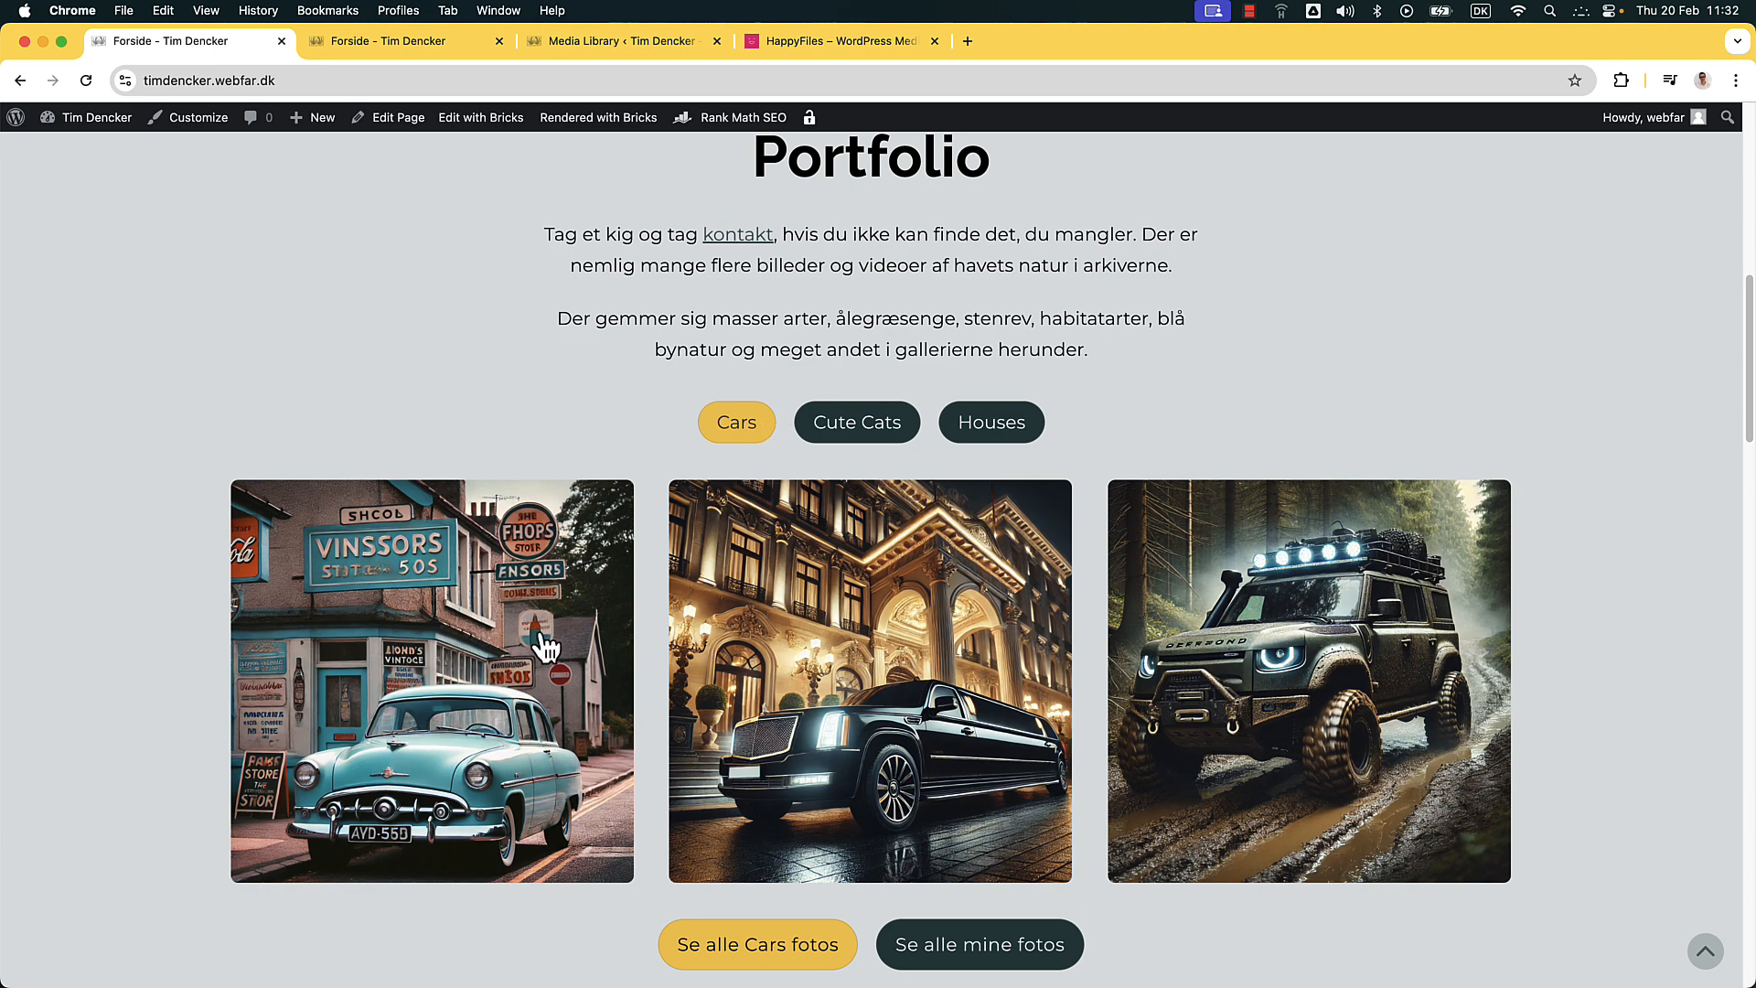
# Compare the Cars, Cute Cats and Houses previews in the home page's Portfolio section by switching between the three categories
pyautogui.click(859, 434)
pyautogui.click(987, 433)
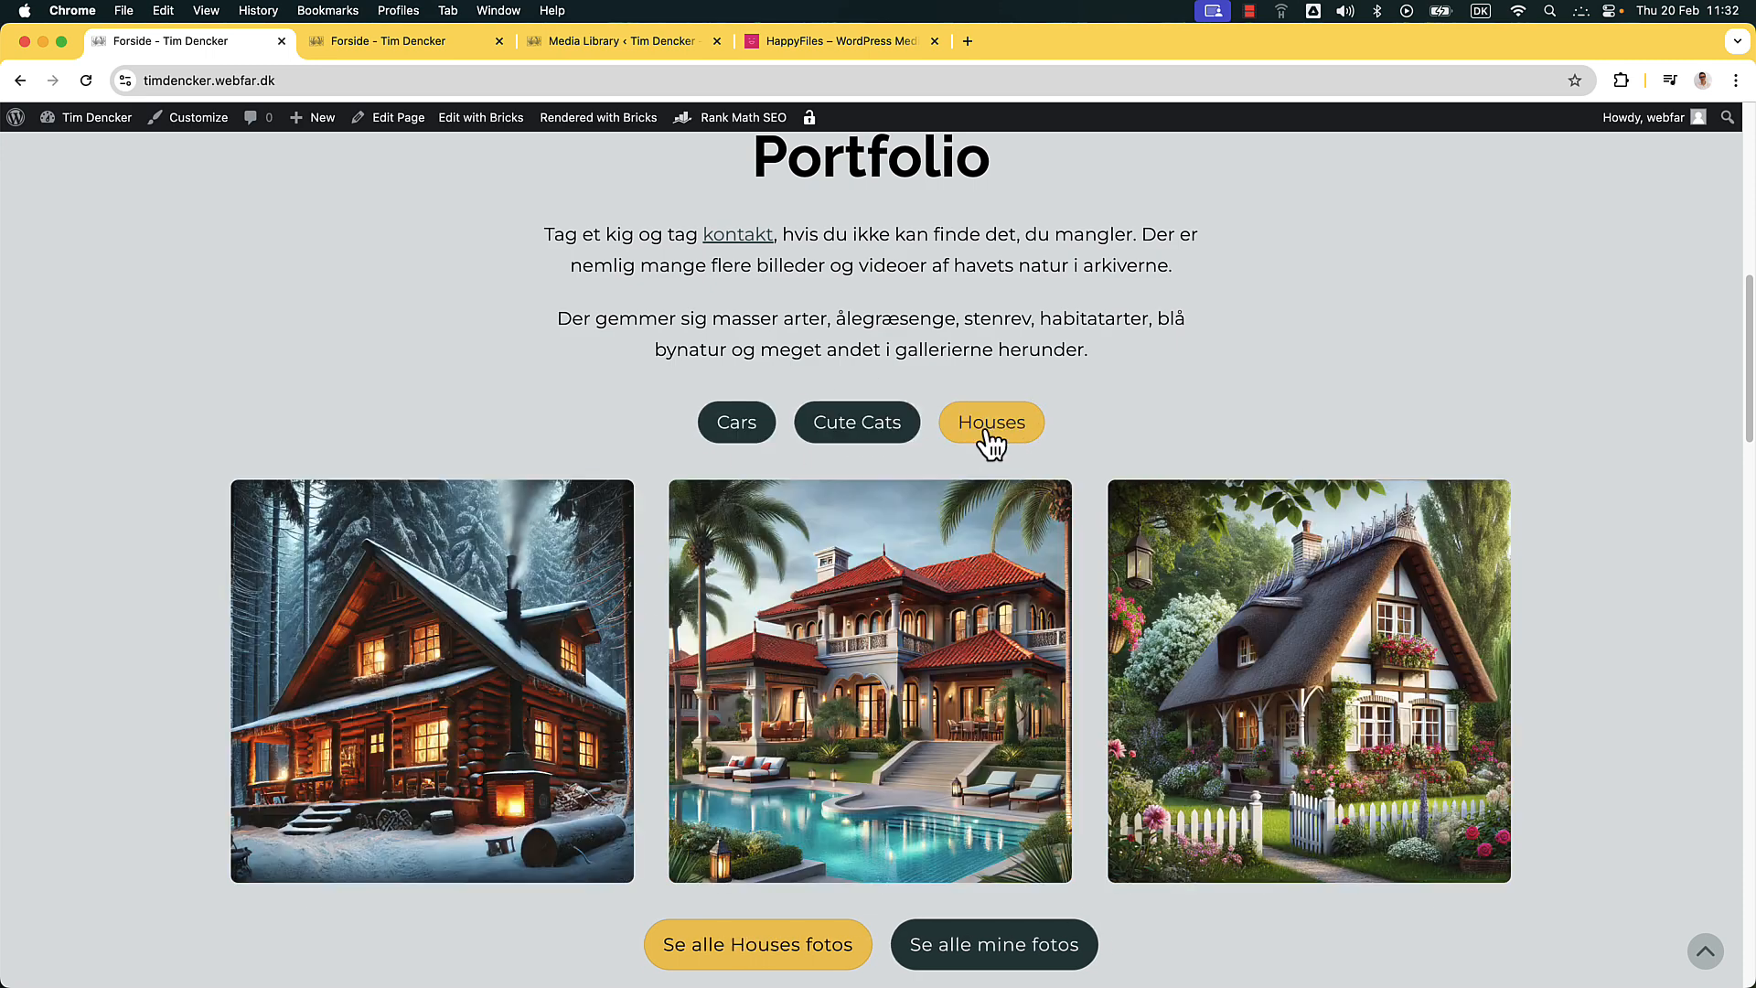
pyautogui.click(885, 434)
pyautogui.click(772, 428)
pyautogui.click(800, 425)
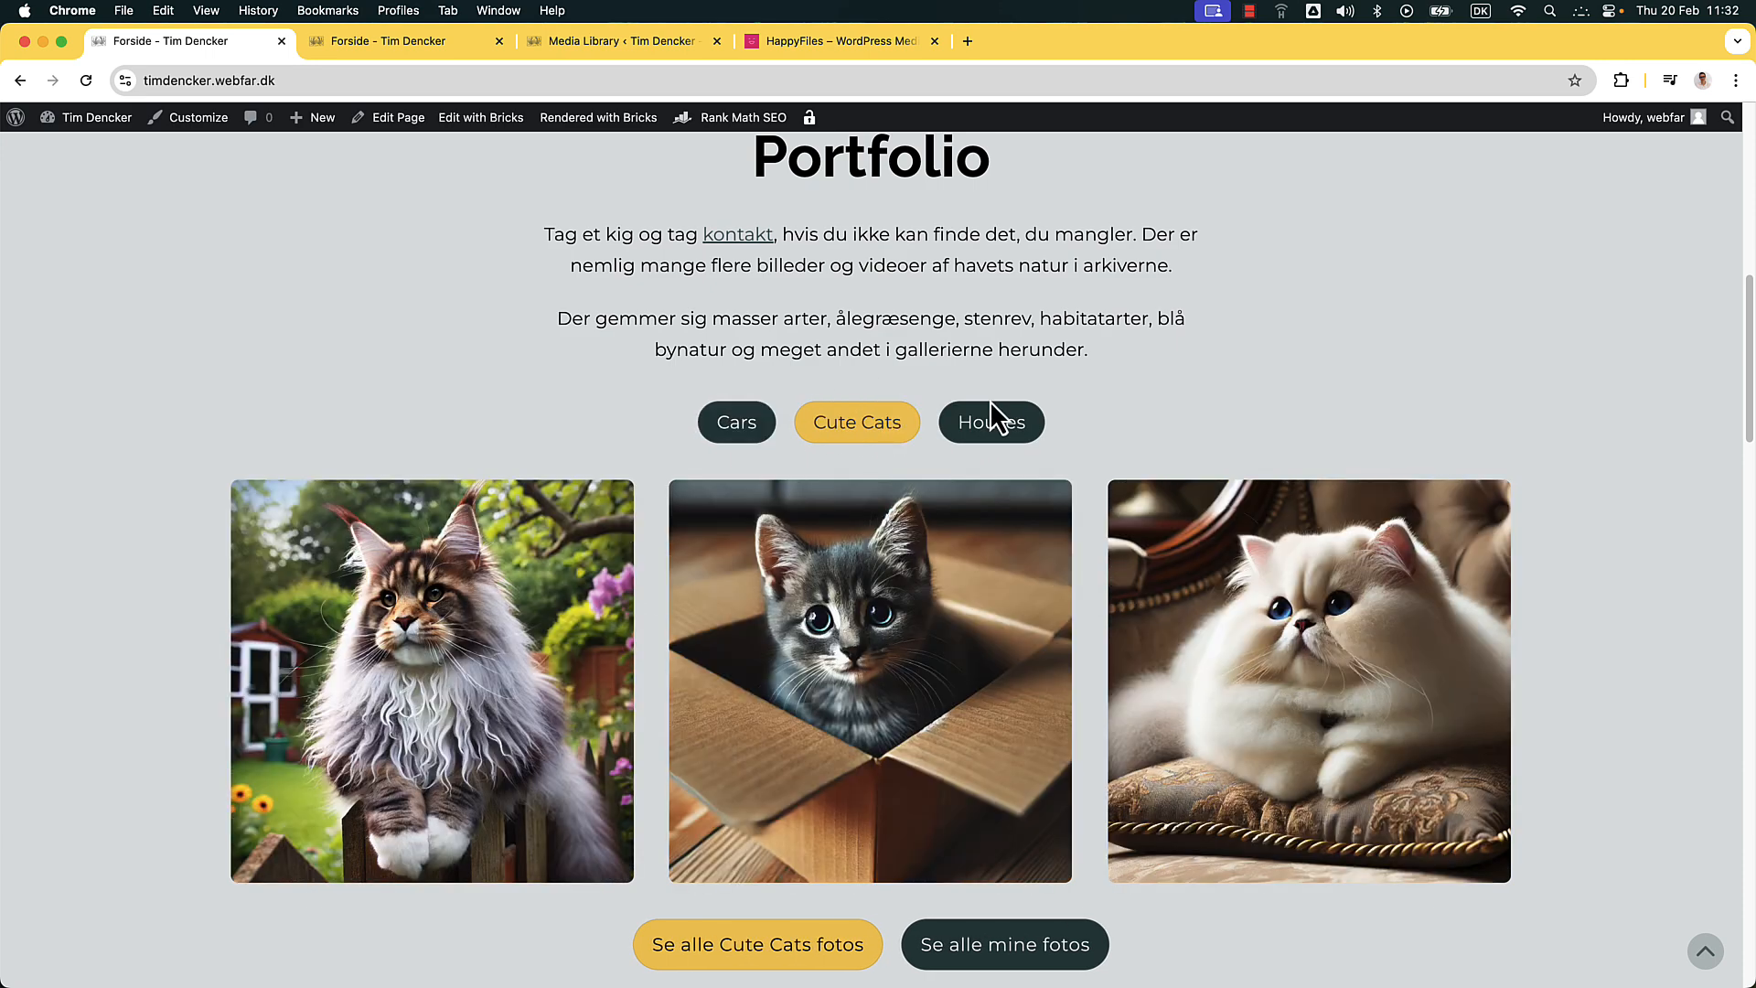
pyautogui.click(987, 423)
pyautogui.click(833, 432)
pyautogui.click(726, 436)
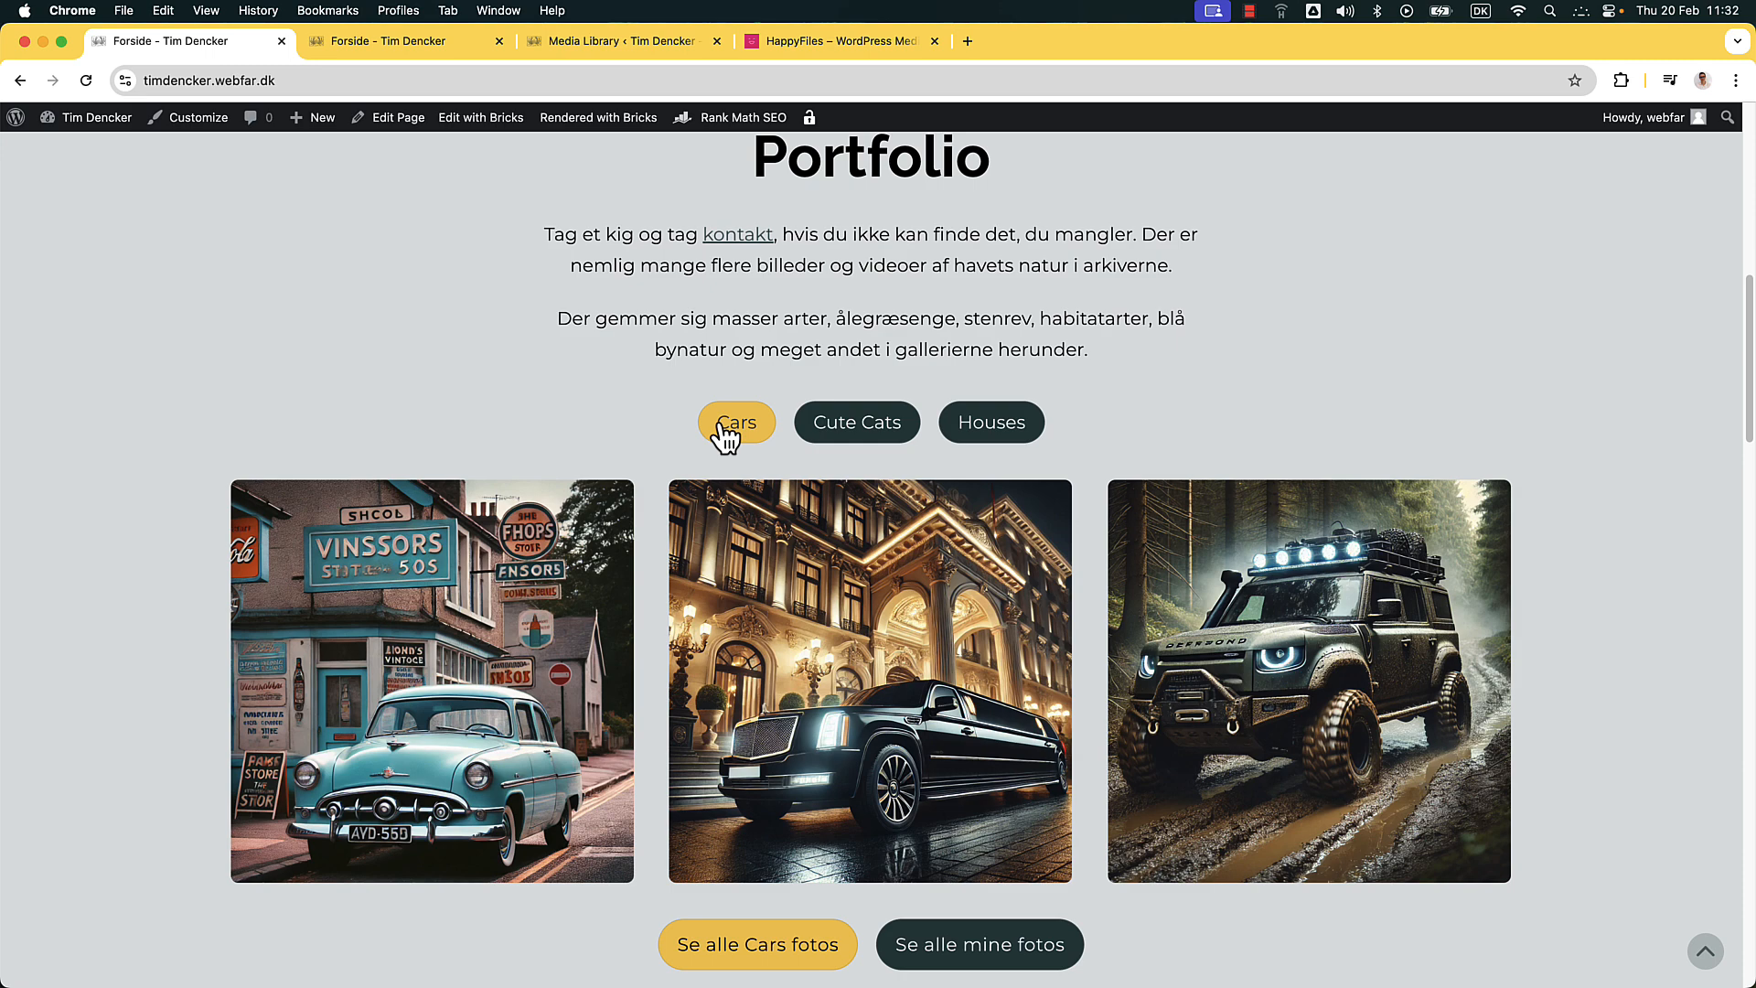
pyautogui.click(823, 431)
pyautogui.click(737, 441)
pyautogui.click(1004, 423)
pyautogui.click(815, 434)
pyautogui.click(737, 430)
pyautogui.click(819, 432)
pyautogui.click(960, 422)
pyautogui.click(906, 427)
# Open the full Cute Cats gallery from the home page and look through all its photos
pyautogui.scroll(-1, 873, 448)
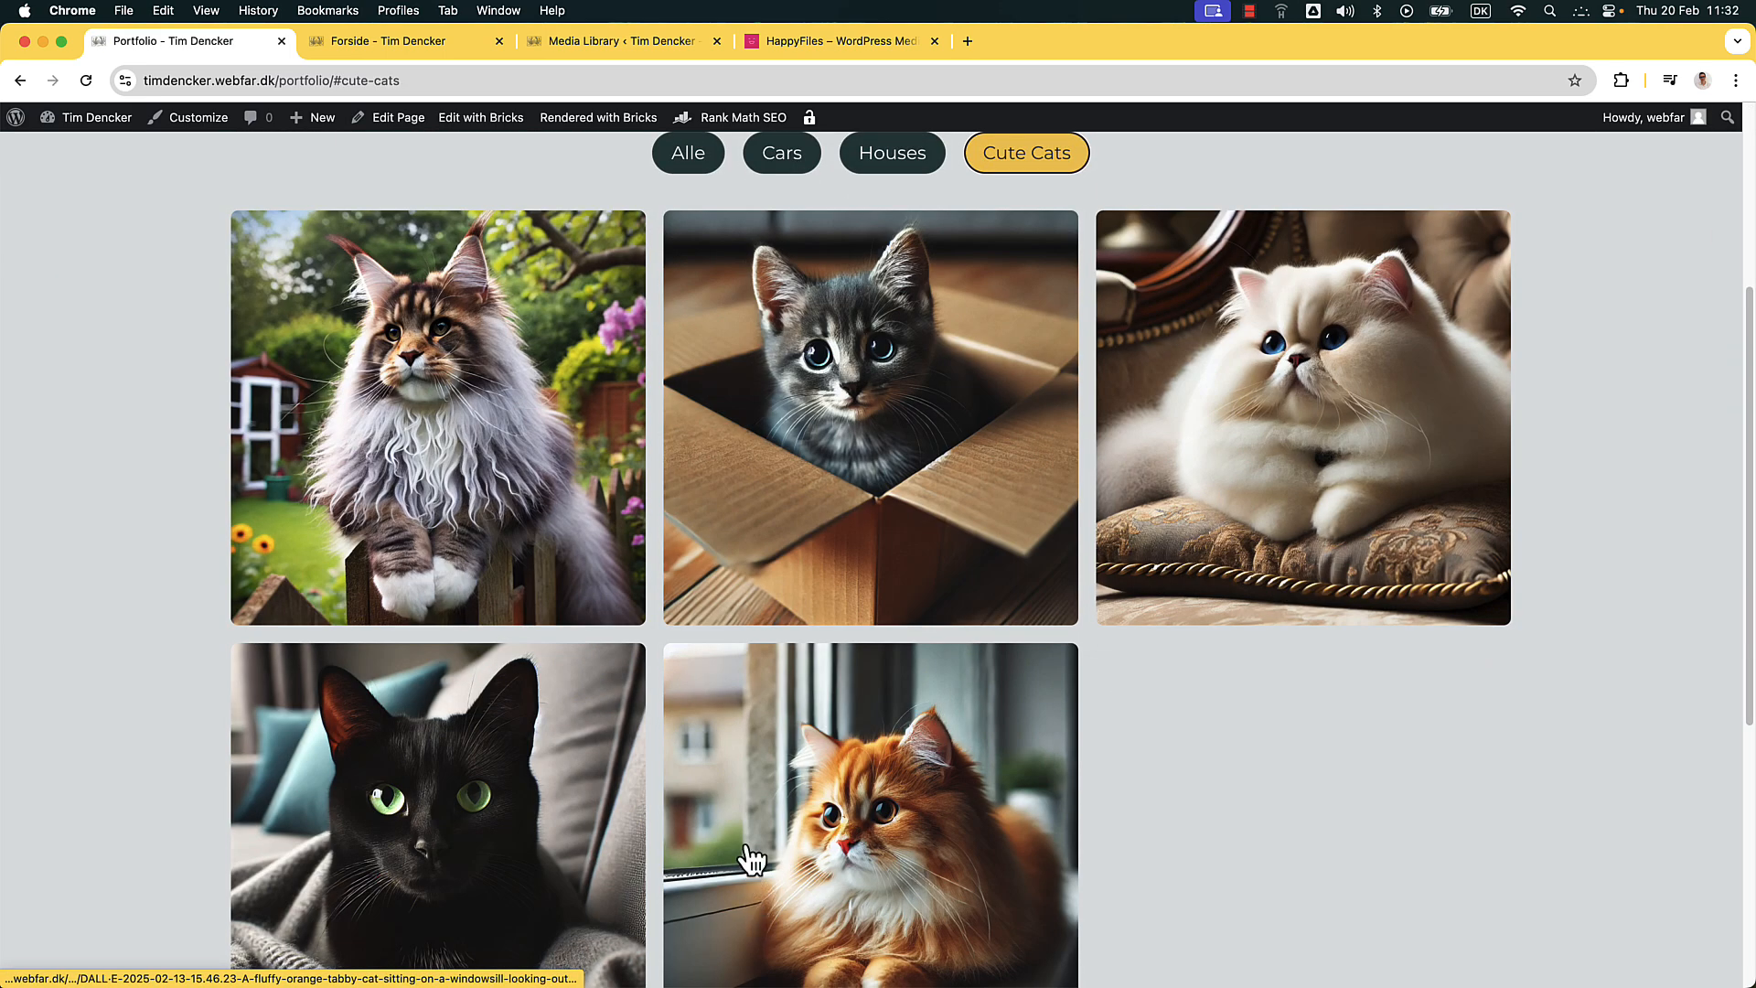
pyautogui.scroll(-2, 729, 466)
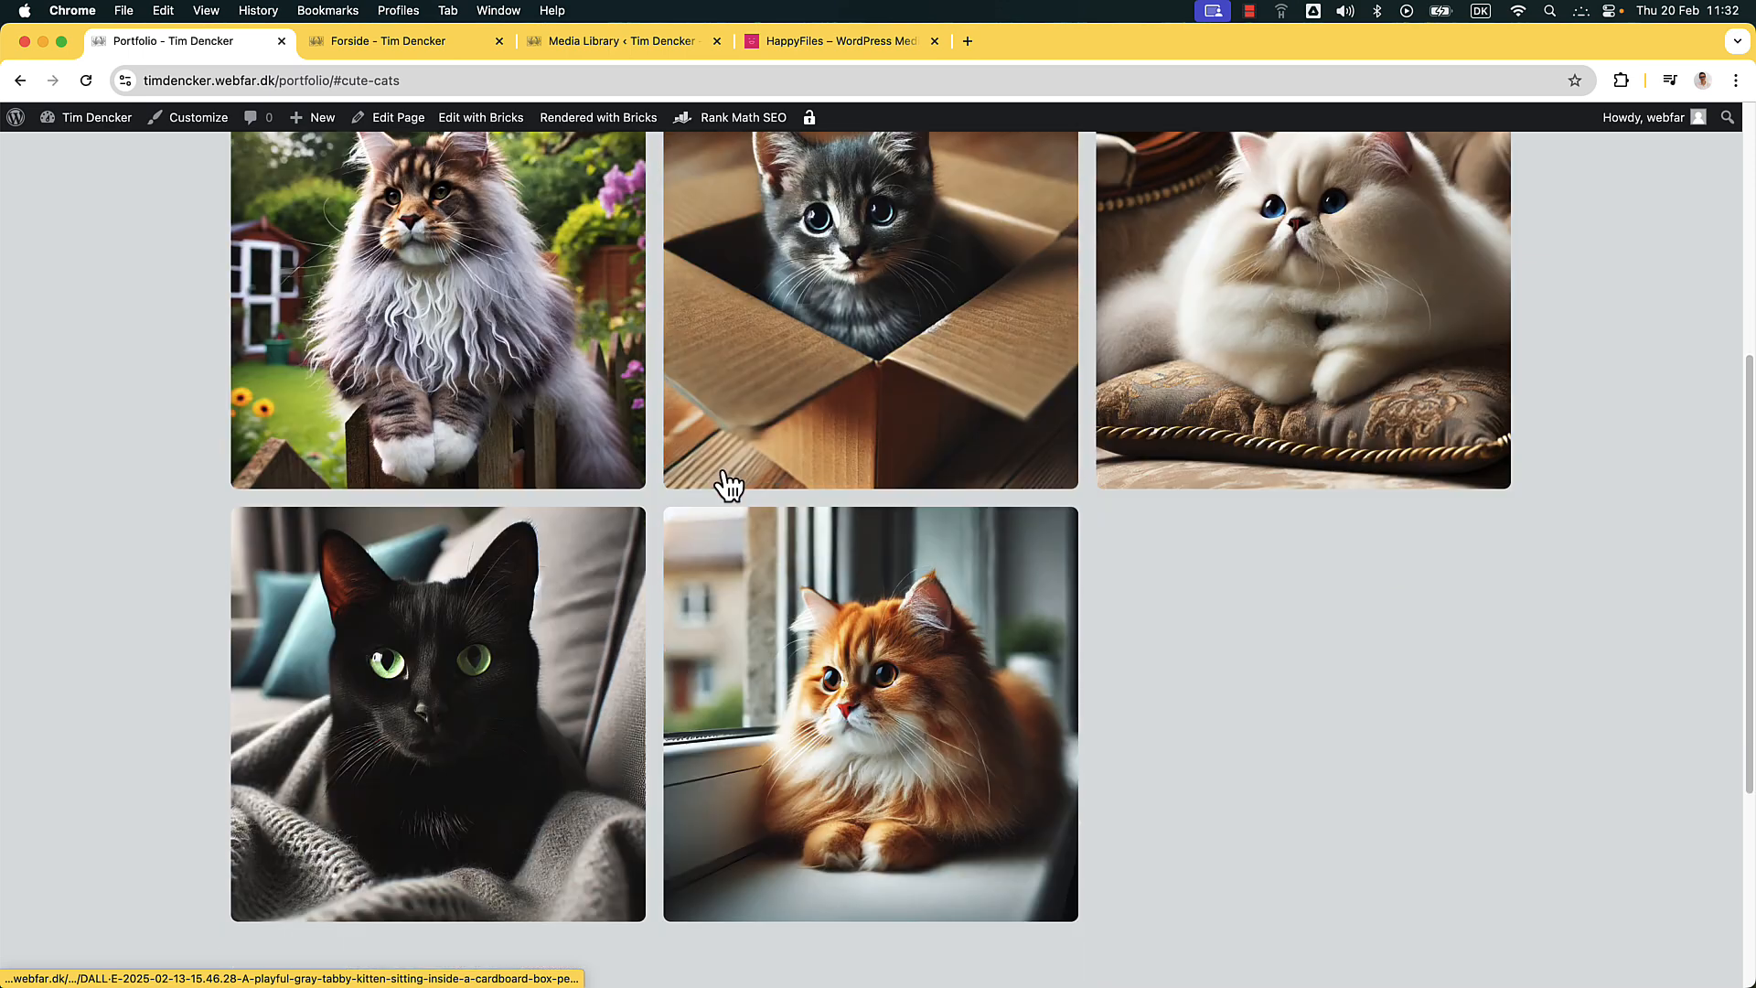
pyautogui.scroll(3, 750, 496)
pyautogui.scroll(2, 740, 489)
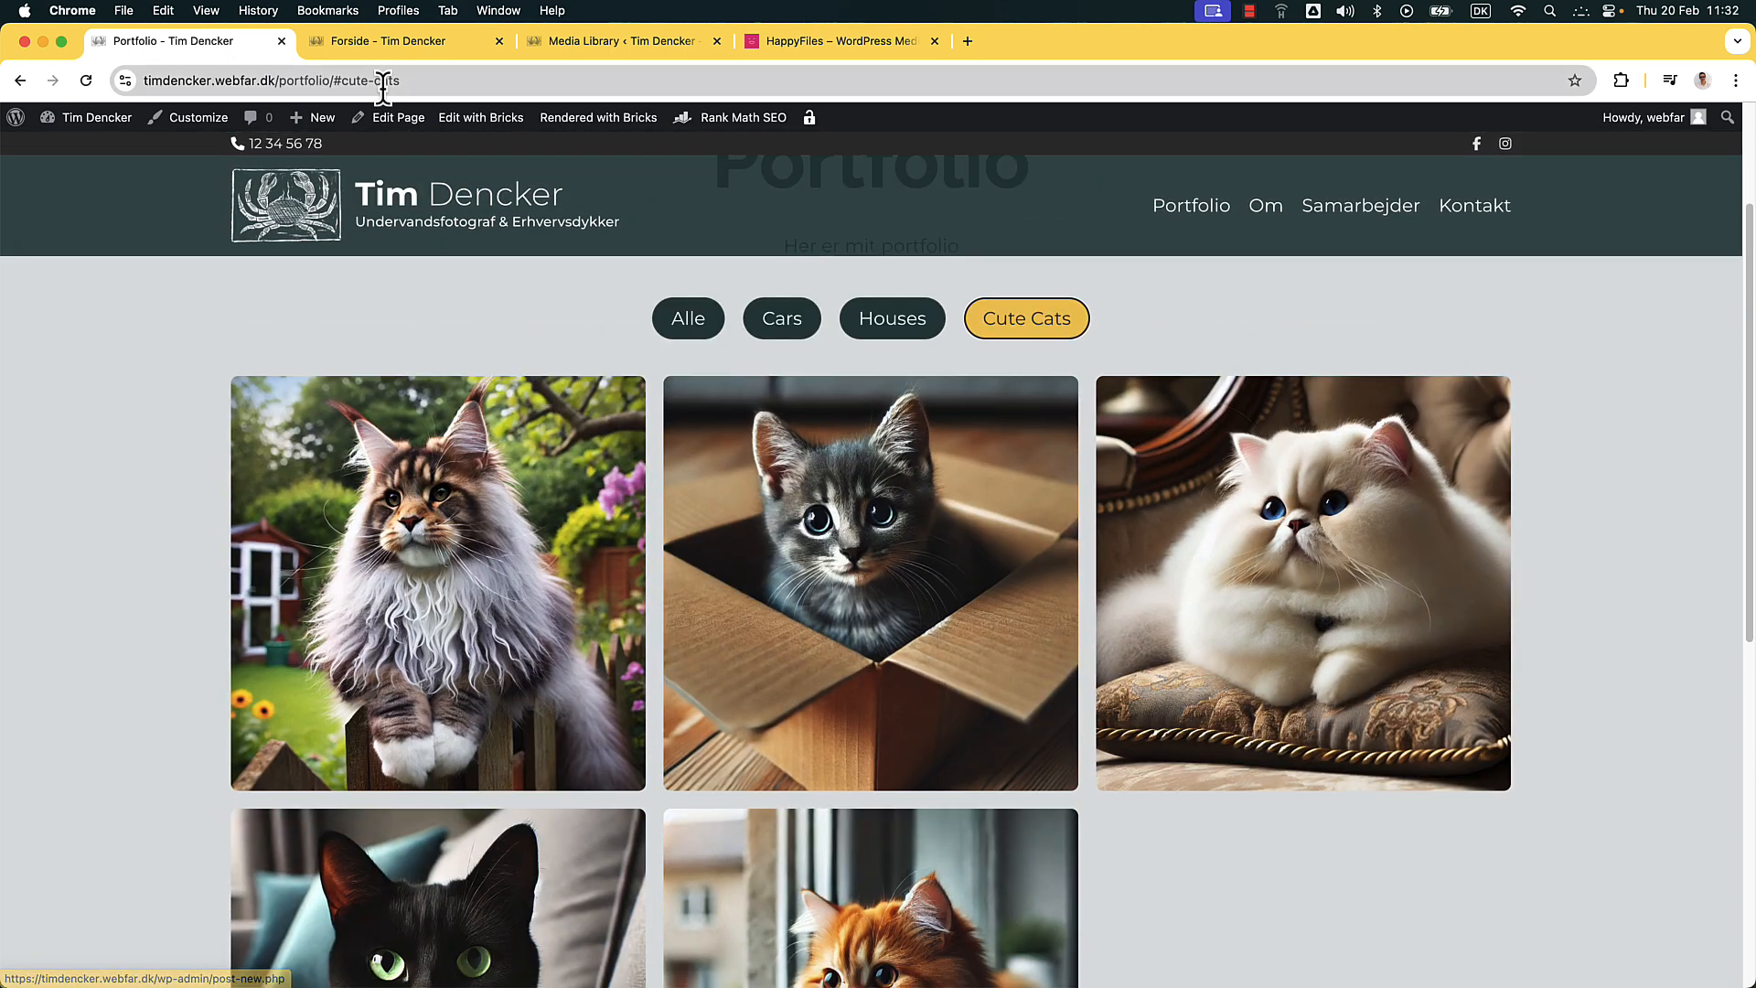
# Filter the portfolio page by Houses, Cars and Cute Cats, and browse the full collection under Alle
pyautogui.click(892, 315)
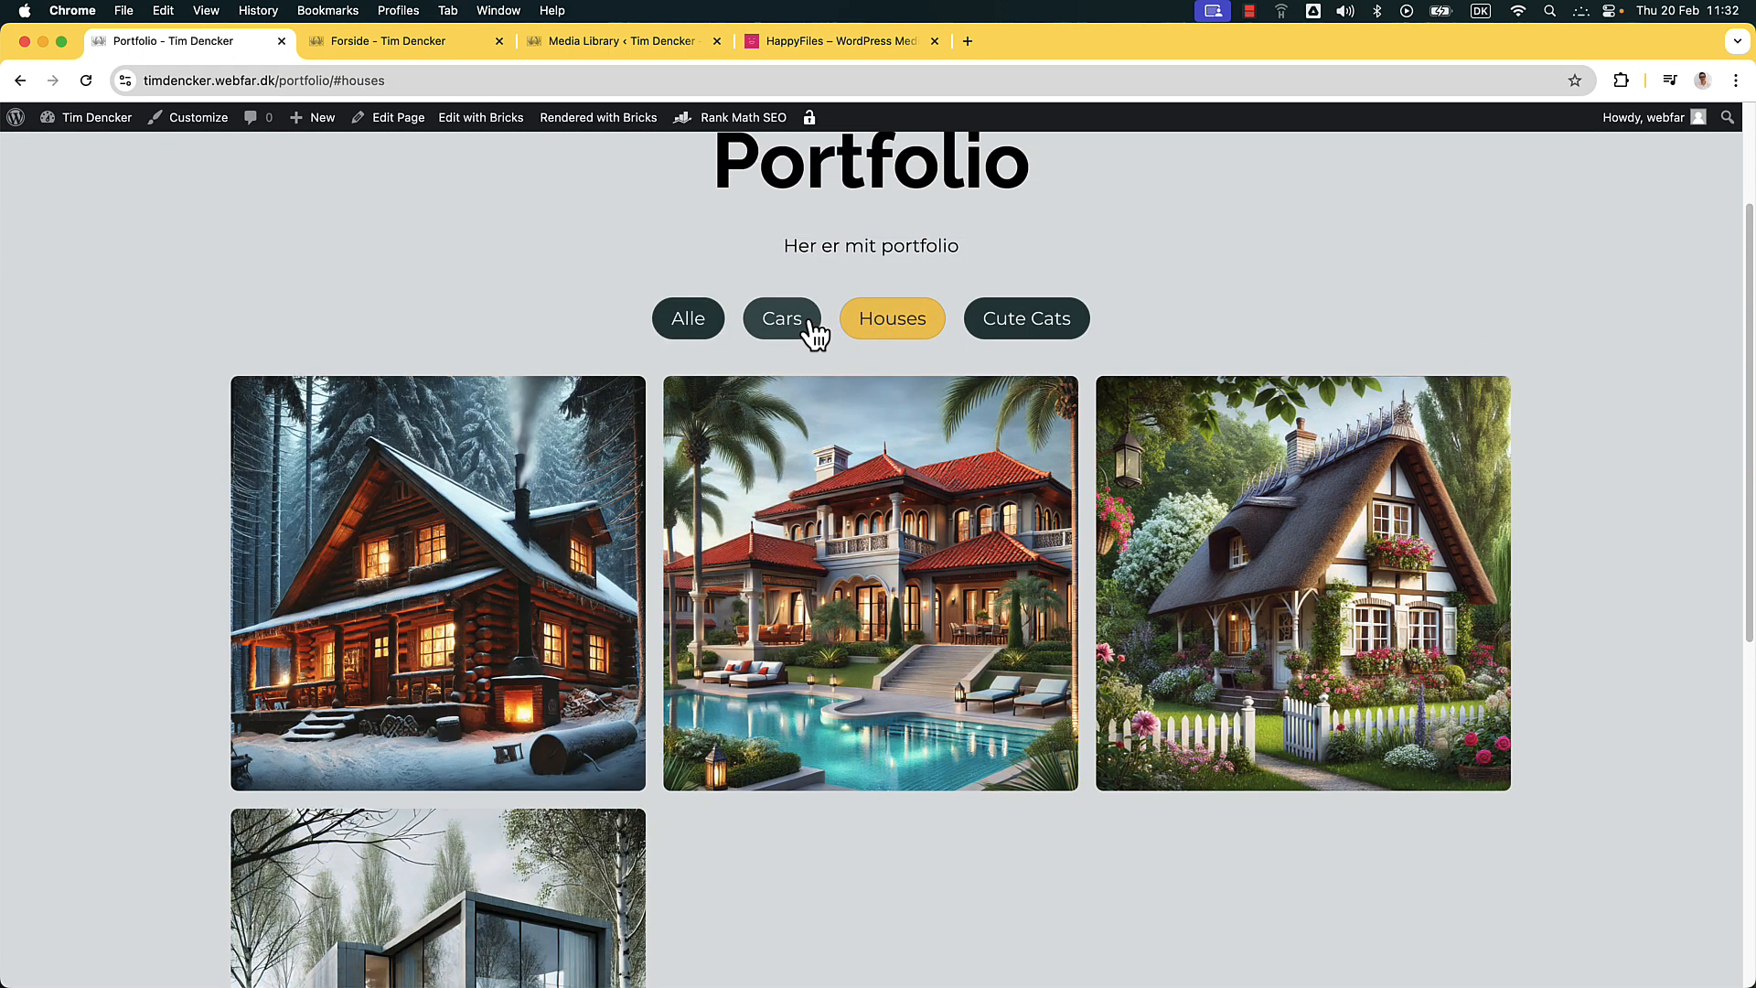
pyautogui.click(809, 327)
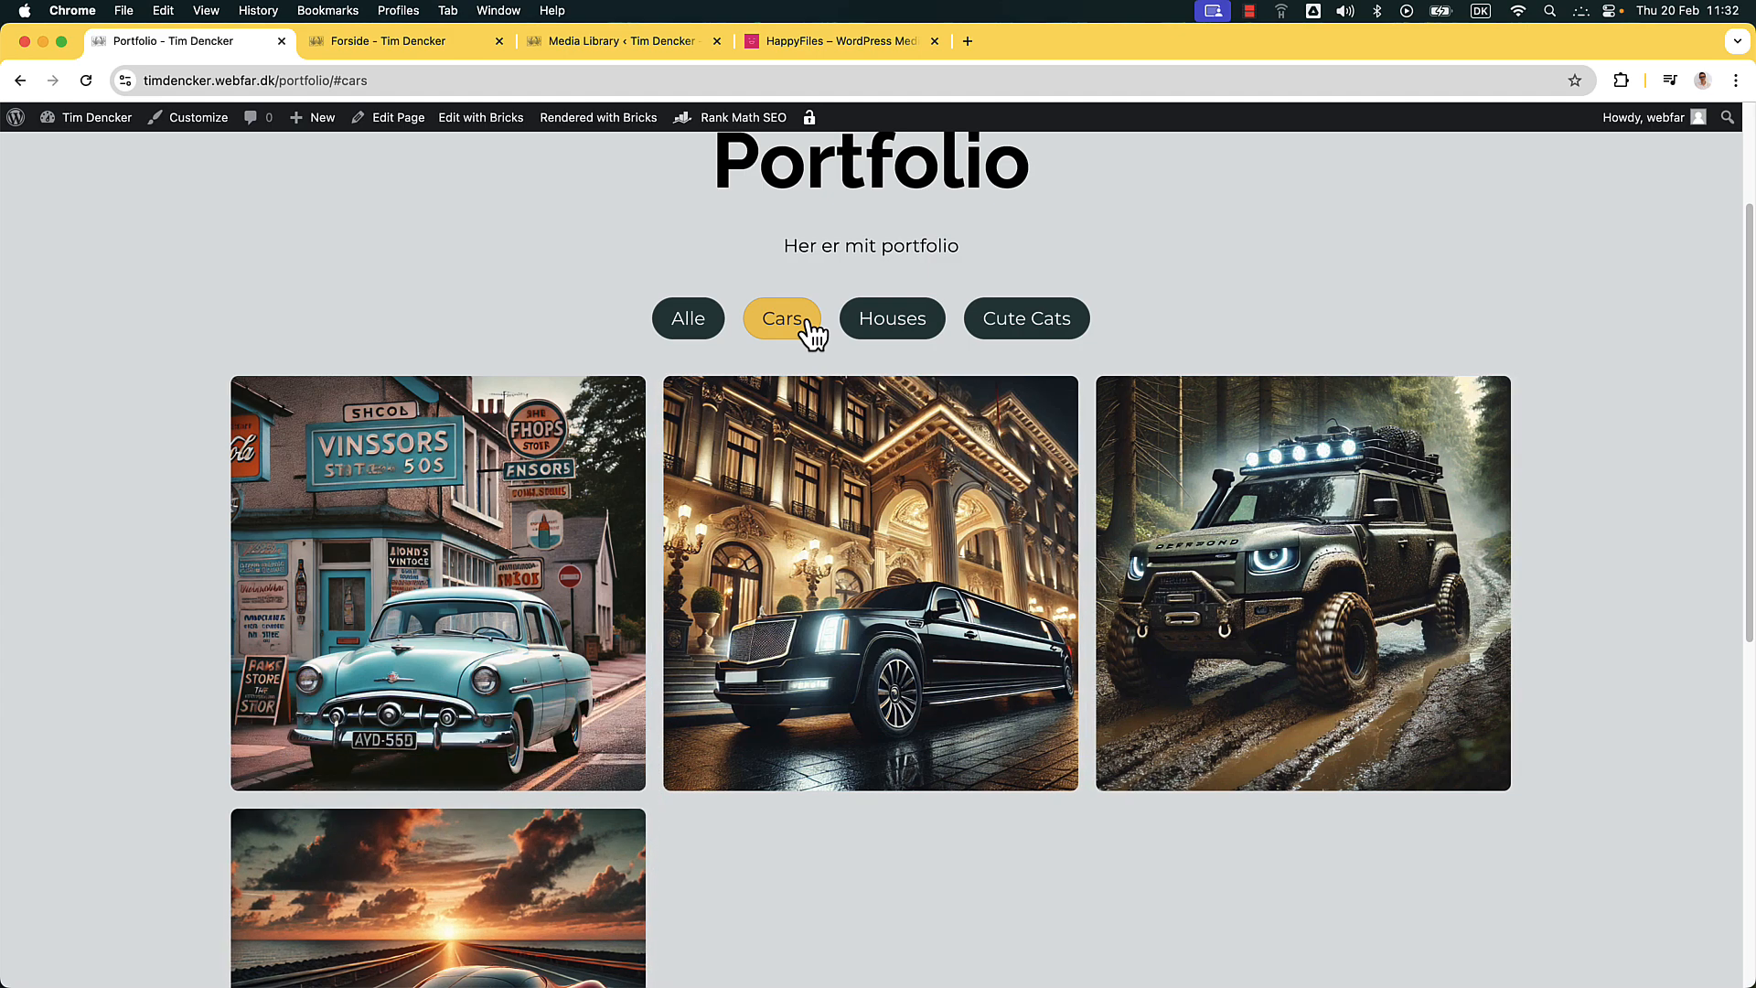
pyautogui.click(905, 322)
pyautogui.click(1019, 320)
pyautogui.click(877, 325)
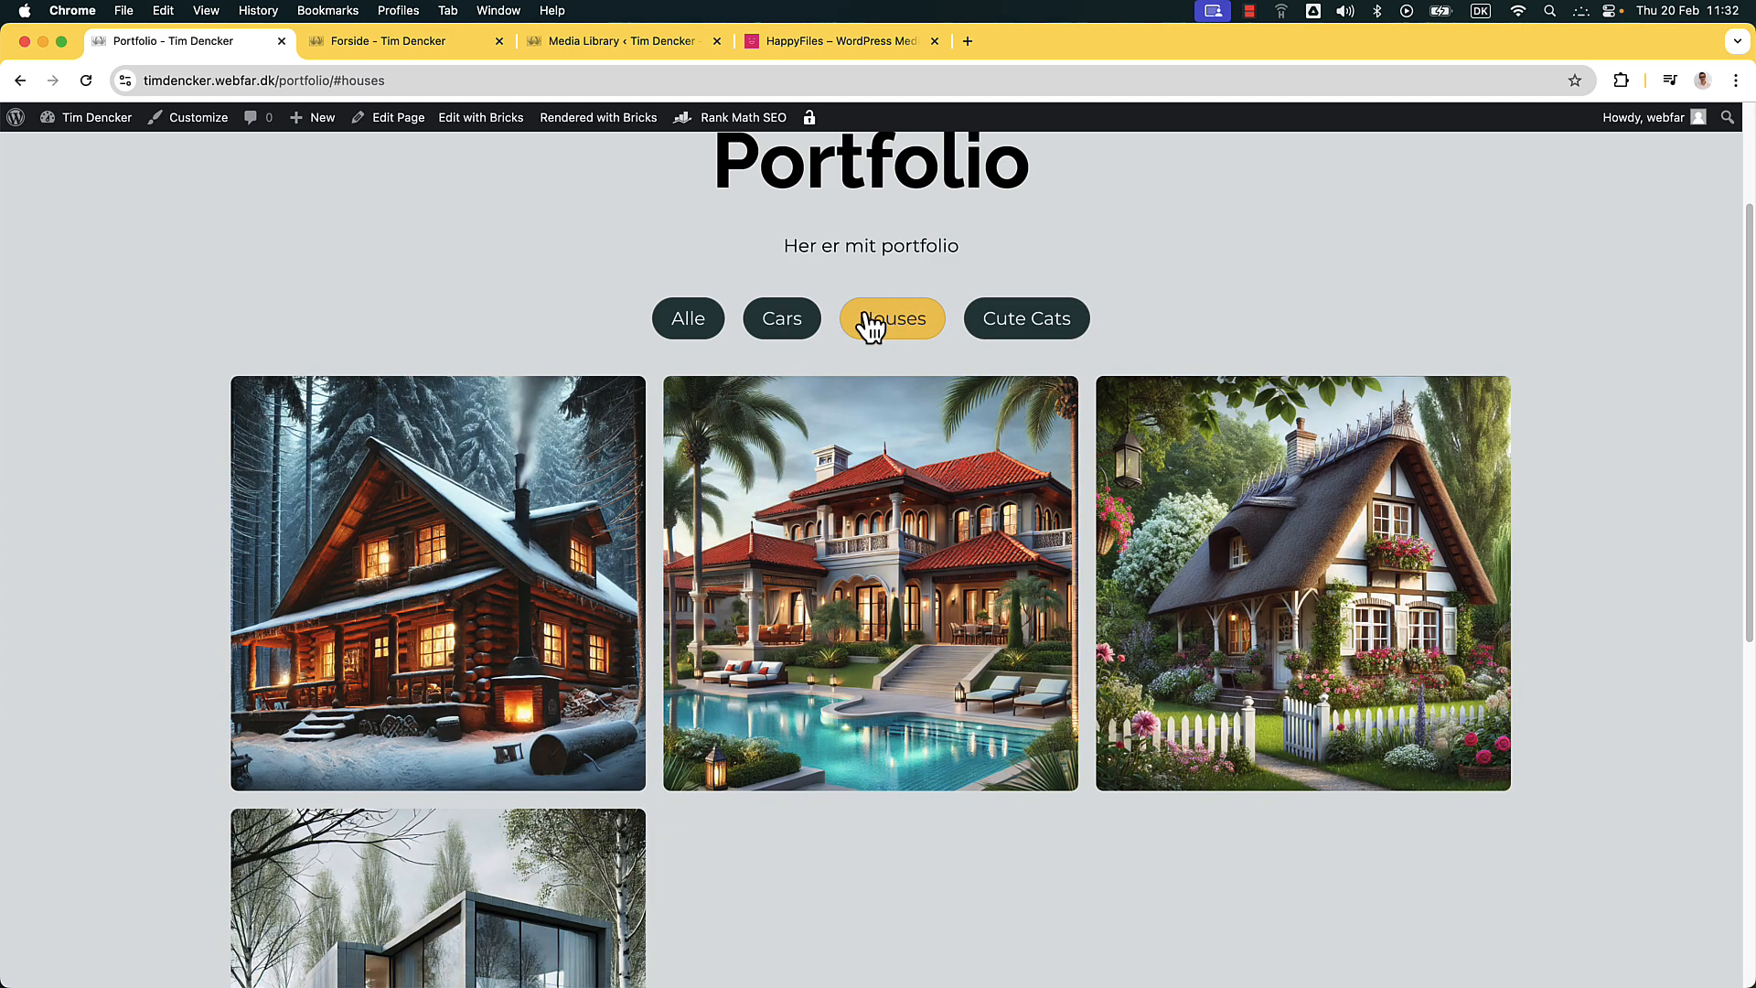
pyautogui.click(811, 334)
pyautogui.click(717, 331)
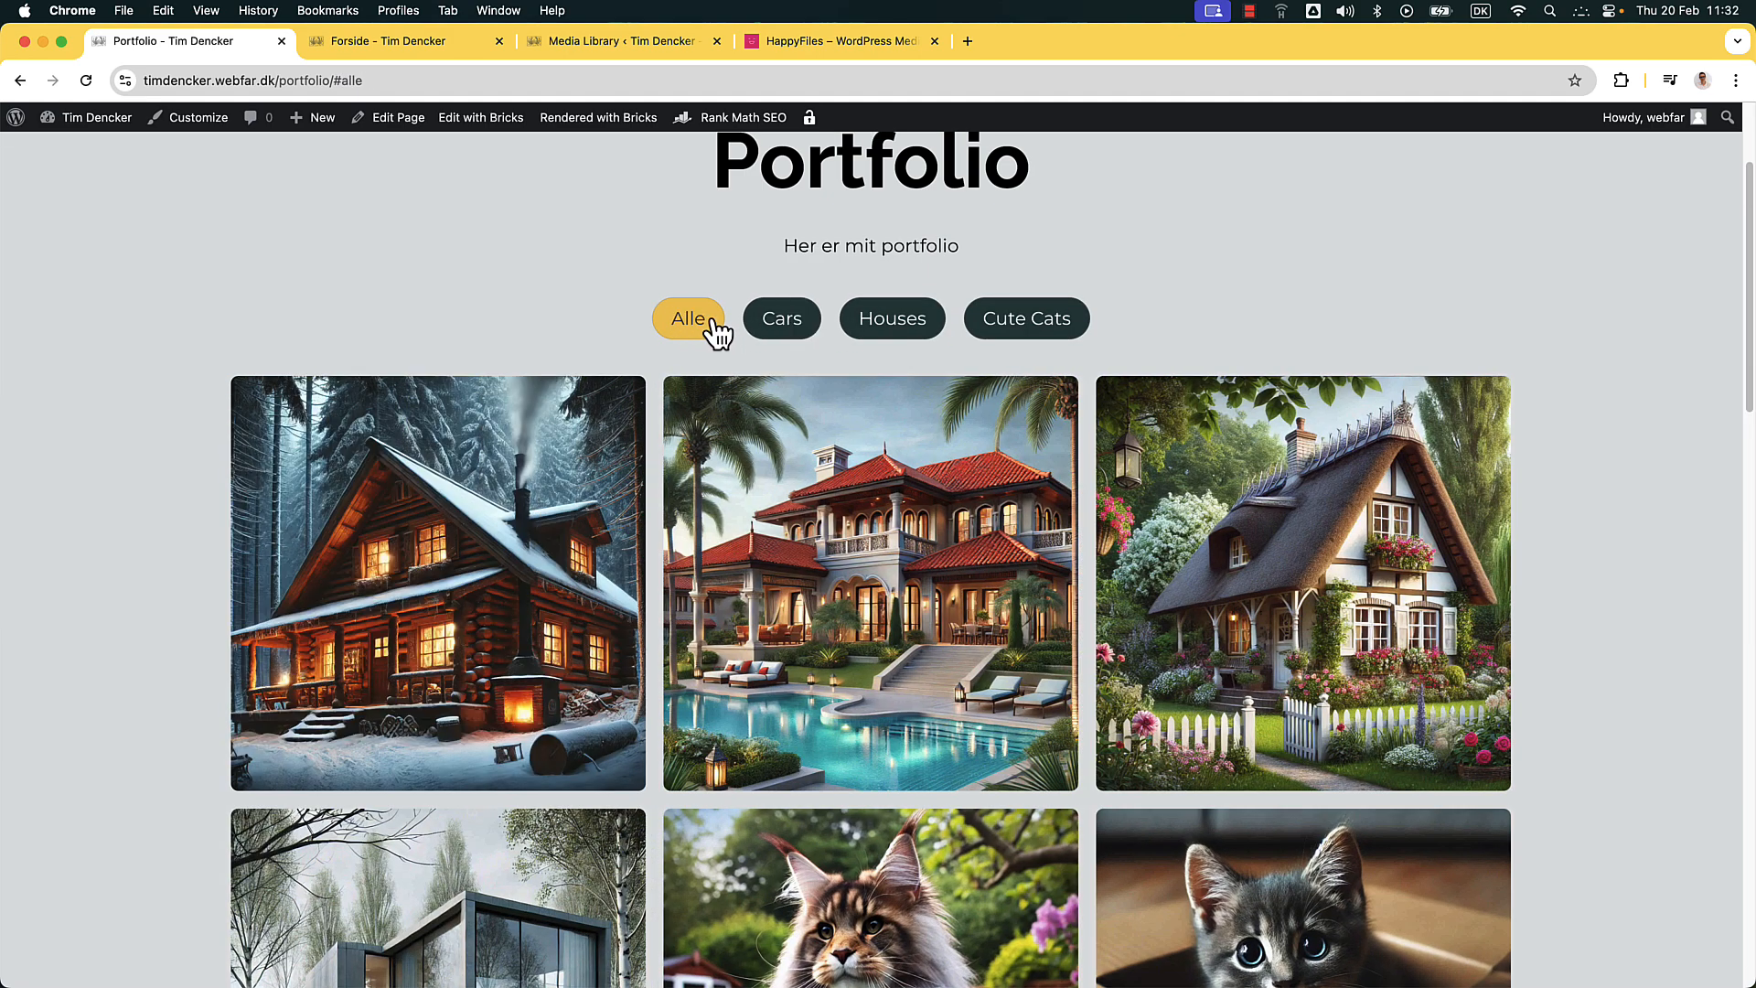
pyautogui.scroll(-10, 723, 385)
pyautogui.scroll(10, 759, 452)
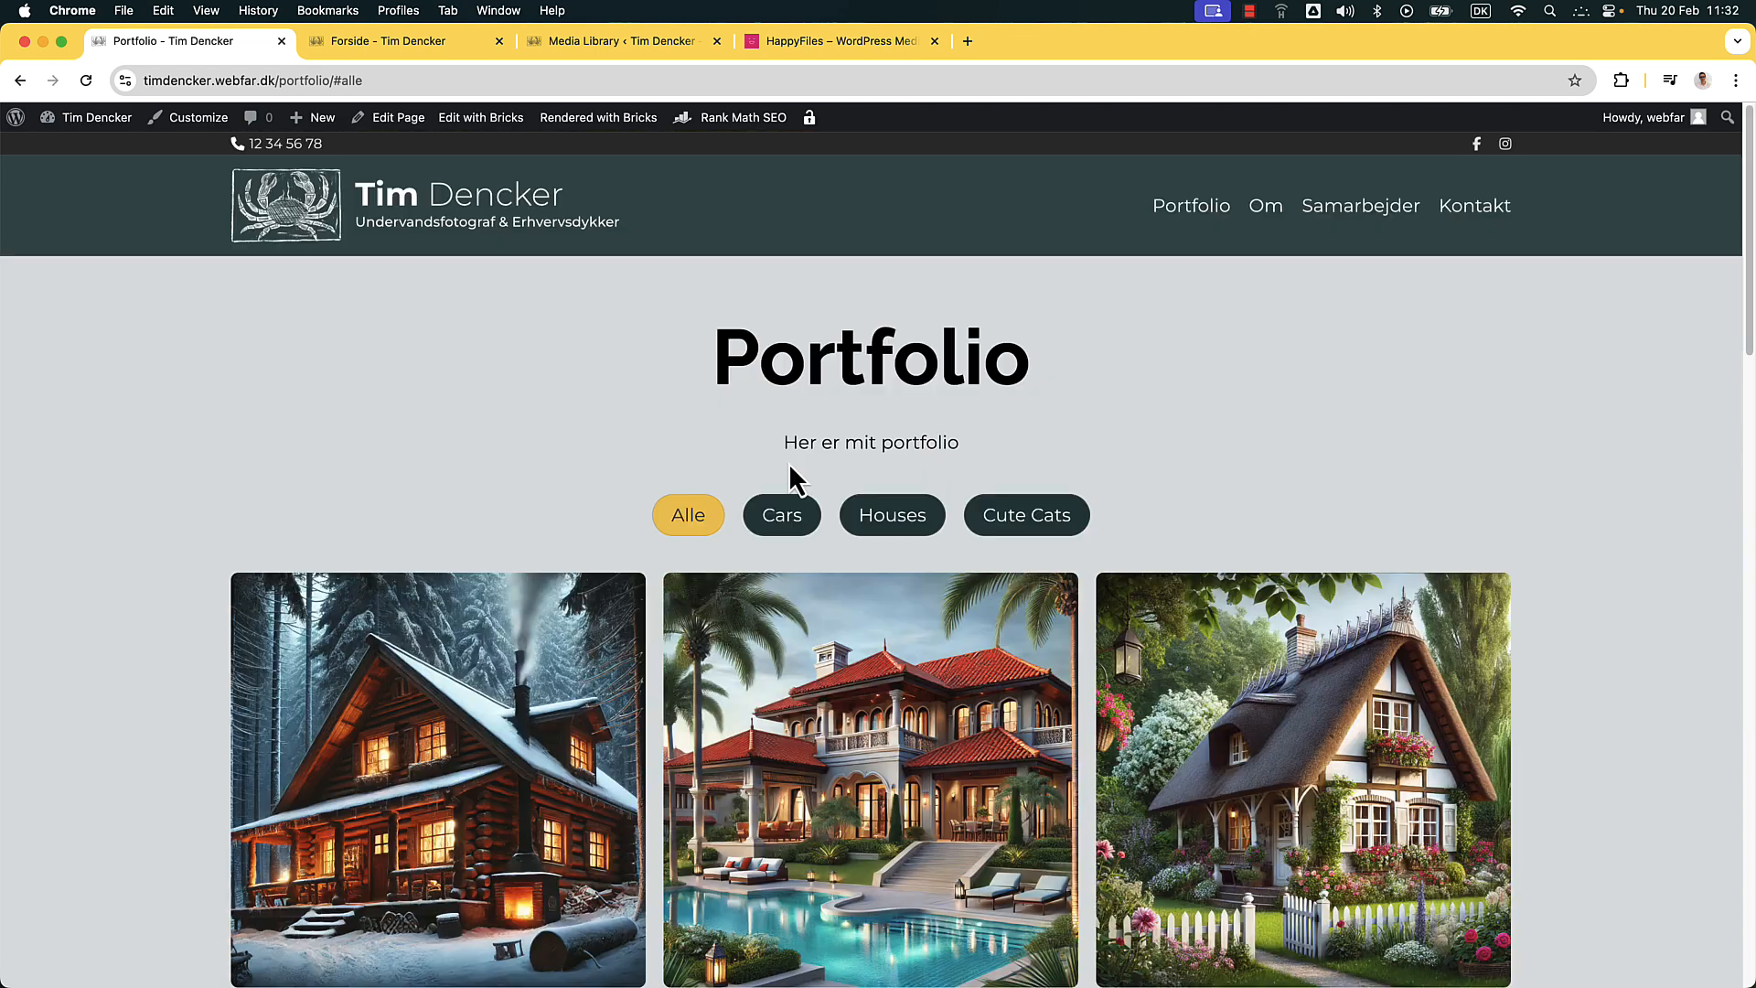
# Alternate the portfolio page's filter between Cars and Houses, ending on Cars, and look over the car photos
pyautogui.click(782, 515)
pyautogui.click(877, 523)
pyautogui.click(807, 521)
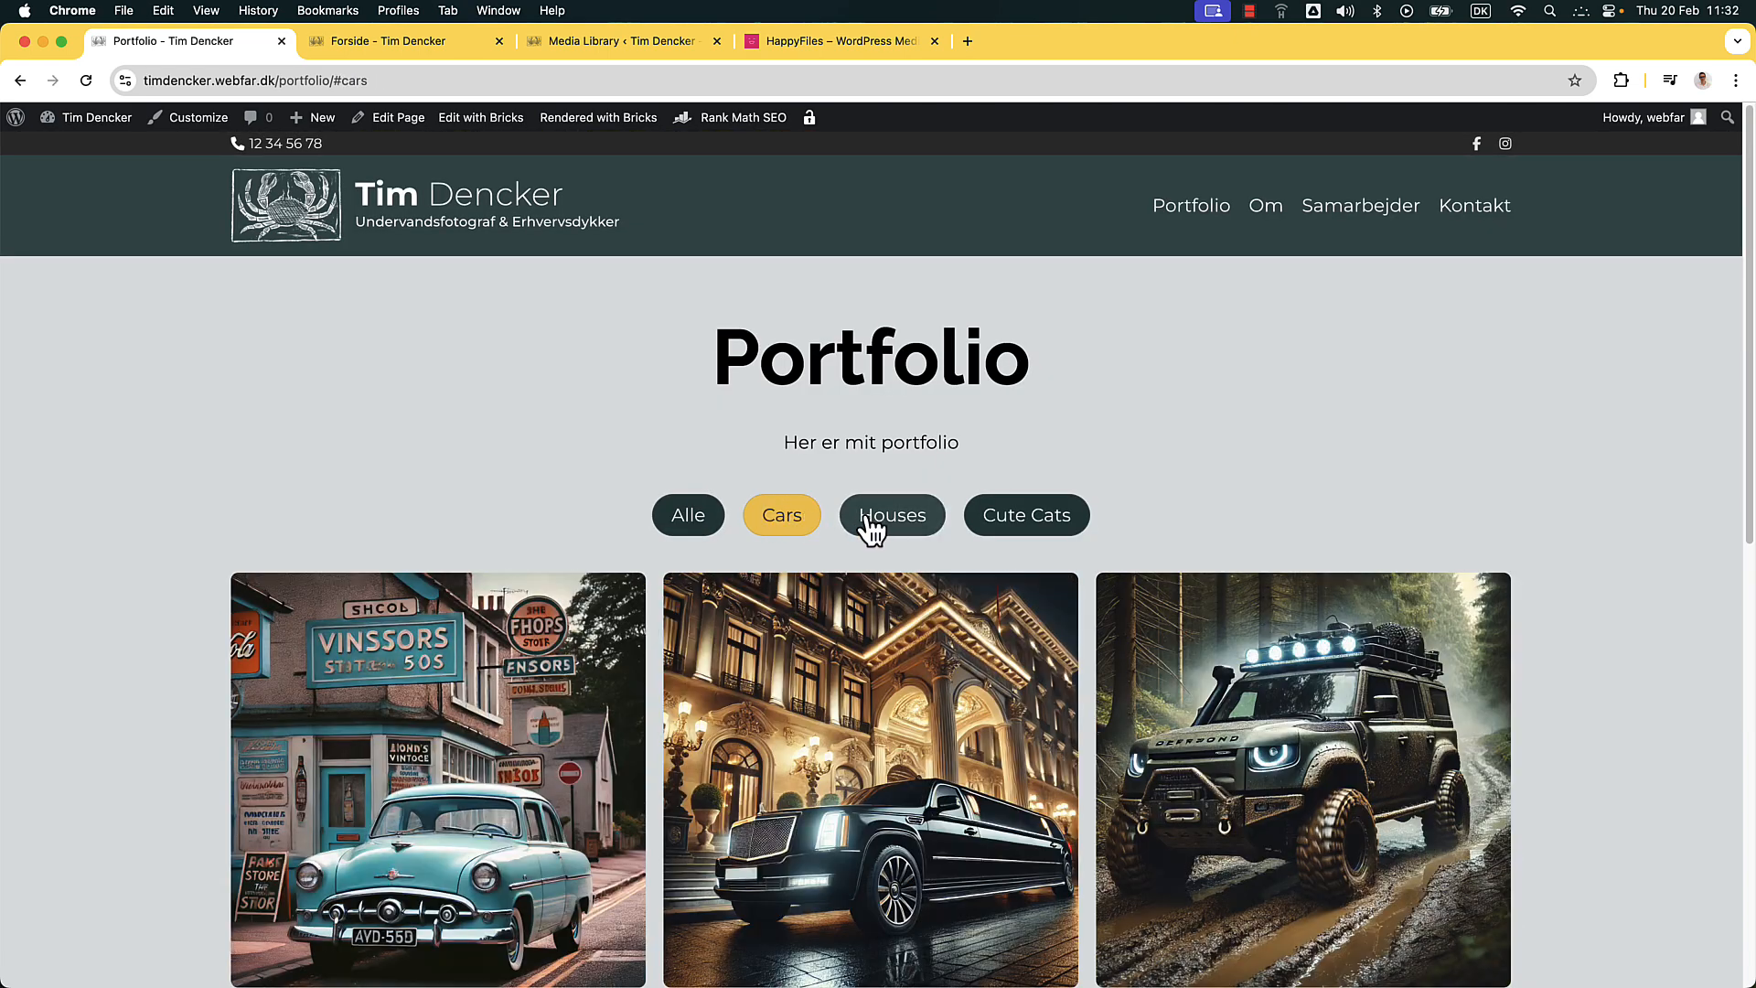
pyautogui.click(870, 524)
pyautogui.click(806, 521)
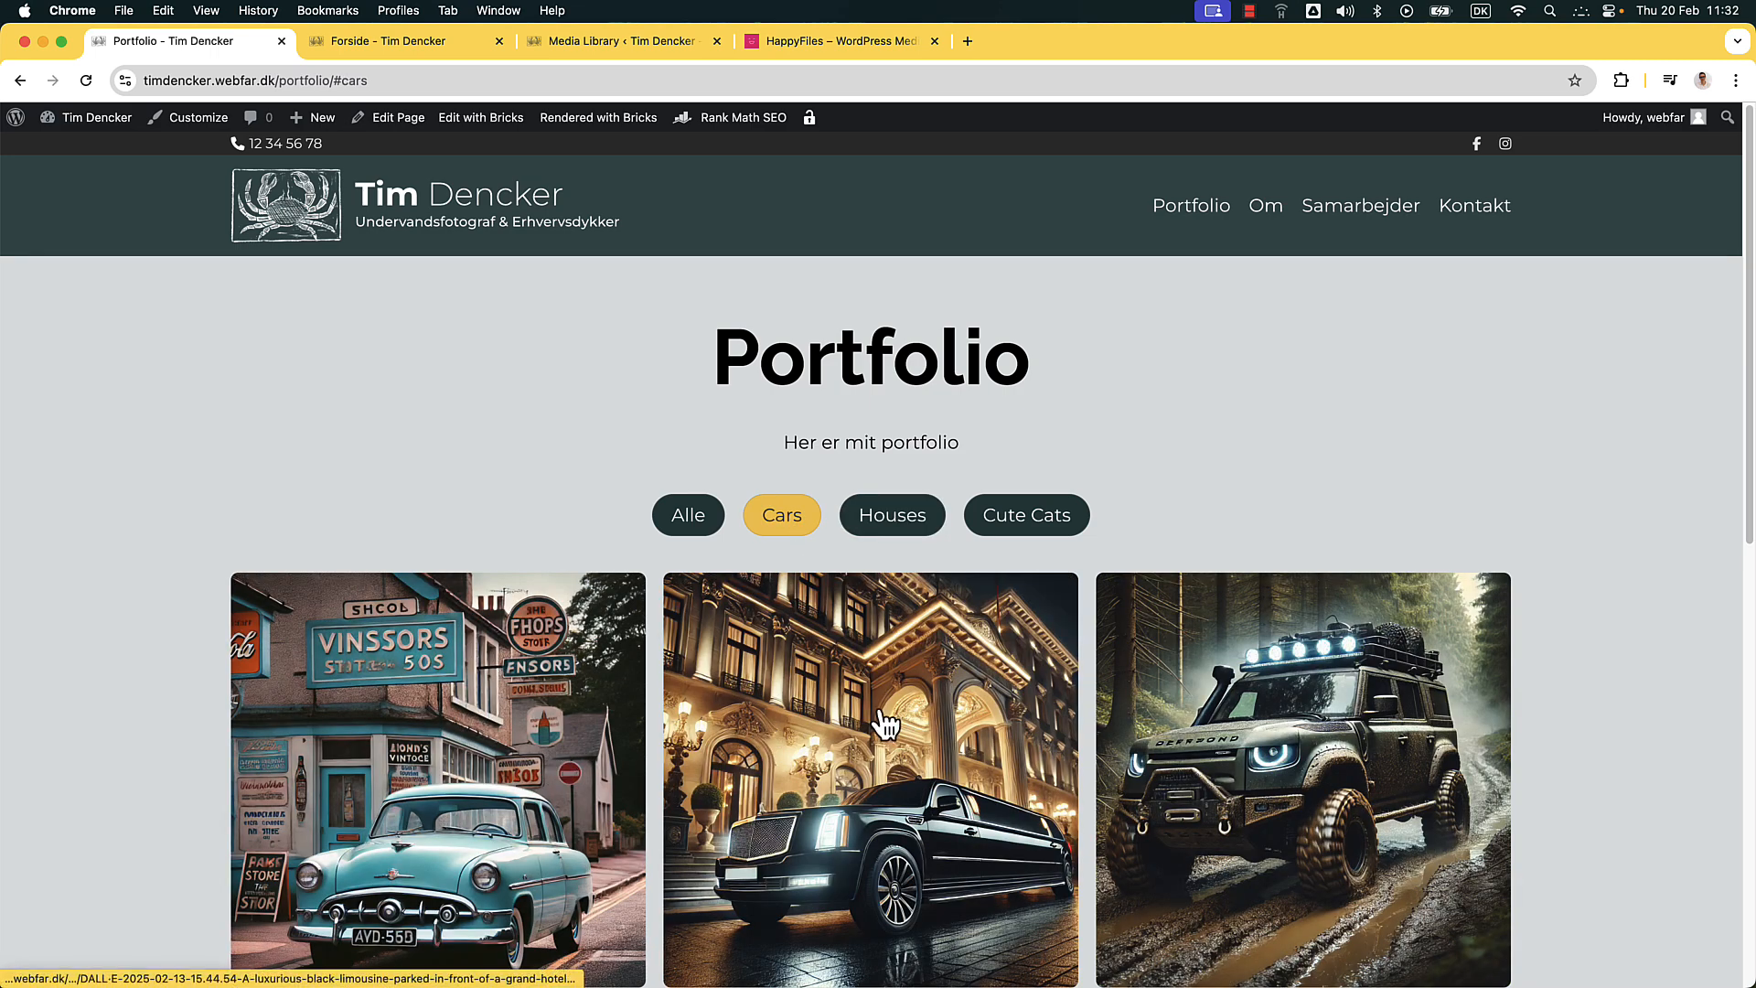
pyautogui.scroll(-2, 887, 722)
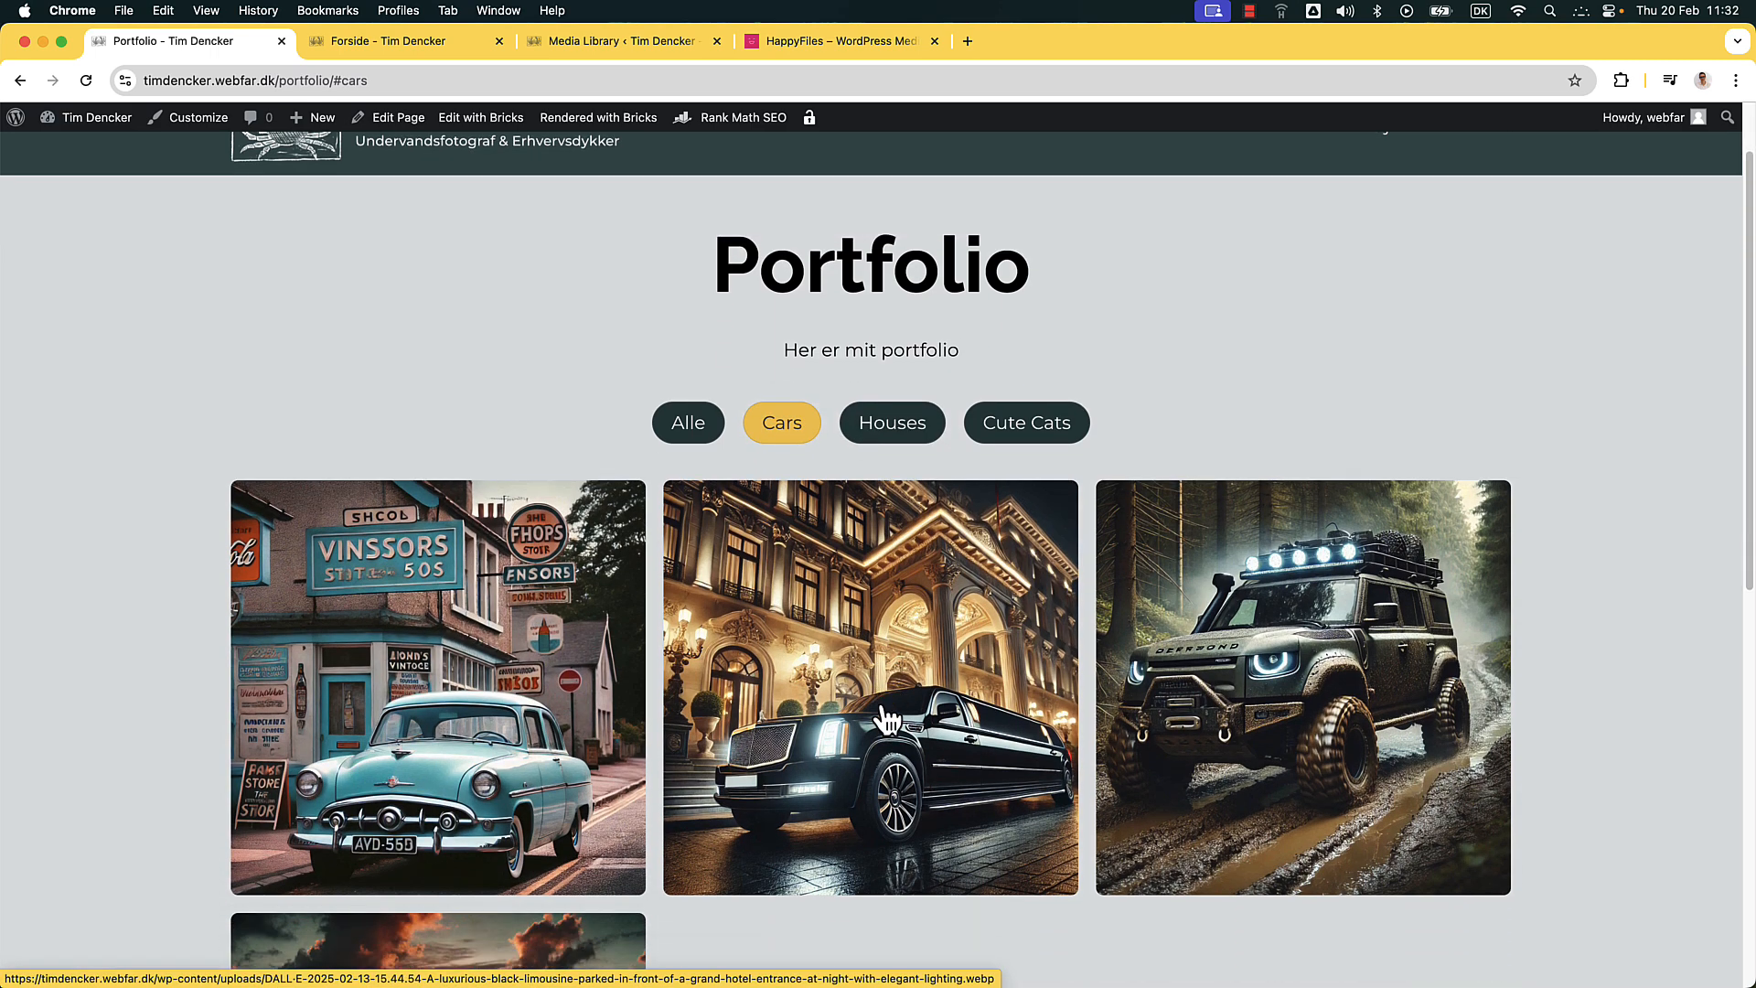
pyautogui.scroll(2, 885, 716)
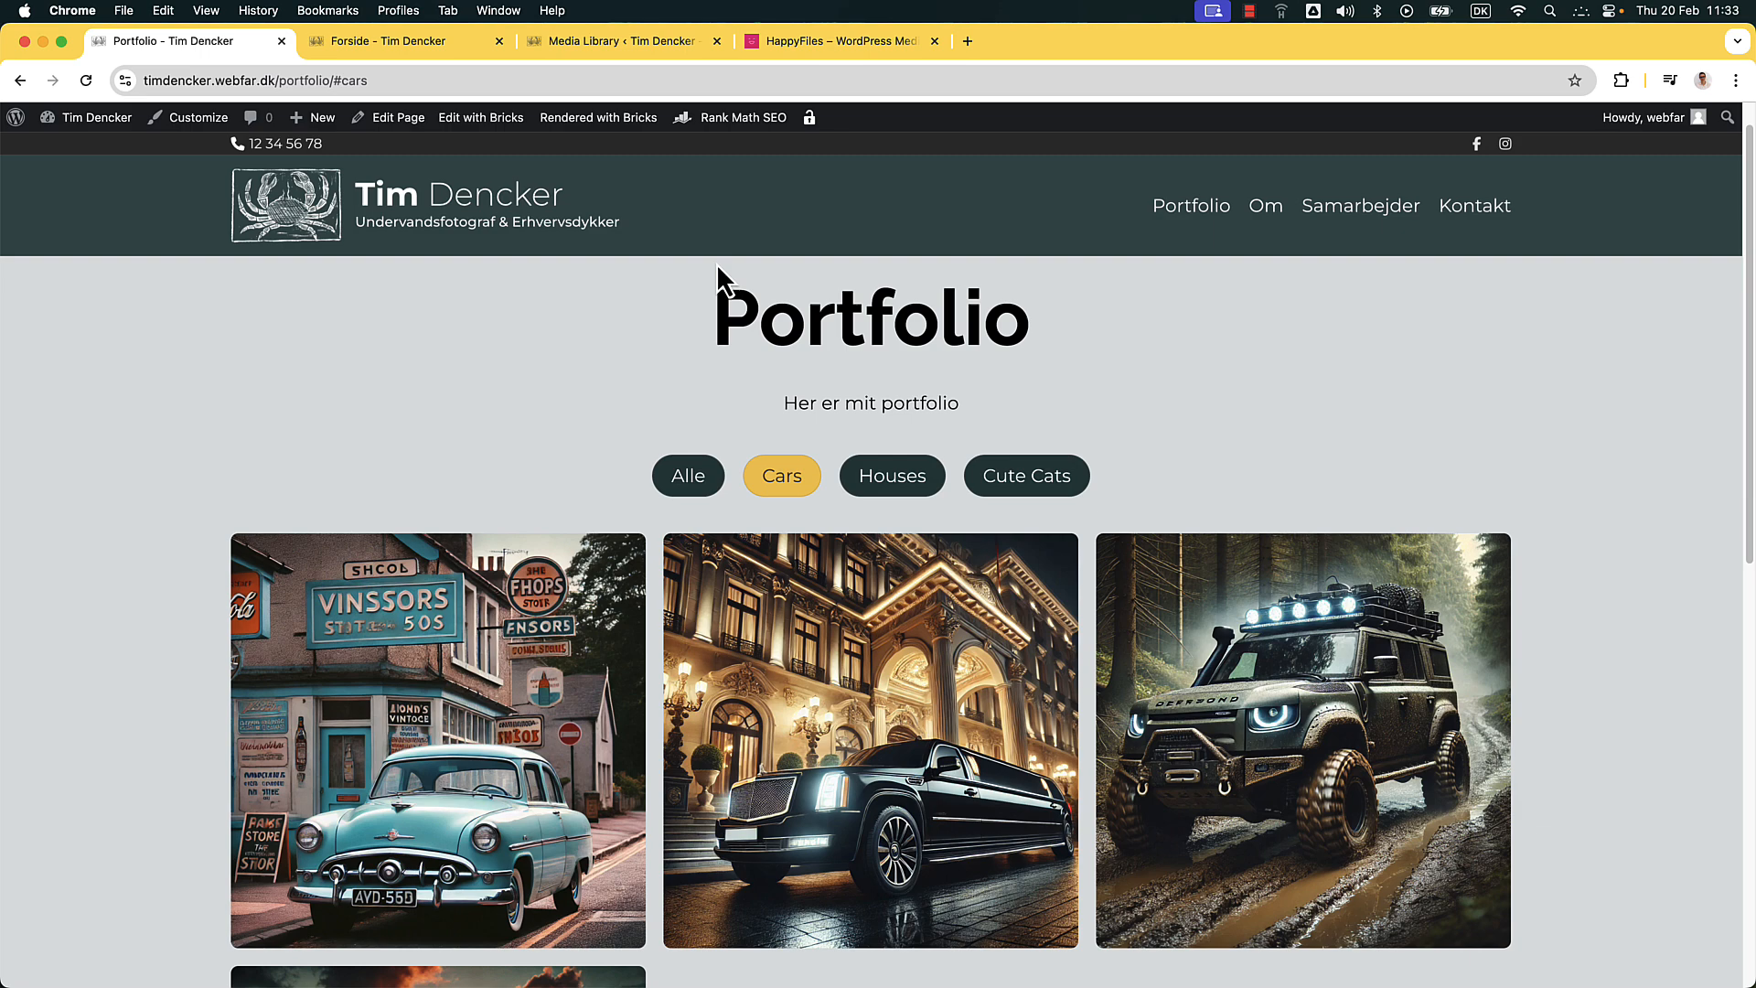
# Check the media library's Portfolio folders and review the product page on the HappyFiles website
pyautogui.click(611, 49)
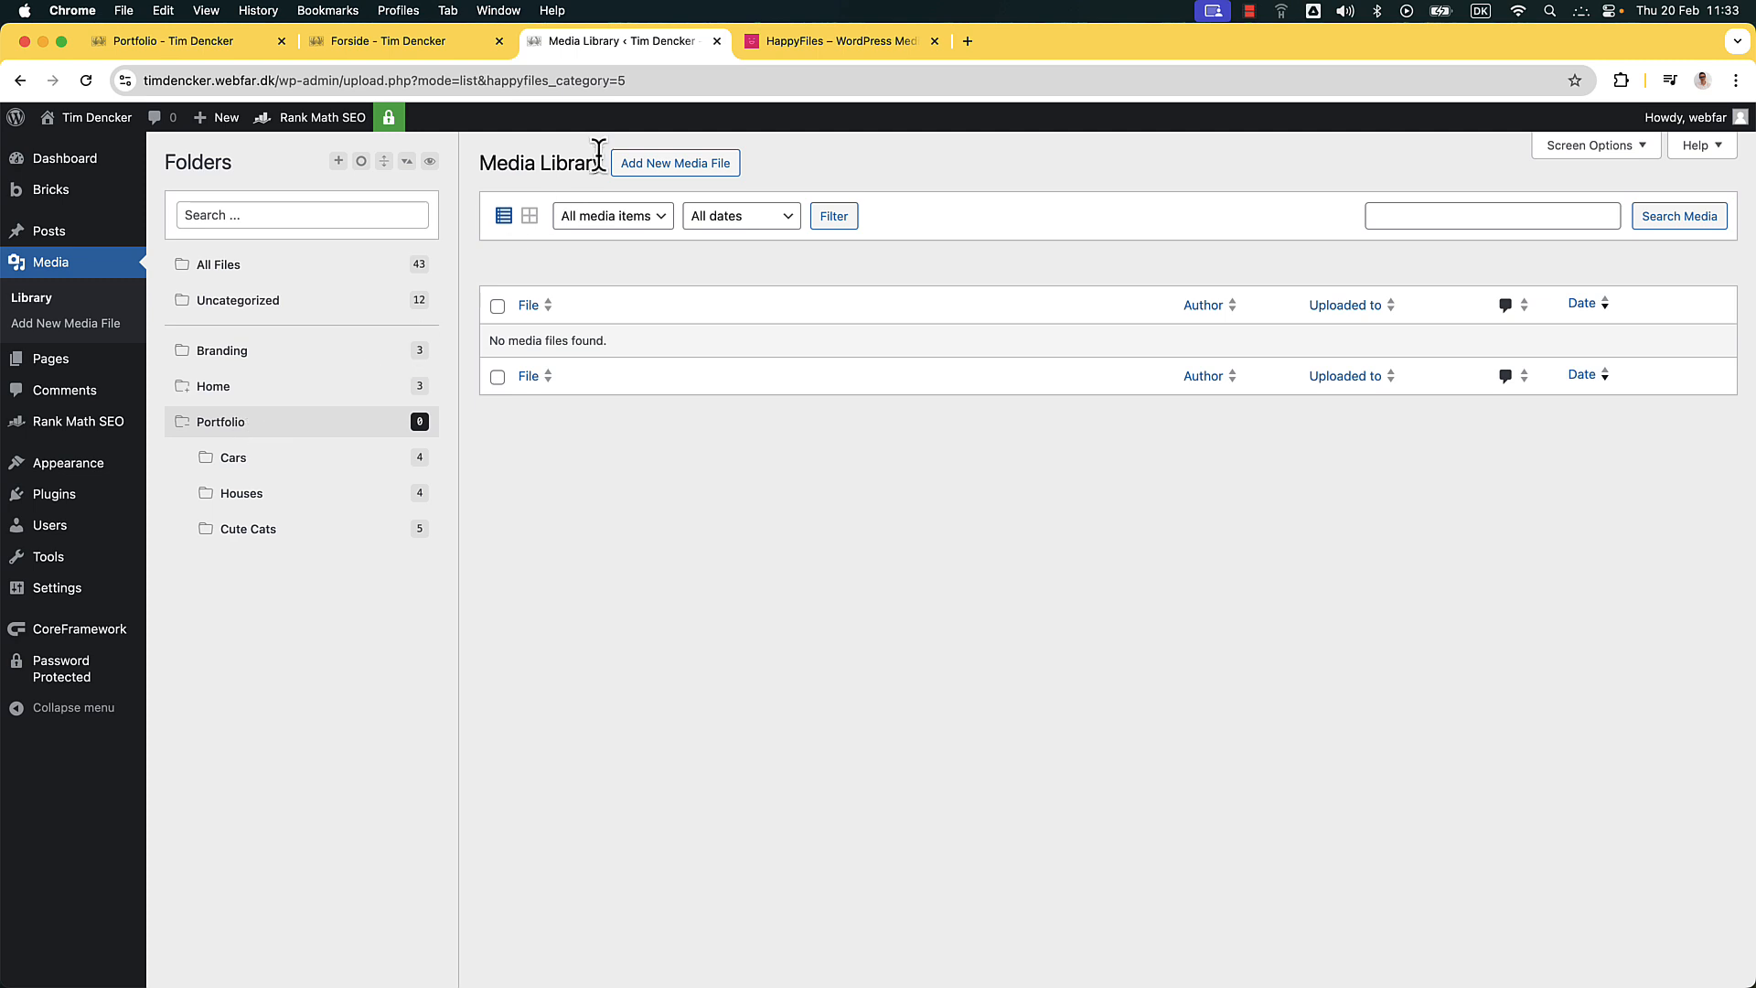
pyautogui.click(792, 51)
pyautogui.scroll(15, 826, 443)
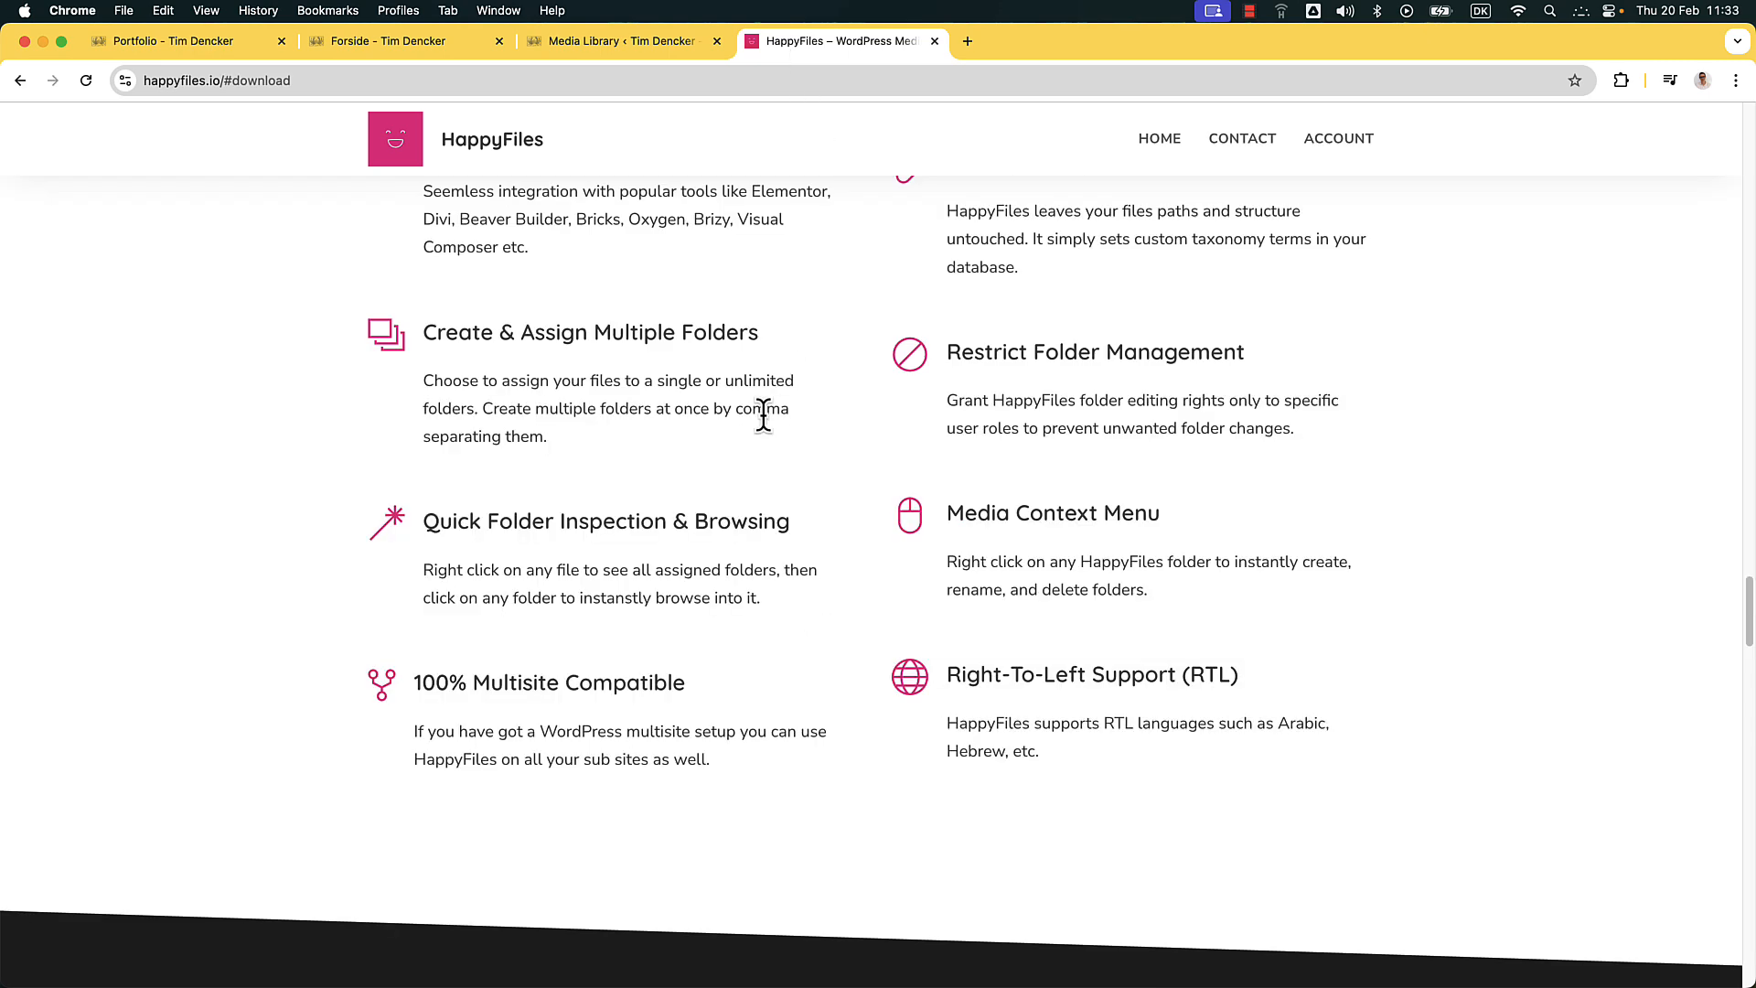
pyautogui.click(826, 443)
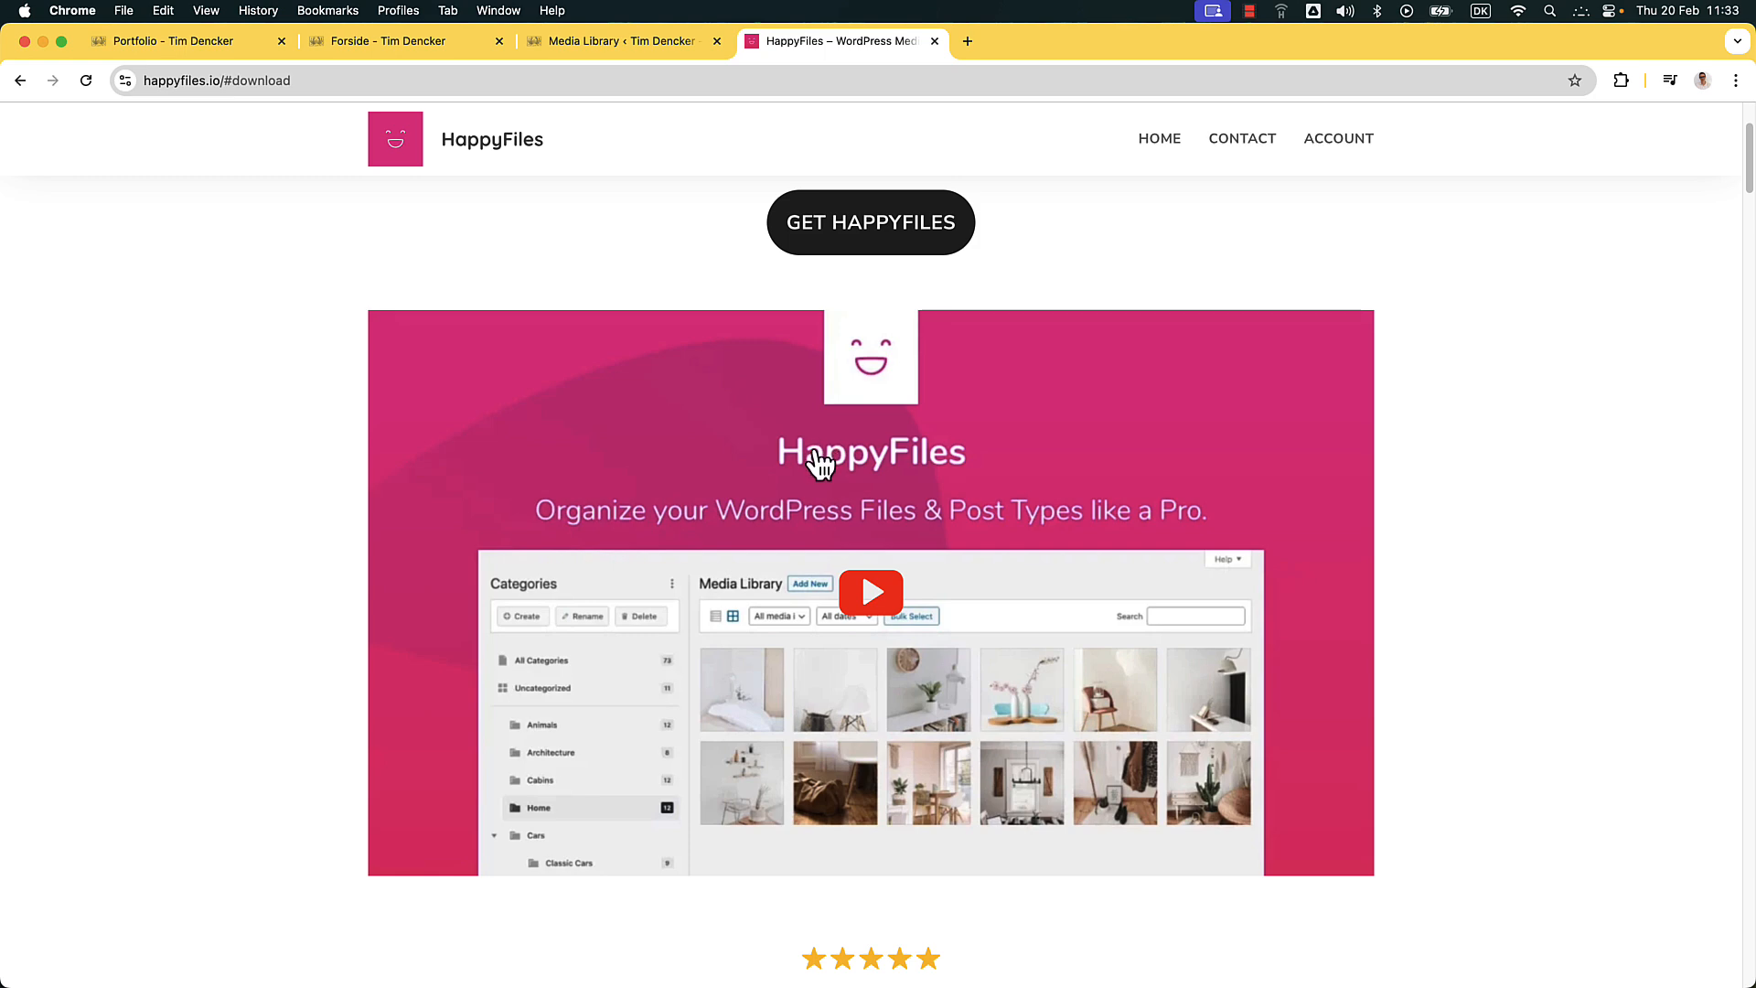
pyautogui.scroll(3, 878, 455)
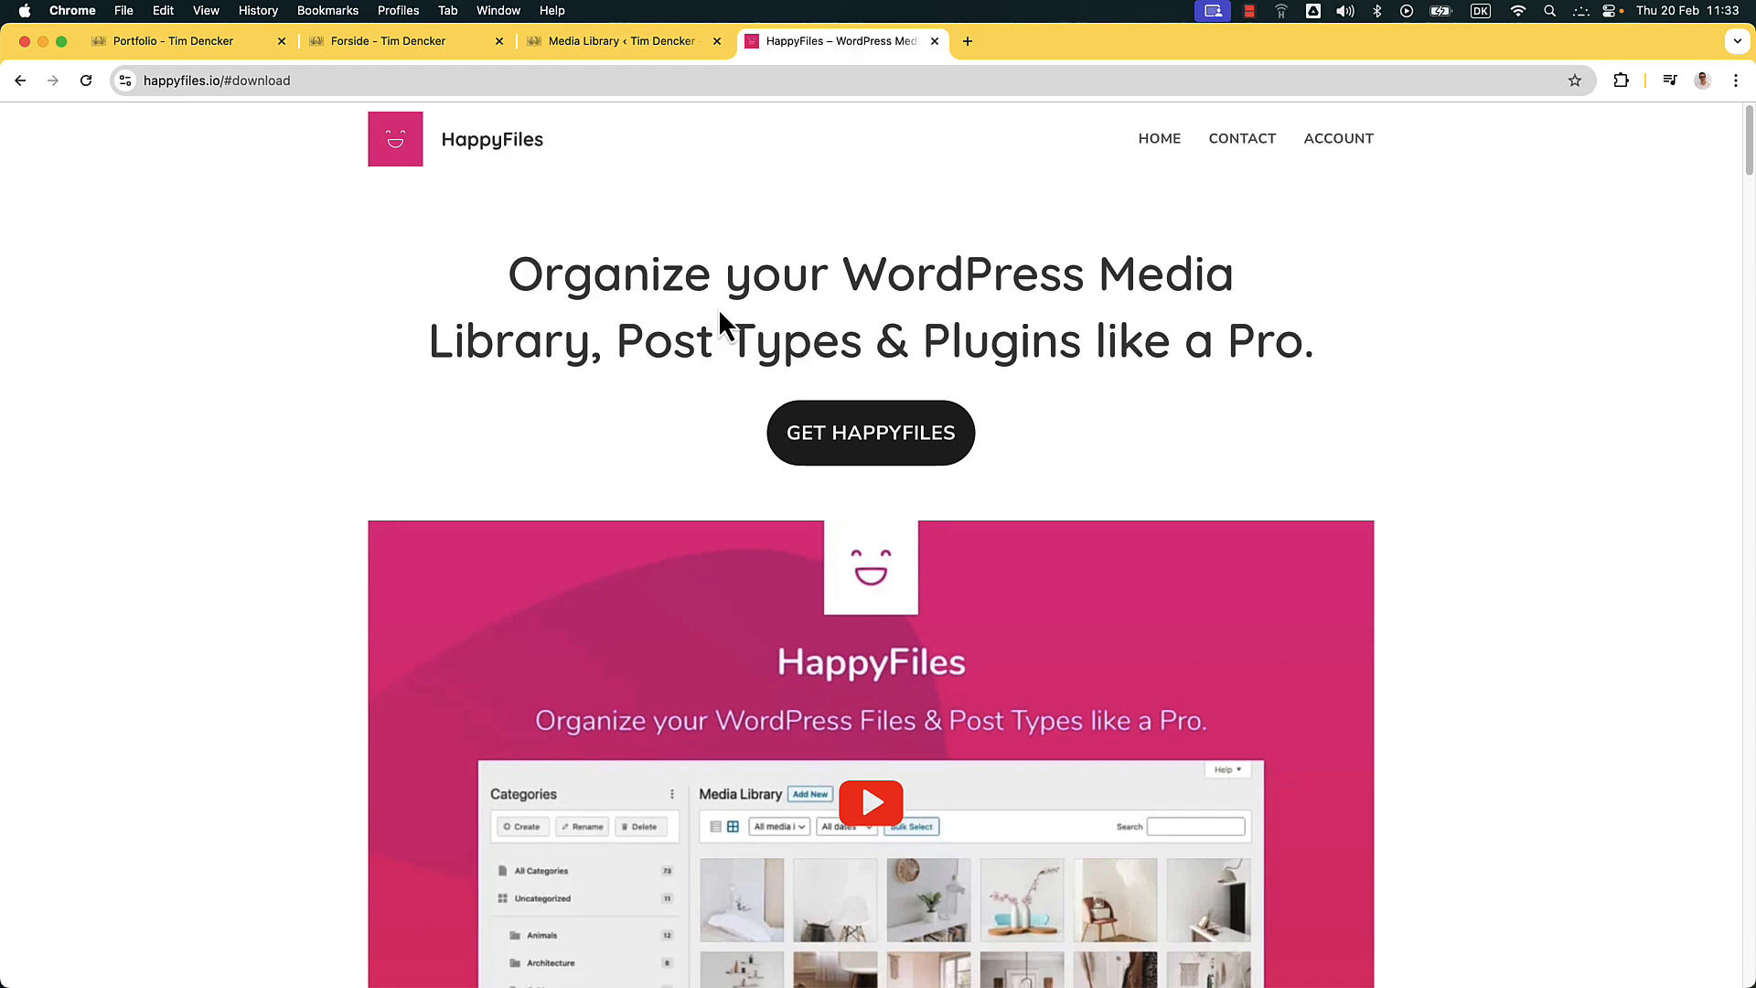
pyautogui.scroll(-15, 718, 299)
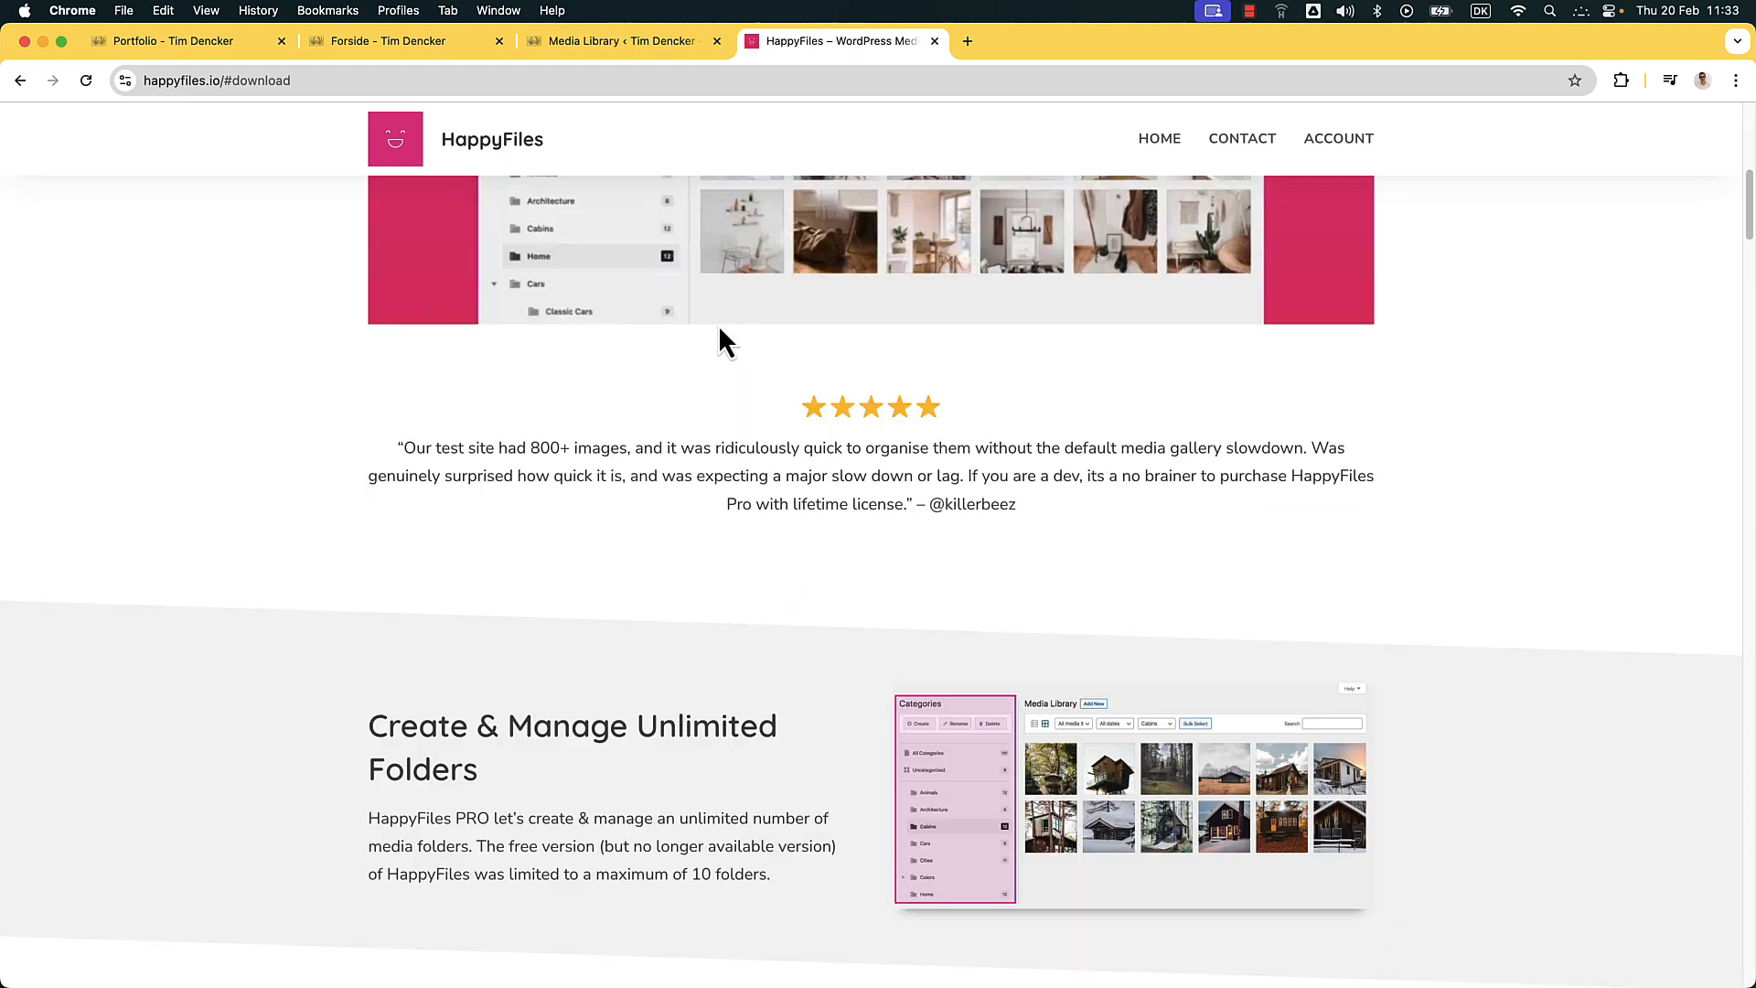
pyautogui.scroll(15, 721, 333)
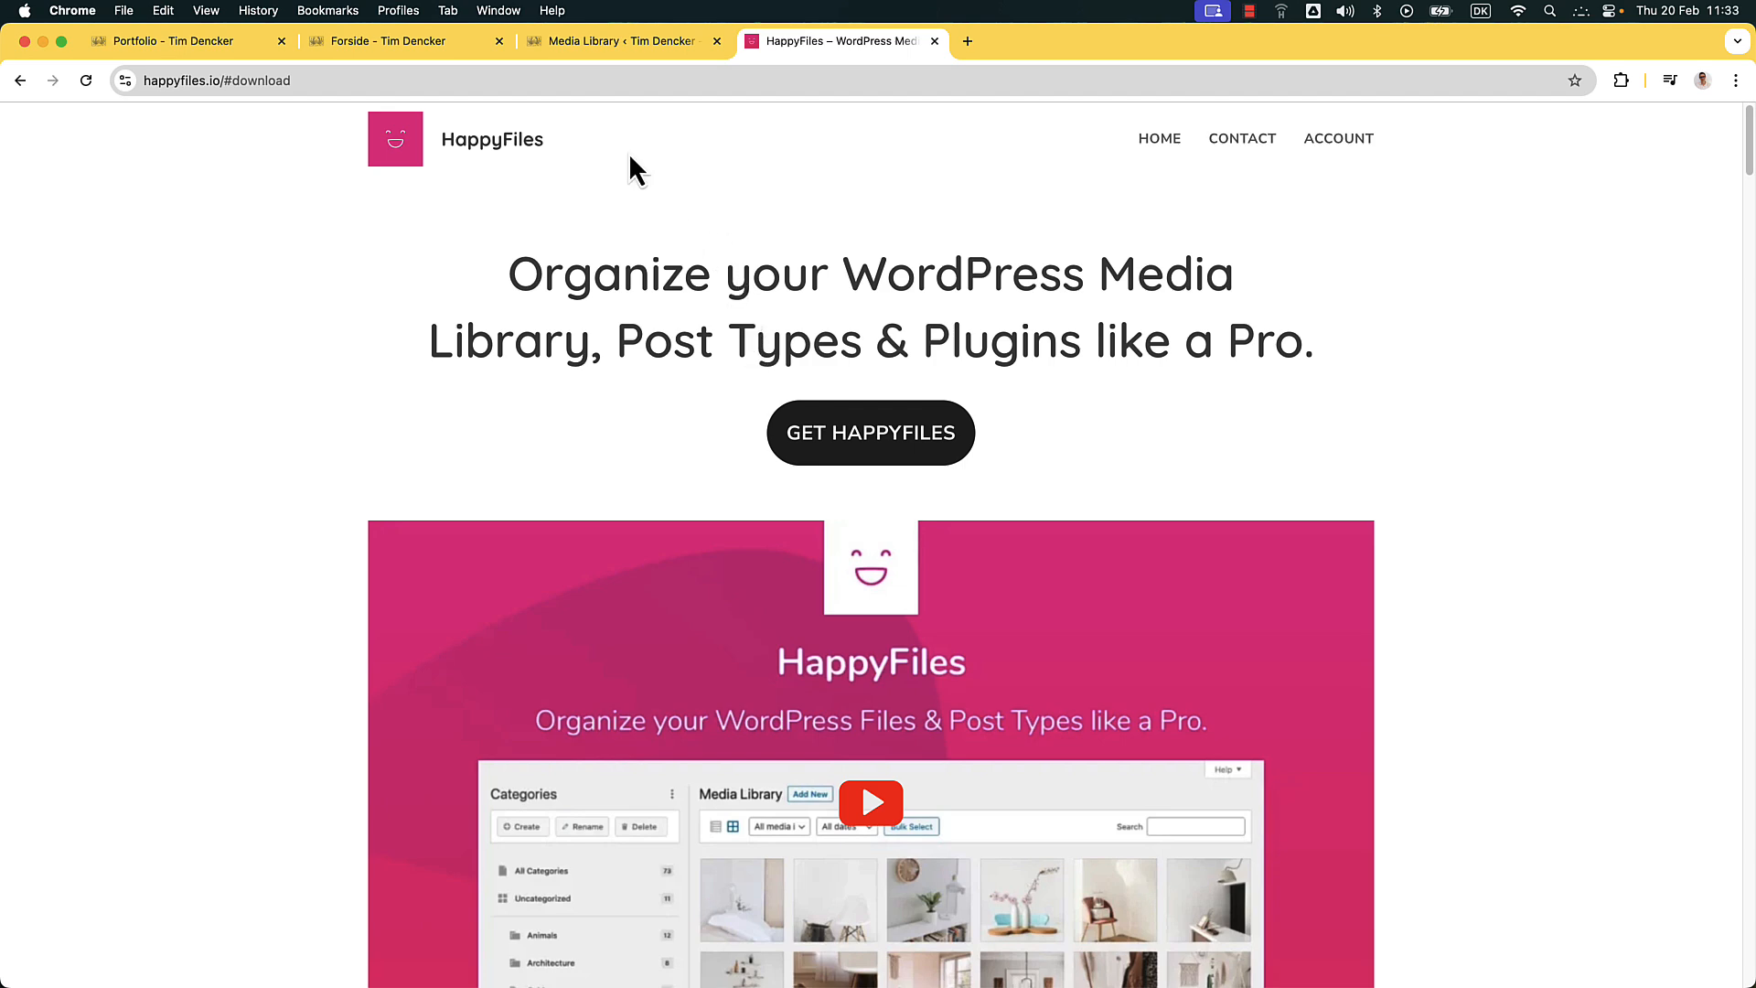
# In the Bricks editor for Forside, search the elements for "gall" and insert a HappyFiles Gallery below the Portfolio intro container
pyautogui.click(639, 47)
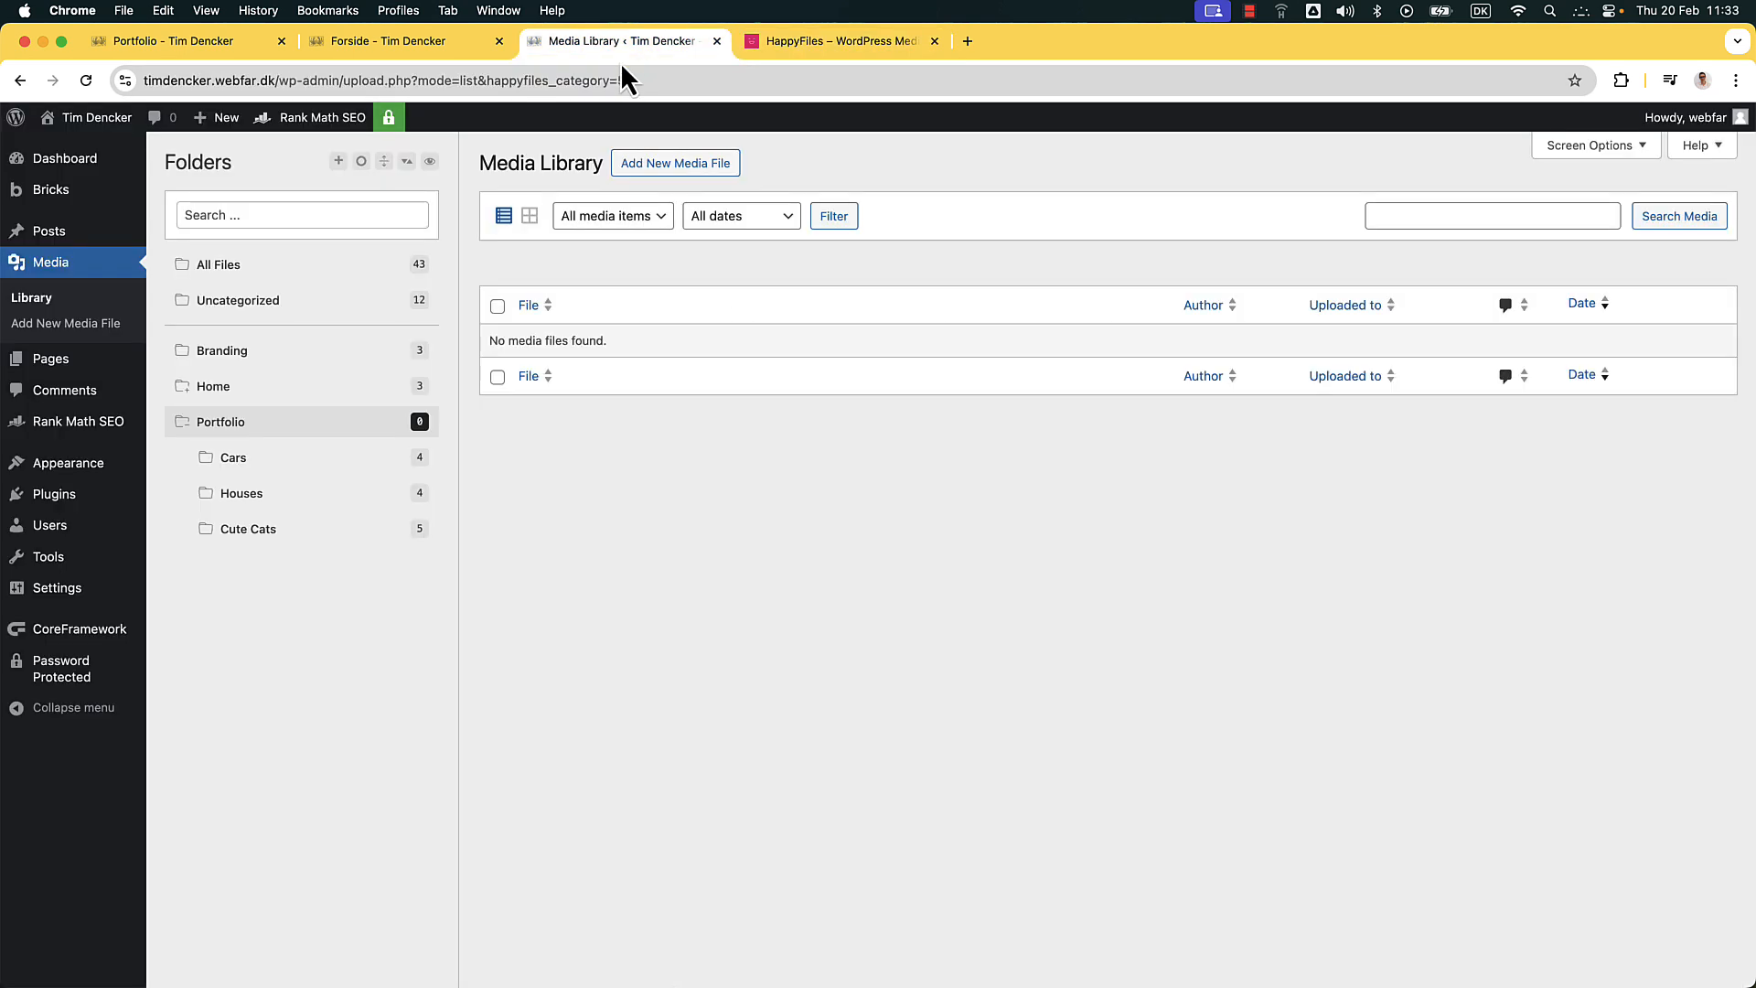
pyautogui.click(426, 48)
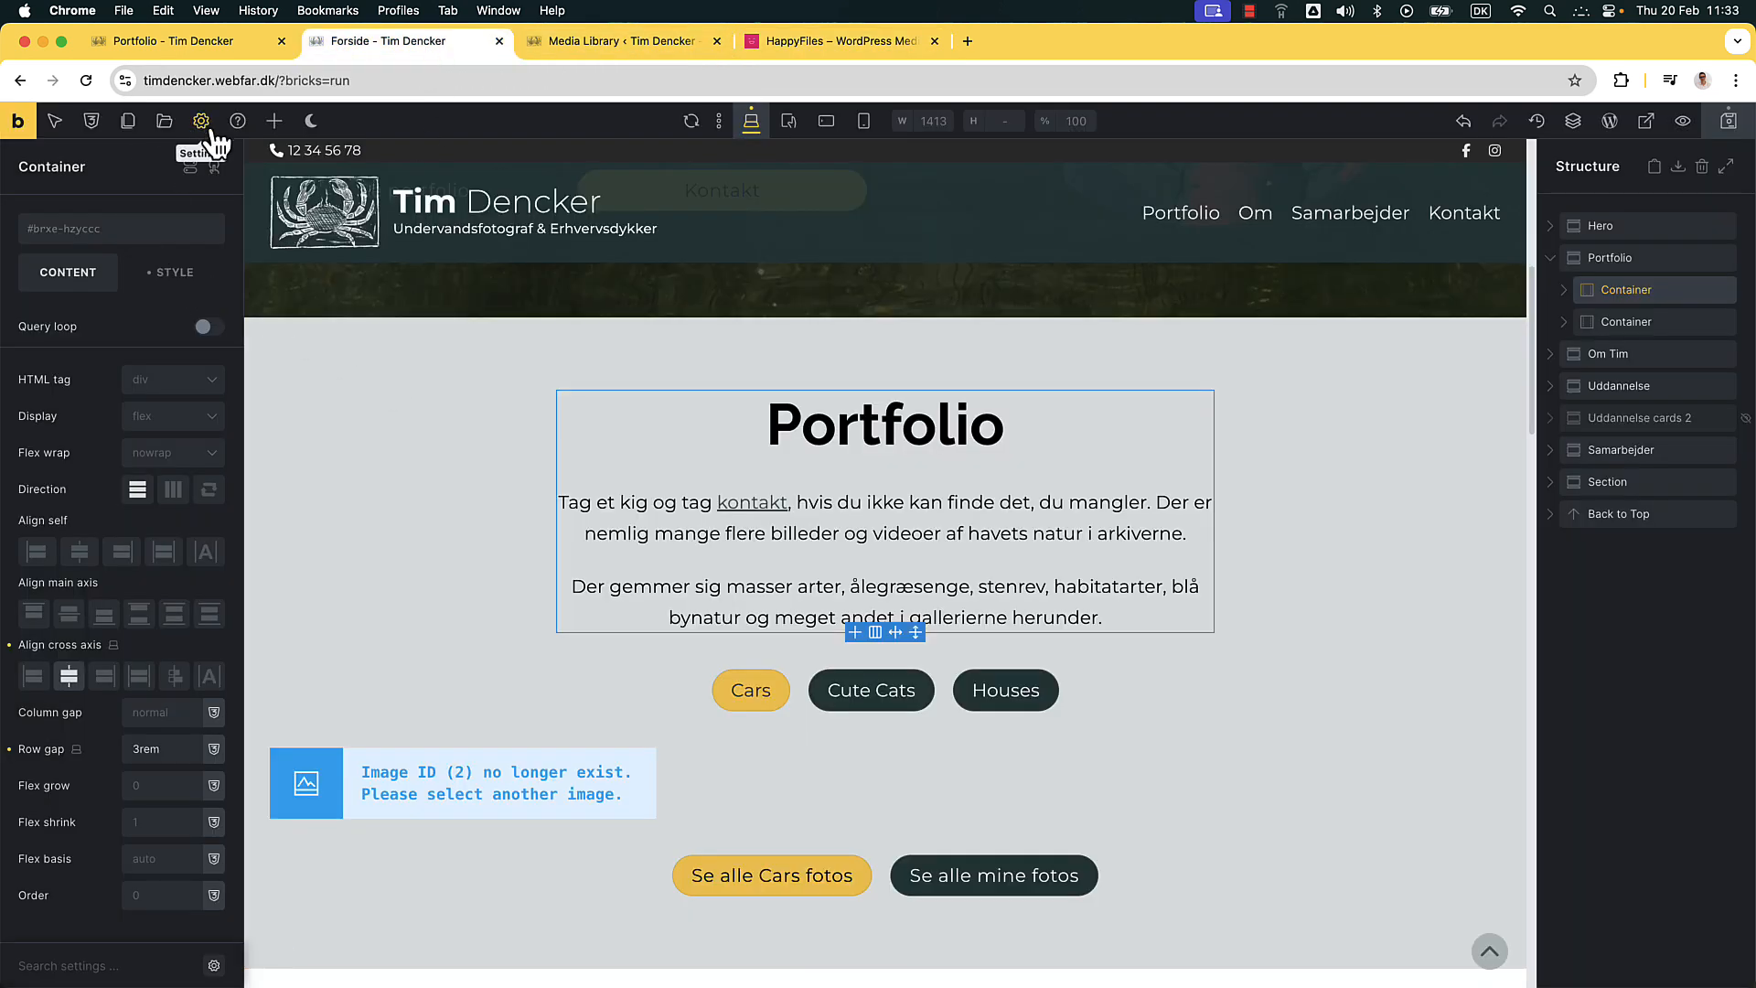
pyautogui.click(275, 122)
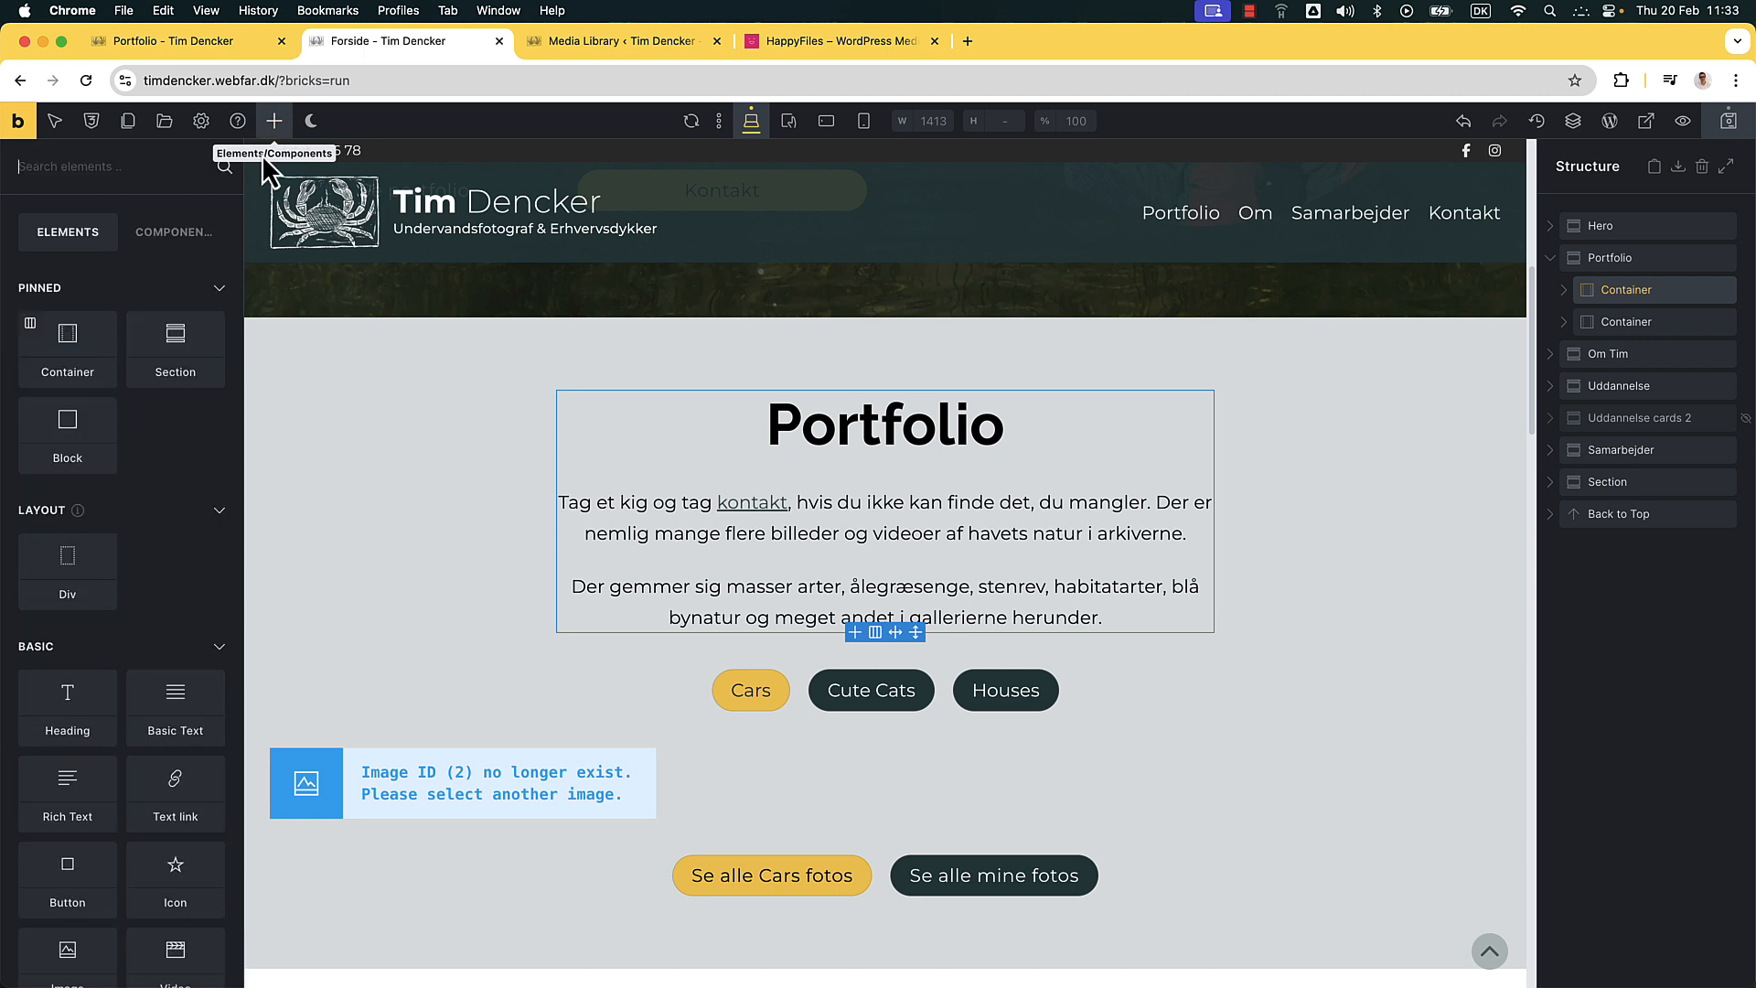
pyautogui.click(145, 167)
pyautogui.write('gall')
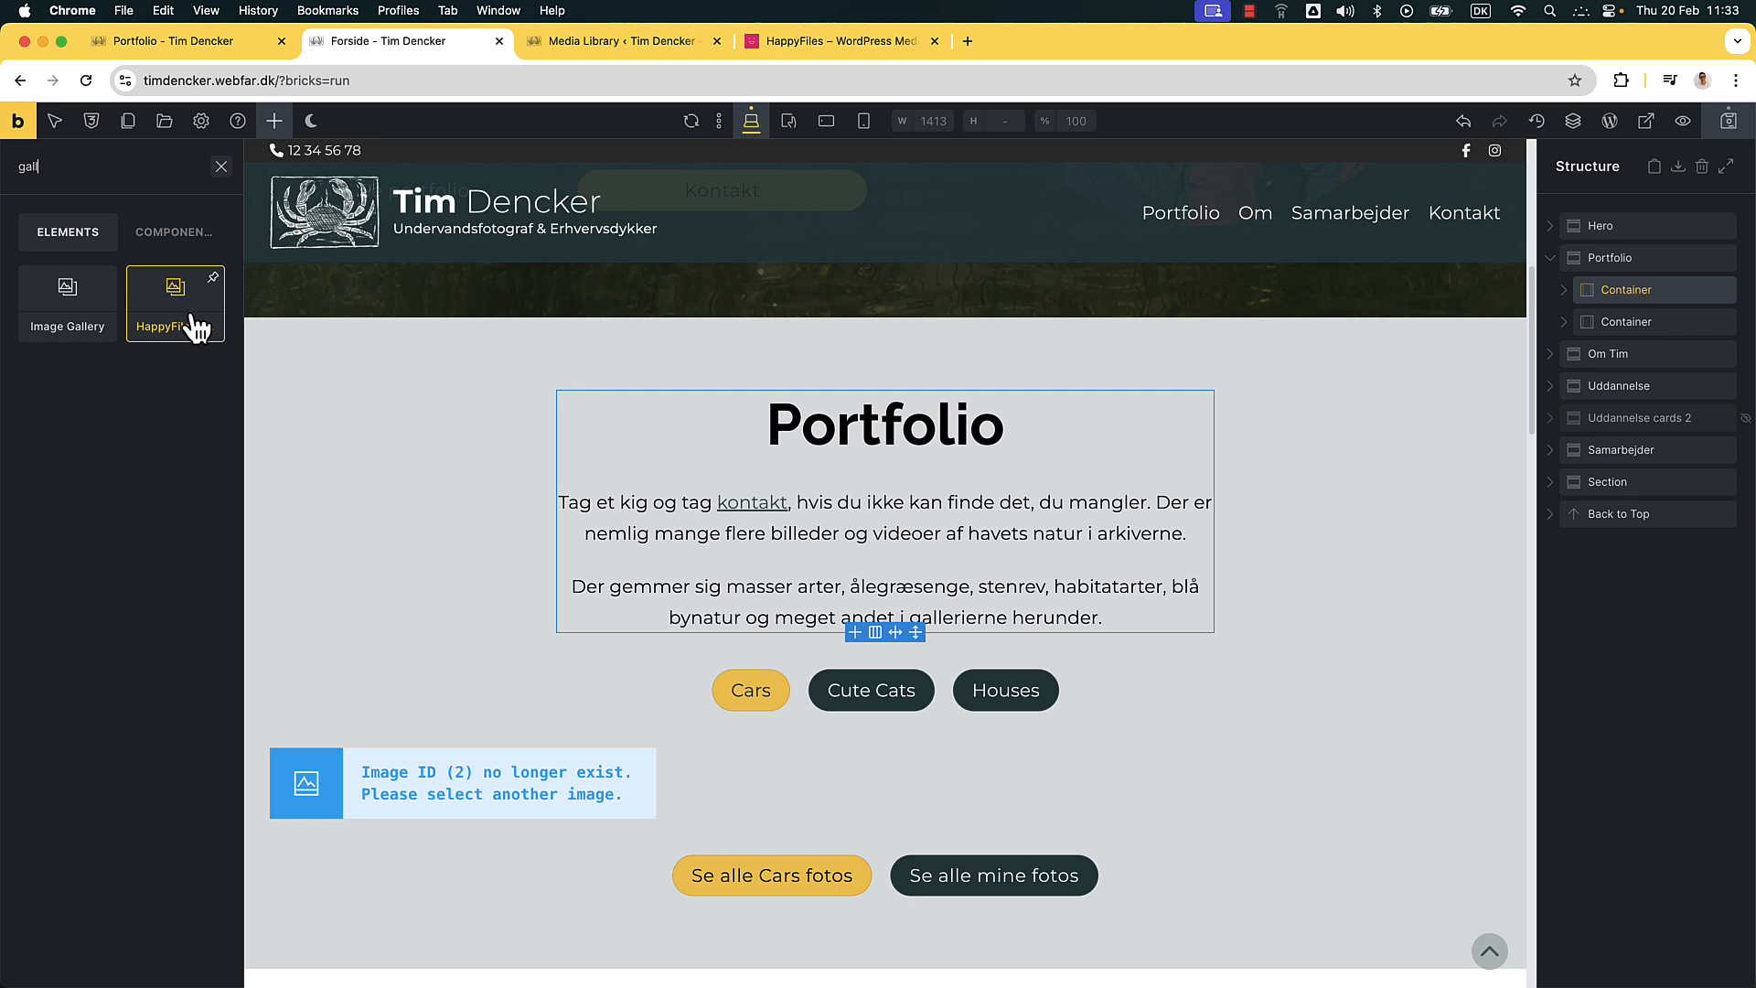
pyautogui.moveTo(198, 324); pyautogui.dragTo(870, 384)
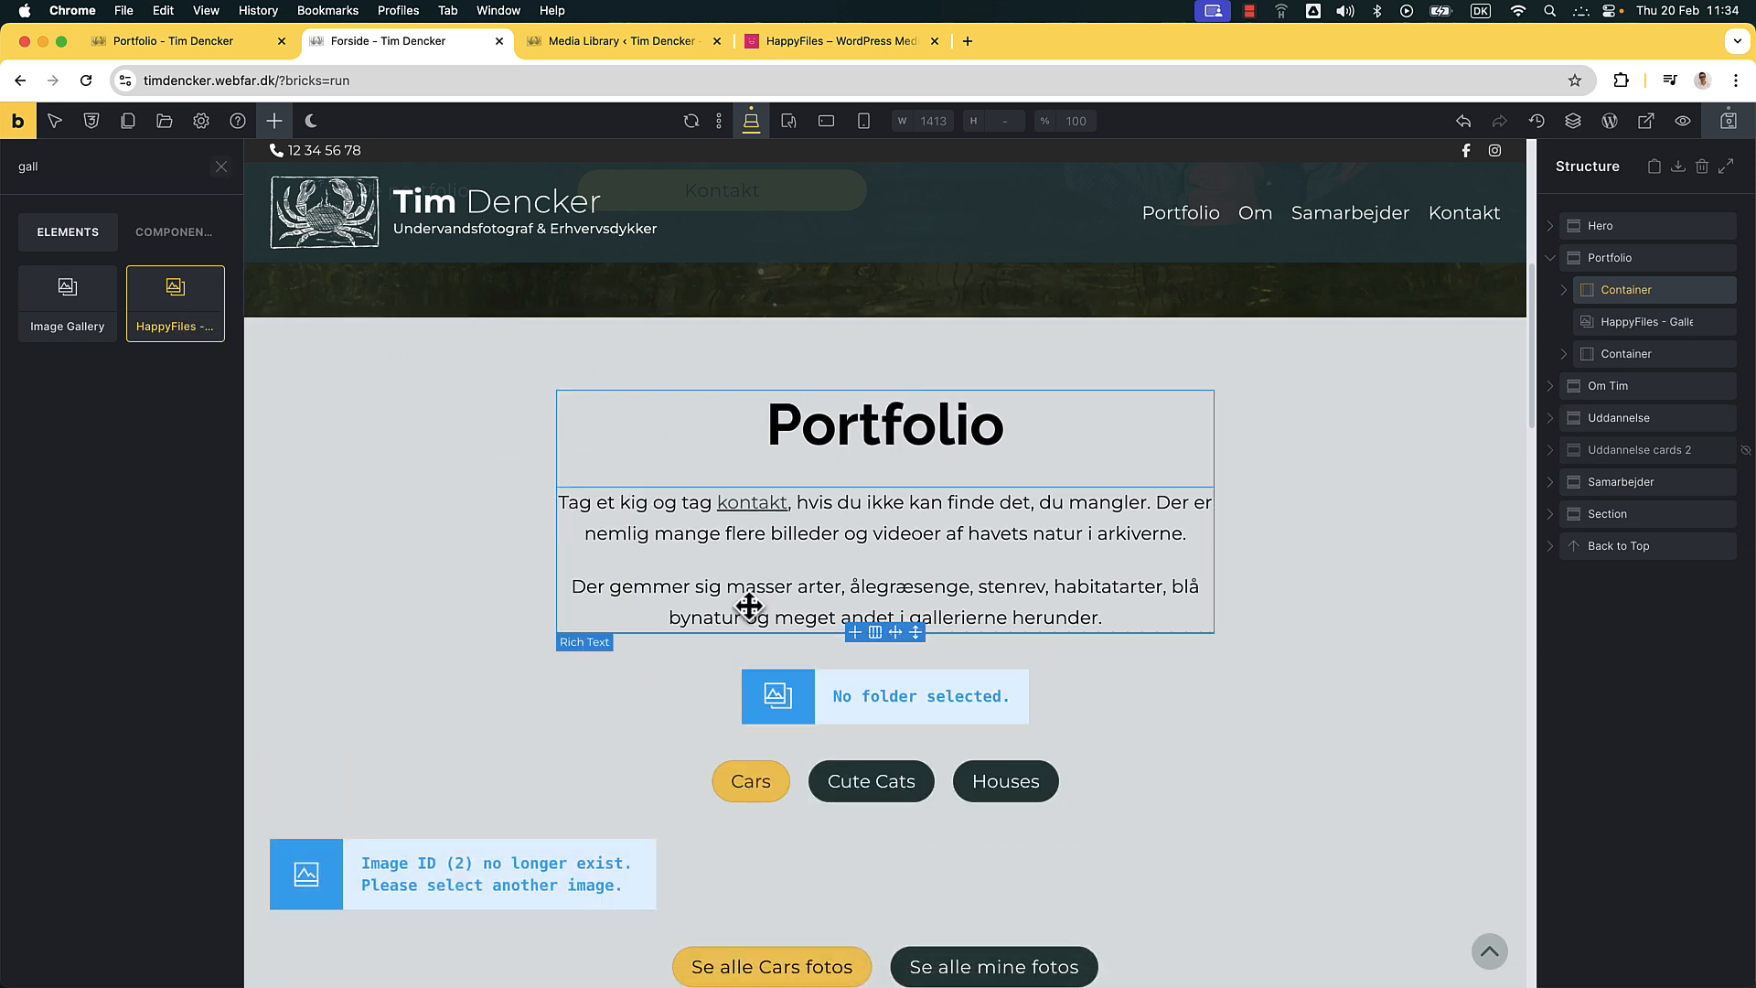
# Set the new HappyFiles Gallery's folder to Cars and inspect the resulting image grid
pyautogui.click(880, 695)
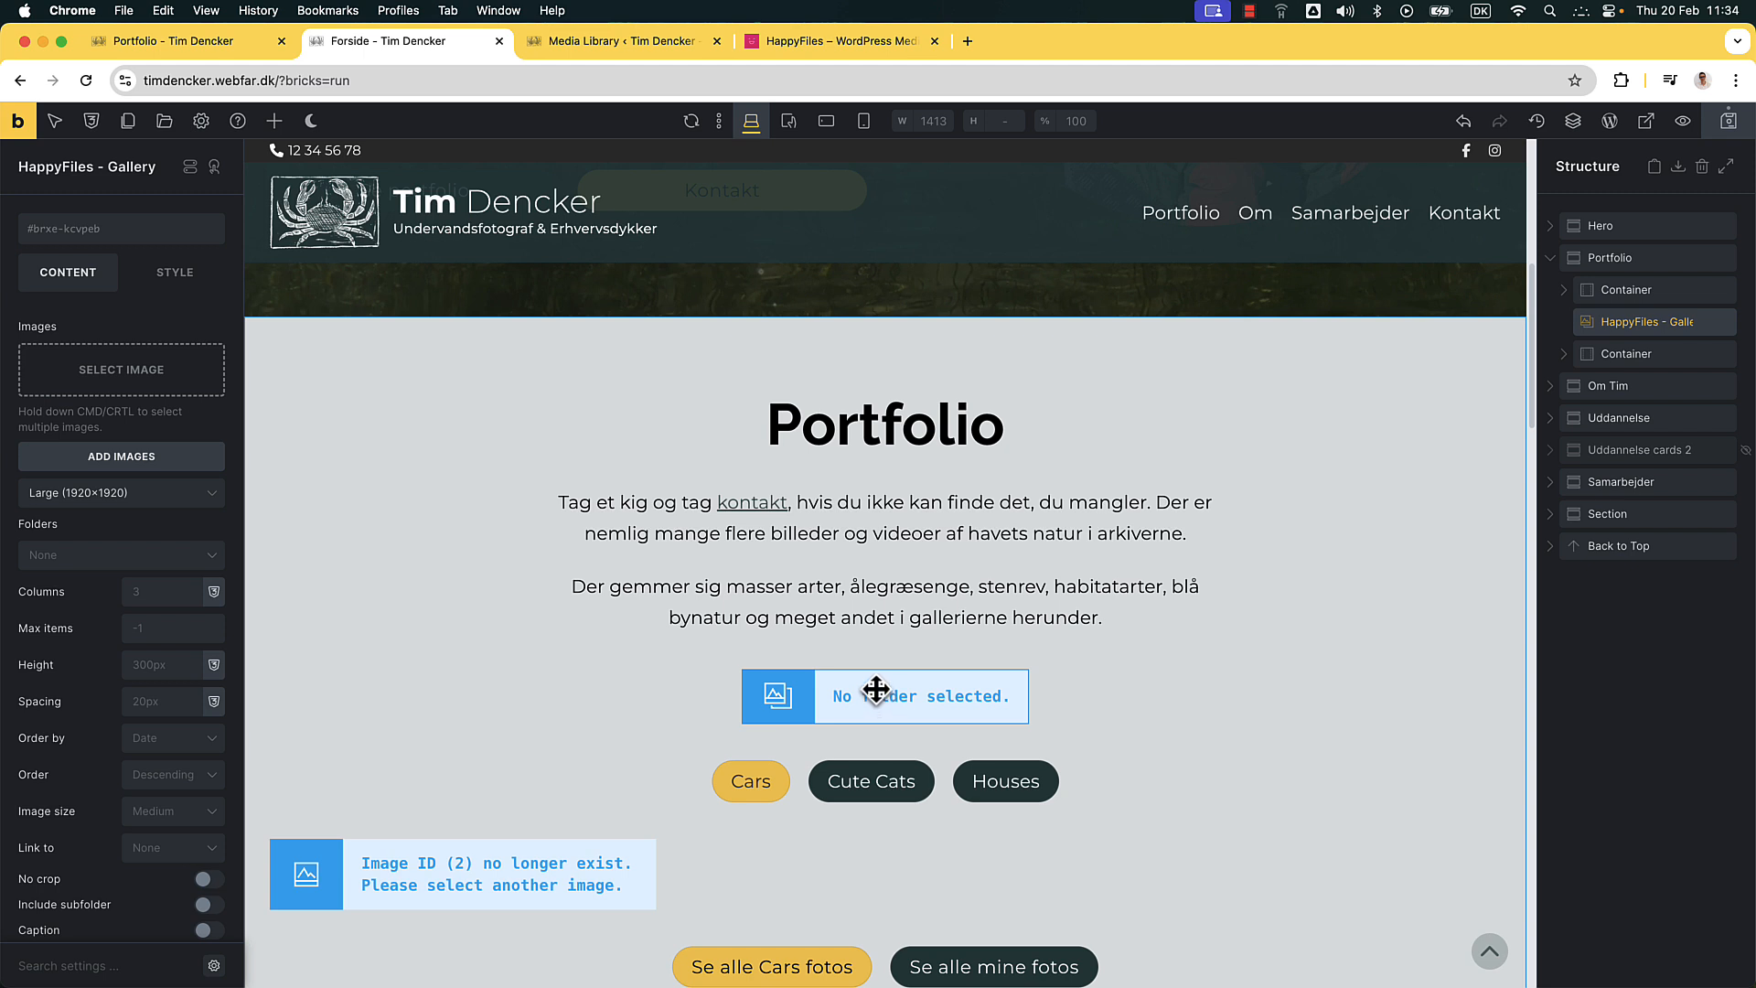
pyautogui.click(122, 557)
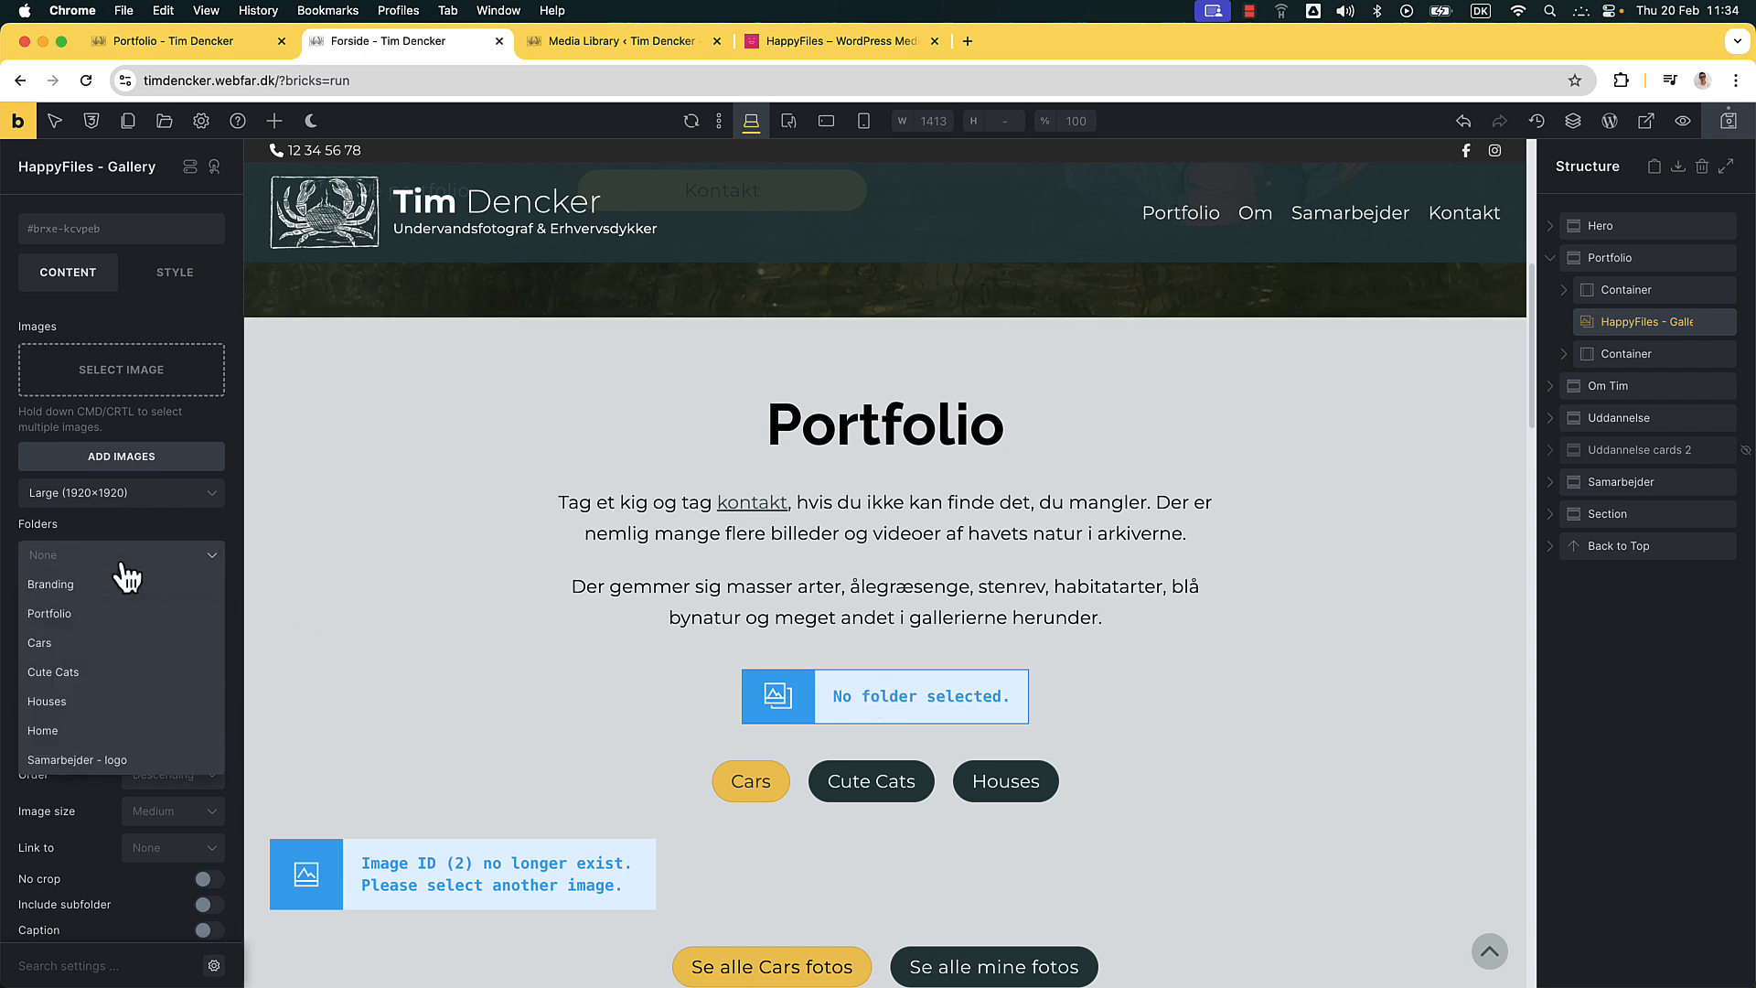
pyautogui.click(122, 555)
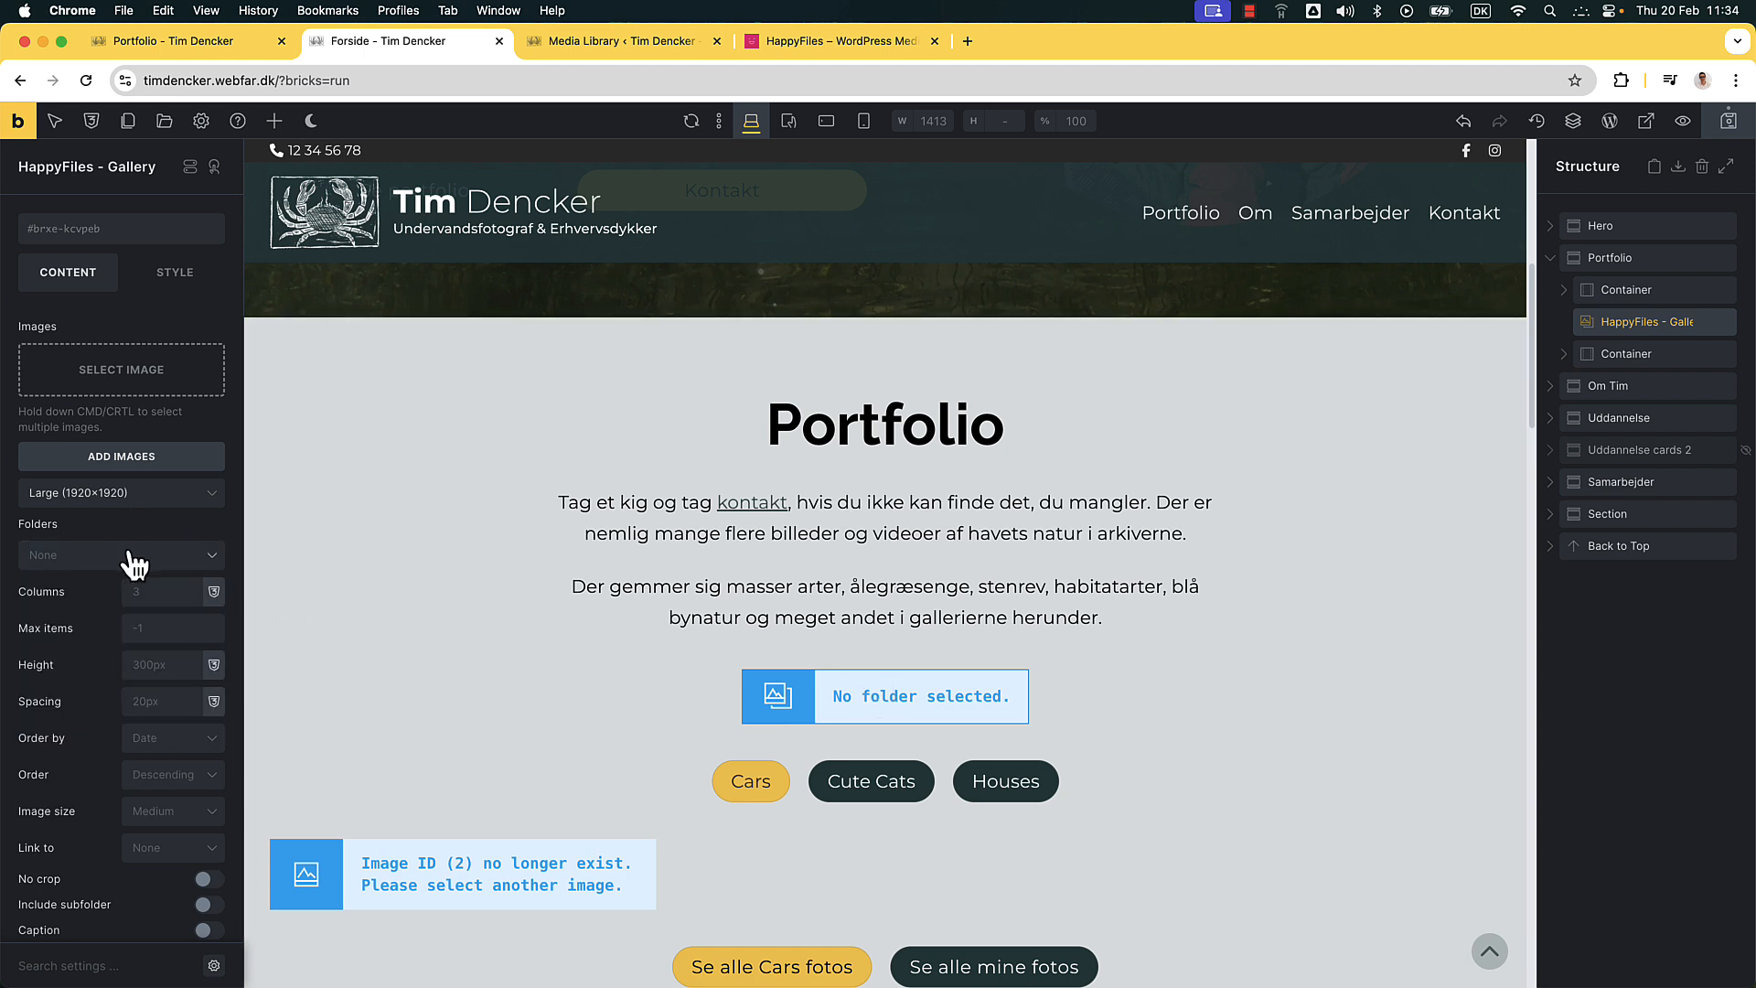
pyautogui.click(129, 558)
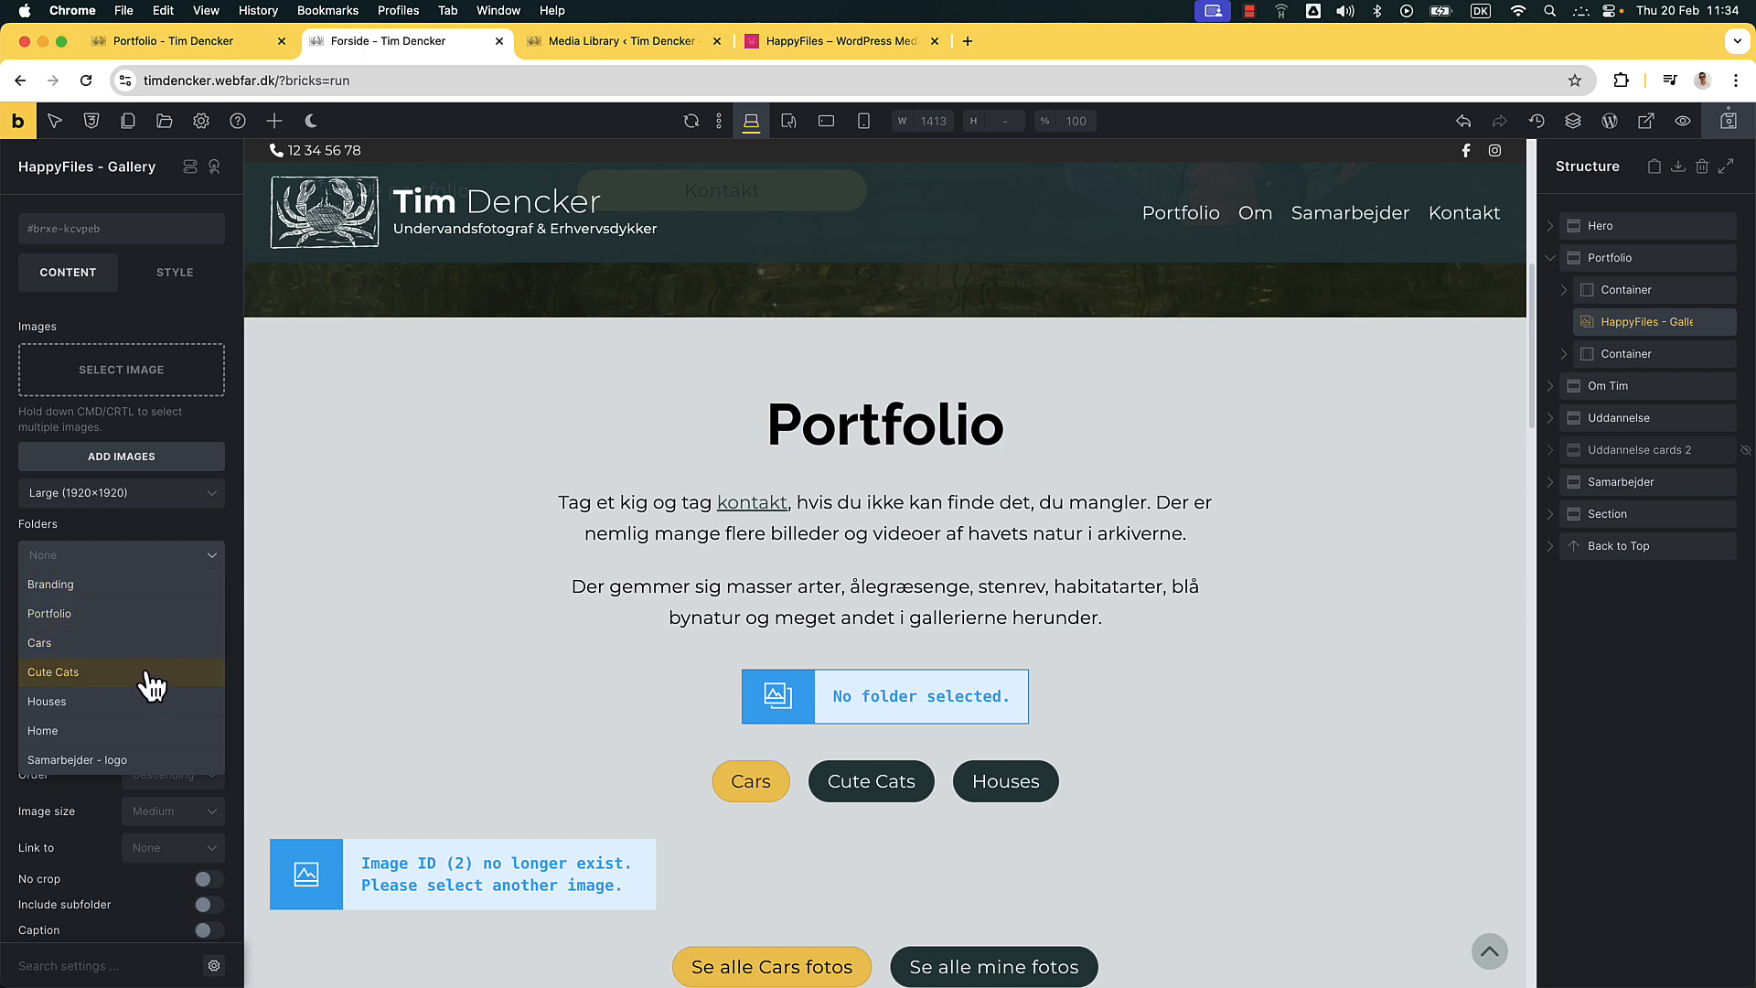
pyautogui.click(128, 645)
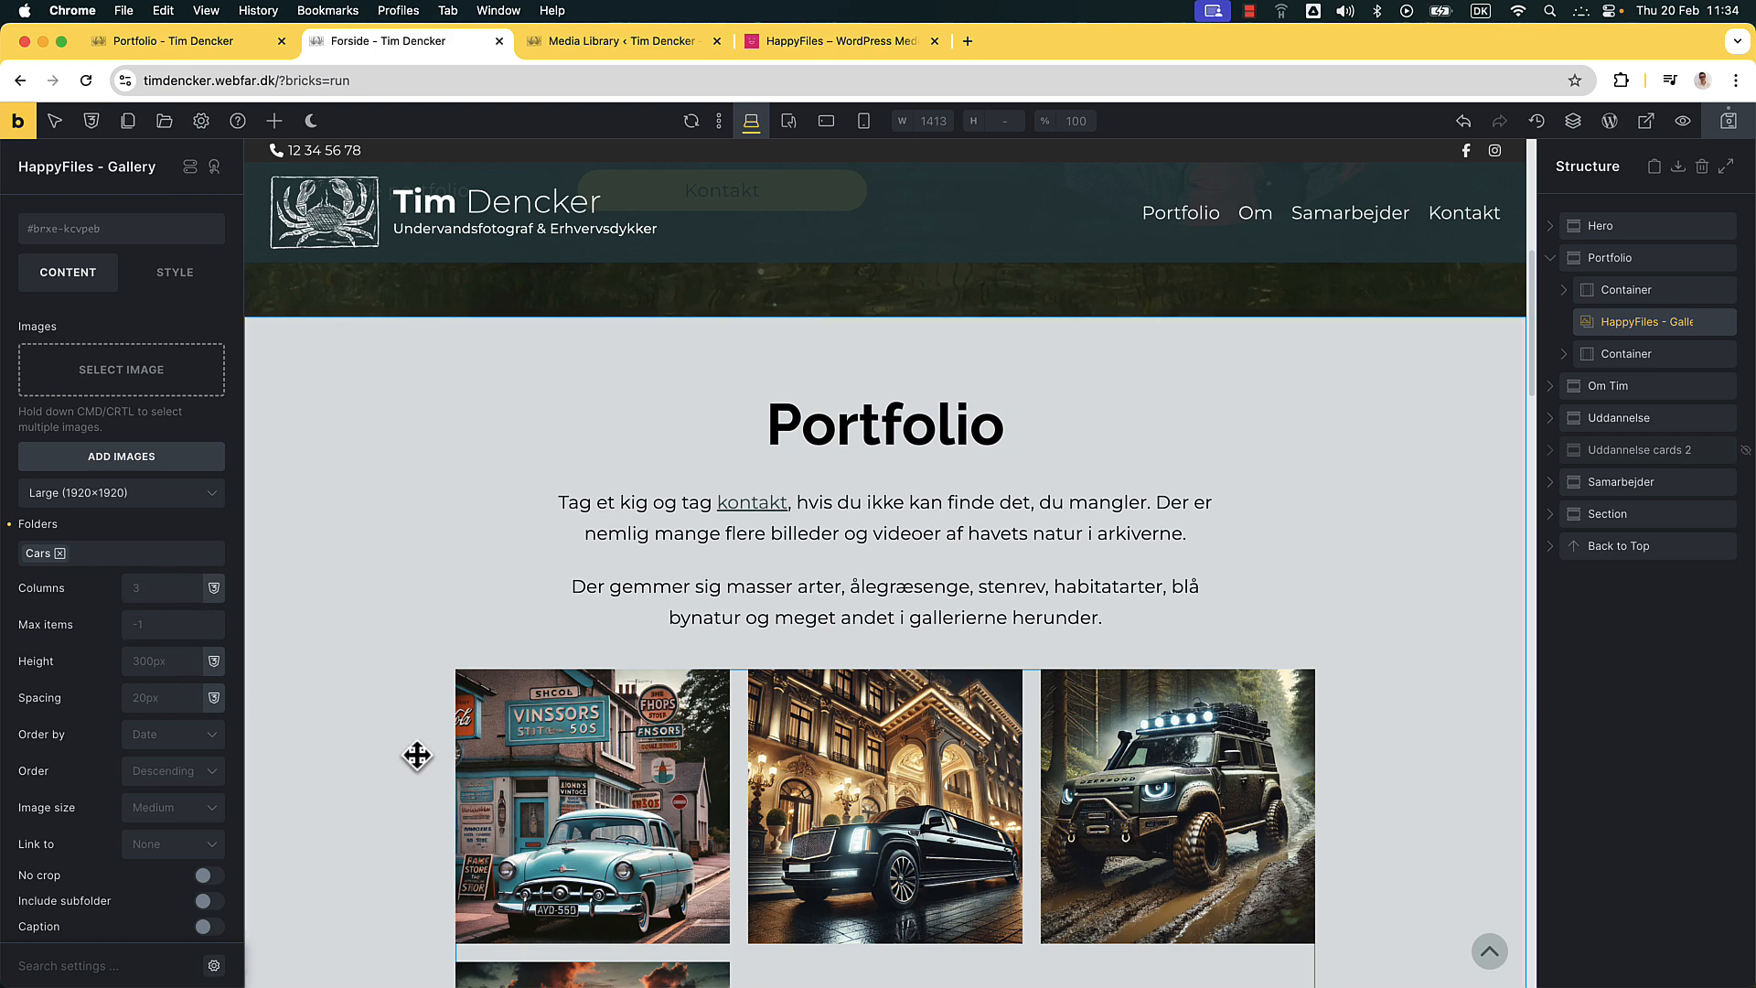
pyautogui.scroll(-6, 502, 714)
pyautogui.scroll(2, 508, 708)
pyautogui.scroll(2, 512, 702)
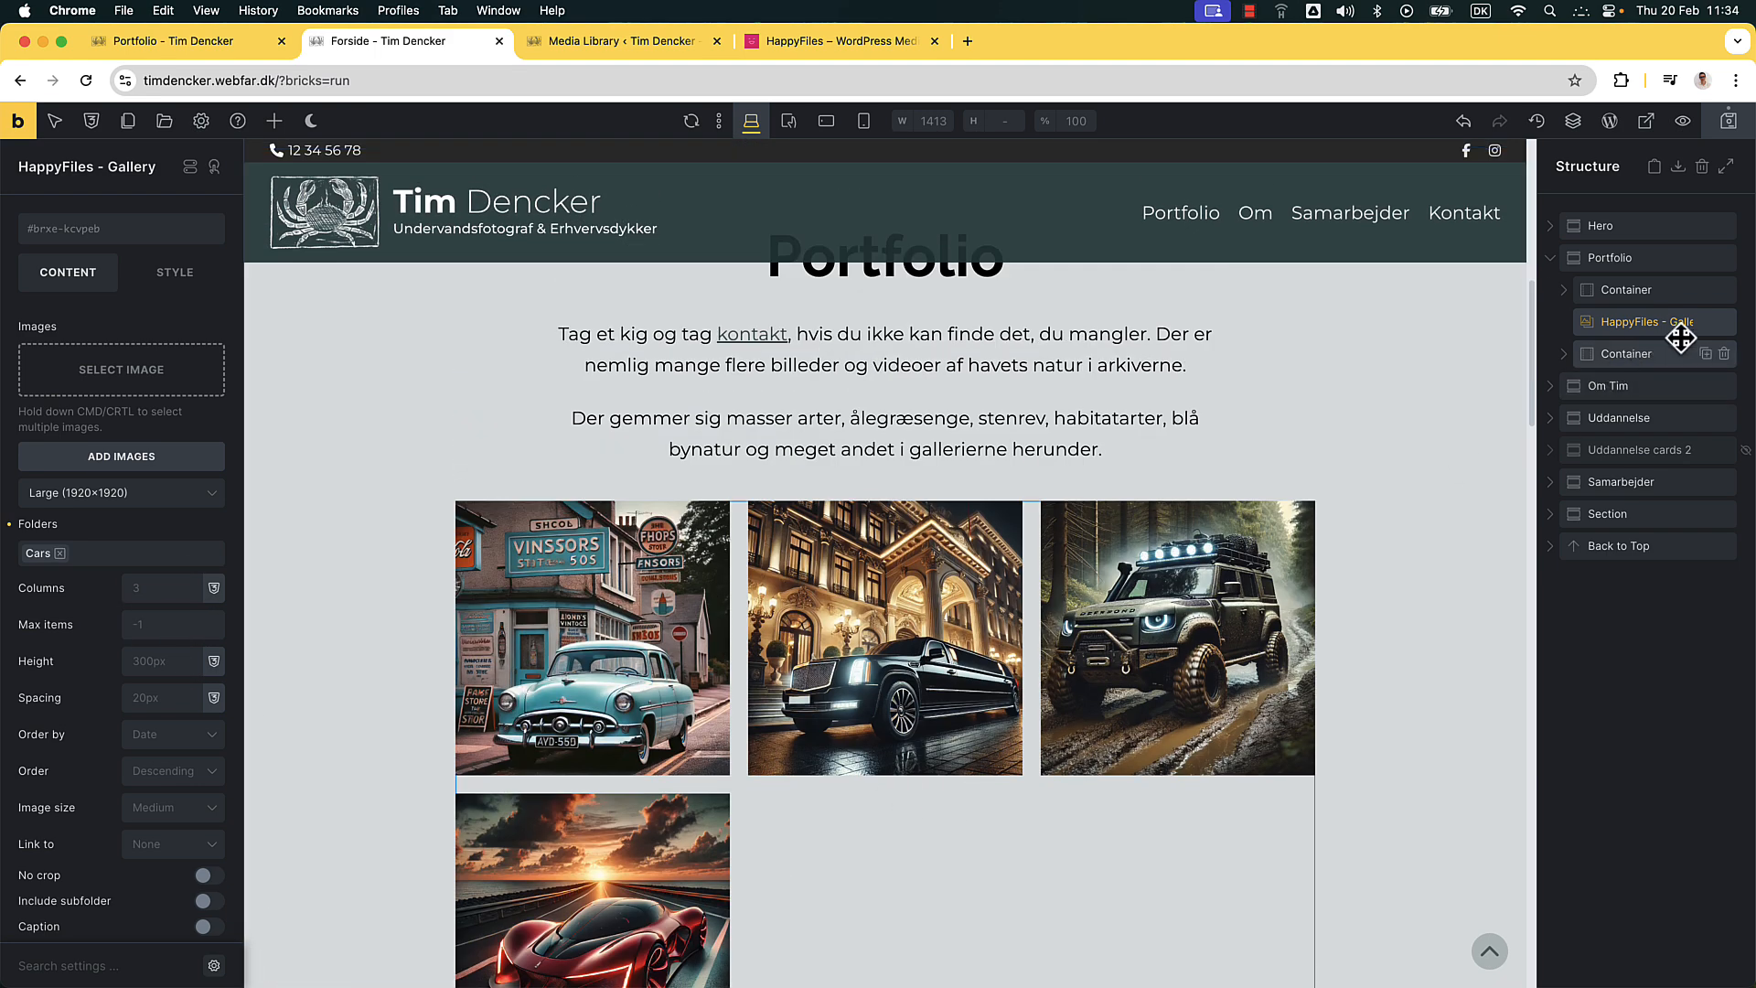
# Delete the HappyFiles Gallery element from the Portfolio section and return to the portfolio page's browser tab
pyautogui.click(1725, 323)
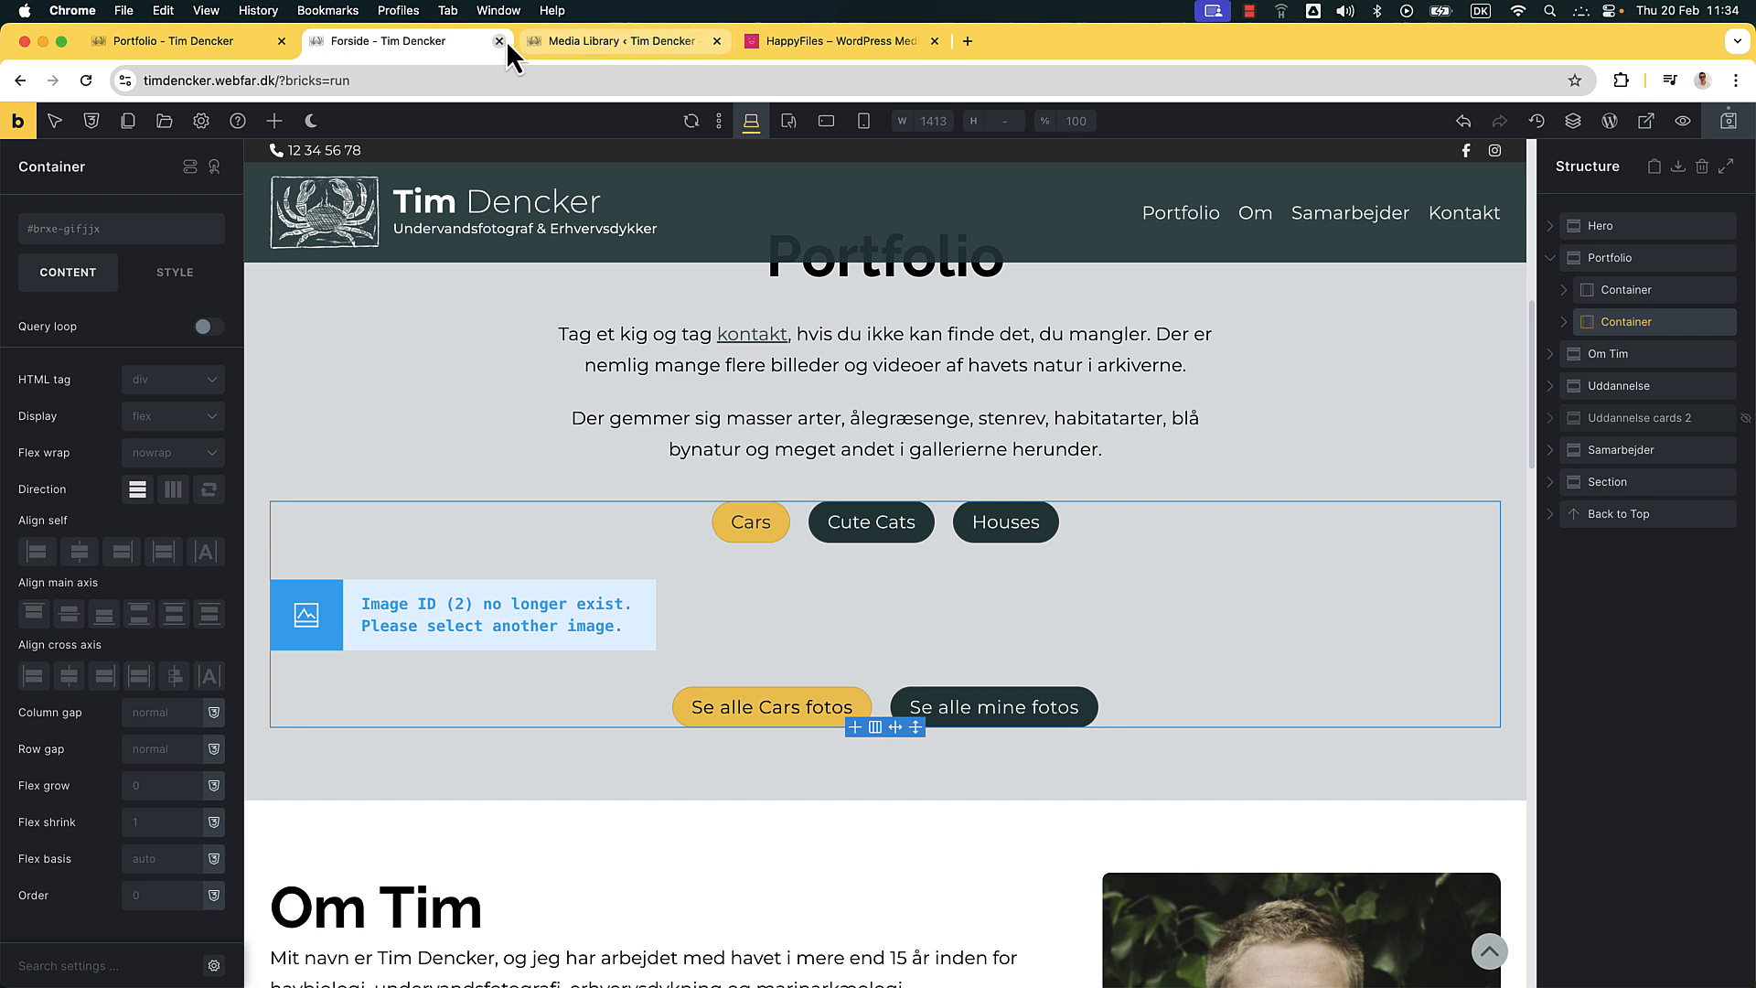
pyautogui.click(660, 46)
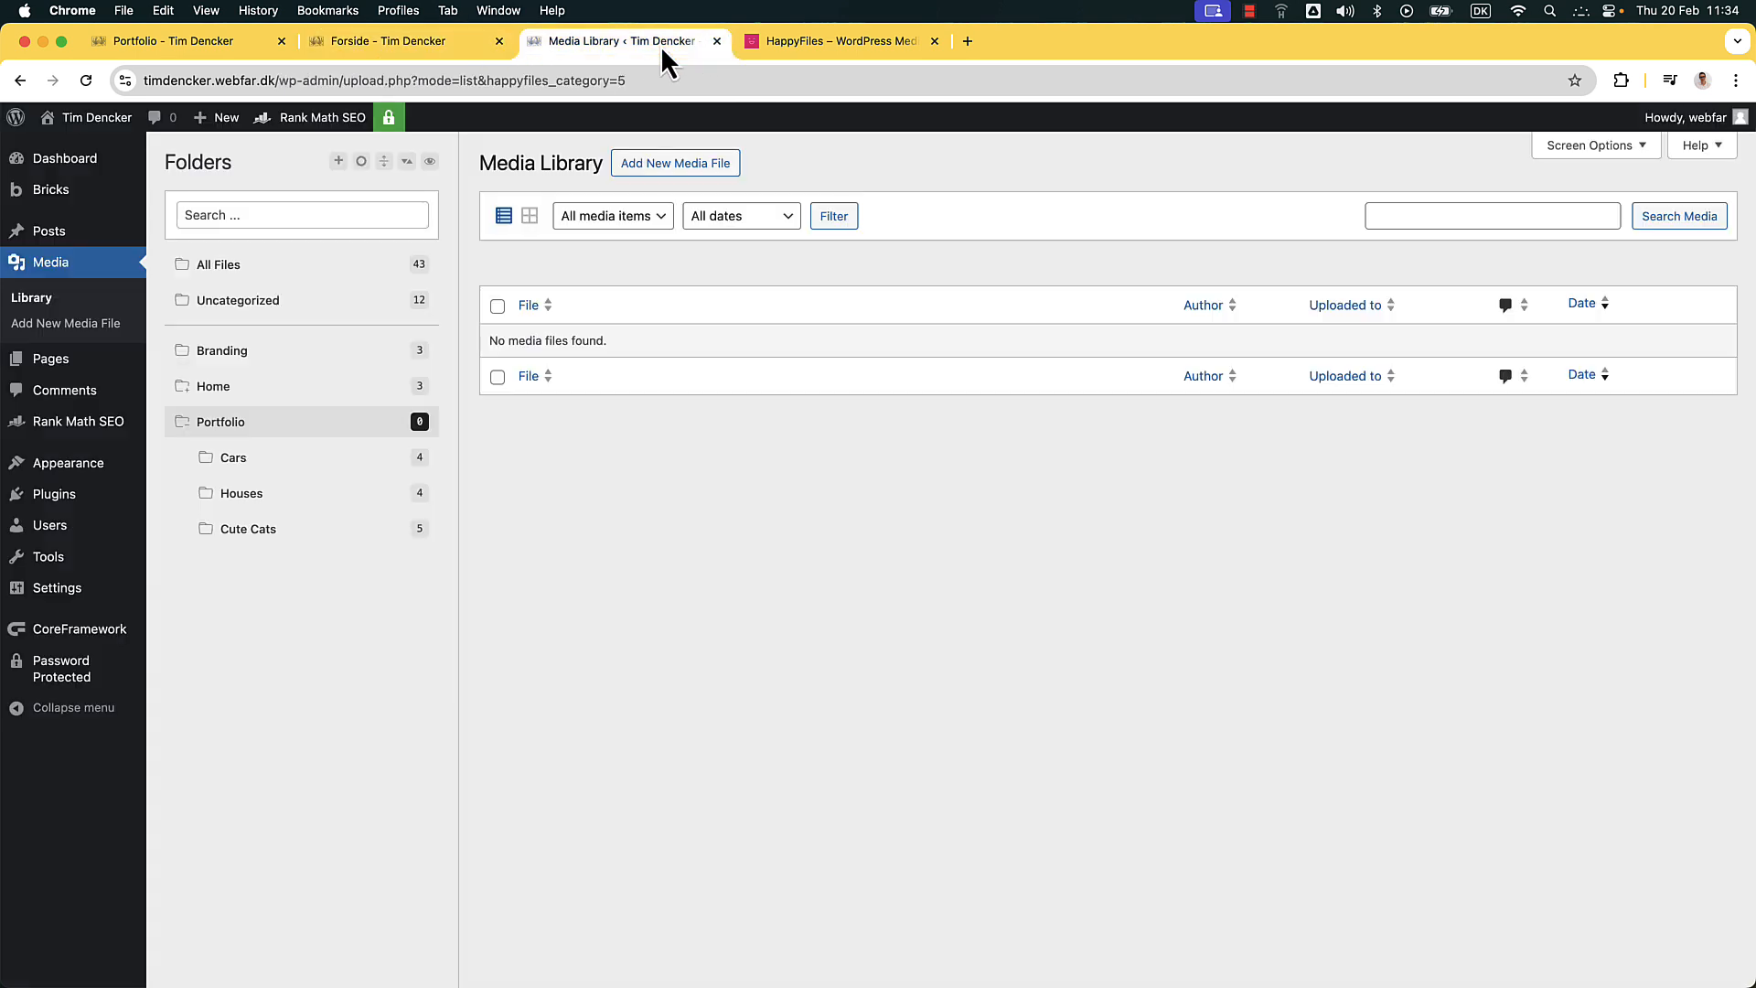
pyautogui.click(156, 49)
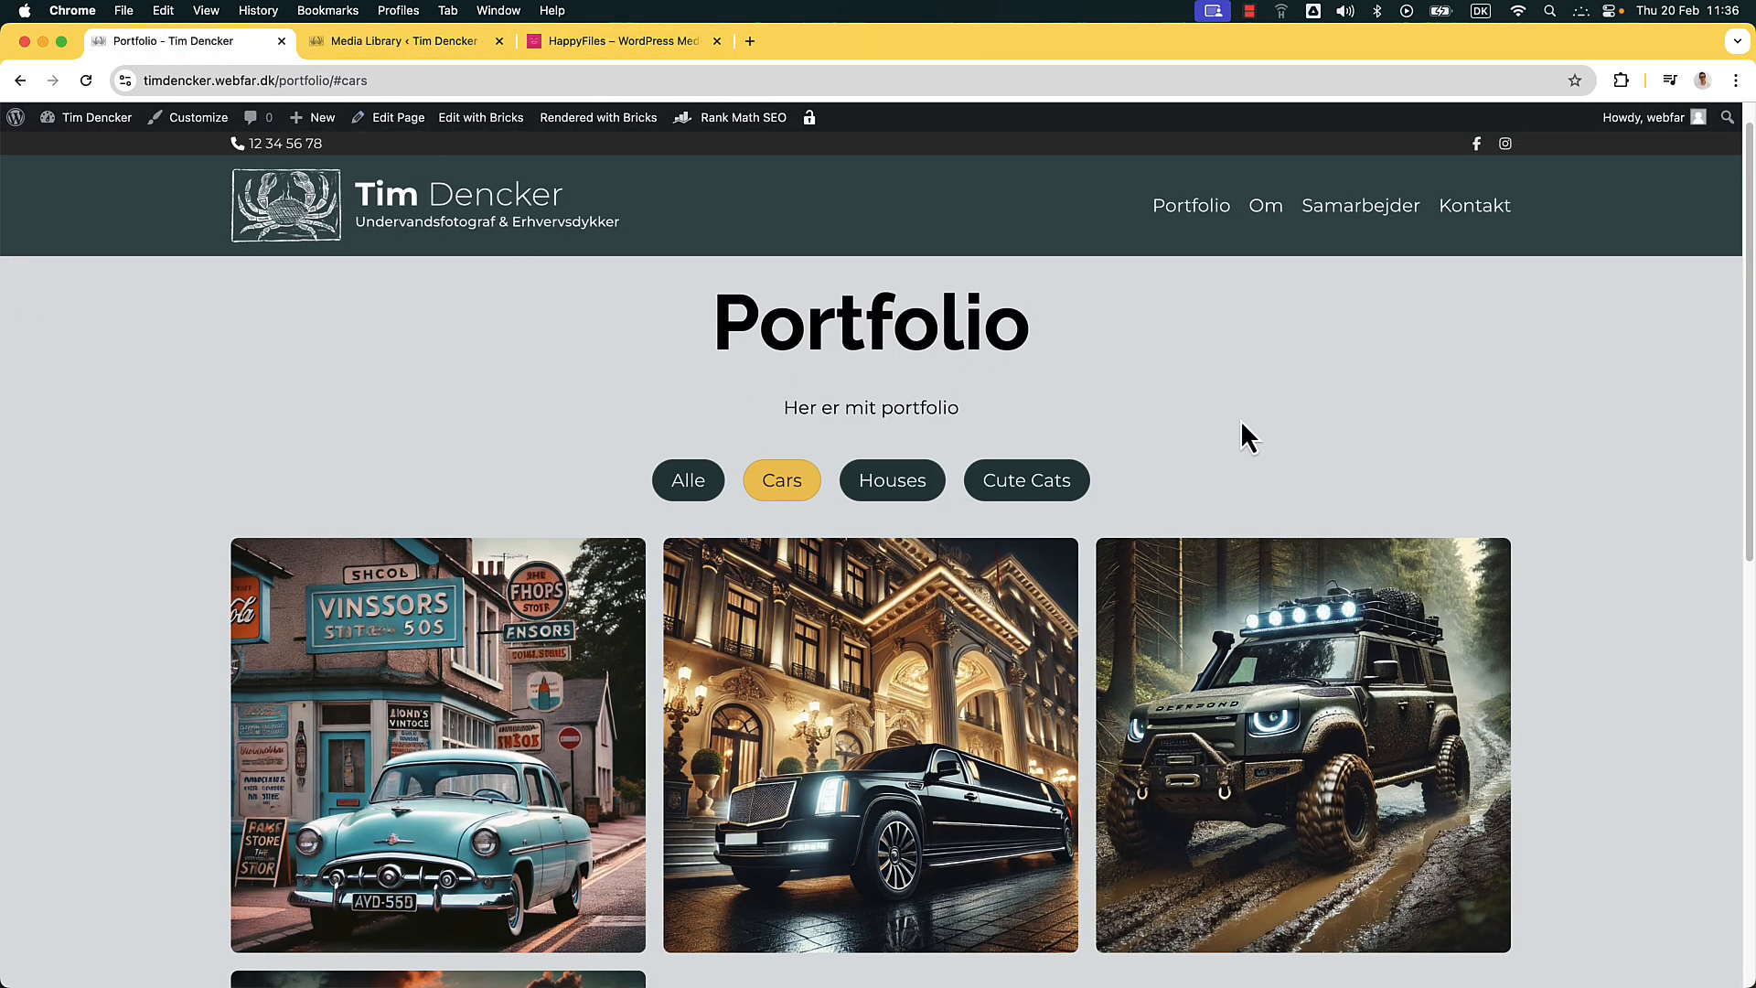
# Show all portfolio images with the Alle filter, and check the Cars, Houses and Cute Cats folders in the media library
pyautogui.click(706, 485)
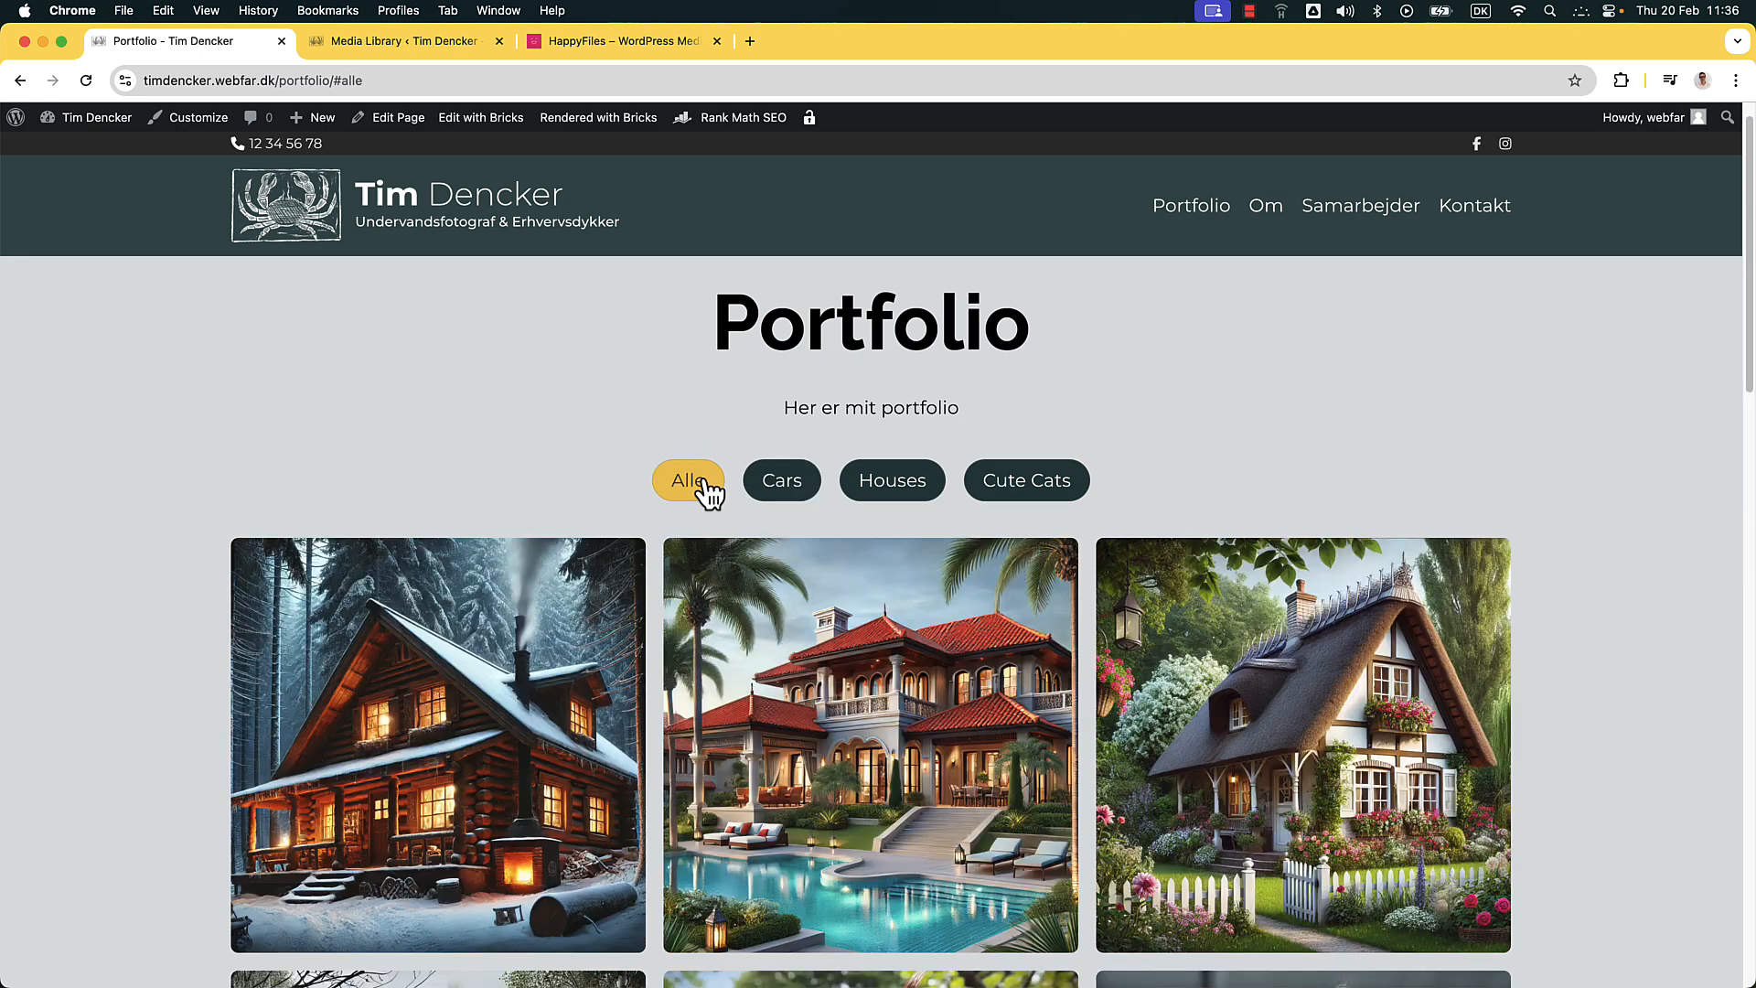
pyautogui.click(402, 37)
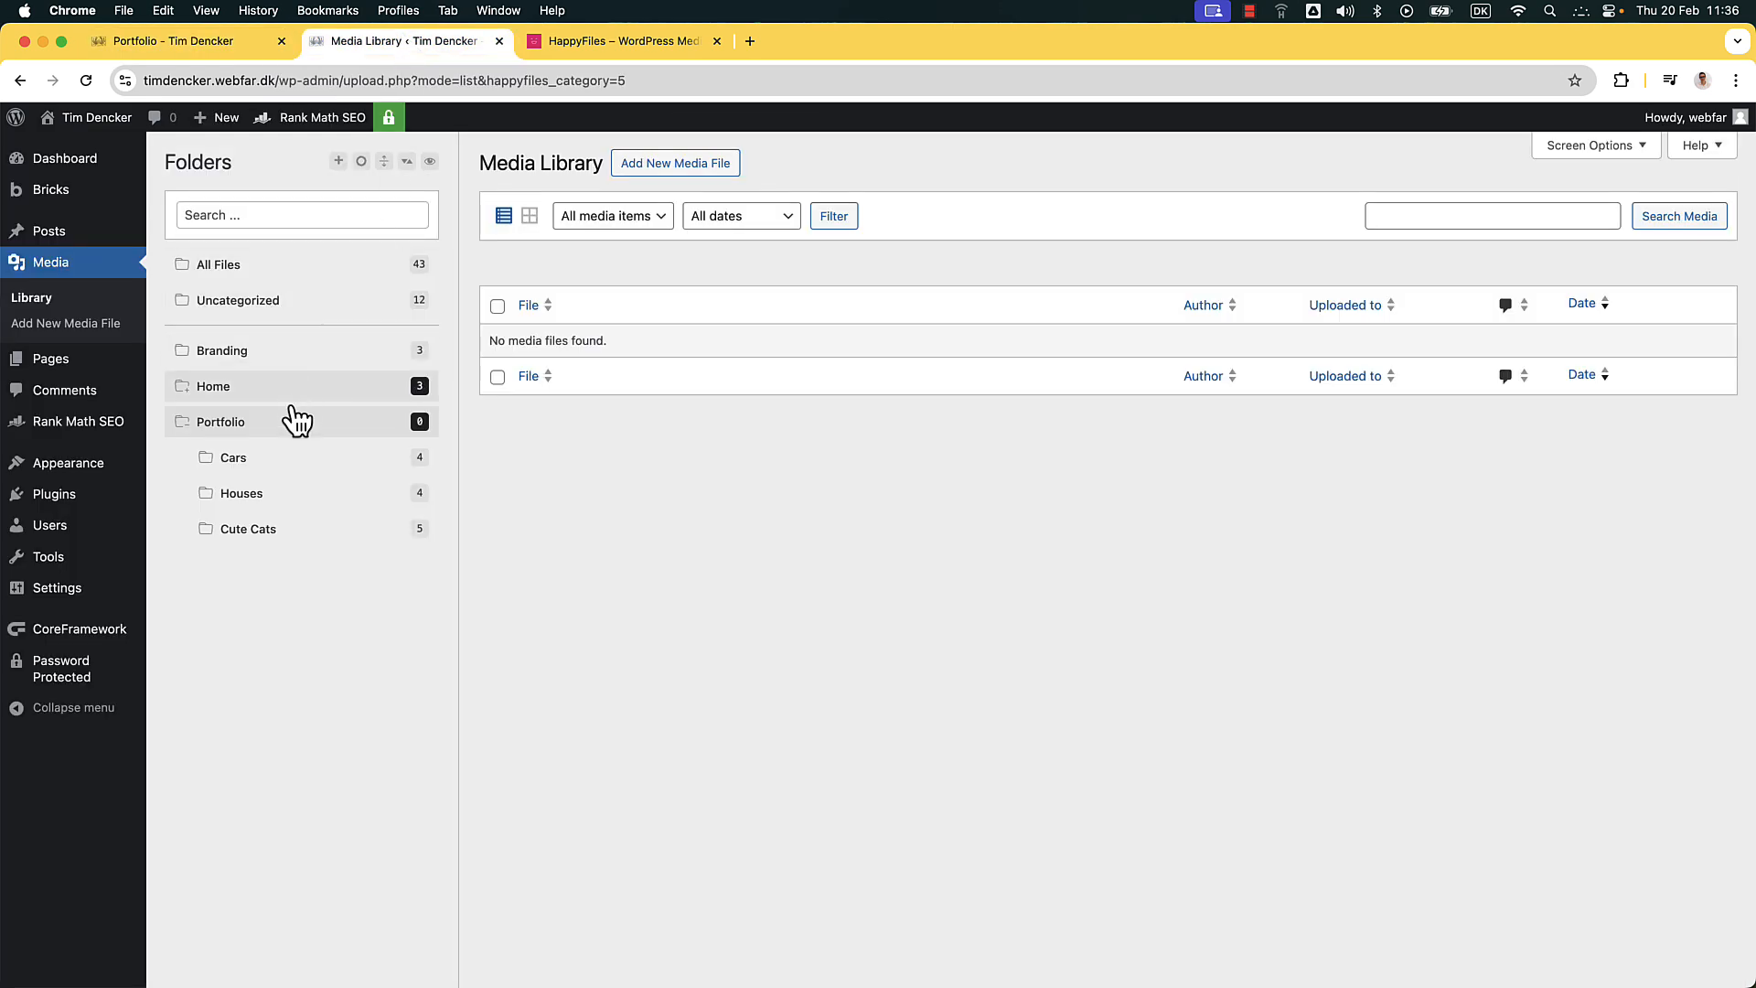
pyautogui.click(262, 460)
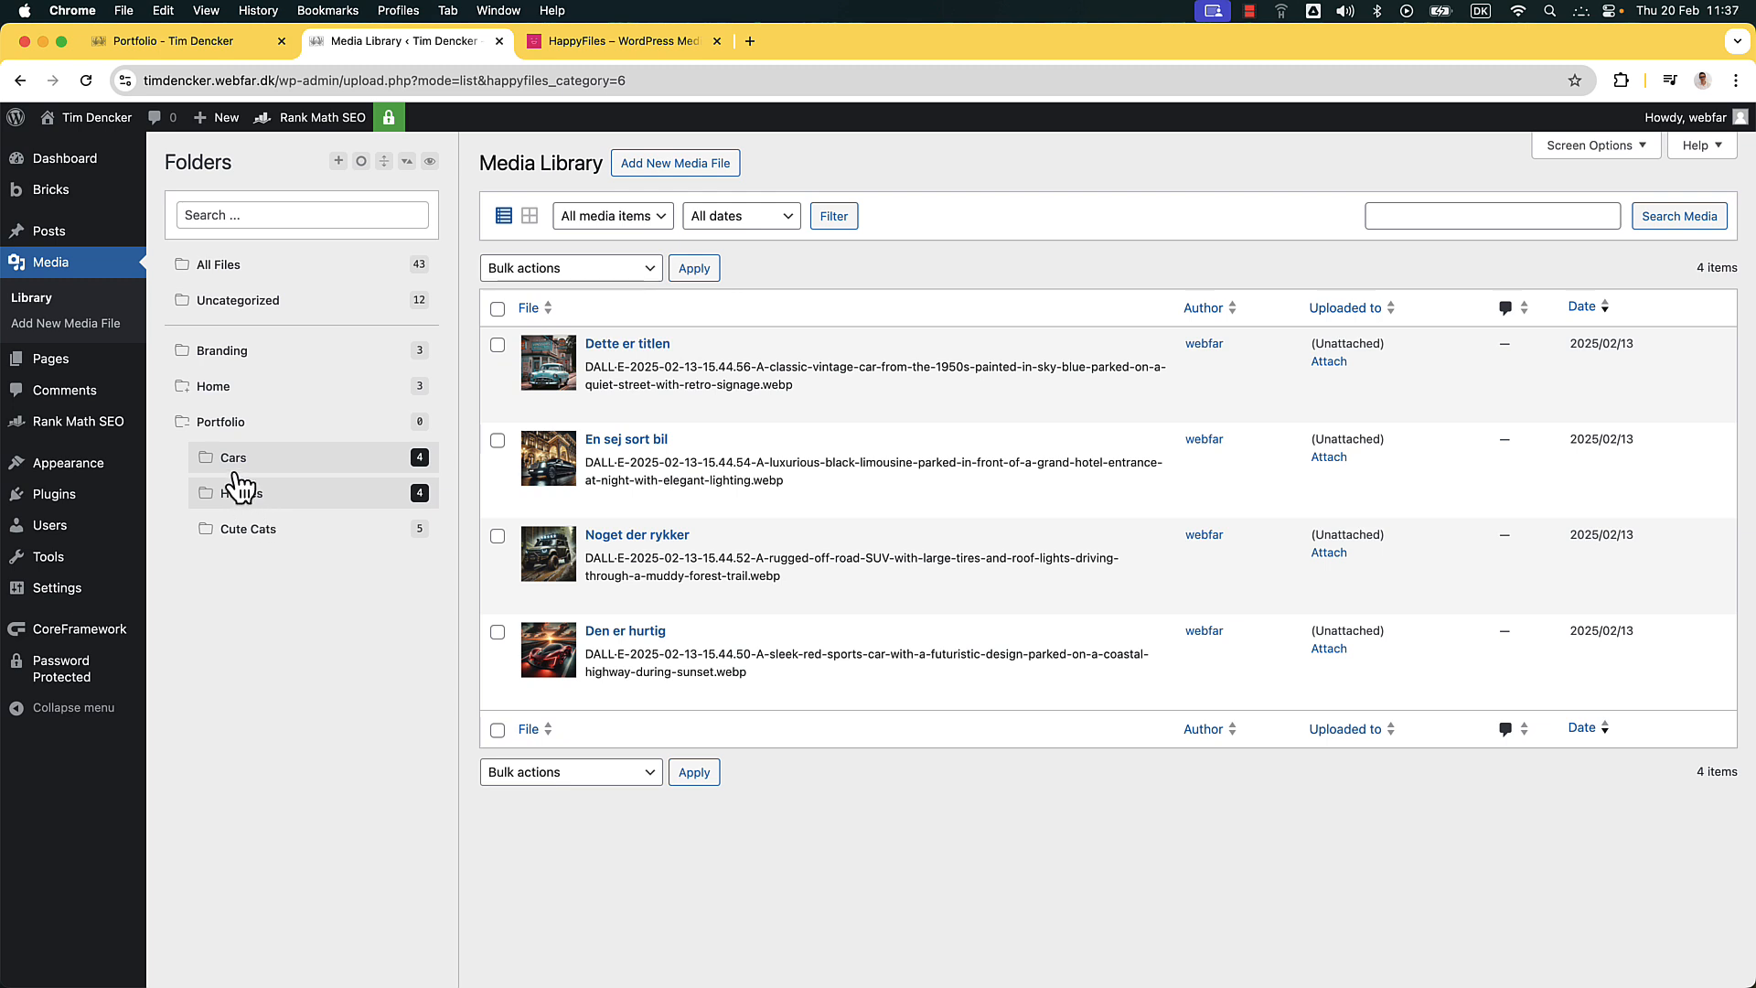
pyautogui.click(245, 496)
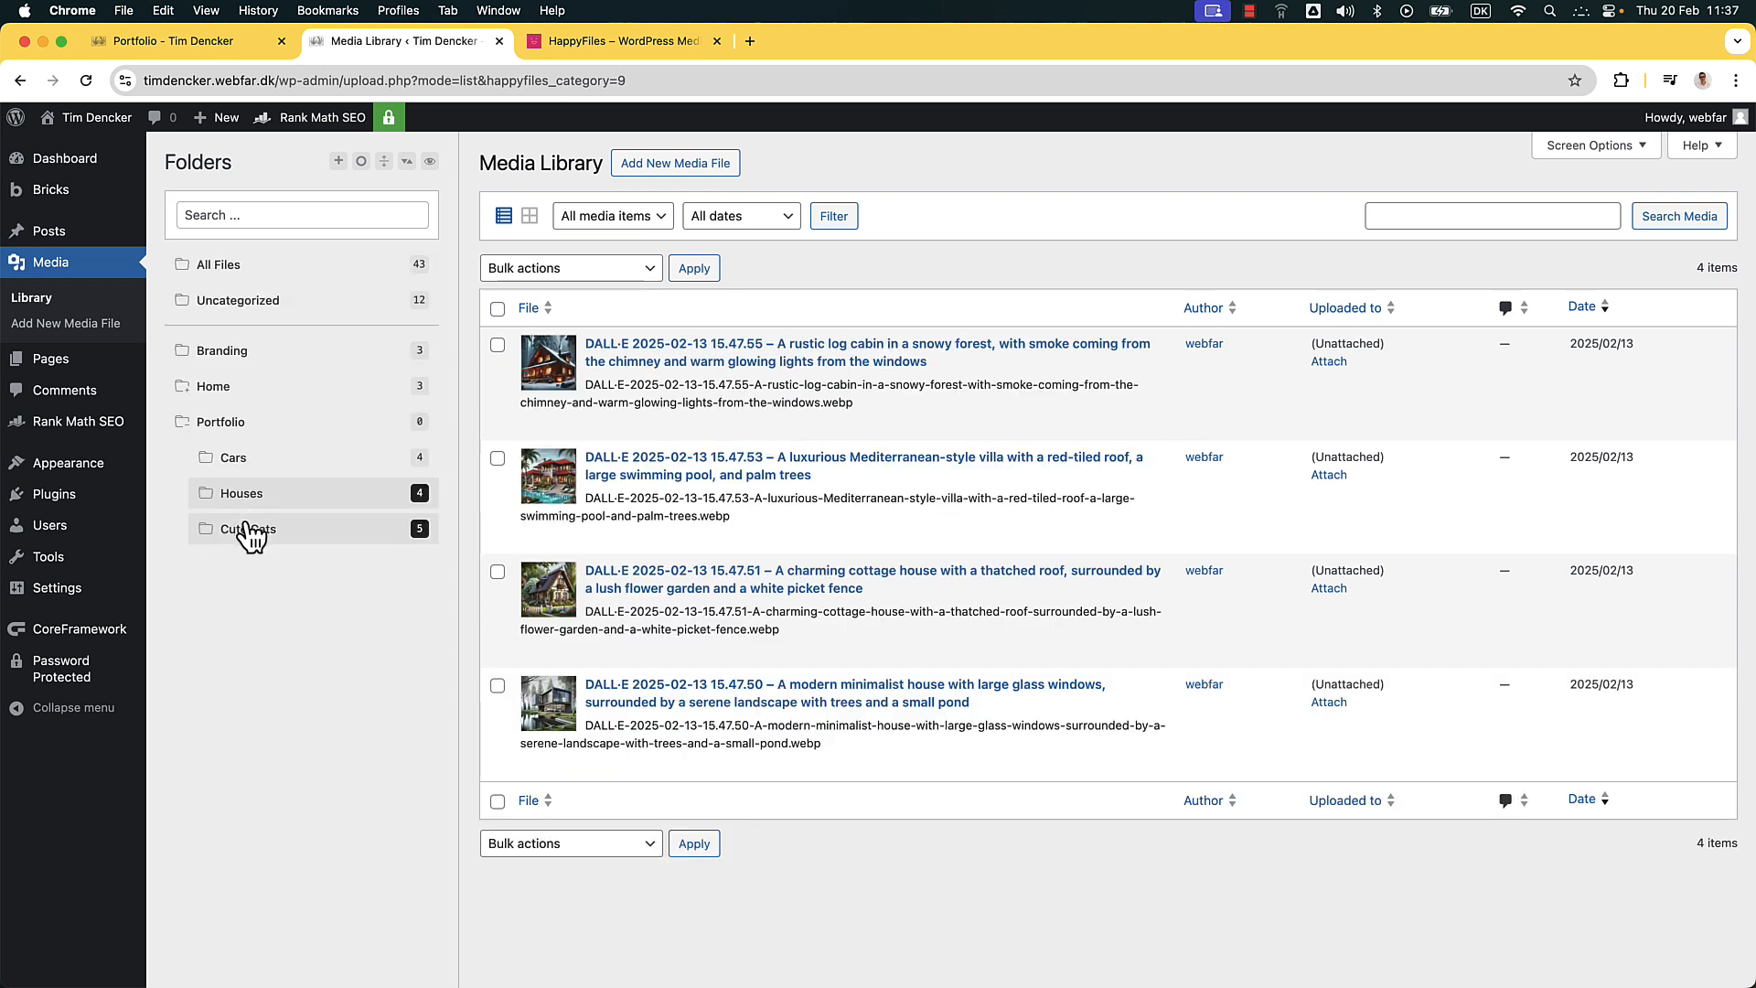
pyautogui.click(247, 530)
# Review the full Alle gallery on the portfolio page and filter it to Cars
pyautogui.click(192, 45)
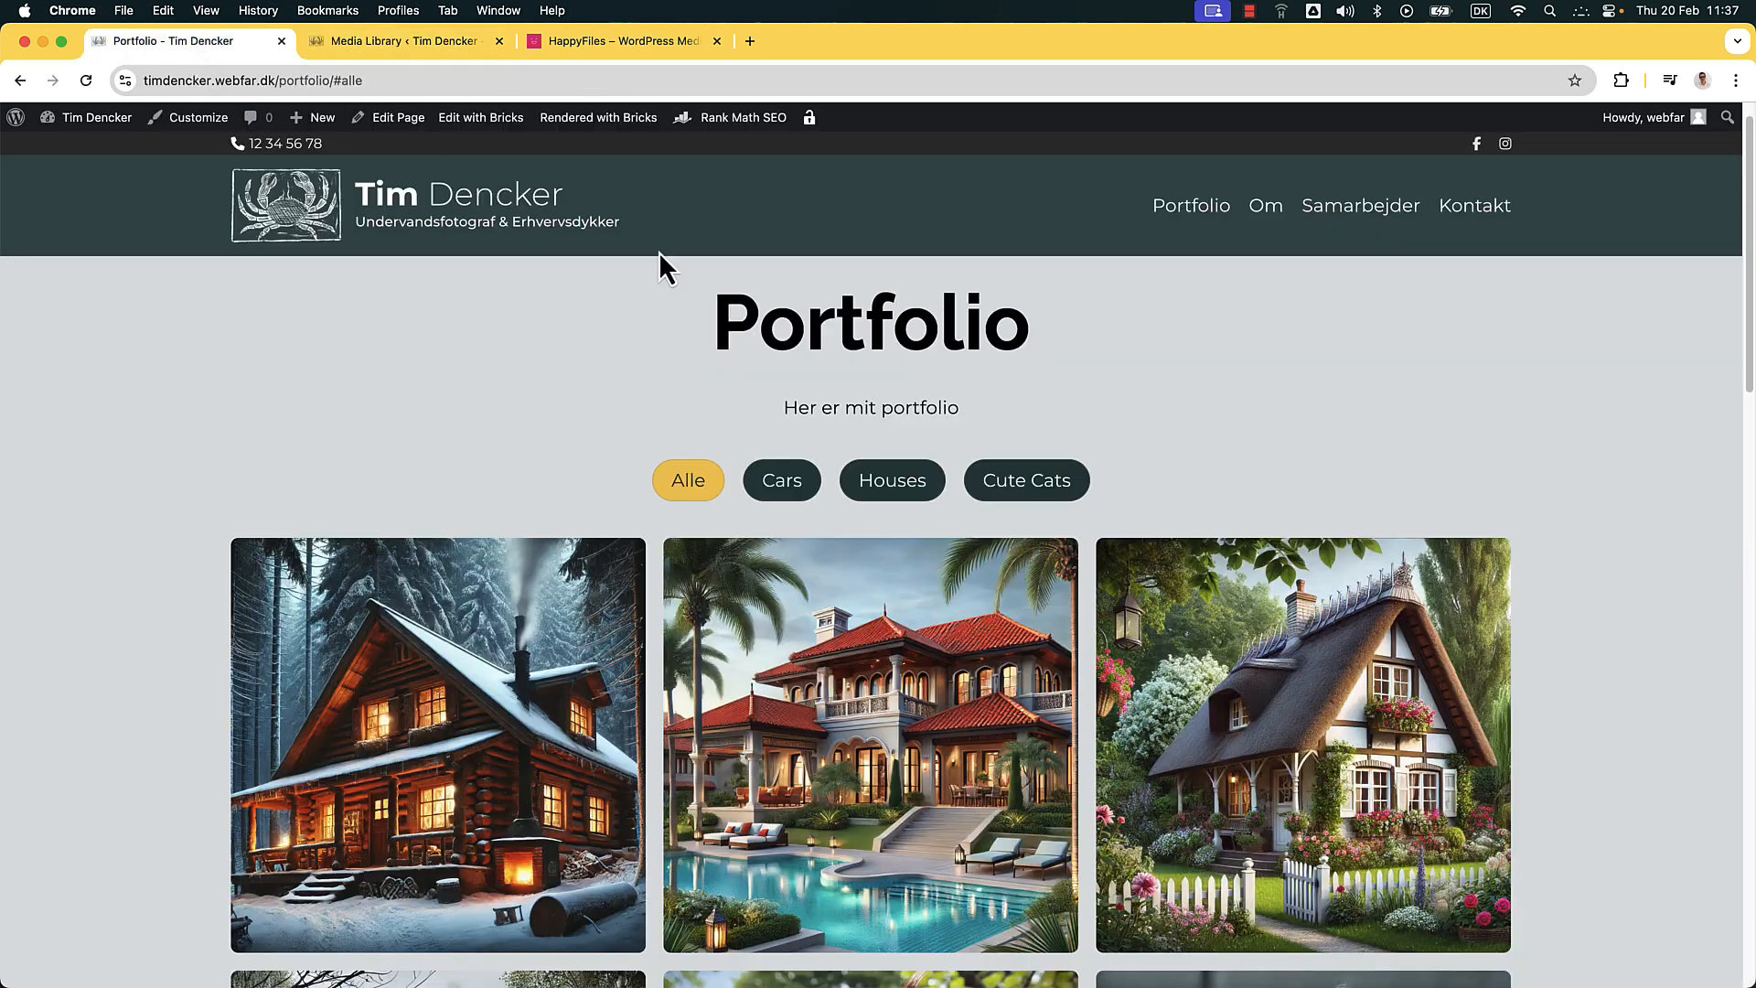
pyautogui.scroll(-11, 712, 505)
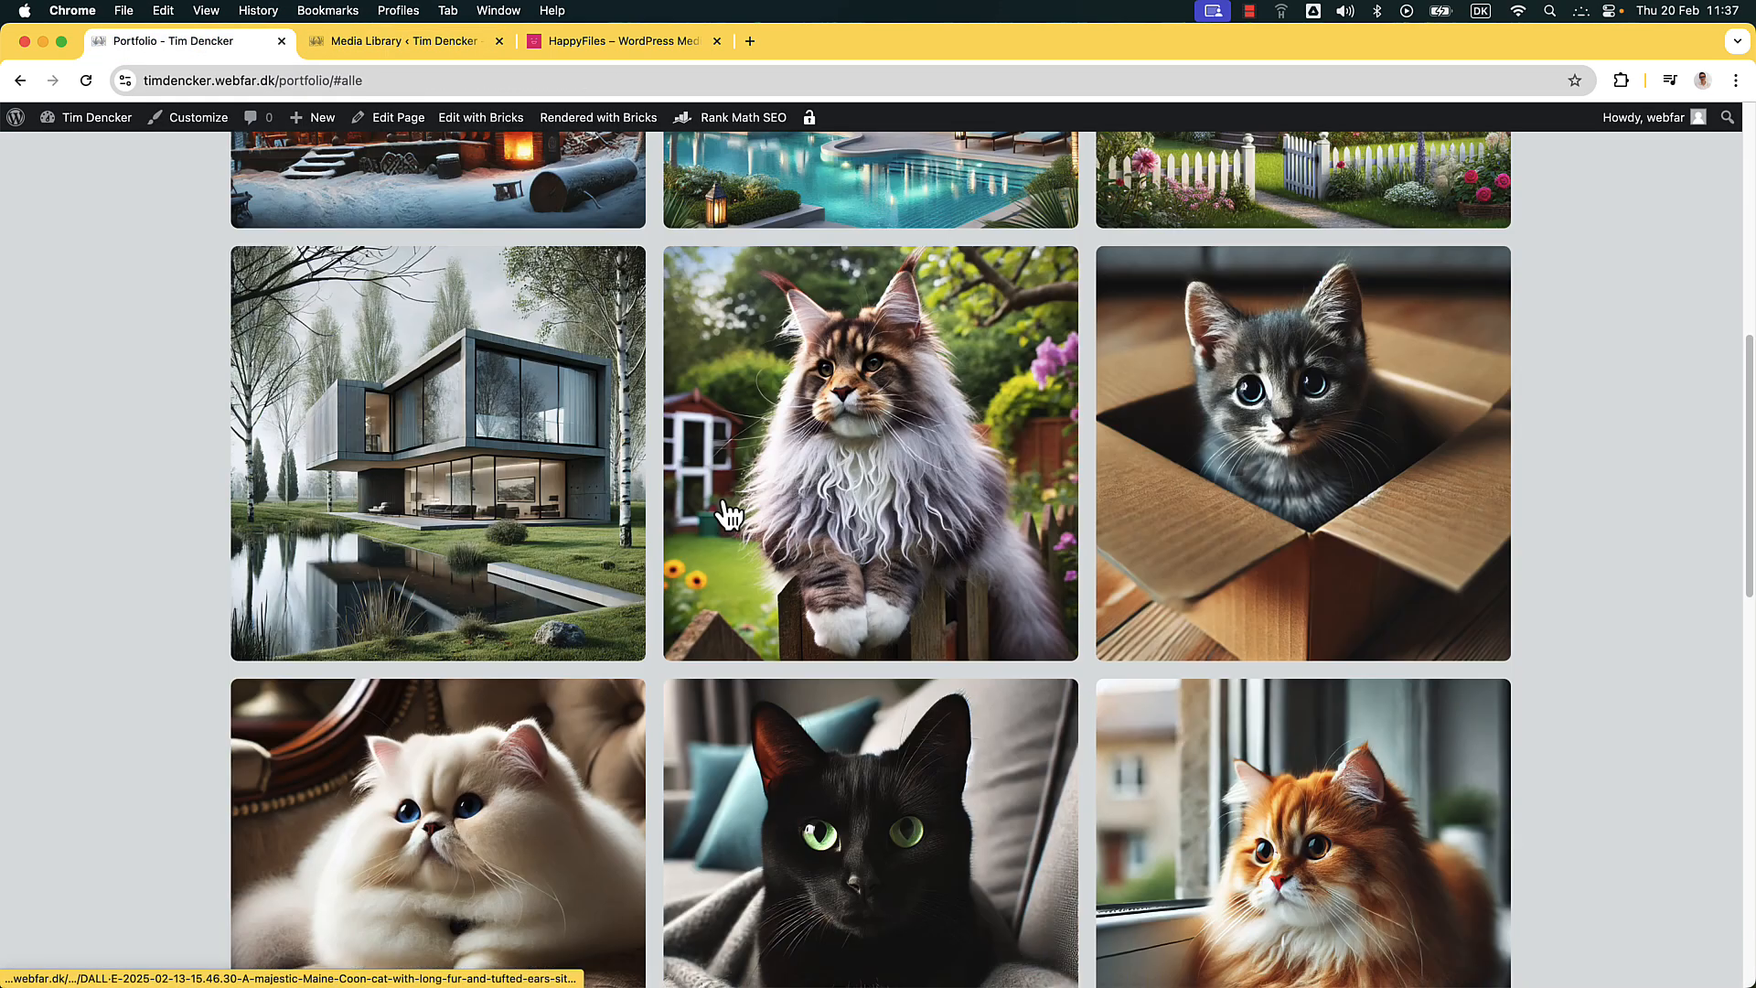
pyautogui.scroll(-5, 768, 512)
pyautogui.scroll(1, 786, 539)
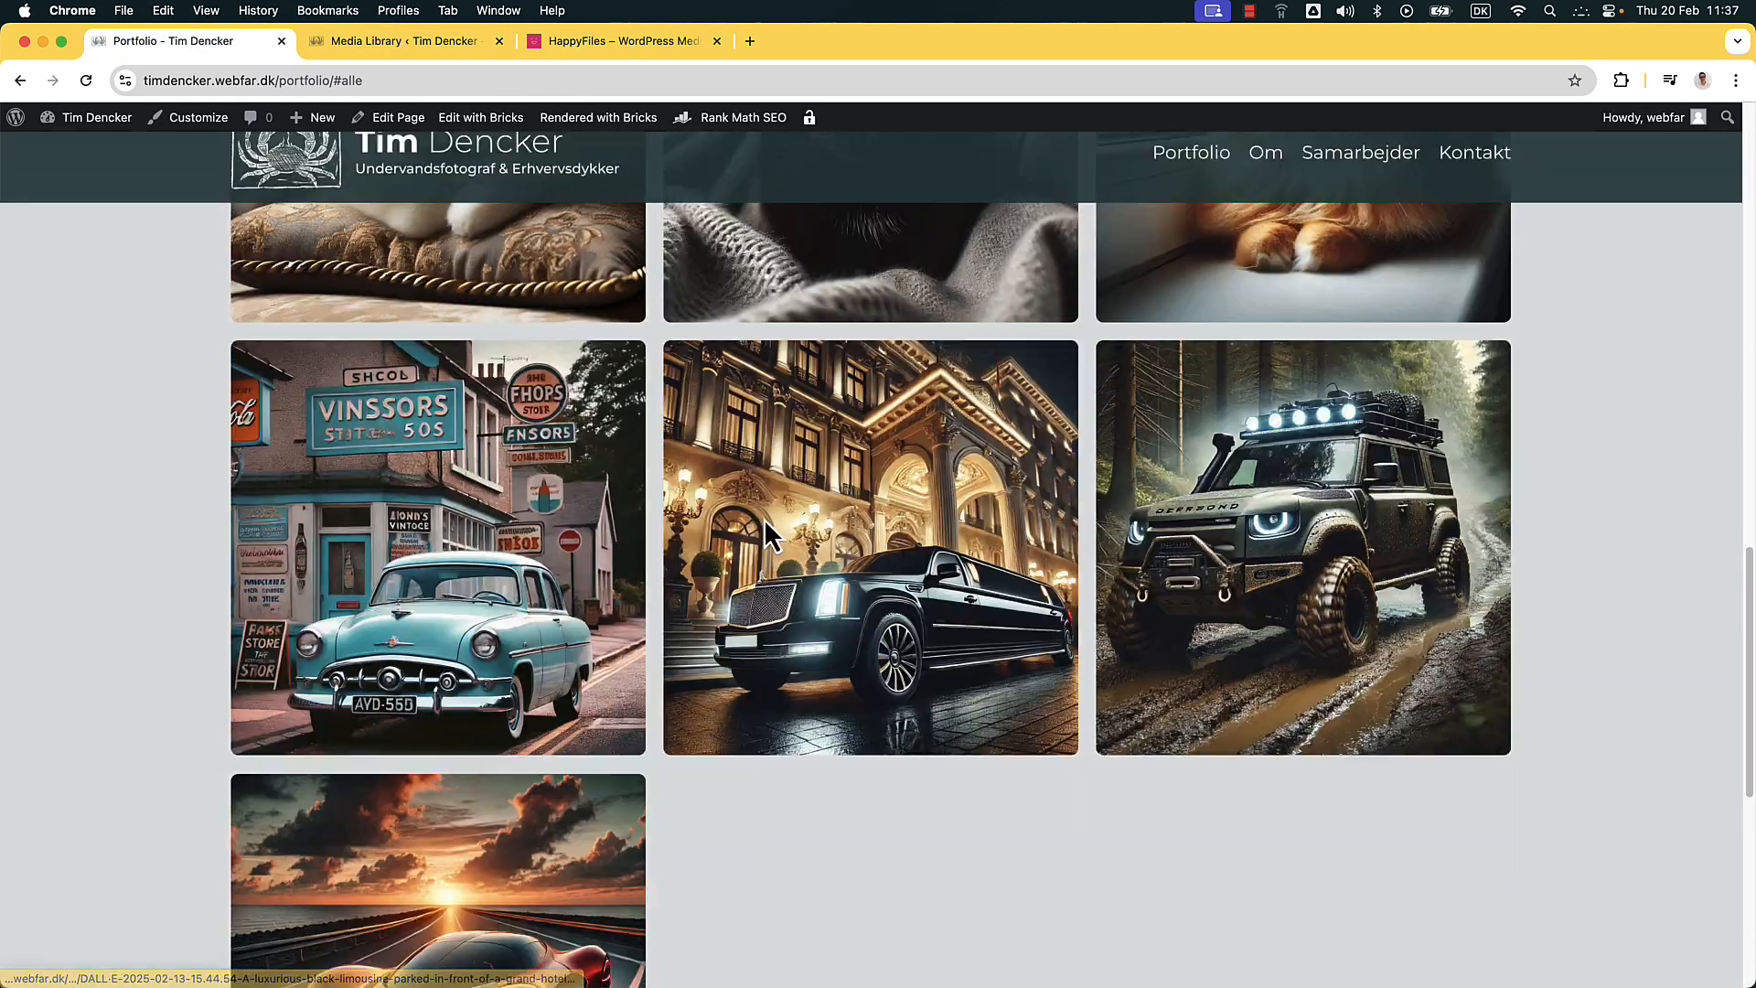
pyautogui.scroll(15, 794, 550)
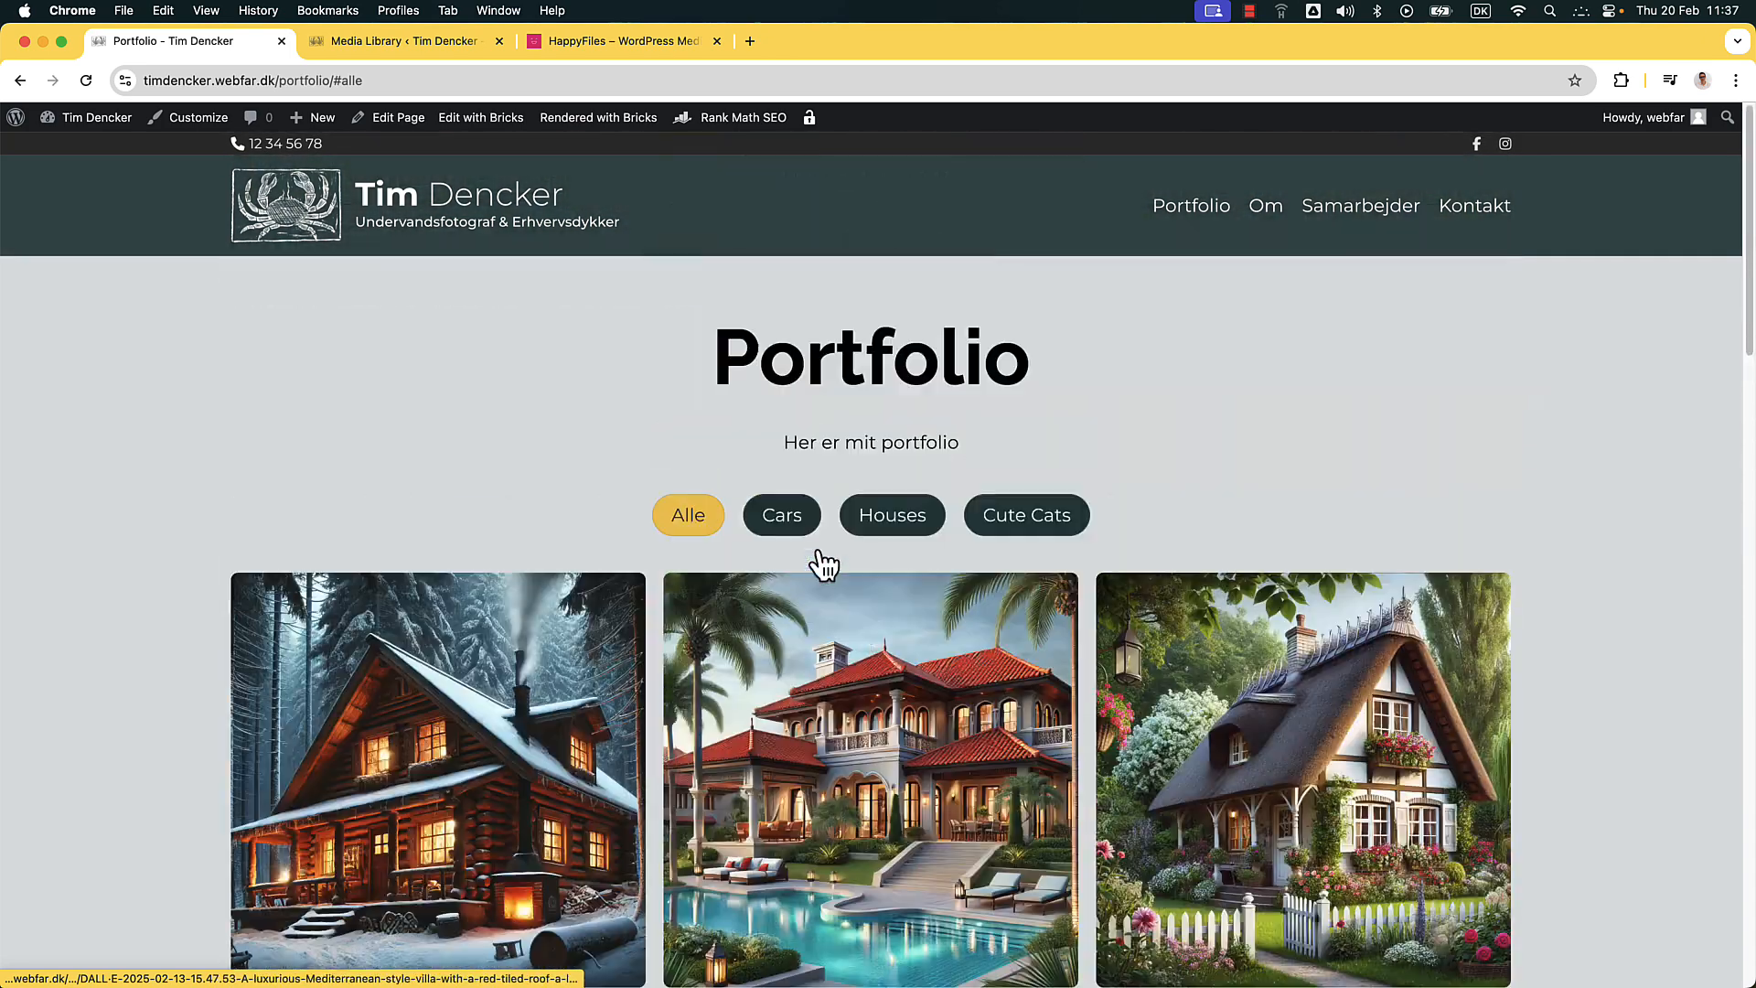
pyautogui.click(796, 522)
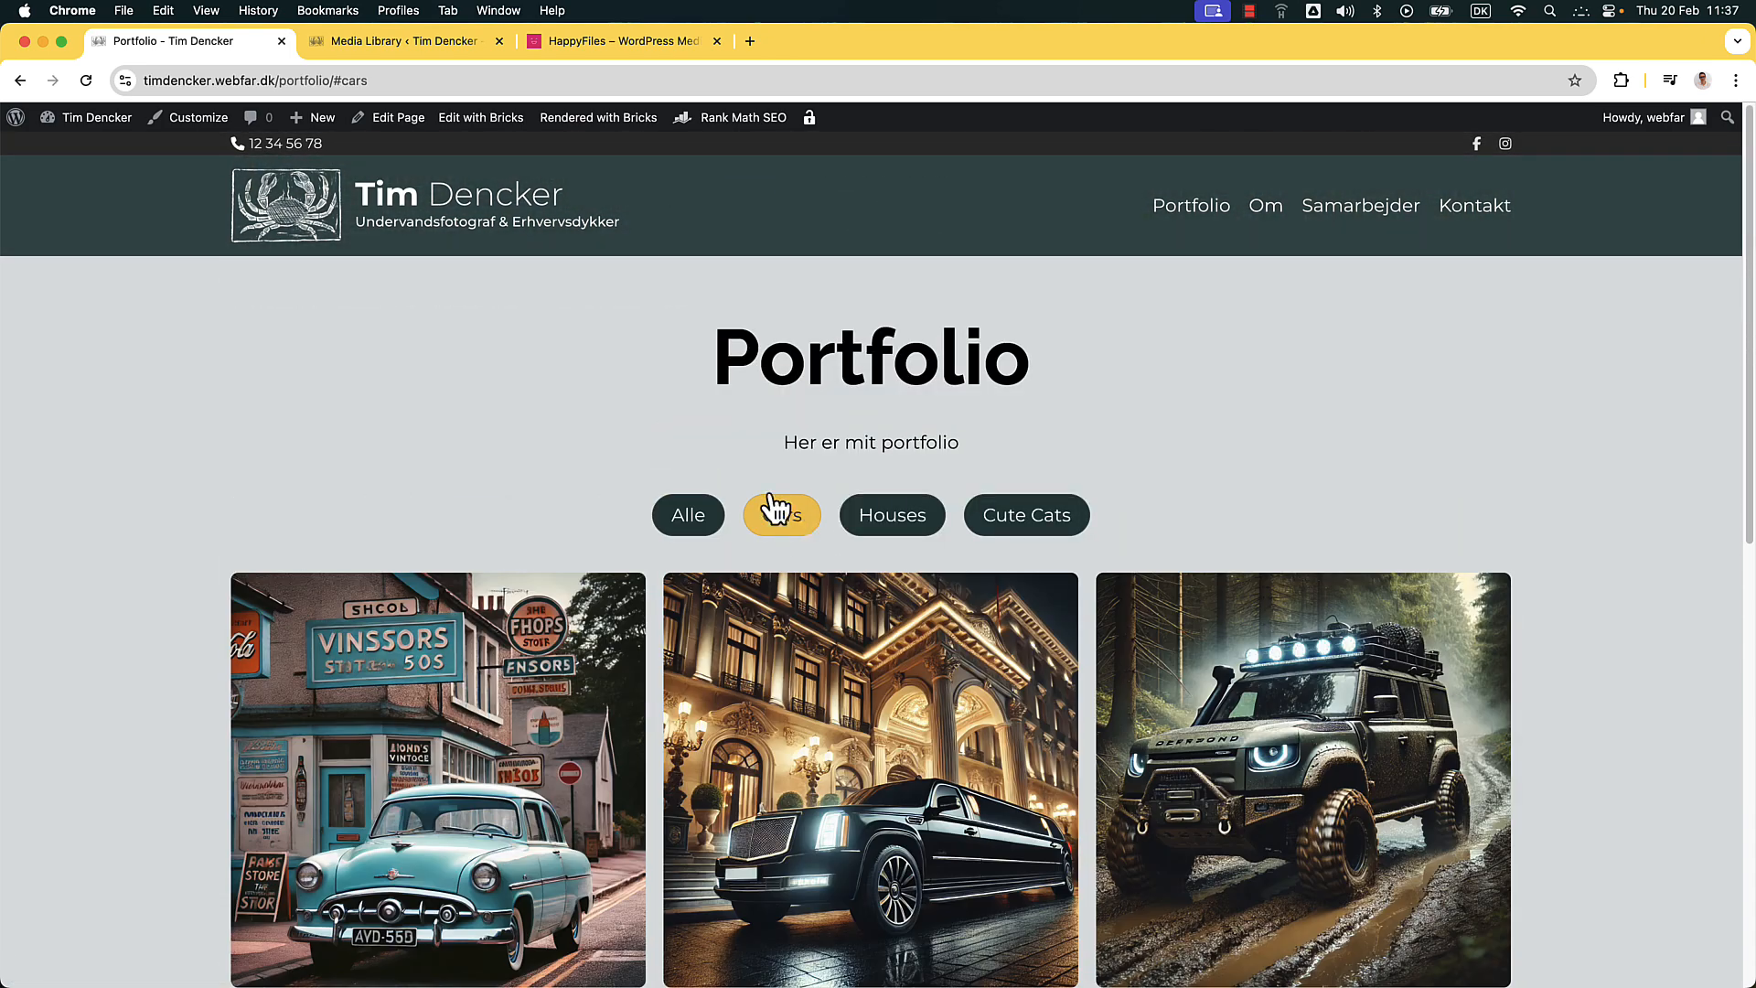
# Compare the media library's Cars folder with the Cars images shown on the portfolio page
pyautogui.click(384, 40)
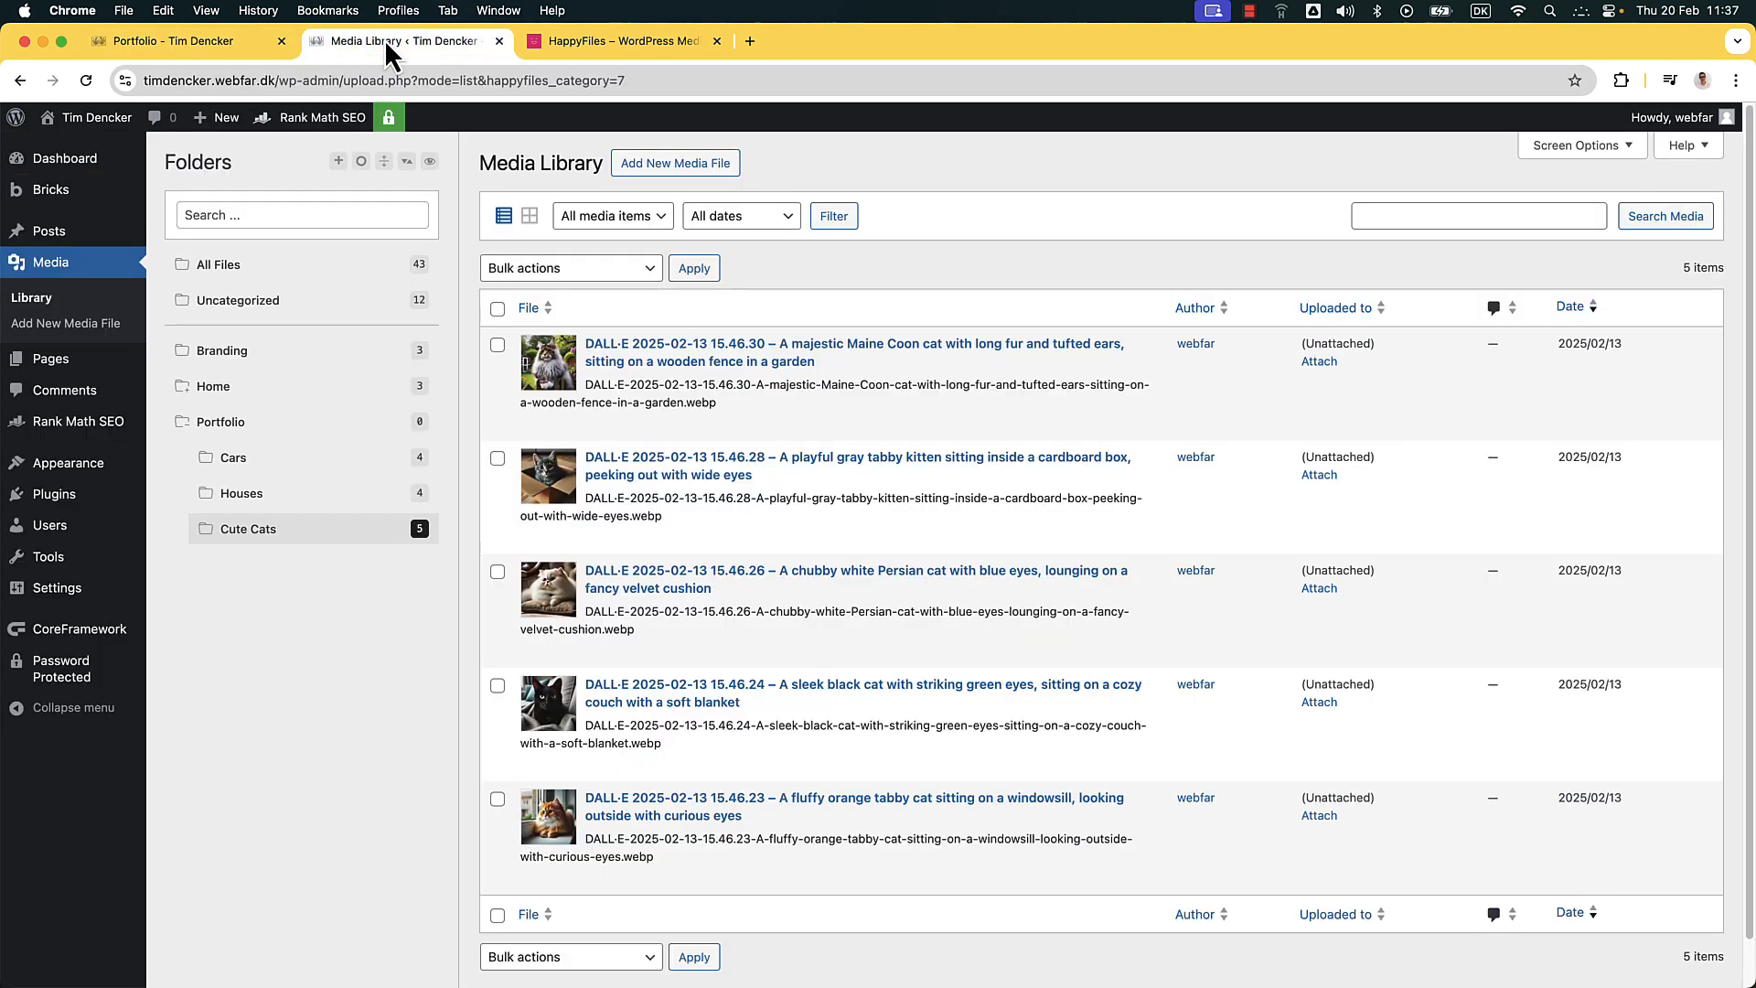
pyautogui.click(249, 459)
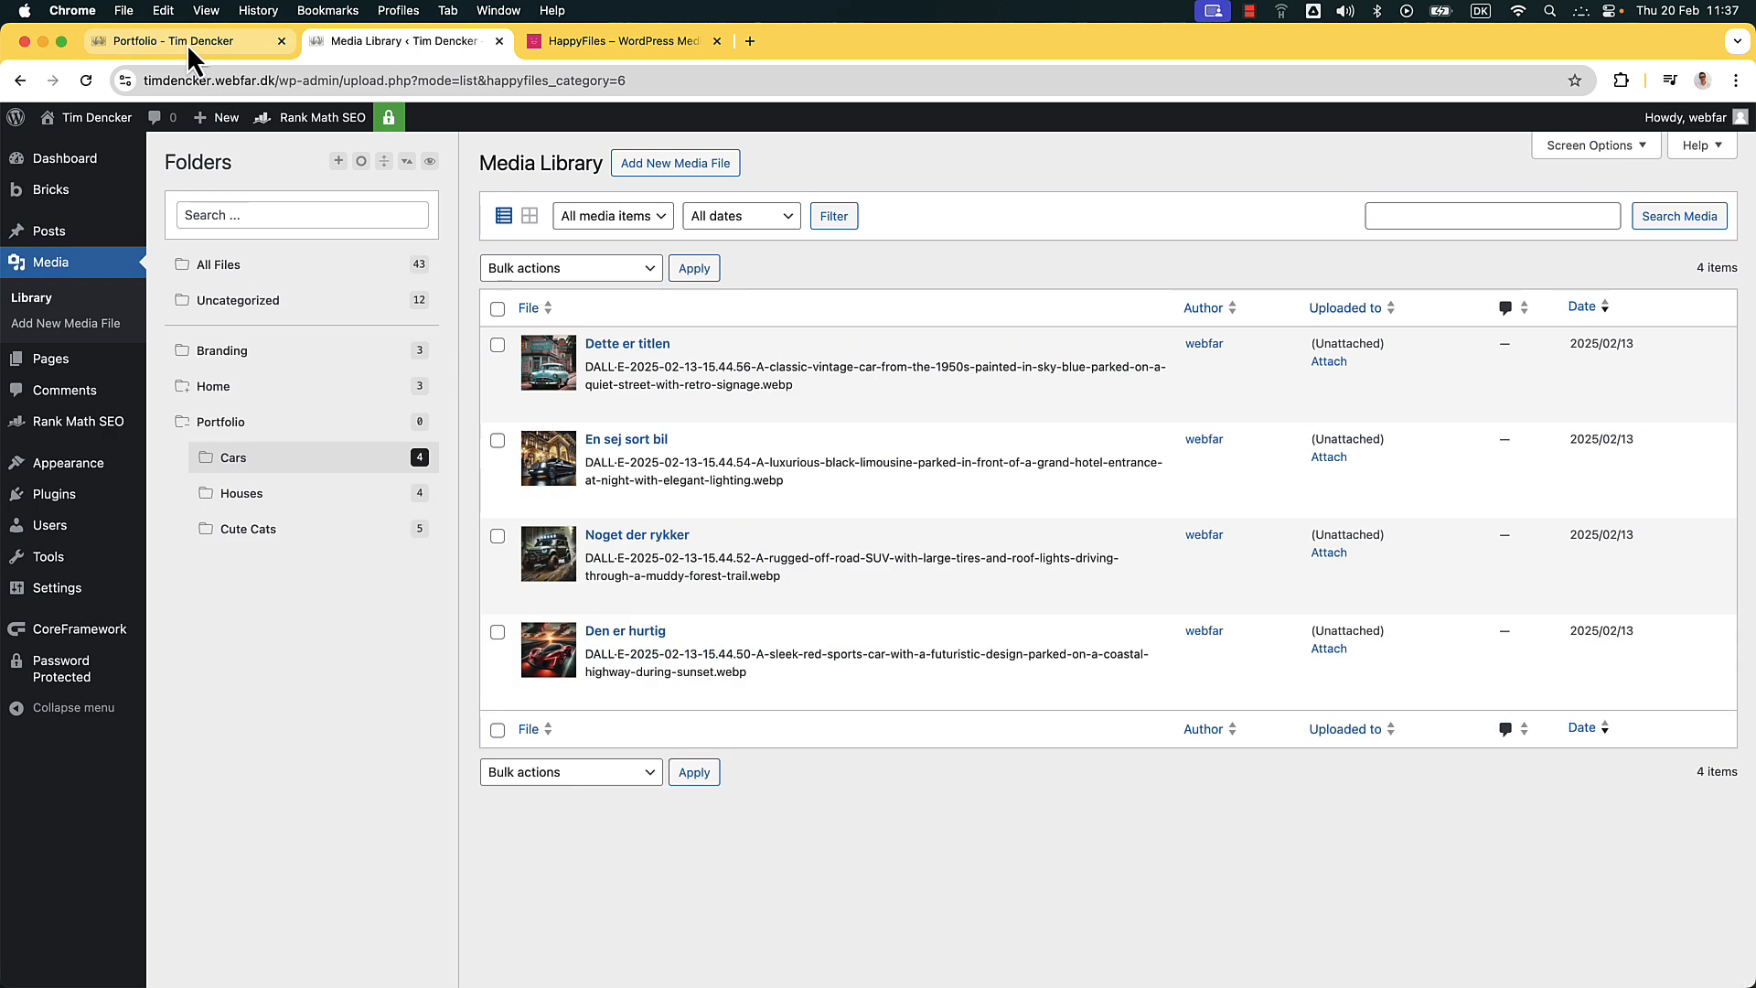
pyautogui.click(188, 46)
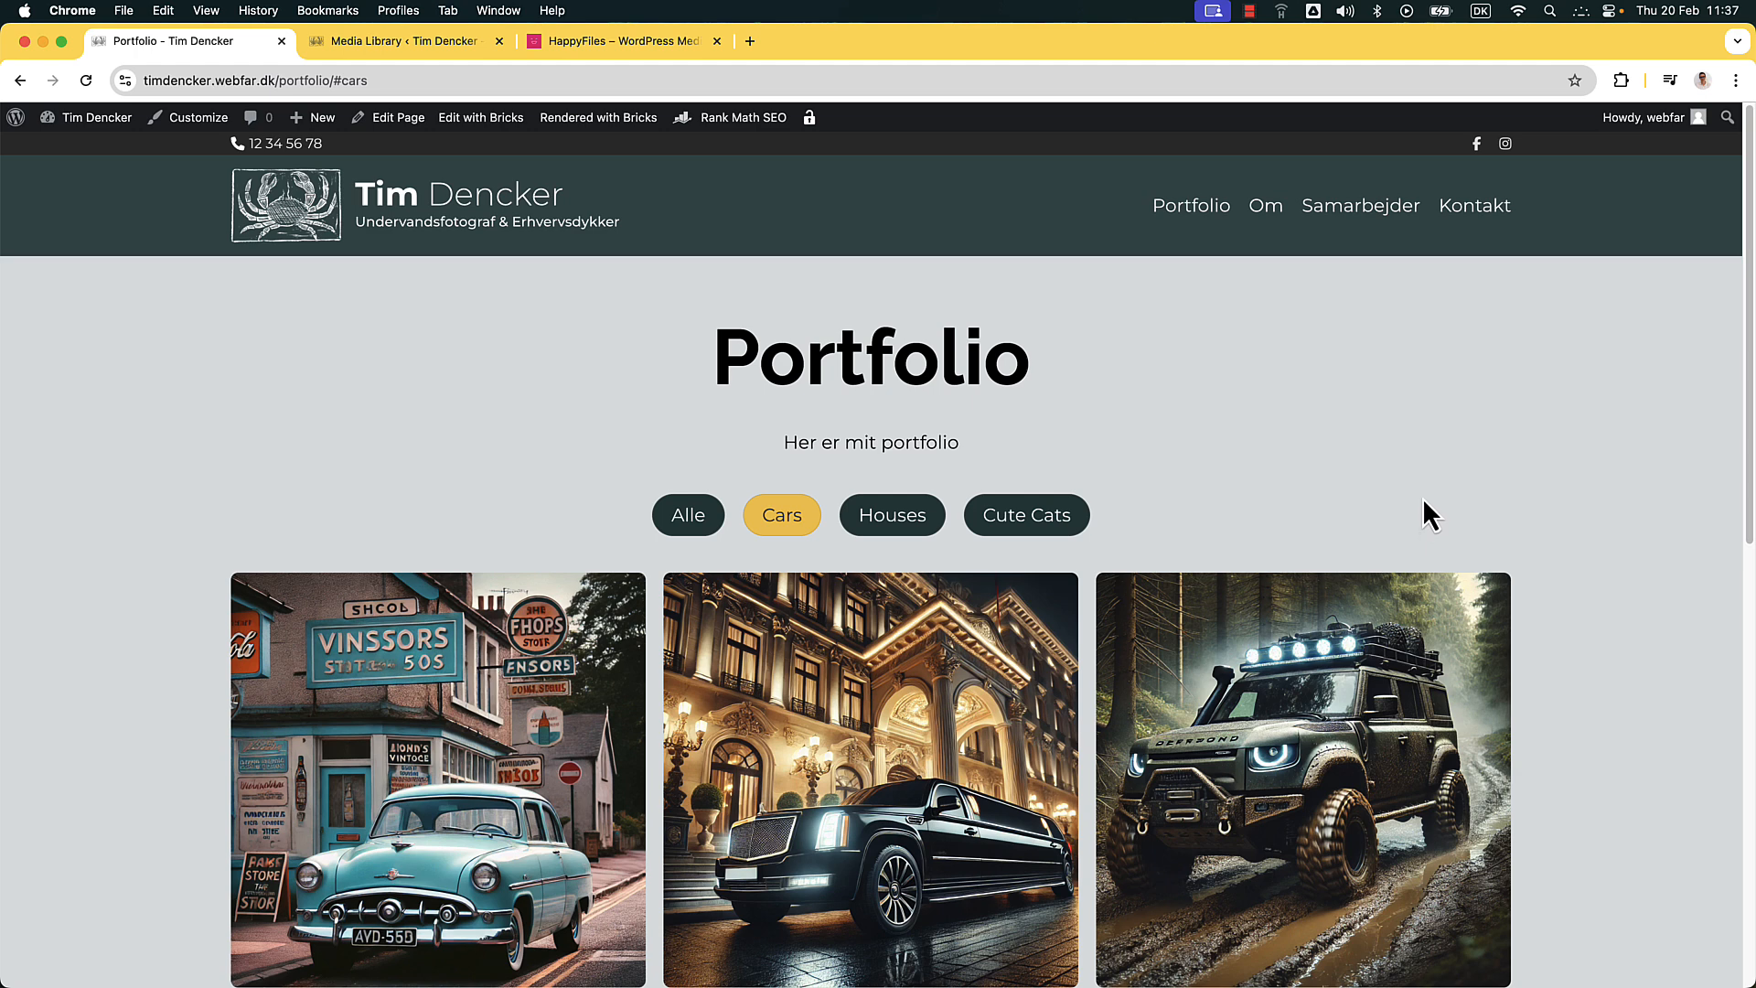
pyautogui.scroll(-1, 1423, 499)
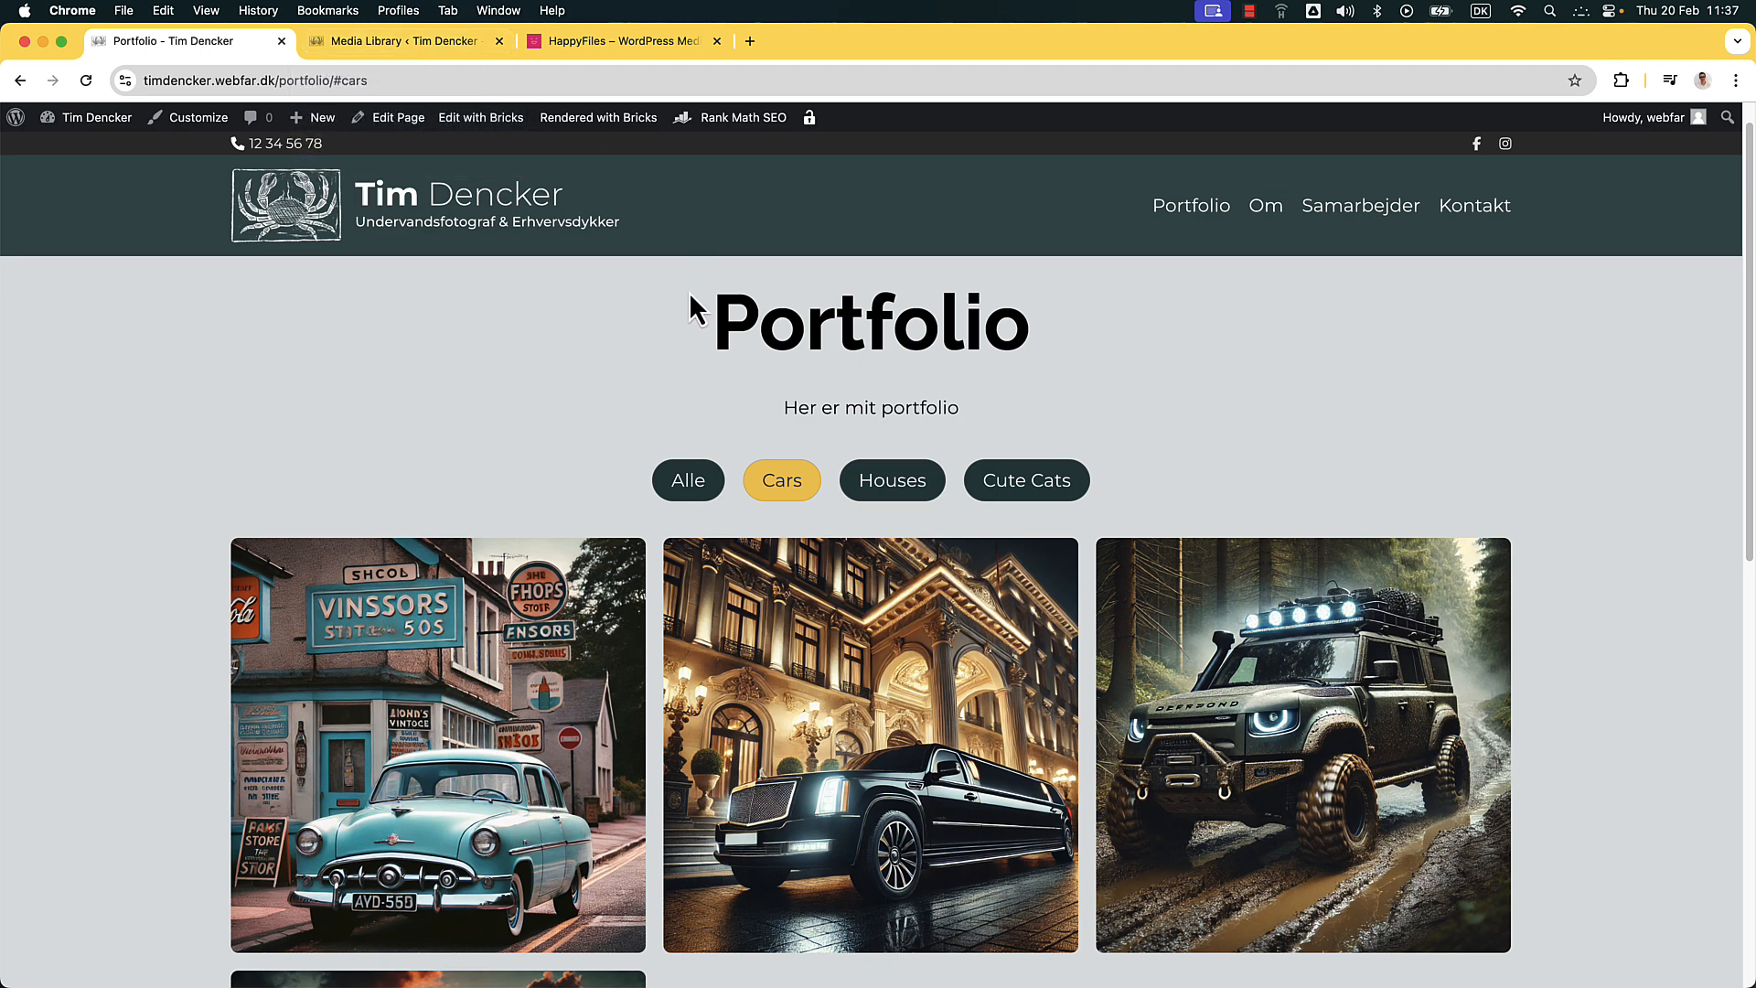
# Create a folder named Test inside the Cars folder of the media library
pyautogui.click(402, 39)
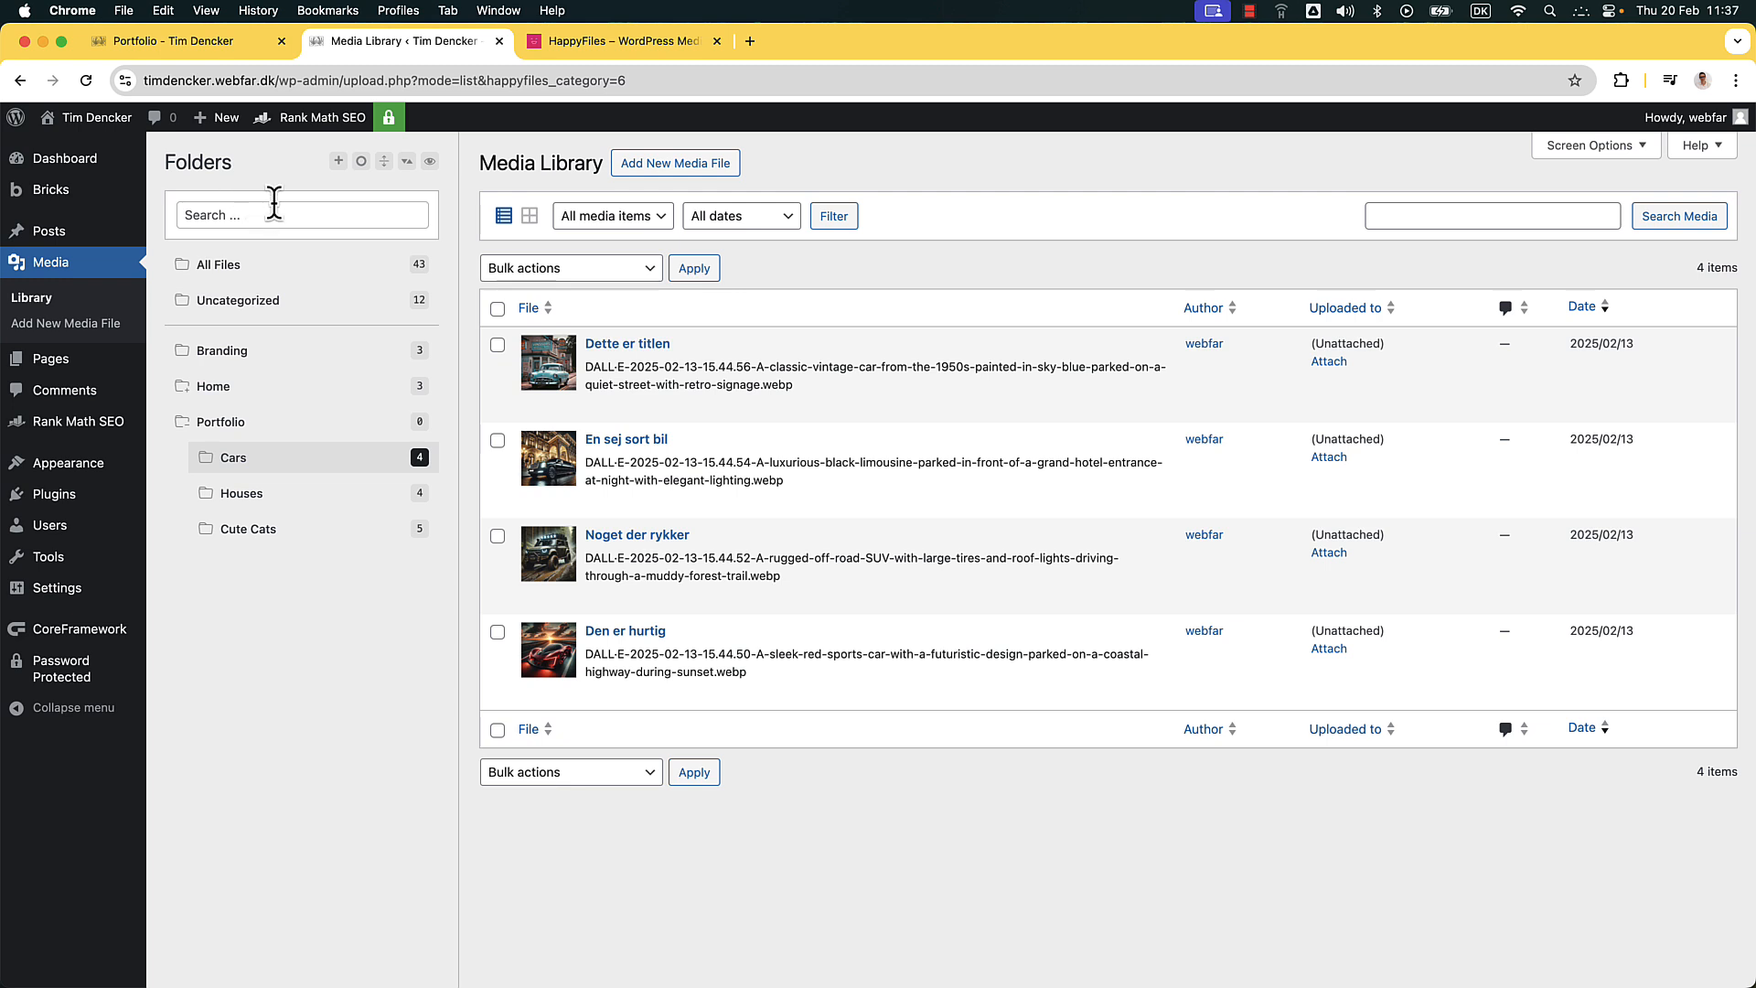
pyautogui.click(338, 162)
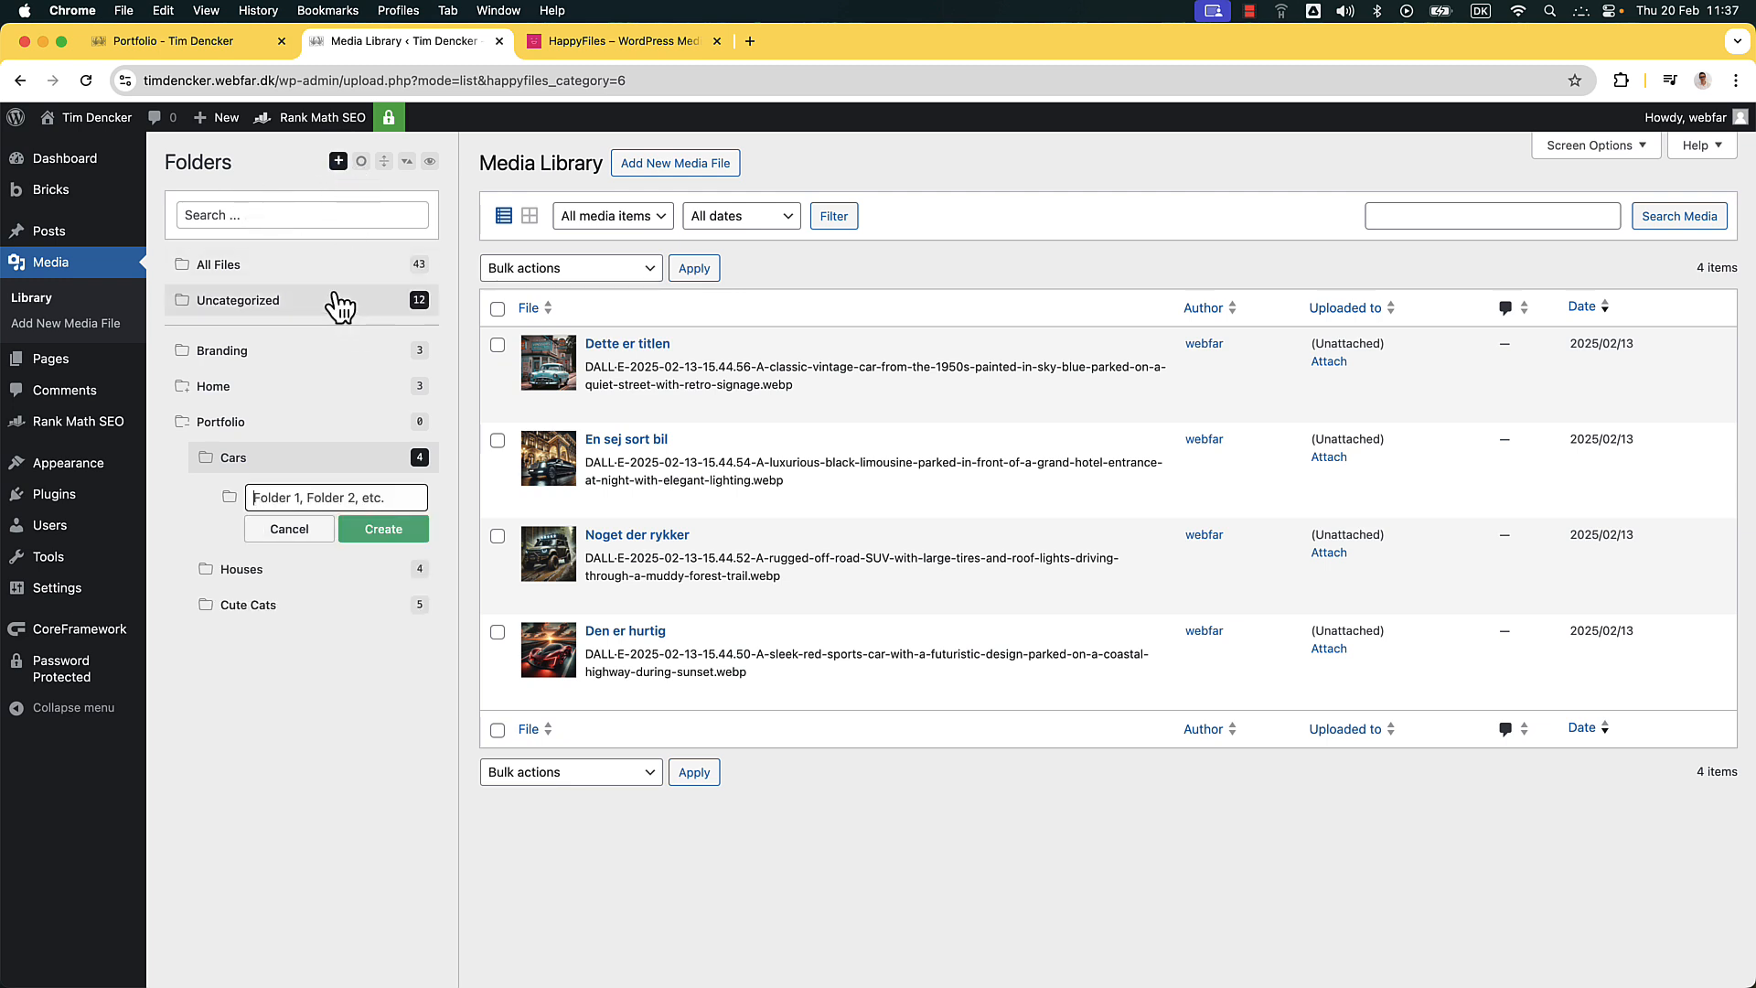
pyautogui.write('Test')
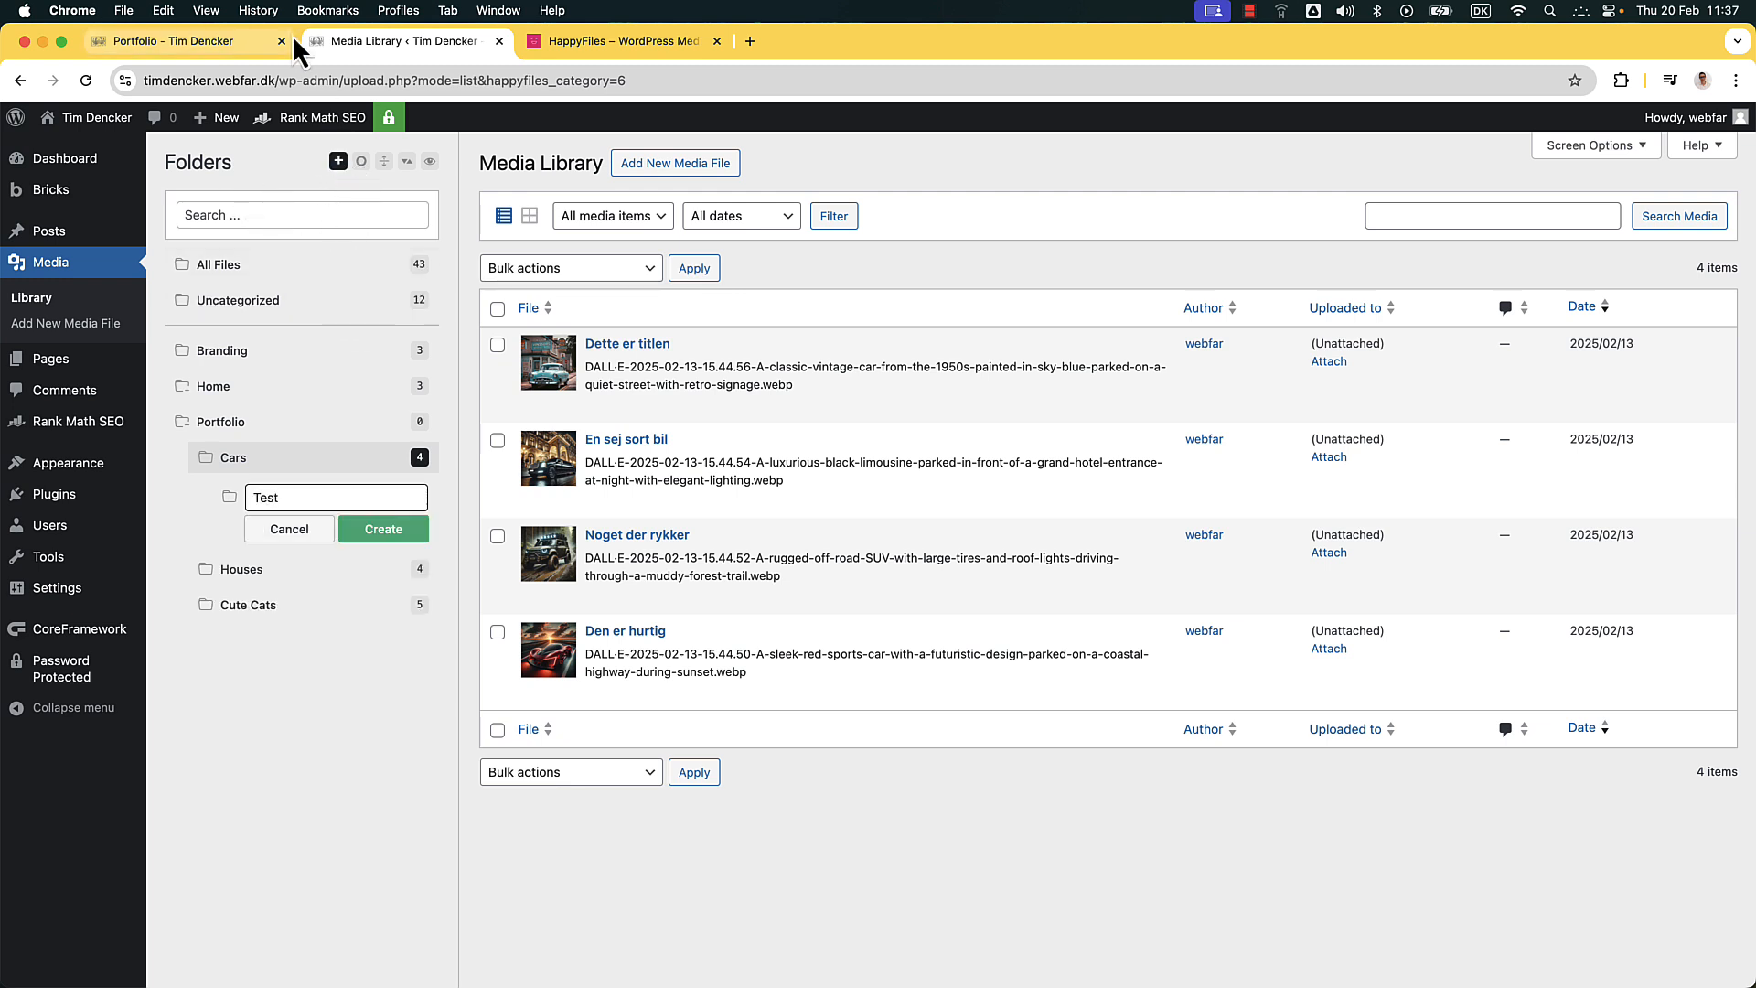
pyautogui.click(380, 536)
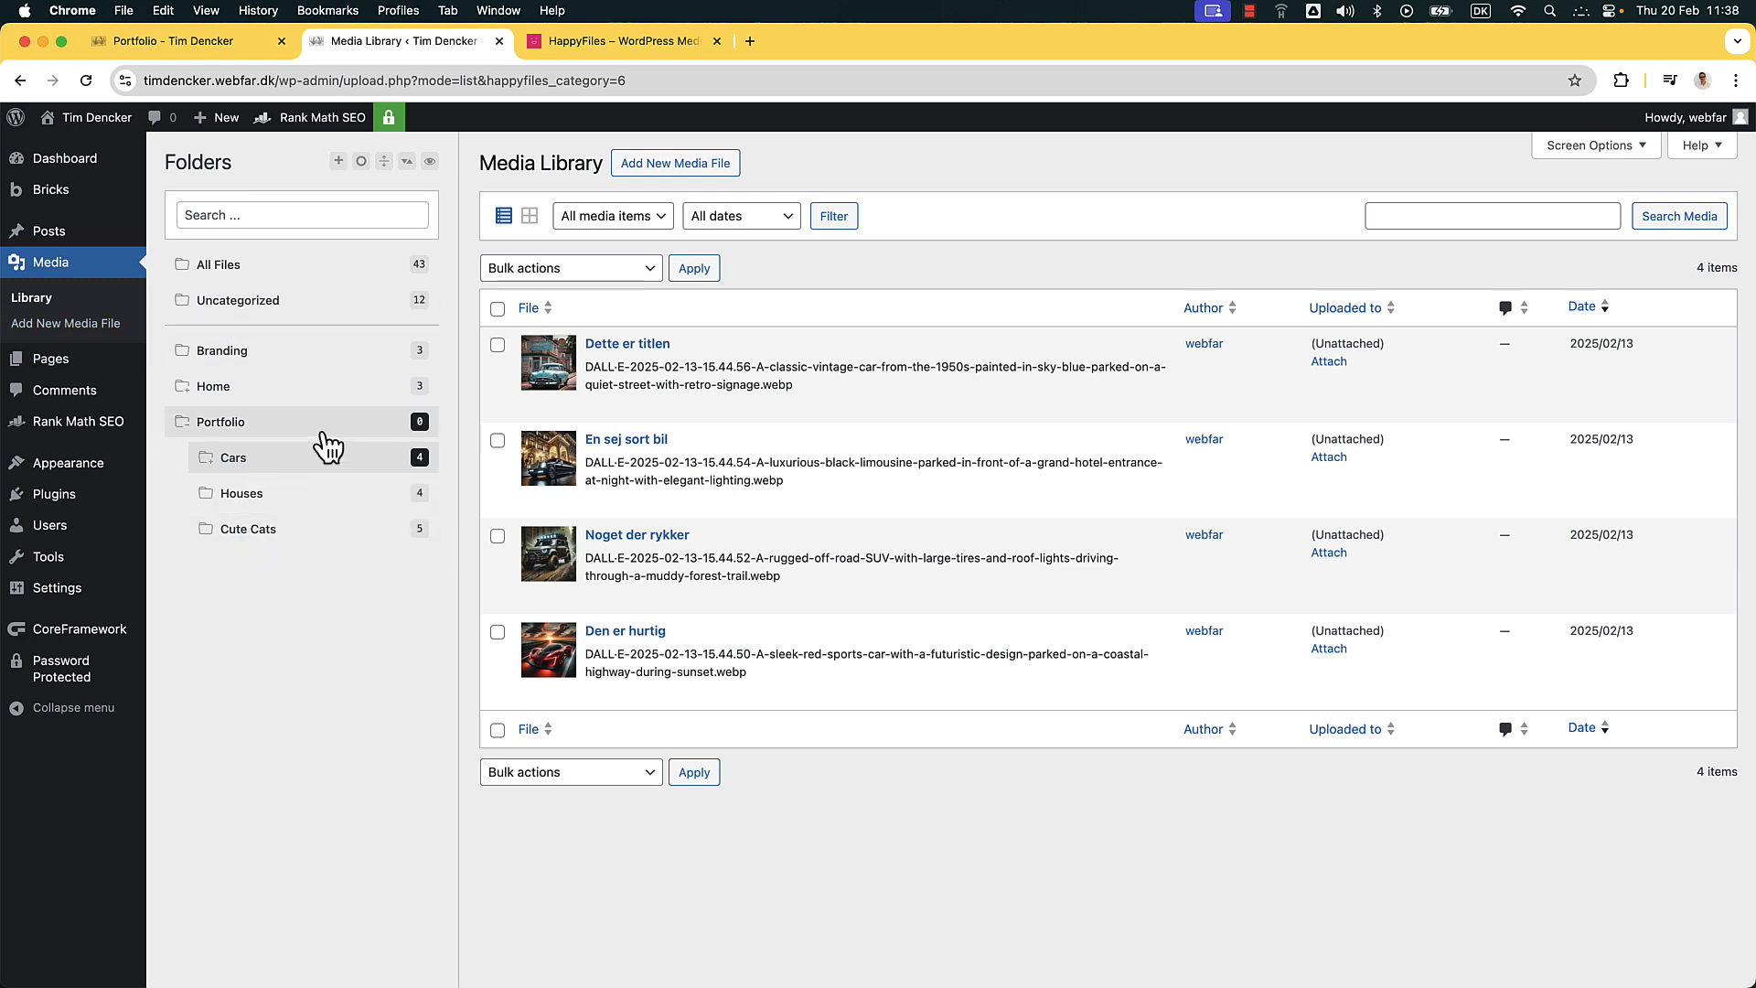
# Expand the Cars folder and move its Test subfolder to the top level above Branding
pyautogui.click(206, 458)
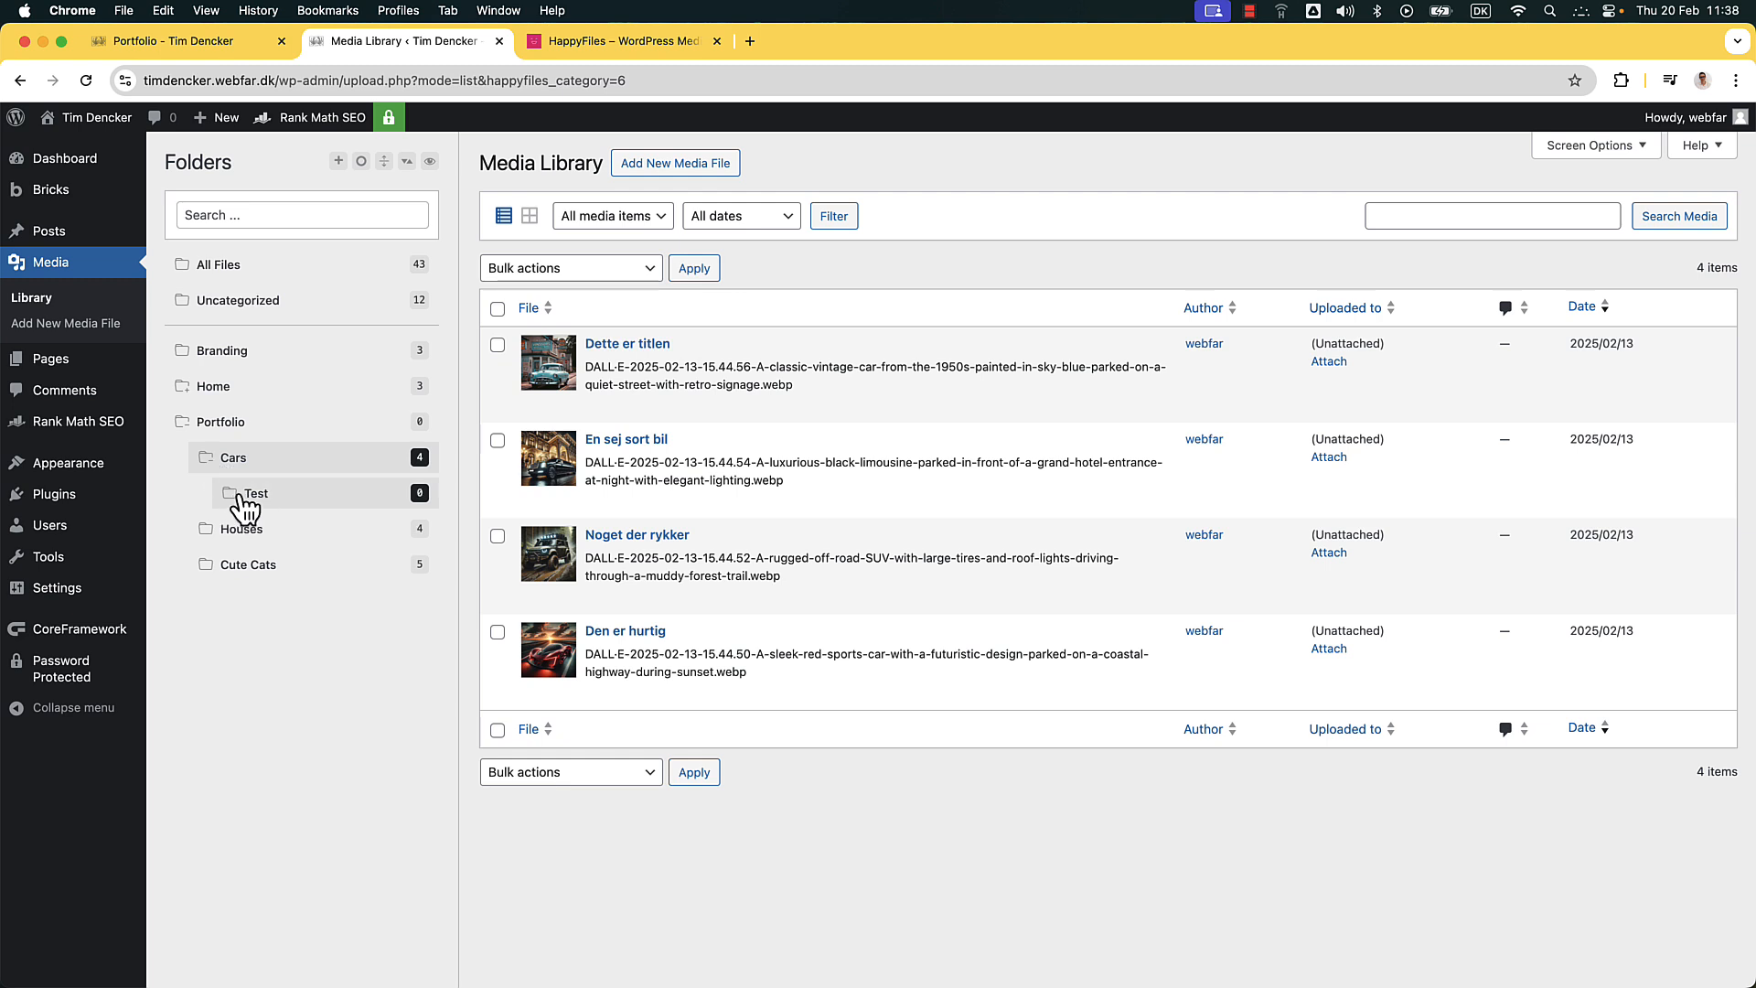
pyautogui.moveTo(238, 496); pyautogui.dragTo(201, 337)
pyautogui.click(237, 487)
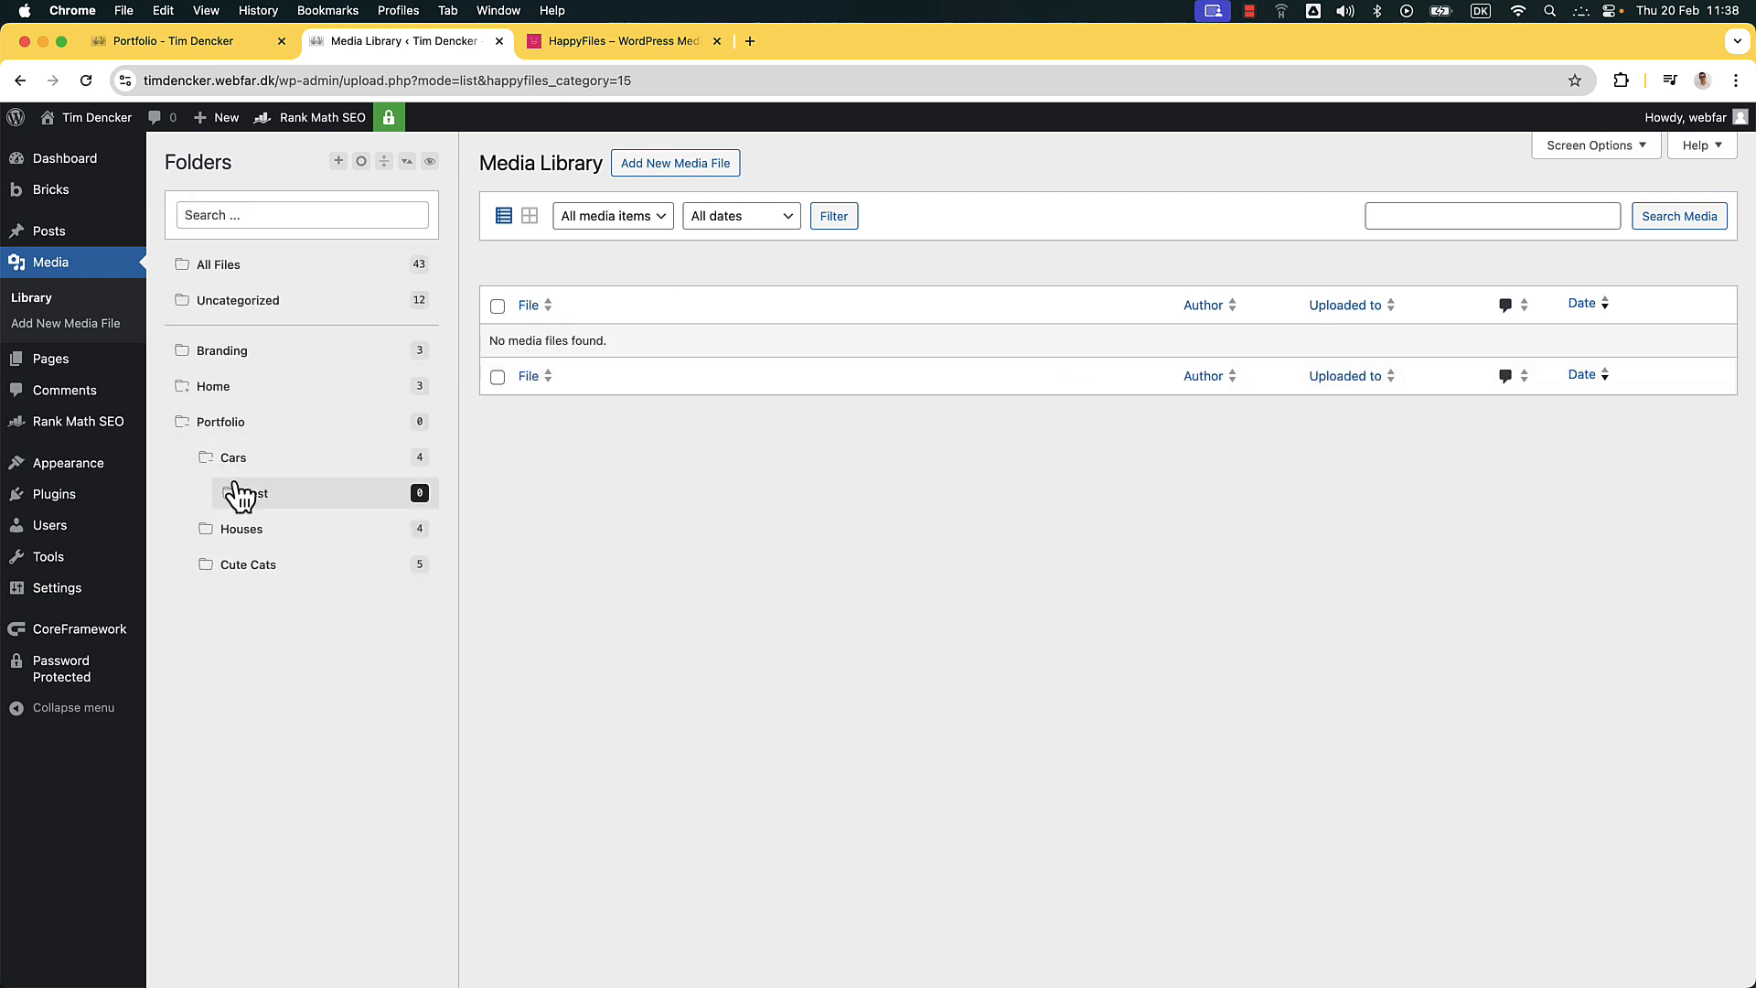
pyautogui.moveTo(240, 502); pyautogui.dragTo(258, 375)
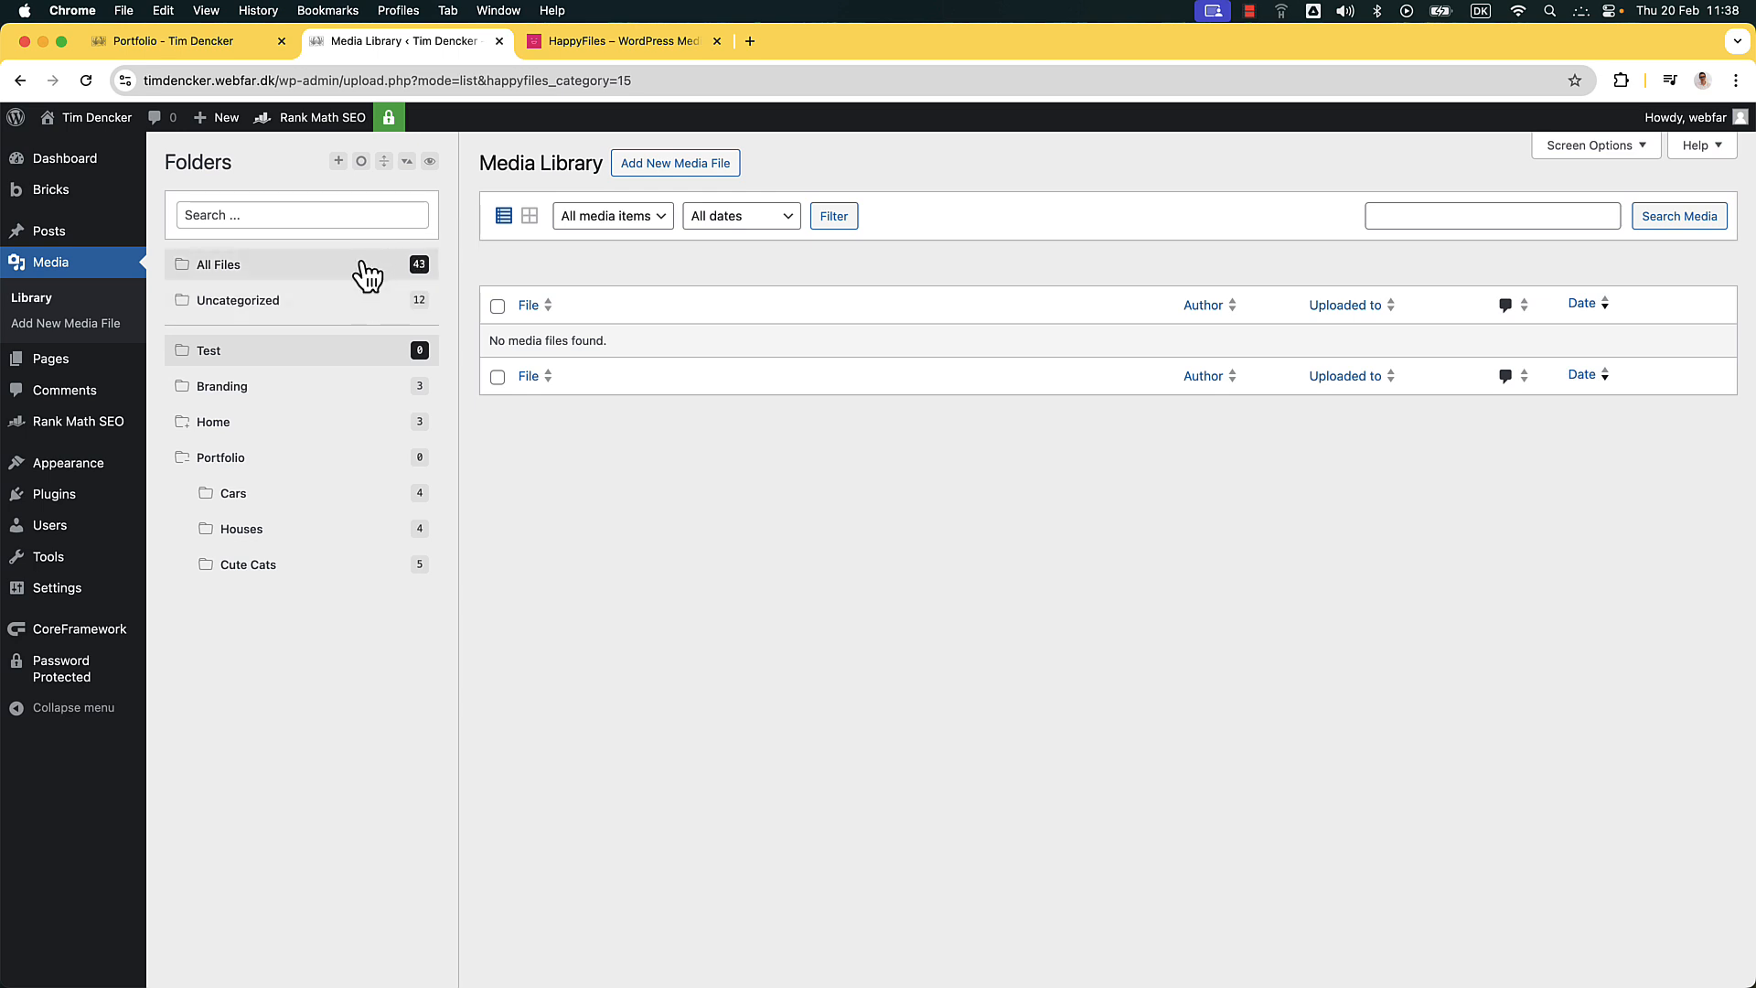
# Move the two grundlaeggende-faerdigheder-banner images plus gothenburg-sweden-building-1.webp and gothenburg-sweden-building-2.webp from Uncategorized into the Test folder
pyautogui.click(283, 299)
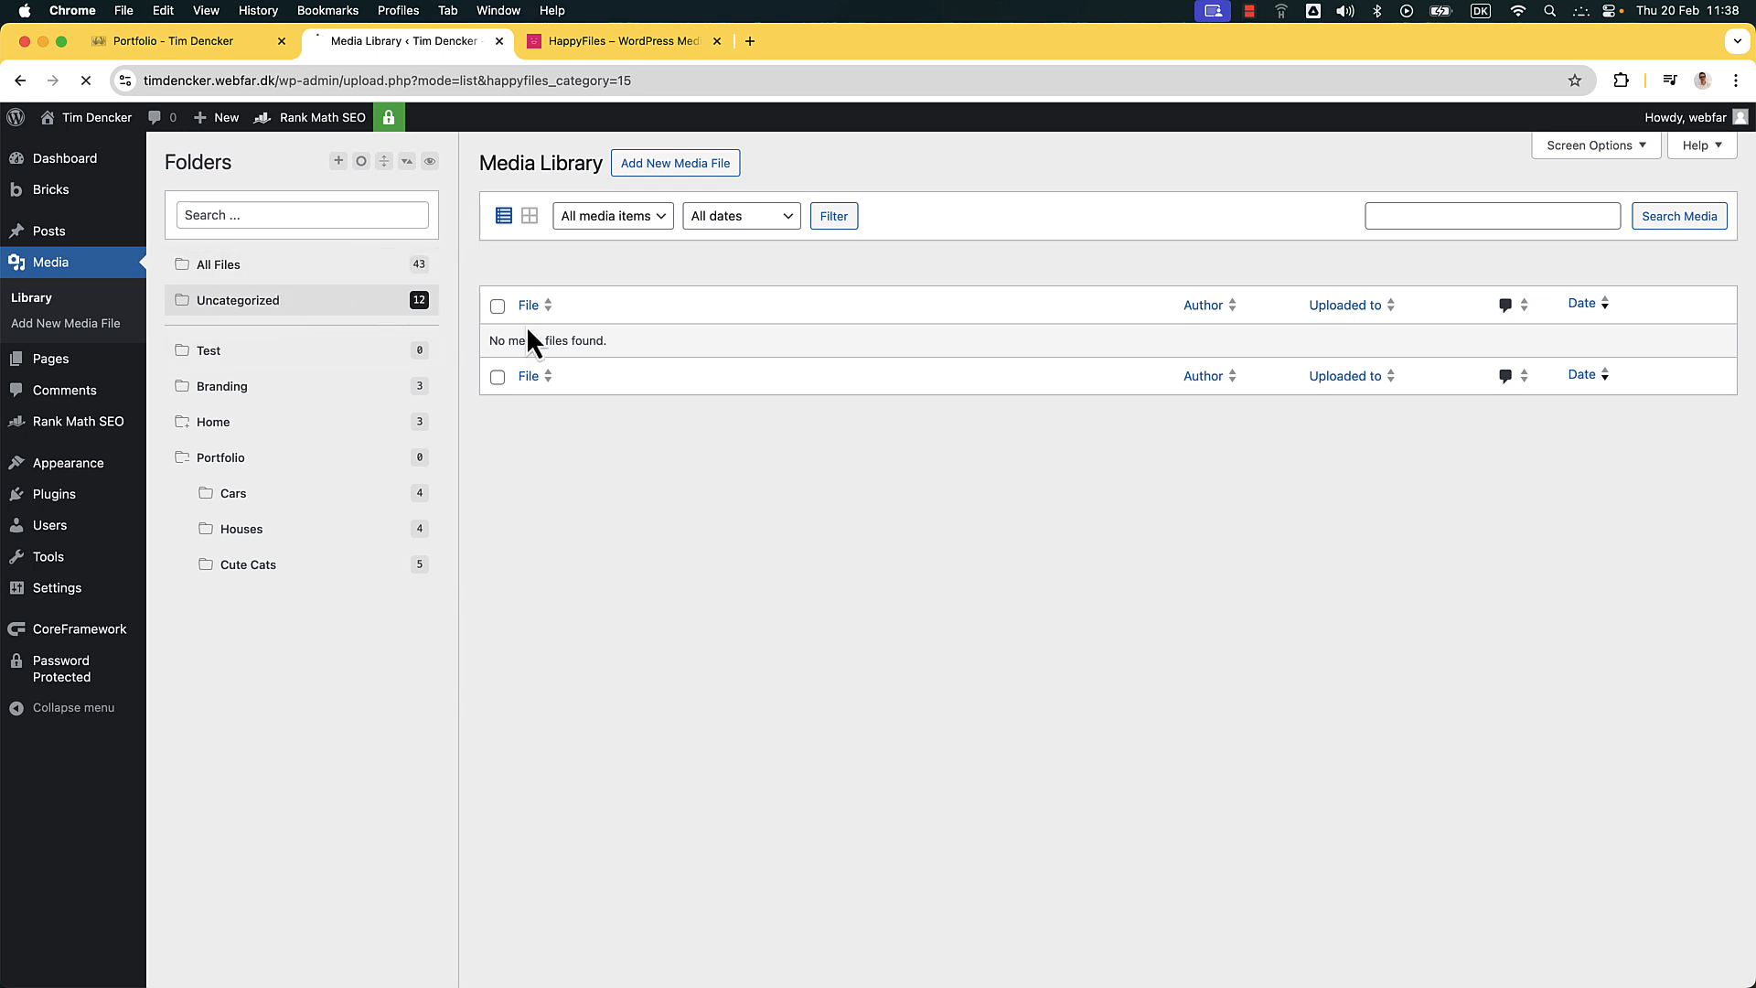
pyautogui.scroll(-1, 595, 676)
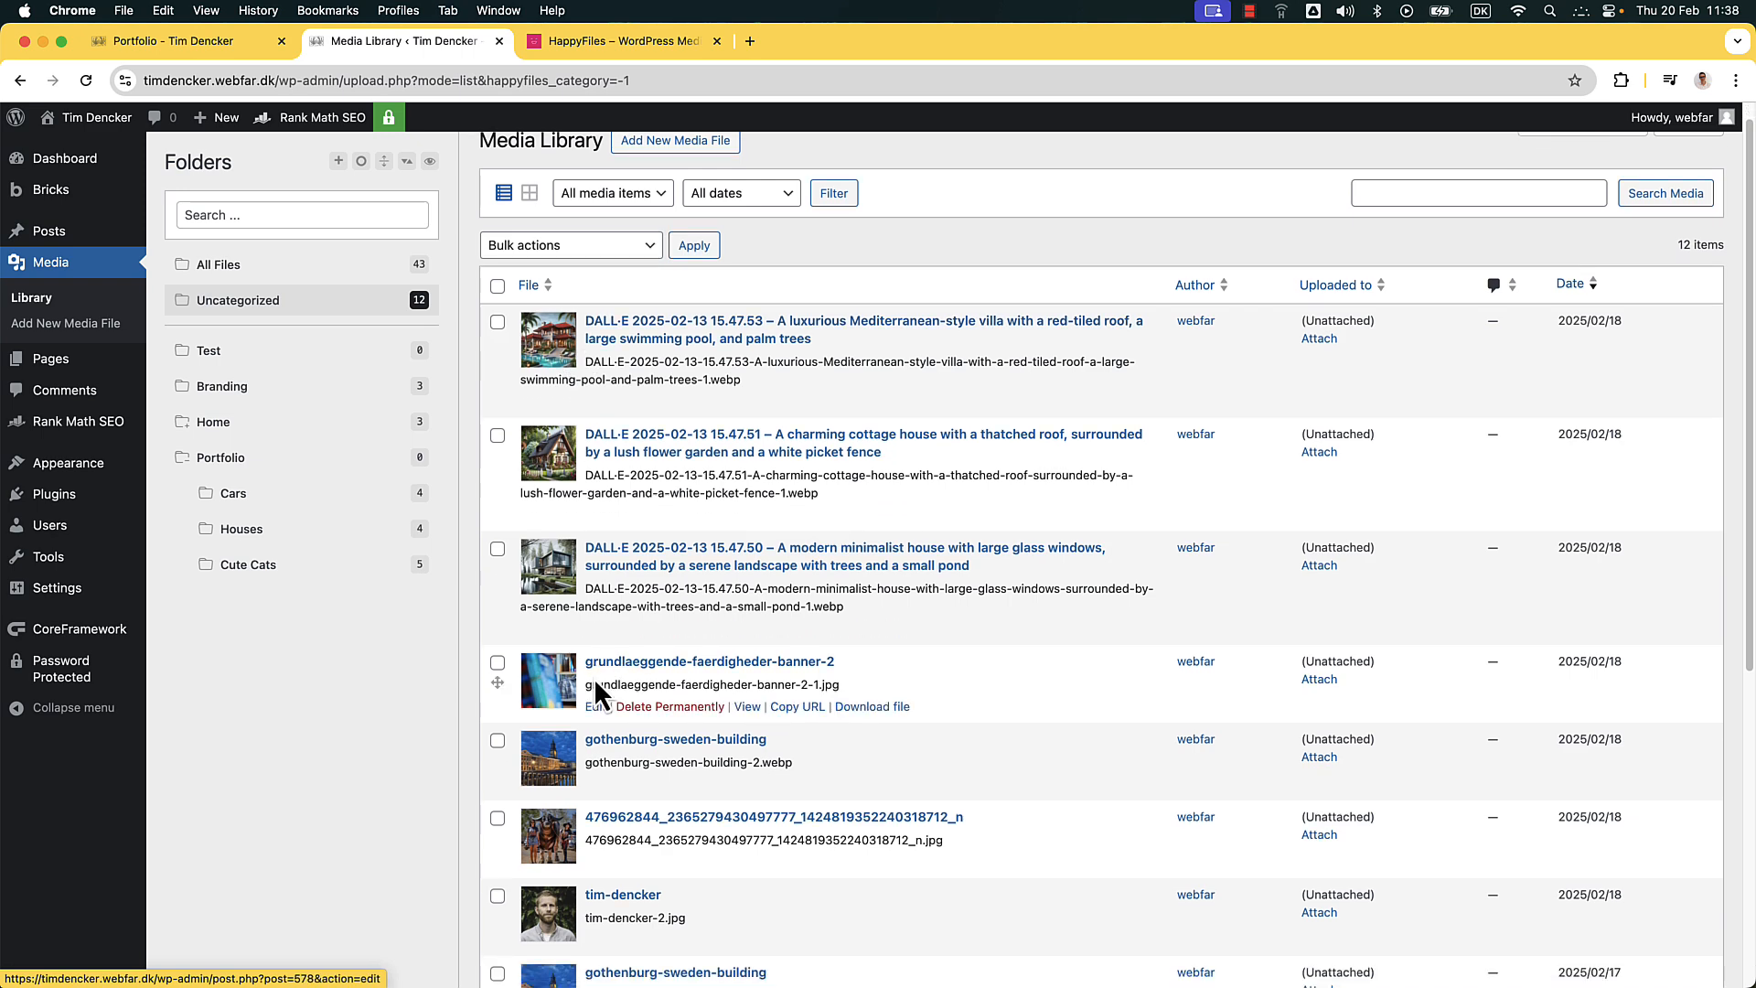
pyautogui.click(497, 664)
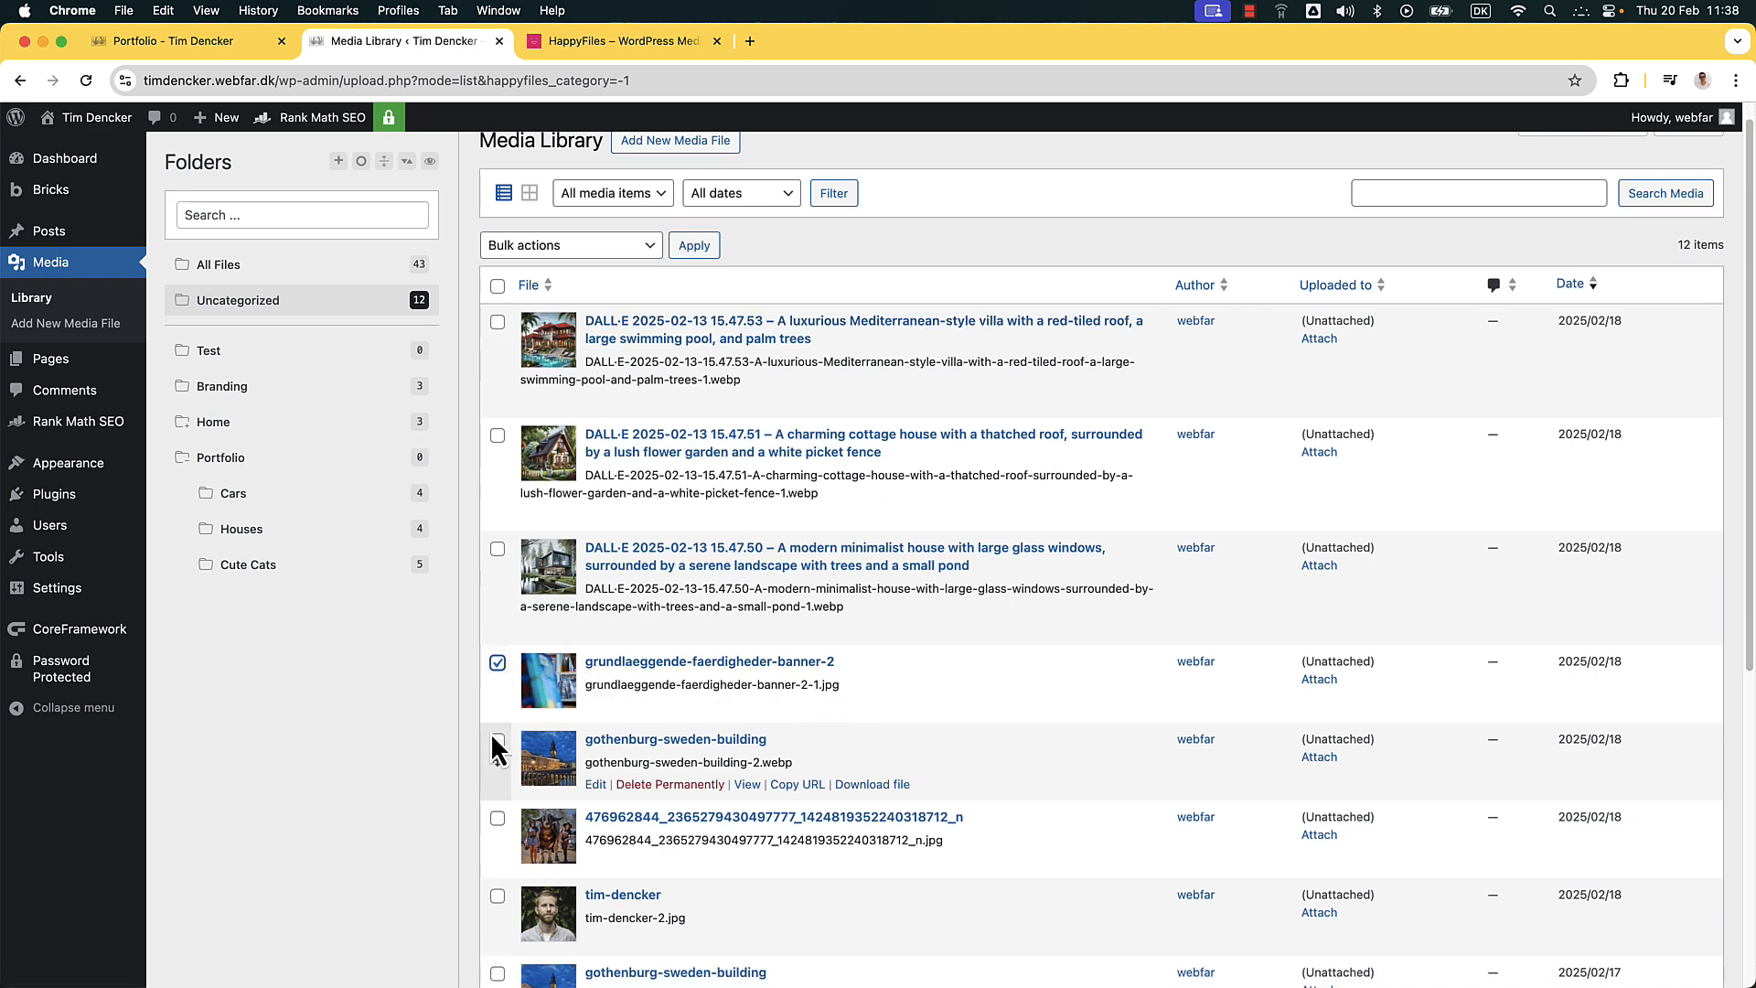
pyautogui.click(497, 740)
pyautogui.scroll(-5, 508, 915)
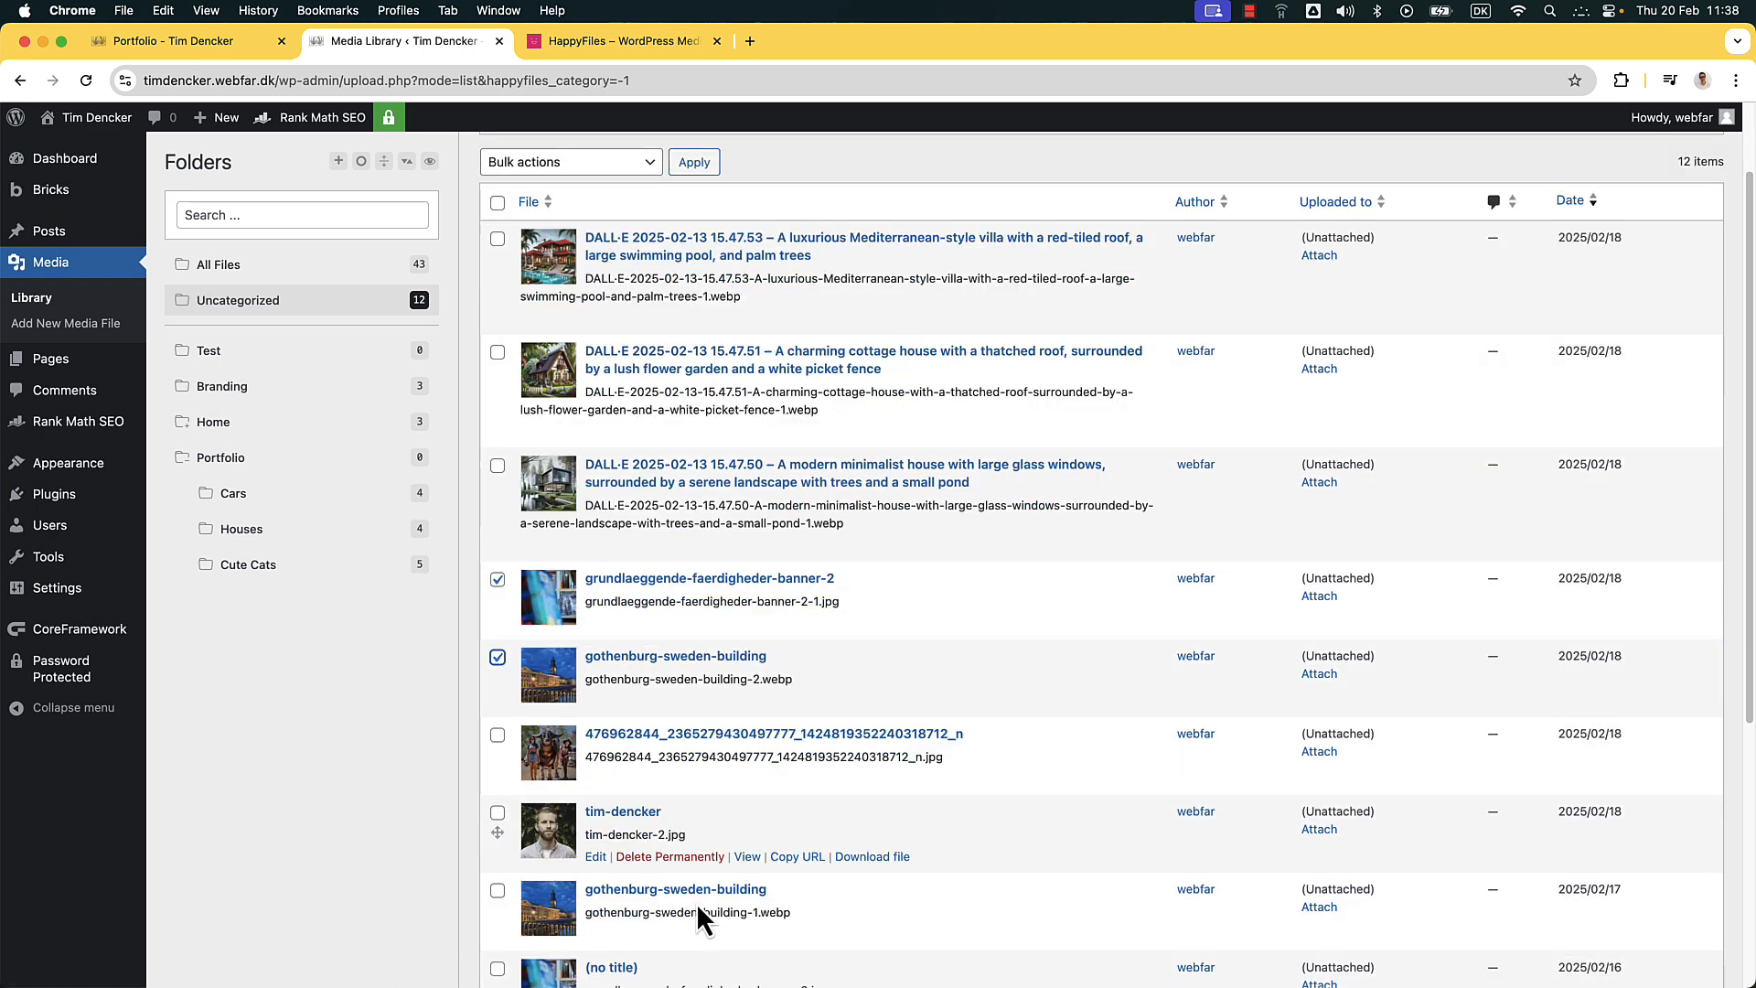
pyautogui.click(497, 709)
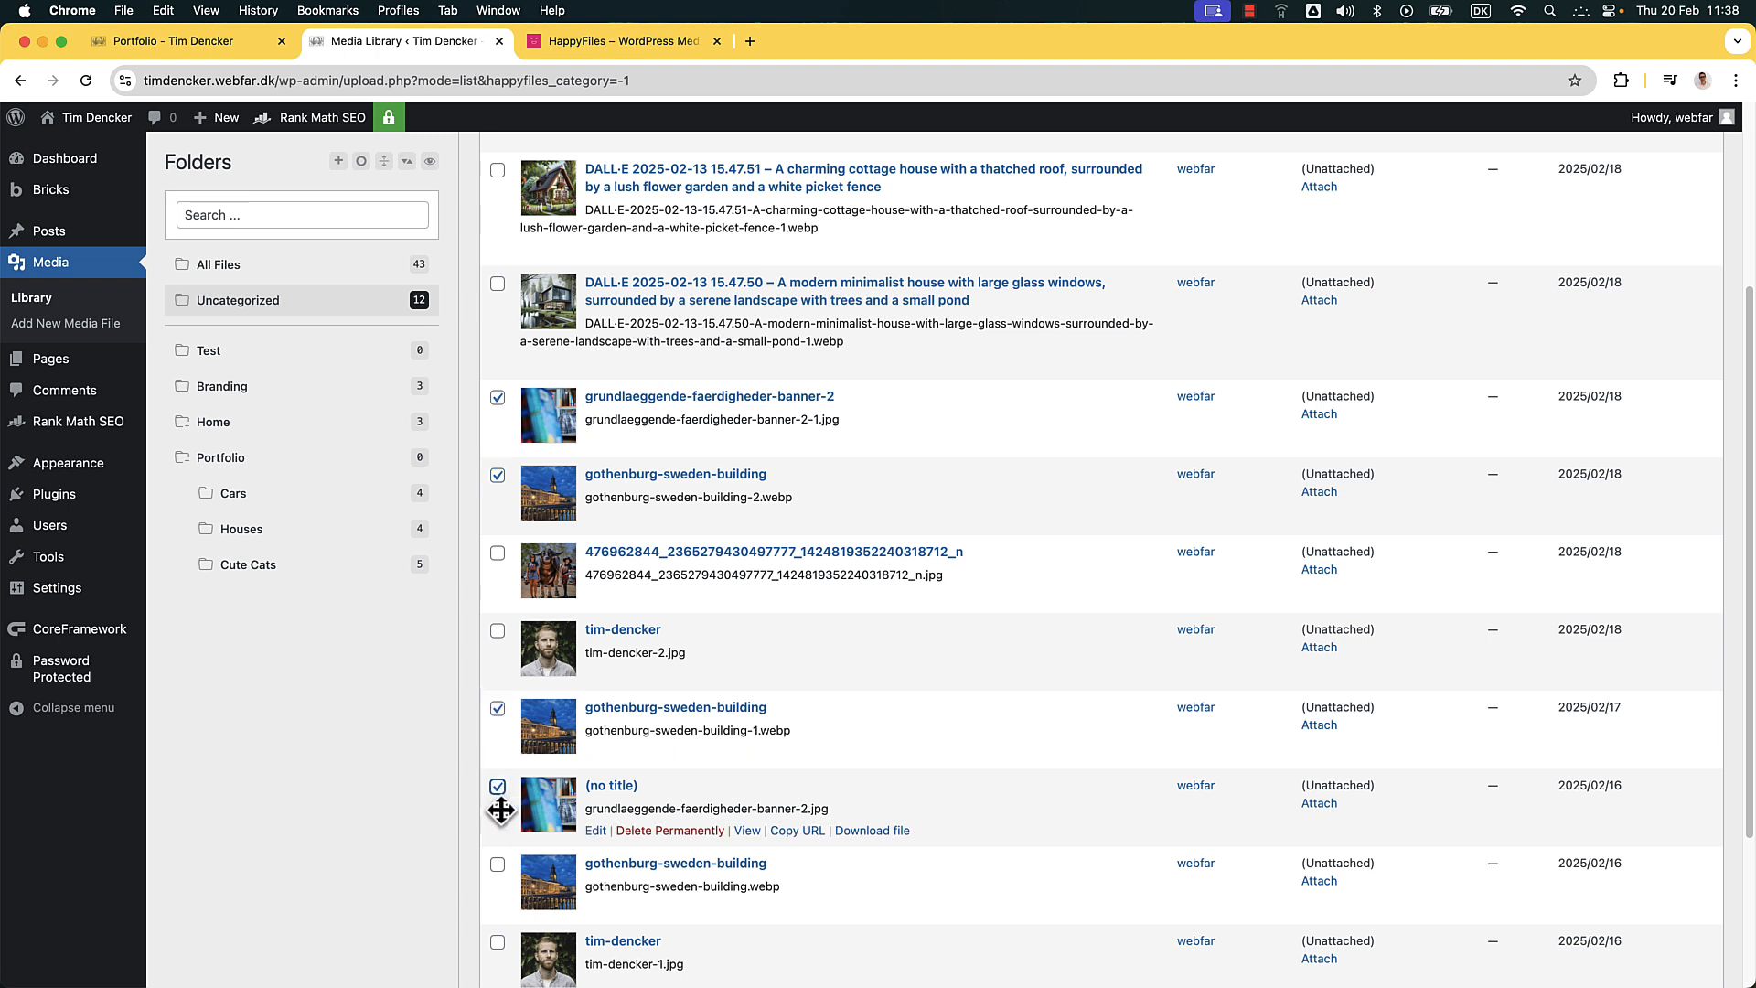
pyautogui.moveTo(499, 808); pyautogui.dragTo(293, 489)
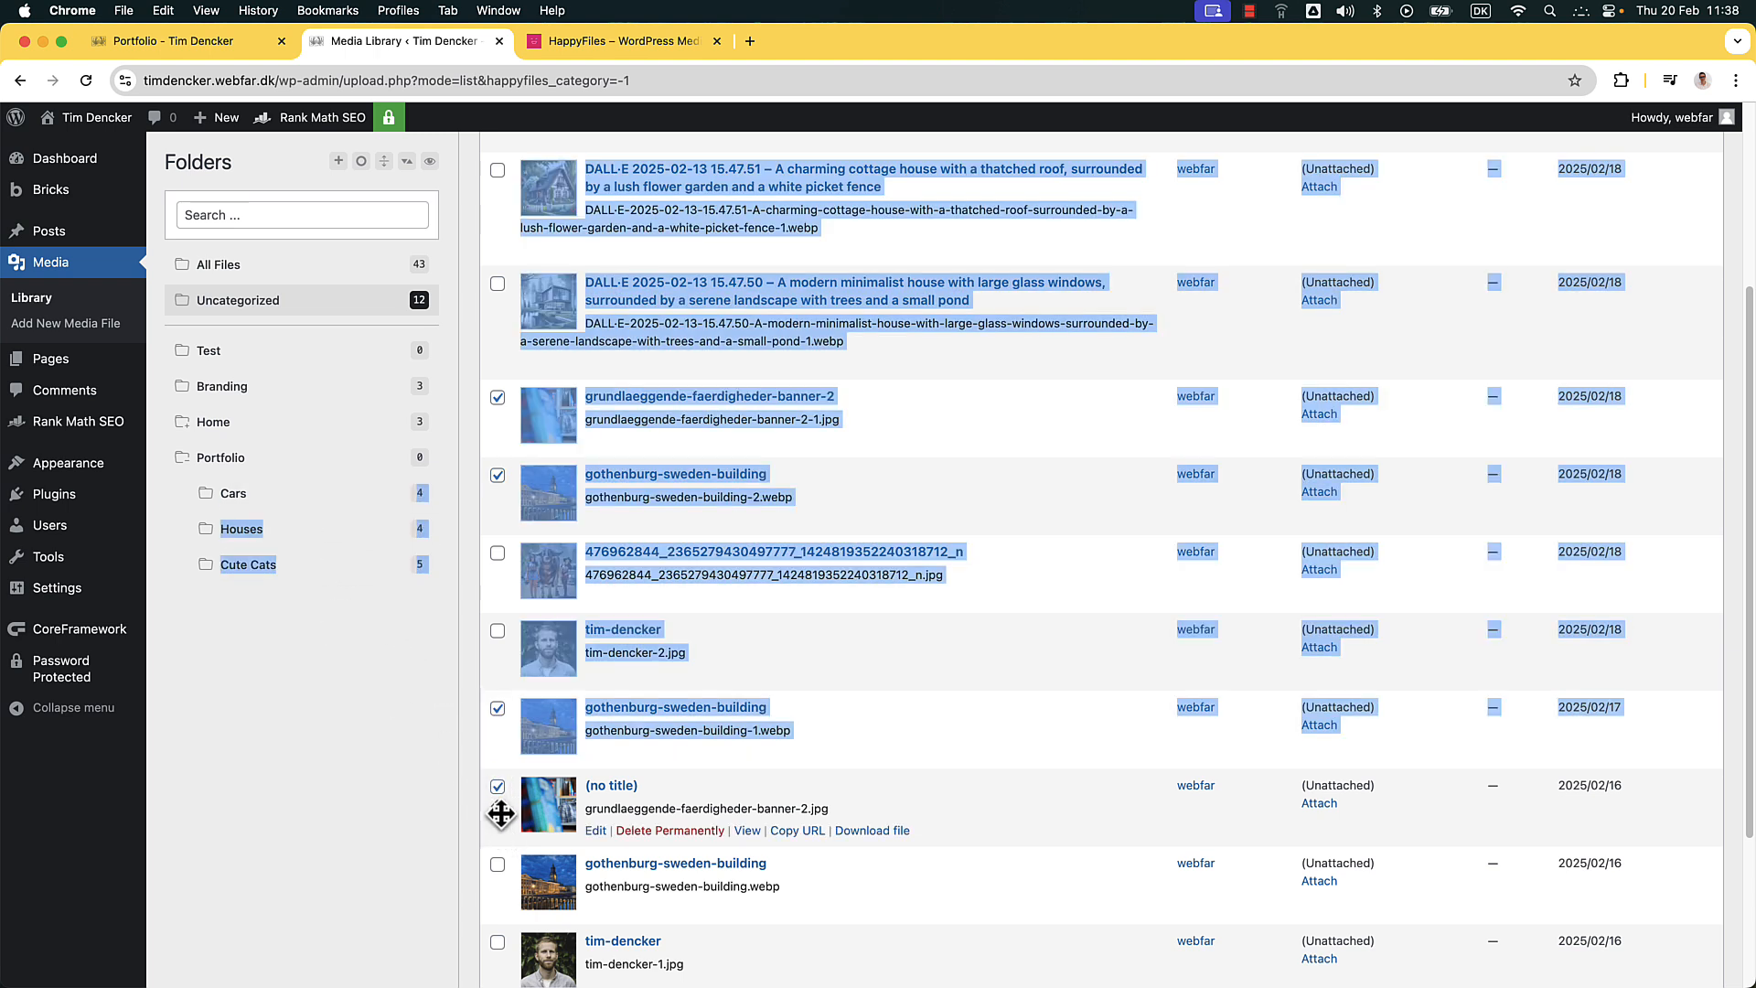
pyautogui.moveTo(500, 813); pyautogui.dragTo(220, 362)
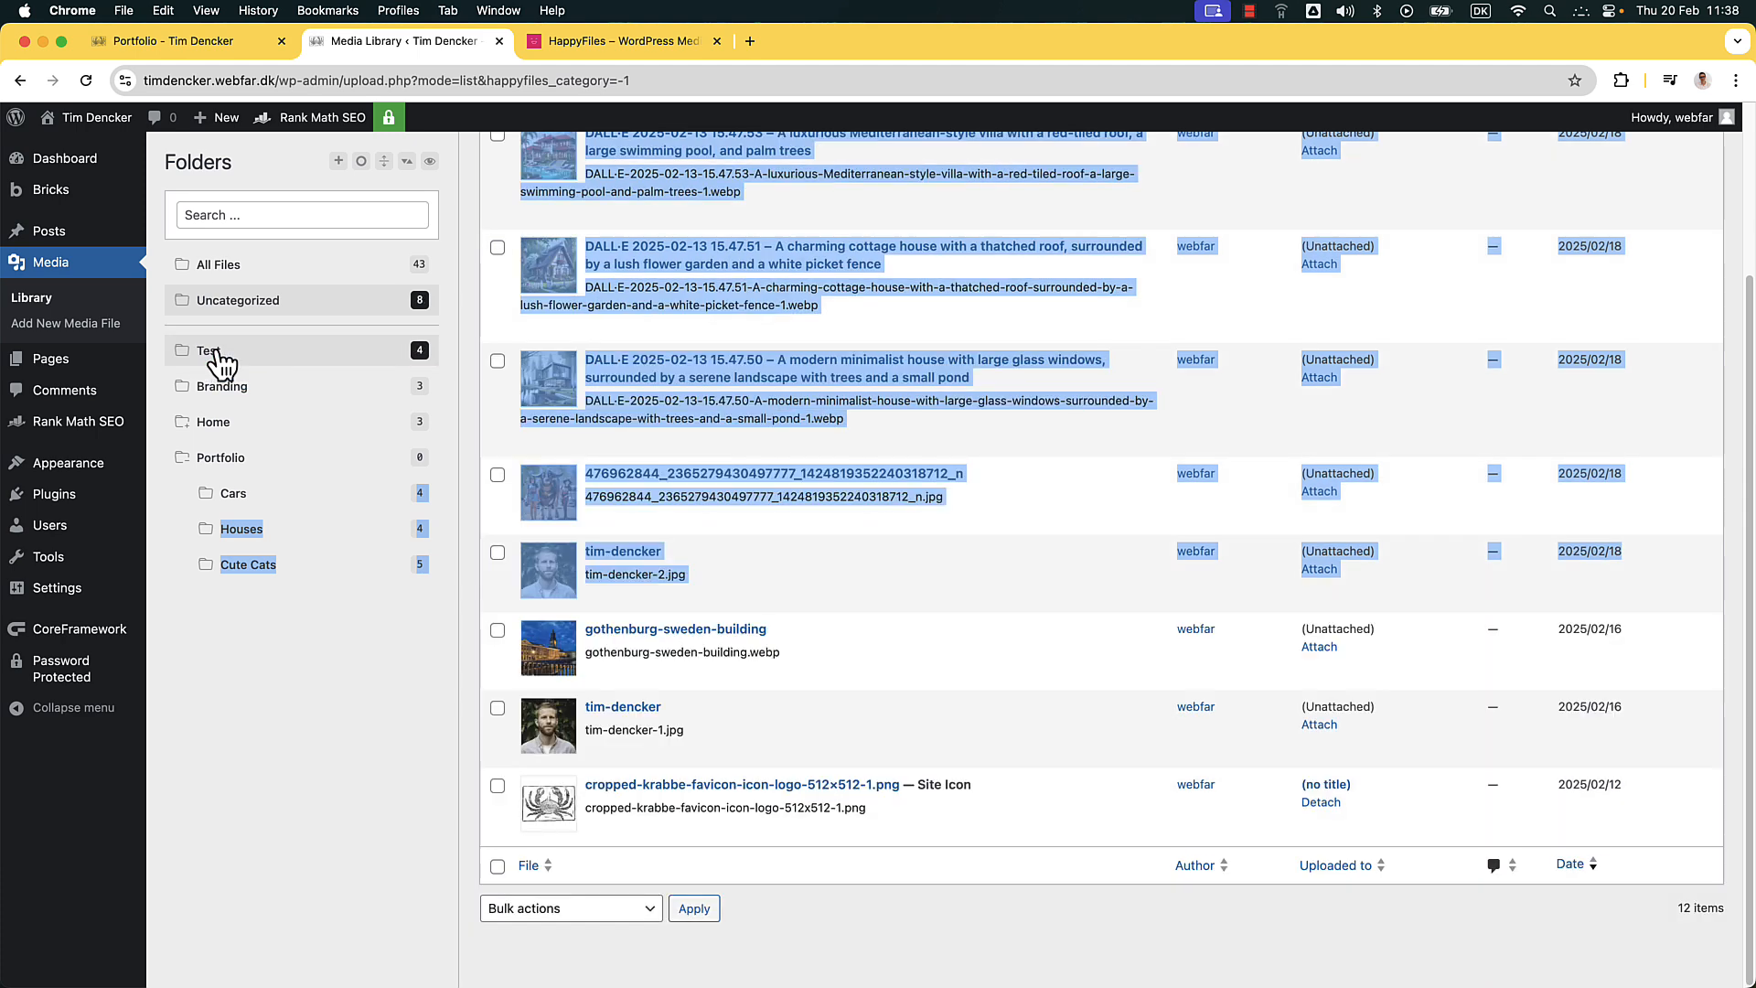
# Reload the portfolio page to check its filters, and move the Test folder into Portfolio above Cars
pyautogui.click(218, 42)
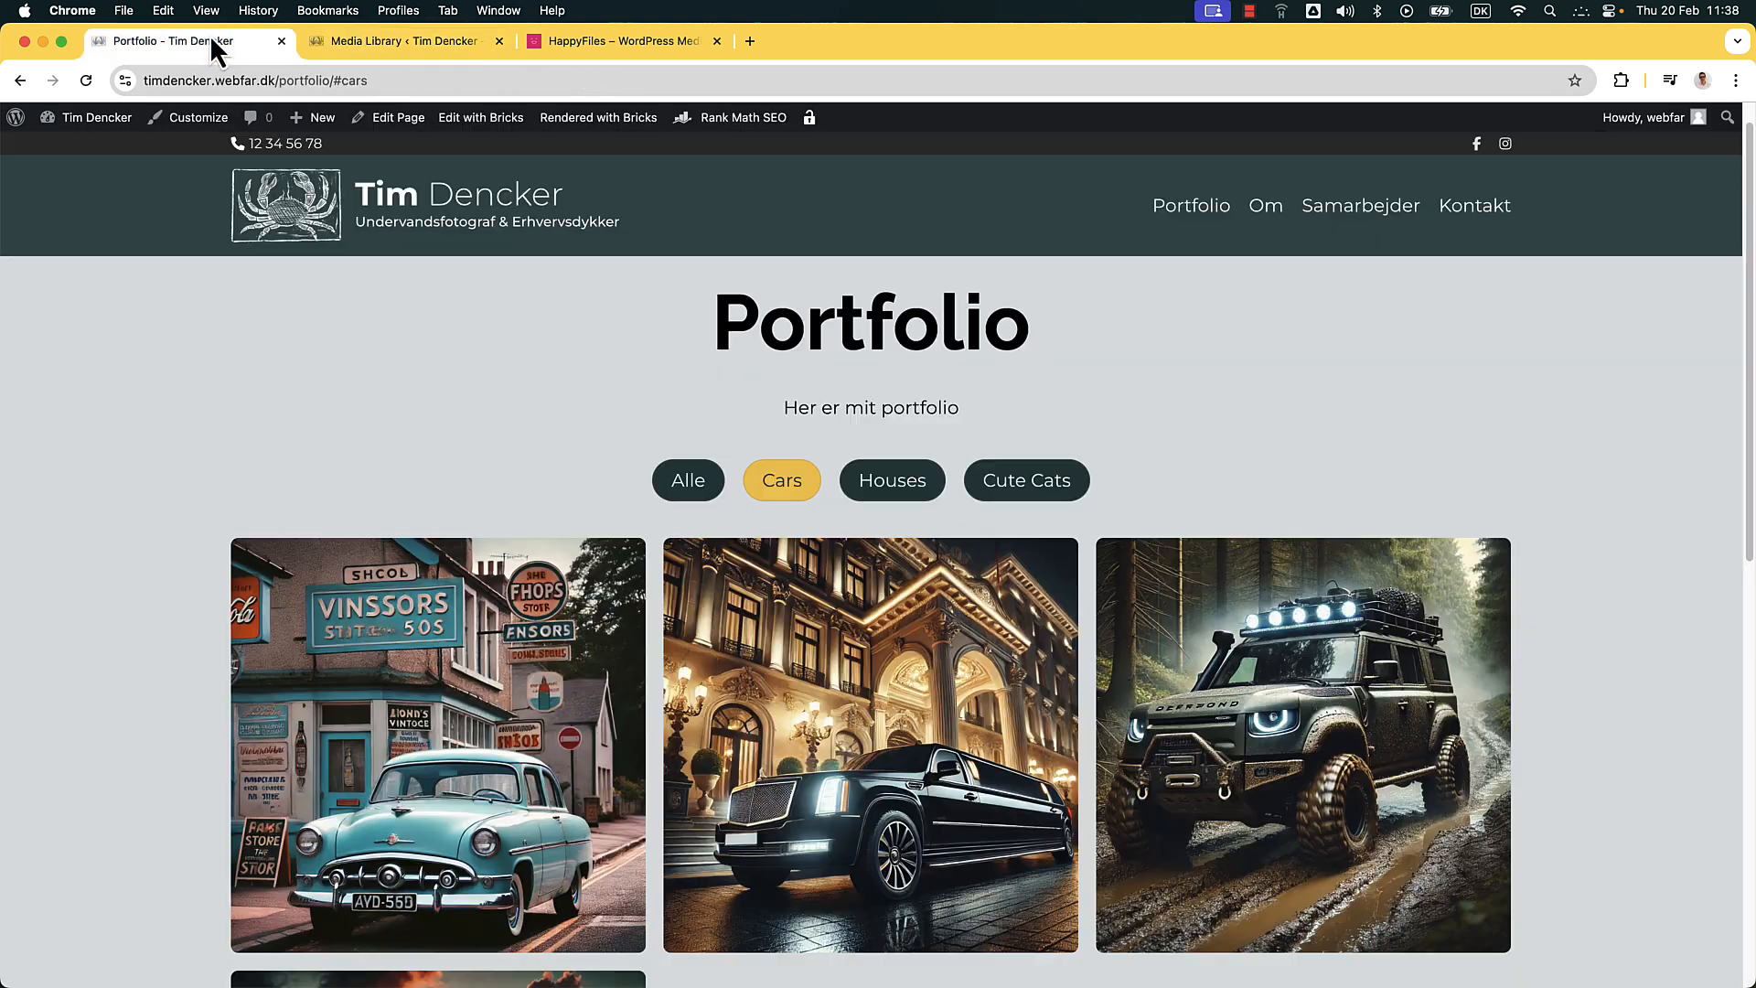
pyautogui.click(88, 82)
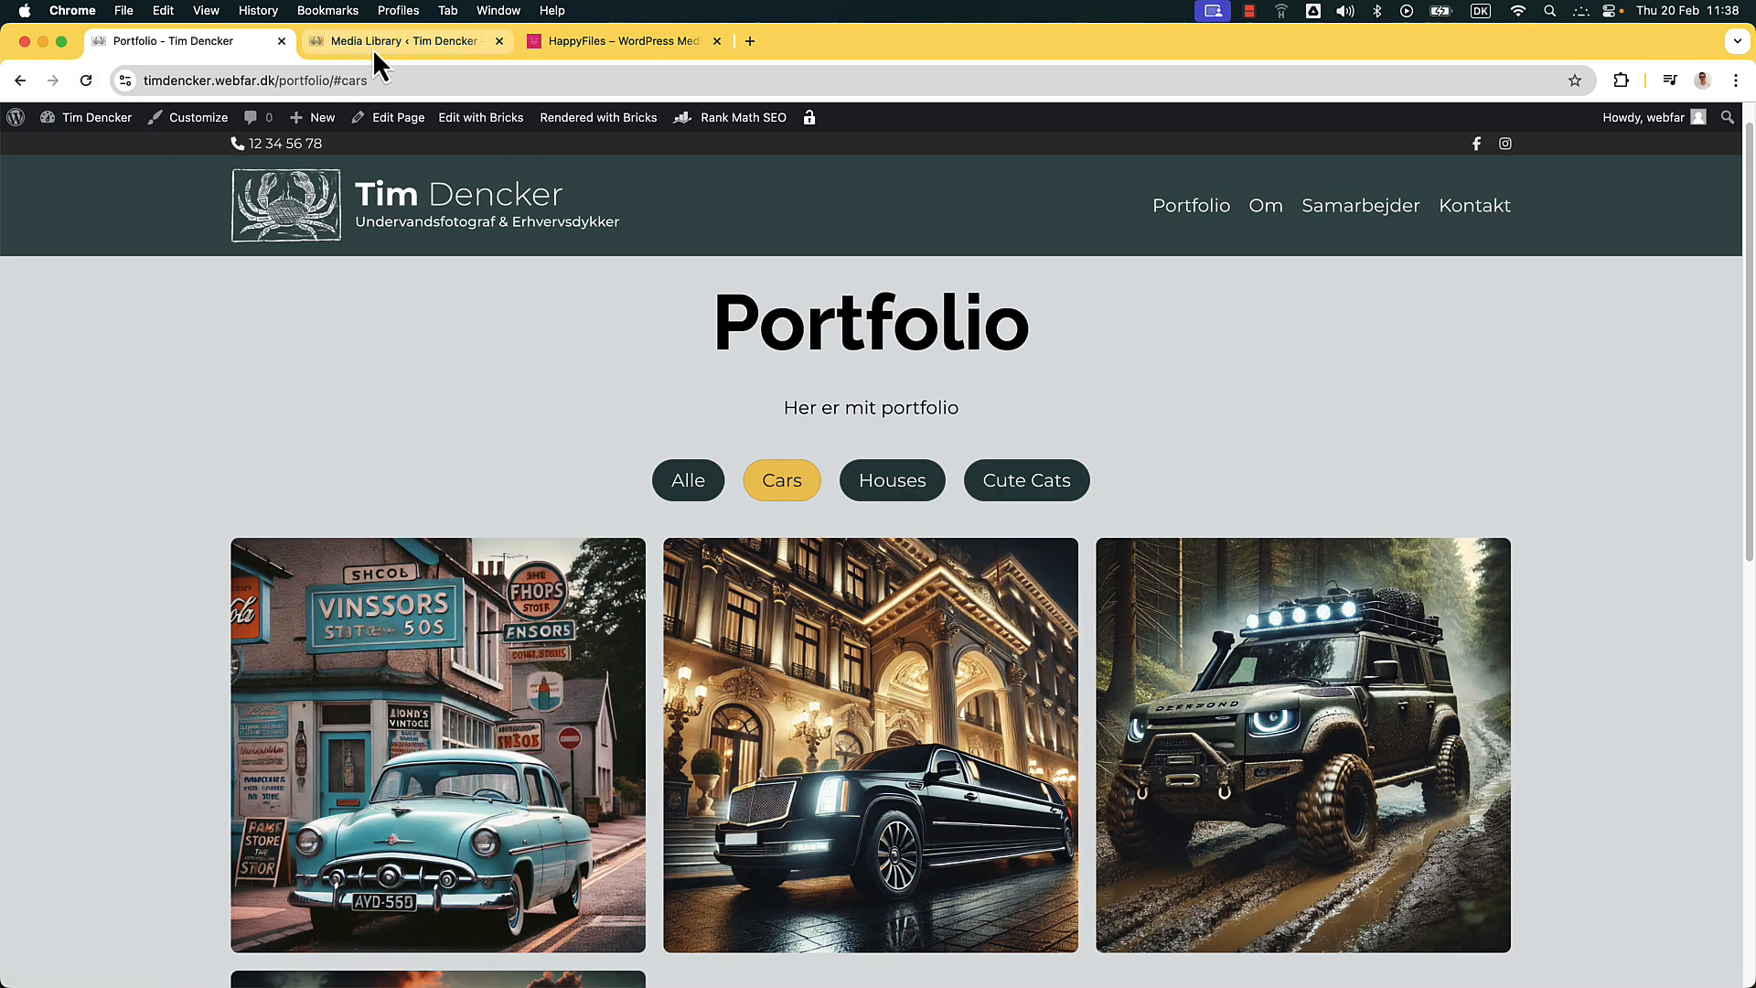
pyautogui.click(373, 51)
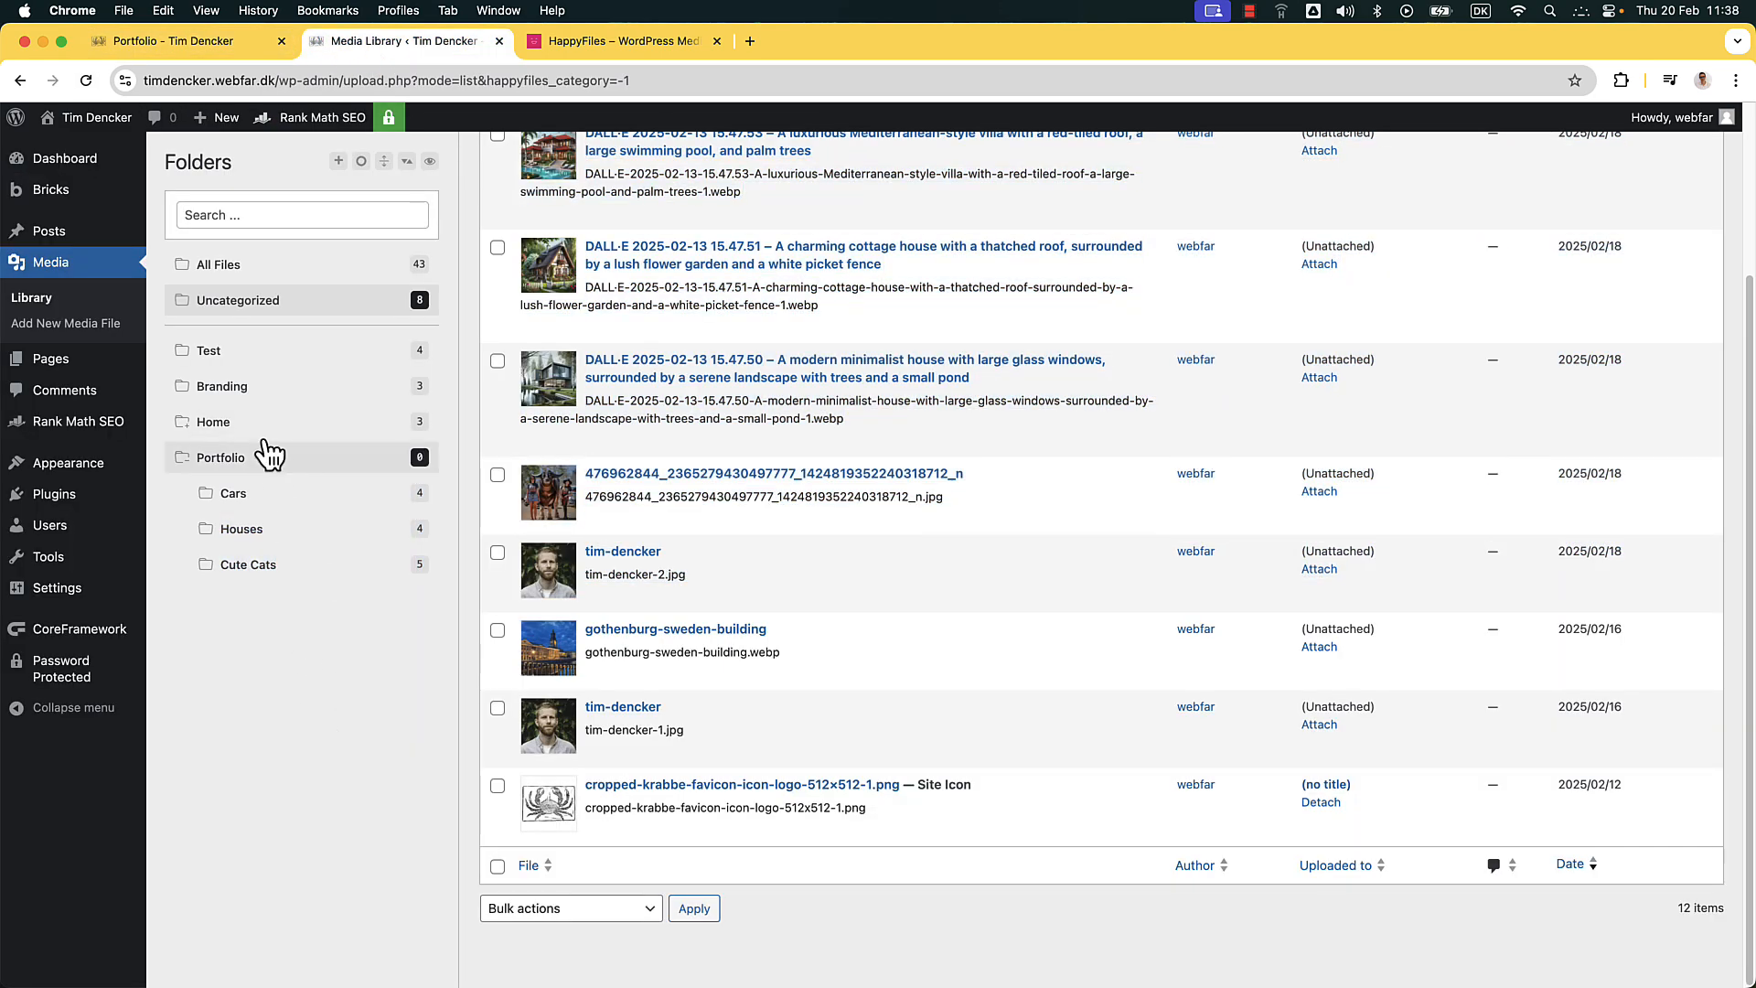
pyautogui.moveTo(209, 352); pyautogui.dragTo(284, 471)
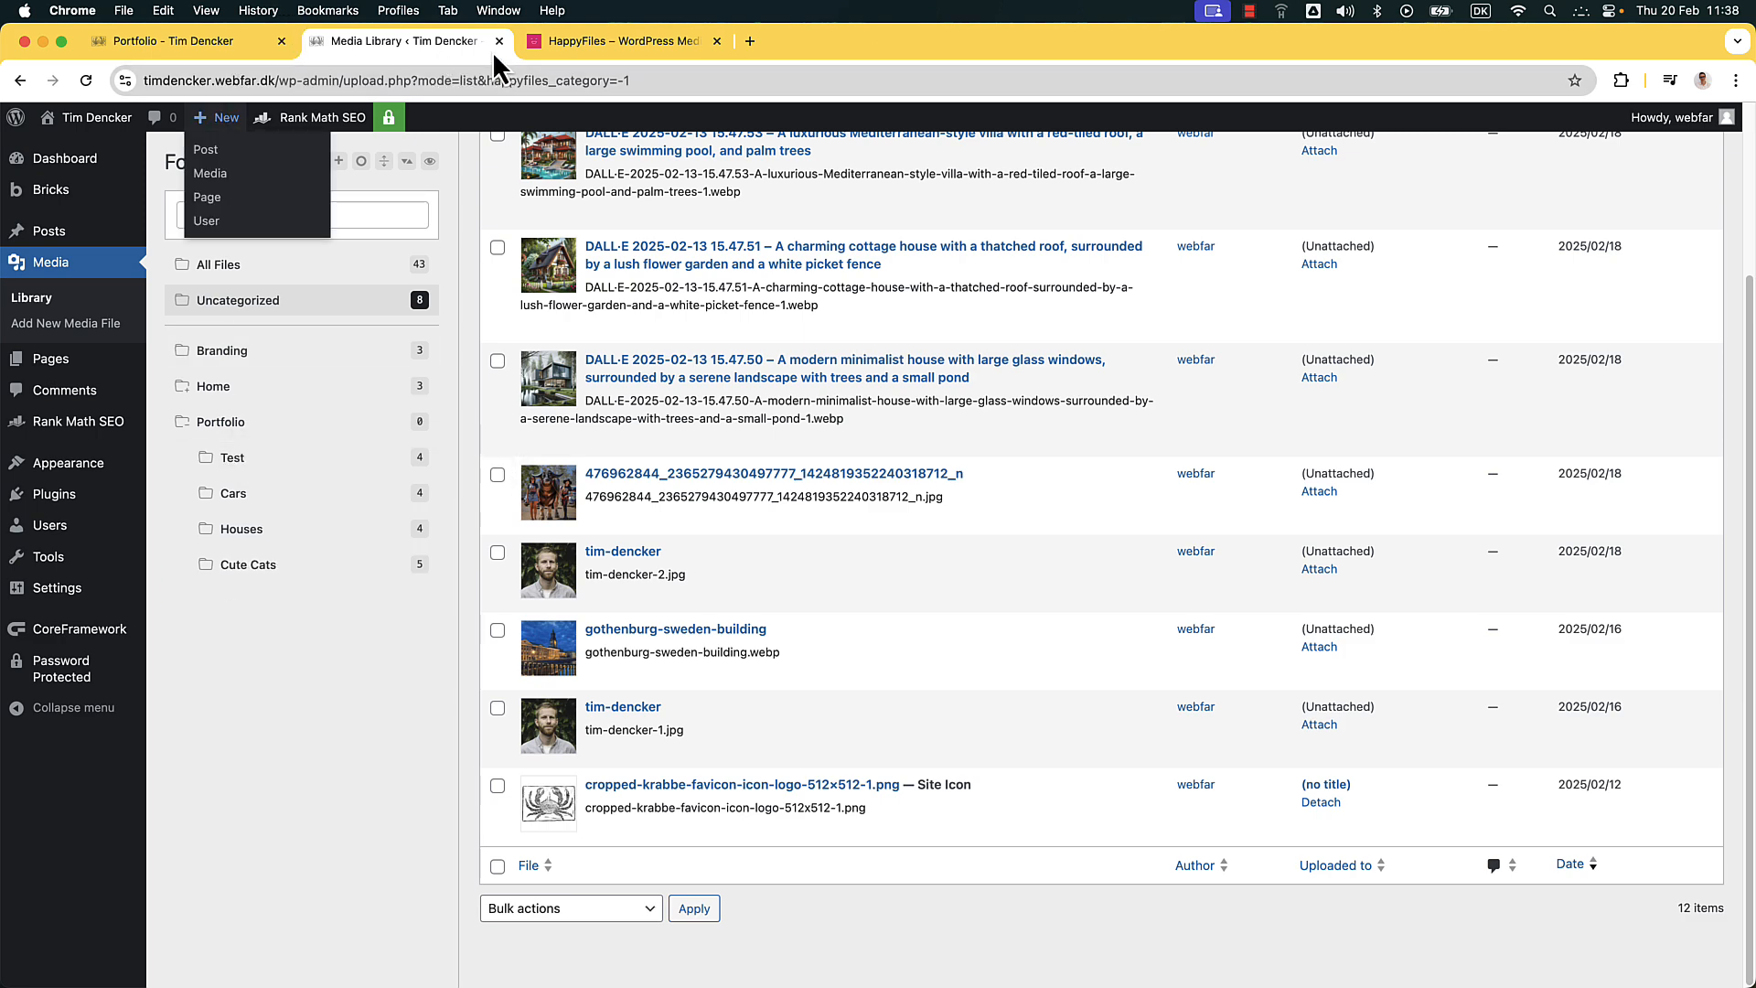
# Reload the portfolio page and filter the gallery by Test
pyautogui.click(205, 35)
pyautogui.click(87, 80)
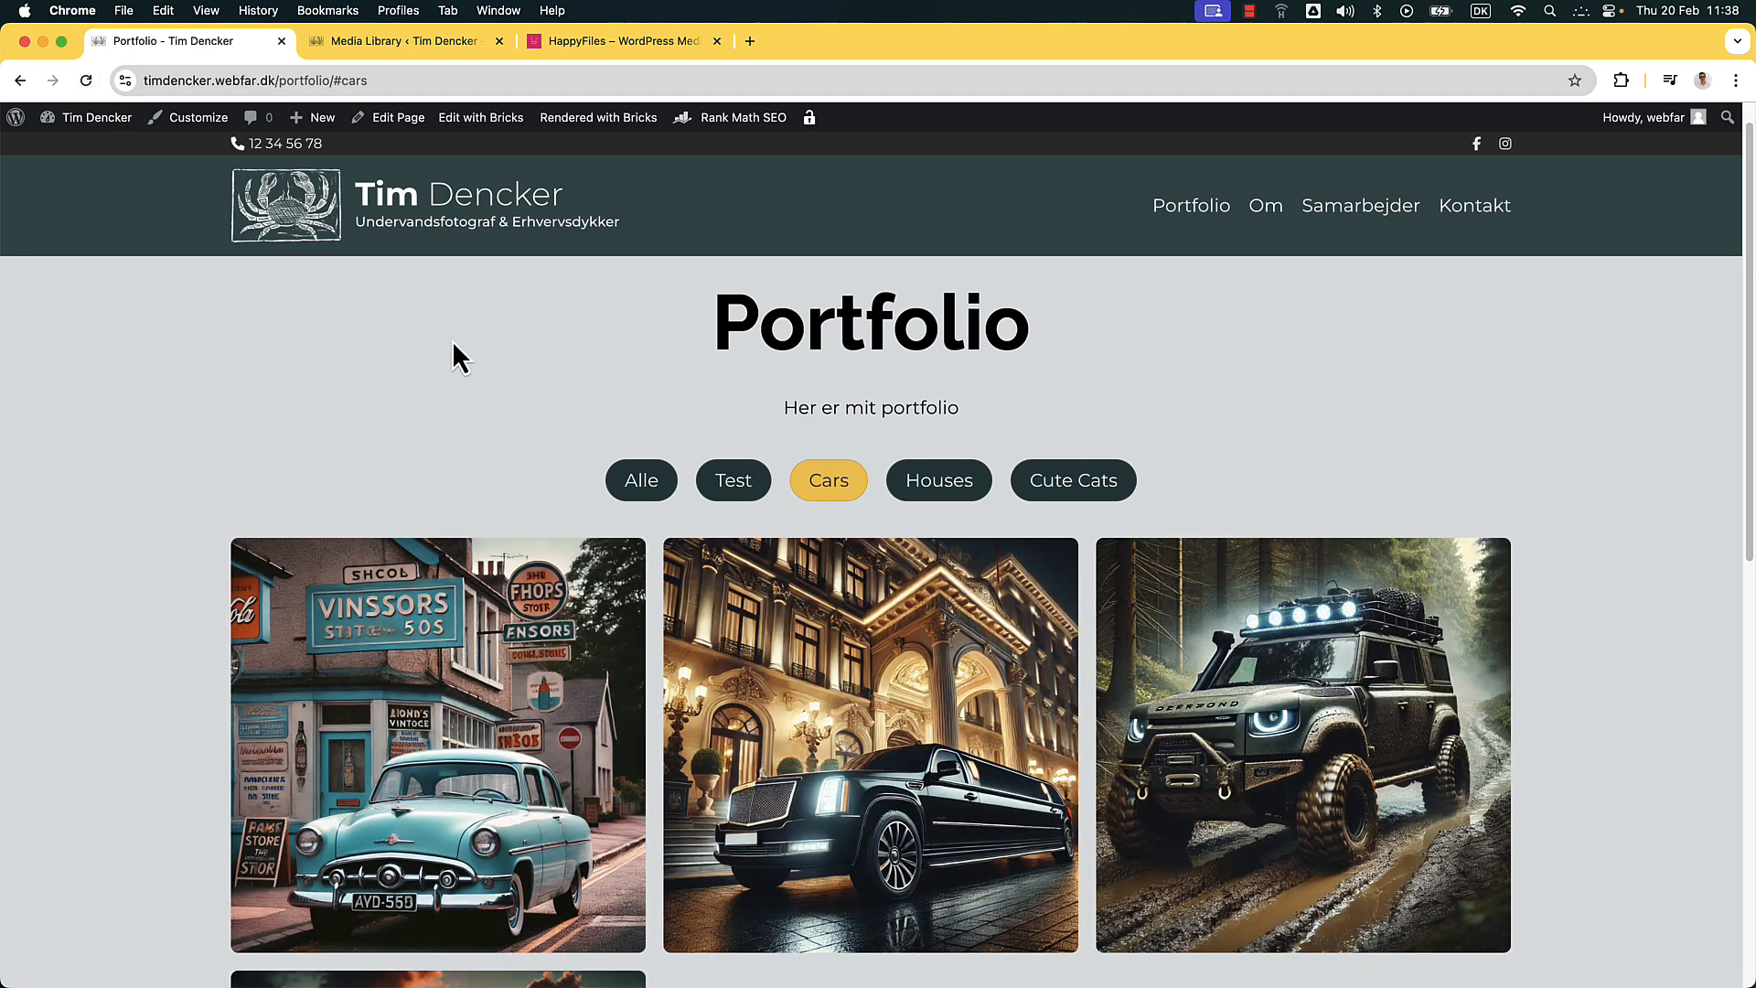
pyautogui.click(744, 485)
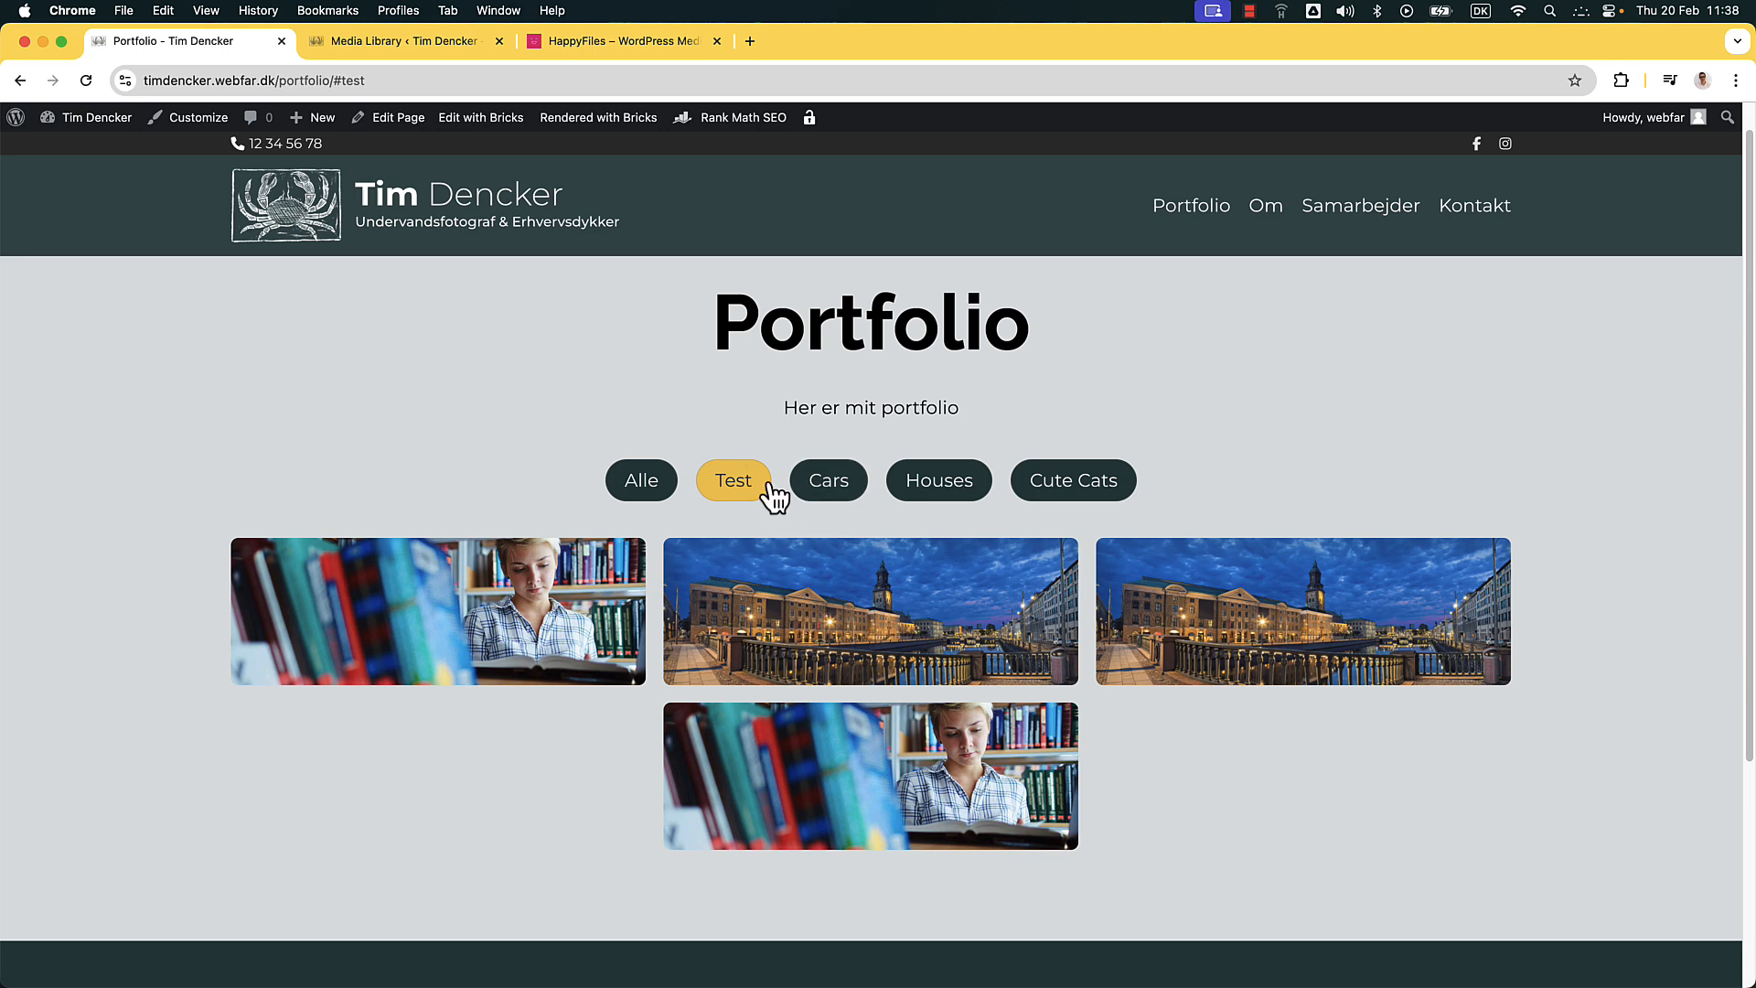
# Reorder the Portfolio subfolders in the media library so that Test sits below Cute Cats
pyautogui.click(373, 44)
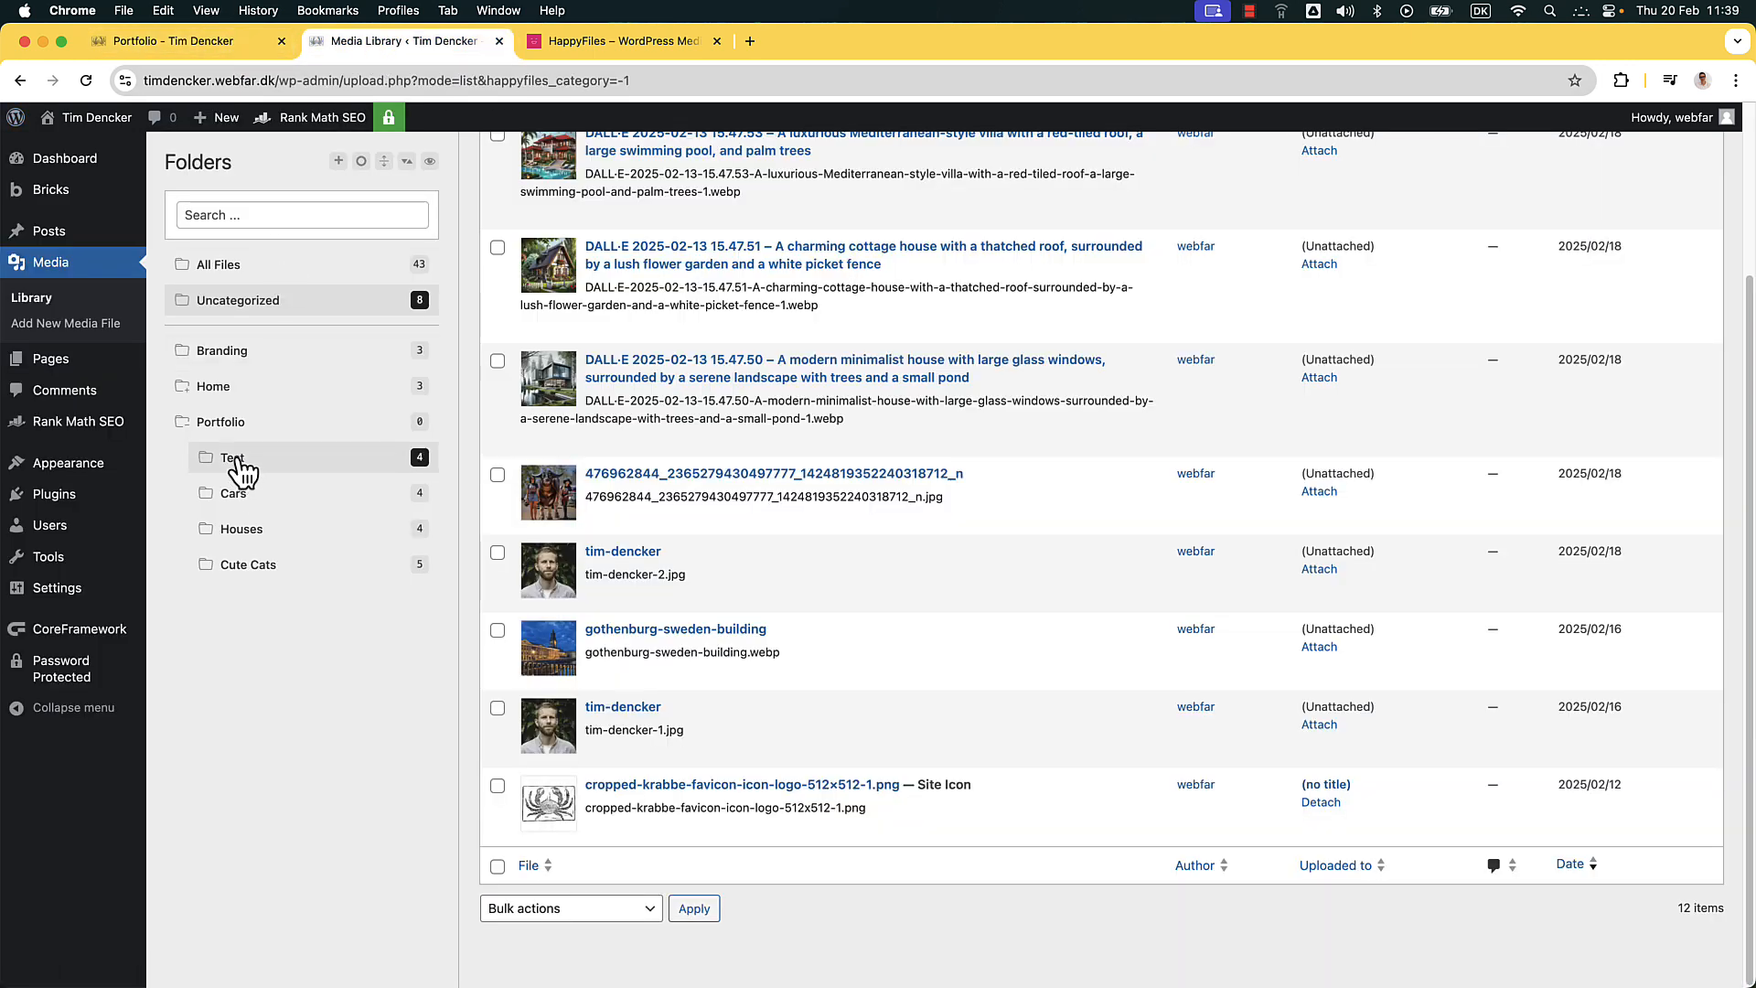
pyautogui.moveTo(243, 473); pyautogui.dragTo(250, 600)
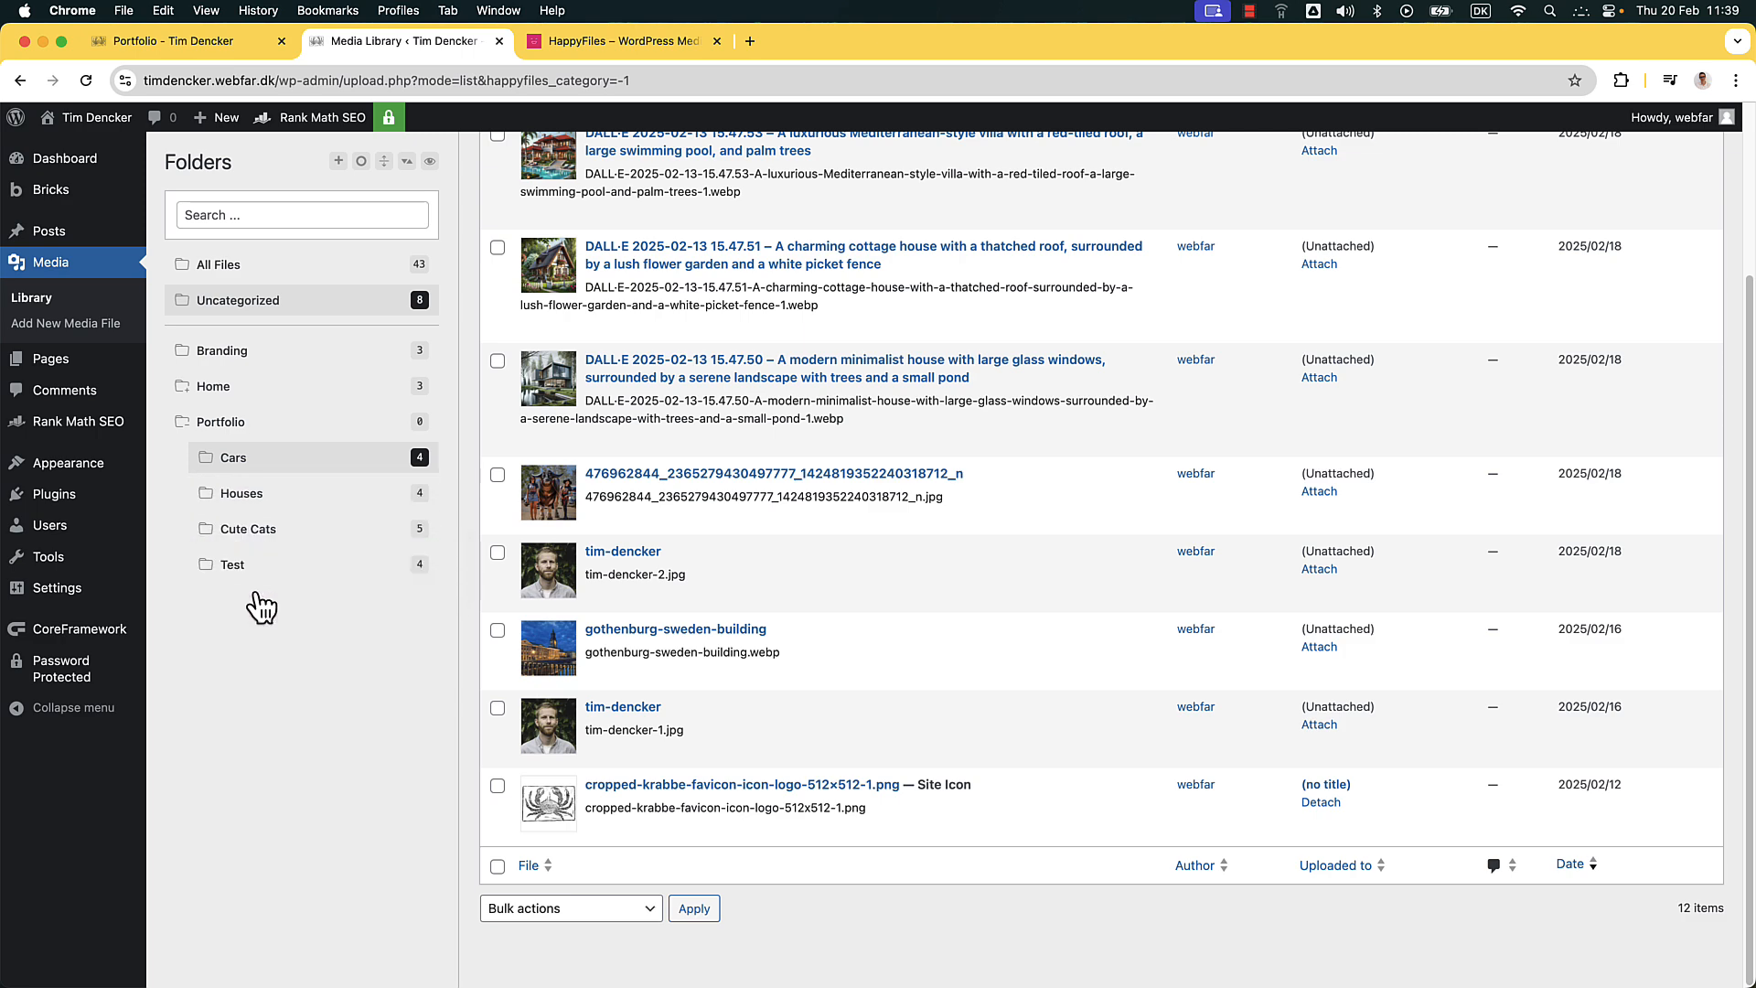
# Reload the portfolio page to check its filter order against the rearranged media folders
pyautogui.click(249, 48)
pyautogui.click(87, 82)
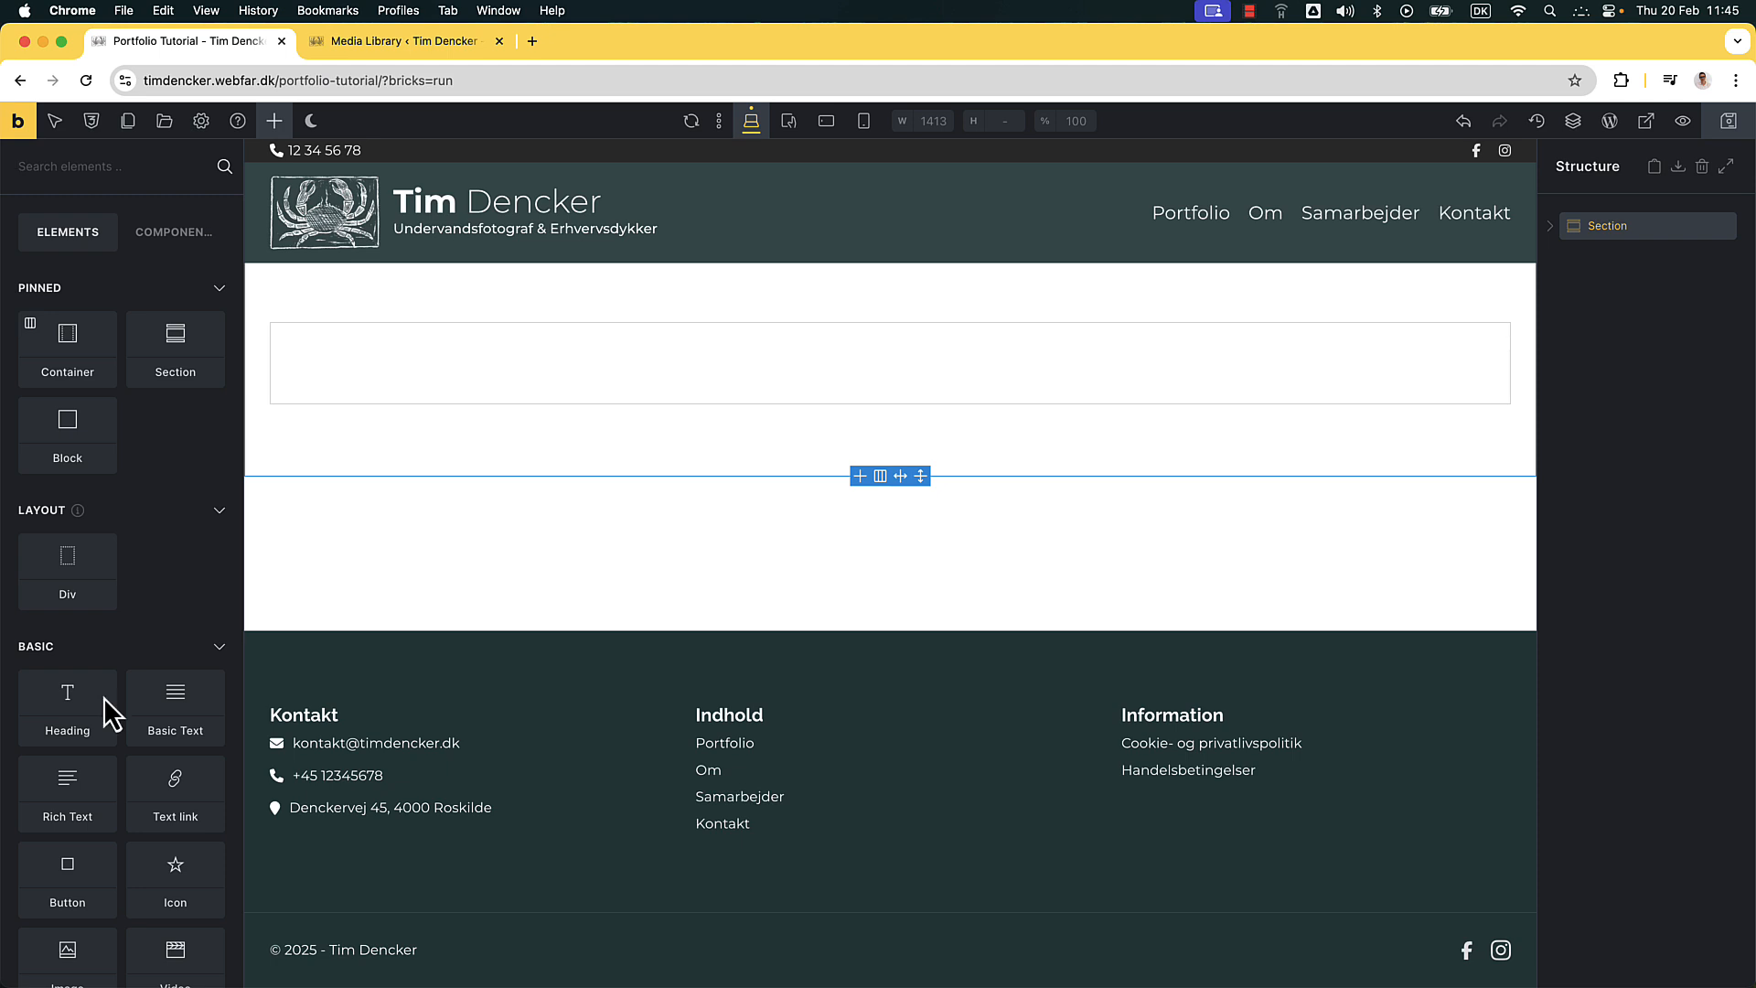
# Find the nestable elements by searching for "nestab" and add Tabs (Nestable) to the page section
pyautogui.scroll(-5, 165, 776)
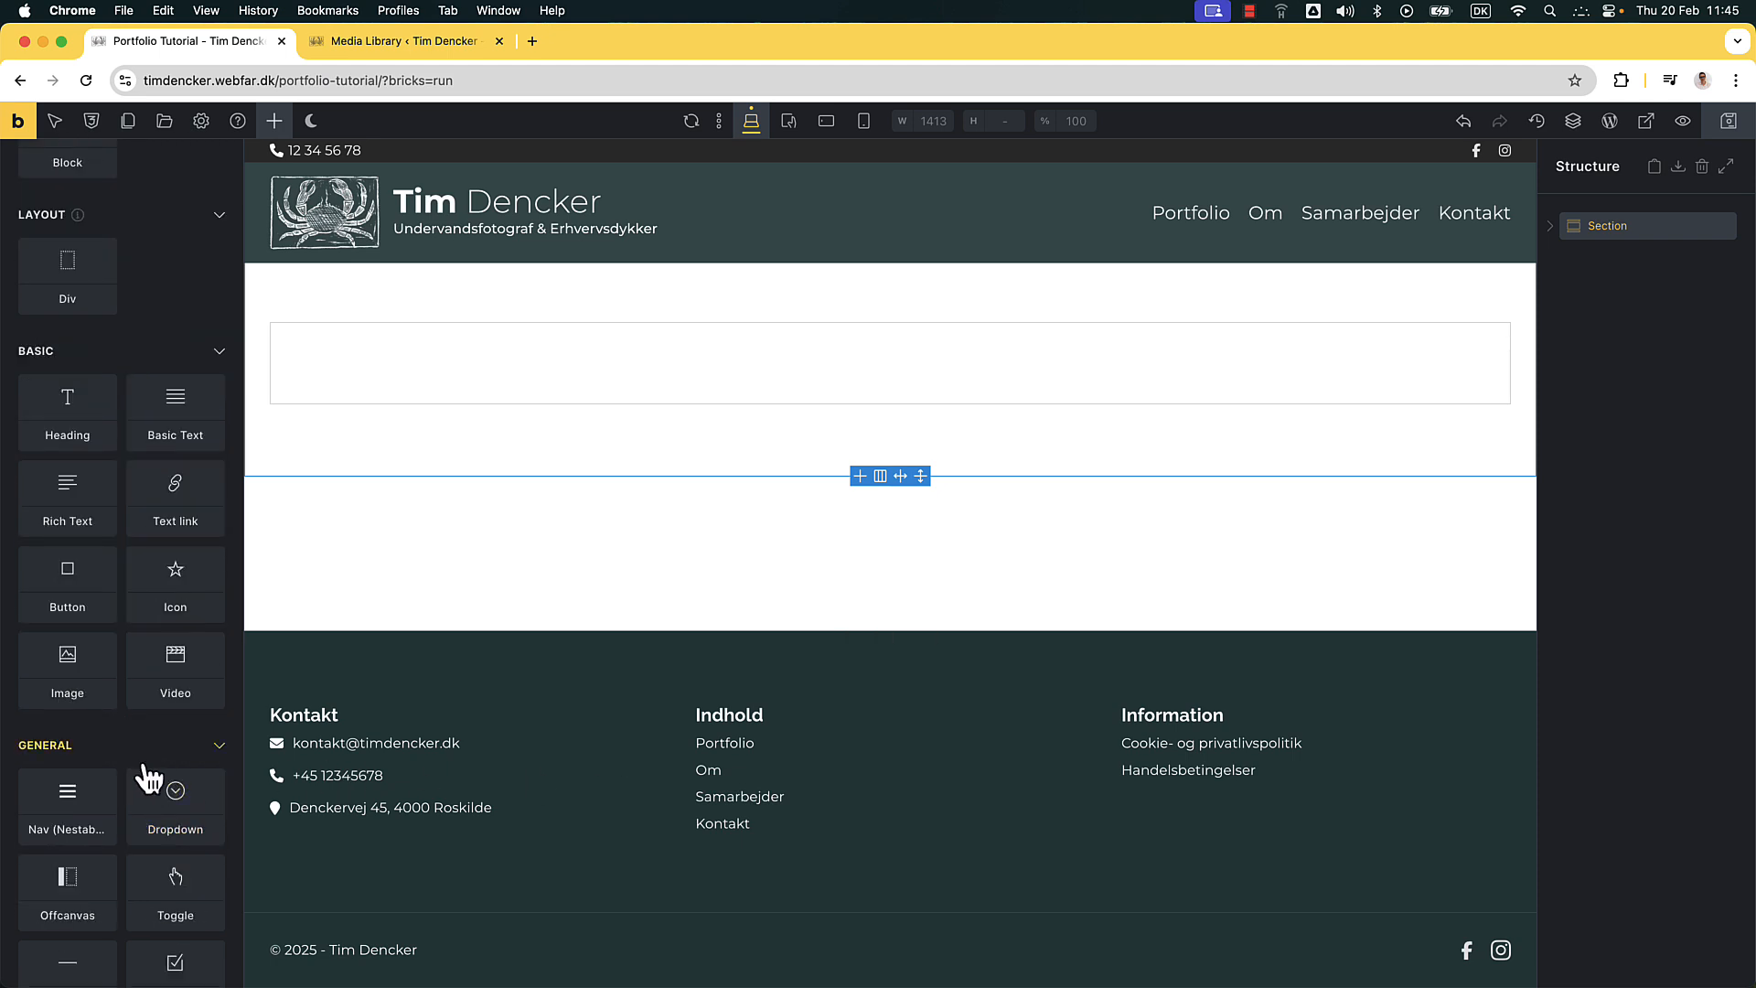
pyautogui.scroll(5, 146, 778)
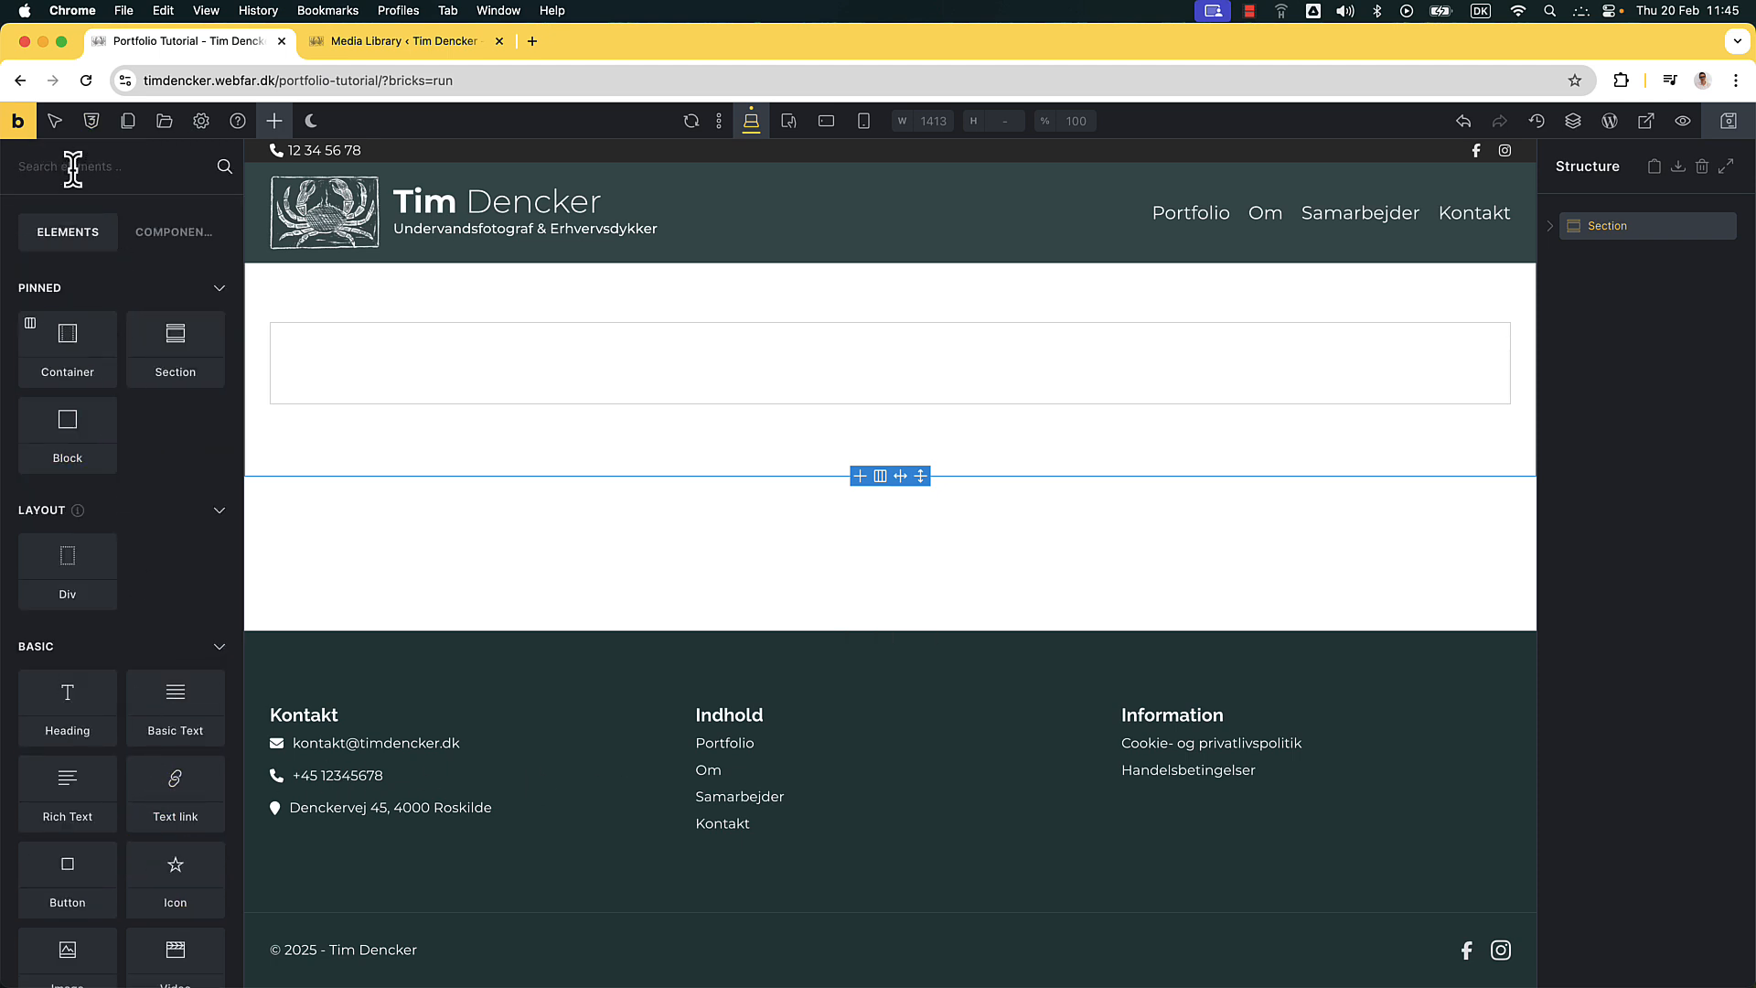
pyautogui.write('nestab')
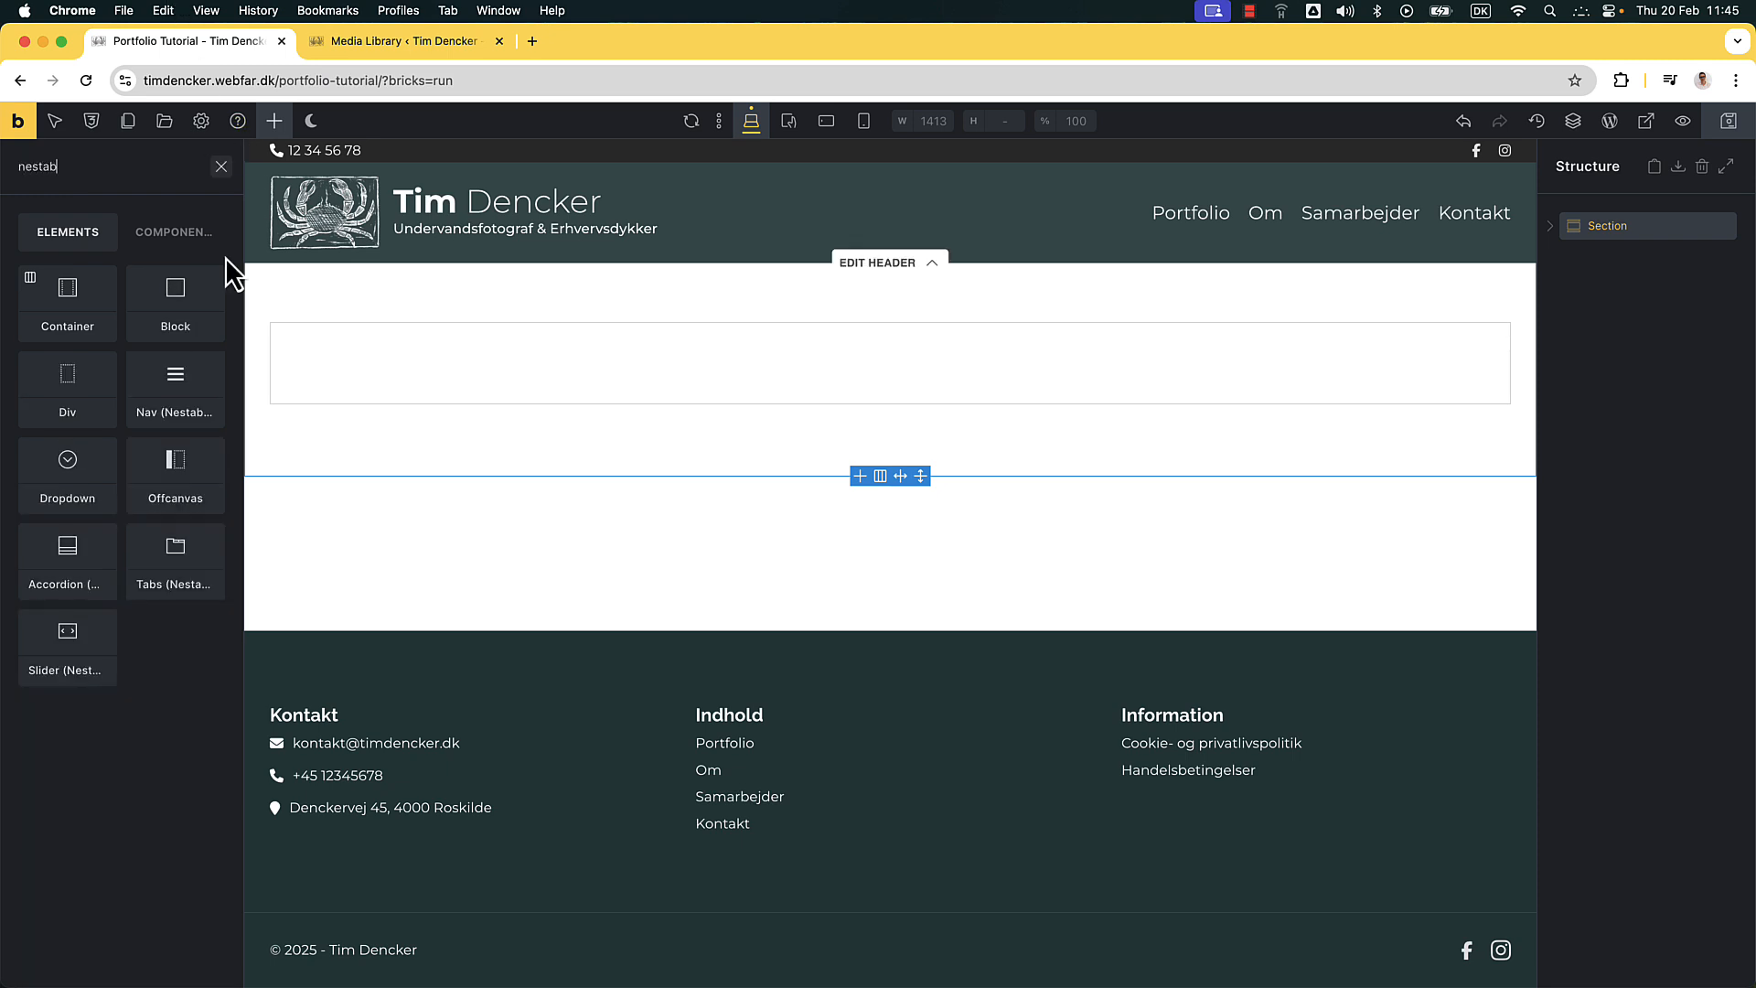
pyautogui.click(195, 574)
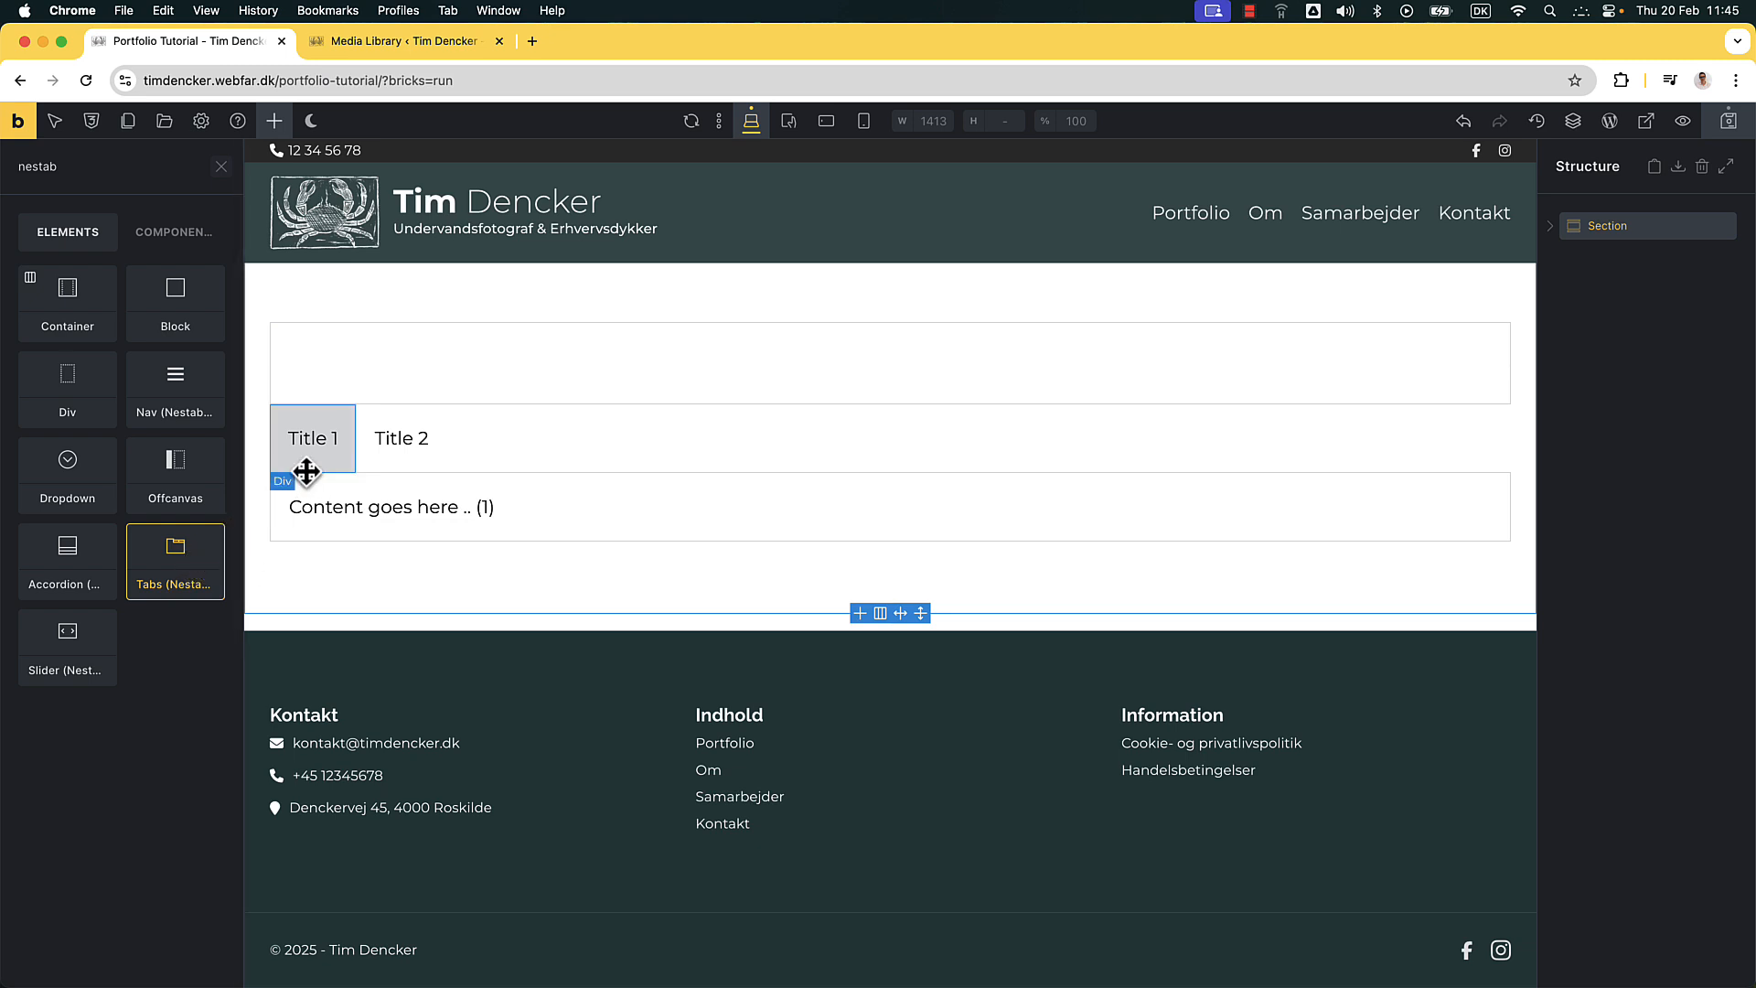
# Expand the section's structure tree down to the Tabs element and widen the structure area
pyautogui.click(1549, 227)
pyautogui.moveTo(1538, 239); pyautogui.dragTo(1381, 258)
pyautogui.click(1341, 290)
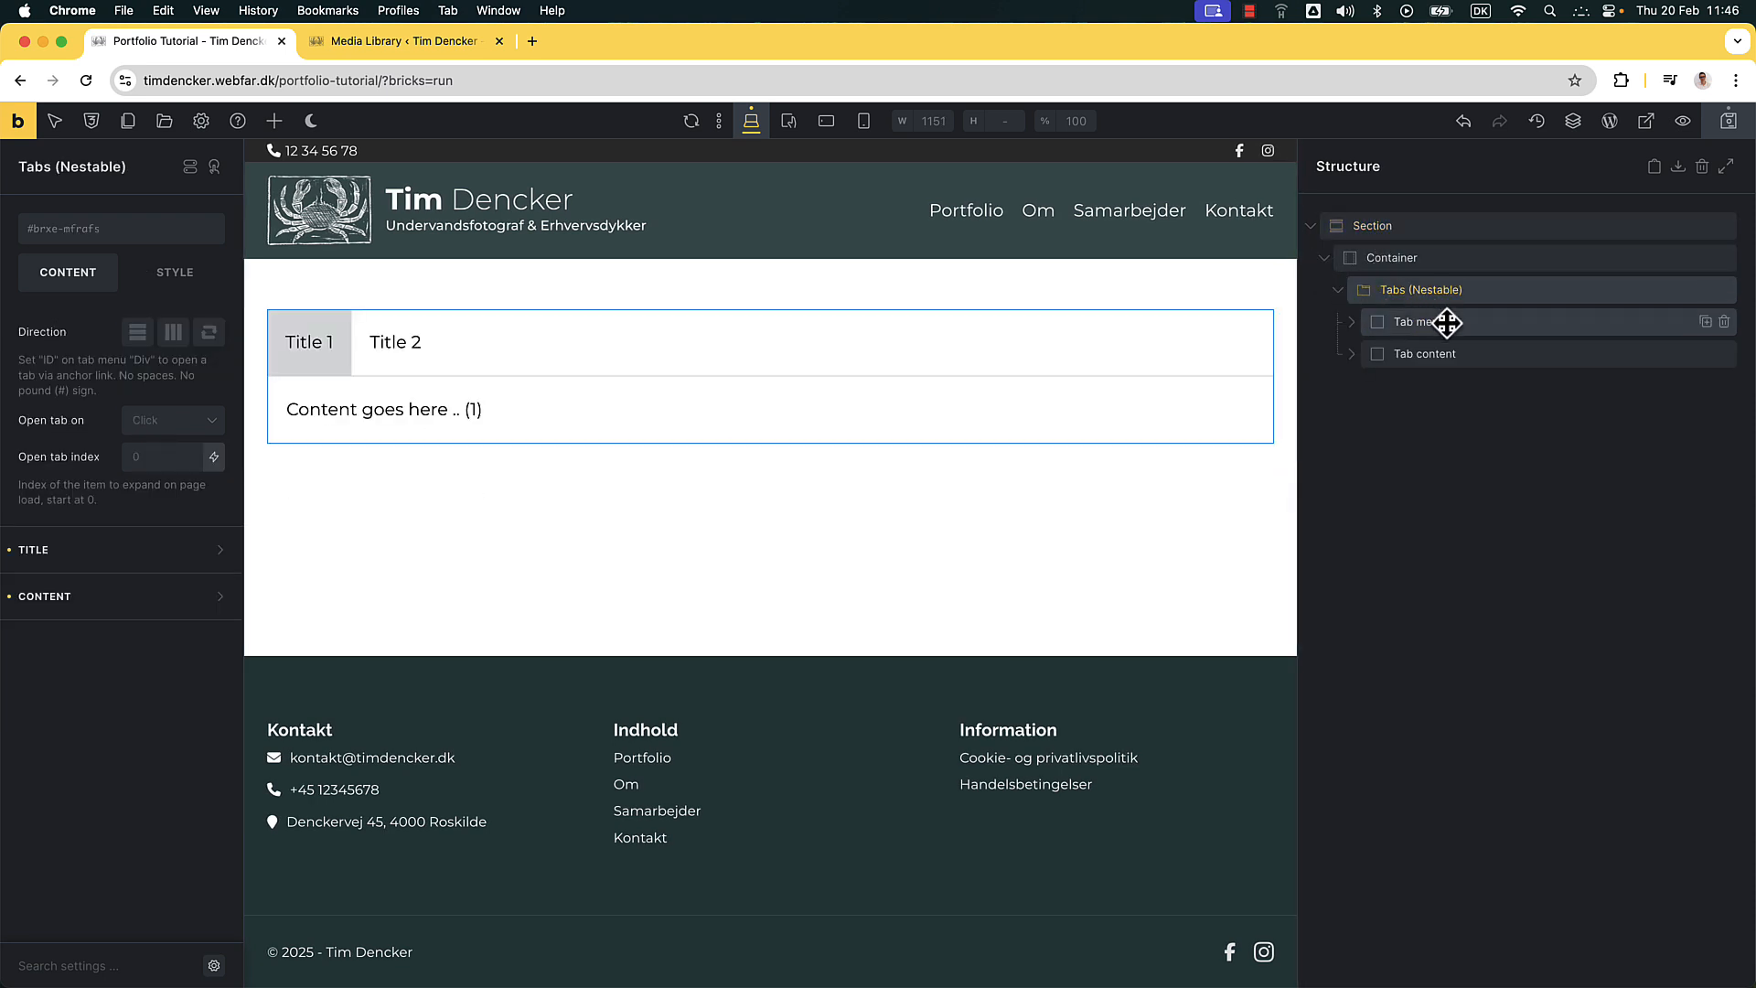
# Examine how the Tabs element is built: the titles and Basic Text in Tab menu, and the panes in Tab content
pyautogui.click(1352, 322)
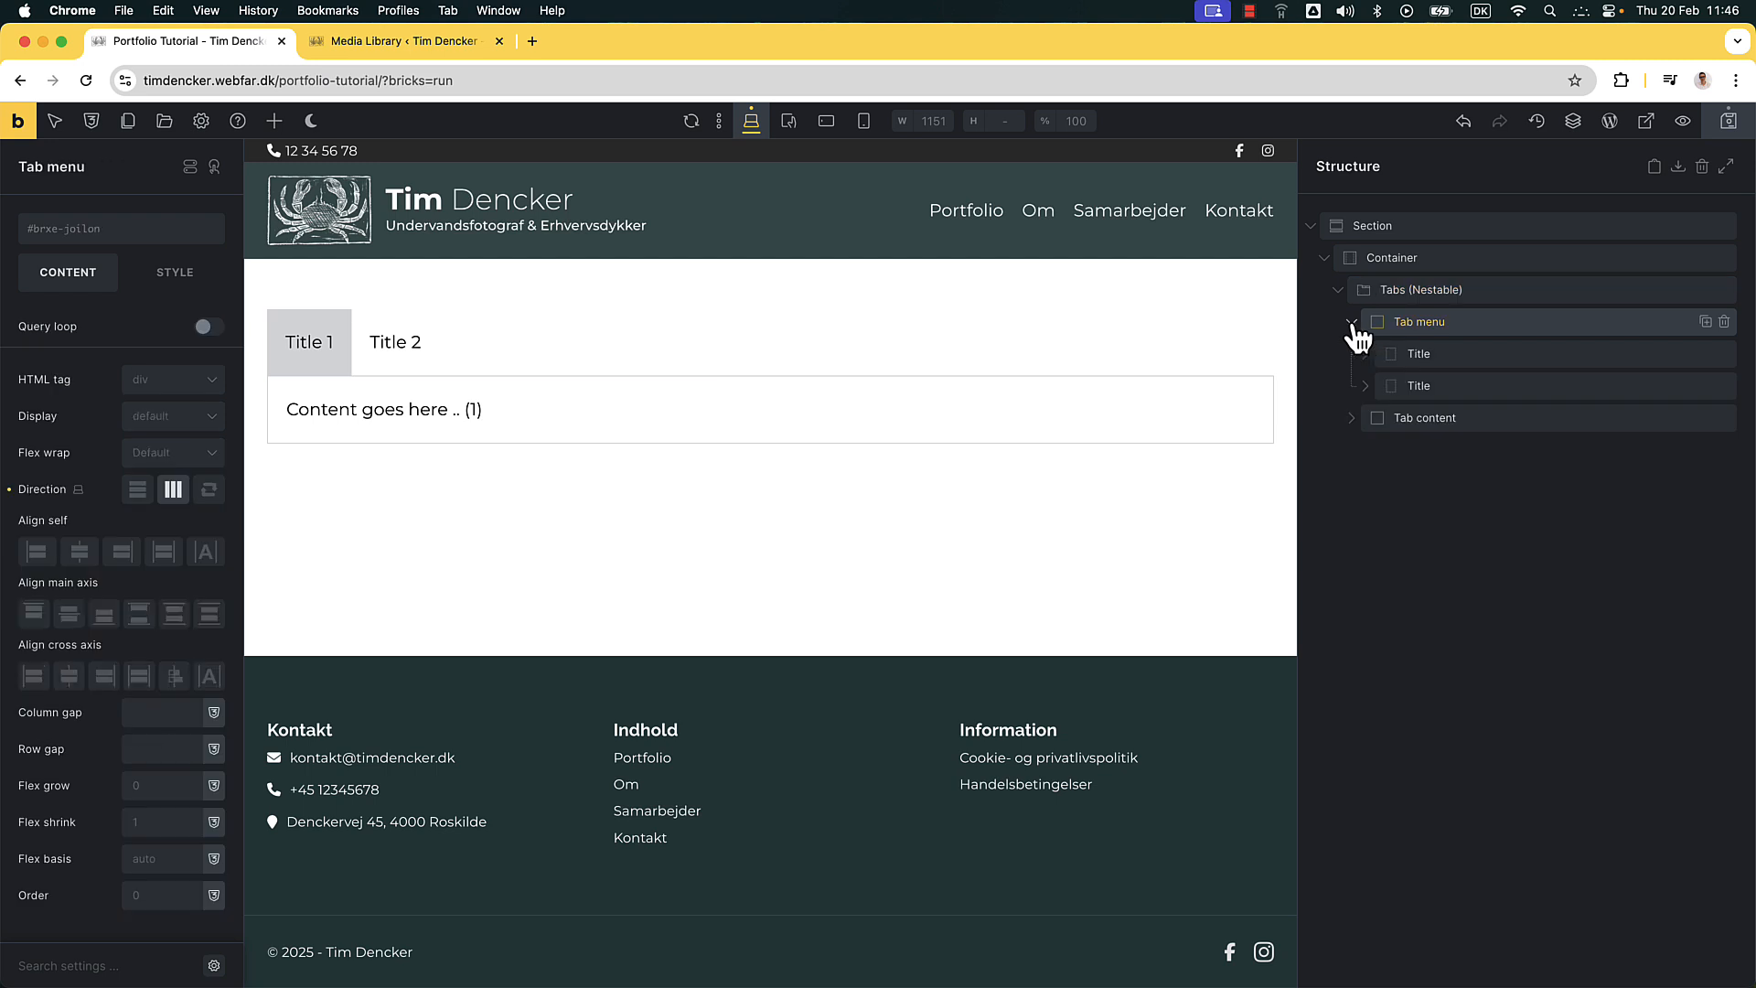
pyautogui.click(1416, 353)
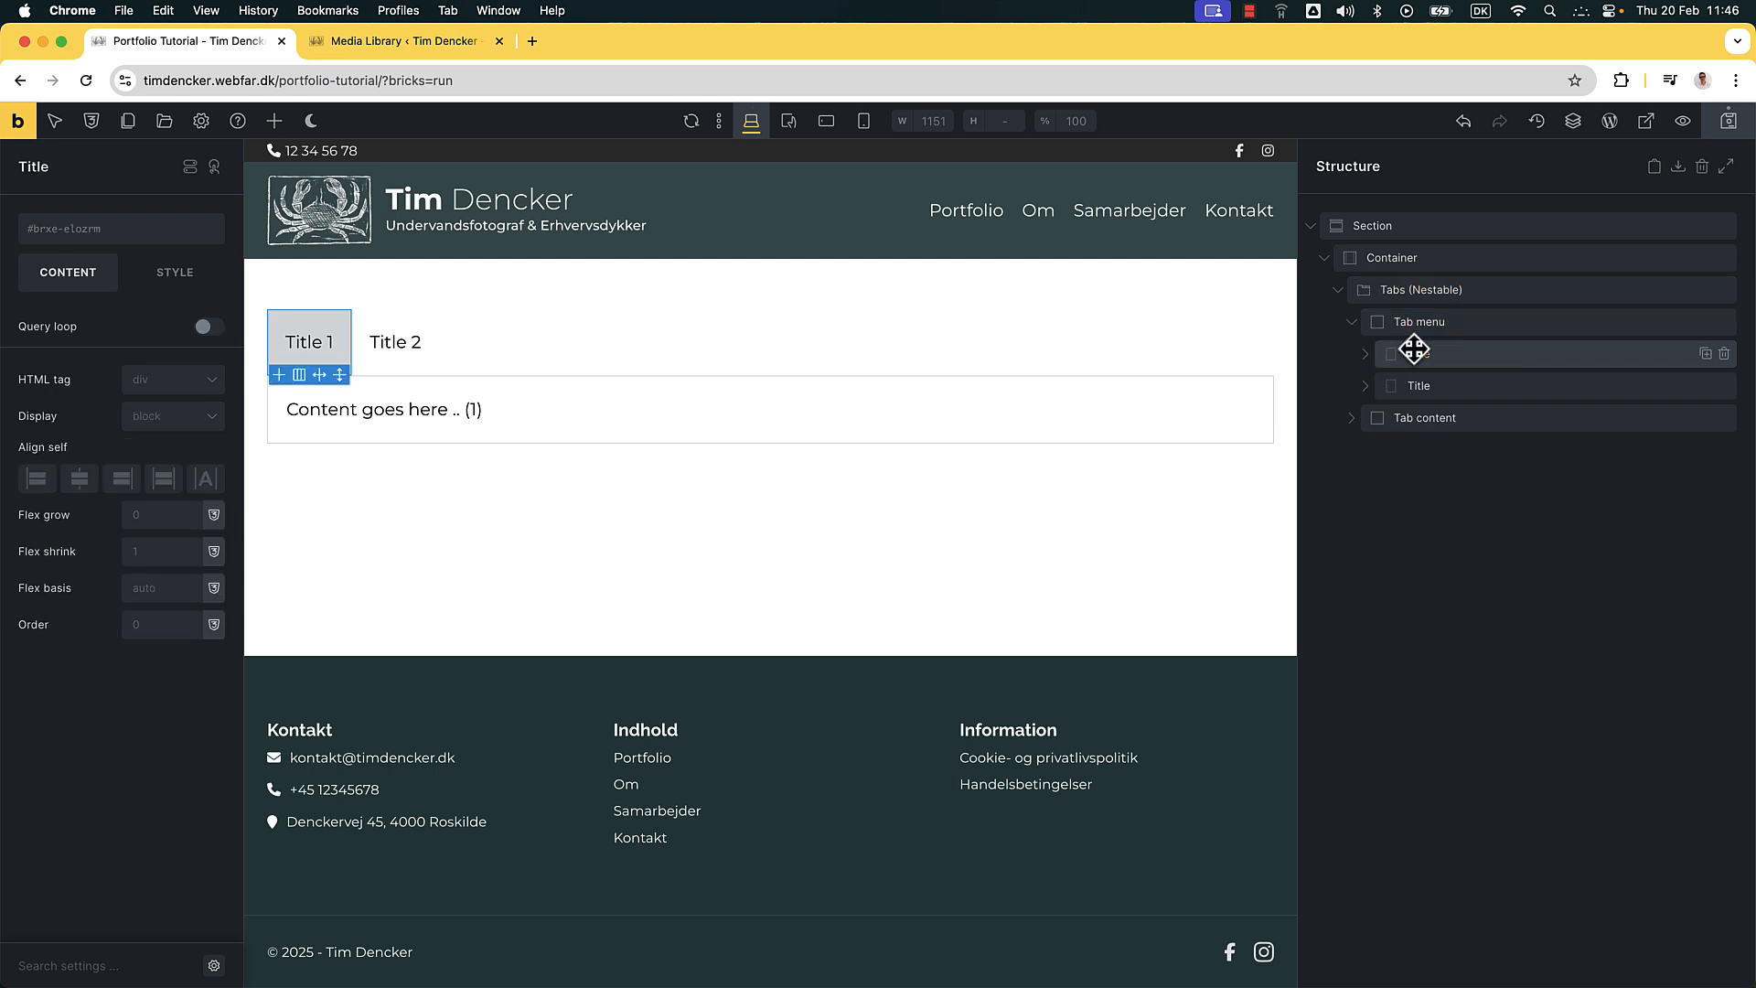
pyautogui.click(1367, 354)
pyautogui.click(1423, 385)
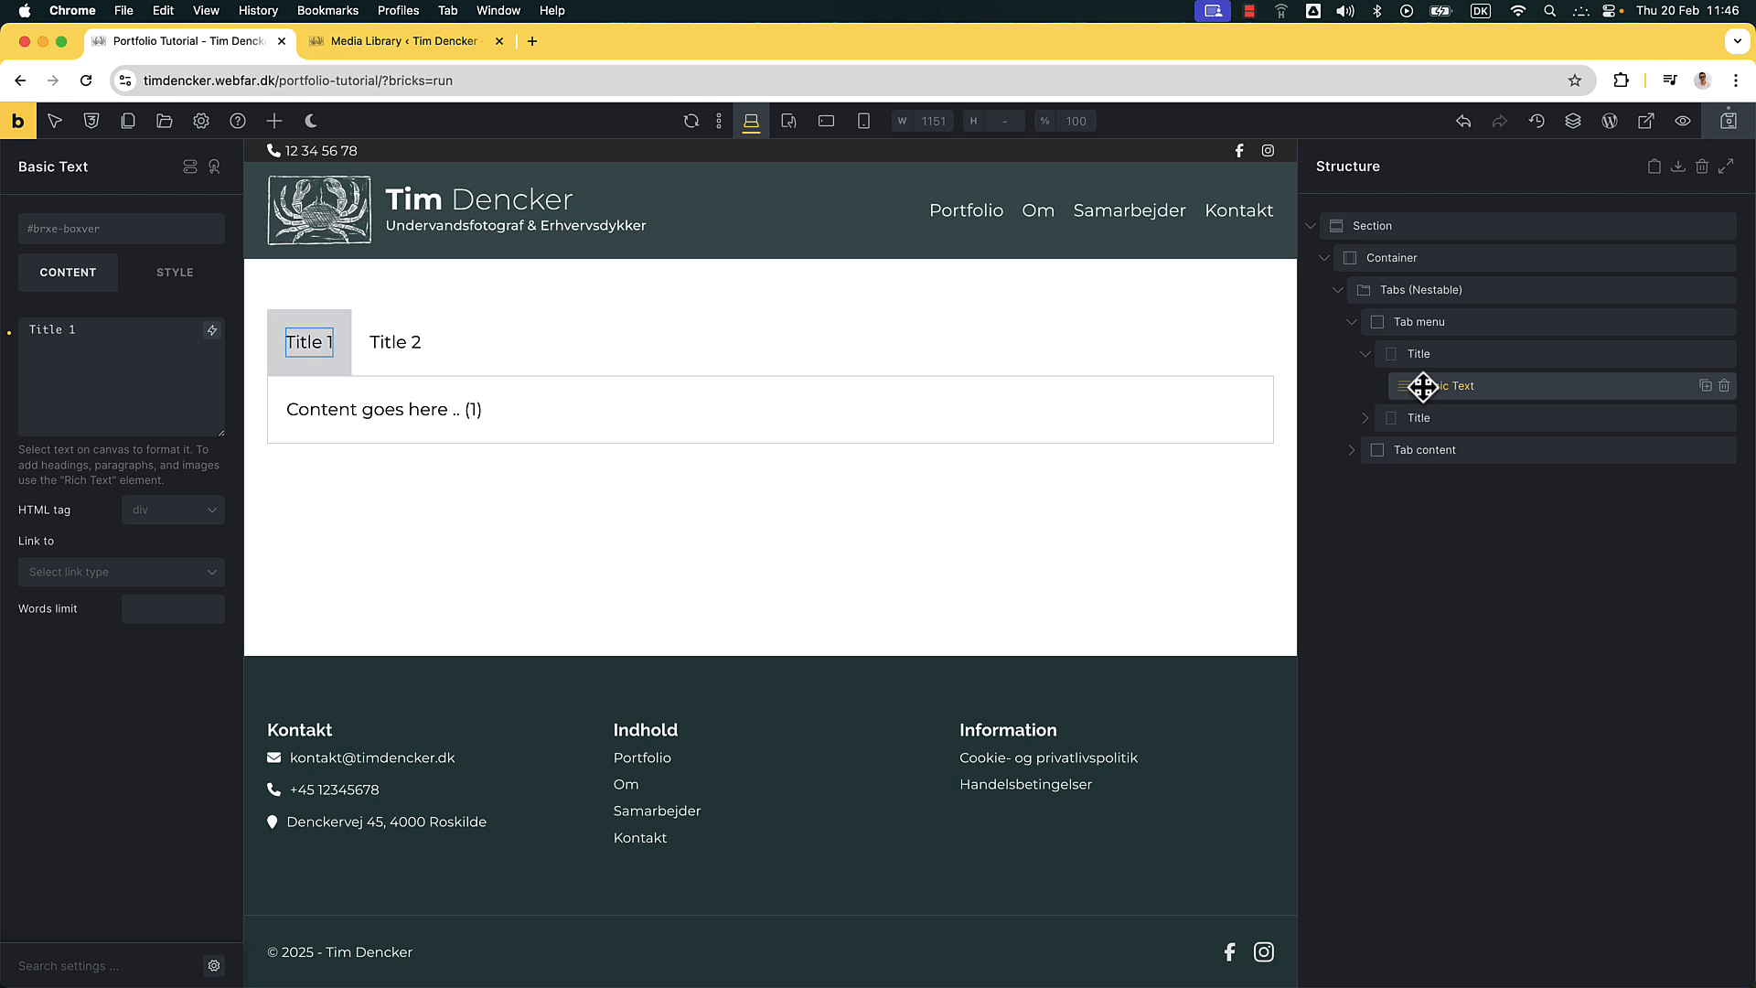
pyautogui.click(1382, 354)
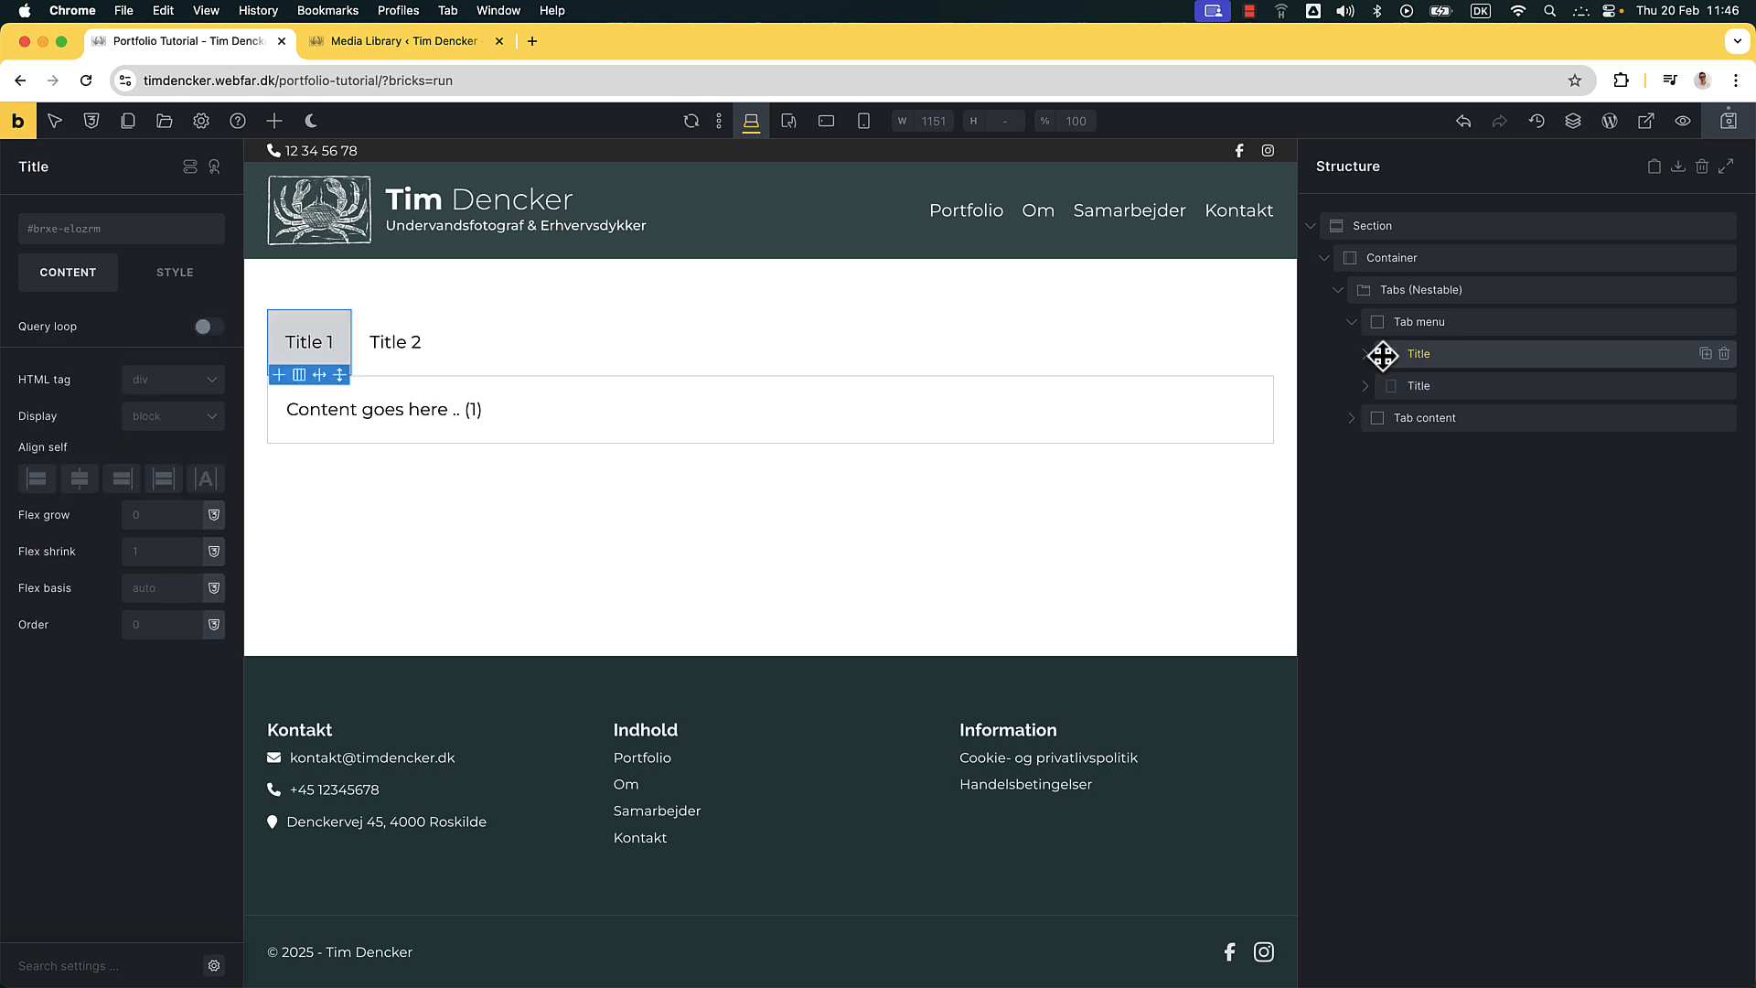
pyautogui.click(1353, 418)
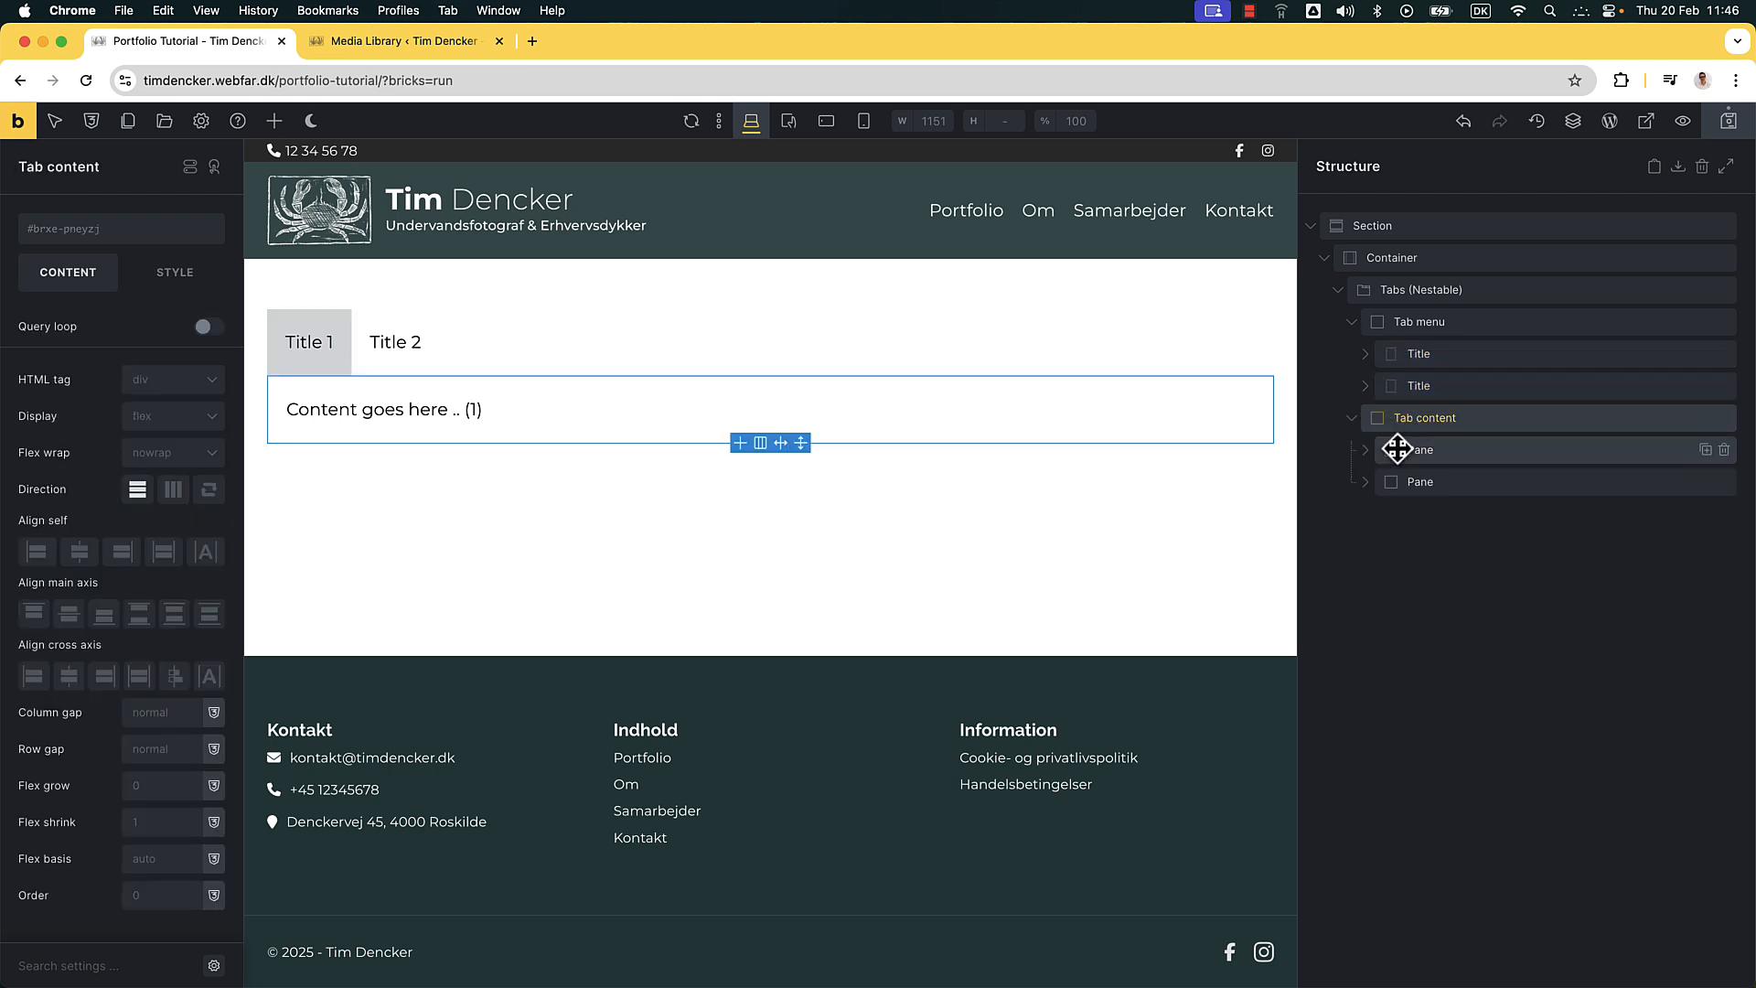
pyautogui.click(1400, 450)
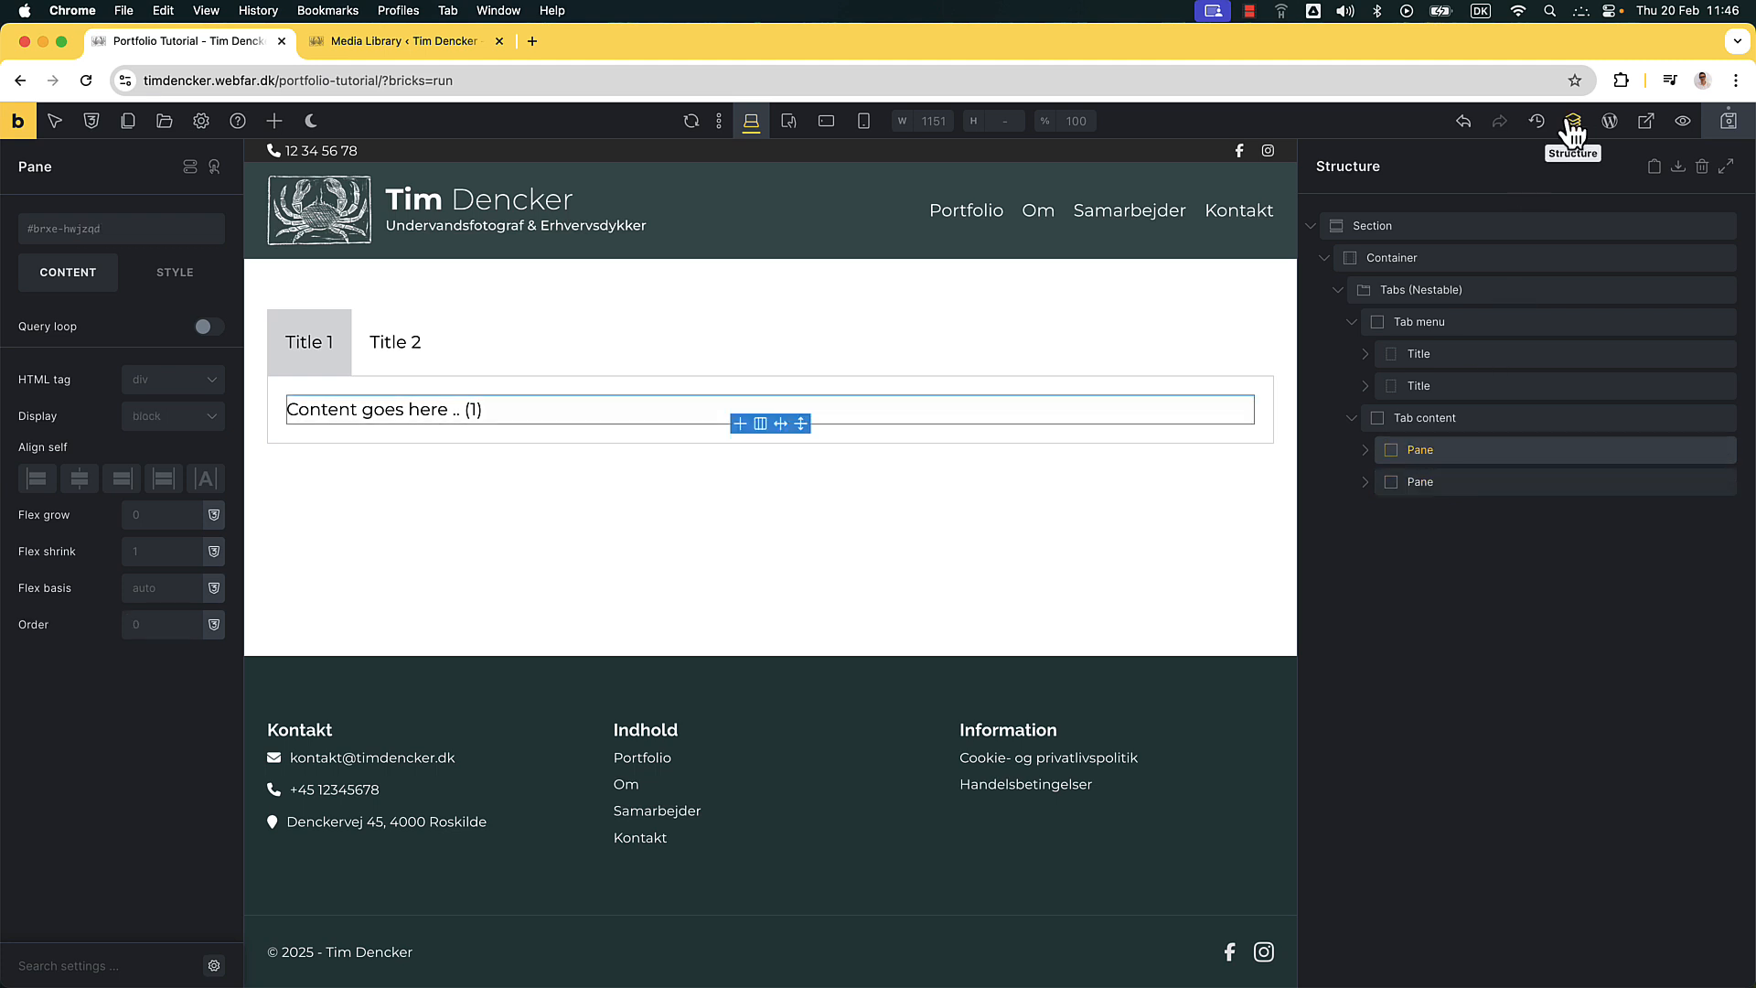
# Save the page, open its front end and test switching between the Title 1 and Title 2 tabs
pyautogui.press('super+s')
pyautogui.click(1647, 126)
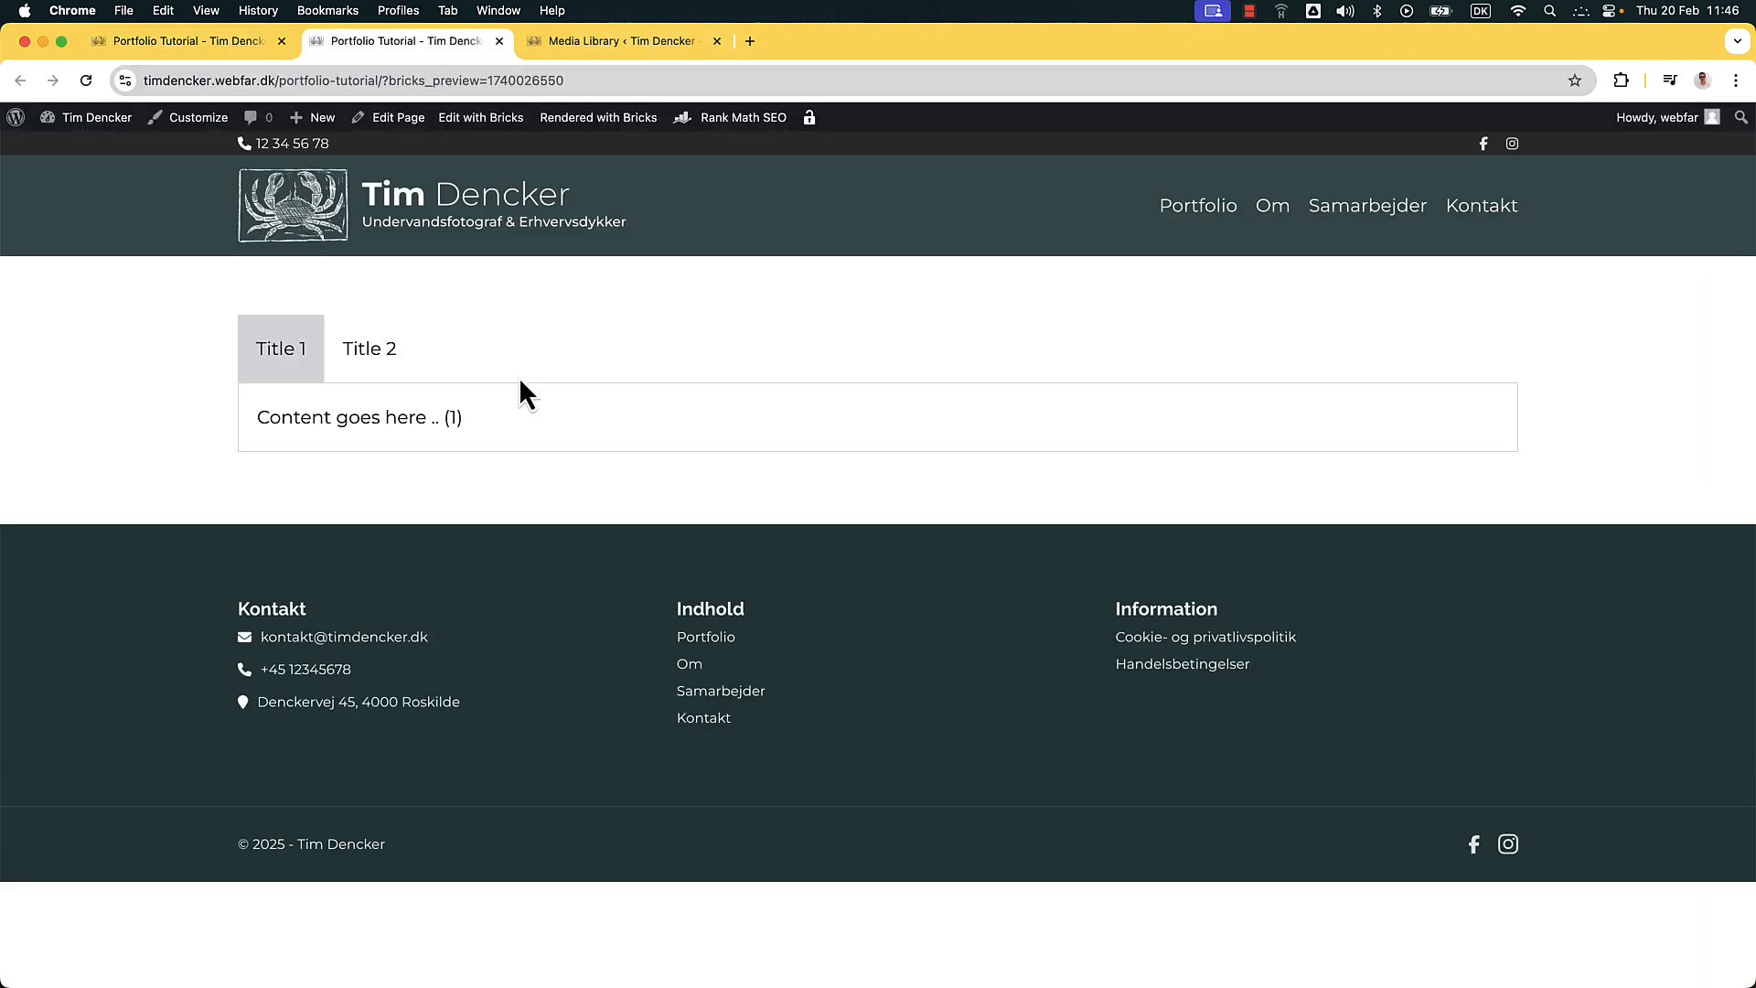
pyautogui.click(389, 362)
pyautogui.click(274, 373)
pyautogui.click(353, 371)
pyautogui.click(265, 365)
pyautogui.click(393, 360)
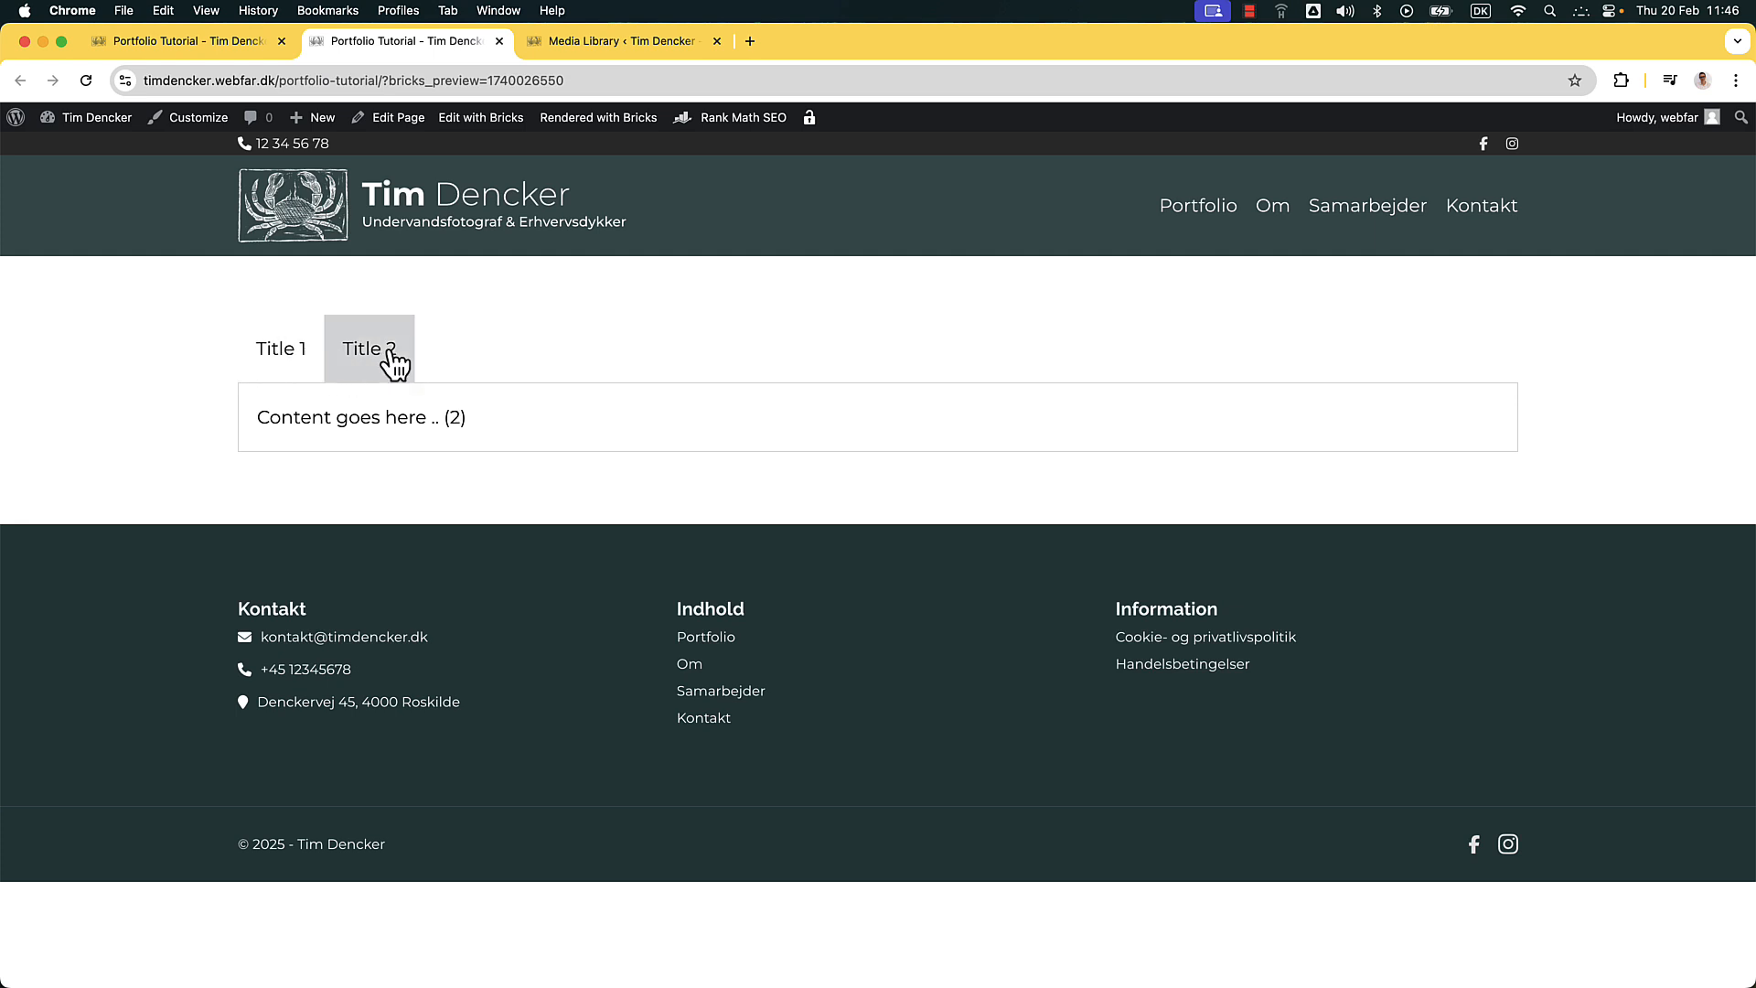
pyautogui.click(294, 371)
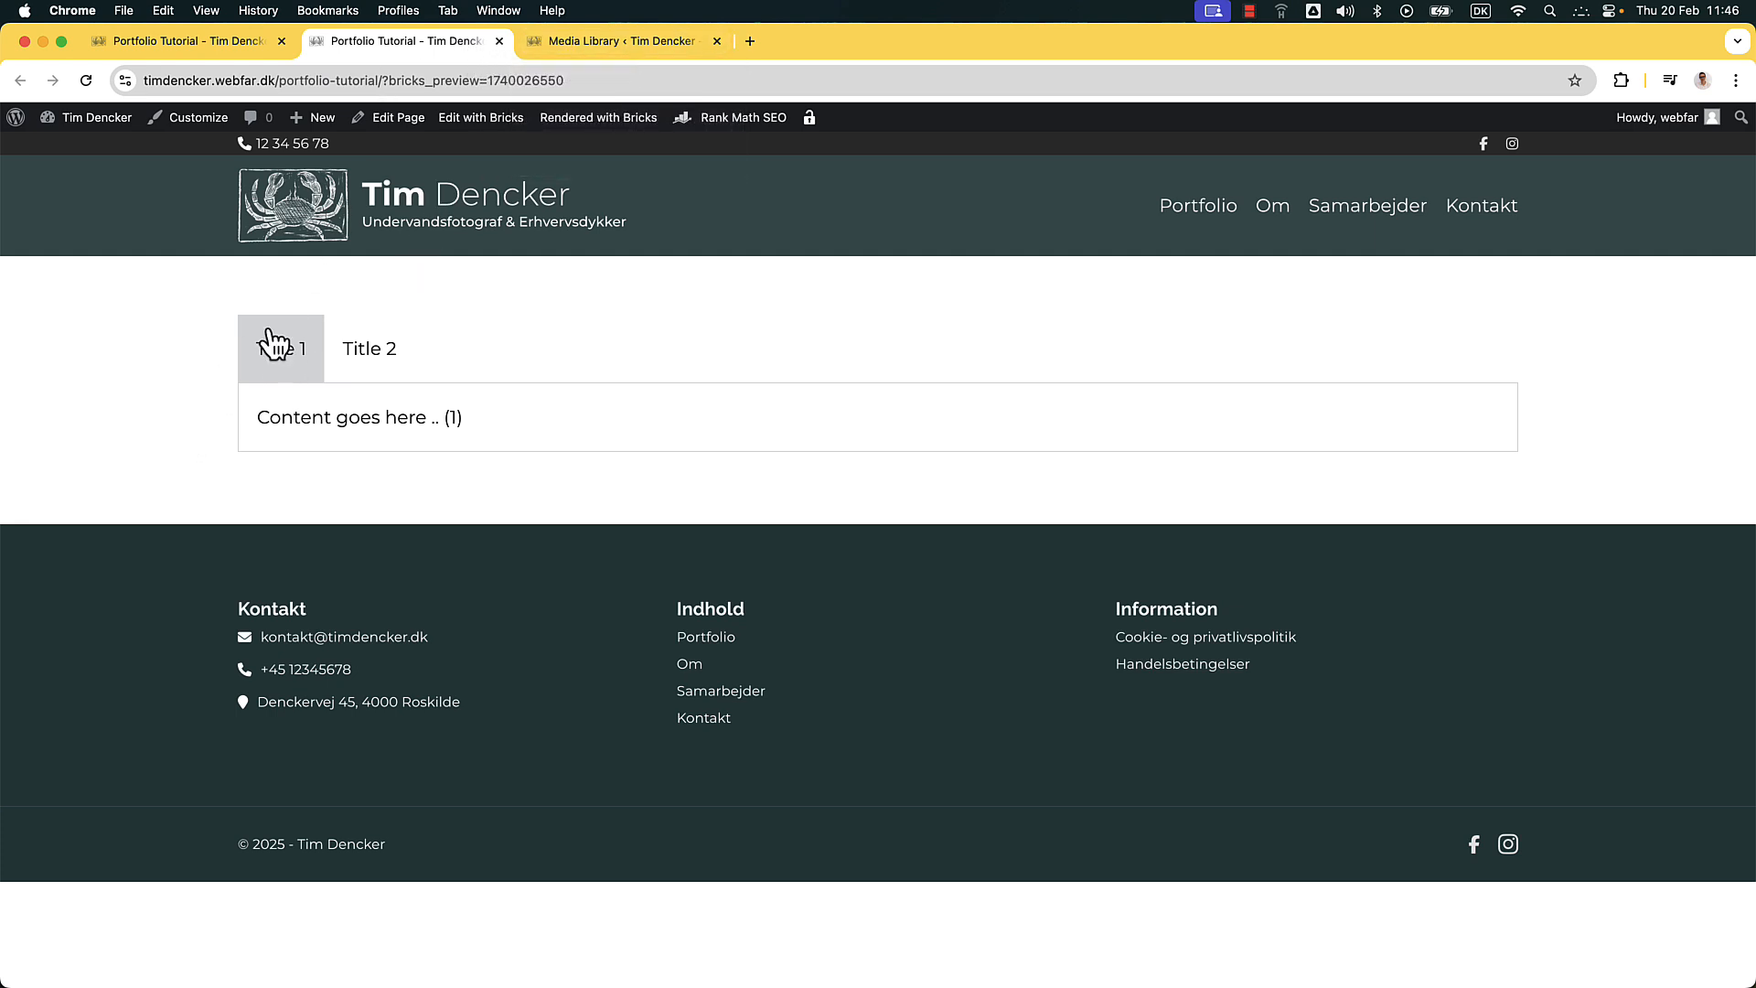
# Review the Portfolio subfolders in the media library and the tabs preview, and return to the Bricks builder
pyautogui.click(579, 53)
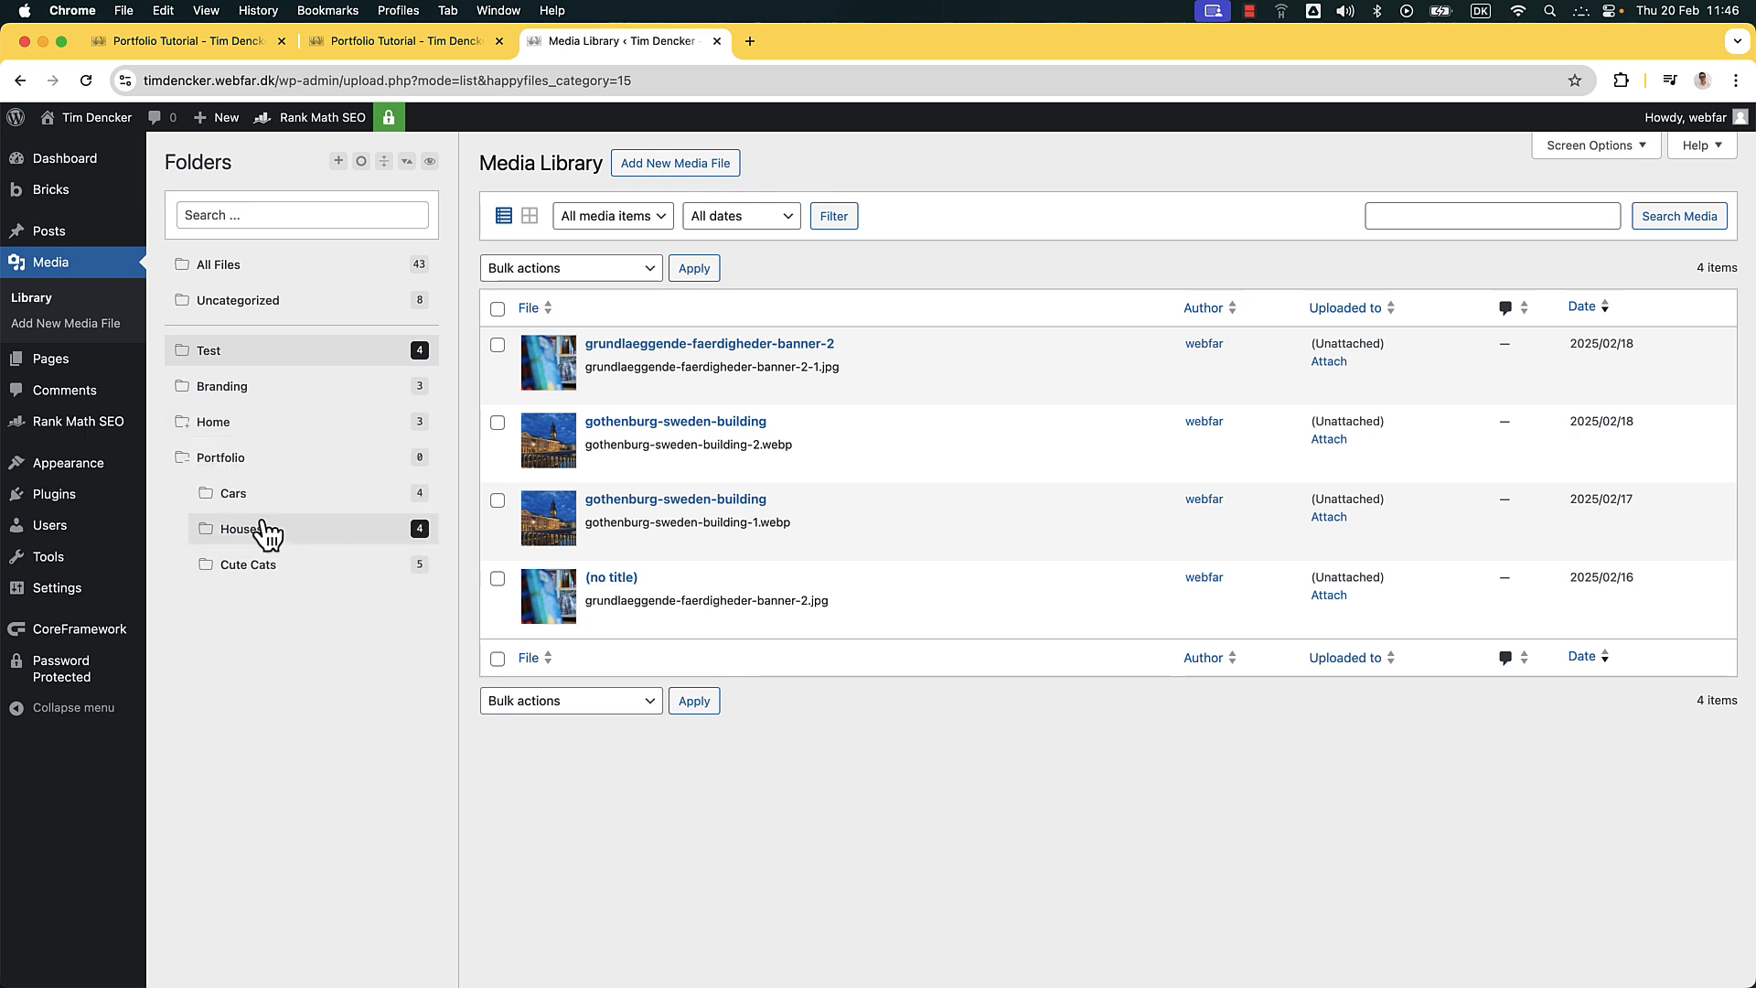
pyautogui.click(329, 46)
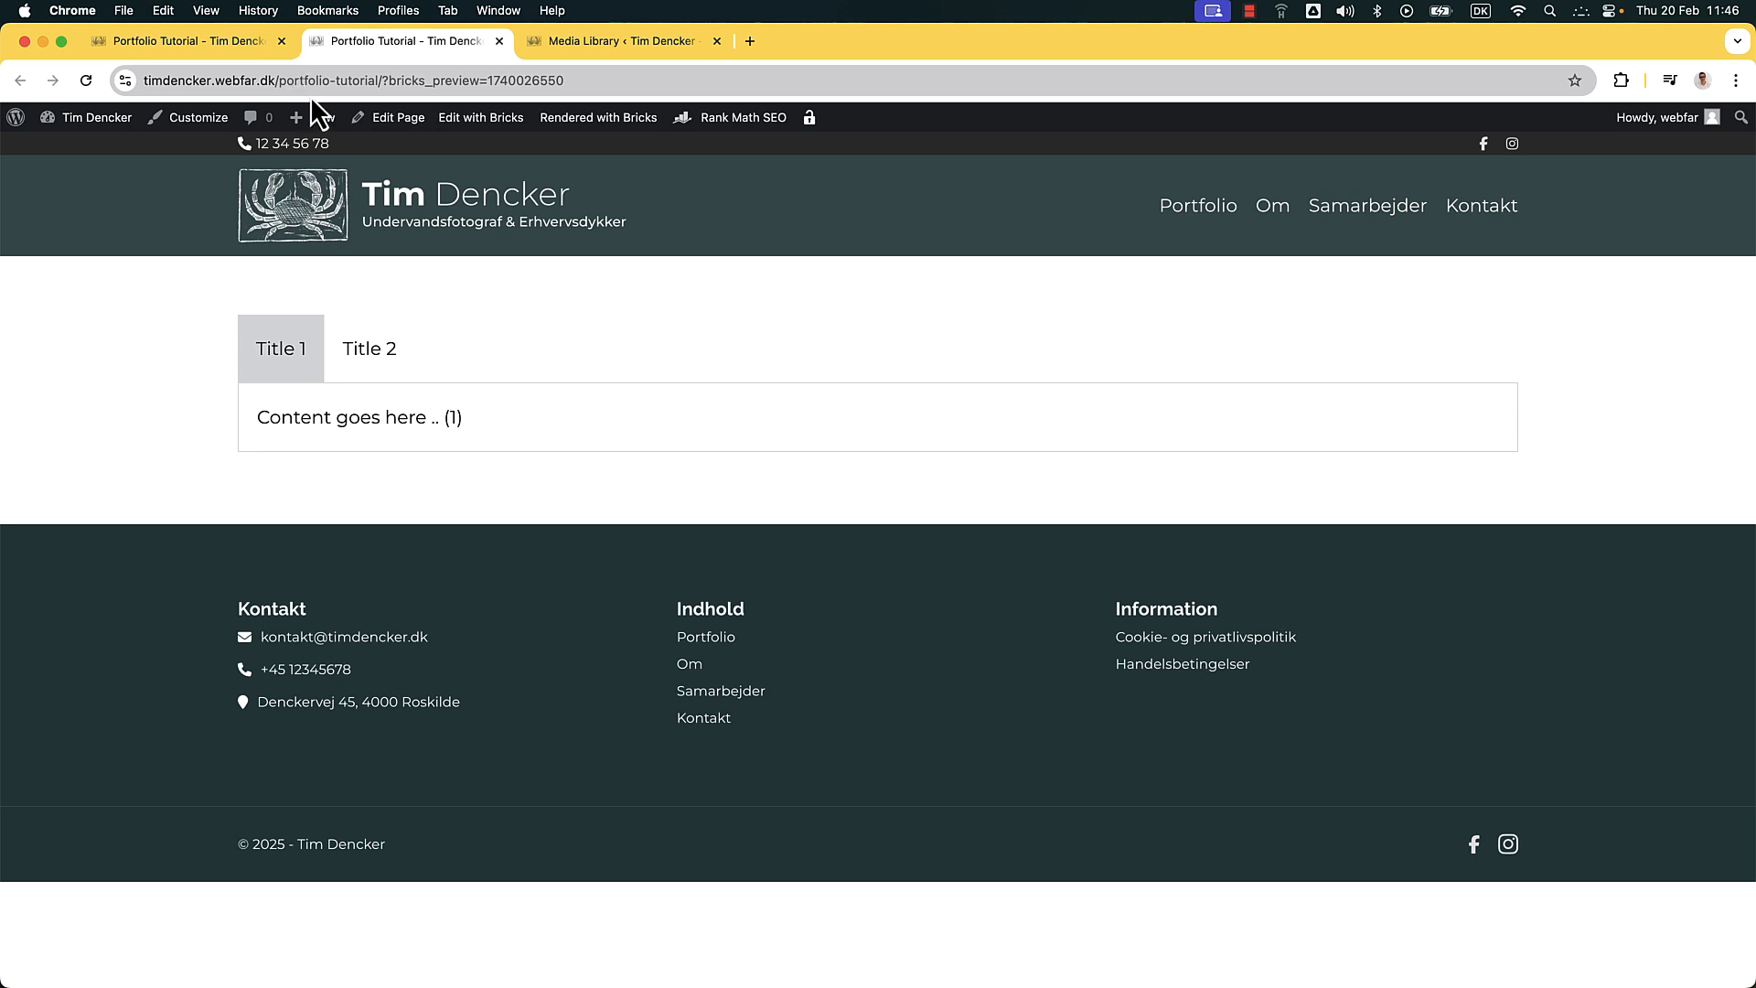
pyautogui.moveTo(320, 123)
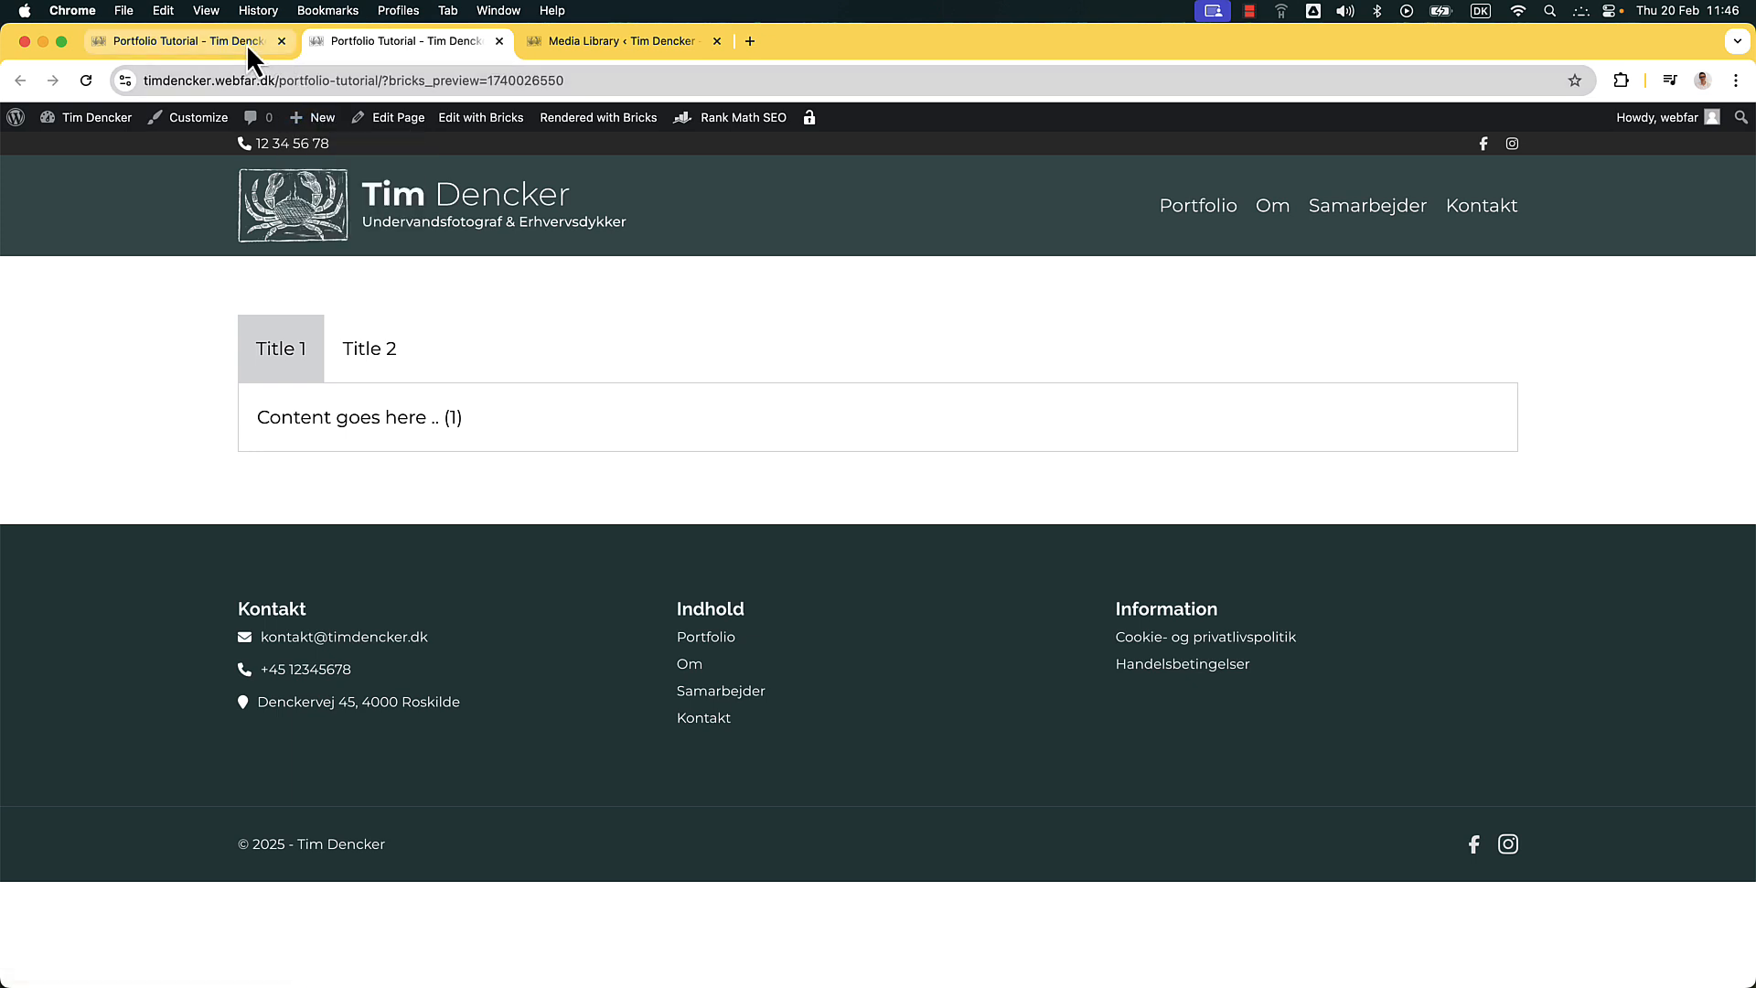
pyautogui.click(244, 42)
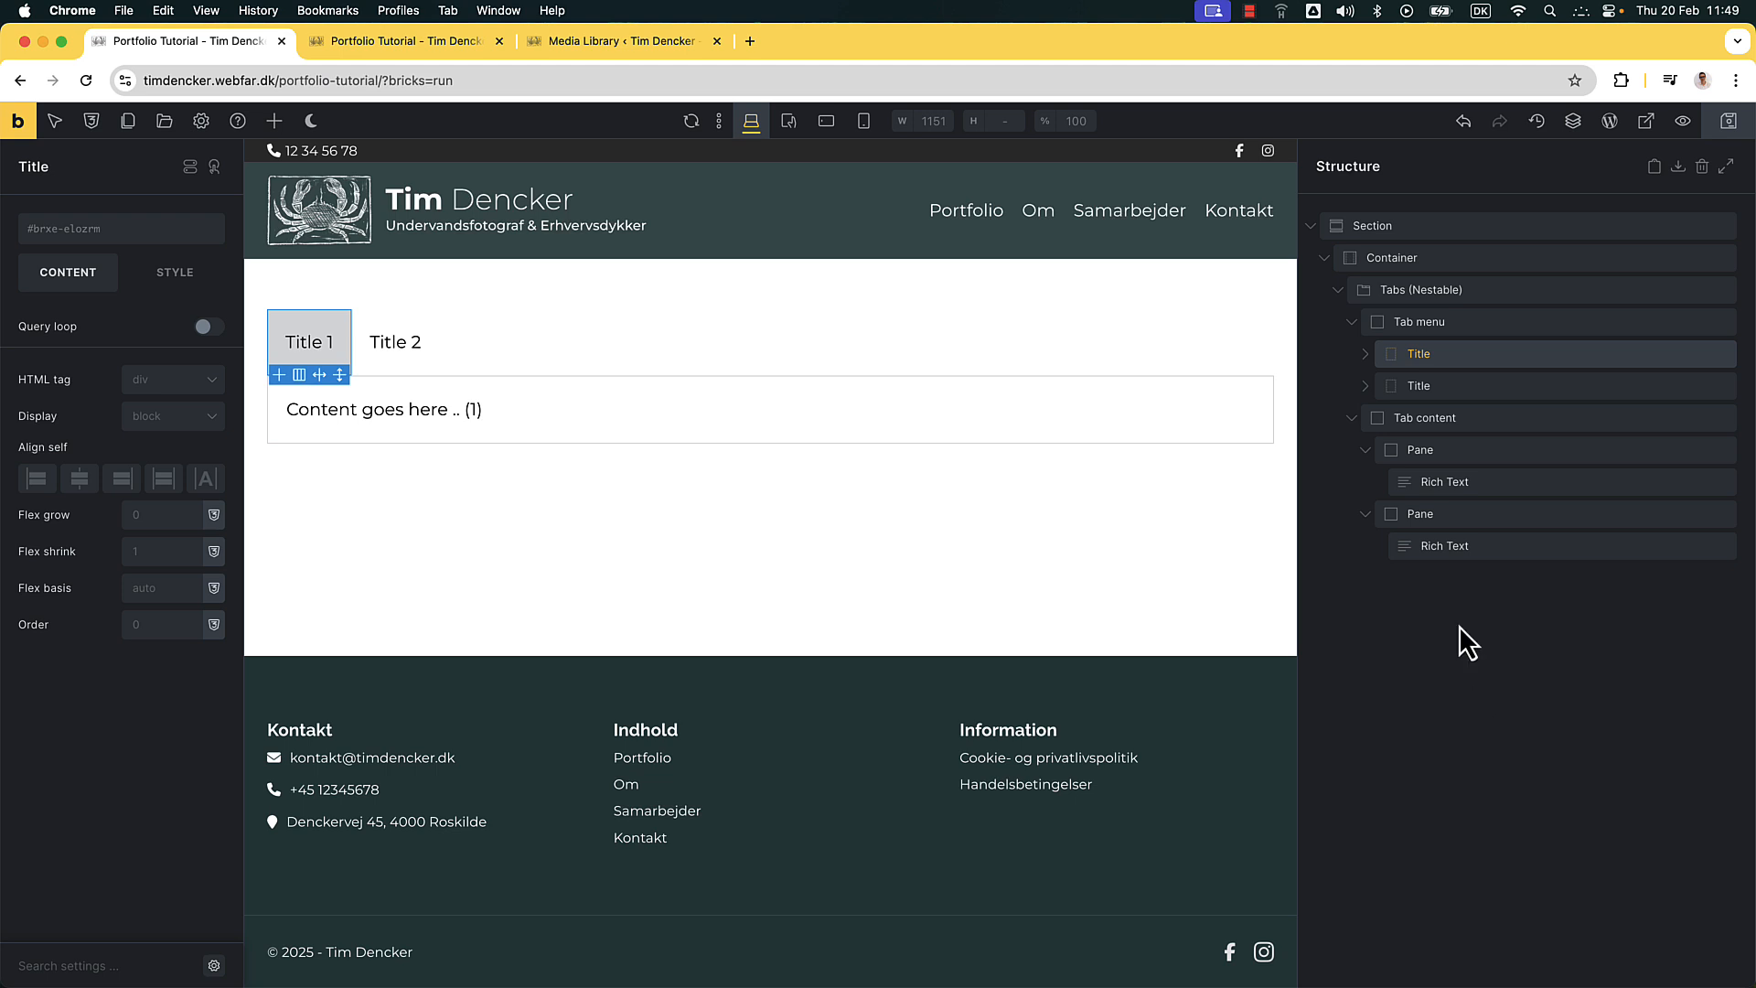
# Delete the second Title from Tab menu and the second Pane from Tab content
pyautogui.click(1439, 385)
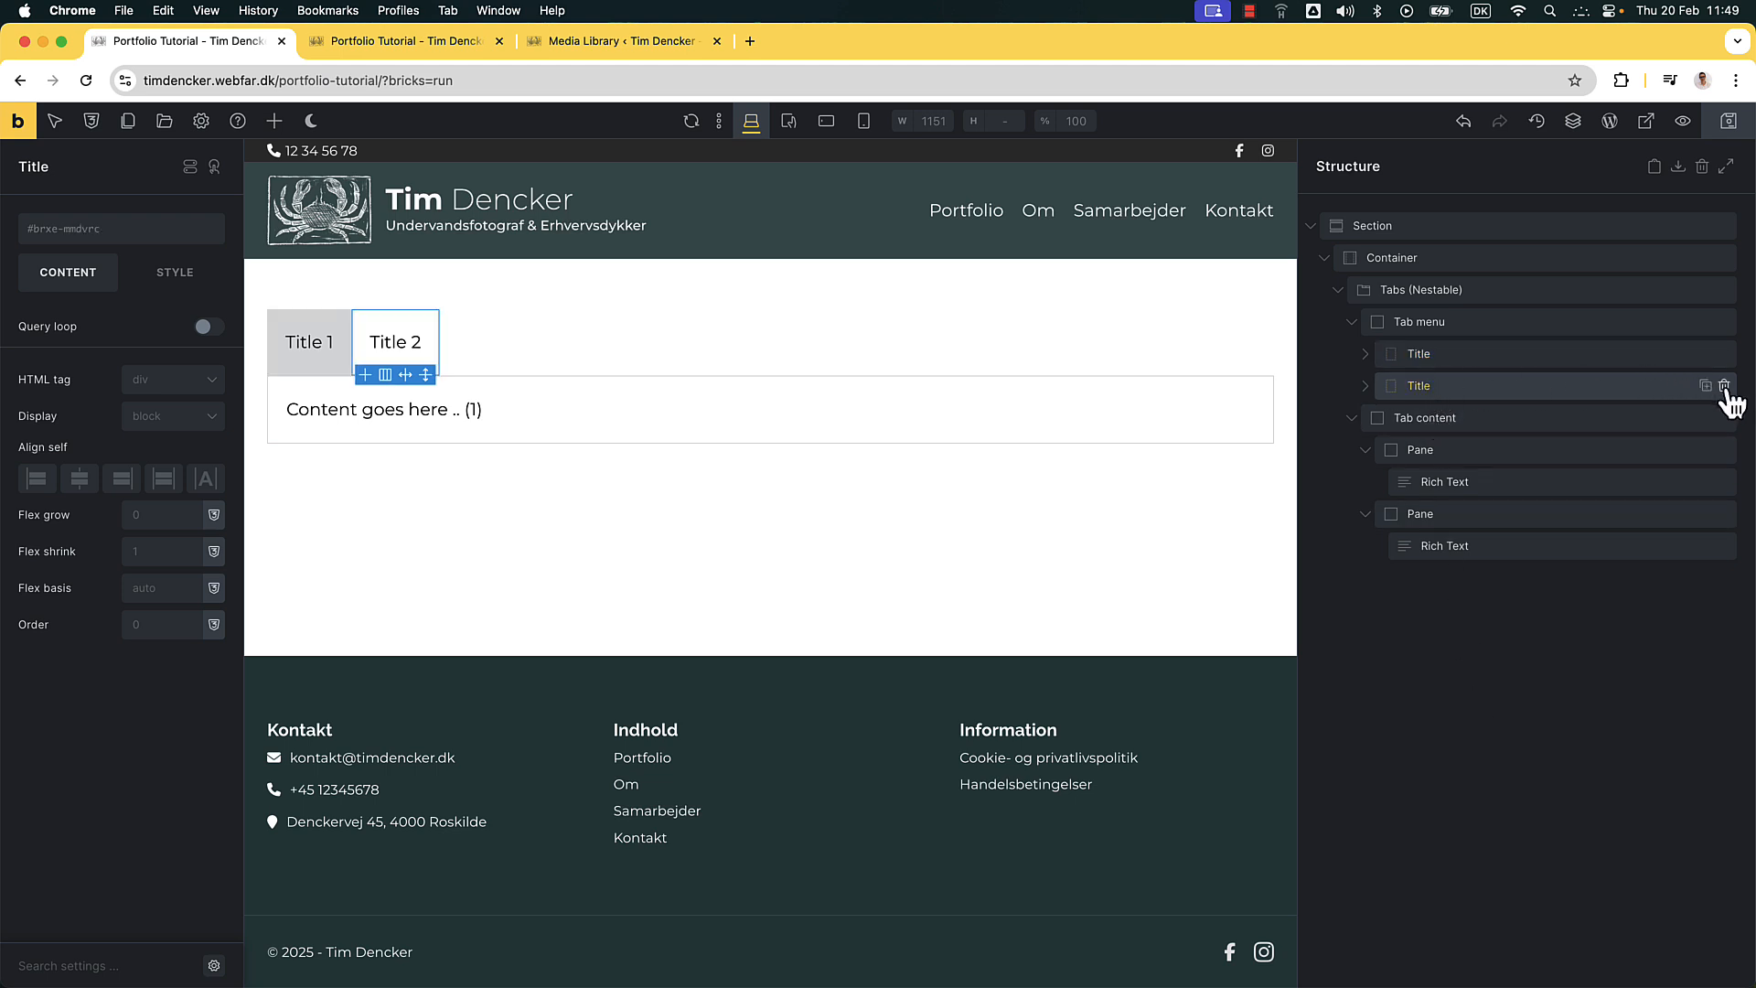
pyautogui.click(1724, 385)
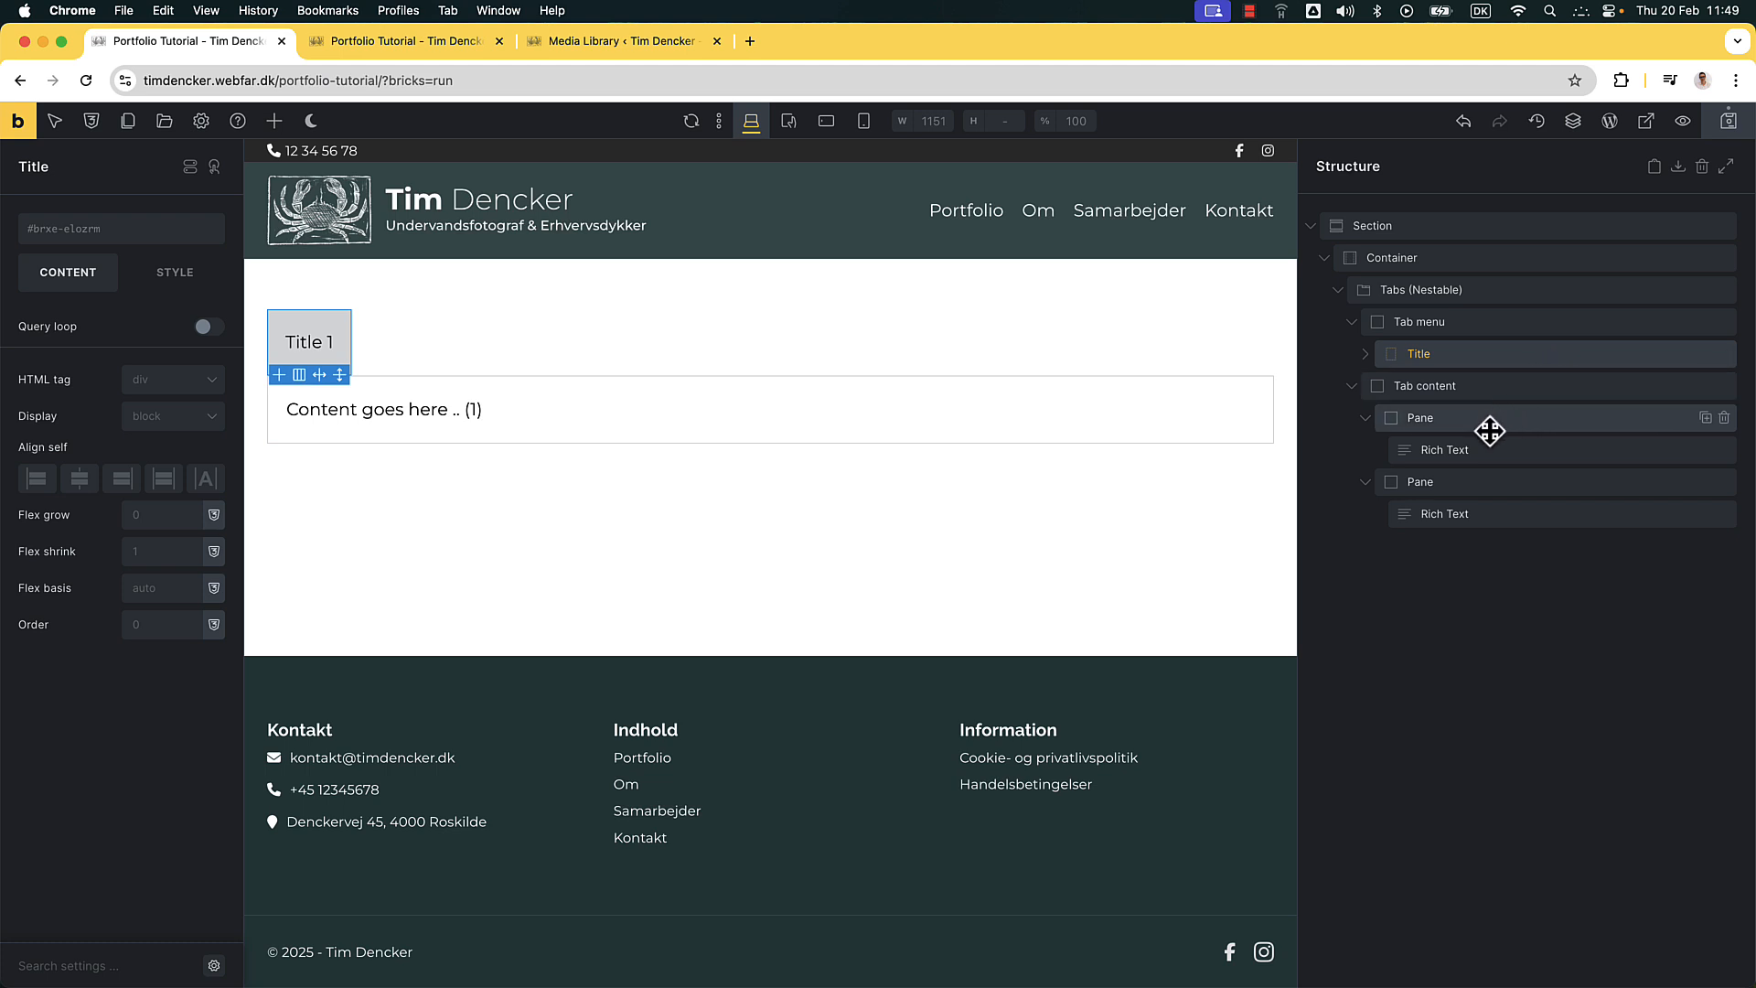
pyautogui.click(1463, 481)
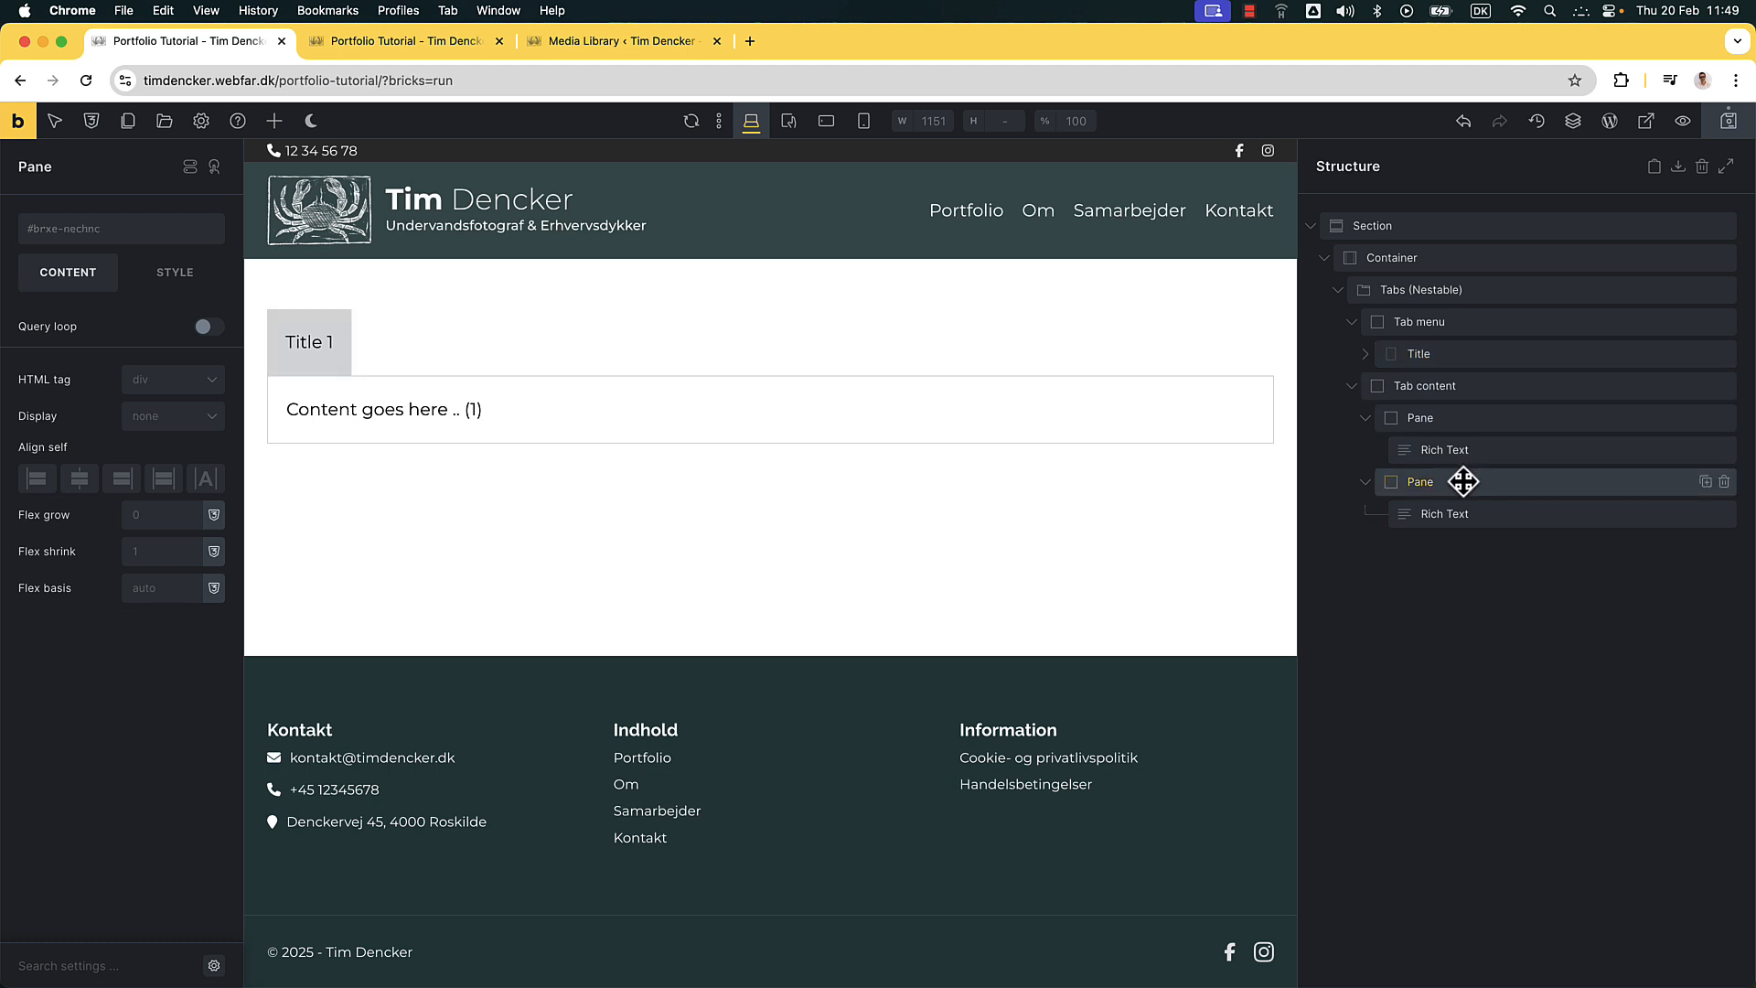
pyautogui.click(1724, 482)
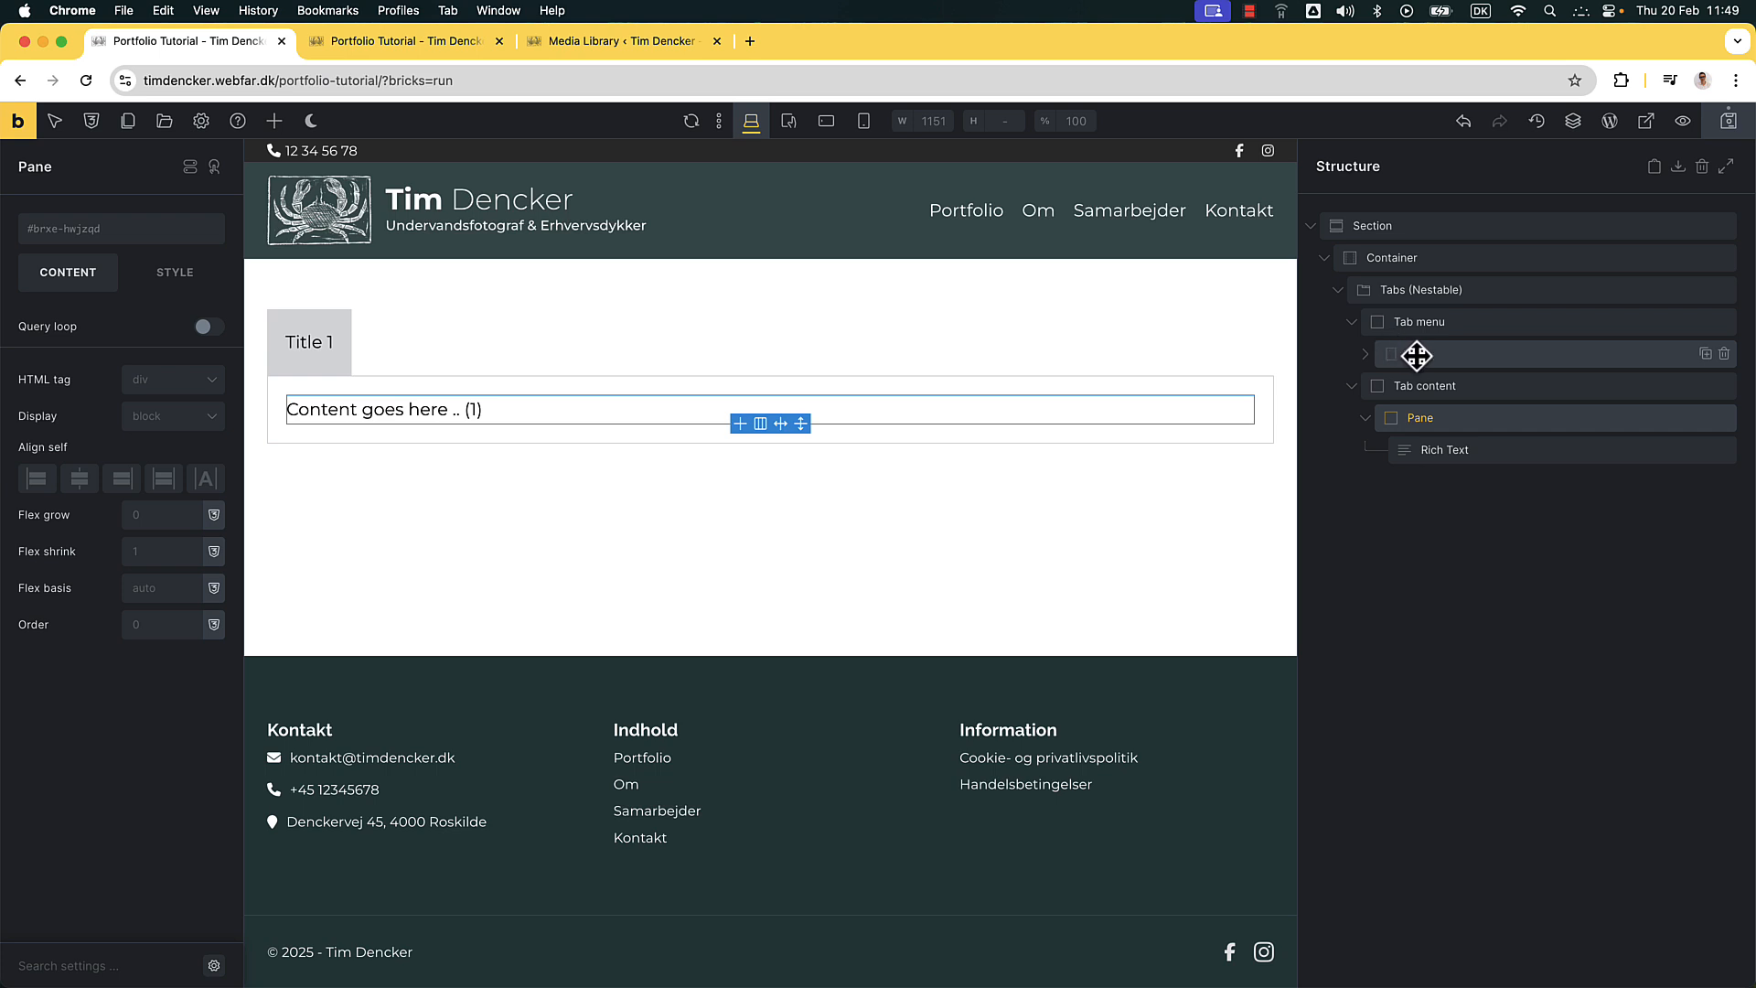
# Examine the remaining Title and Pane elements, and compare them with the Portfolio subfolders in the media library
pyautogui.click(1368, 354)
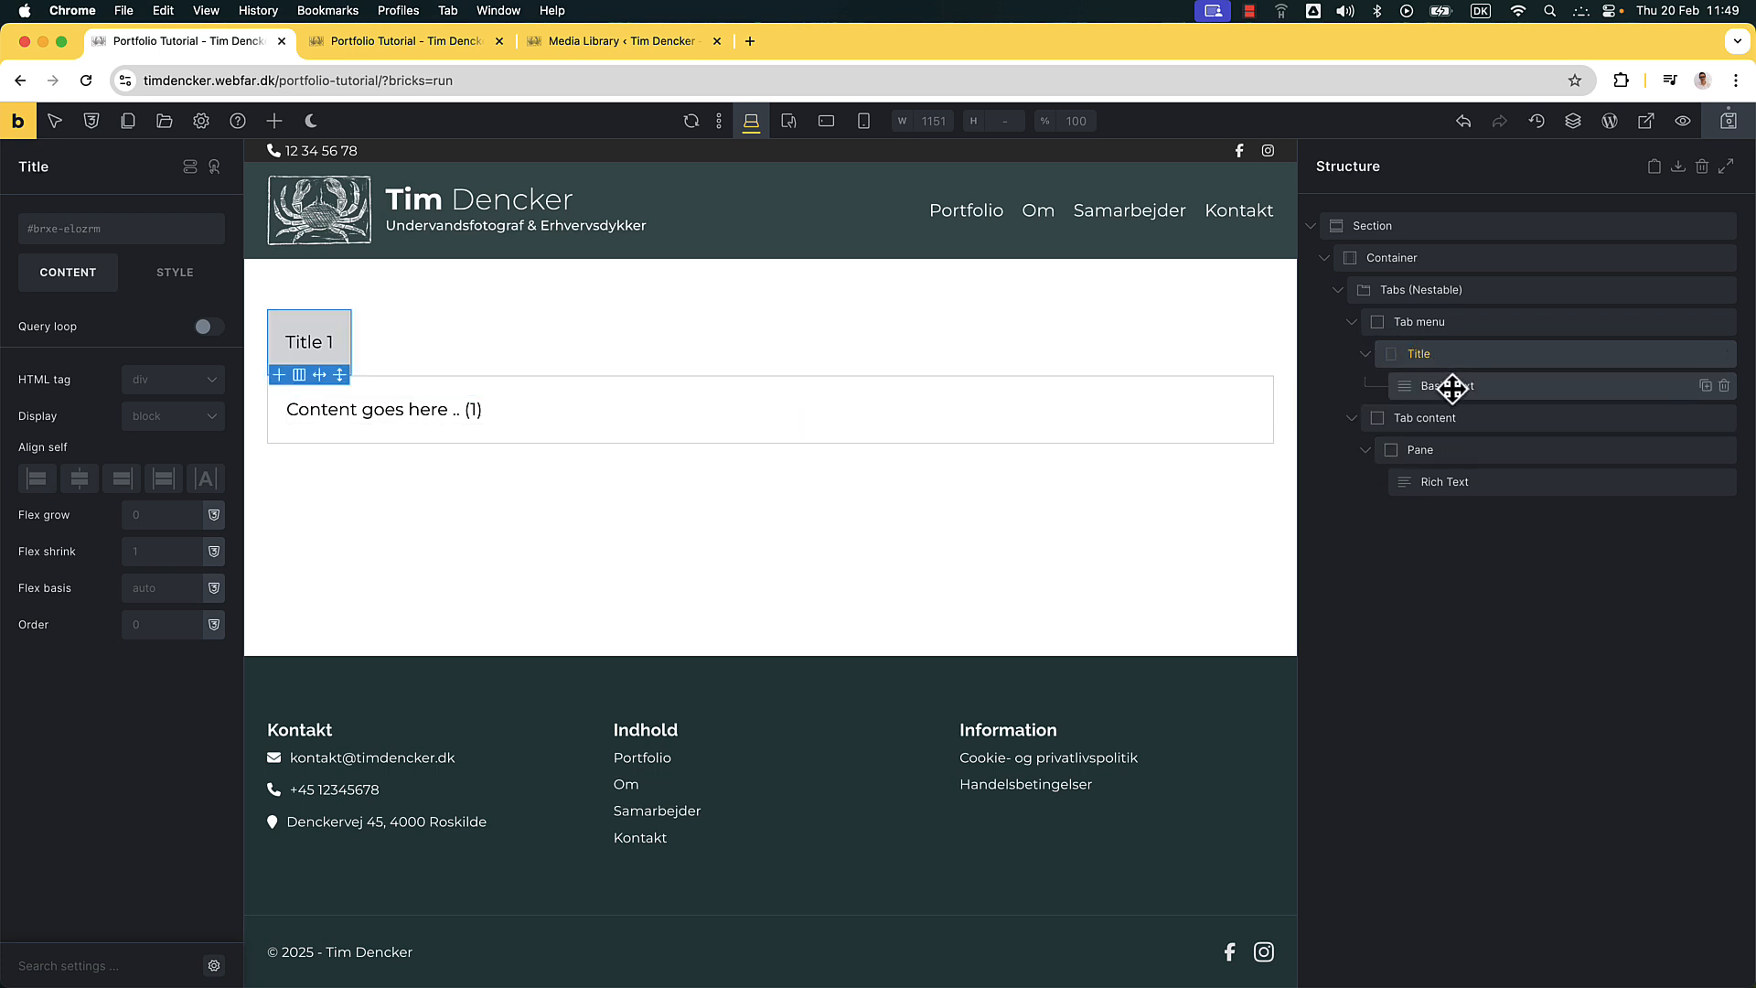
pyautogui.click(1433, 449)
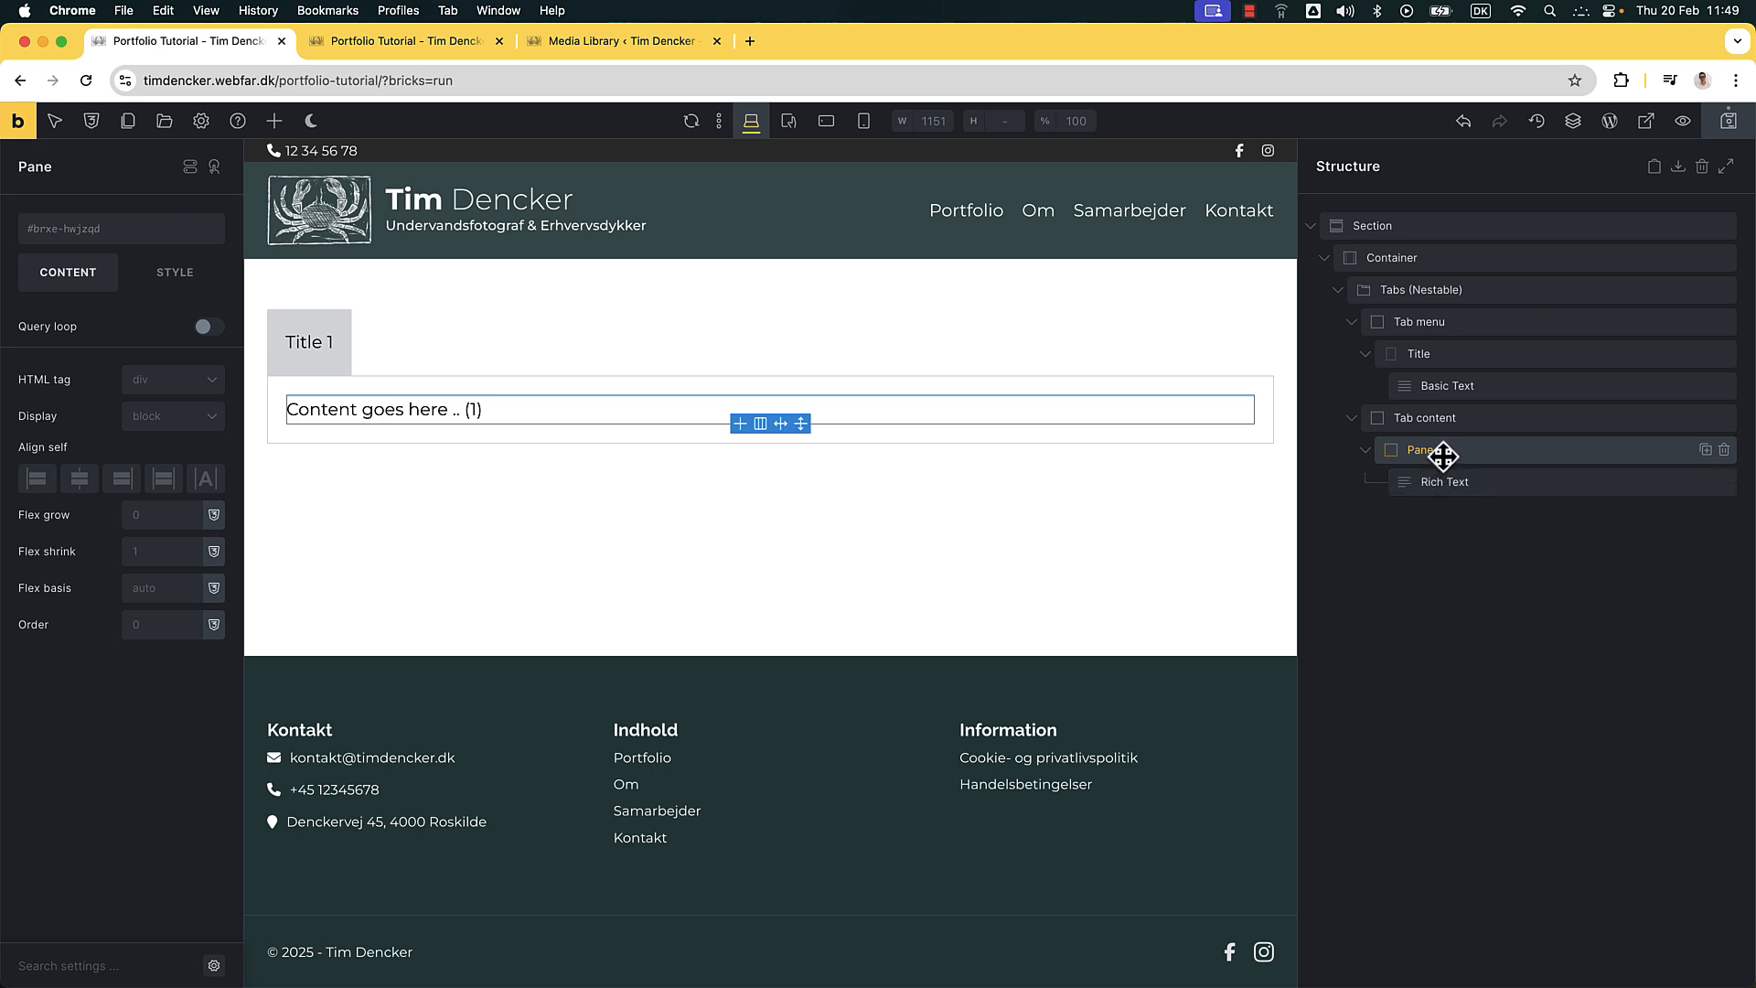
pyautogui.click(1432, 353)
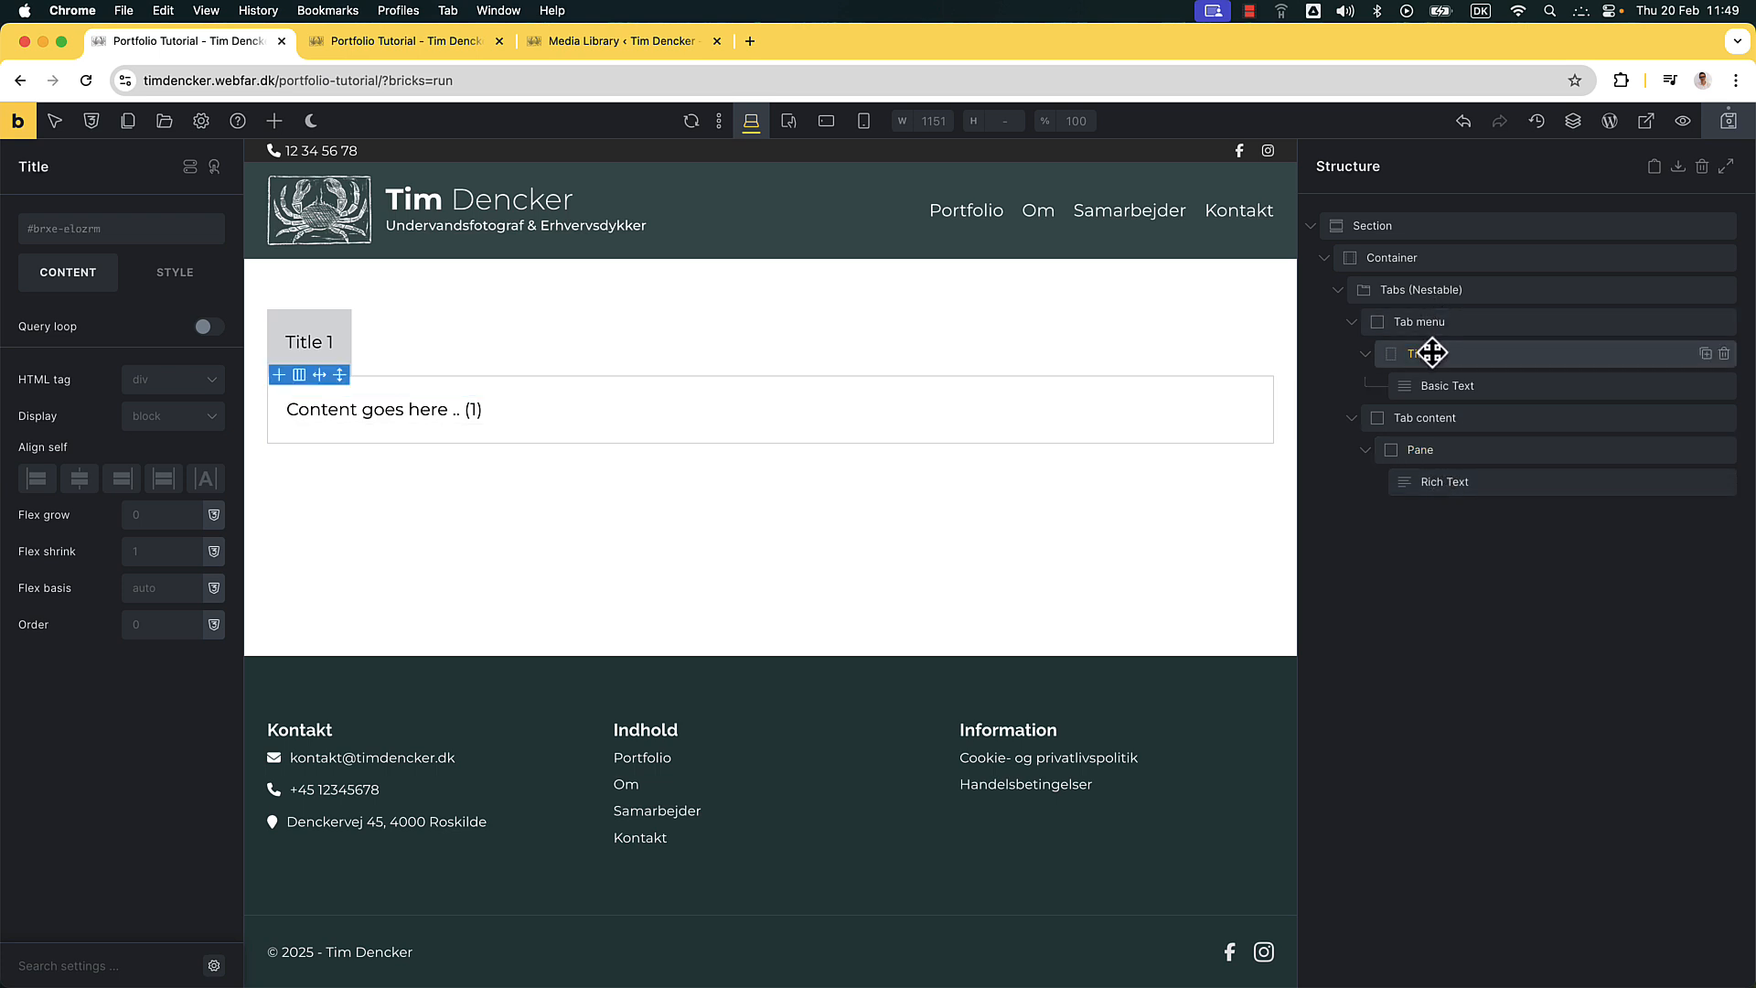
pyautogui.click(563, 48)
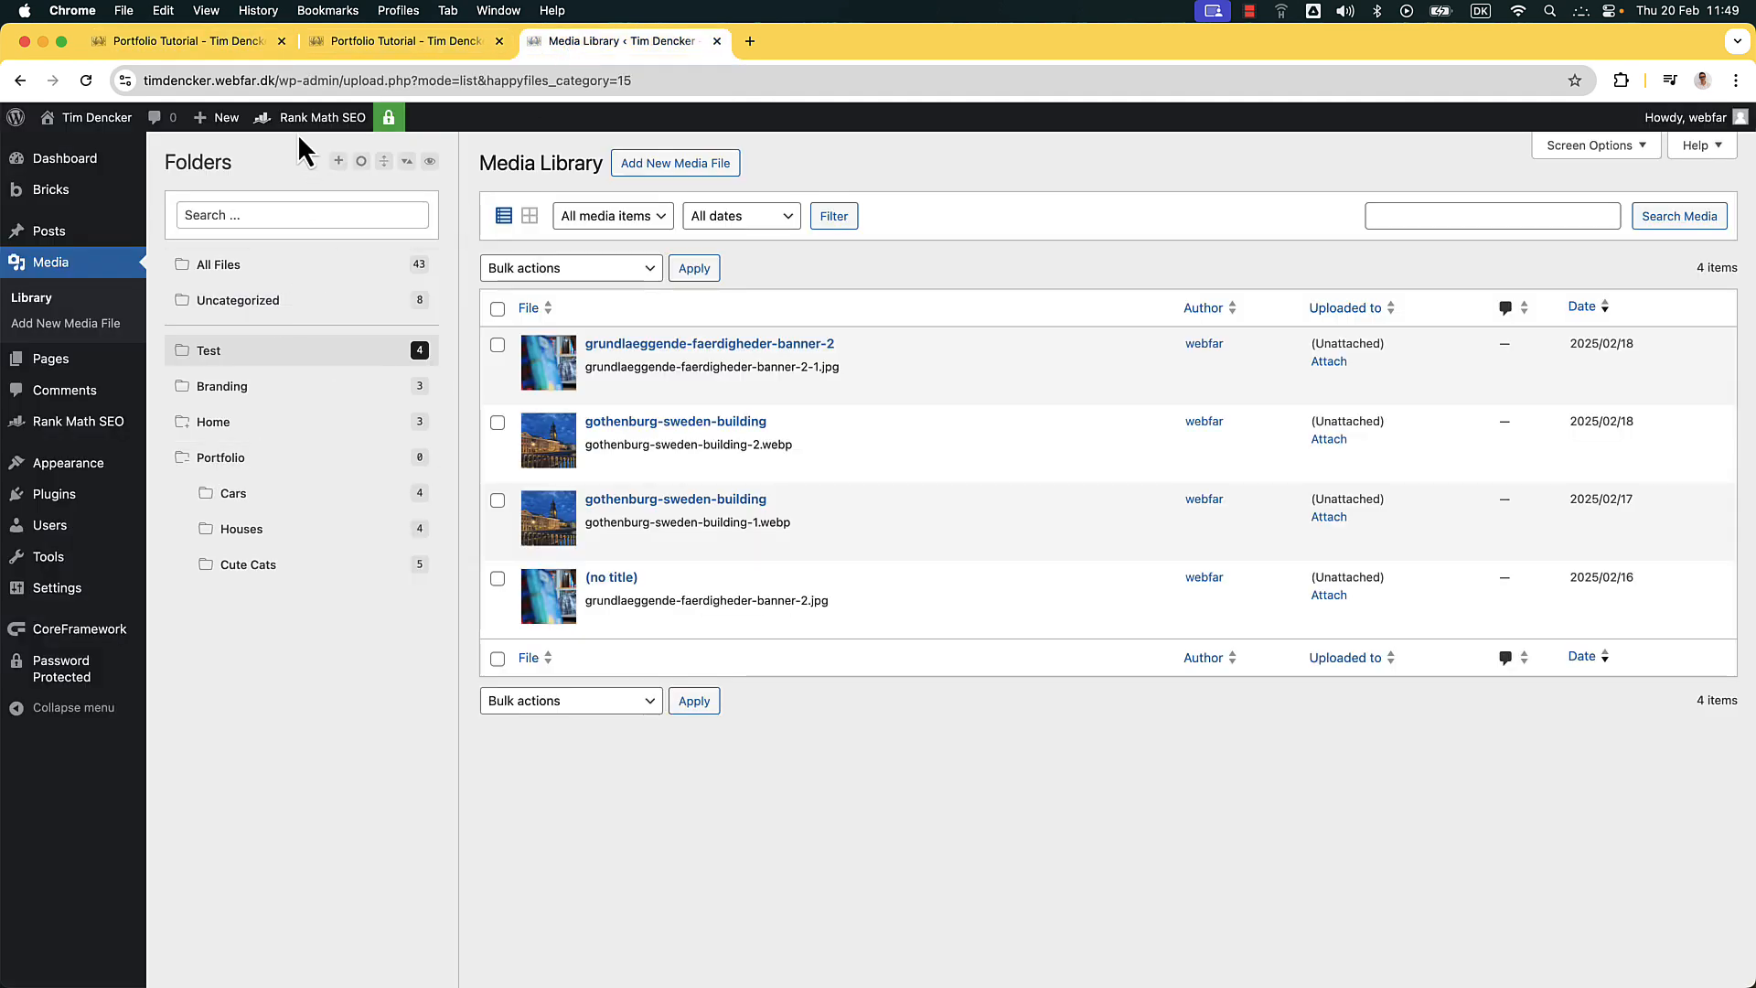
pyautogui.click(253, 42)
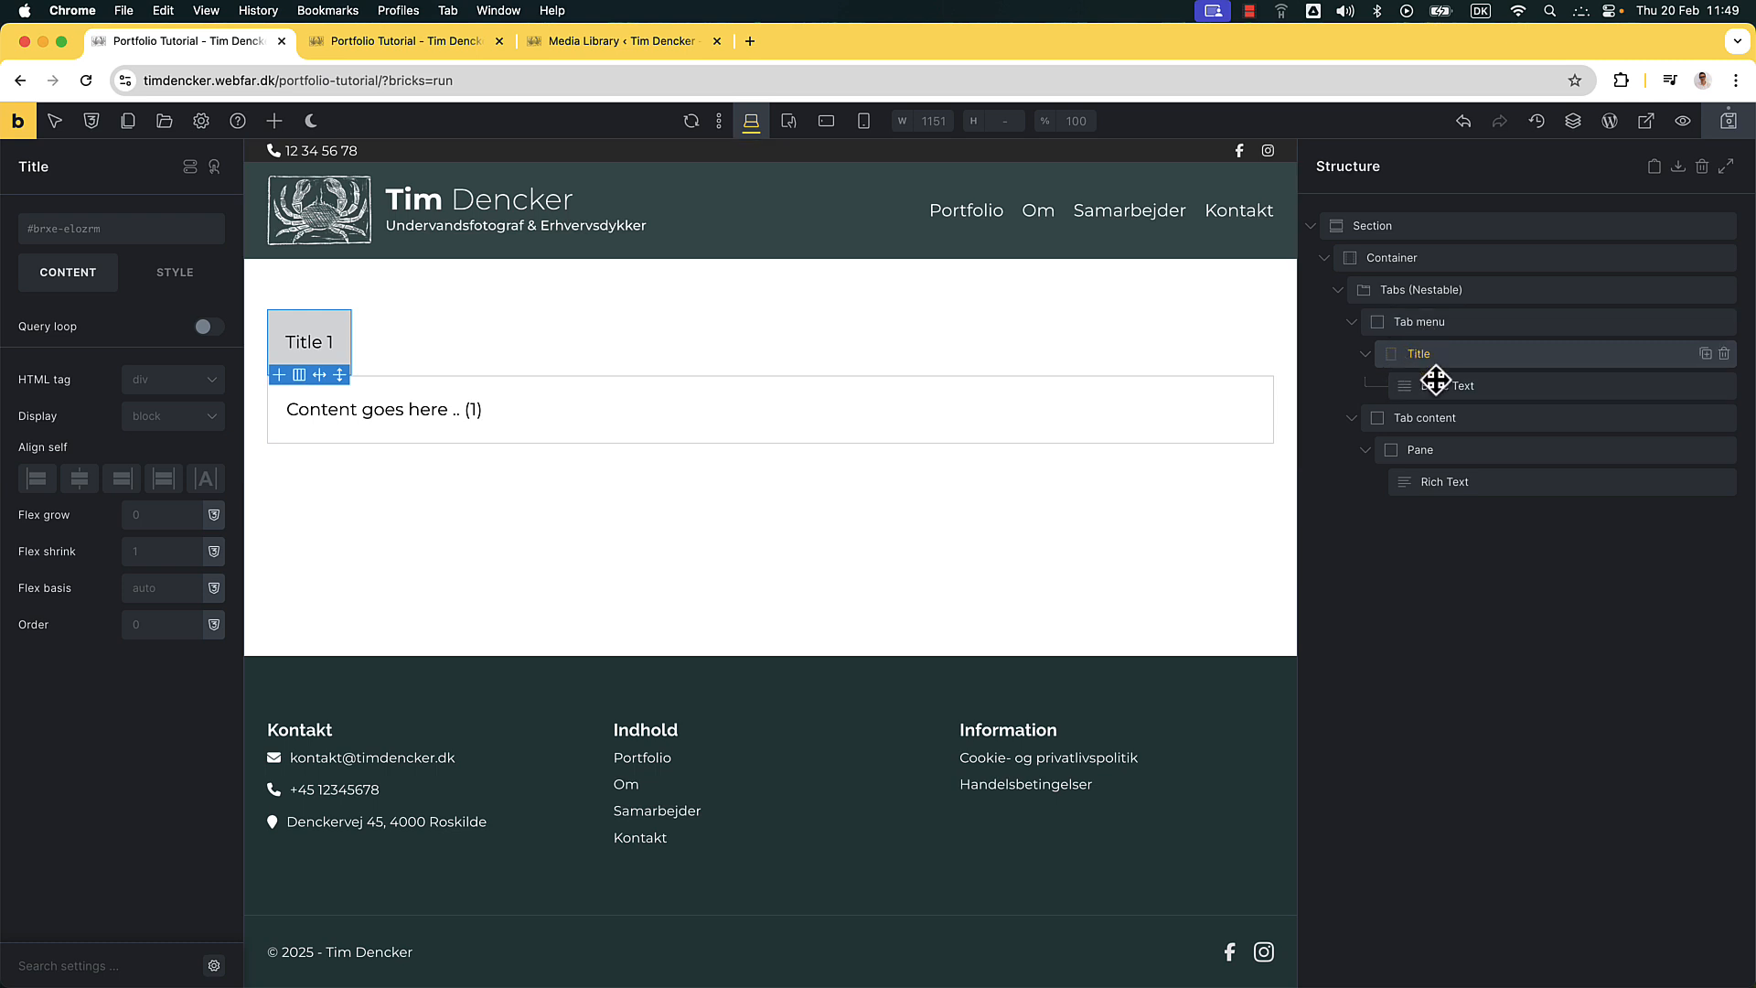
# Enable the query loop on the Title element in Tab menu and widen the element settings area
pyautogui.click(209, 326)
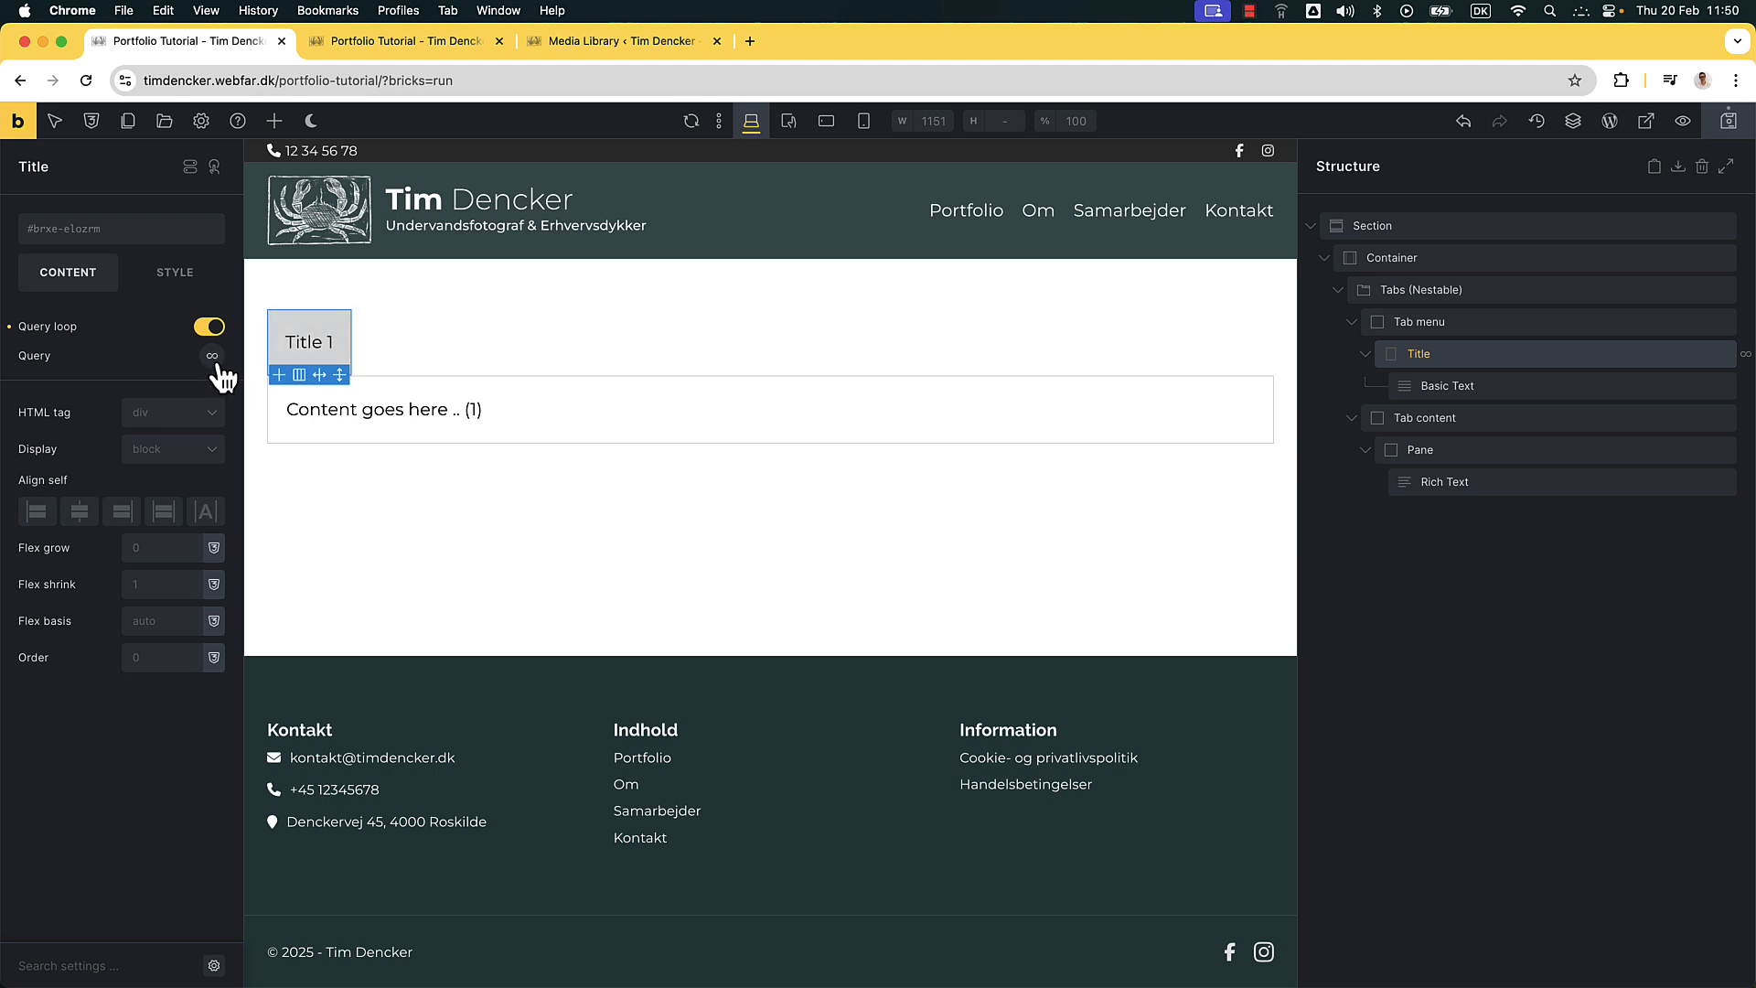
pyautogui.click(212, 357)
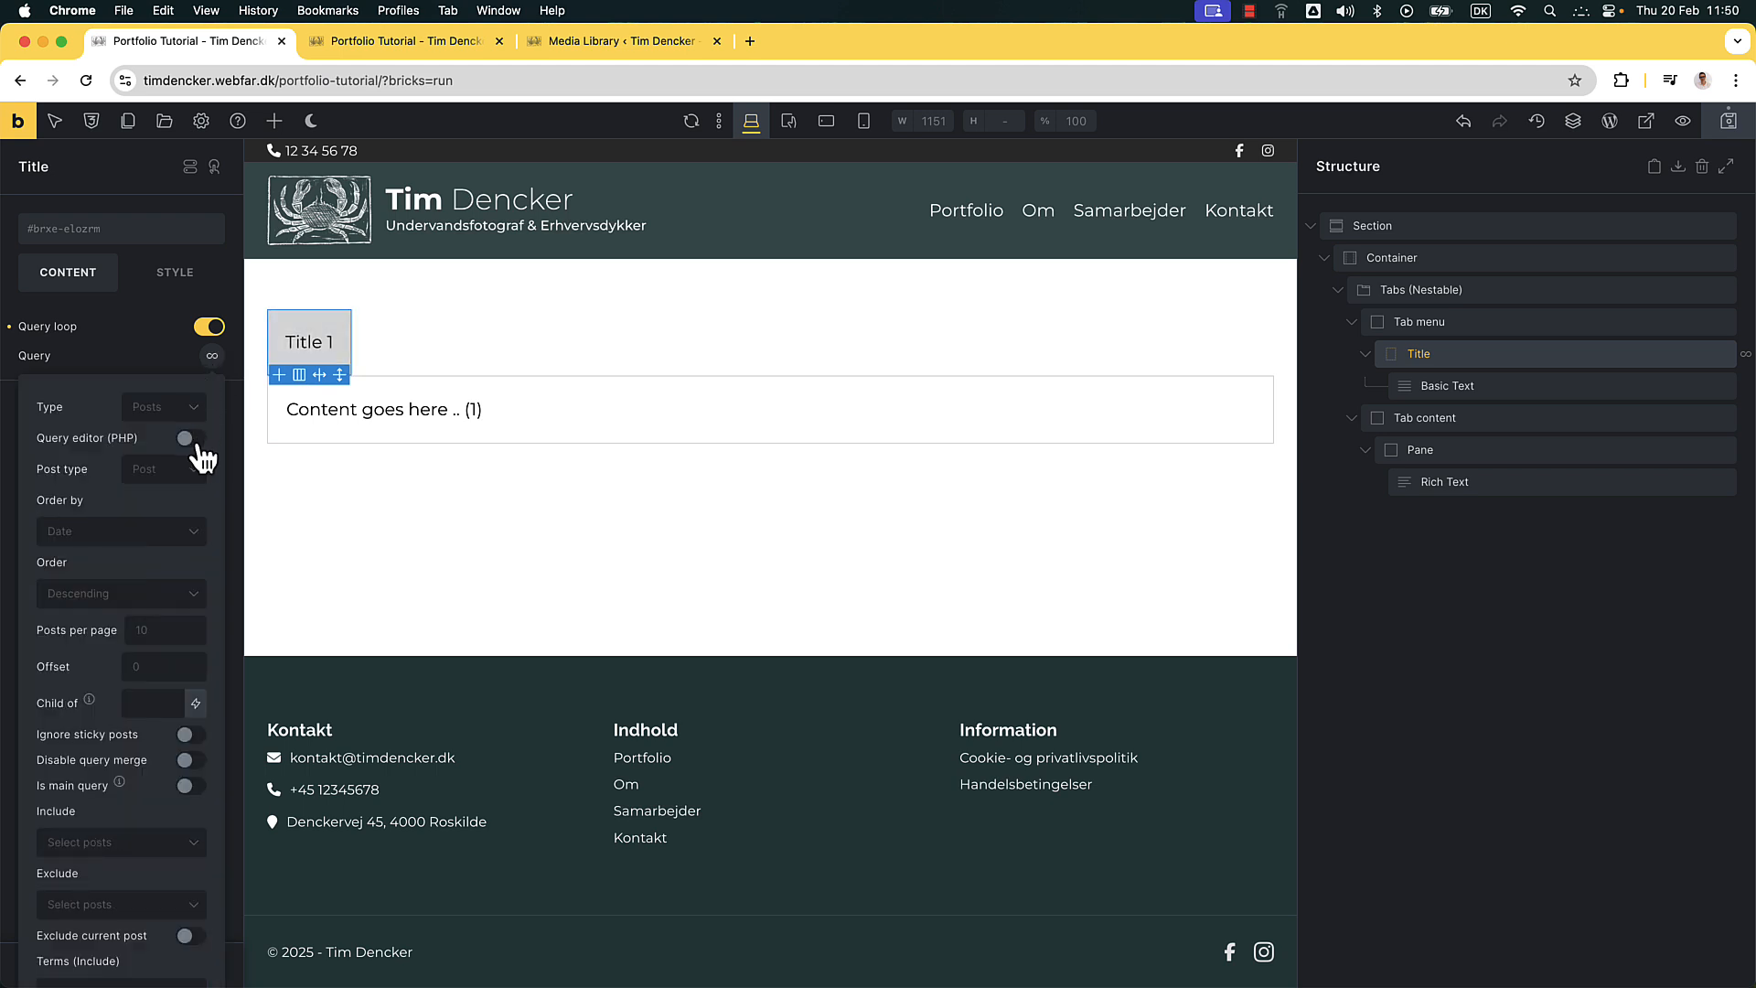
pyautogui.click(246, 455)
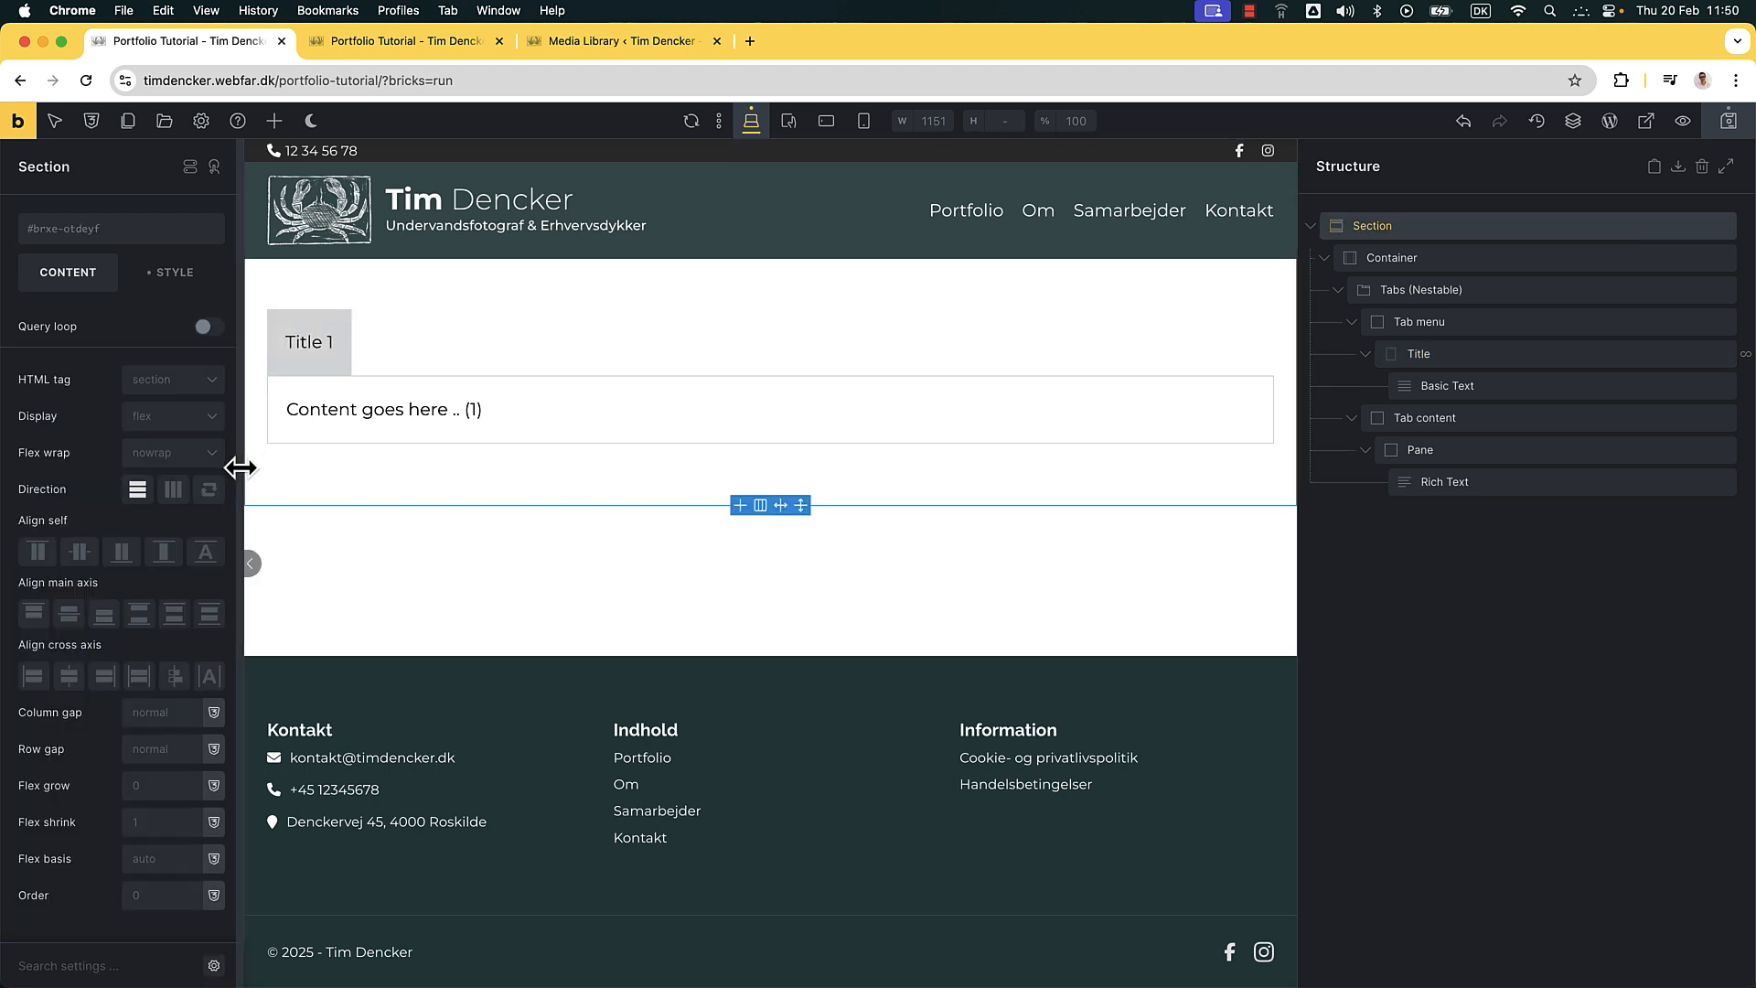
pyautogui.moveTo(239, 466); pyautogui.dragTo(367, 474)
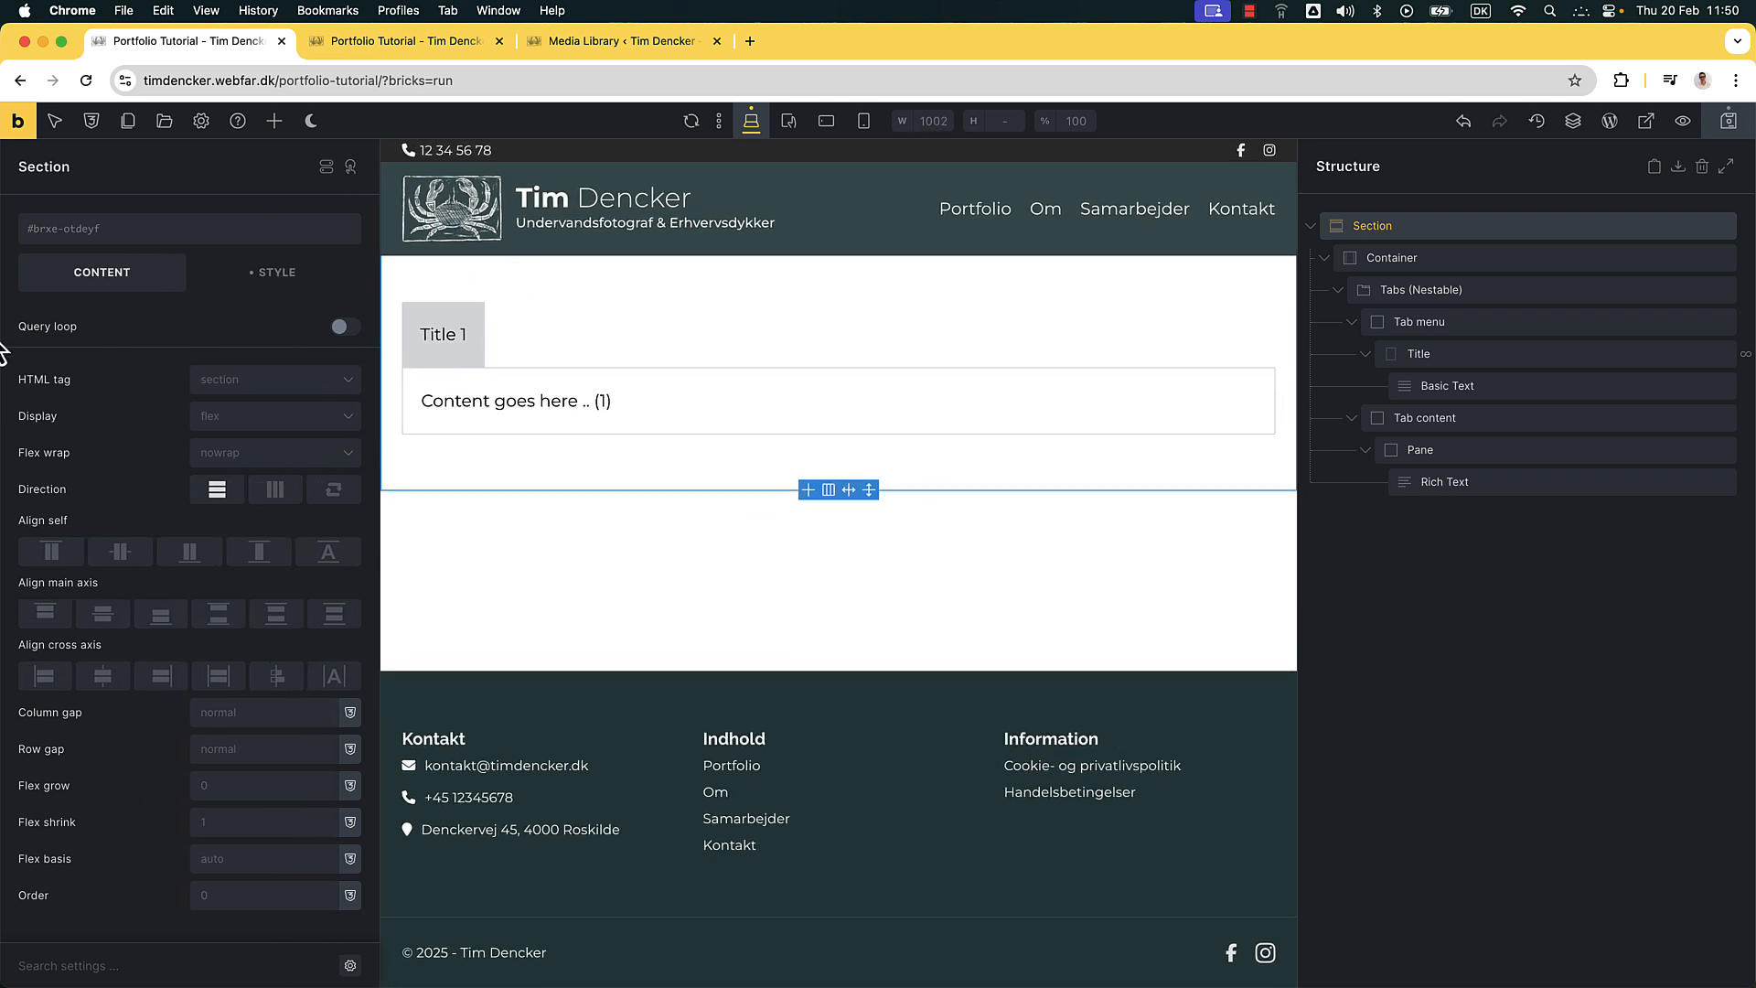
# Set the Title element's query type to Terms and its taxonomy to Folder (Attachment)
pyautogui.click(1415, 352)
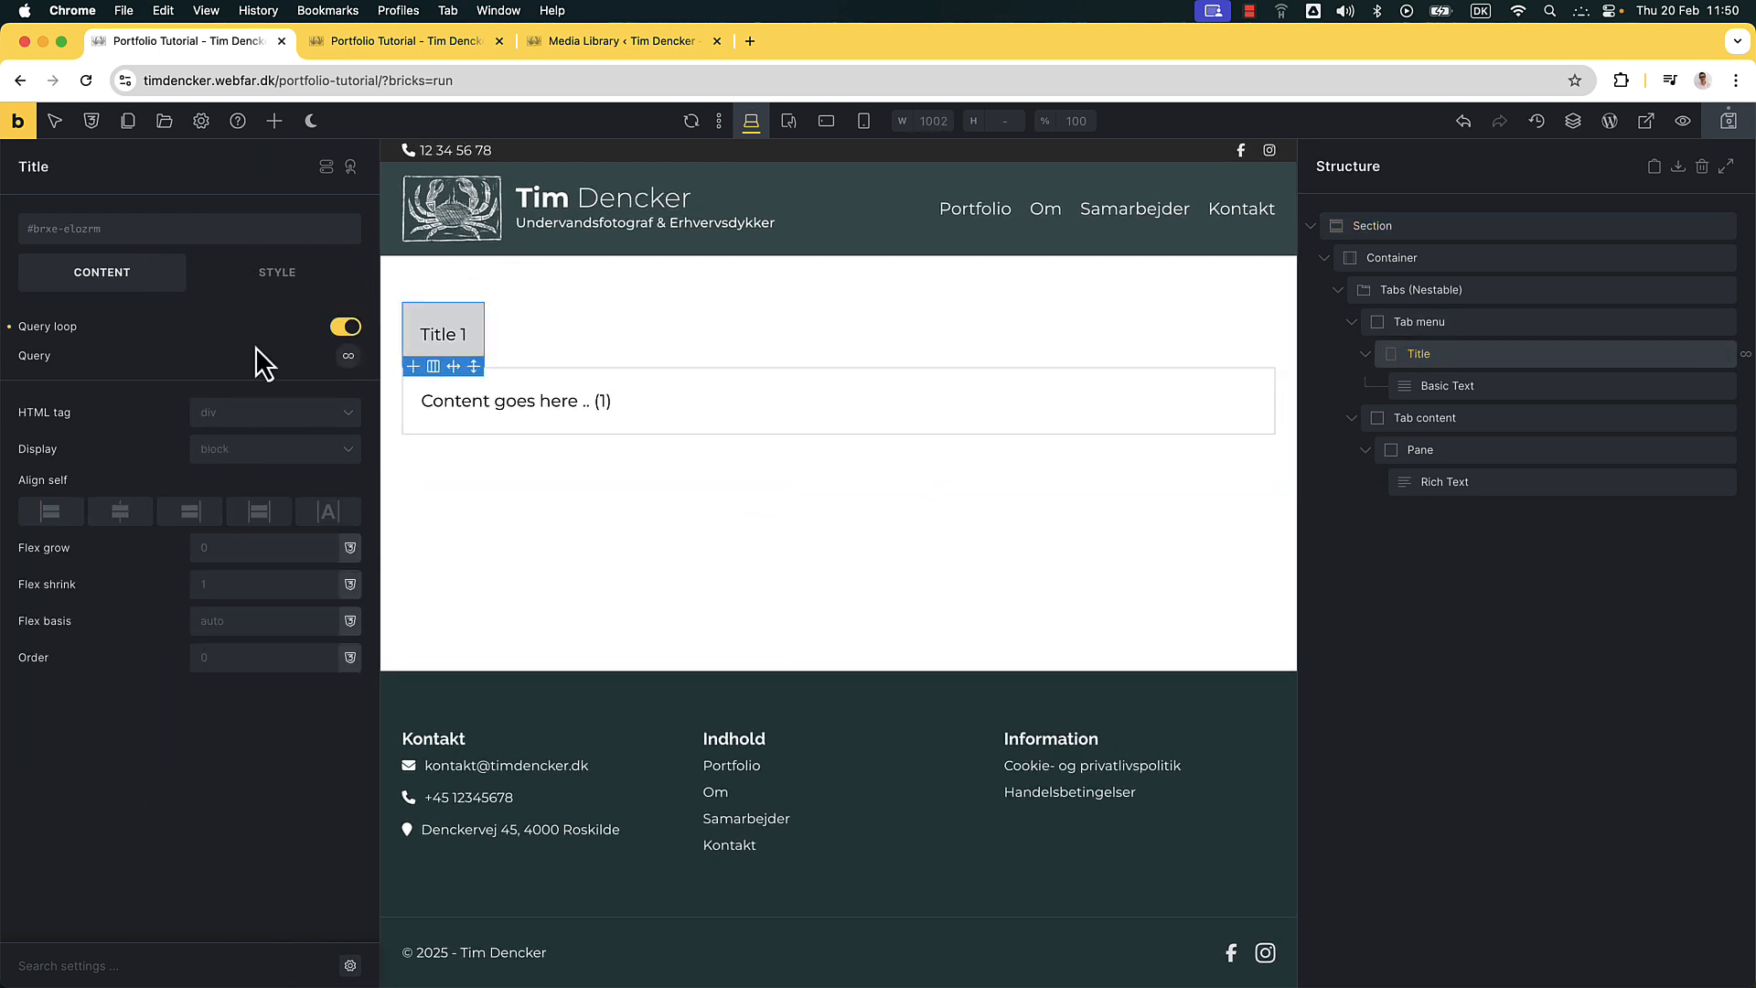
pyautogui.click(348, 356)
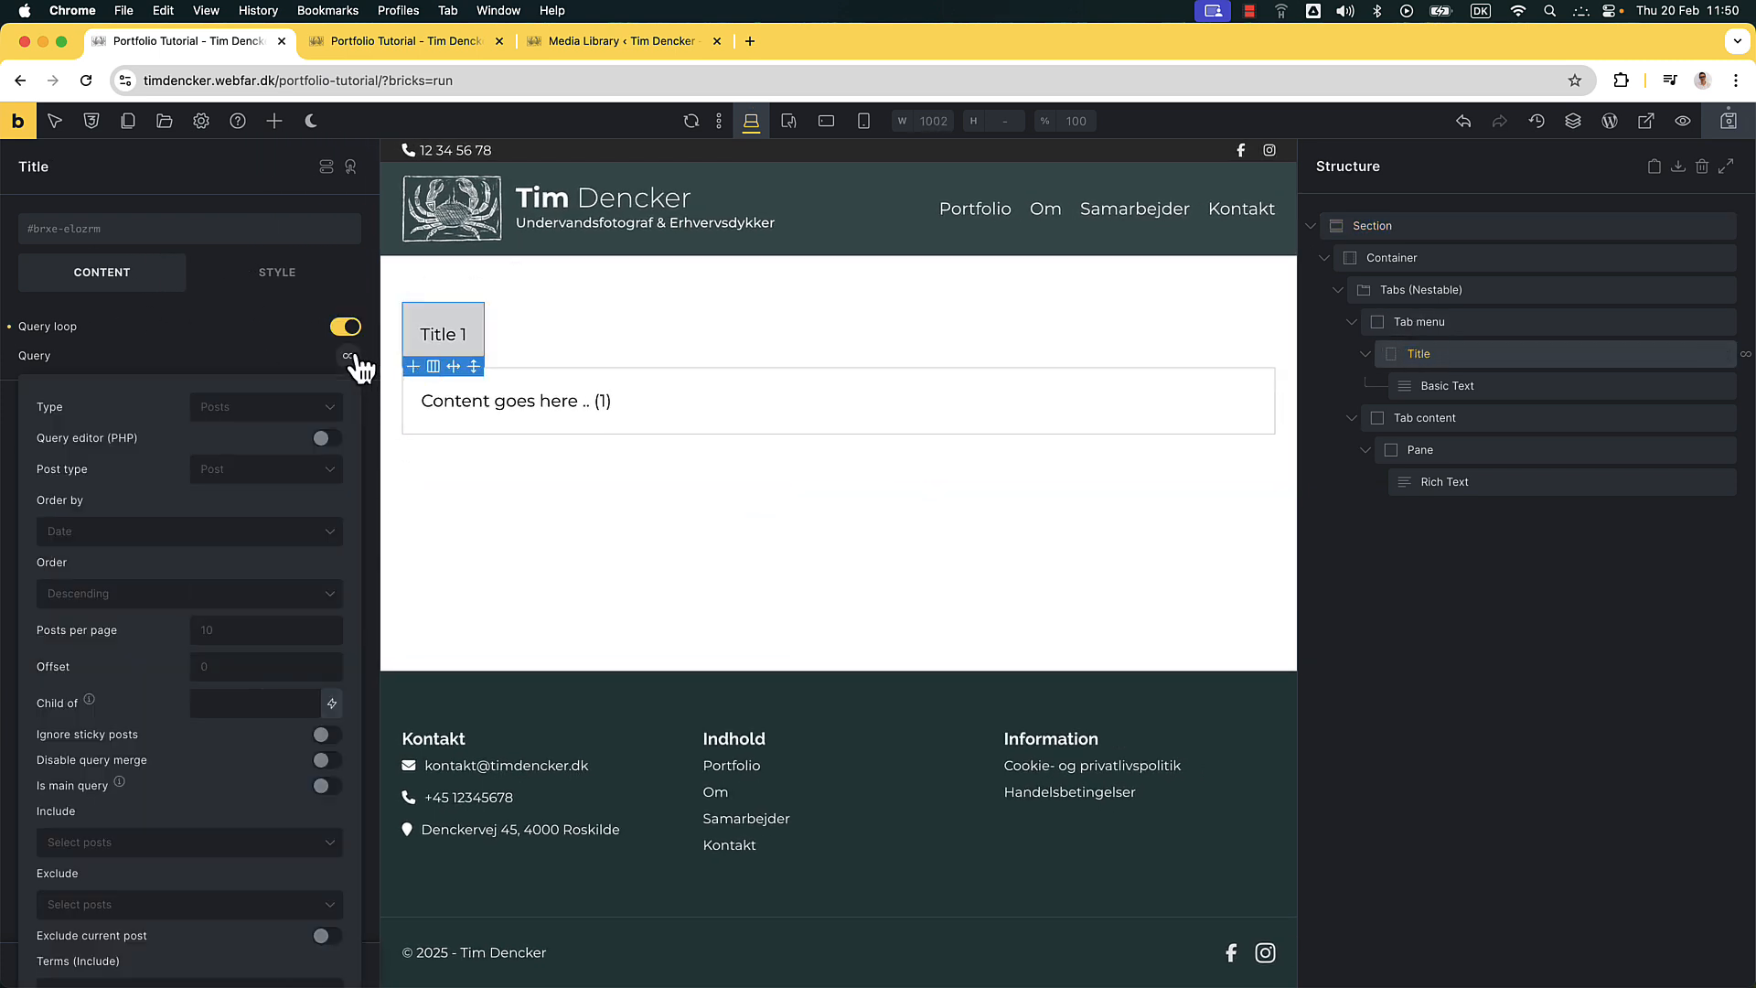
pyautogui.click(331, 416)
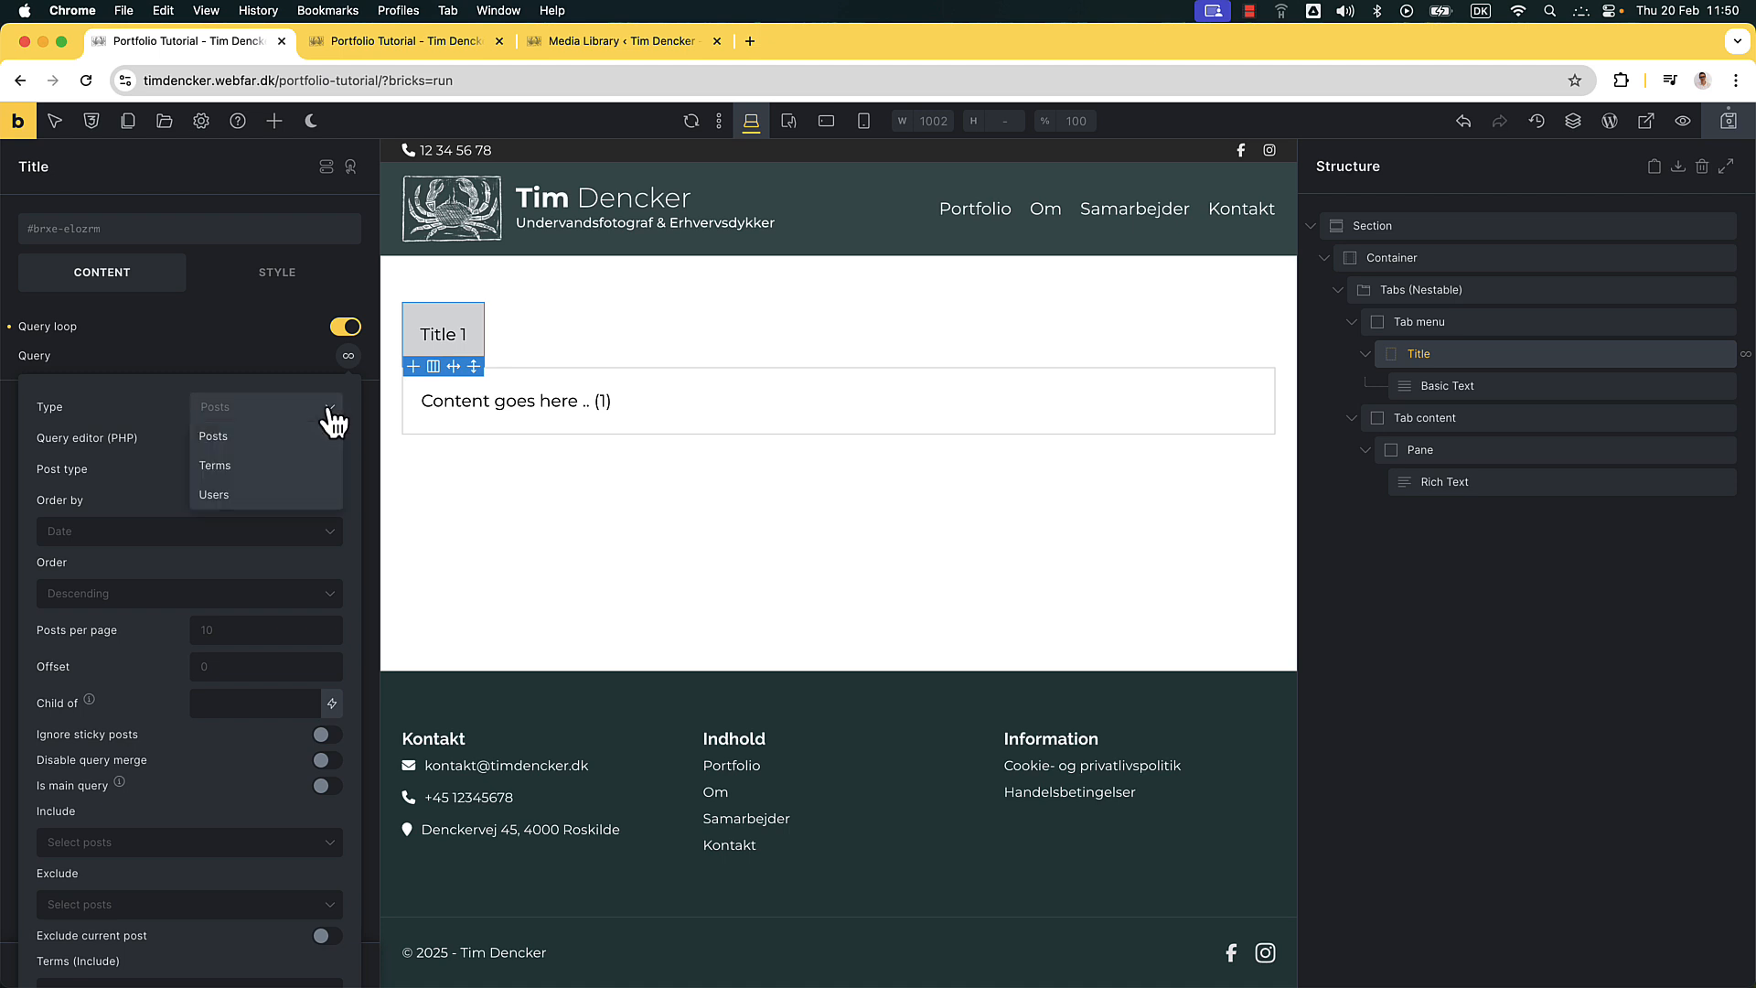
pyautogui.click(274, 468)
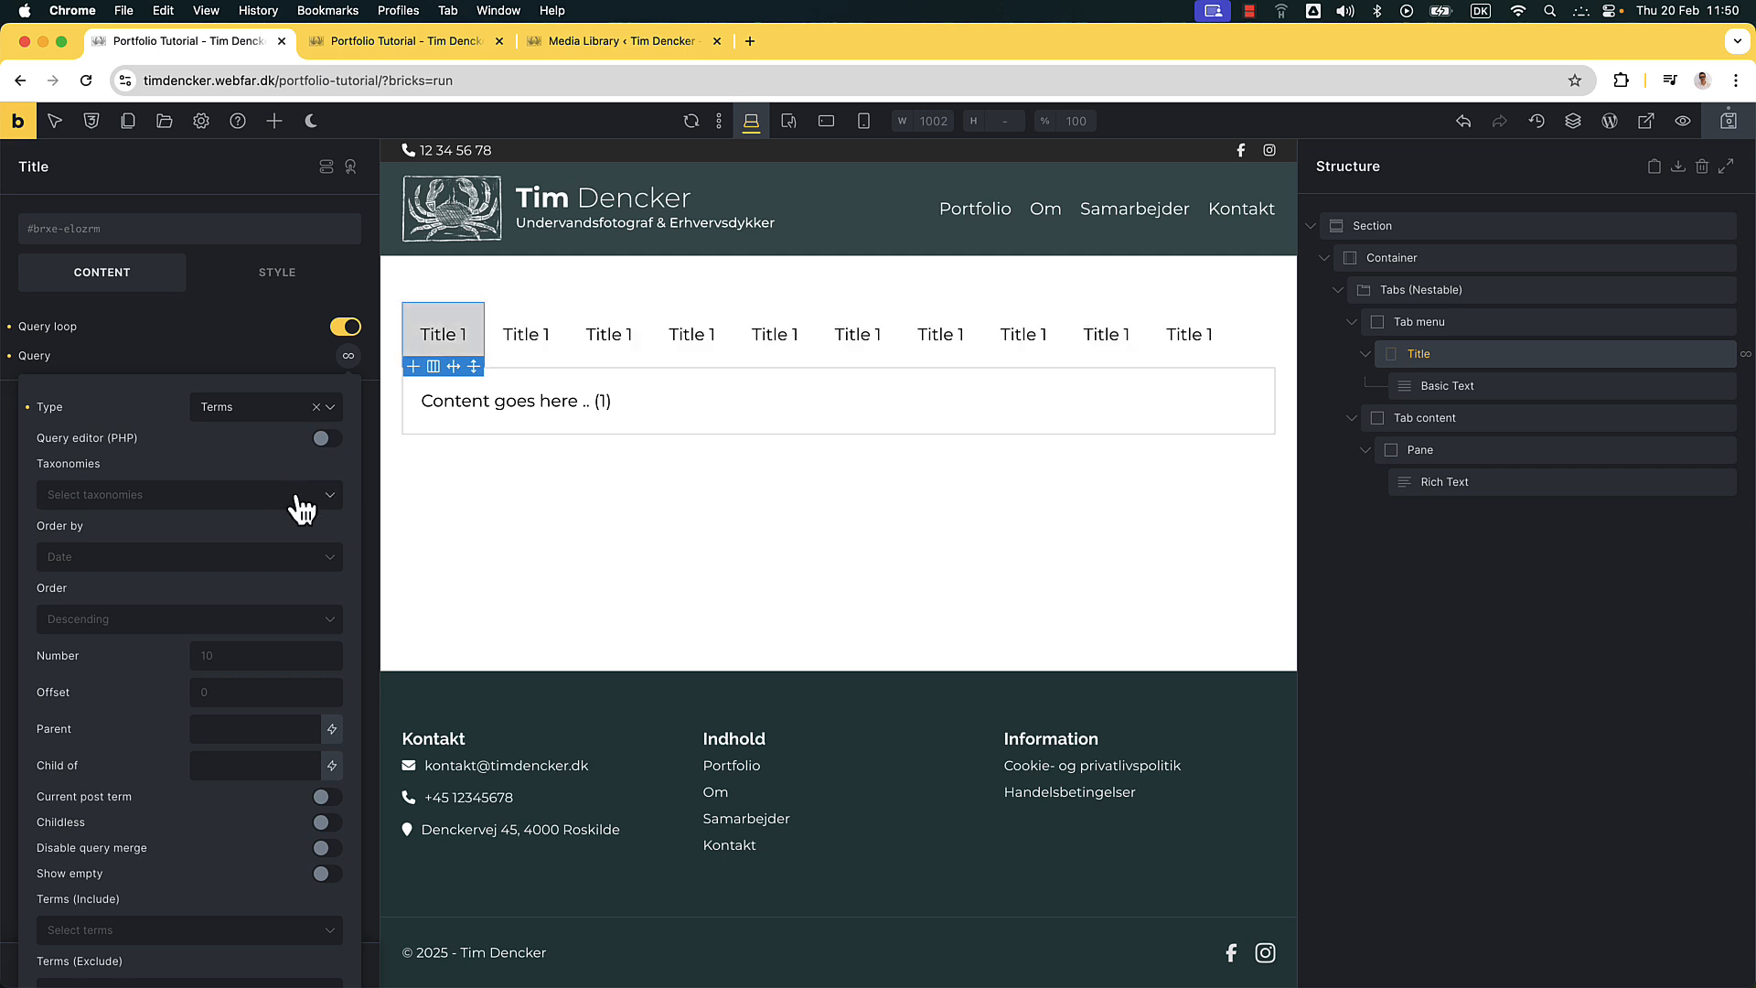
pyautogui.click(252, 504)
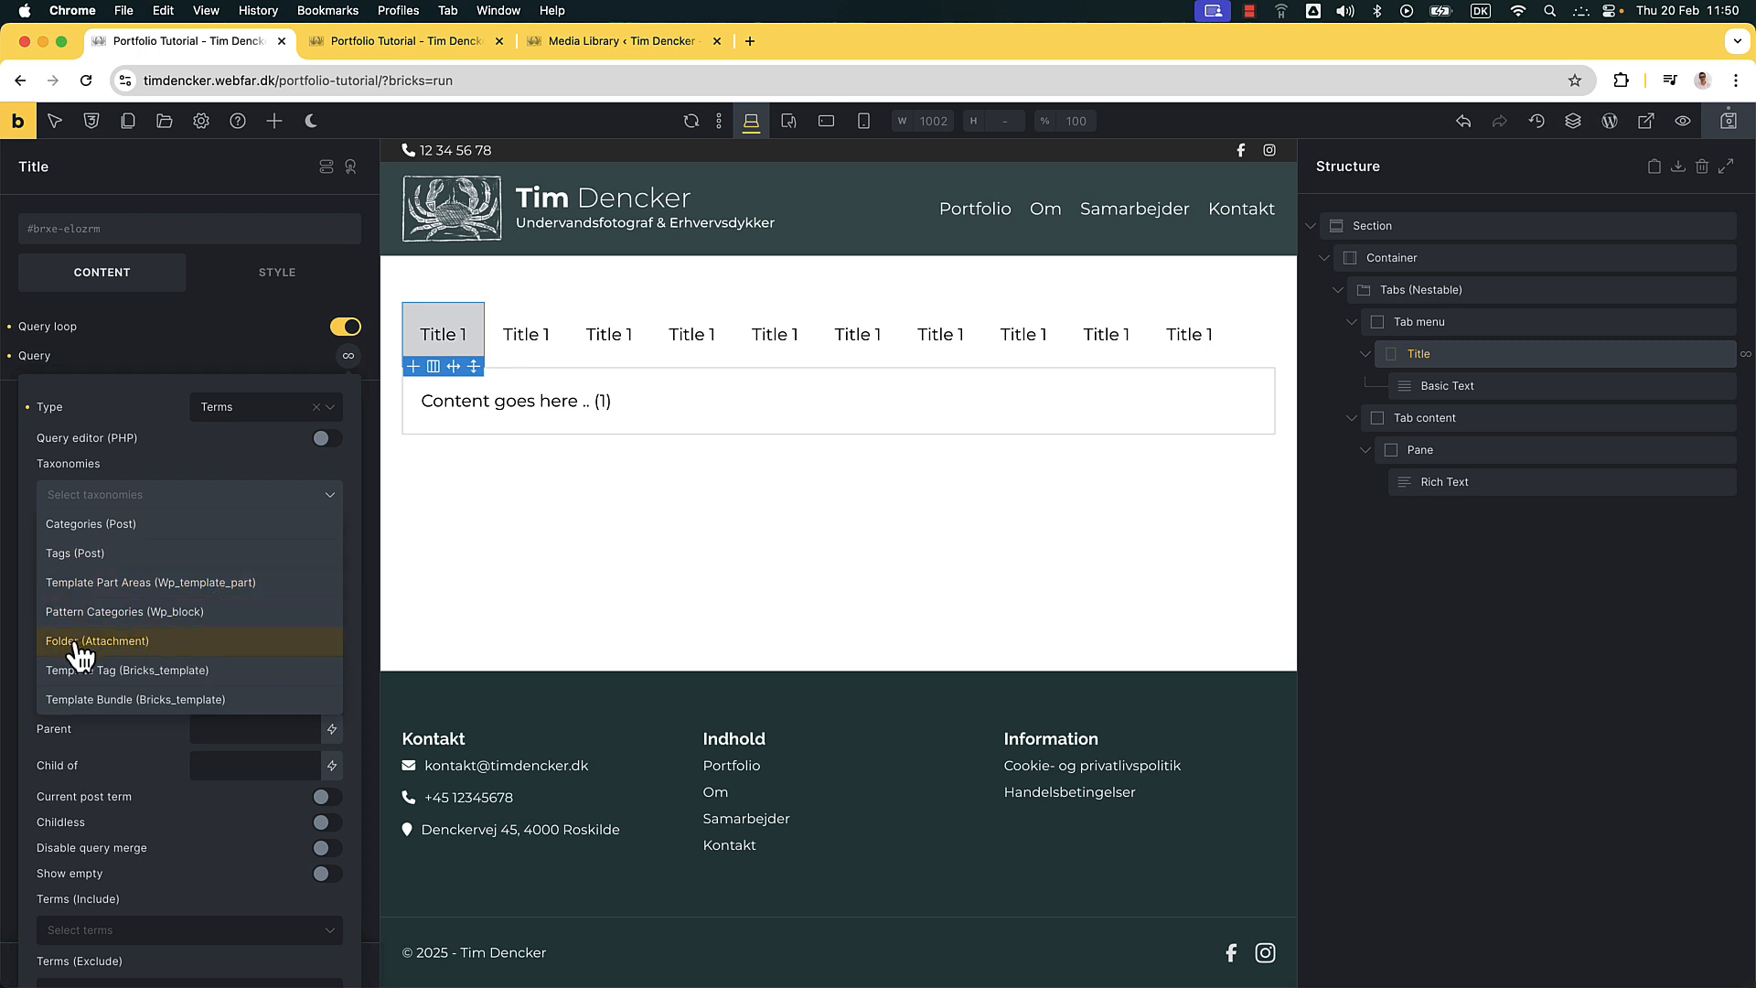
pyautogui.click(173, 644)
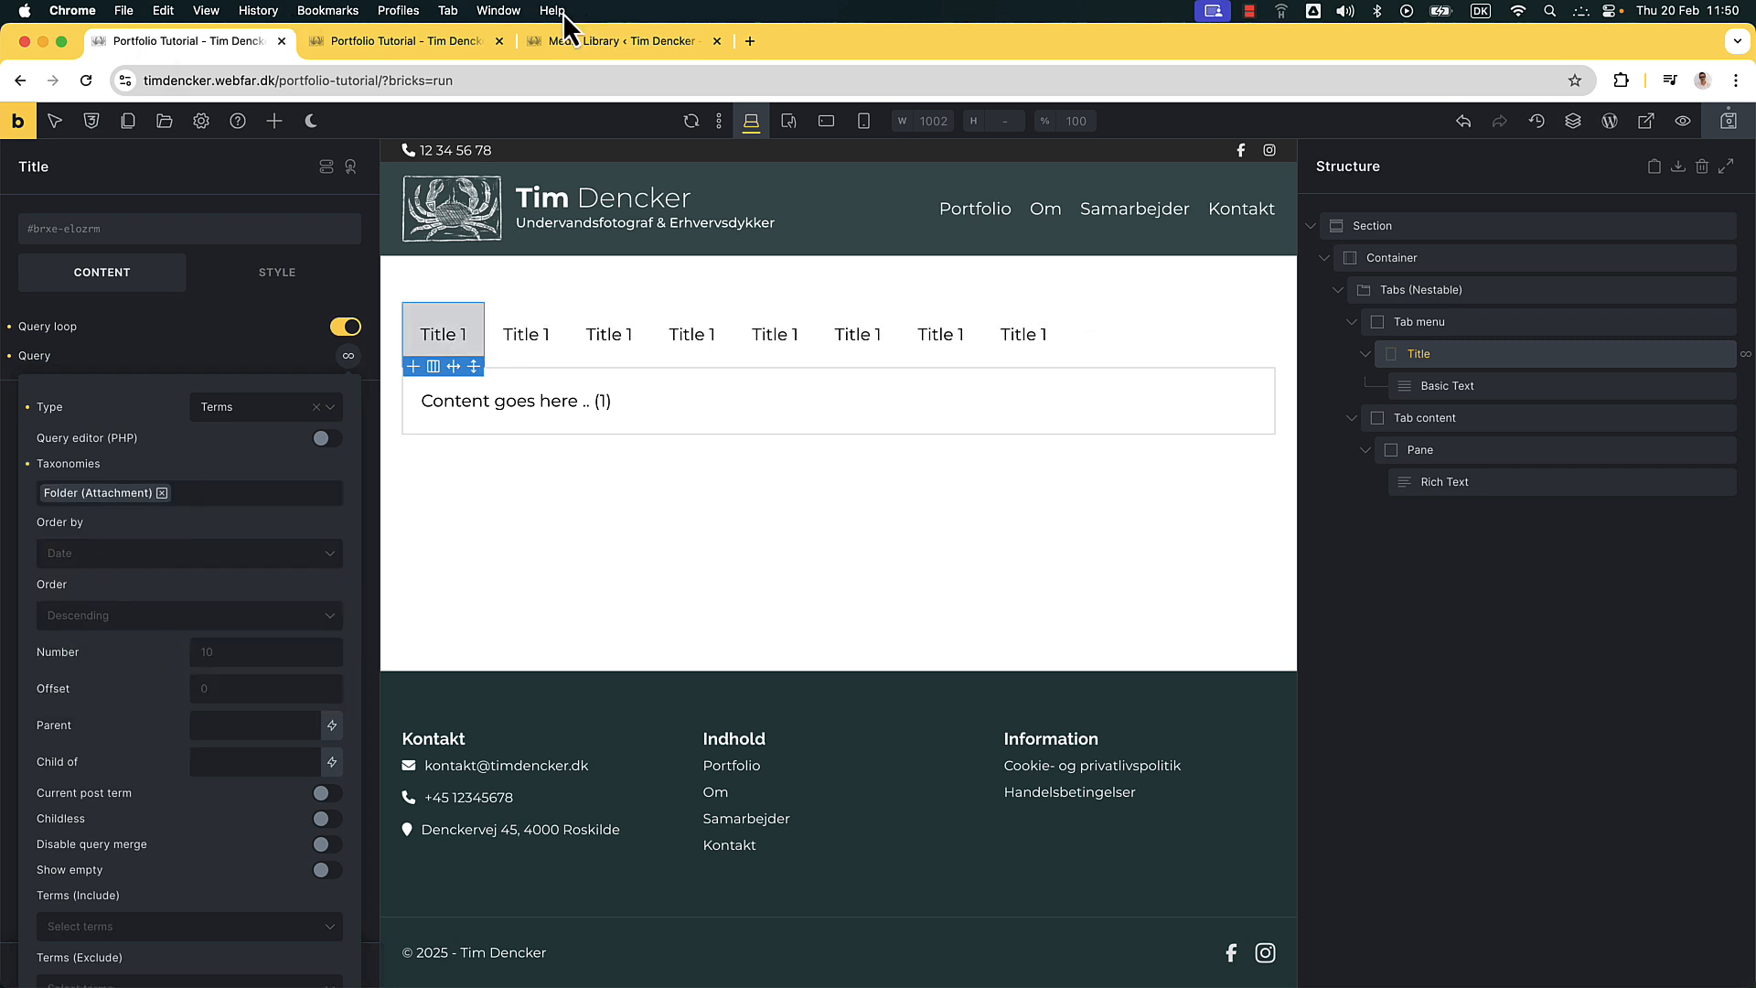
# Compare the looped titles in the builder with the folders in the media library and the front-end tabs
pyautogui.click(568, 40)
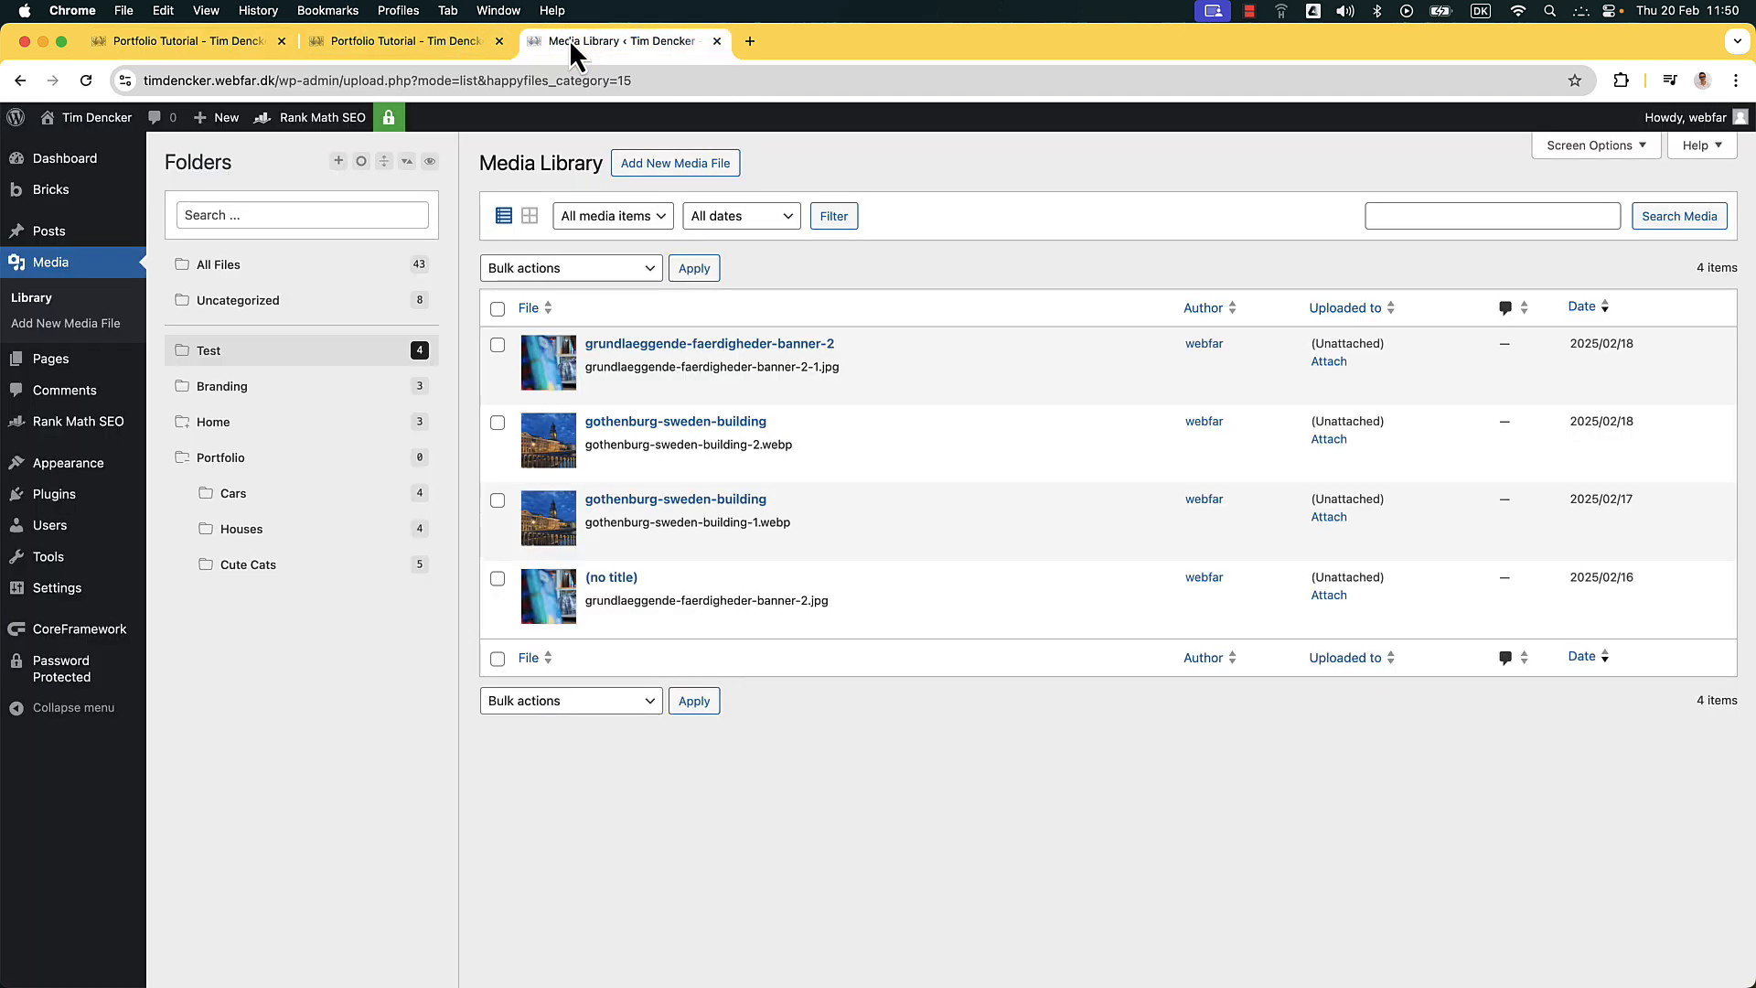
pyautogui.click(178, 40)
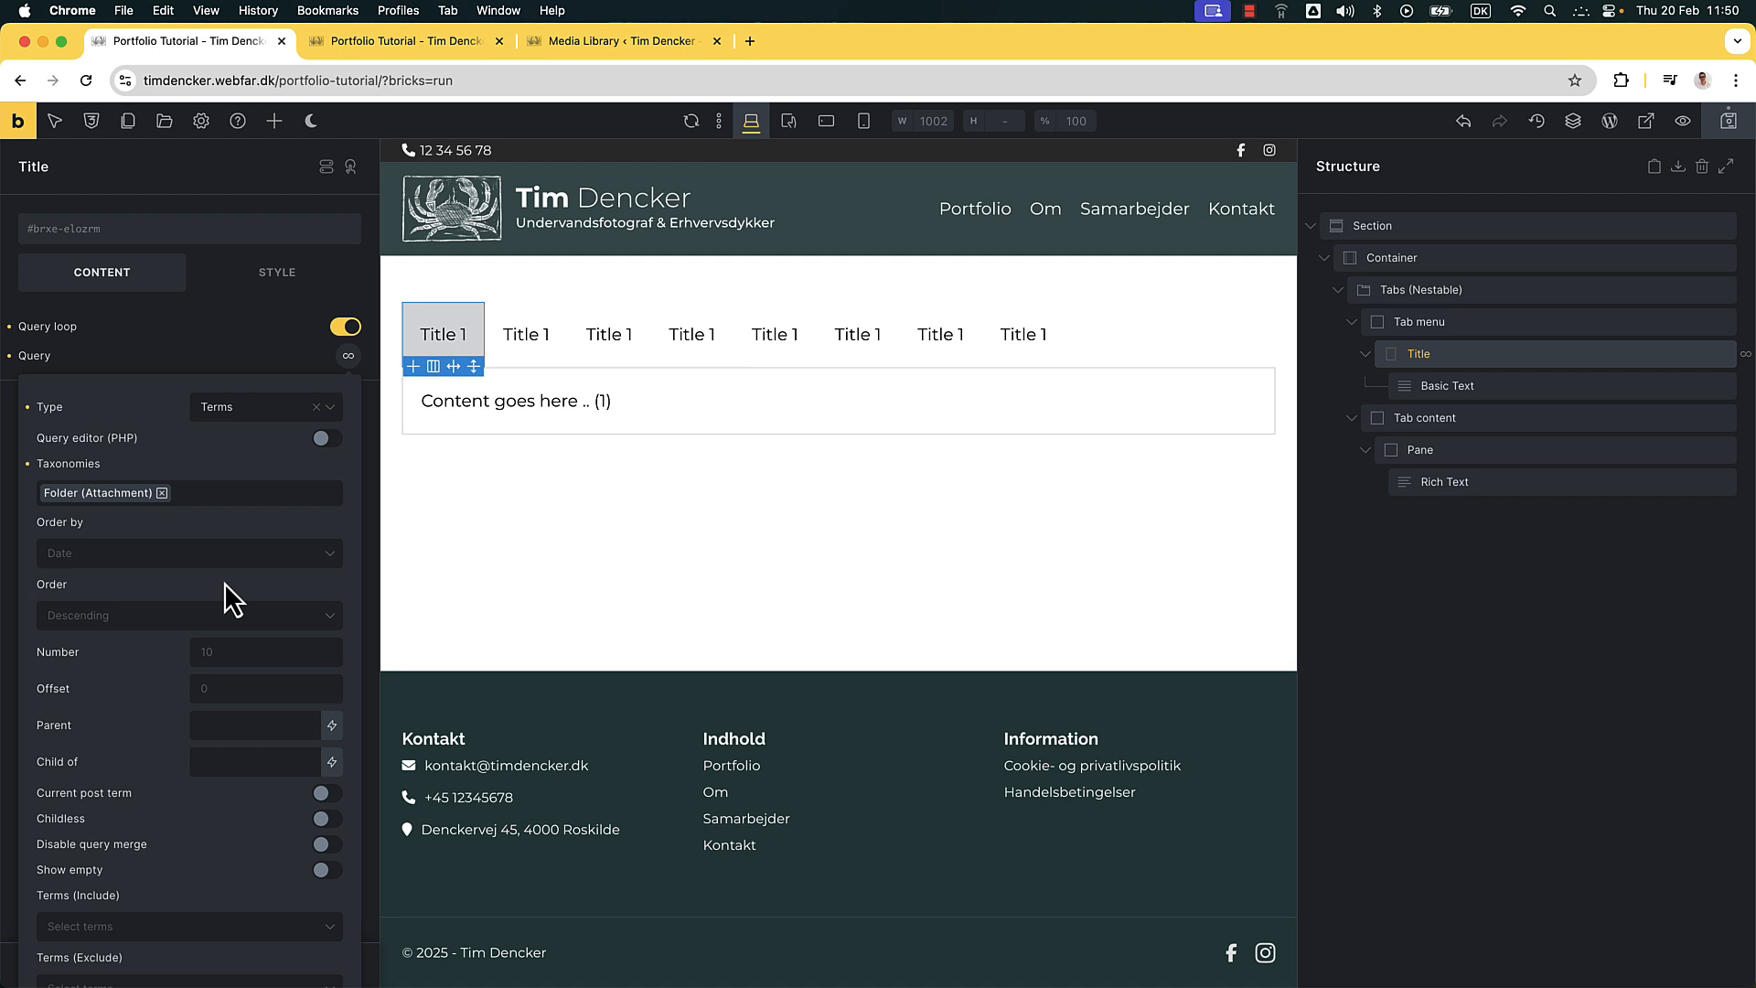
pyautogui.scroll(-1, 223, 583)
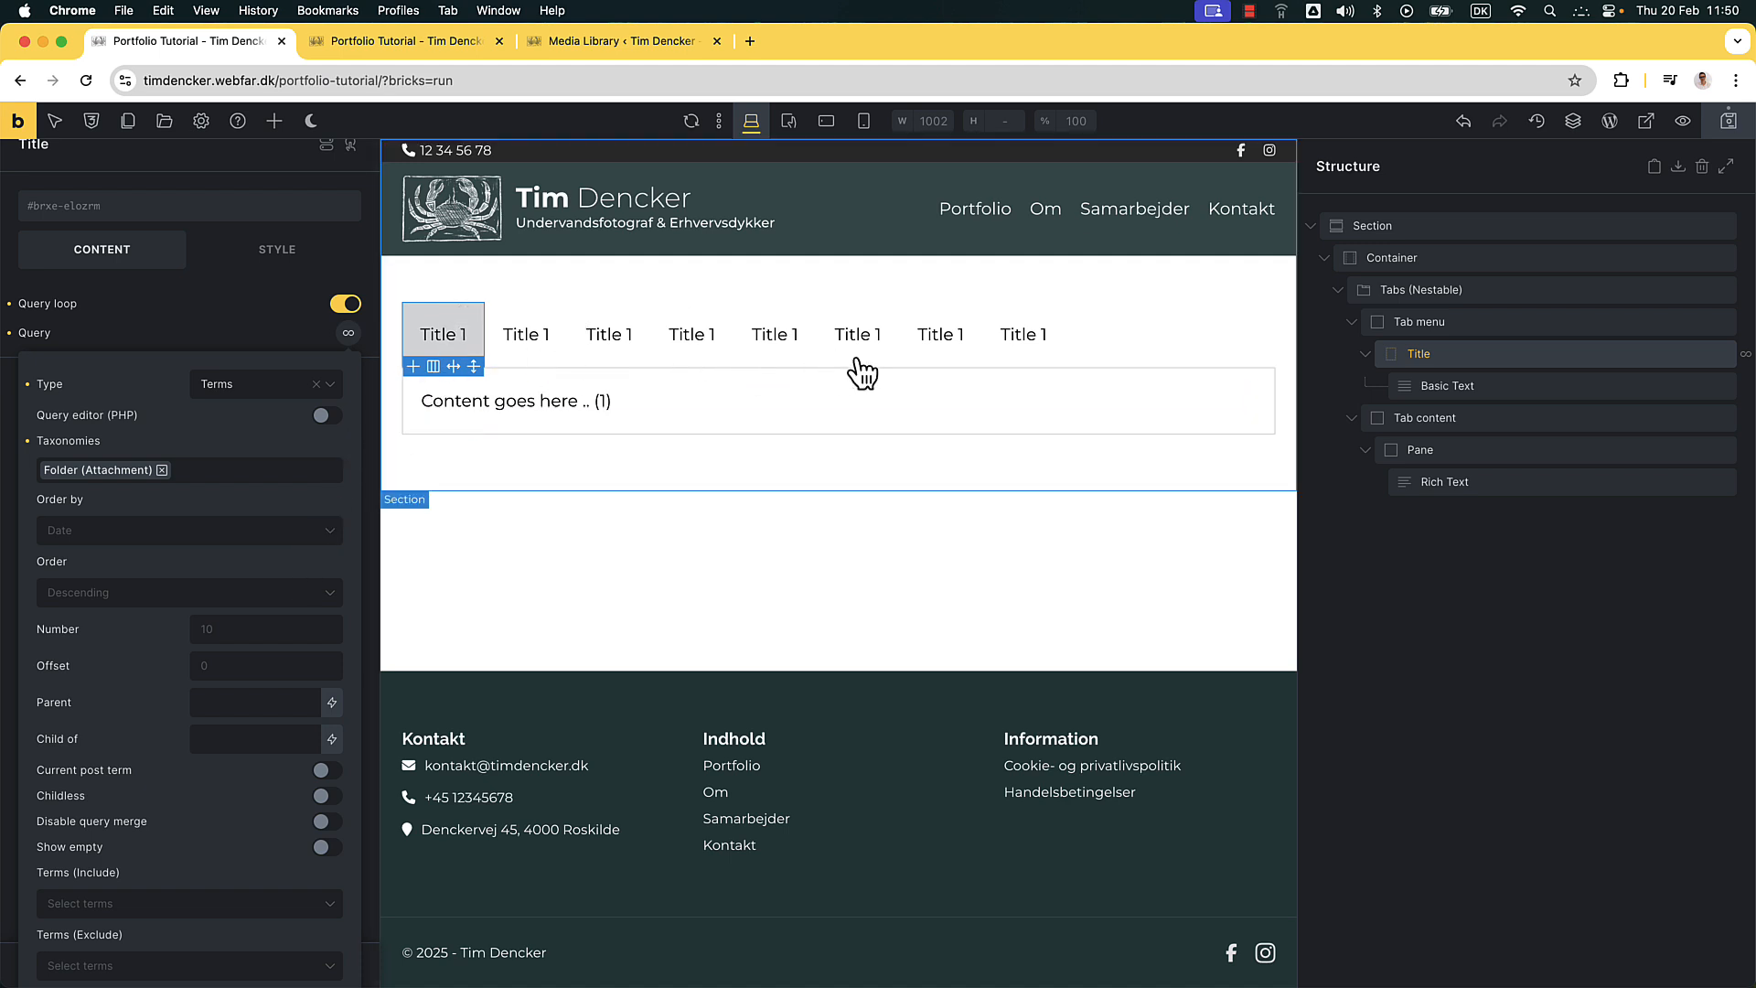
pyautogui.click(591, 41)
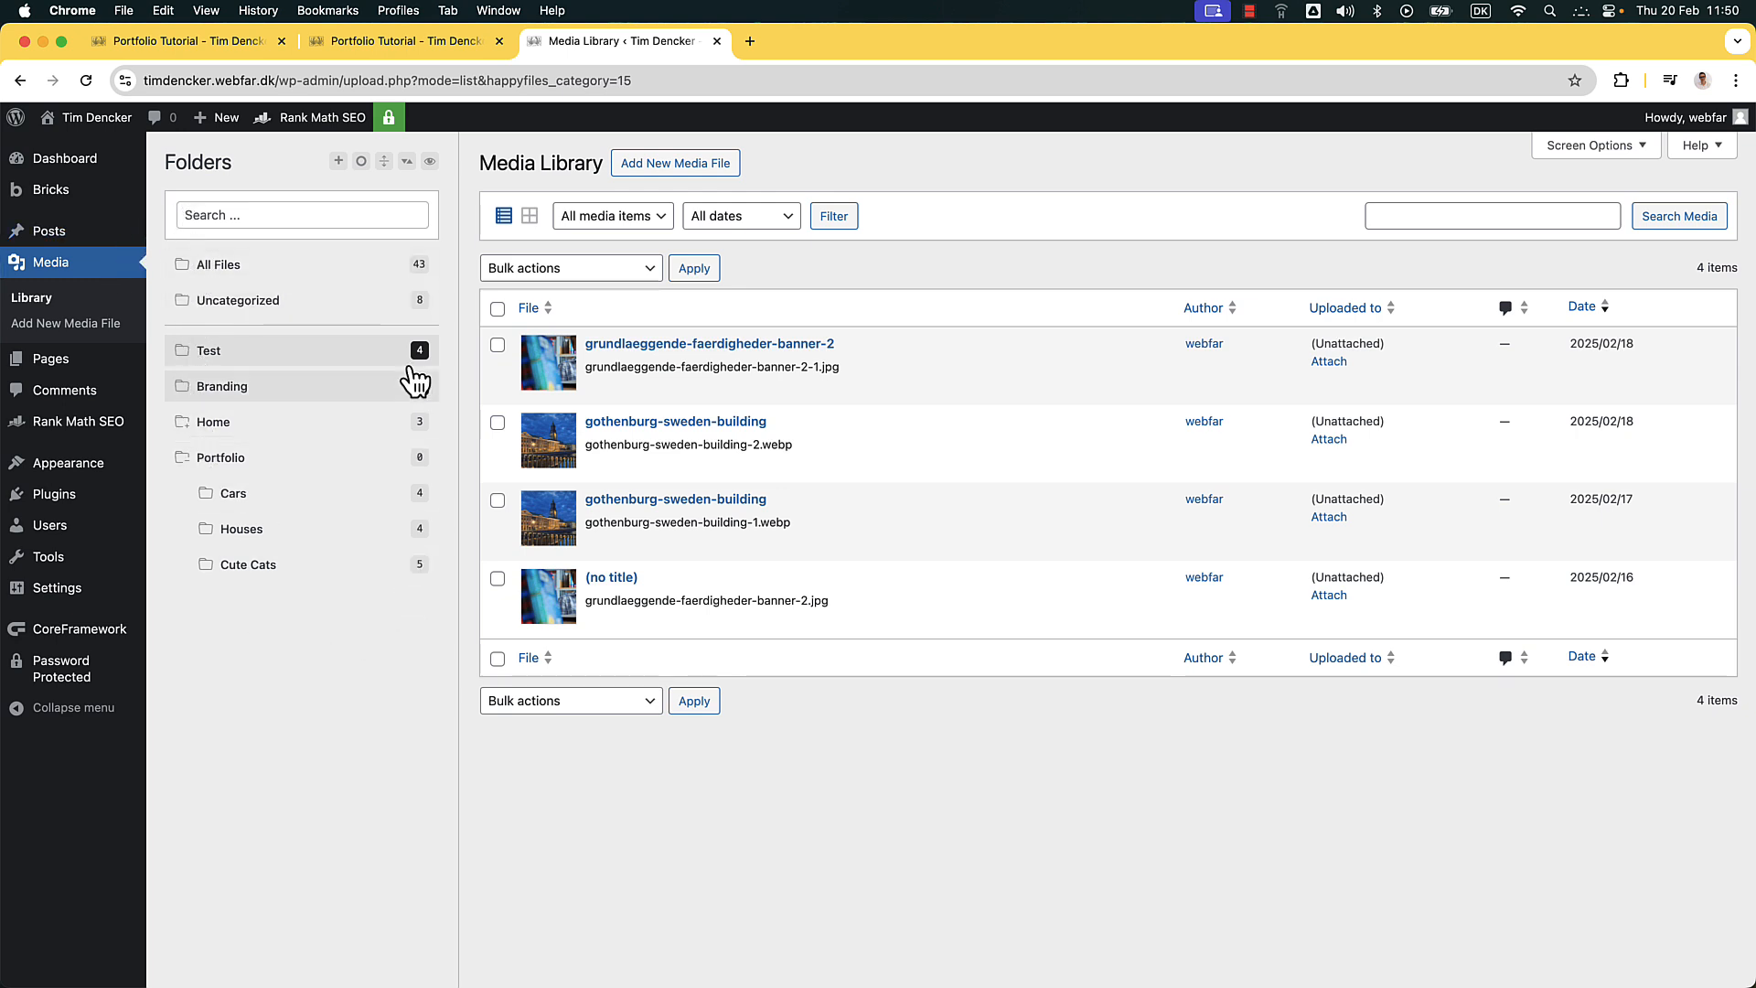
pyautogui.click(372, 43)
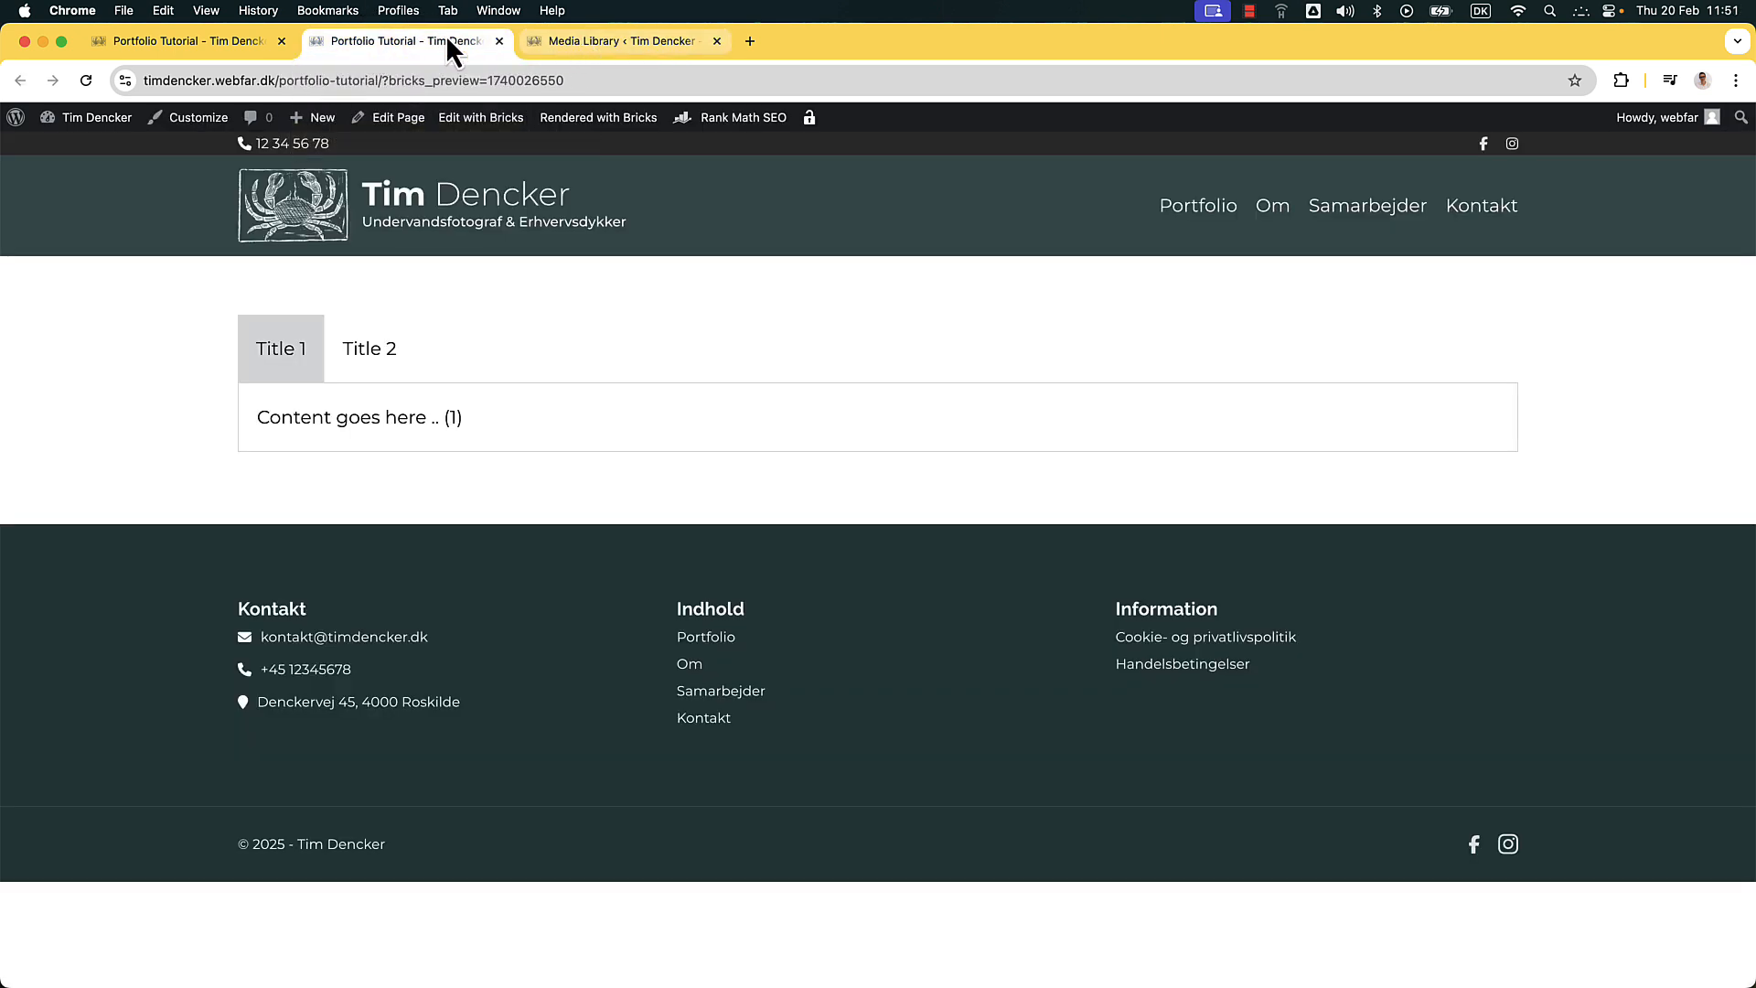
pyautogui.click(251, 41)
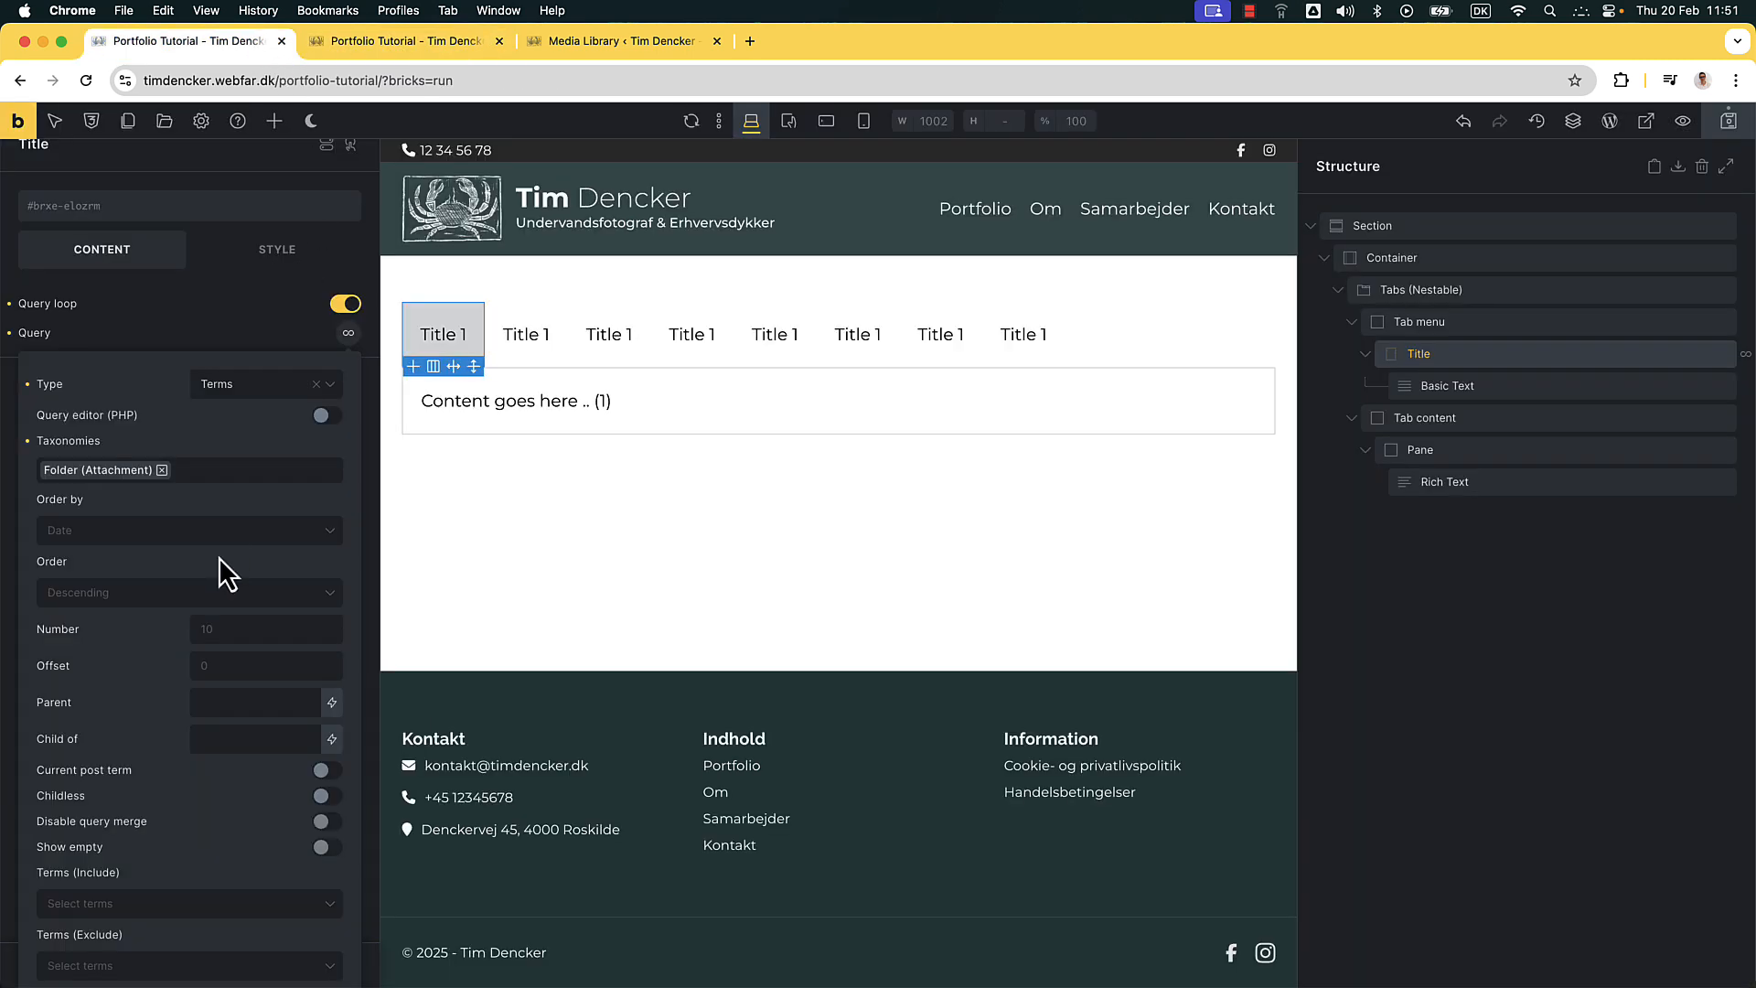
# Show the folder IDs in the media library's folder list to look up Portfolio's ID, and return to the Bricks builder
pyautogui.click(611, 47)
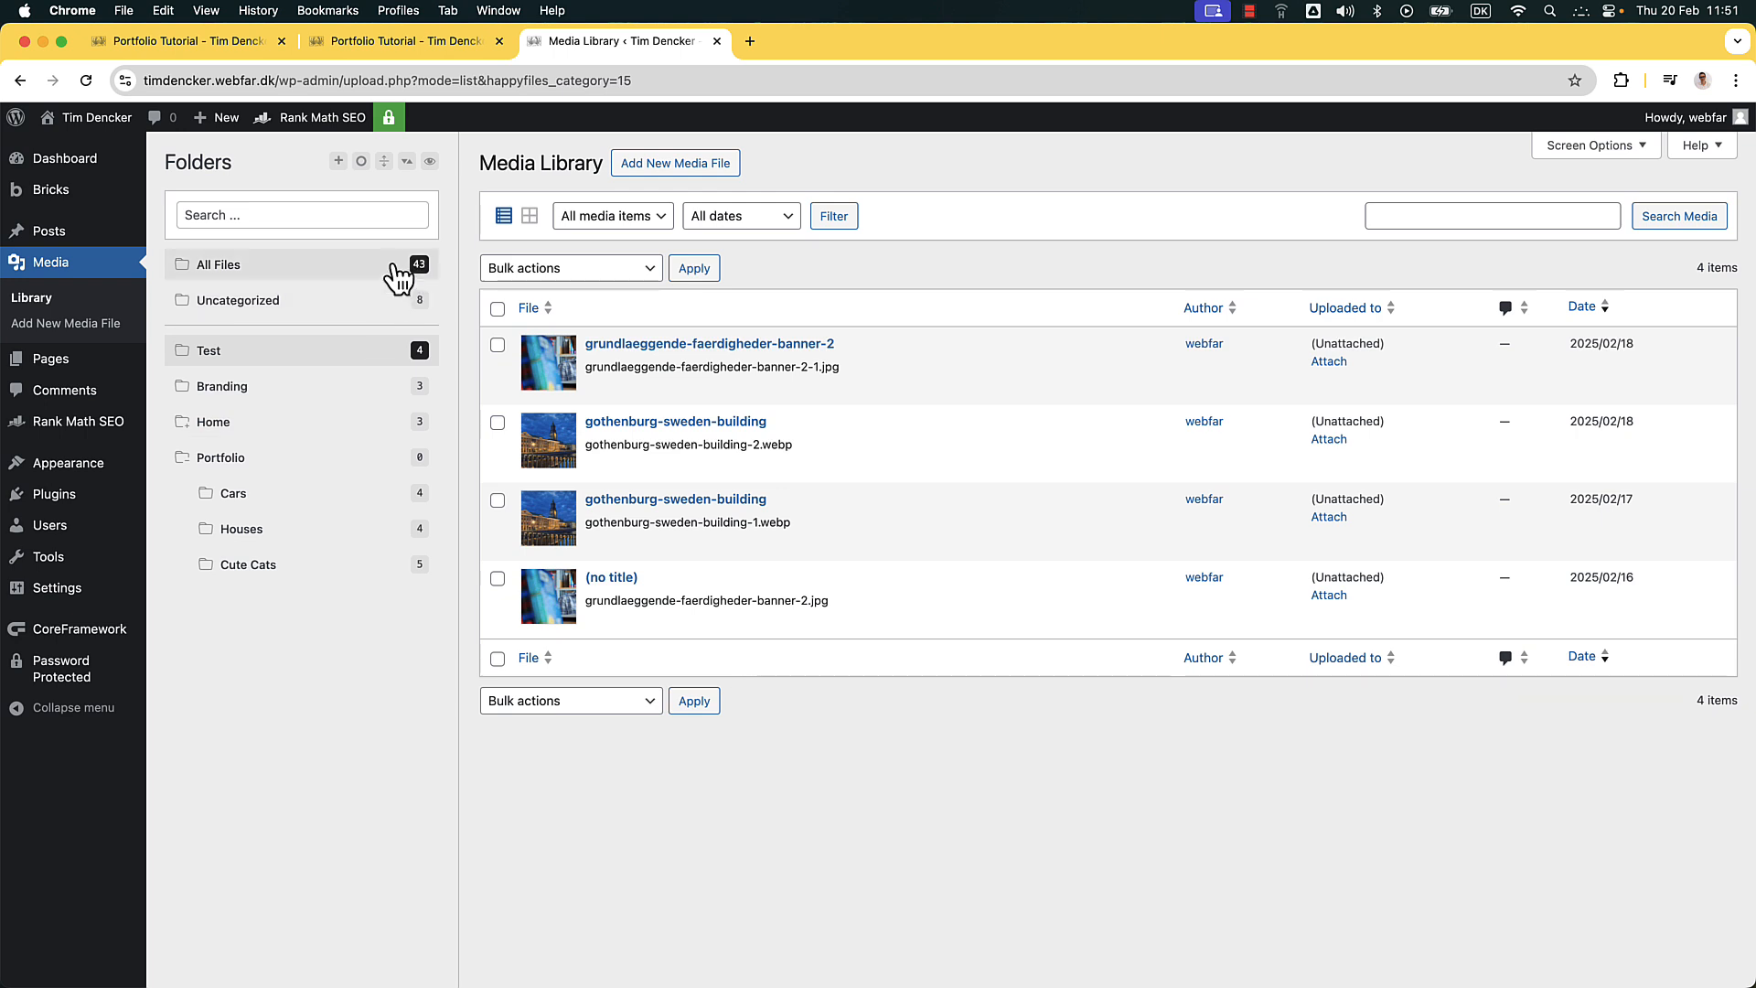
pyautogui.click(430, 161)
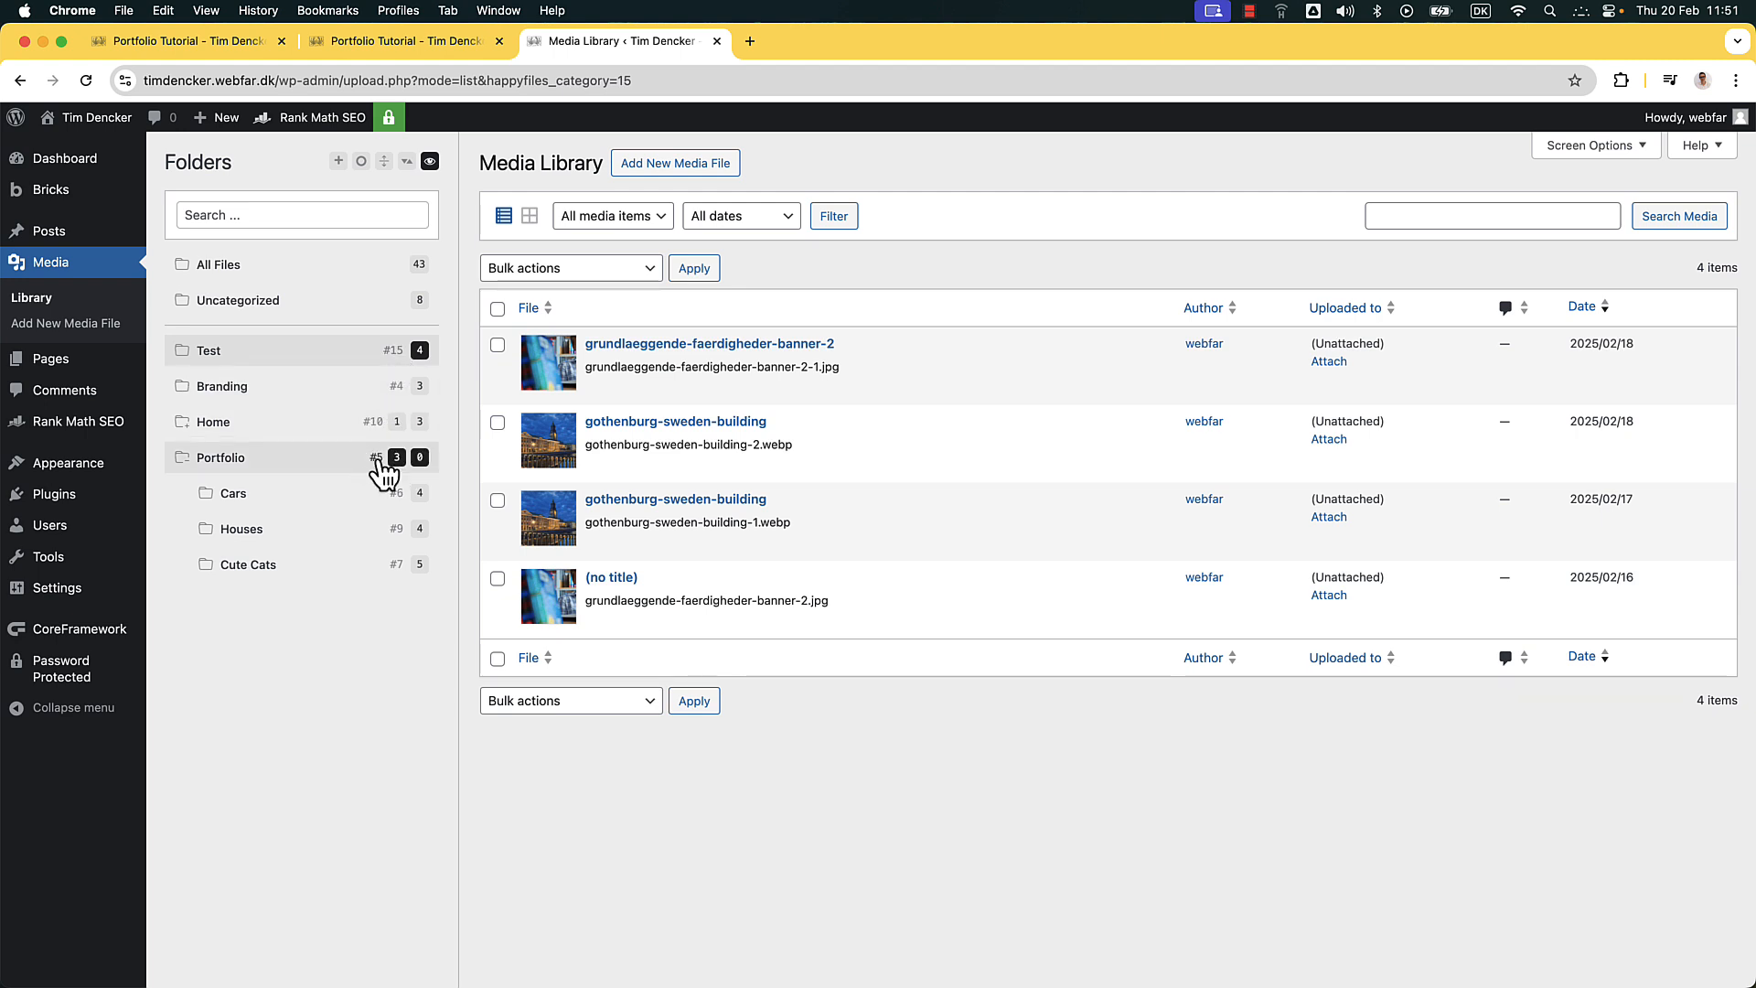
pyautogui.click(228, 49)
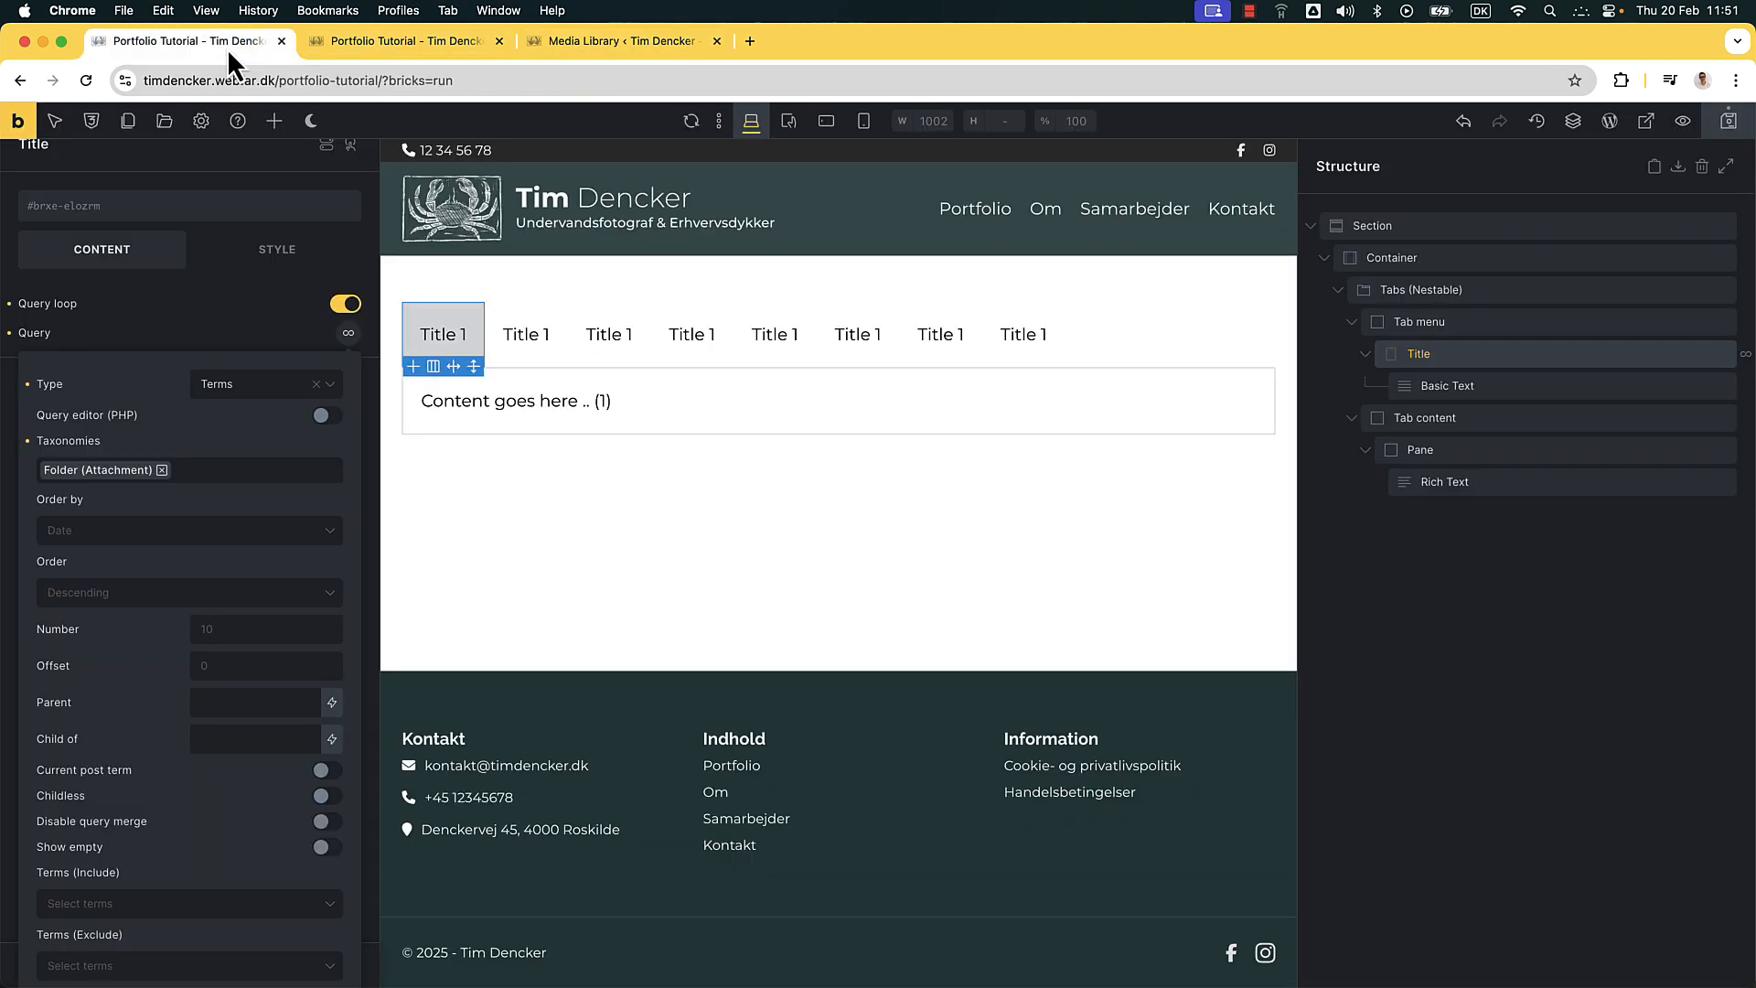
# Limit the Title query to Portfolio's subfolders by setting Parent to 5, check it against the folder list, and save the page
pyautogui.scroll(-3, 218, 426)
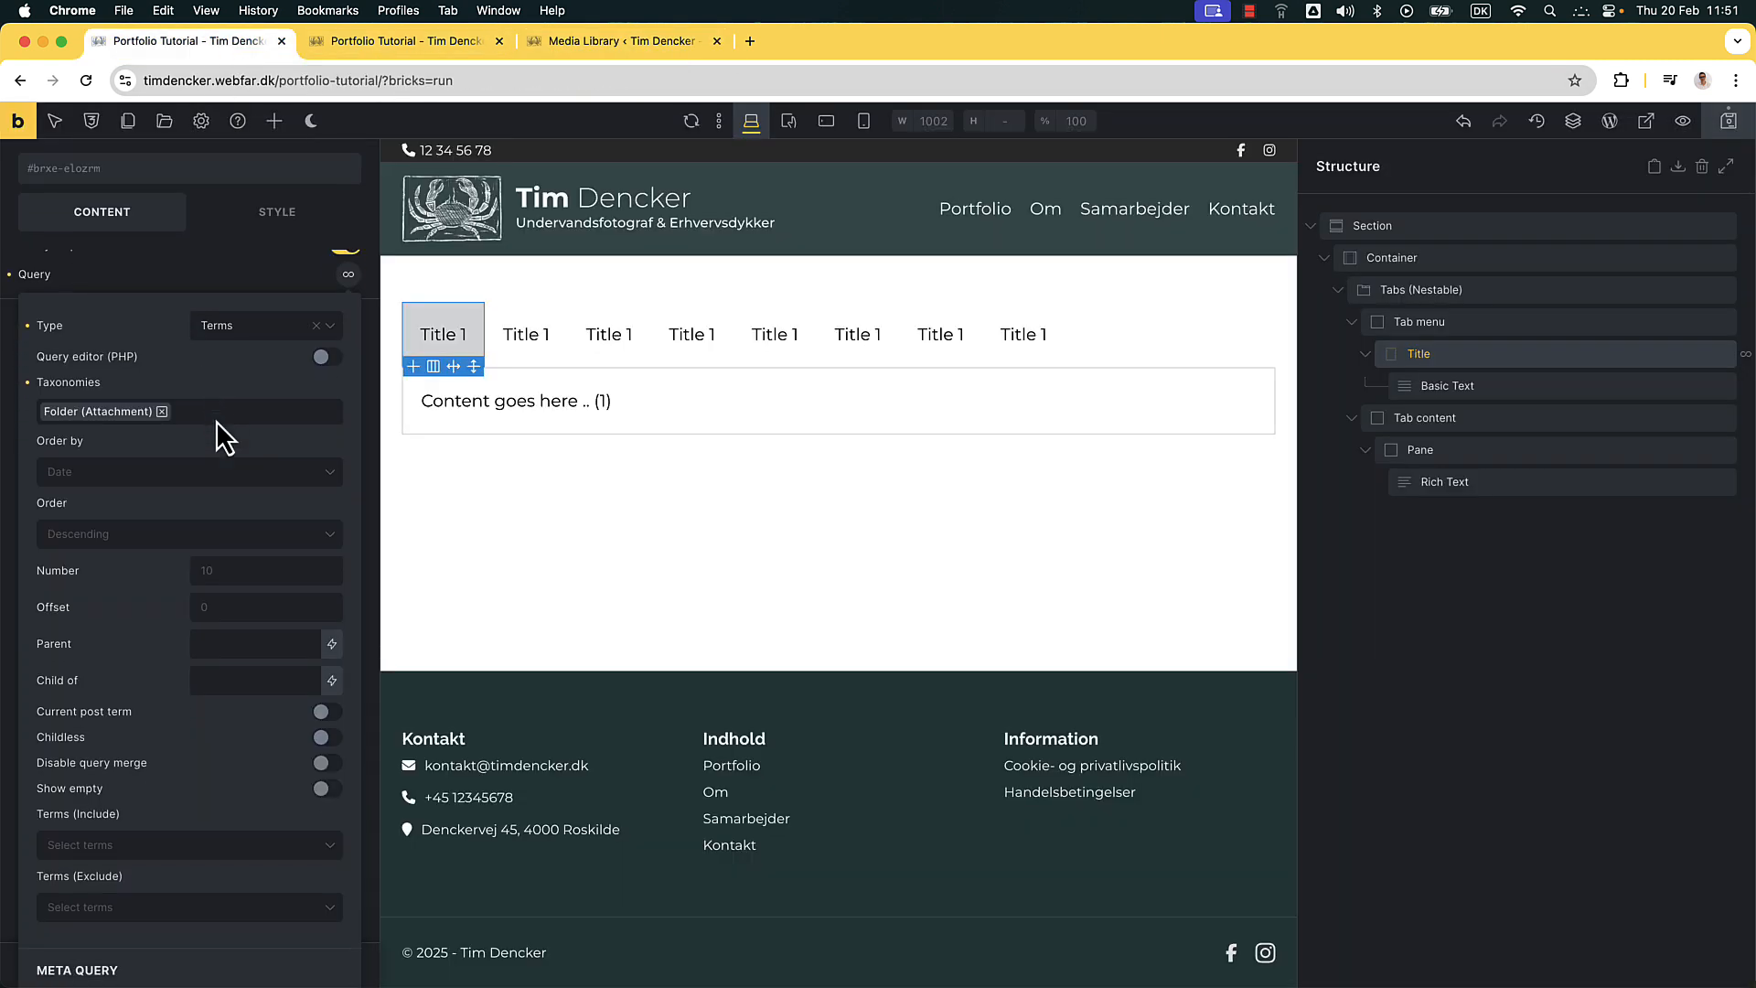
pyautogui.scroll(-1, 224, 432)
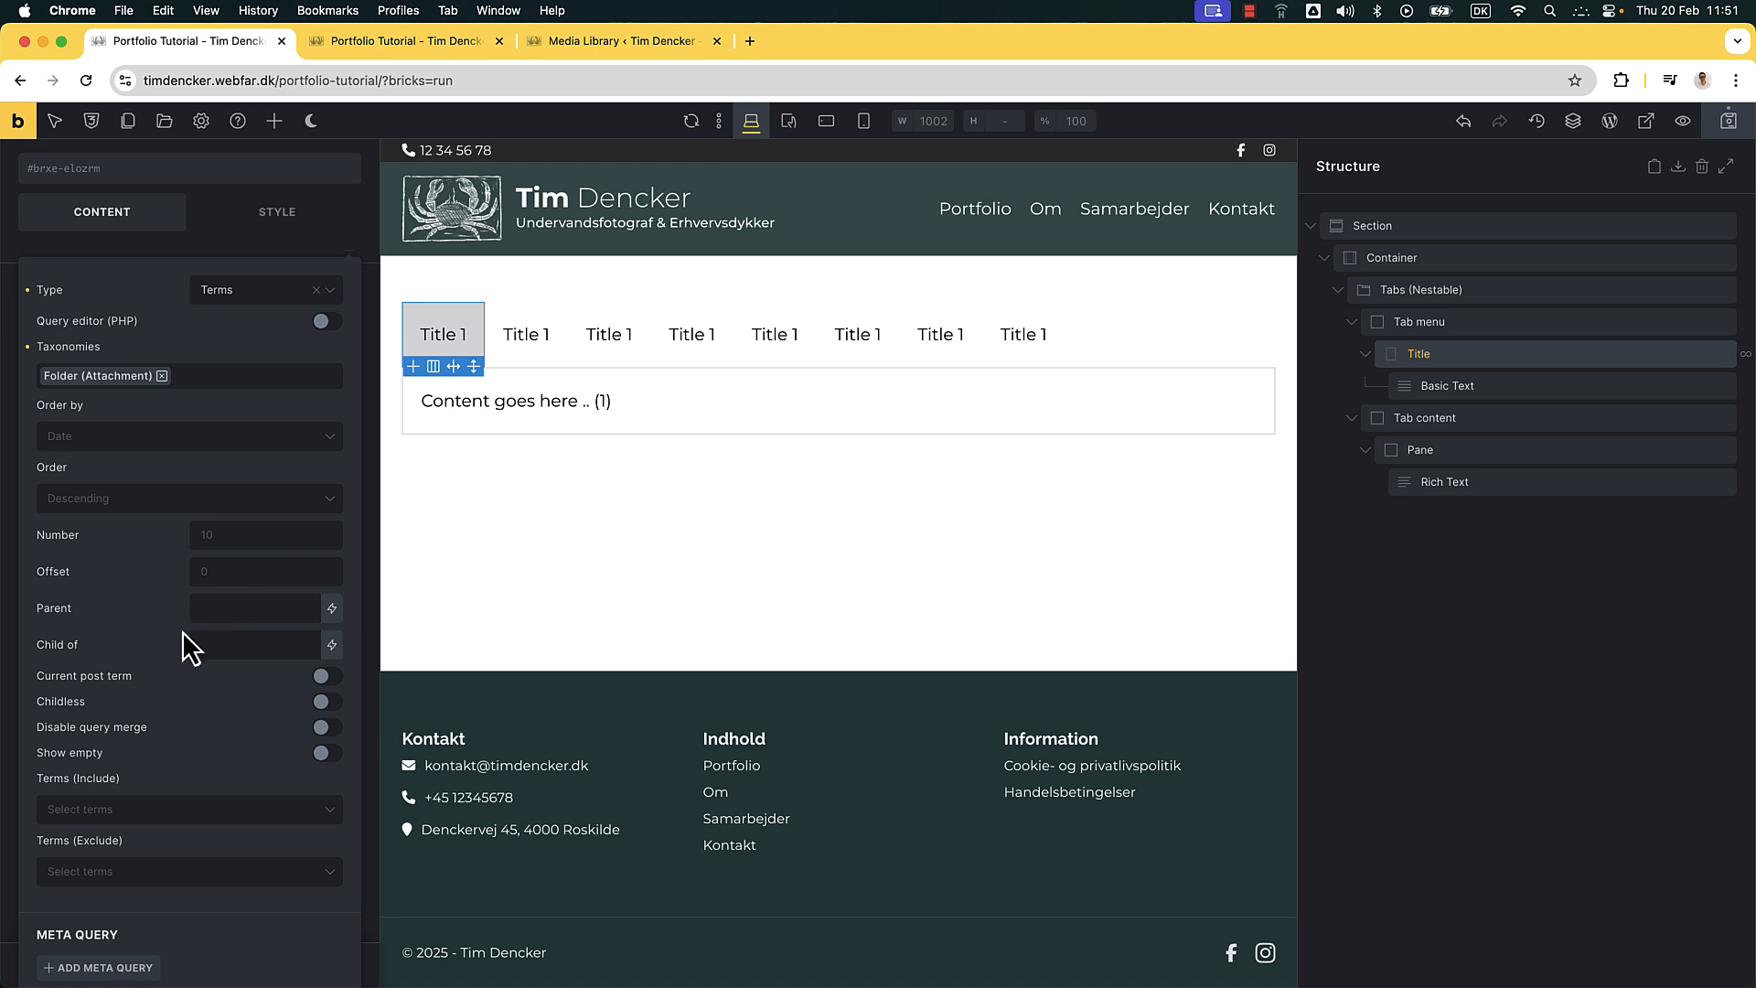
pyautogui.click(240, 608)
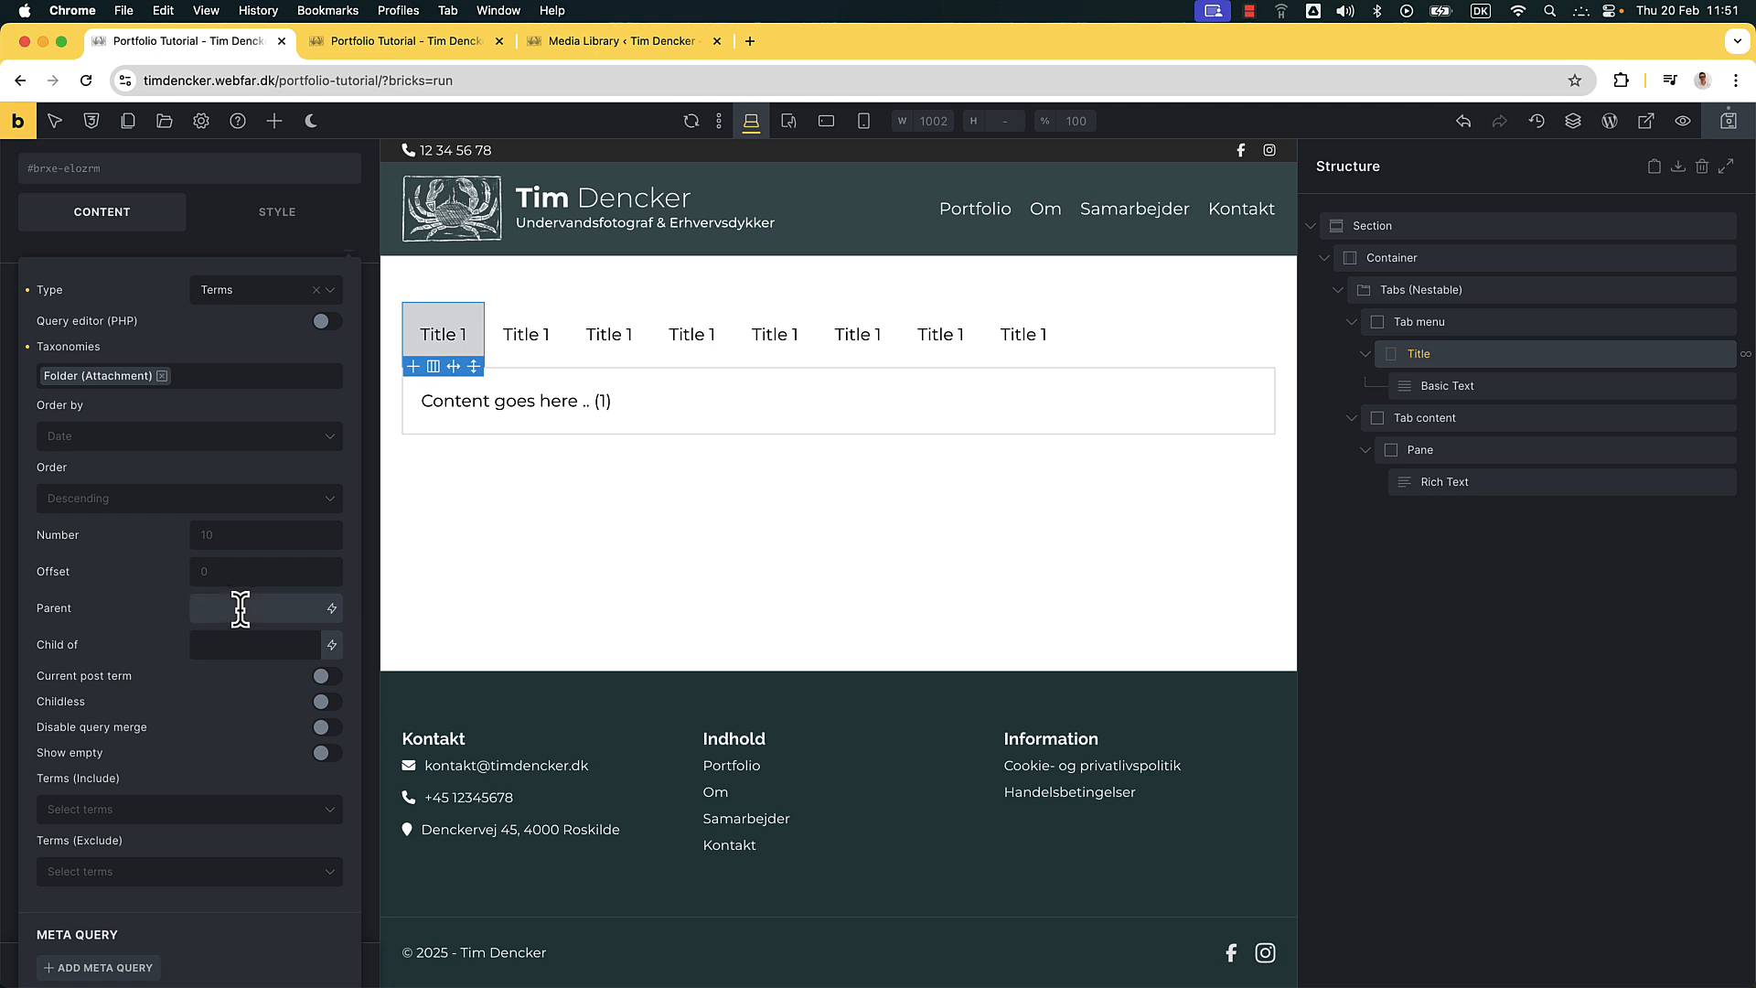
pyautogui.write('5')
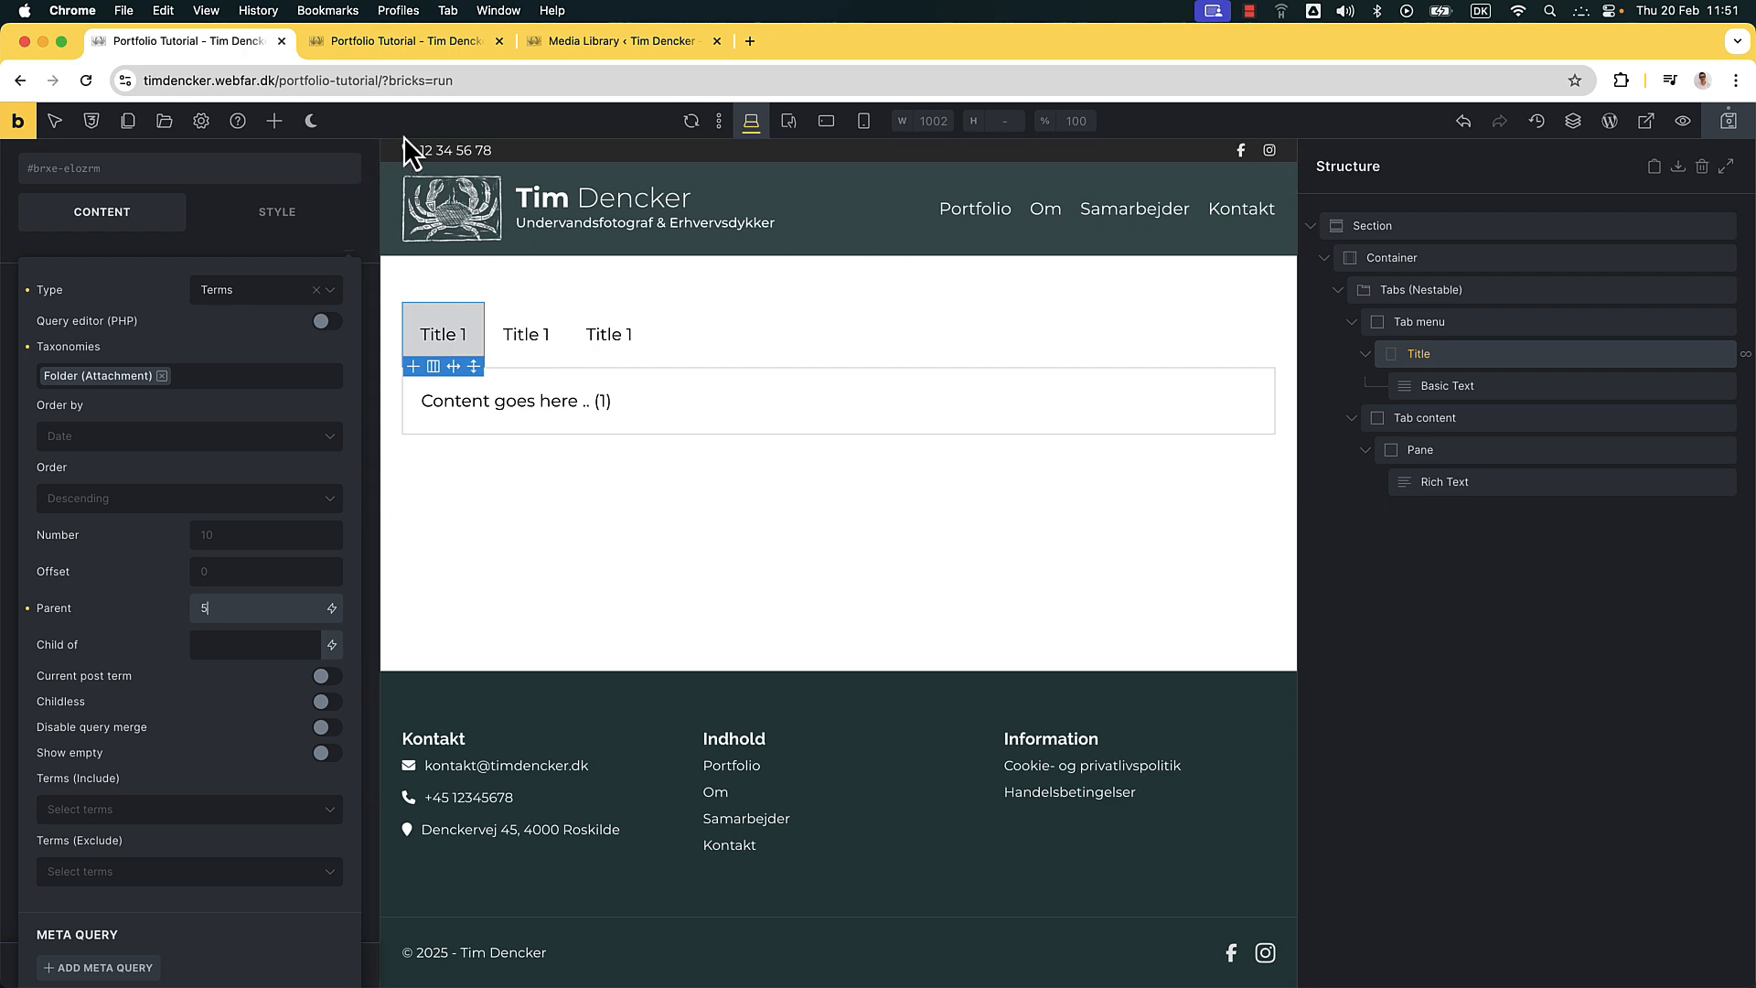
pyautogui.click(604, 41)
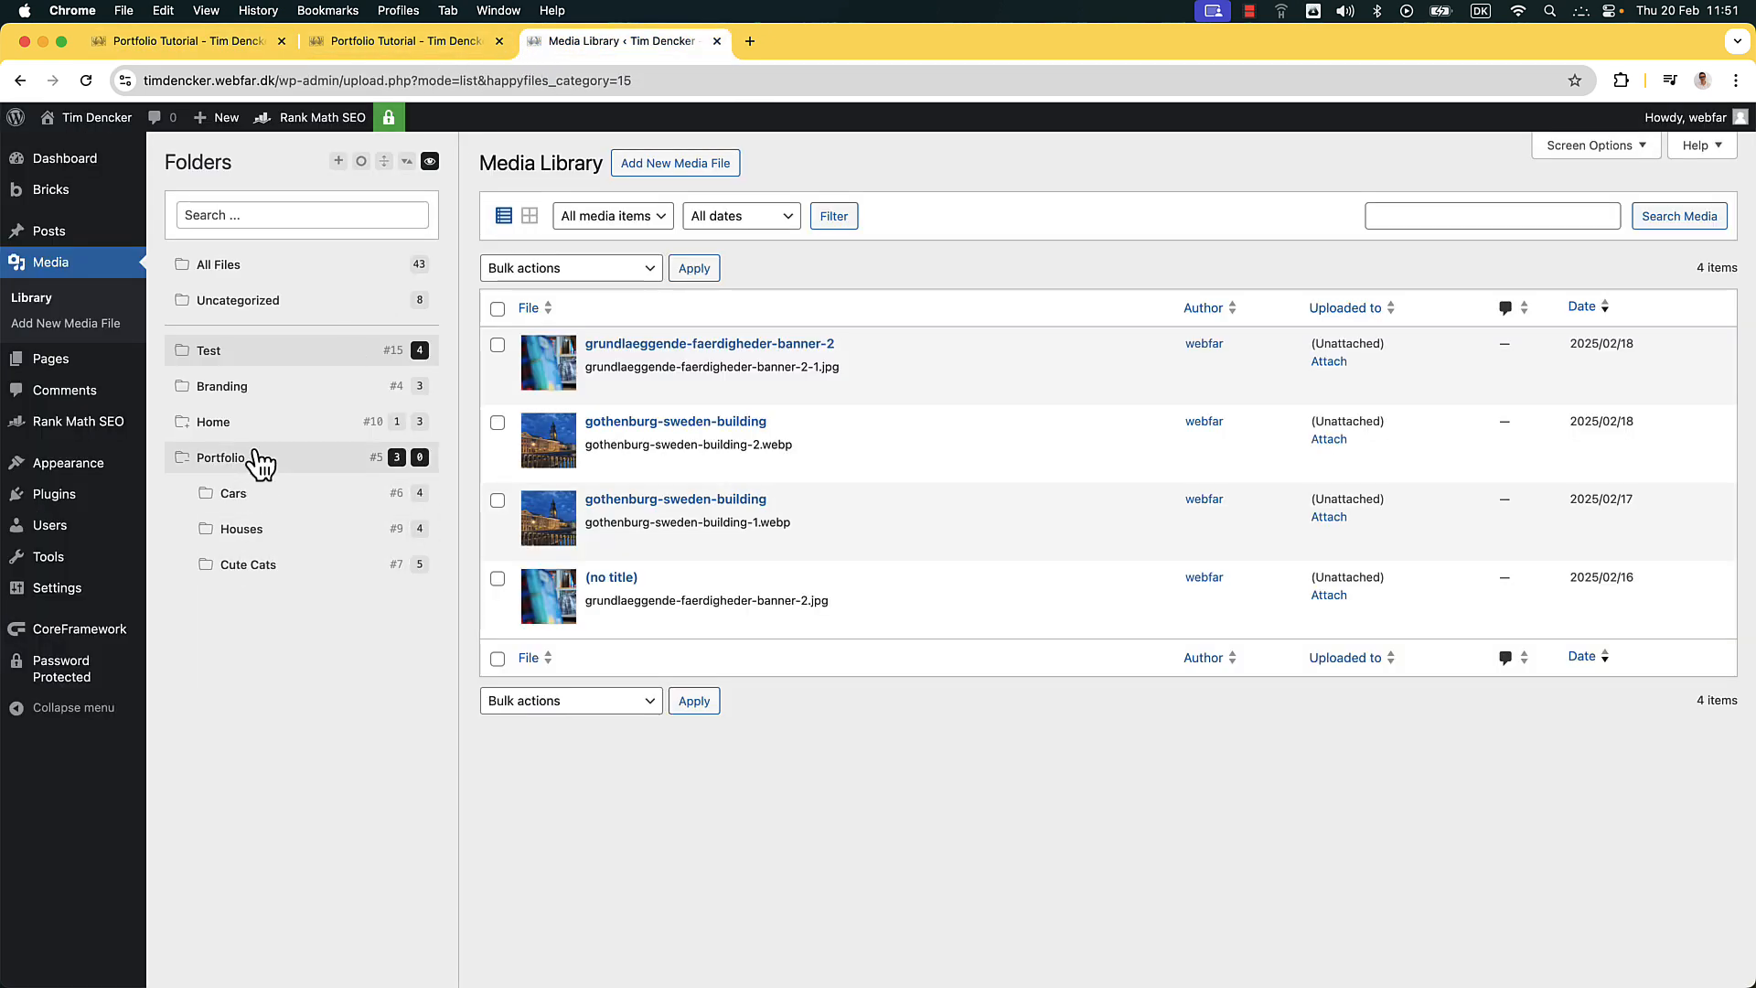
pyautogui.click(185, 42)
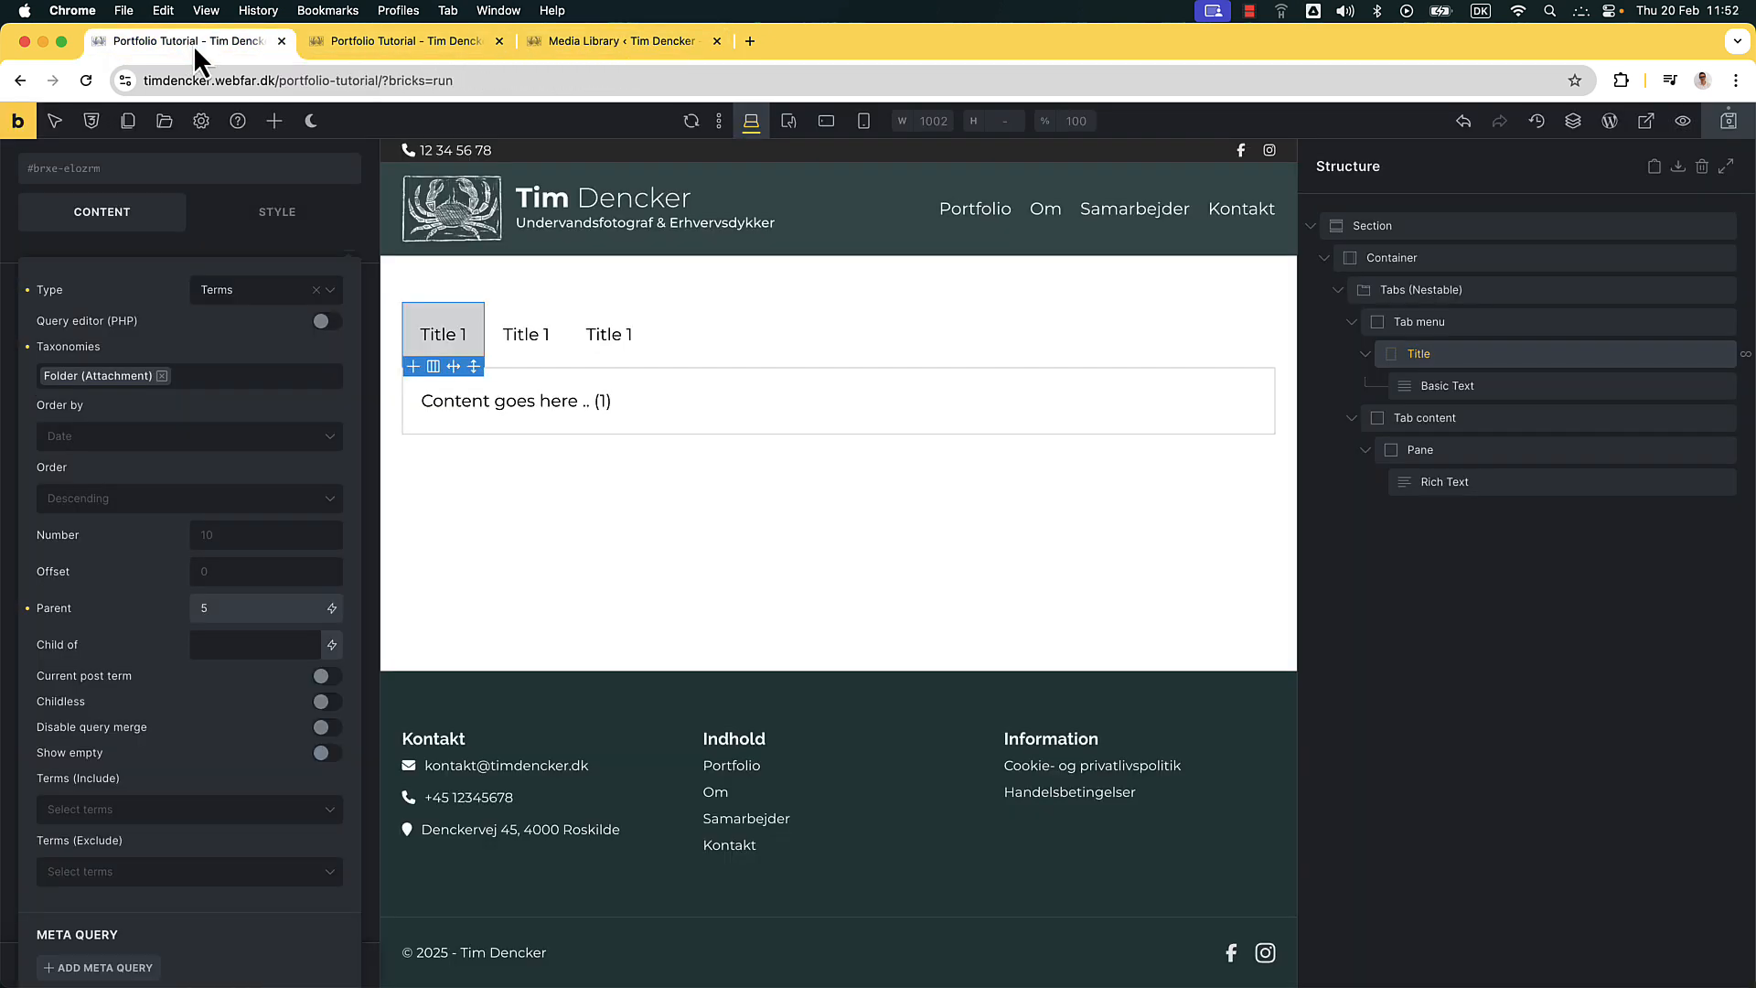
pyautogui.click(1728, 121)
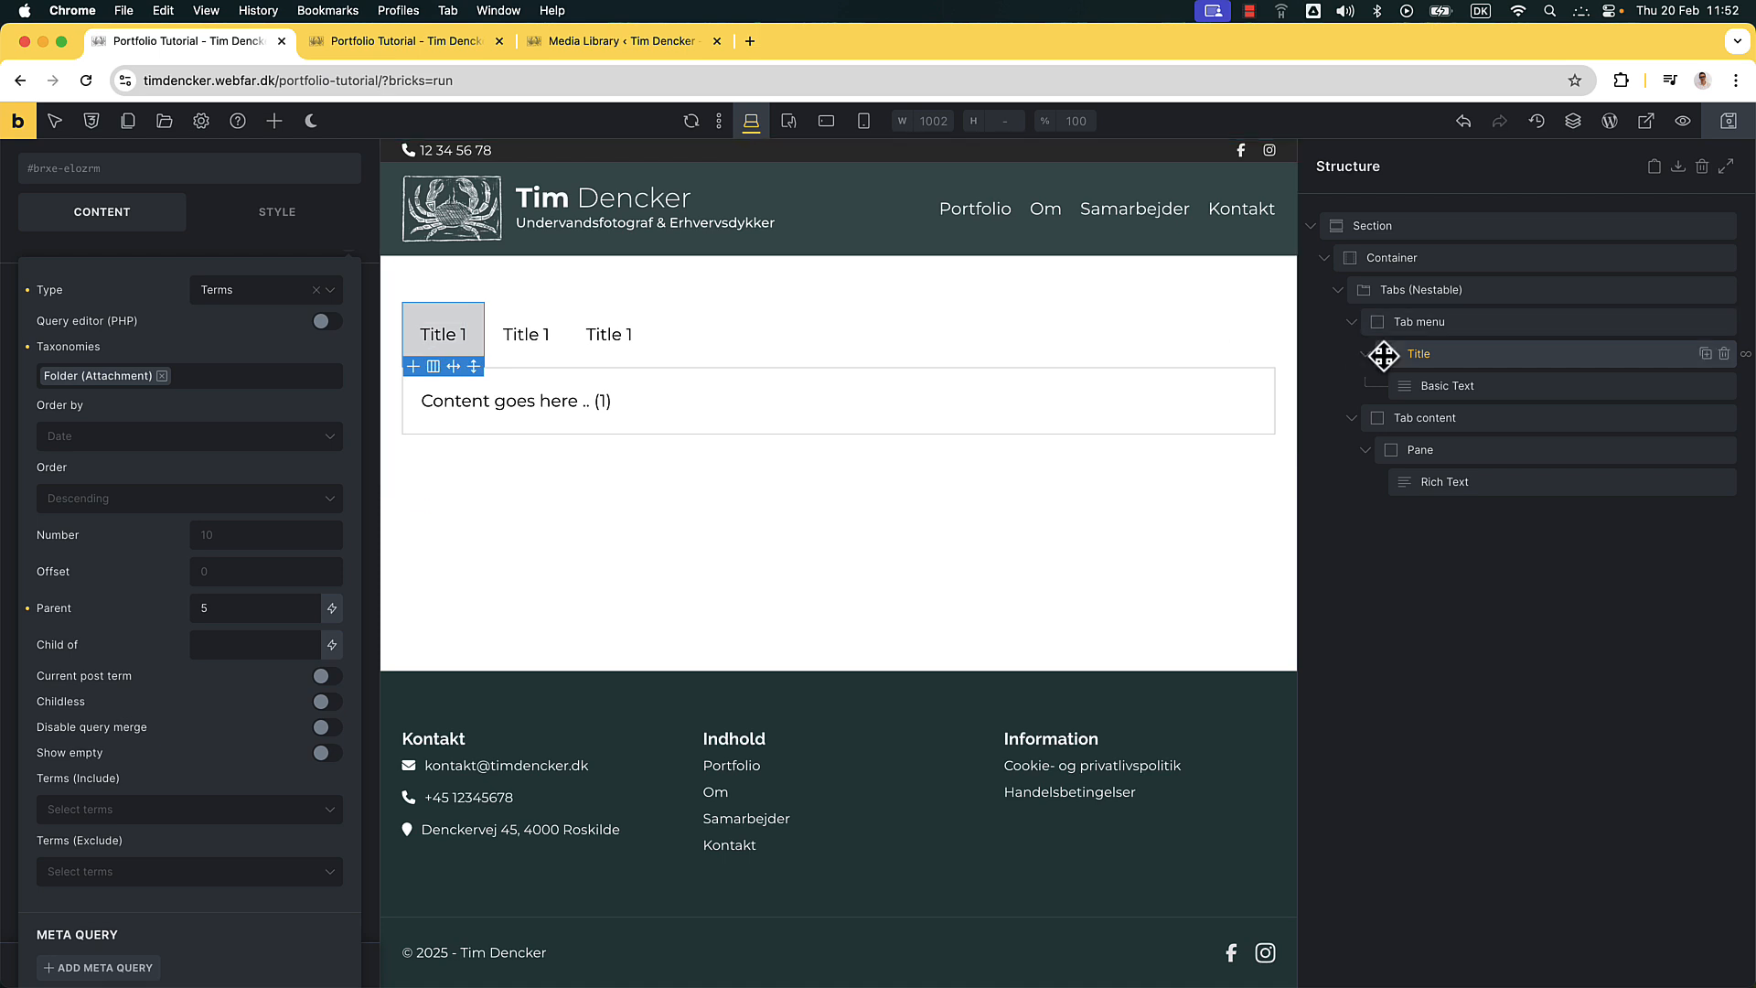
# Replace the Basic Text content inside Title with the dynamic Term name tag {term_name}
pyautogui.click(1441, 392)
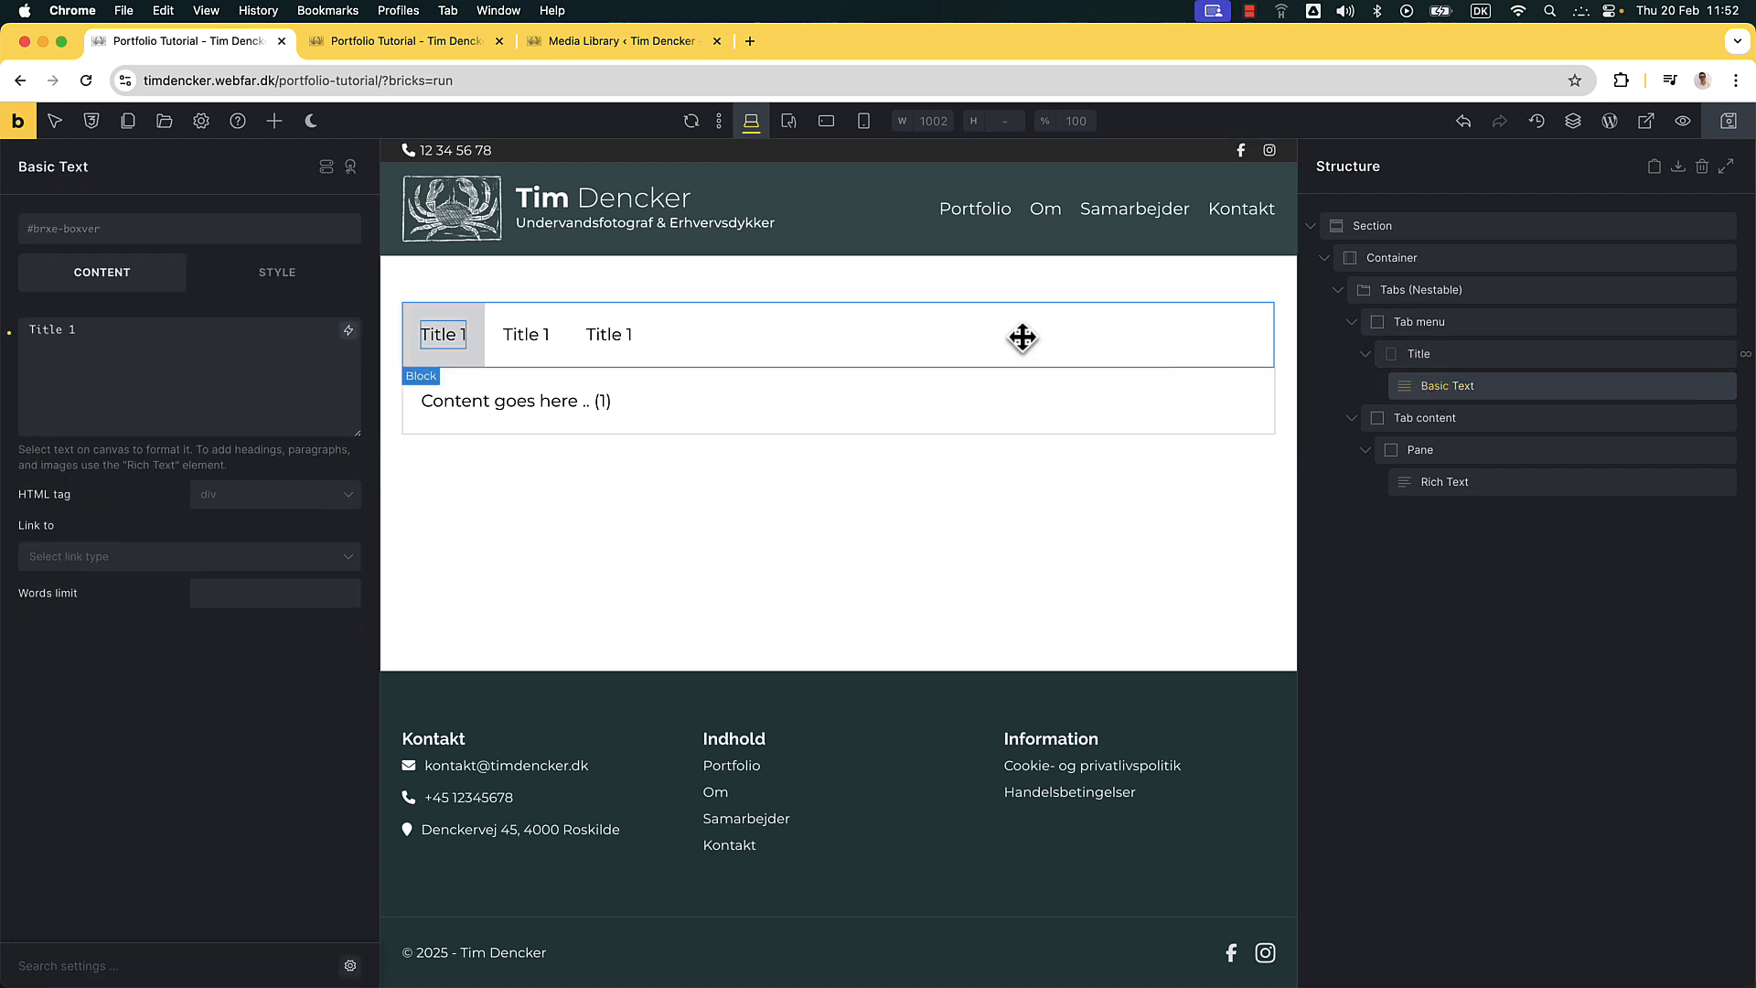
pyautogui.click(203, 363)
pyautogui.press('super+a')
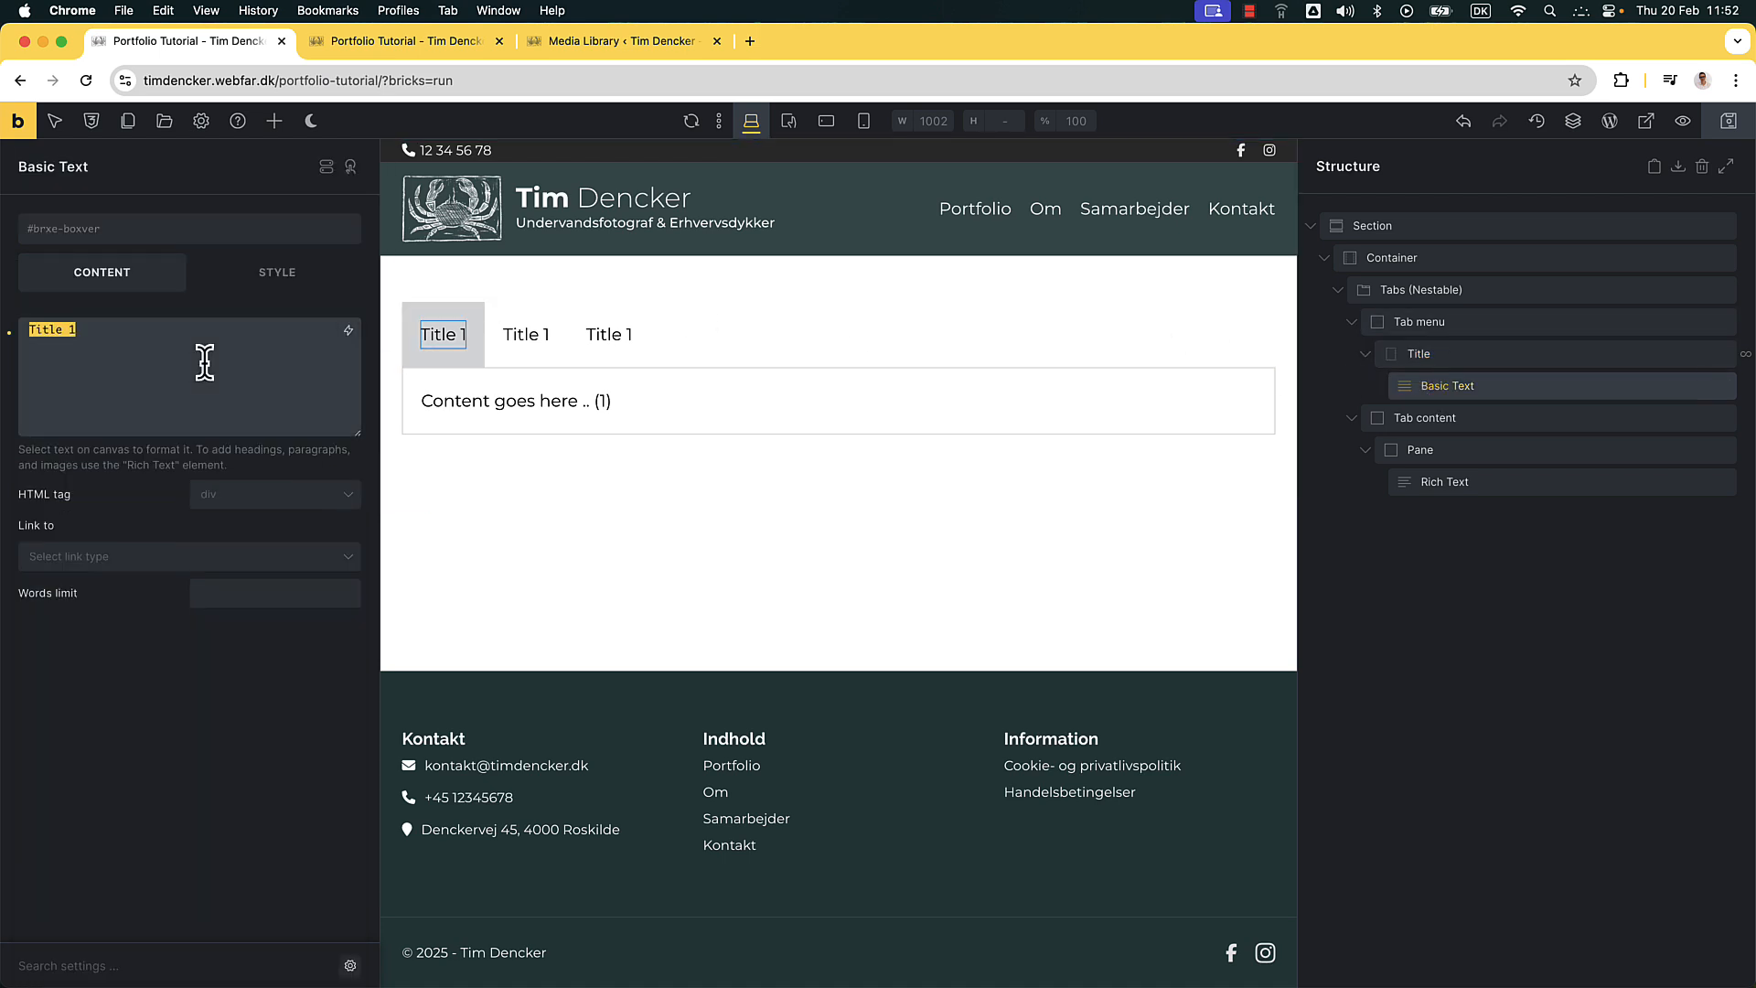
pyautogui.press('BackSpace')
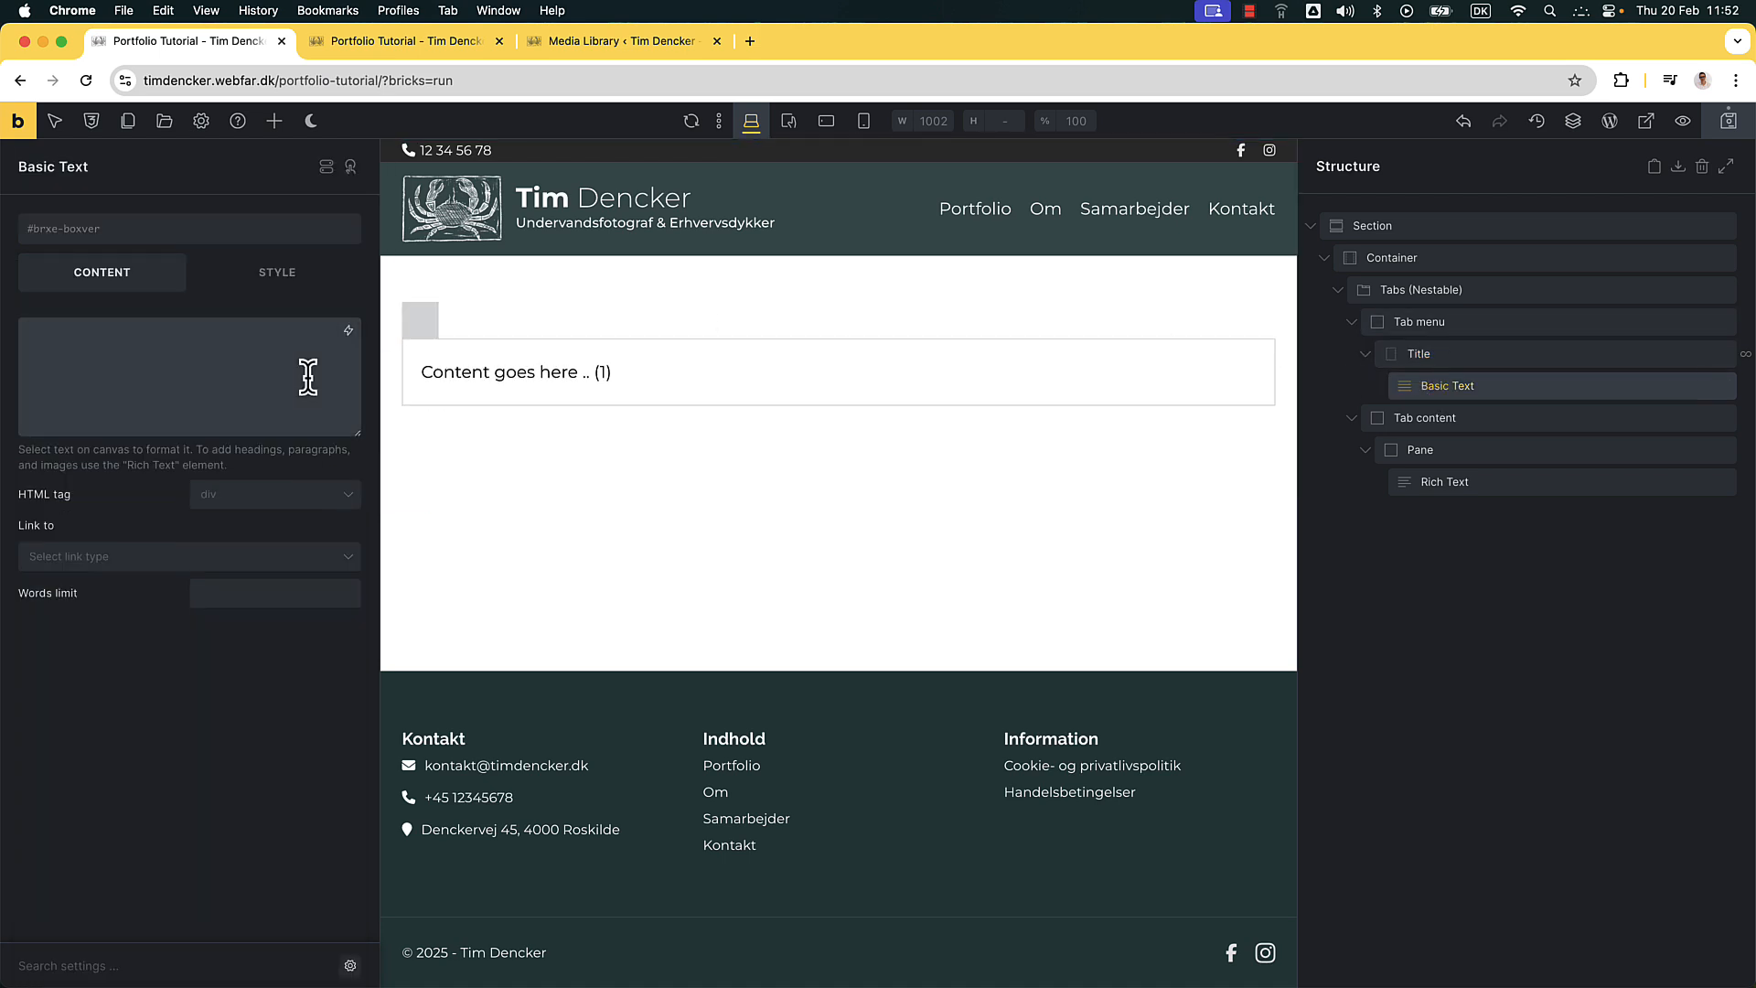
pyautogui.click(348, 330)
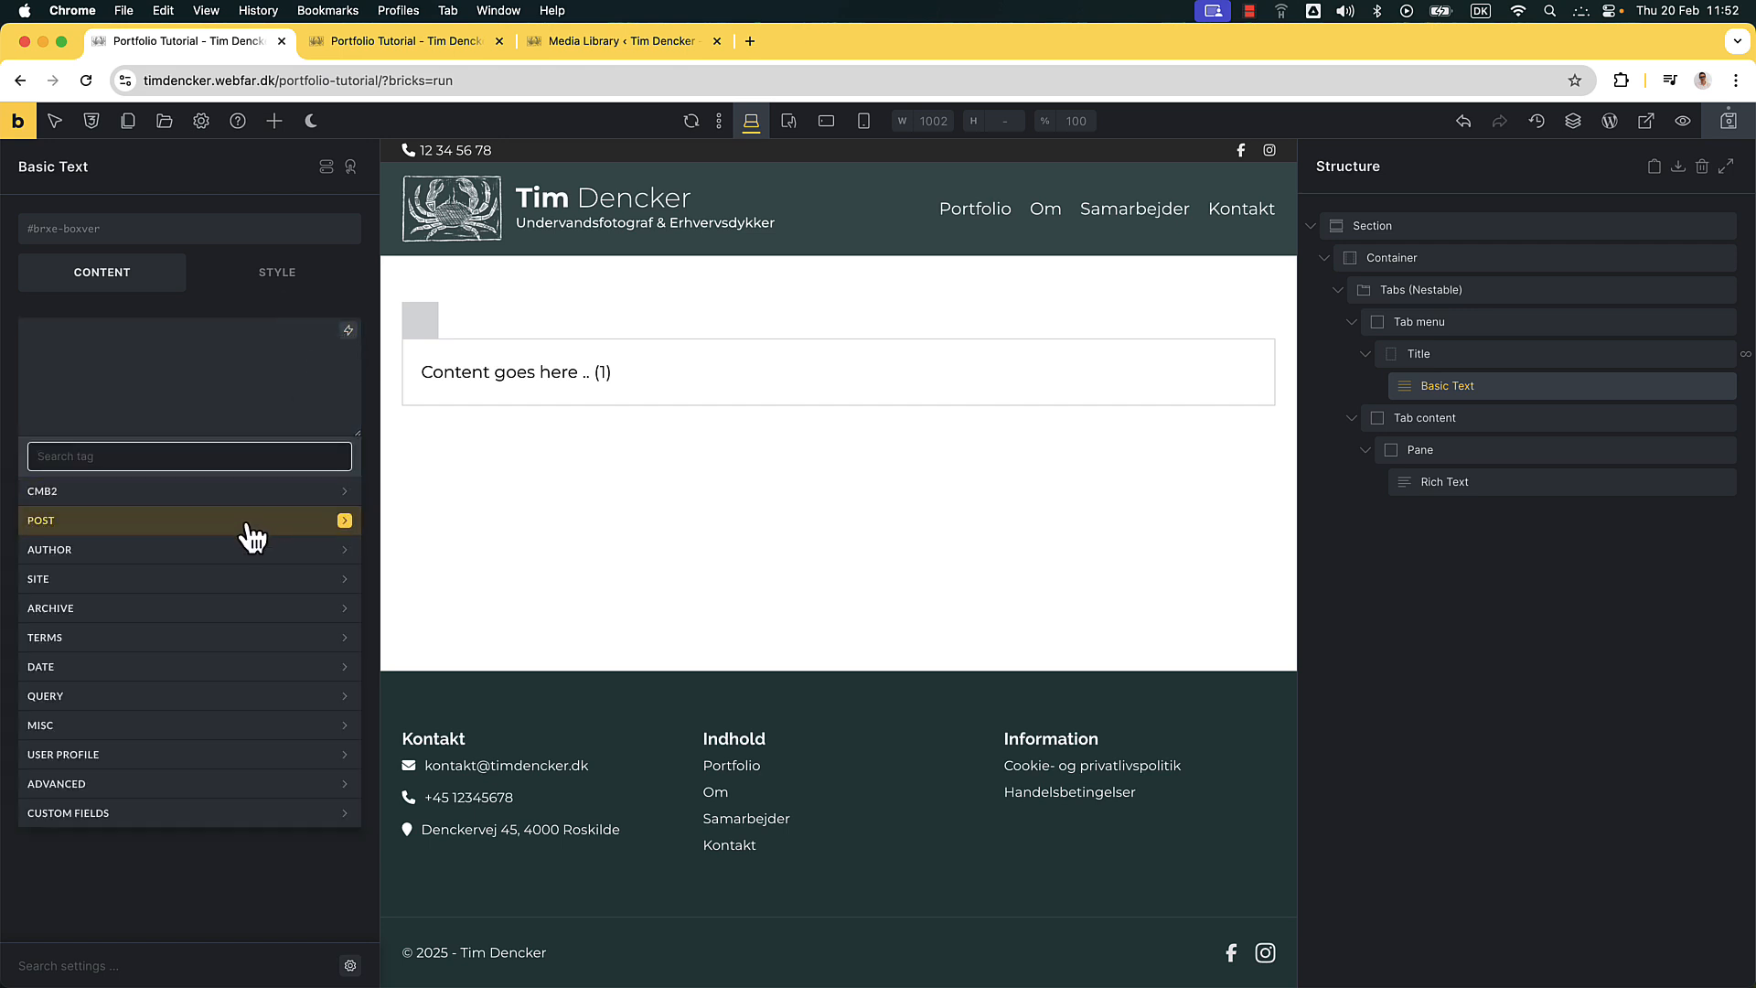
pyautogui.click(335, 638)
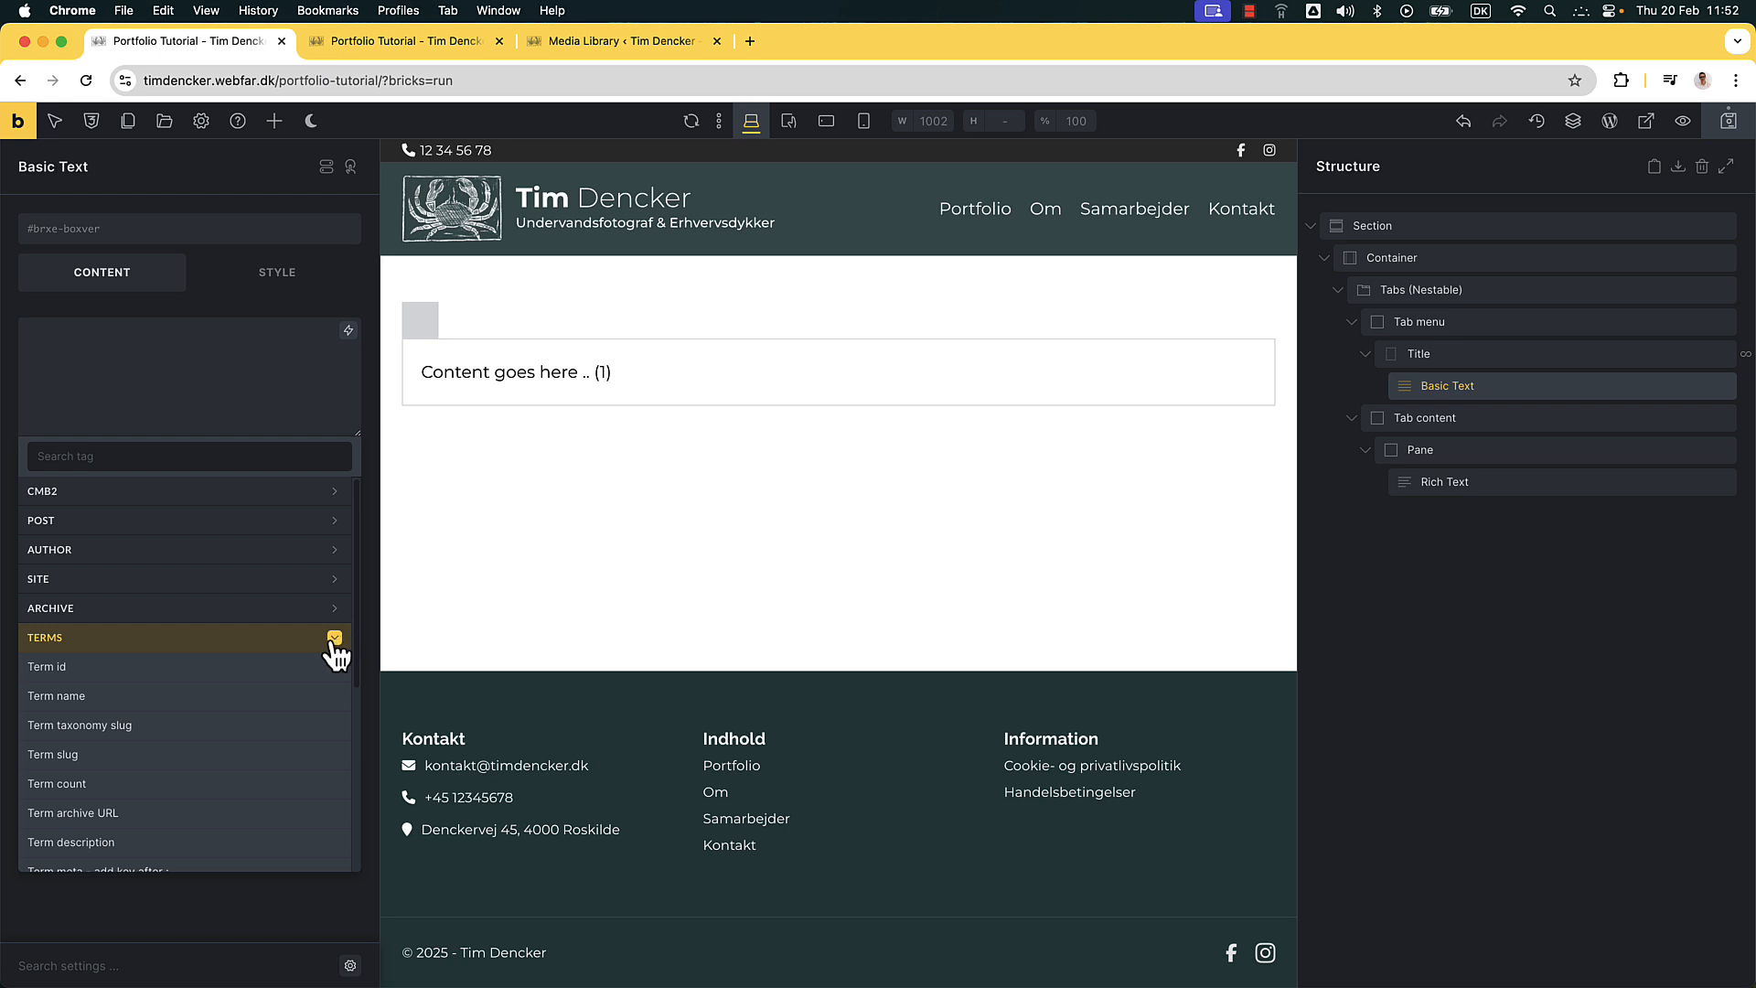
pyautogui.click(262, 693)
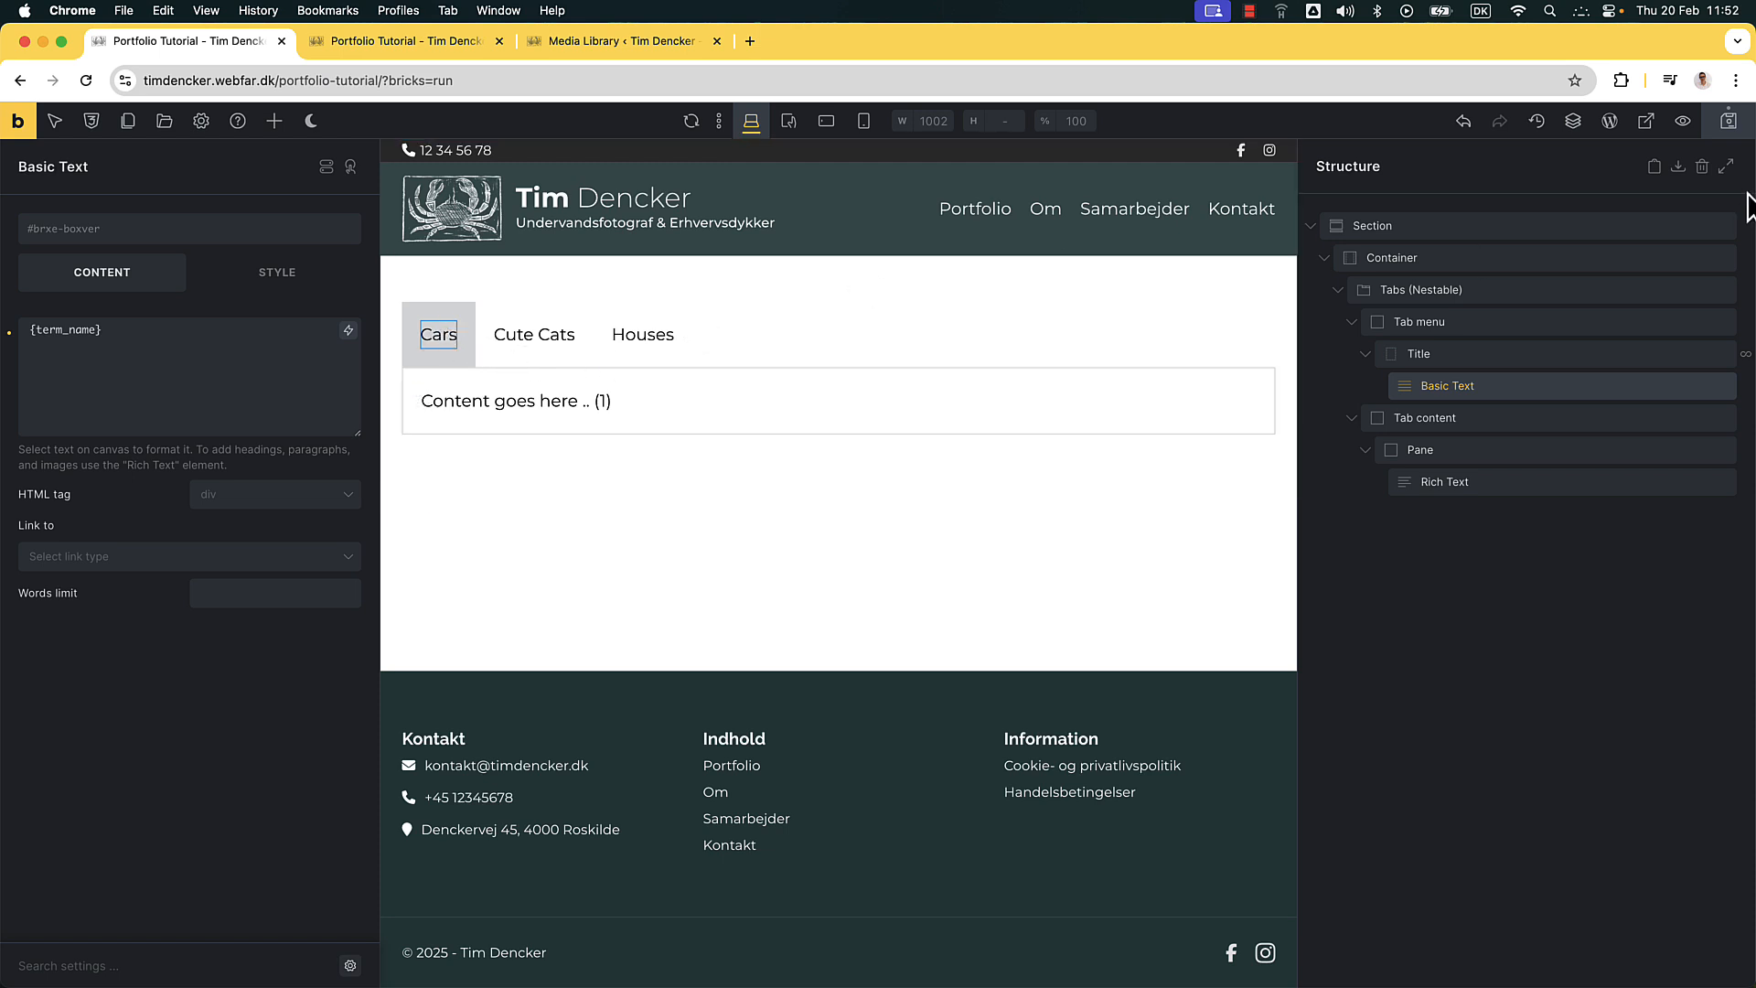
# Save the page, open its front end and test switching between the Cars, Cute Cats and Houses tabs
pyautogui.click(1731, 126)
pyautogui.click(1646, 121)
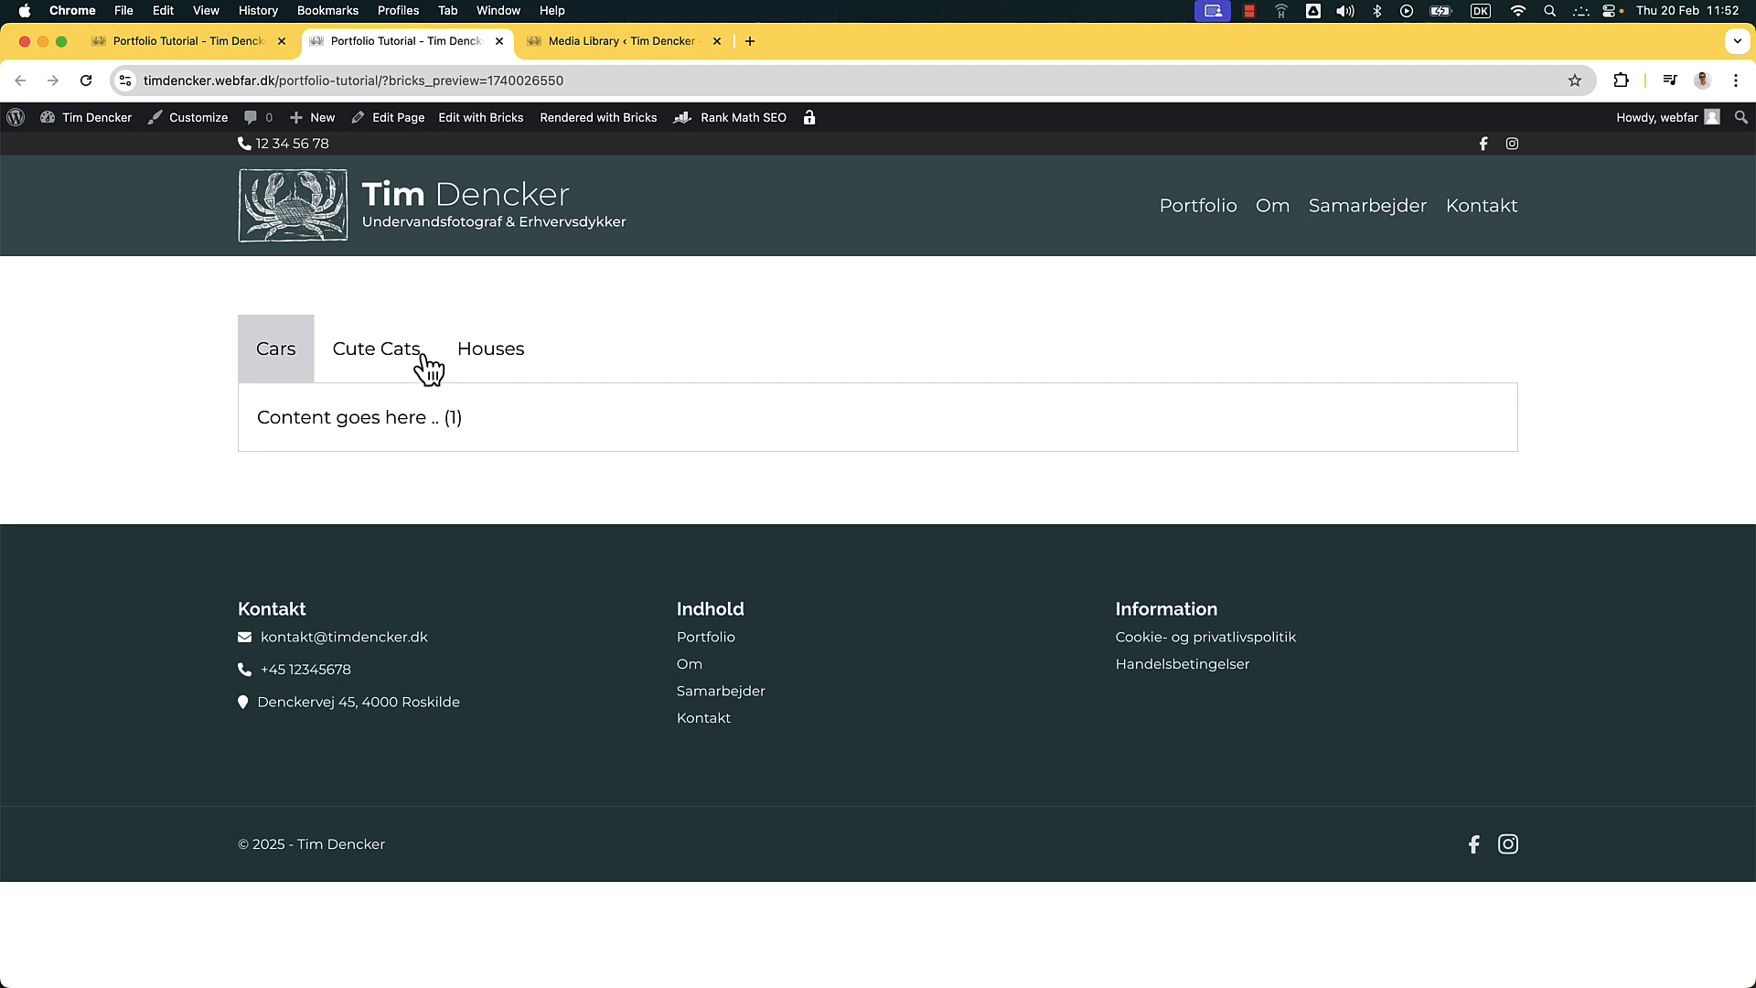
pyautogui.click(379, 365)
pyautogui.click(467, 363)
pyautogui.click(402, 366)
pyautogui.click(286, 359)
# Move the Test folder into the Portfolio folder in the media library
pyautogui.click(567, 42)
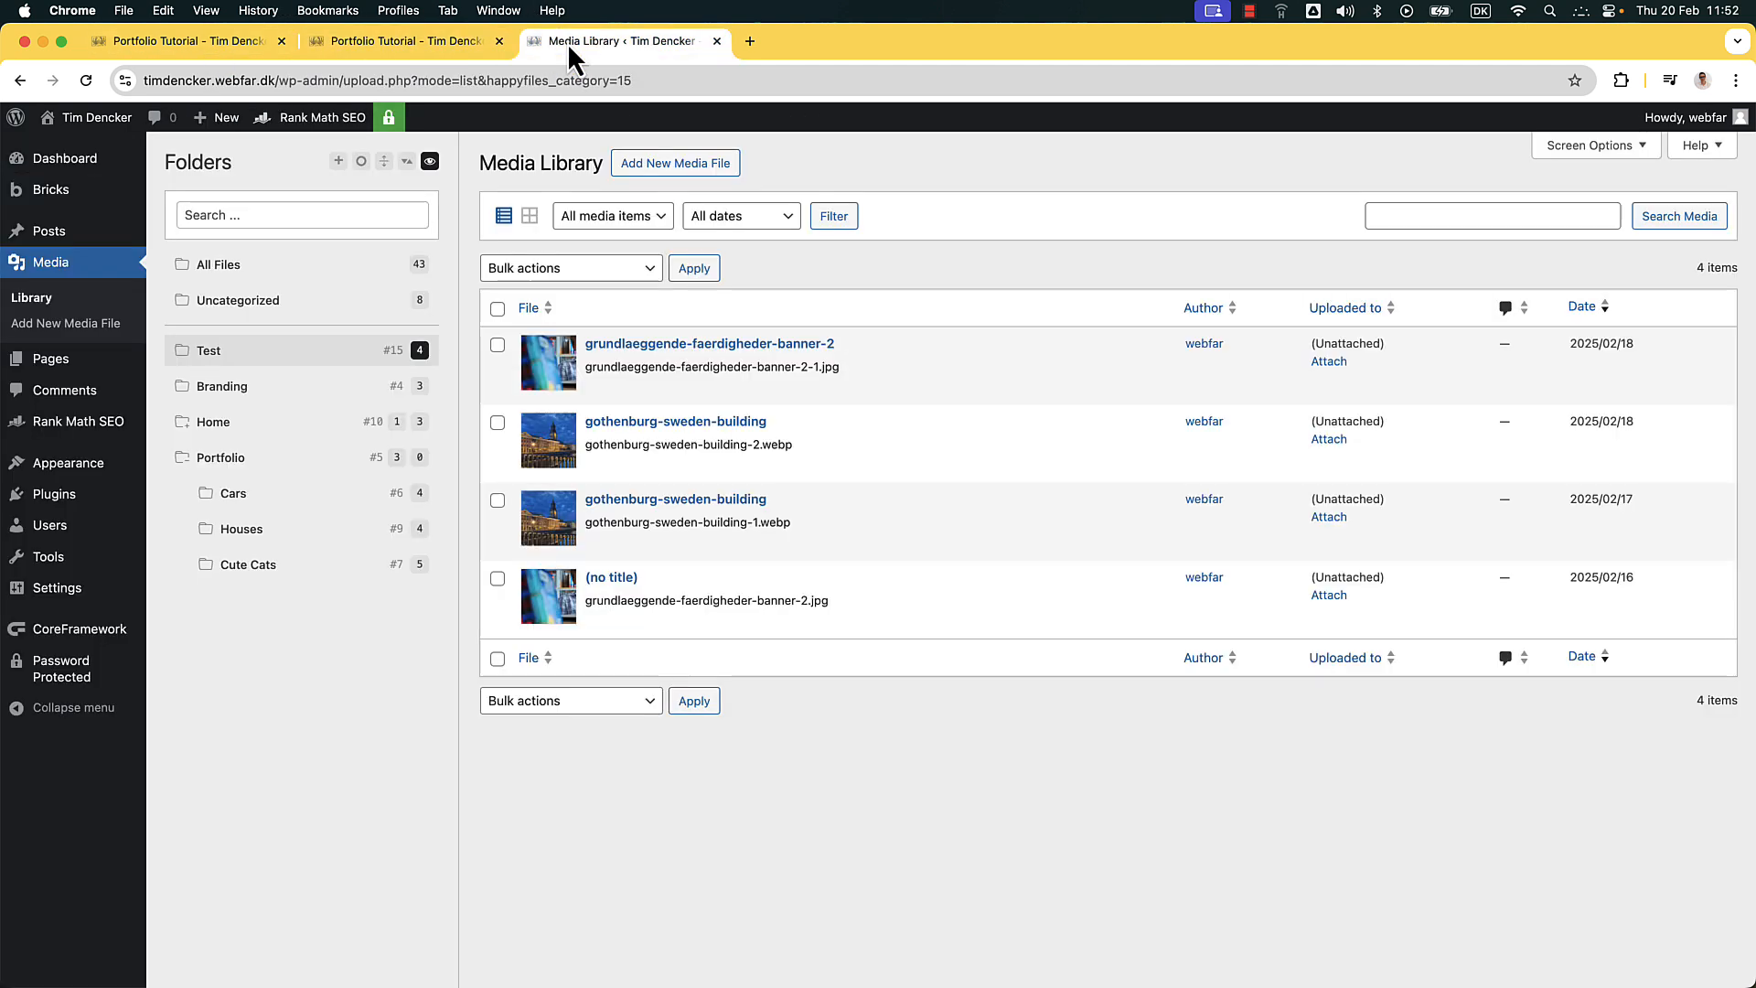
pyautogui.moveTo(205, 370); pyautogui.dragTo(275, 470)
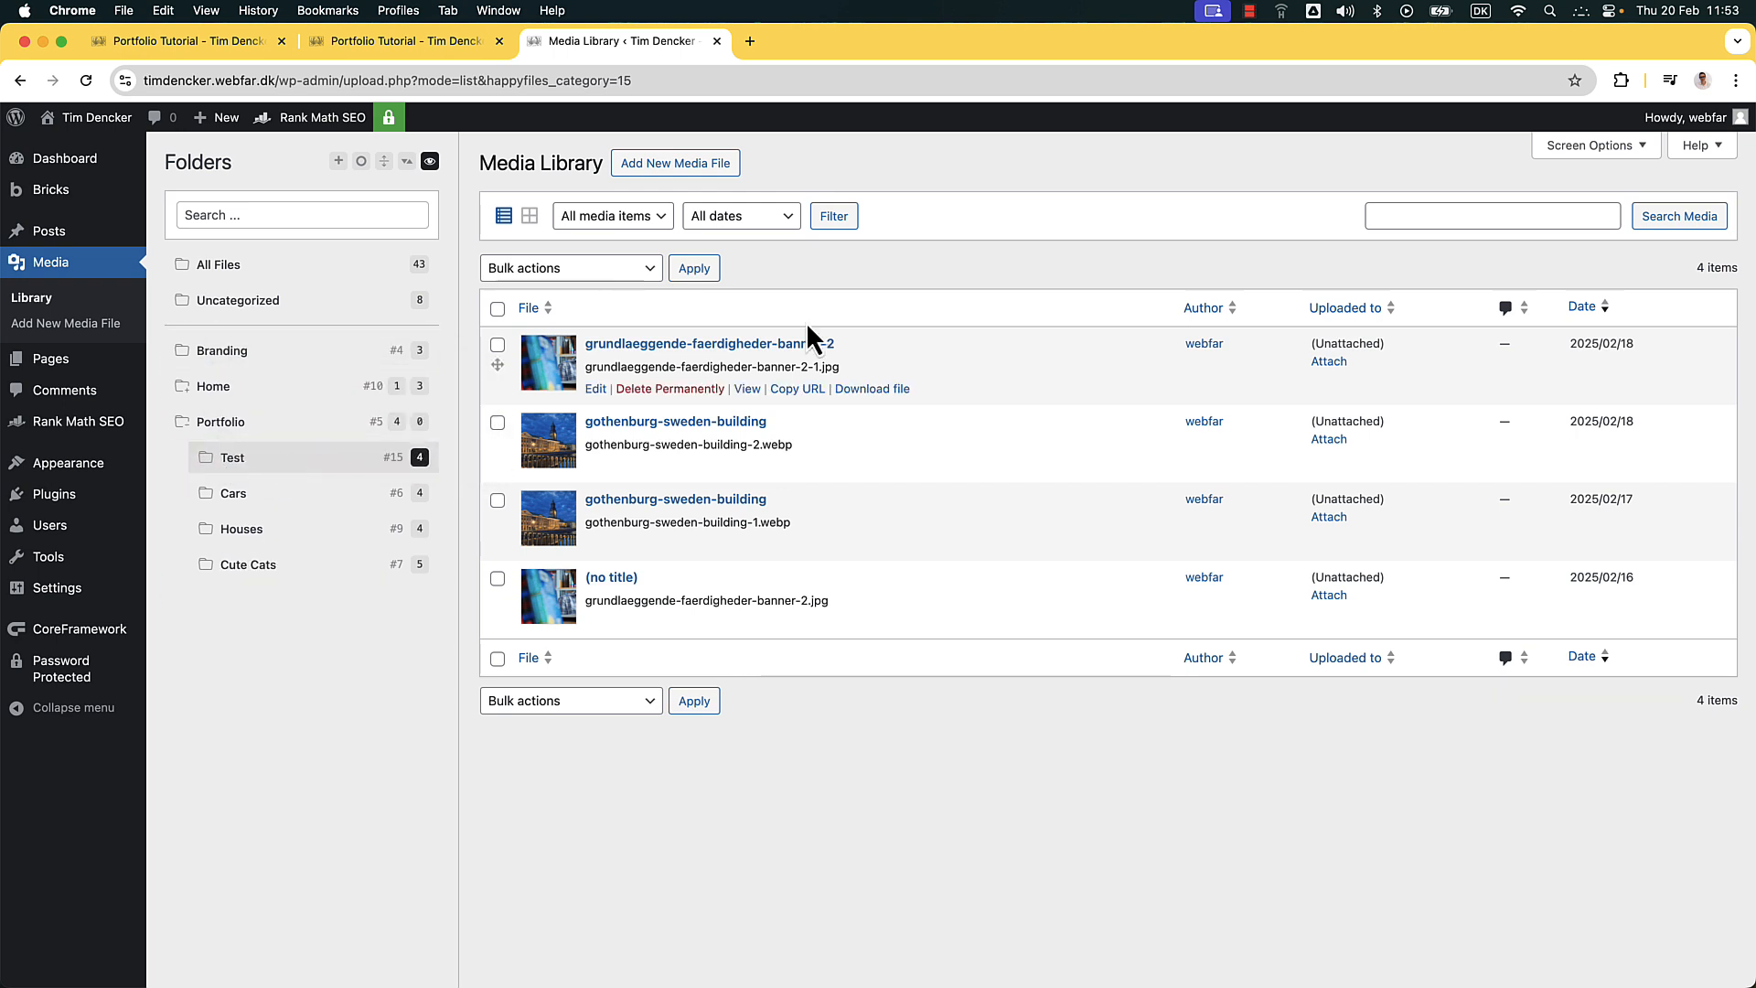
# Reload the portfolio page's front end and check its tab titles after the Test folder move
pyautogui.click(365, 42)
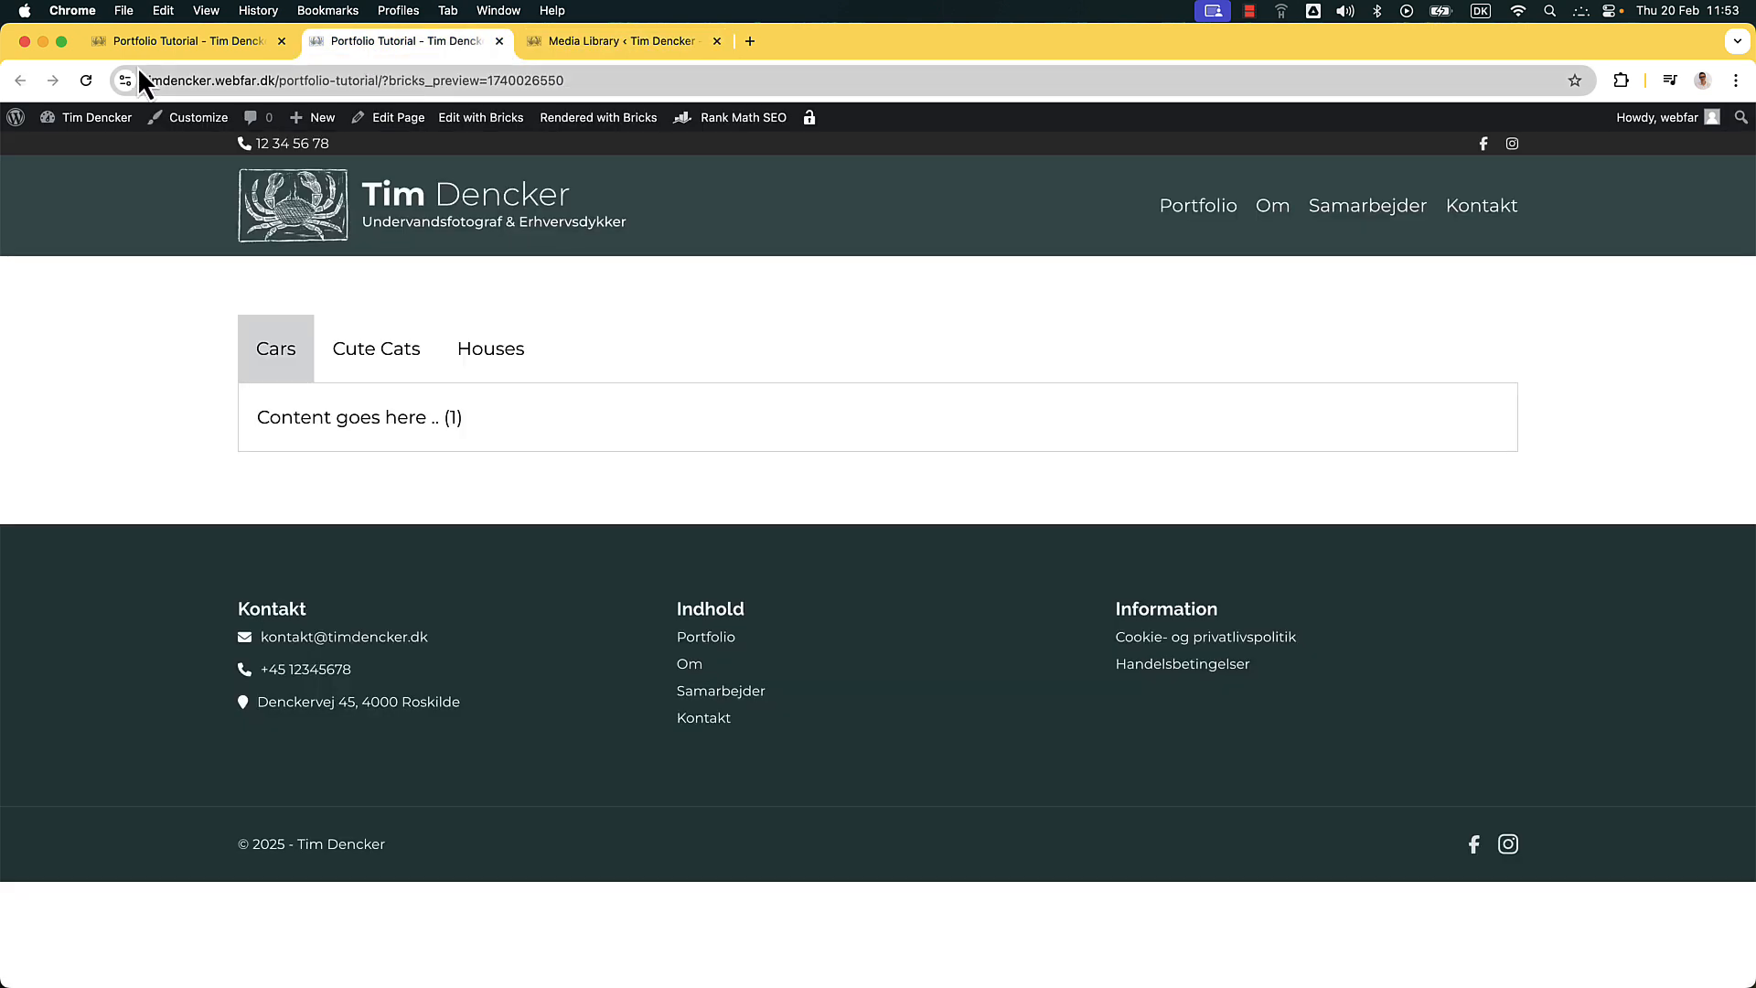
pyautogui.click(90, 78)
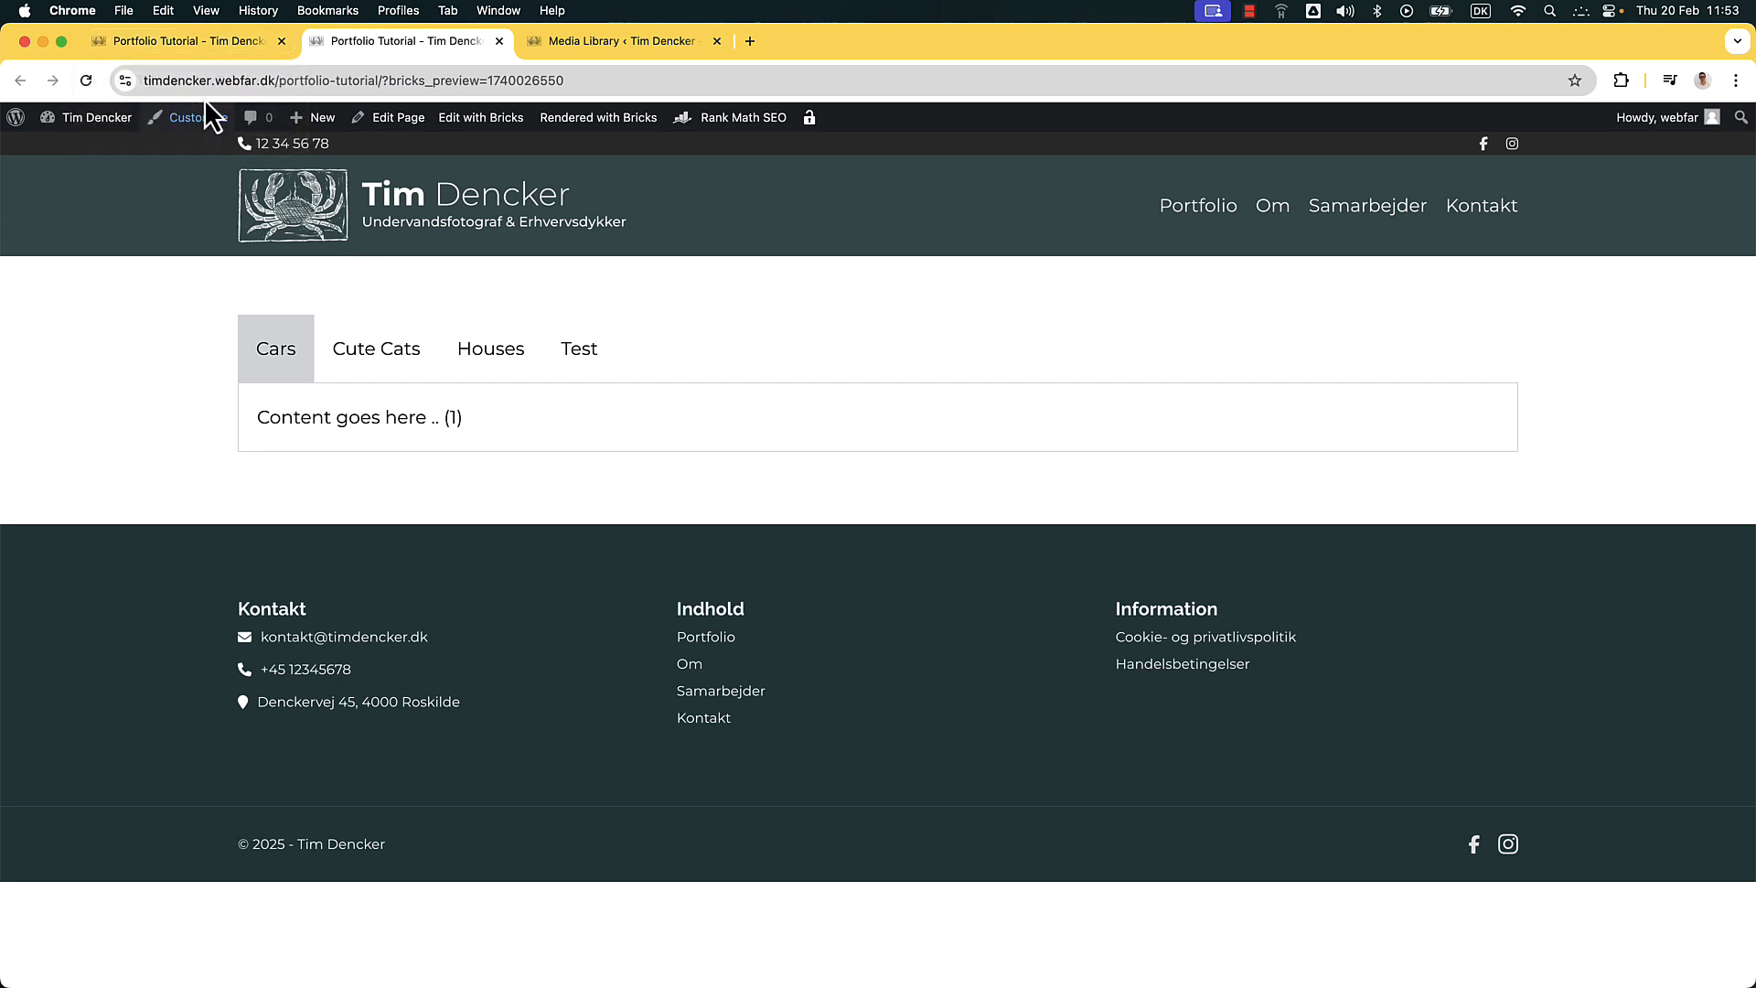
pyautogui.click(205, 45)
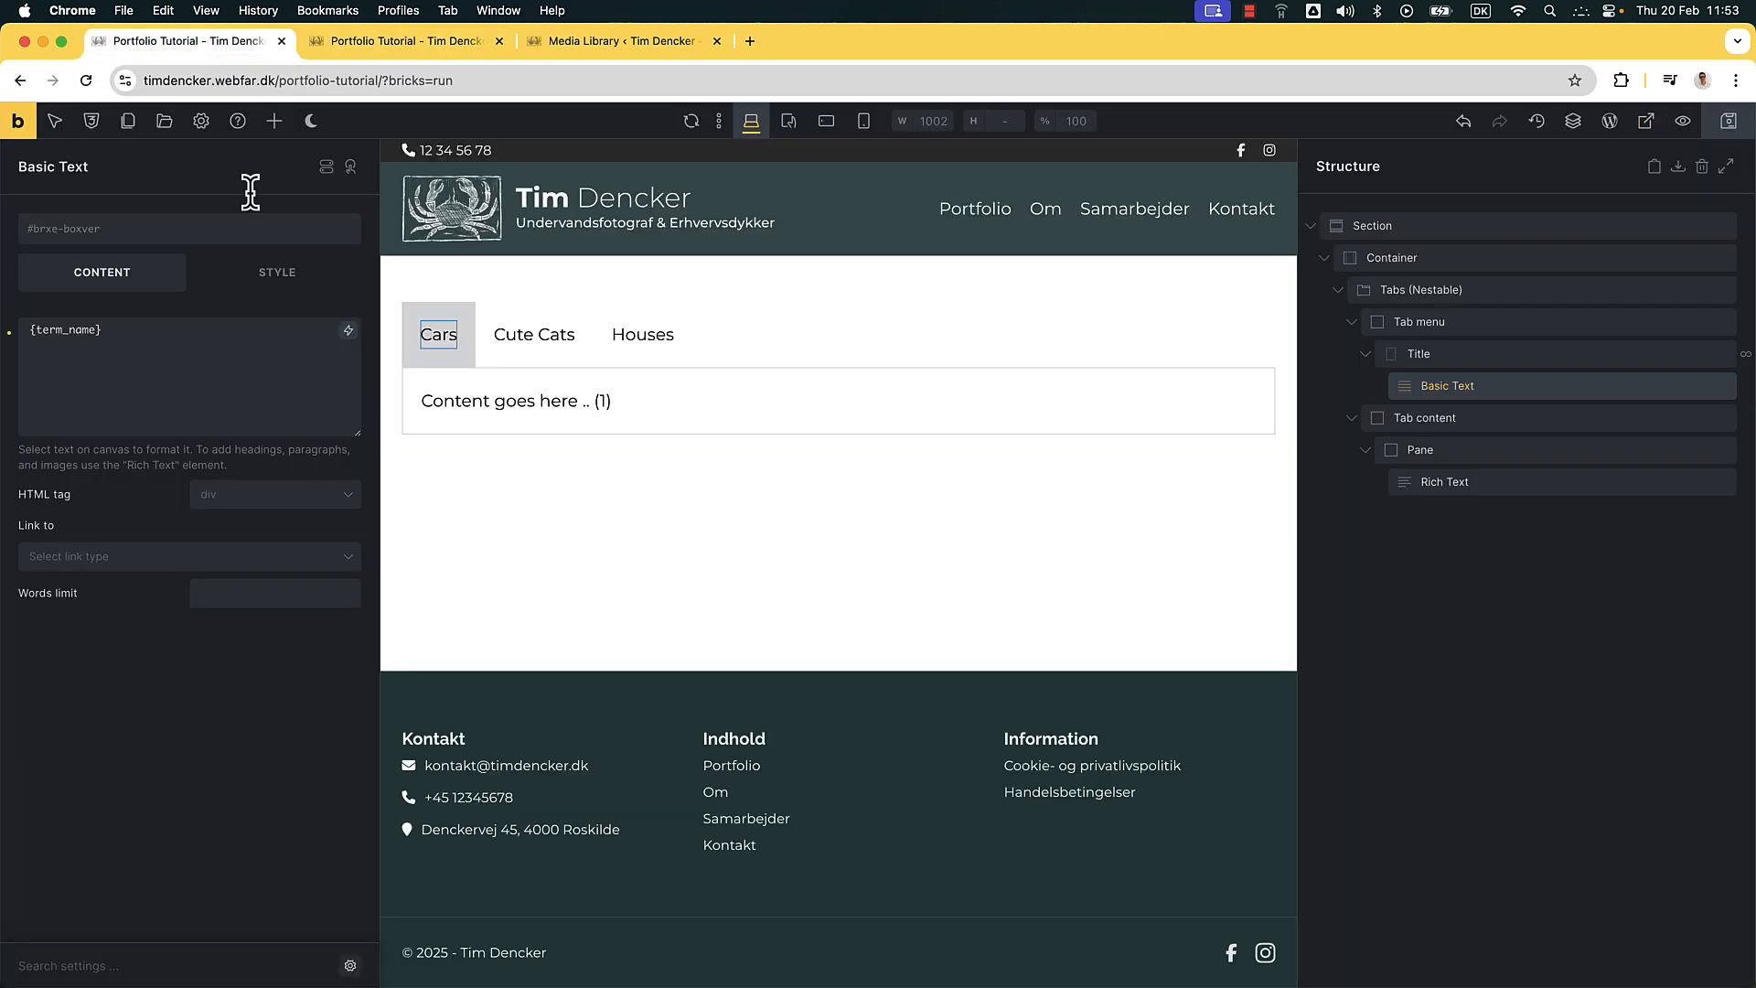
# Move the Test folder out of the Portfolio folder in the media library
pyautogui.click(634, 49)
pyautogui.moveTo(232, 470); pyautogui.dragTo(222, 335)
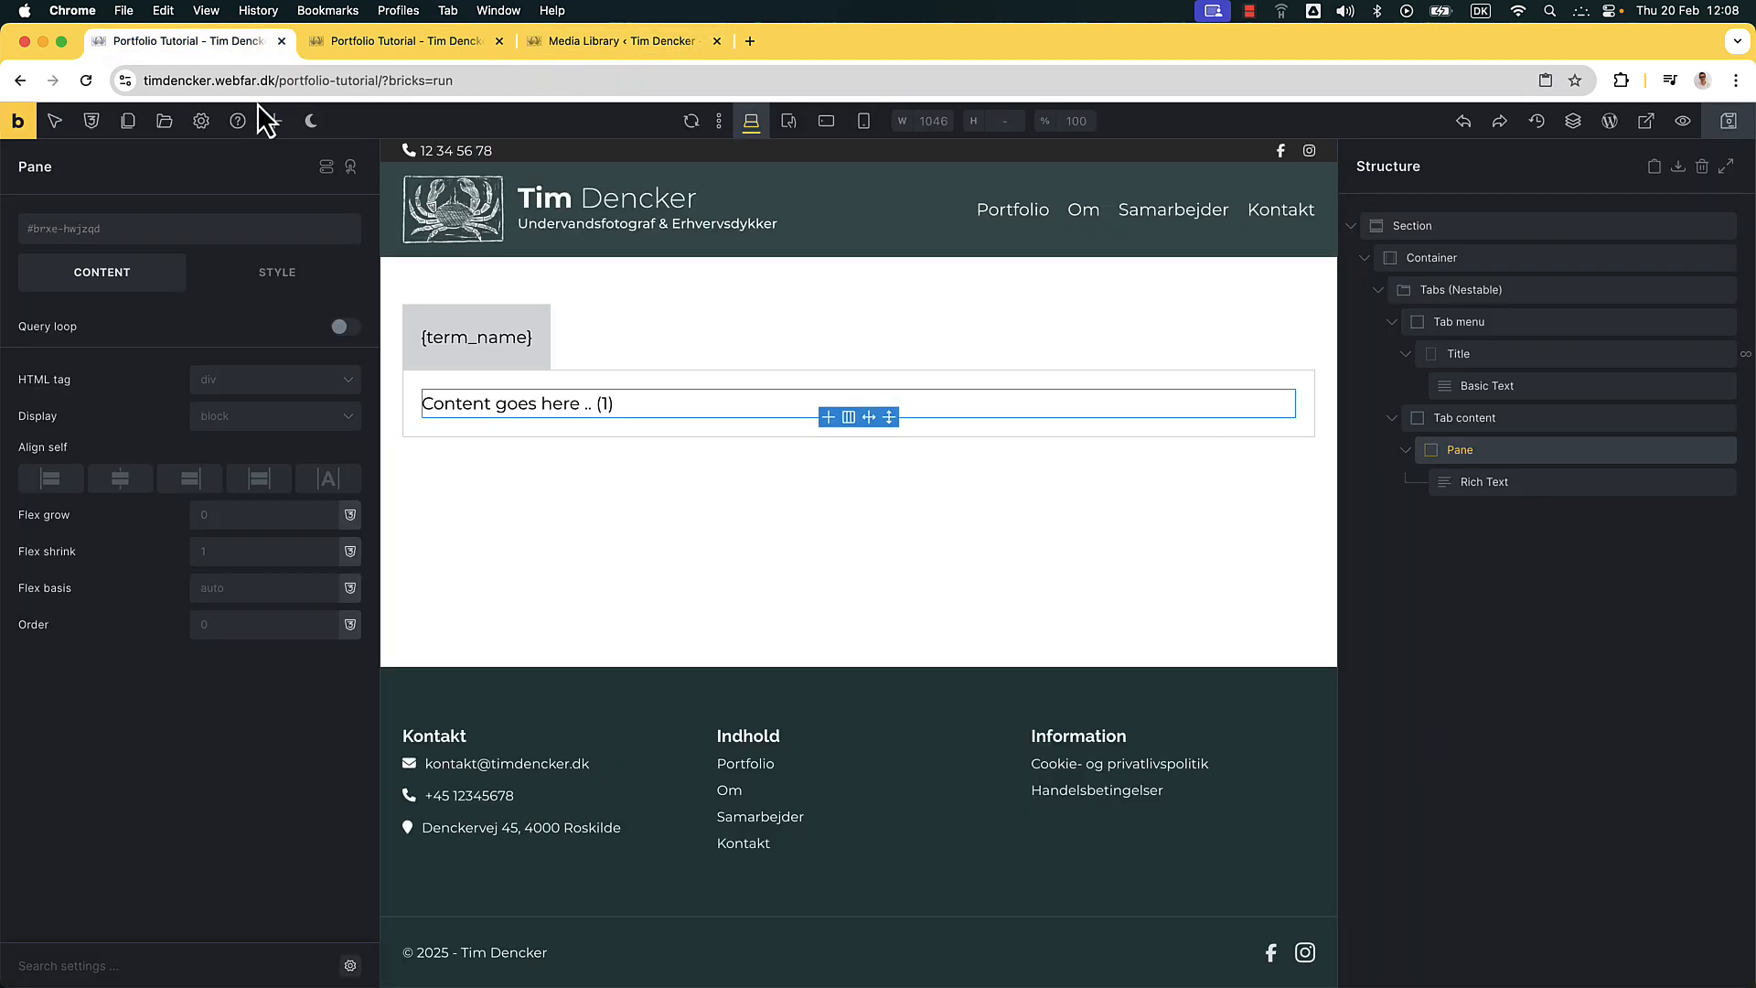
# Switch between the Cars, Cute Cats and Houses tabs on the front end and compare the pane content of each
pyautogui.click(339, 44)
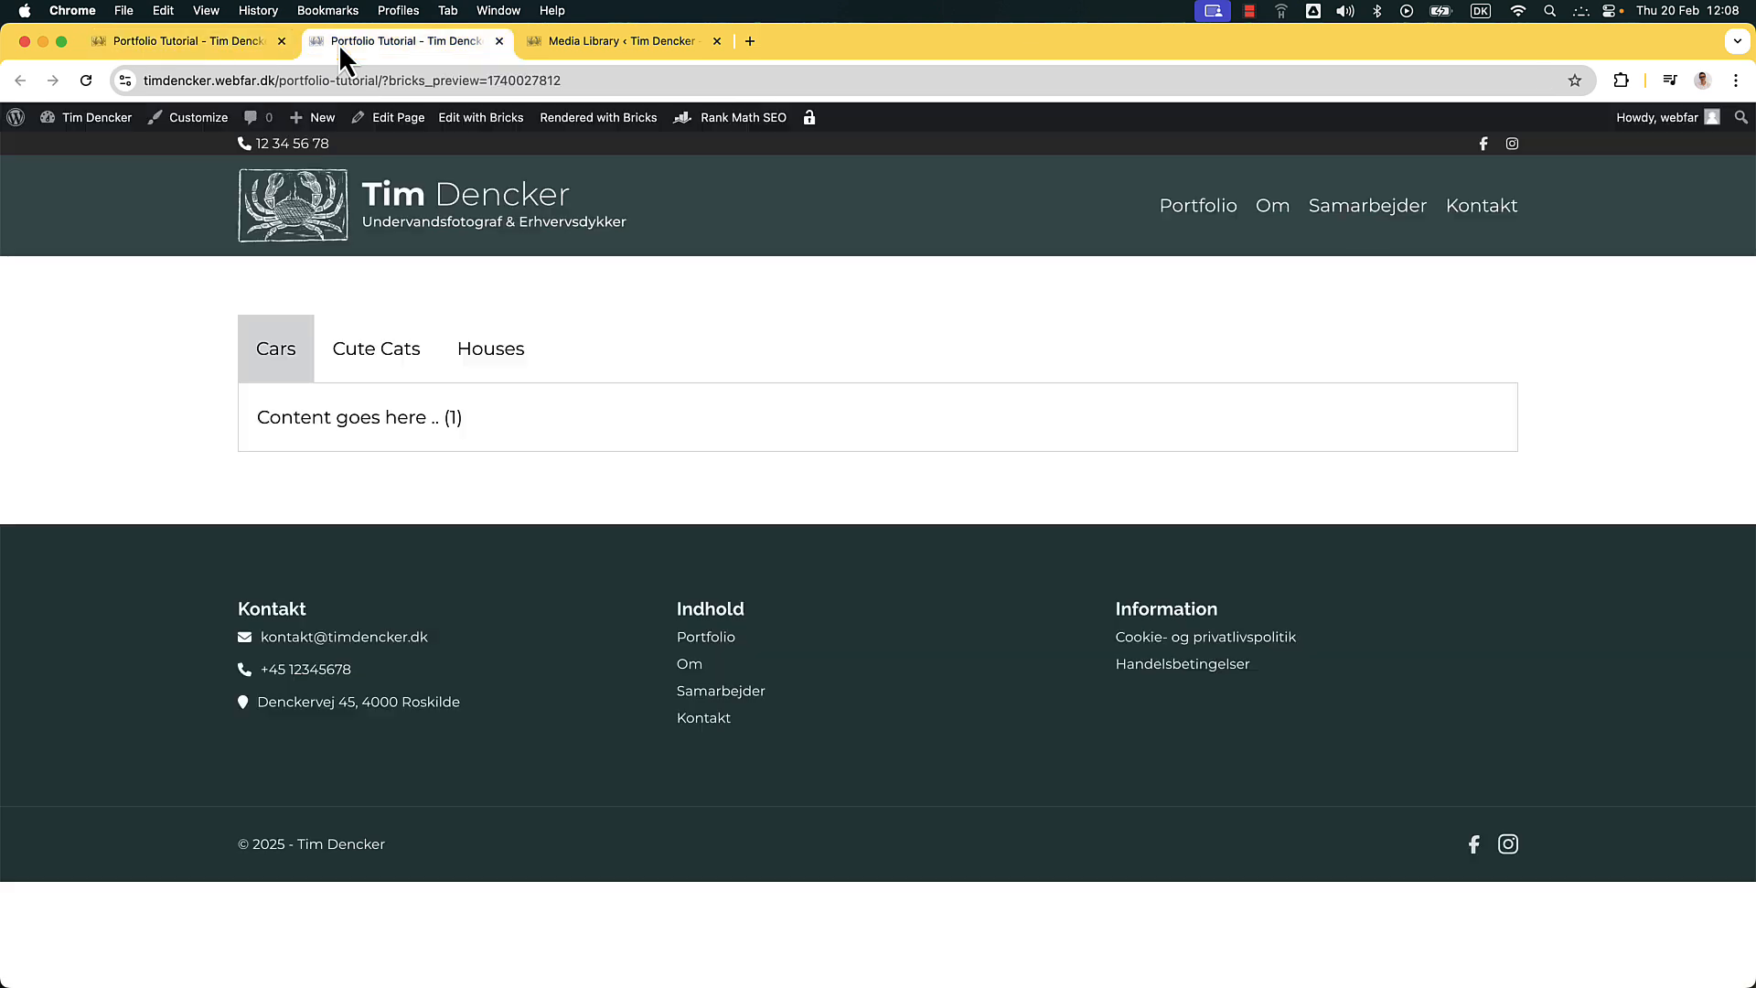
pyautogui.click(357, 363)
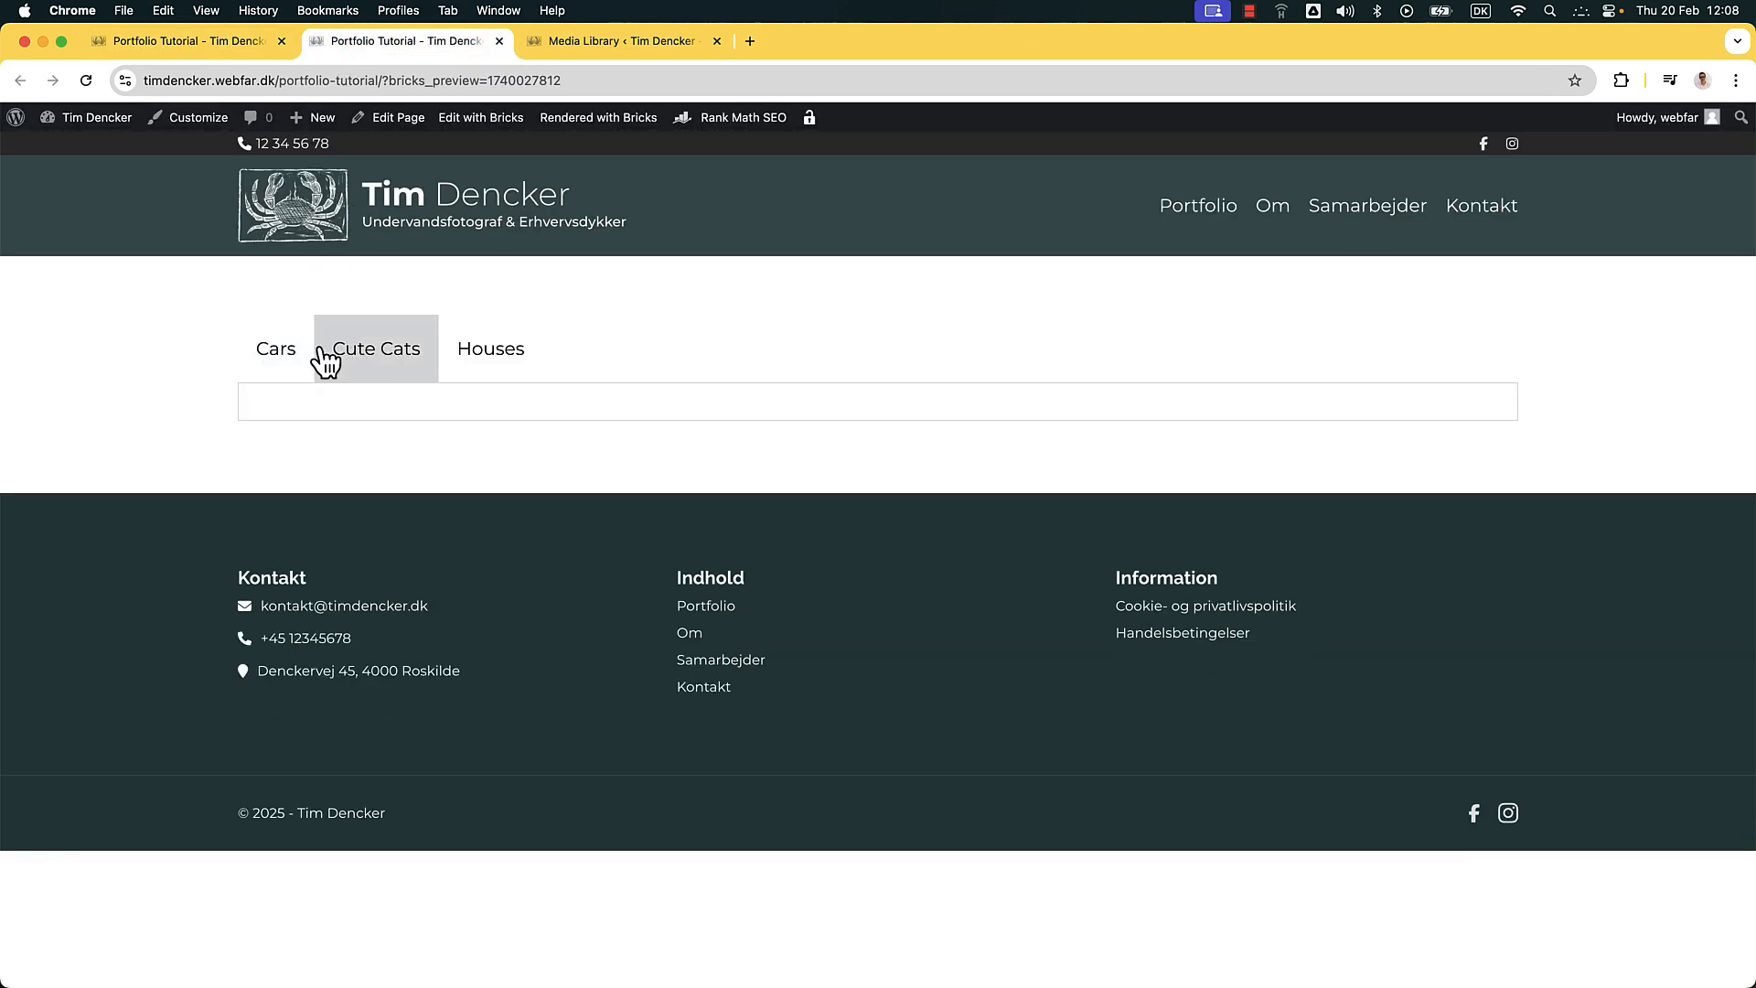
pyautogui.click(297, 359)
pyautogui.click(478, 365)
pyautogui.click(399, 357)
pyautogui.click(283, 361)
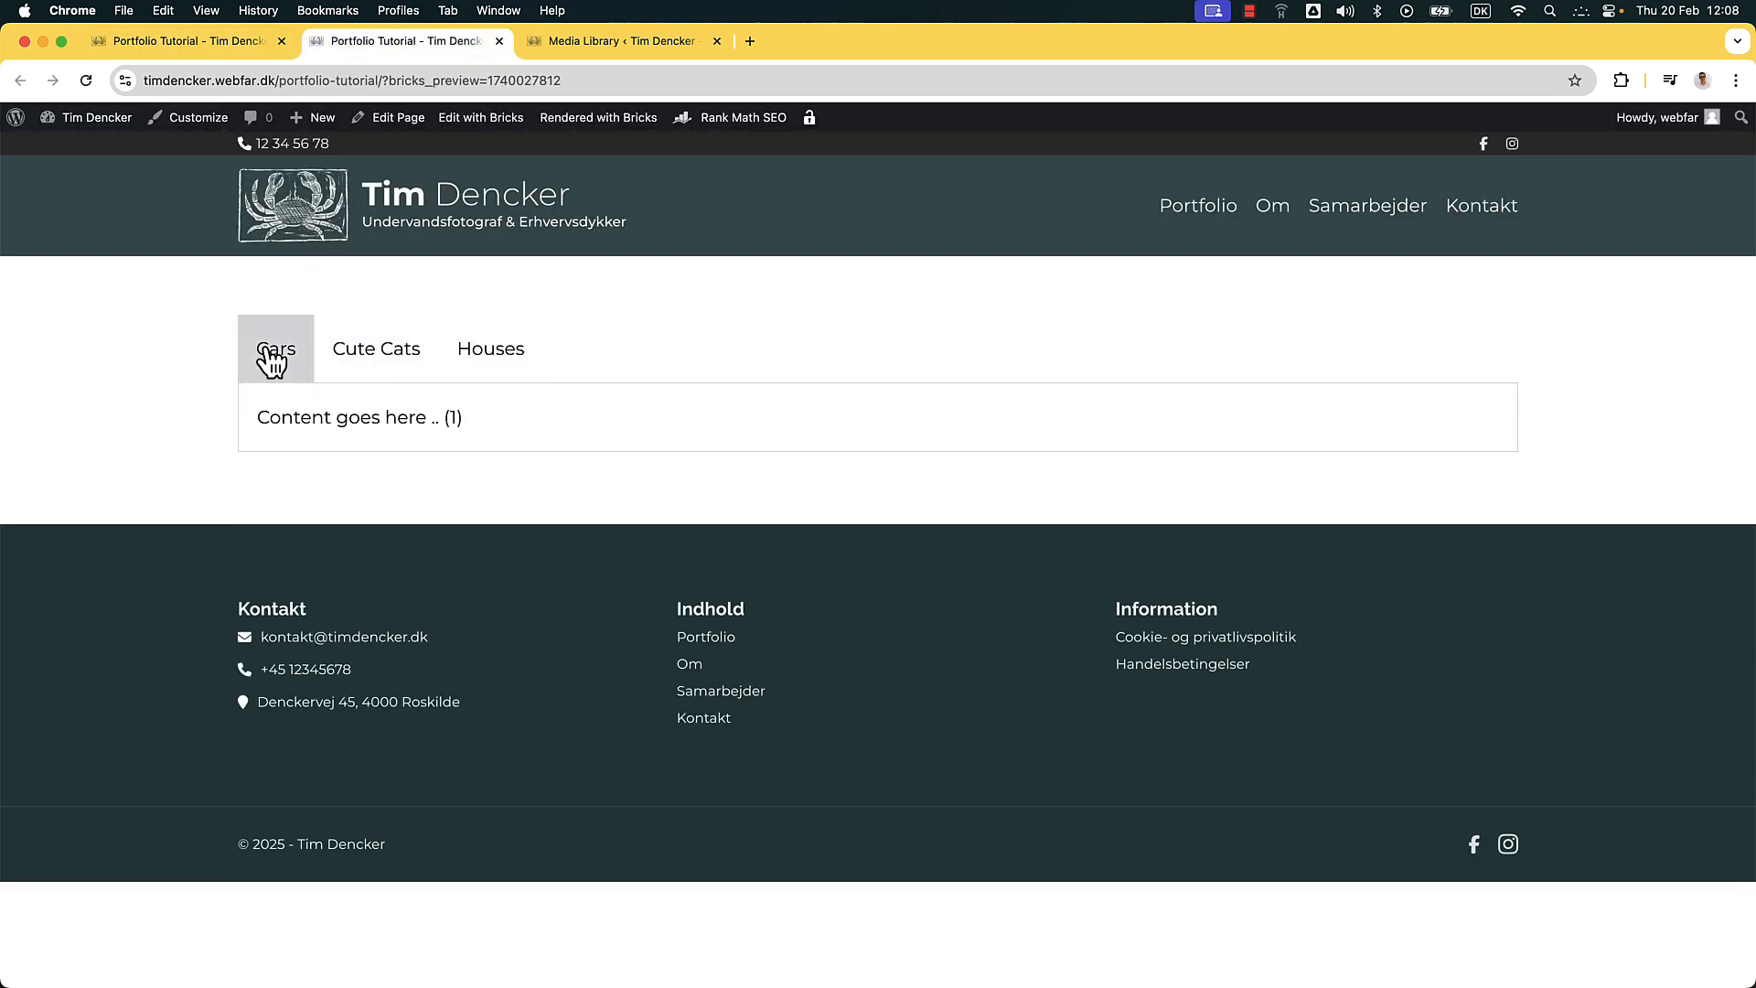
pyautogui.moveTo(257, 417); pyautogui.dragTo(375, 446)
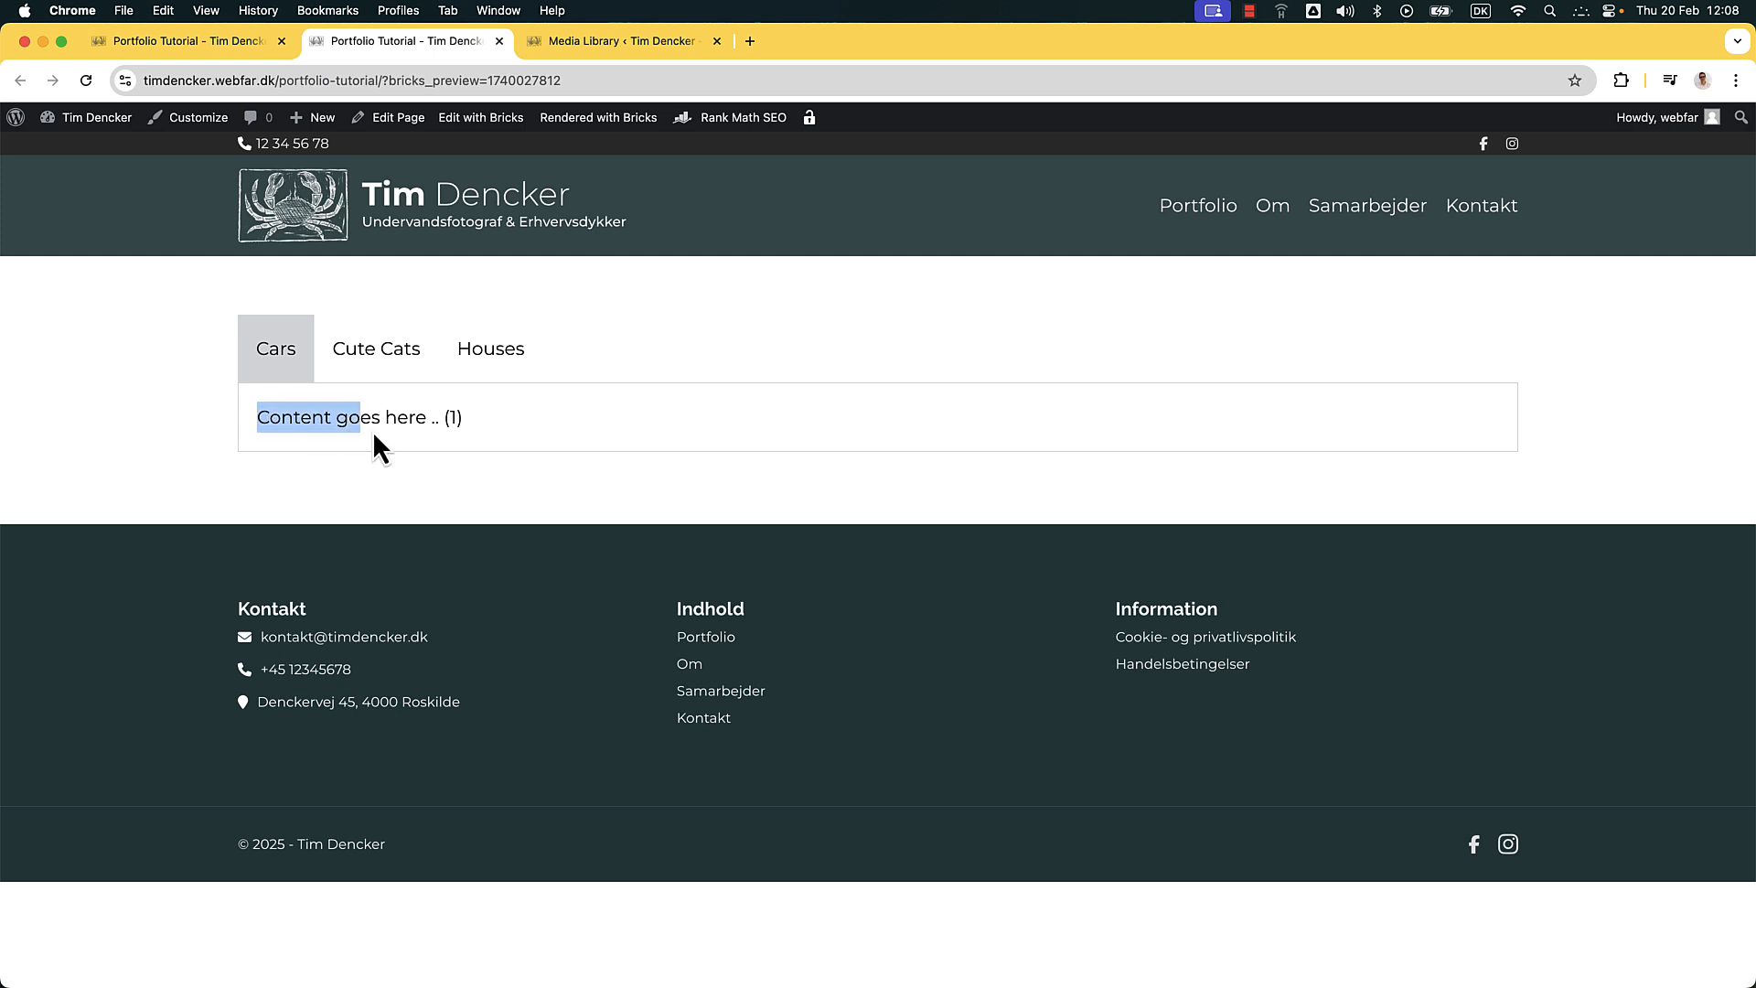
pyautogui.click(394, 368)
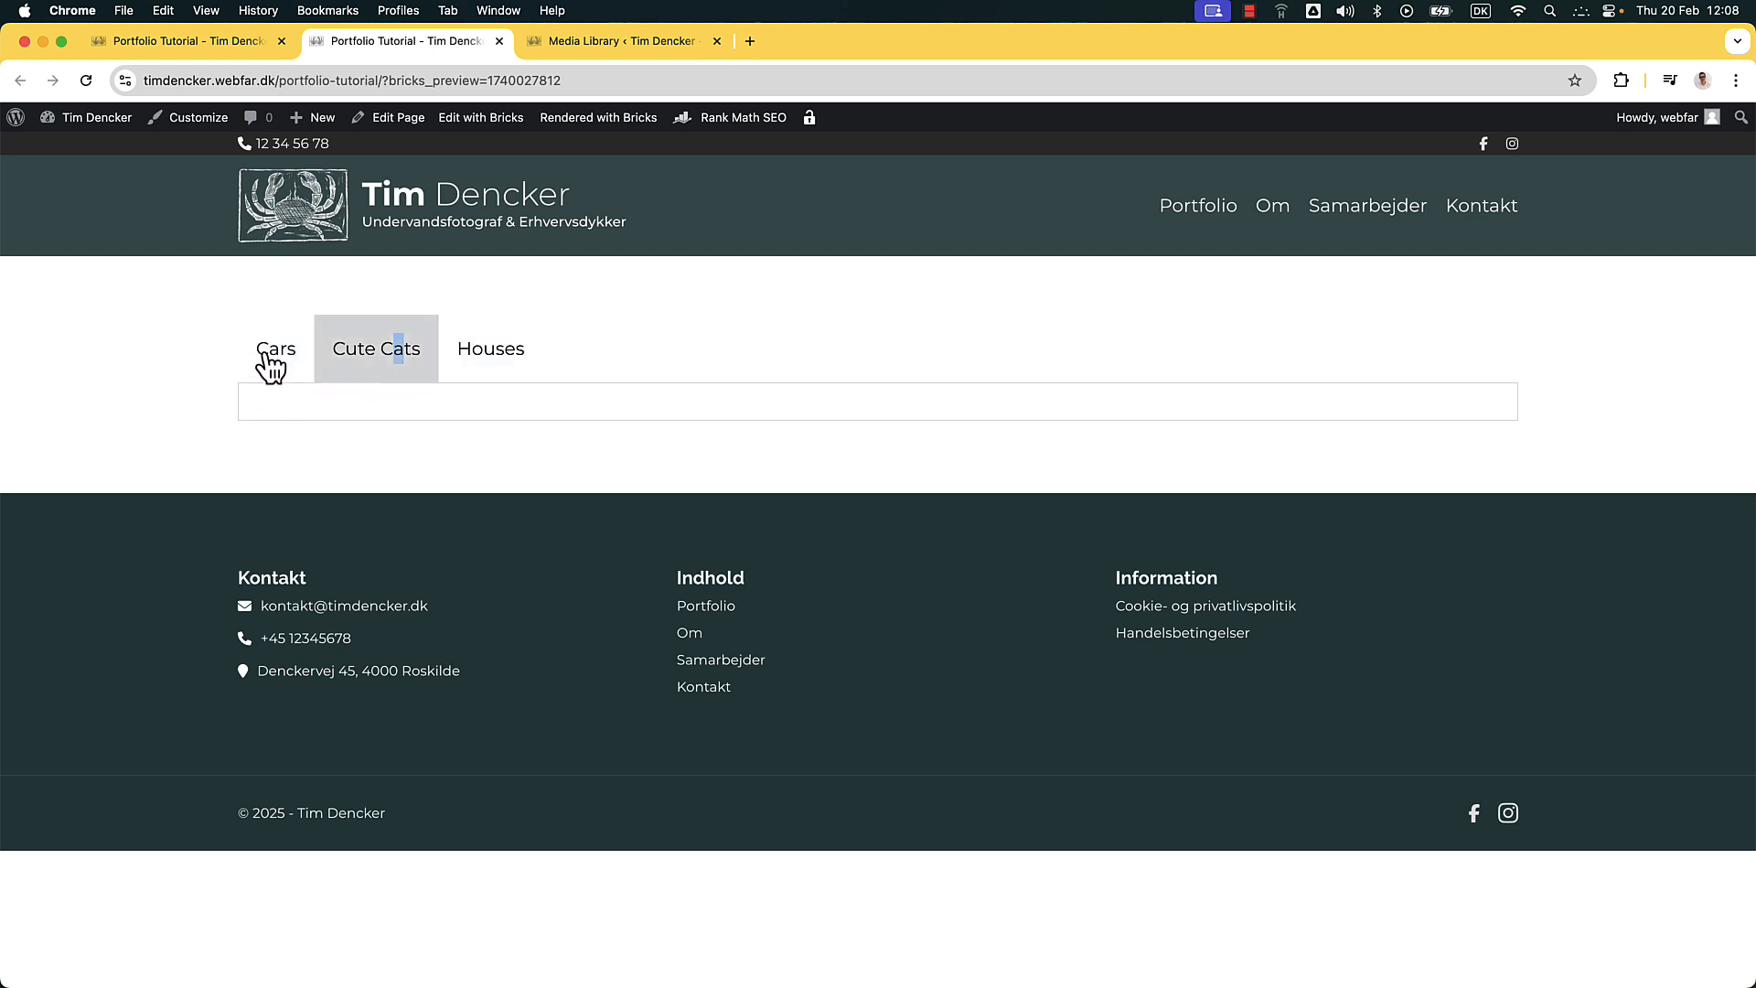
pyautogui.click(276, 357)
pyautogui.moveTo(259, 411); pyautogui.dragTo(470, 436)
pyautogui.click(407, 370)
pyautogui.click(468, 375)
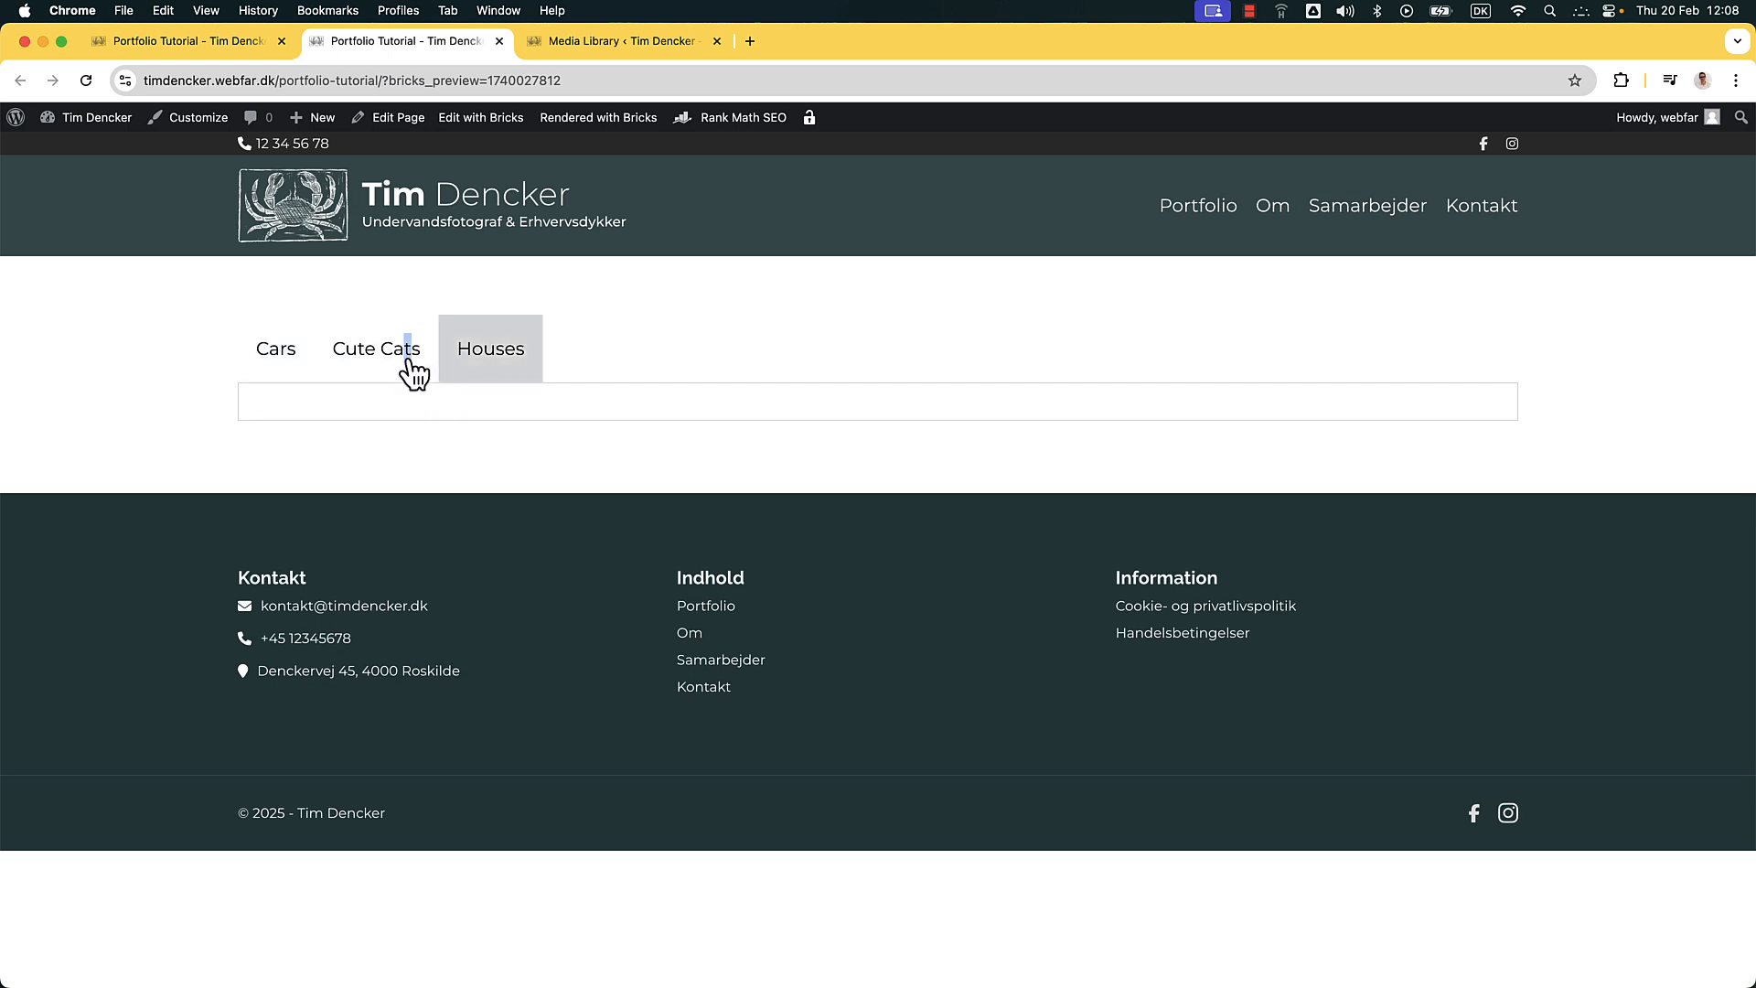
pyautogui.click(411, 371)
pyautogui.click(290, 350)
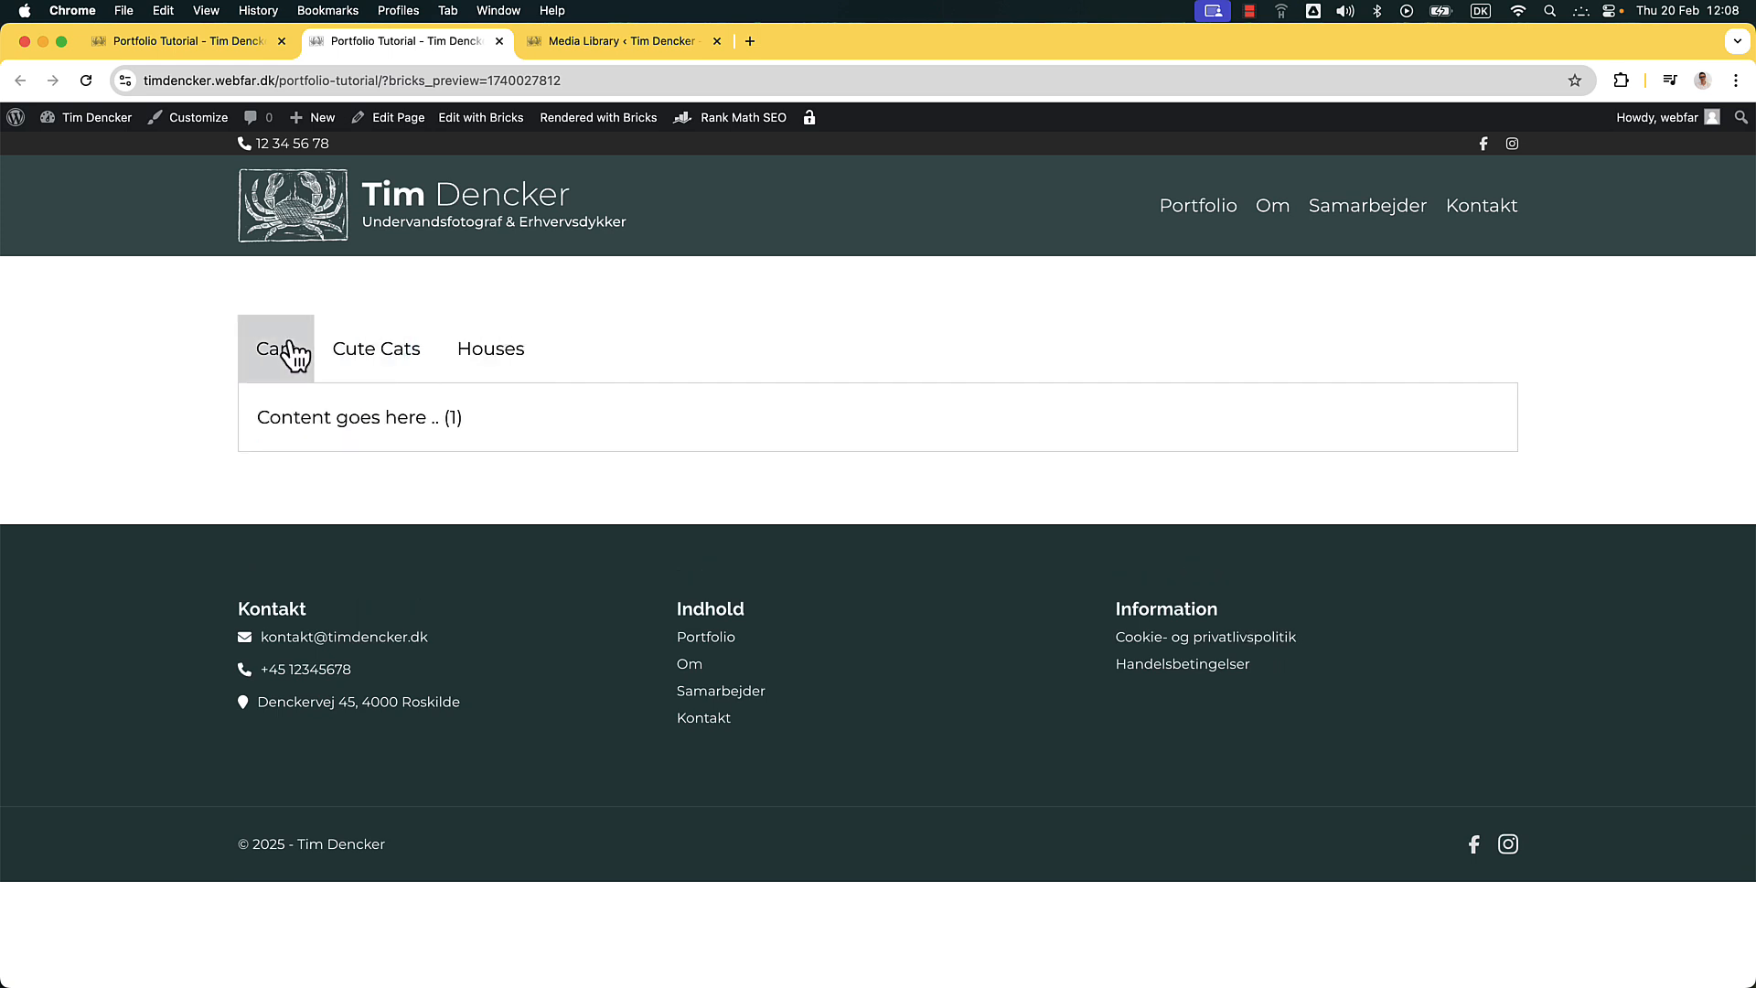
# Return to the Bricks builder and review the query loop settings of the Title element
pyautogui.click(229, 50)
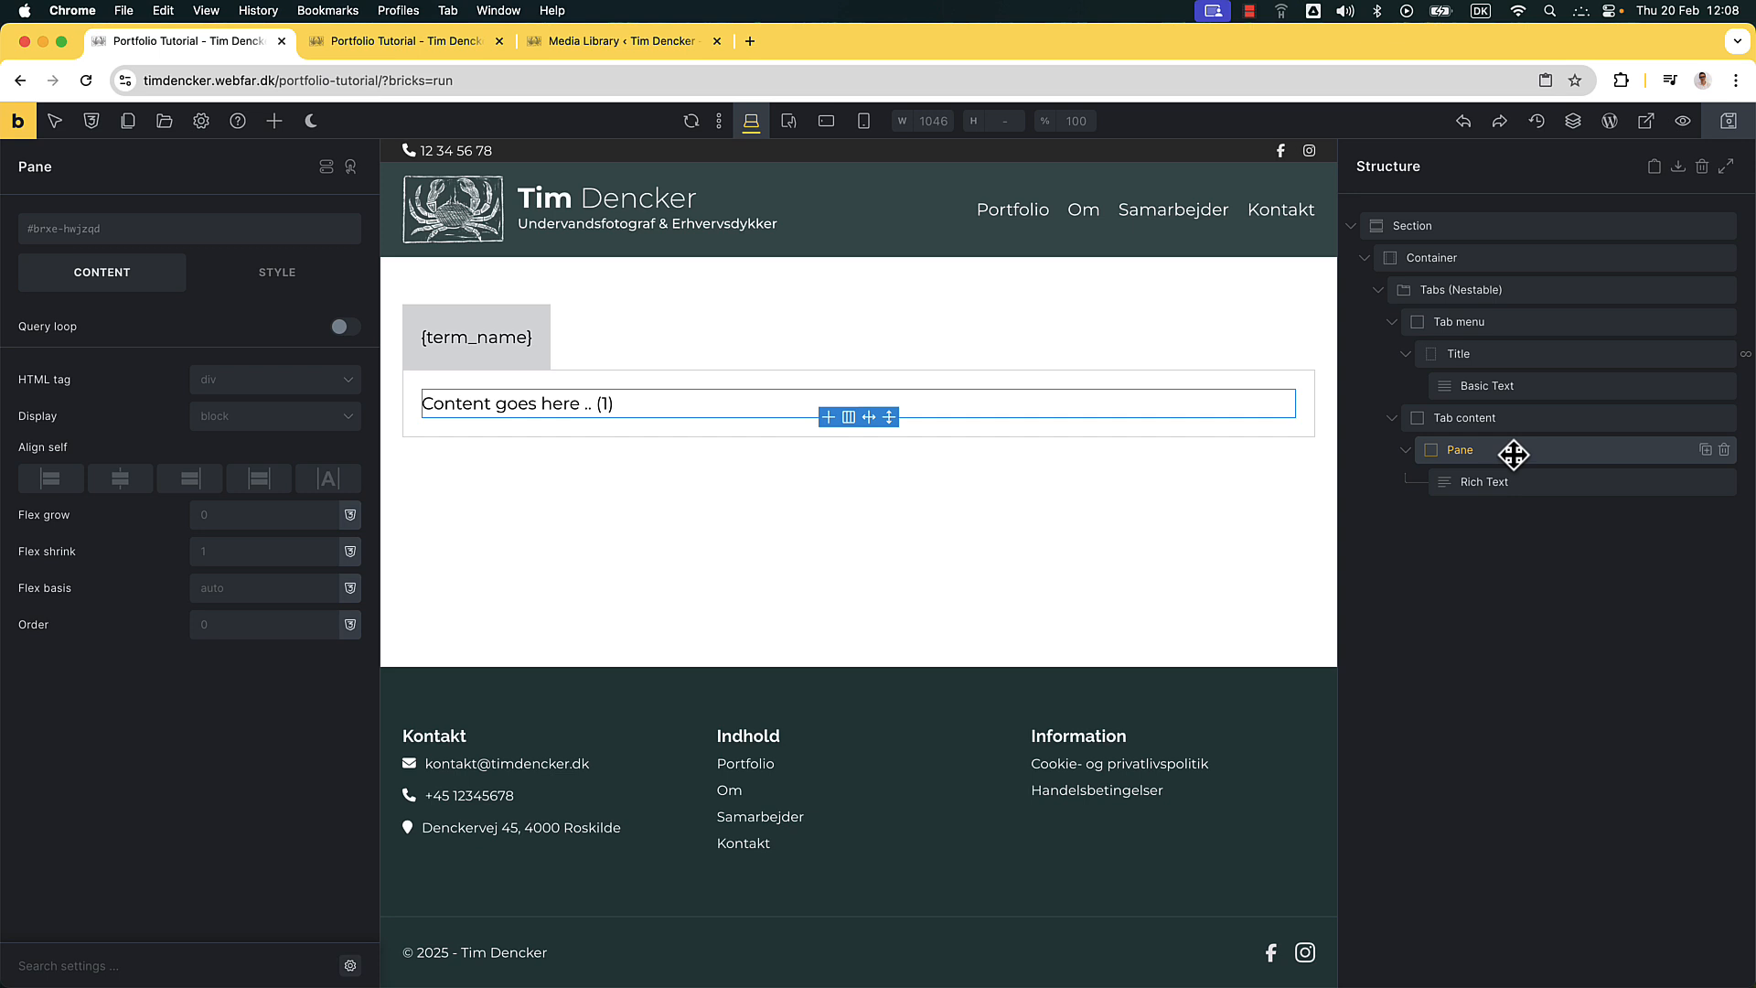
pyautogui.click(1509, 353)
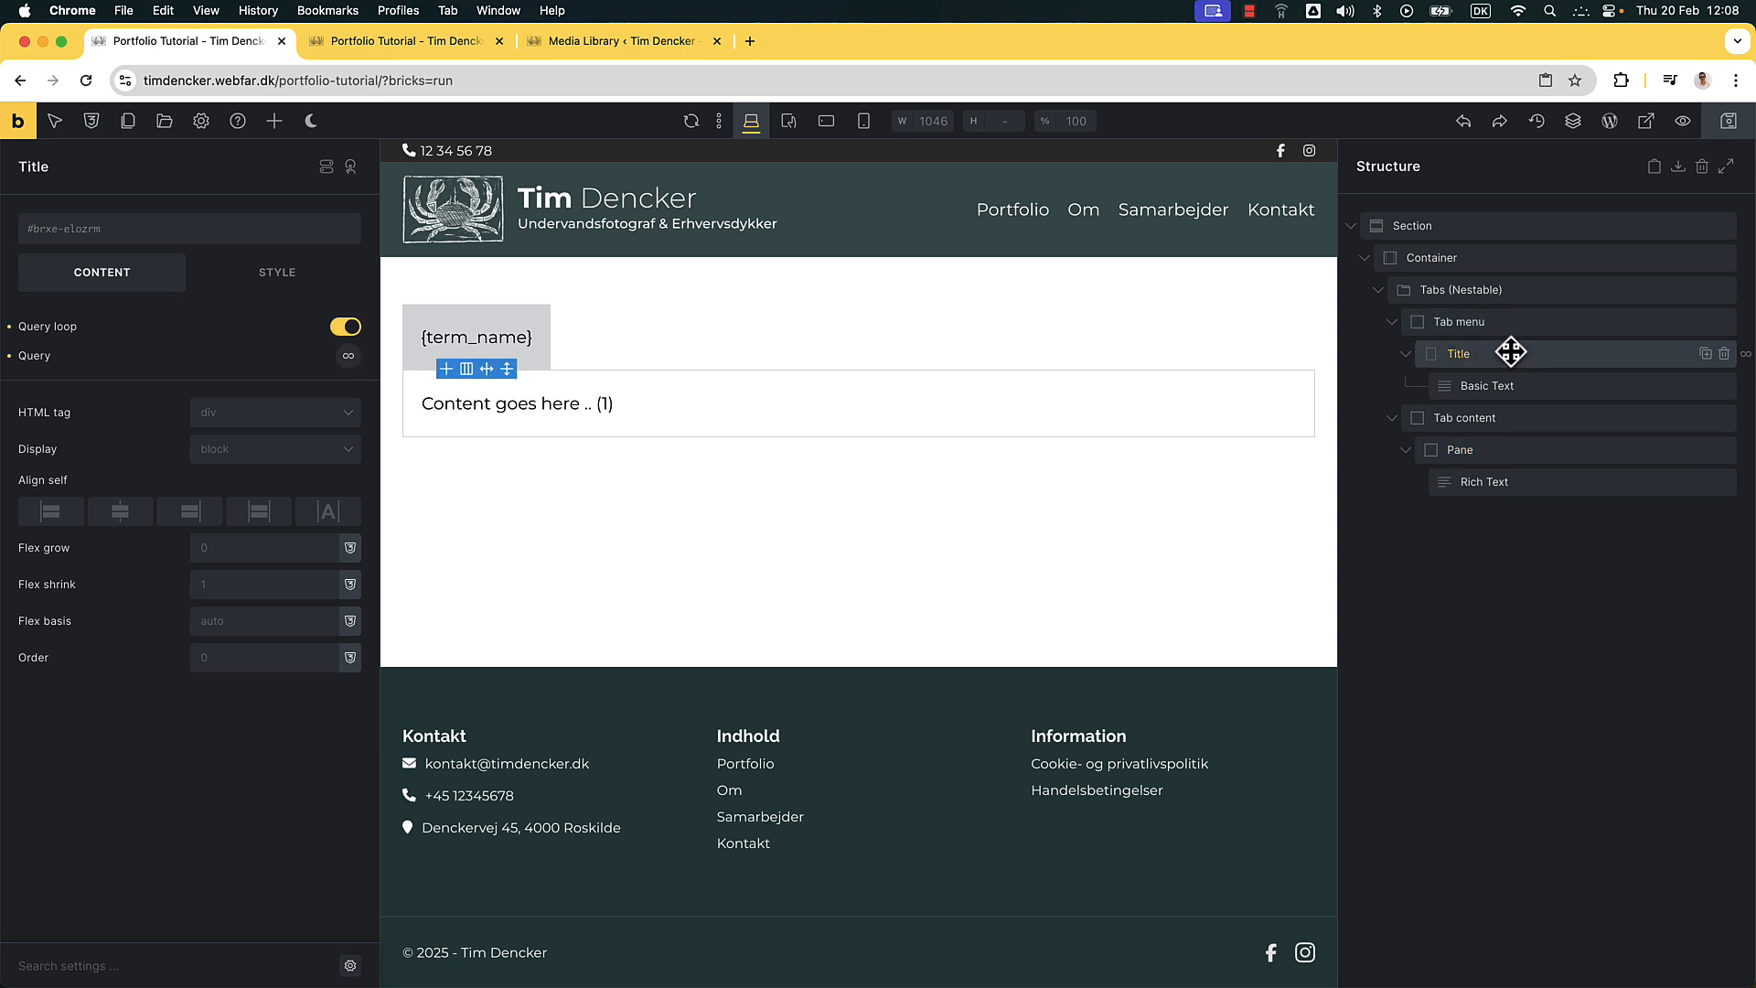
pyautogui.click(350, 359)
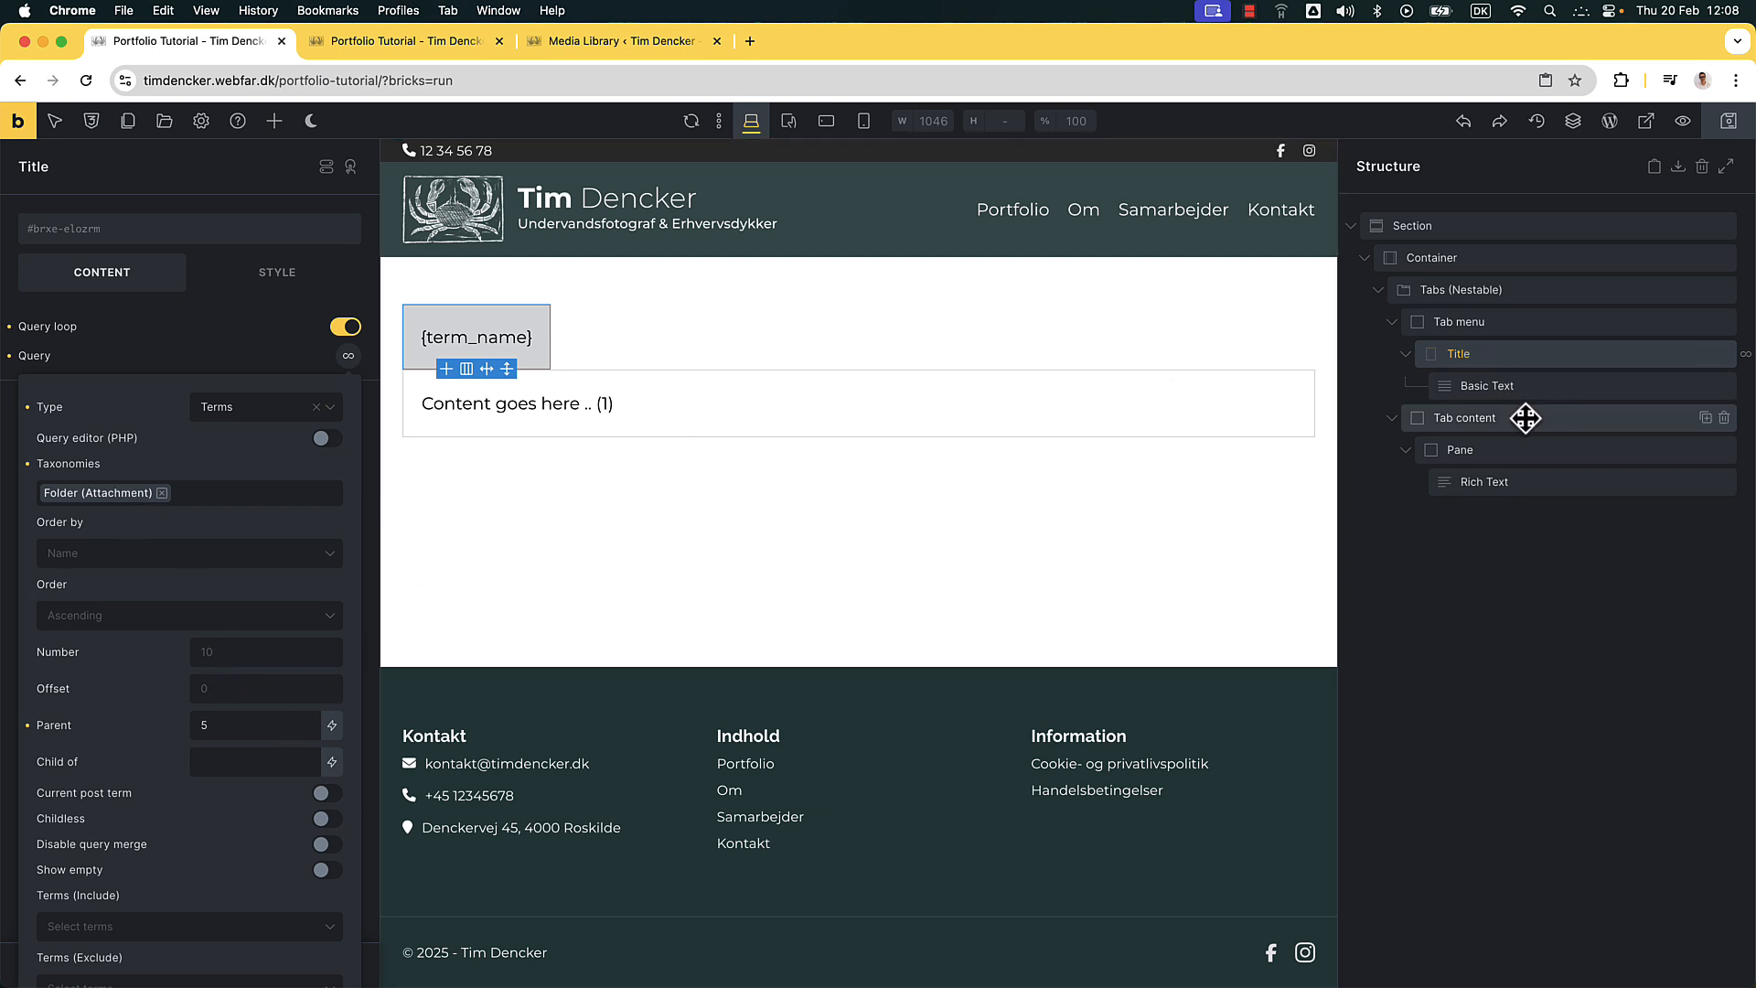
# Enable a query loop on the Pane element with type Terms and taxonomy Folder (Attachment)
pyautogui.click(1509, 449)
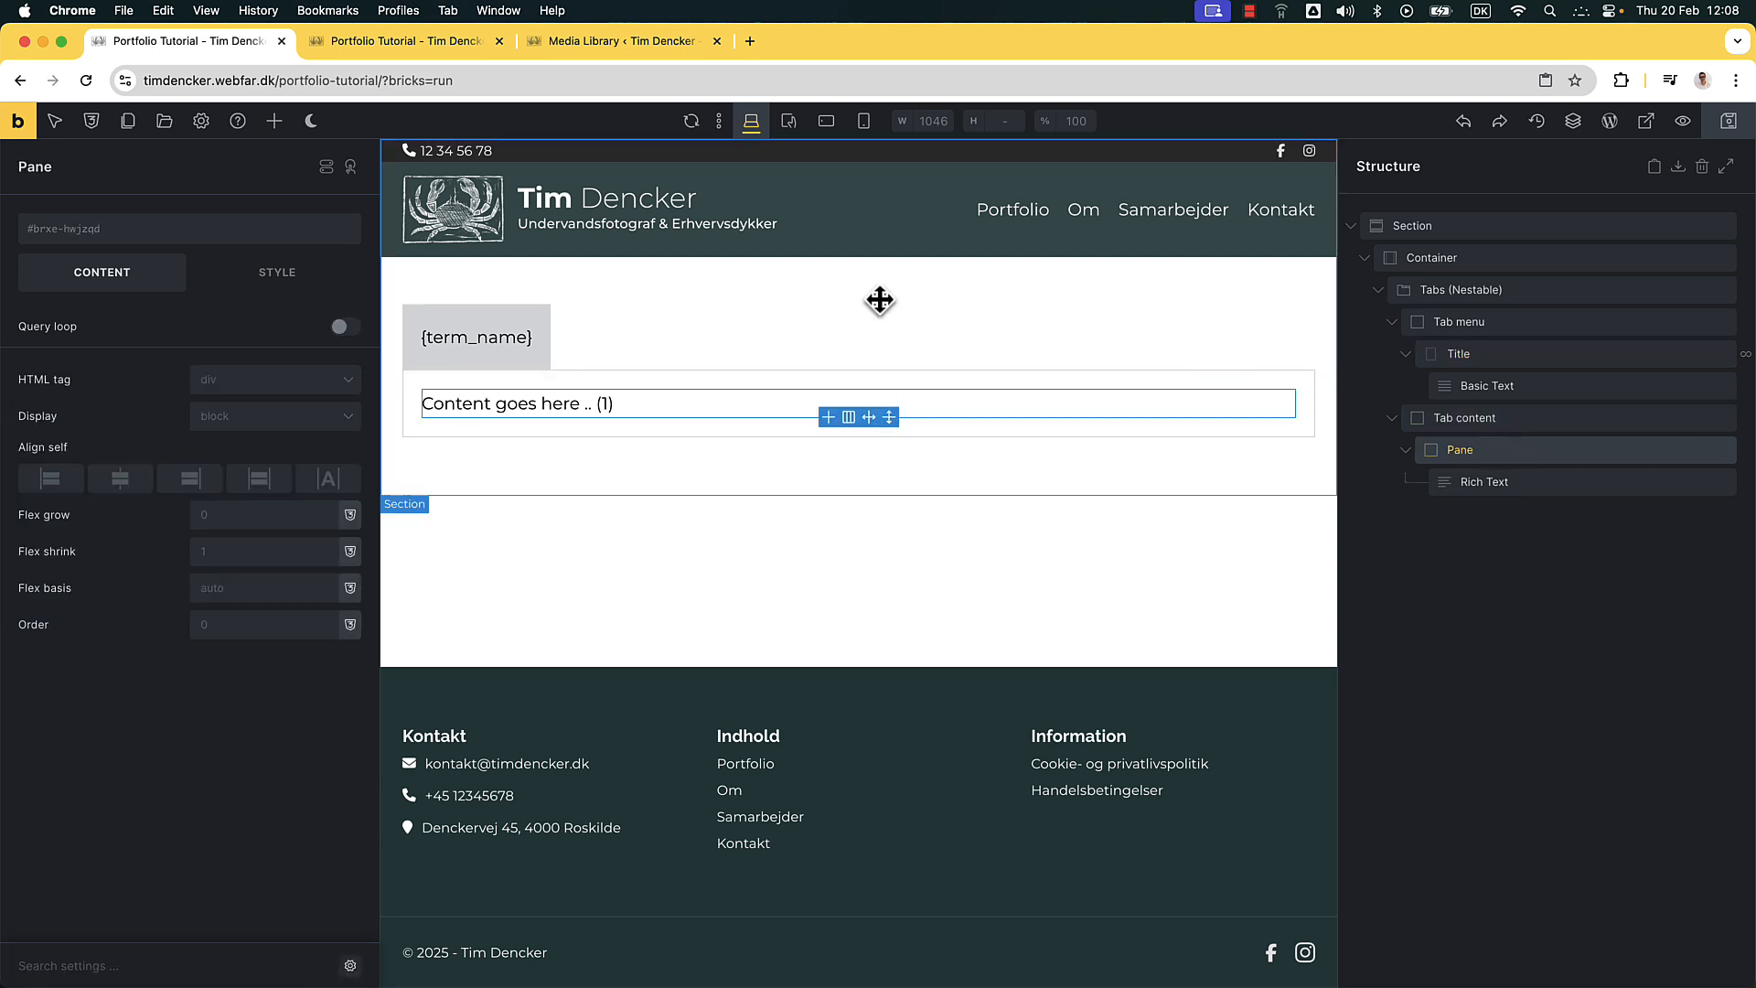
pyautogui.click(344, 327)
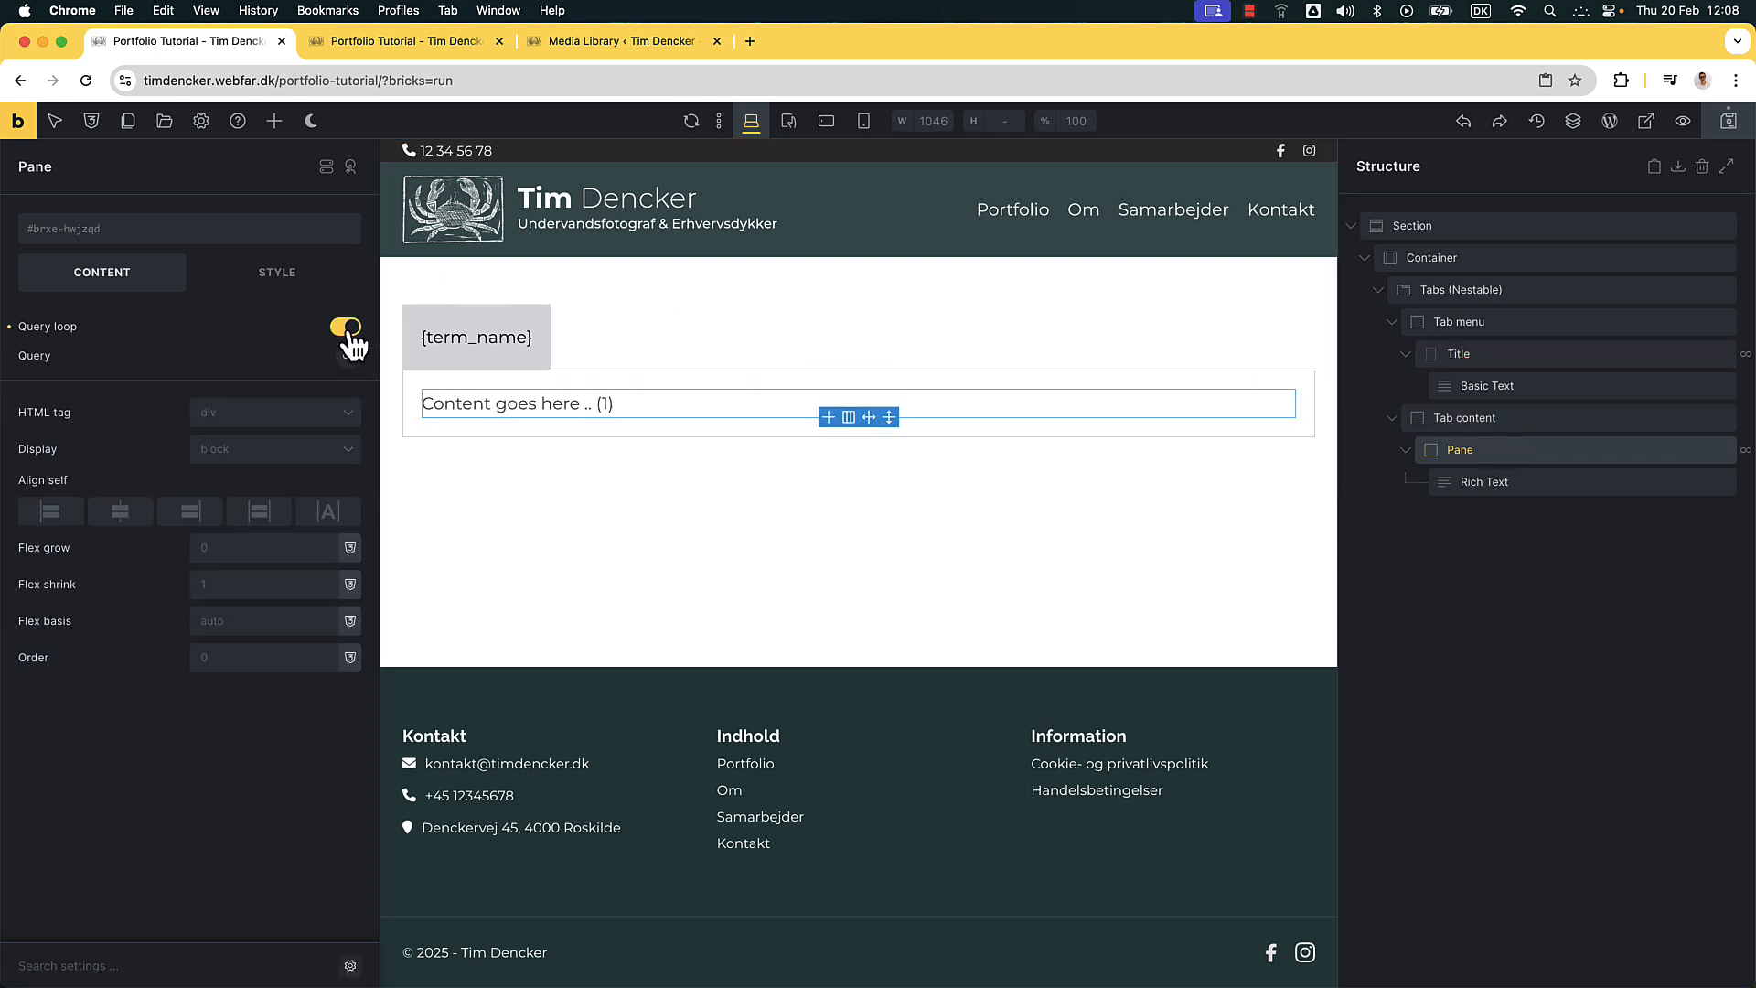
pyautogui.click(348, 357)
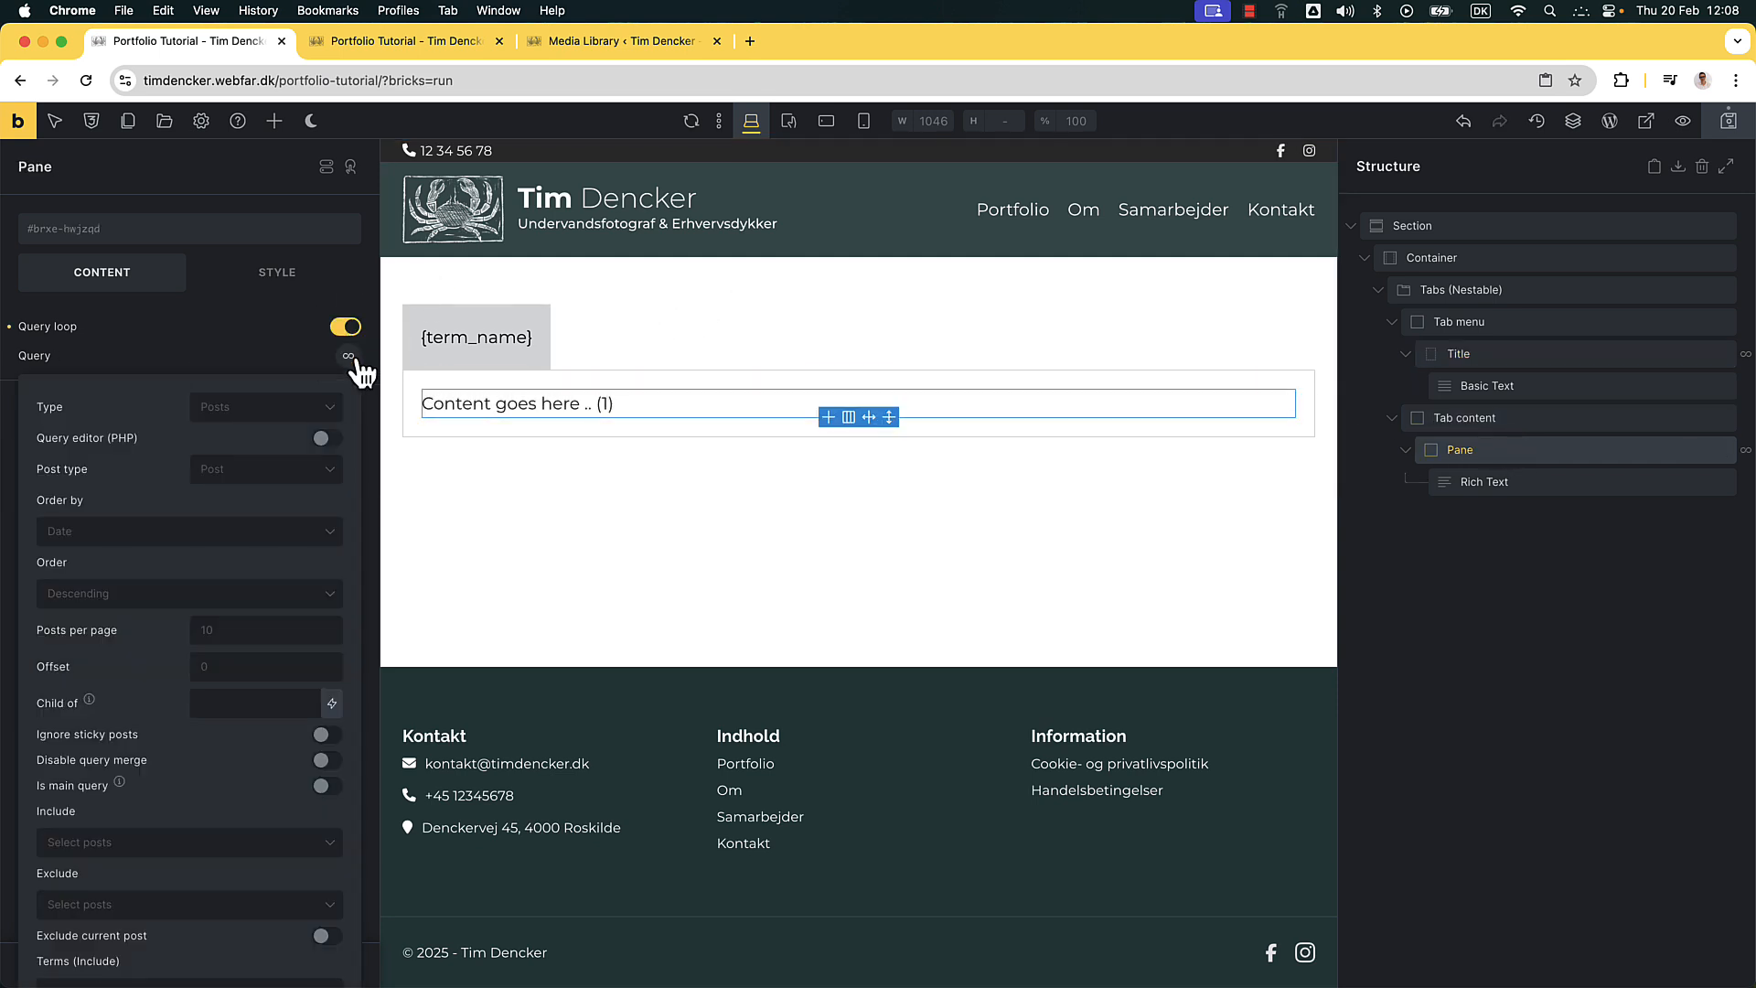
pyautogui.click(319, 415)
pyautogui.click(269, 469)
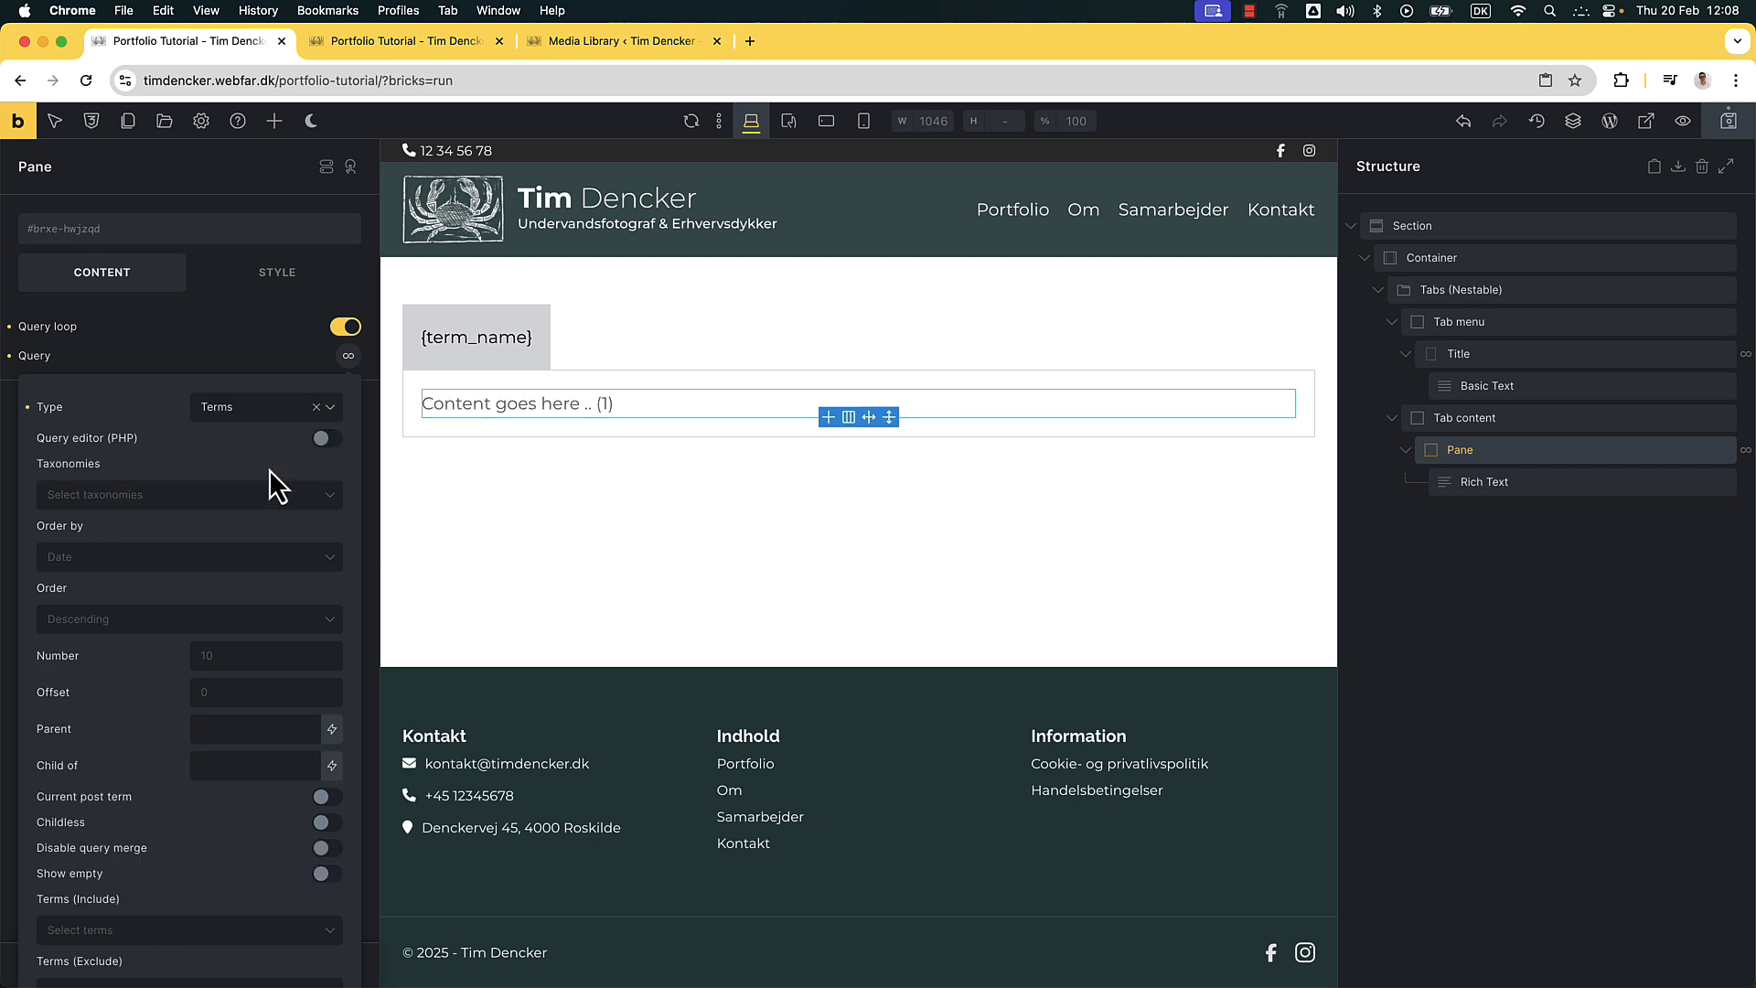
pyautogui.click(280, 495)
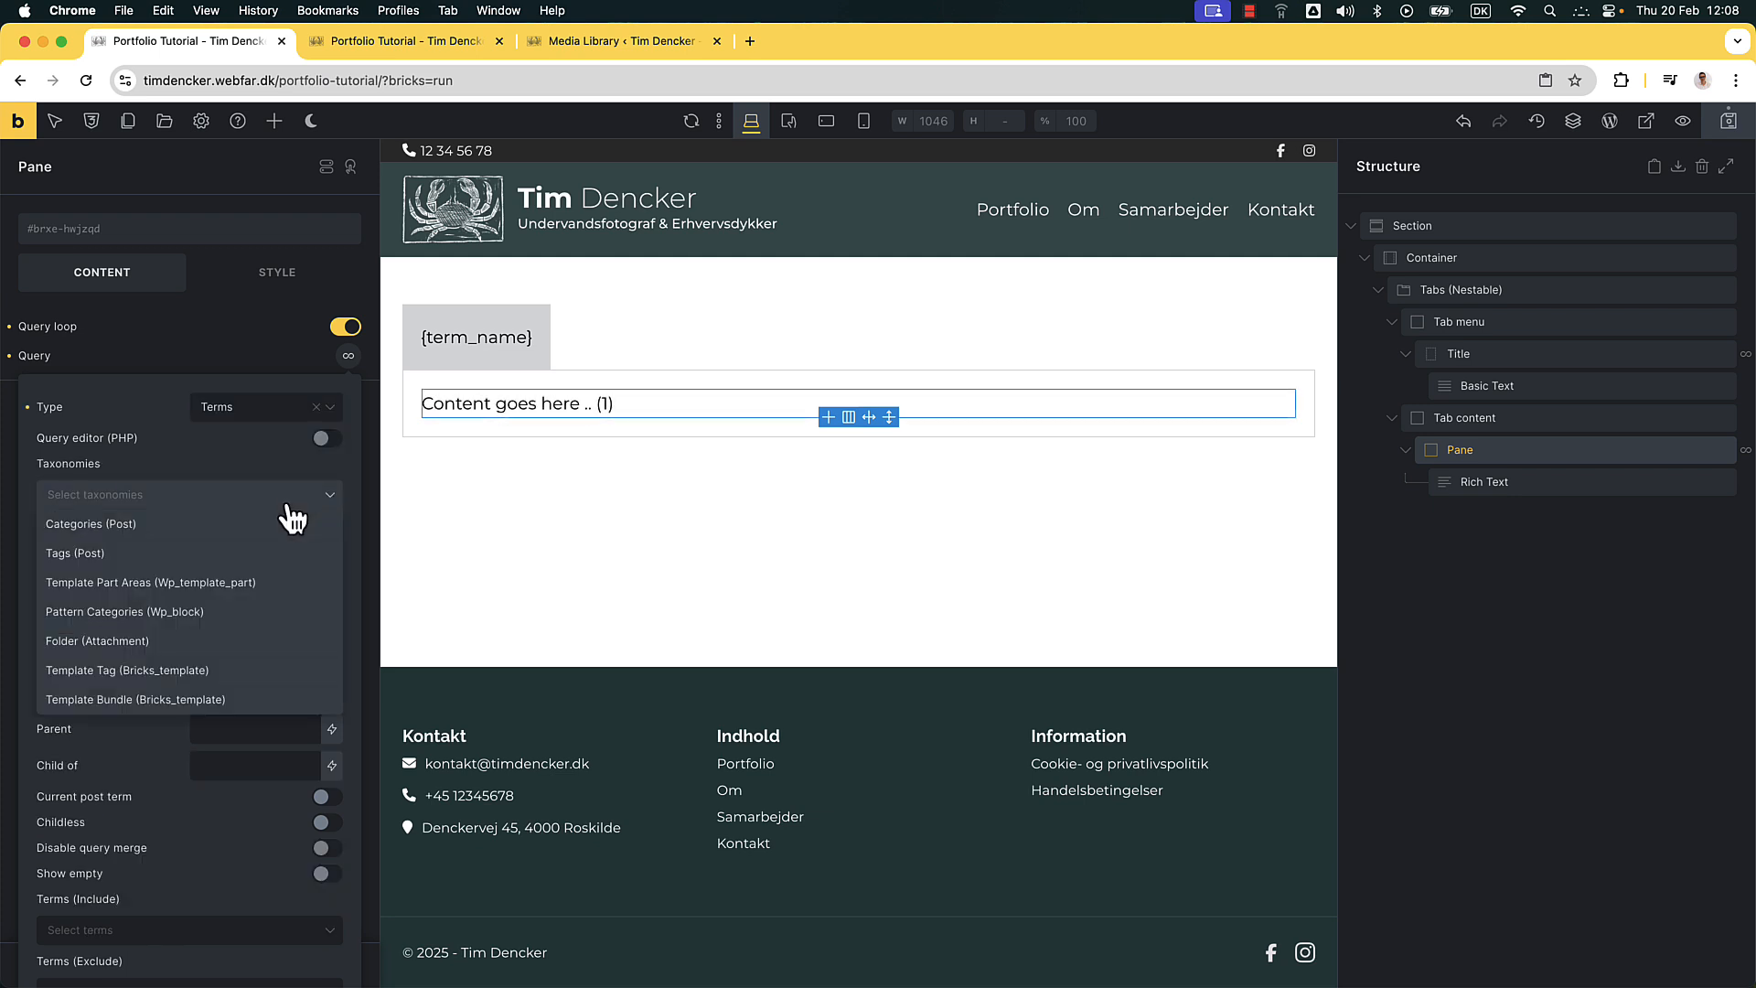
pyautogui.click(207, 640)
# Limit the Pane query to Portfolio's subfolders by setting Parent to 5, and save the page
pyautogui.scroll(-1, 220, 622)
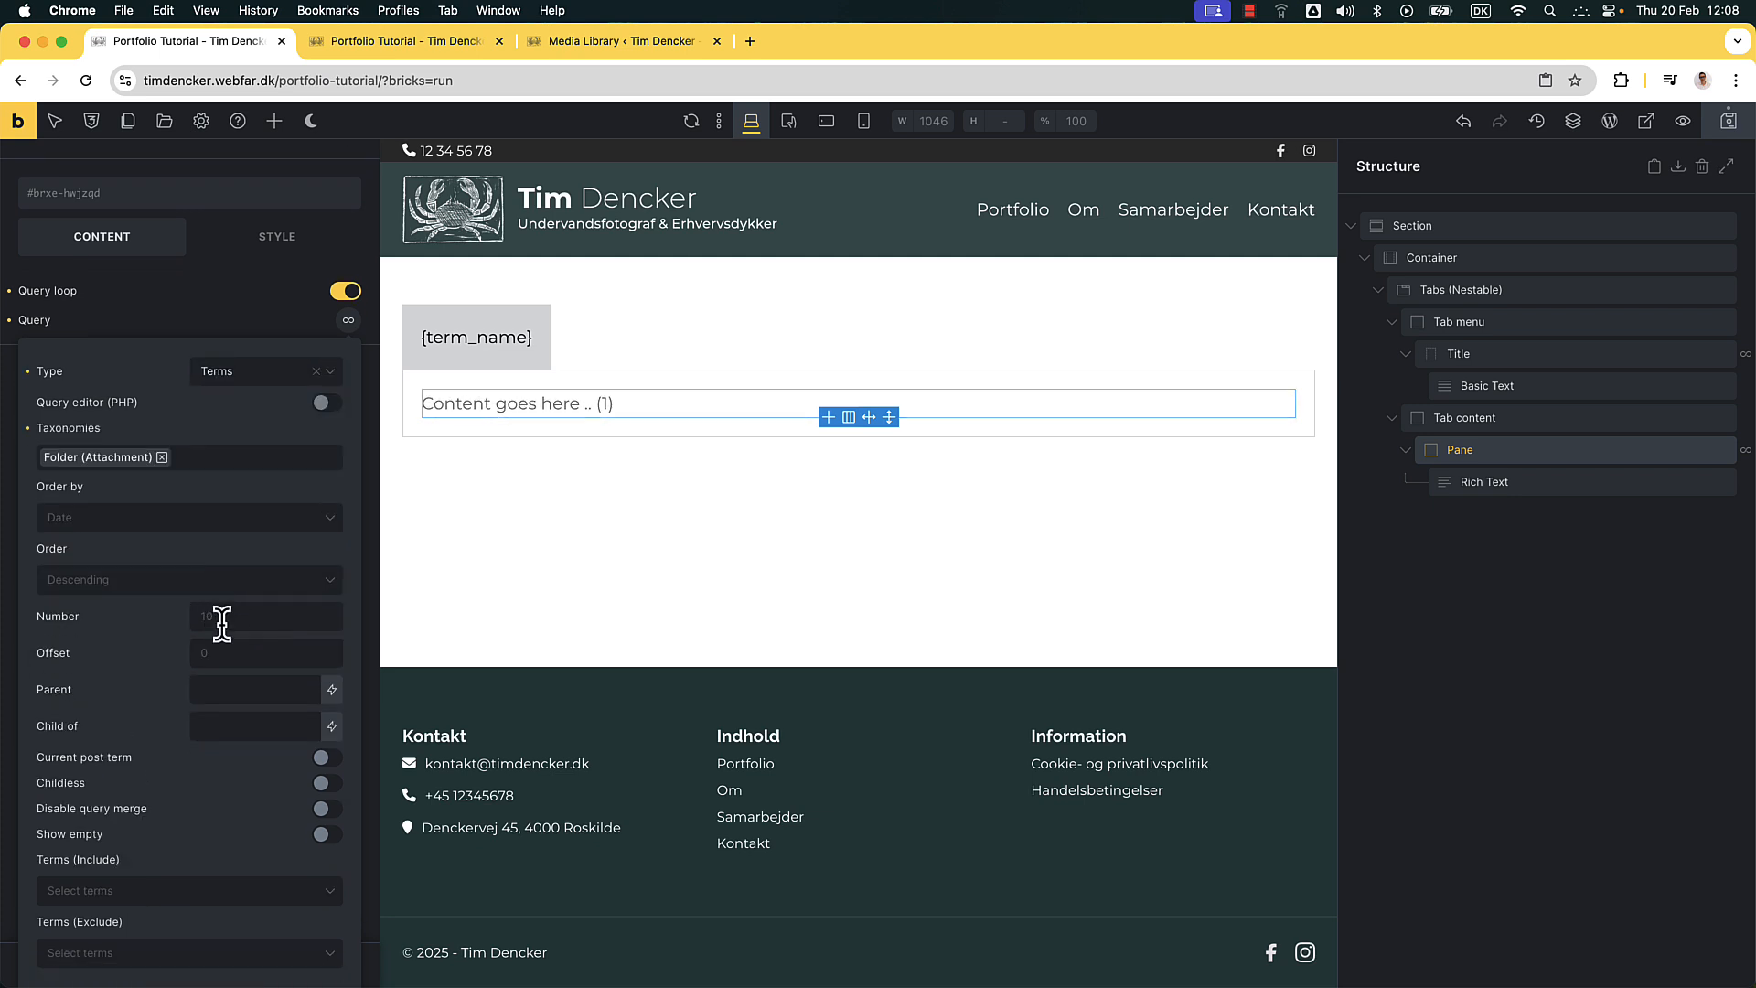
pyautogui.click(259, 686)
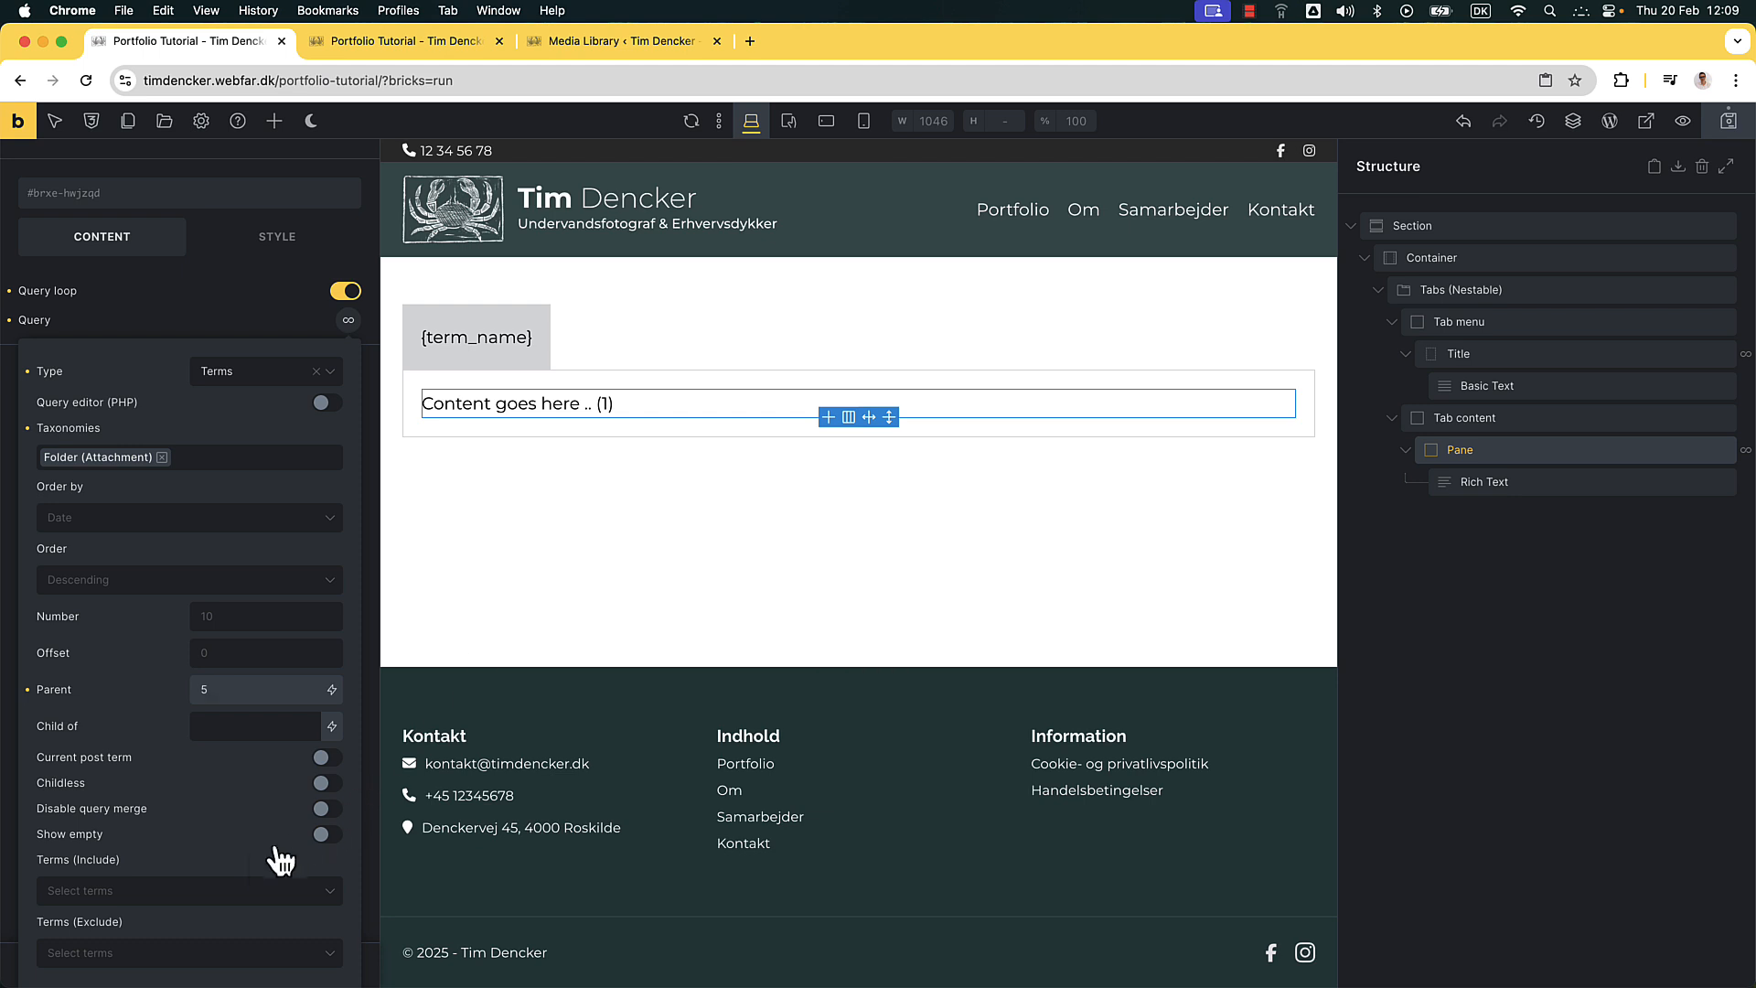
pyautogui.click(1731, 121)
# Reload the front end and check that the looped Pane supplies content under the Cars, Cute Cats and Houses tabs
pyautogui.click(433, 36)
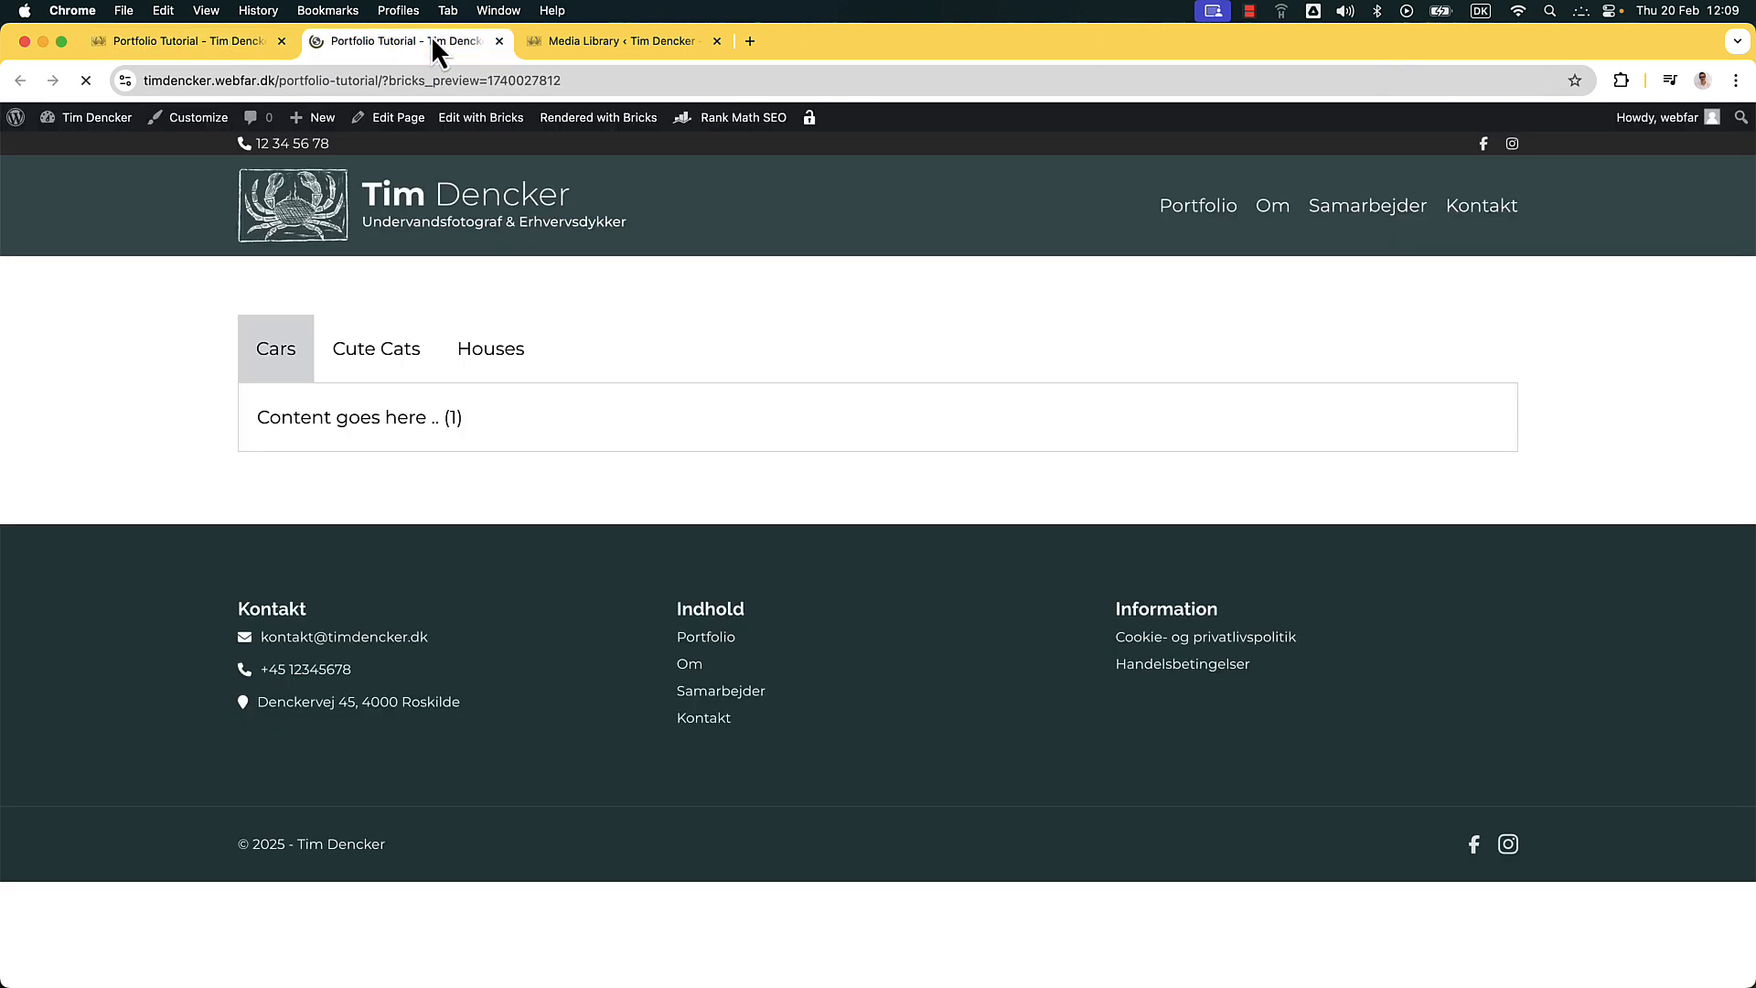
pyautogui.click(347, 368)
pyautogui.click(478, 351)
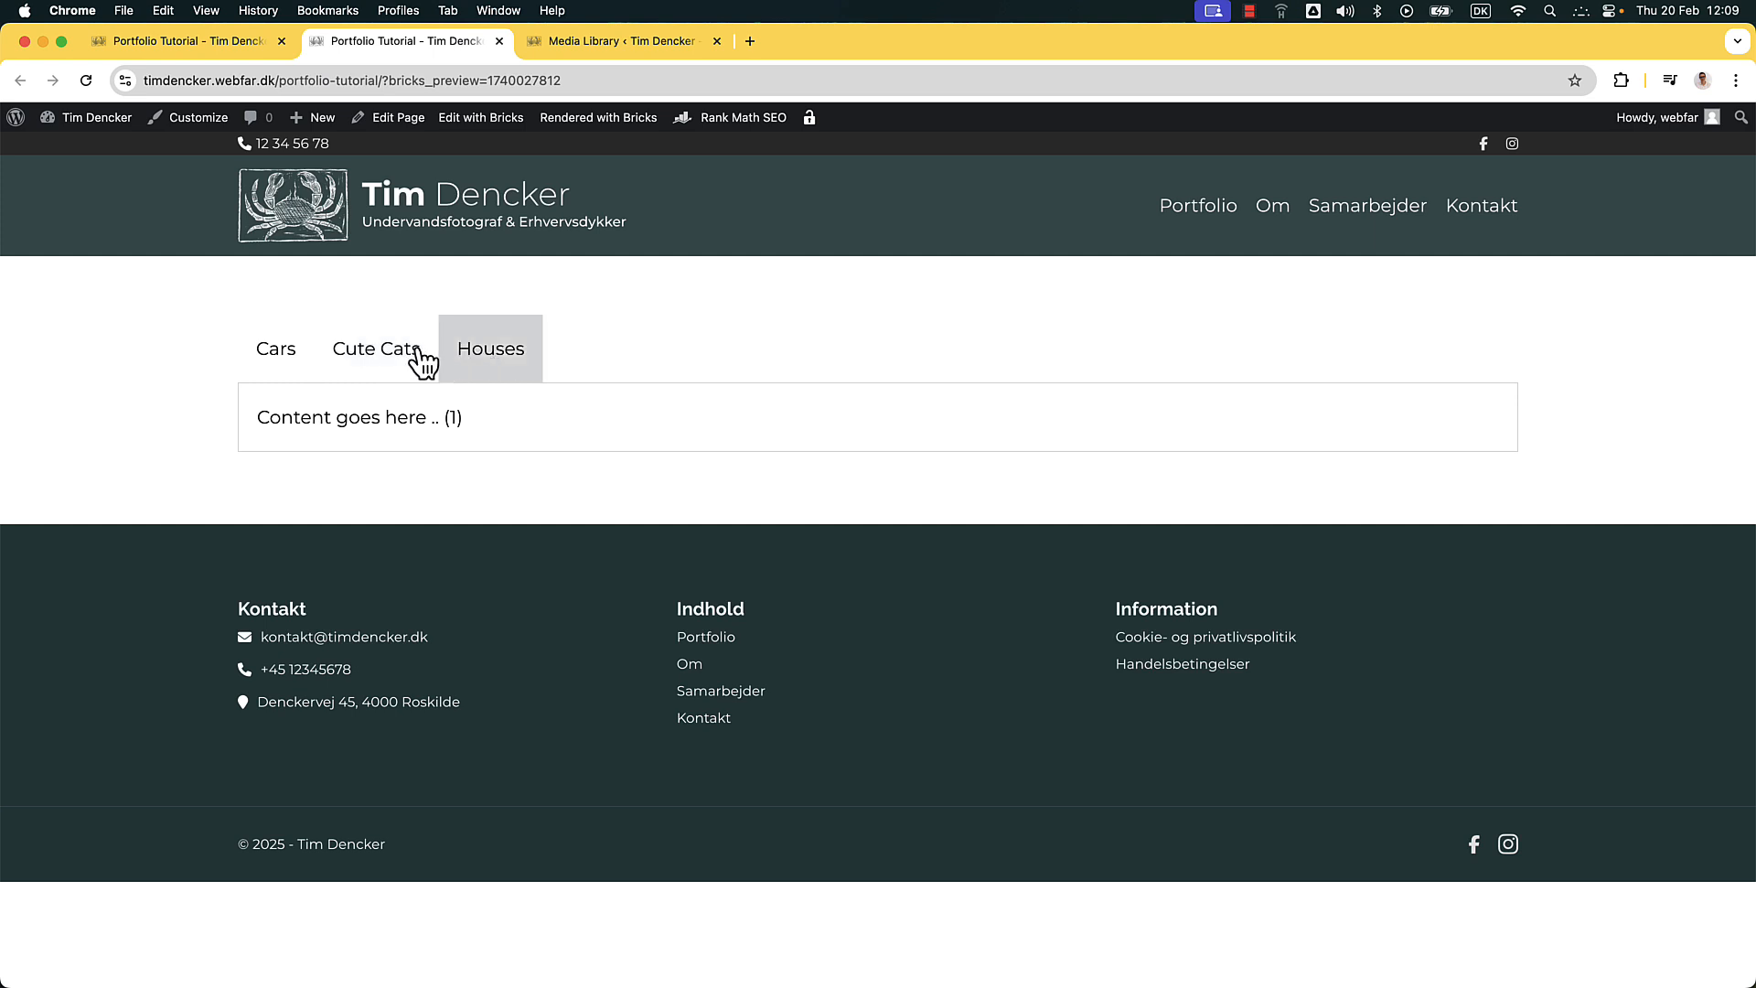
pyautogui.click(372, 356)
pyautogui.moveTo(373, 414); pyautogui.dragTo(467, 422)
pyautogui.click(375, 354)
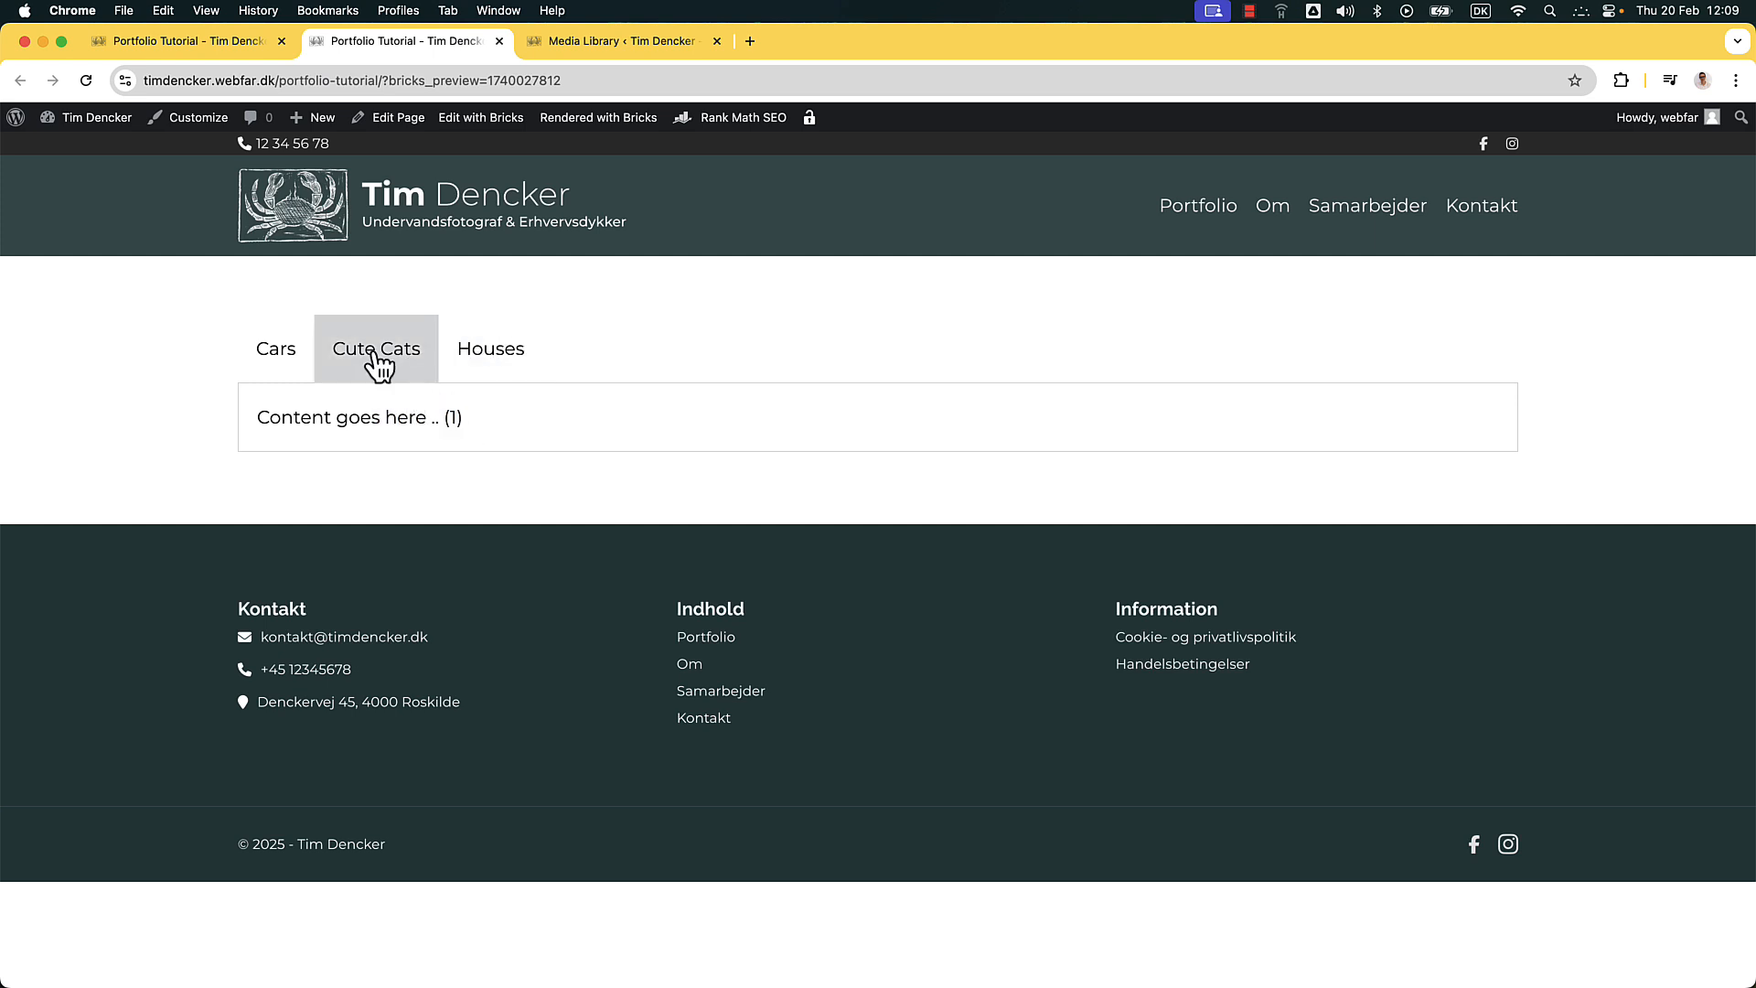
pyautogui.click(482, 363)
pyautogui.click(365, 360)
pyautogui.click(300, 358)
# Replace the Rich Text content inside Pane with the dynamic Term name tag {term_name} and save the page
pyautogui.click(233, 43)
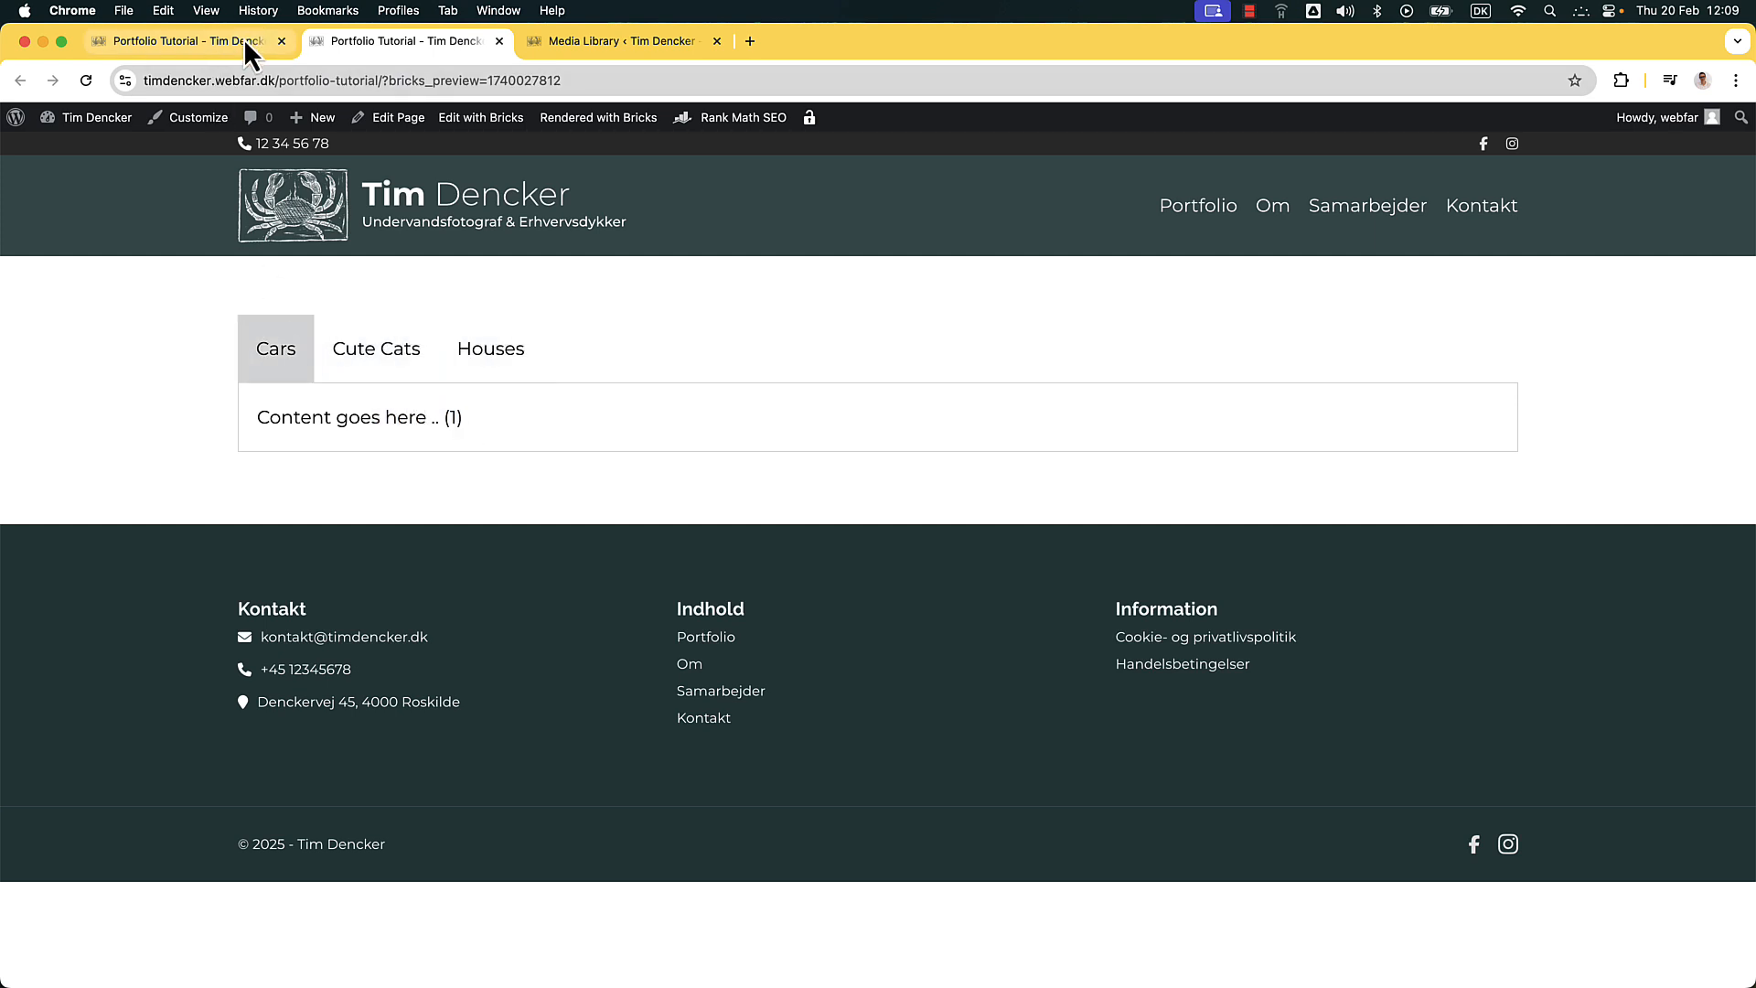
pyautogui.click(1491, 483)
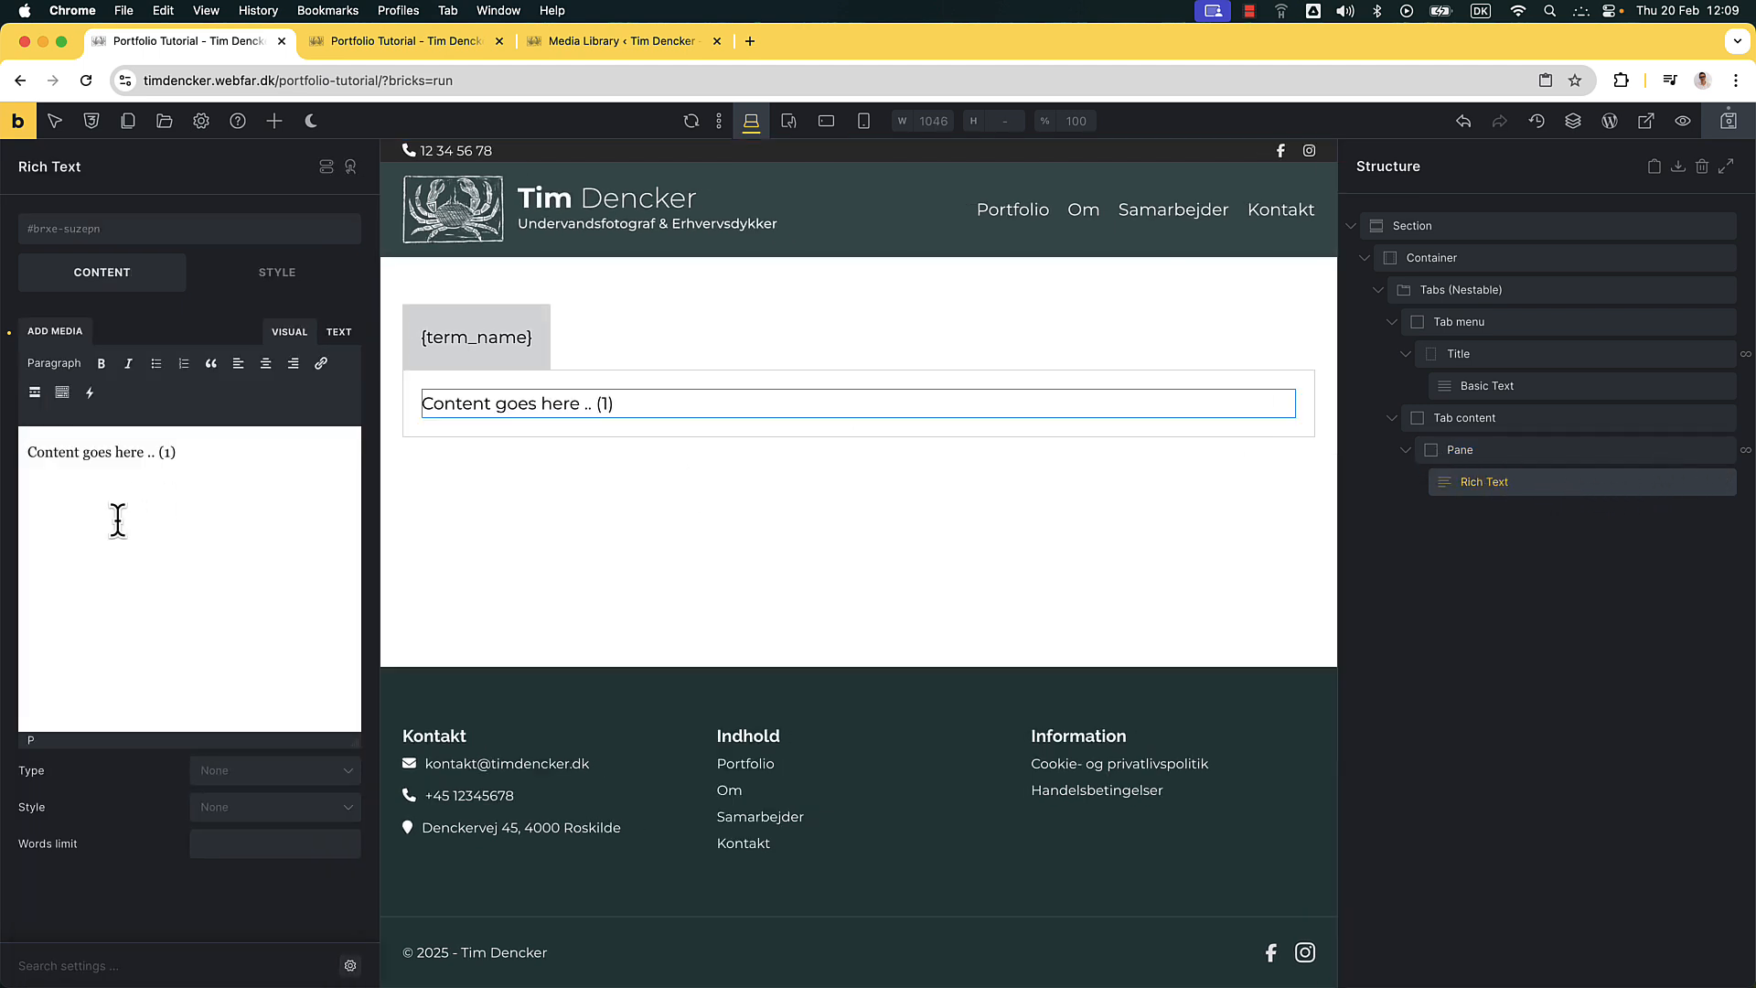
pyautogui.press('super+a')
pyautogui.press('BackSpace')
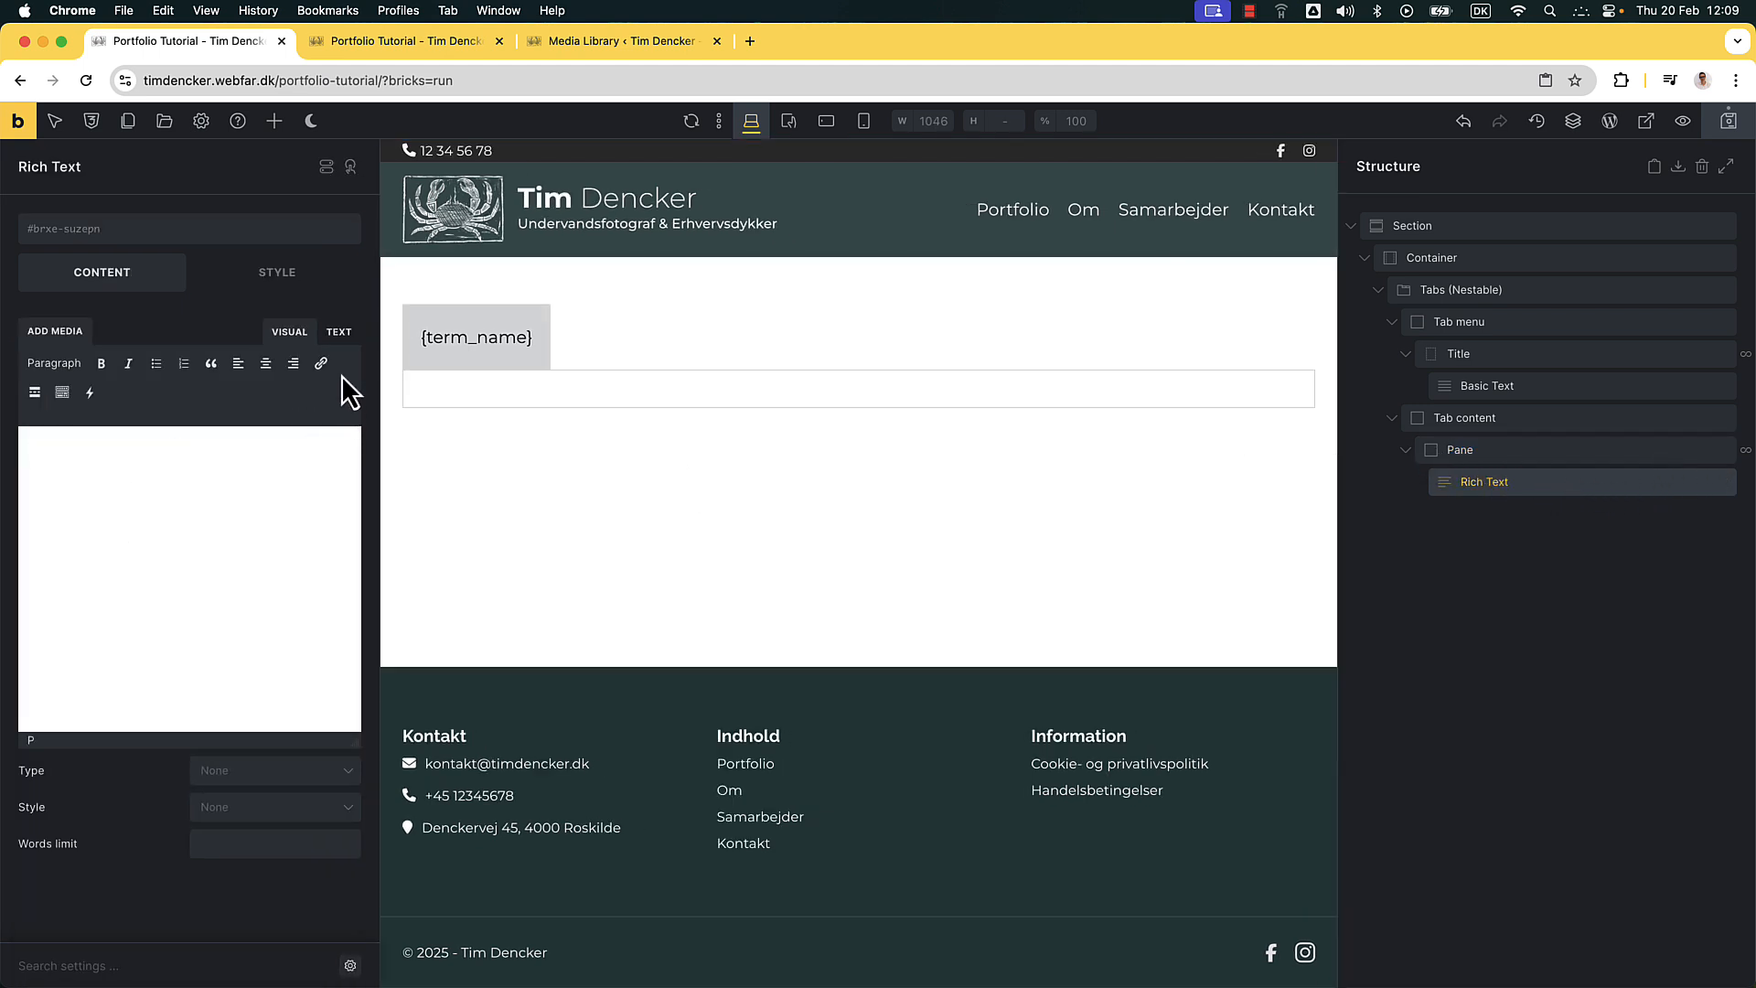
pyautogui.click(92, 395)
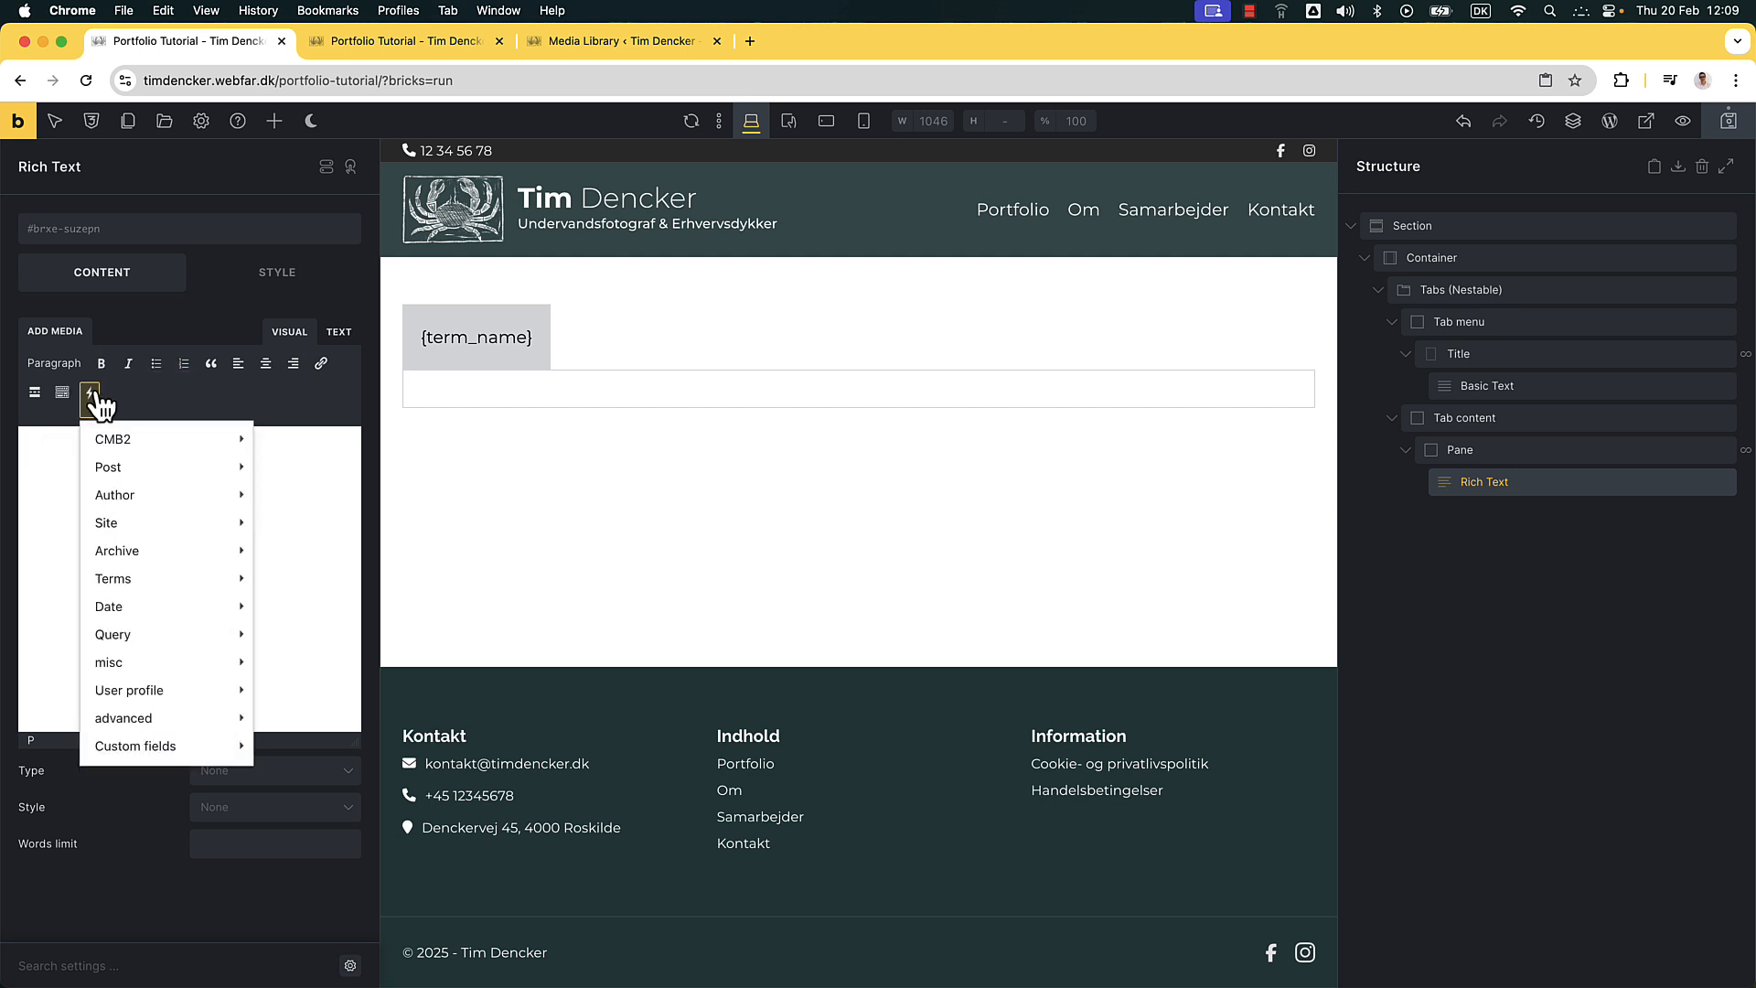
pyautogui.moveTo(209, 585)
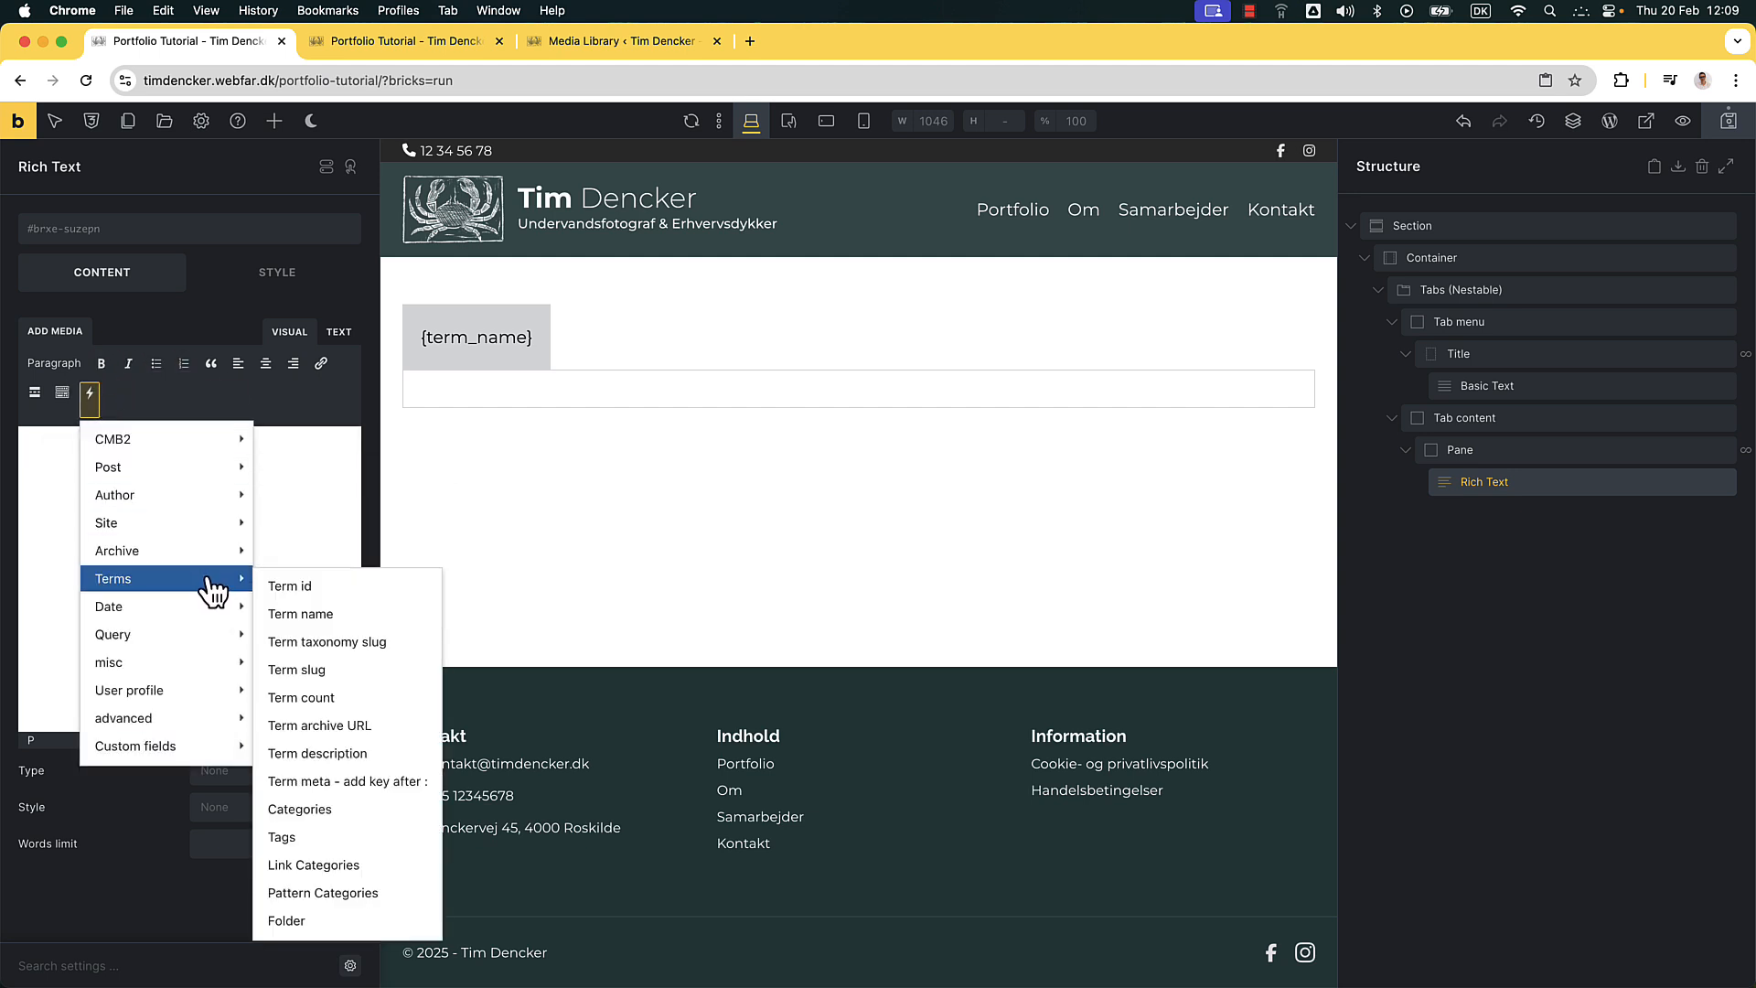
pyautogui.click(343, 616)
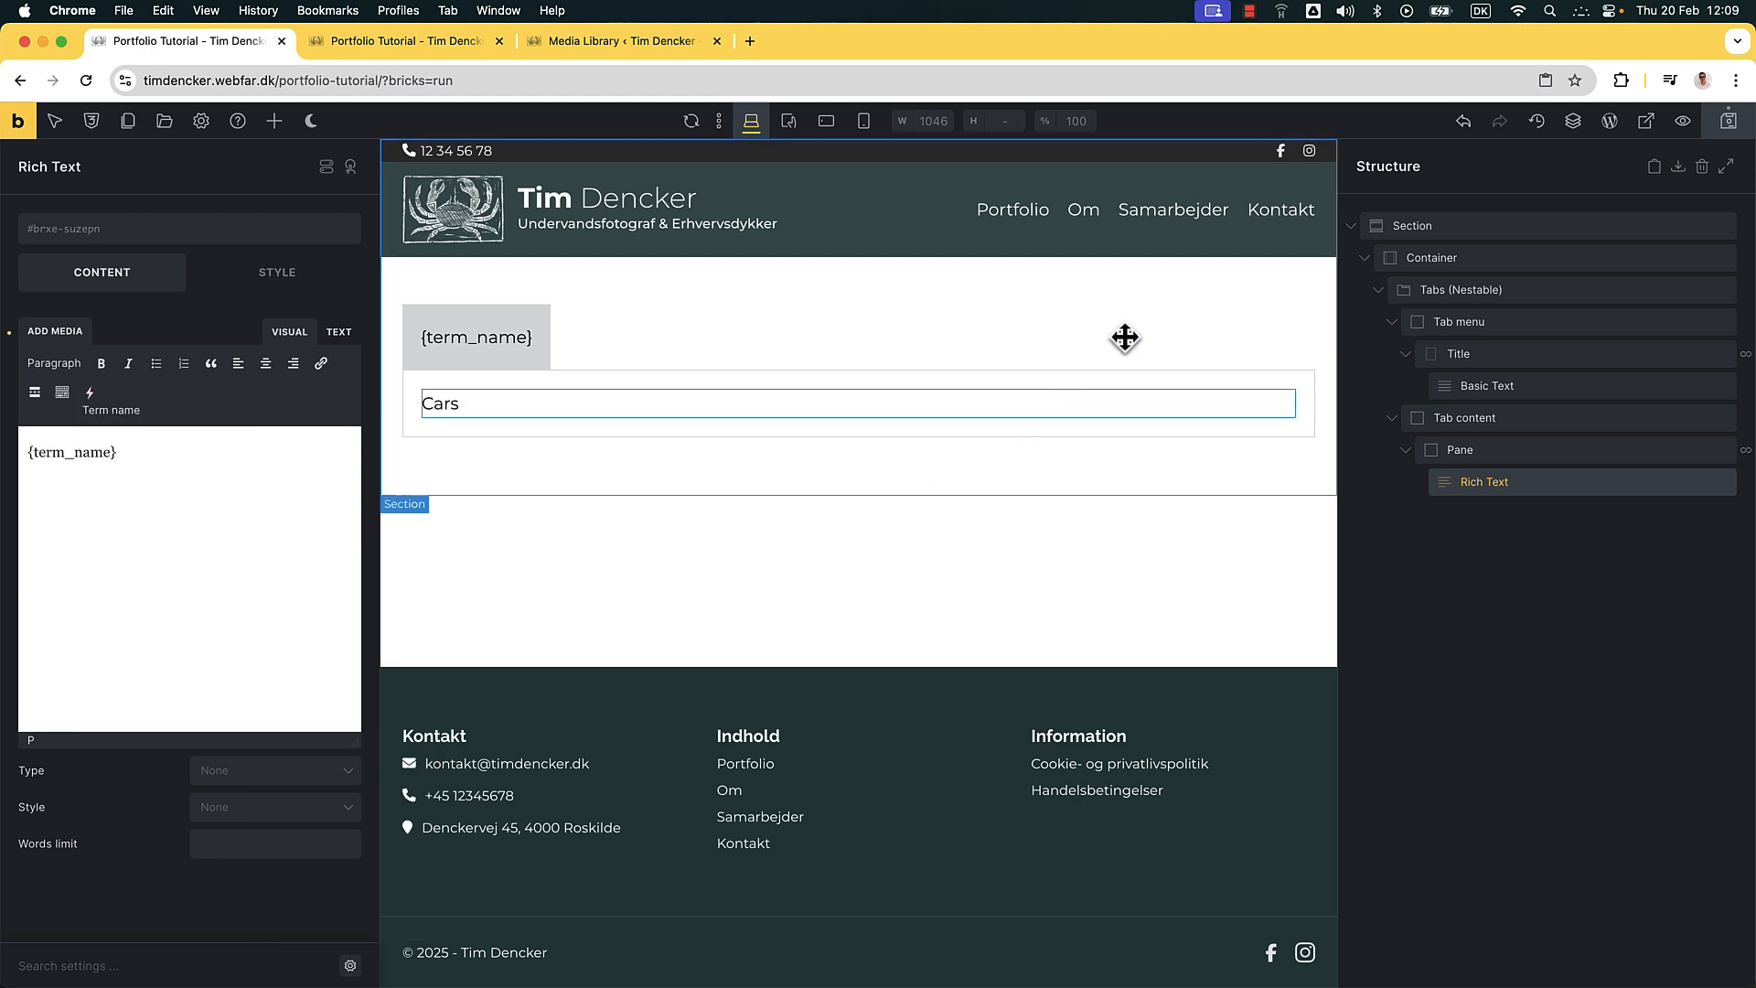
pyautogui.click(1684, 128)
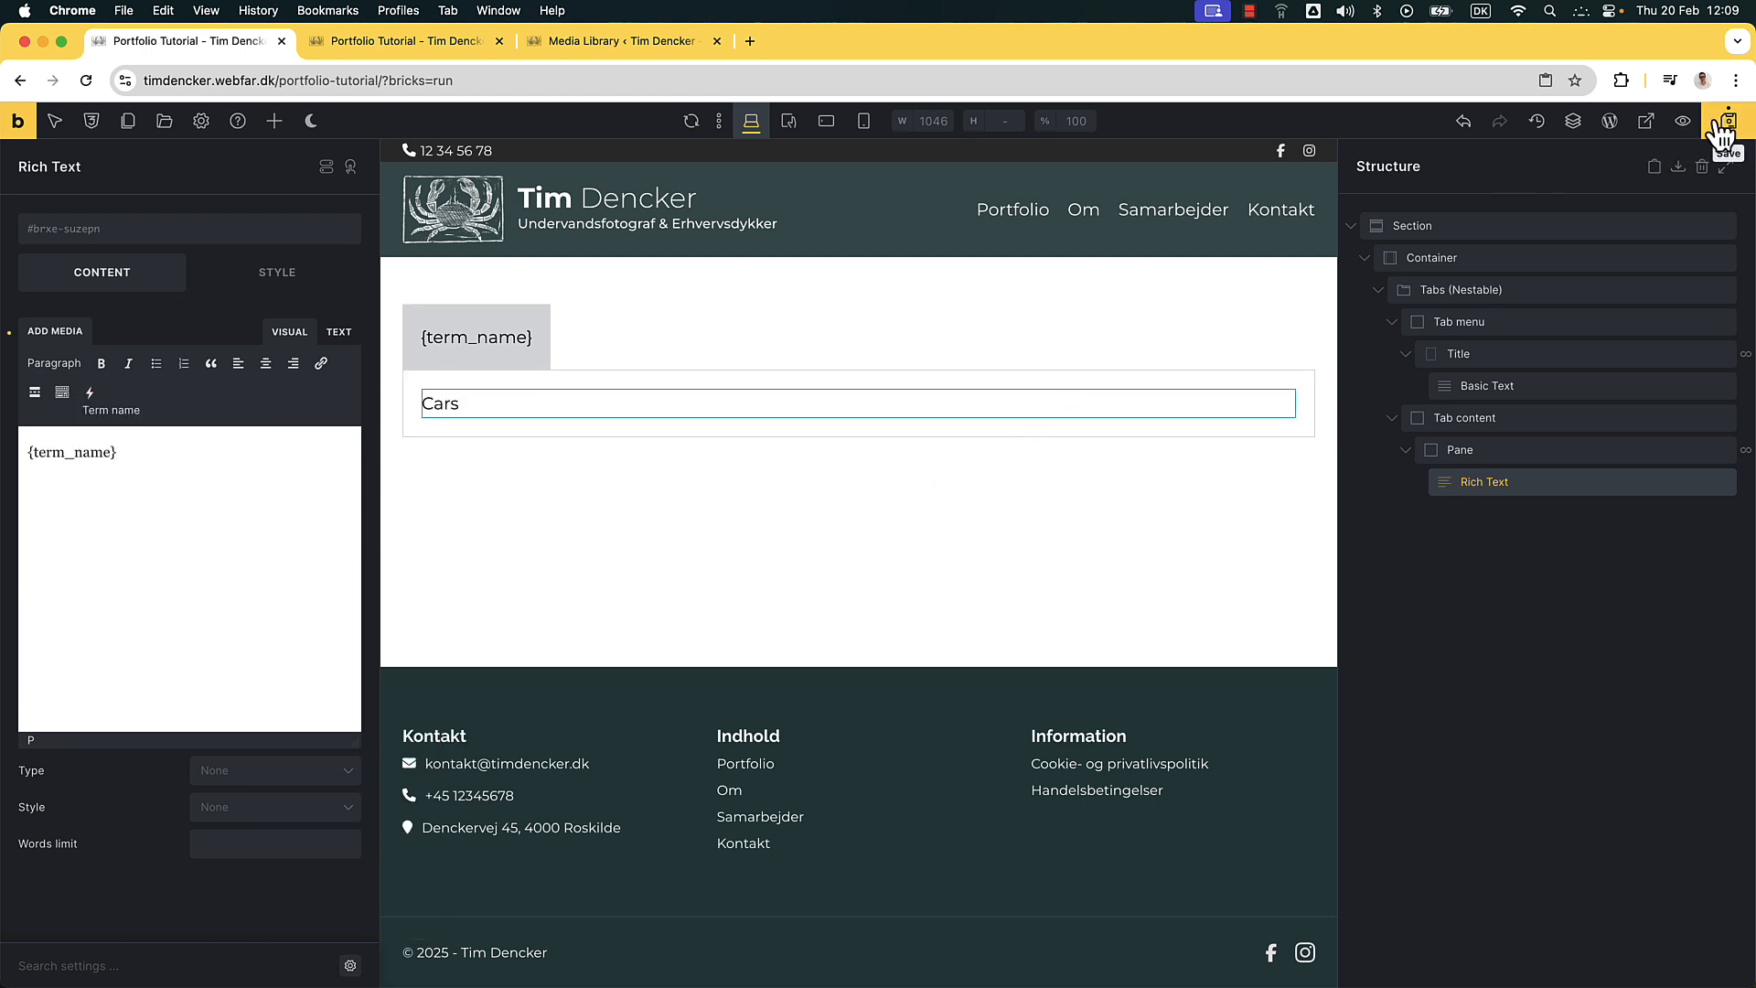
# Check on the front end that each tab's pane matches its title, and return to the builder
pyautogui.click(382, 51)
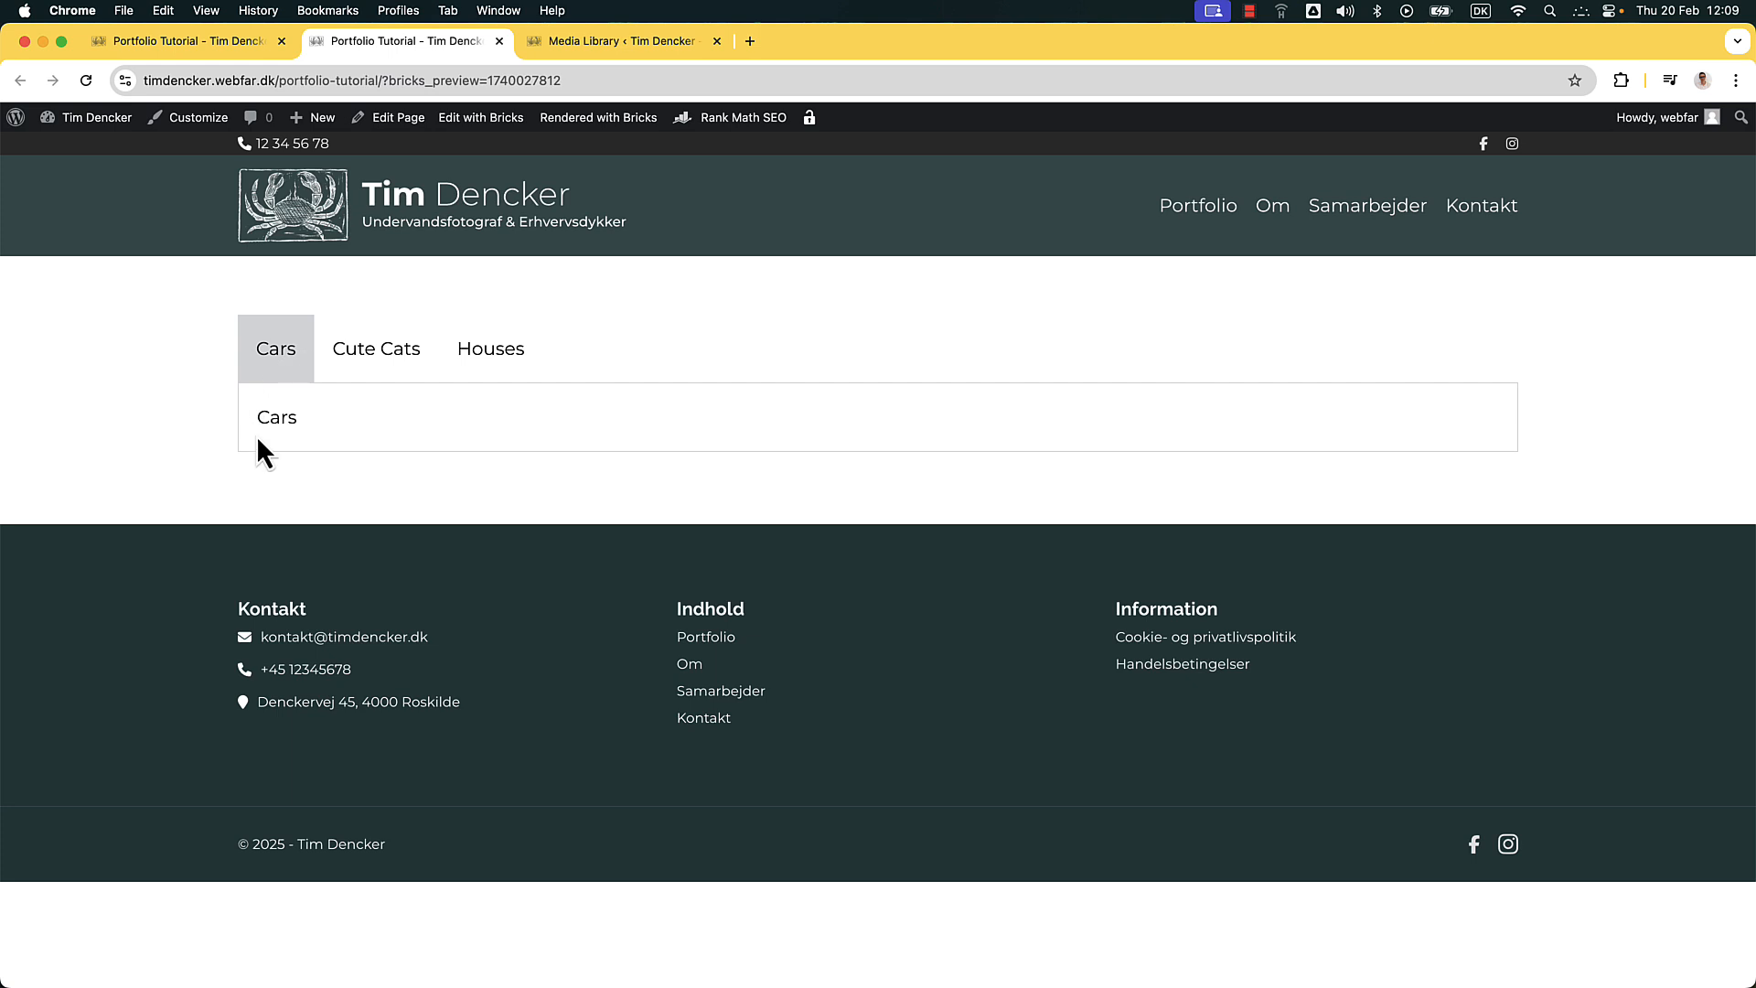
pyautogui.click(368, 346)
pyautogui.click(509, 349)
pyautogui.click(407, 357)
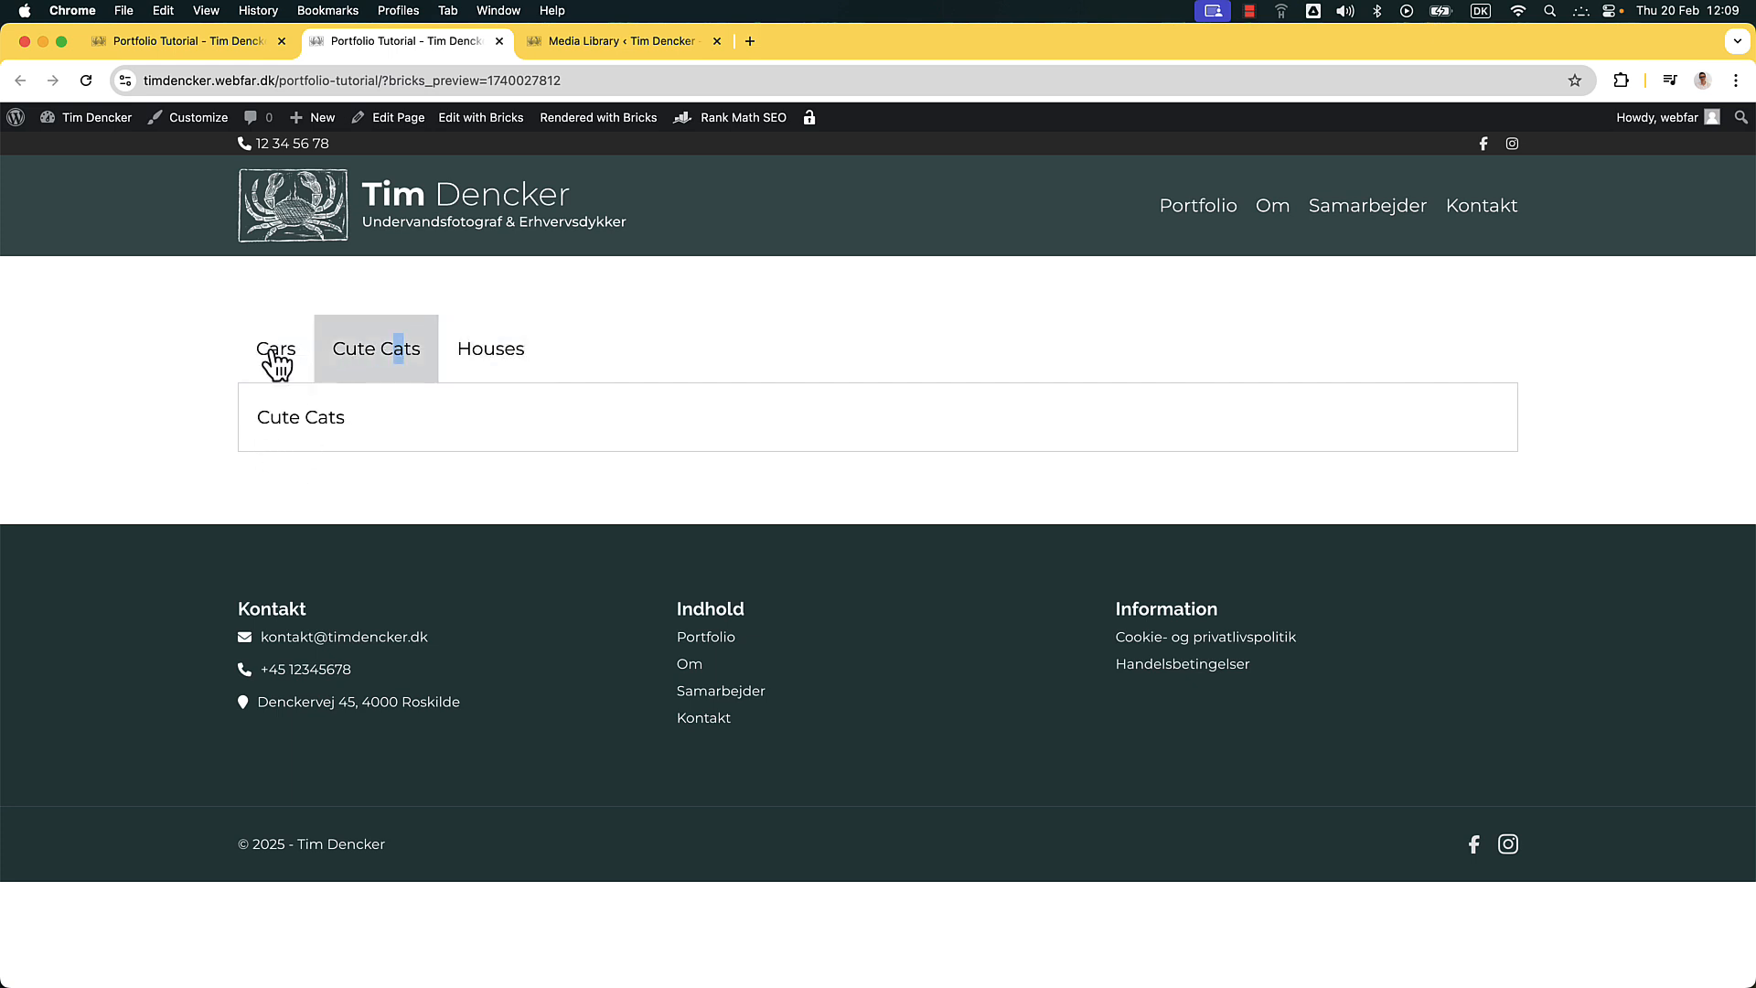
pyautogui.click(275, 364)
pyautogui.click(345, 360)
pyautogui.click(248, 364)
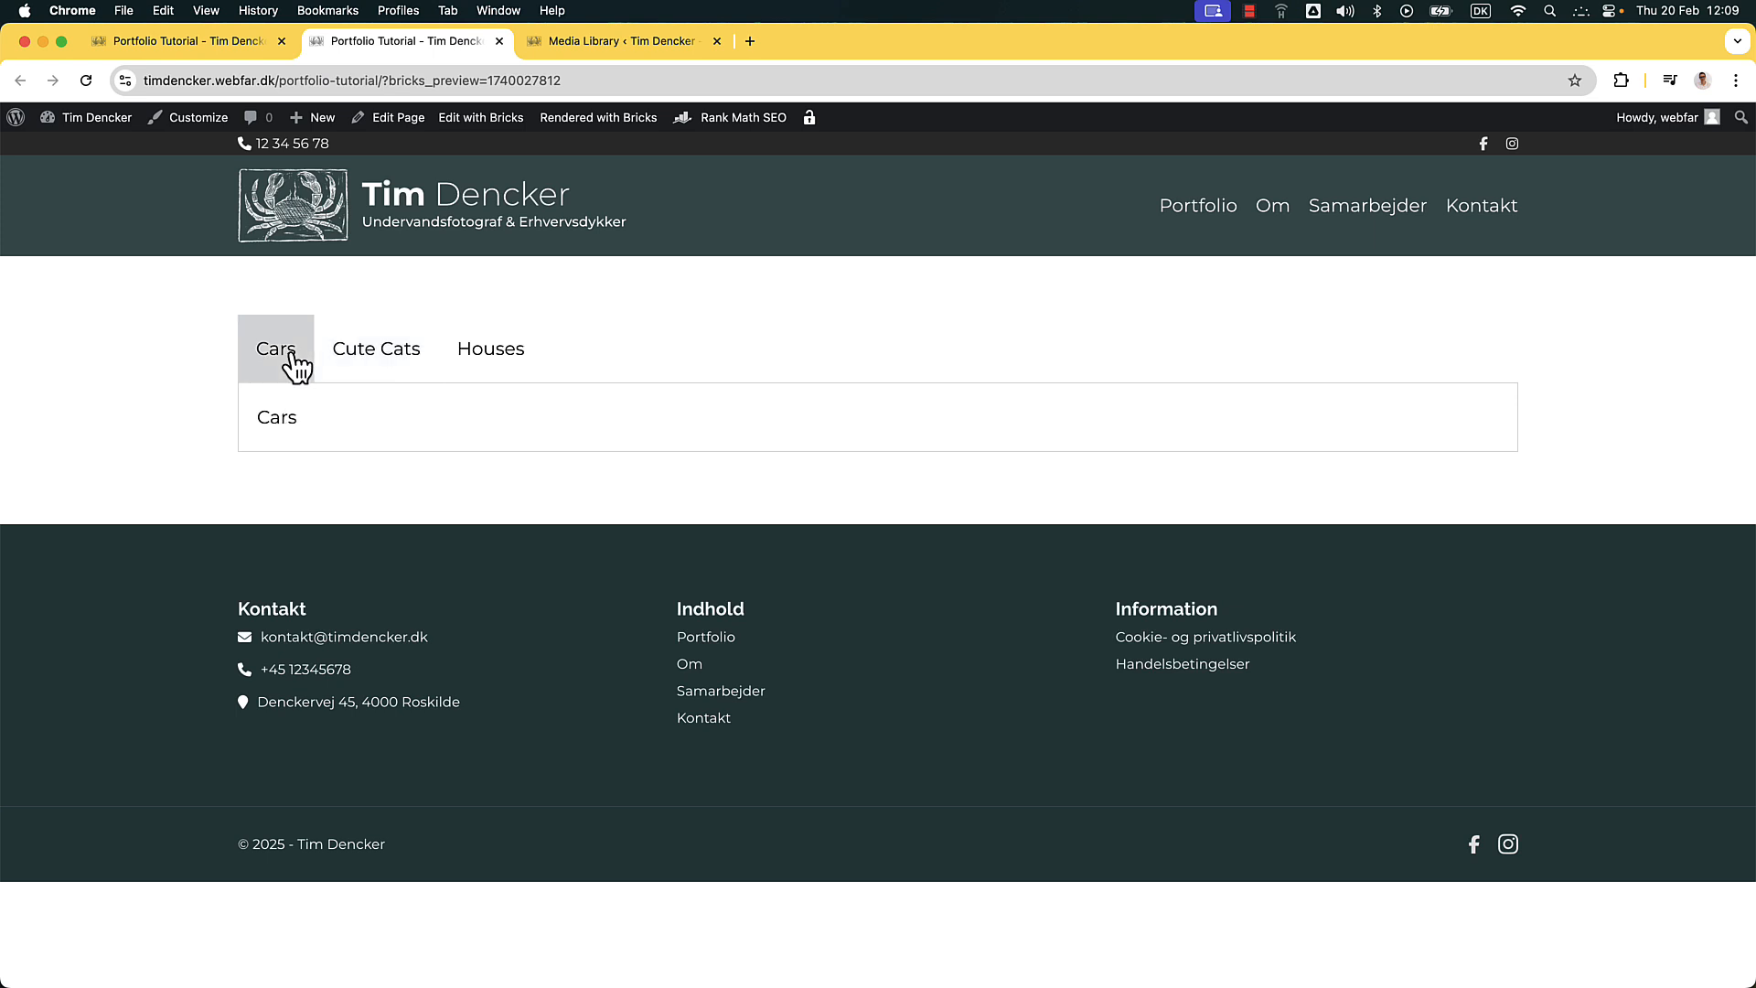
pyautogui.click(206, 46)
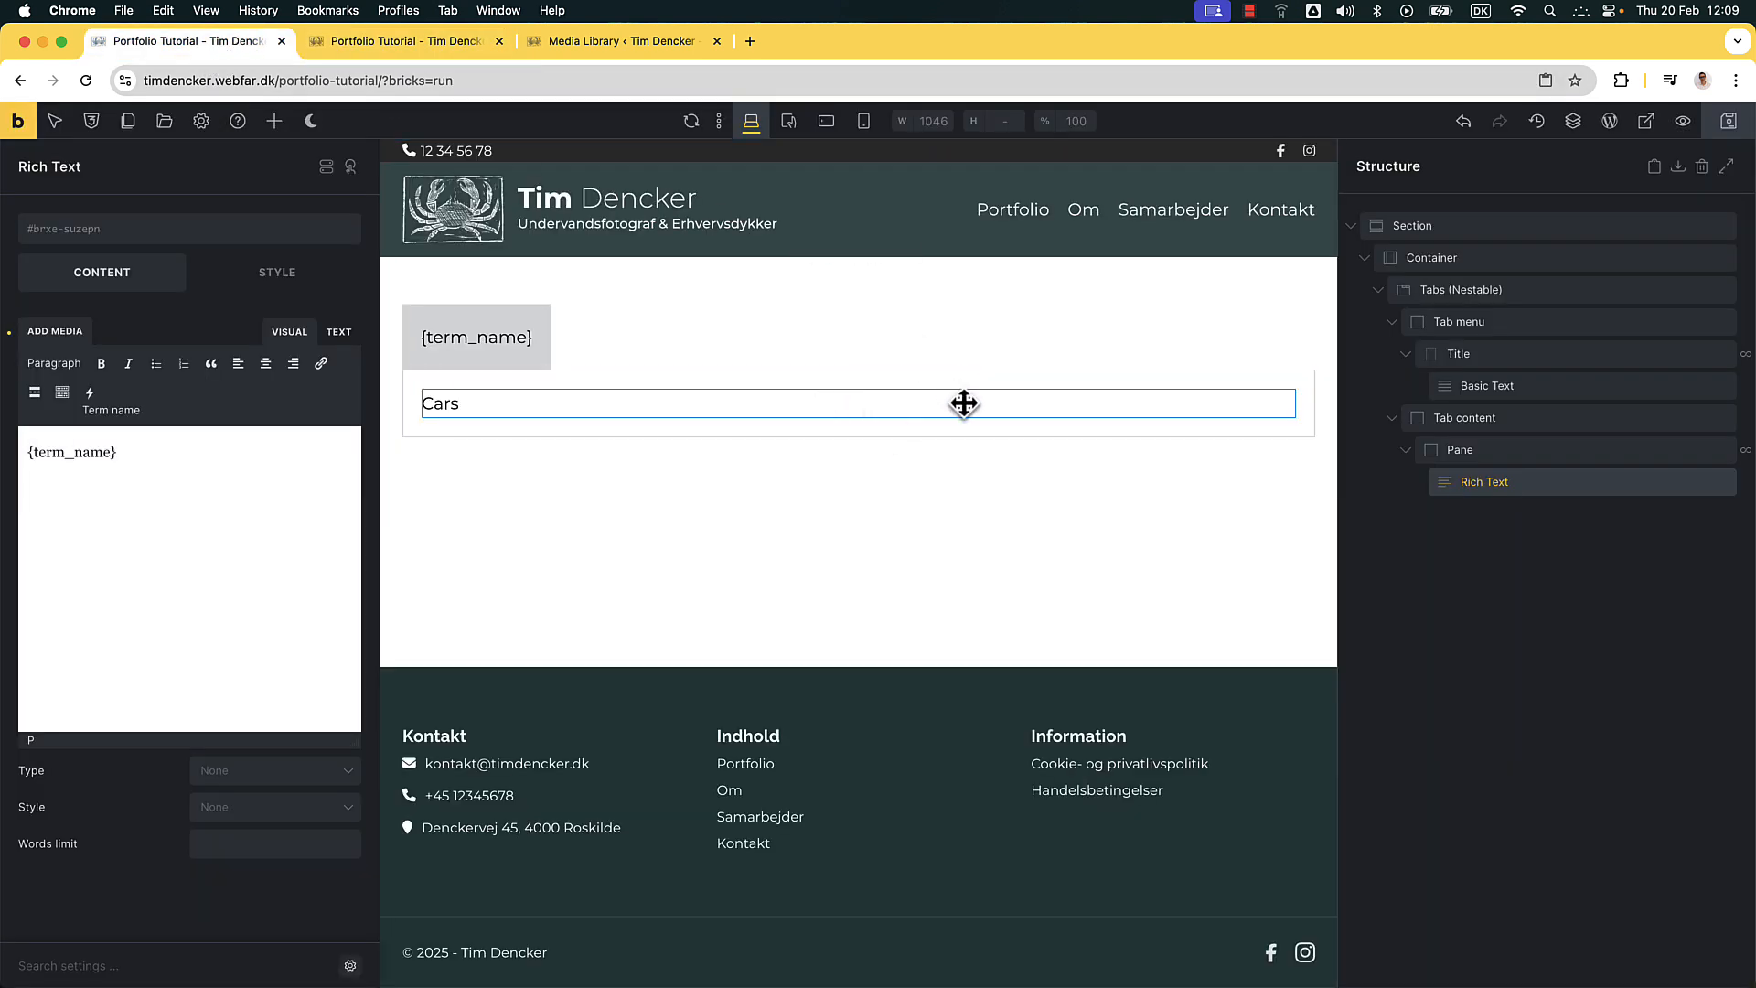
# Wrap the Rich Text inside Pane in a Block and rename that Block "Image Loop"
pyautogui.rightClick(1544, 486)
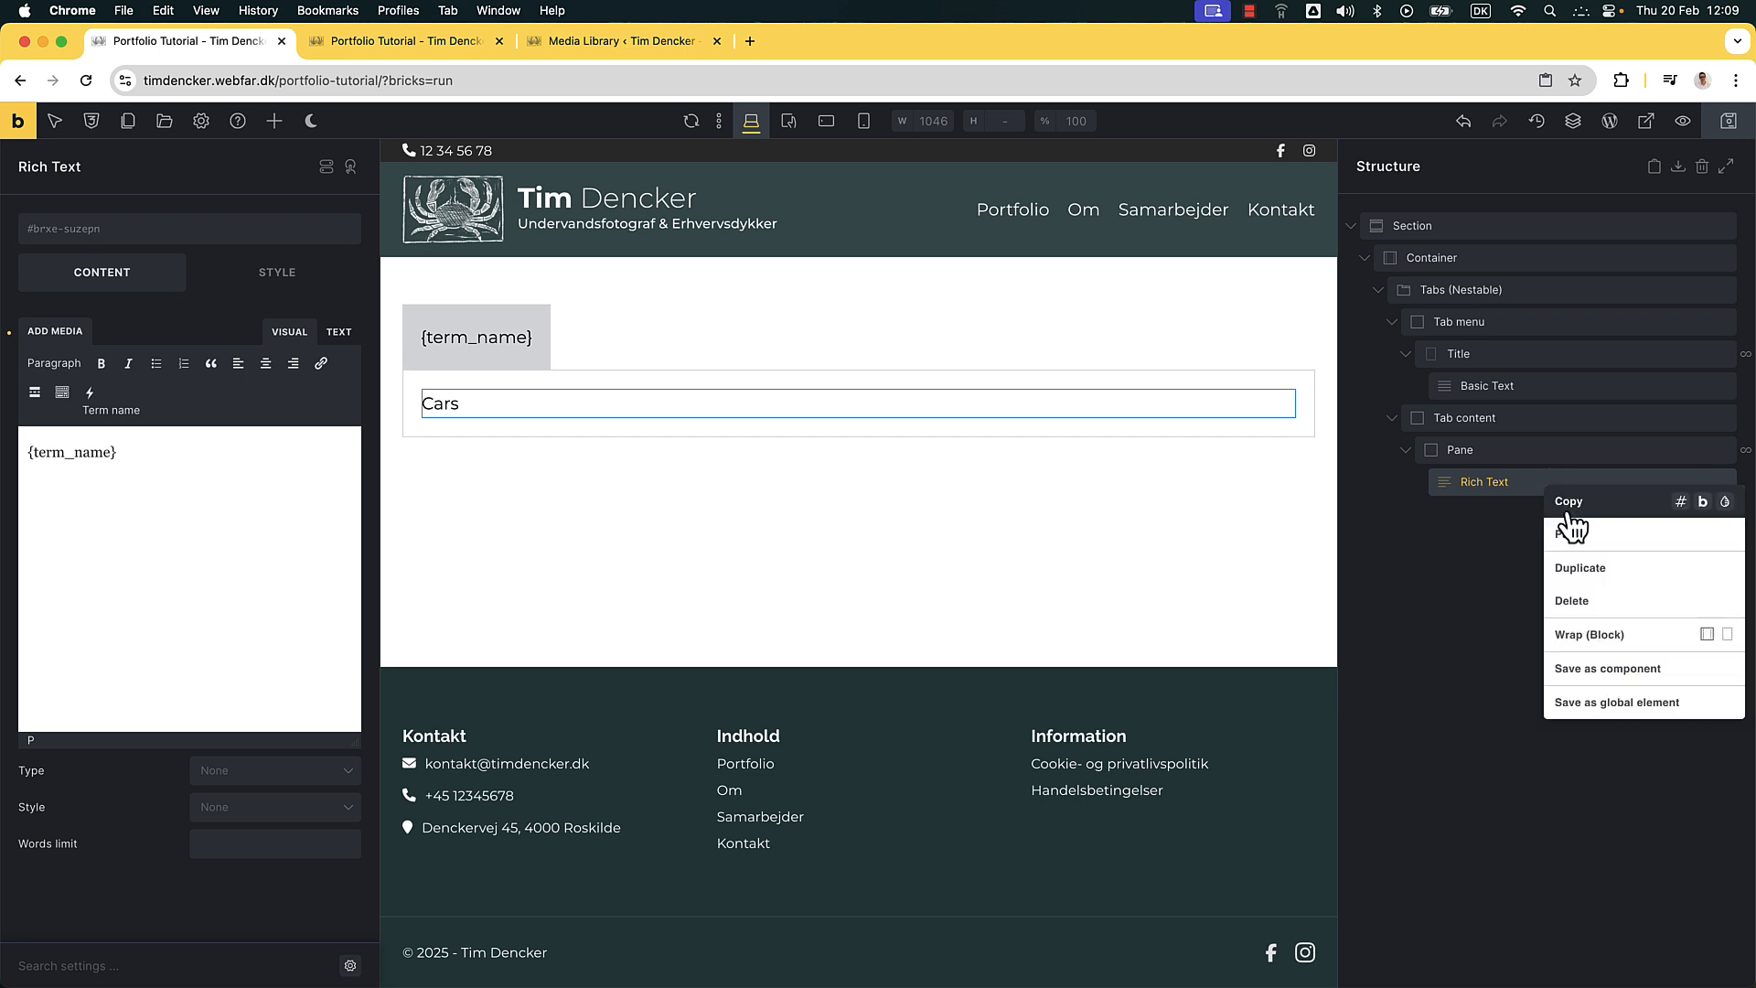
pyautogui.click(1598, 629)
pyautogui.click(1481, 480)
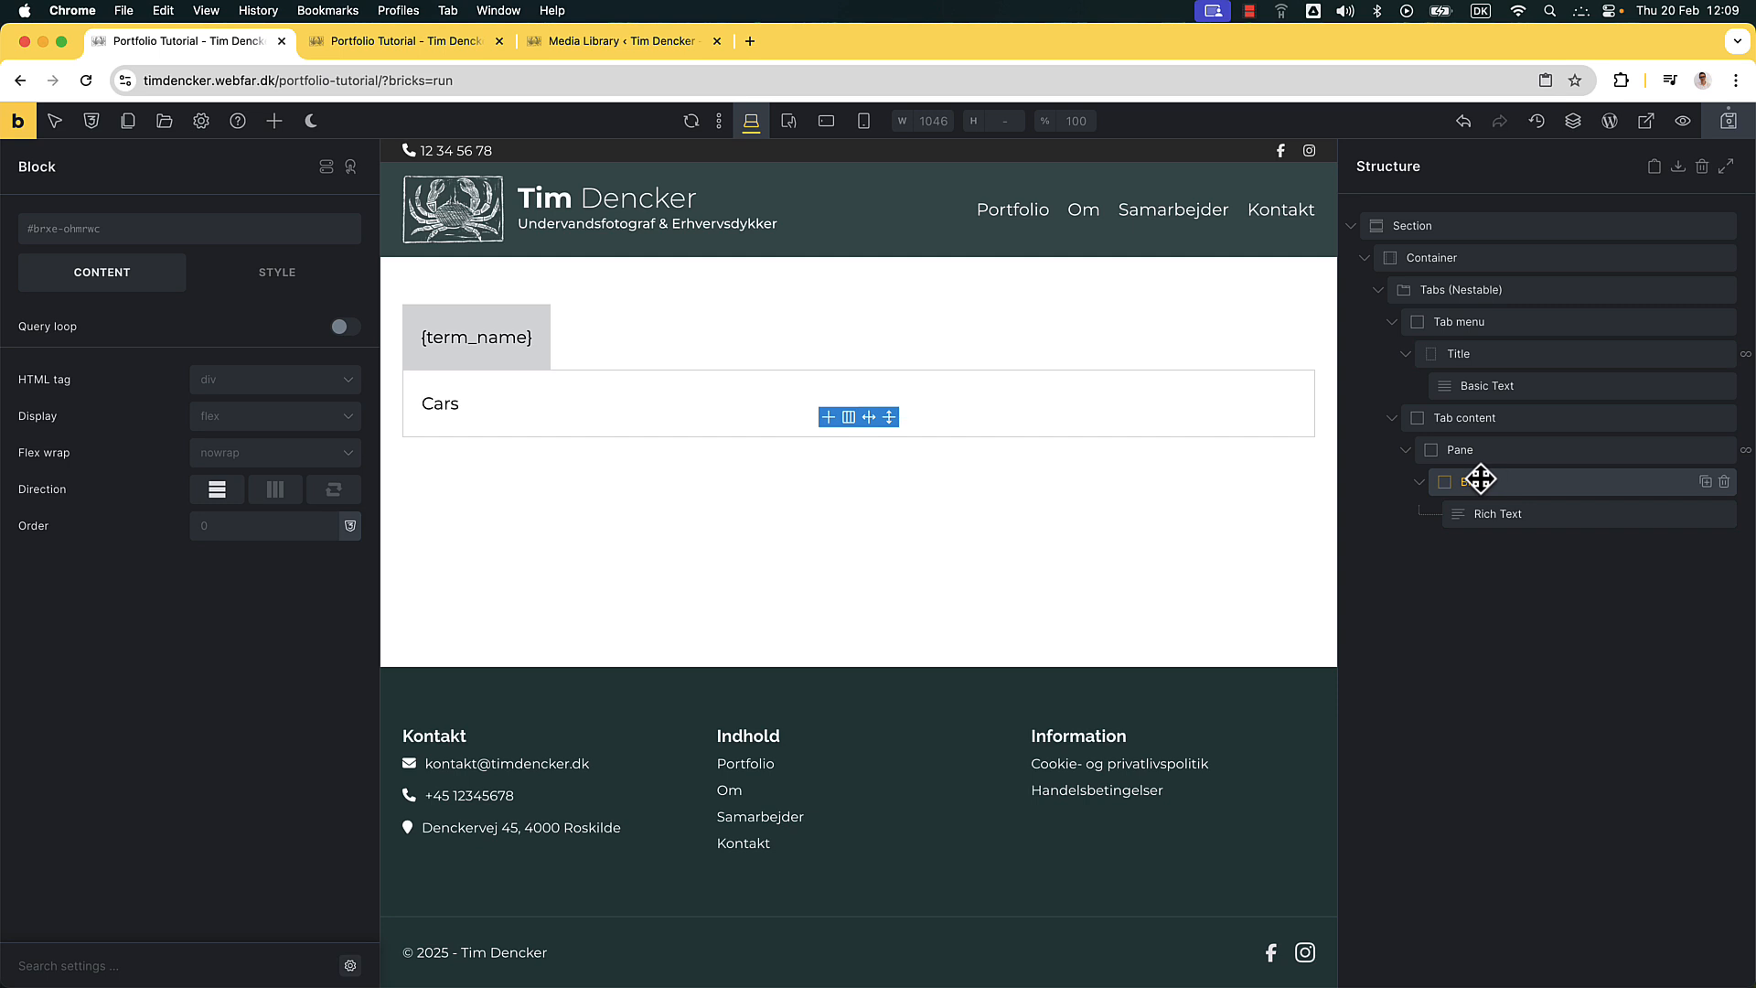
pyautogui.doubleClick(1478, 481)
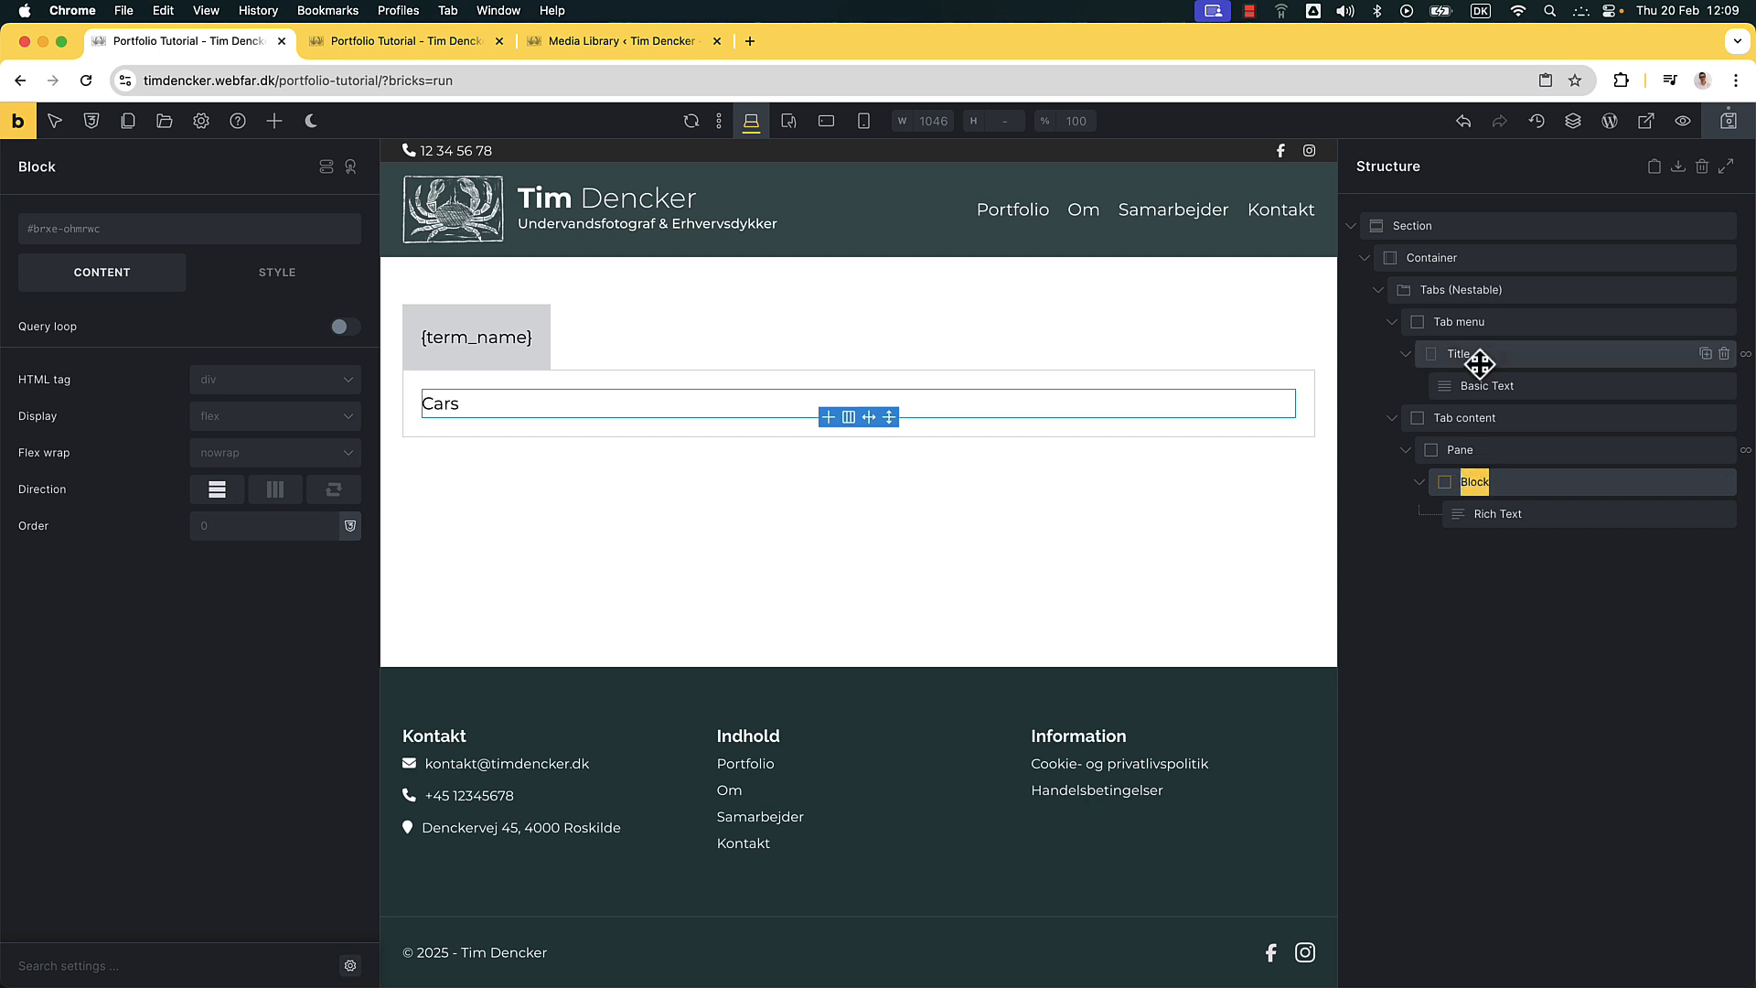
pyautogui.write('Image Loop')
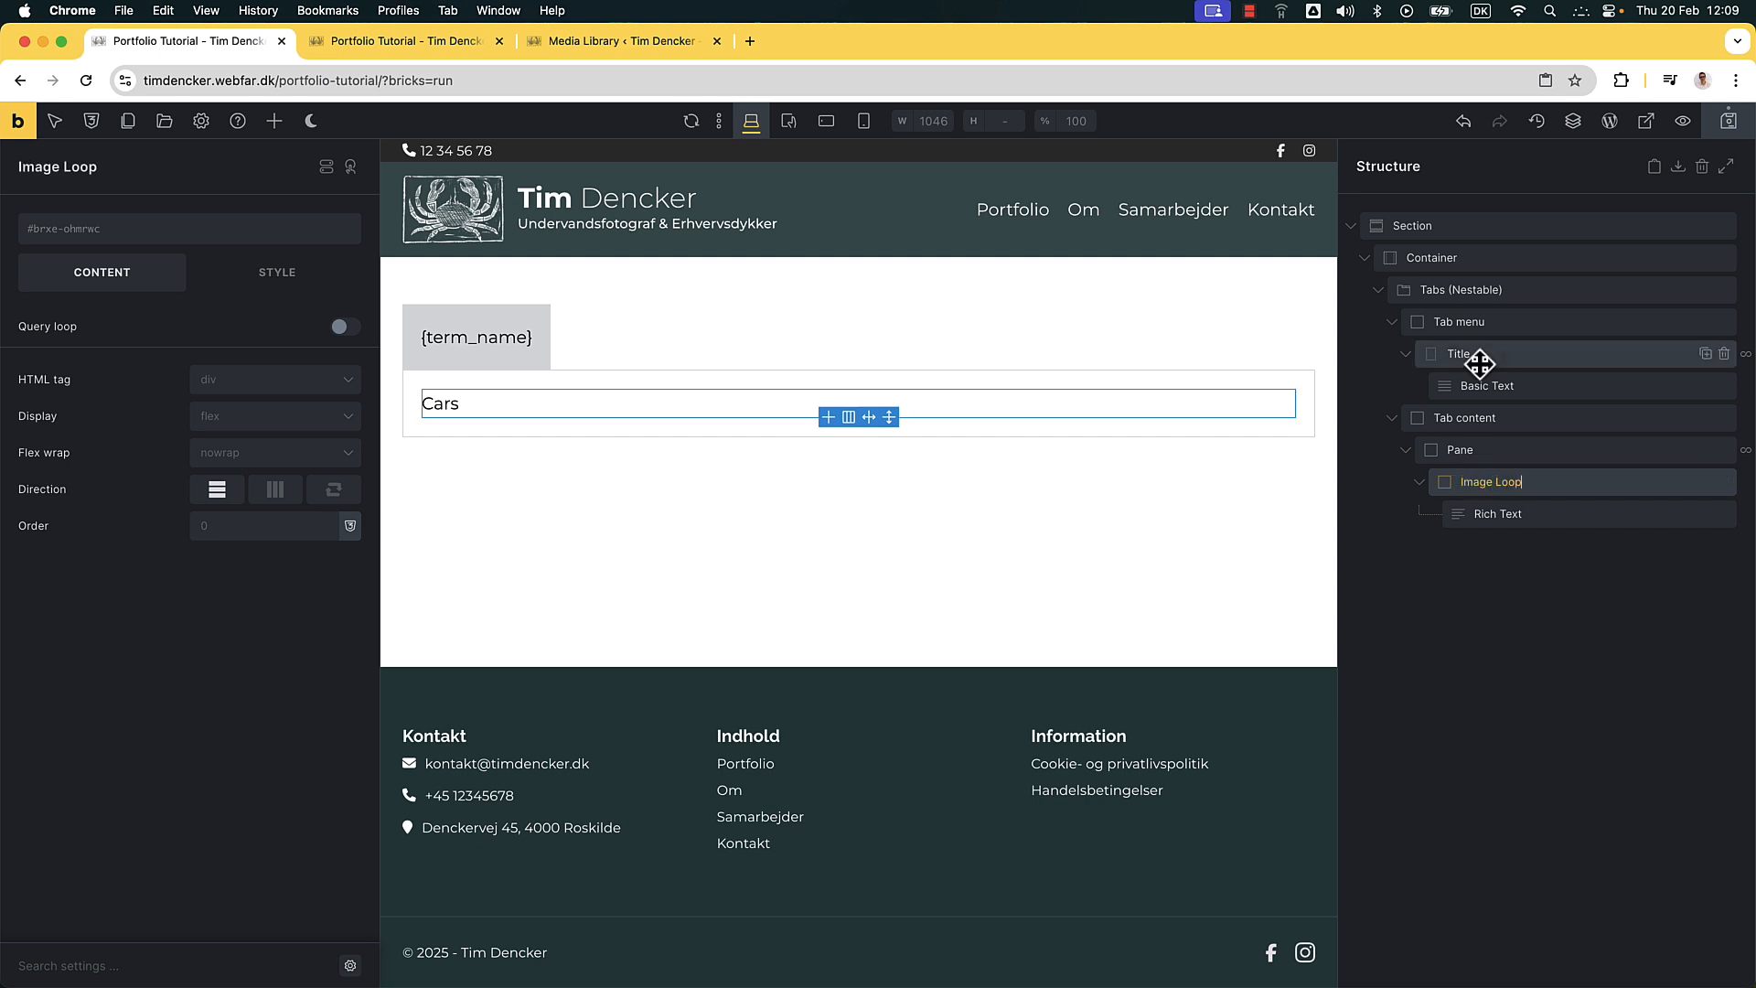
# Add an Image element inside Image Loop and place it above the Rich Text
pyautogui.click(1488, 511)
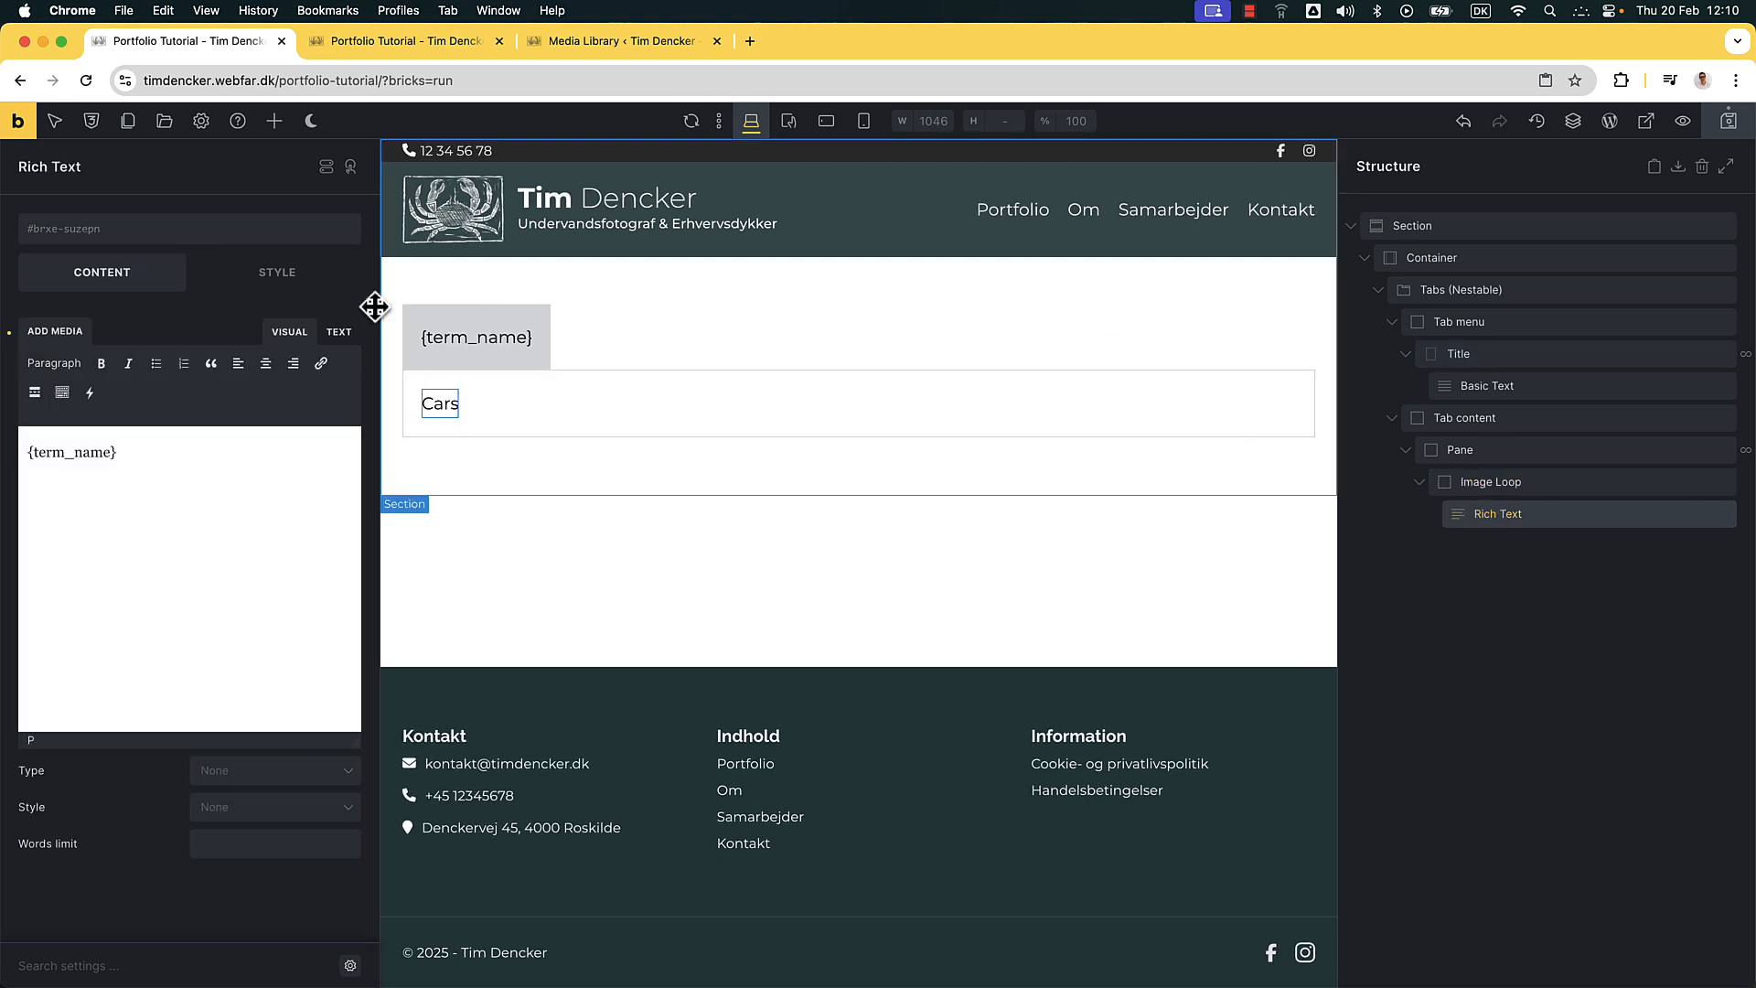
pyautogui.click(271, 123)
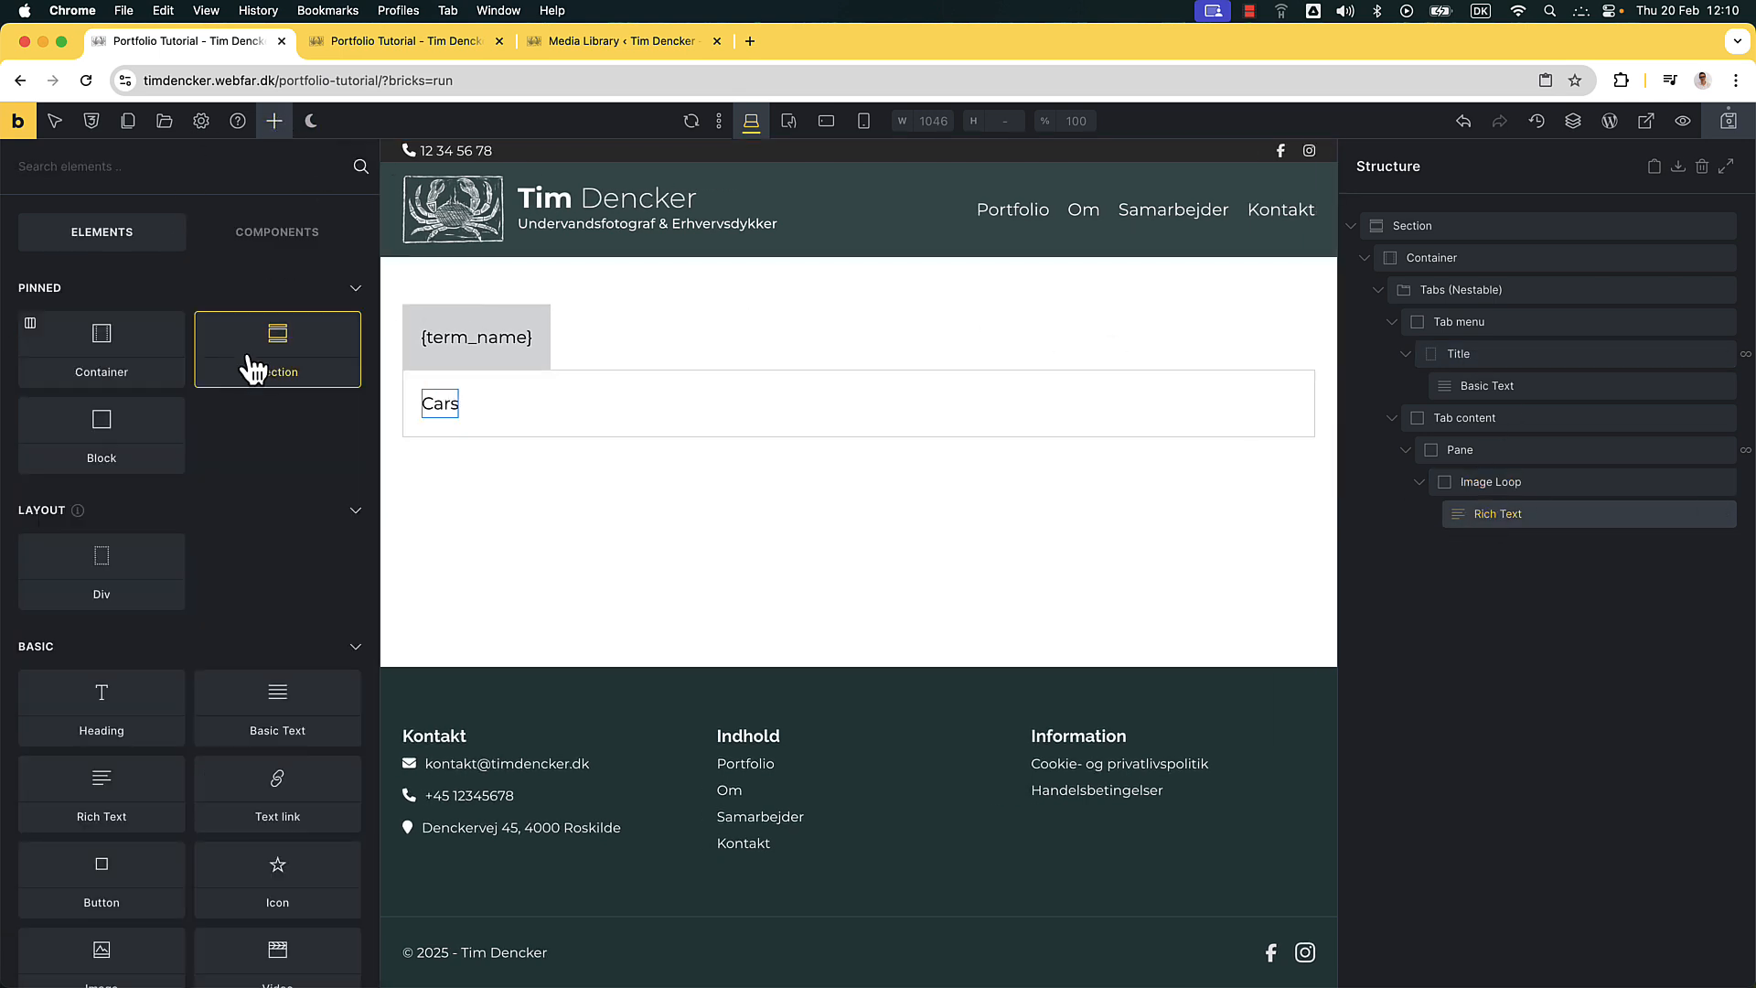
pyautogui.write('im')
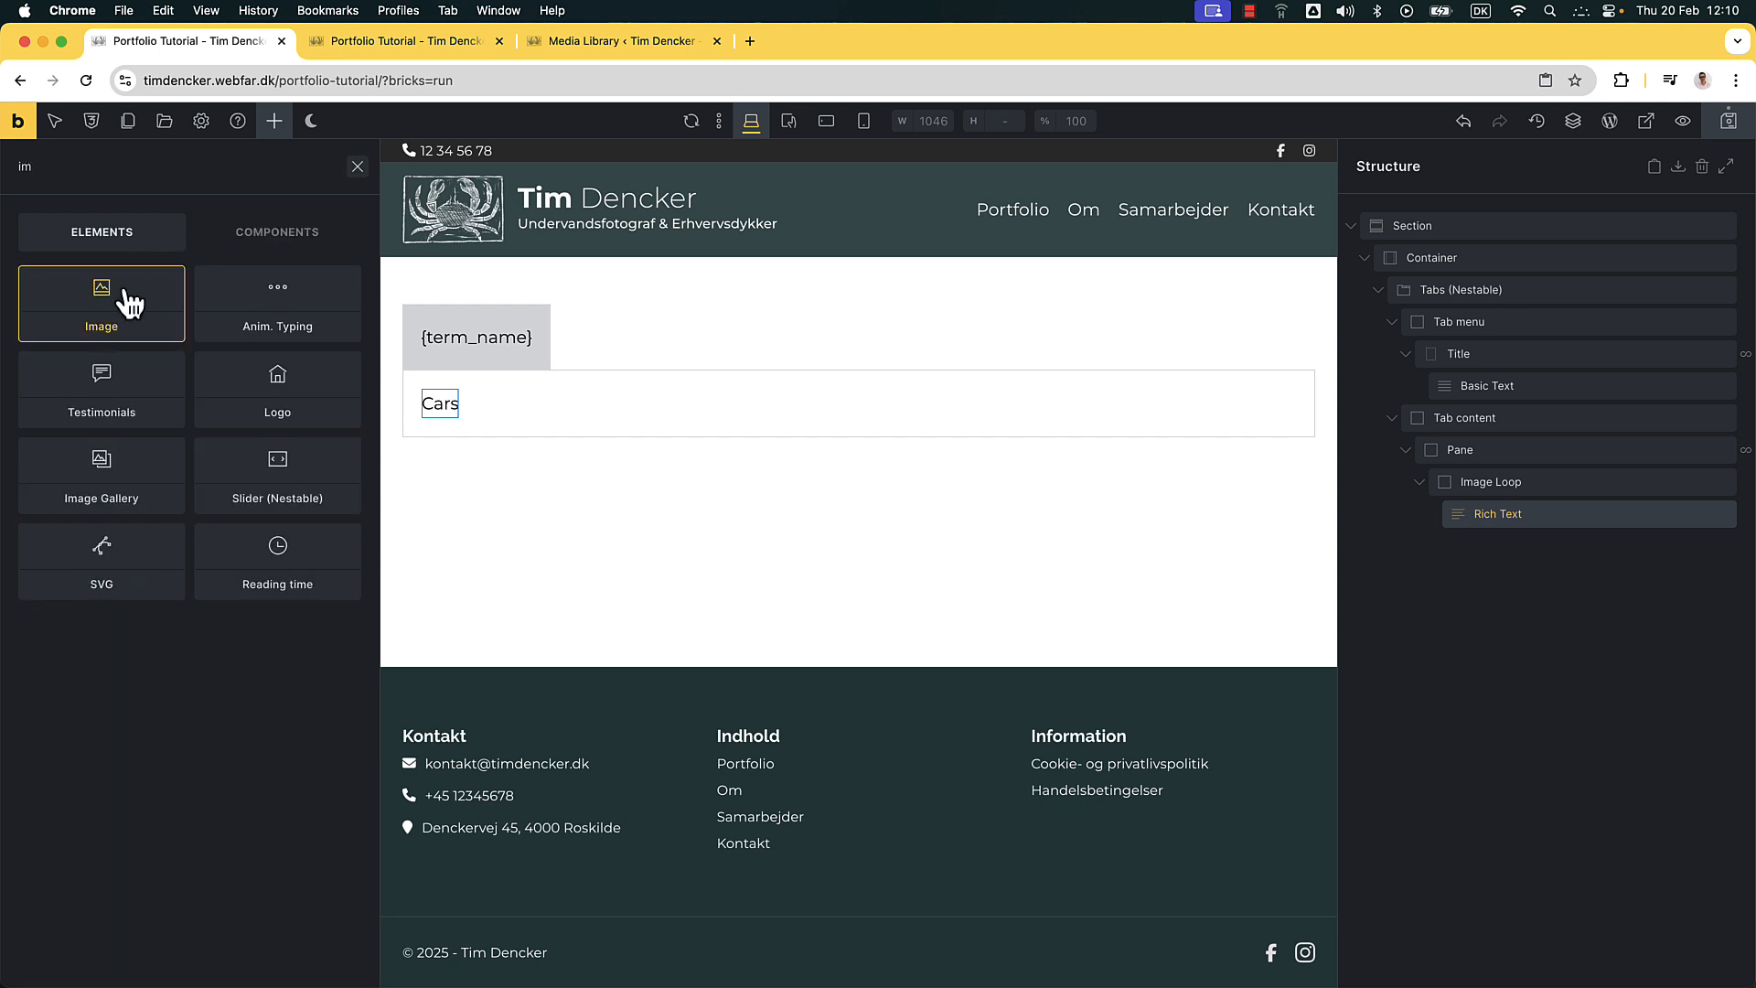
pyautogui.moveTo(125, 293); pyautogui.dragTo(1493, 512)
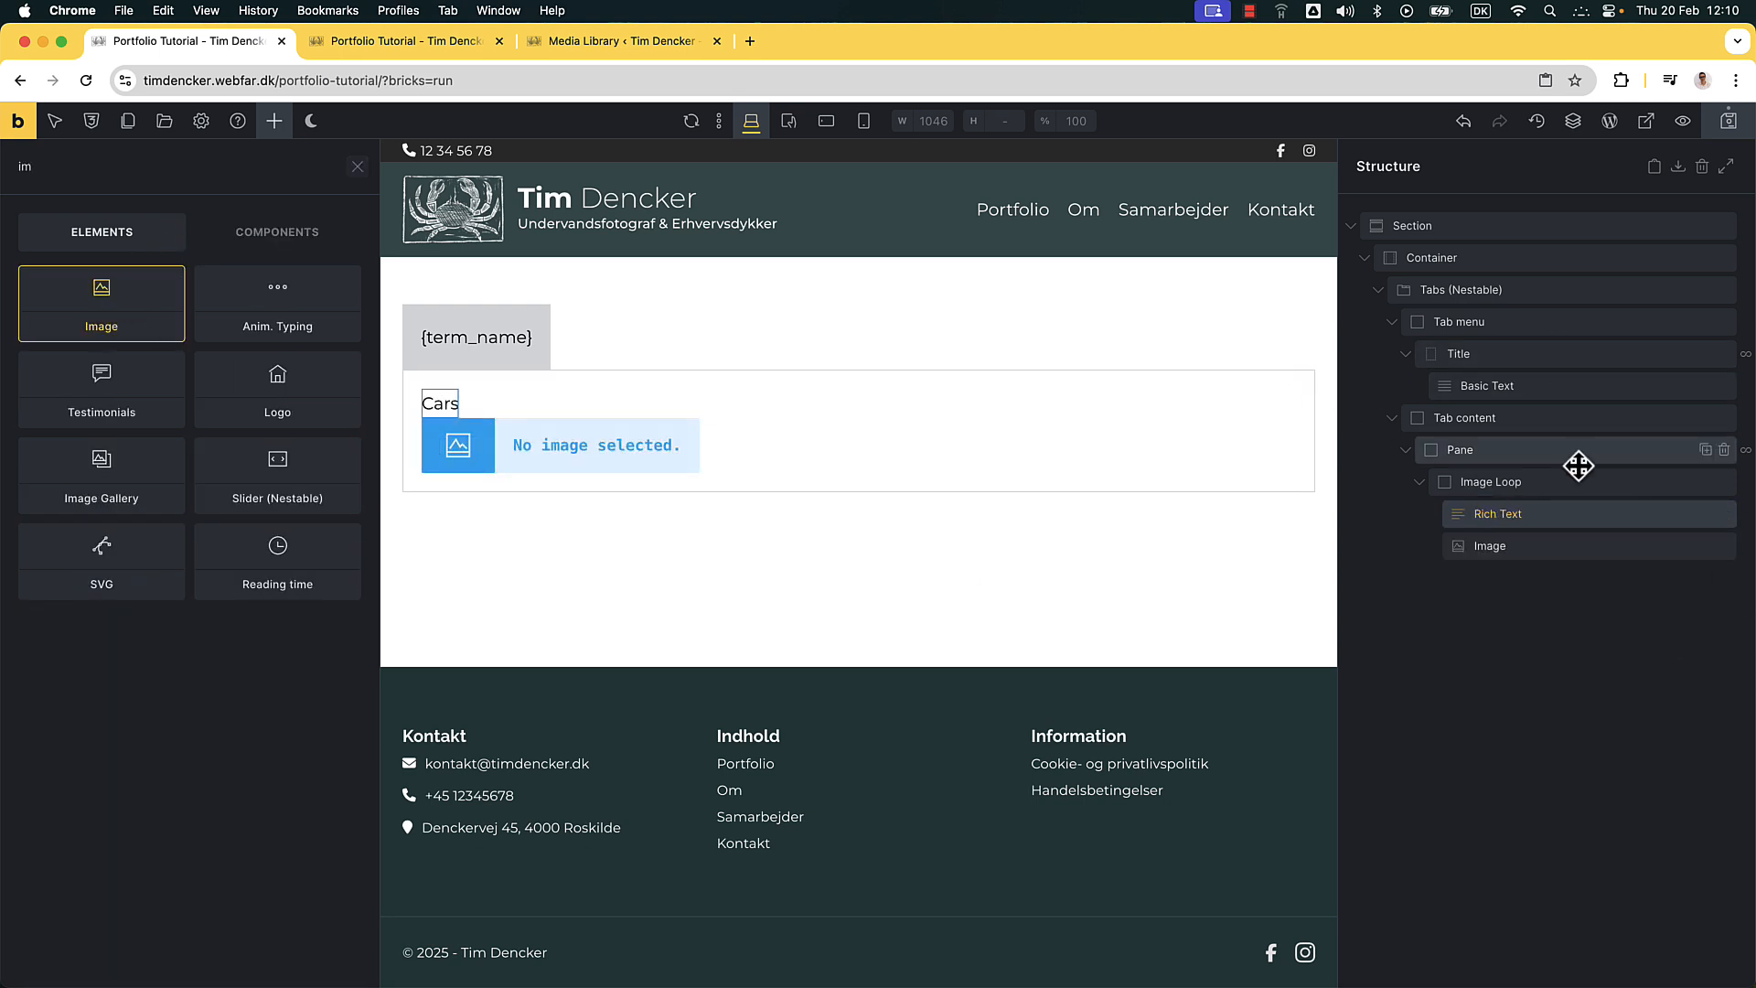
pyautogui.moveTo(1542, 554); pyautogui.dragTo(1423, 502)
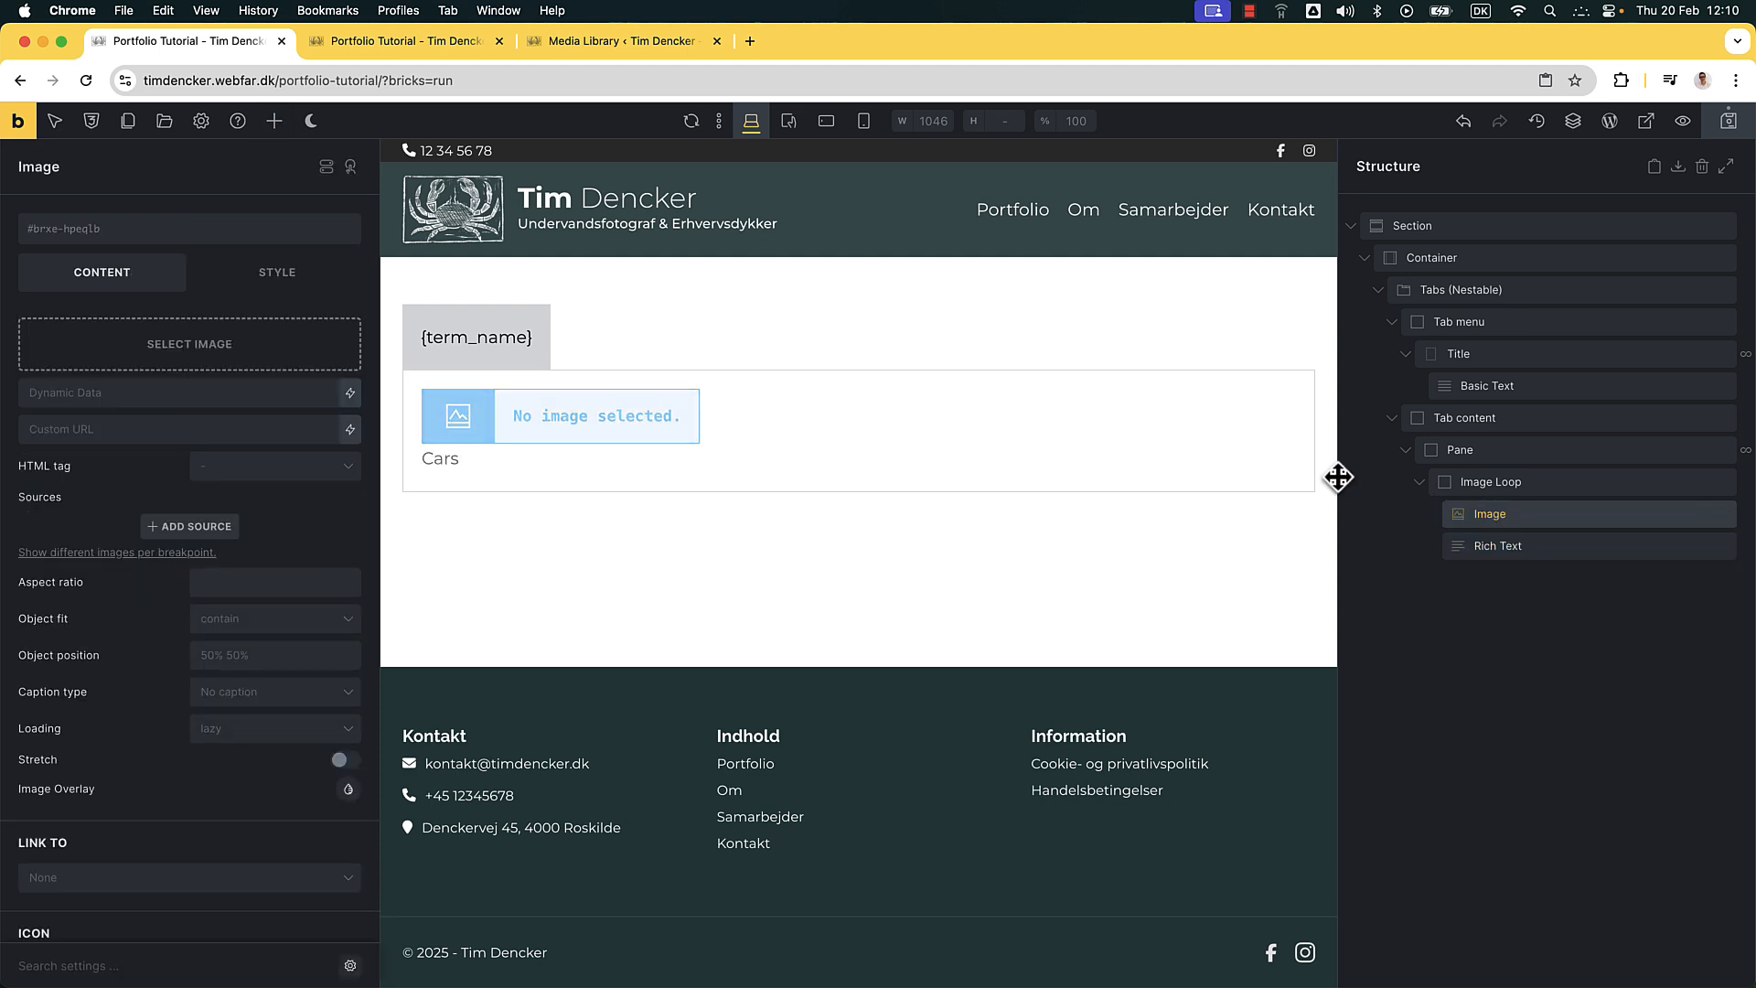
# Enable the query loop on Image Loop with type Posts and post type Media
pyautogui.click(1500, 485)
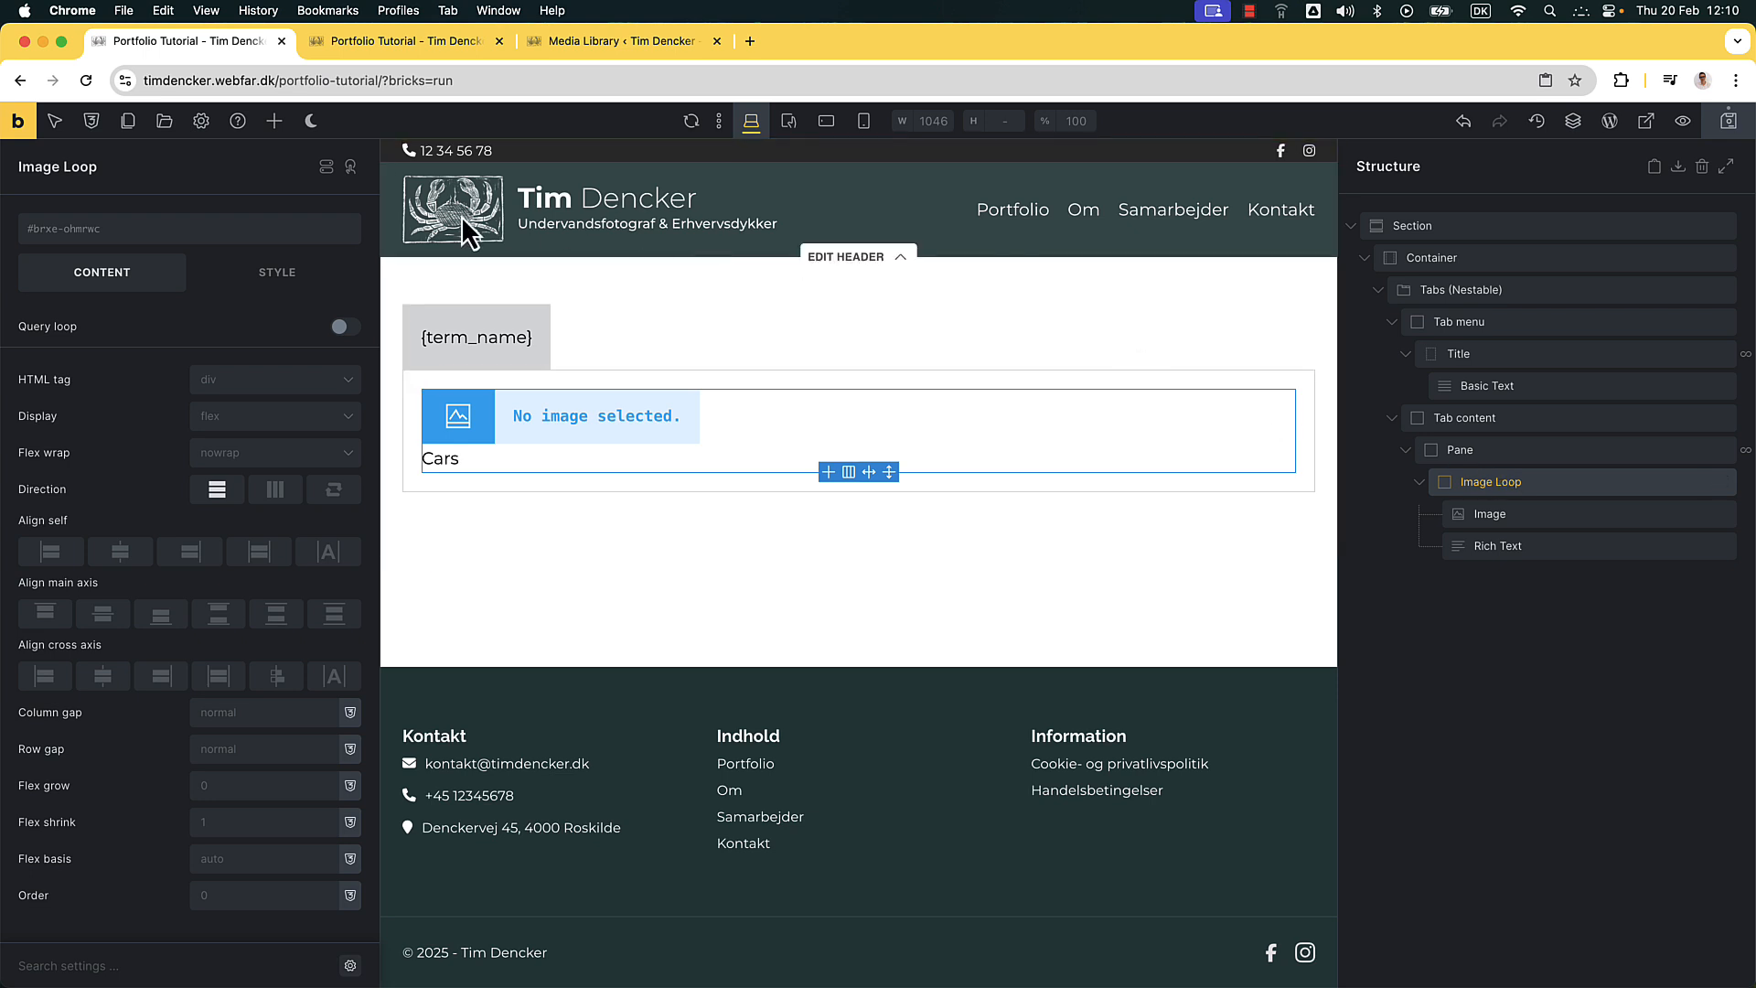
pyautogui.click(347, 328)
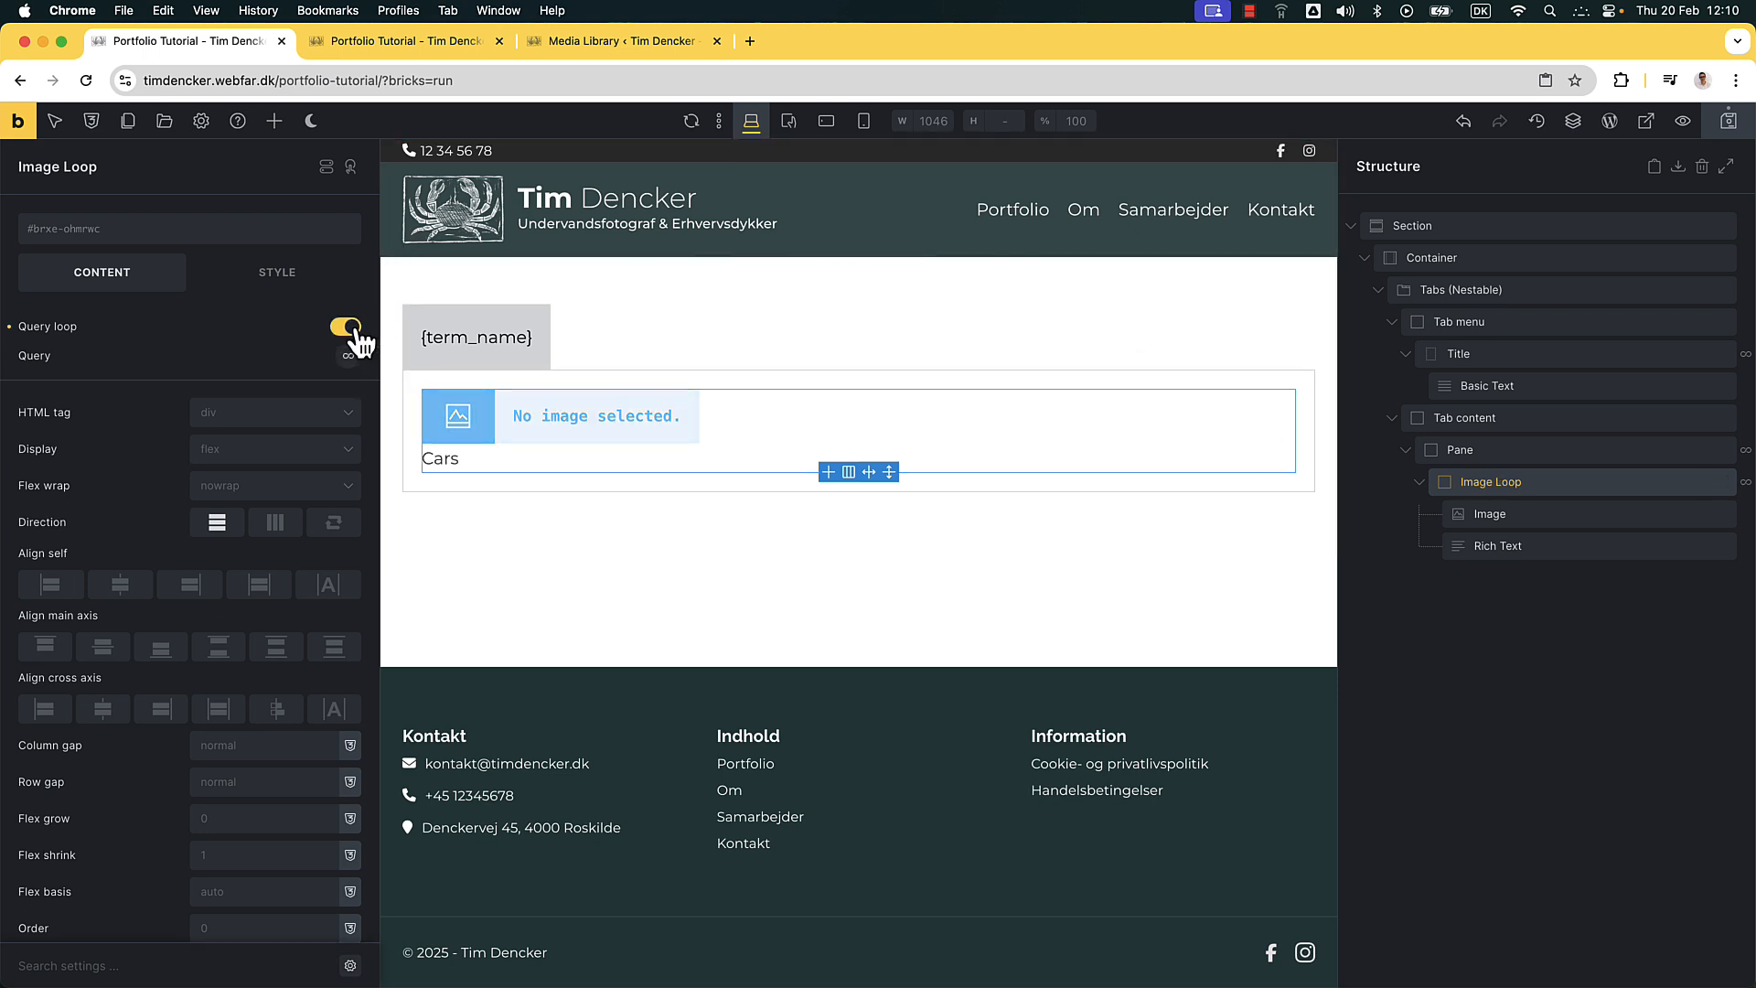
pyautogui.click(350, 357)
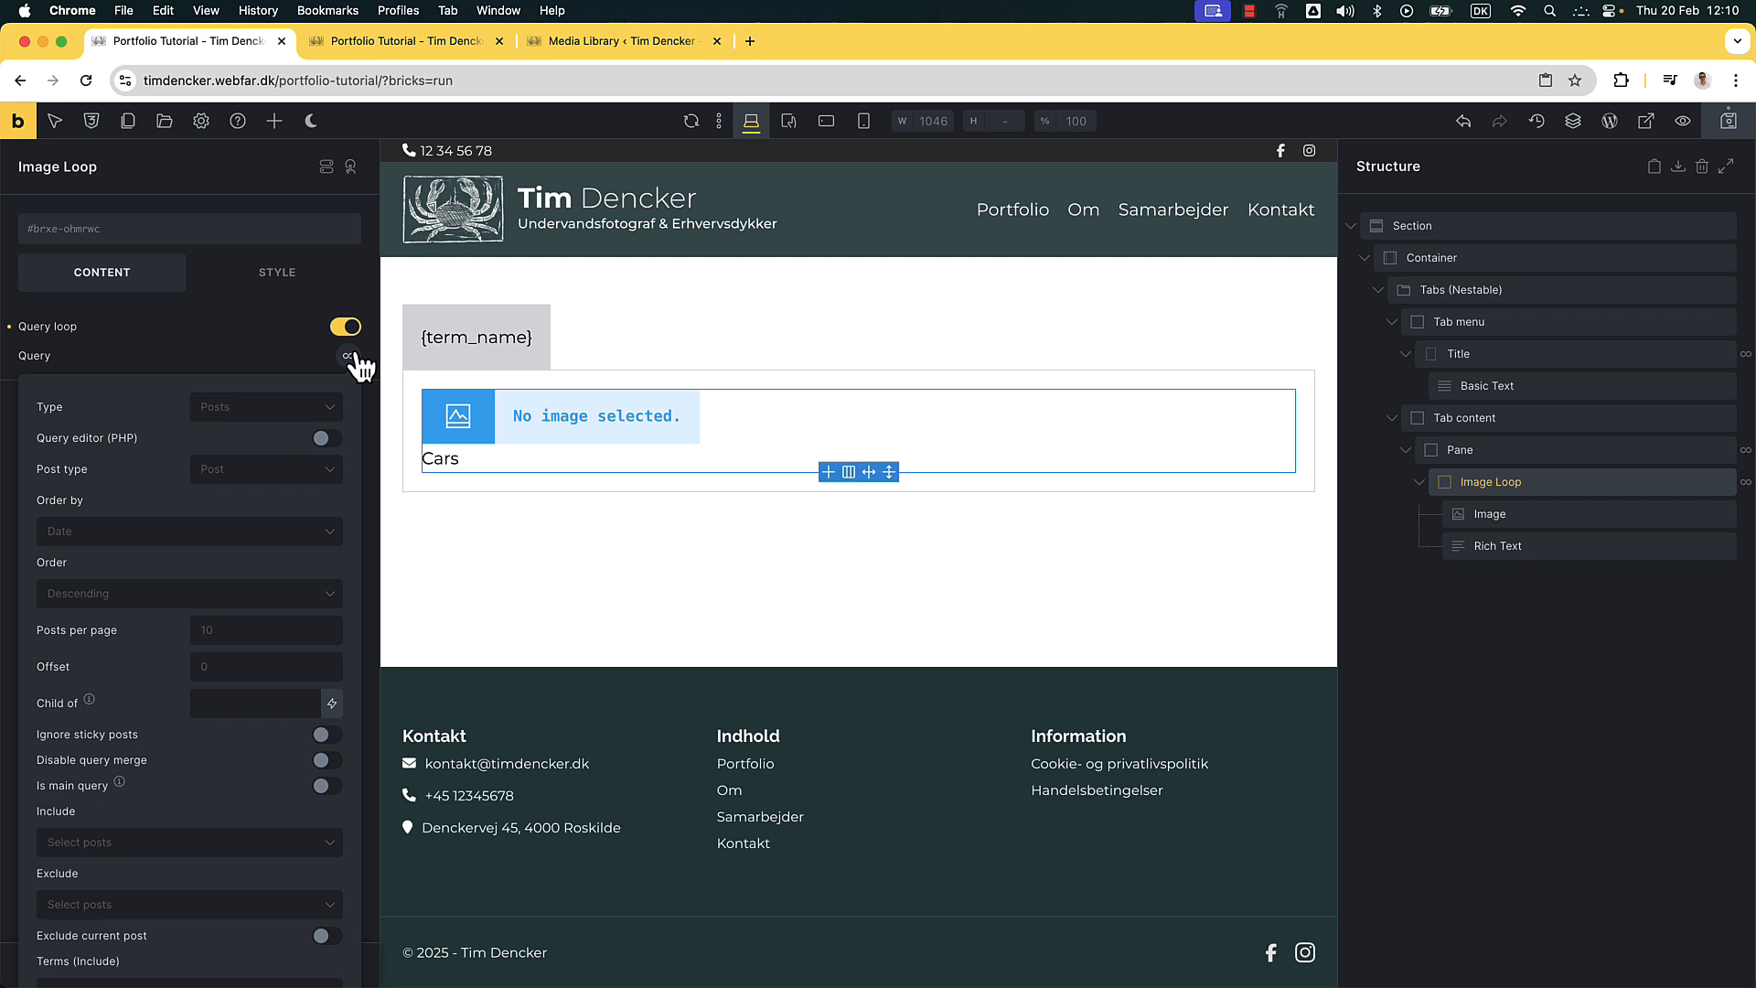
pyautogui.click(335, 412)
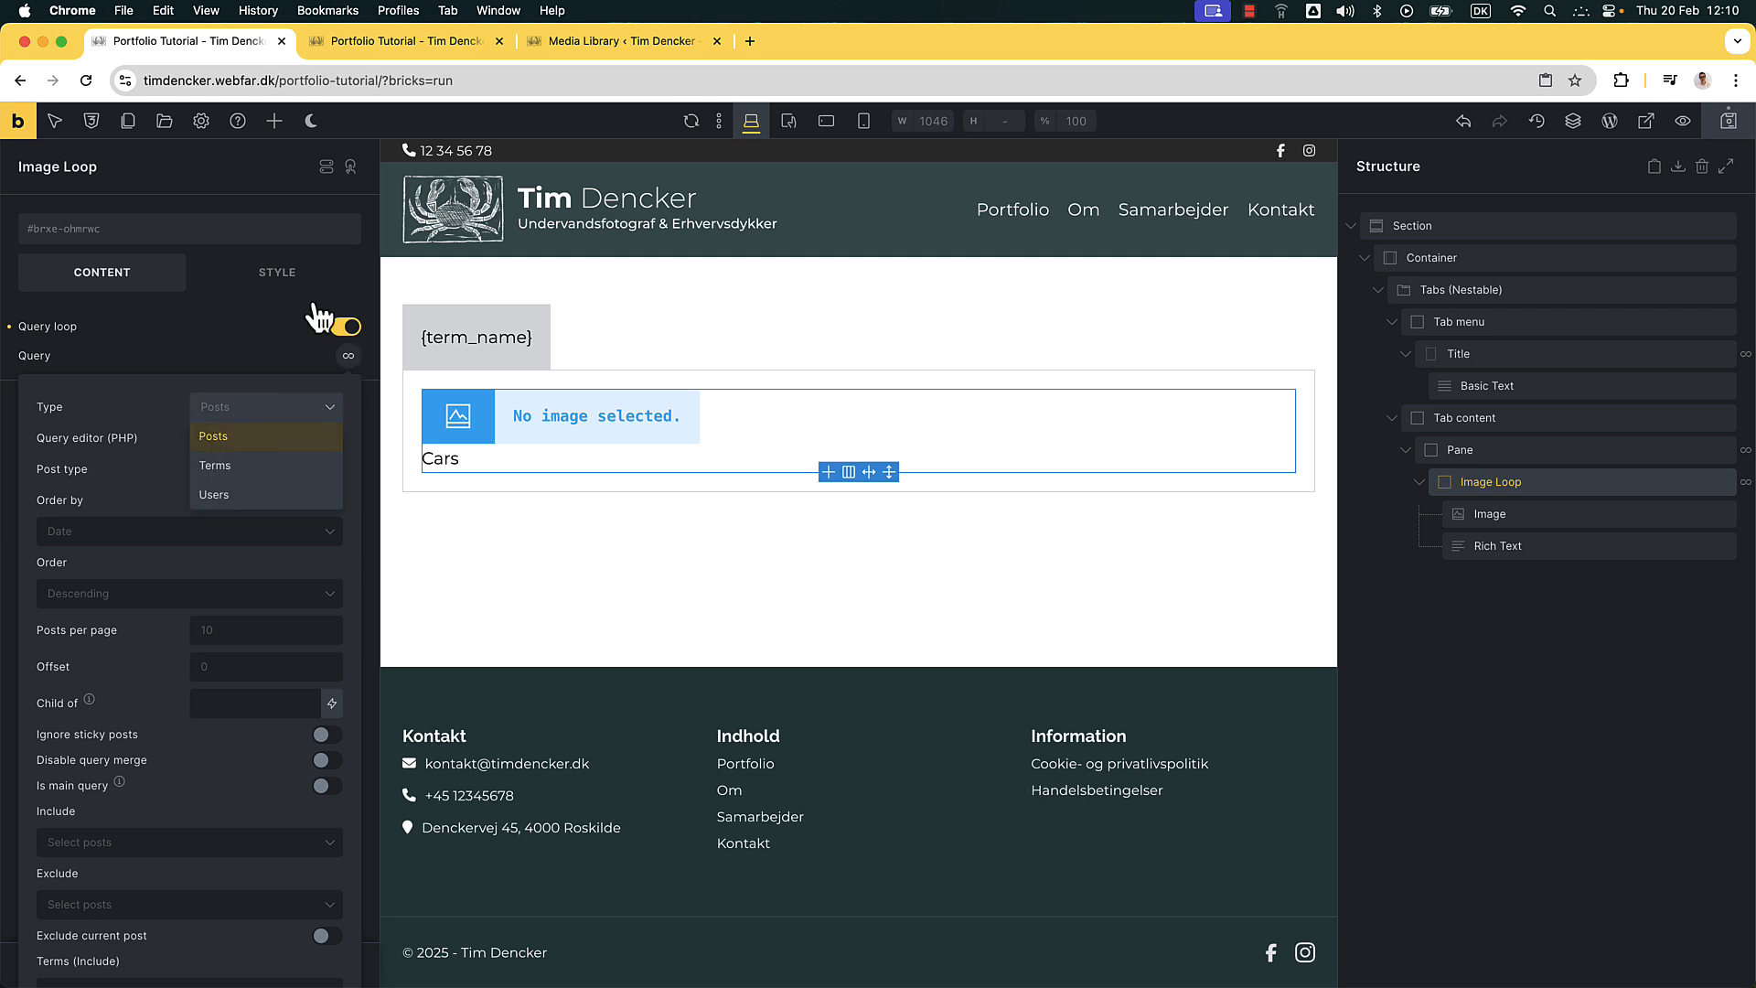
pyautogui.click(631, 42)
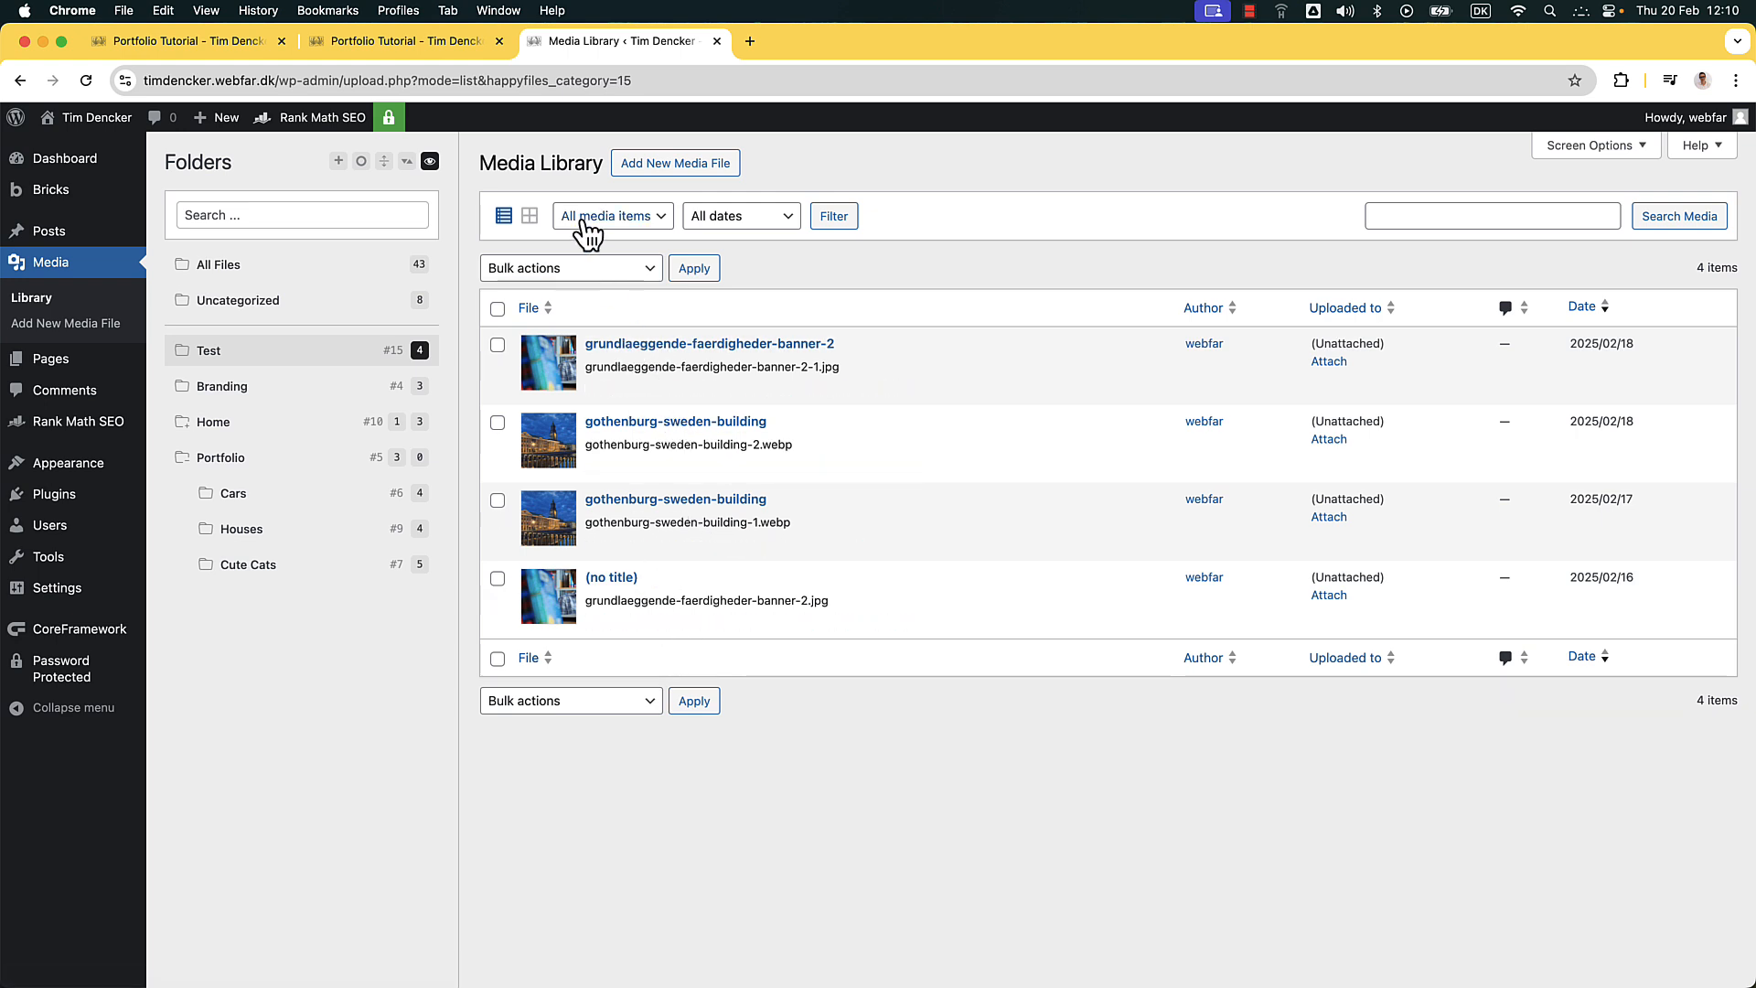
pyautogui.click(386, 42)
pyautogui.click(243, 42)
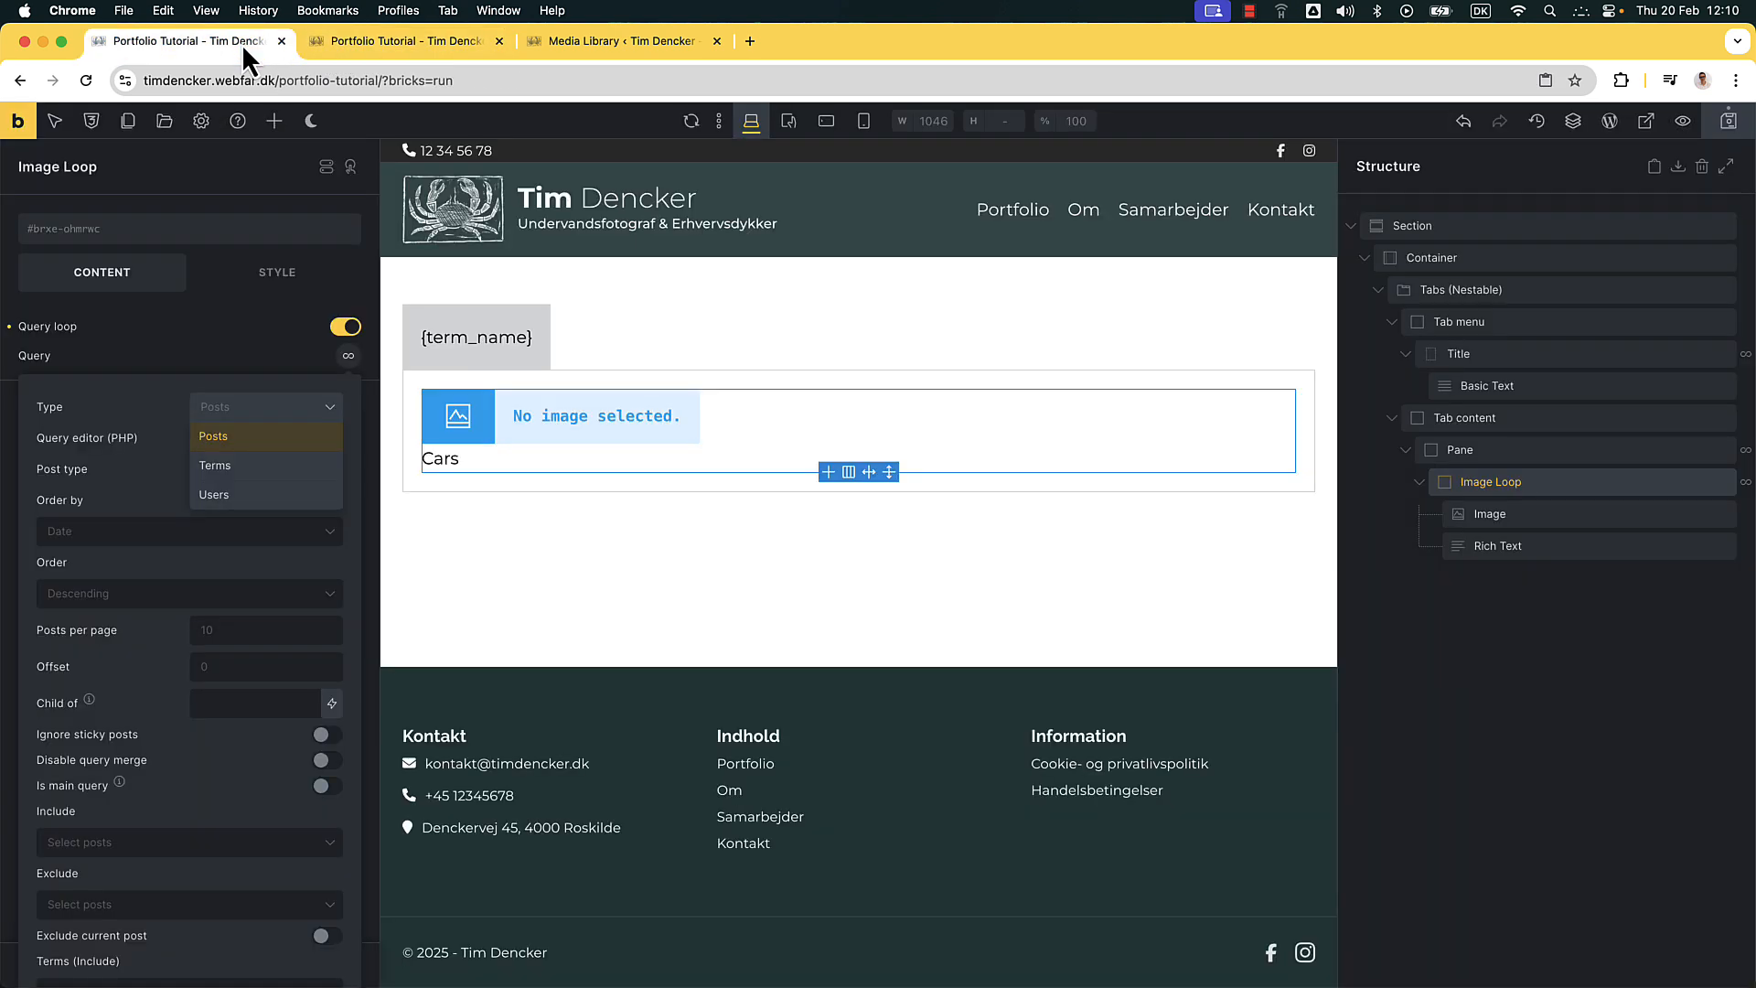
pyautogui.click(256, 439)
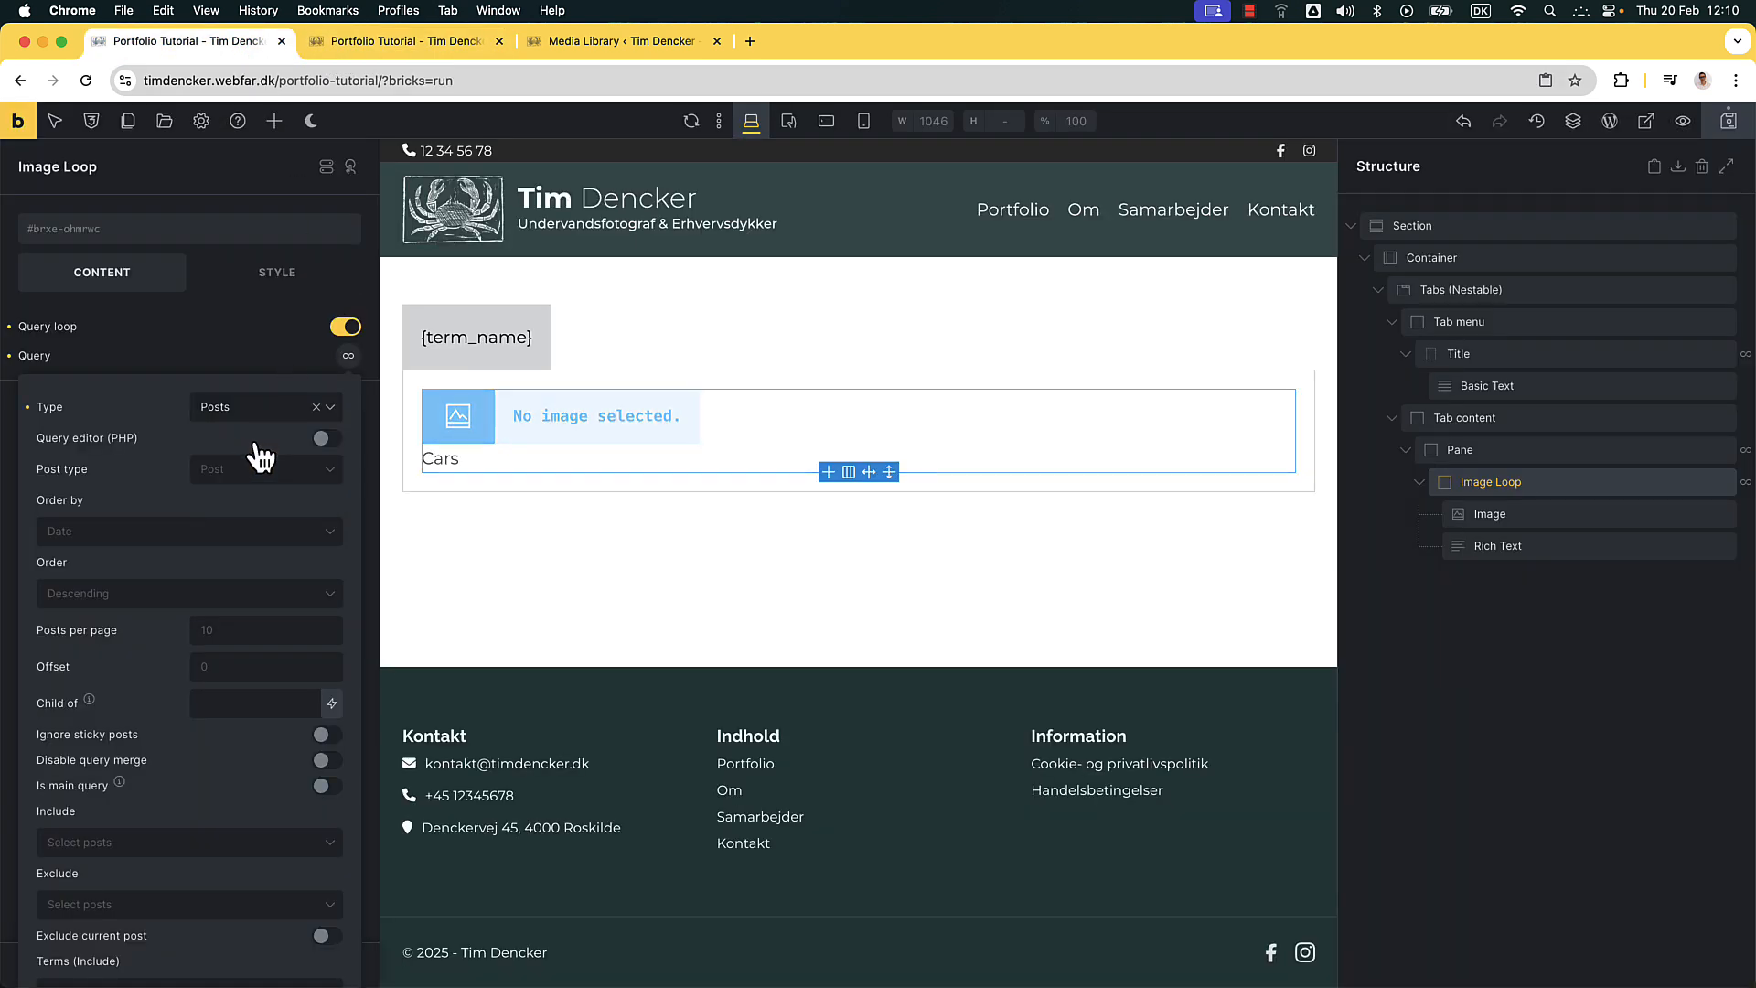
pyautogui.click(330, 469)
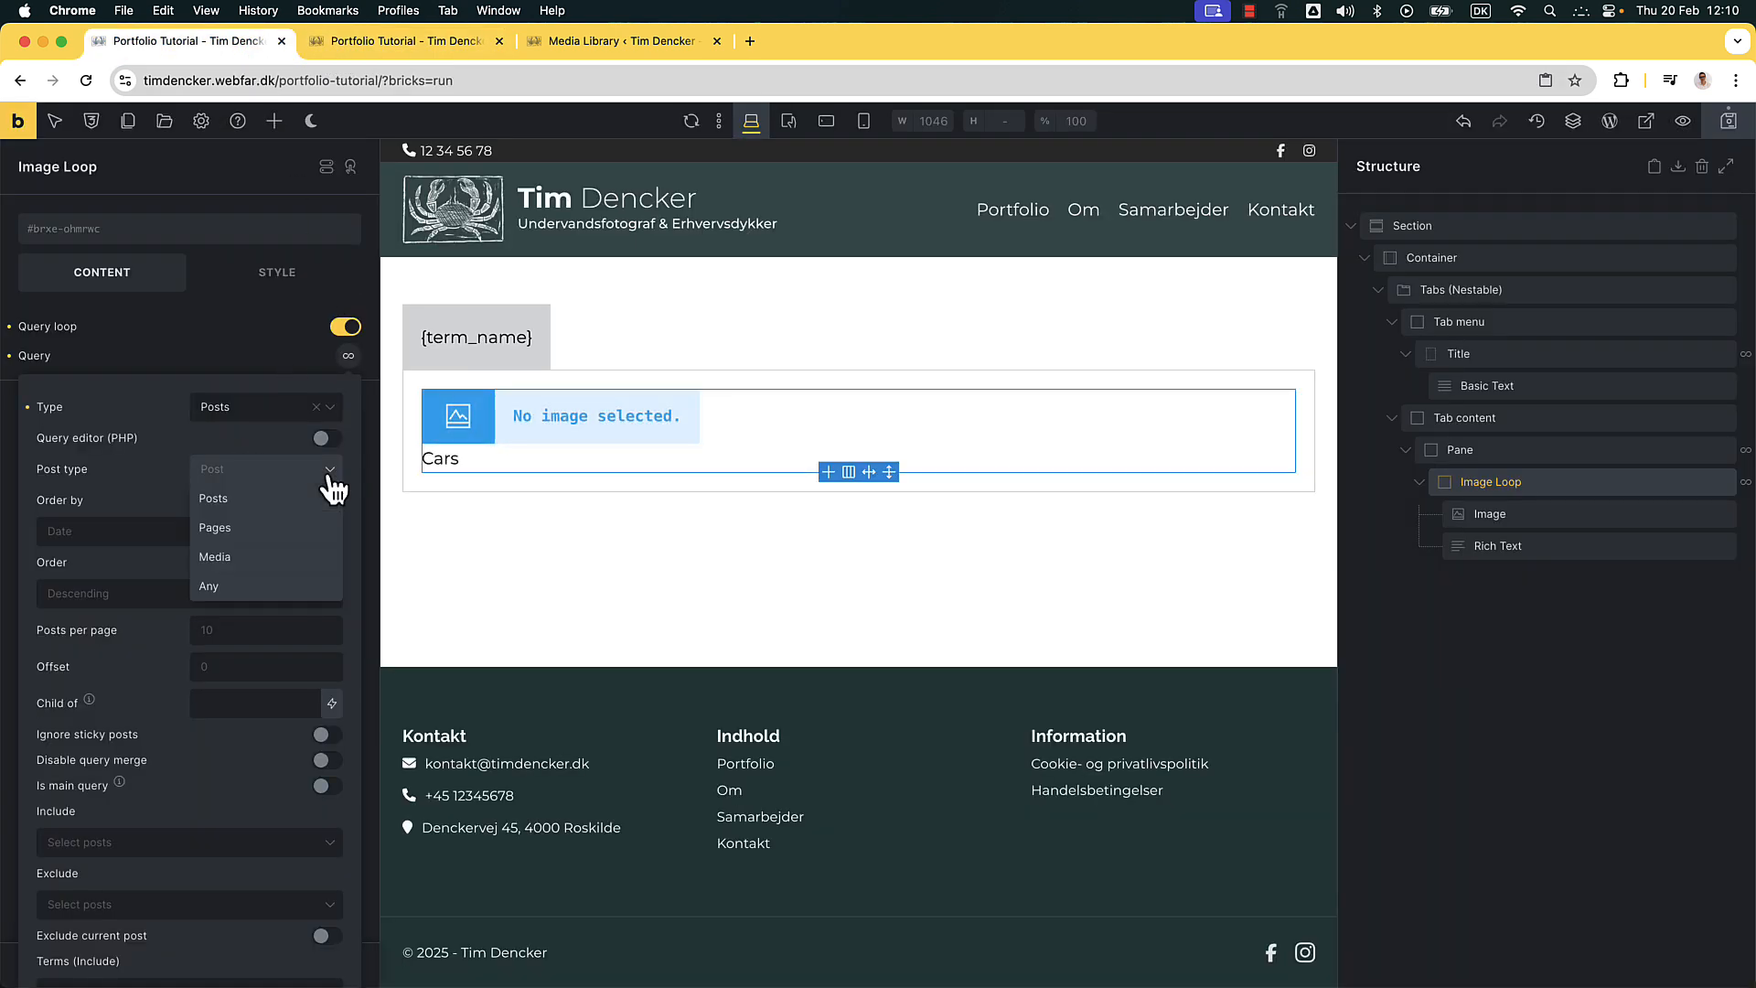
pyautogui.click(293, 565)
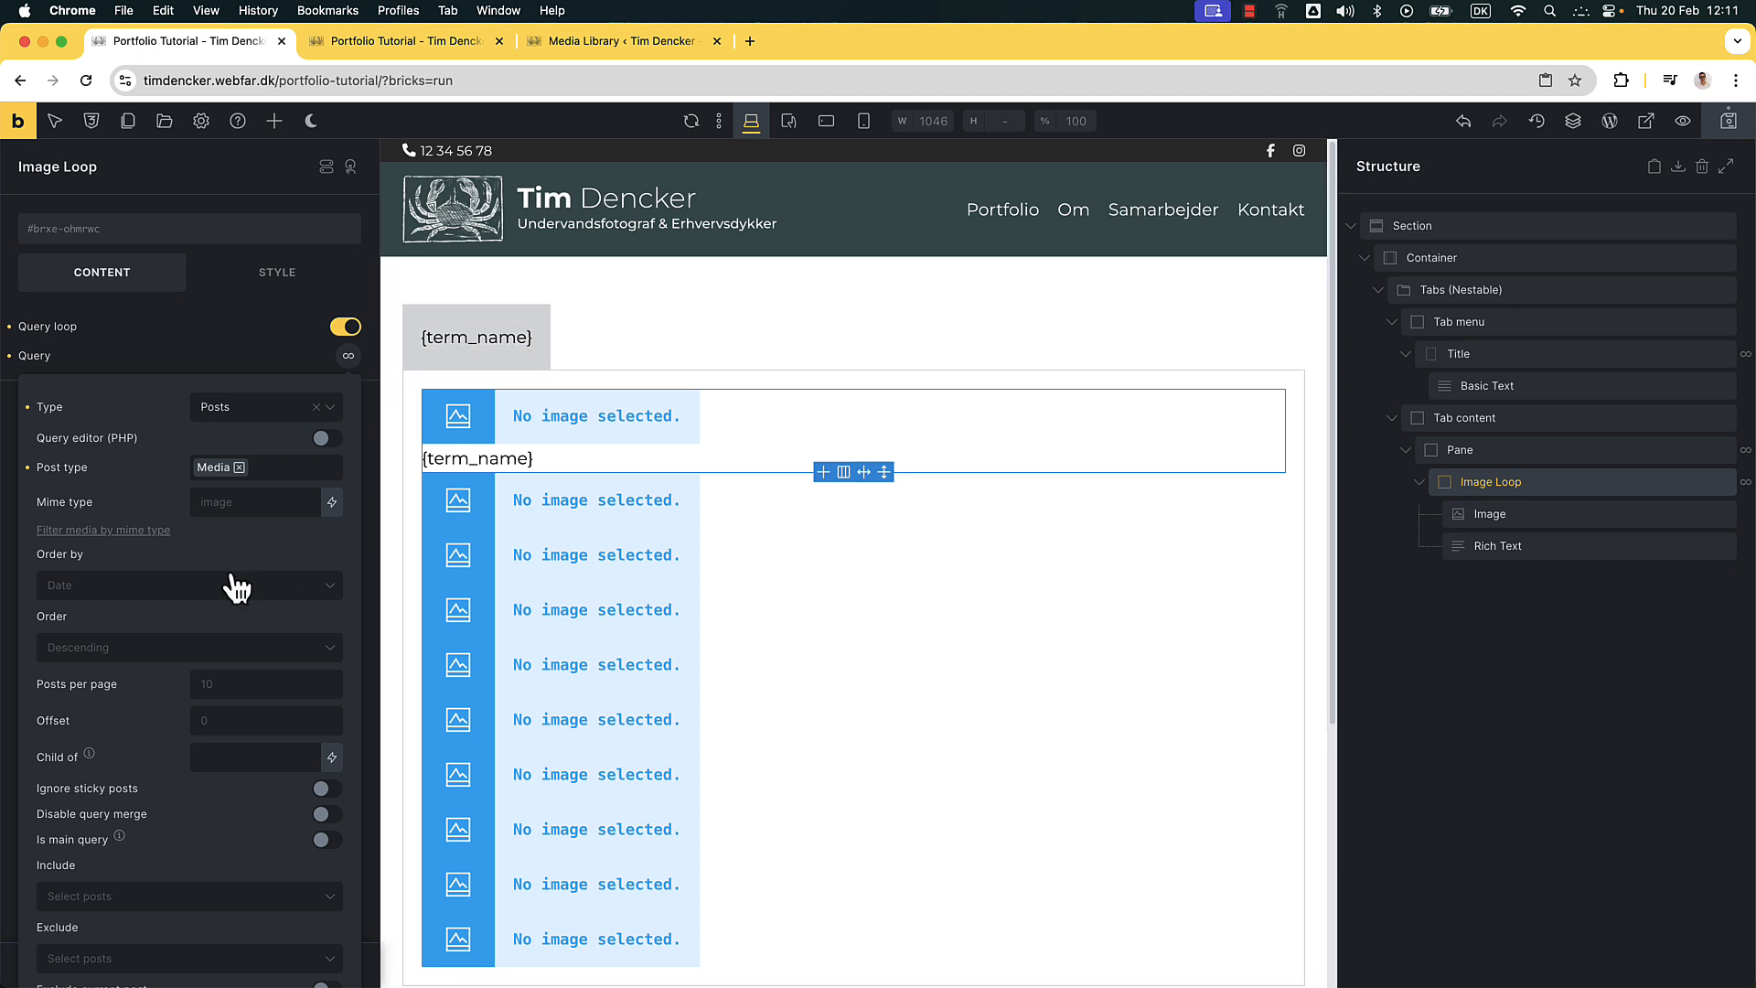
# Open the Bricks Academy article on filtering media by mime type and examine its Media query section
pyautogui.click(237, 503)
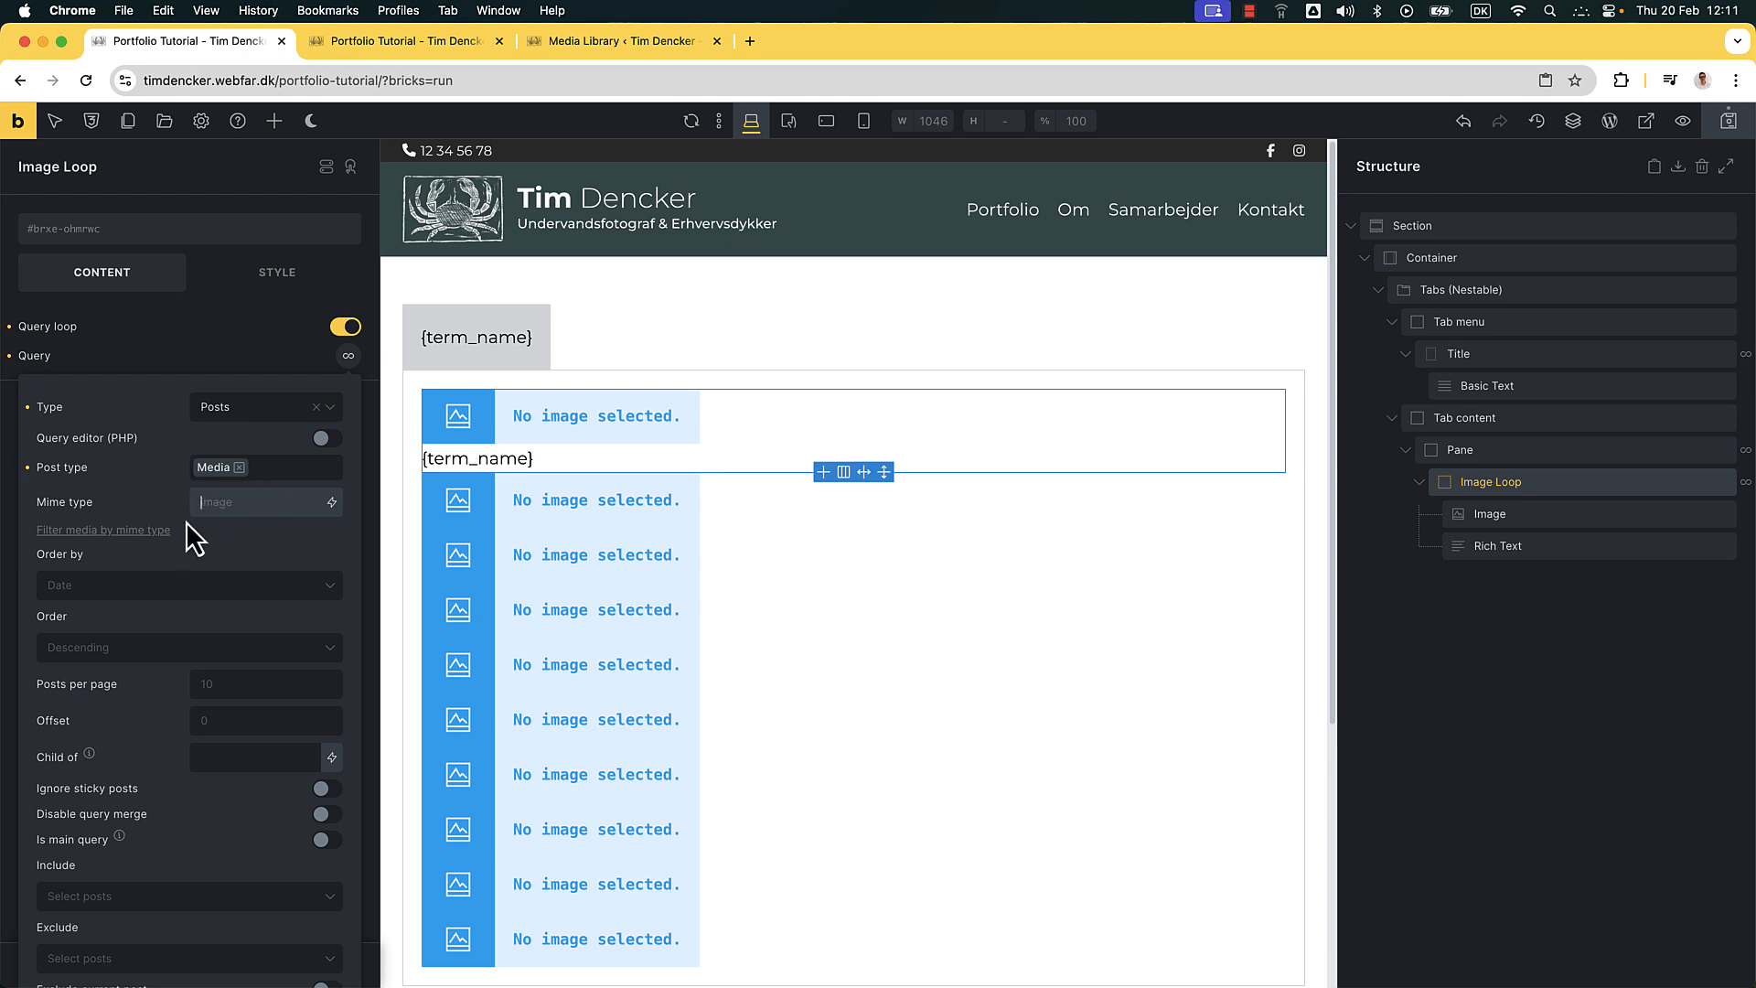
pyautogui.keyDown('super'); pyautogui.click(158, 534); pyautogui.keyUp('super')
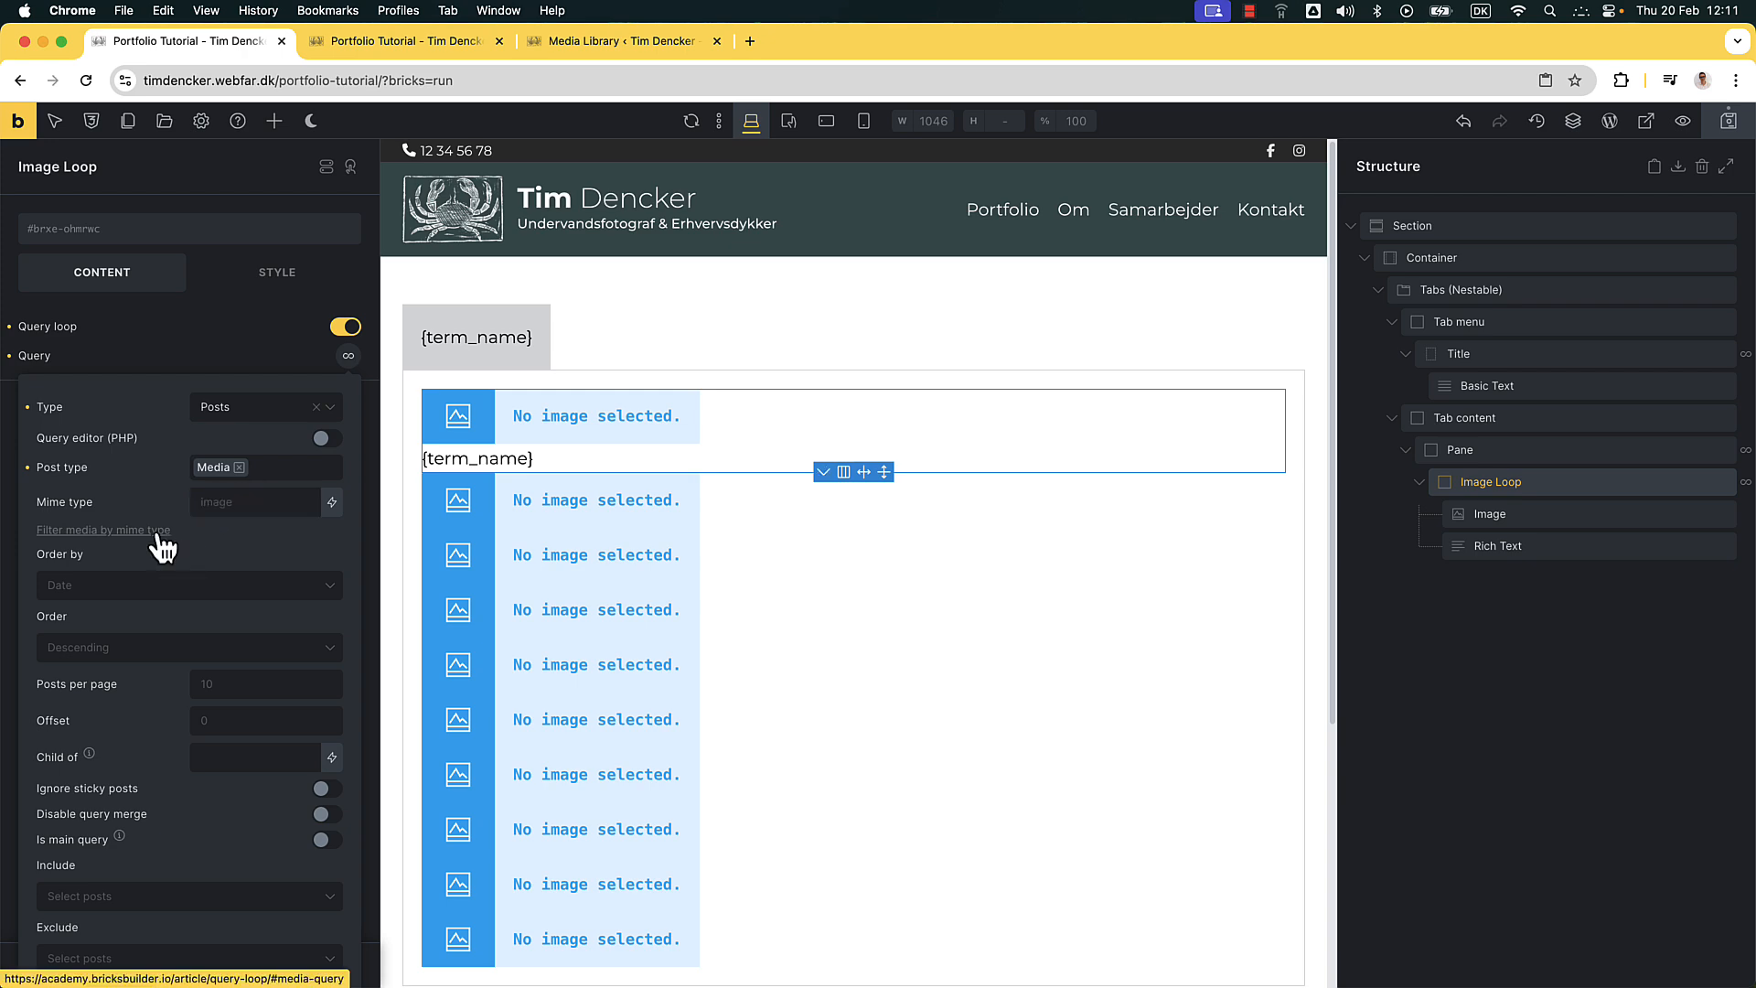
pyautogui.click(371, 43)
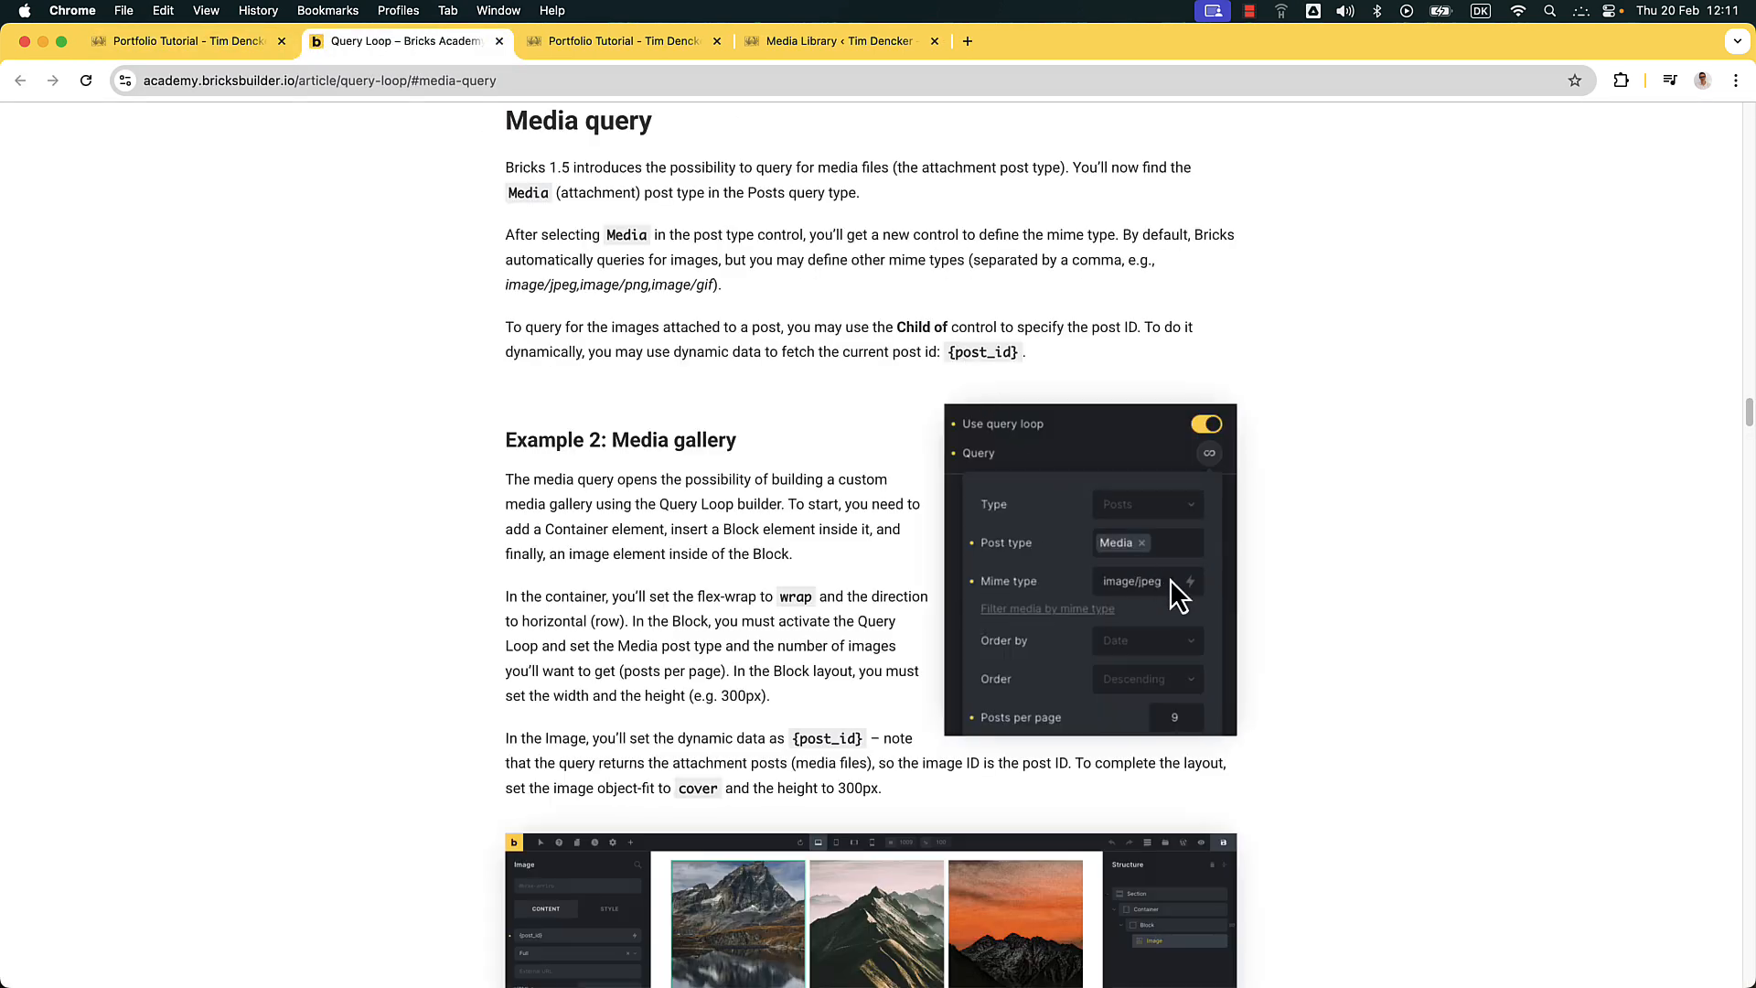
pyautogui.scroll(-1, 1061, 591)
pyautogui.scroll(1, 980, 501)
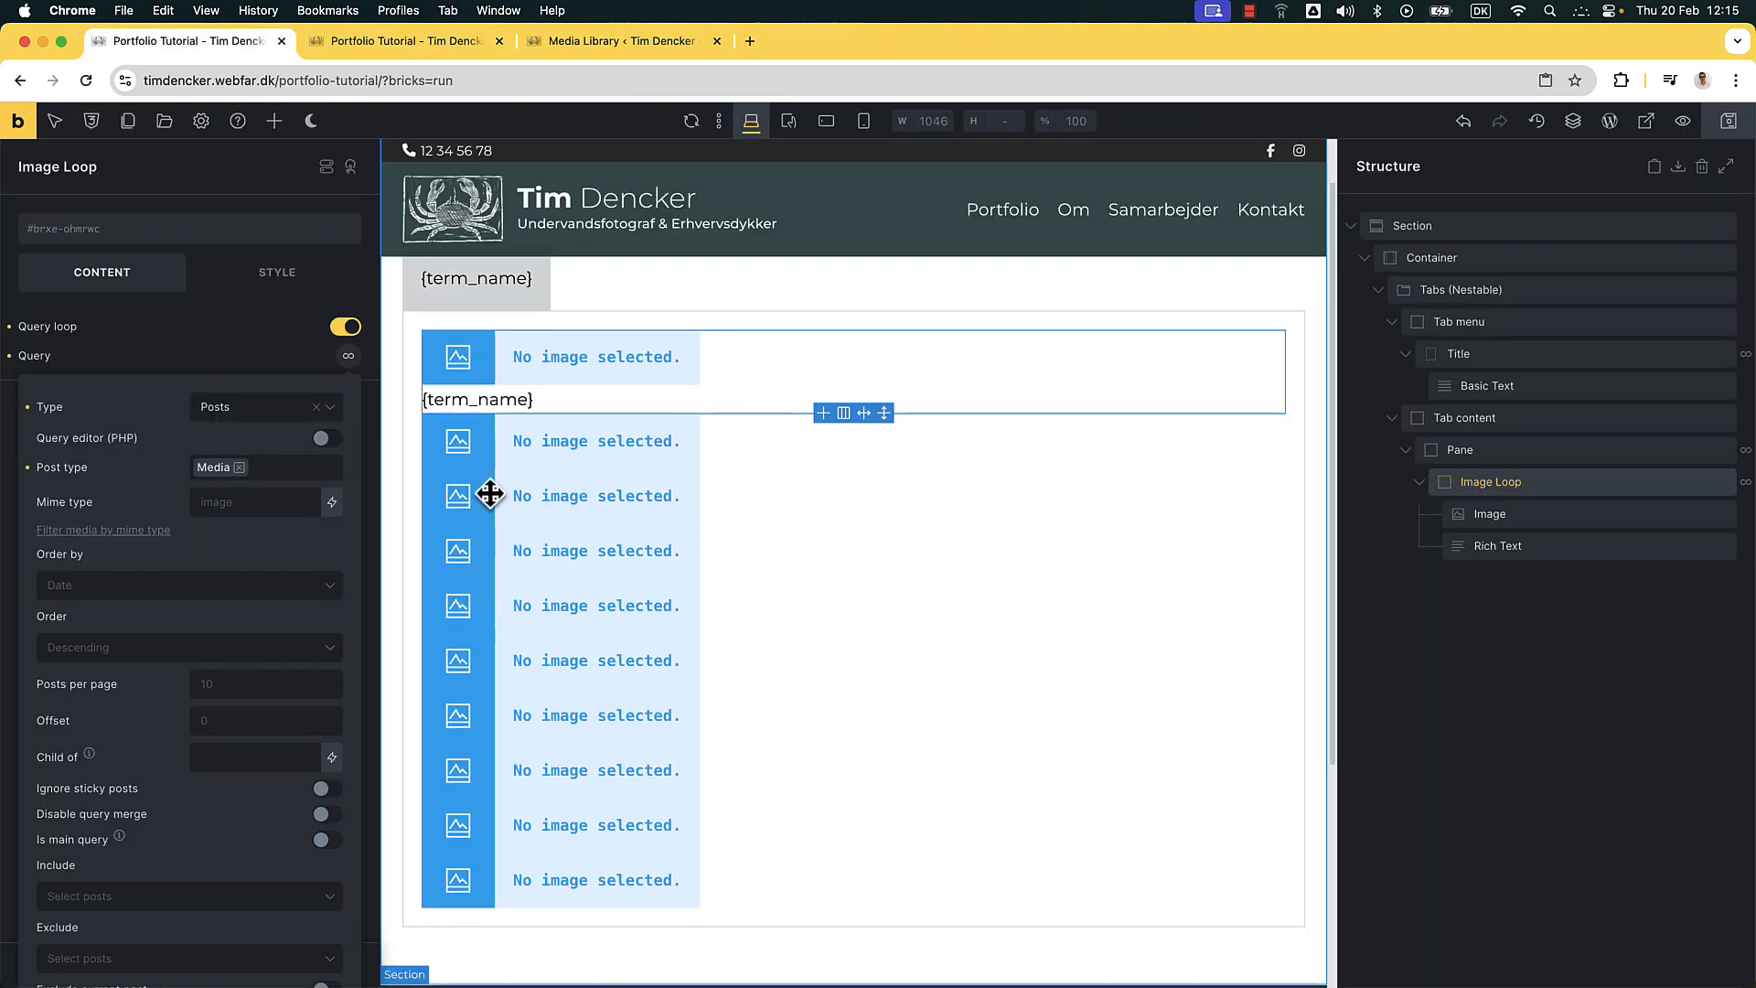
# Add a taxonomy query to the Image Loop query and set its taxonomy to Folder (Attachment)
pyautogui.click(257, 684)
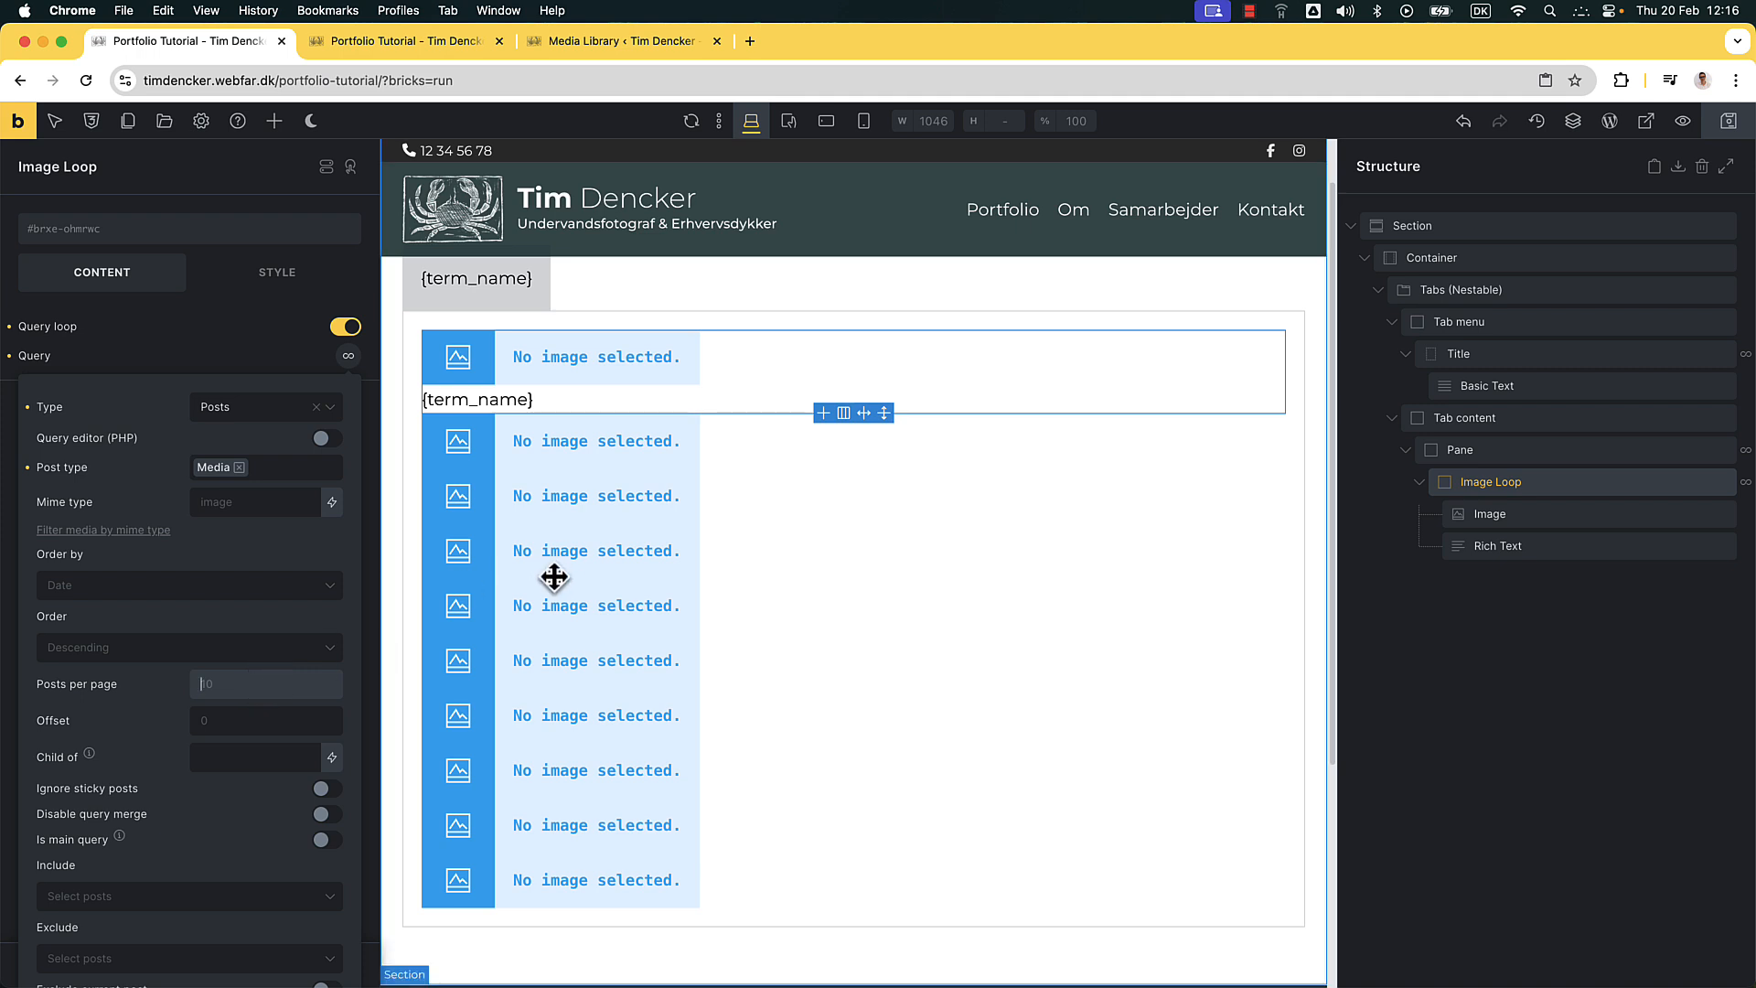
pyautogui.scroll(-3, 285, 664)
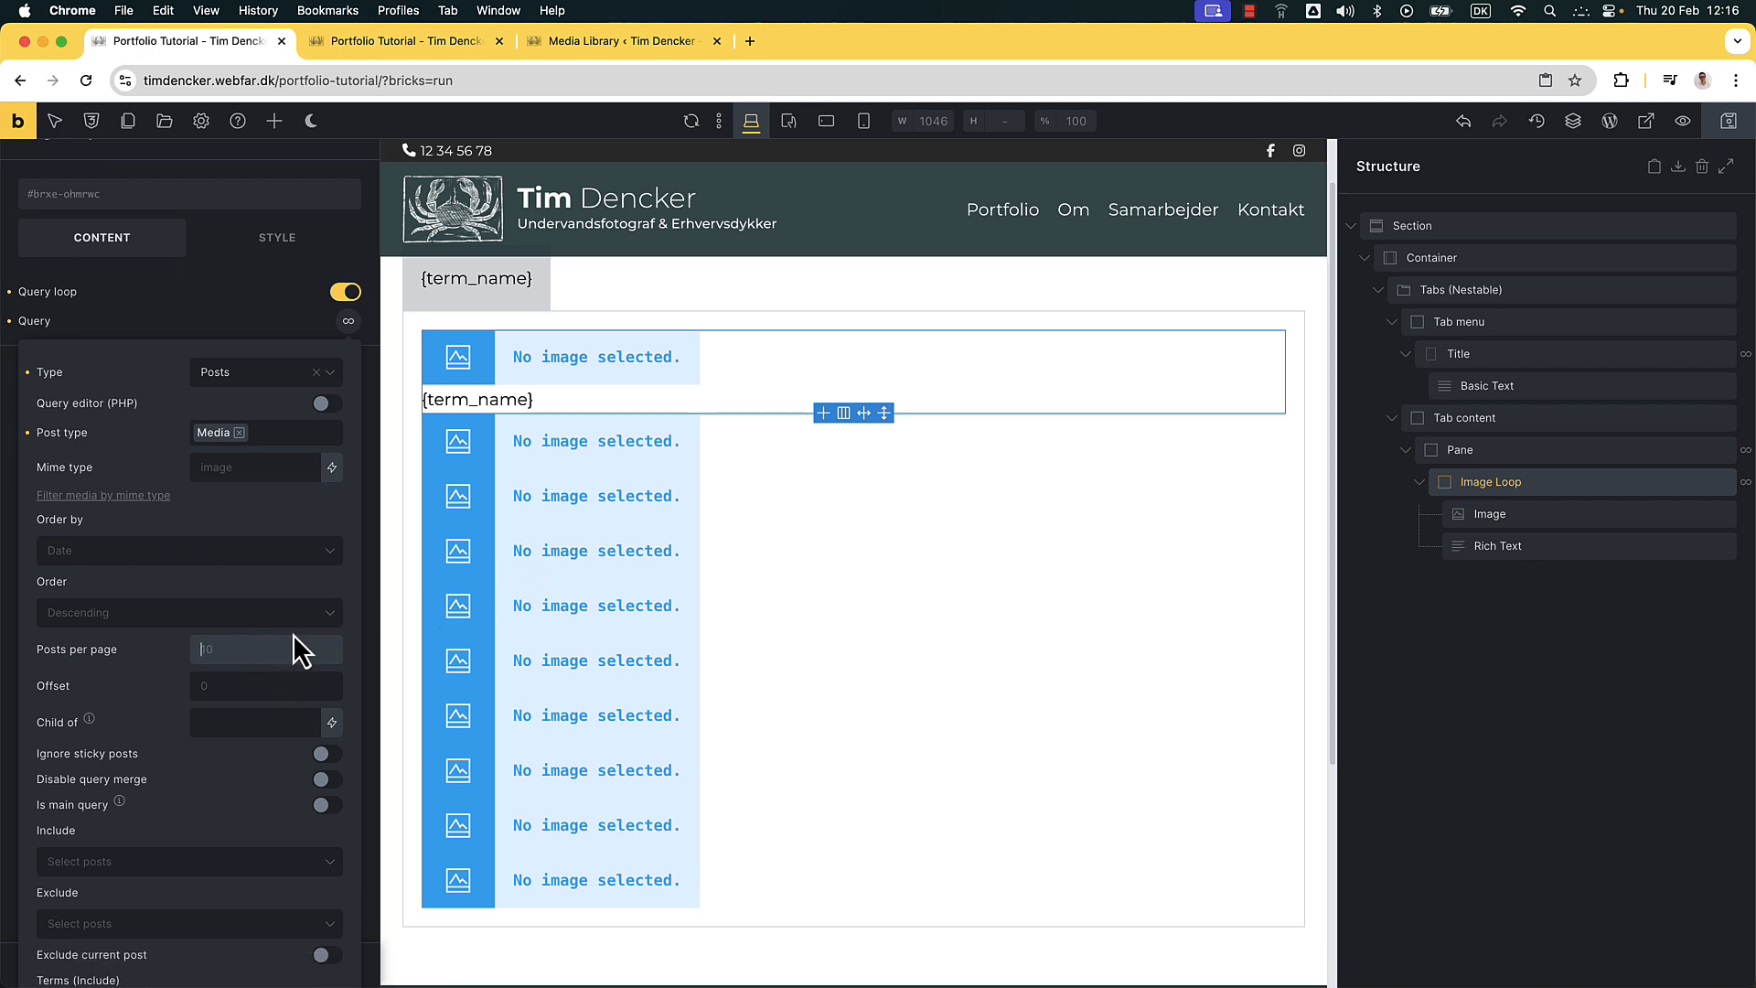
pyautogui.scroll(-5, 292, 682)
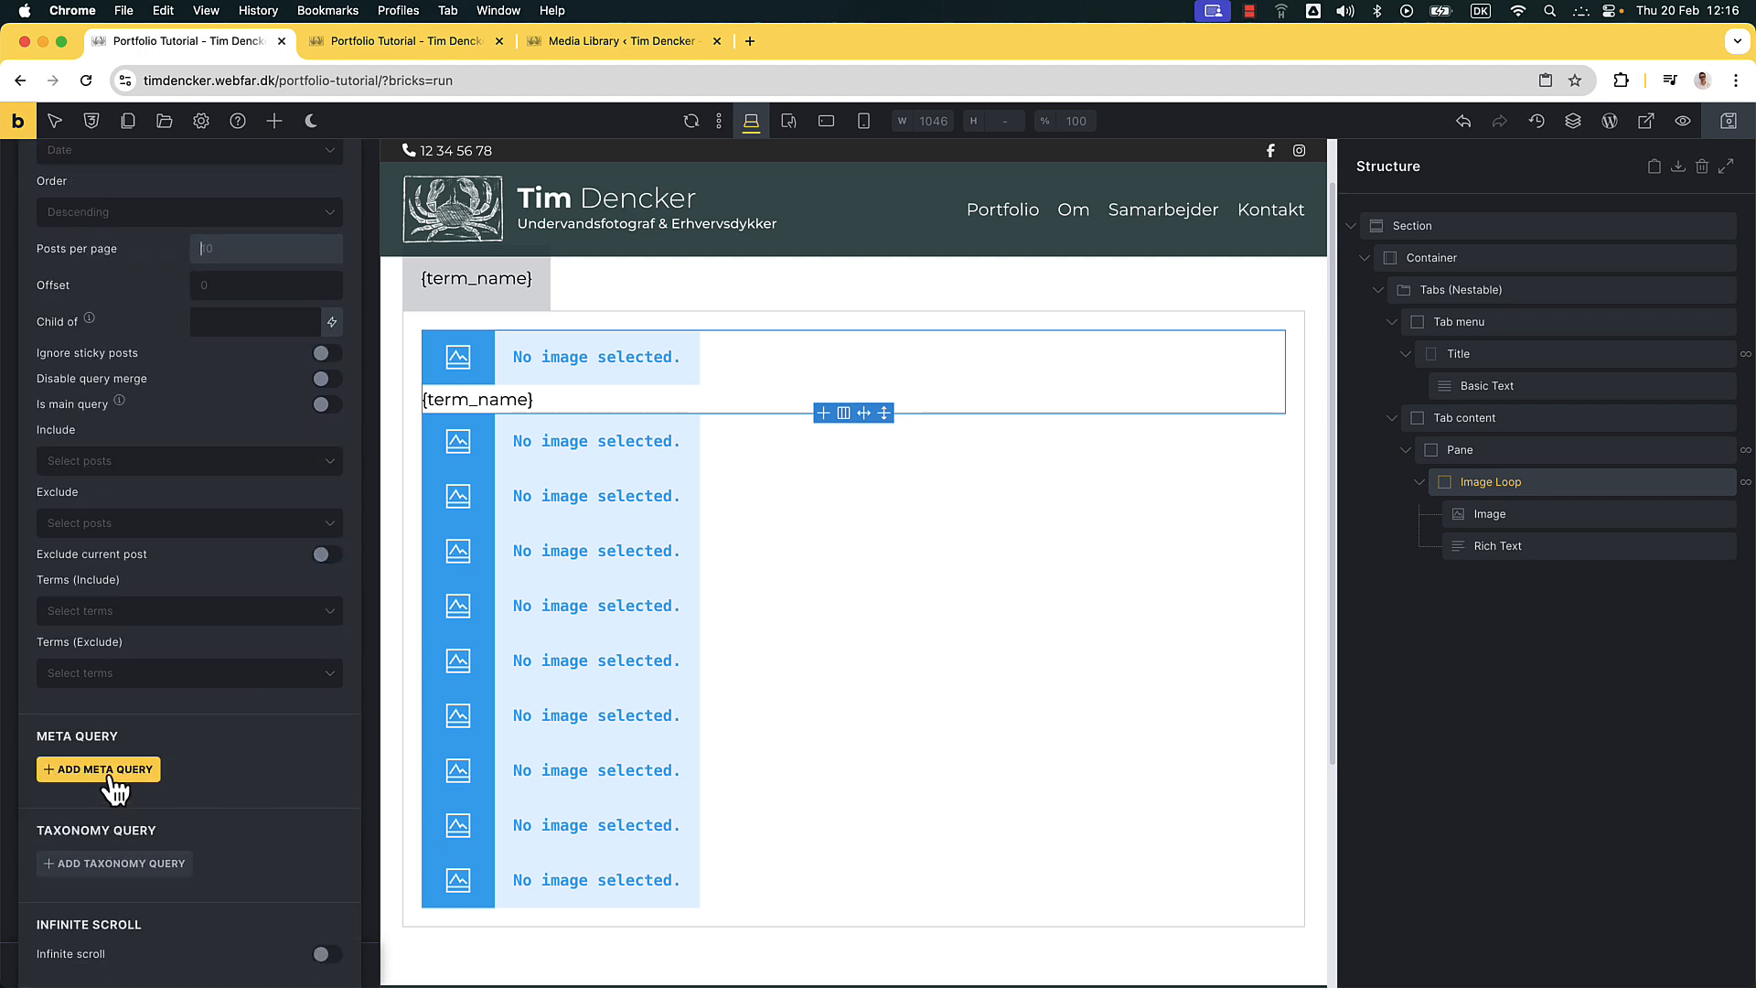
pyautogui.click(123, 859)
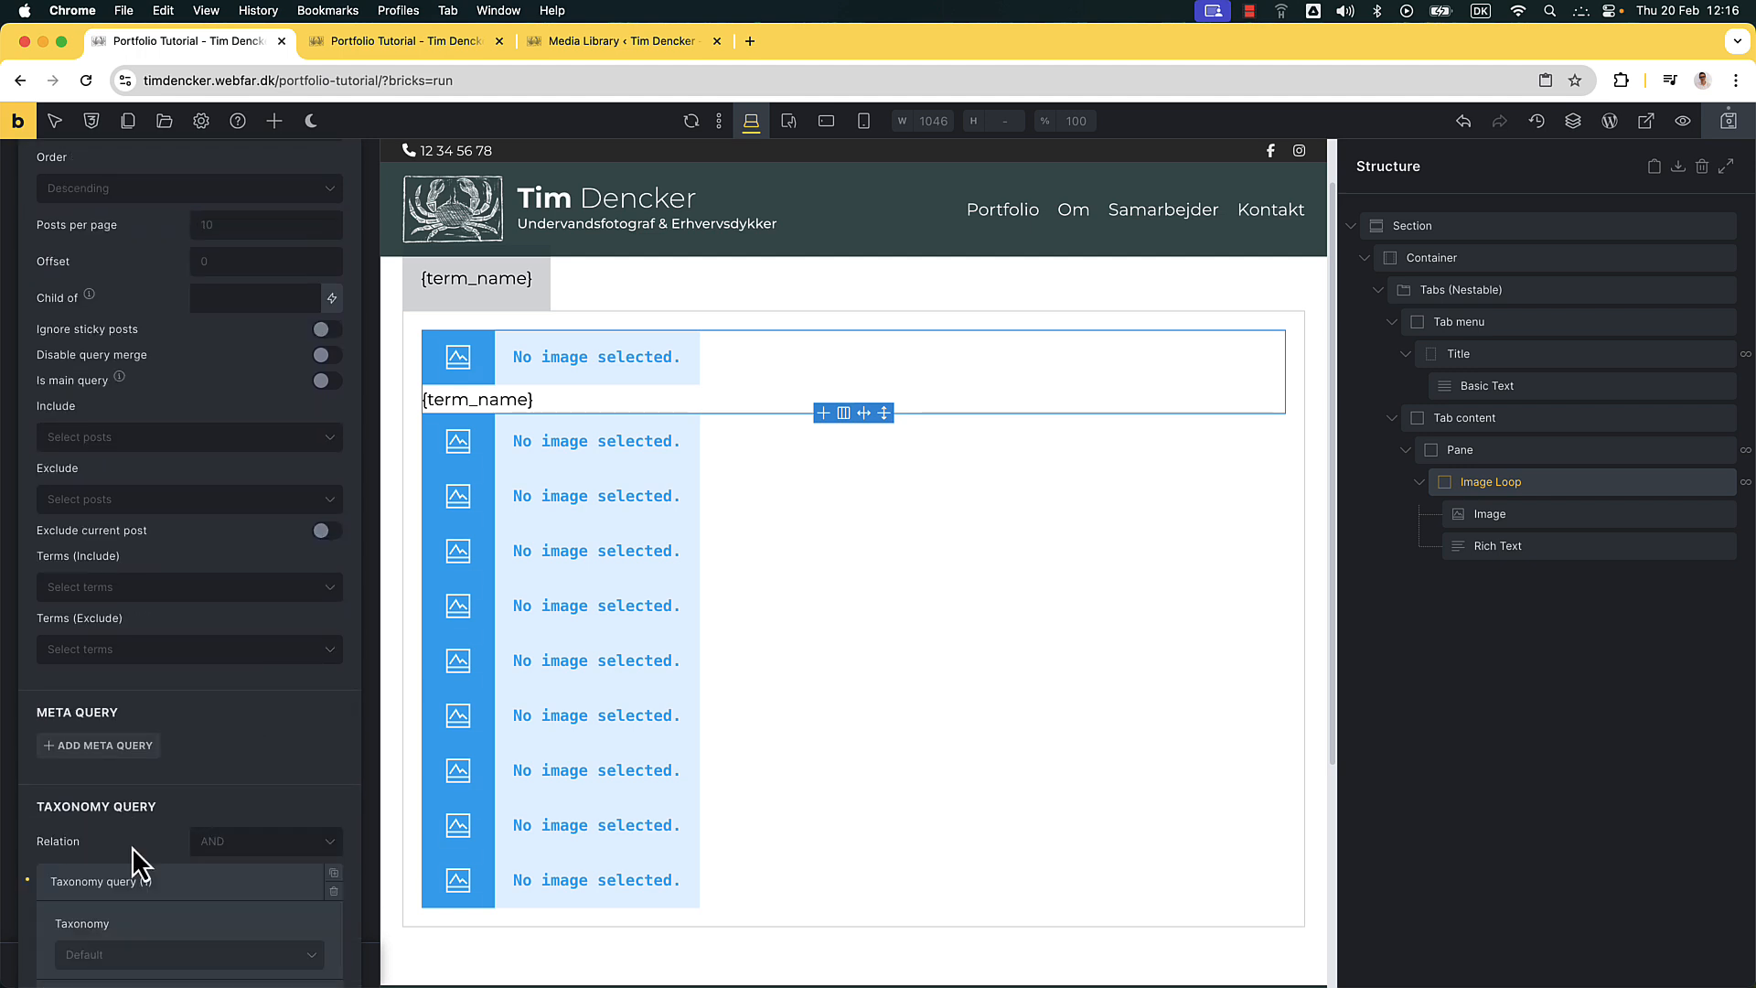
pyautogui.scroll(-1, 131, 847)
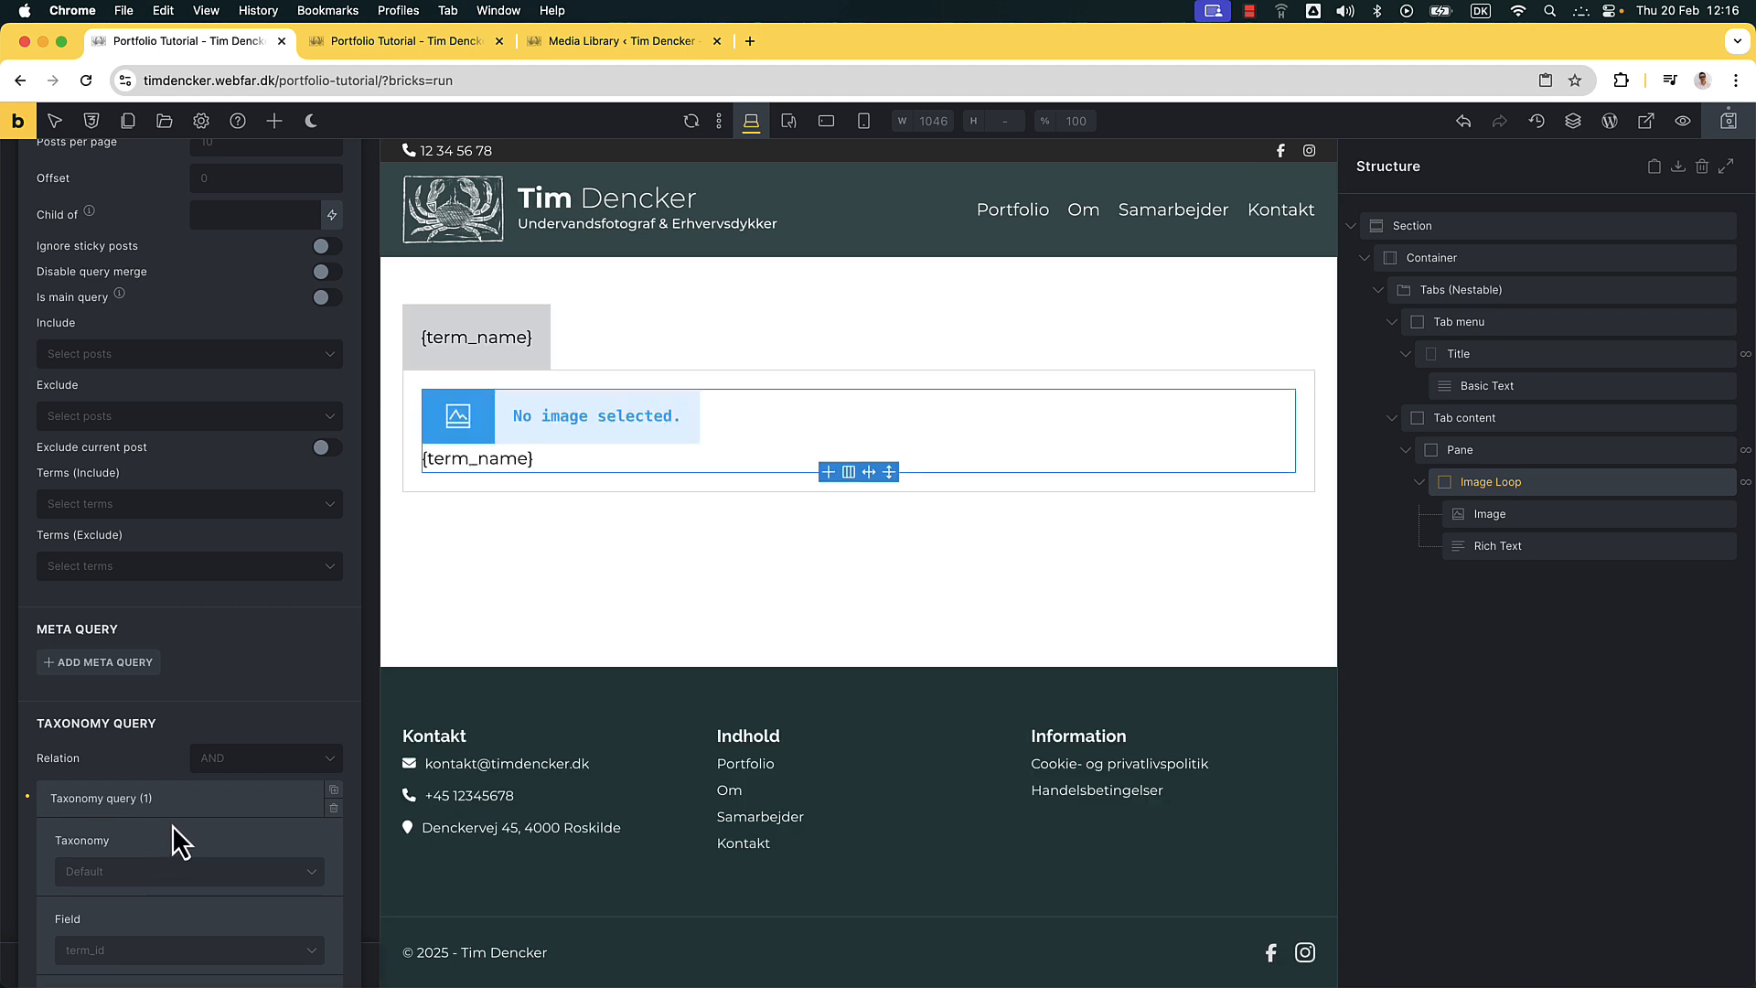
pyautogui.click(310, 880)
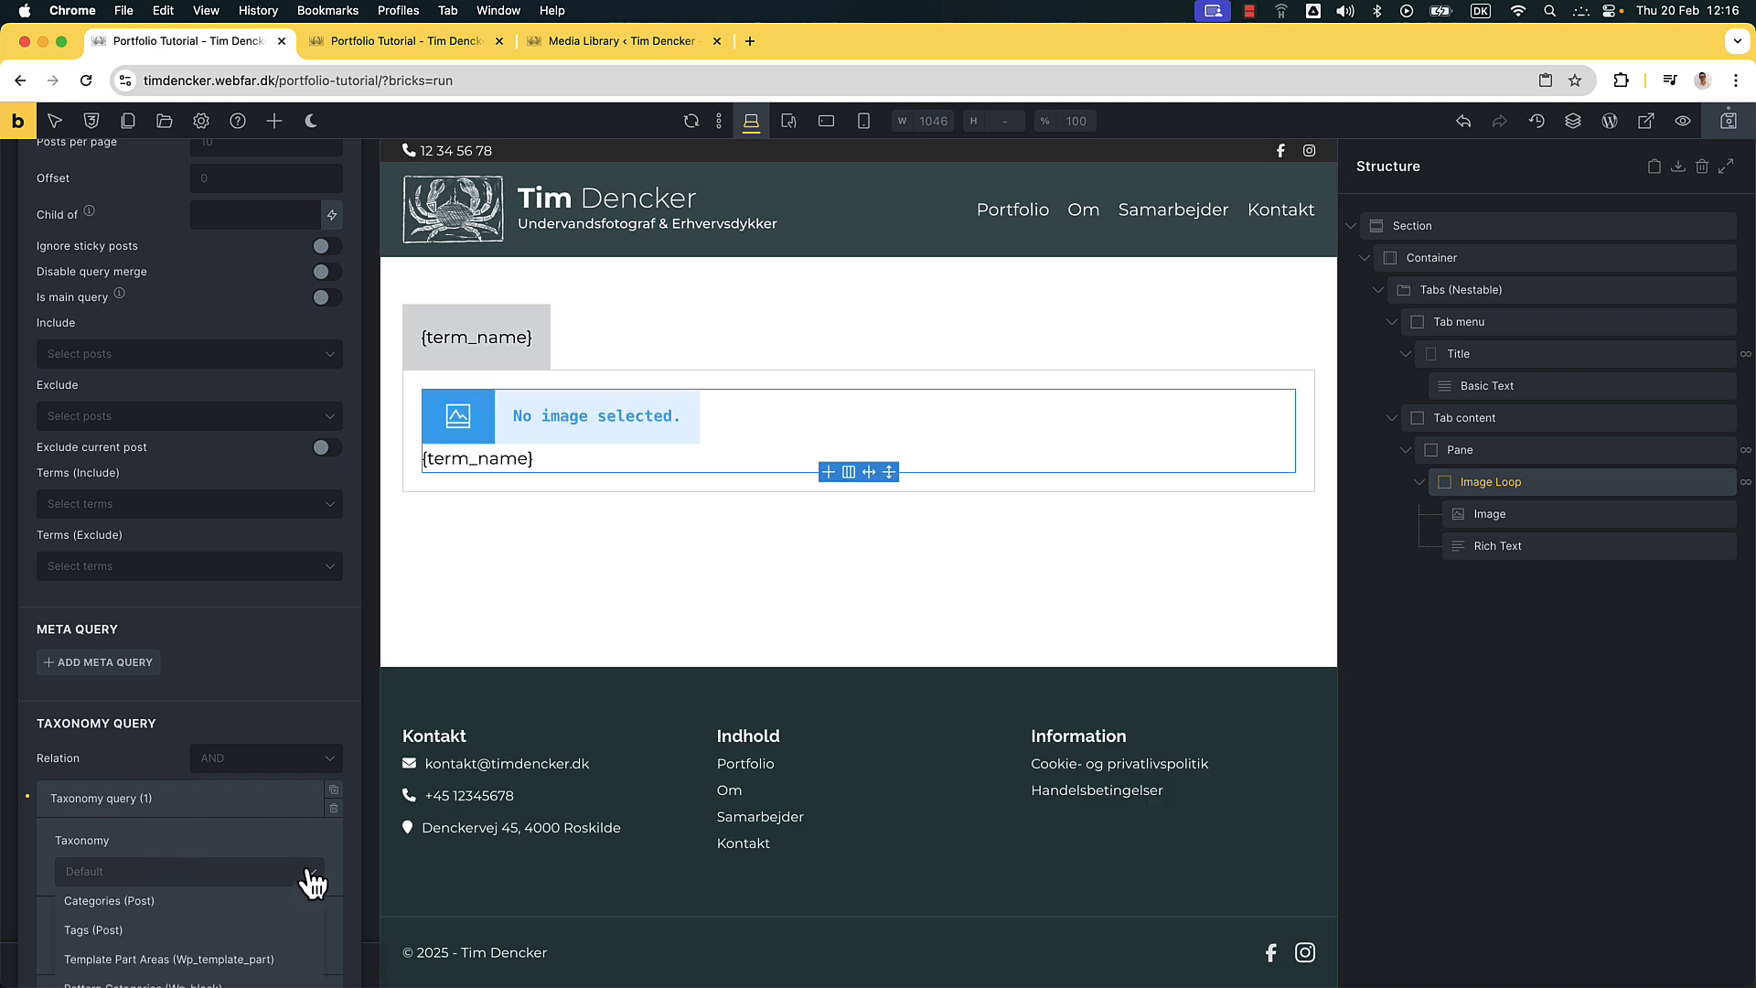
pyautogui.scroll(-2, 312, 880)
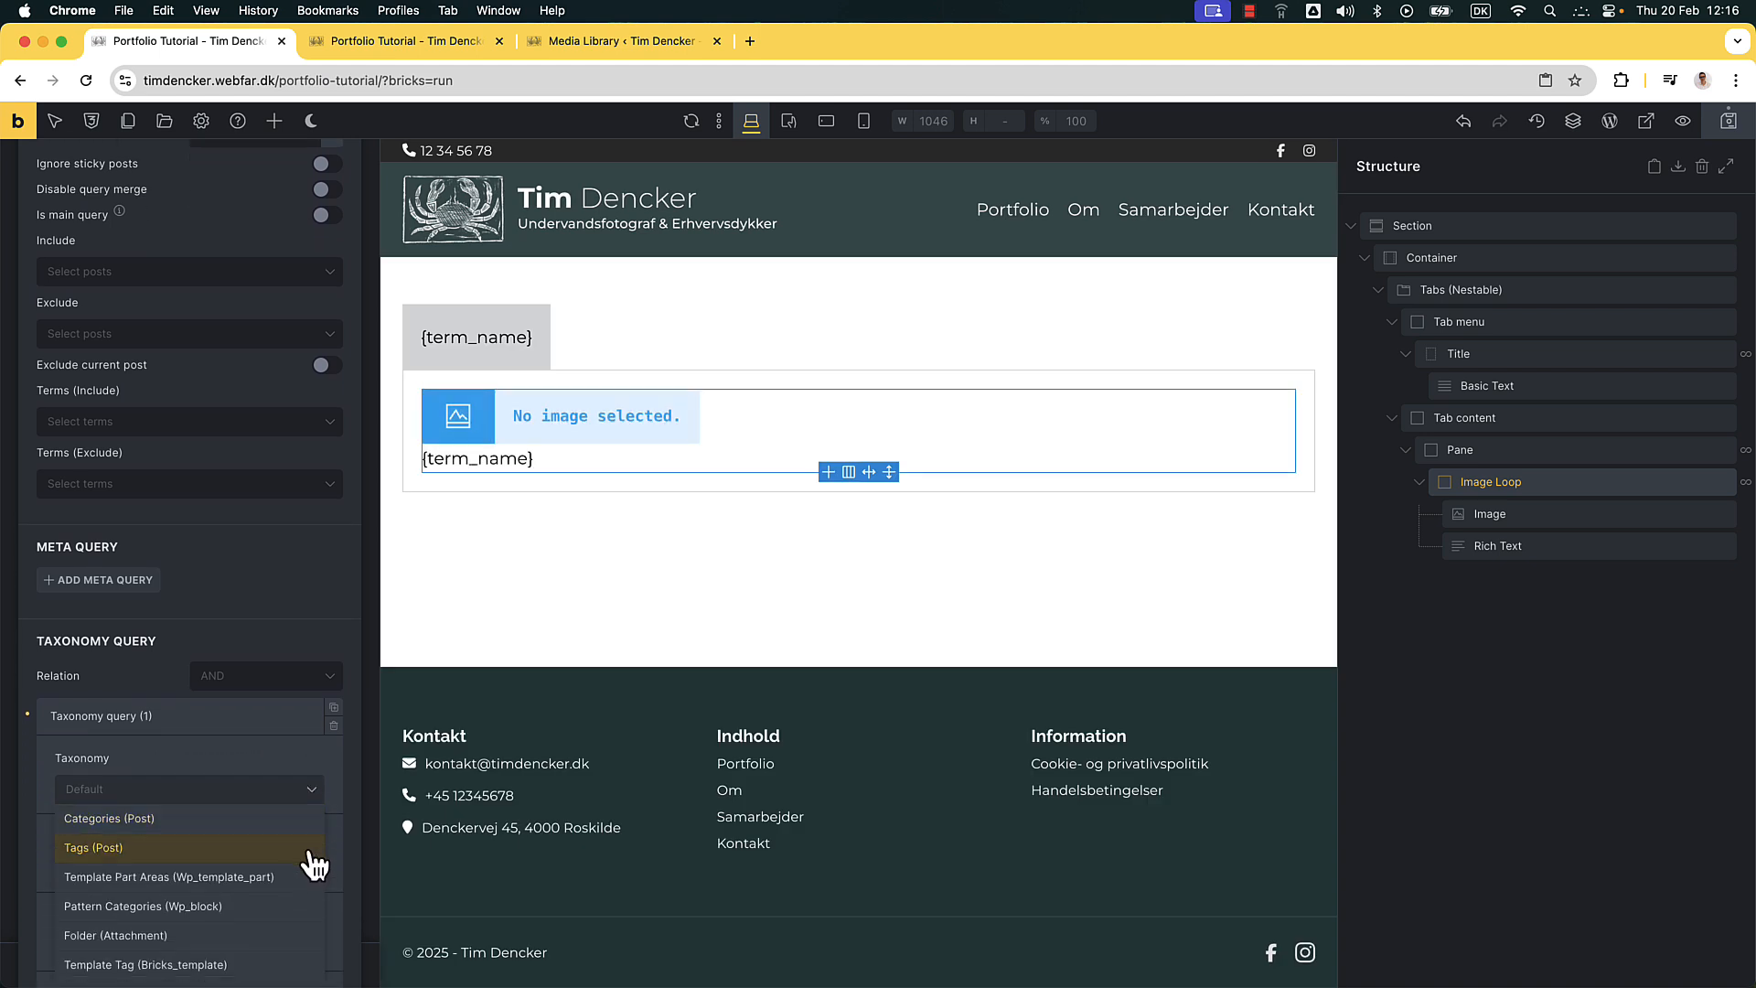
pyautogui.click(234, 936)
# Set the Folder taxonomy query's Terms to the dynamic Term id tag {term_id}
pyautogui.scroll(-1, 246, 810)
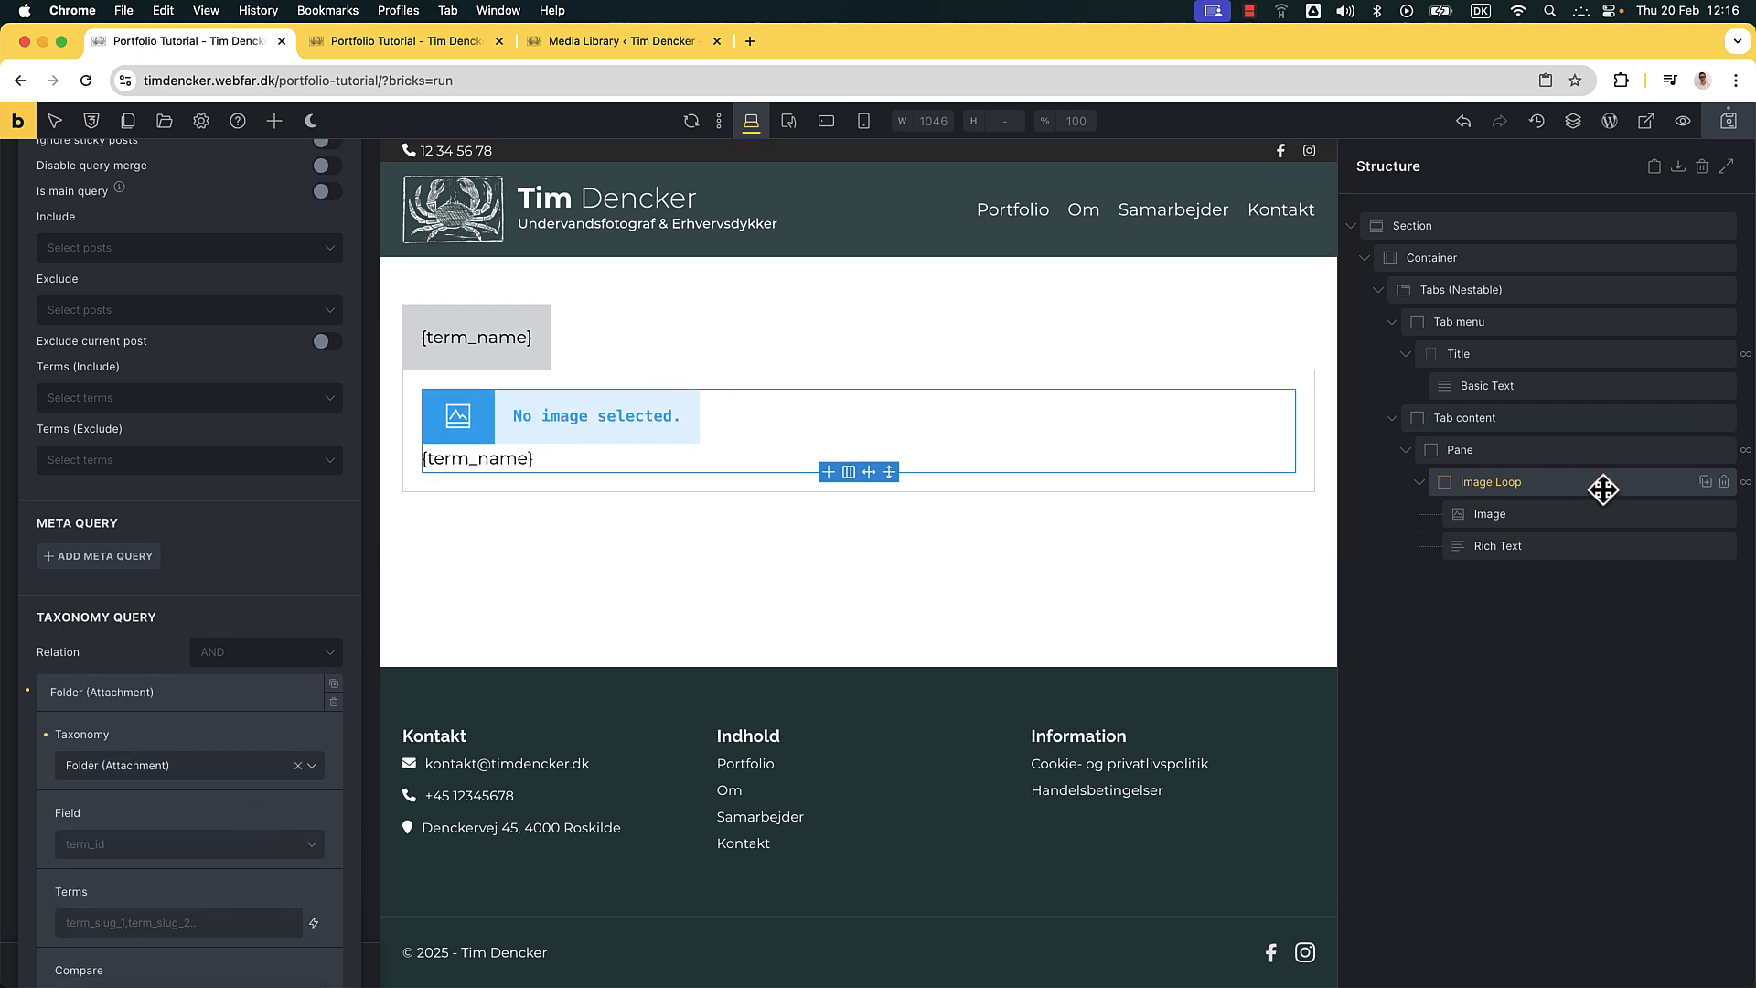
pyautogui.scroll(-2, 265, 727)
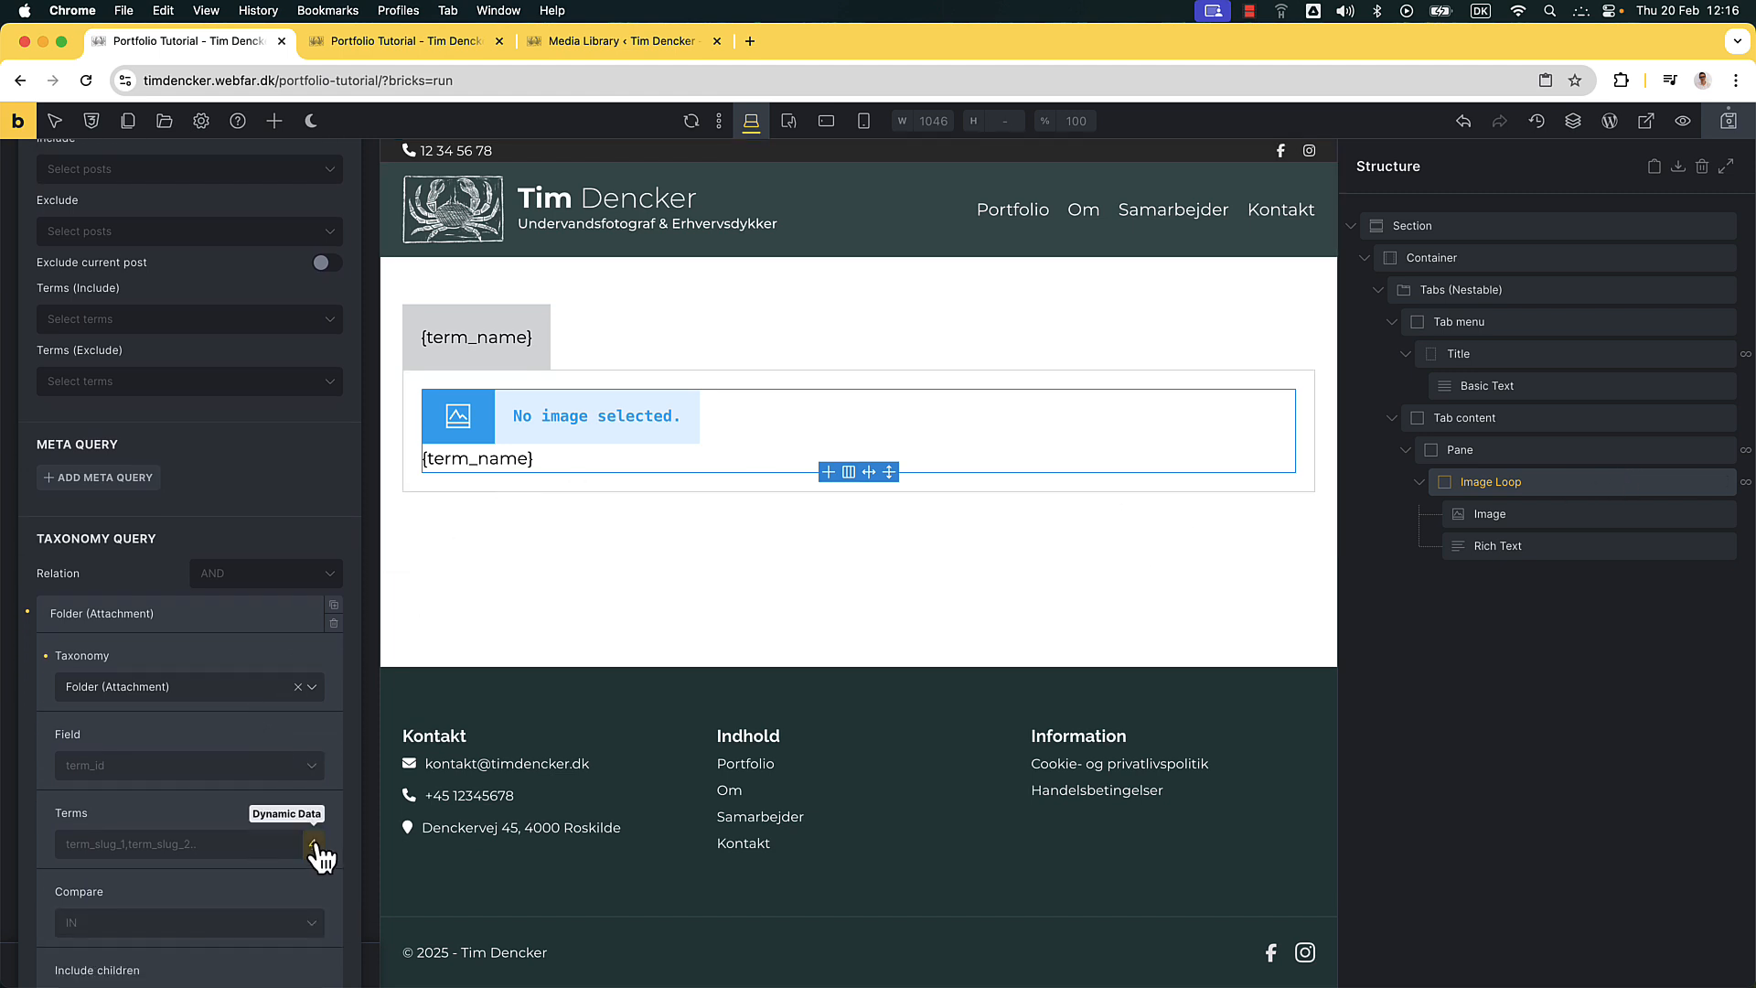
pyautogui.click(315, 844)
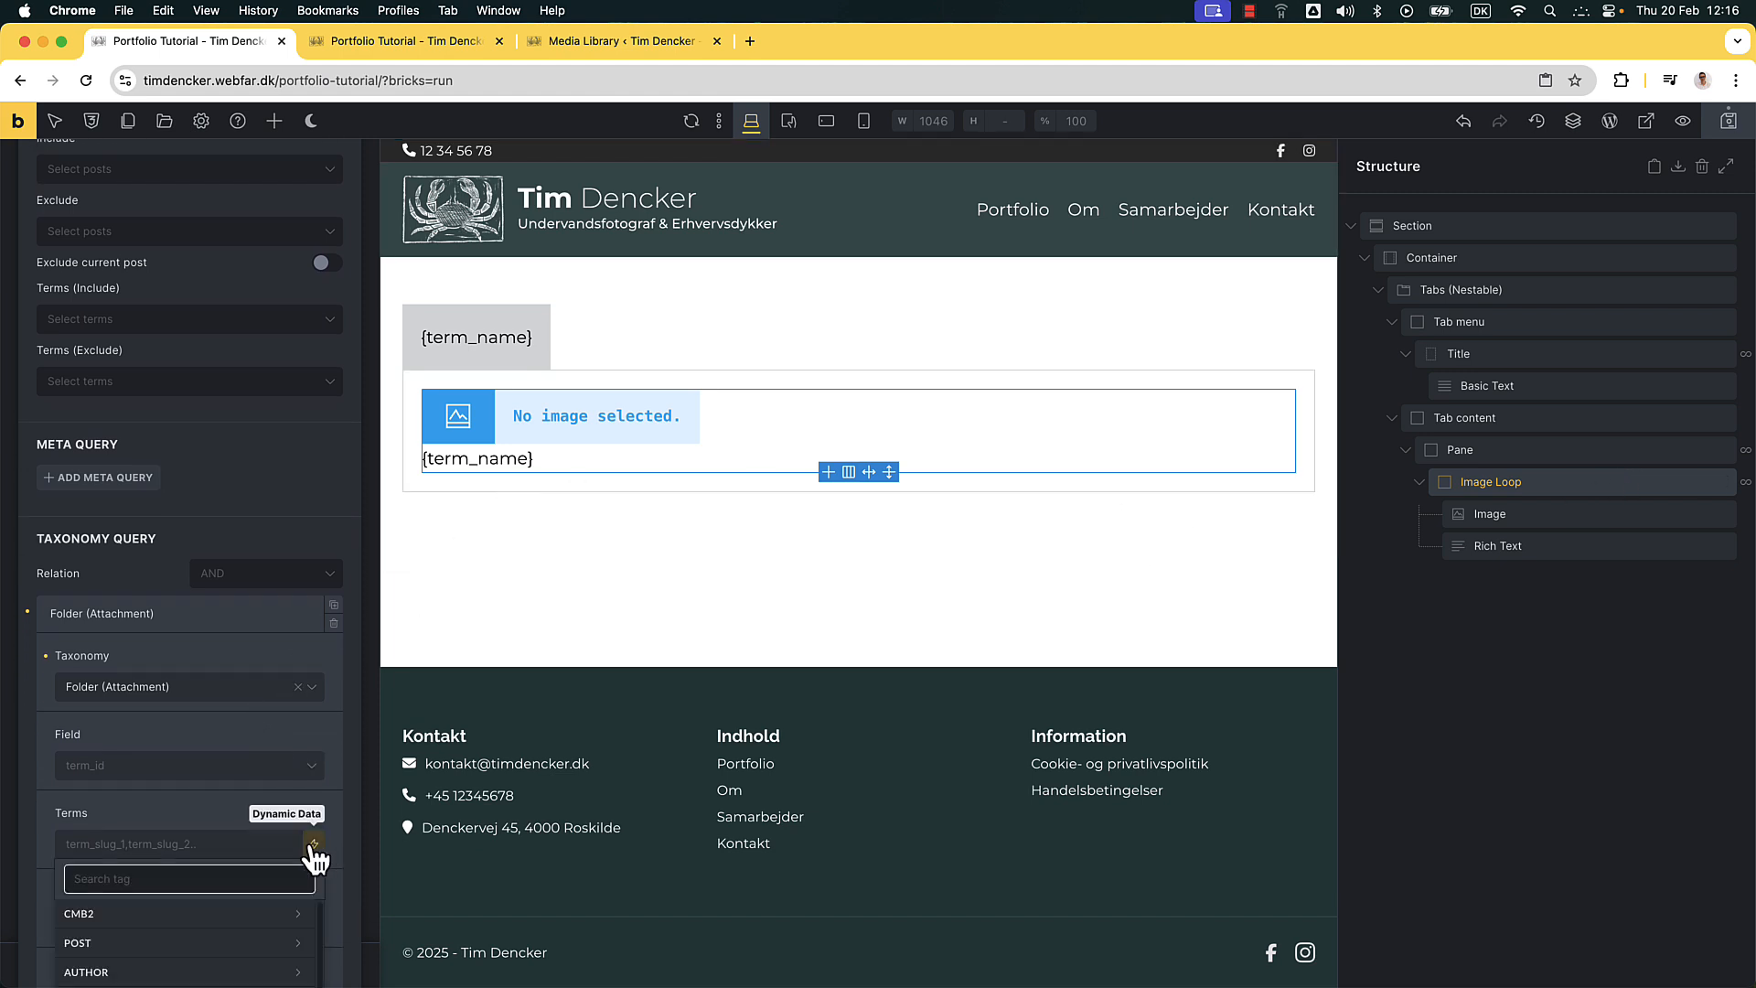
pyautogui.scroll(-3, 270, 909)
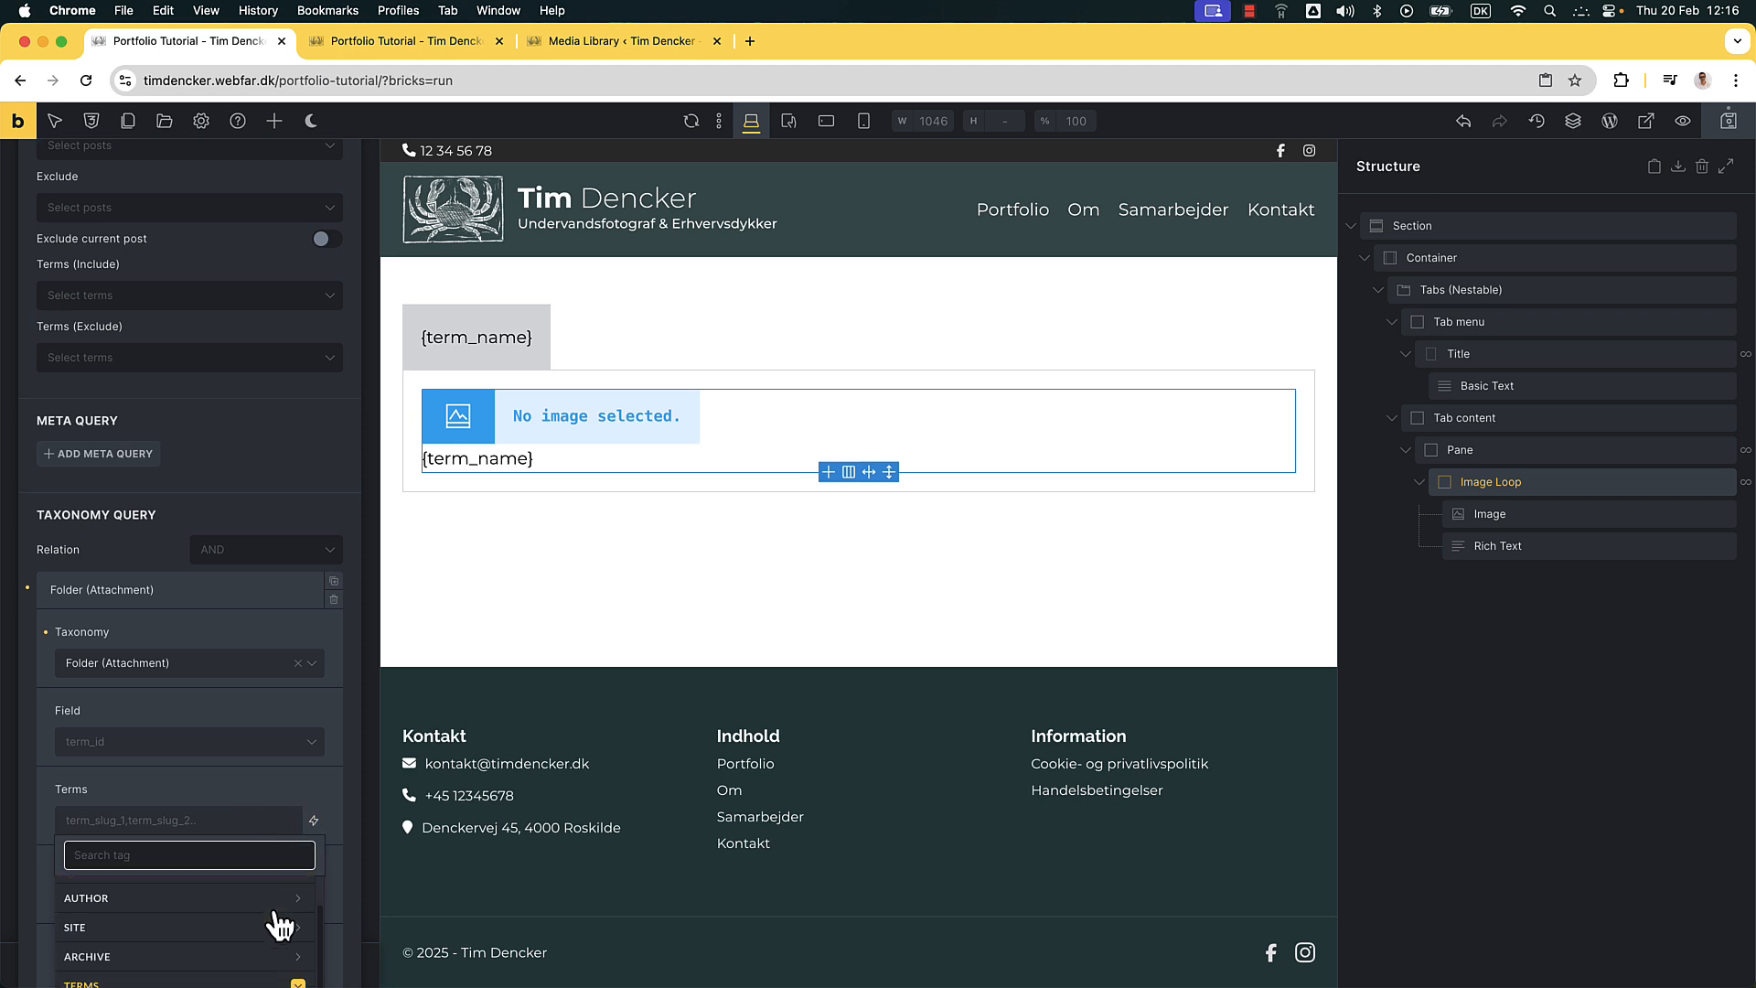
pyautogui.scroll(-2, 279, 925)
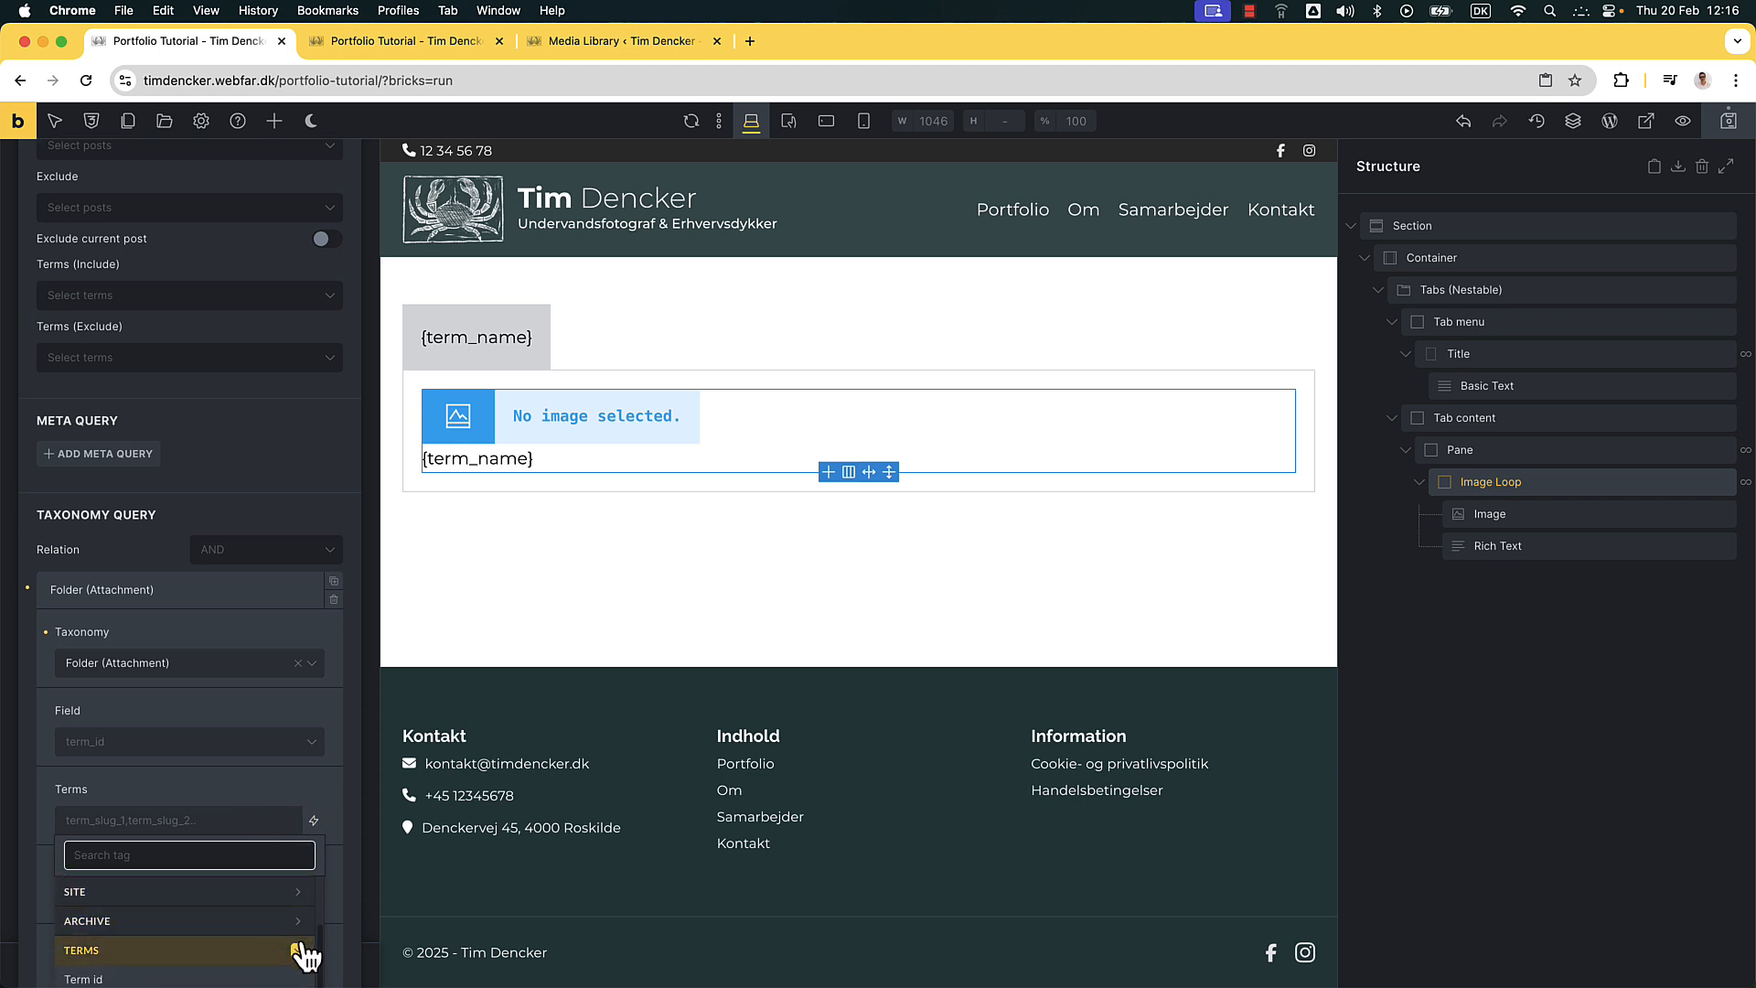
pyautogui.scroll(-1, 305, 956)
pyautogui.click(217, 956)
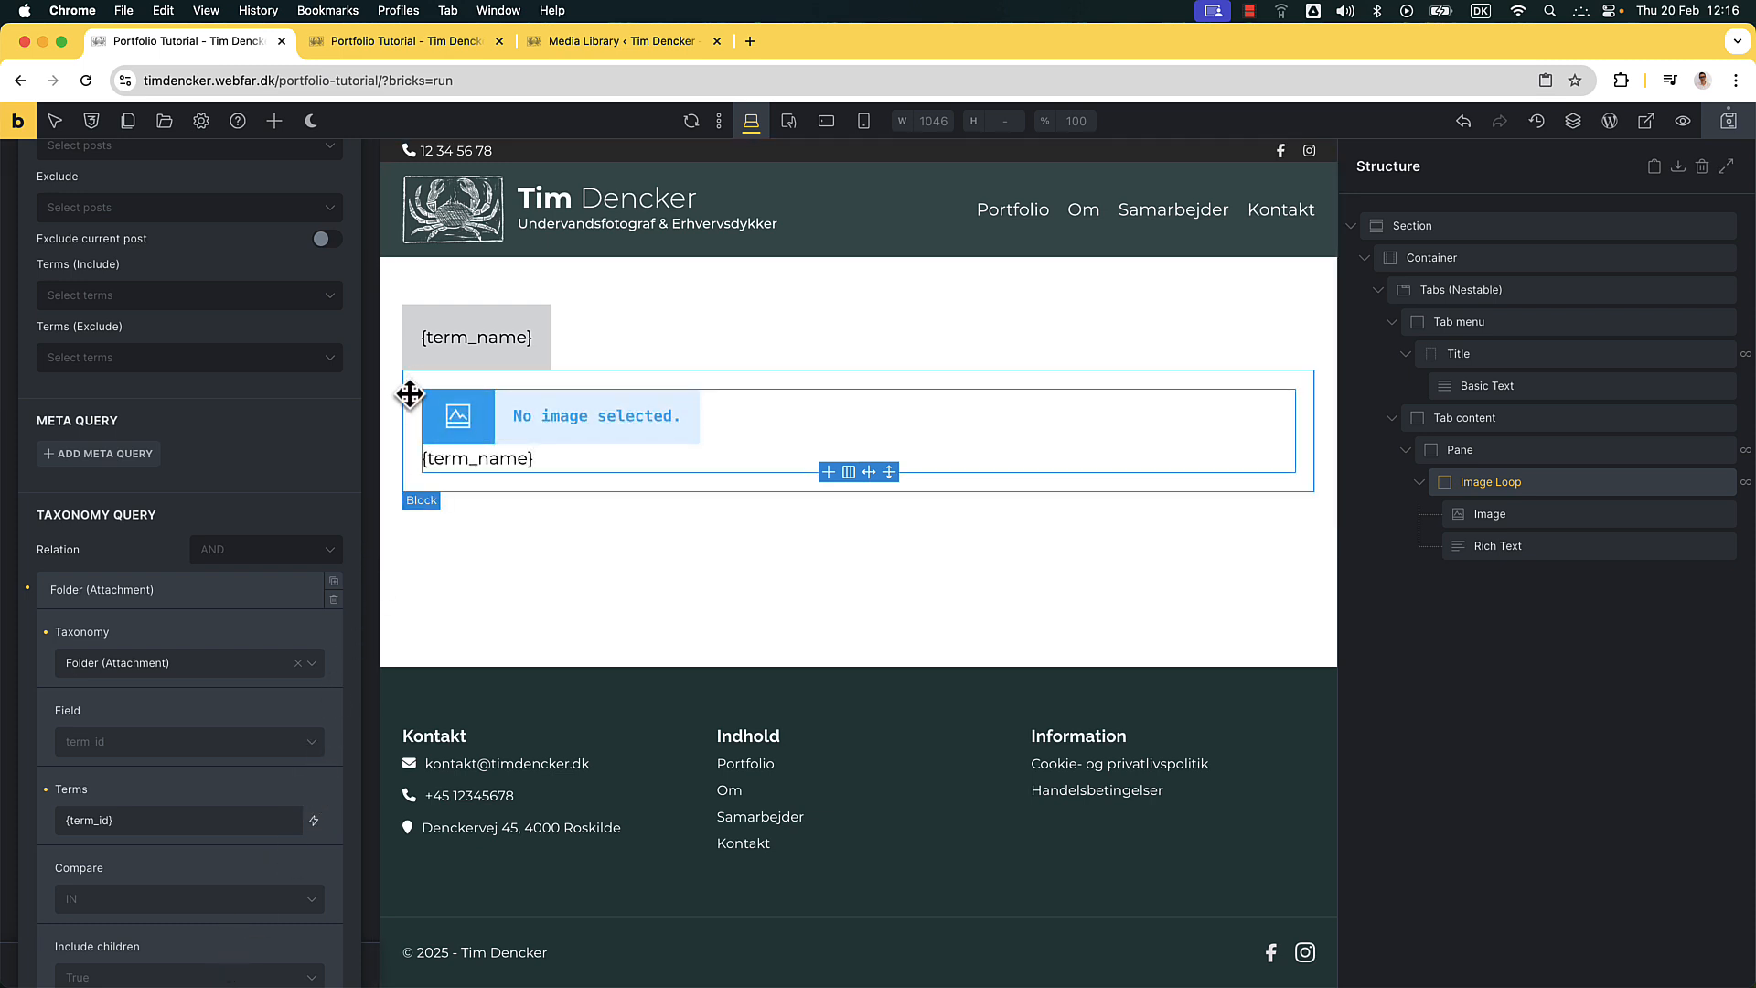
# Save the page and check the Cars, Cute Cats and Houses tabs on the frontend preview
pyautogui.click(1729, 123)
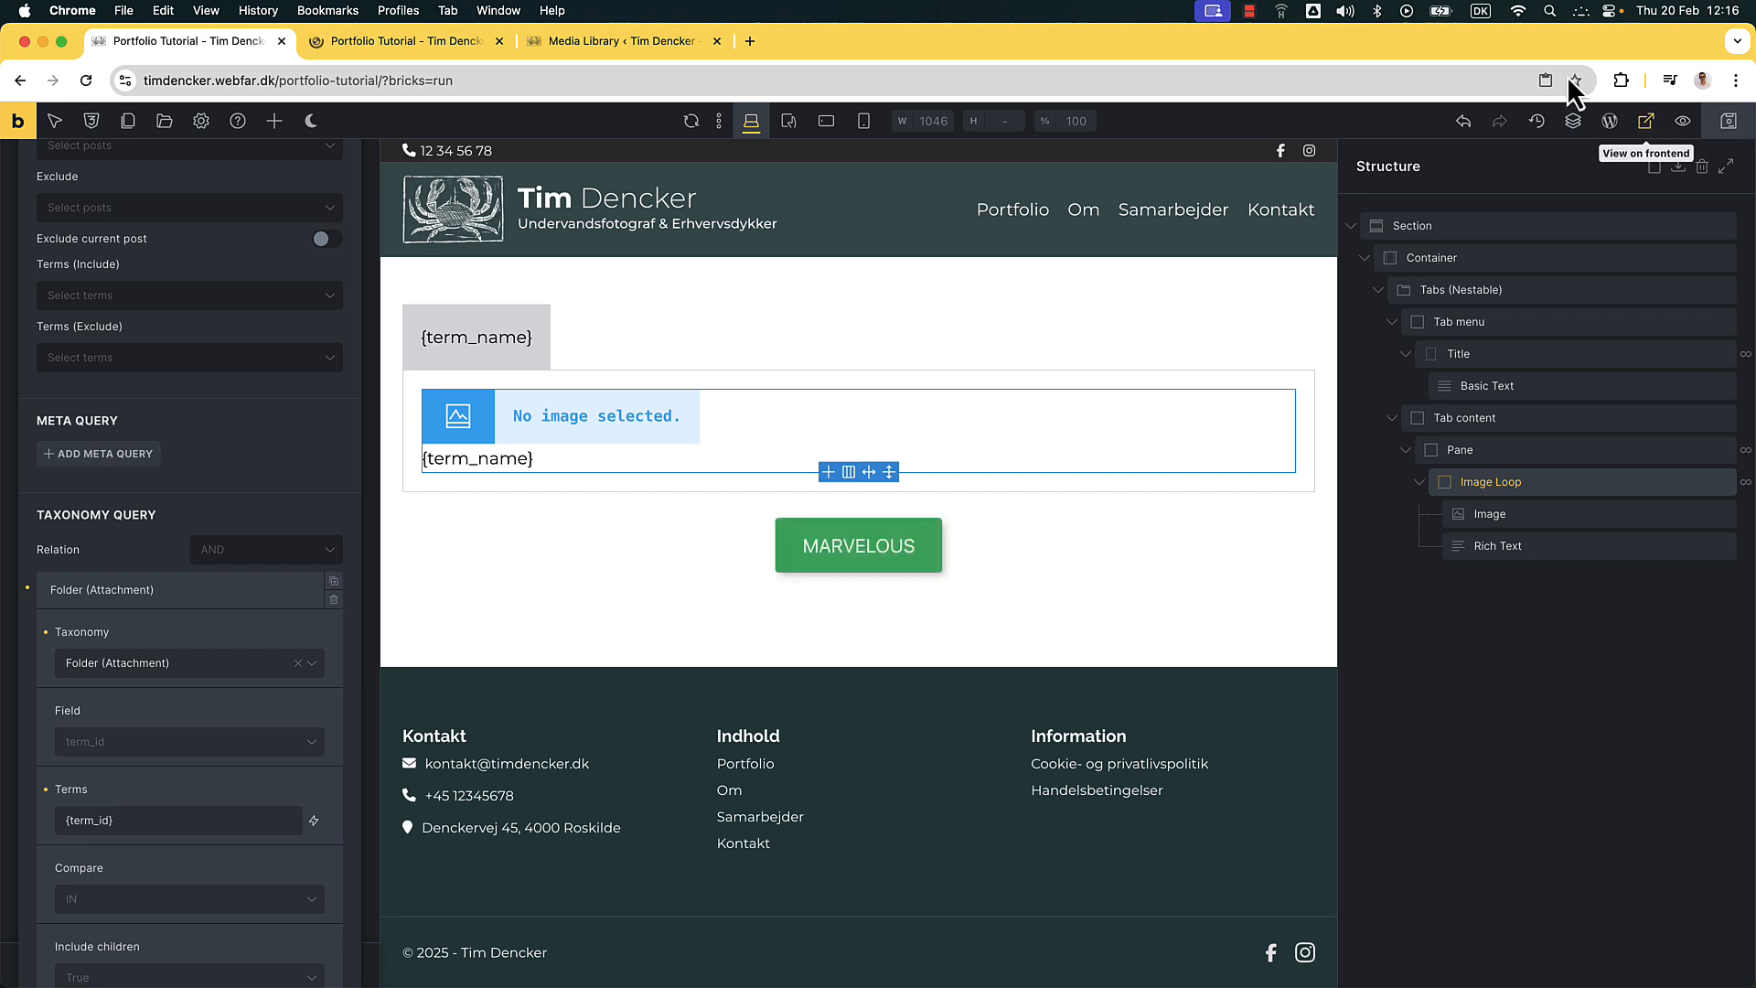
pyautogui.click(403, 43)
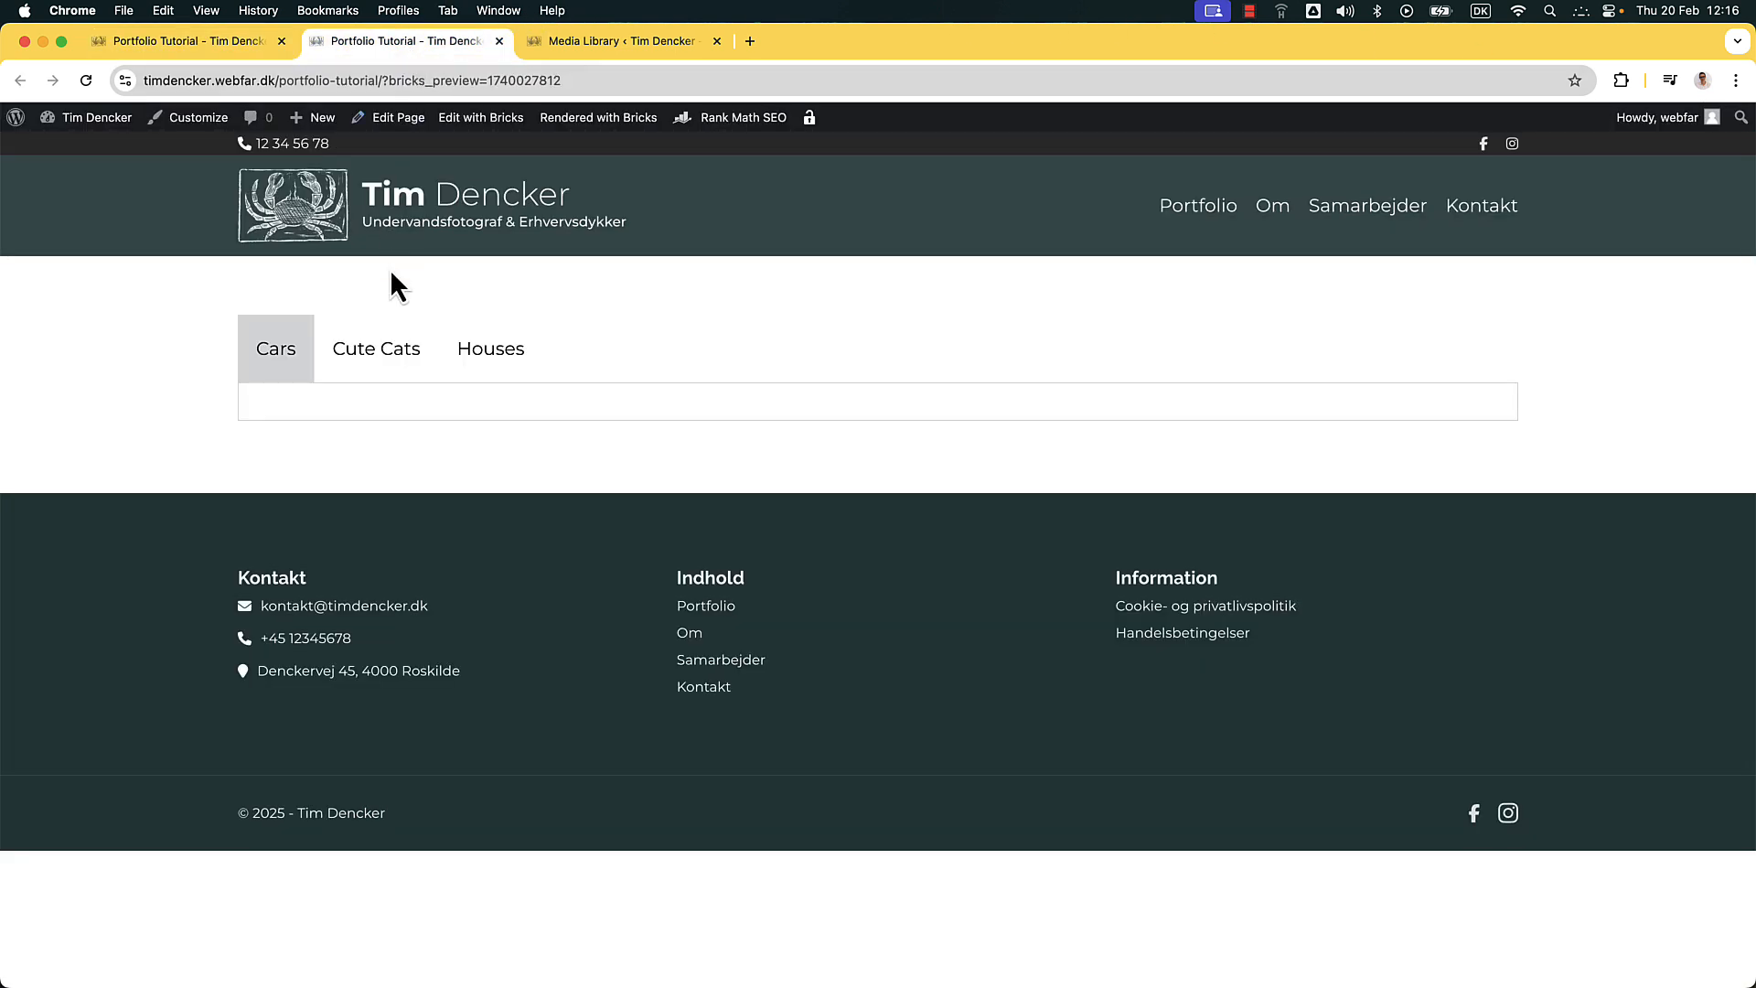
pyautogui.click(400, 346)
pyautogui.click(488, 349)
pyautogui.moveTo(375, 354); pyautogui.dragTo(365, 357)
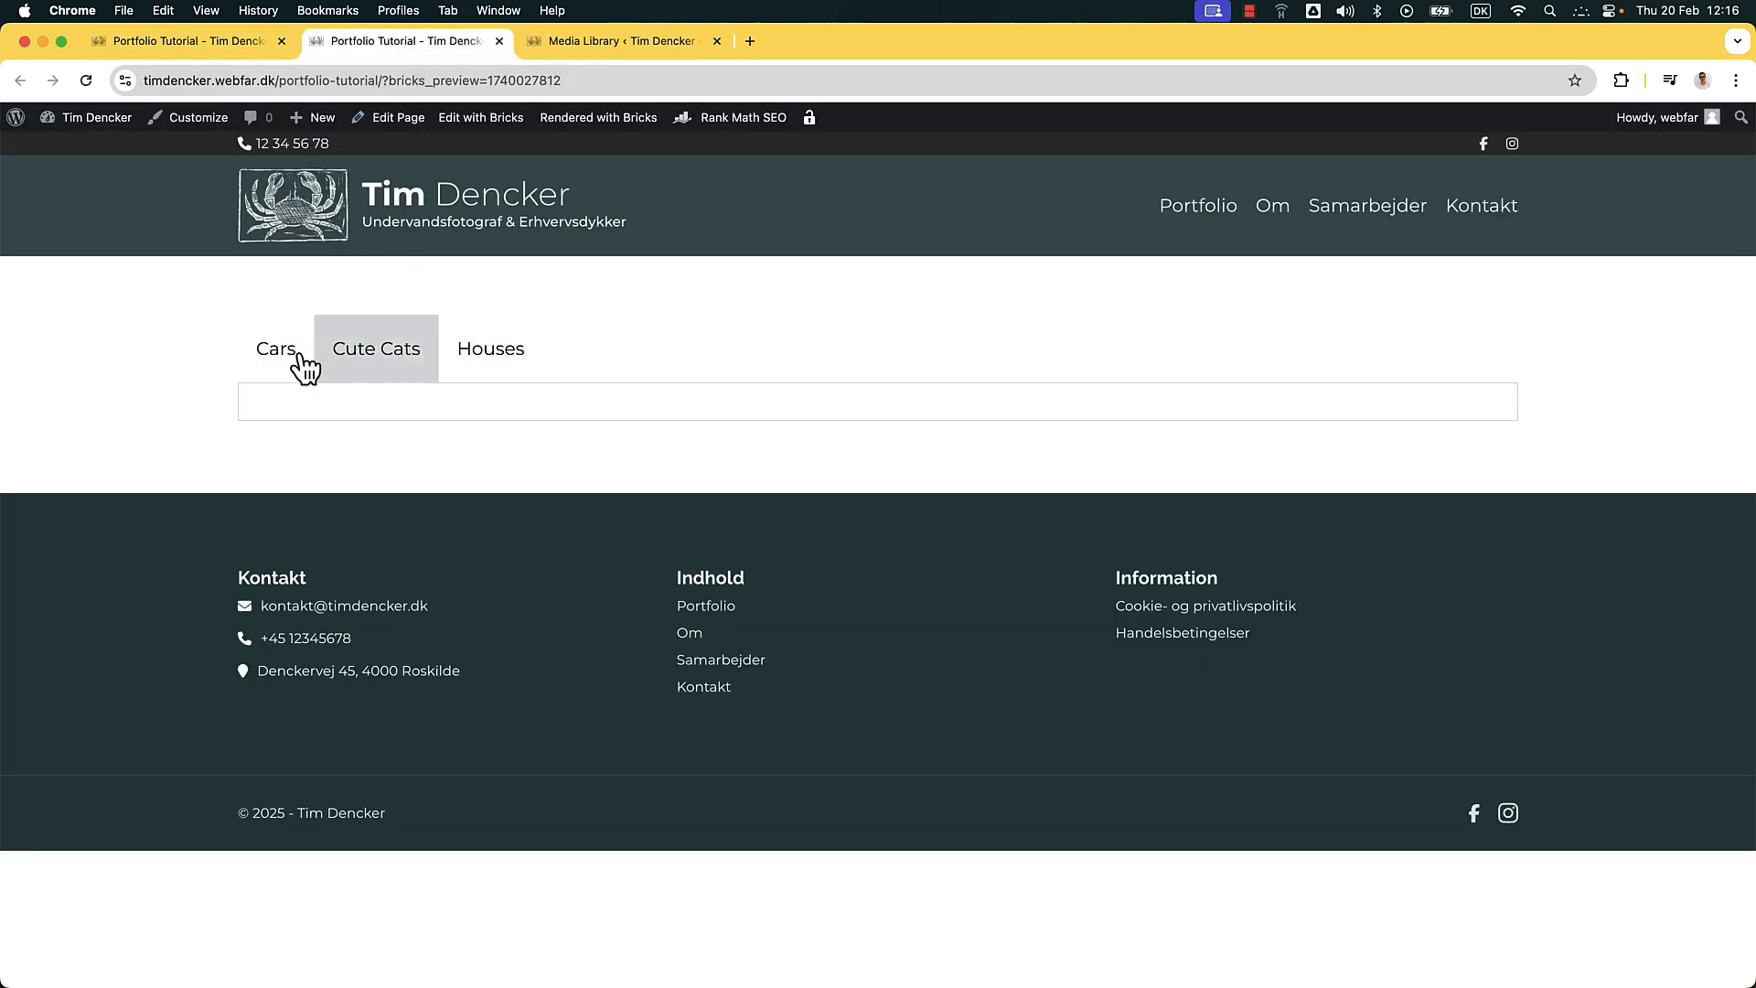
pyautogui.click(297, 361)
pyautogui.click(226, 42)
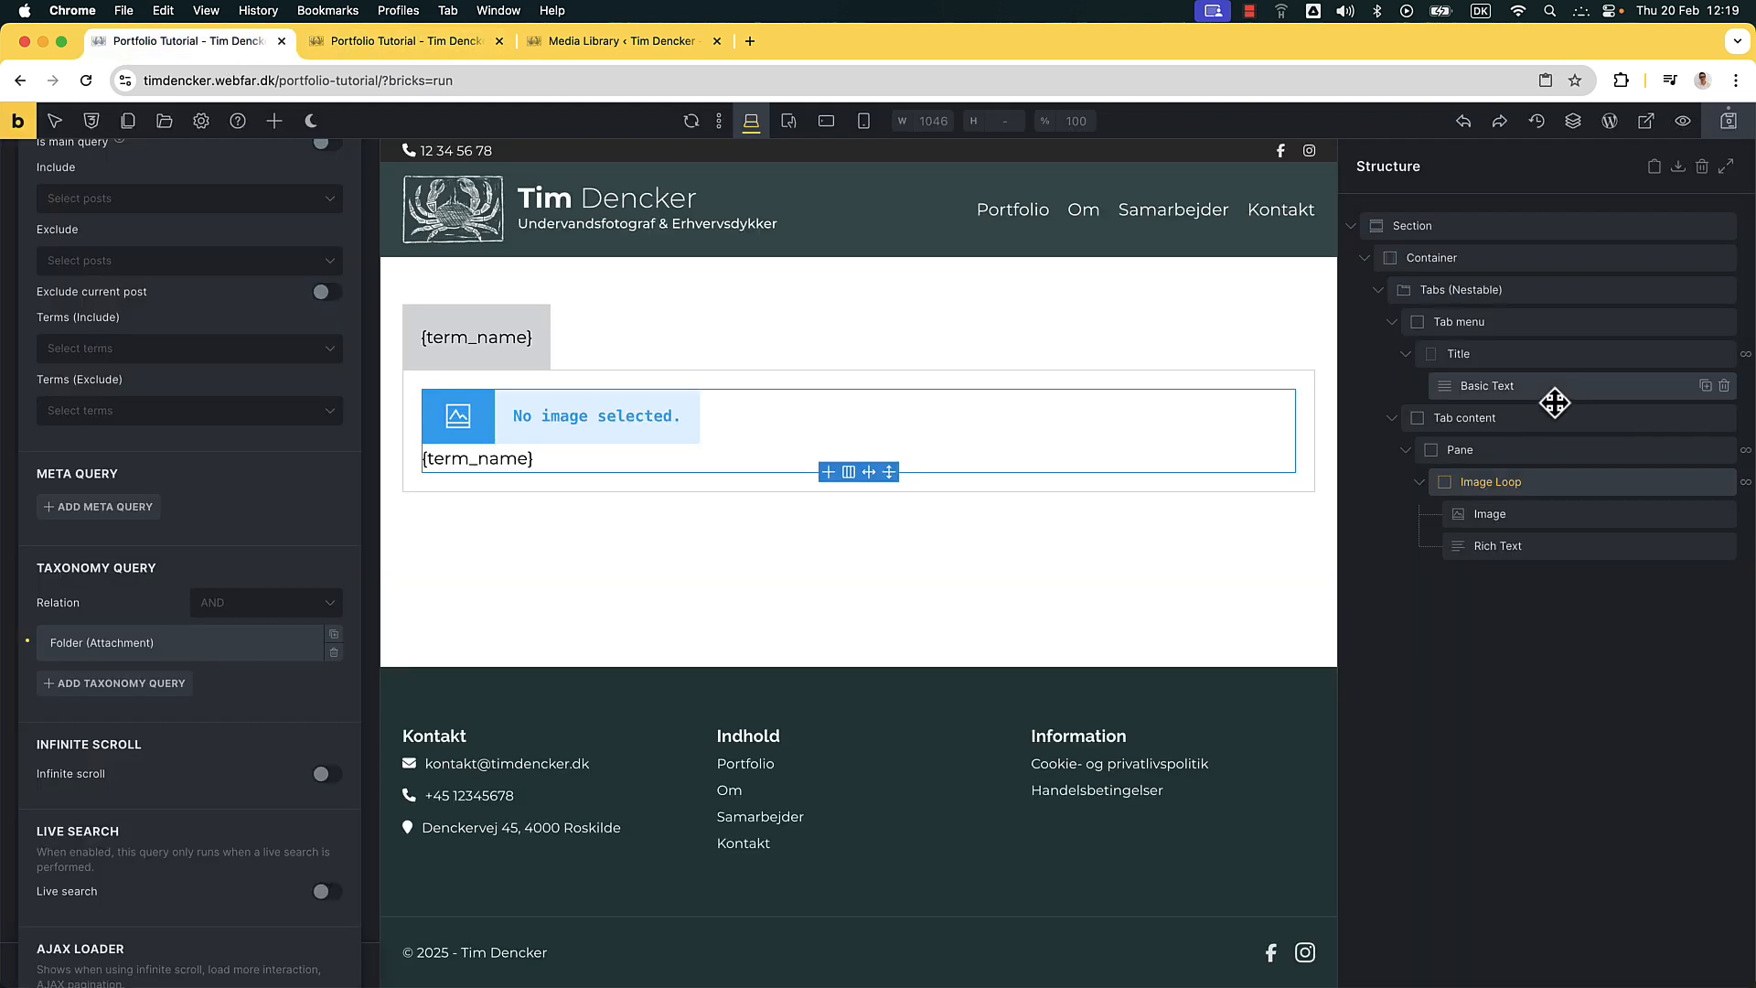
# Set the Image element's source inside Image Loop to the dynamic Post ID tag {post_id} and save the page
pyautogui.click(1508, 514)
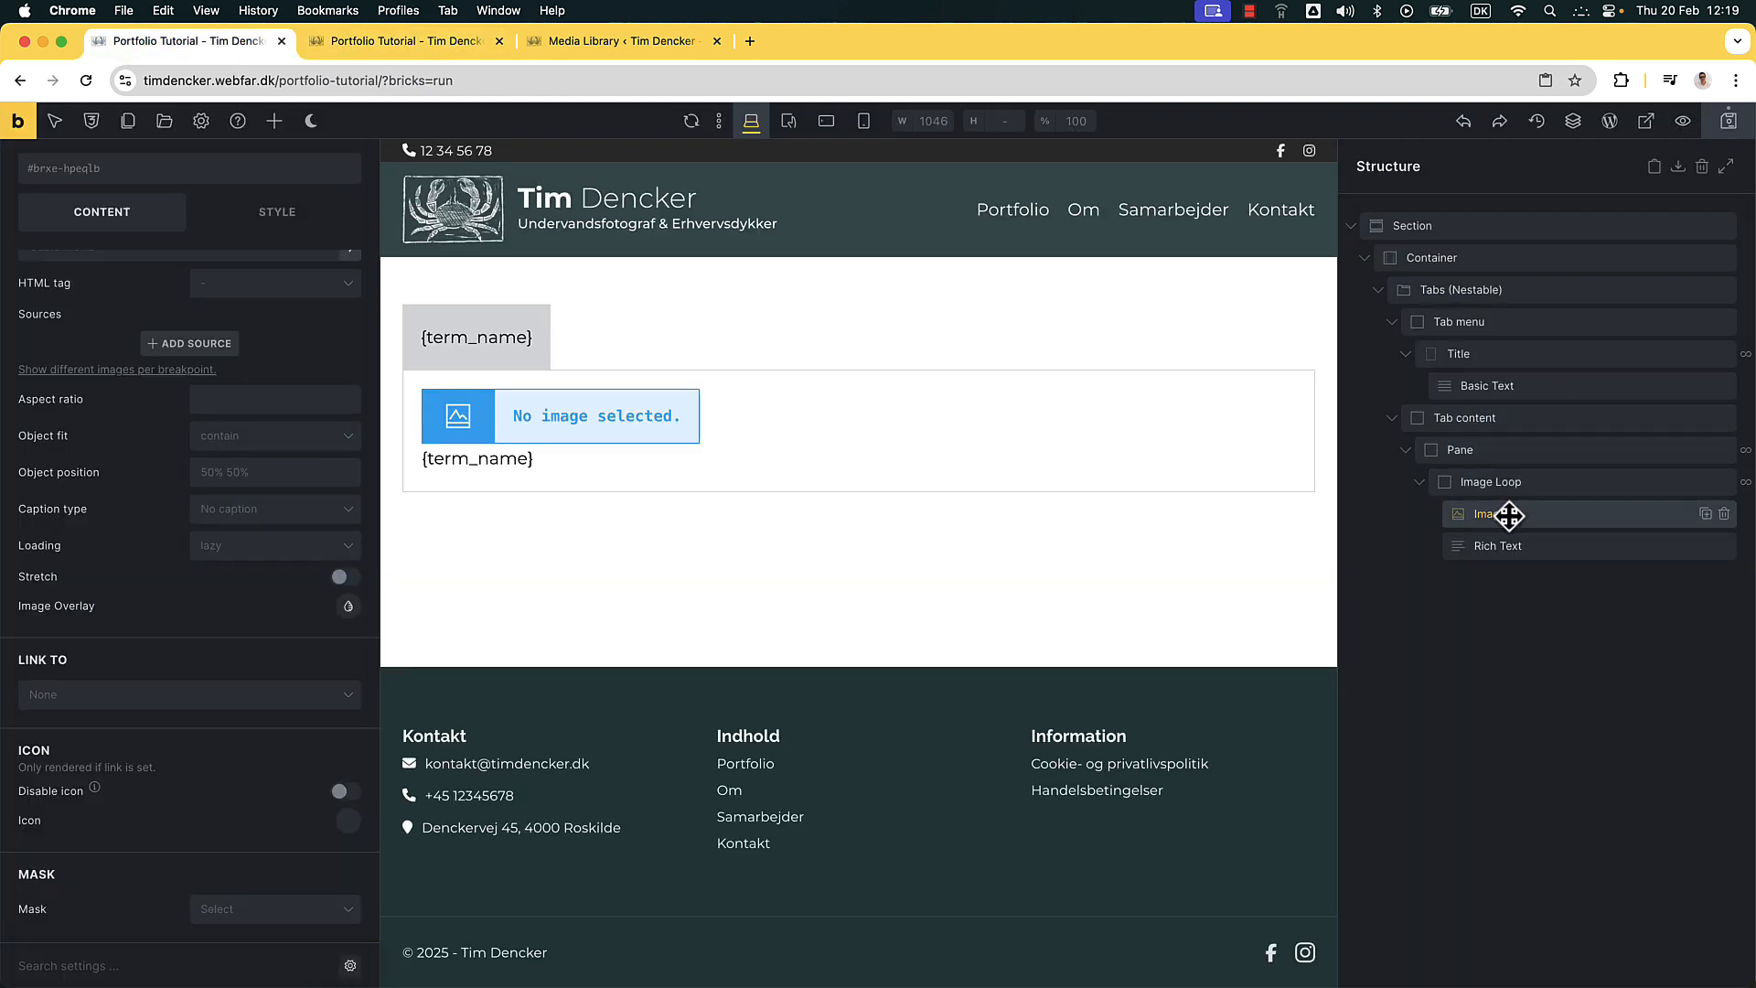
pyautogui.scroll(3, 101, 576)
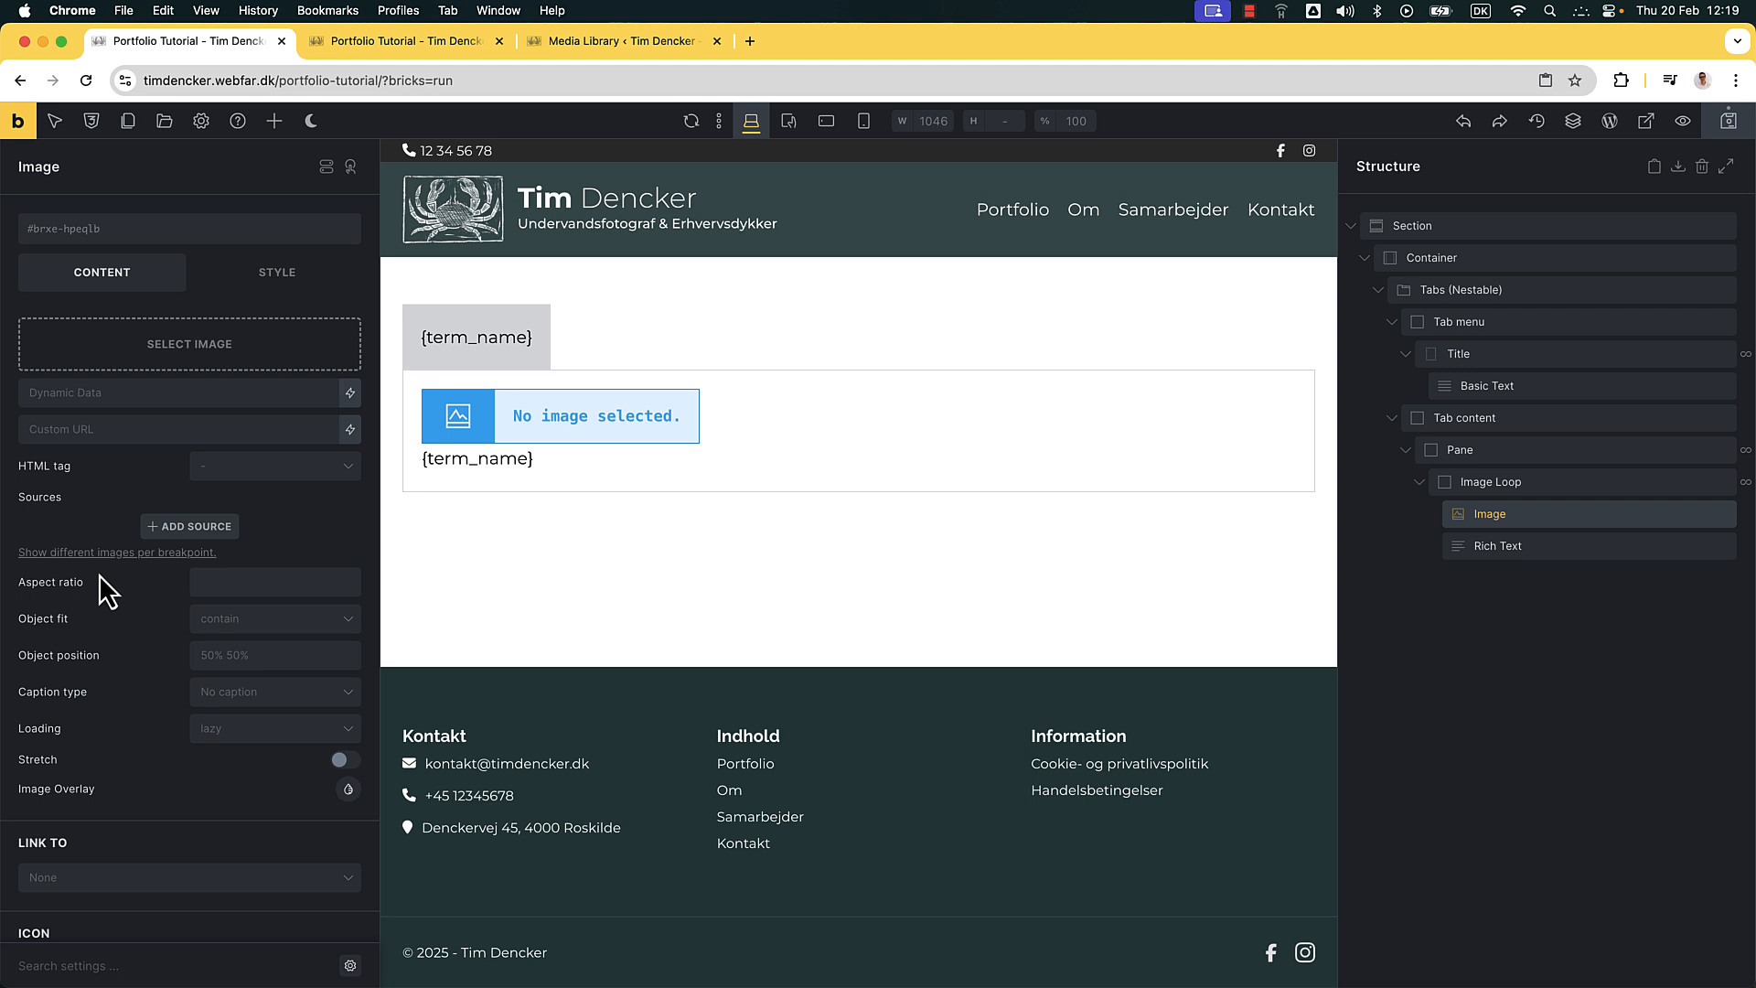
pyautogui.click(350, 394)
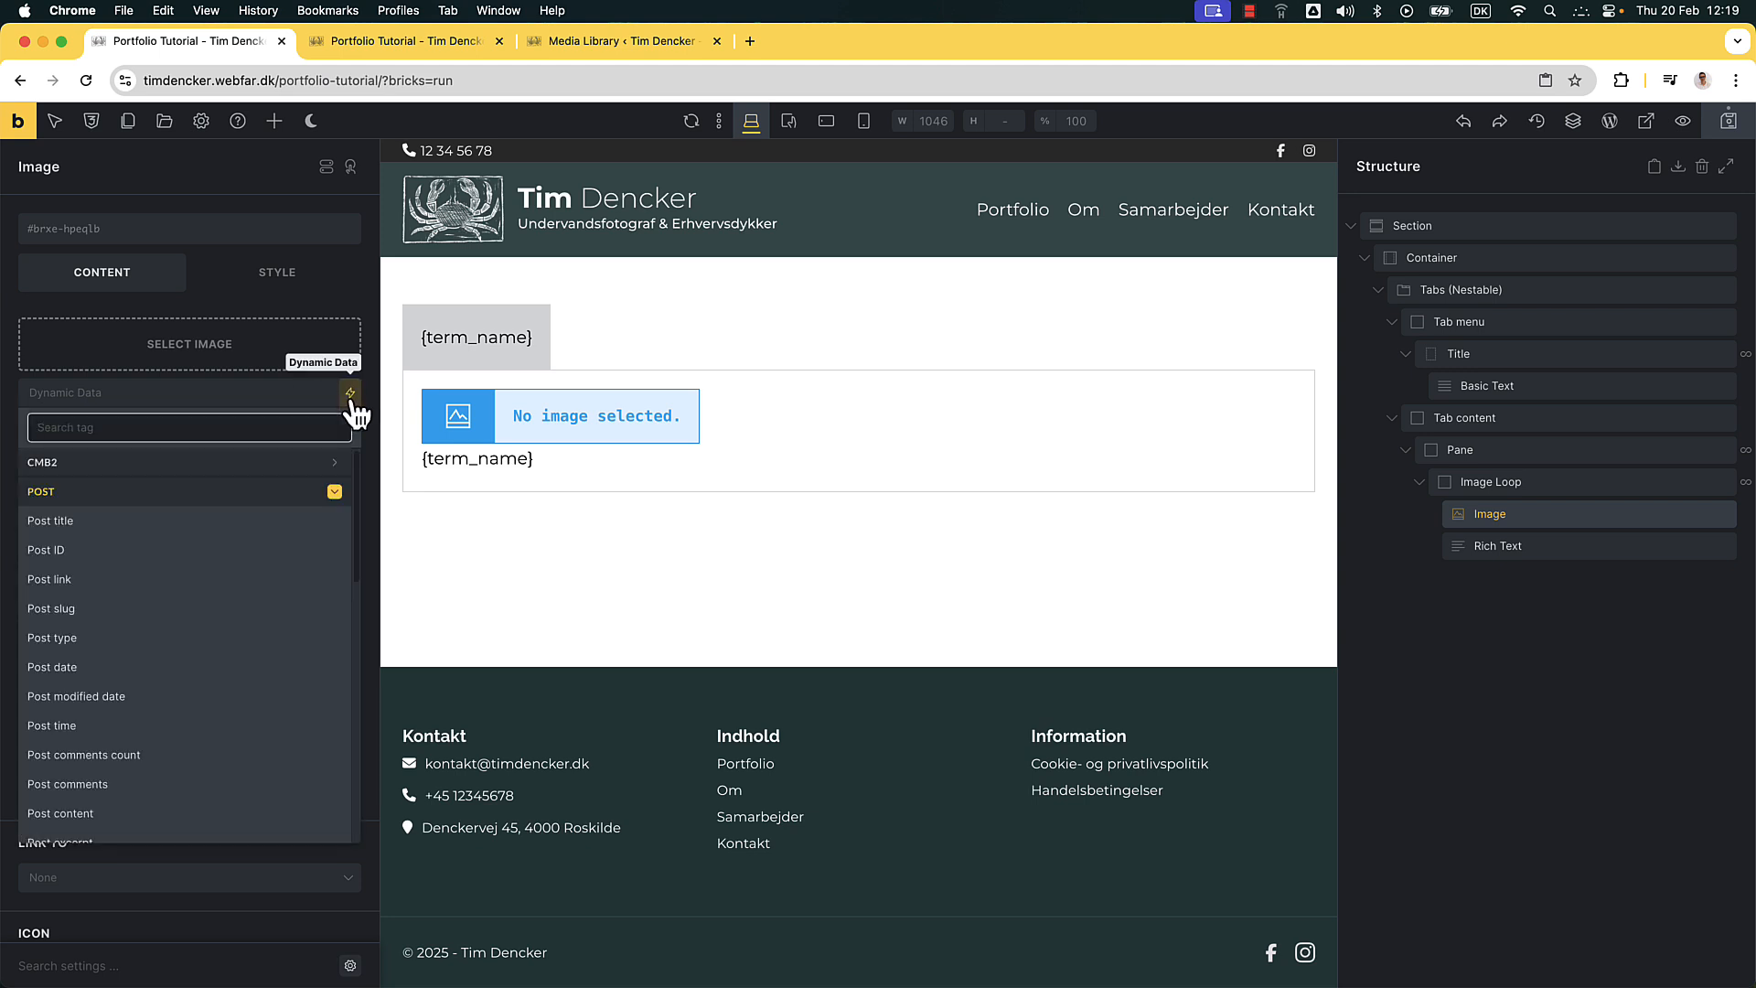
pyautogui.click(150, 549)
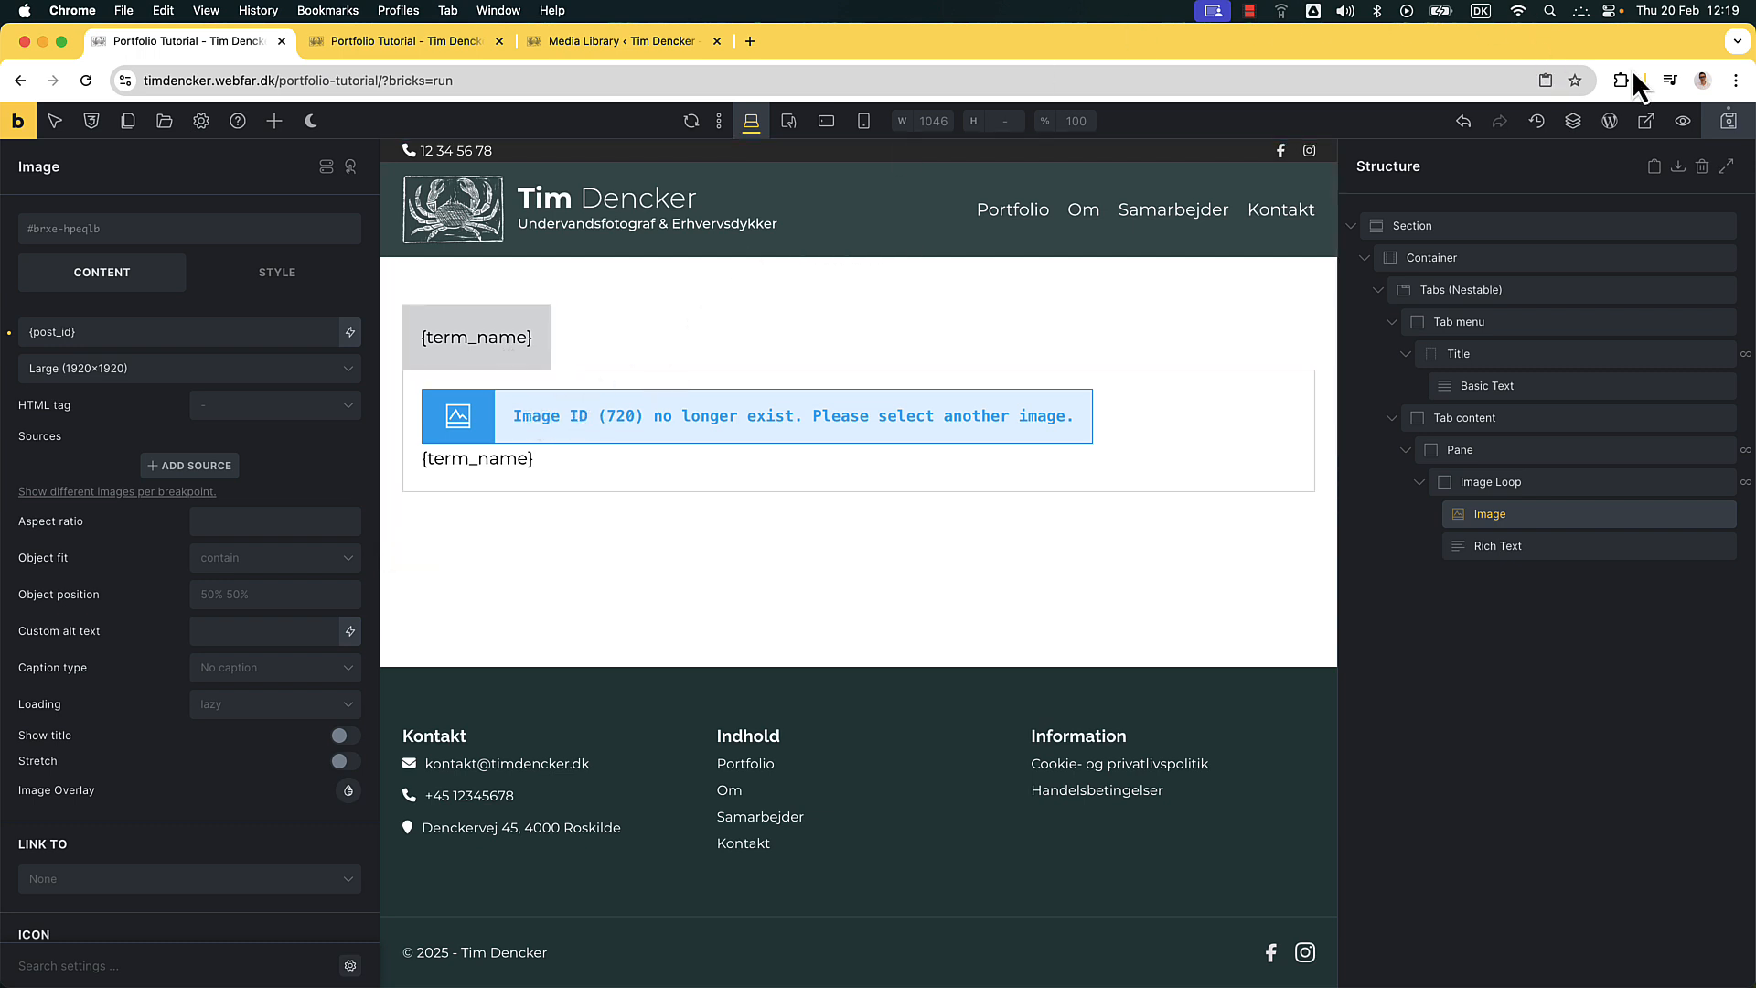
pyautogui.click(1728, 128)
# Examine the images shown under the Cars, Cute Cats and Houses tabs on the frontend preview
pyautogui.click(404, 44)
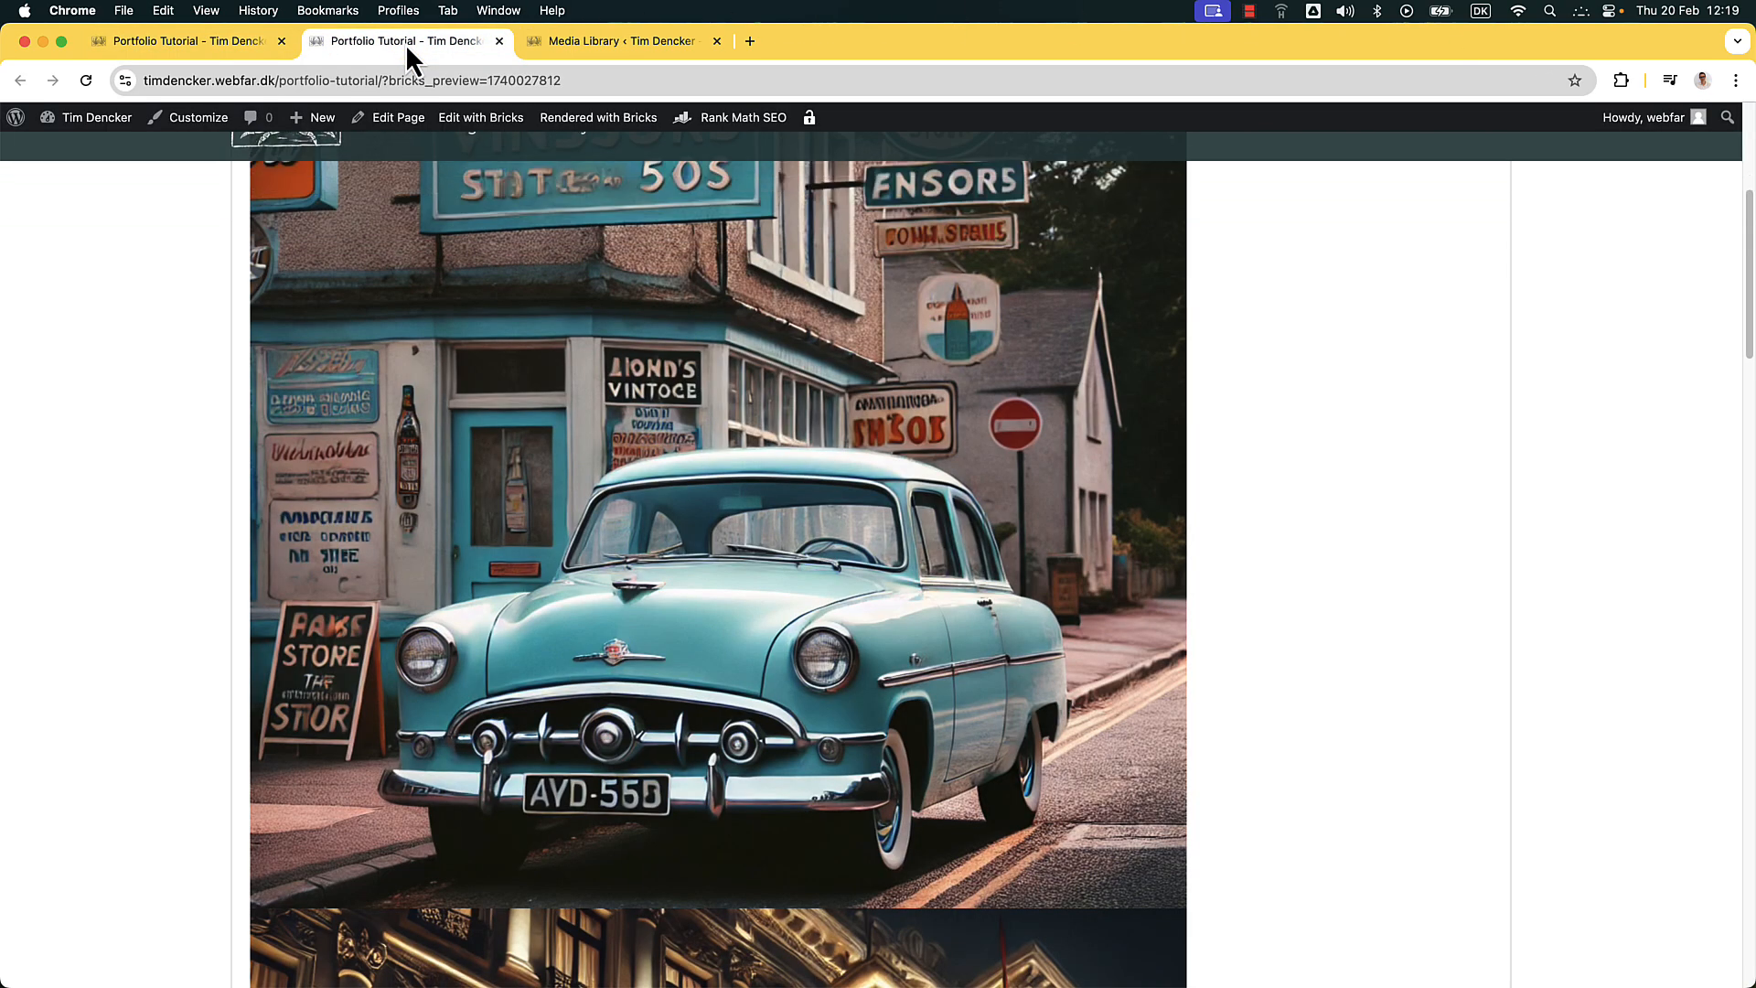
pyautogui.scroll(-20, 531, 242)
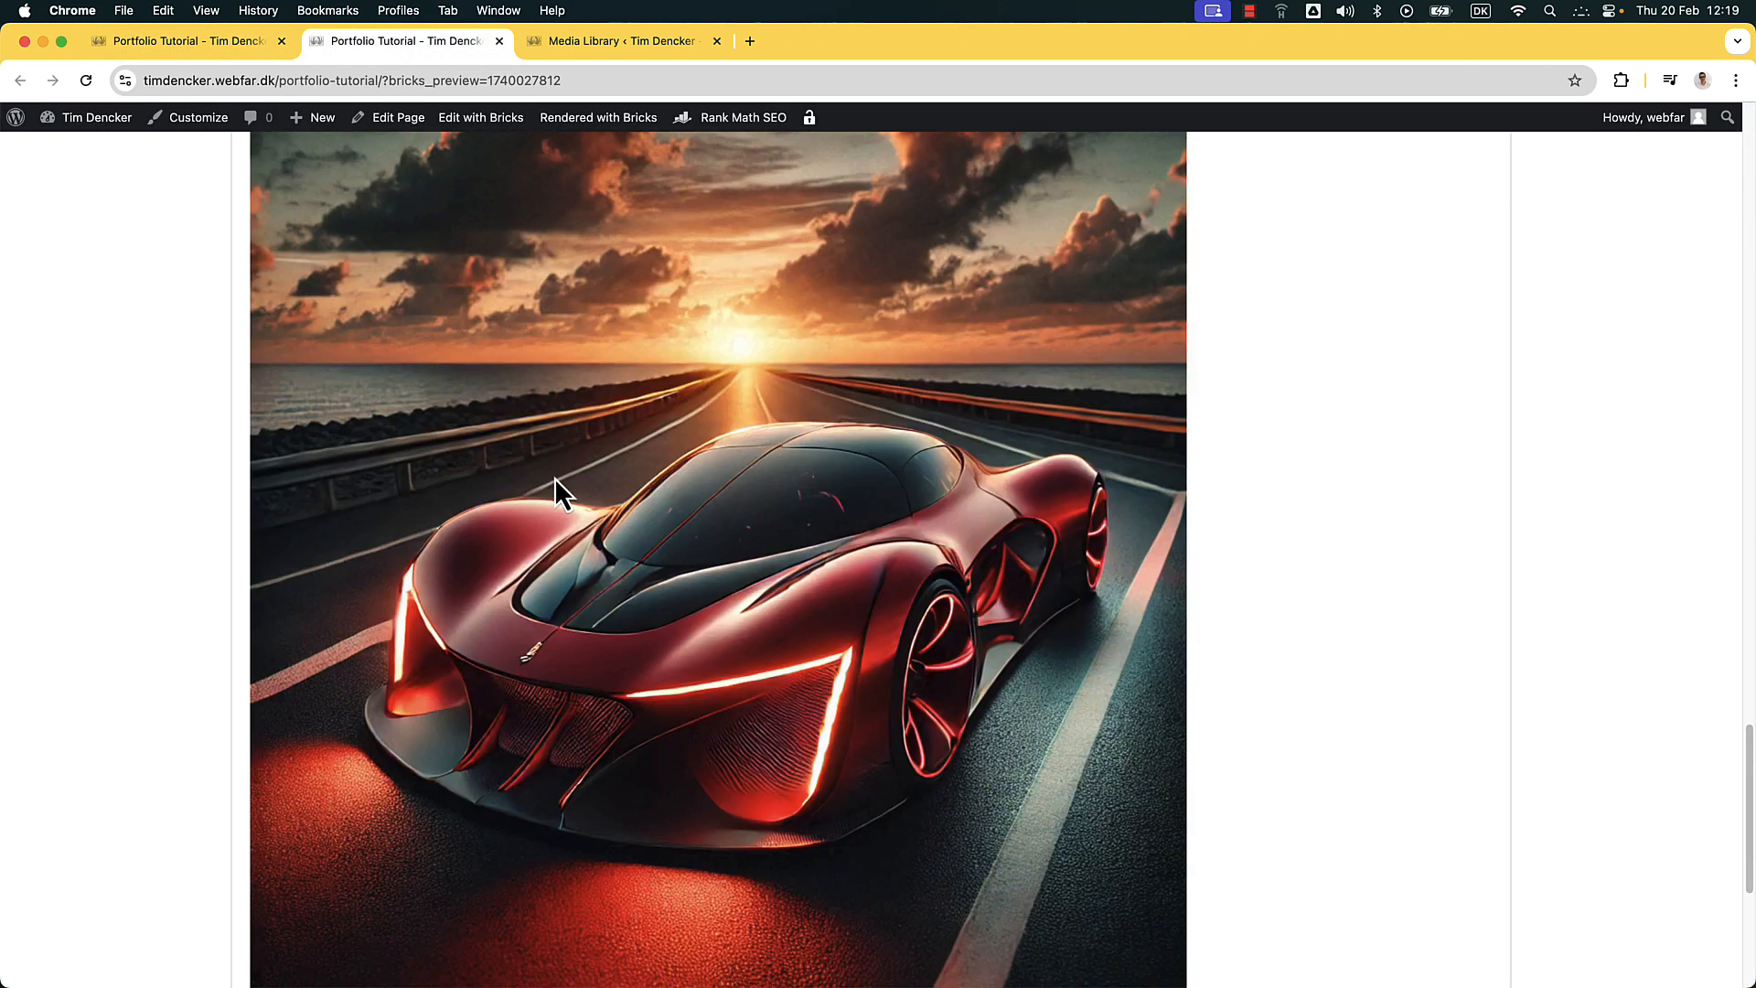
pyautogui.scroll(20, 574, 452)
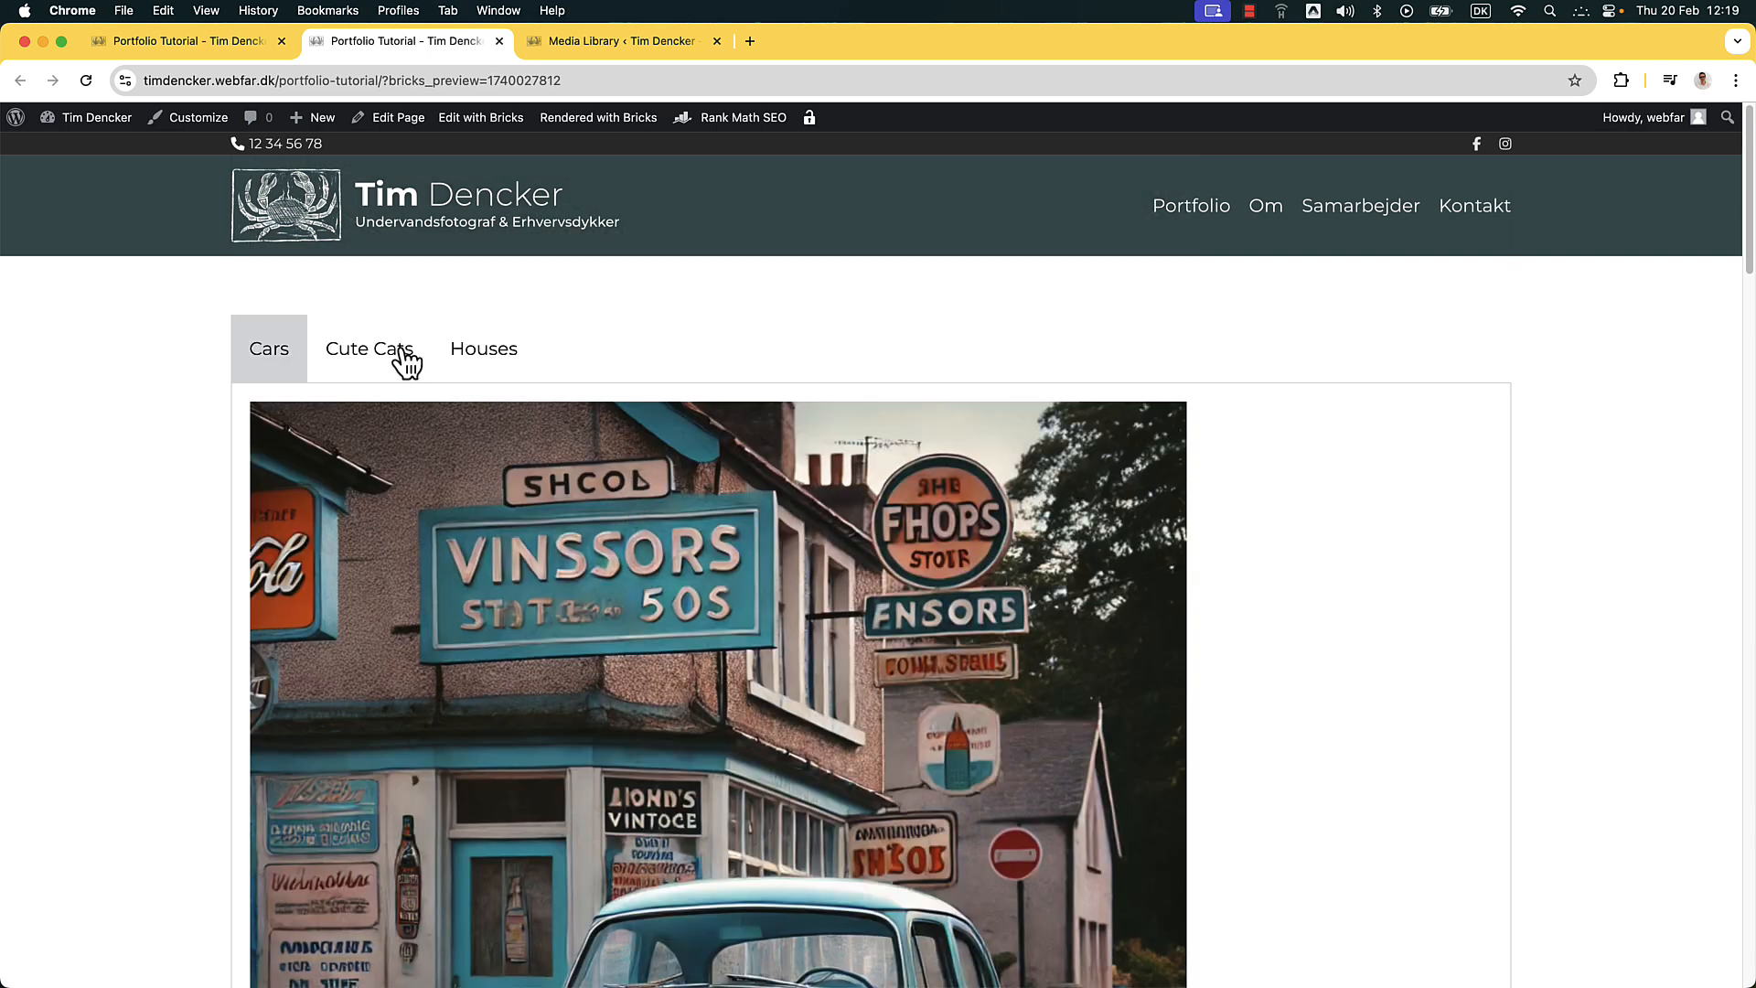
pyautogui.click(405, 353)
pyautogui.scroll(-15, 585, 484)
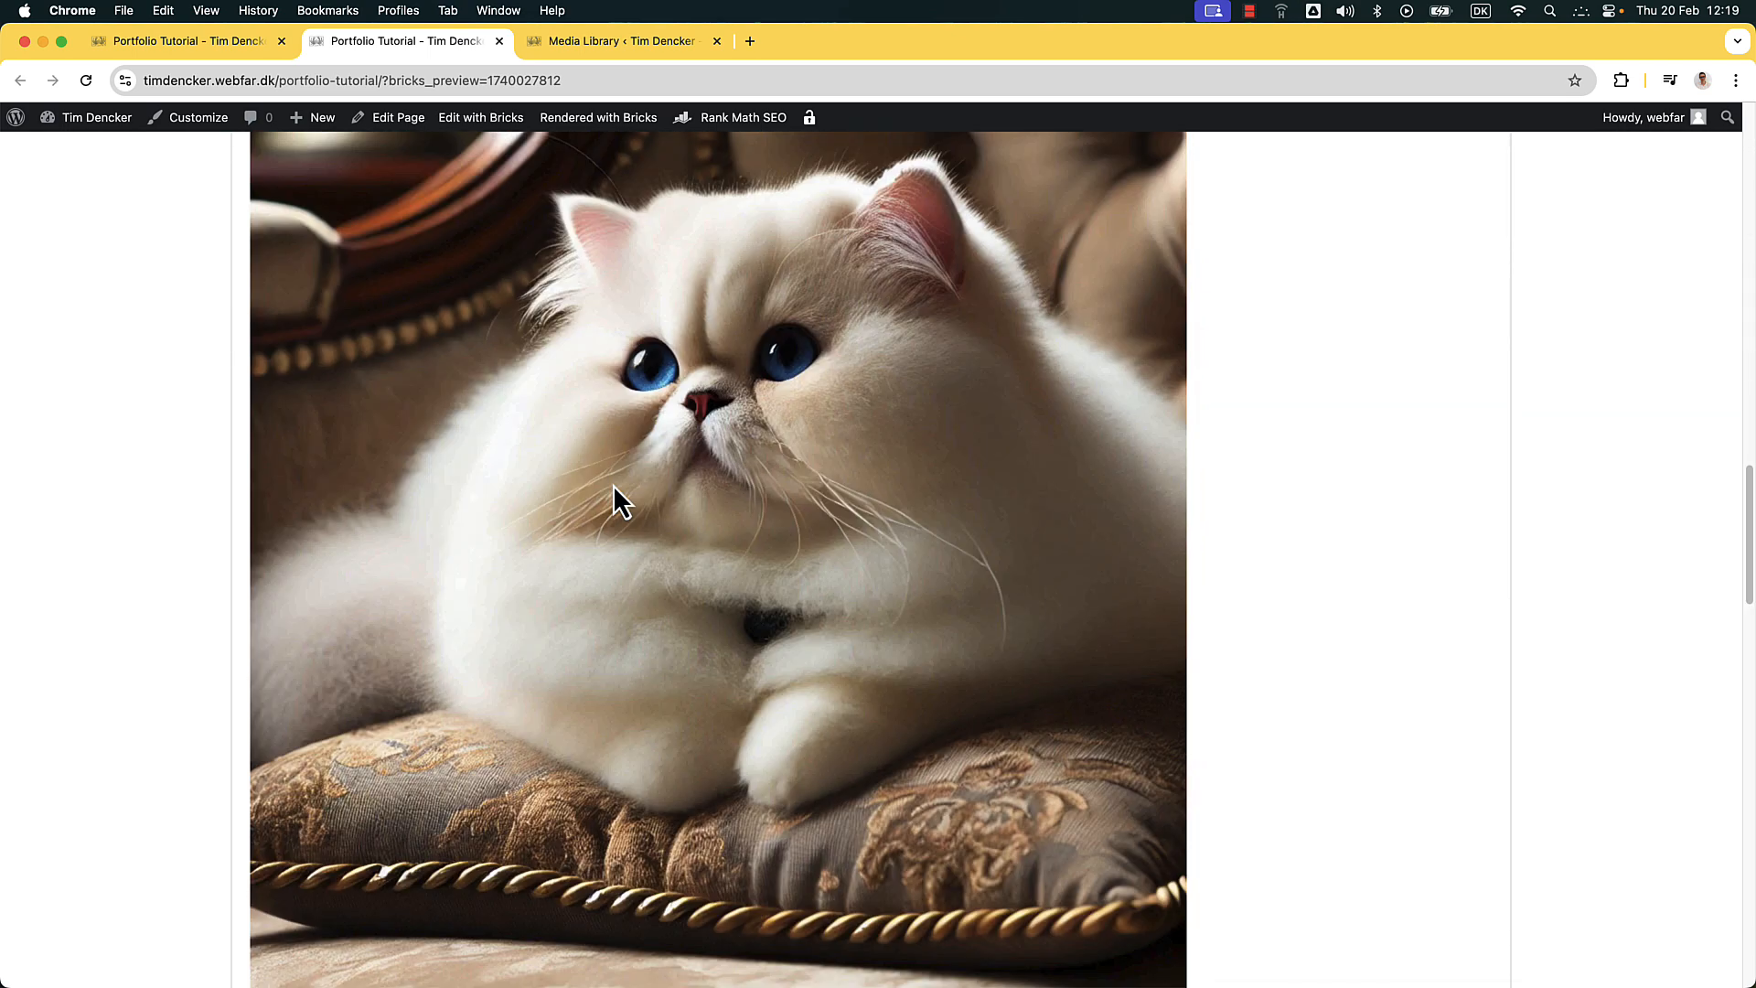
pyautogui.scroll(-10, 631, 503)
pyautogui.scroll(20, 680, 536)
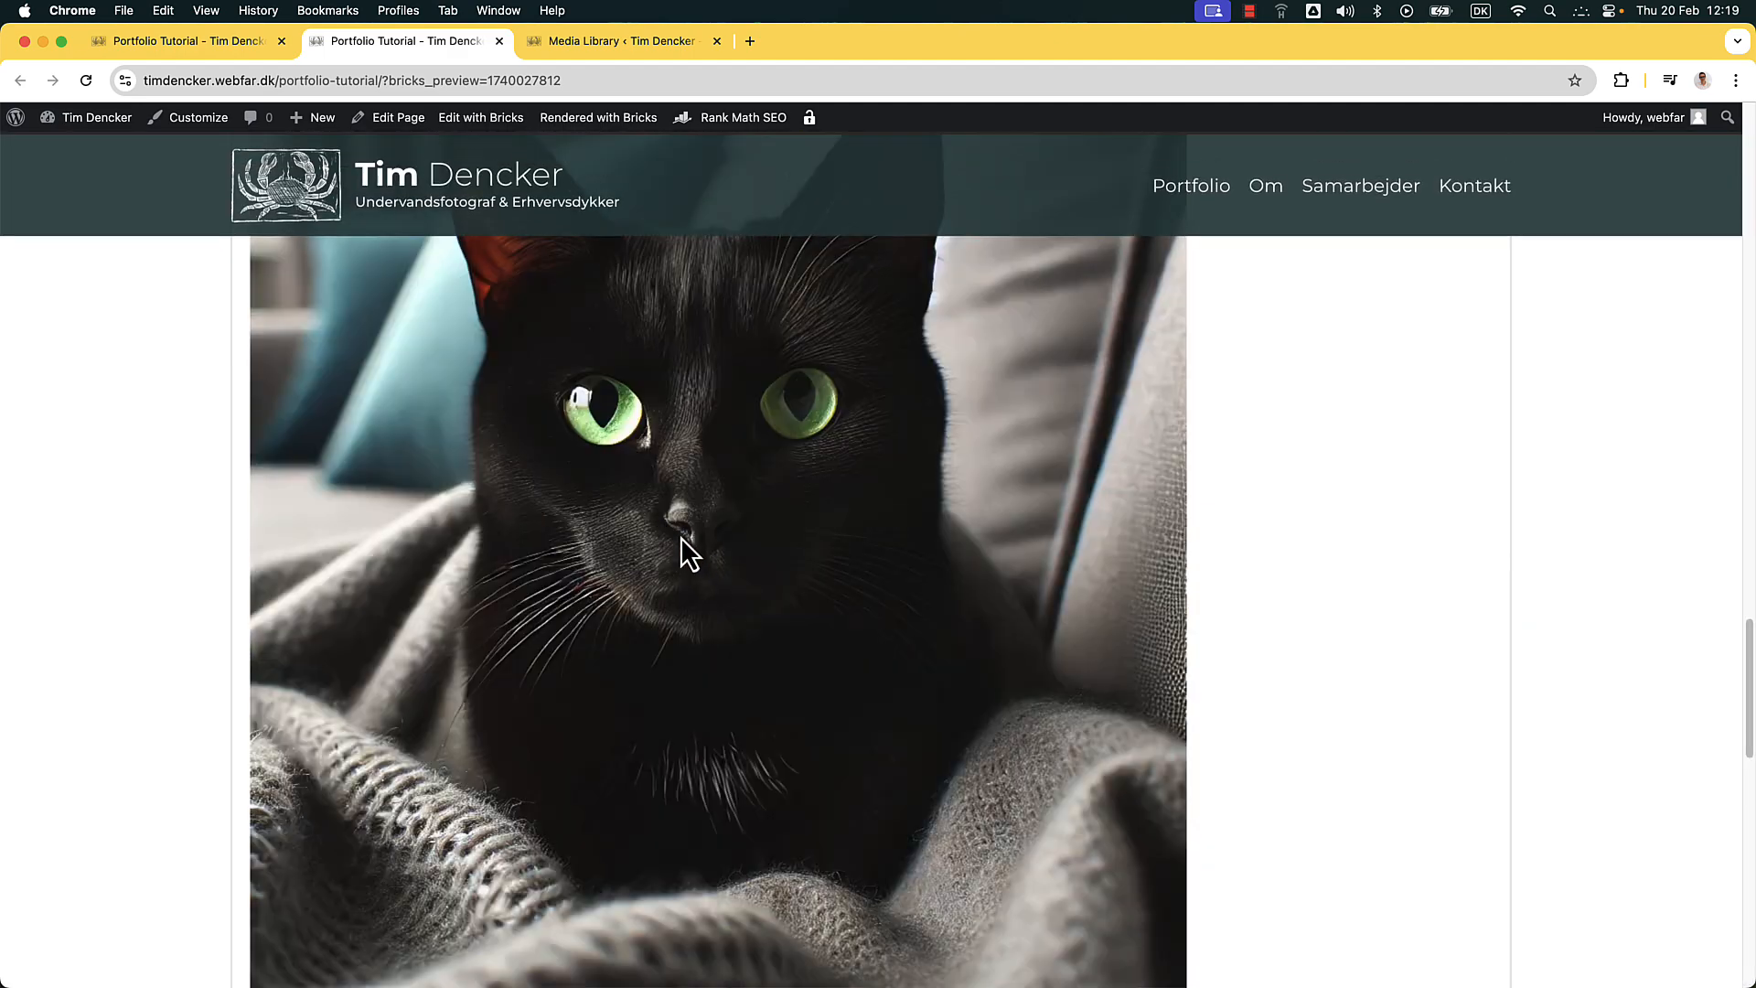
pyautogui.click(468, 366)
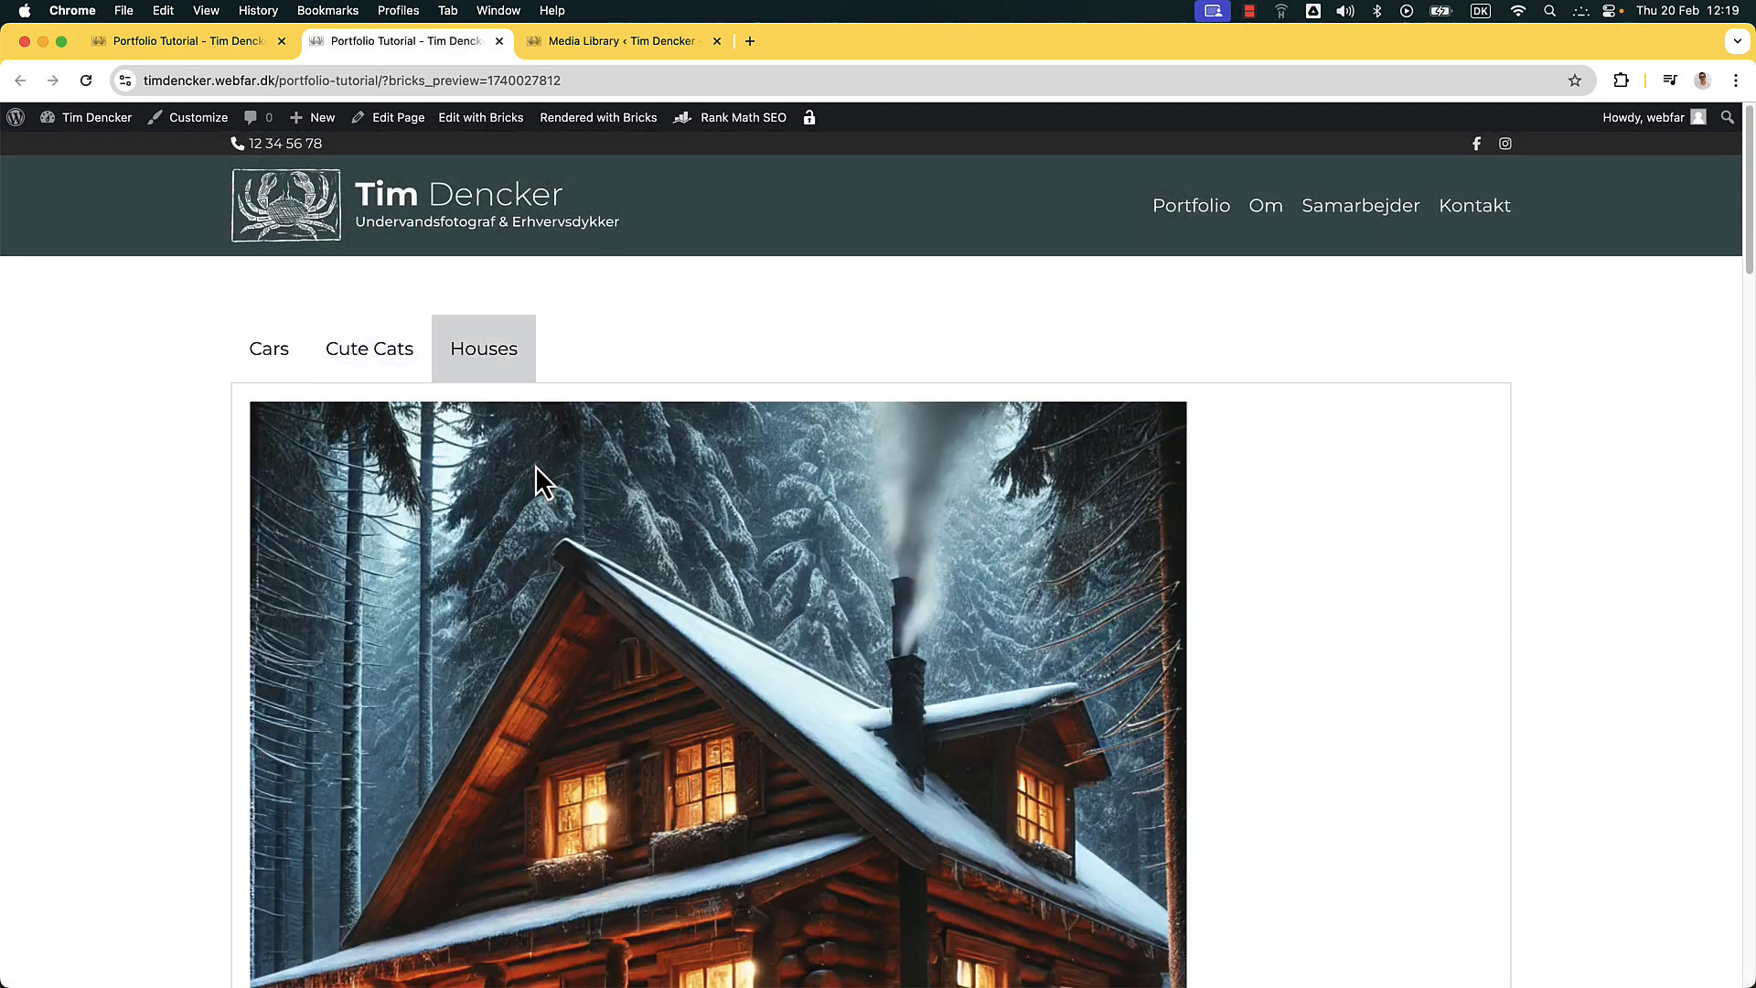
pyautogui.scroll(-15, 558, 485)
pyautogui.scroll(-10, 599, 511)
pyautogui.scroll(15, 607, 526)
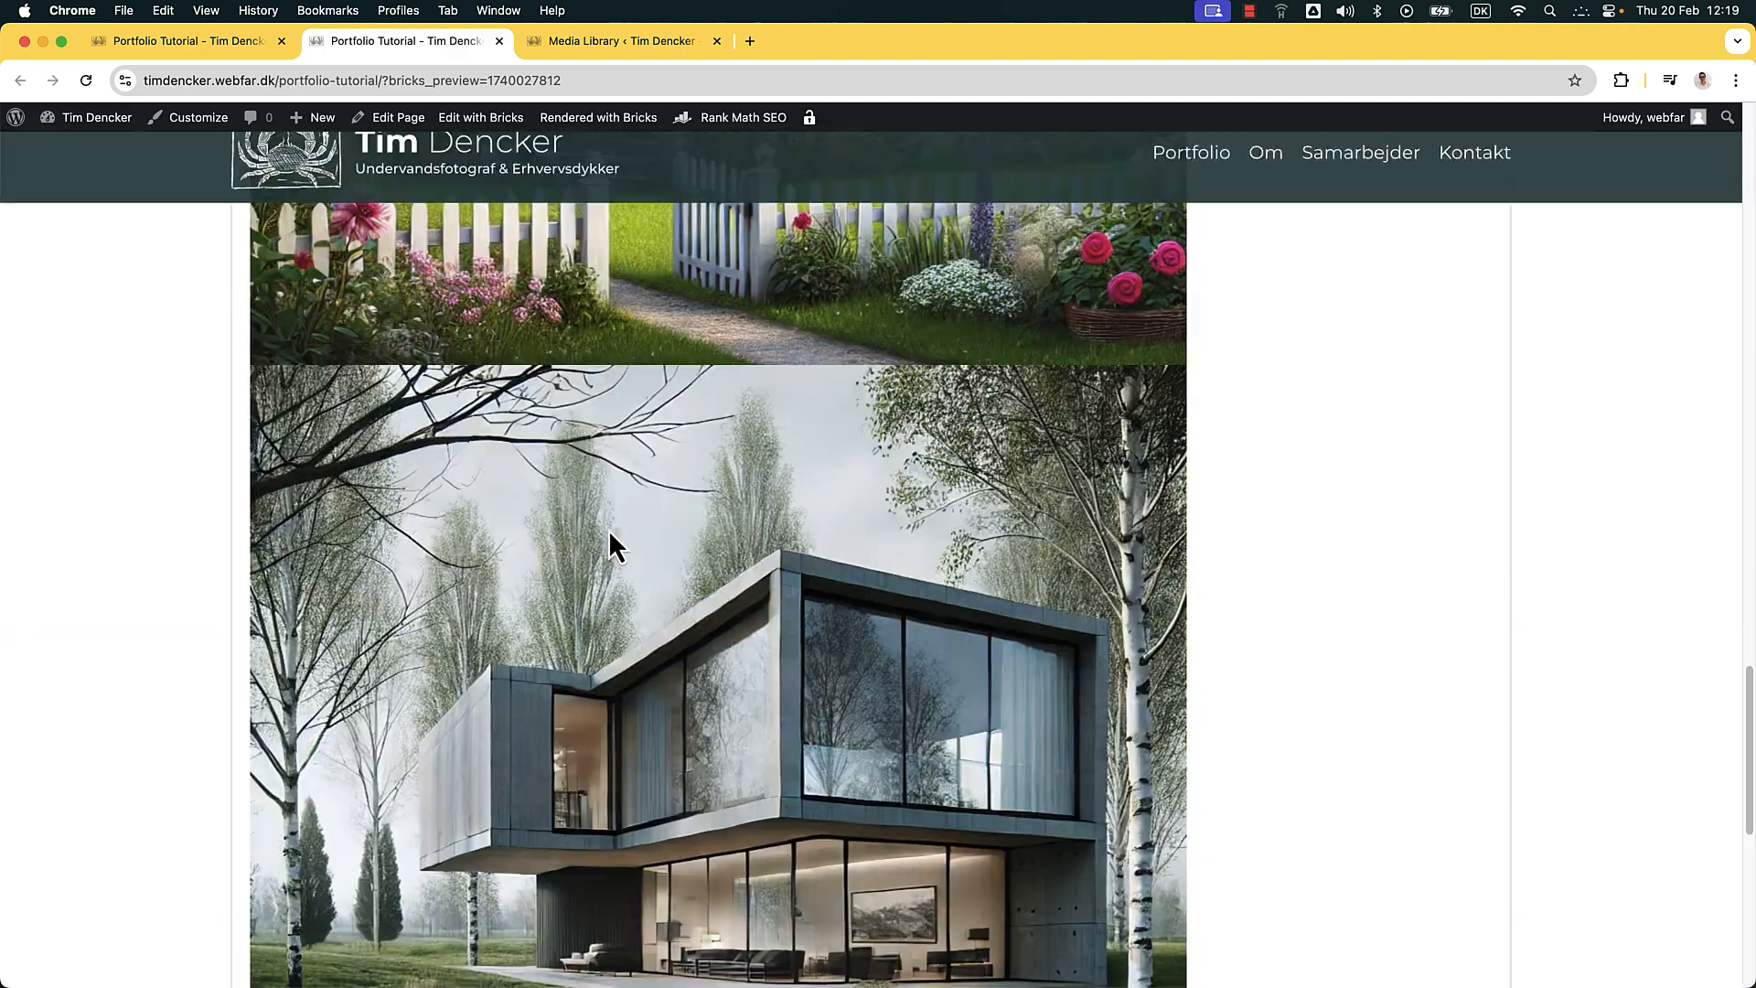
pyautogui.scroll(5, 659, 567)
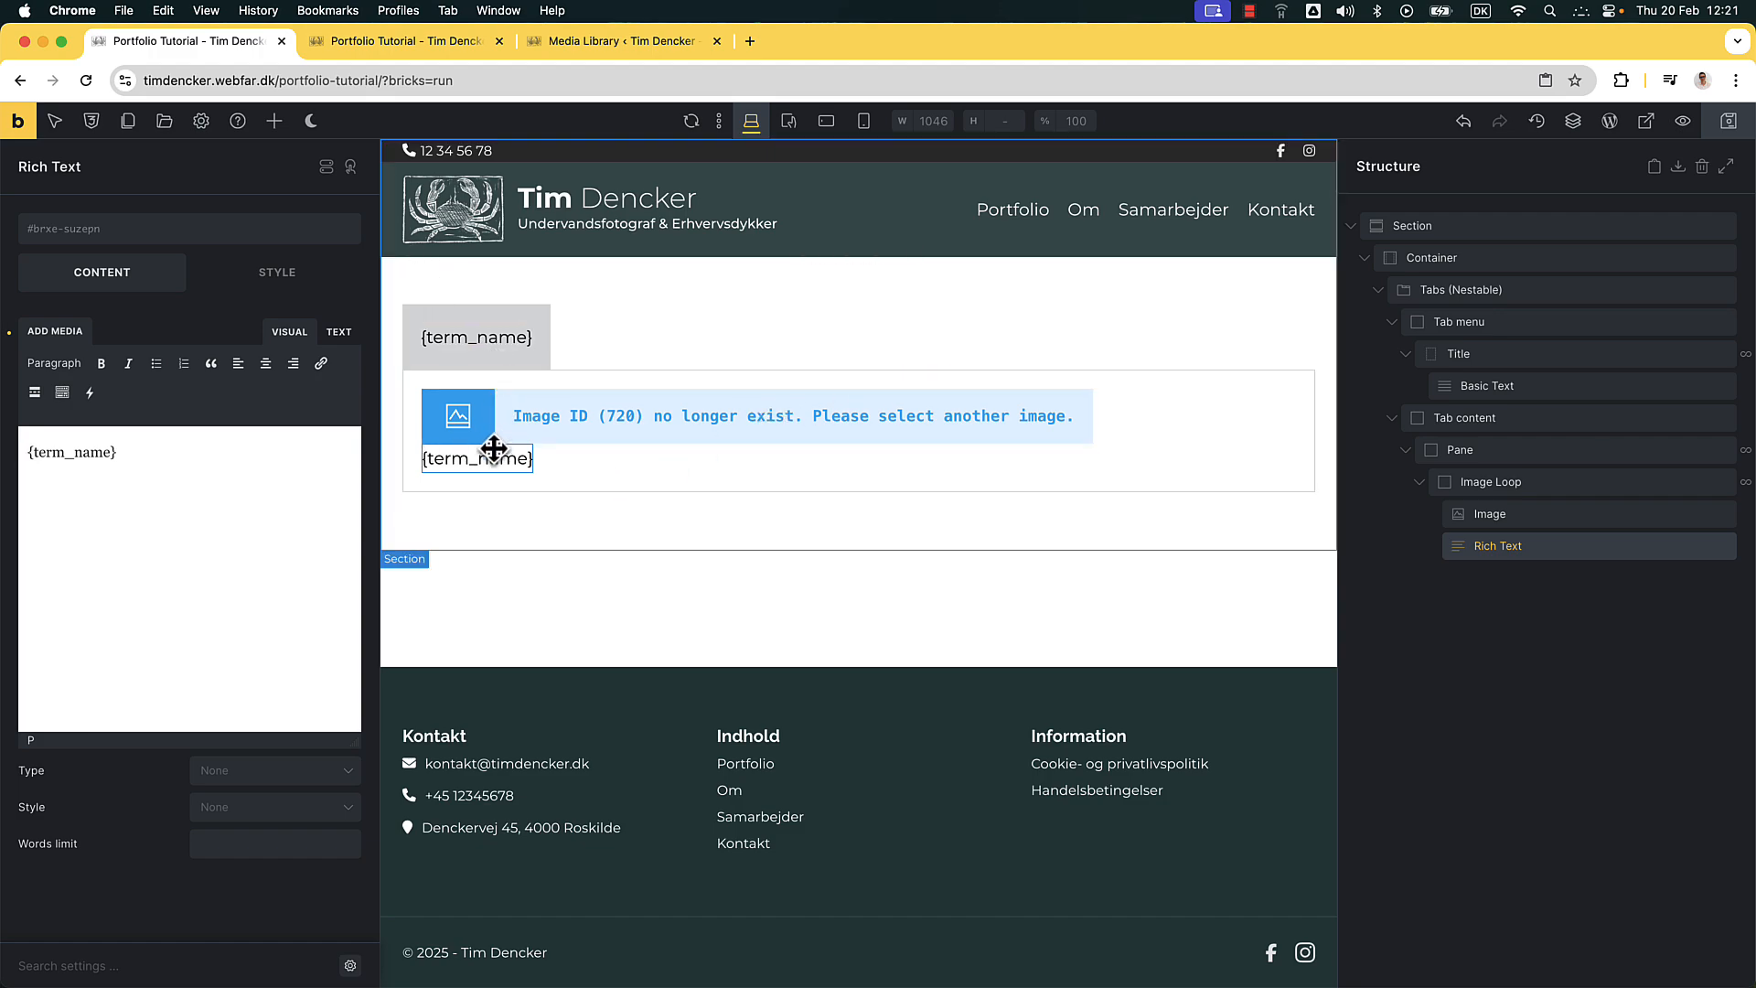
# Recheck the Houses tab's images on the frontend preview and return to the builder
pyautogui.click(458, 41)
pyautogui.scroll(-5, 732, 420)
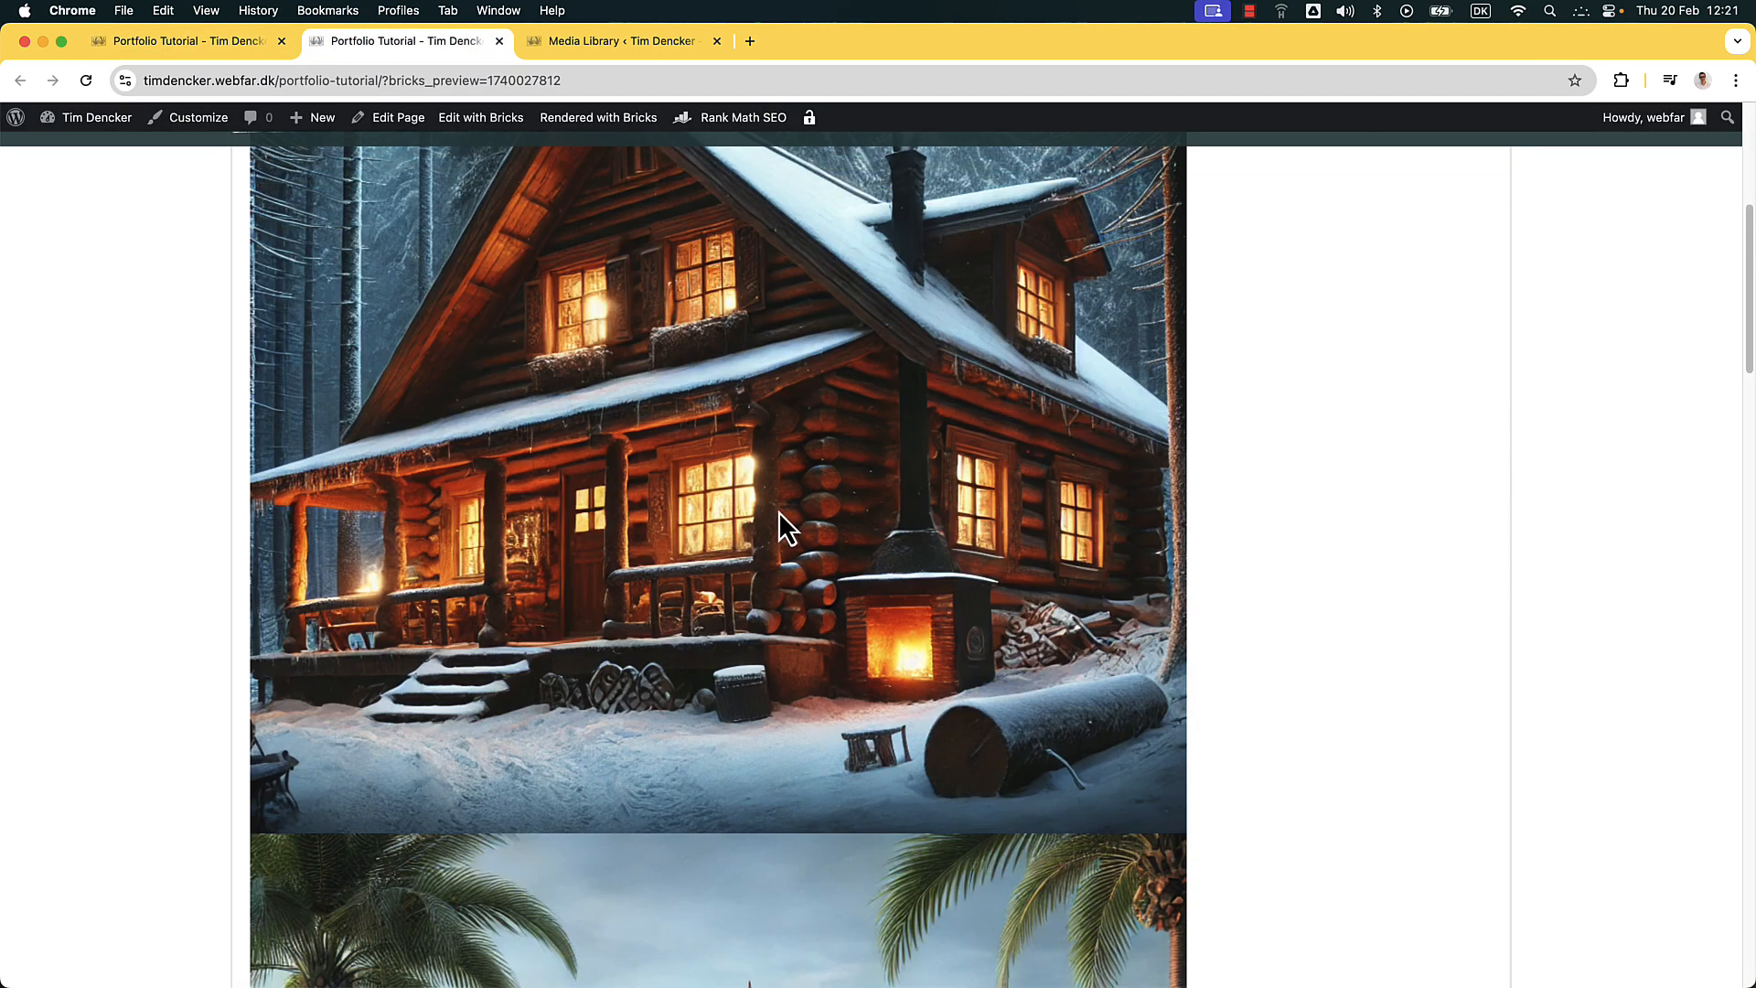
pyautogui.scroll(5, 777, 512)
pyautogui.click(248, 46)
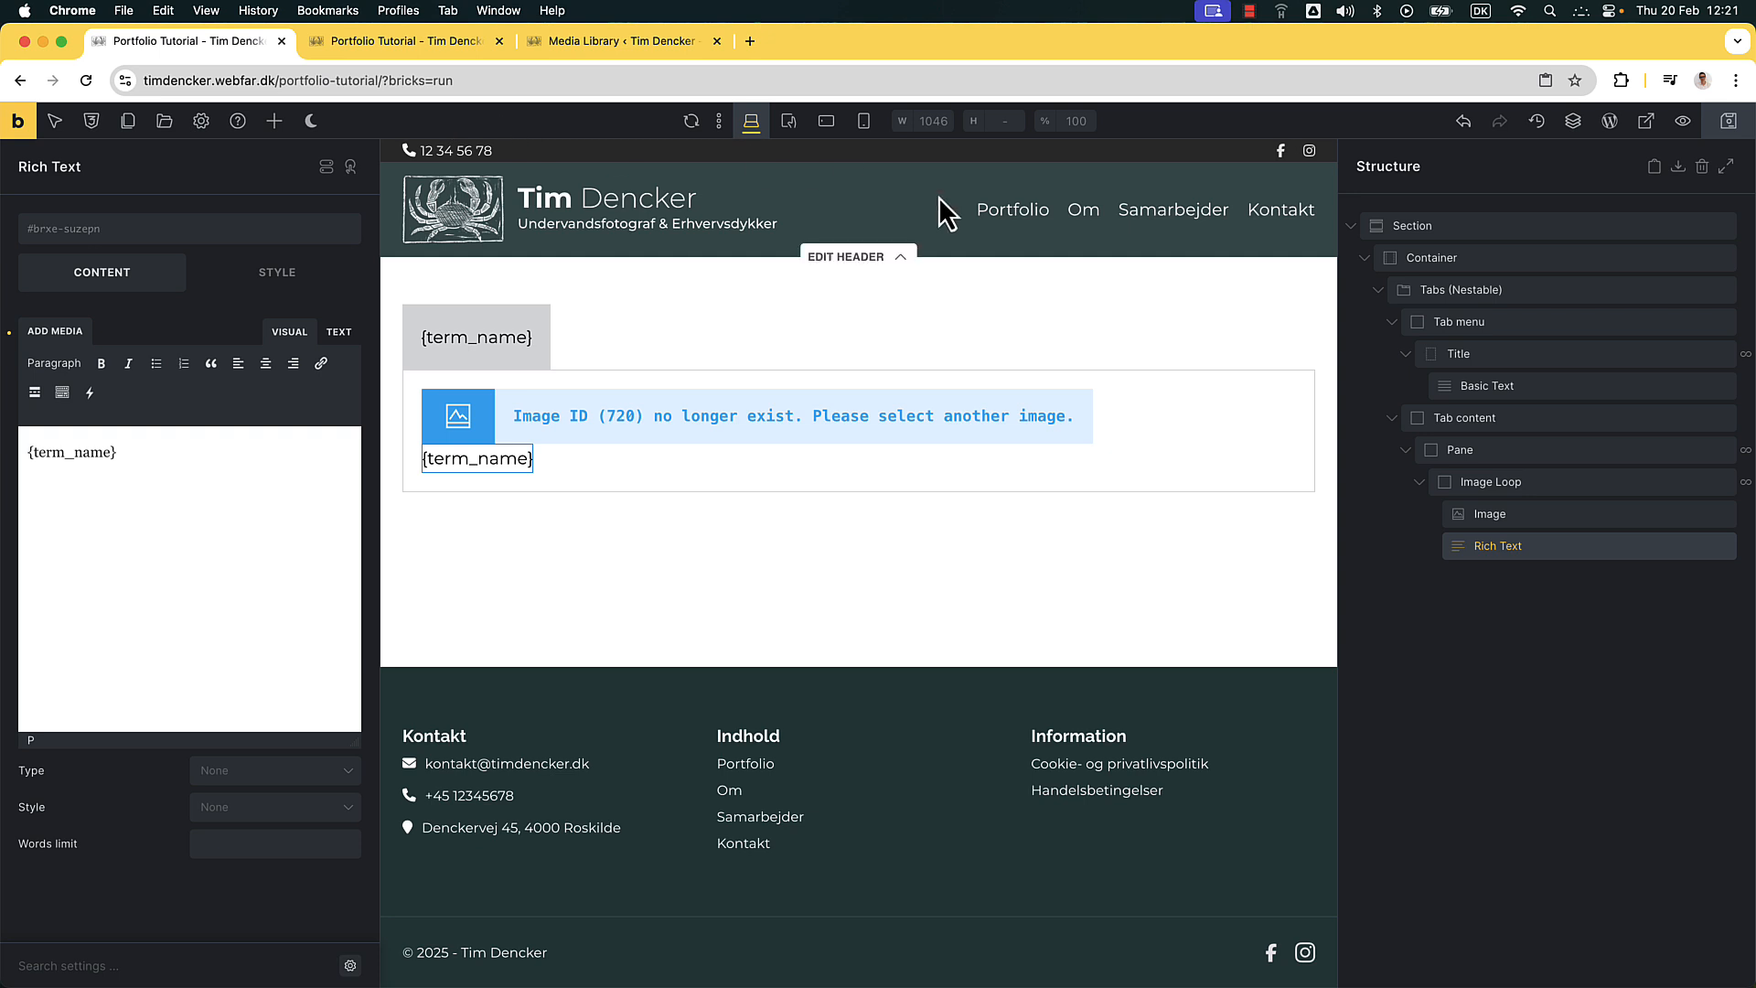
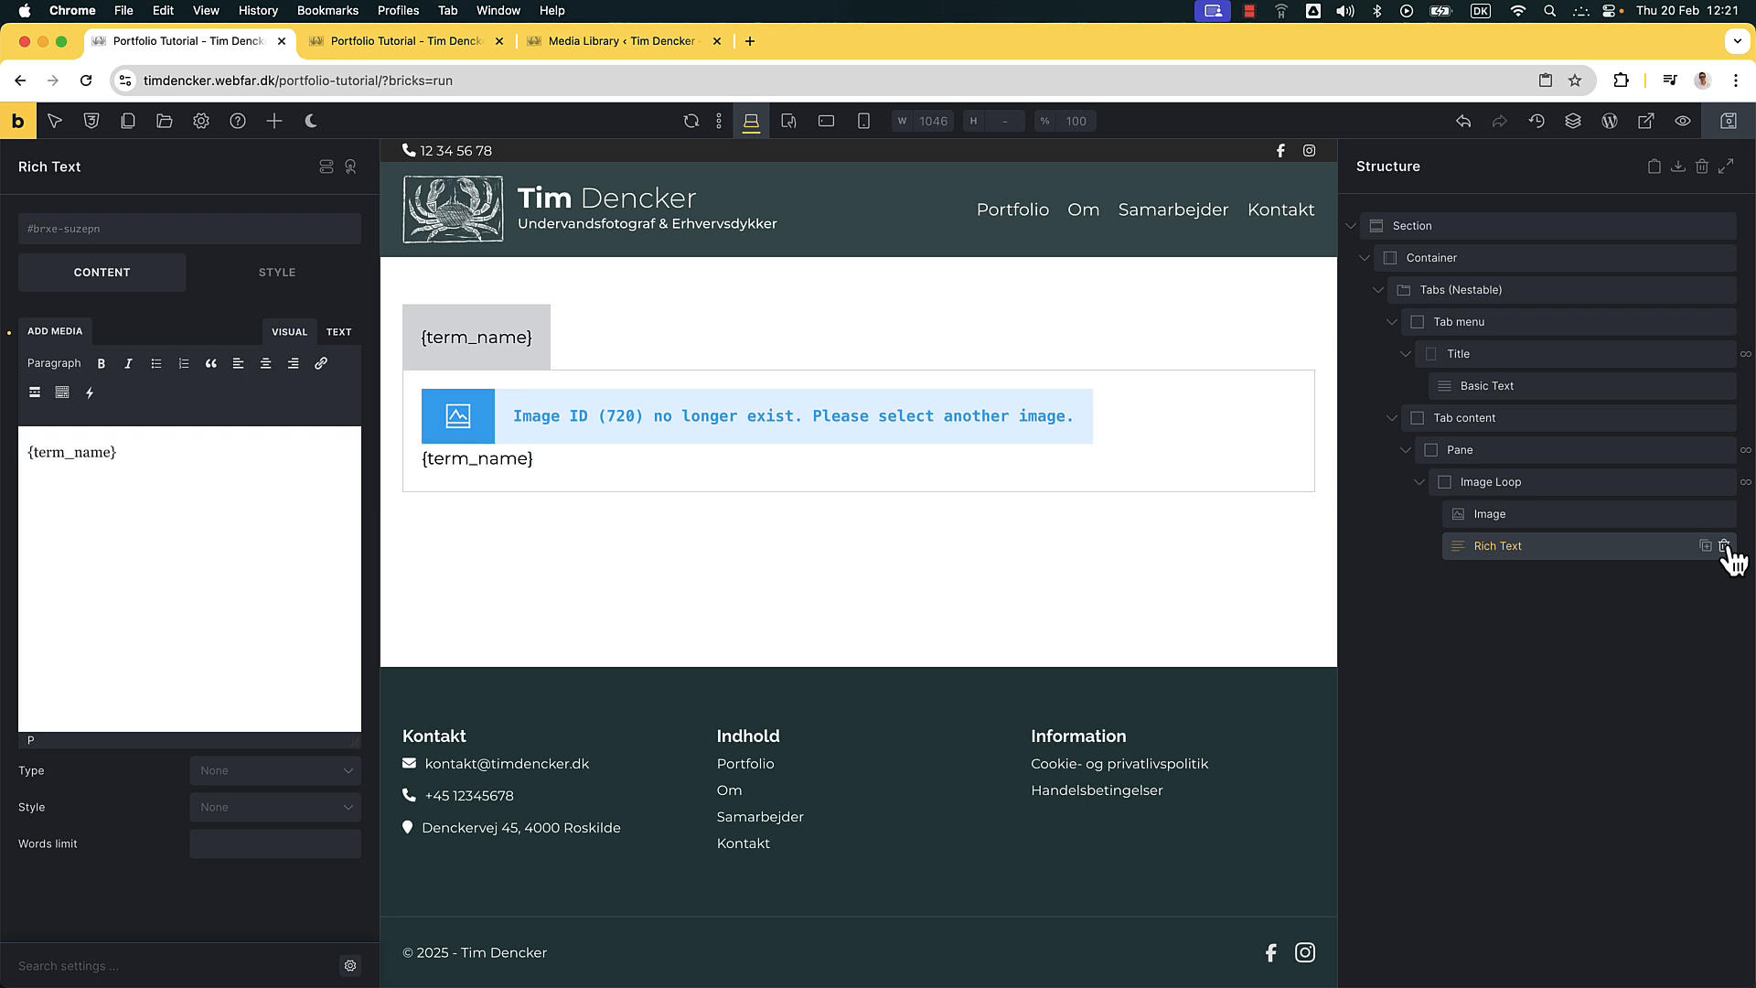
# Replace the Rich Text element in Image Loop with a Basic Text element below the image
pyautogui.click(1725, 546)
pyautogui.click(273, 122)
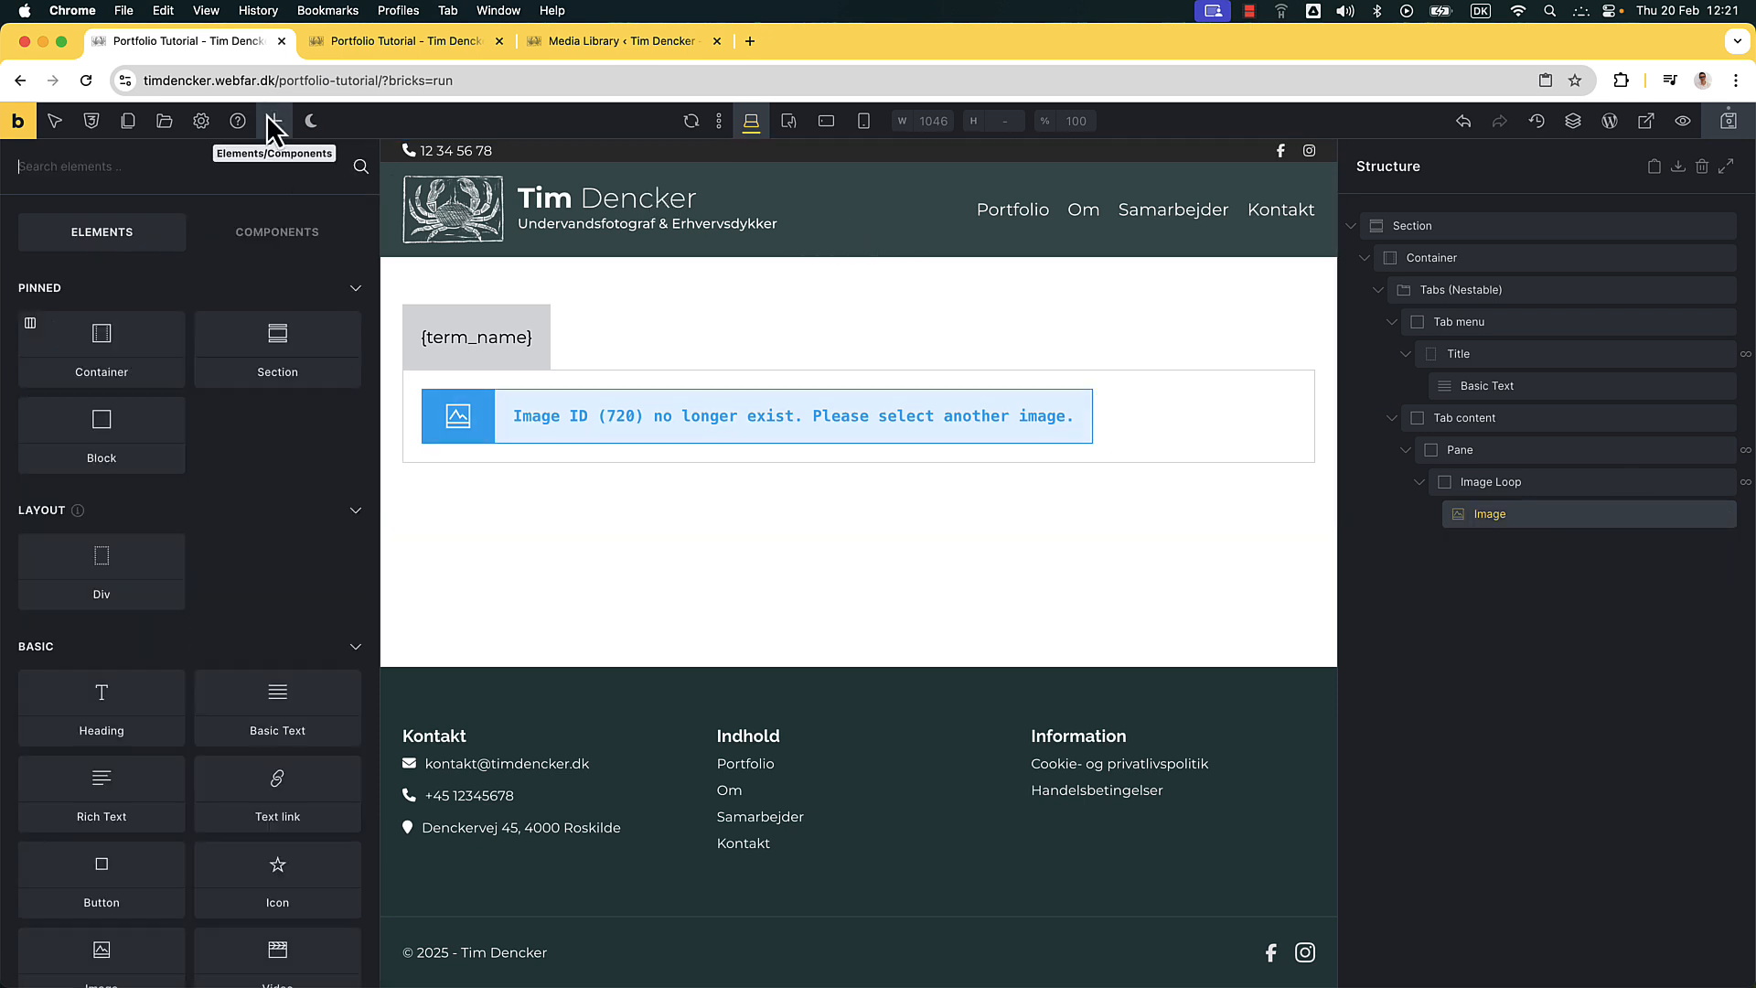
pyautogui.write('te')
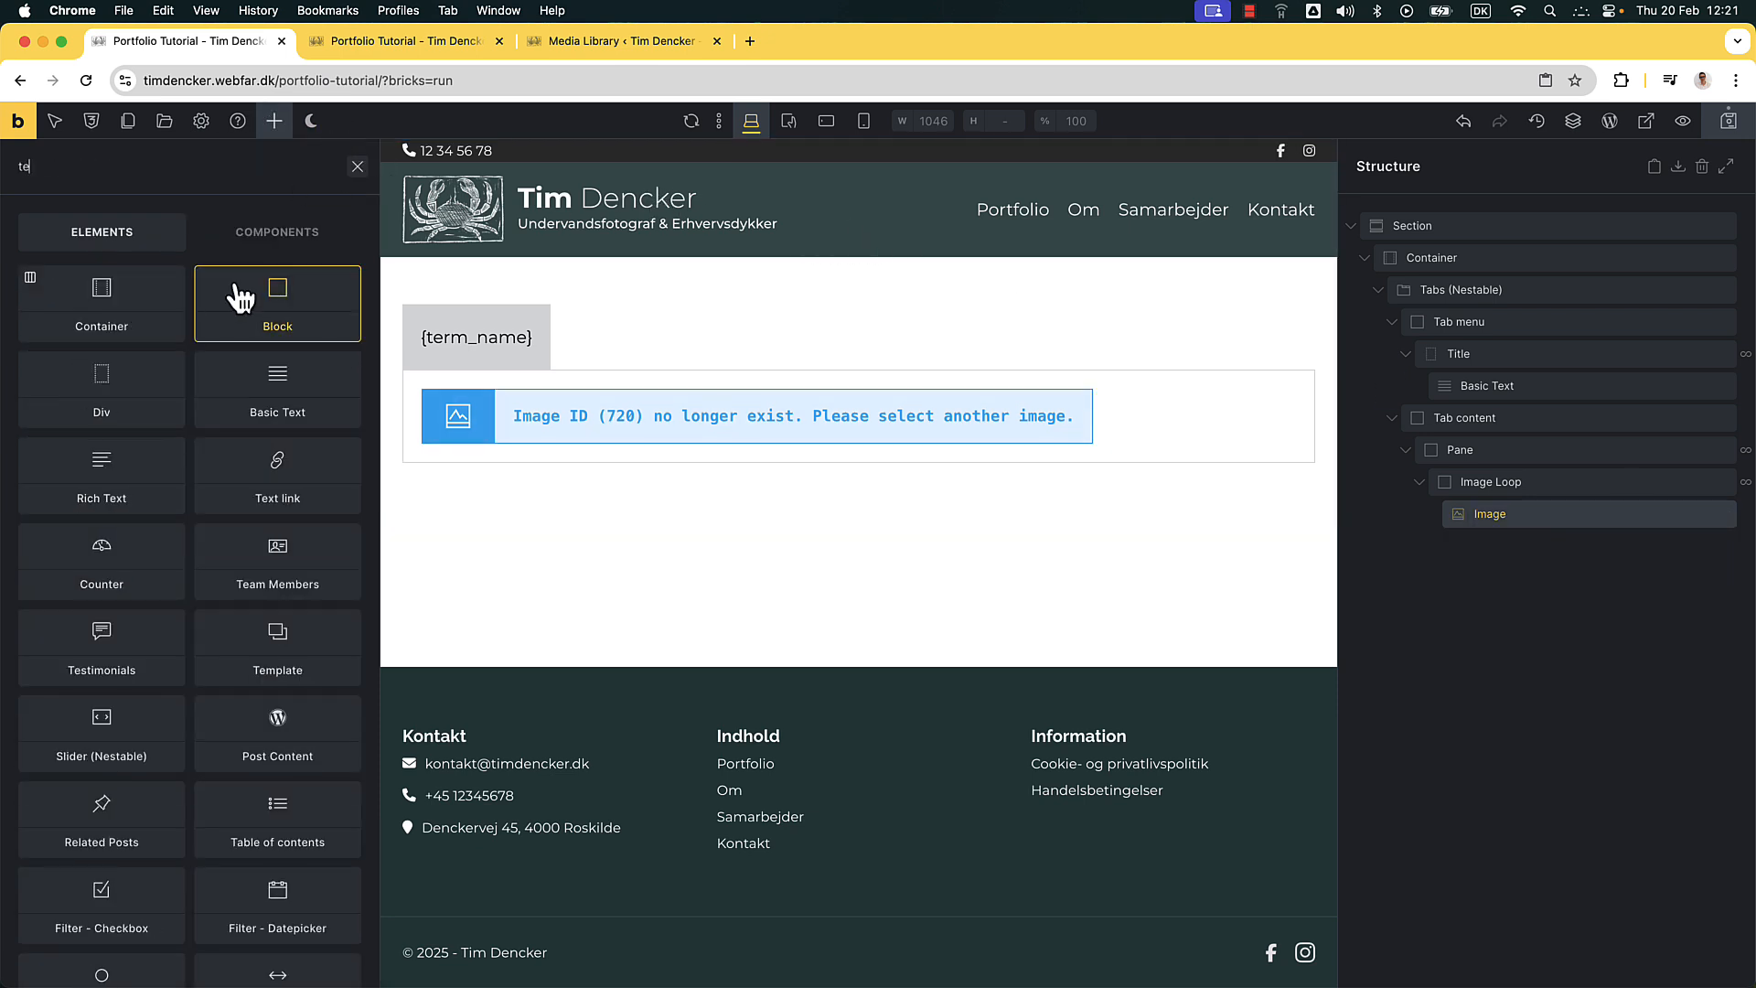
pyautogui.moveTo(314, 396); pyautogui.dragTo(1489, 484)
pyautogui.click(1500, 547)
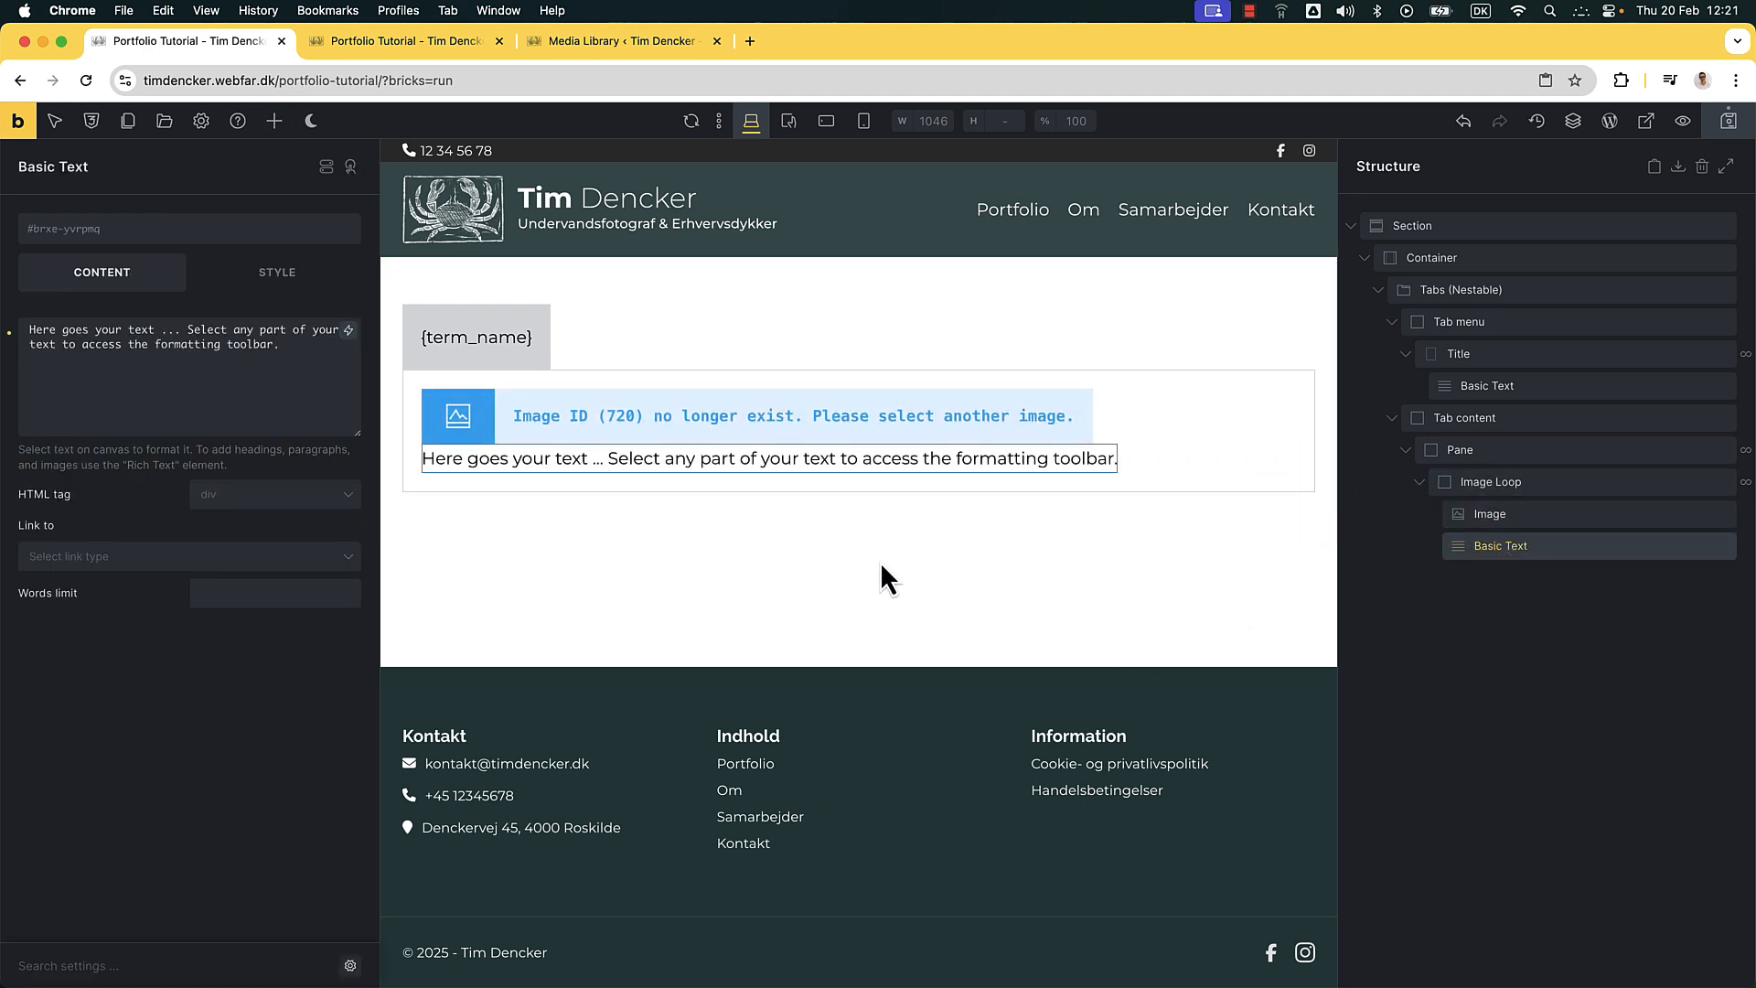
# Set the new Basic Text element's content to the dynamic tags {post_title}, {post_id} and save the page
pyautogui.click(303, 397)
pyautogui.press('super+a')
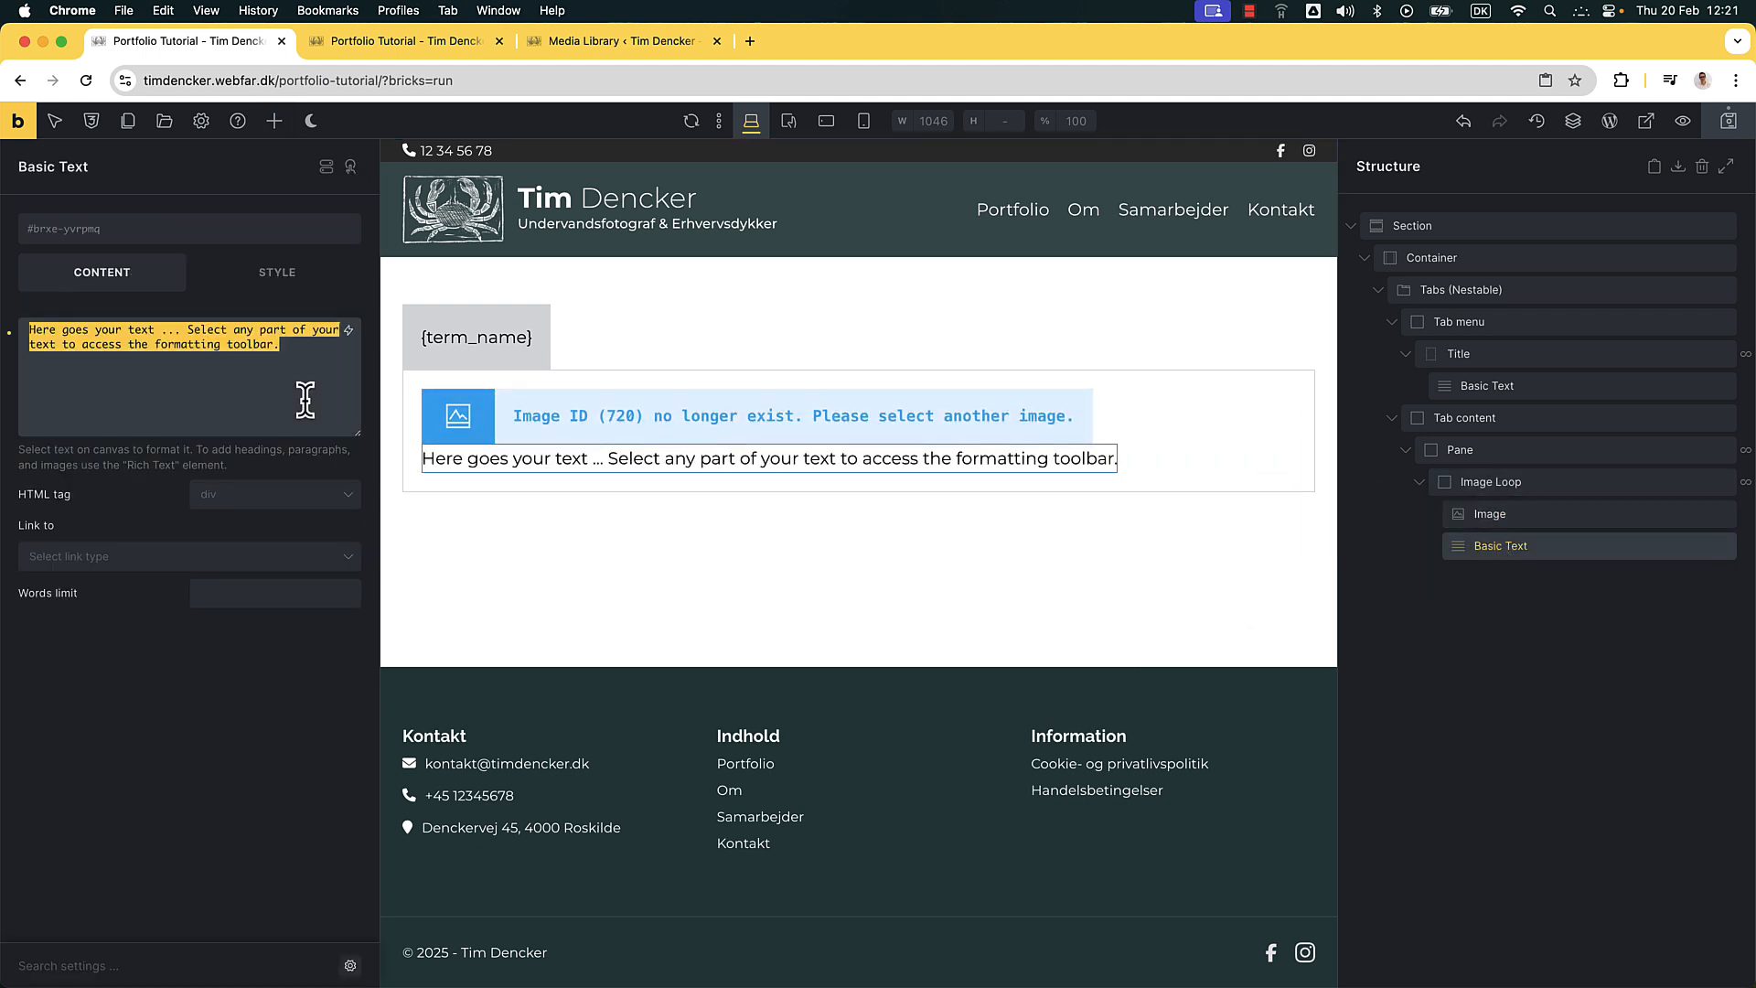
pyautogui.press('BackSpace')
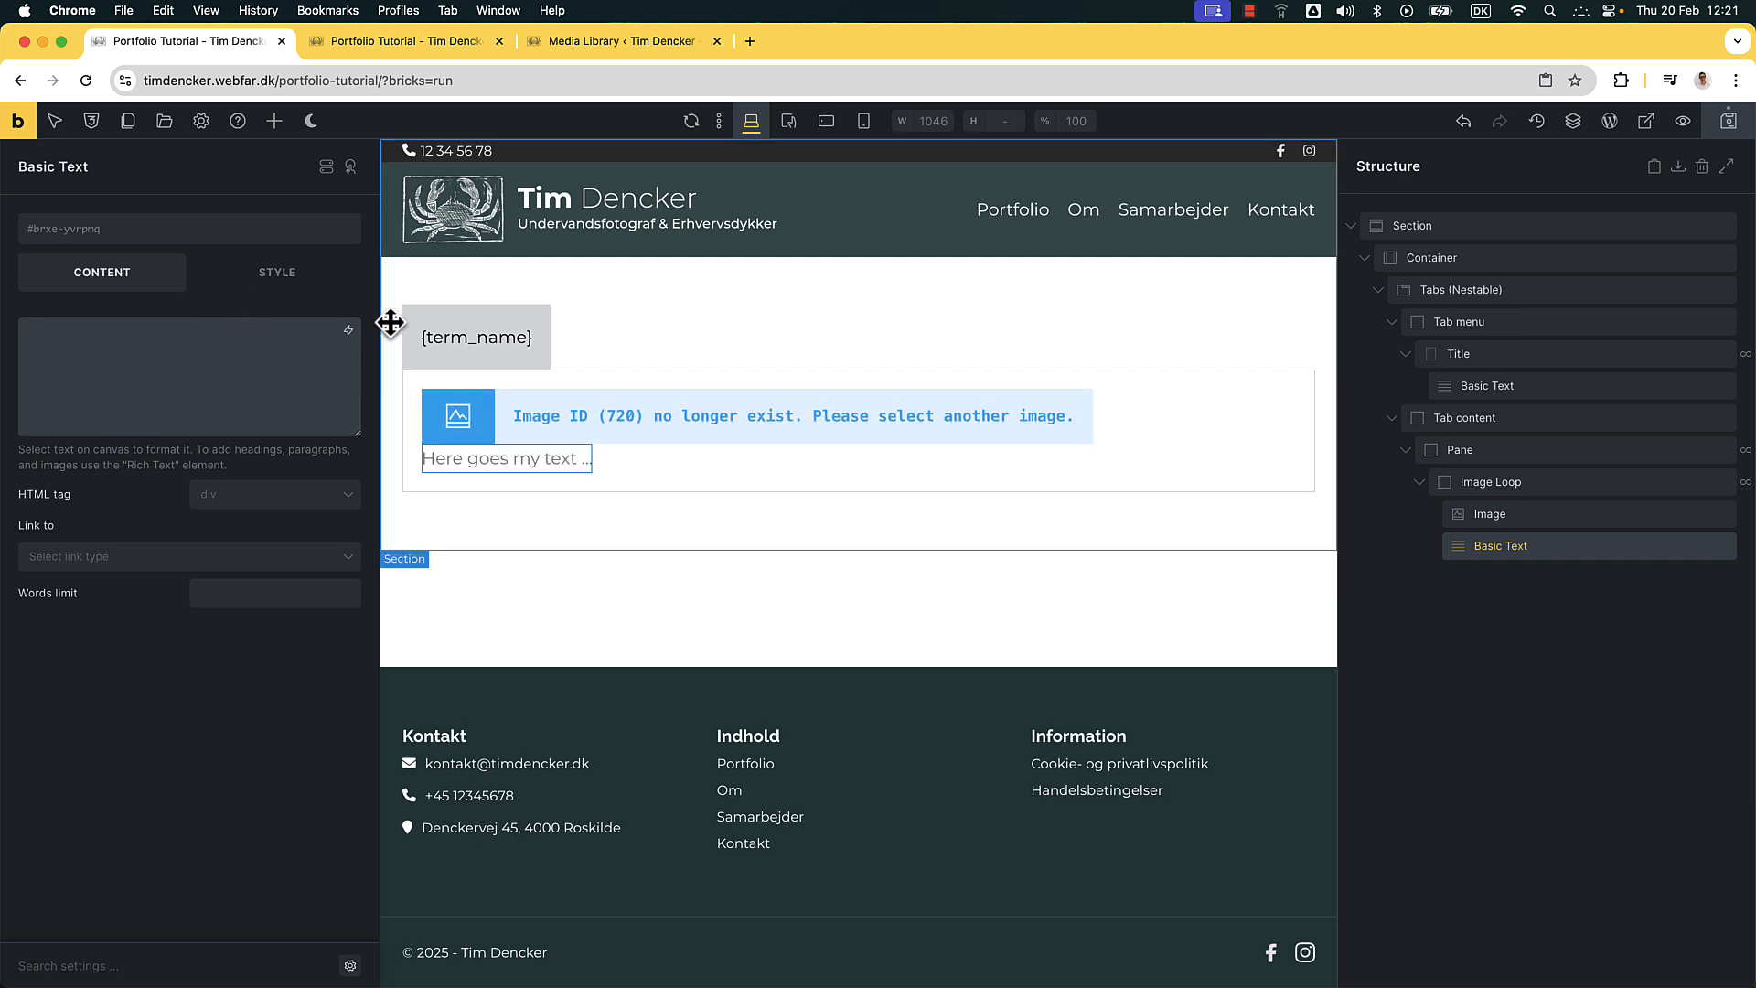
pyautogui.click(349, 330)
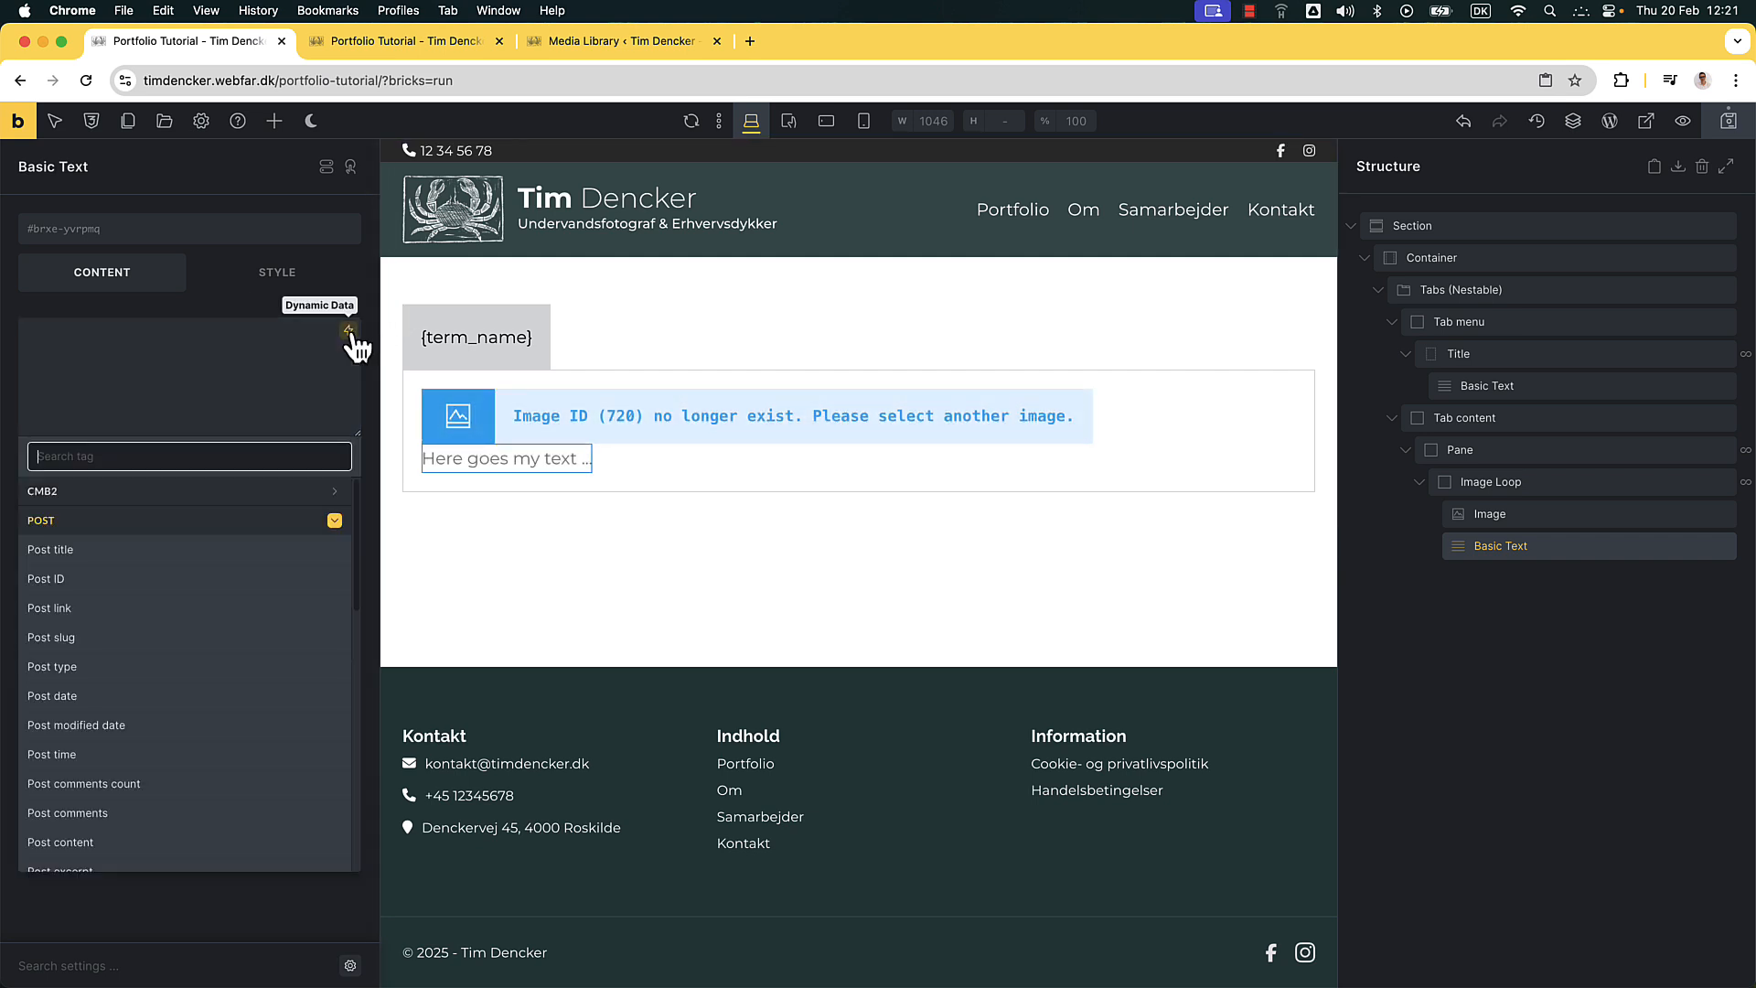
pyautogui.click(221, 567)
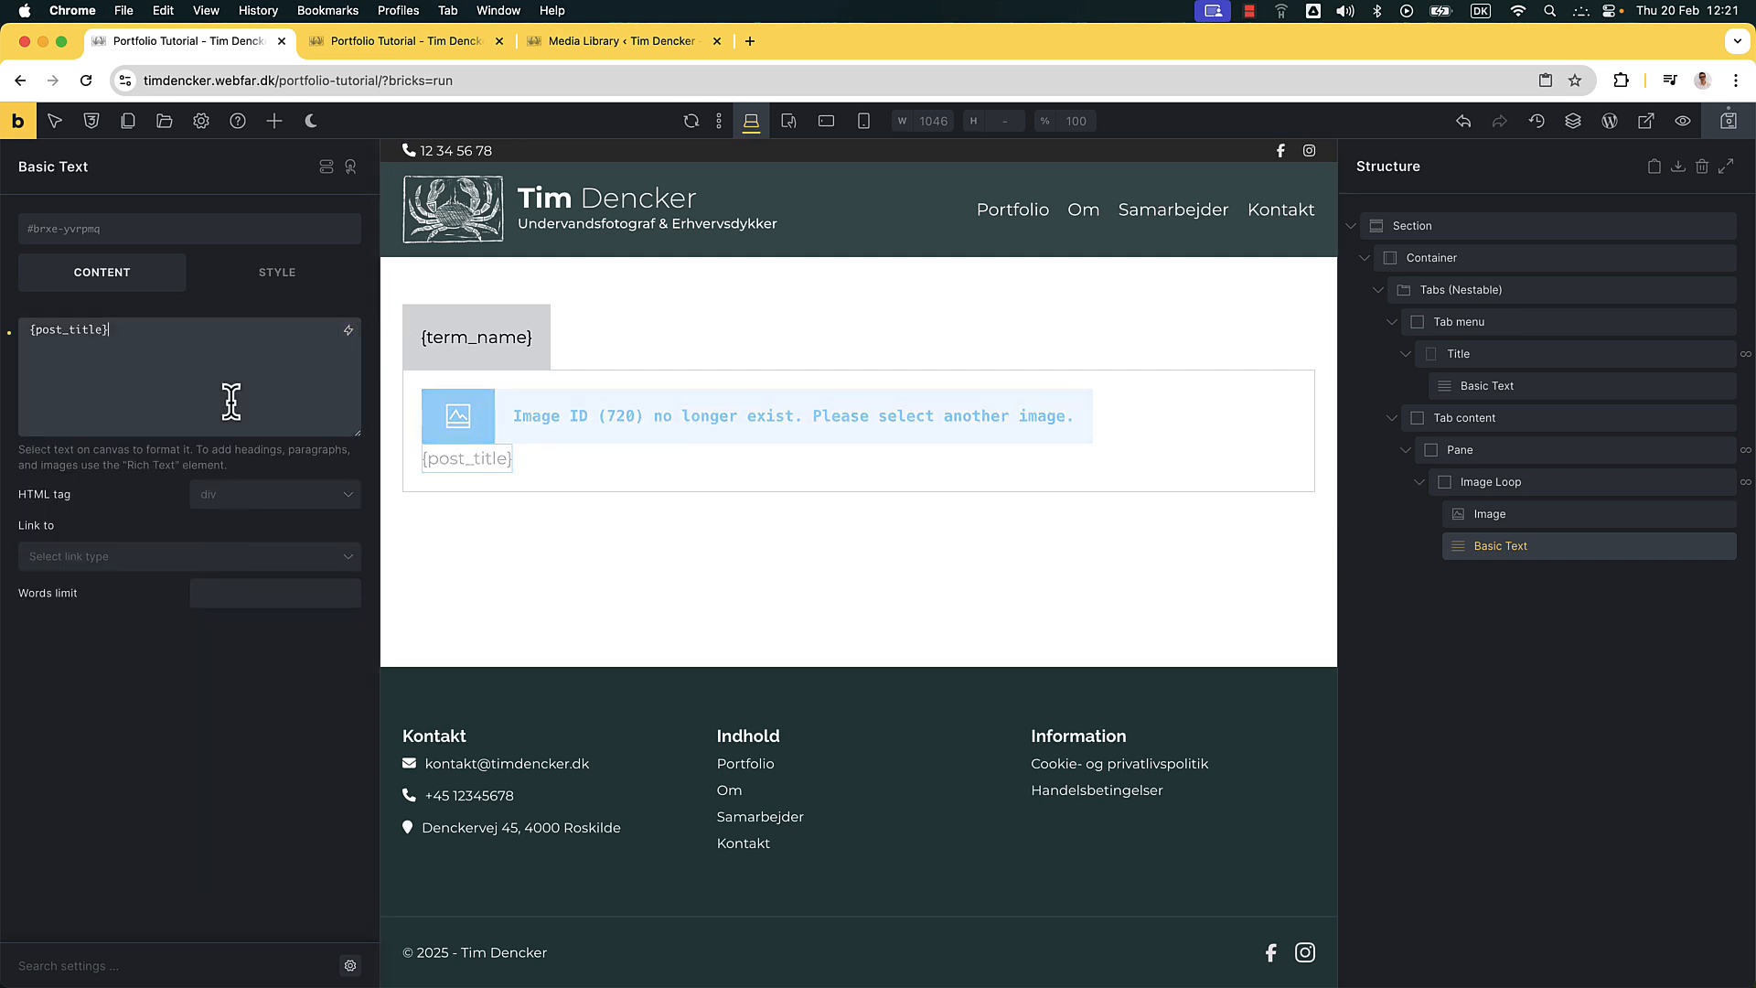
pyautogui.write(',')
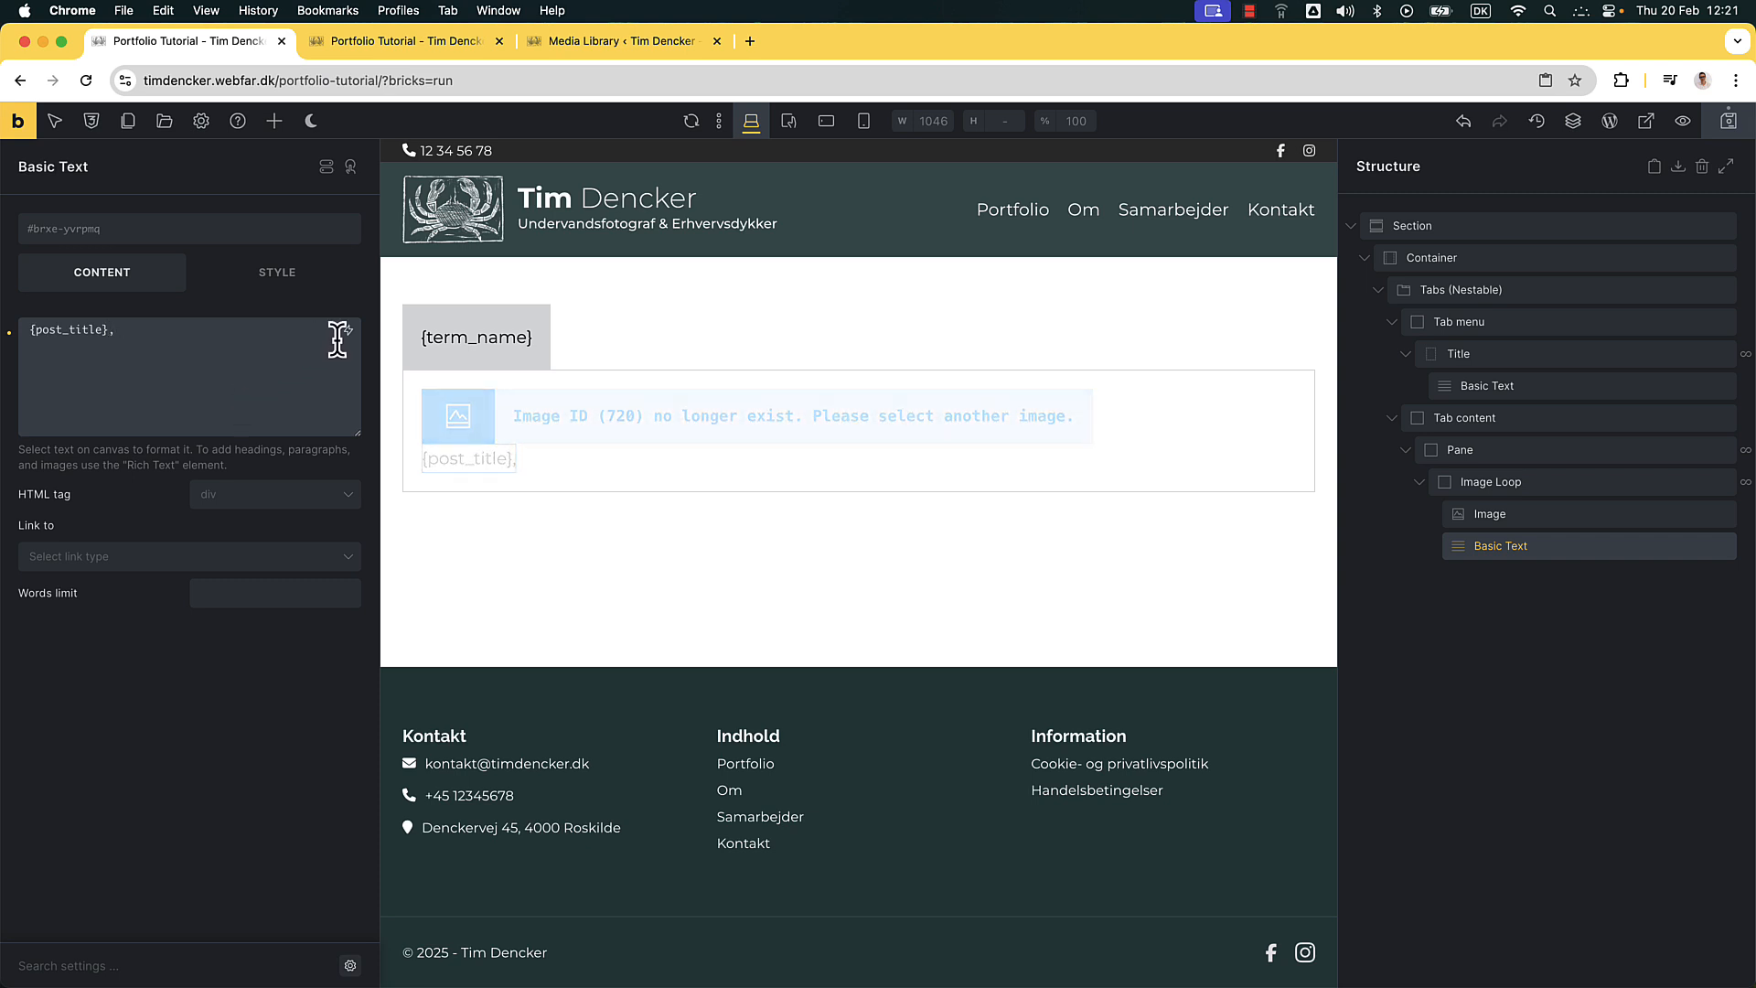
pyautogui.click(349, 330)
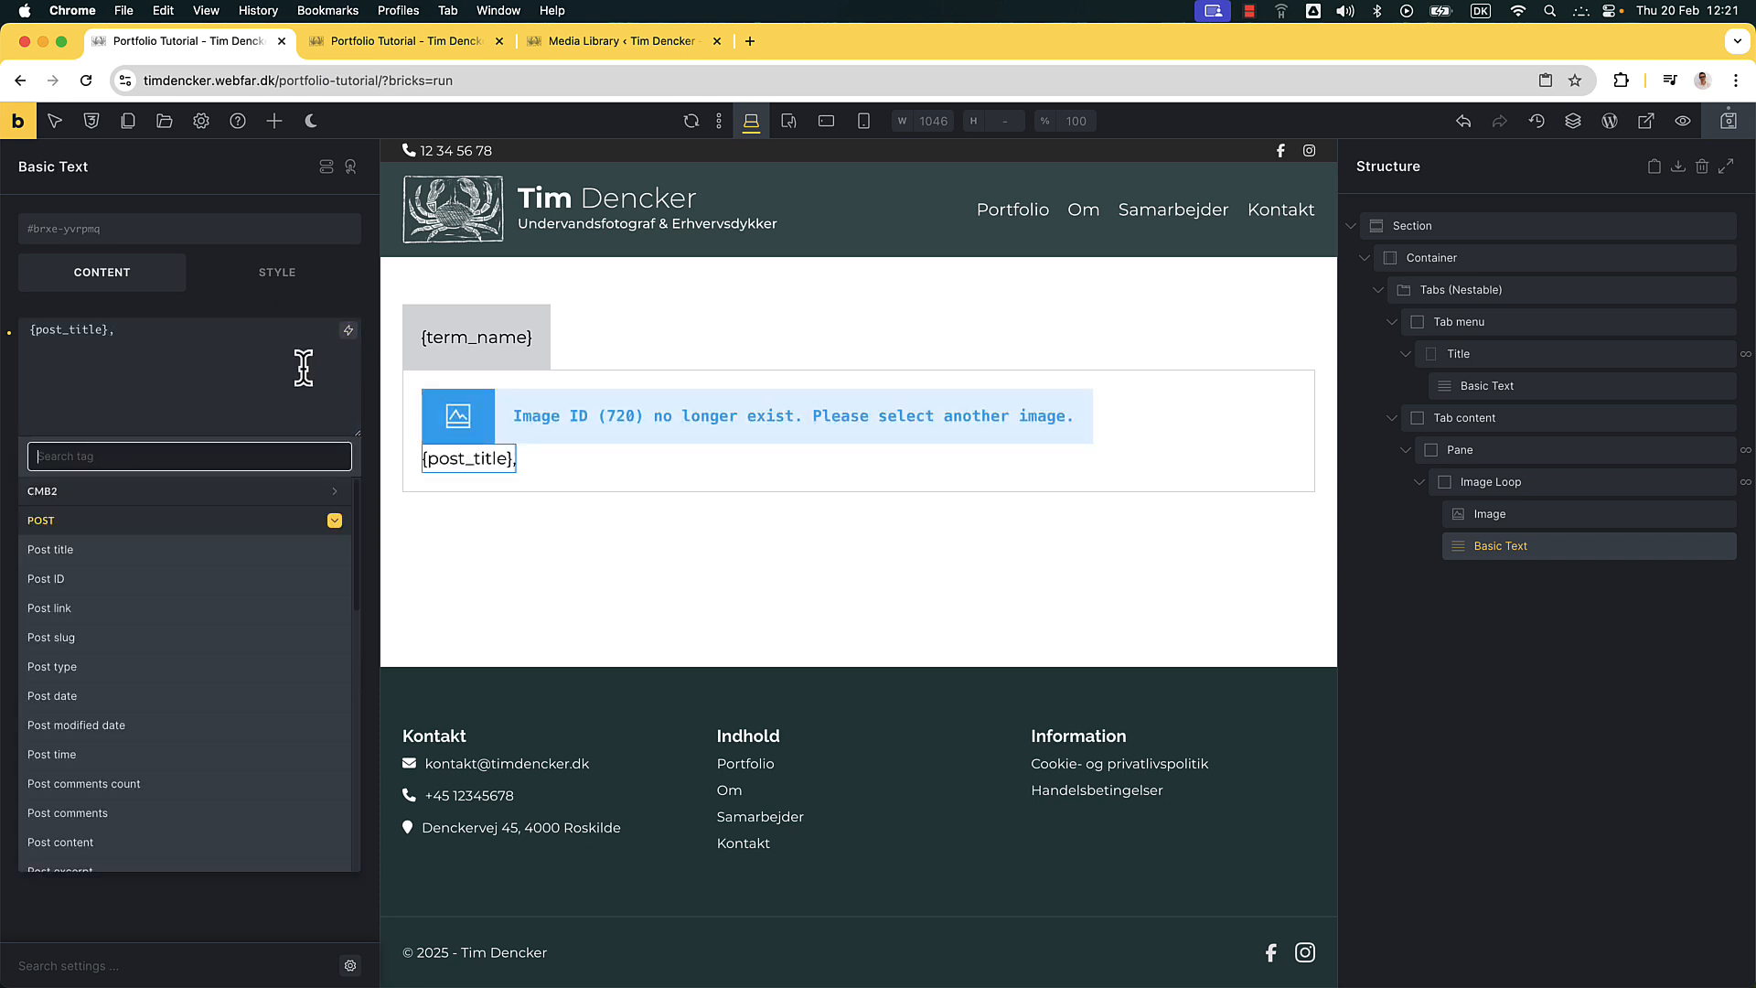
pyautogui.click(174, 580)
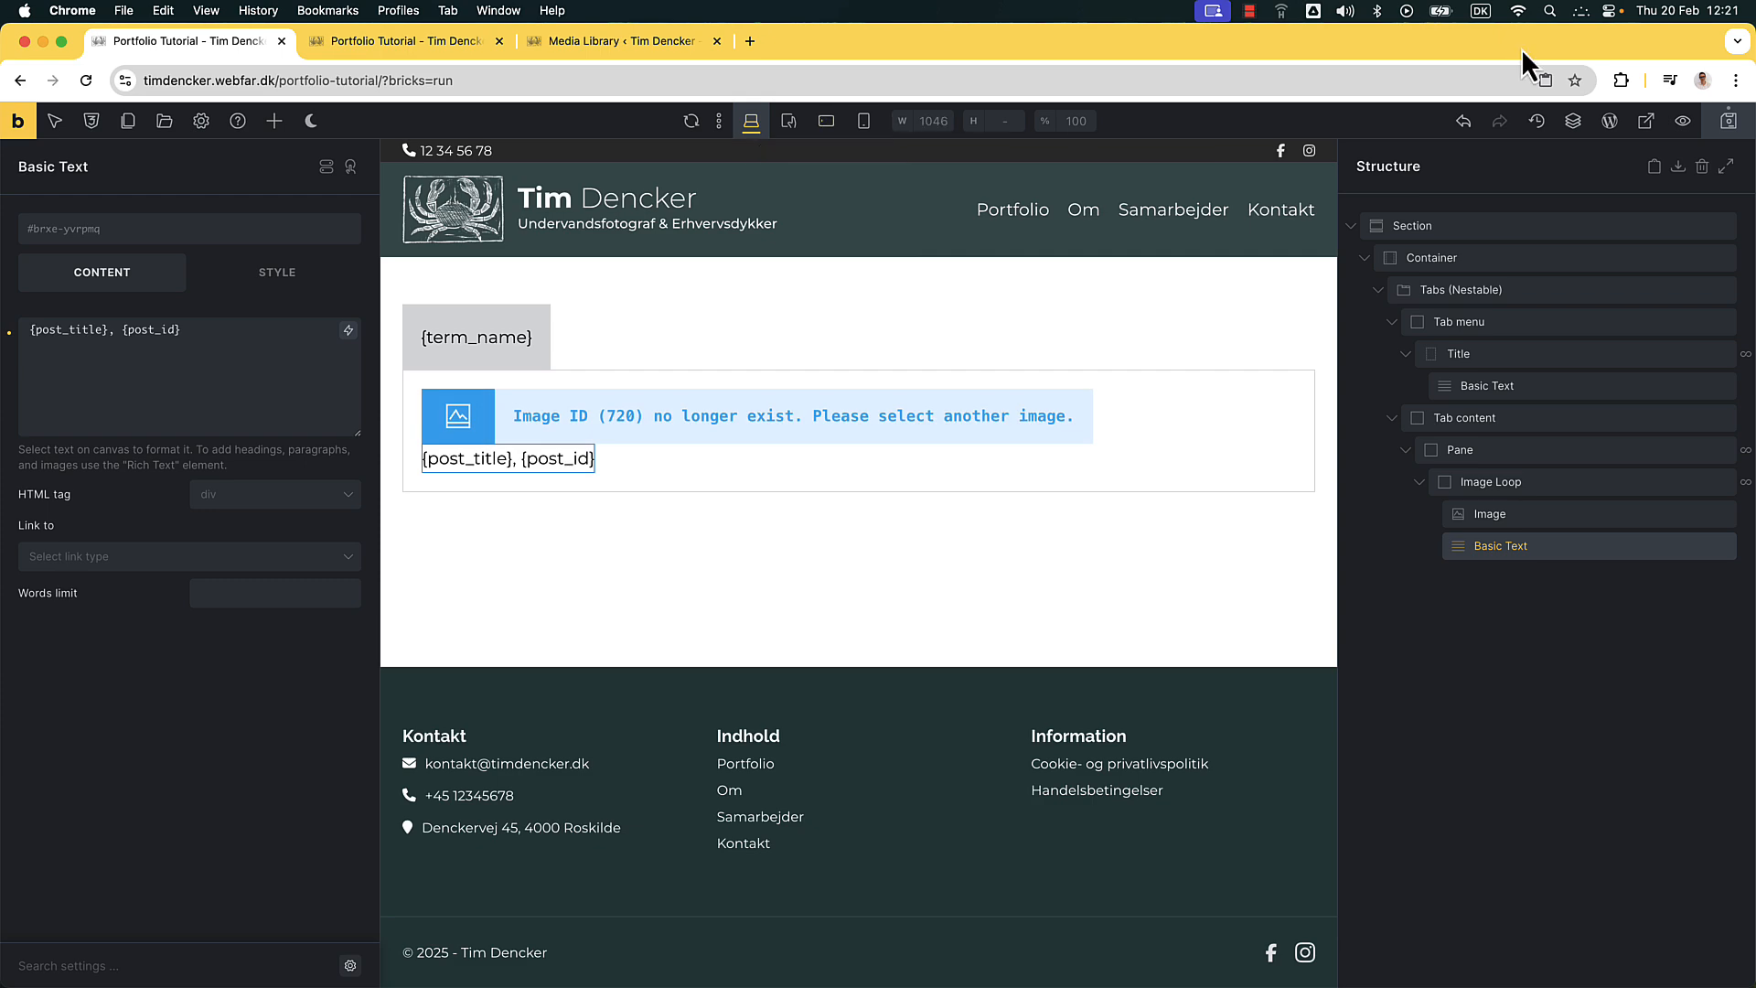
pyautogui.click(1732, 130)
# Check the title and ID text under each image of the Cars tab on the frontend preview
pyautogui.click(375, 42)
pyautogui.scroll(-10, 574, 271)
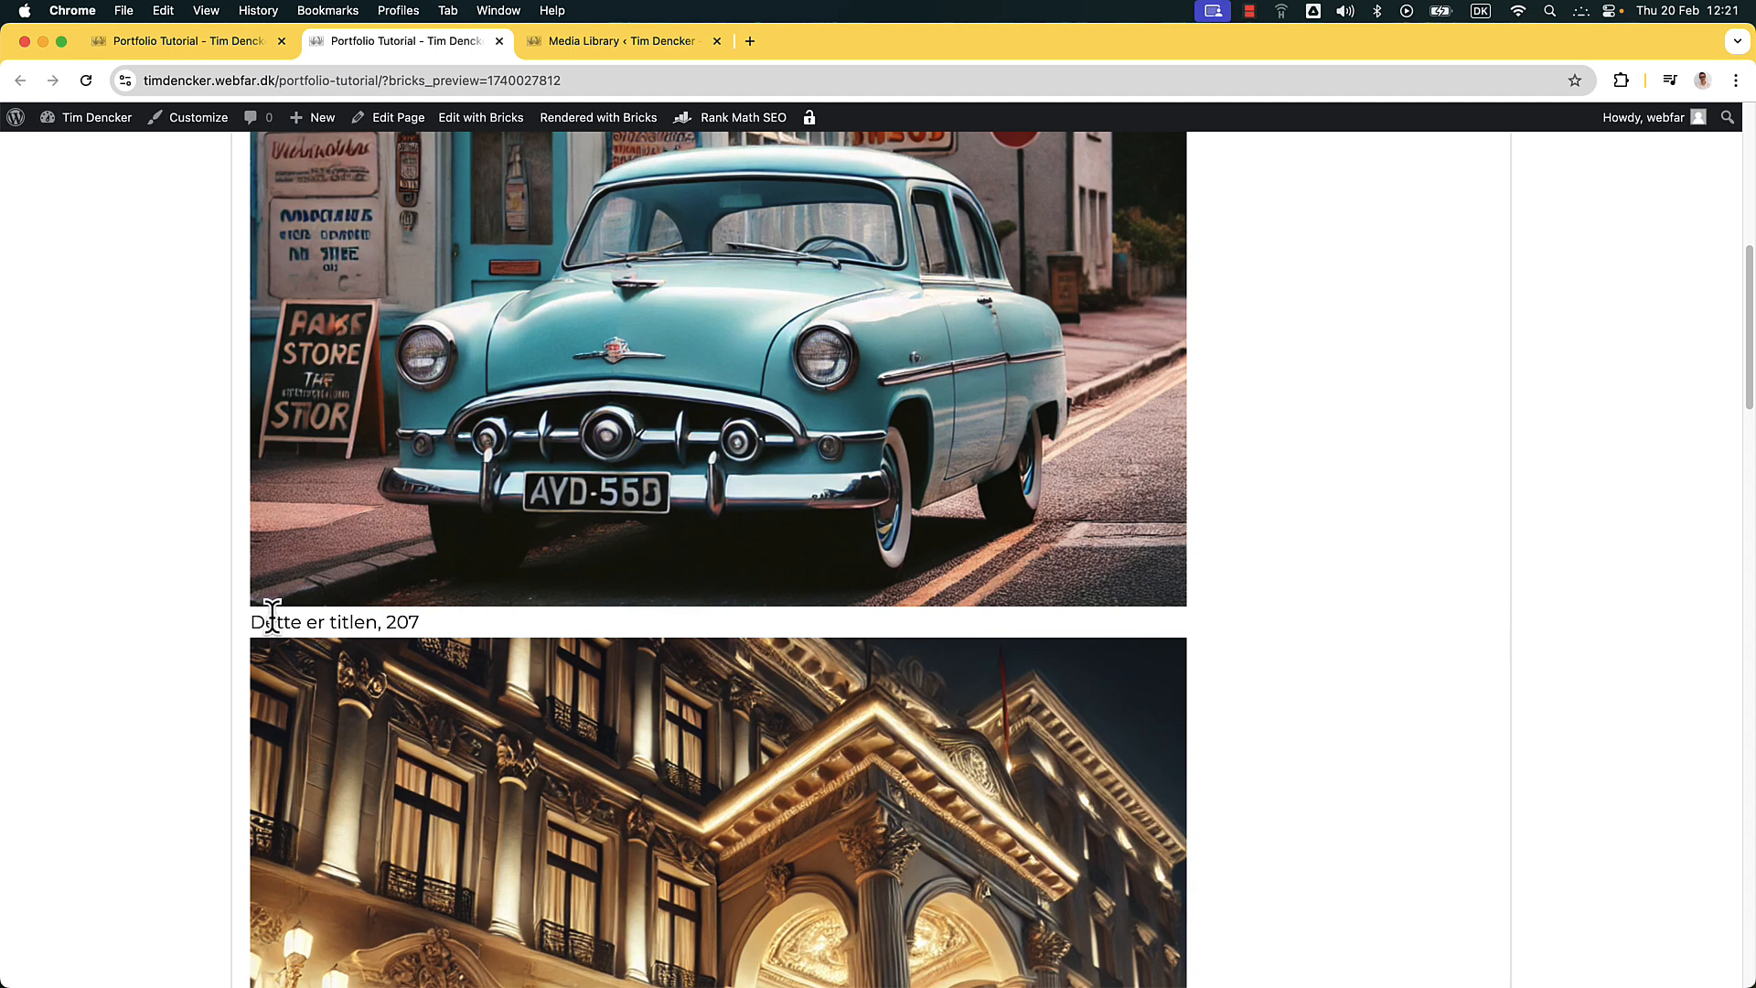
pyautogui.moveTo(271, 612); pyautogui.dragTo(398, 616)
pyautogui.click(407, 618)
pyautogui.scroll(-12, 460, 605)
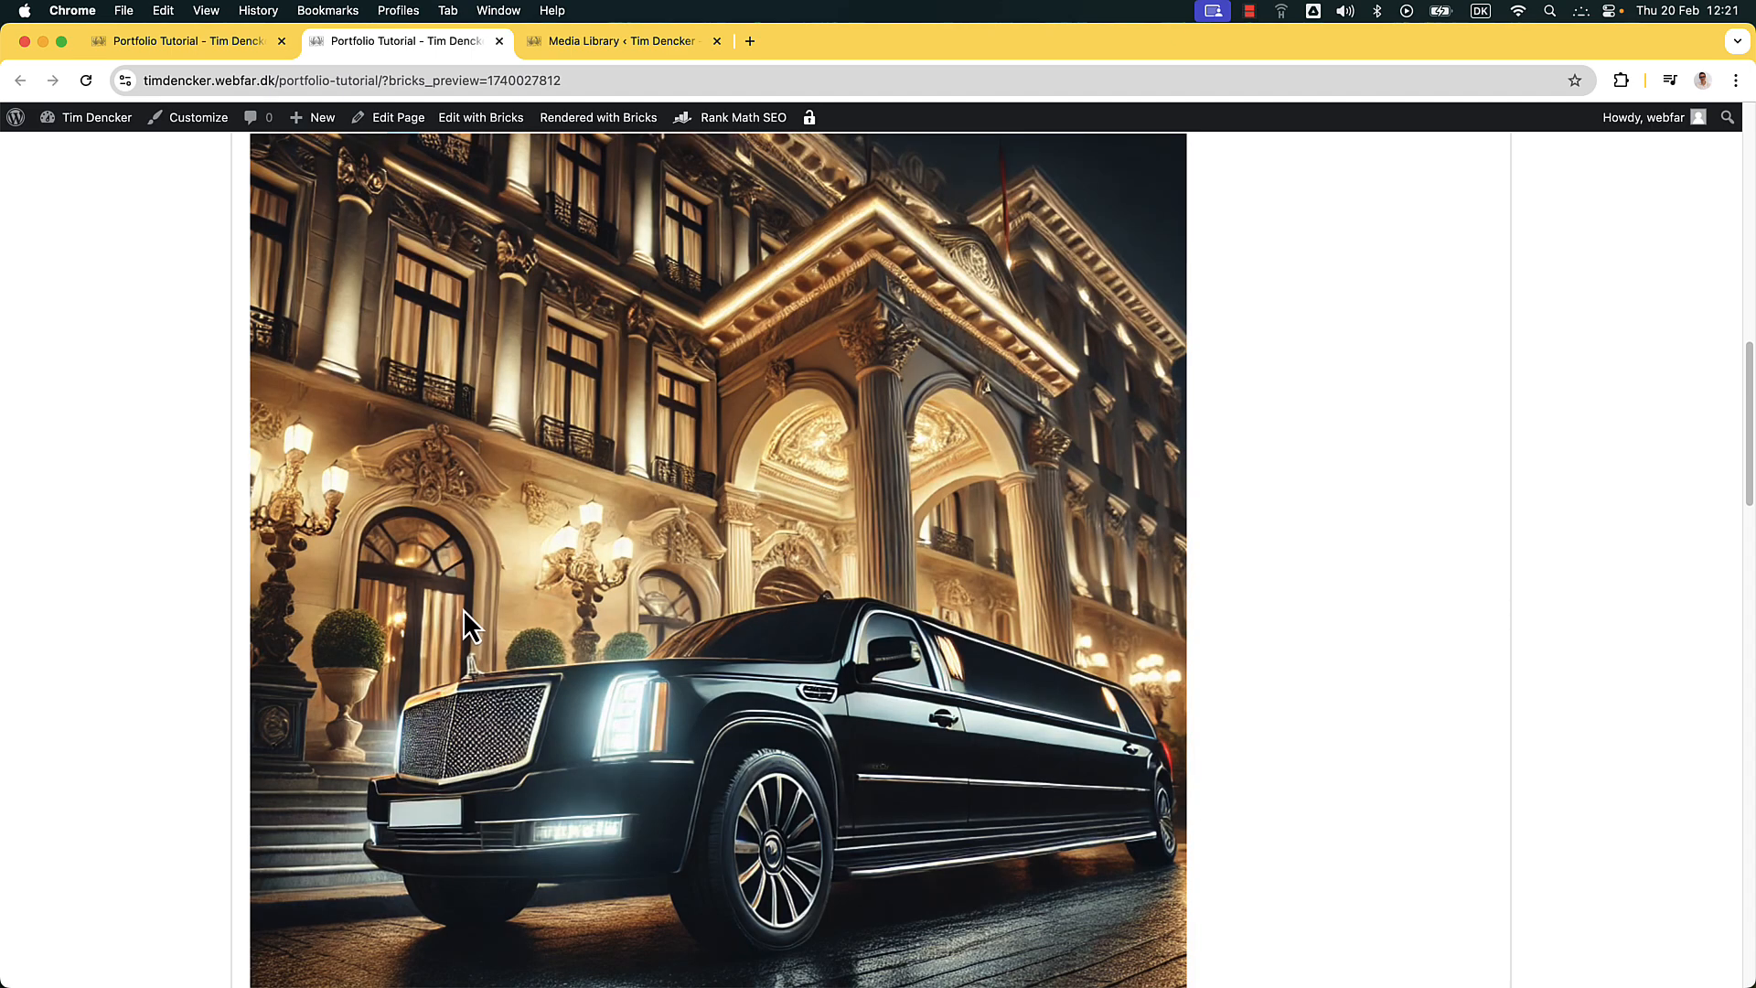
pyautogui.scroll(-20, 411, 600)
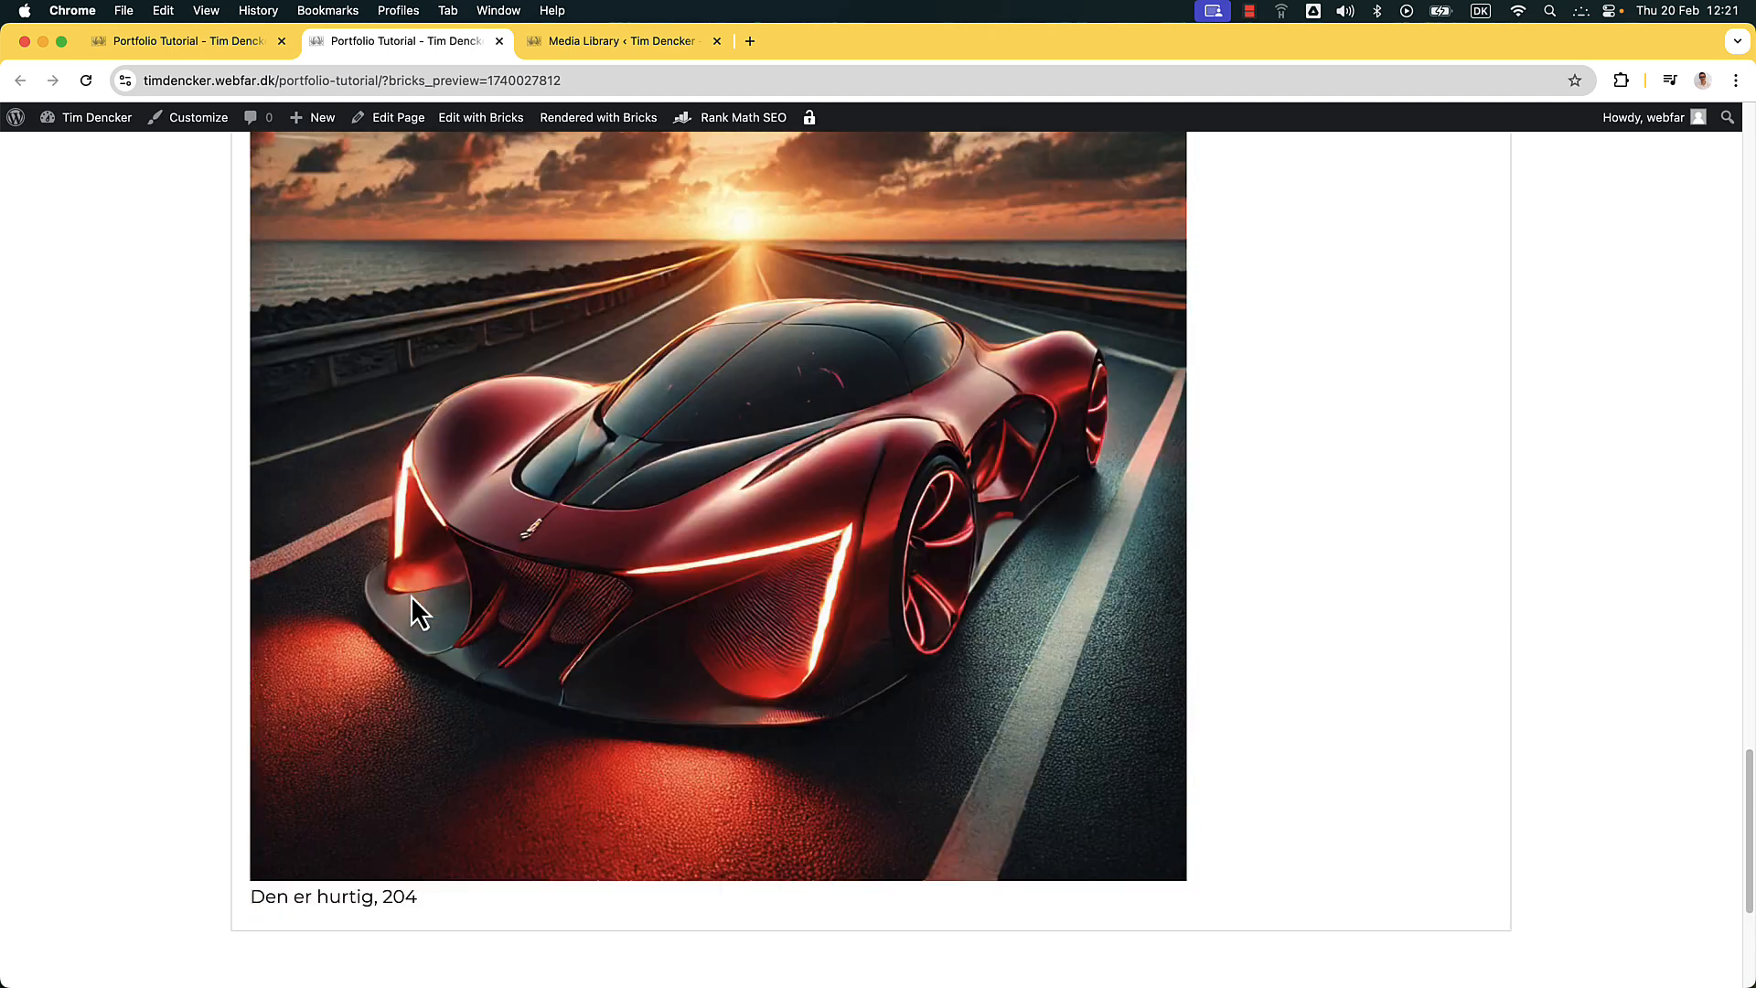
pyautogui.scroll(7, 476, 585)
pyautogui.scroll(15, 511, 560)
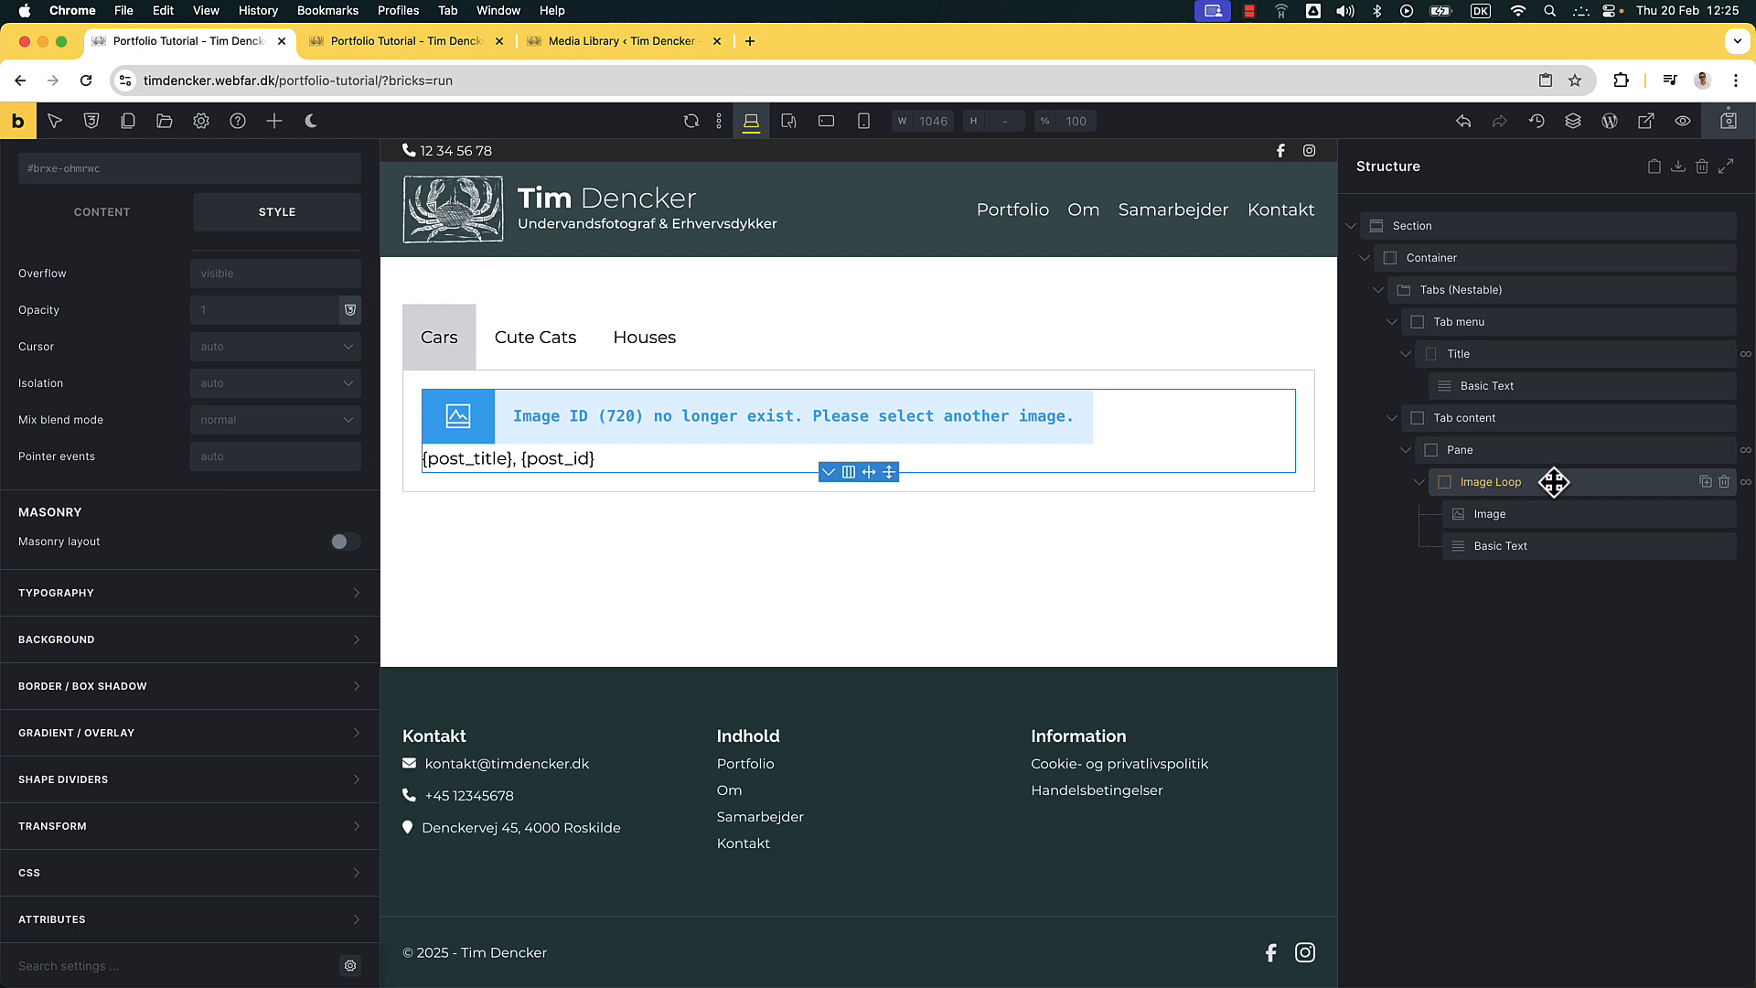
# Wrap the Image Loop element inside Pane in a new Block
pyautogui.rightClick(1553, 482)
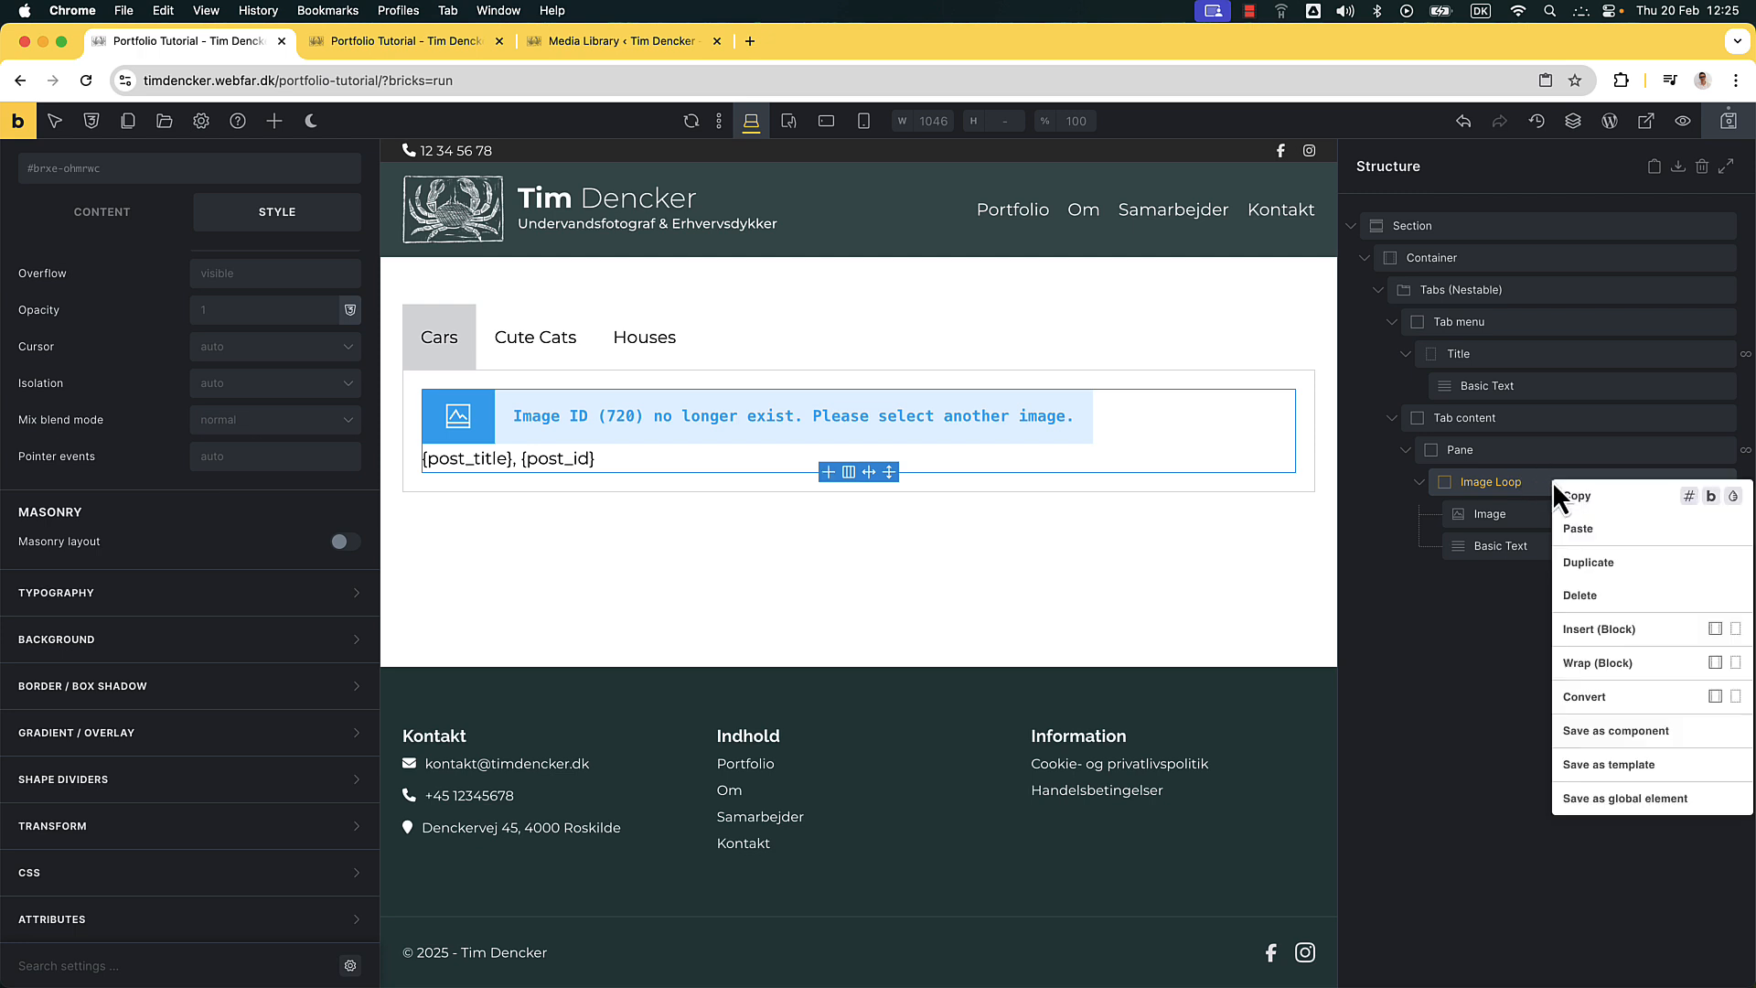
pyautogui.click(1583, 664)
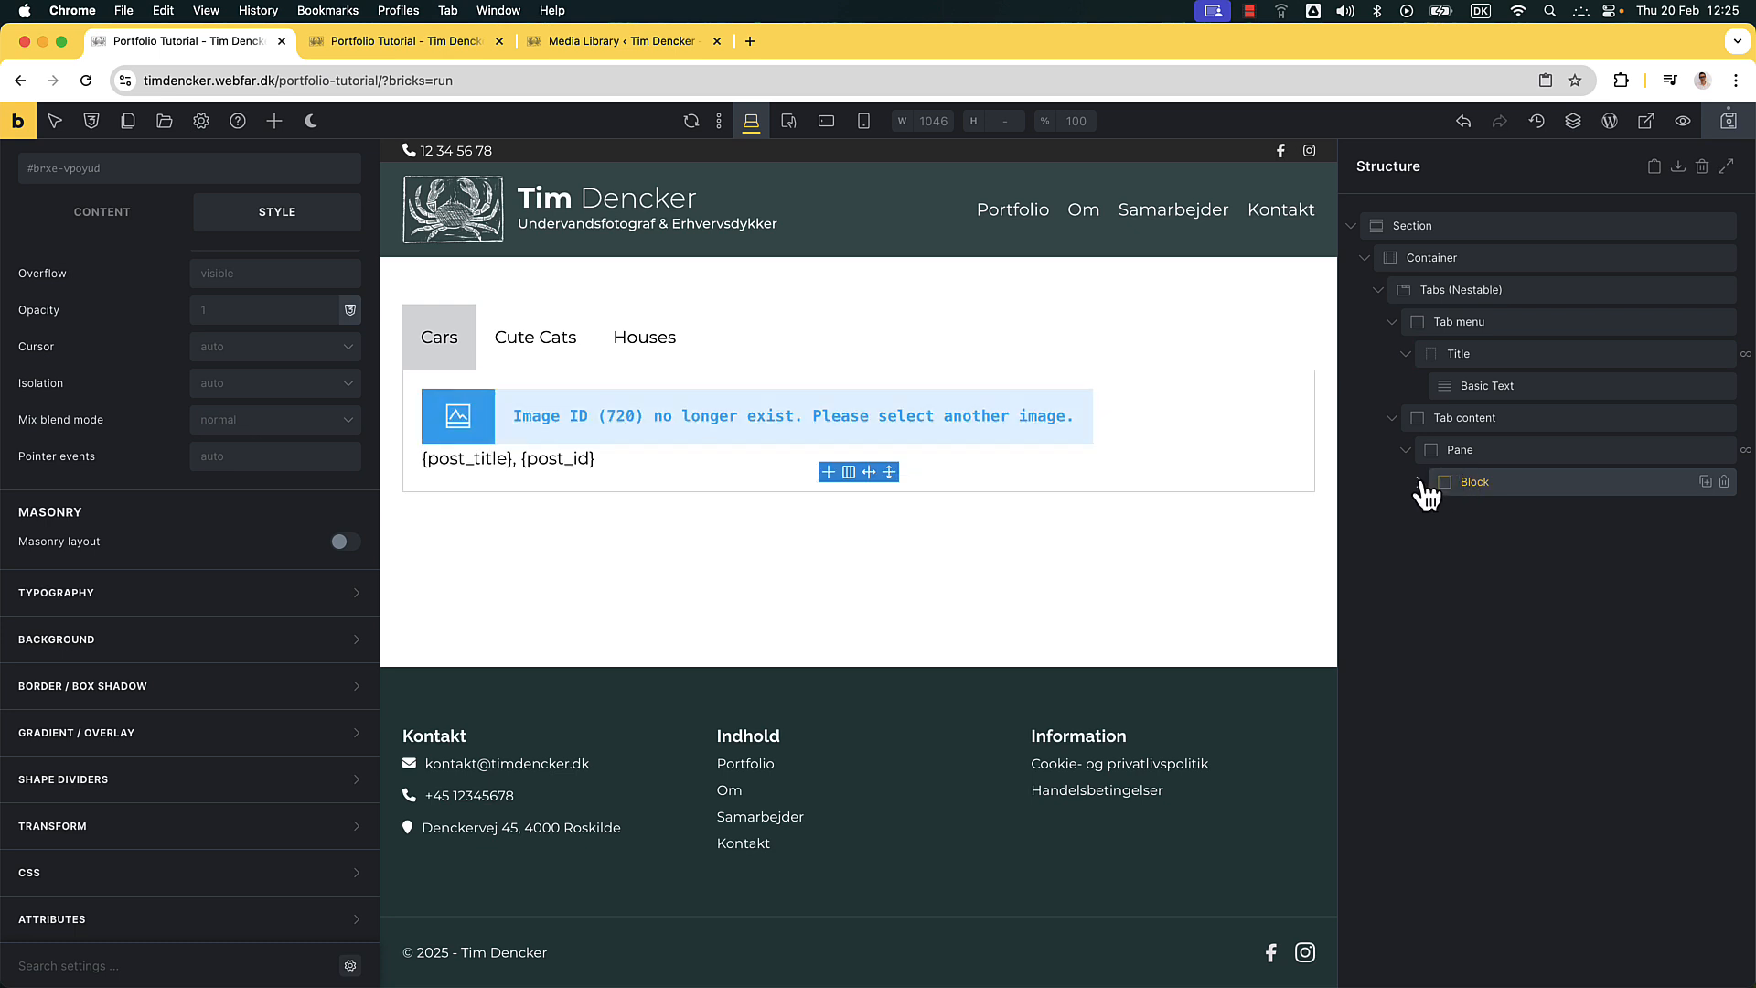
# Rename the Block around Image Loop to Grid, enable its masonry layout and save the page
pyautogui.click(1423, 482)
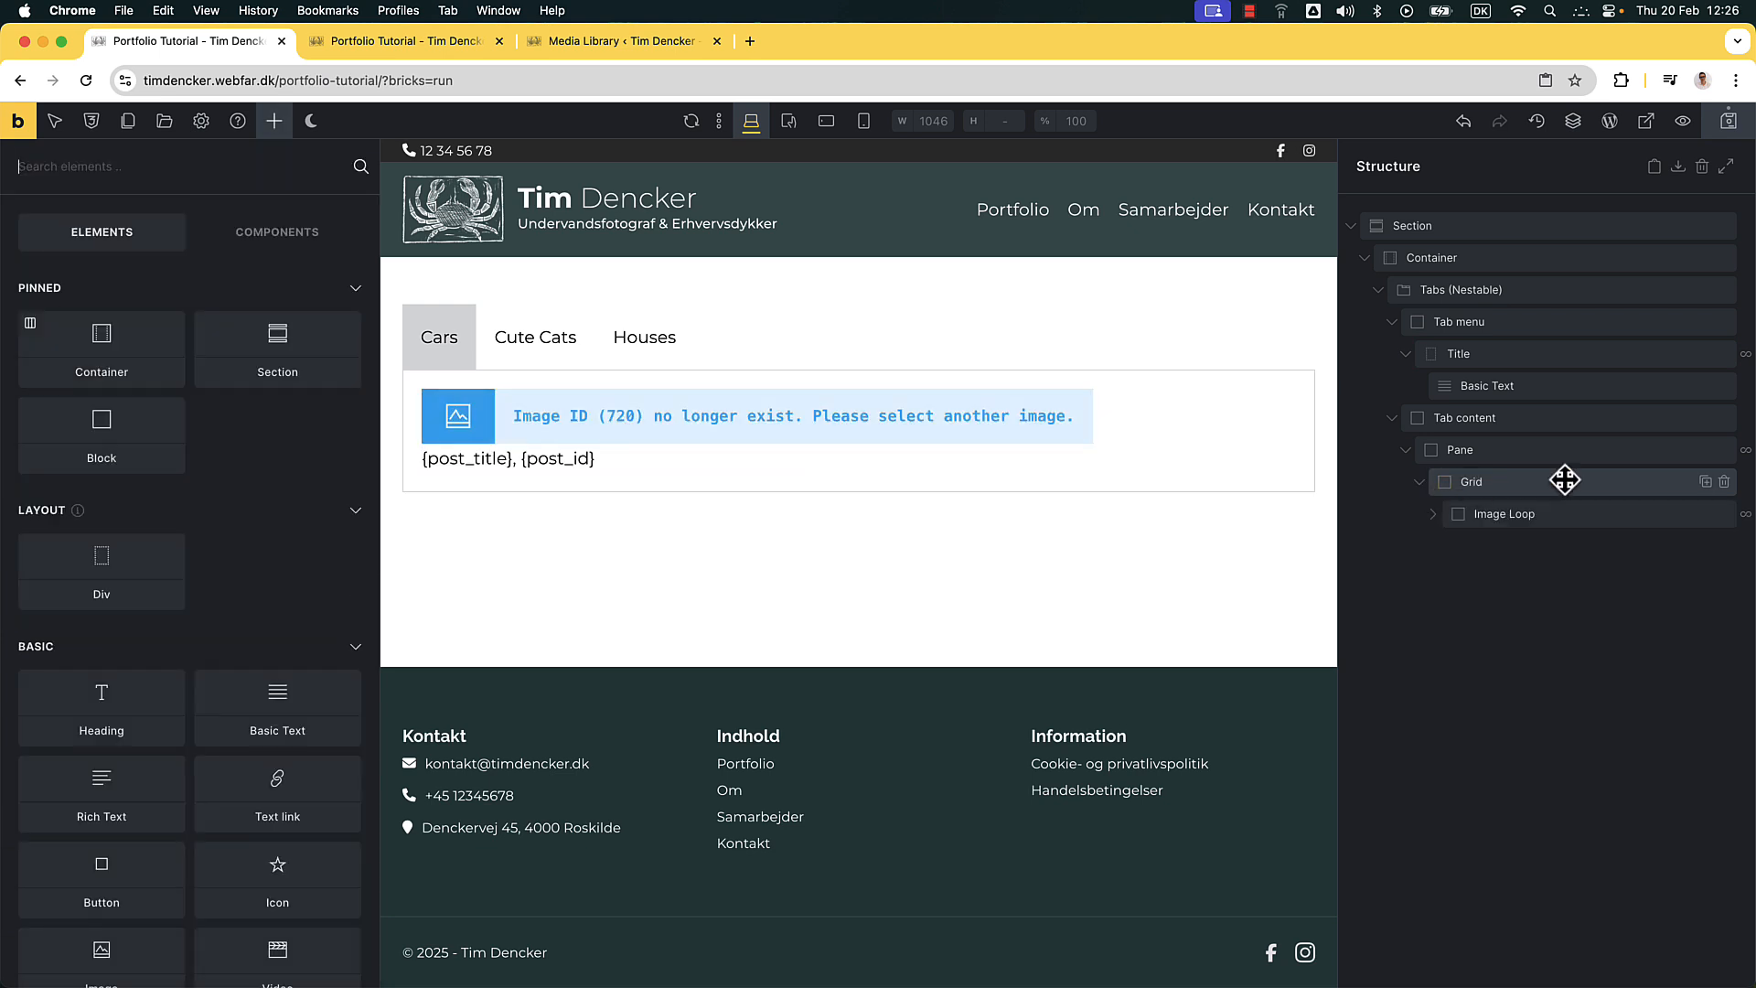
pyautogui.click(1564, 479)
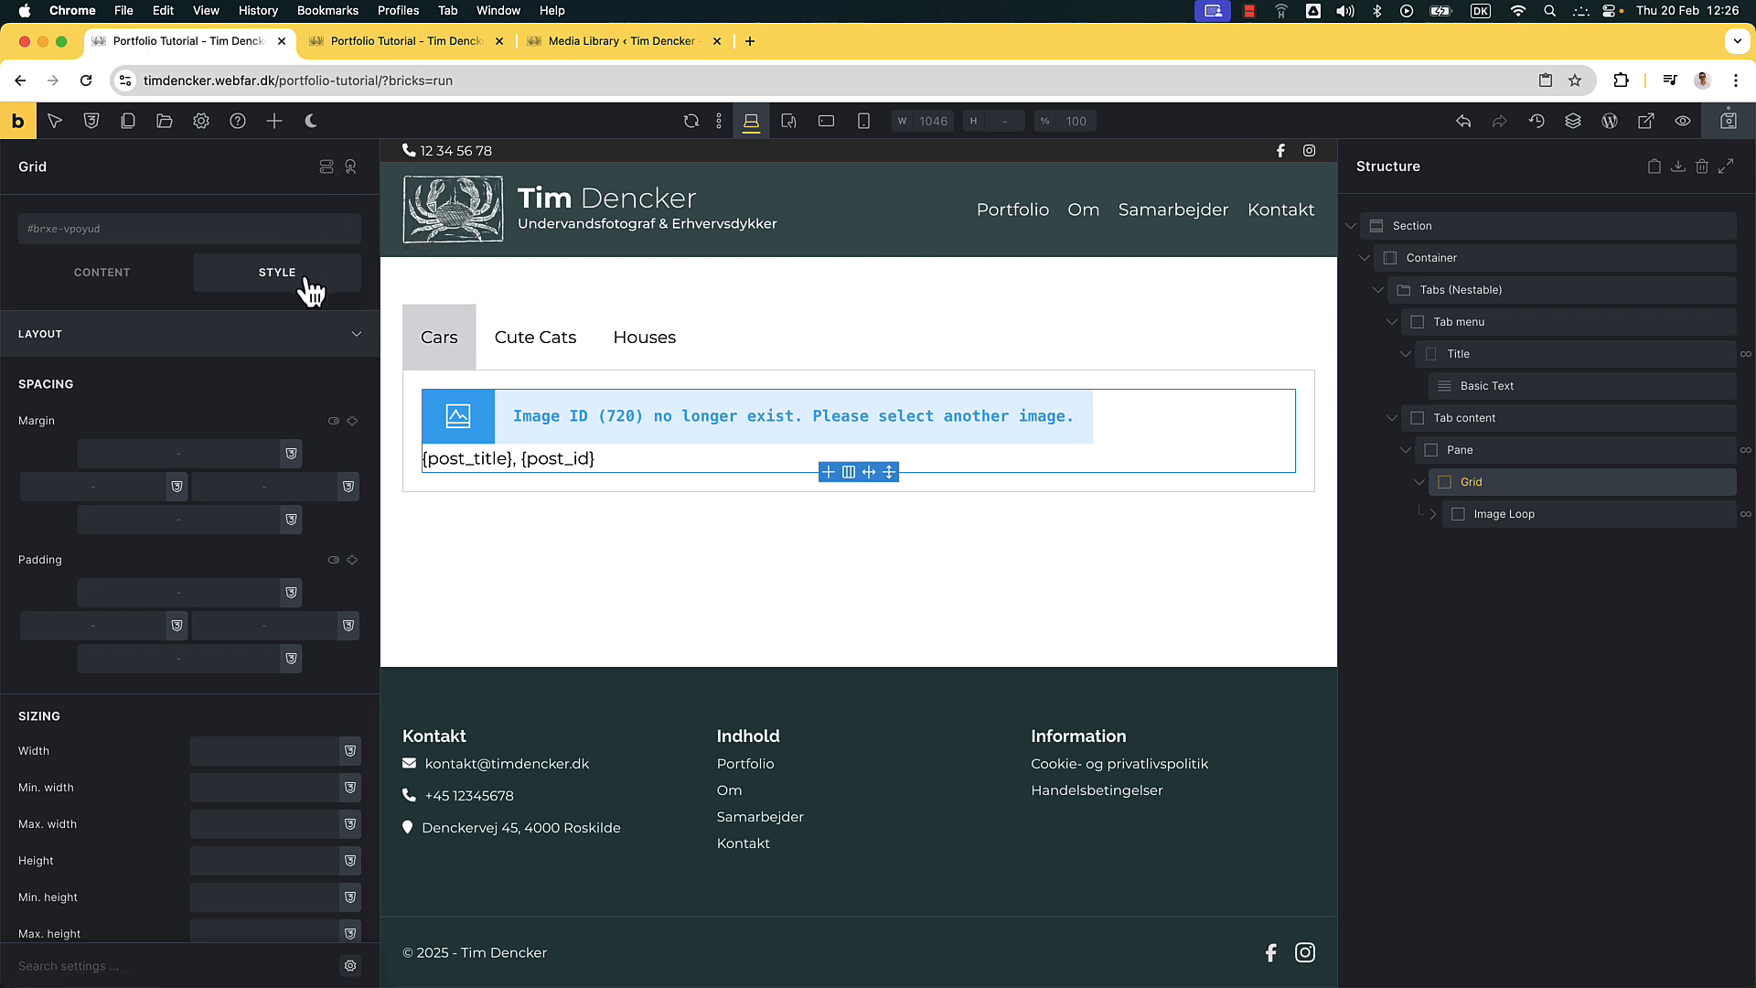
pyautogui.scroll(-15, 262, 523)
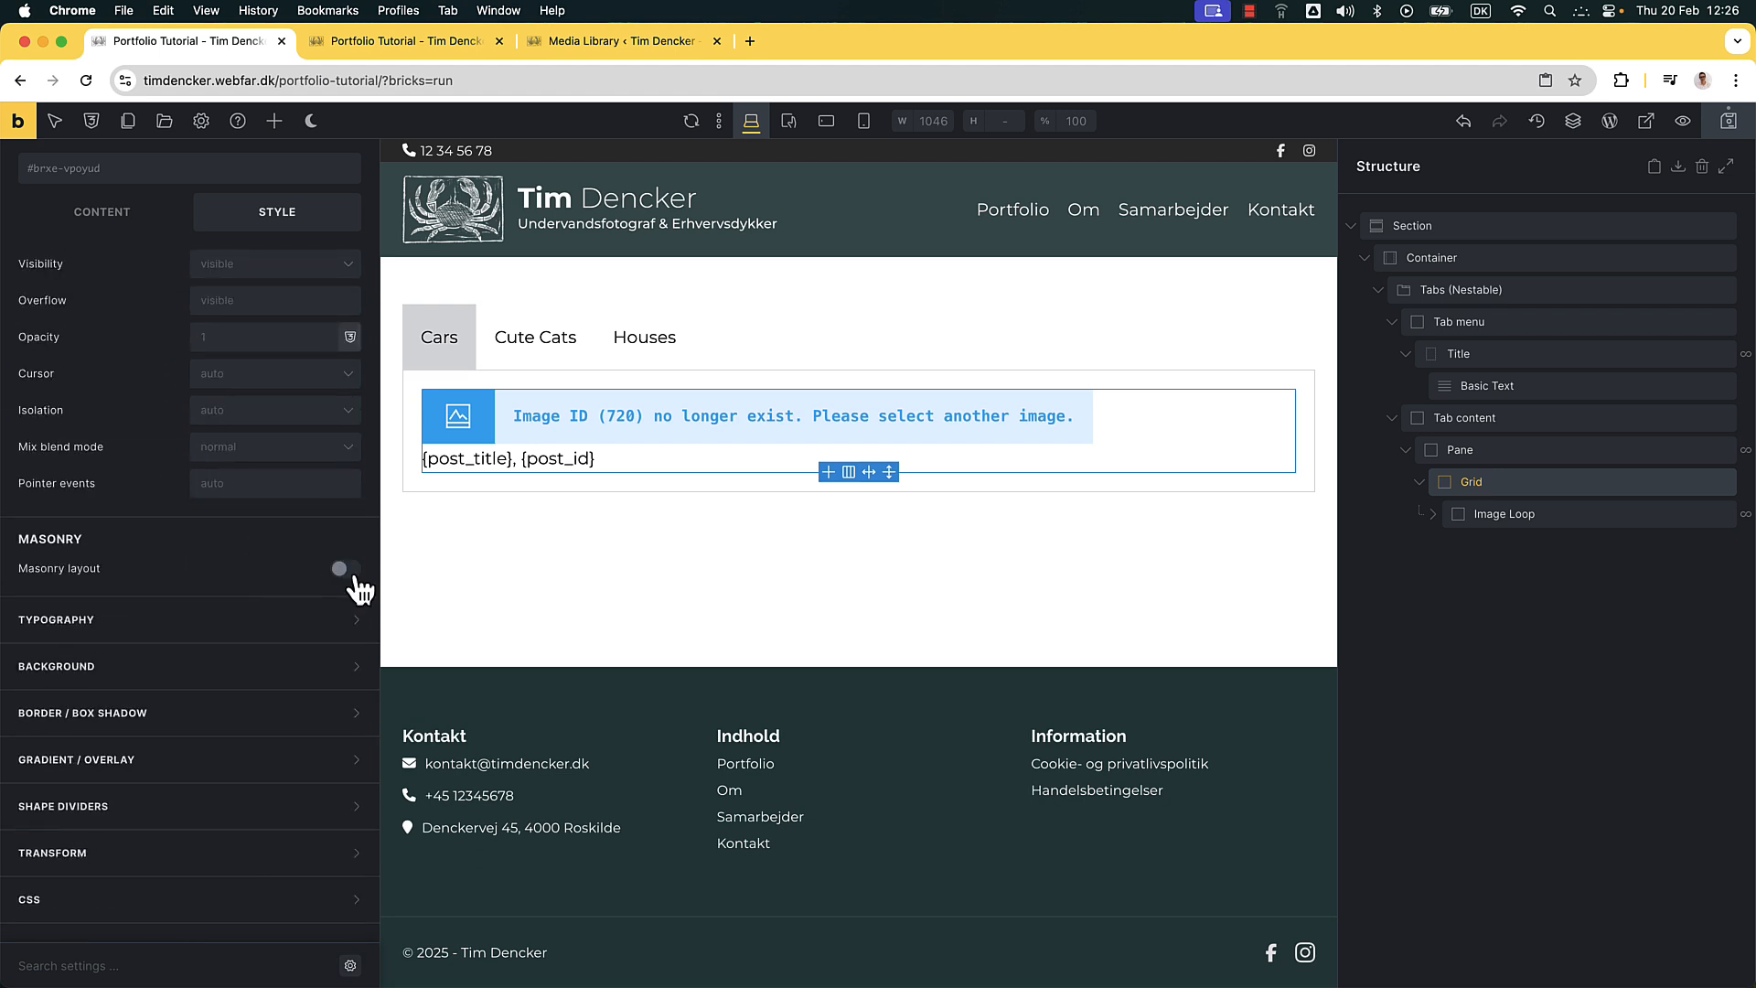
pyautogui.click(351, 573)
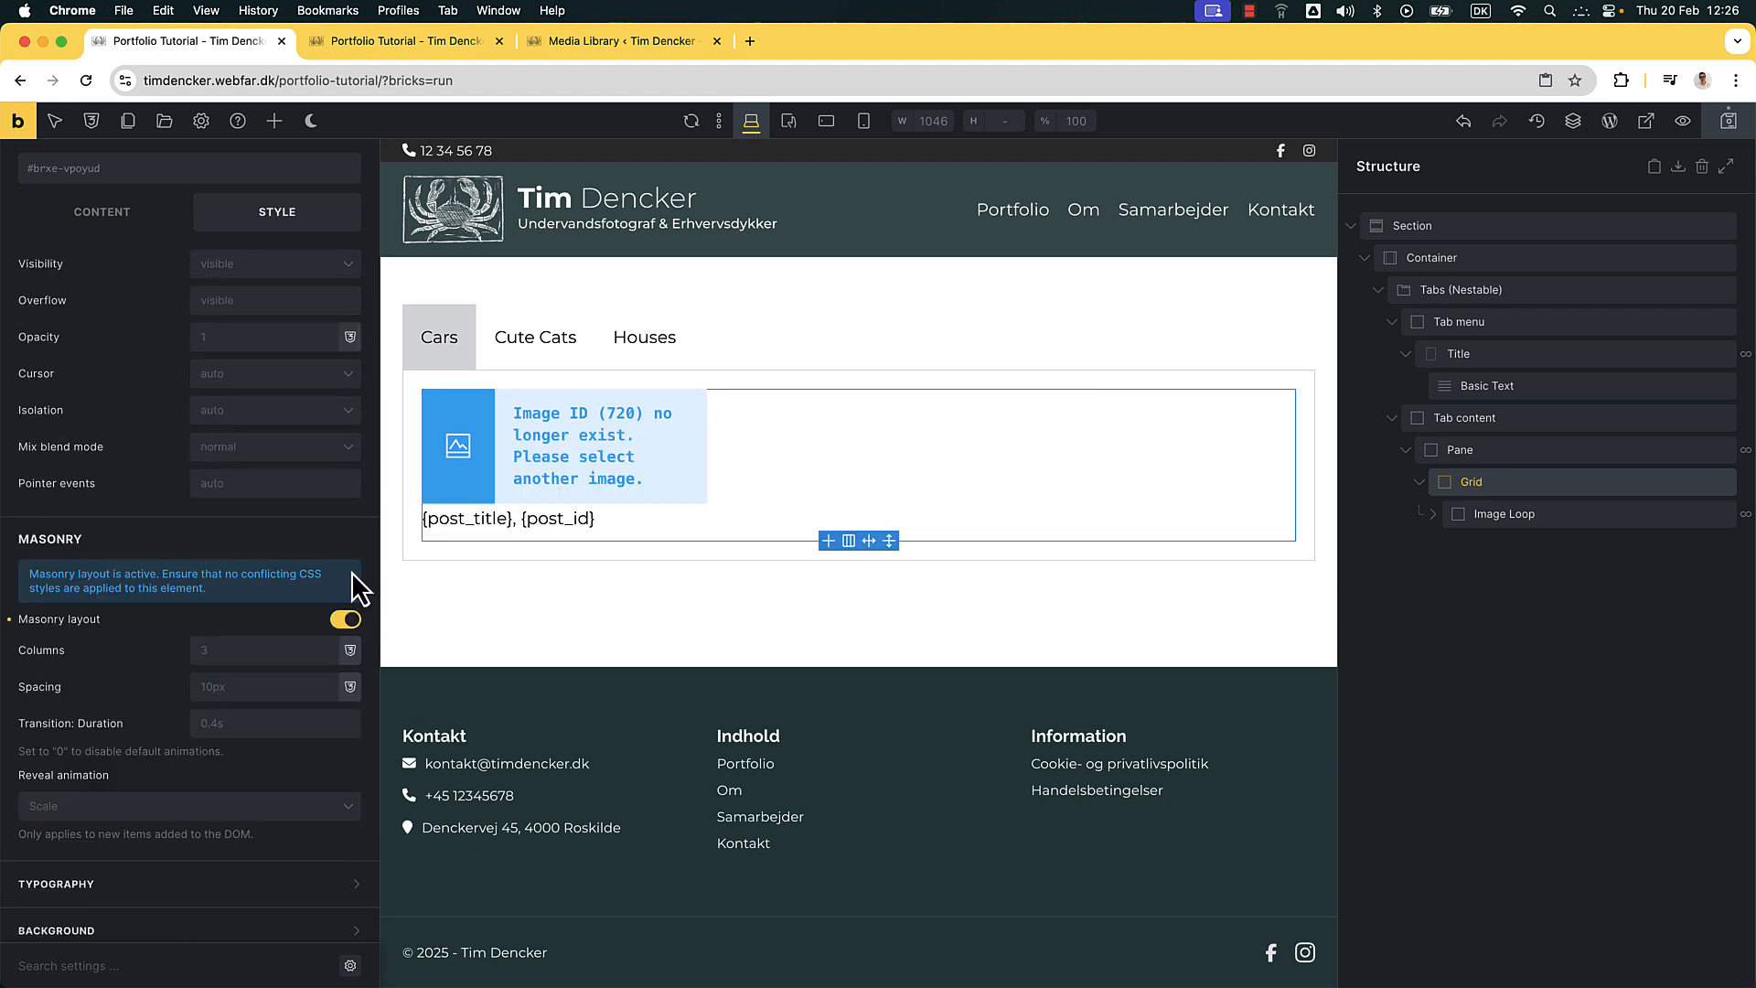
pyautogui.scroll(-1, 195, 640)
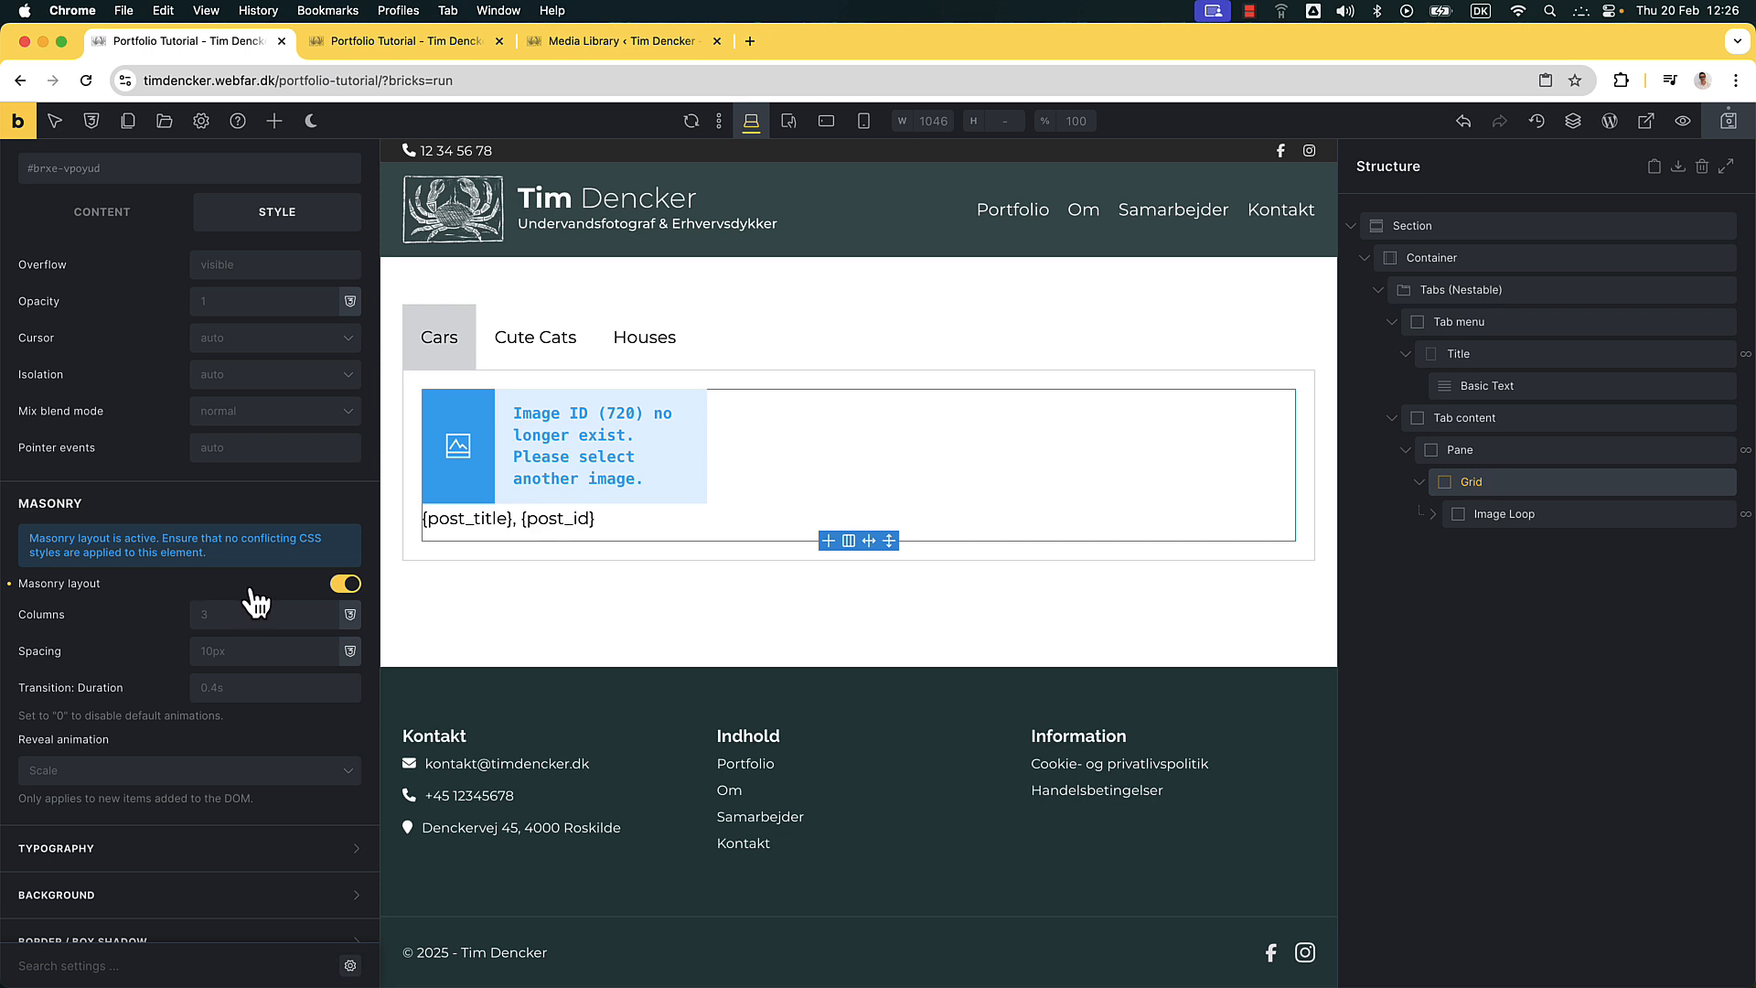
pyautogui.scroll(-1, 246, 599)
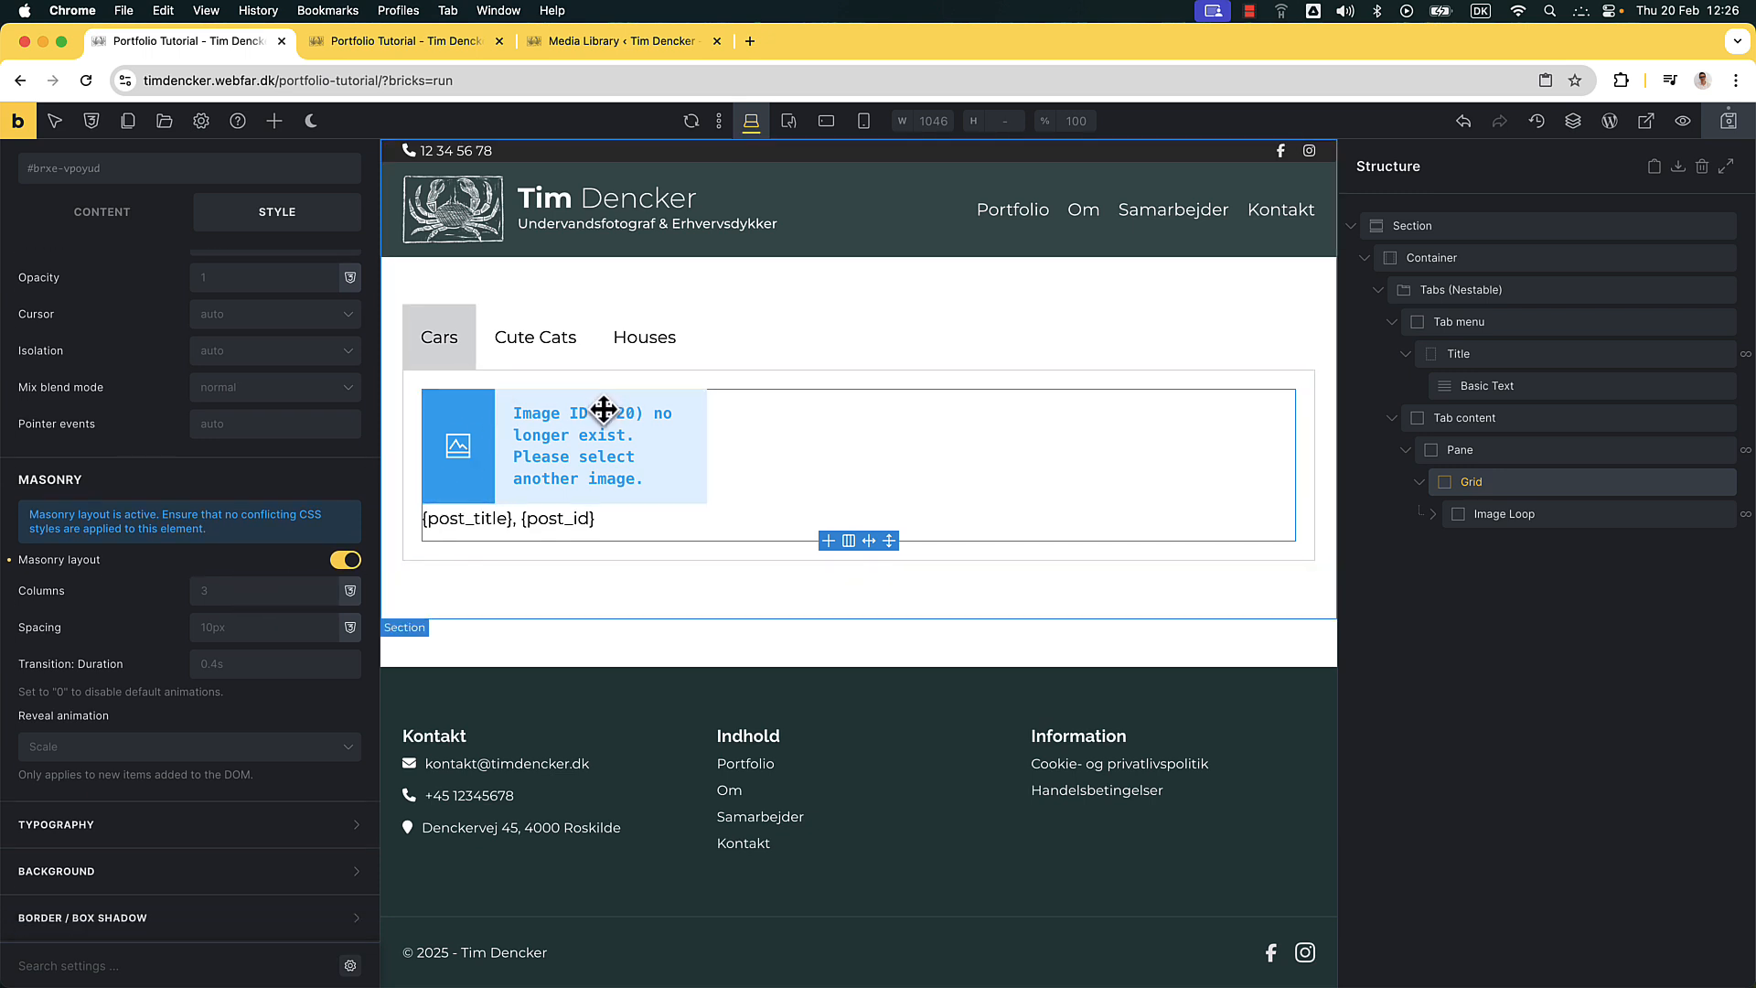
pyautogui.click(1728, 121)
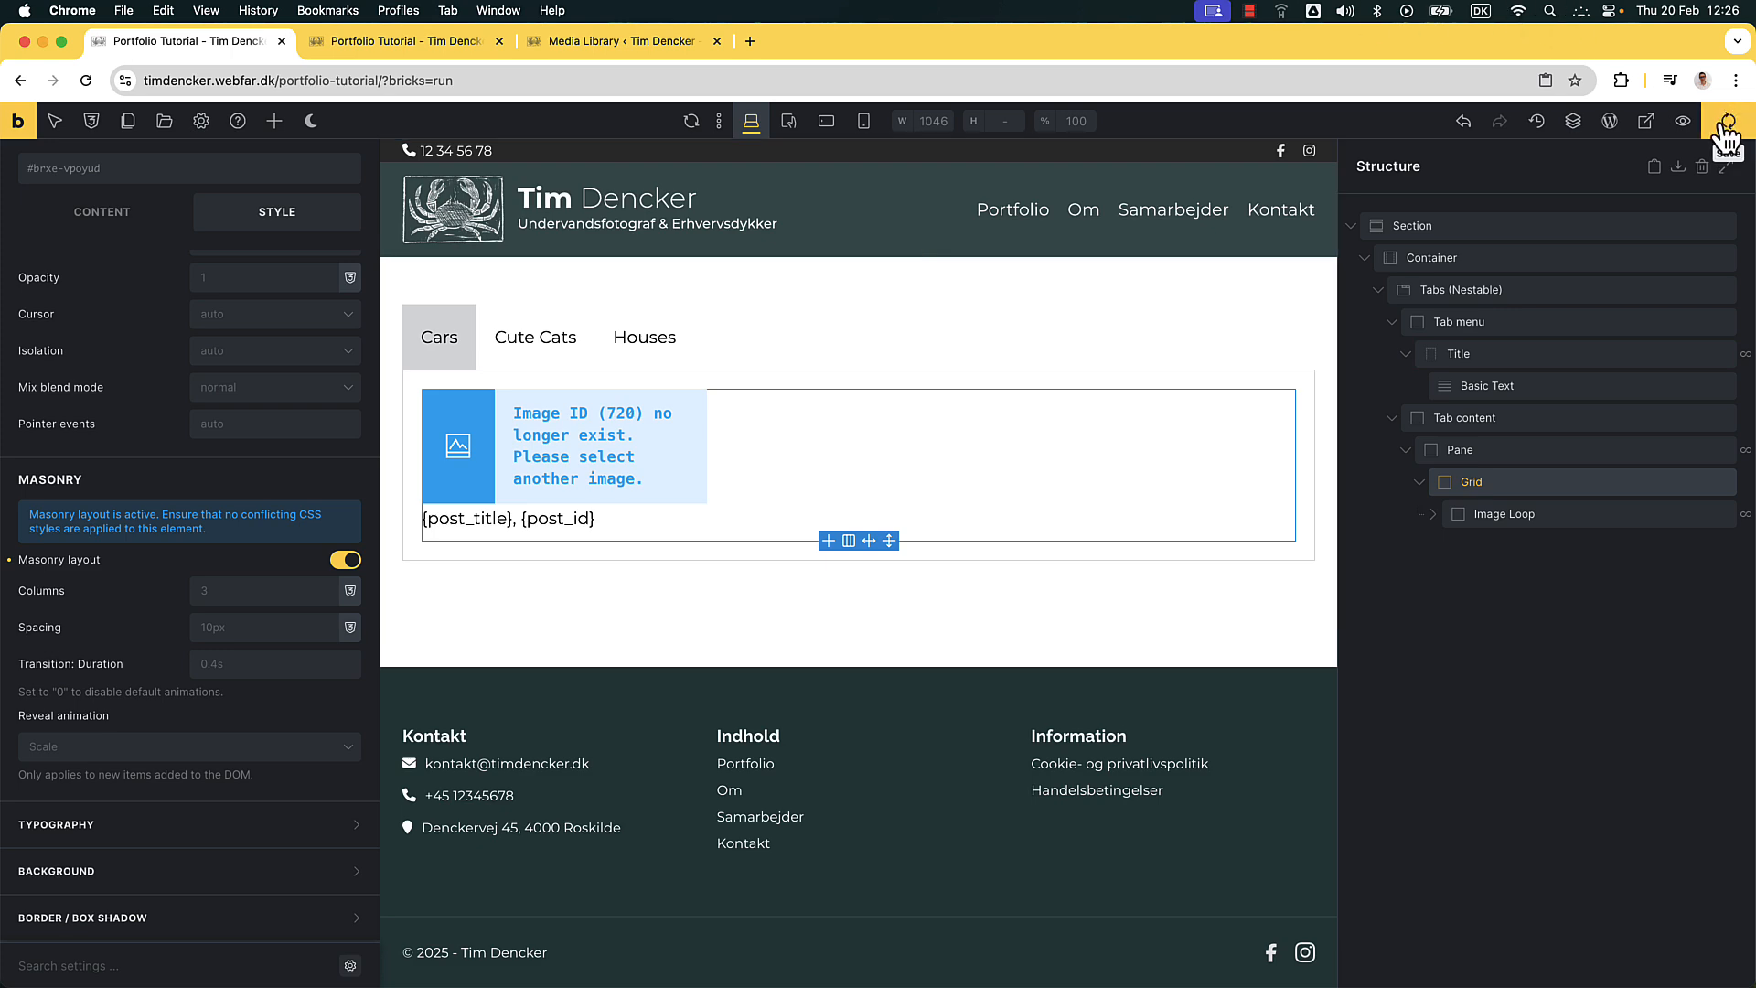
# Check the masonry image layout in the Cars, Cute Cats and Houses tabs on the frontend preview
pyautogui.click(423, 41)
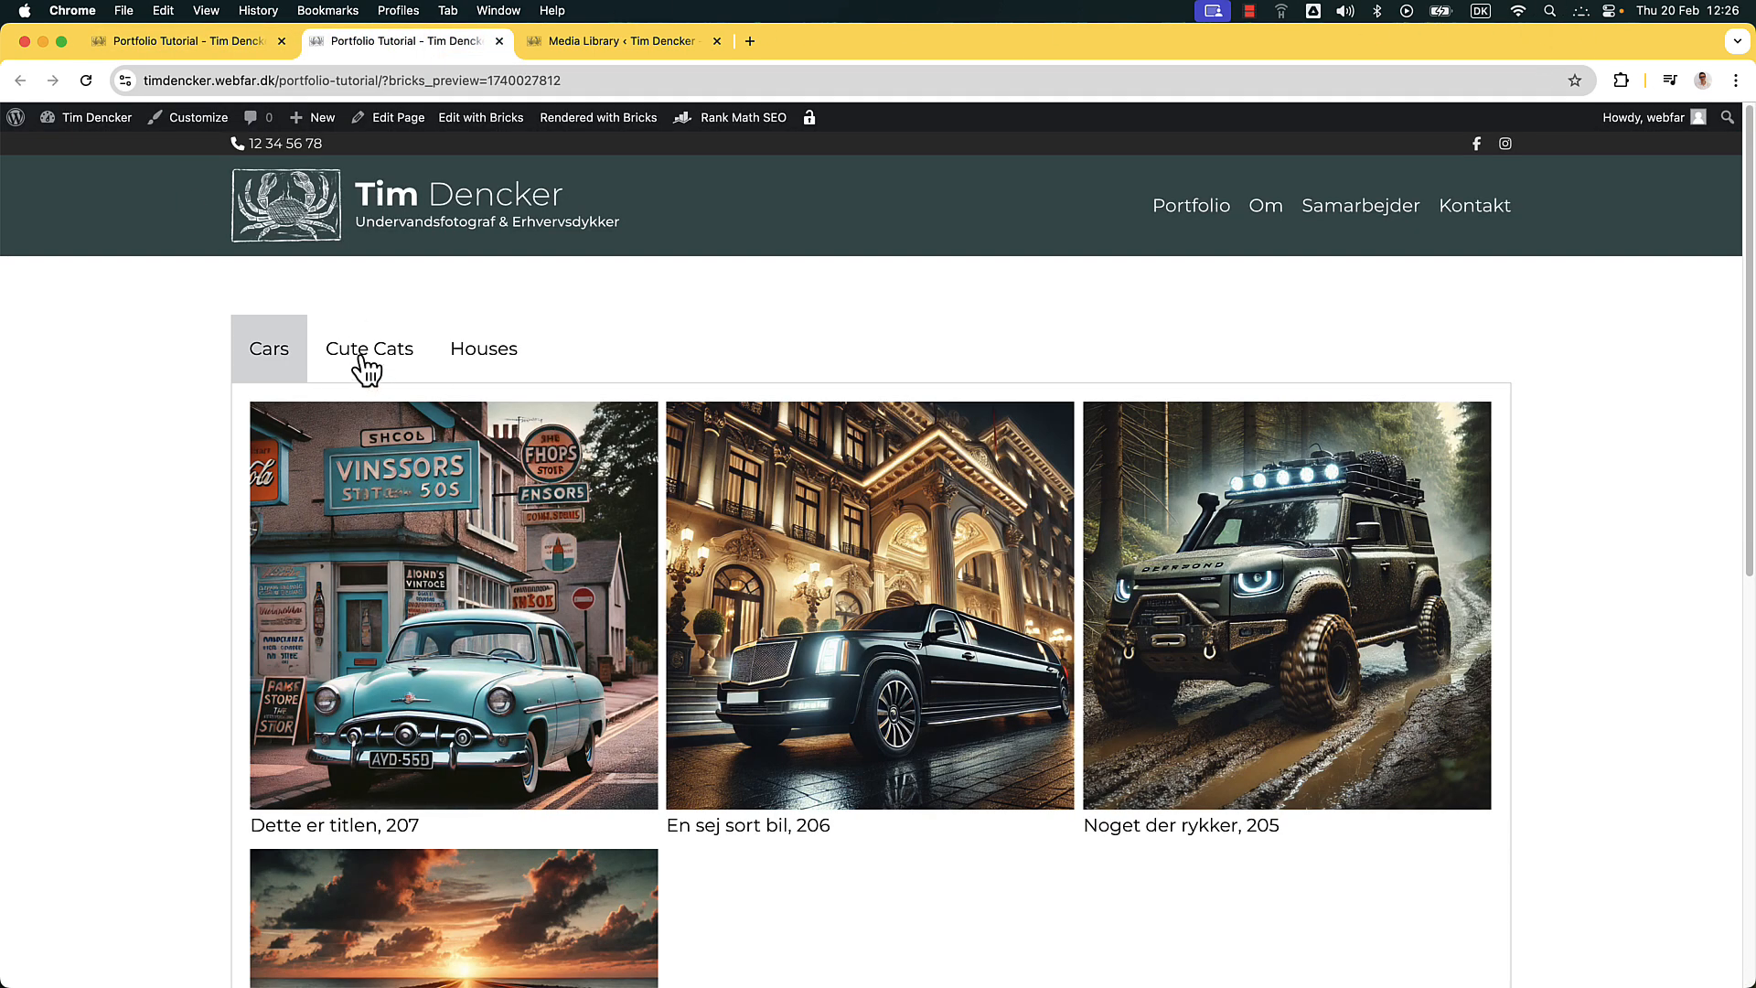
pyautogui.click(364, 361)
pyautogui.click(512, 361)
pyautogui.click(375, 361)
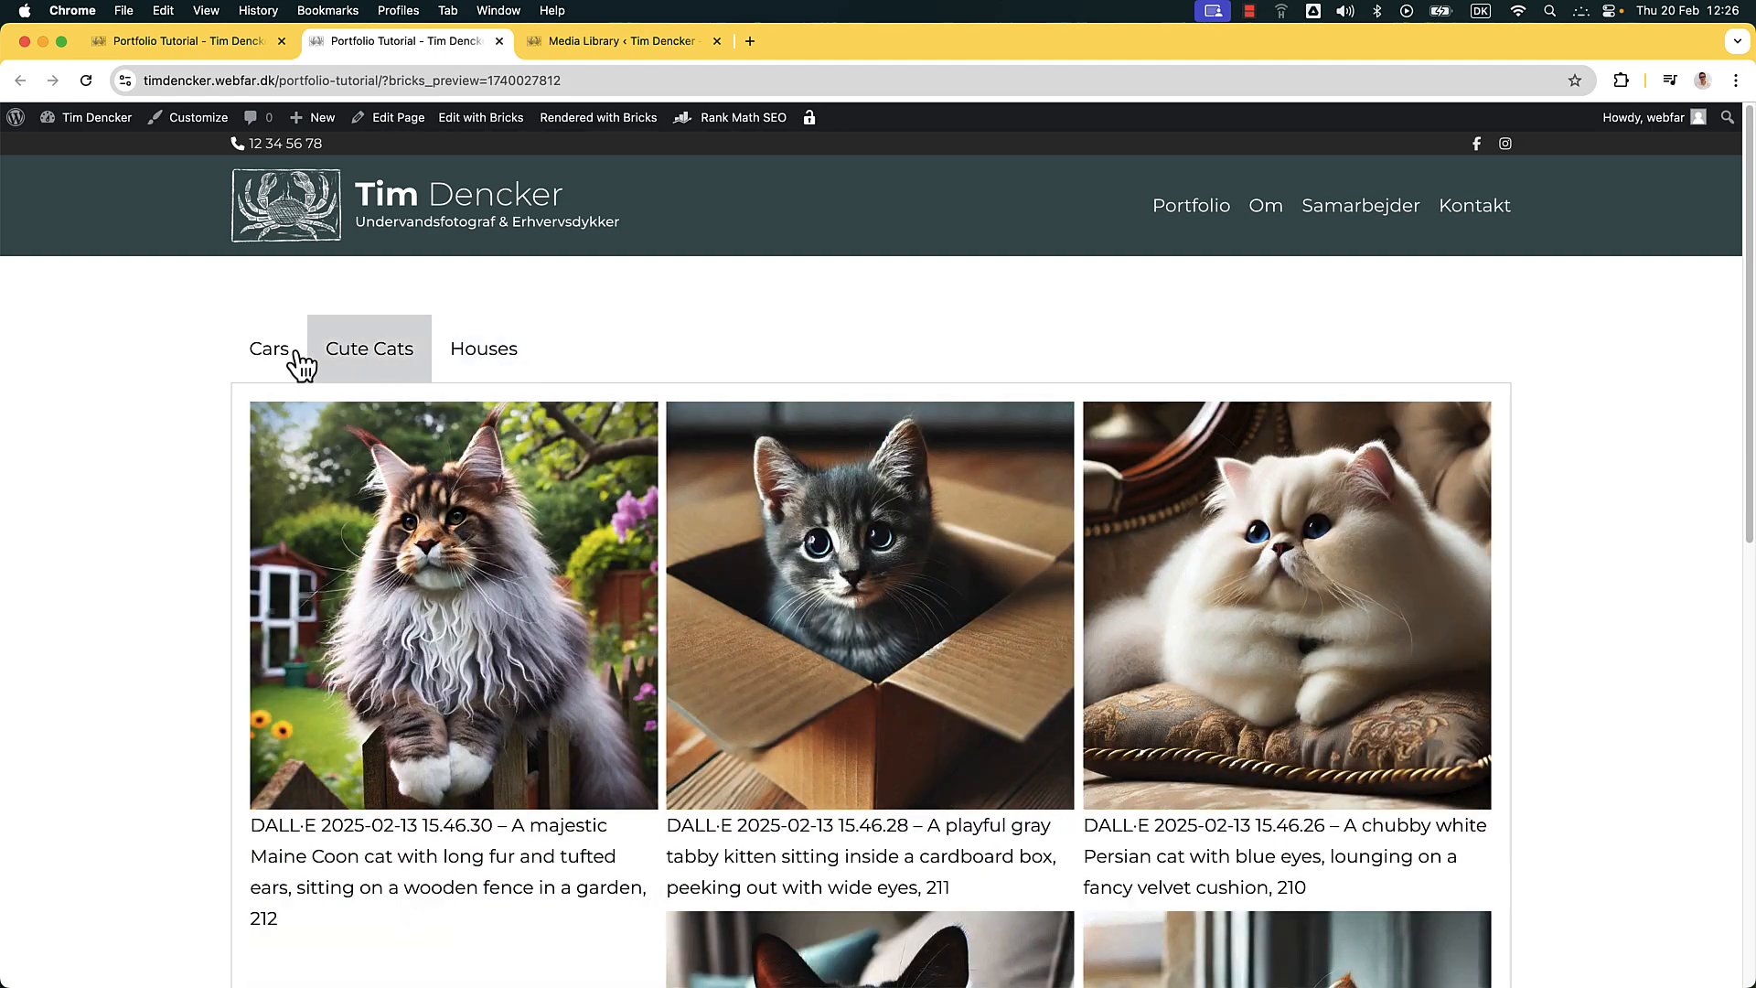
pyautogui.click(300, 366)
pyautogui.click(375, 364)
pyautogui.click(494, 366)
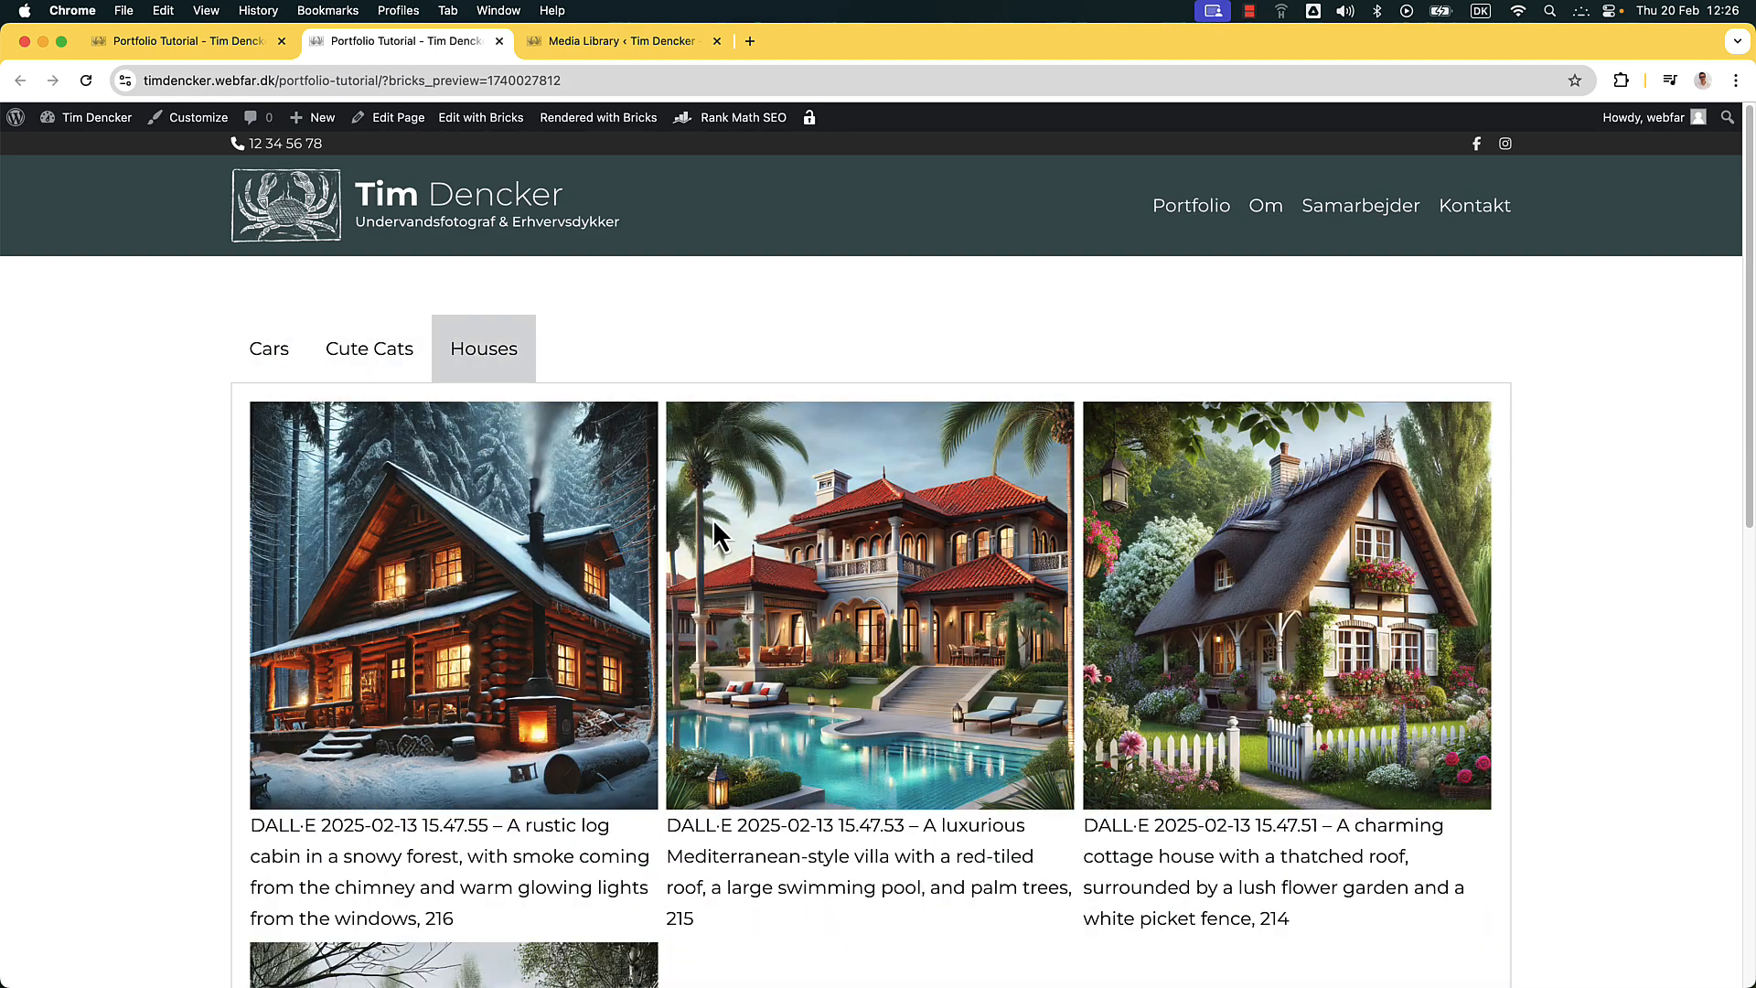
pyautogui.scroll(-10, 640, 598)
pyautogui.scroll(10, 423, 463)
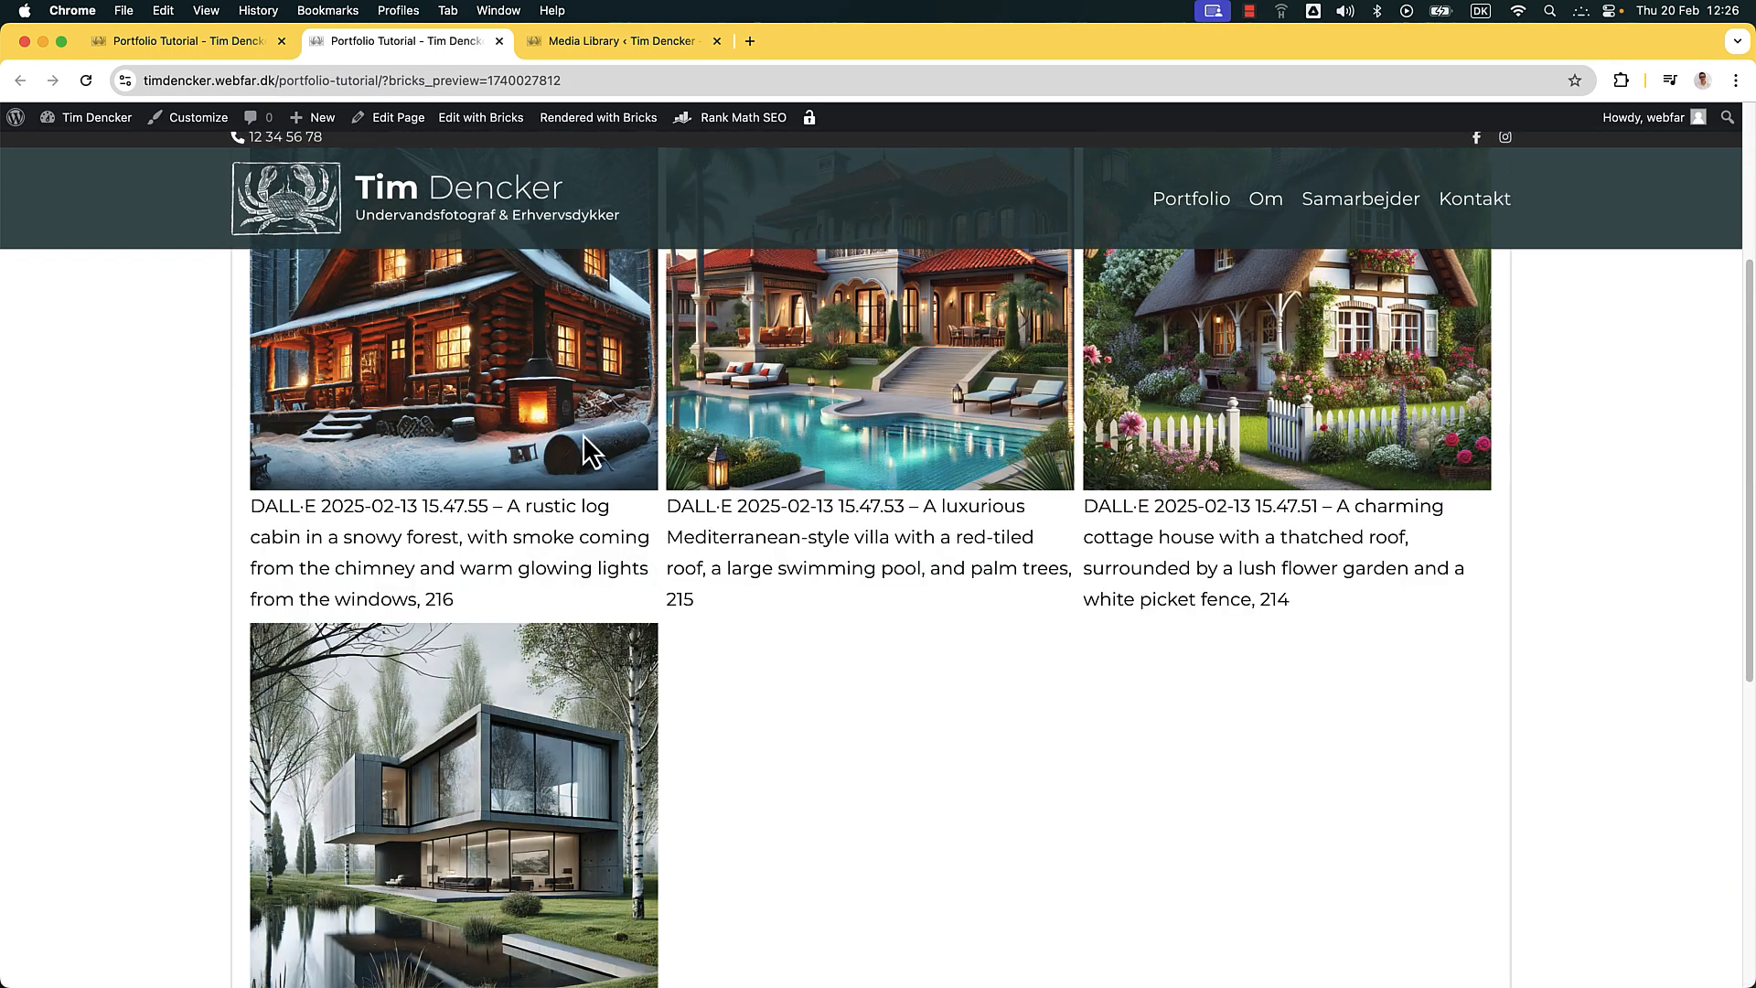
pyautogui.click(334, 362)
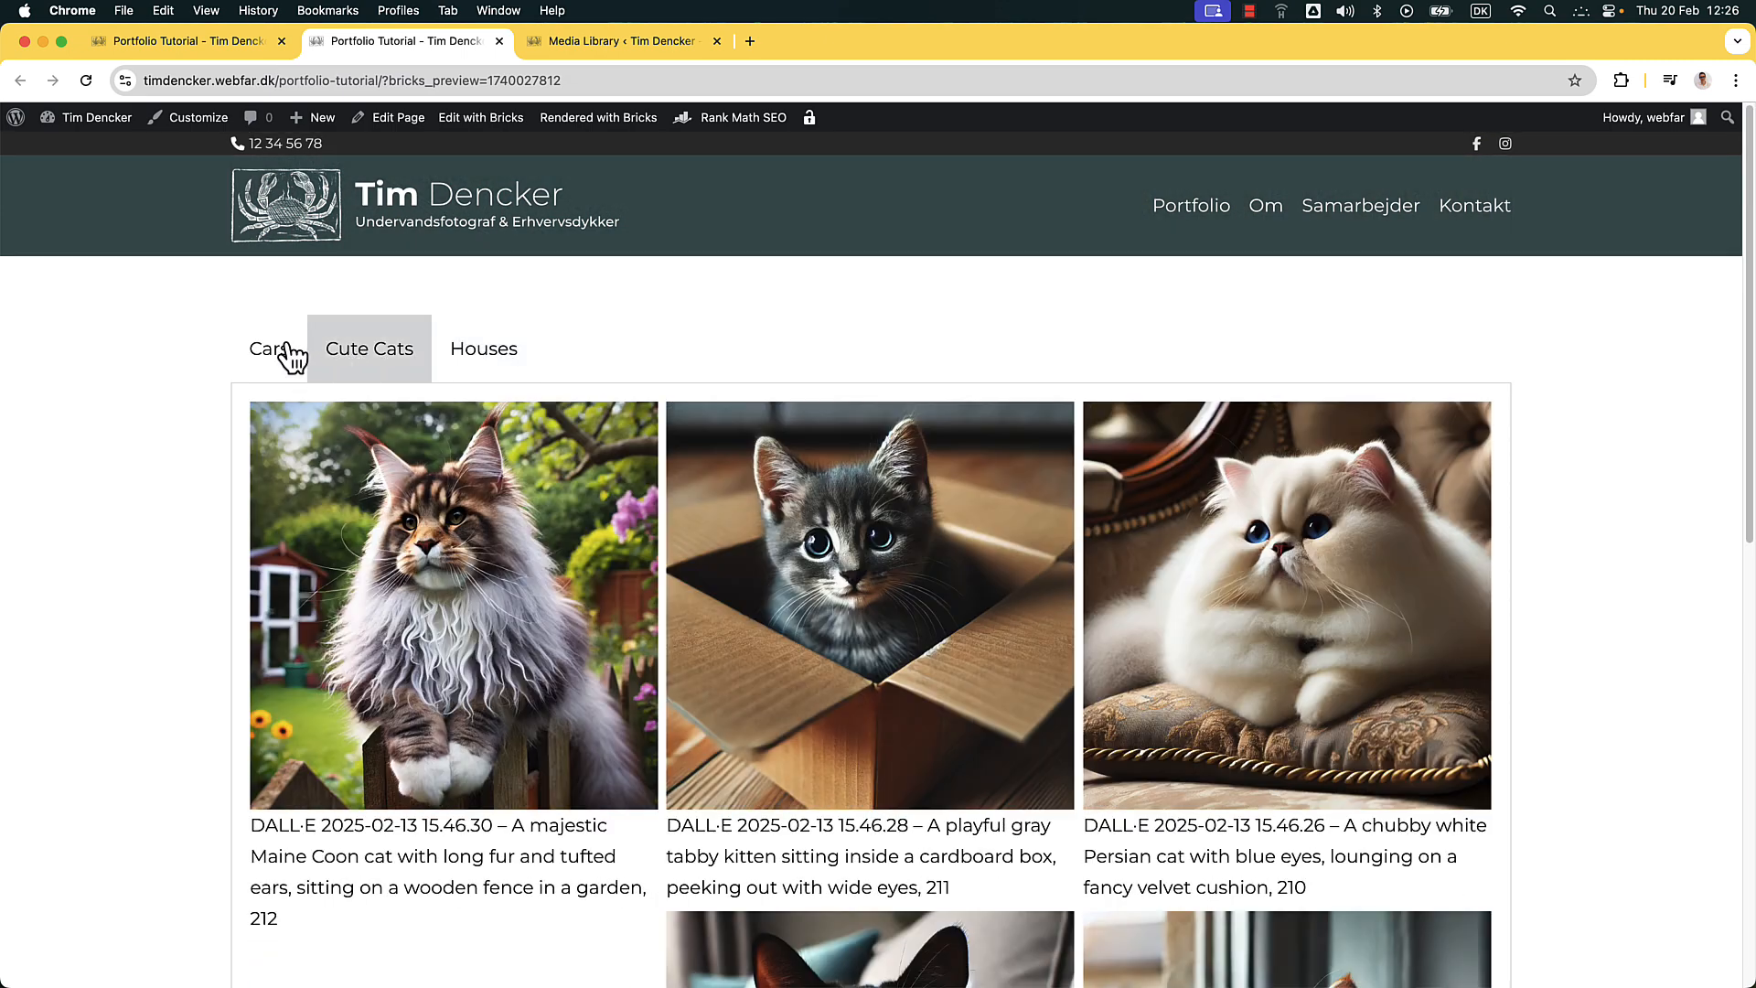
# Set the title background of the Tabs (Nestable) element to the palette's dark green, after trying var(--secondary)
pyautogui.press('super+1')
pyautogui.click(1500, 289)
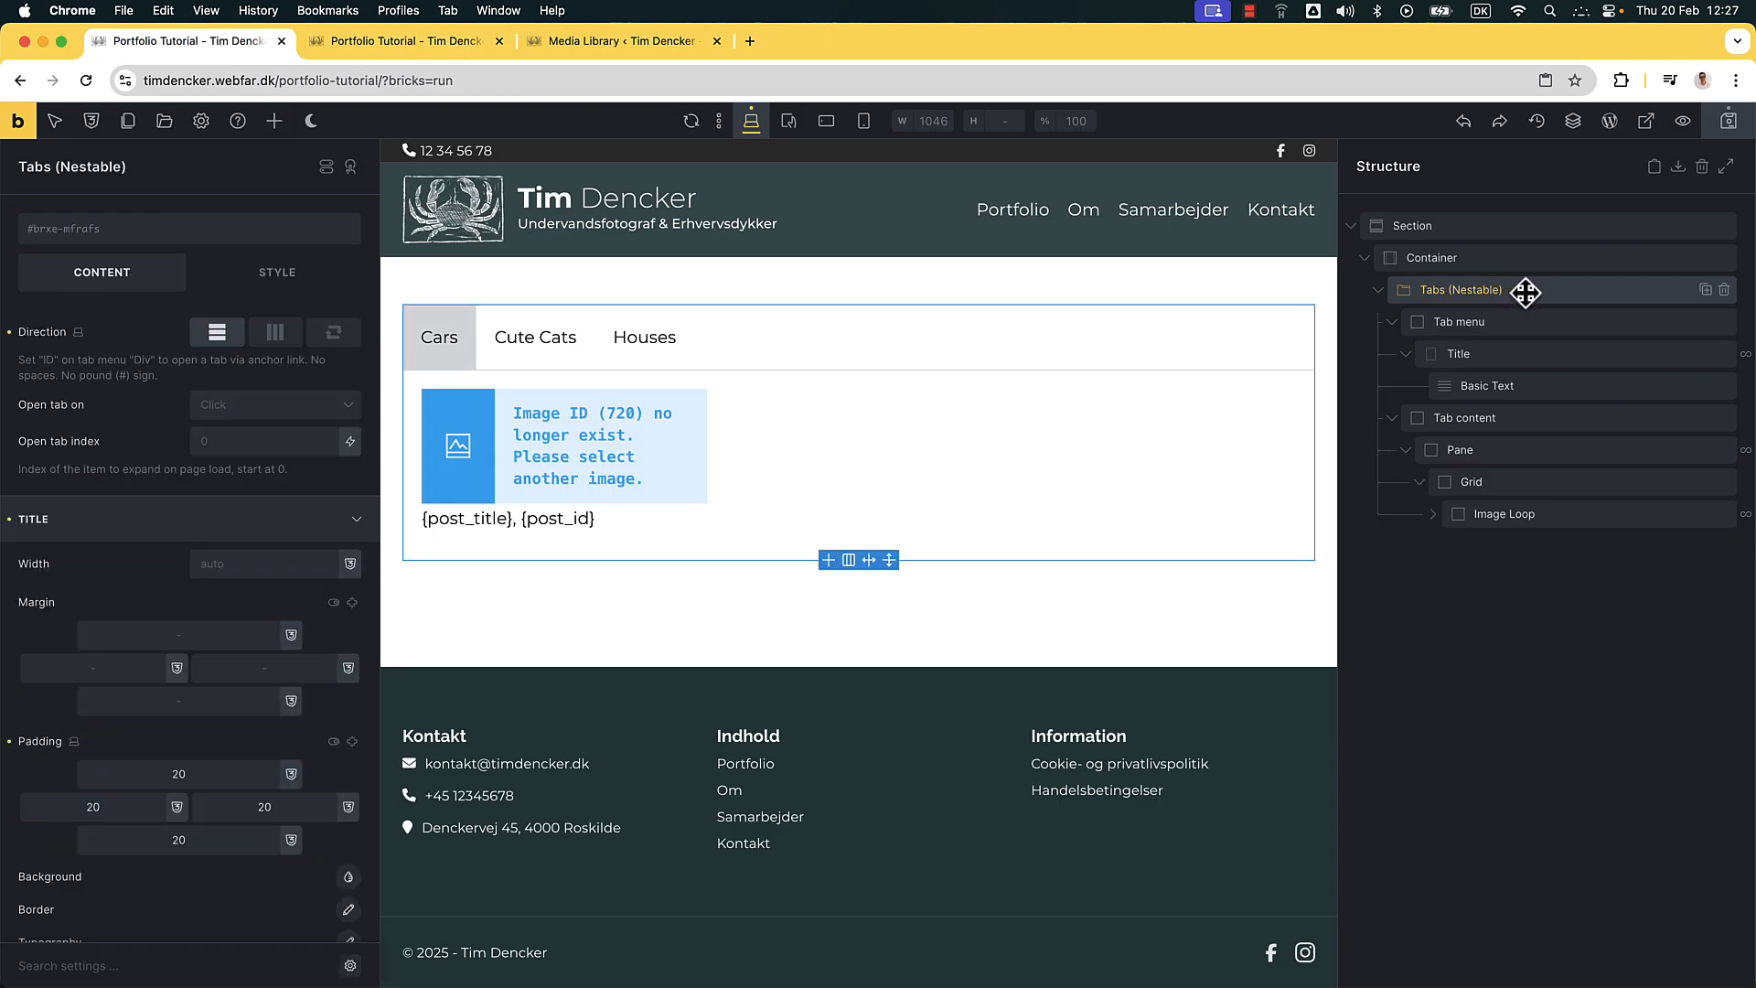
pyautogui.scroll(-1, 226, 595)
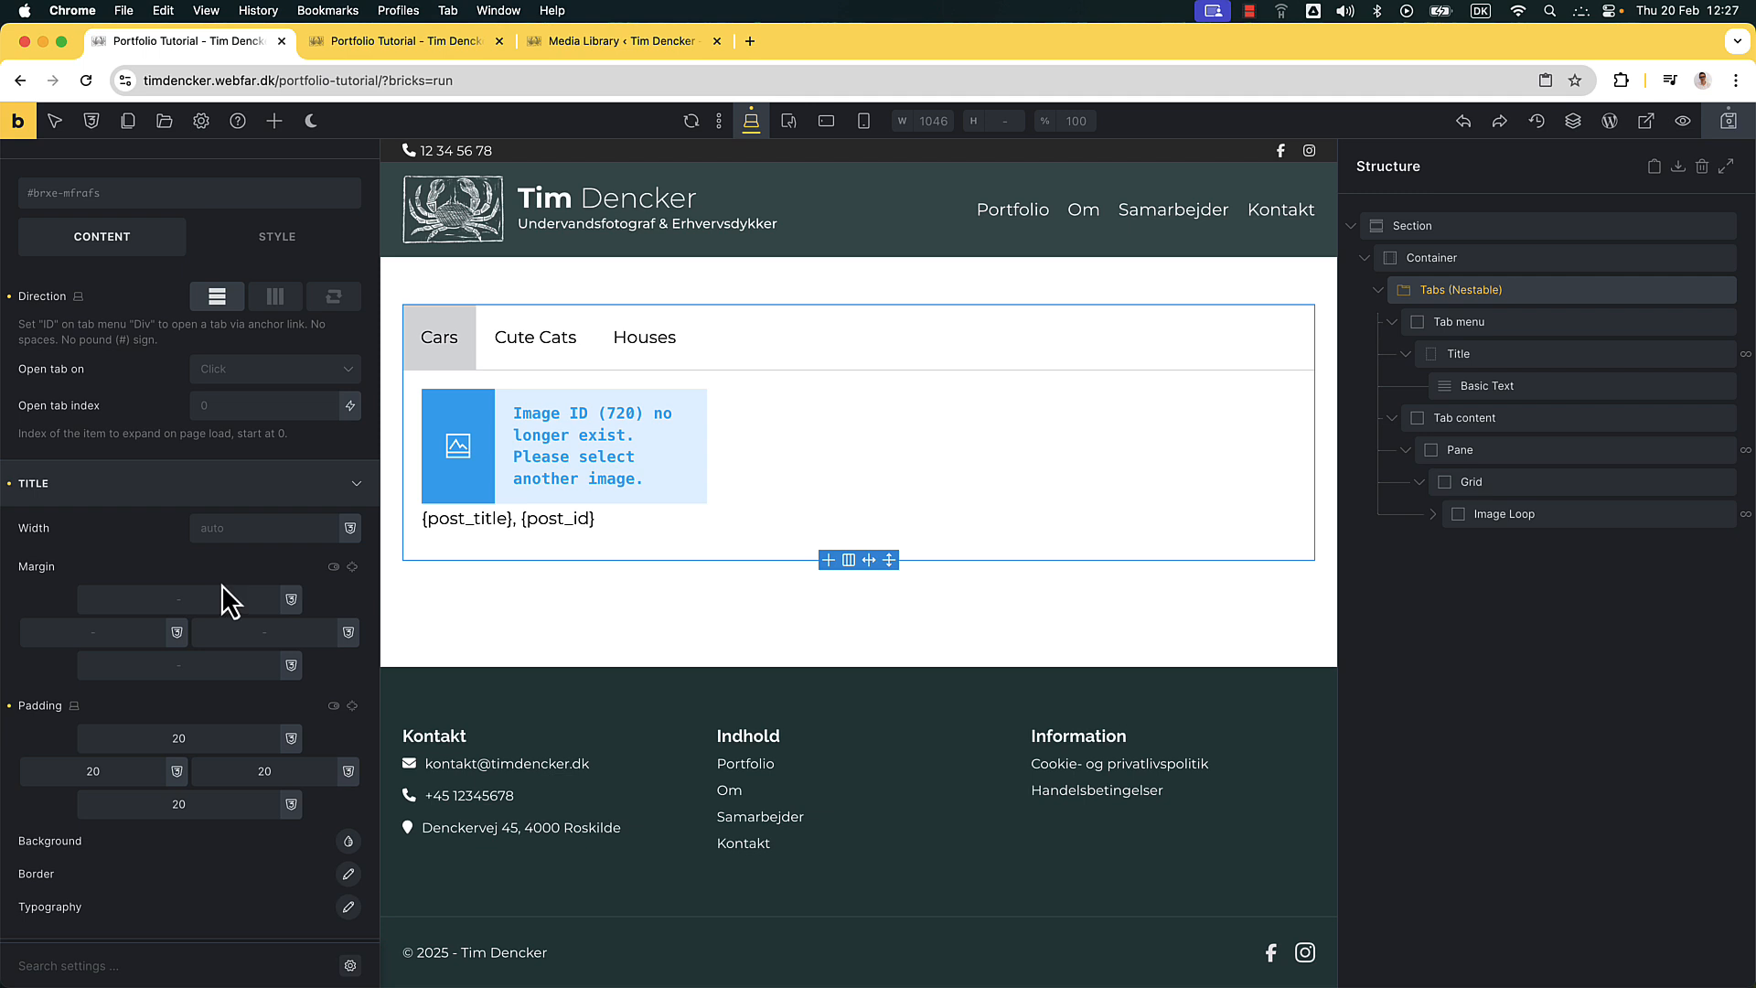
pyautogui.scroll(-5, 229, 533)
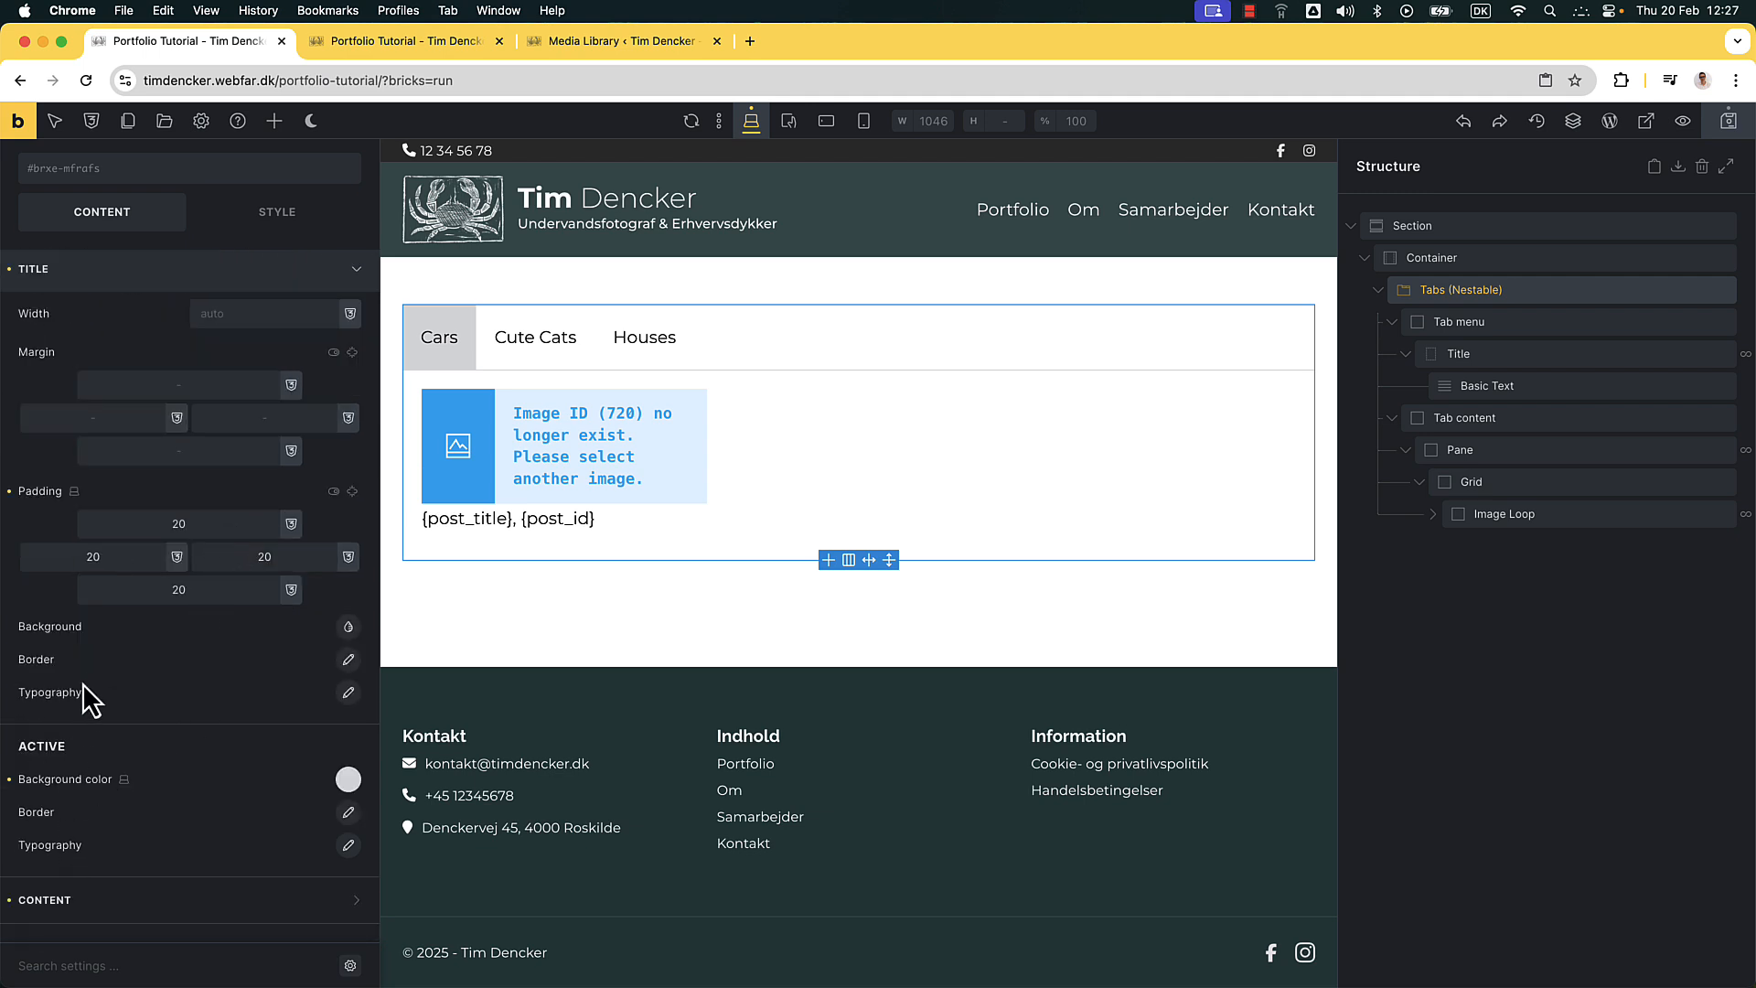
pyautogui.click(349, 626)
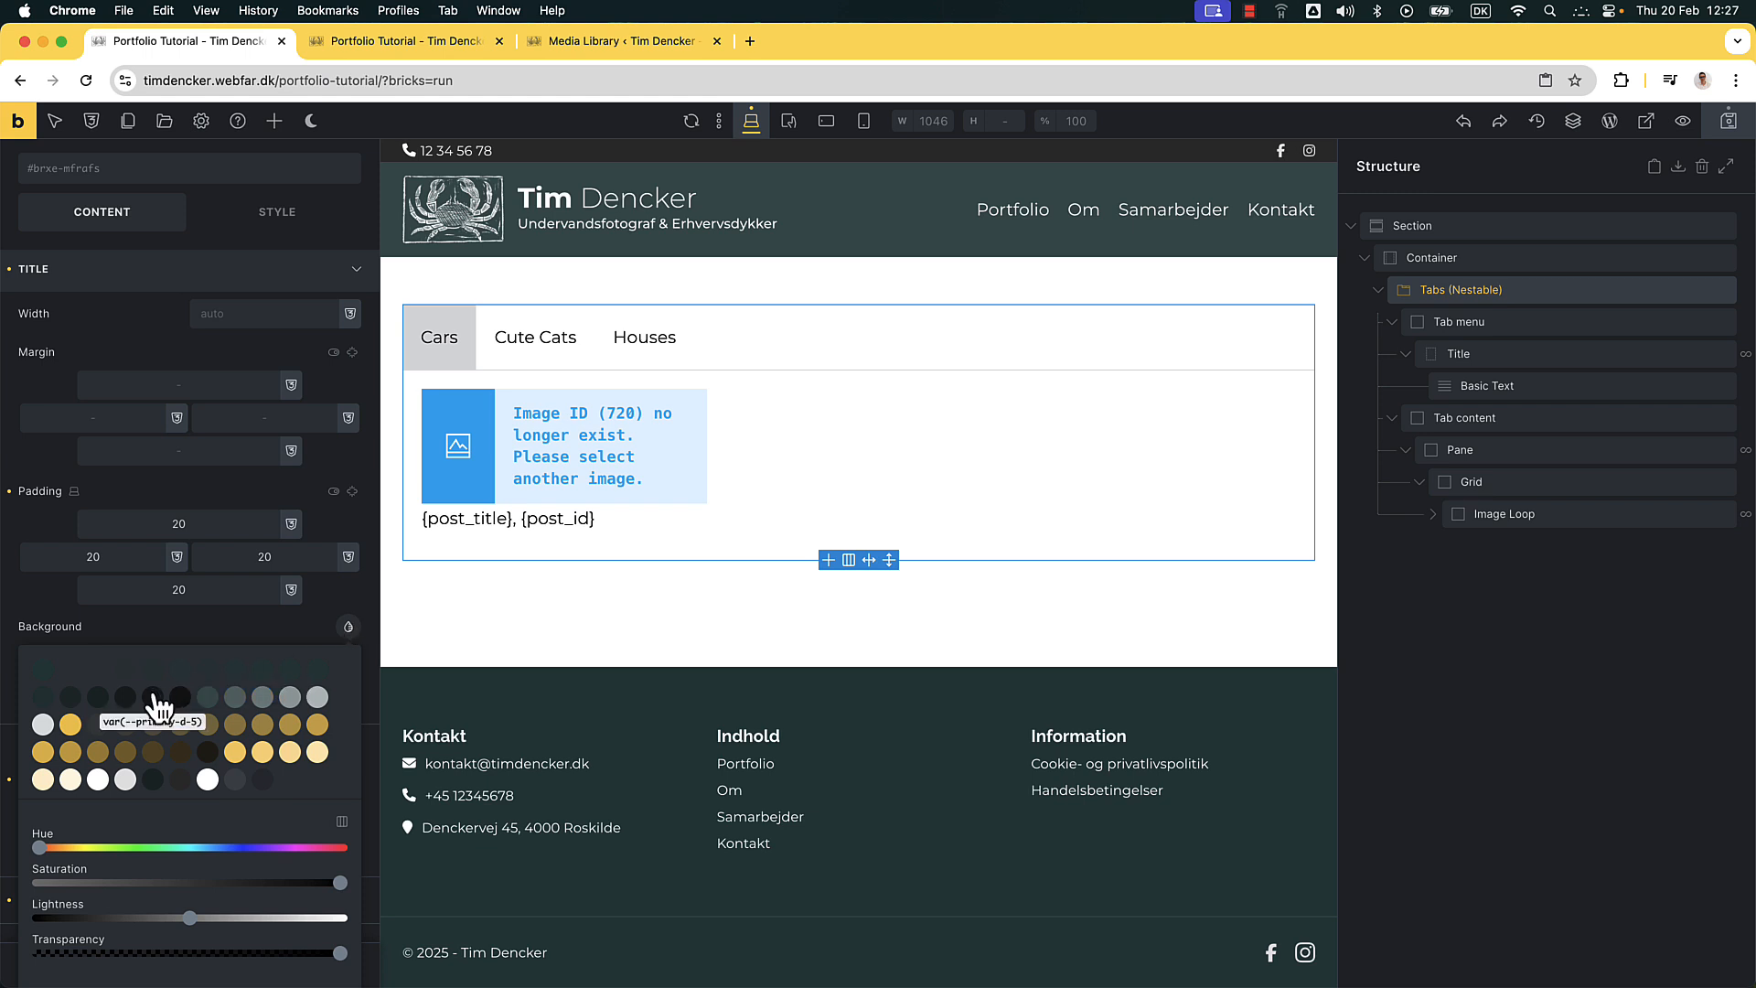
pyautogui.click(71, 725)
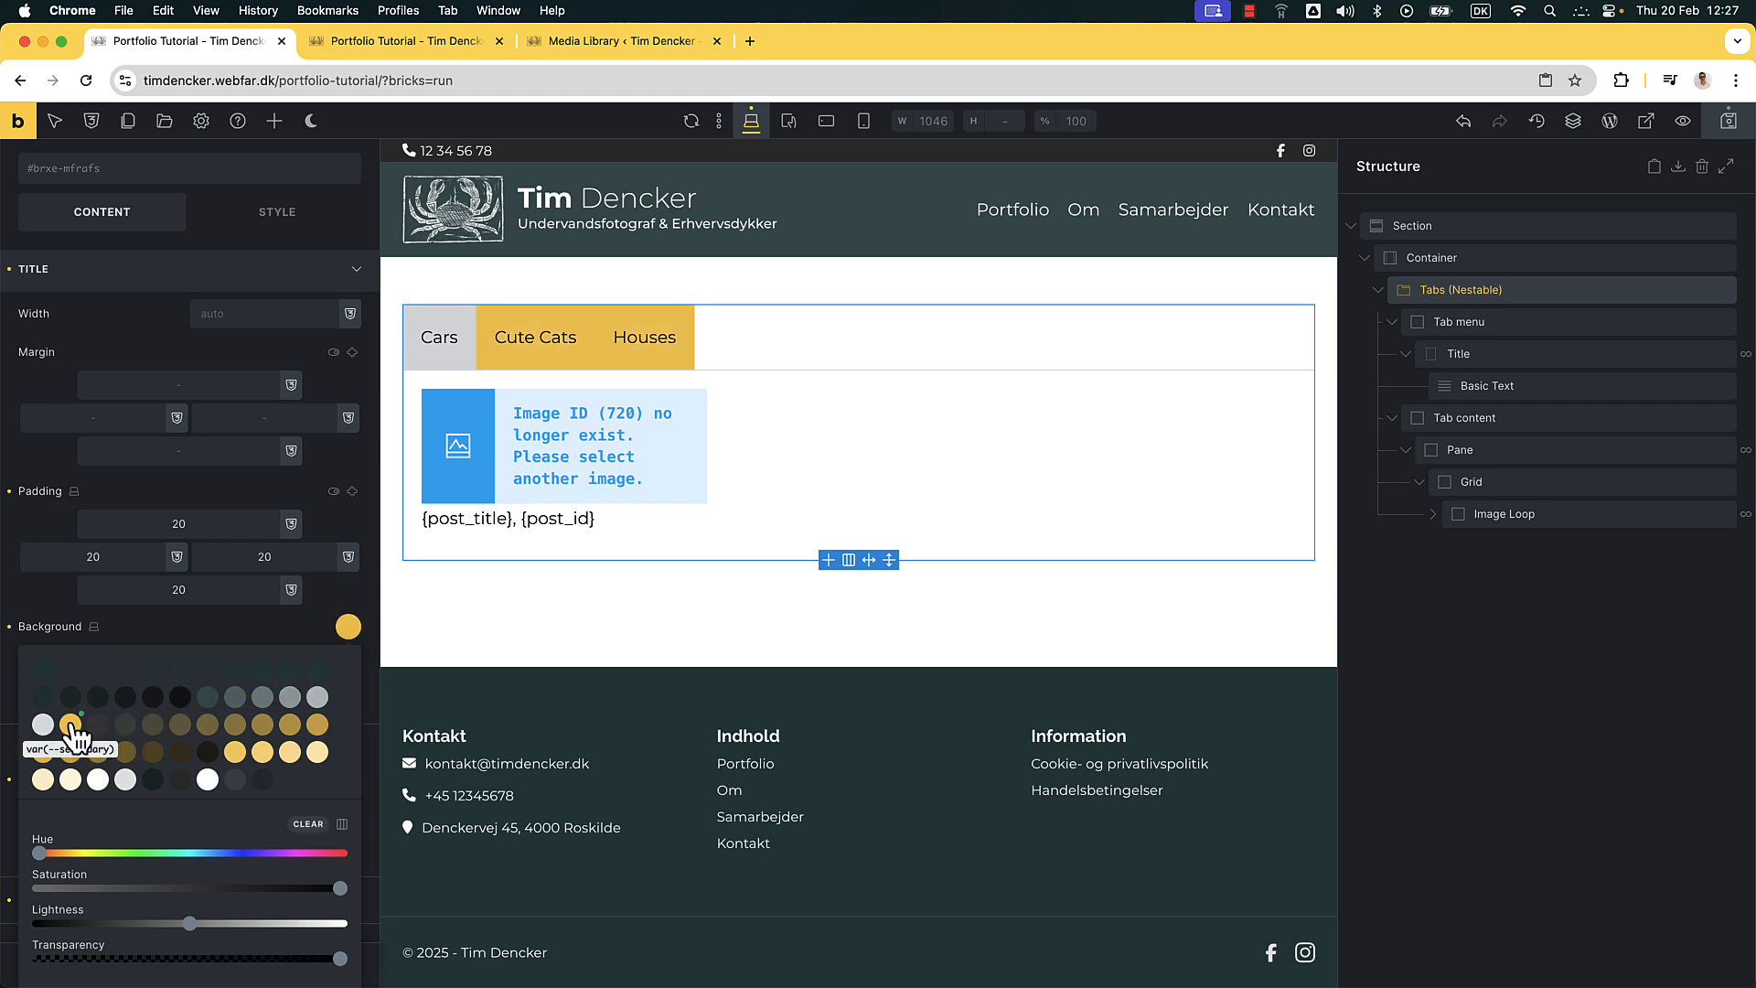
pyautogui.click(43, 671)
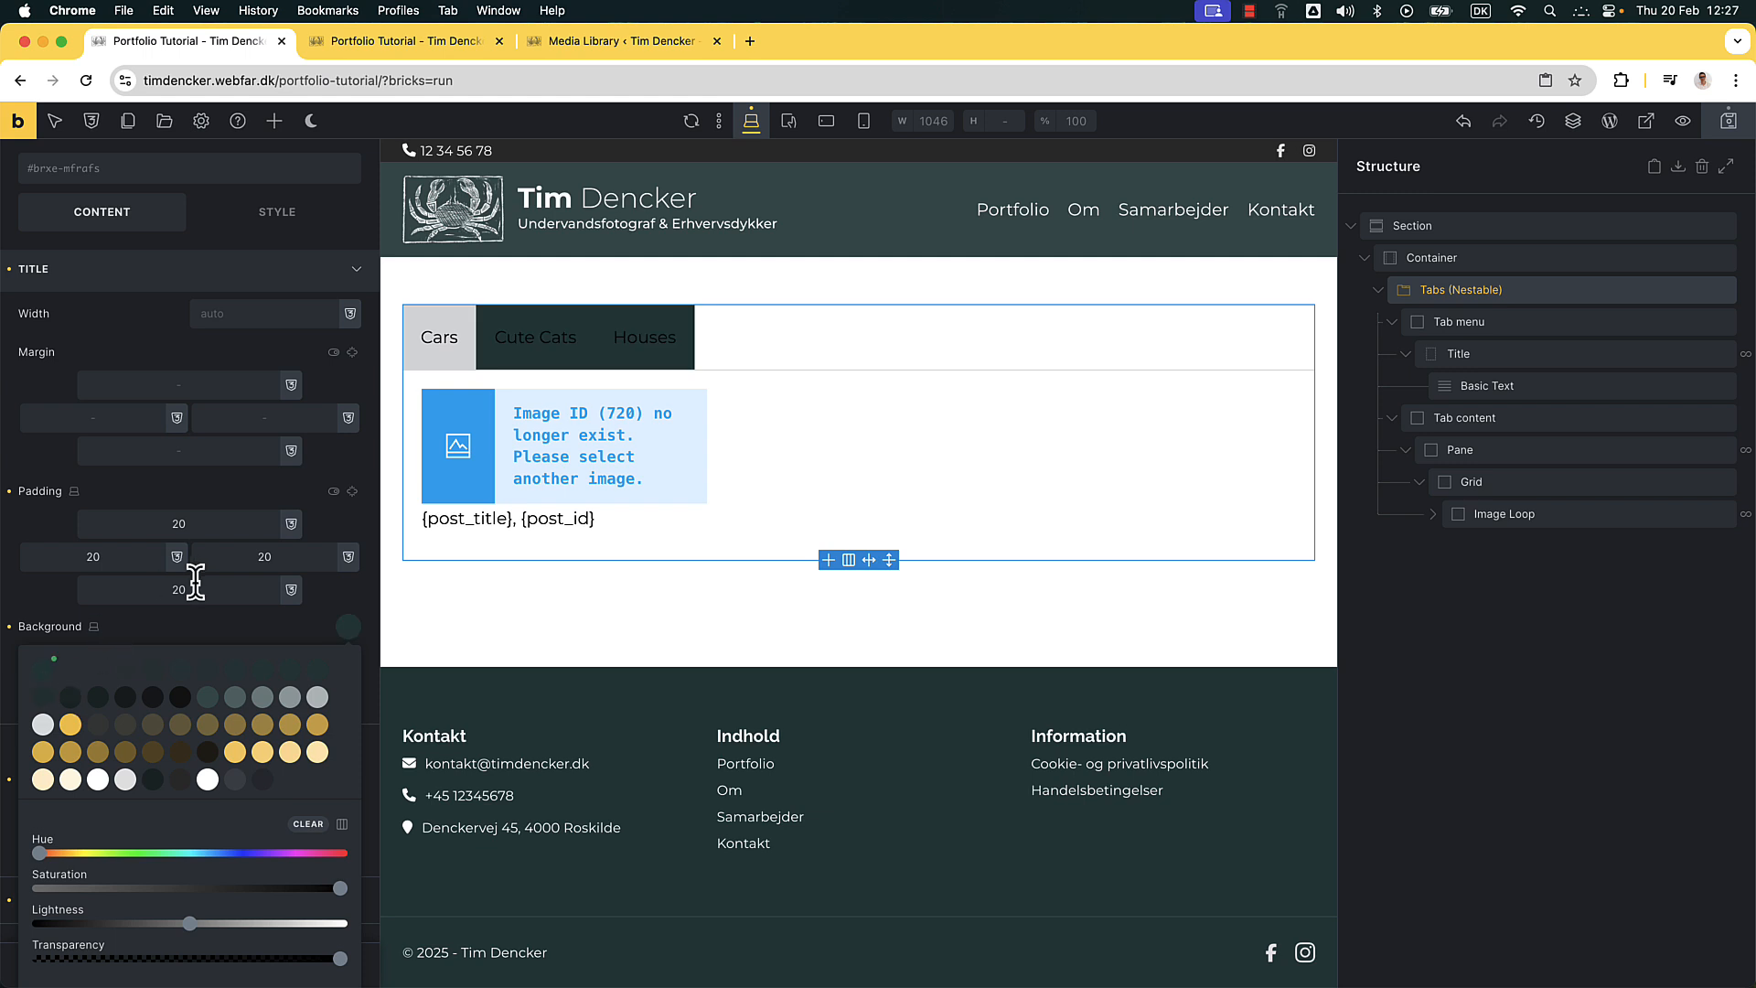
pyautogui.click(182, 625)
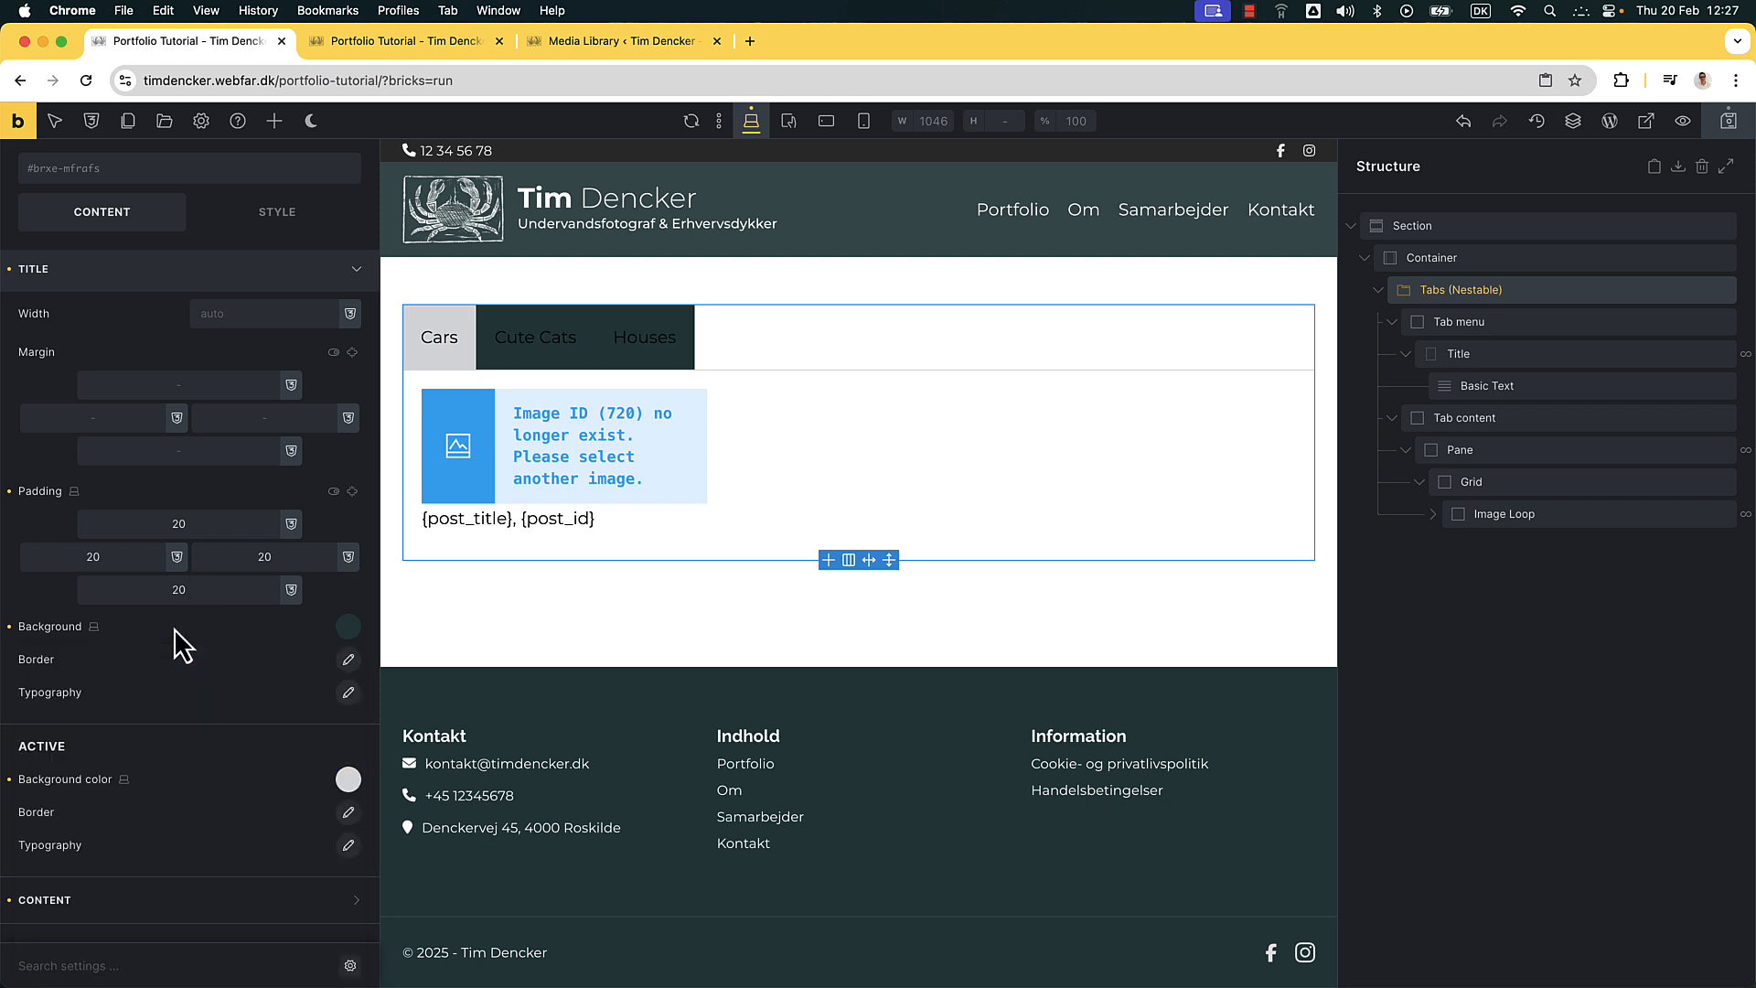
# Set the tab titles' typography color to white
pyautogui.click(348, 694)
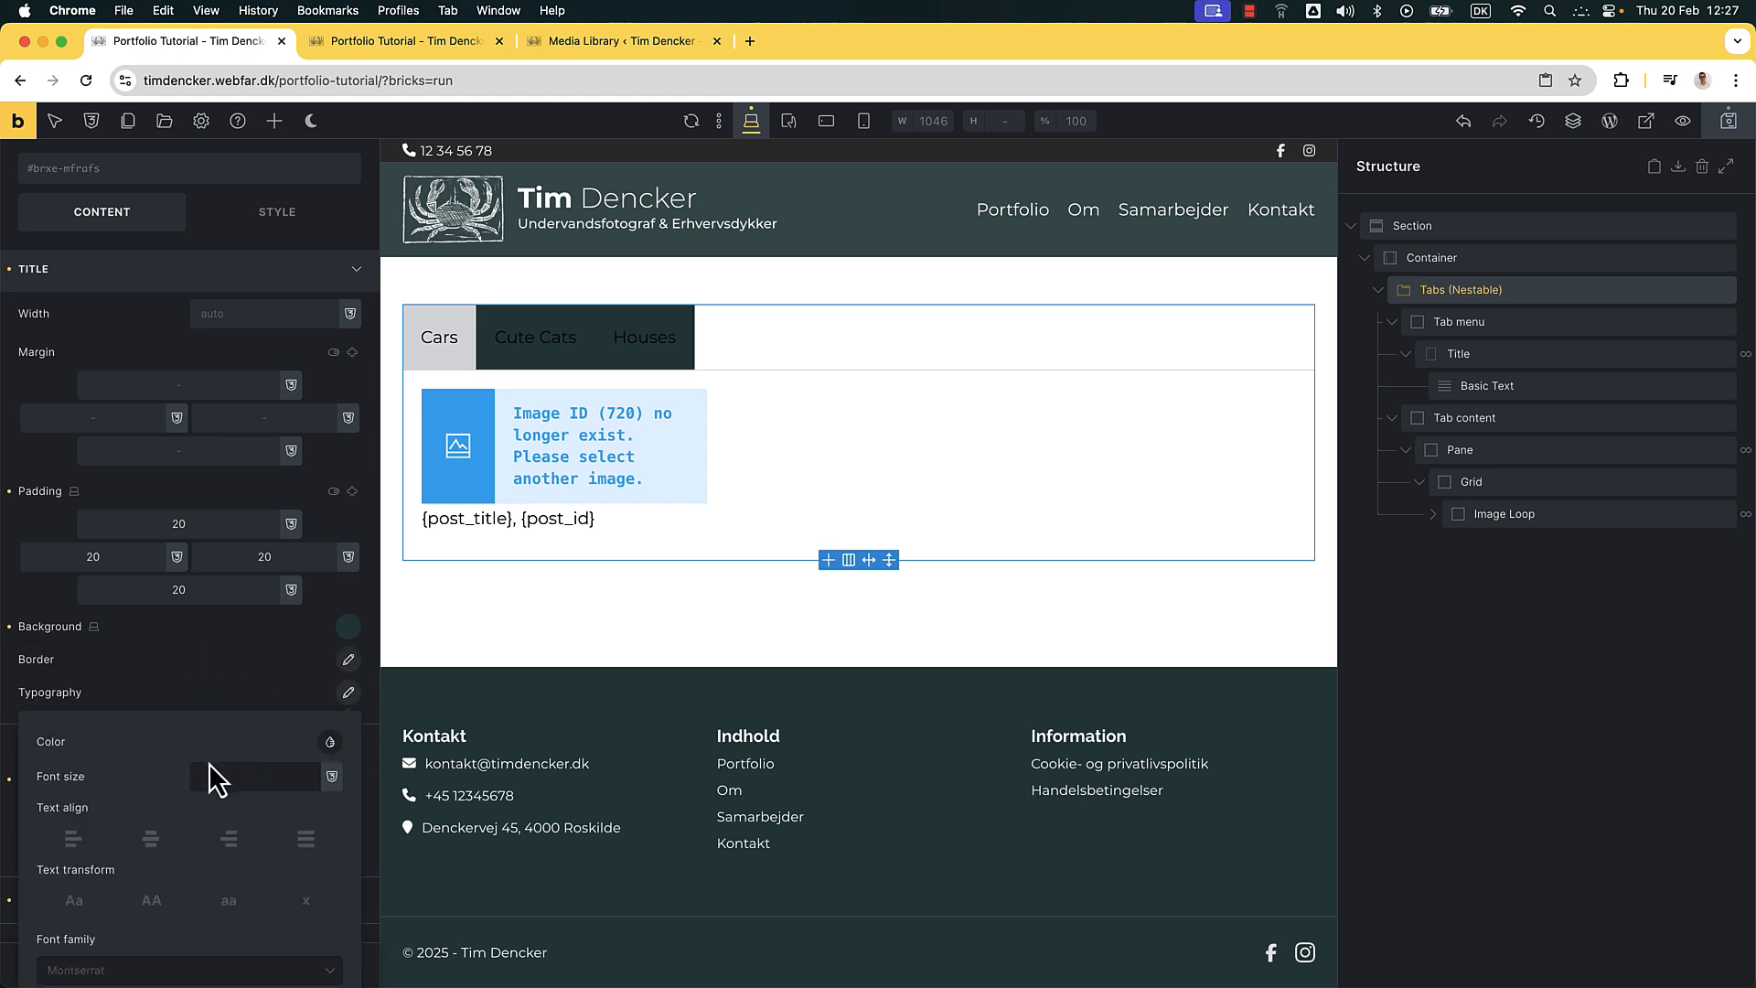
pyautogui.scroll(-5, 215, 776)
pyautogui.scroll(6, 258, 681)
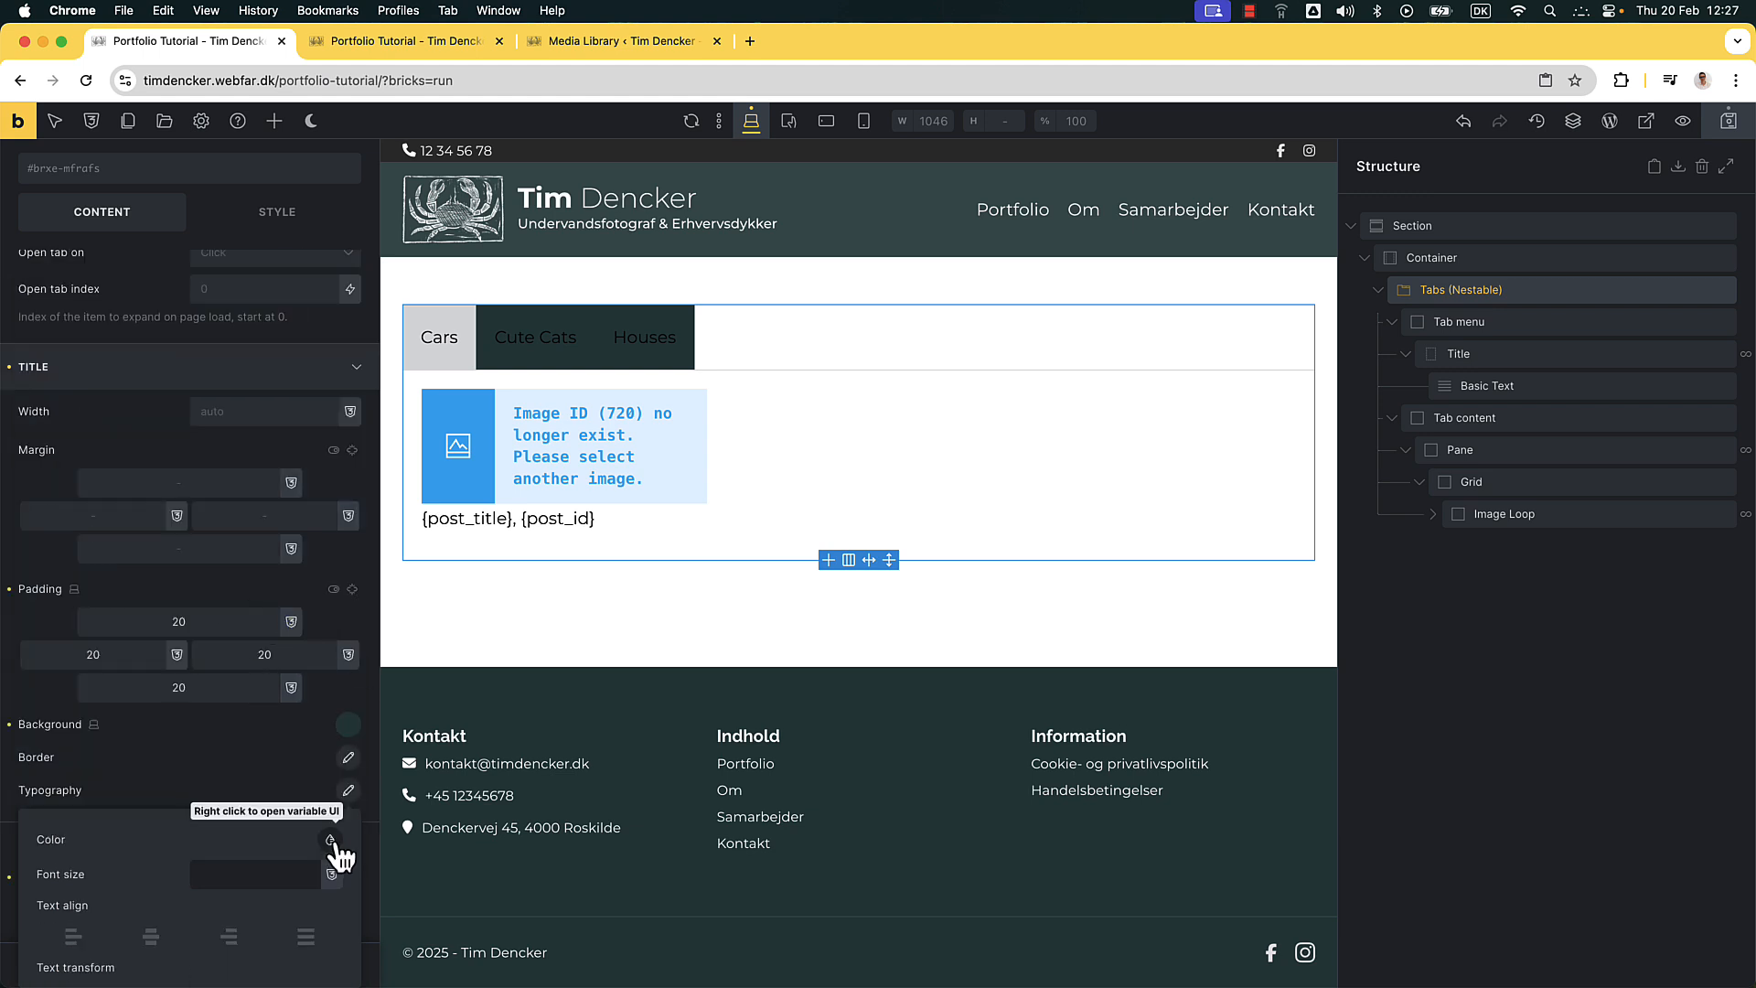
pyautogui.click(330, 838)
pyautogui.scroll(-3, 227, 892)
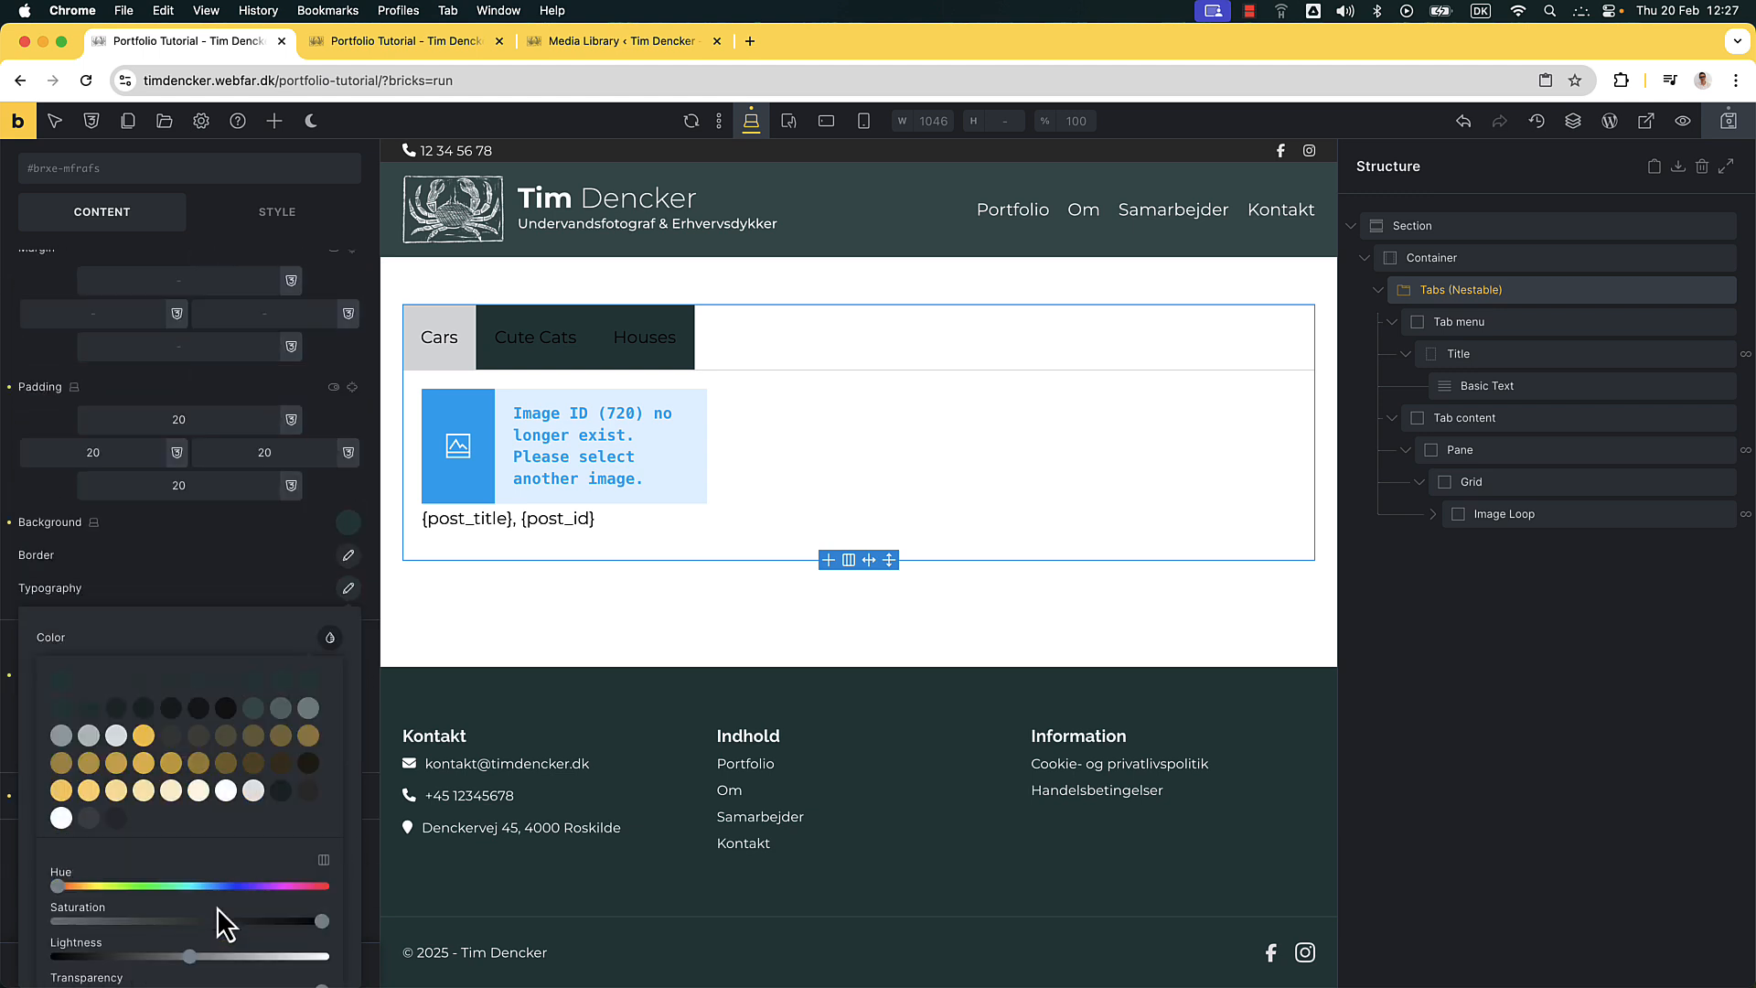
pyautogui.click(61, 817)
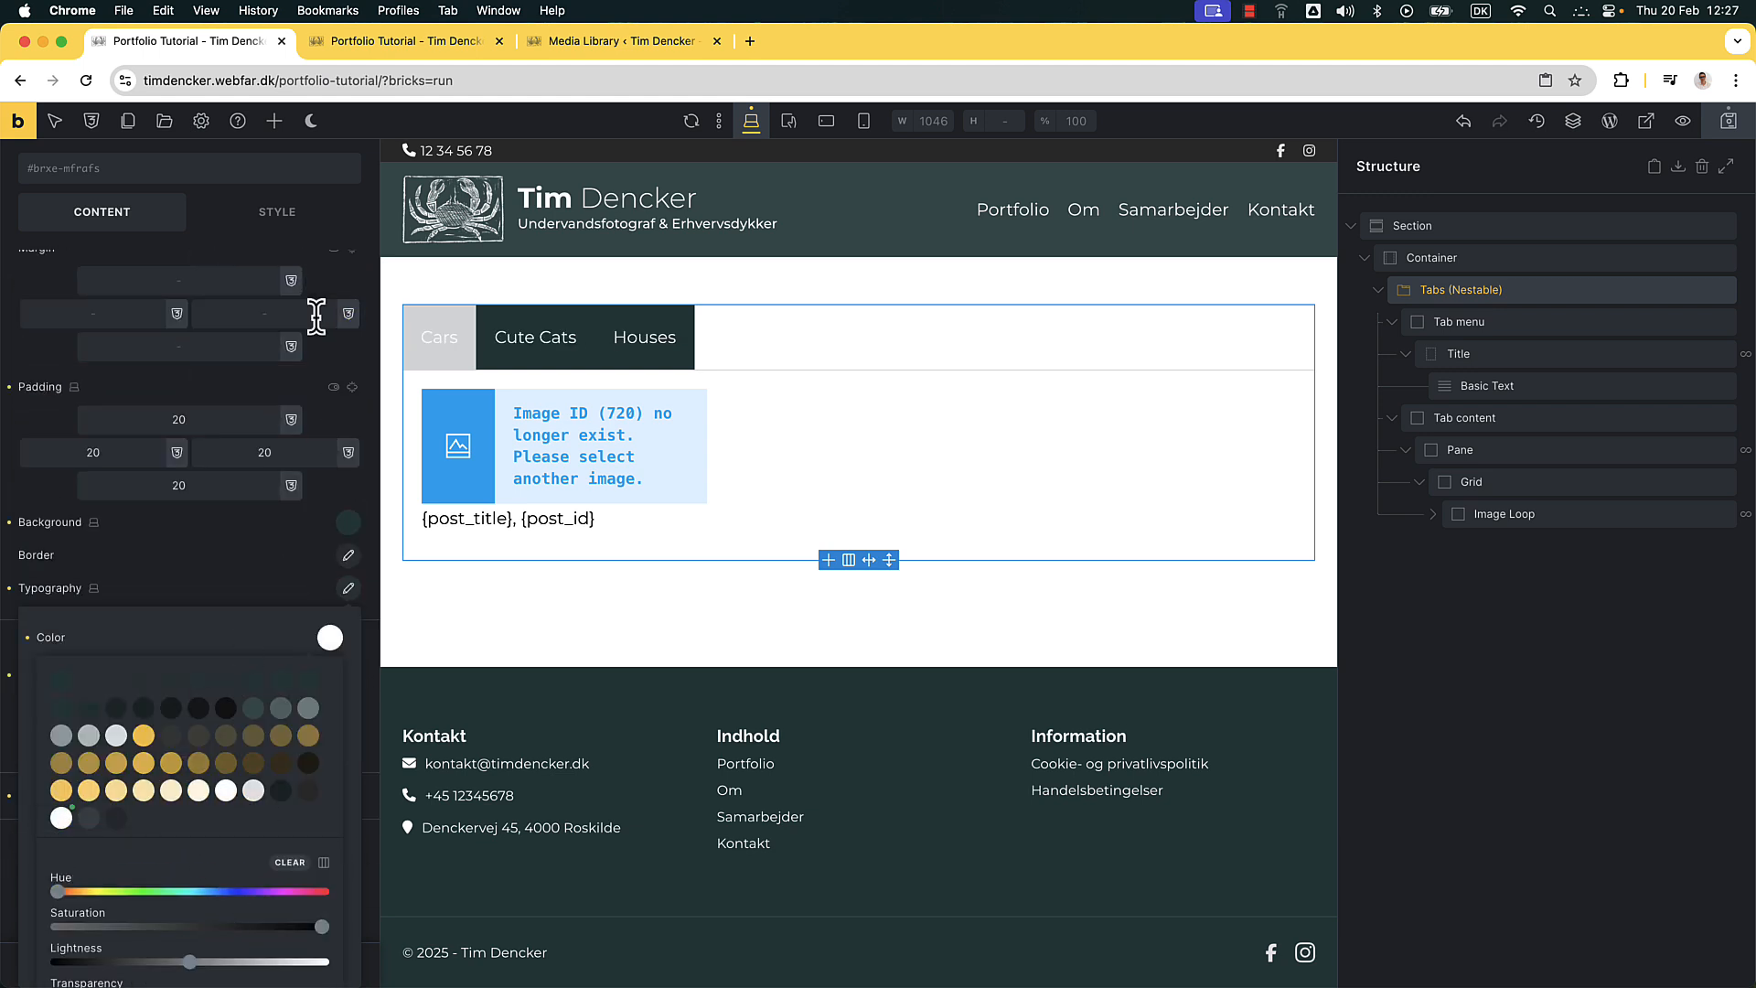
pyautogui.click(206, 554)
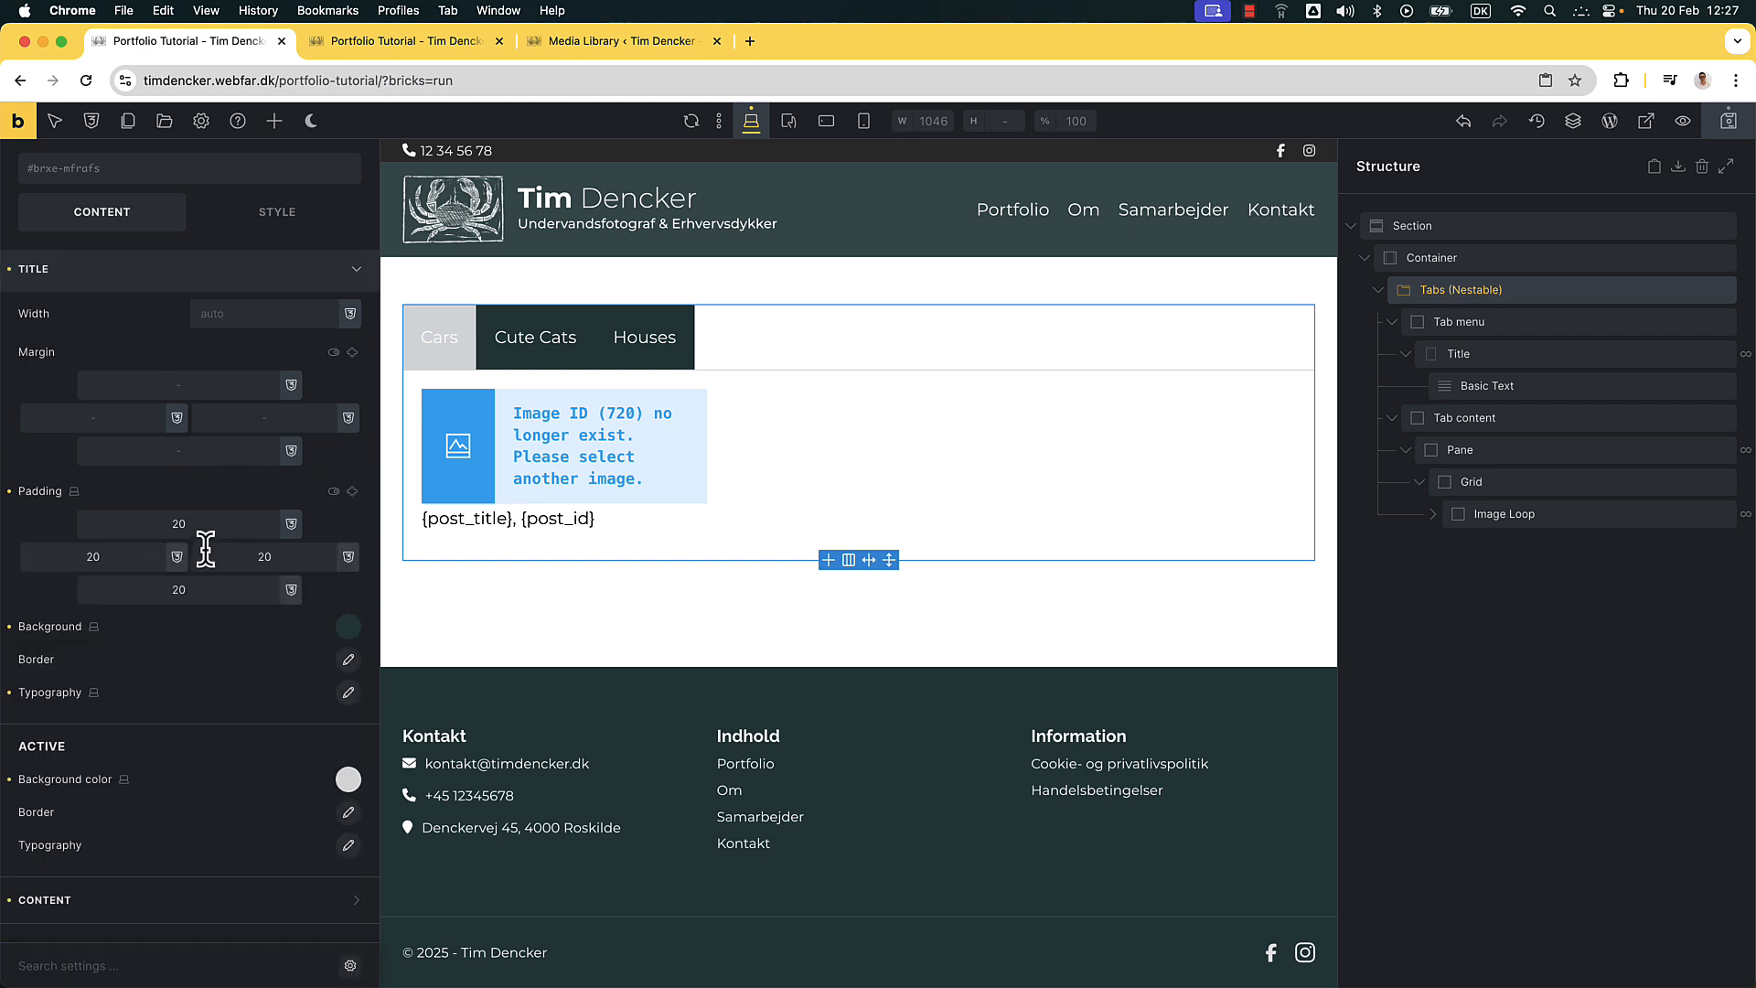
# Set the active tab title's background color to the yellow var(--secondary)
pyautogui.click(349, 778)
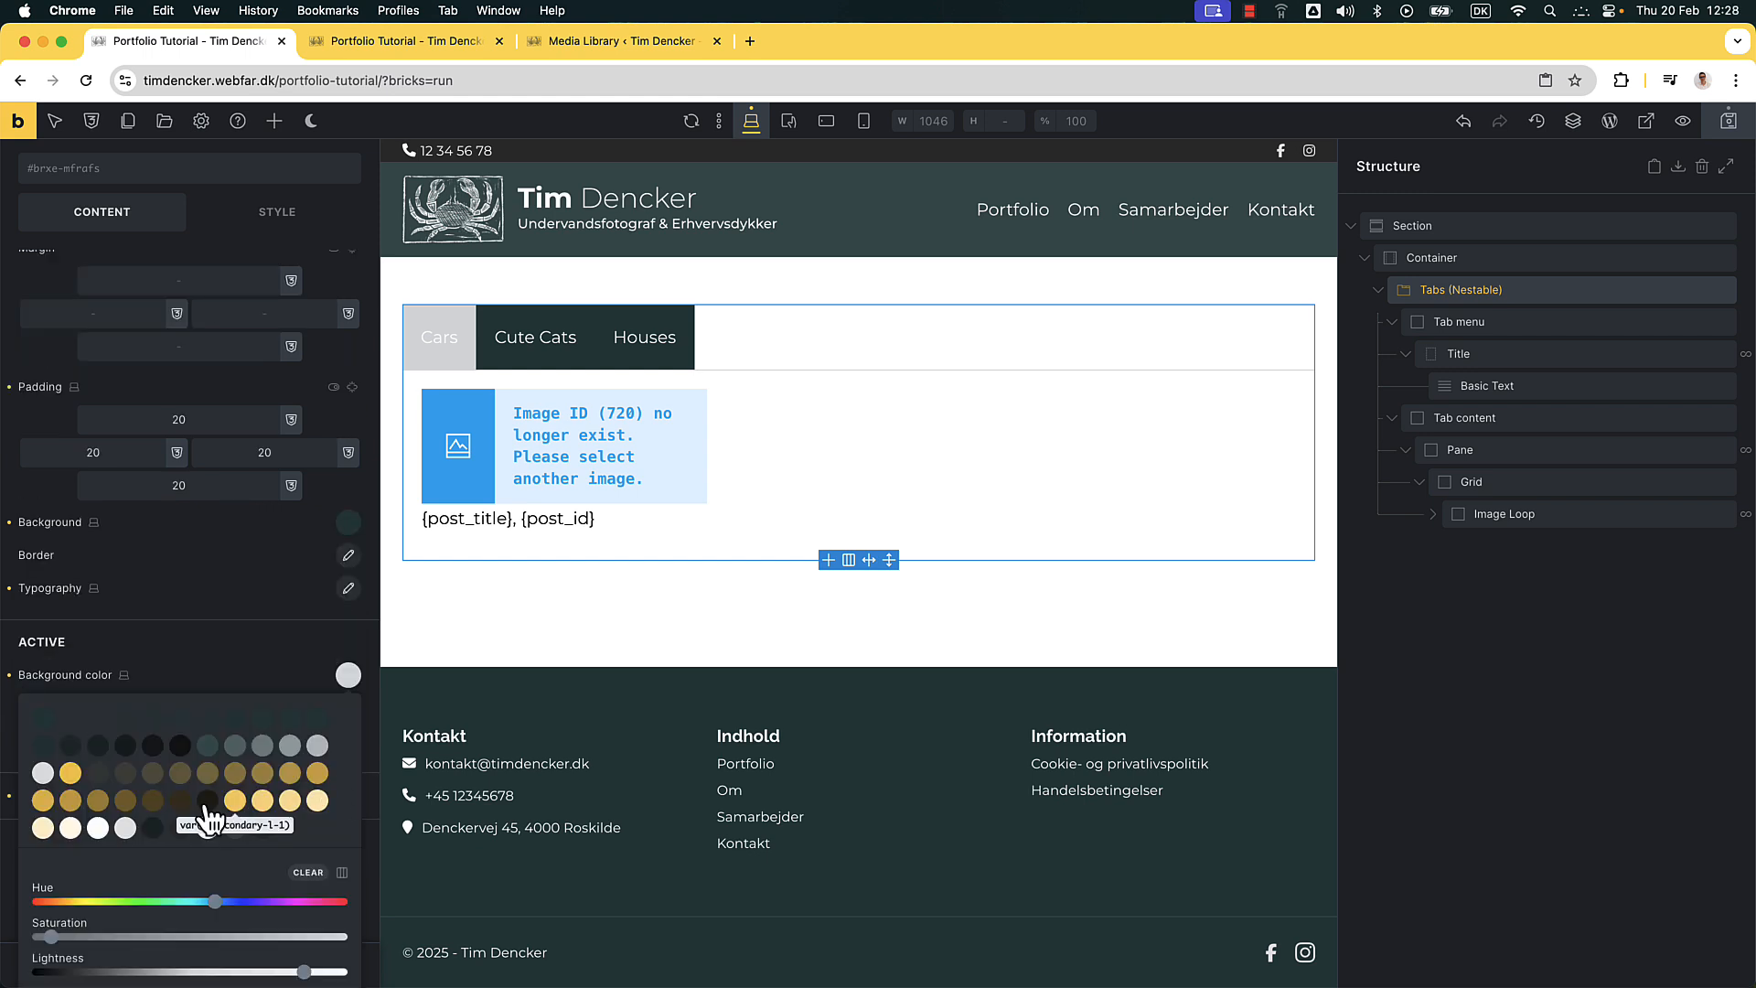
pyautogui.click(71, 773)
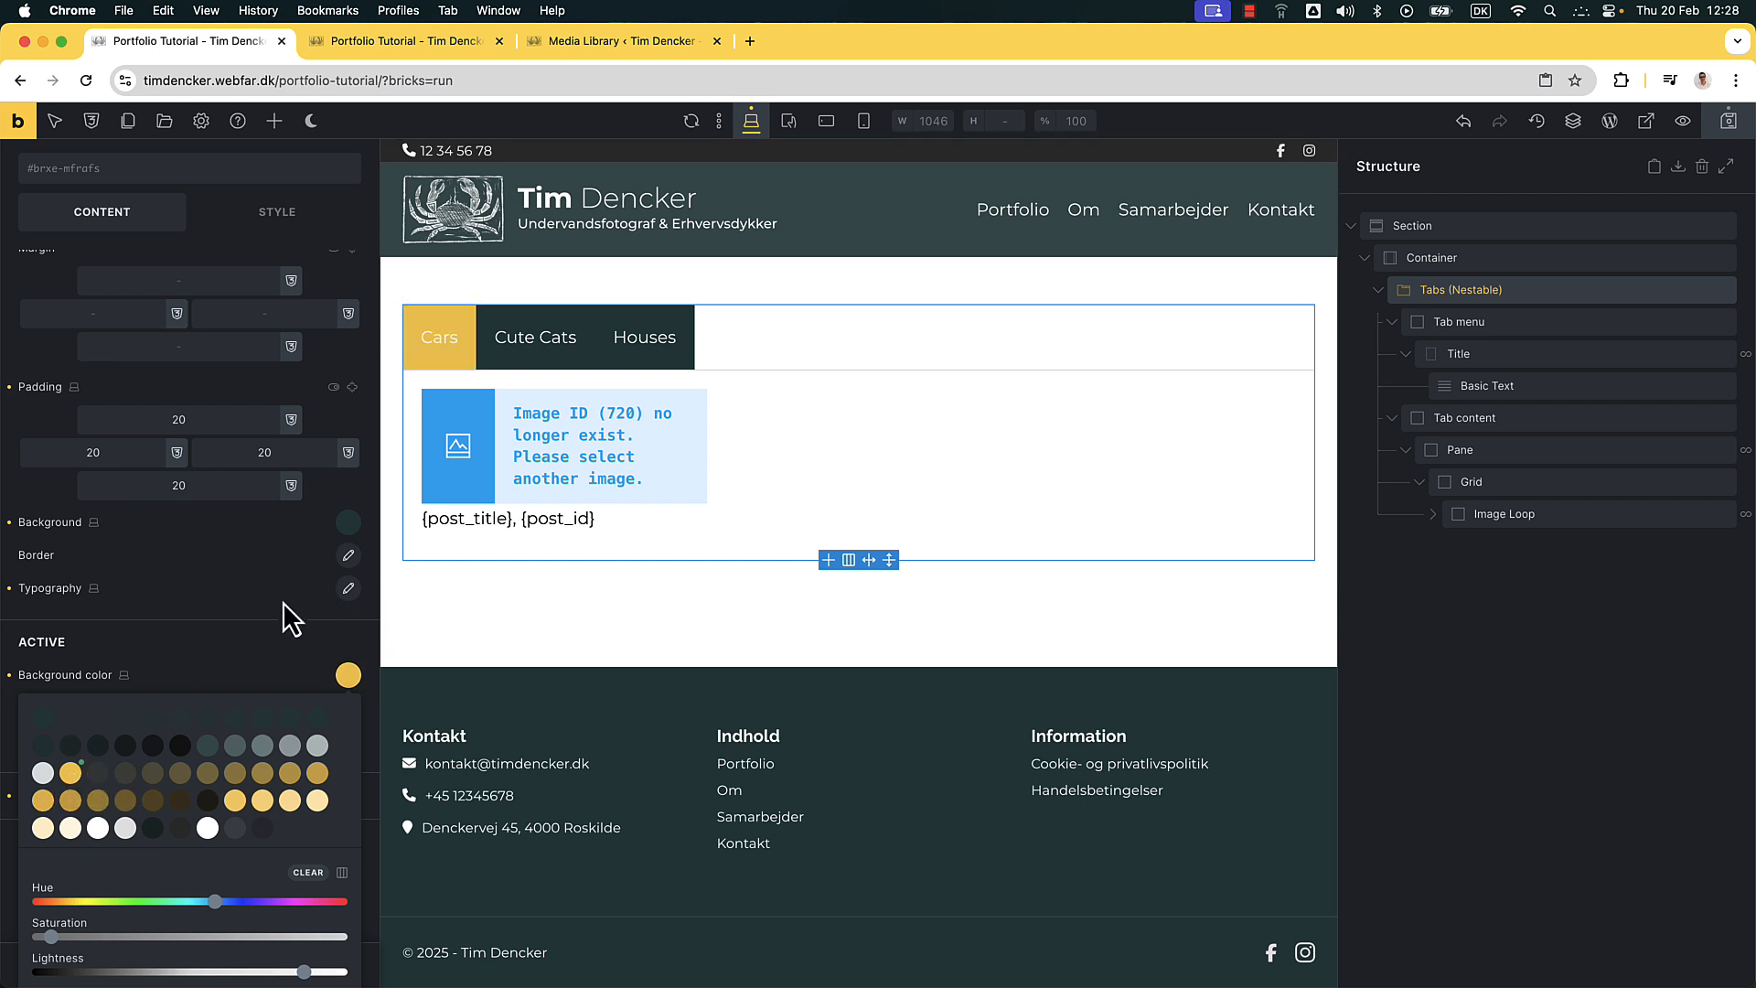
pyautogui.click(245, 626)
# Set the tab titles' top-left border radius to 10rem
pyautogui.click(348, 661)
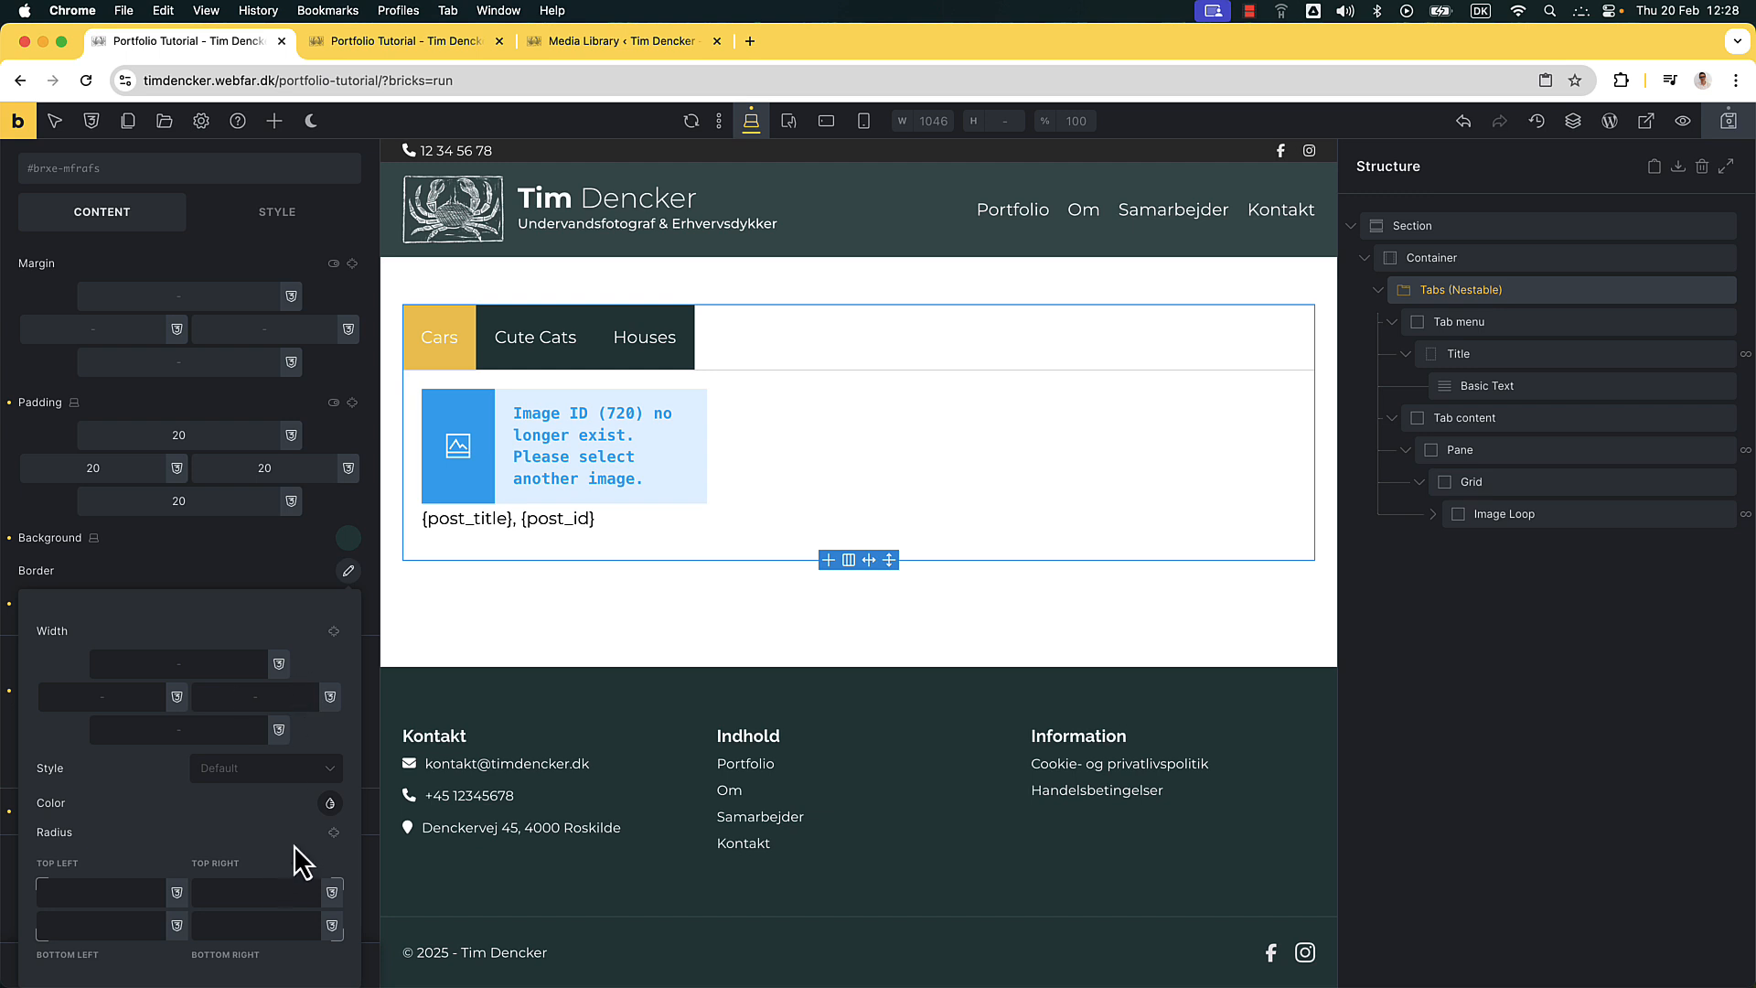
pyautogui.click(142, 867)
pyautogui.write('10rem')
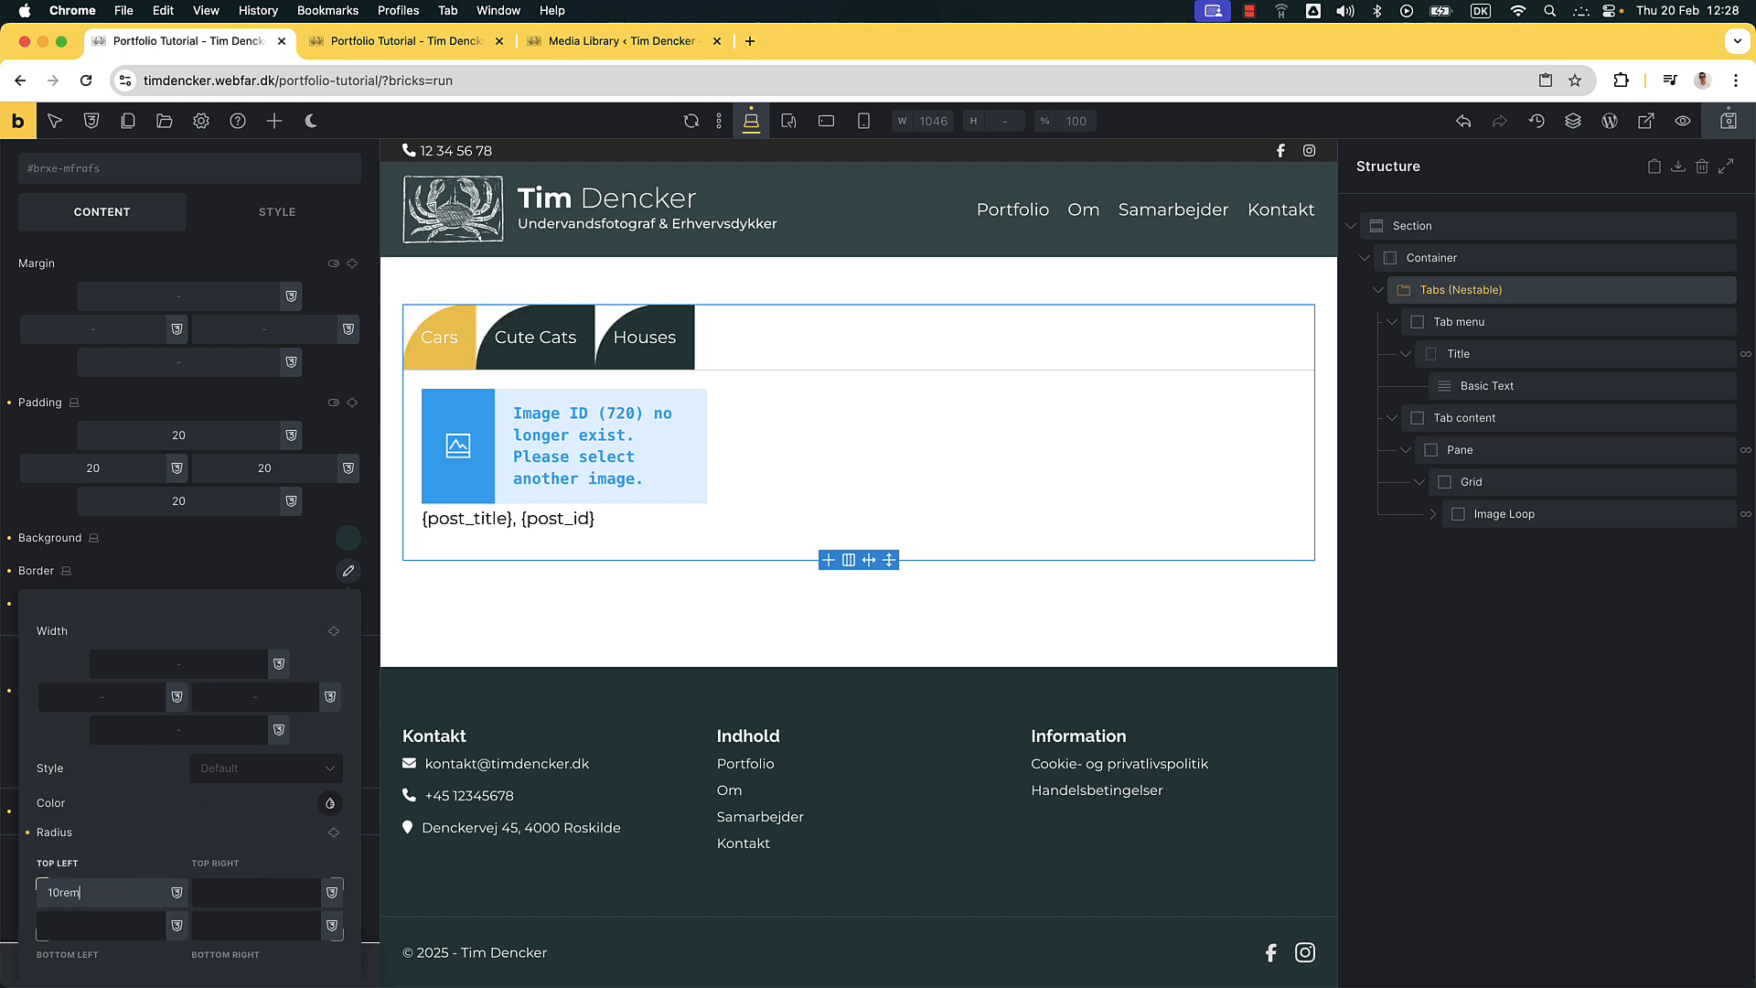
# Apply the 10rem border radius to all four corners of the tab titles
pyautogui.click(332, 833)
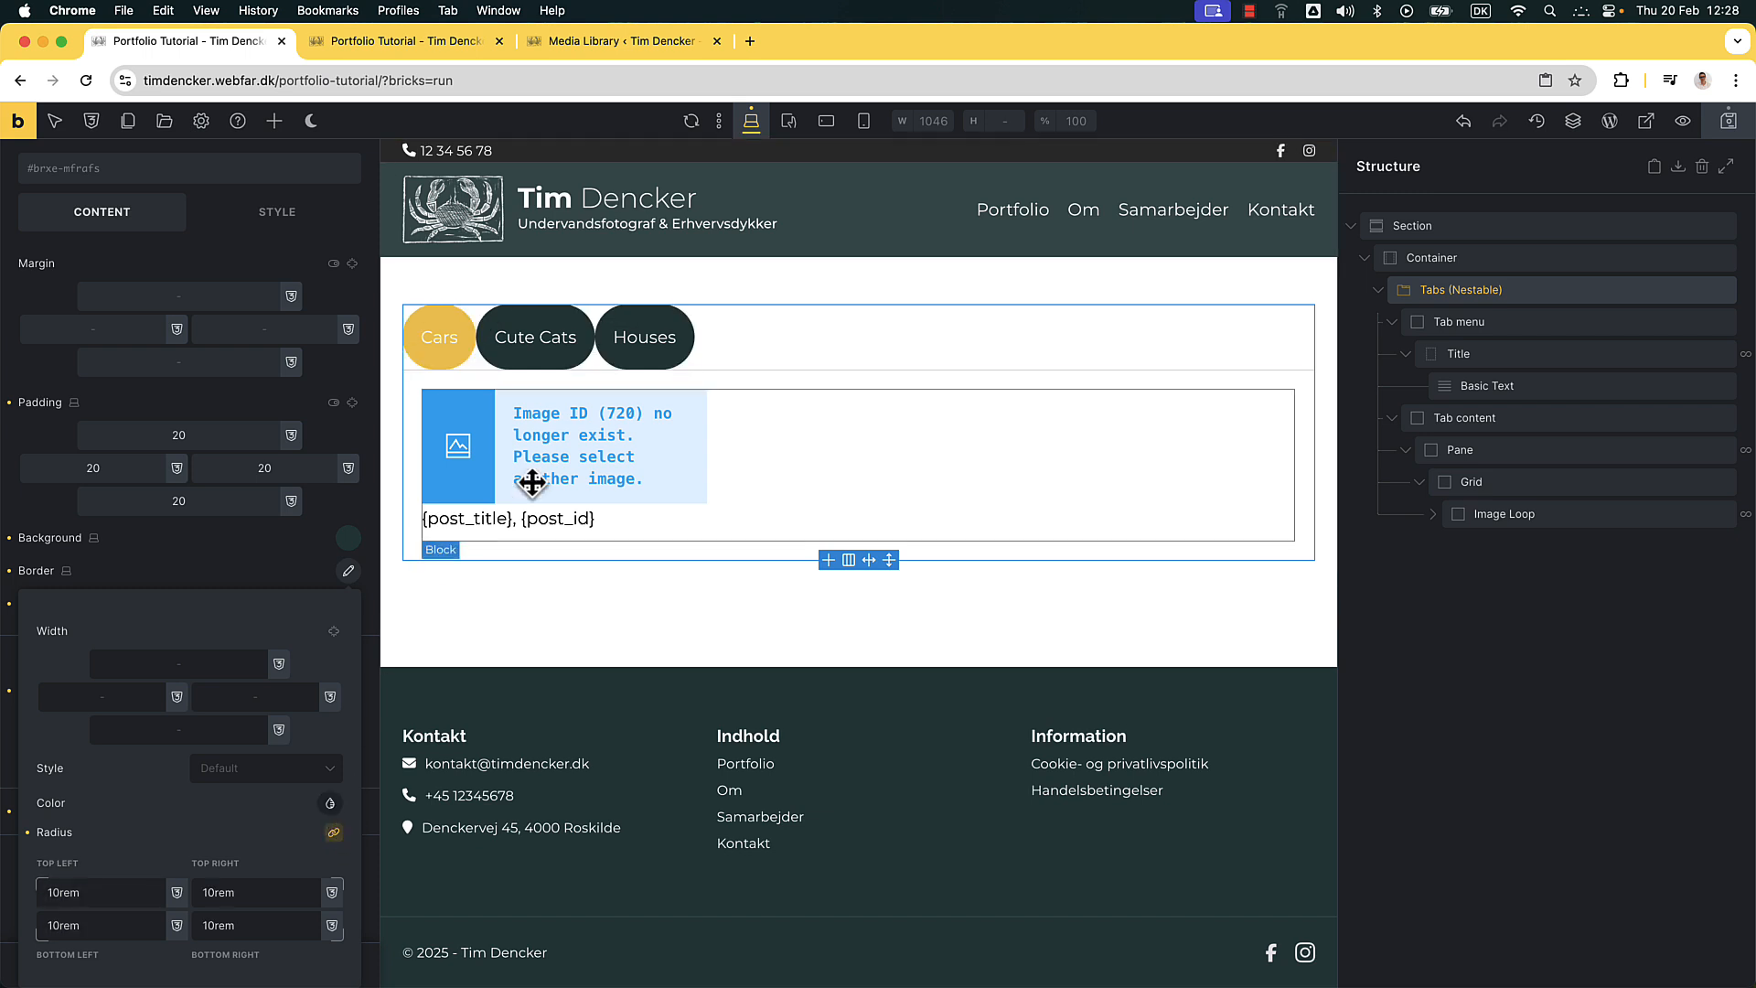
pyautogui.click(56, 223)
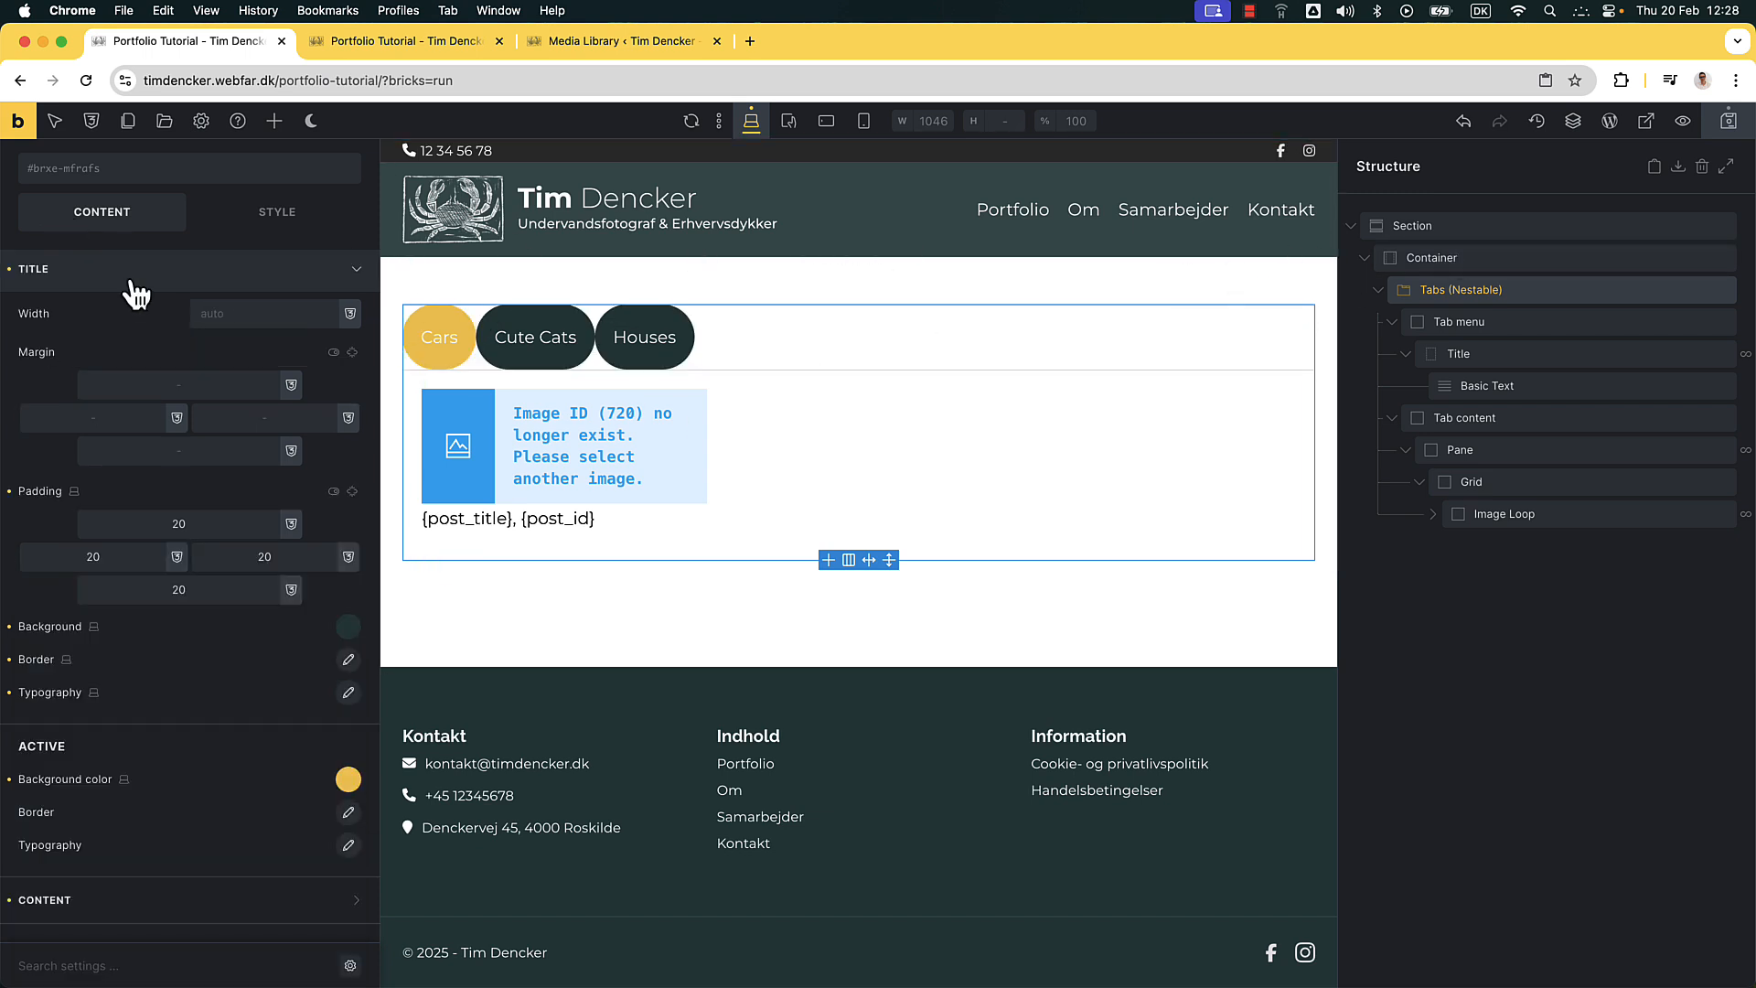
# Center the Tab menu's items along the main axis and set its column gap to 2rem
pyautogui.click(1514, 320)
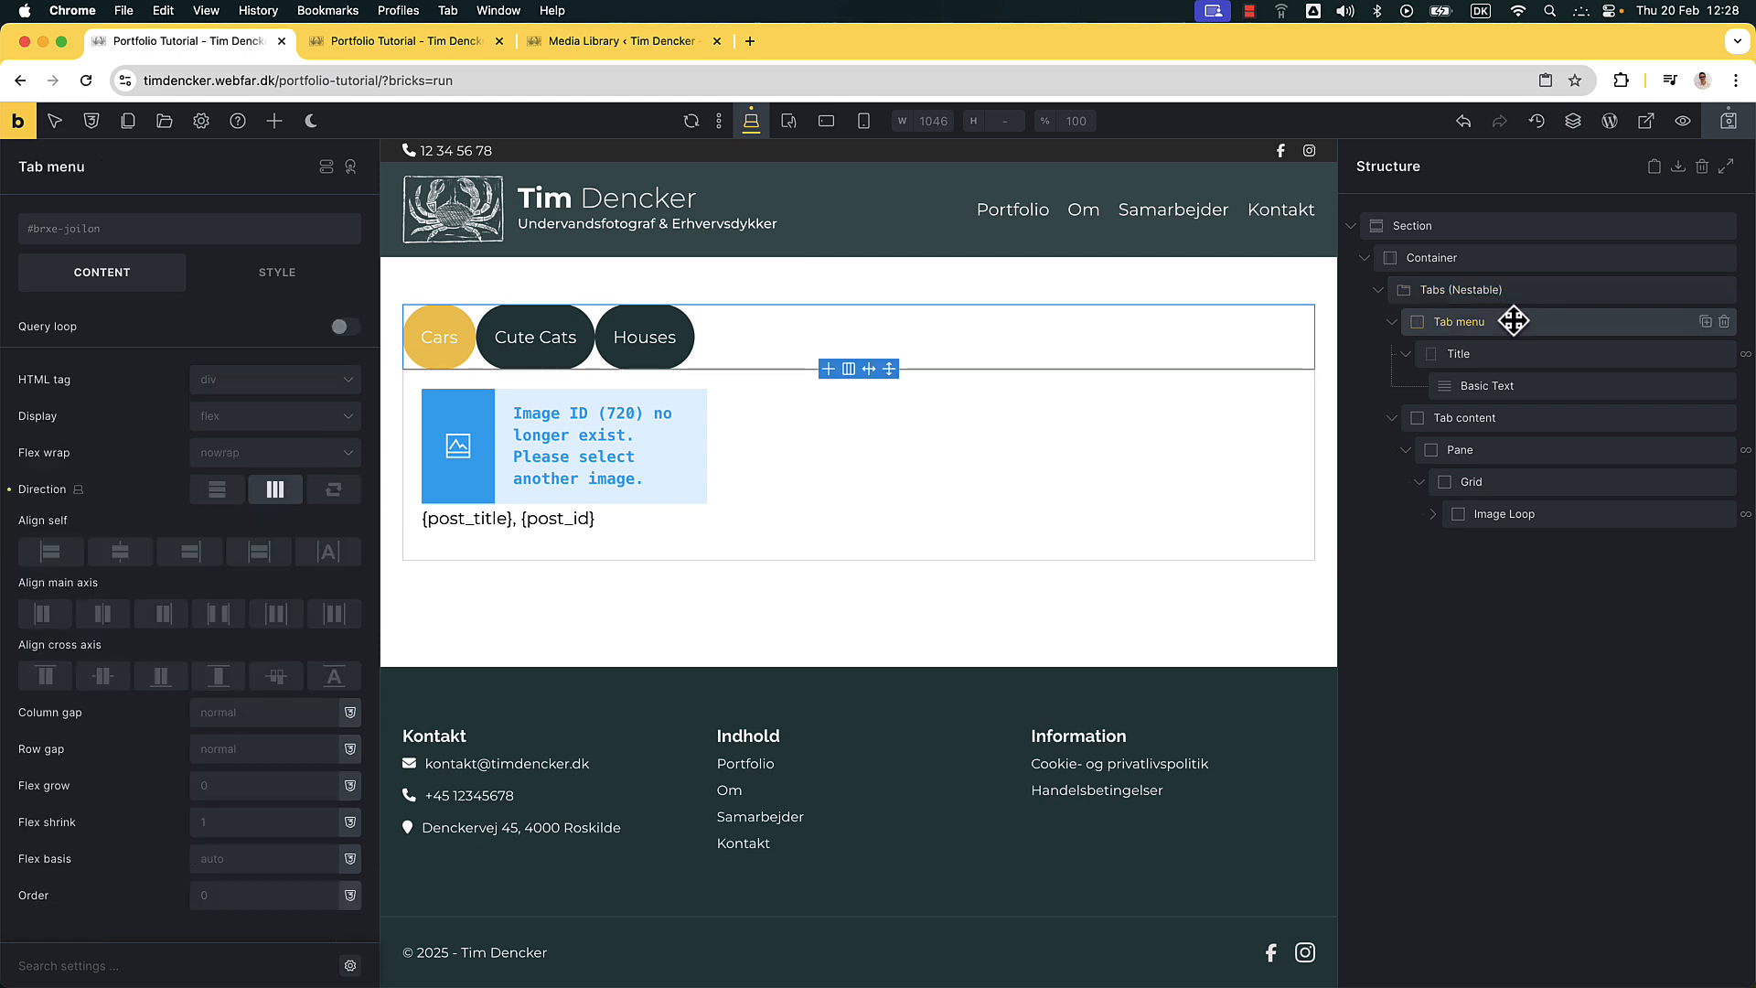
pyautogui.click(108, 613)
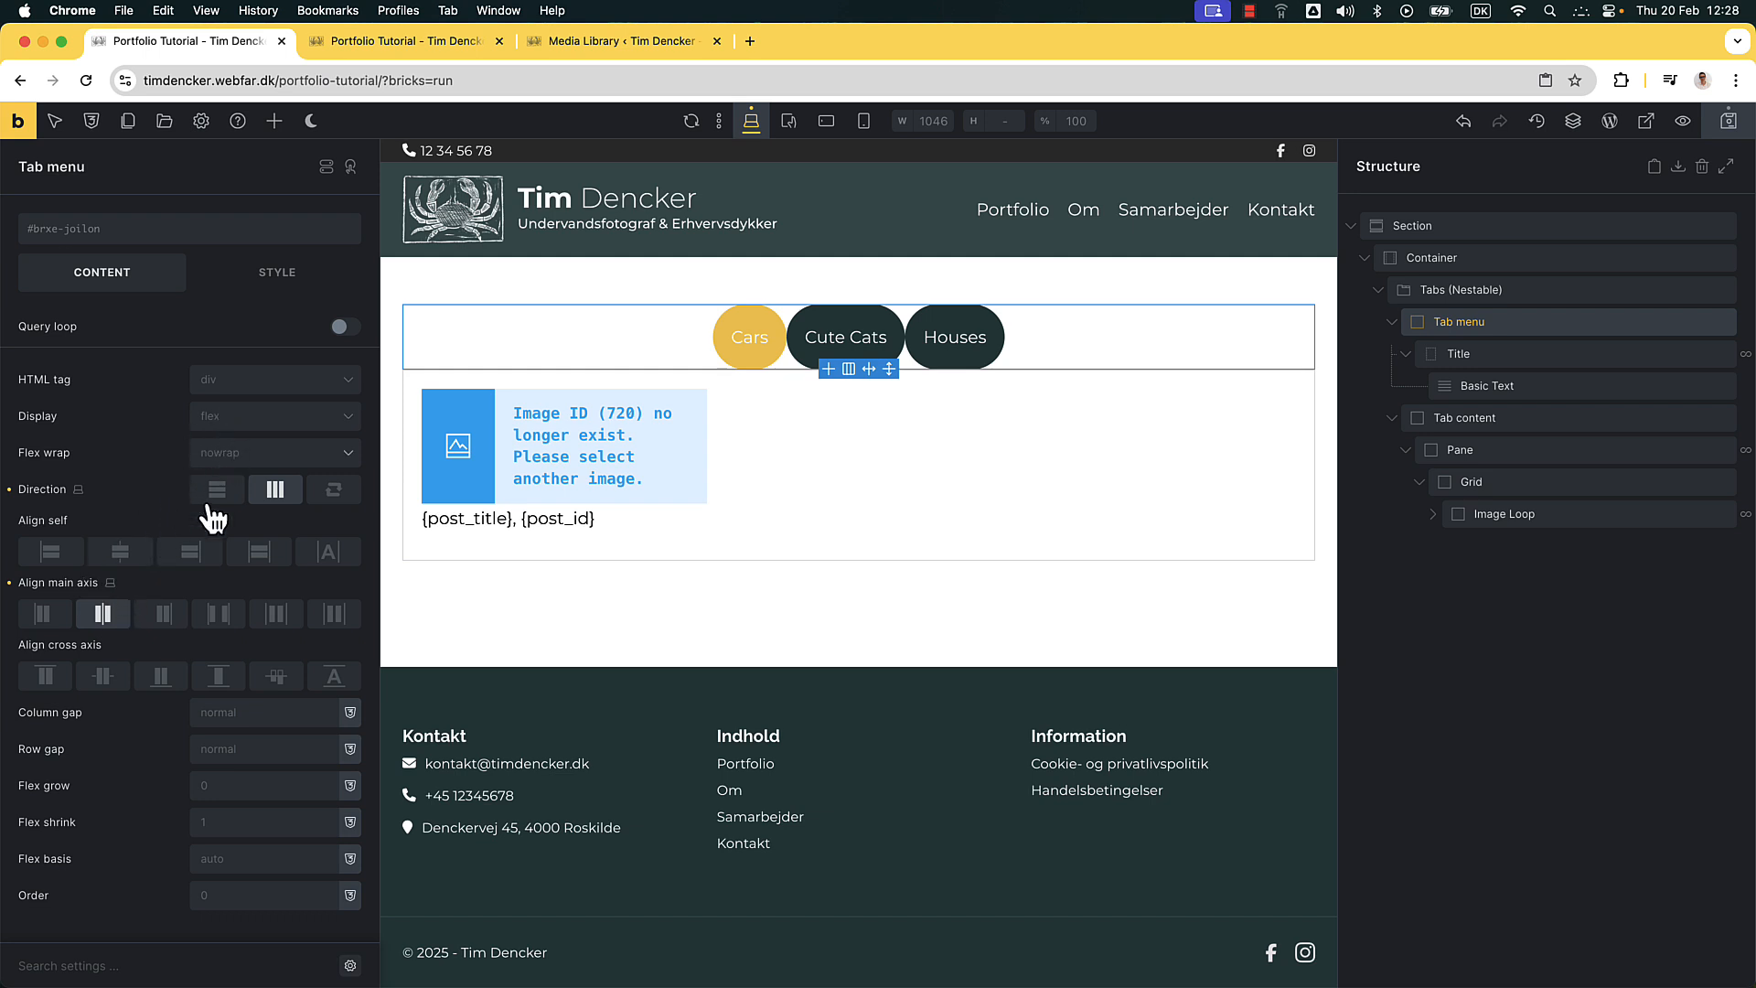
pyautogui.click(236, 749)
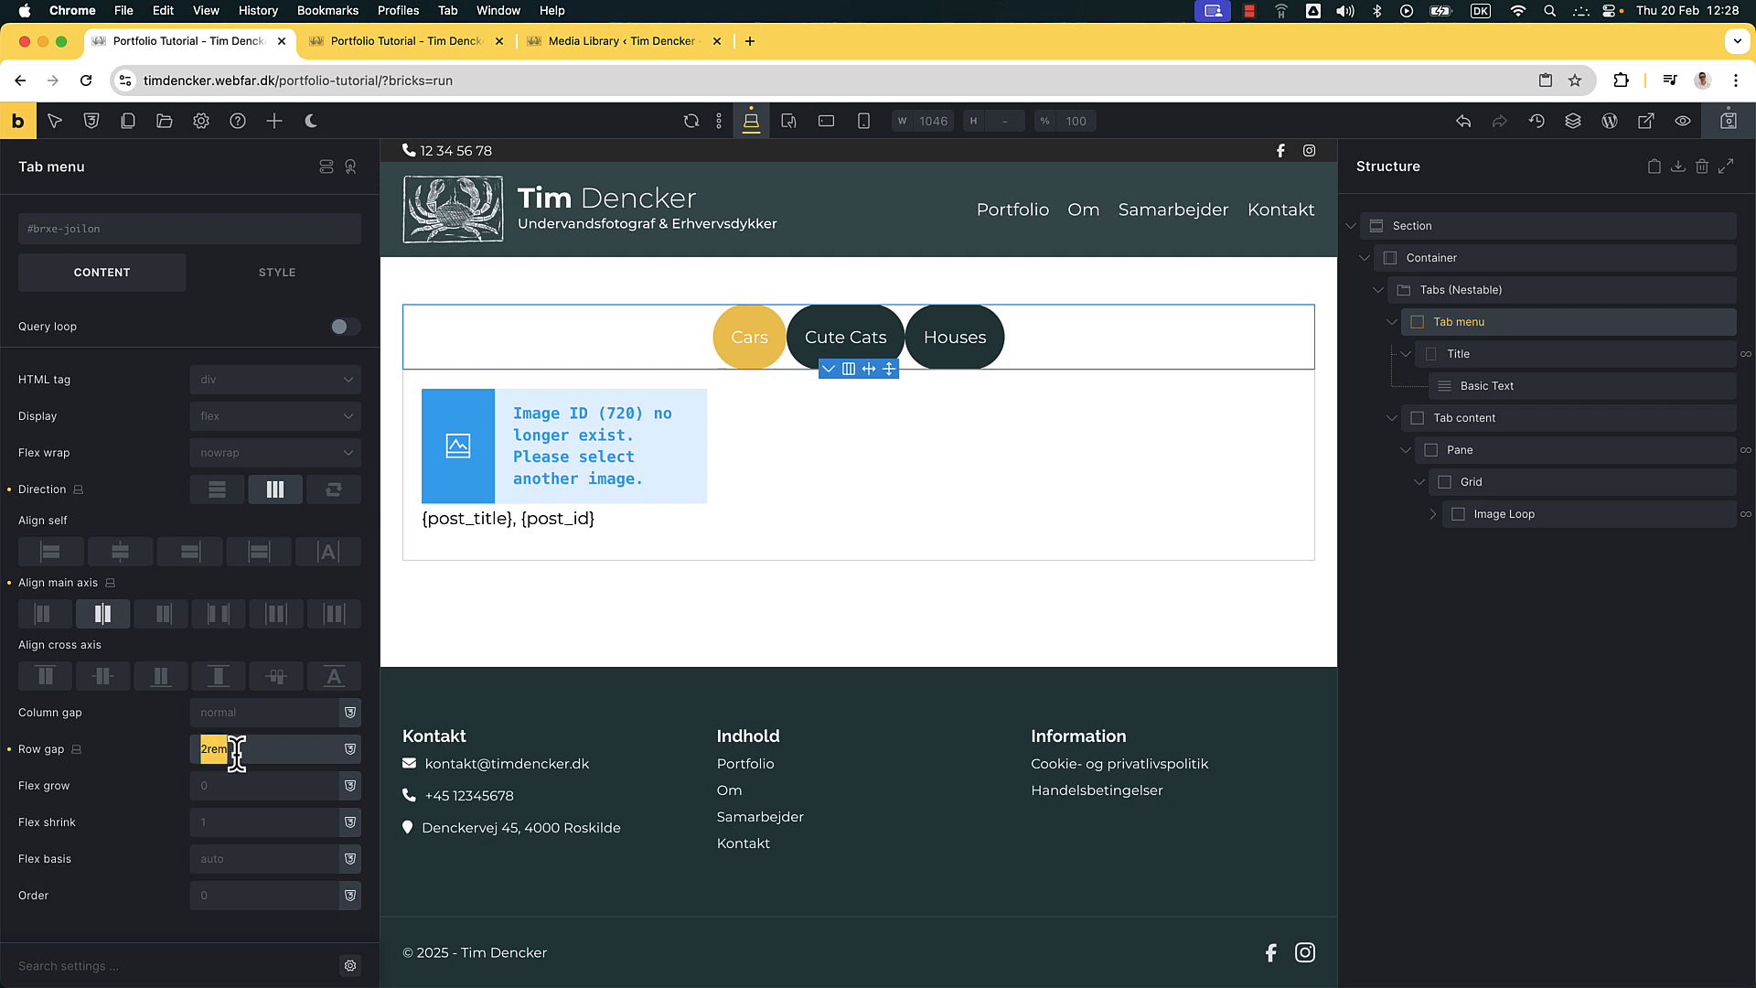
pyautogui.moveTo(236, 749); pyautogui.dragTo(235, 715)
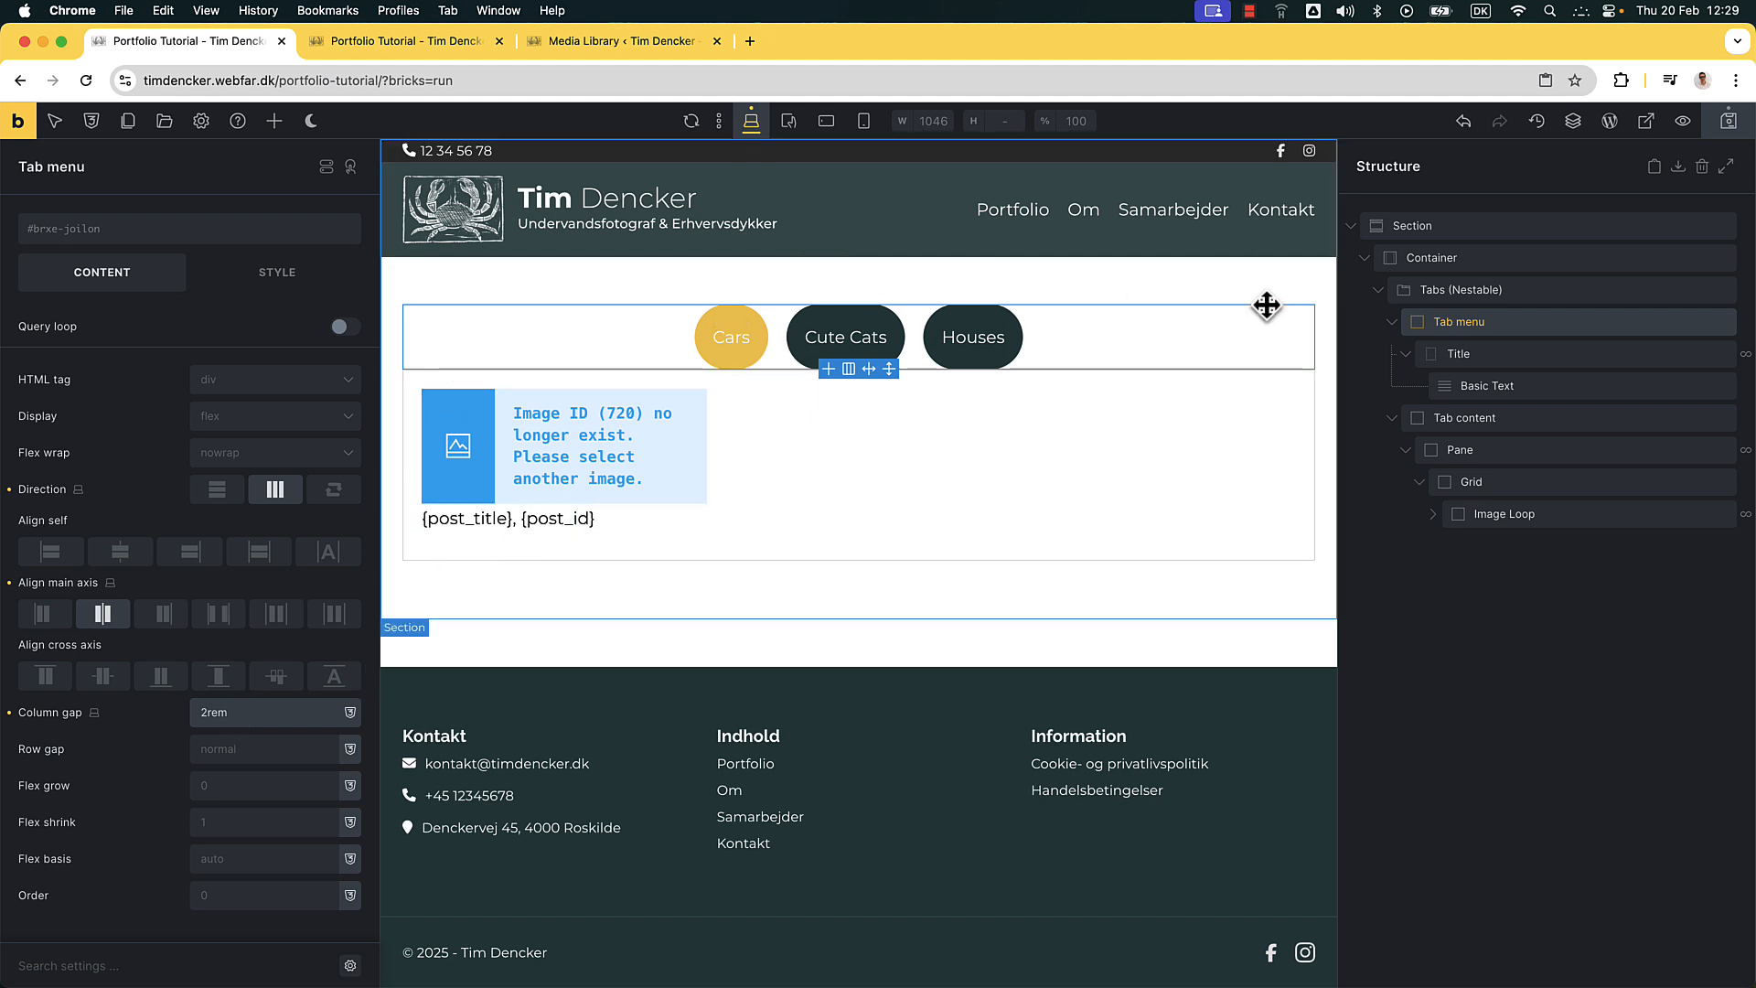
# Set the tab titles' top and bottom padding to 1rem in the Tabs (Nestable) element
pyautogui.click(1473, 355)
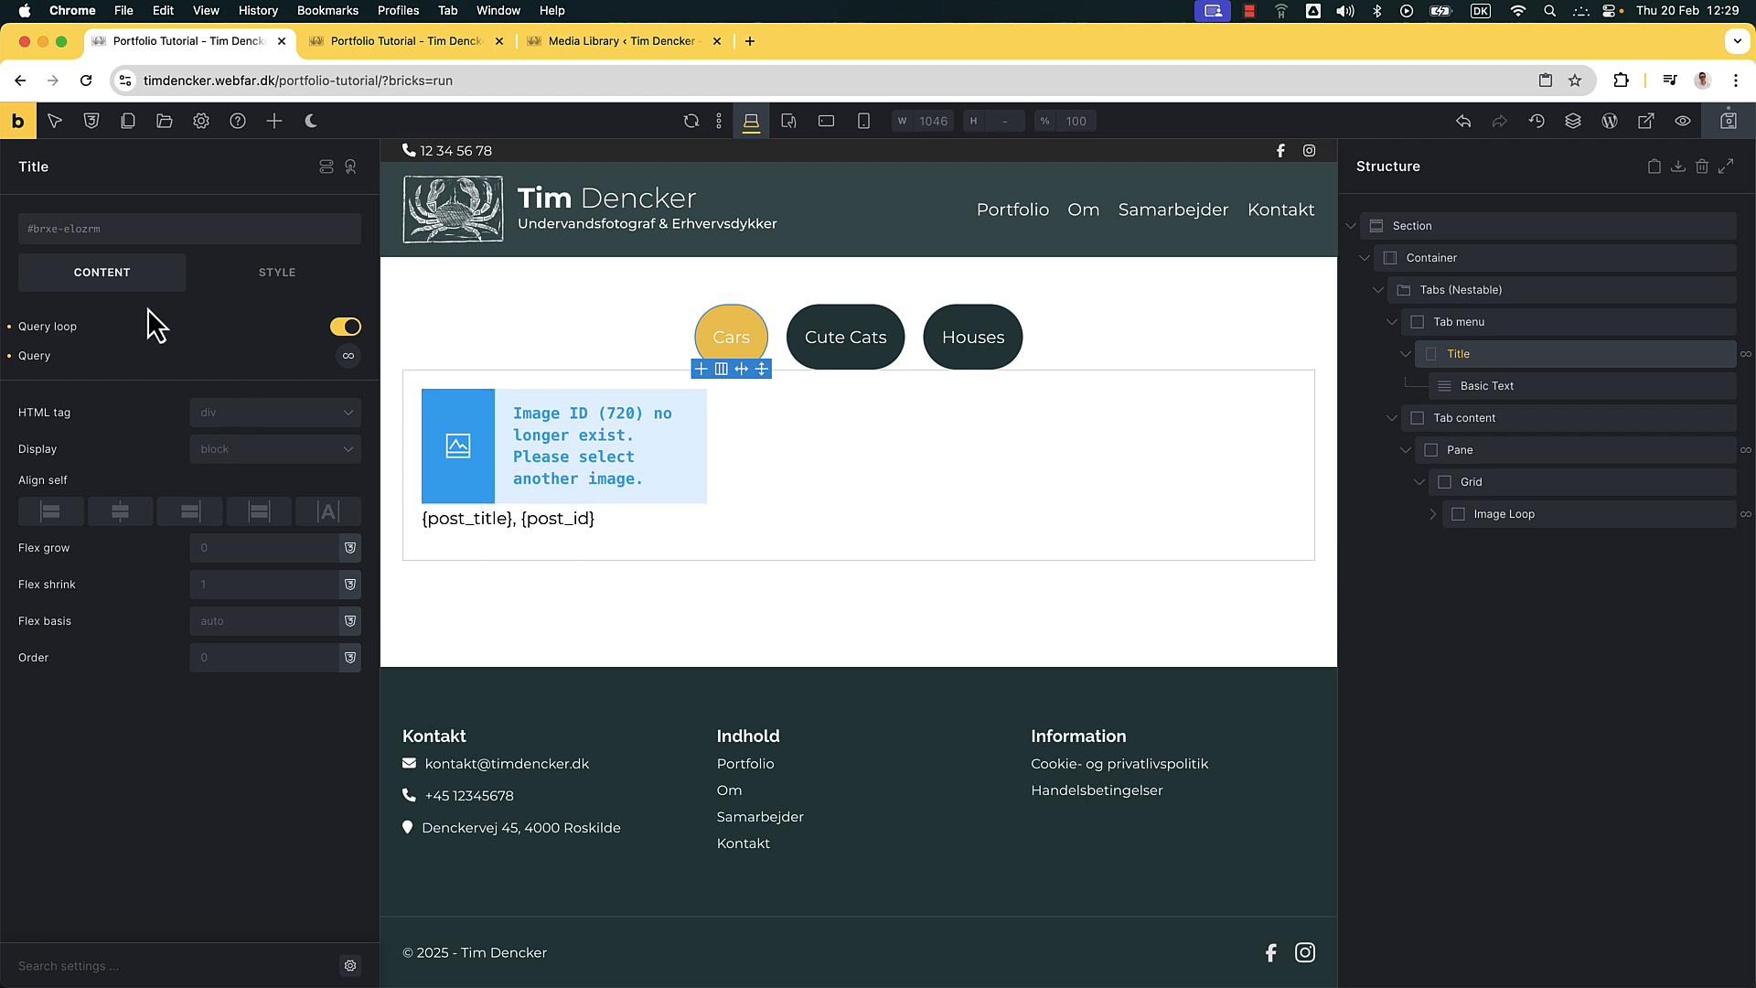
pyautogui.click(1452, 291)
pyautogui.scroll(-1, 252, 609)
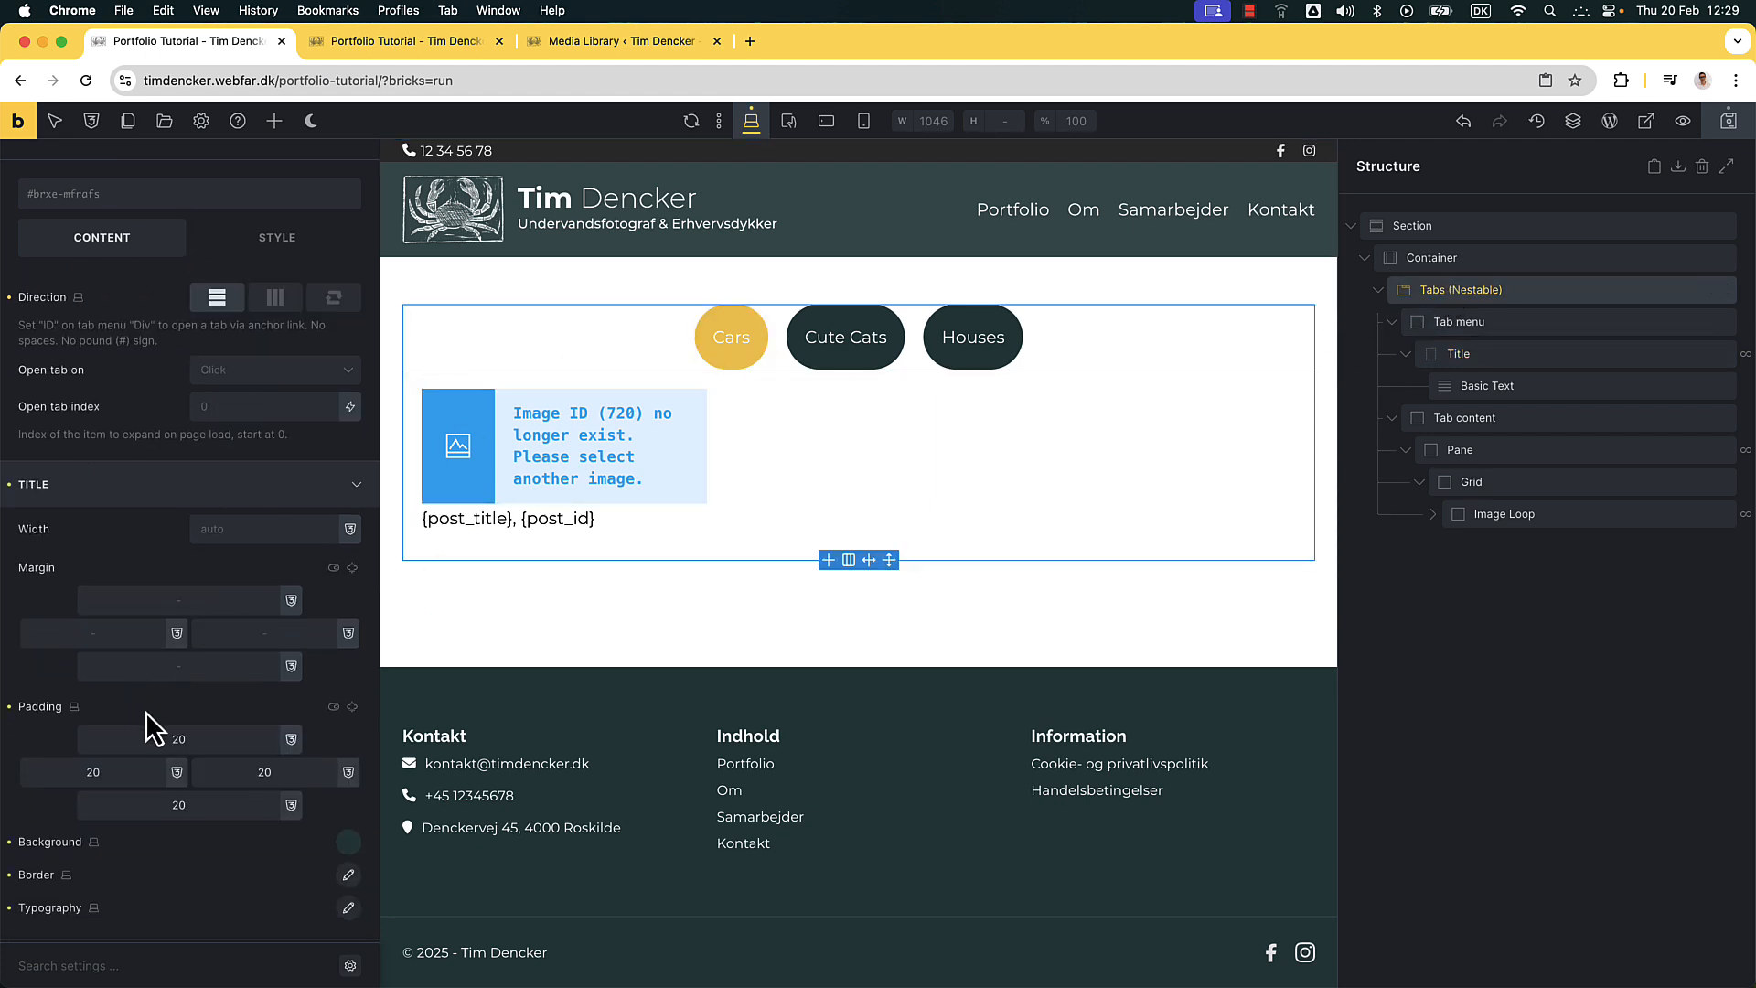
pyautogui.doubleClick(187, 734)
pyautogui.write('1rem')
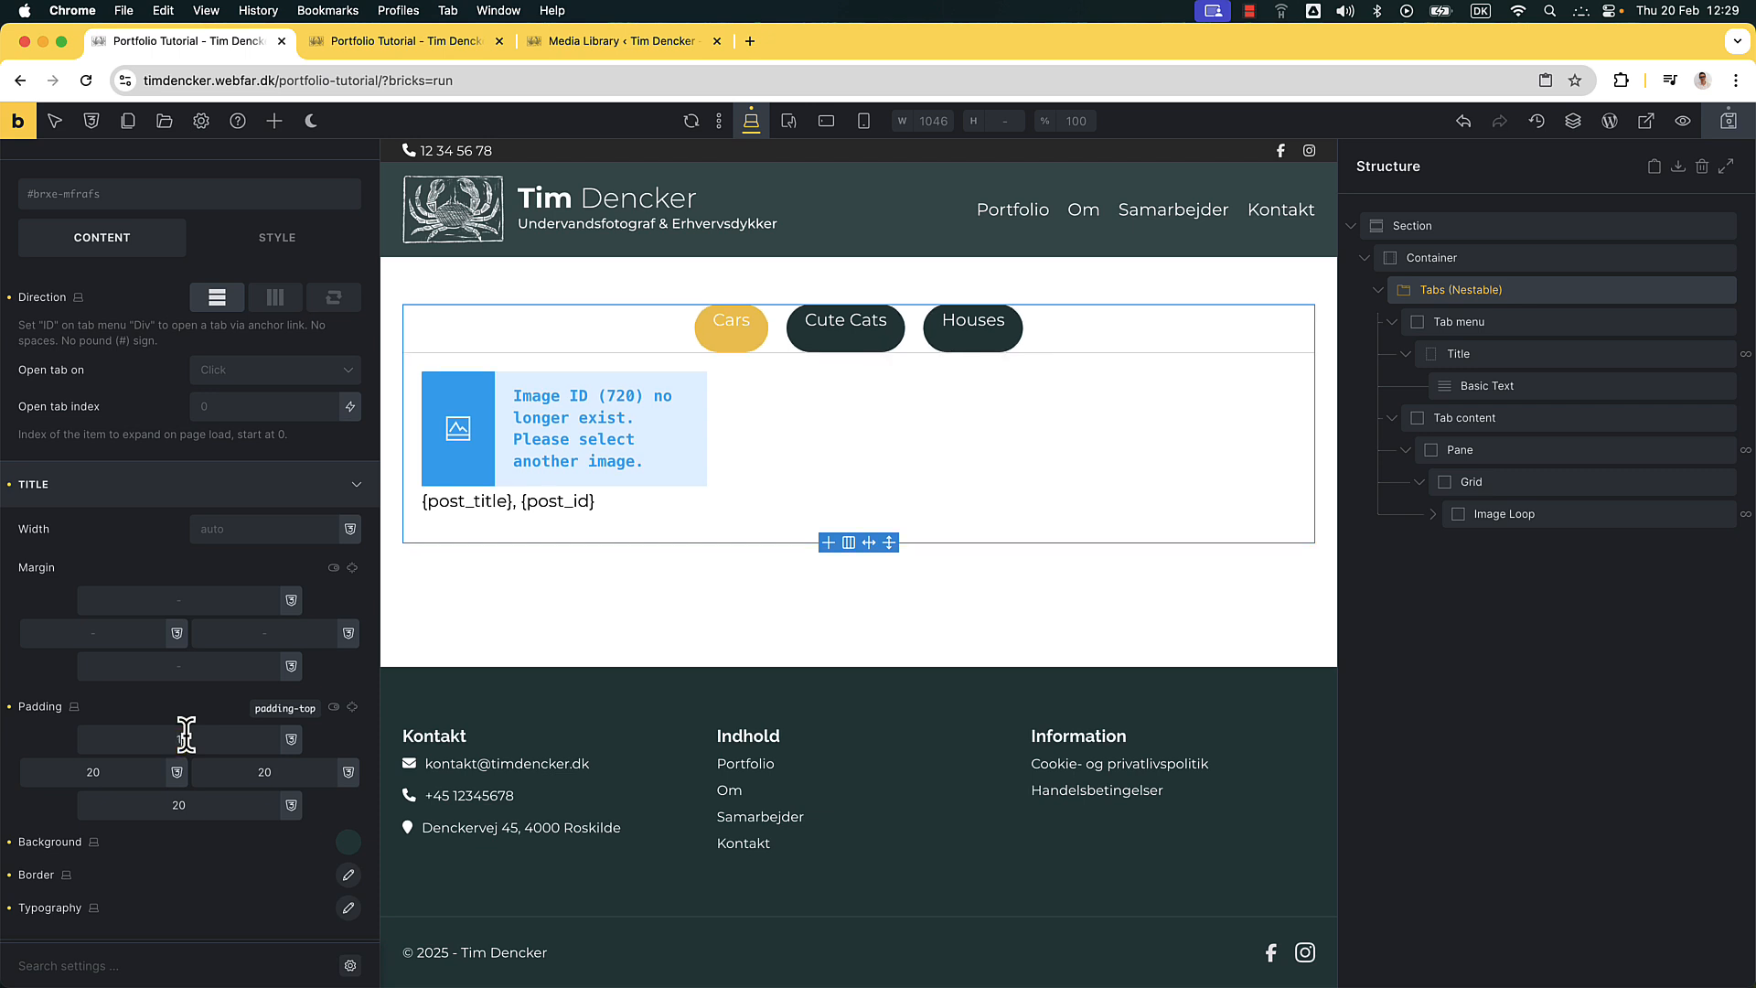
pyautogui.click(352, 707)
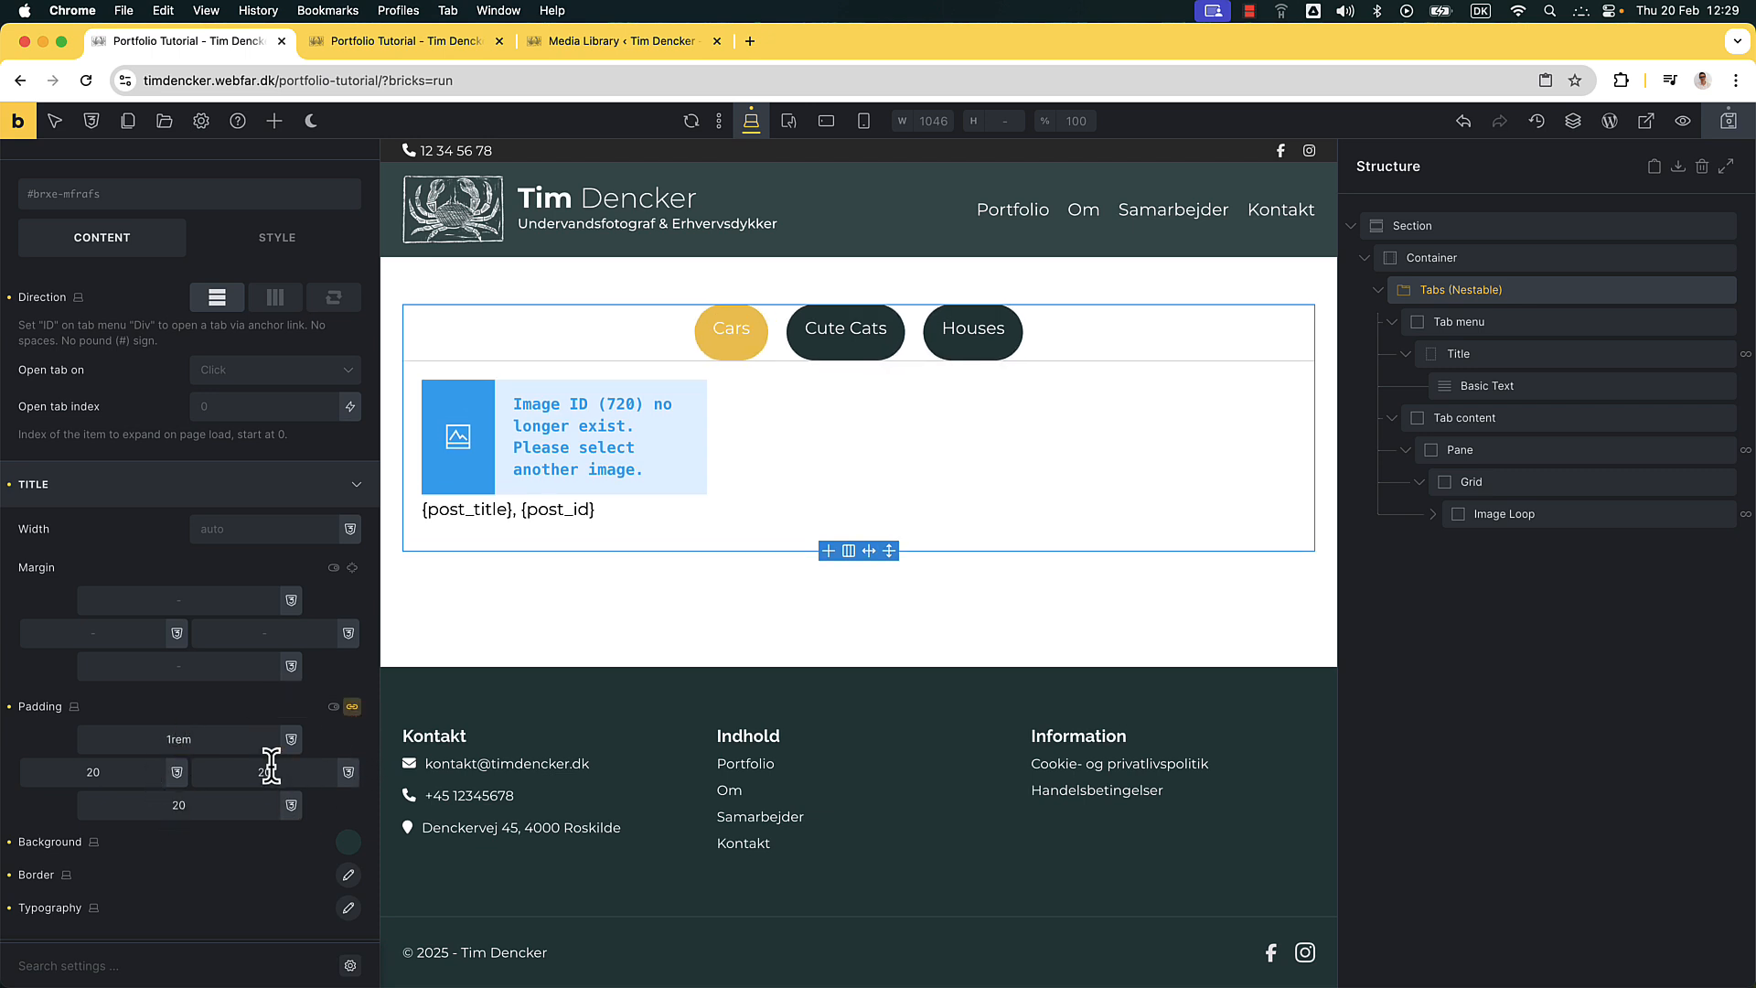
pyautogui.write('1rem')
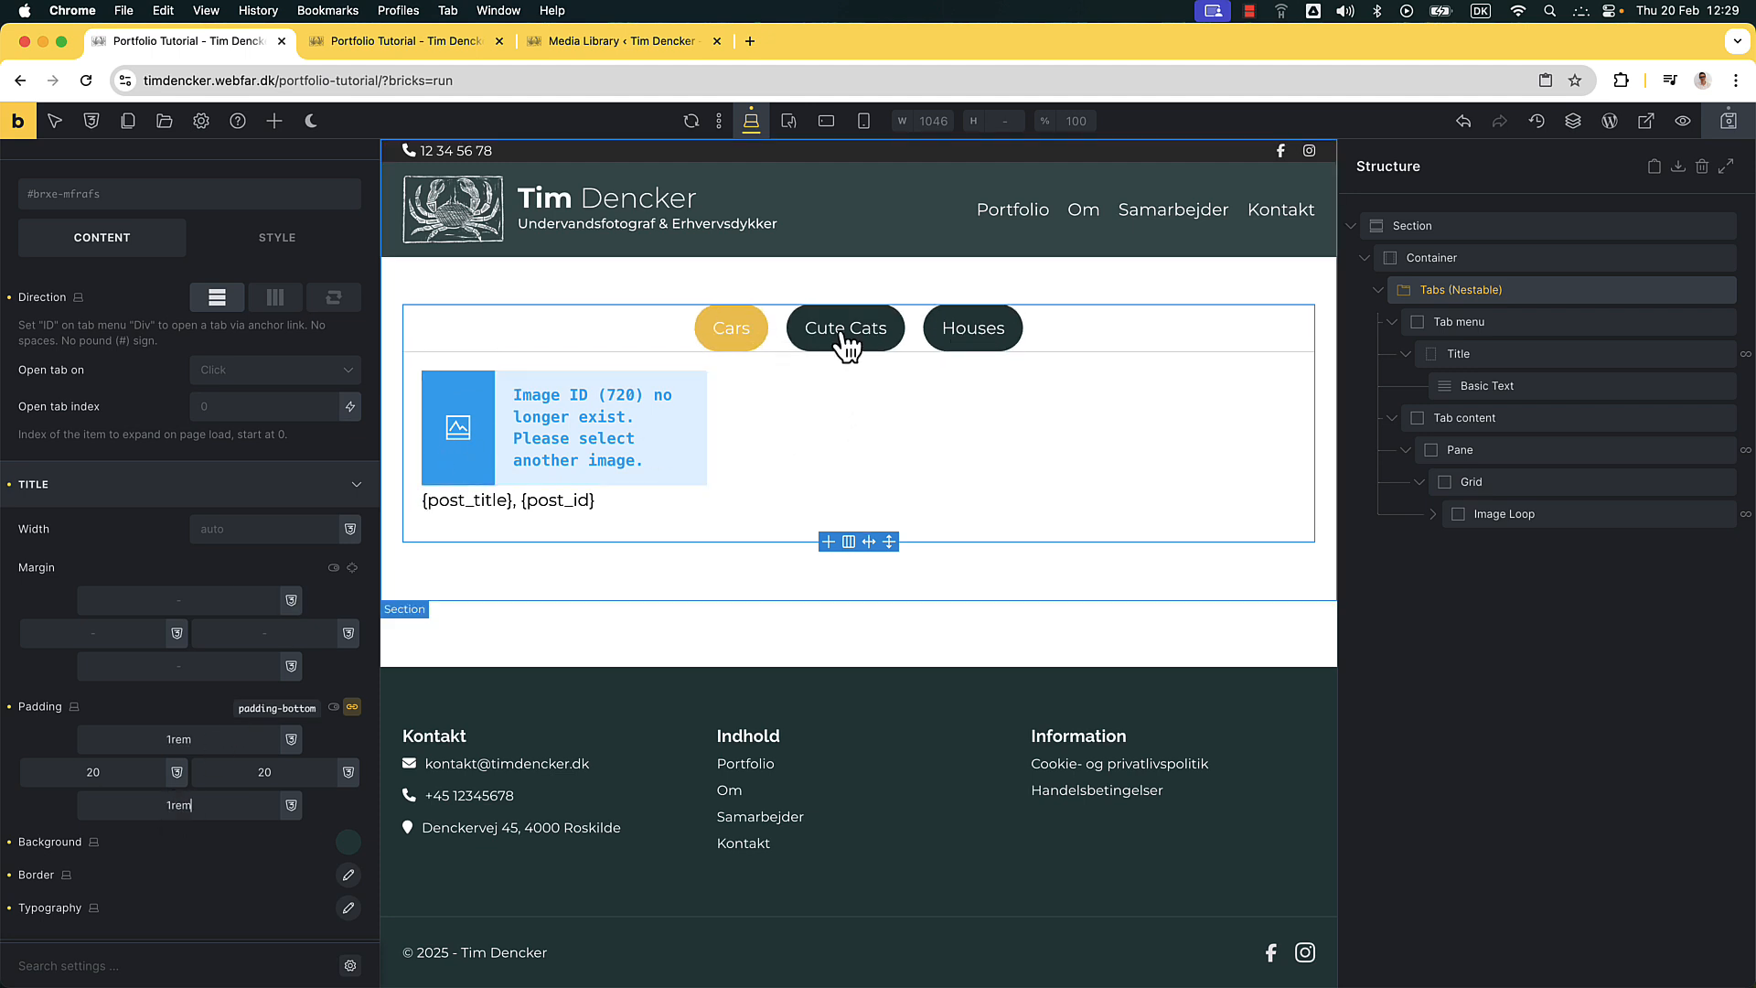
# Set the active tab title's text color to var(--text-dark) in the Tabs (Nestable) element
pyautogui.click(732, 327)
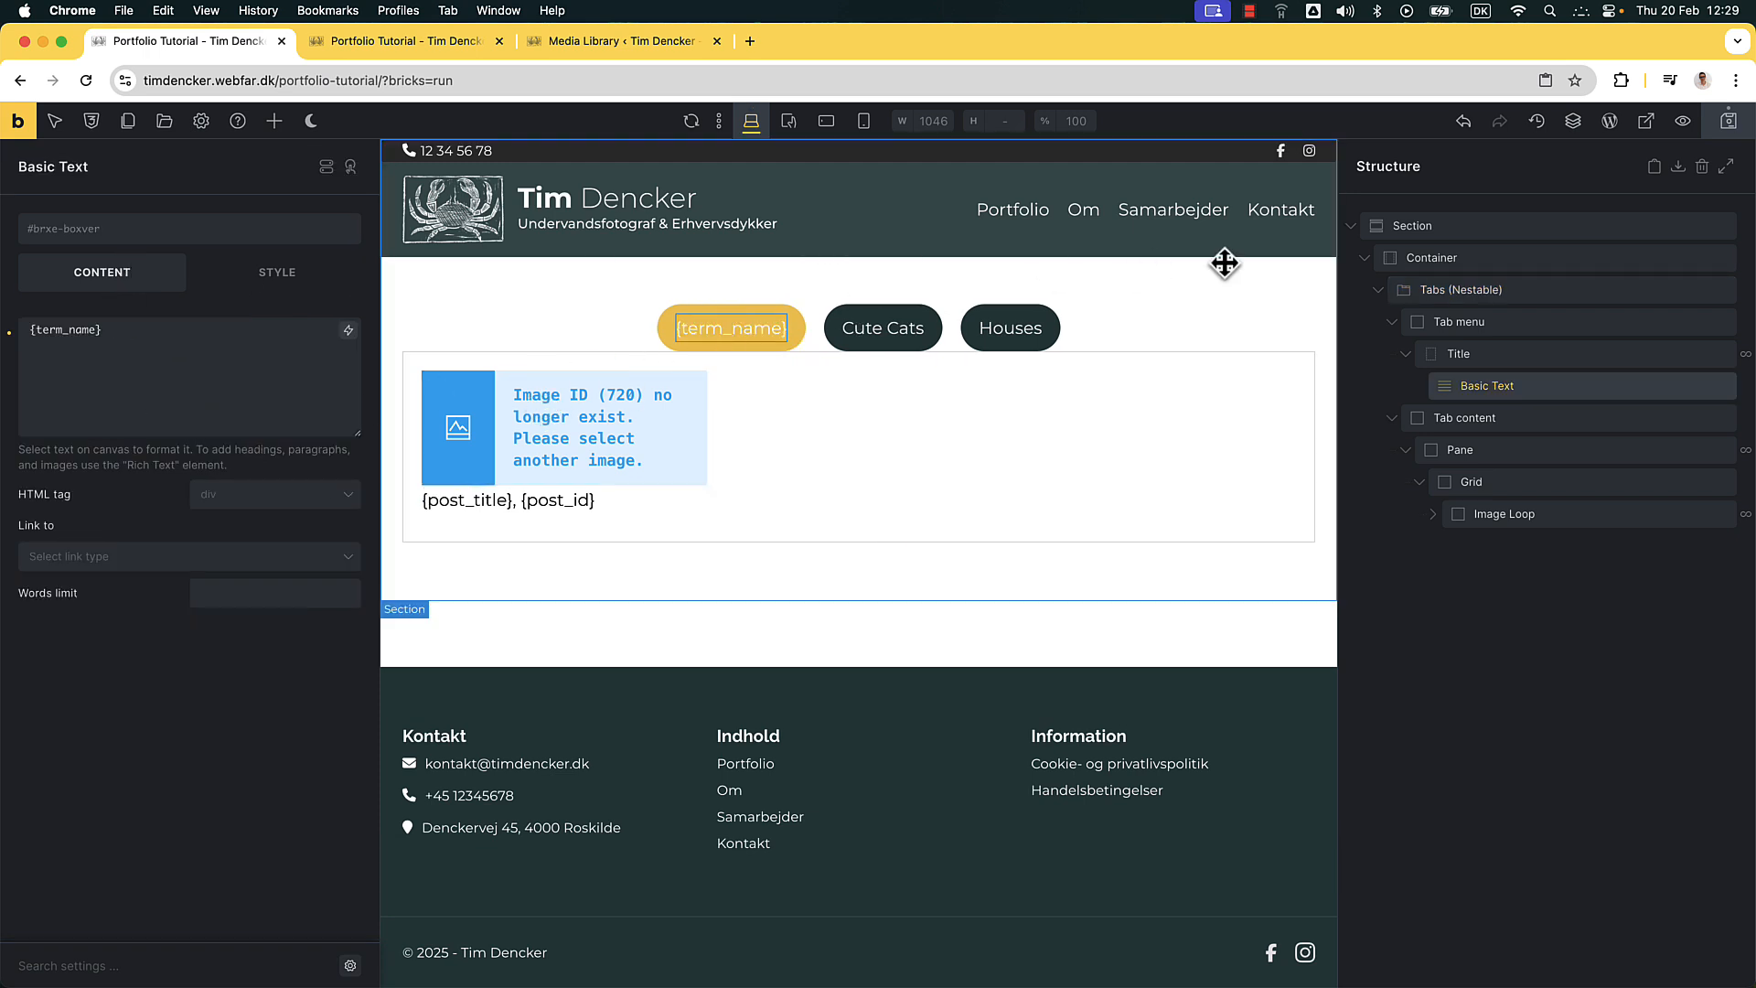
pyautogui.click(1423, 290)
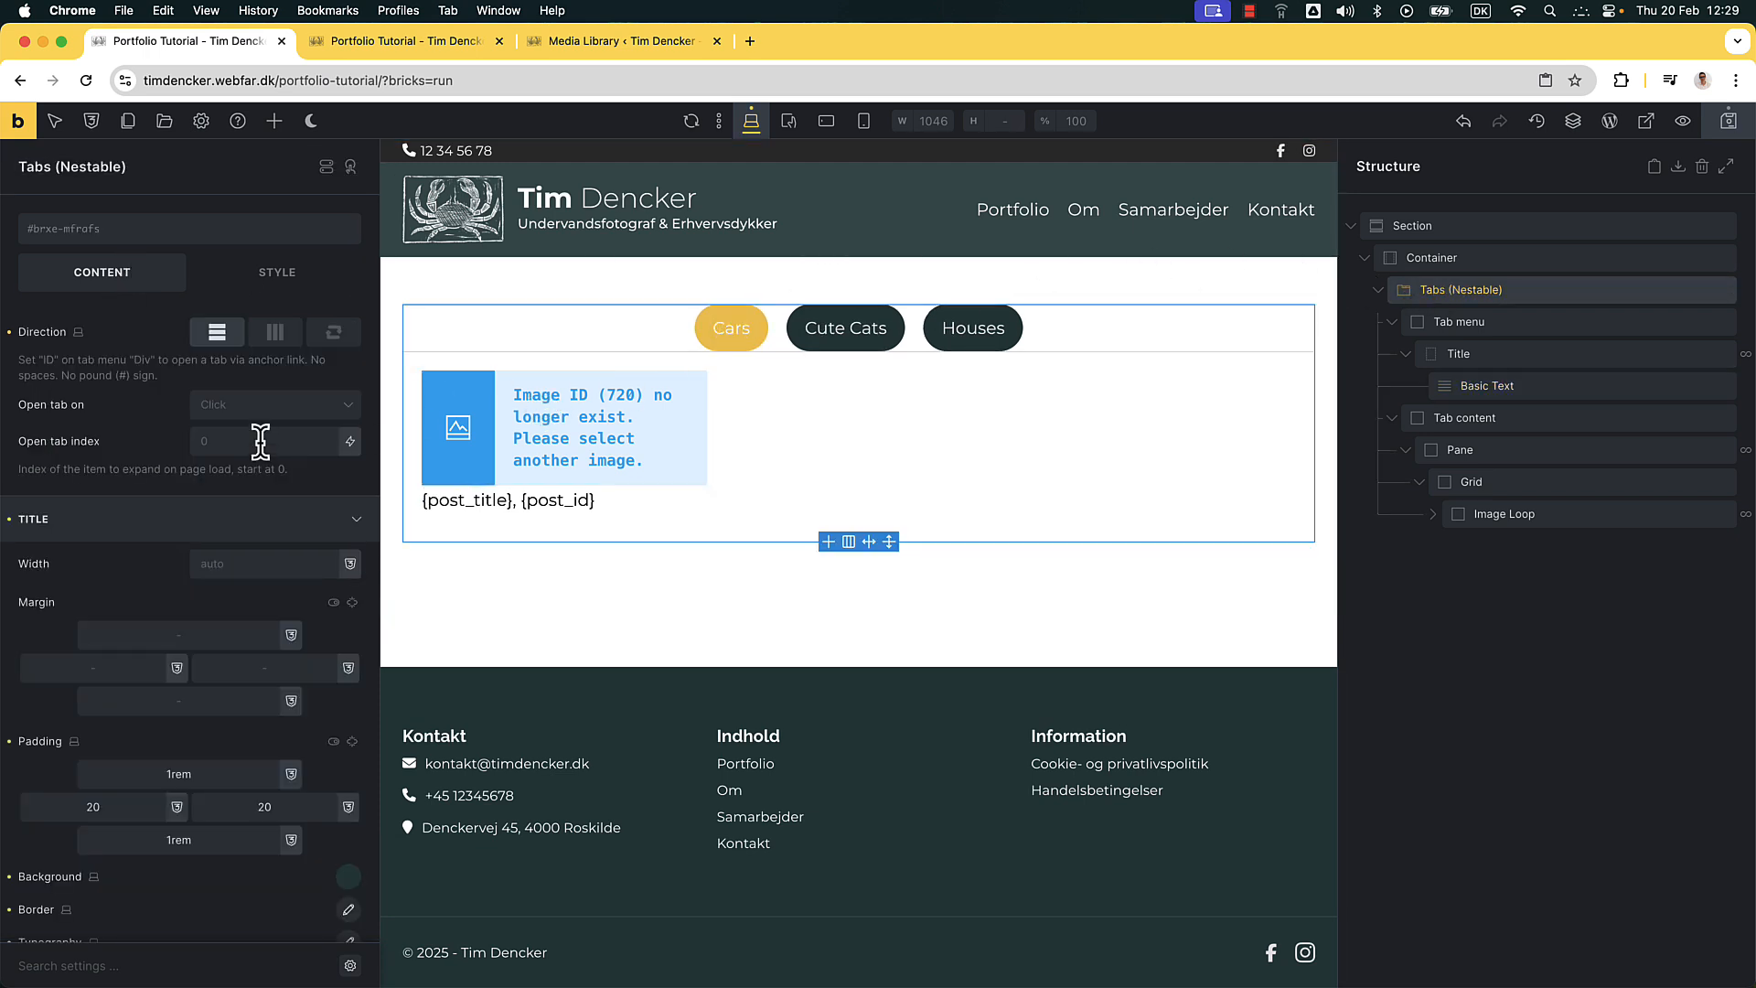
pyautogui.scroll(-4, 119, 366)
pyautogui.scroll(-2, 152, 700)
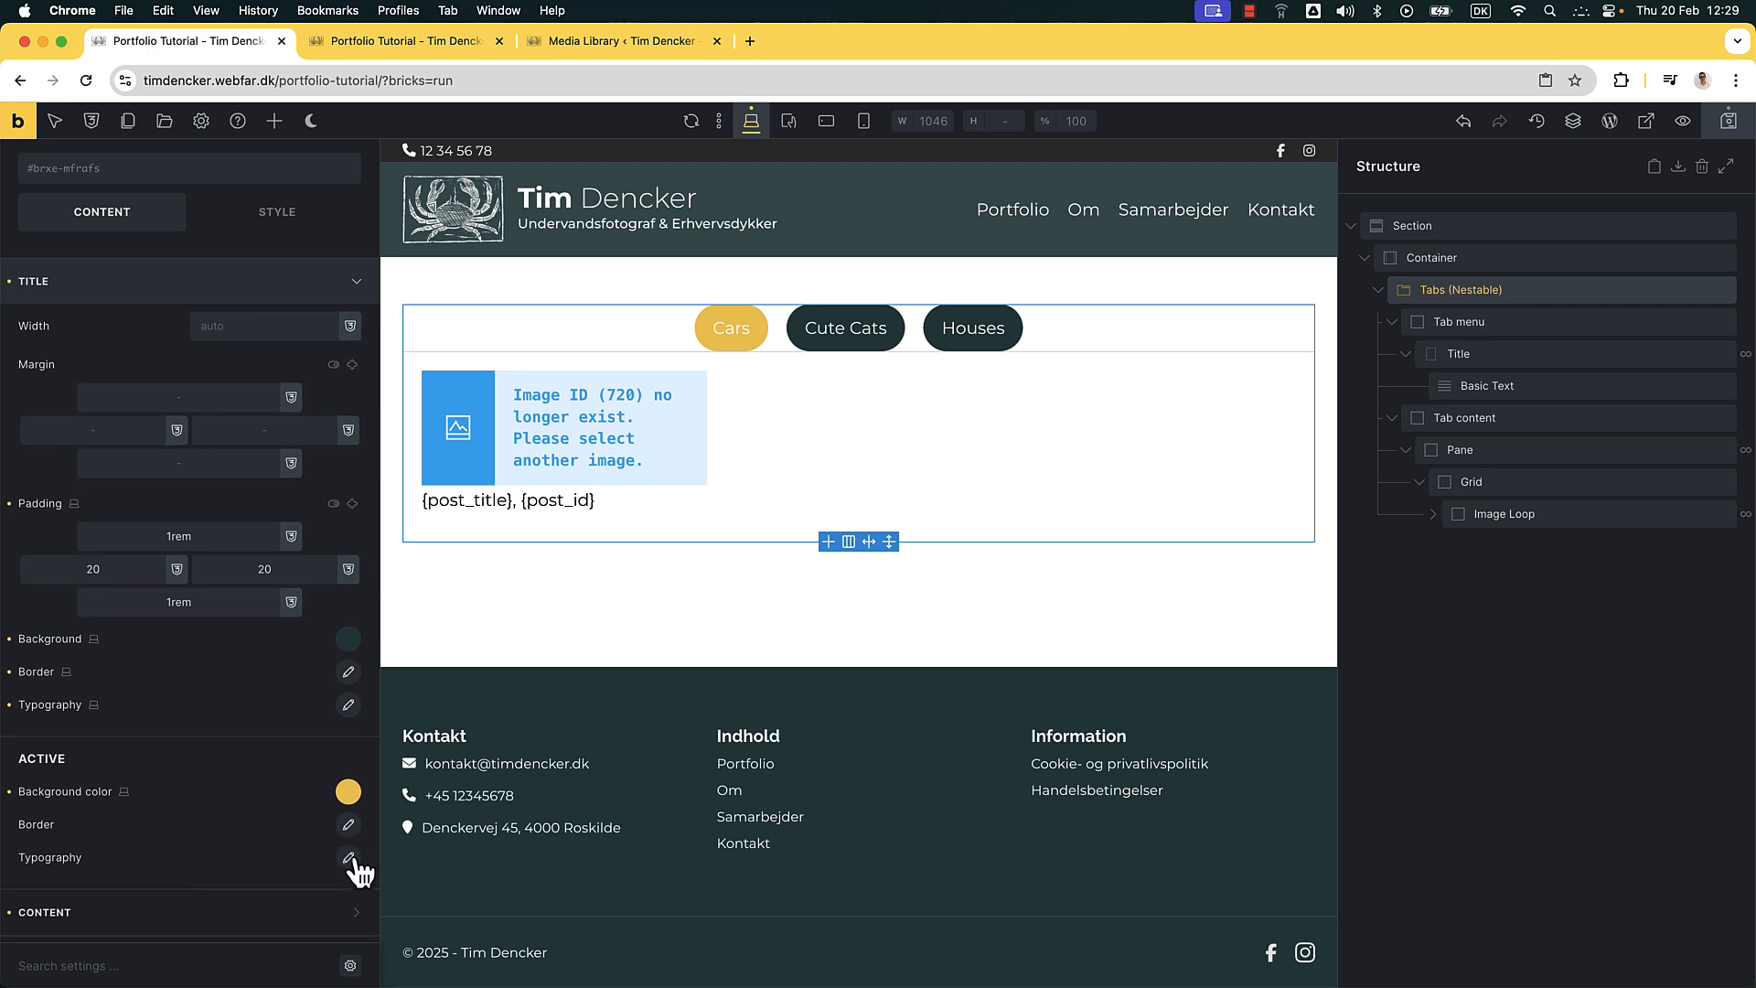
pyautogui.click(348, 857)
pyautogui.scroll(-6, 223, 828)
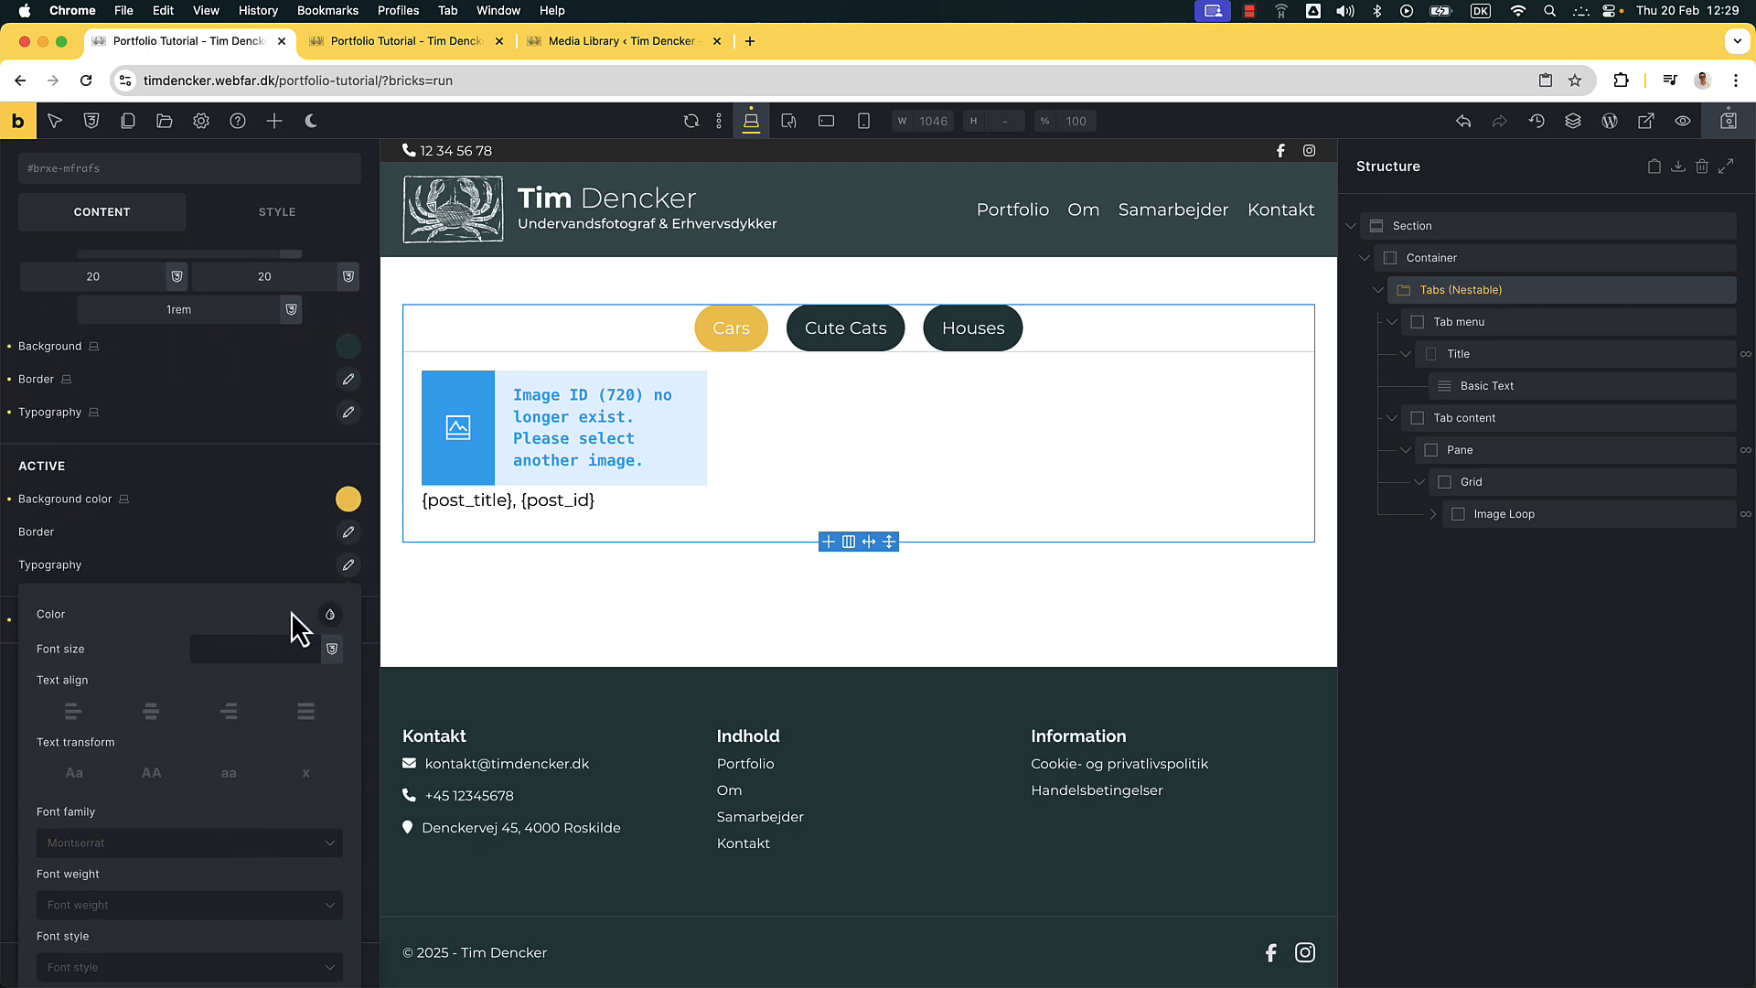
pyautogui.click(330, 614)
pyautogui.scroll(-5, 315, 548)
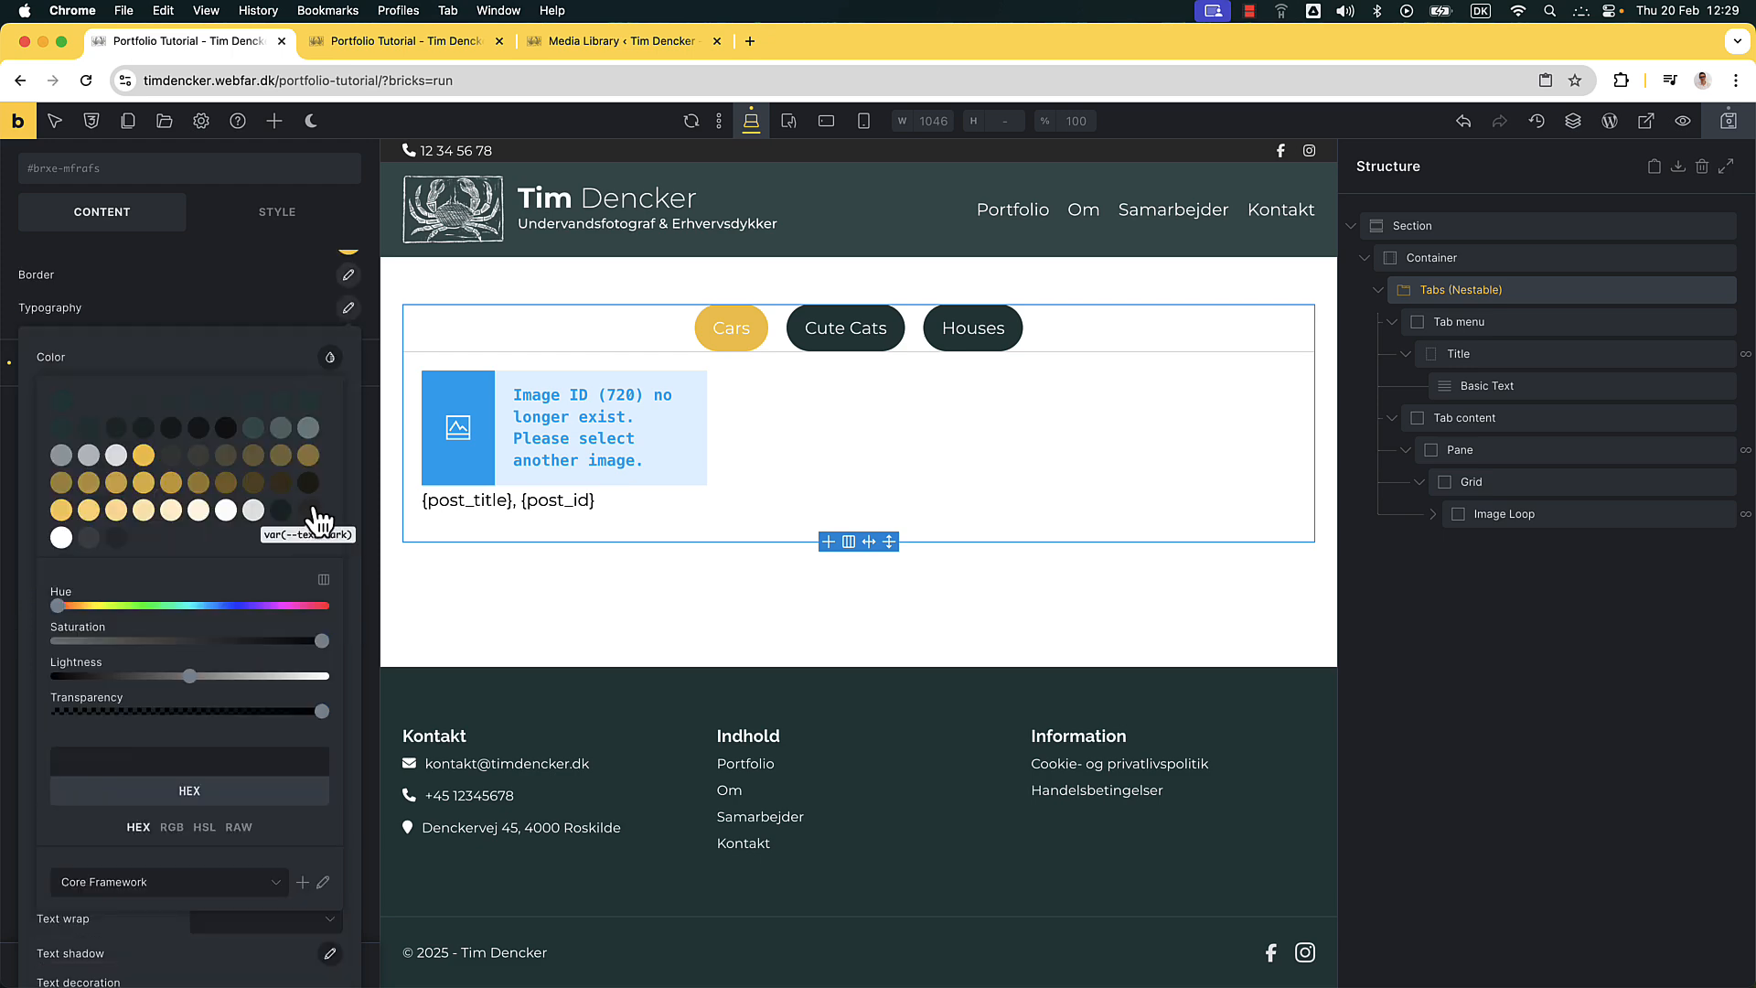
pyautogui.click(313, 510)
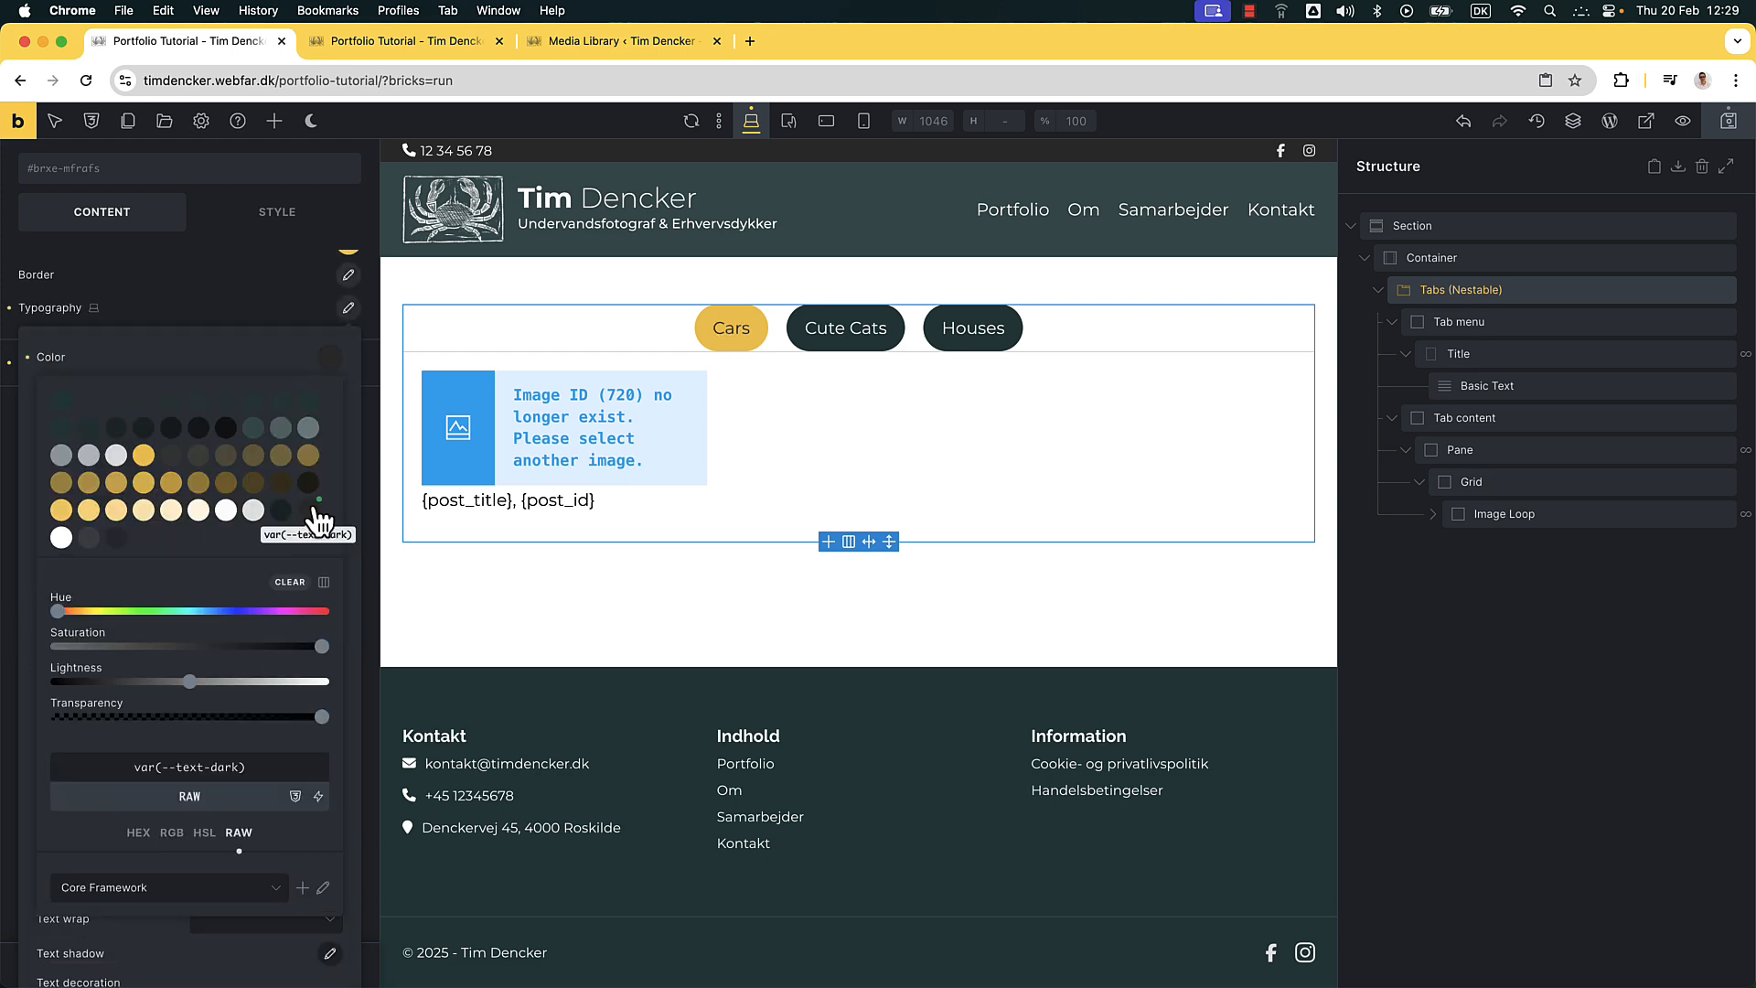
# Save the page and check the Cute Cats, Houses and Cars tabs on the front-end preview
pyautogui.click(1729, 121)
pyautogui.click(444, 41)
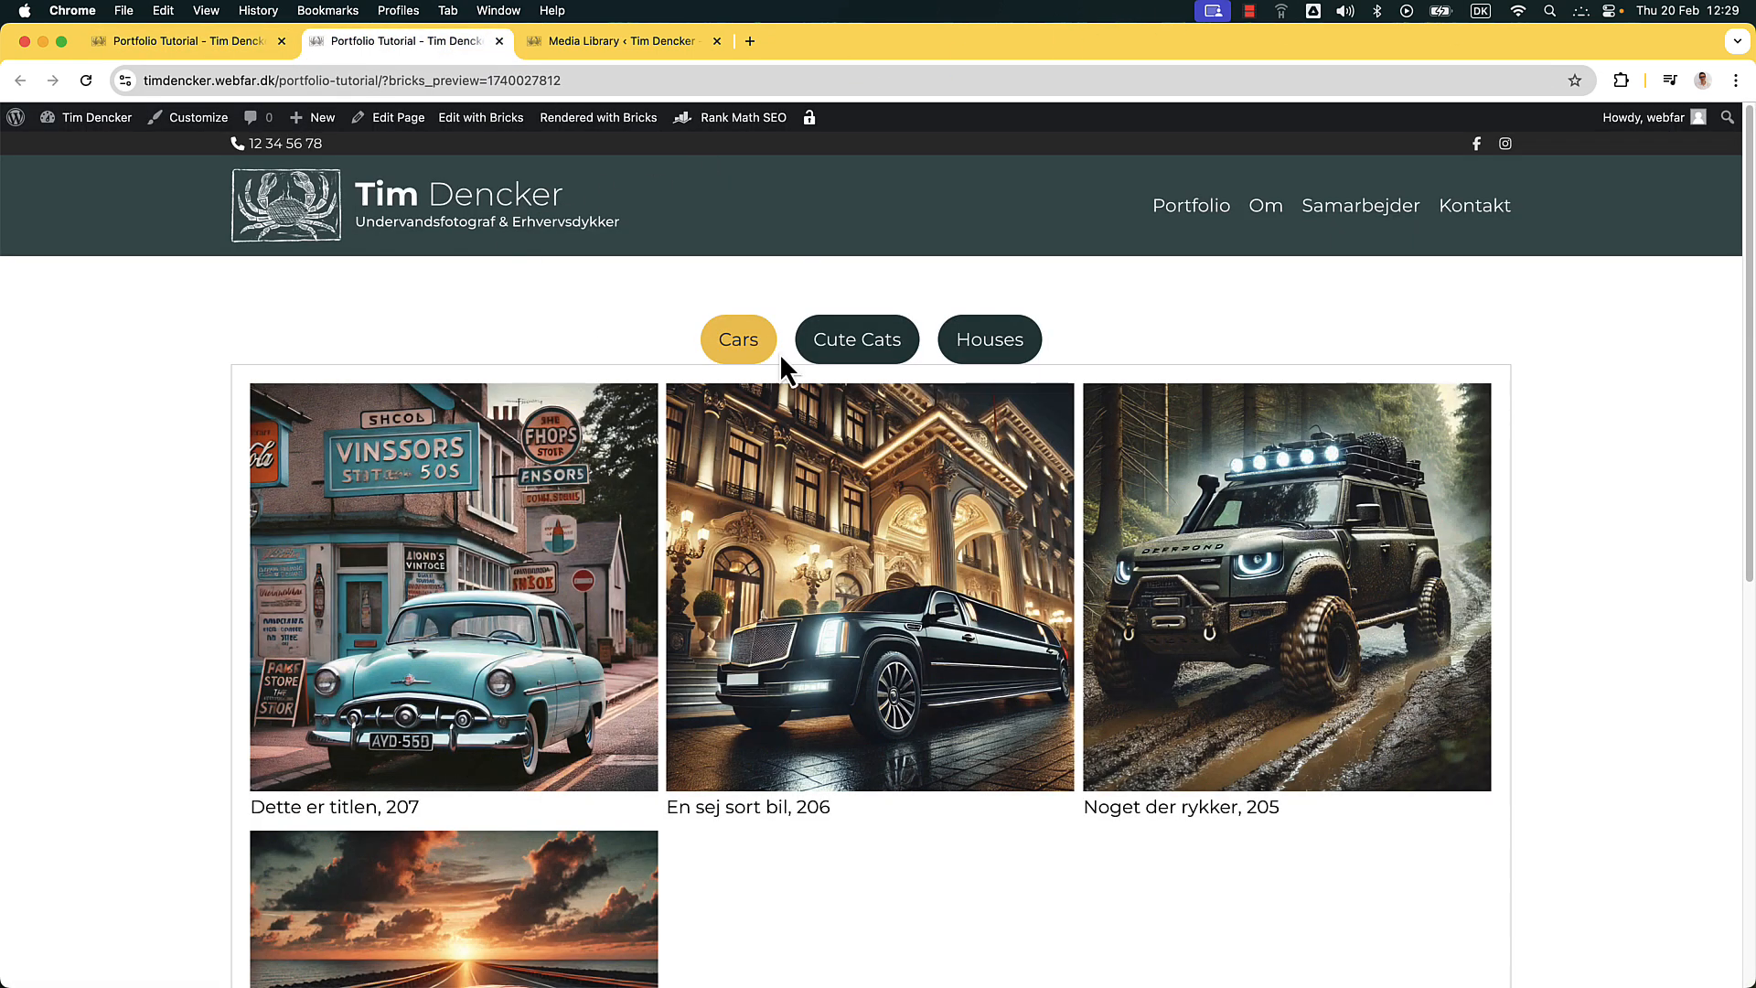
pyautogui.click(835, 345)
pyautogui.click(1033, 359)
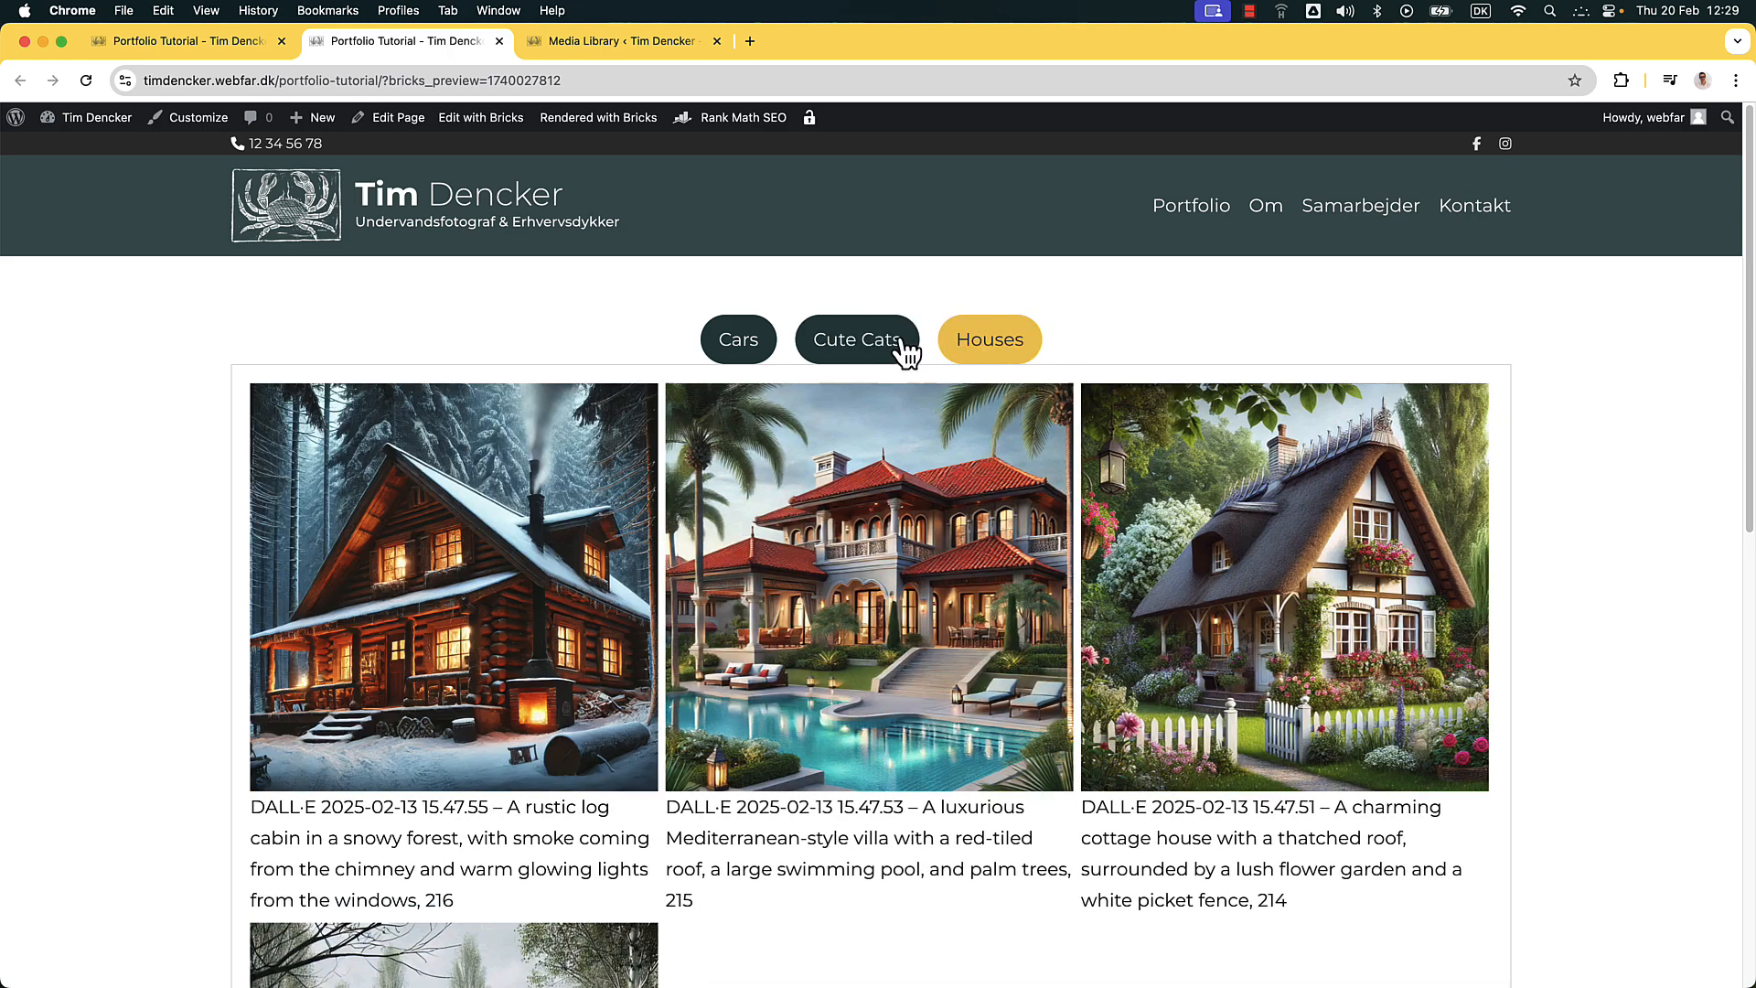
pyautogui.click(906, 345)
pyautogui.click(737, 338)
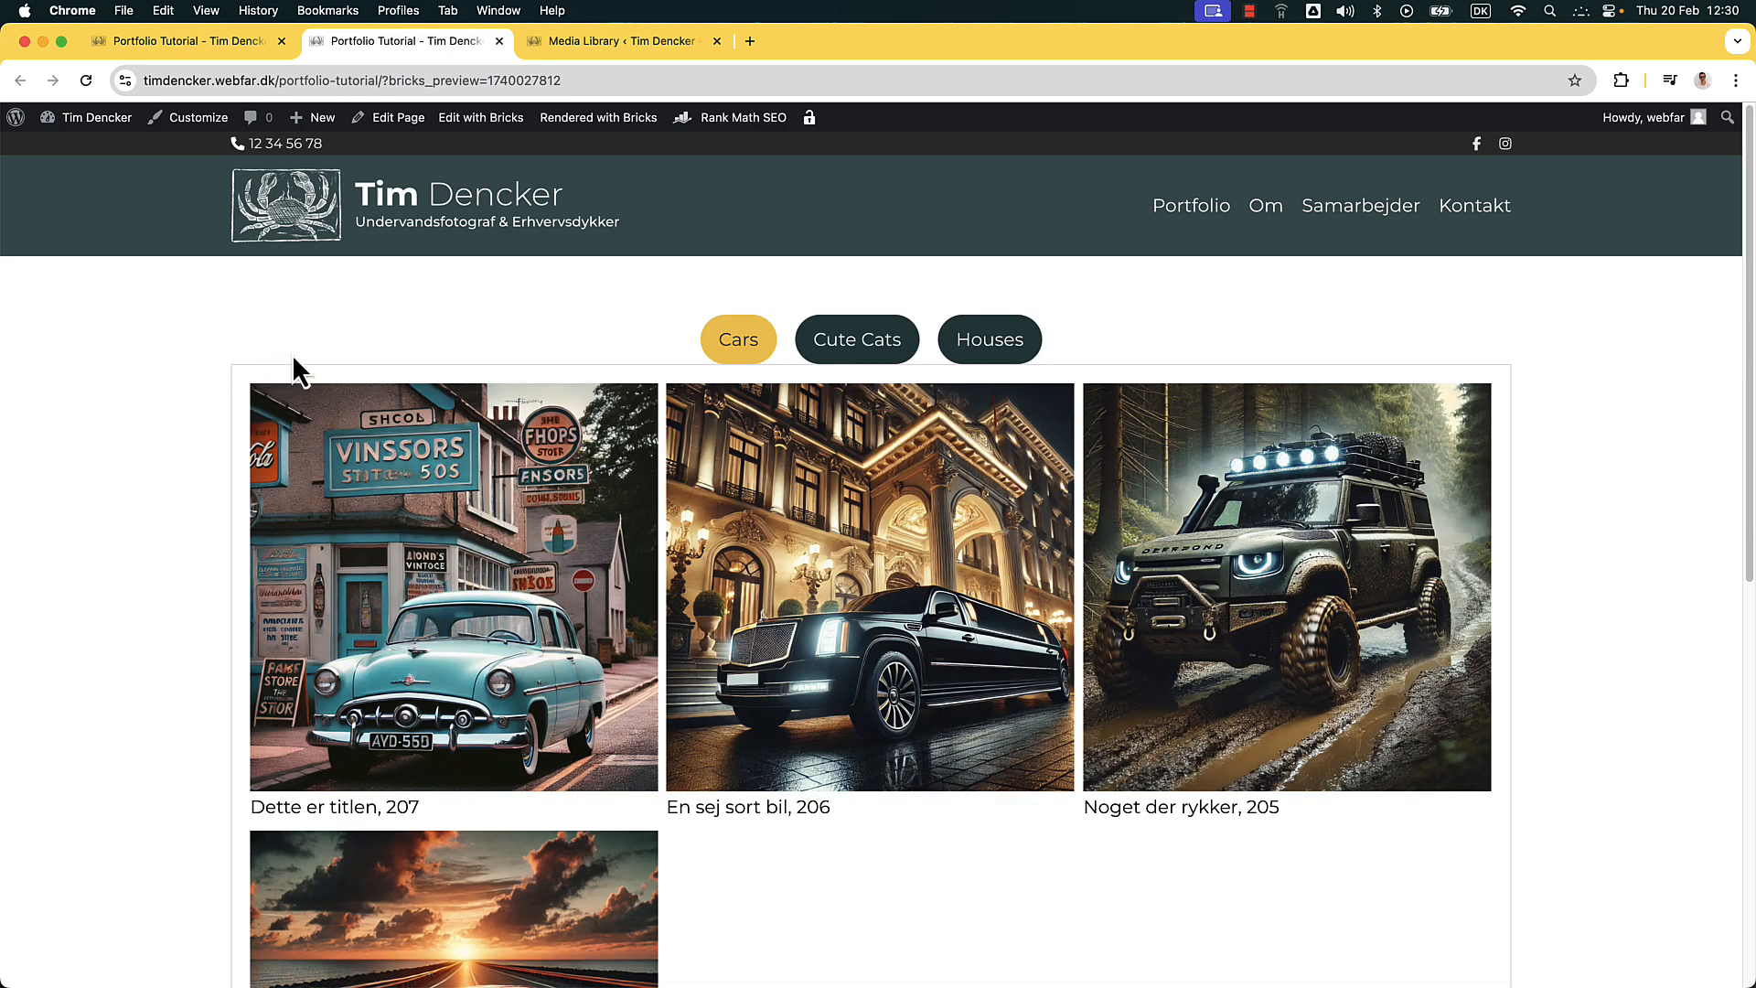
# Inspect the bordered tab content block on the preview page with the browser's developer tools
pyautogui.rightClick(157, 366)
pyautogui.click(245, 737)
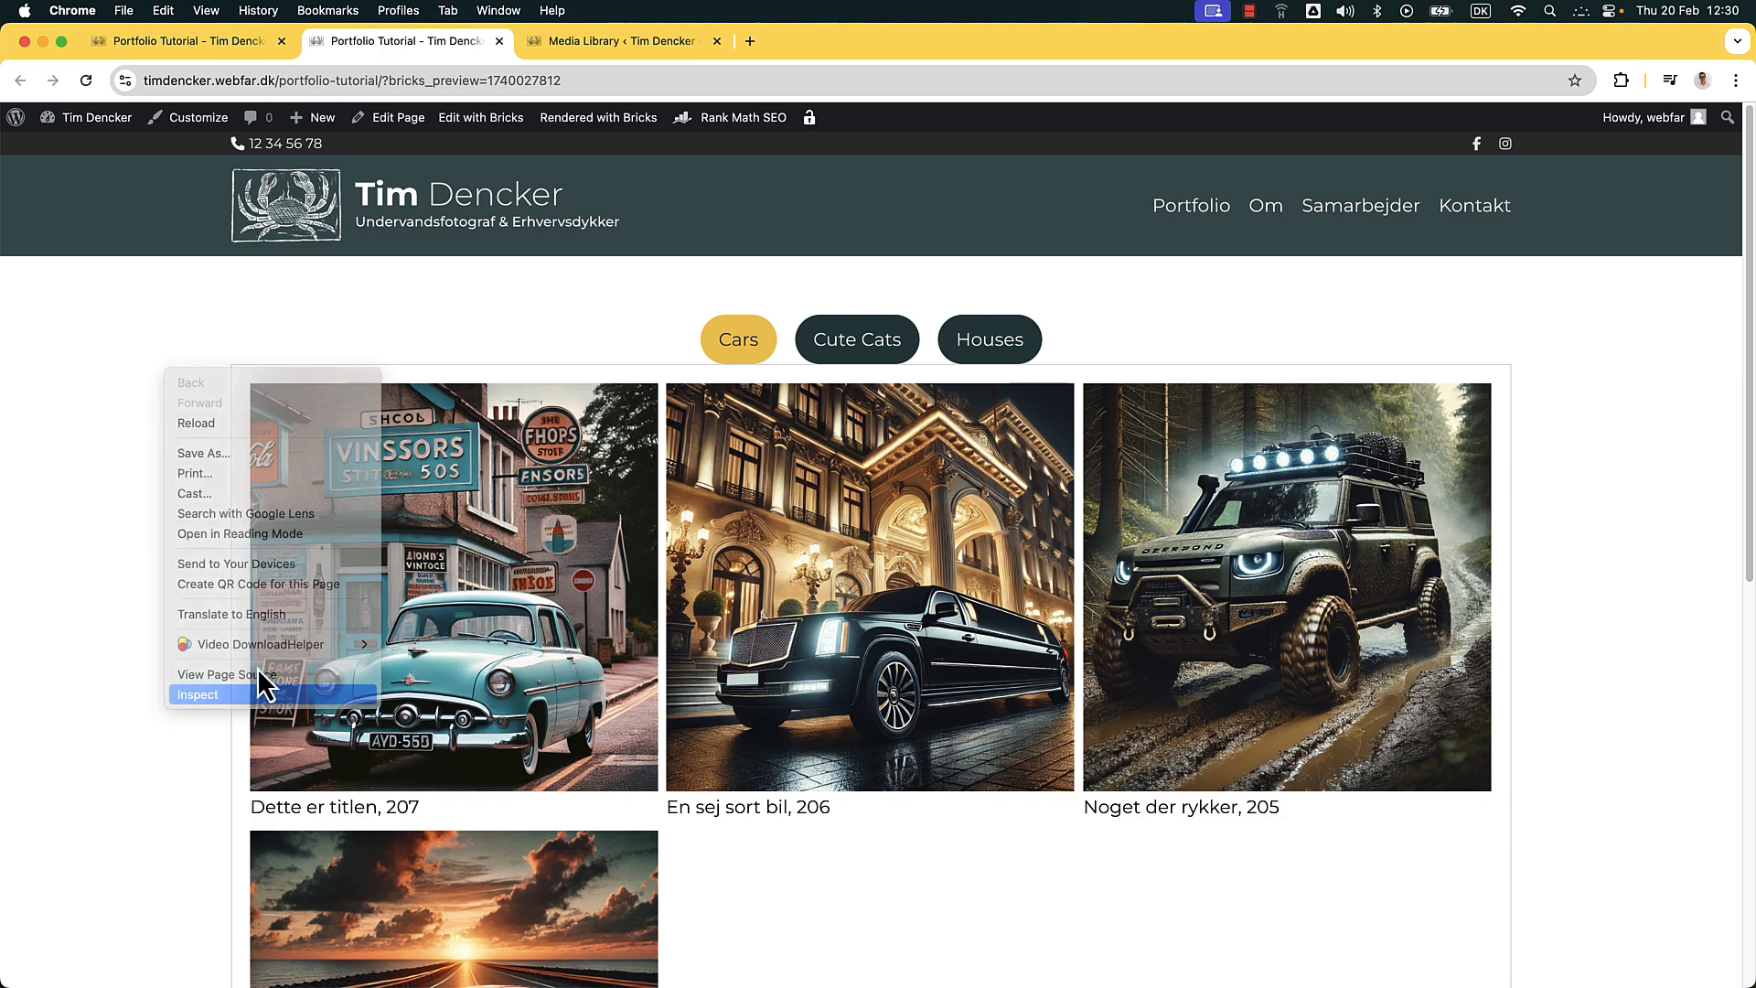
pyautogui.click(15, 675)
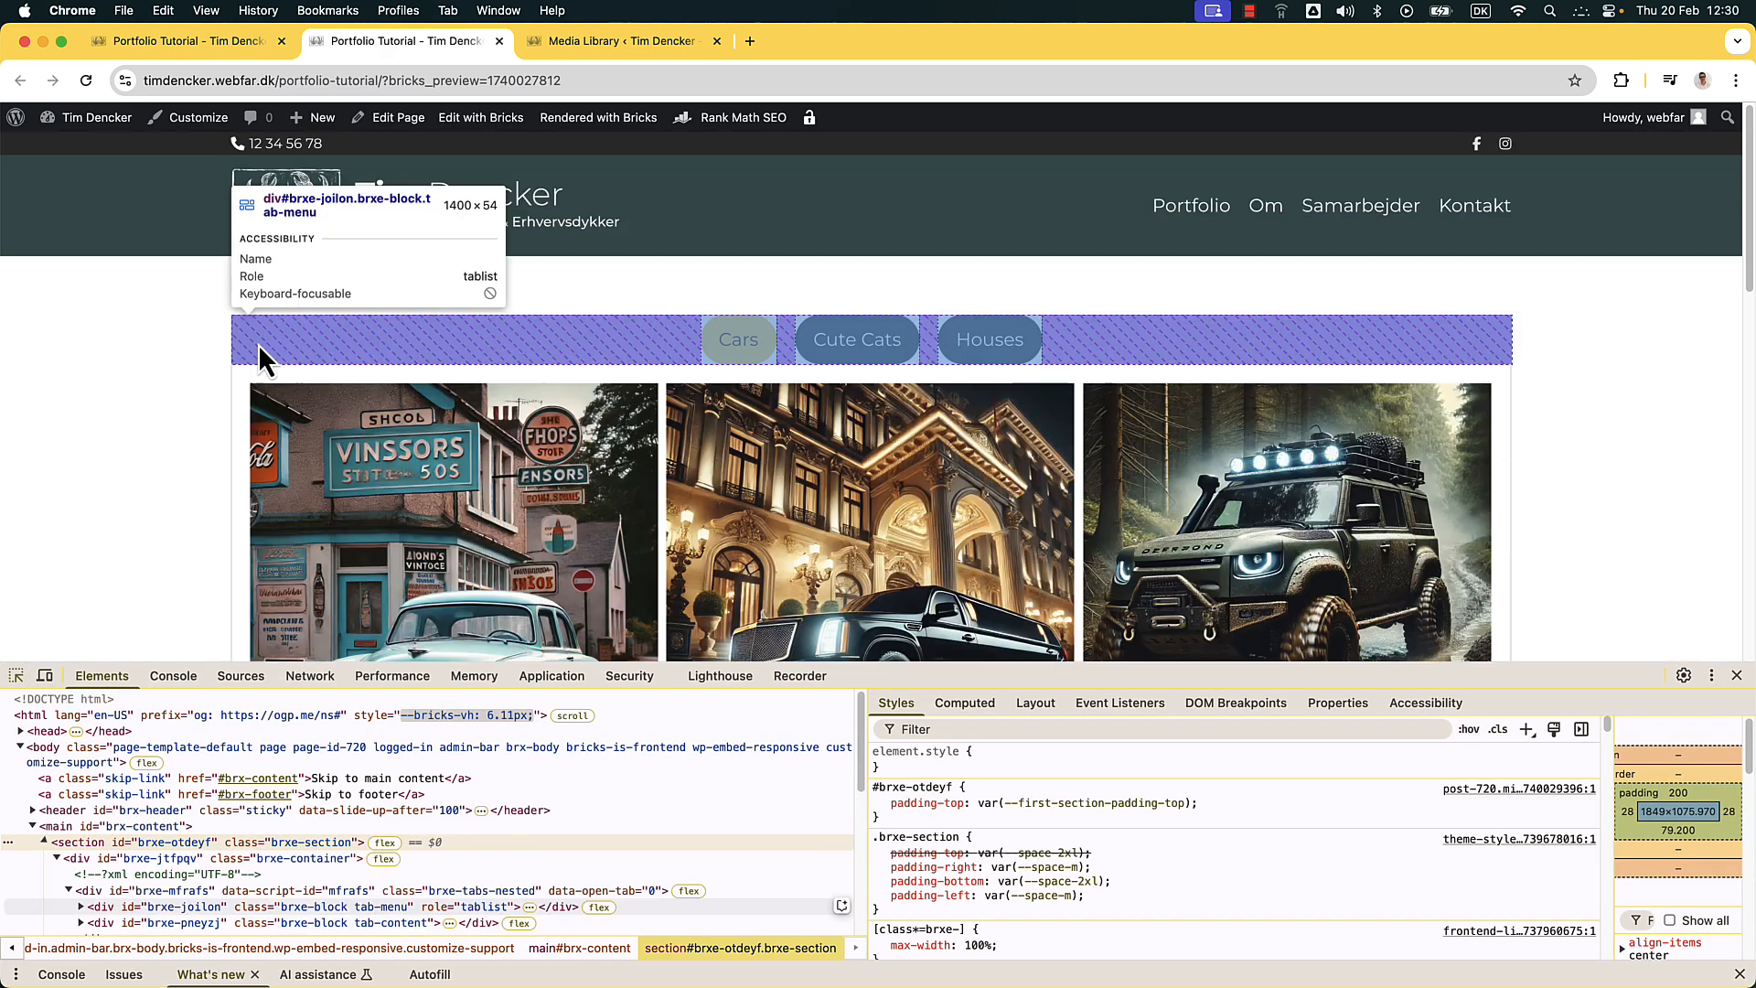
pyautogui.click(275, 395)
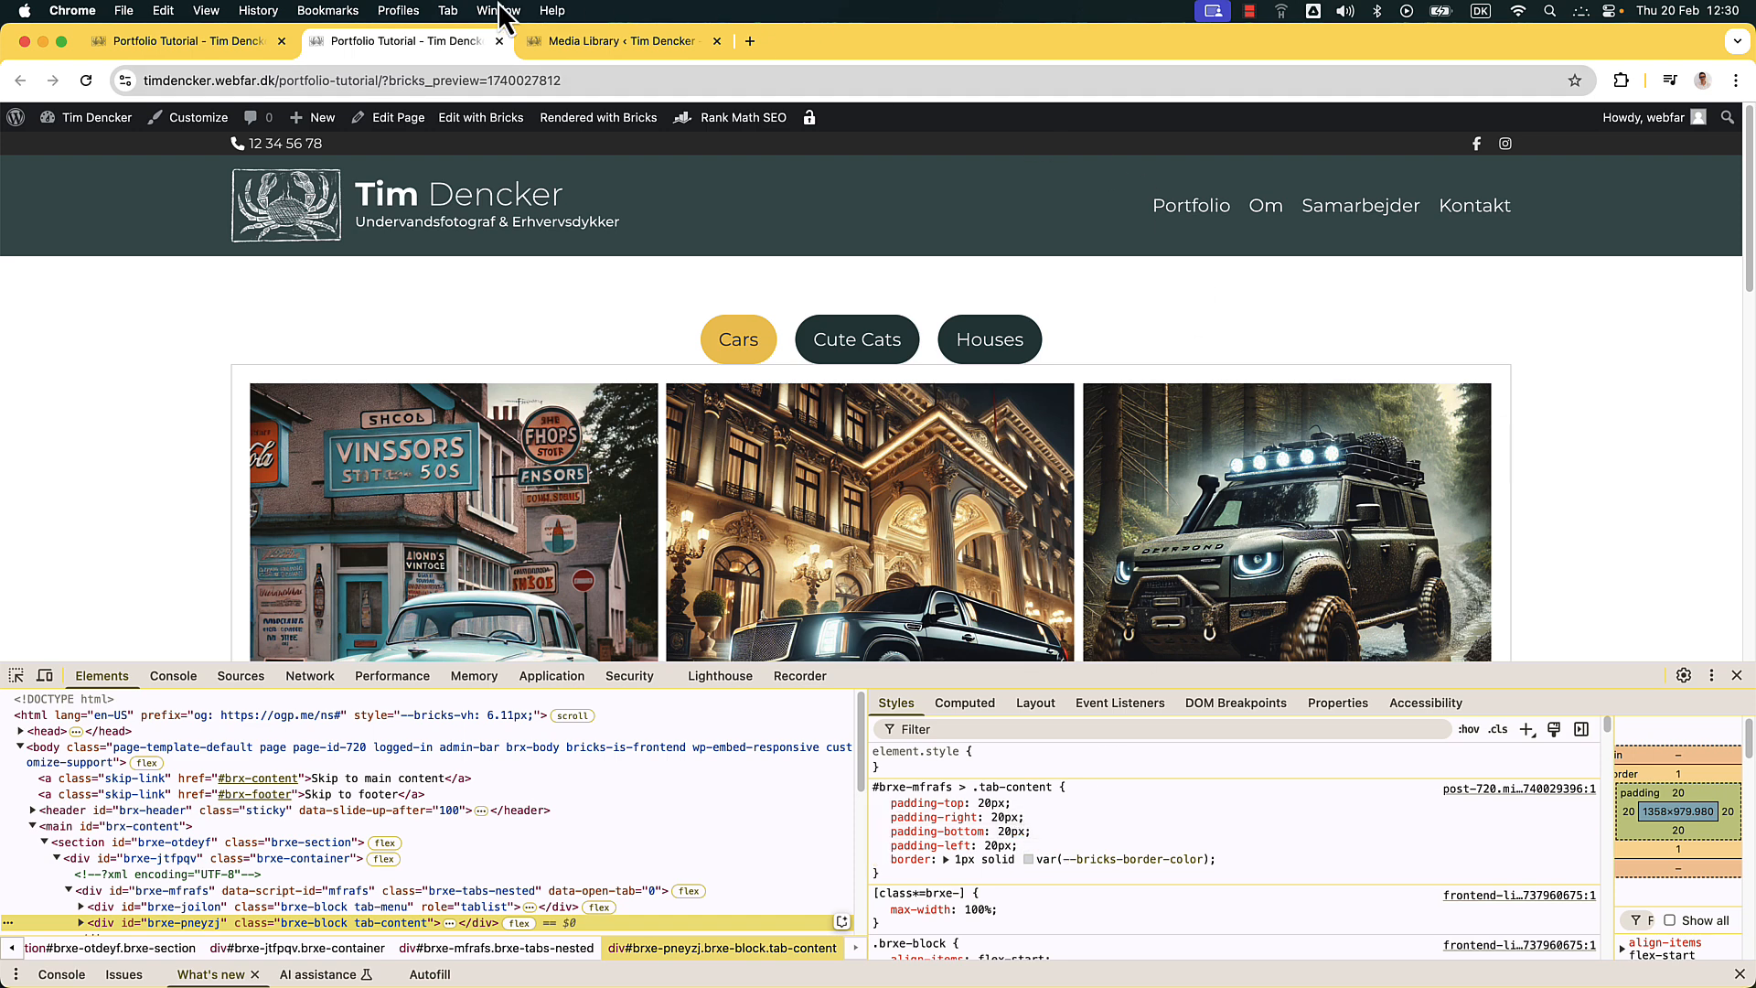
# Return to the Bricks editor and examine the Tabs (Nestable) and Tab content style settings for the content block's padding and border
pyautogui.click(219, 35)
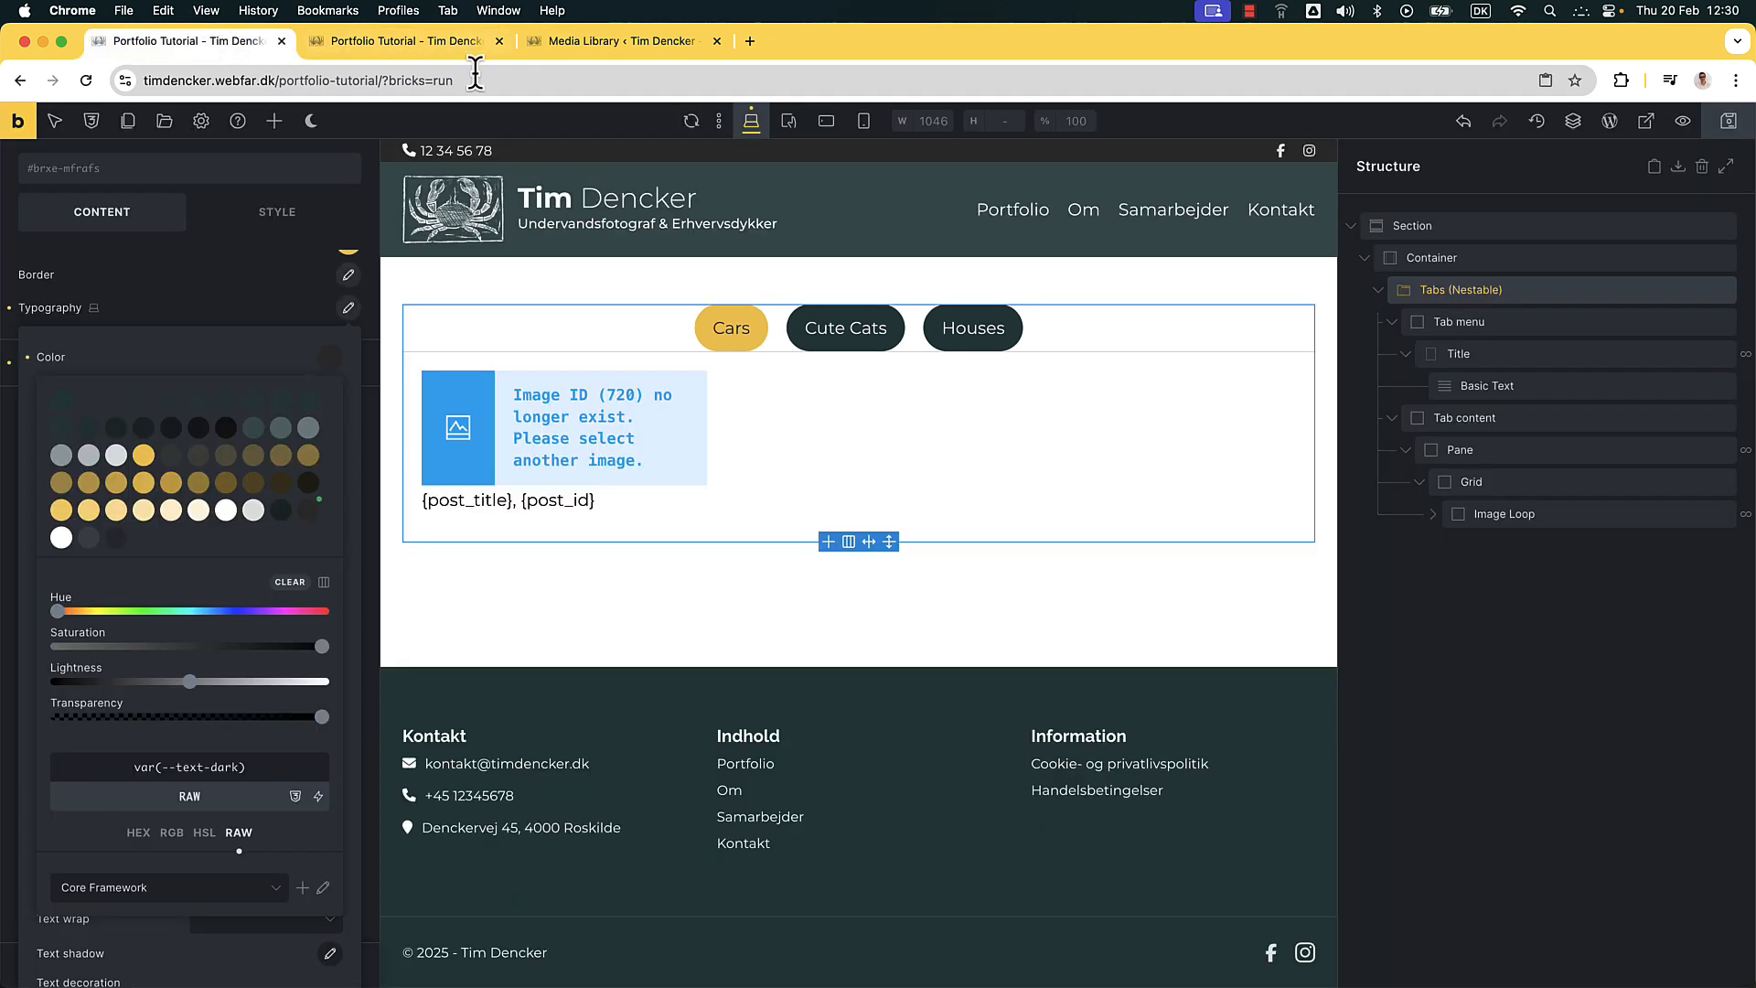
pyautogui.click(1464, 290)
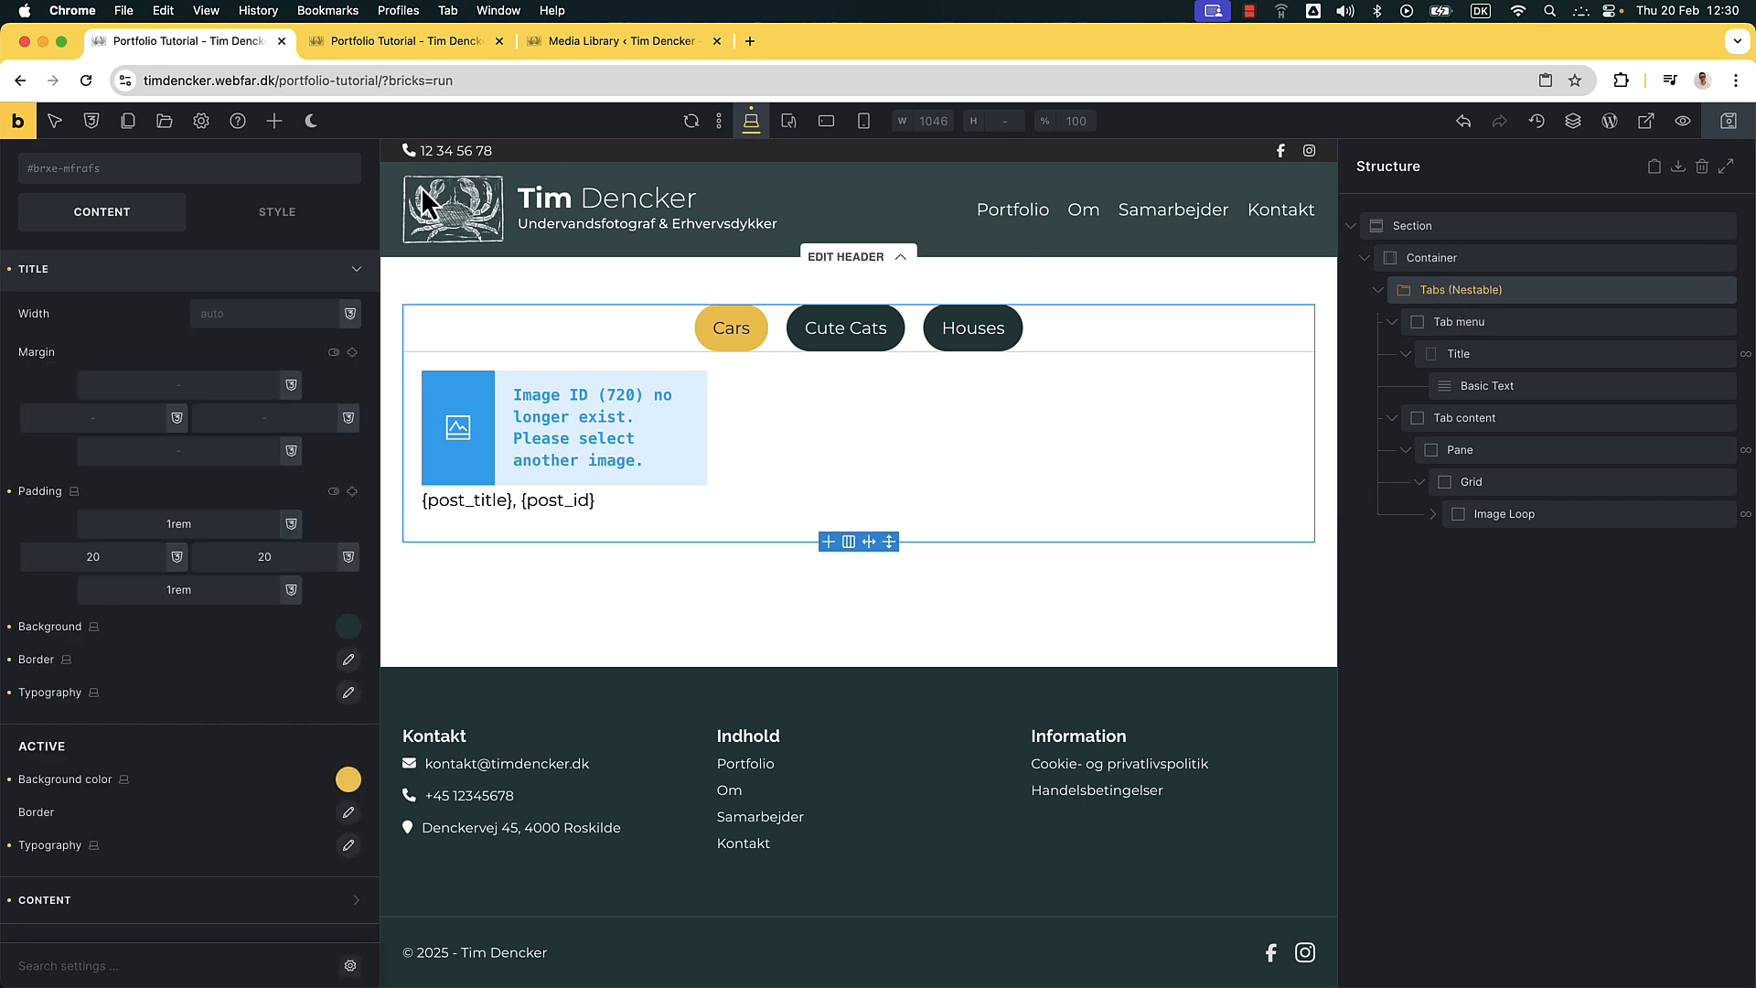
pyautogui.click(260, 220)
pyautogui.click(149, 333)
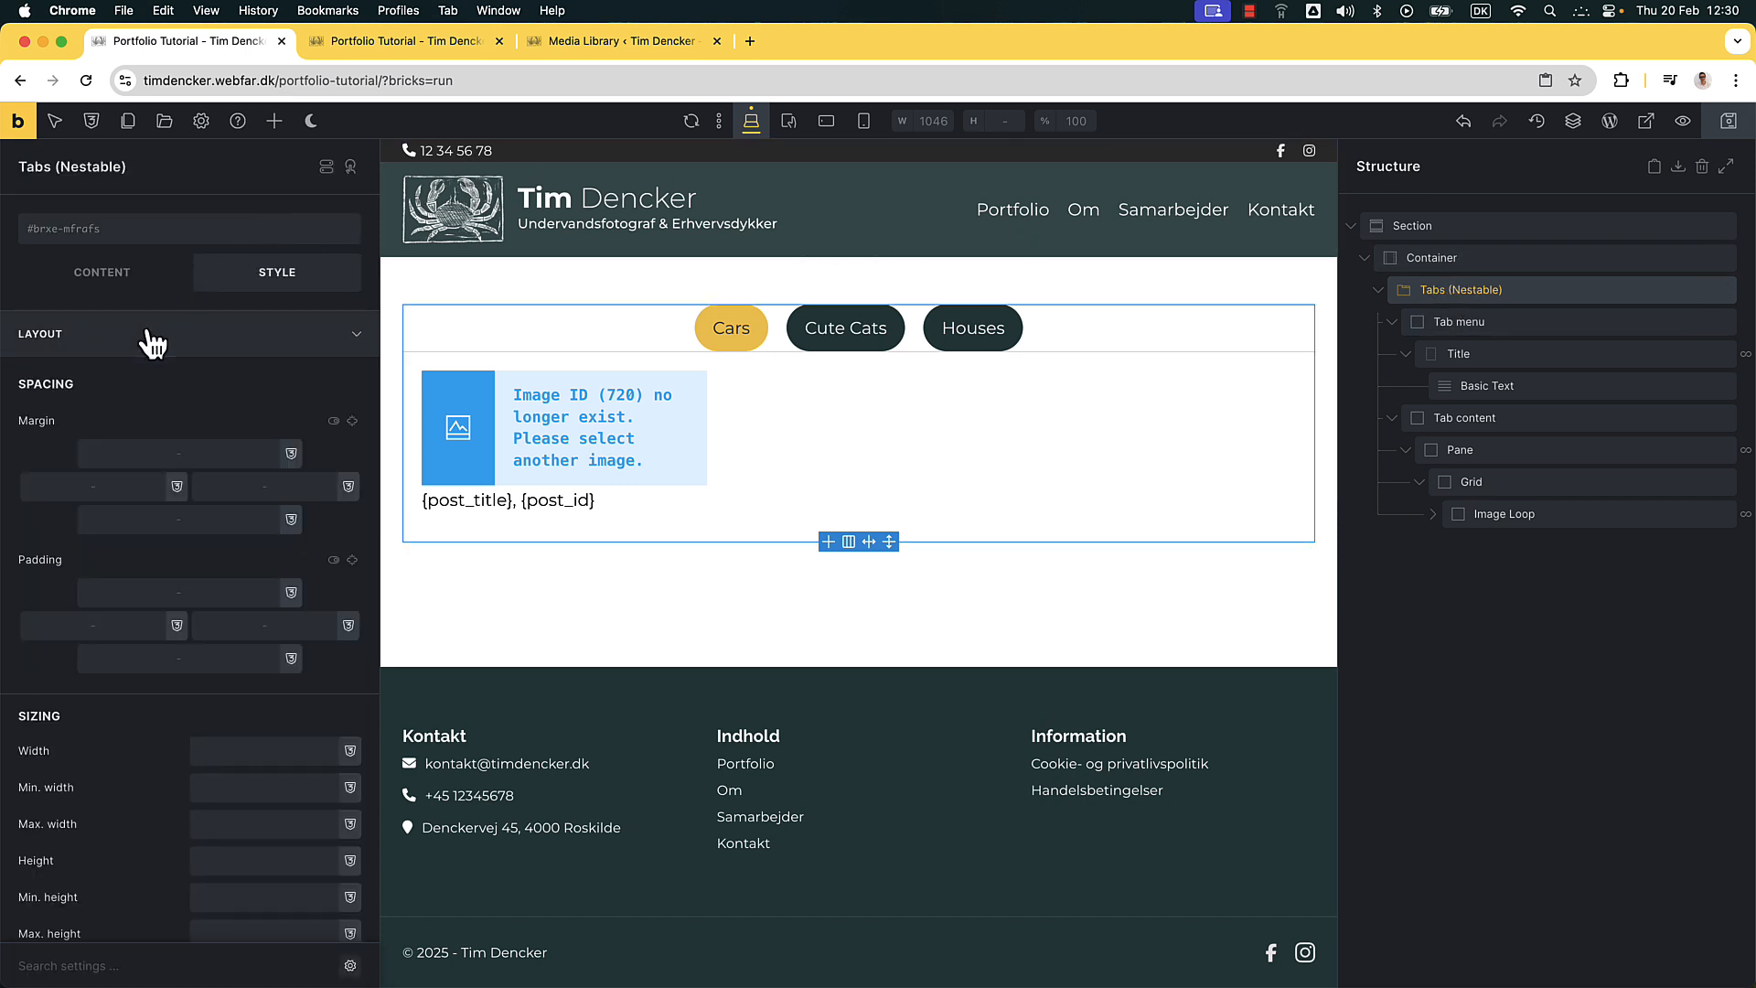
pyautogui.scroll(-3, 275, 620)
pyautogui.scroll(3, 271, 624)
pyautogui.click(1497, 421)
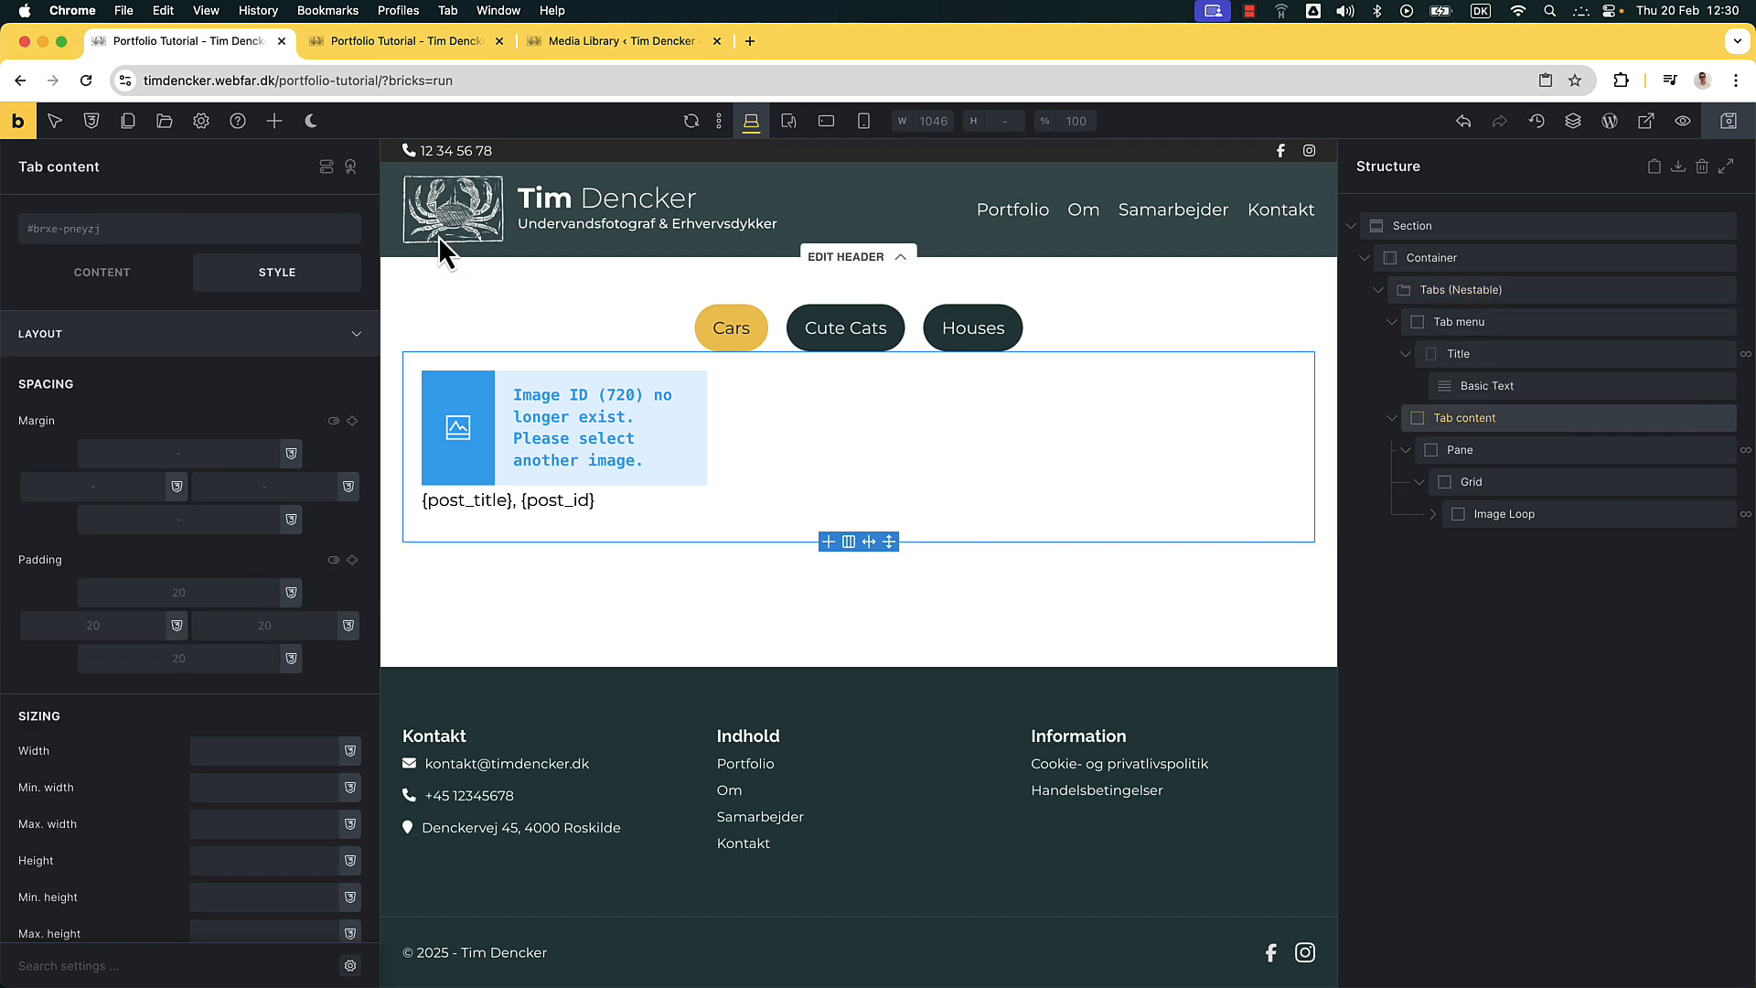
pyautogui.scroll(-4, 283, 295)
pyautogui.scroll(2, 276, 310)
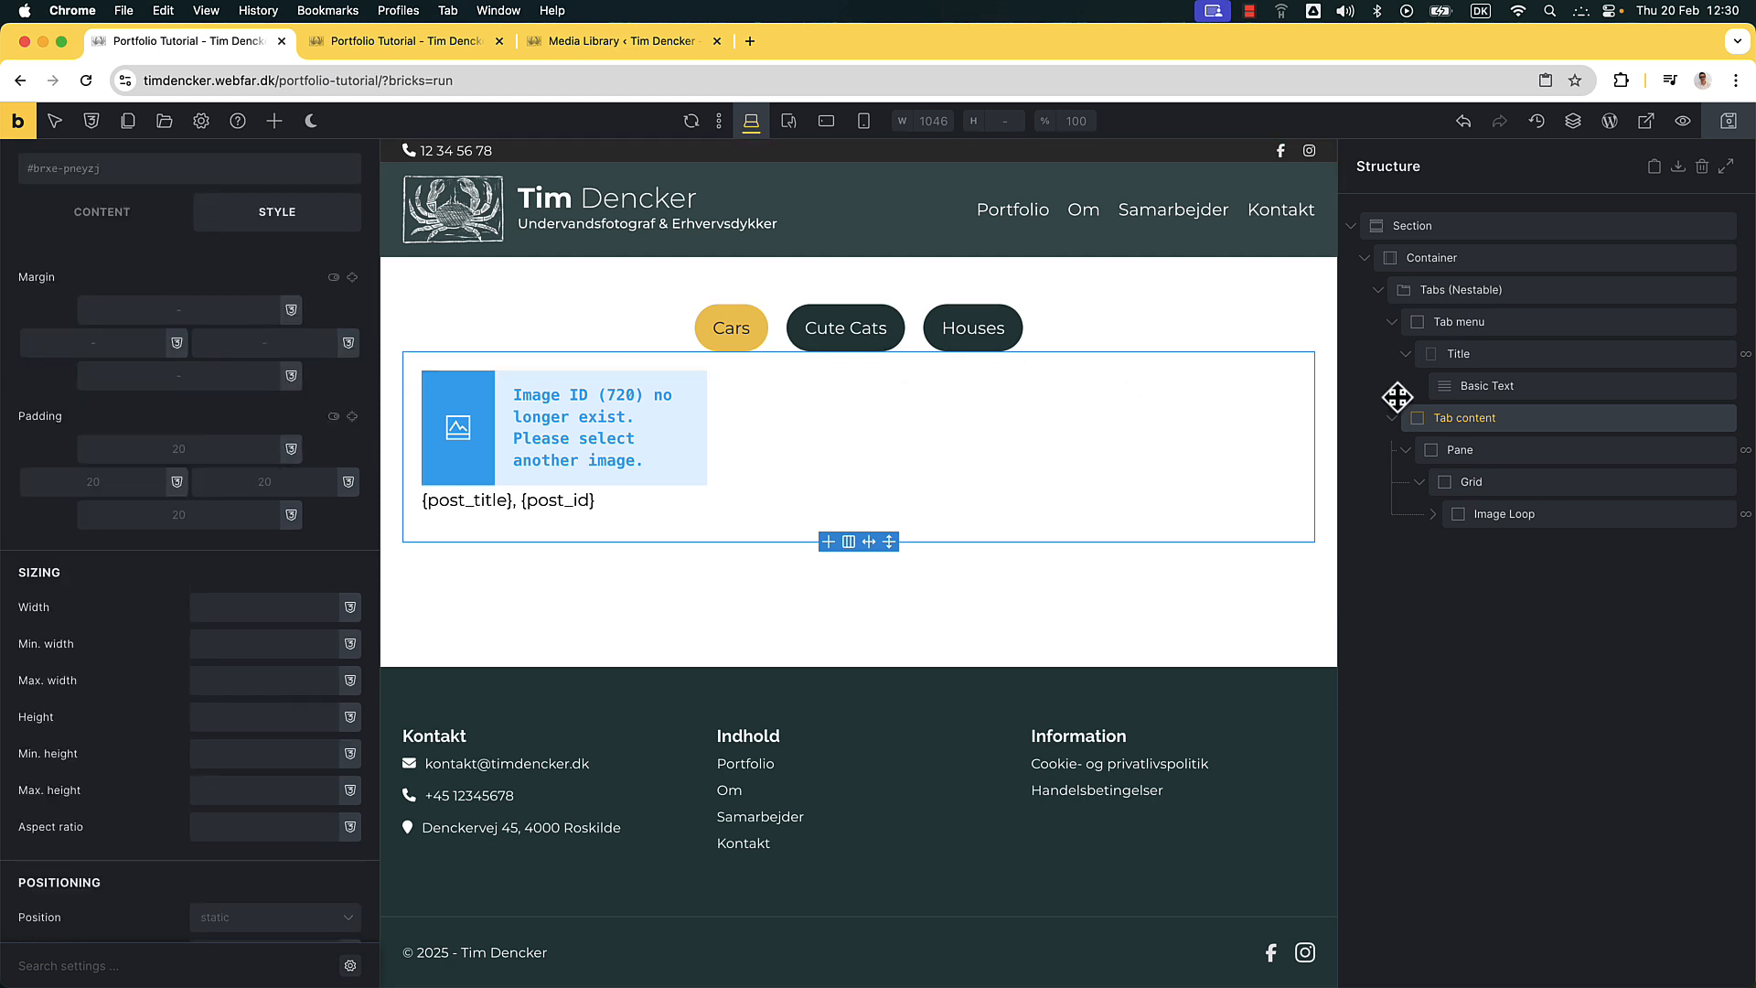
pyautogui.click(1450, 322)
pyautogui.click(1448, 292)
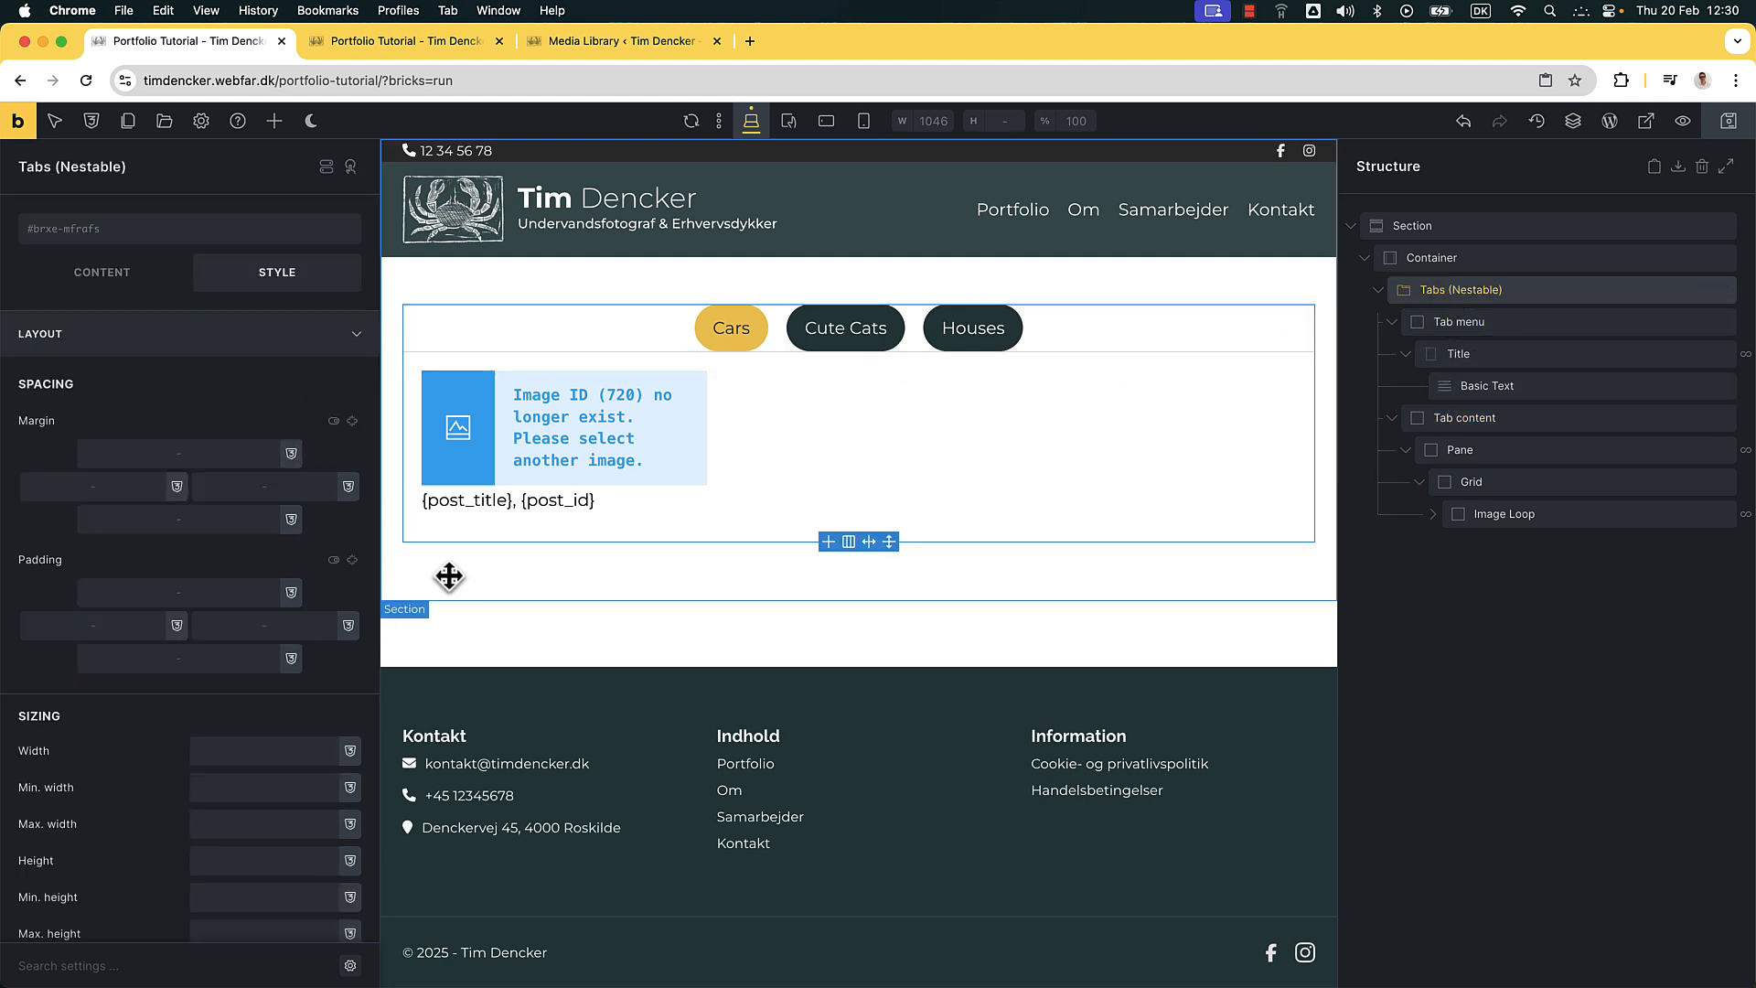
pyautogui.scroll(-10, 156, 608)
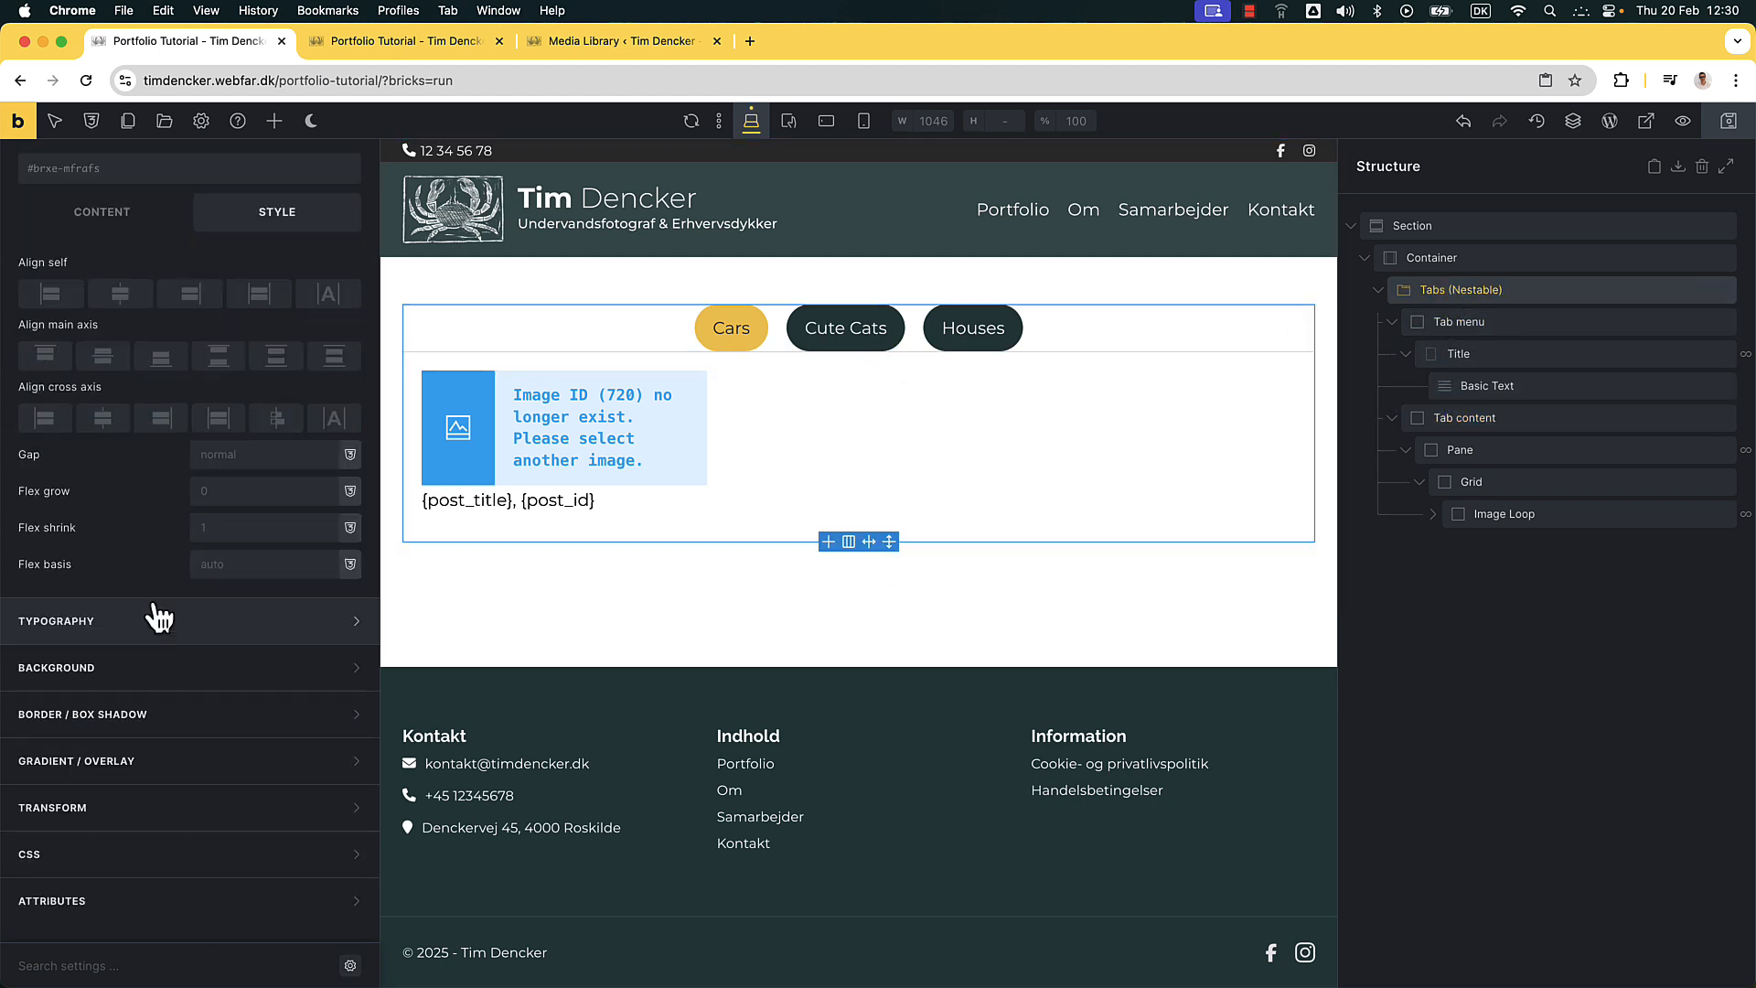
# Set the content padding of the Tabs (Nestable) element to 0 on all four sides
pyautogui.click(137, 220)
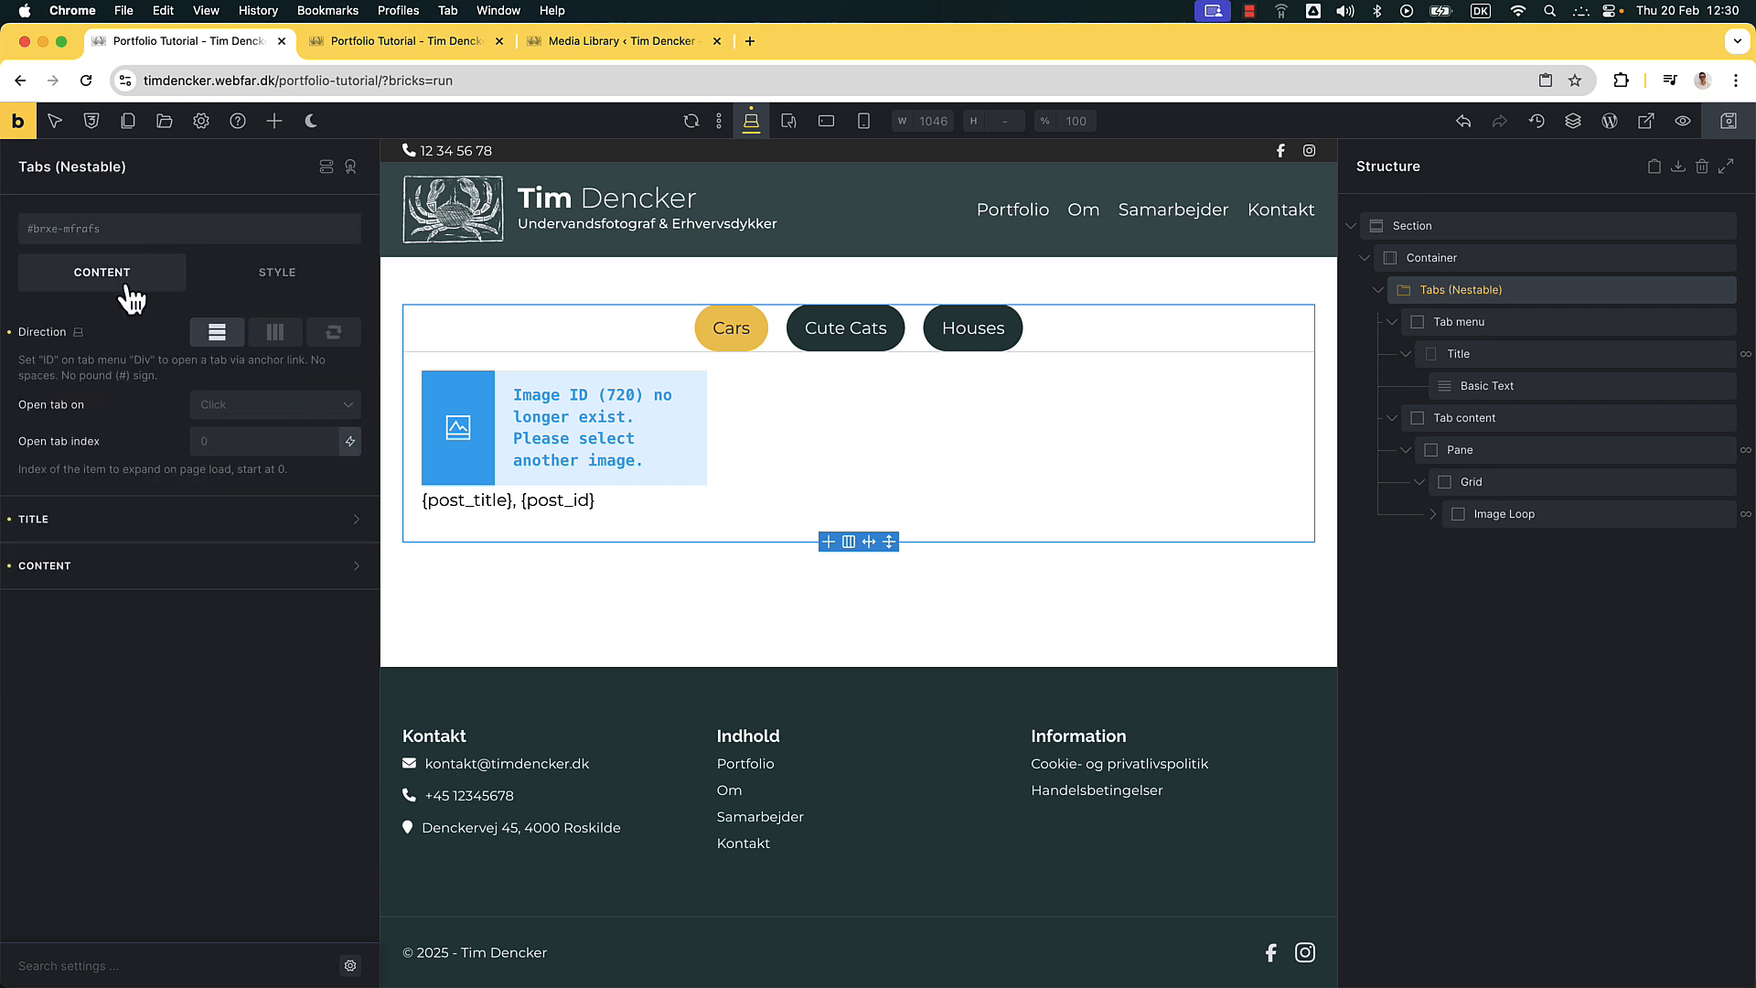
pyautogui.click(86, 572)
pyautogui.scroll(-1, 86, 572)
pyautogui.click(223, 718)
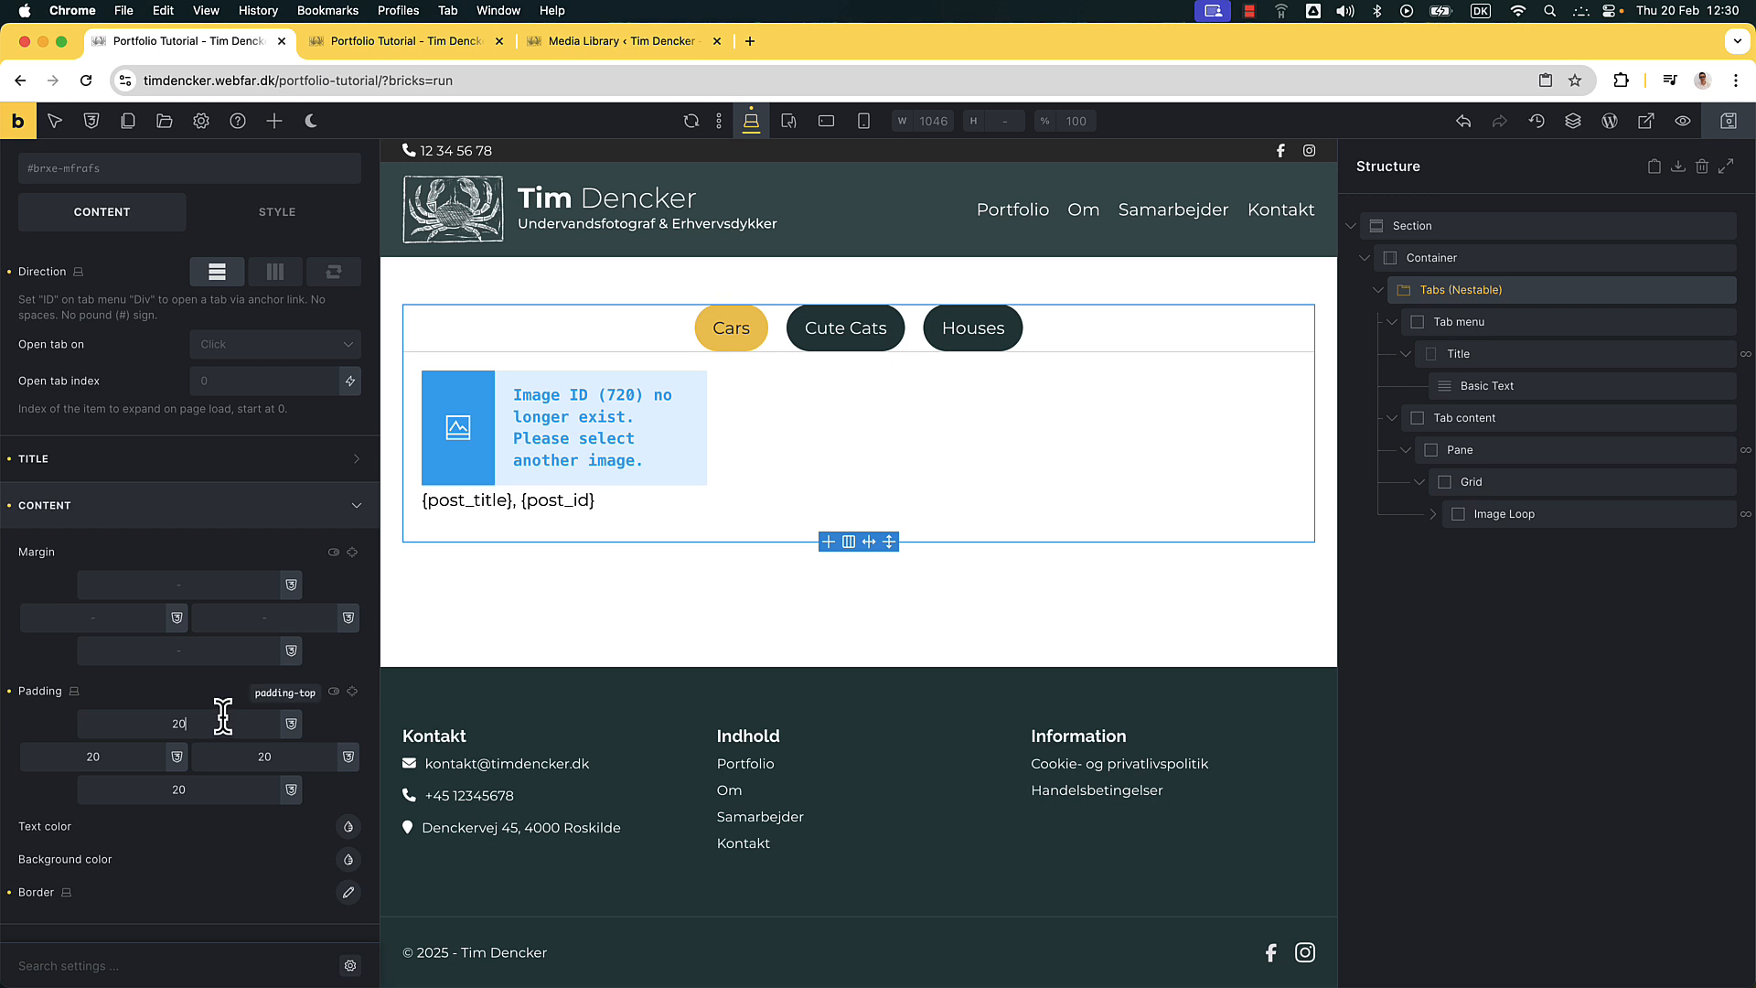
pyautogui.click(352, 691)
pyautogui.click(156, 724)
pyautogui.write('0')
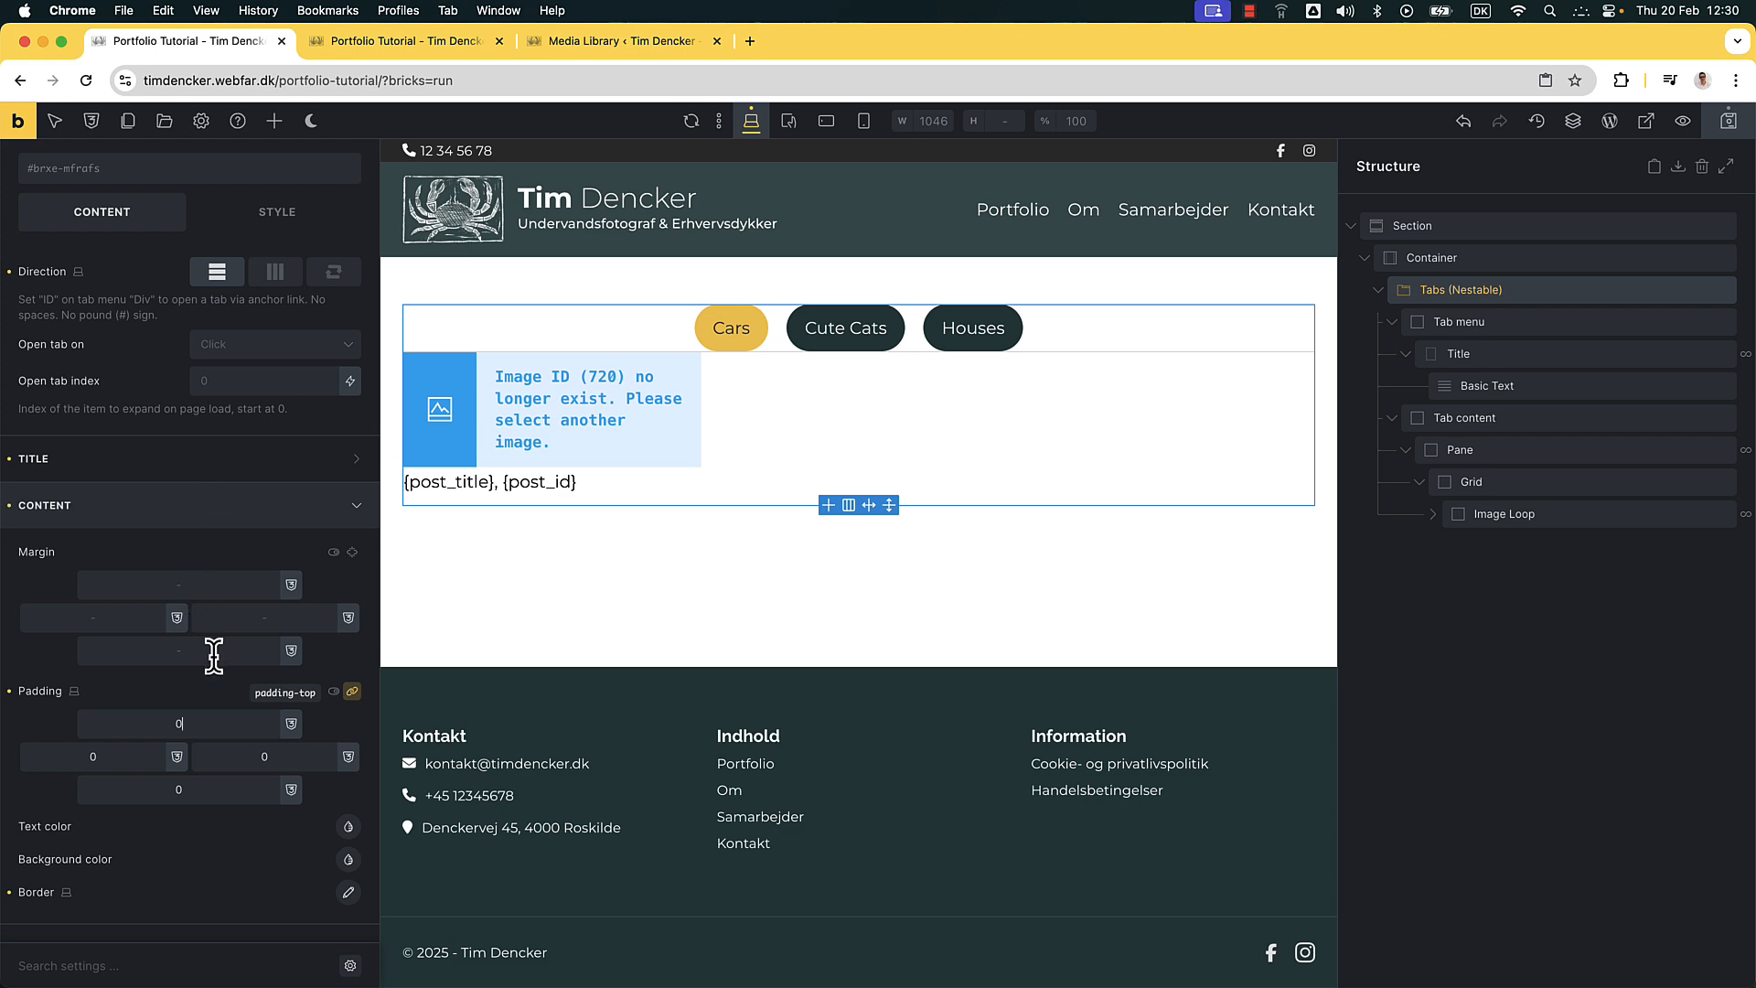
# Remove the border from the tabs' content area and save the page
pyautogui.click(9, 892)
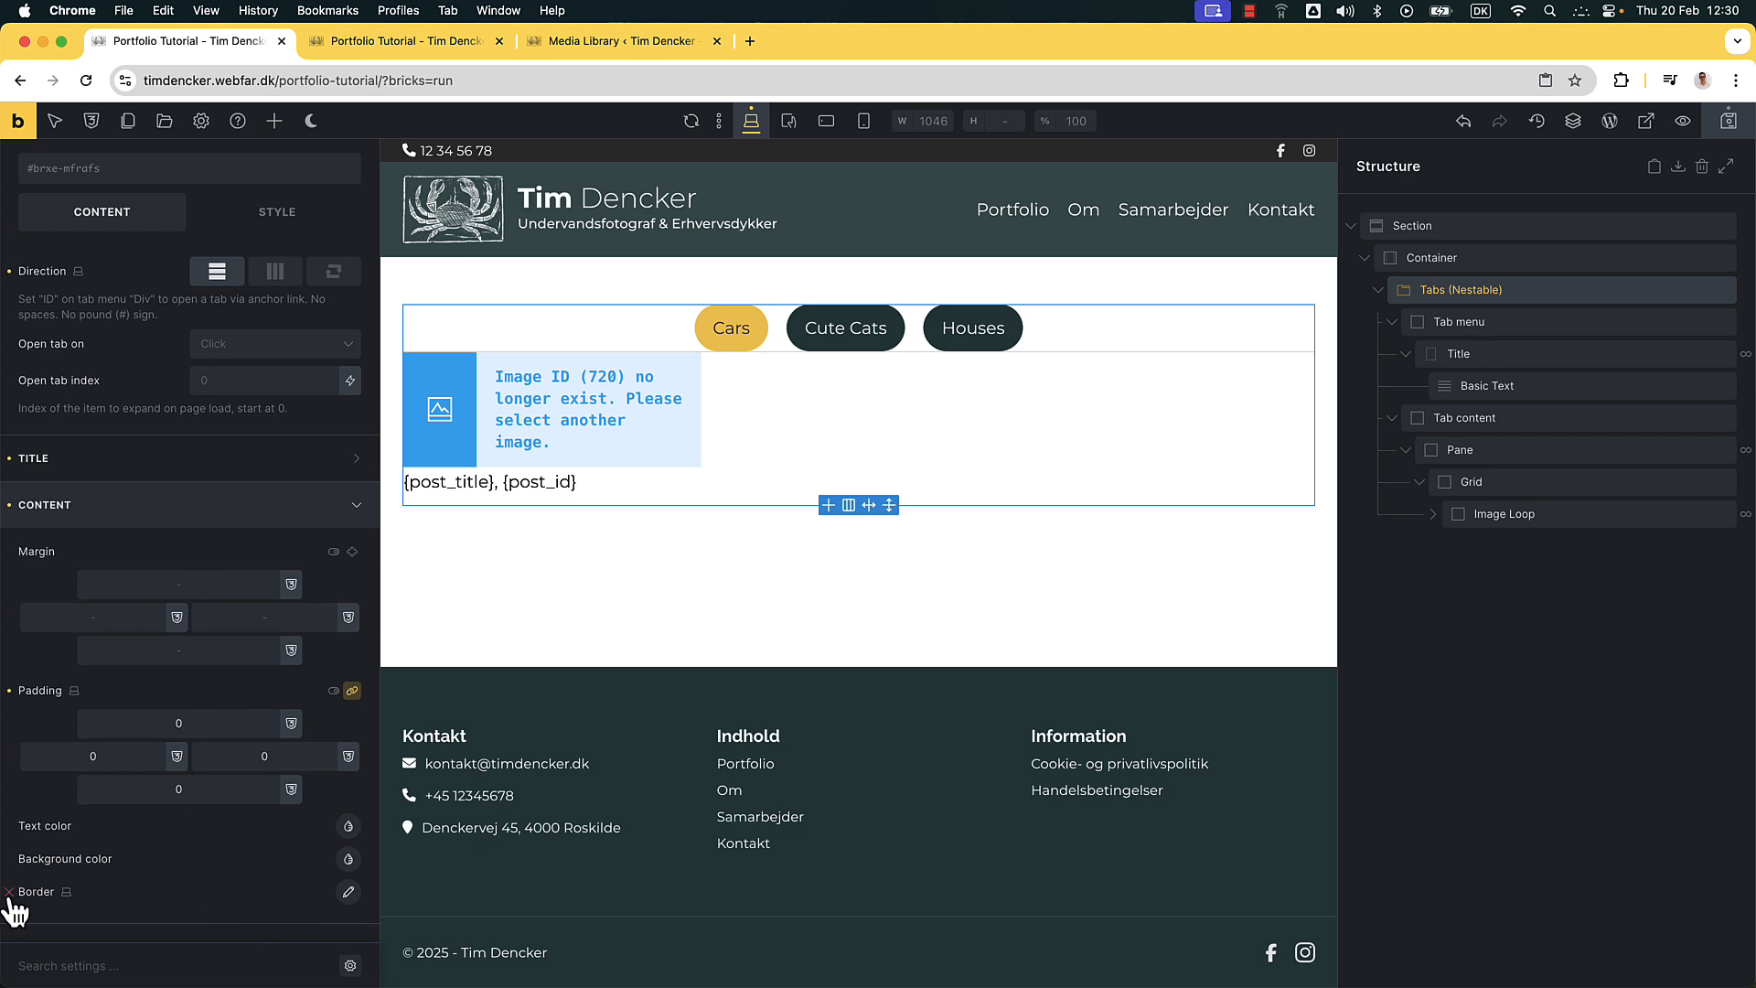
pyautogui.click(1728, 120)
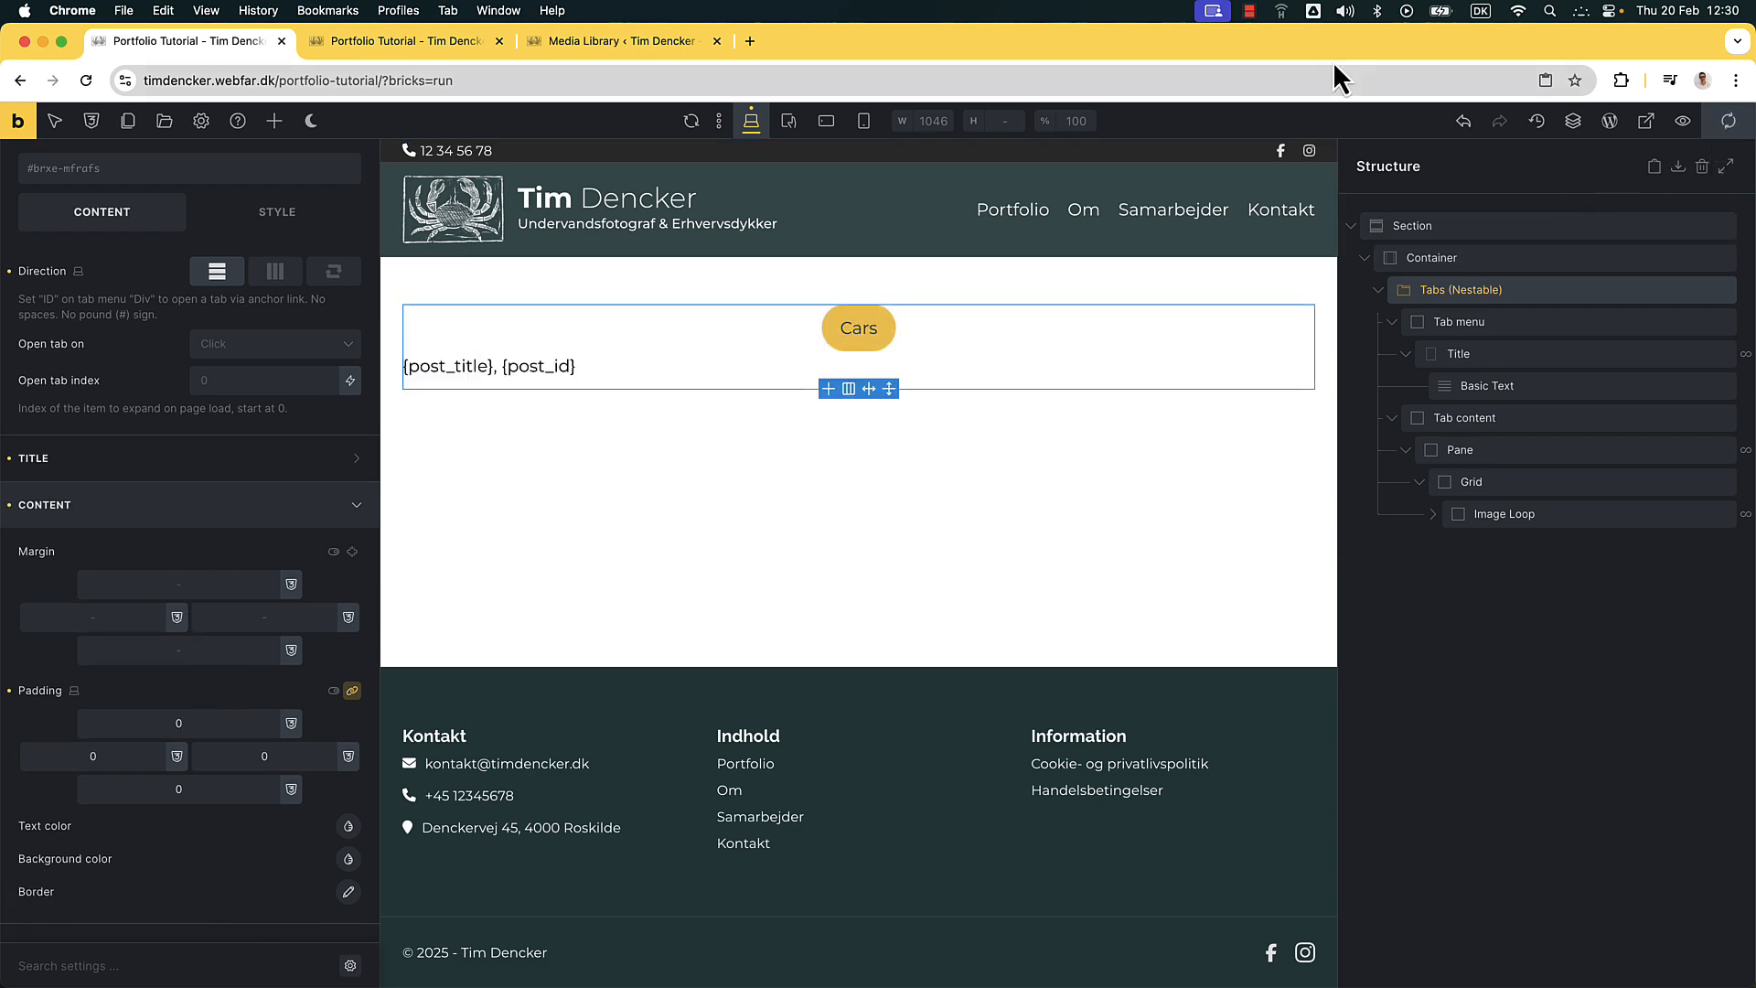
# Set the flex gap of the Tabs (Nestable) element to 2rem in the Bricks editor and save the page
pyautogui.click(393, 41)
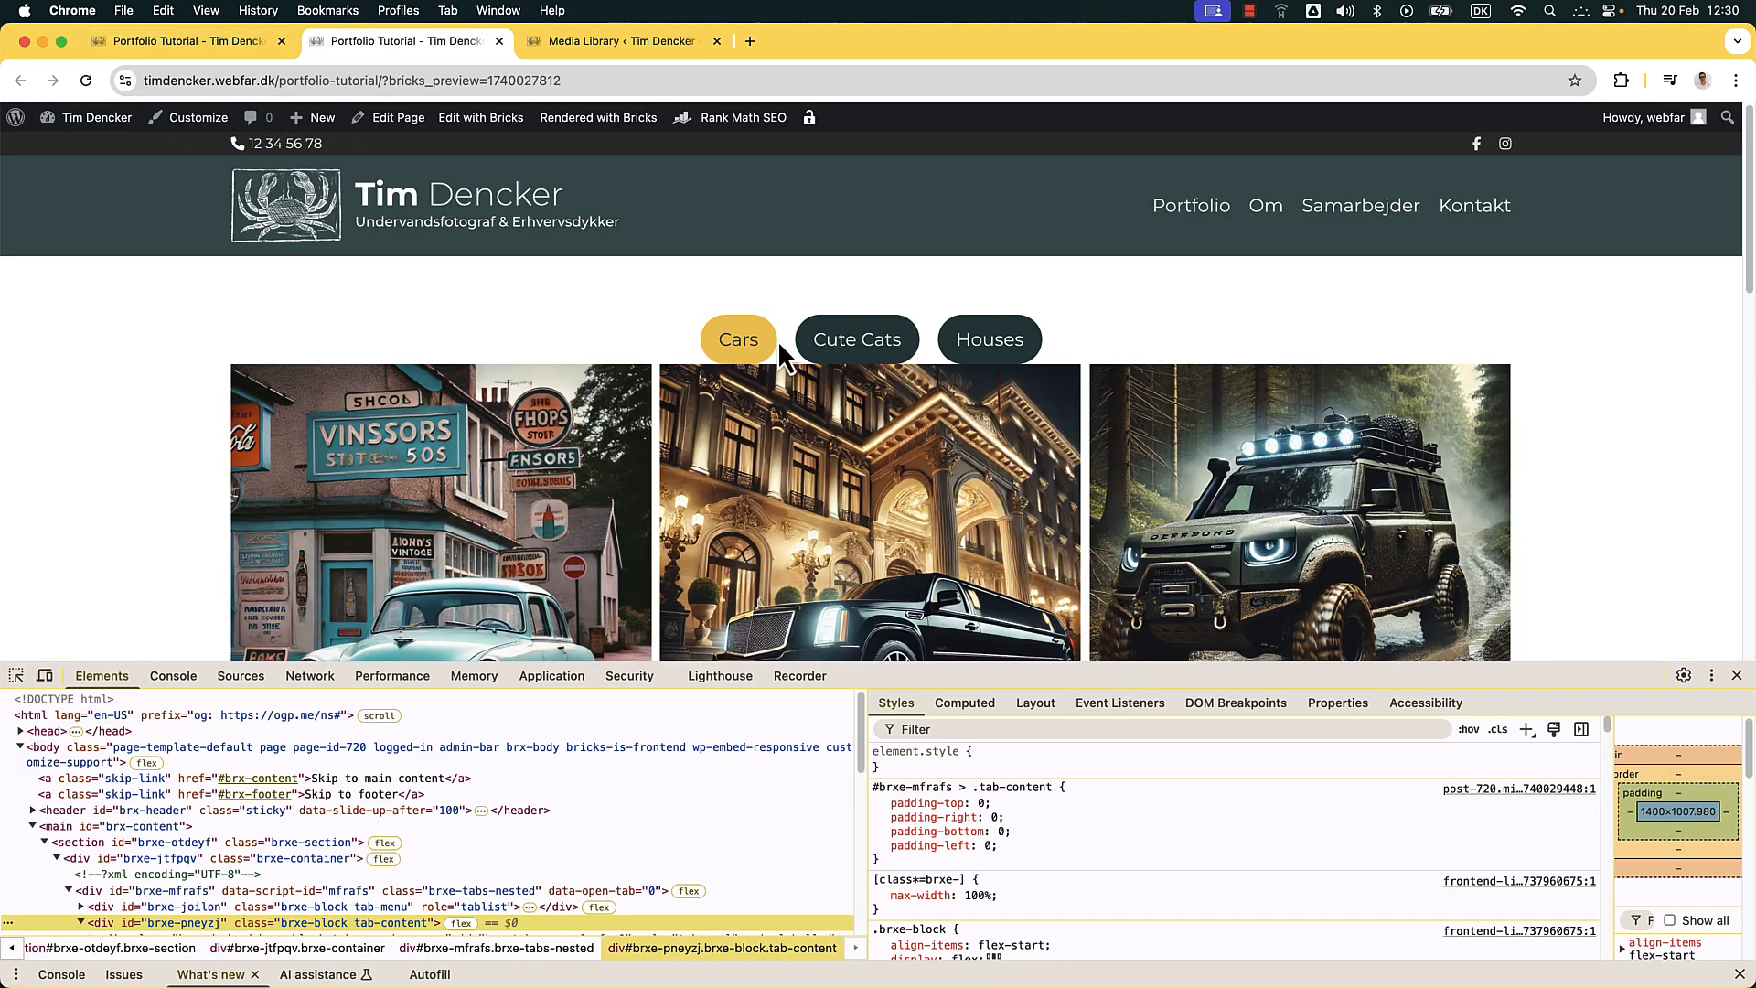
pyautogui.click(139, 44)
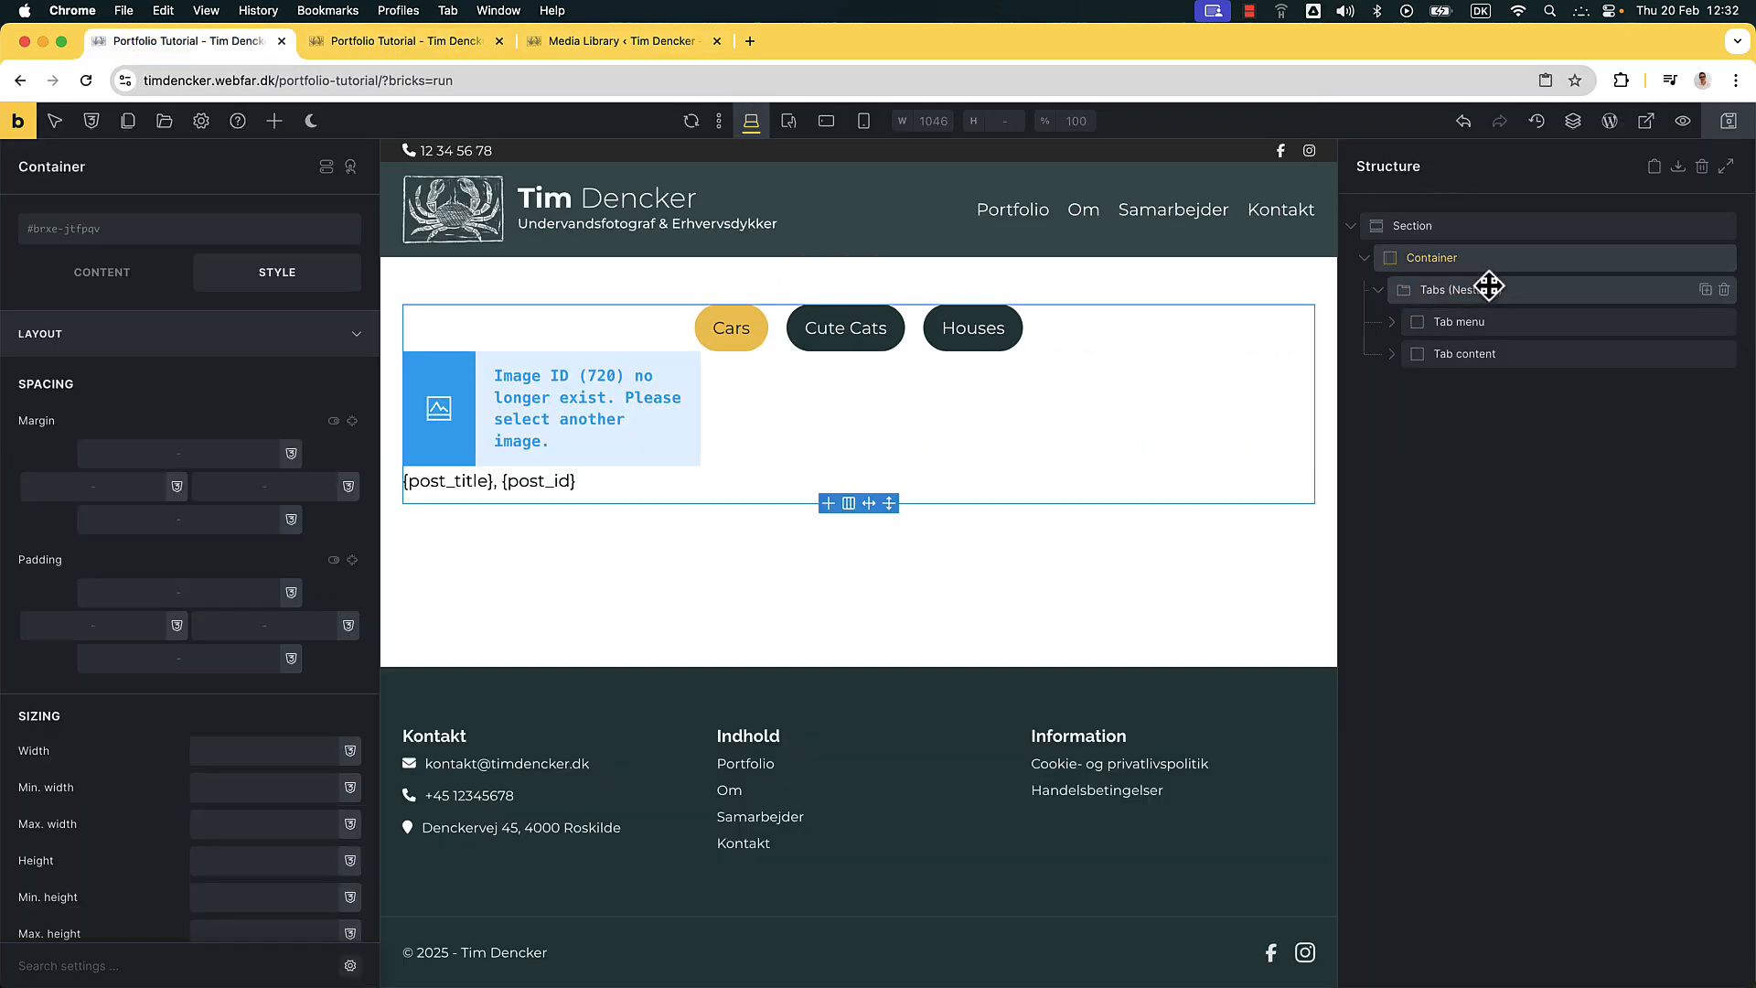
pyautogui.click(1489, 289)
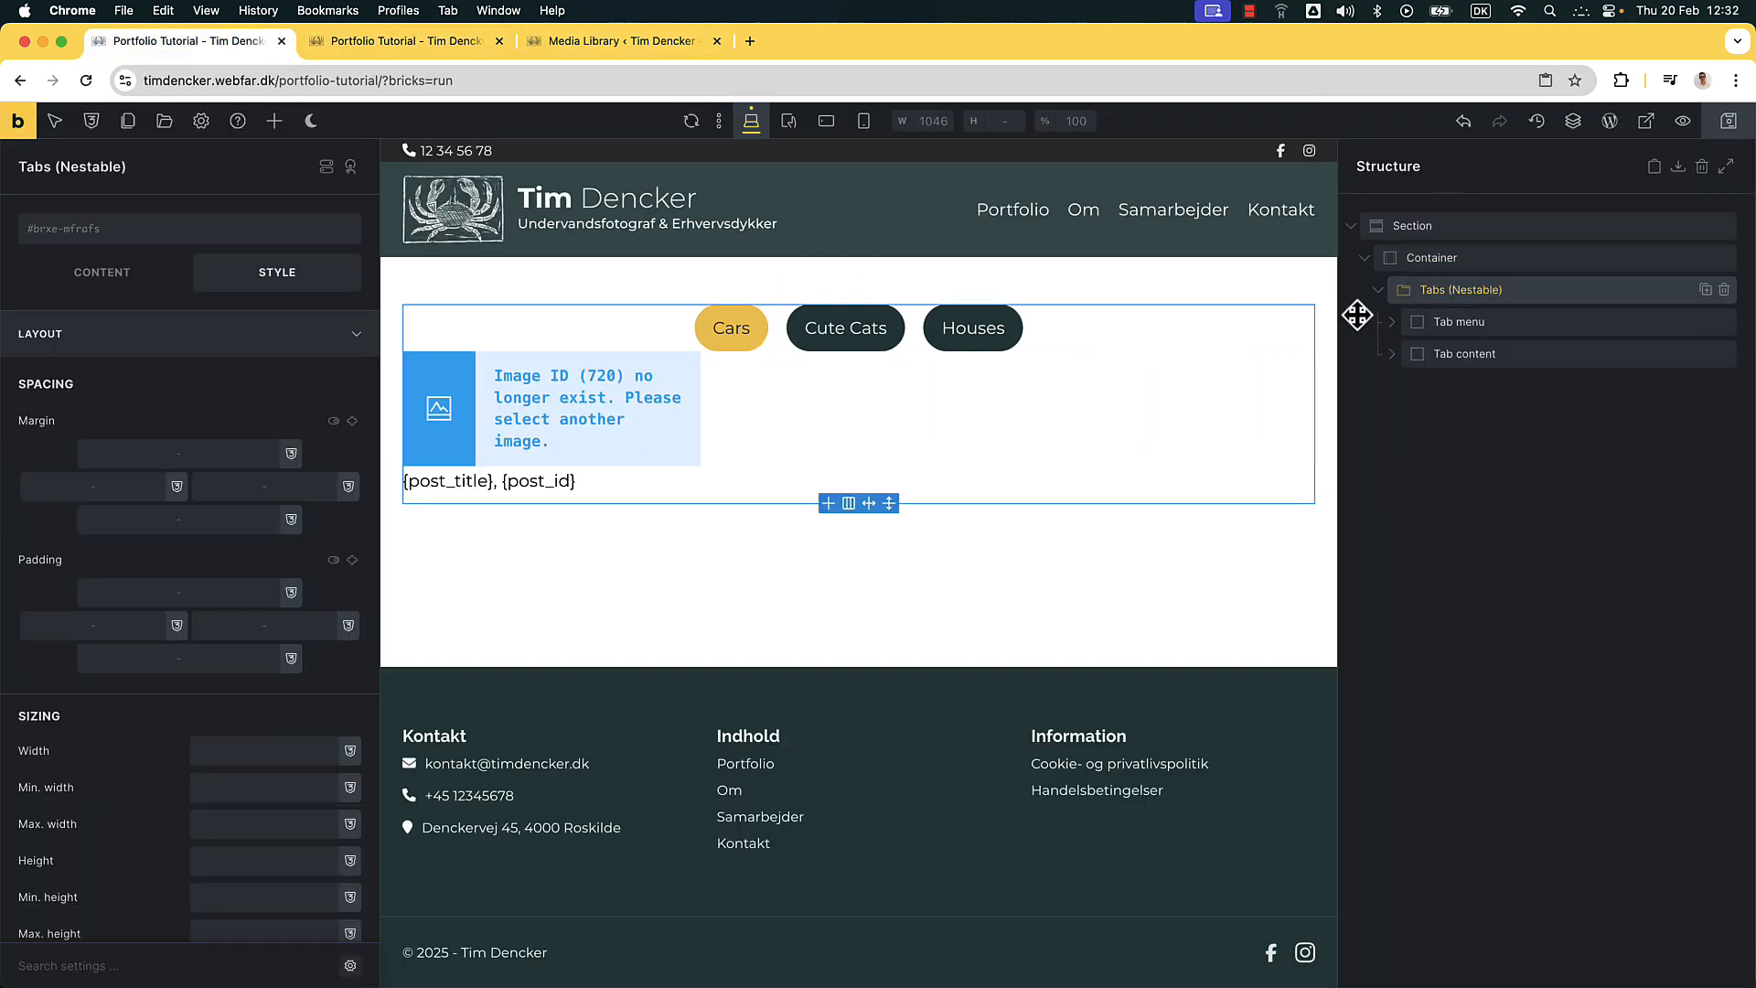
pyautogui.scroll(-5, 215, 505)
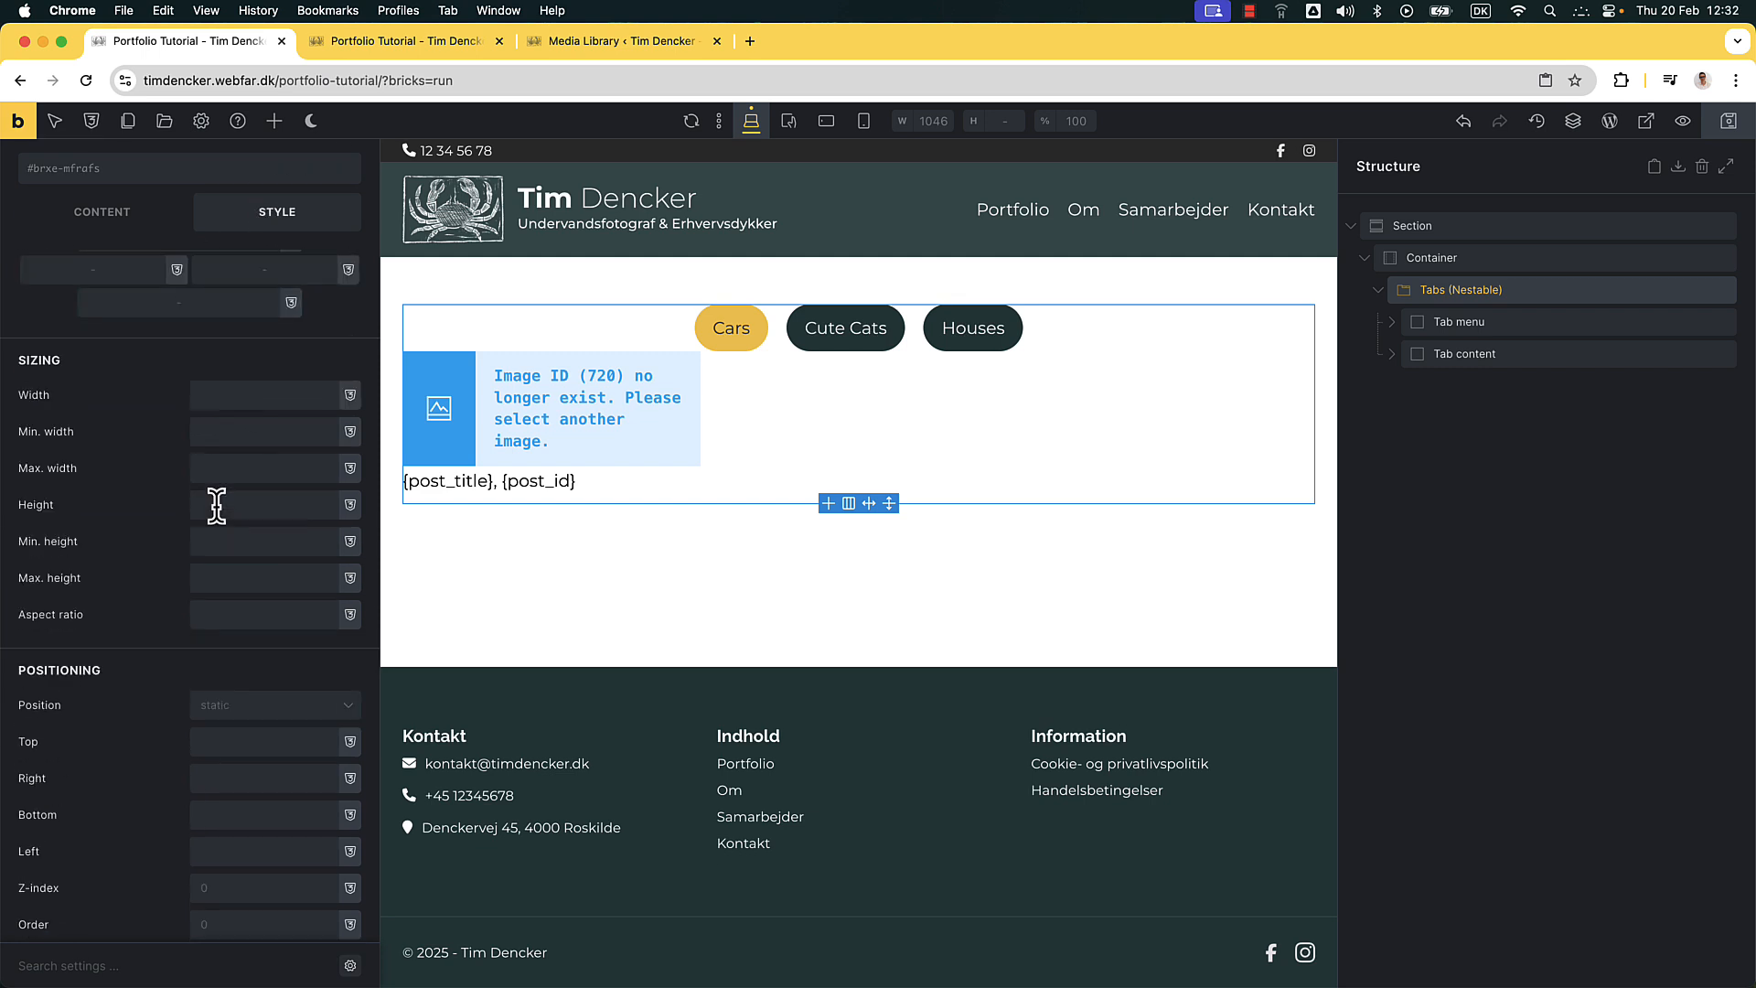
pyautogui.scroll(-14, 216, 505)
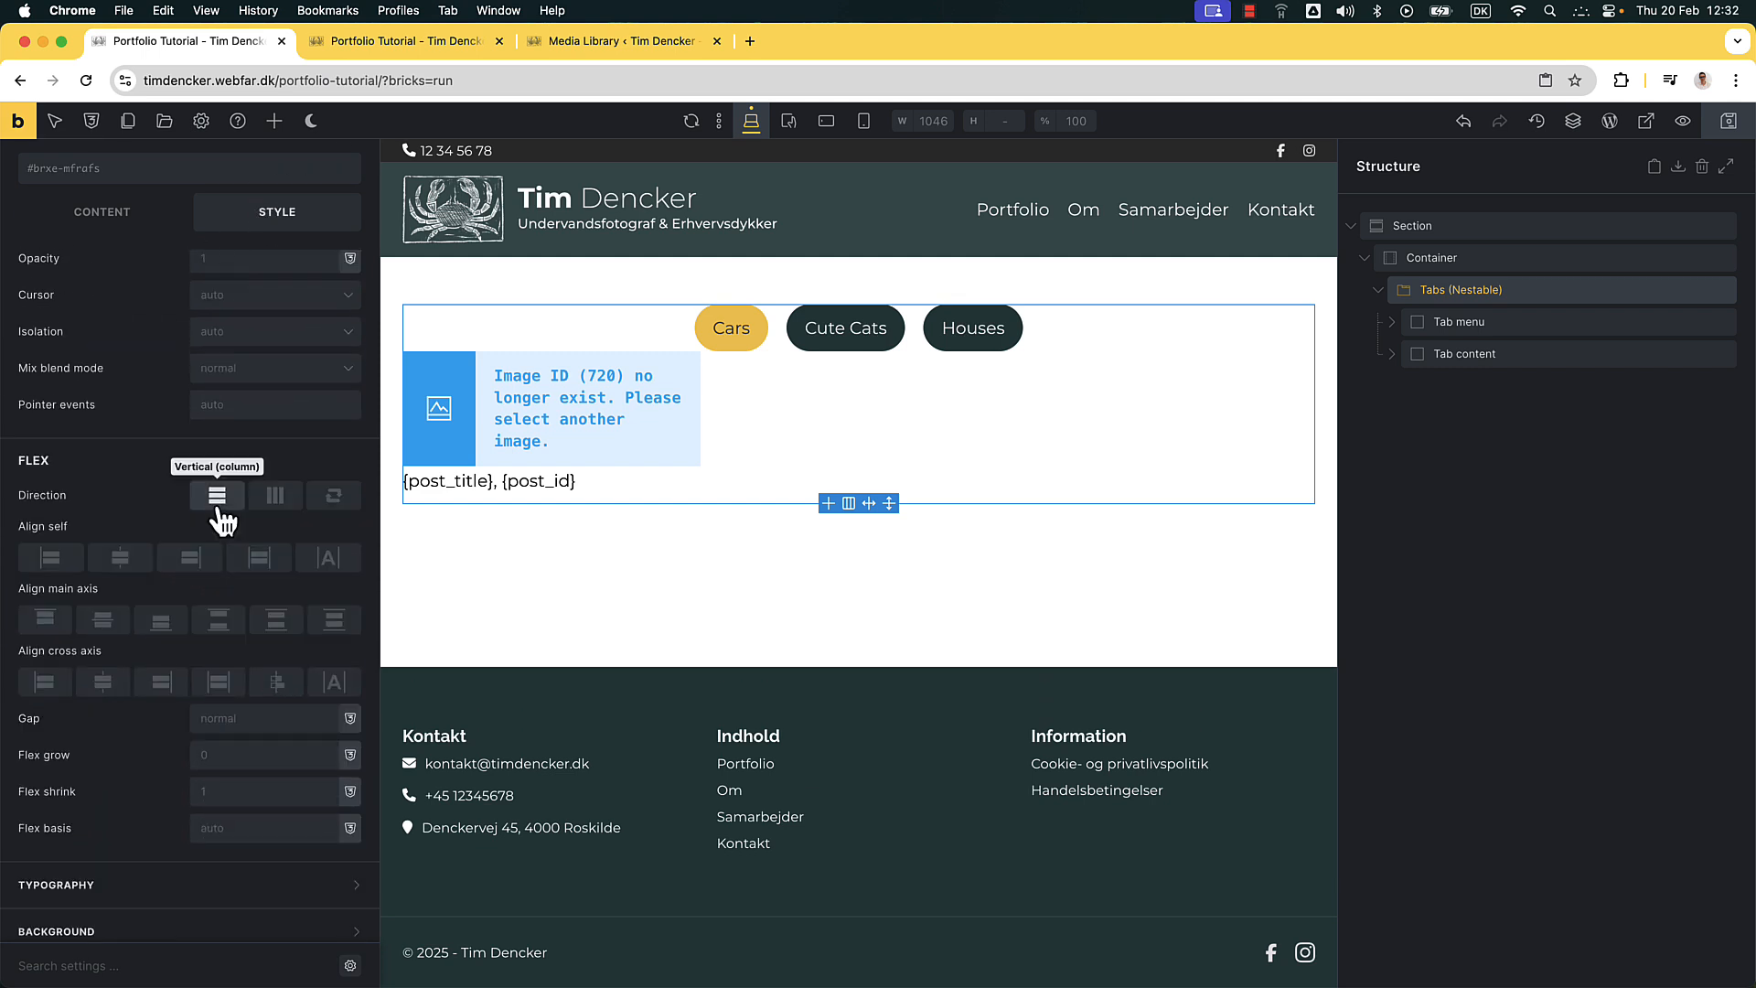
pyautogui.click(243, 714)
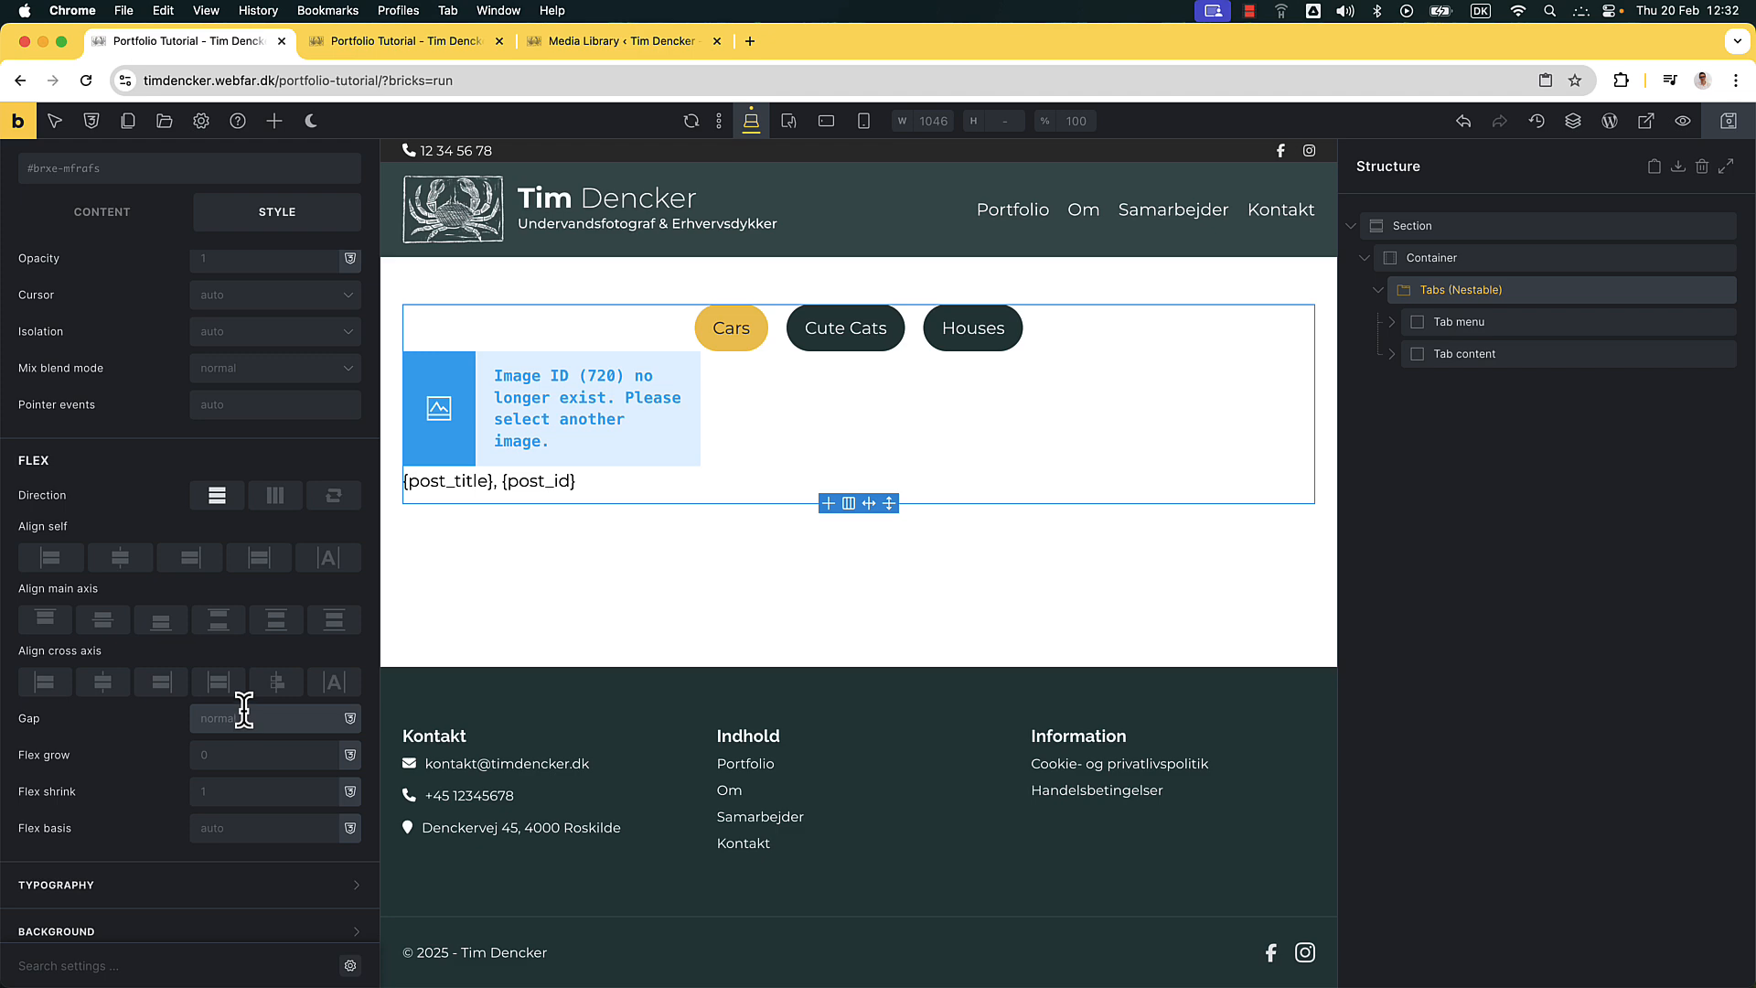
pyautogui.write('2rem')
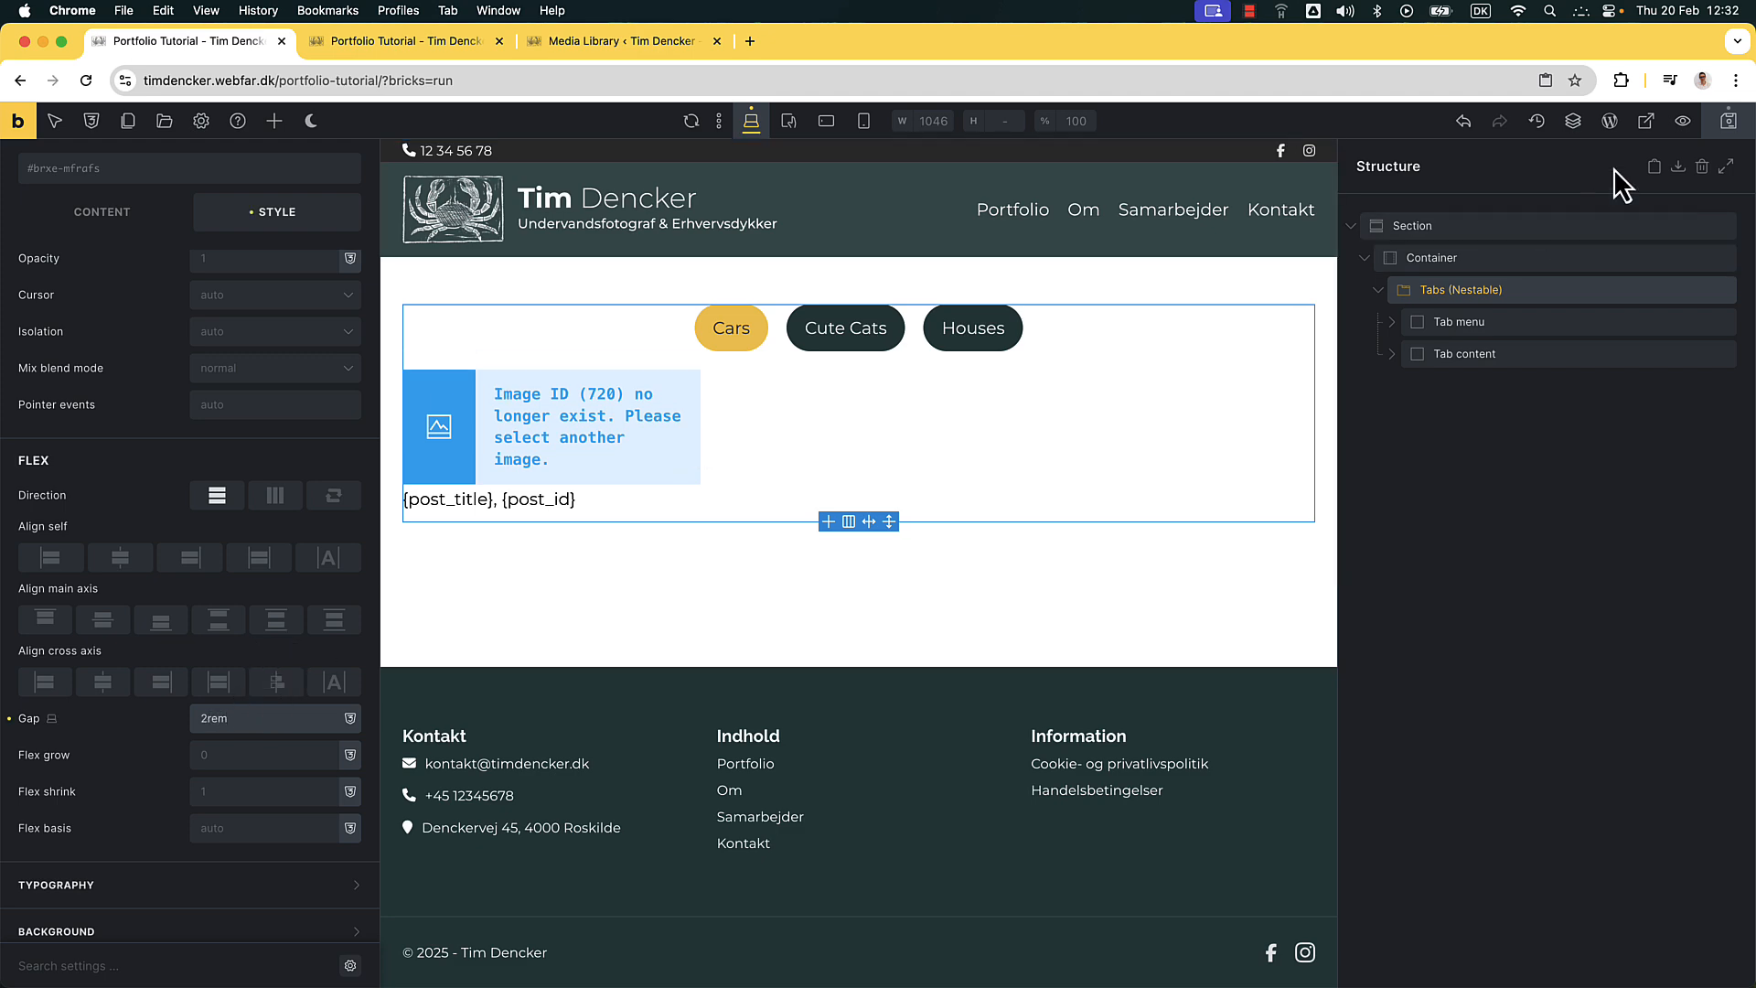
pyautogui.click(1729, 121)
# Close the developer tools on the preview page and check the Cute Cats, Houses and Cars tabs
pyautogui.click(362, 44)
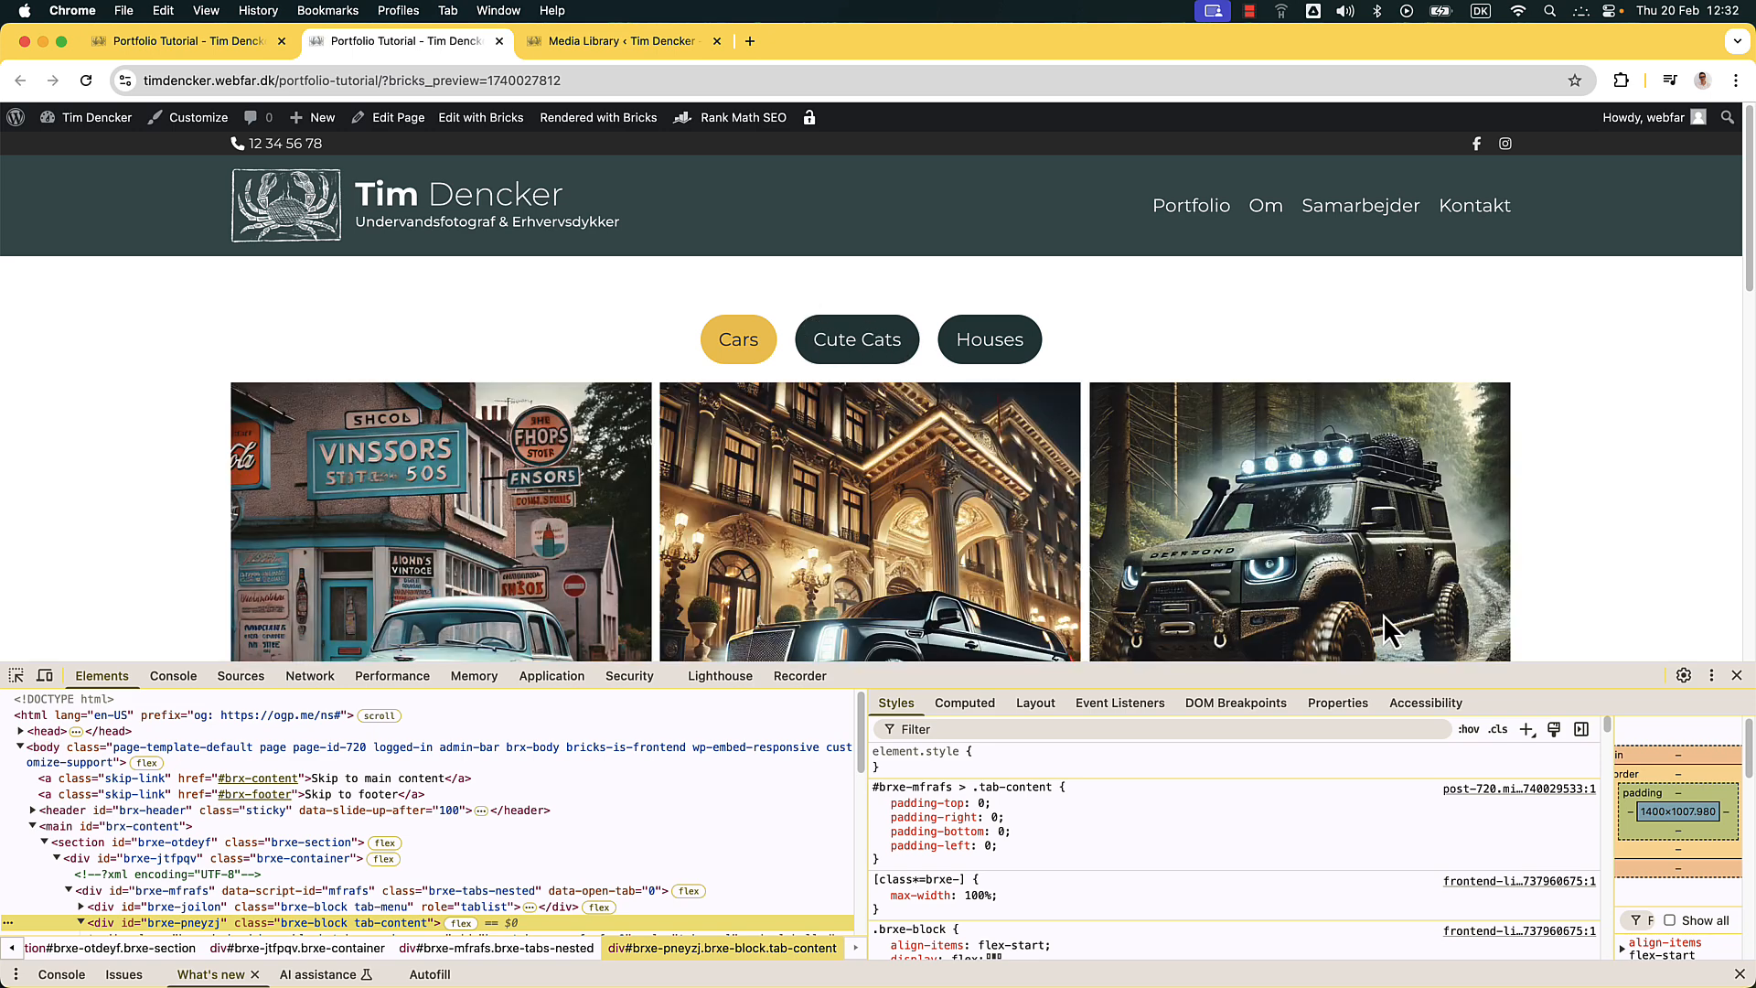
pyautogui.click(1737, 674)
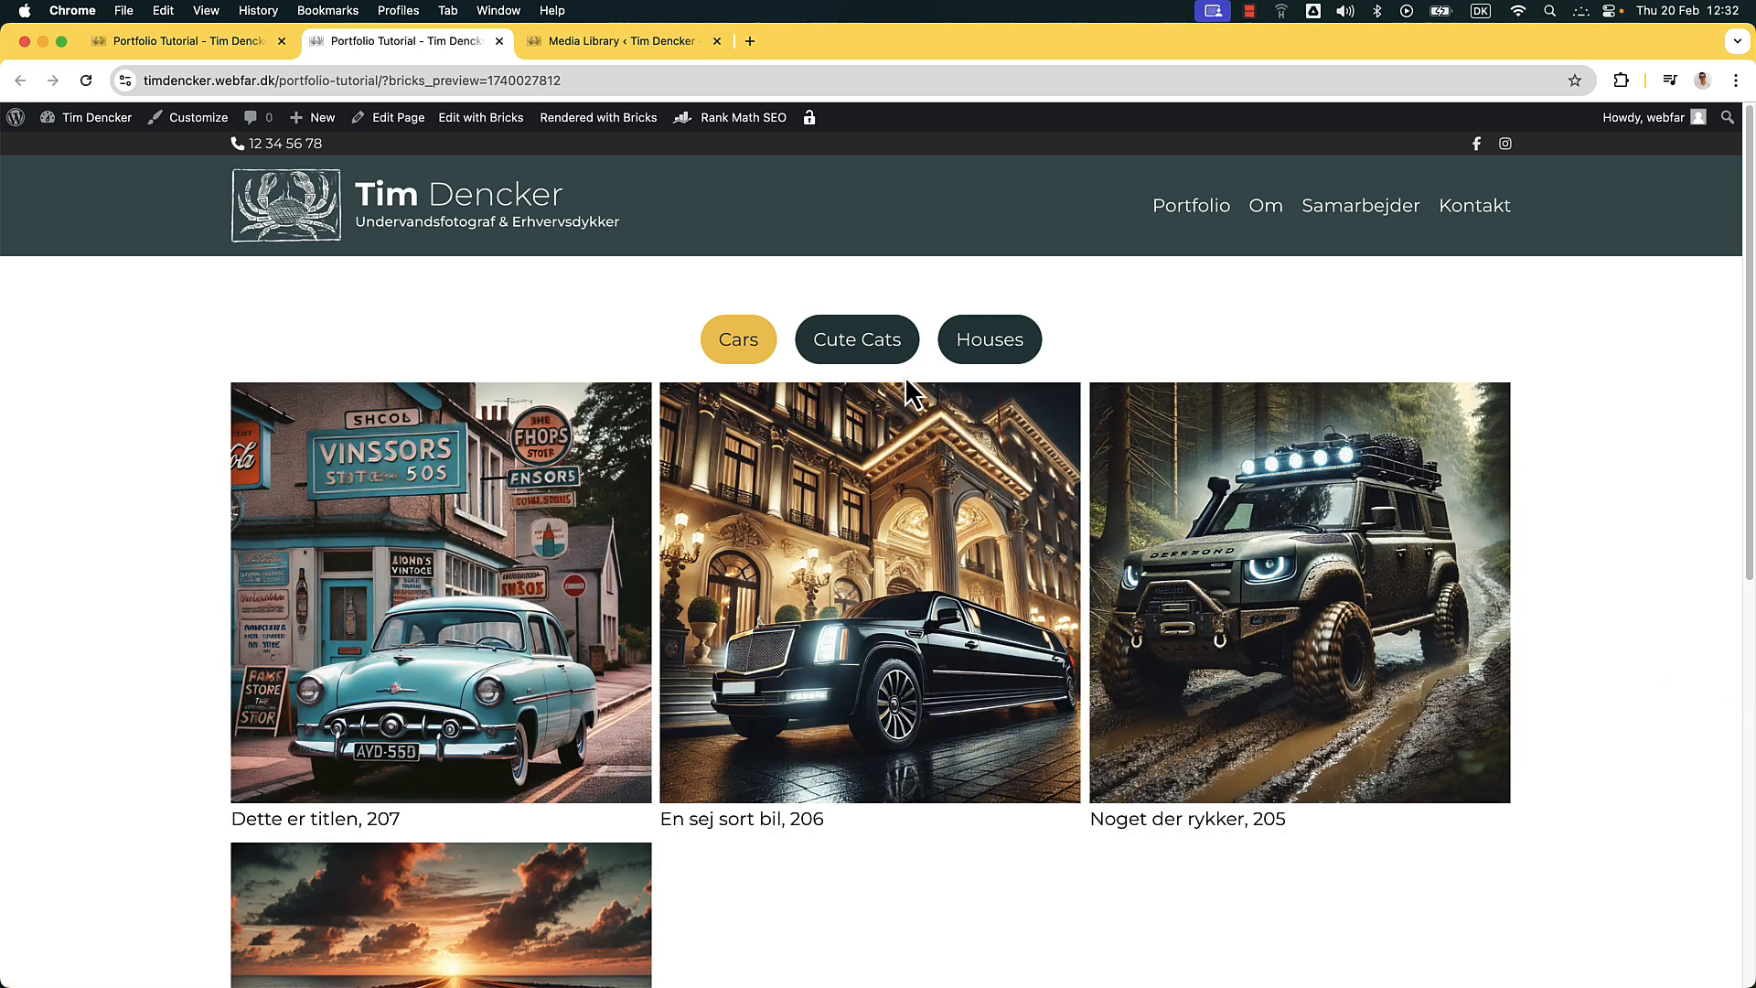
pyautogui.click(864, 355)
pyautogui.click(999, 341)
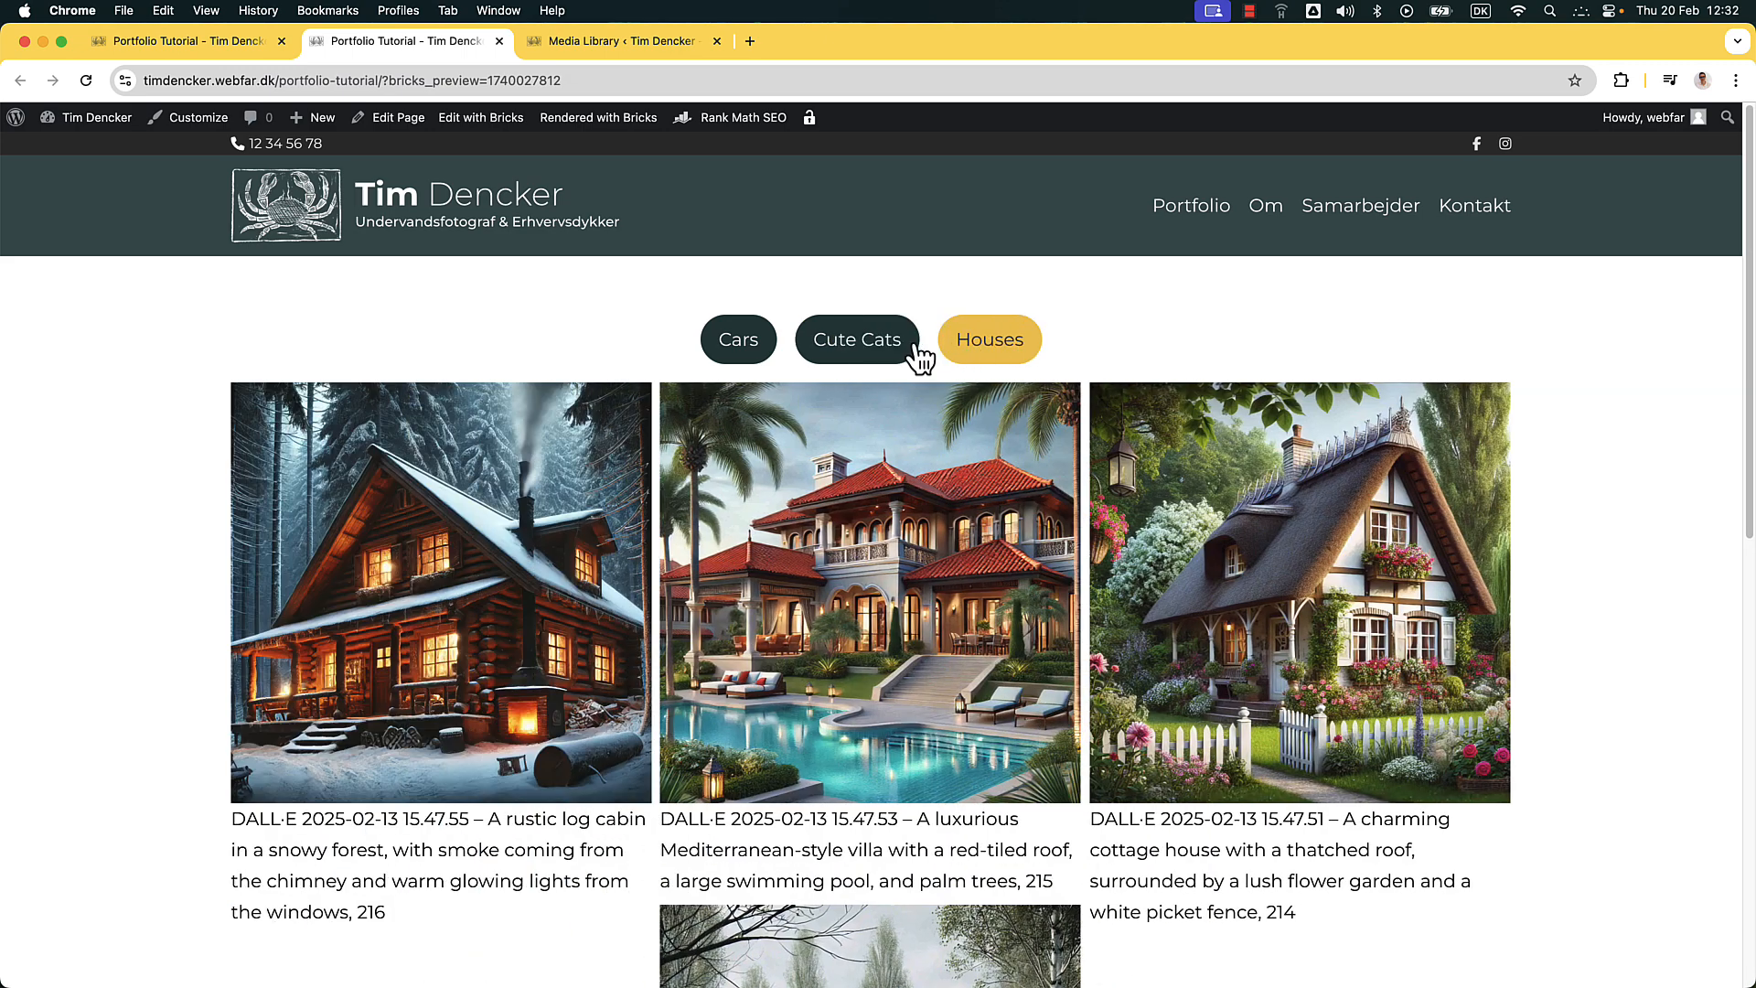
pyautogui.click(868, 348)
pyautogui.click(742, 345)
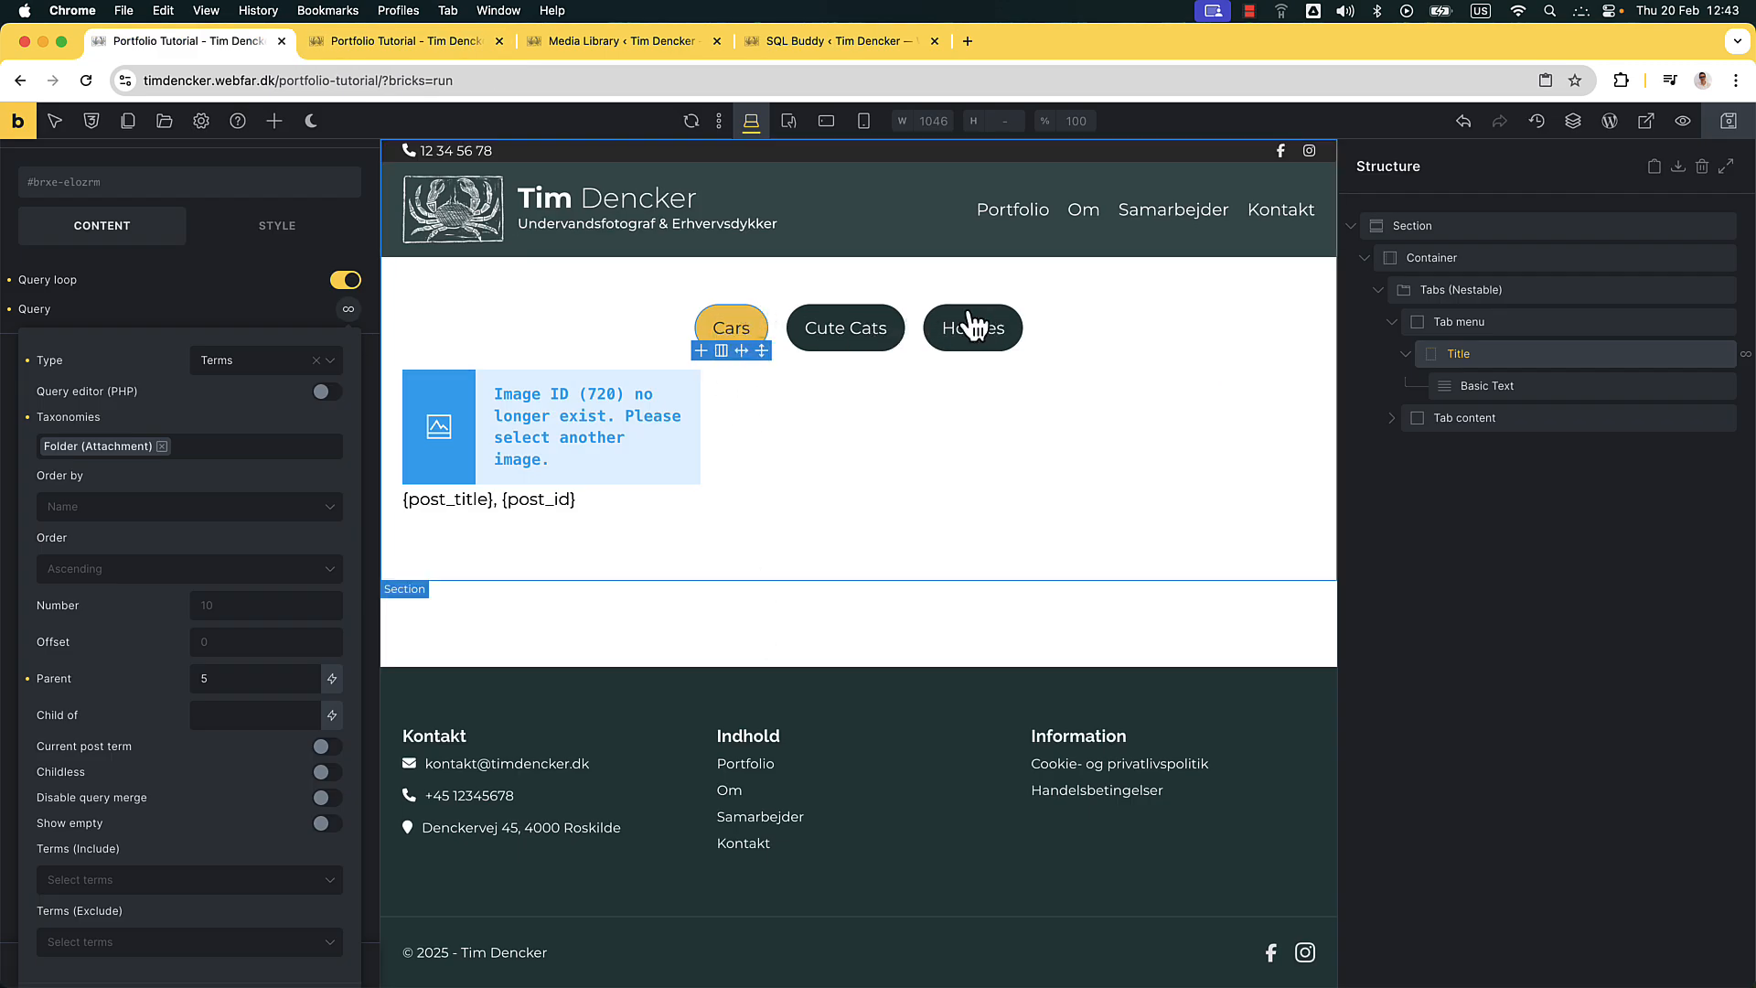
# Compare the tab order on the preview page with the Media Library's Portfolio subfolders and examine the folder position records in SQL Buddy's termmeta table
pyautogui.click(420, 41)
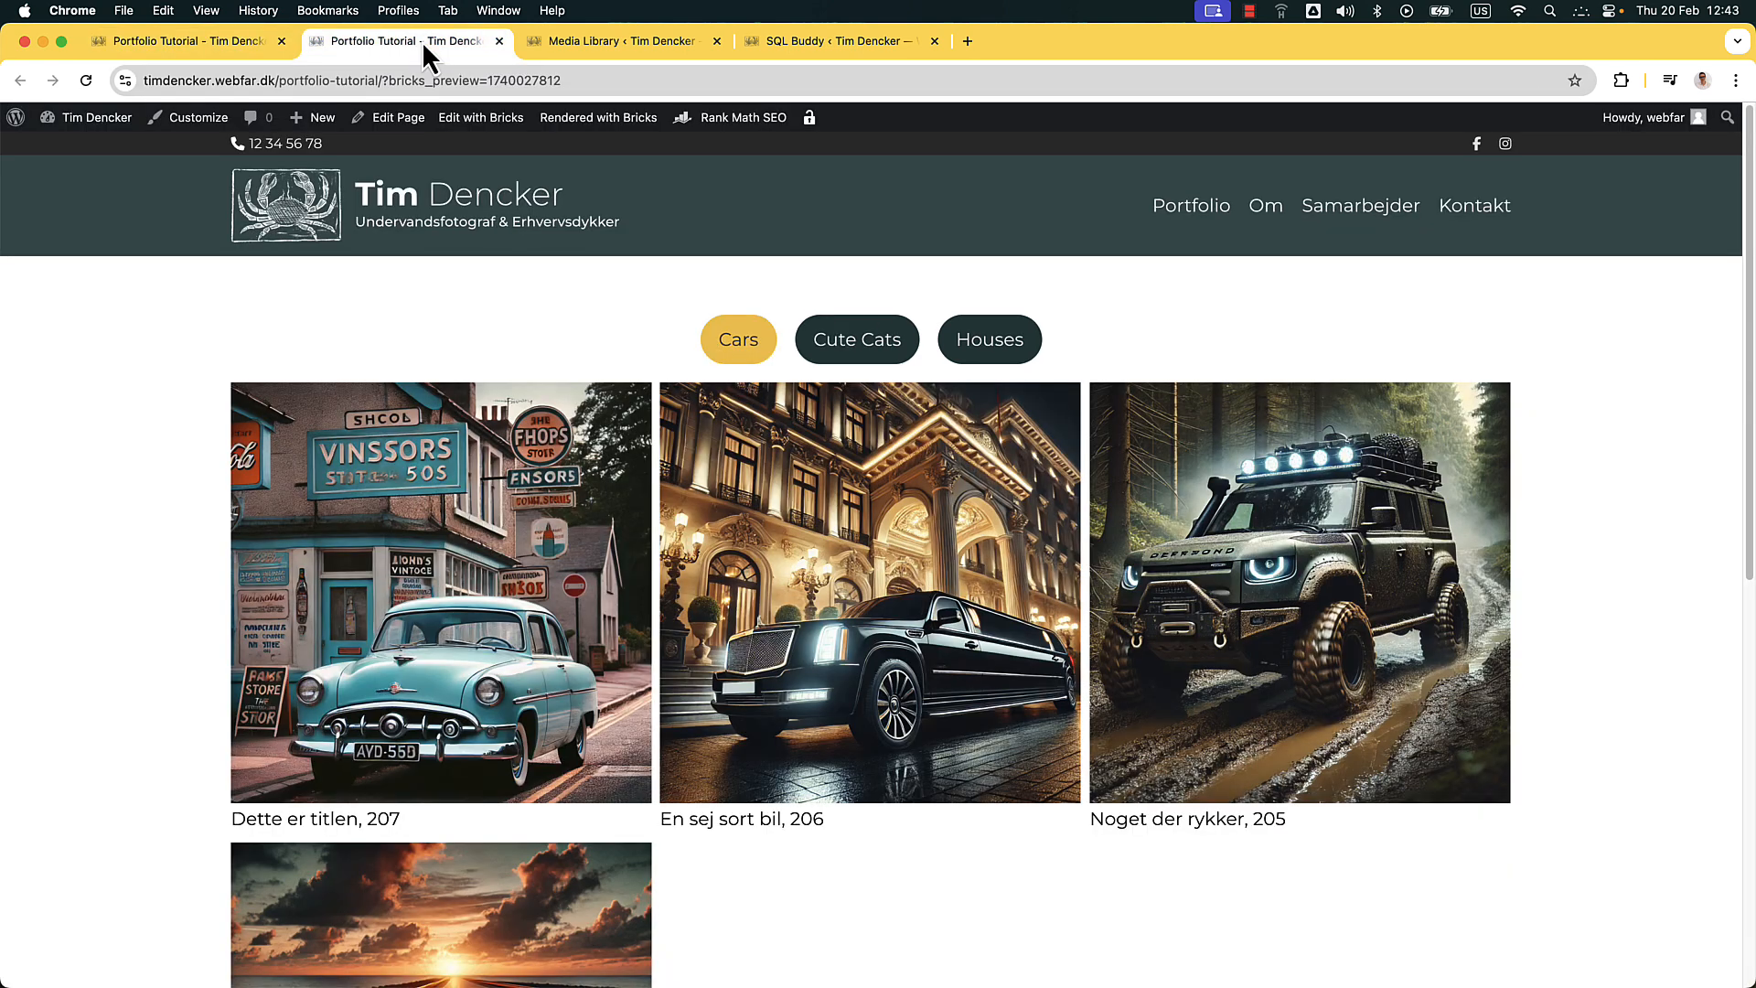
pyautogui.click(600, 50)
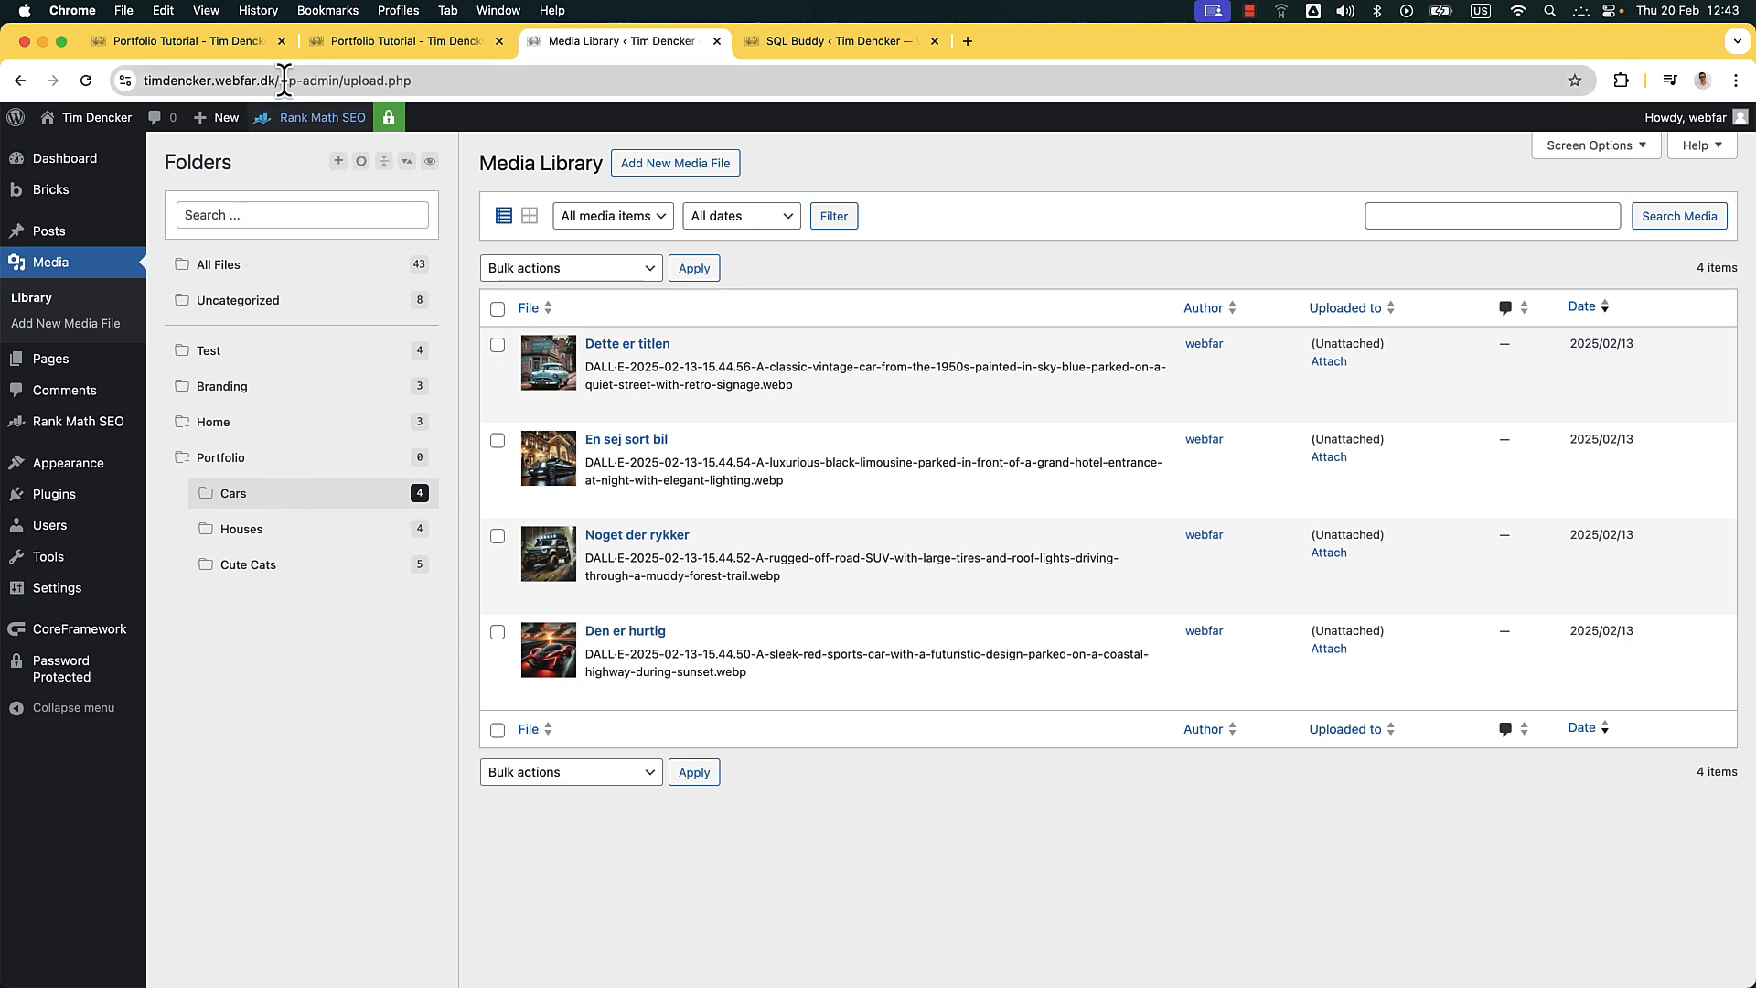
pyautogui.click(241, 45)
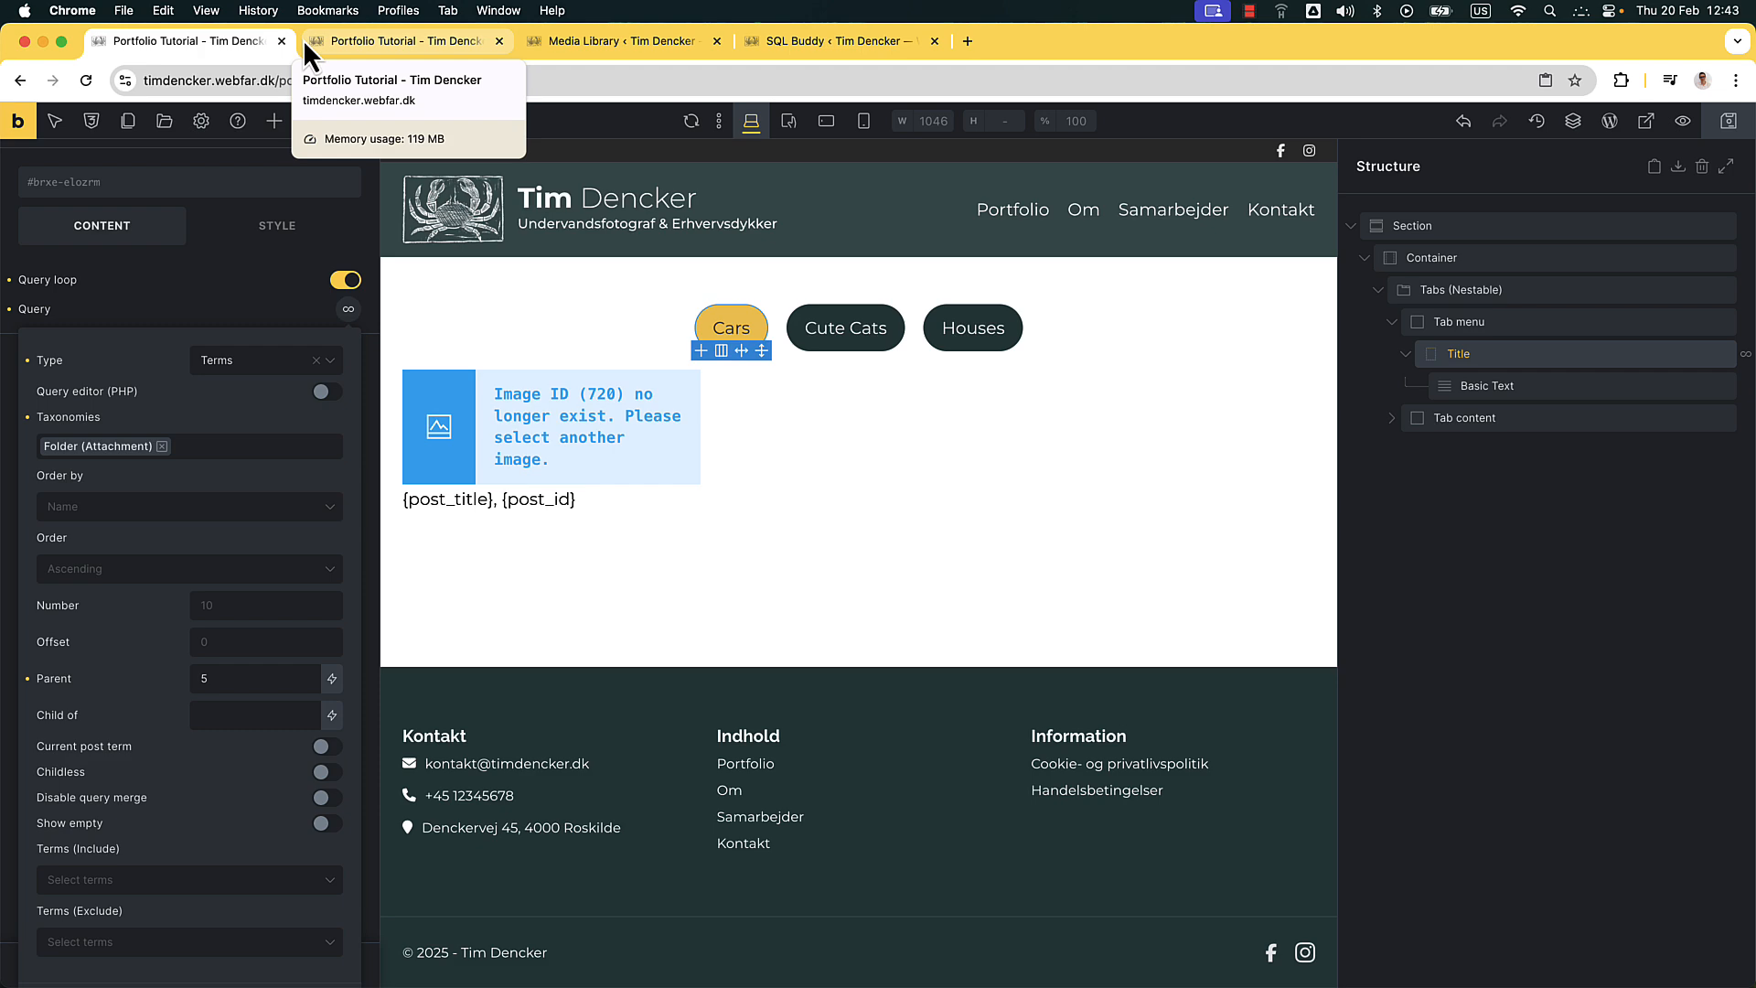
pyautogui.click(803, 43)
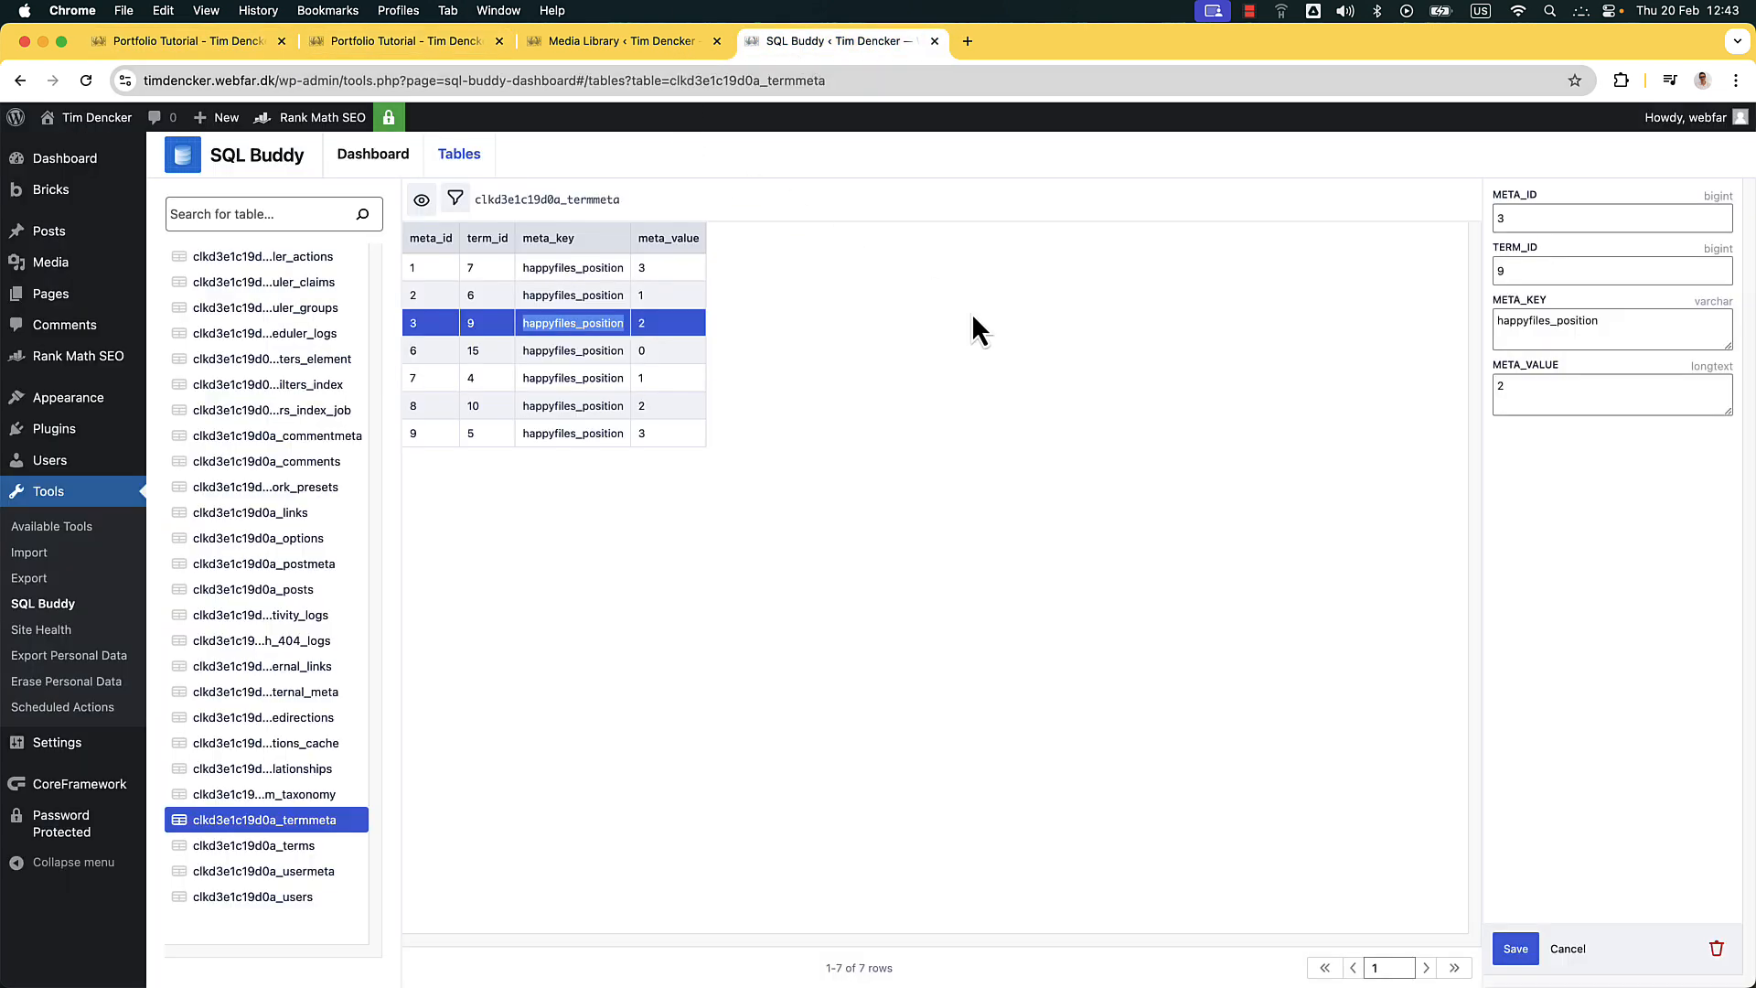
pyautogui.click(976, 349)
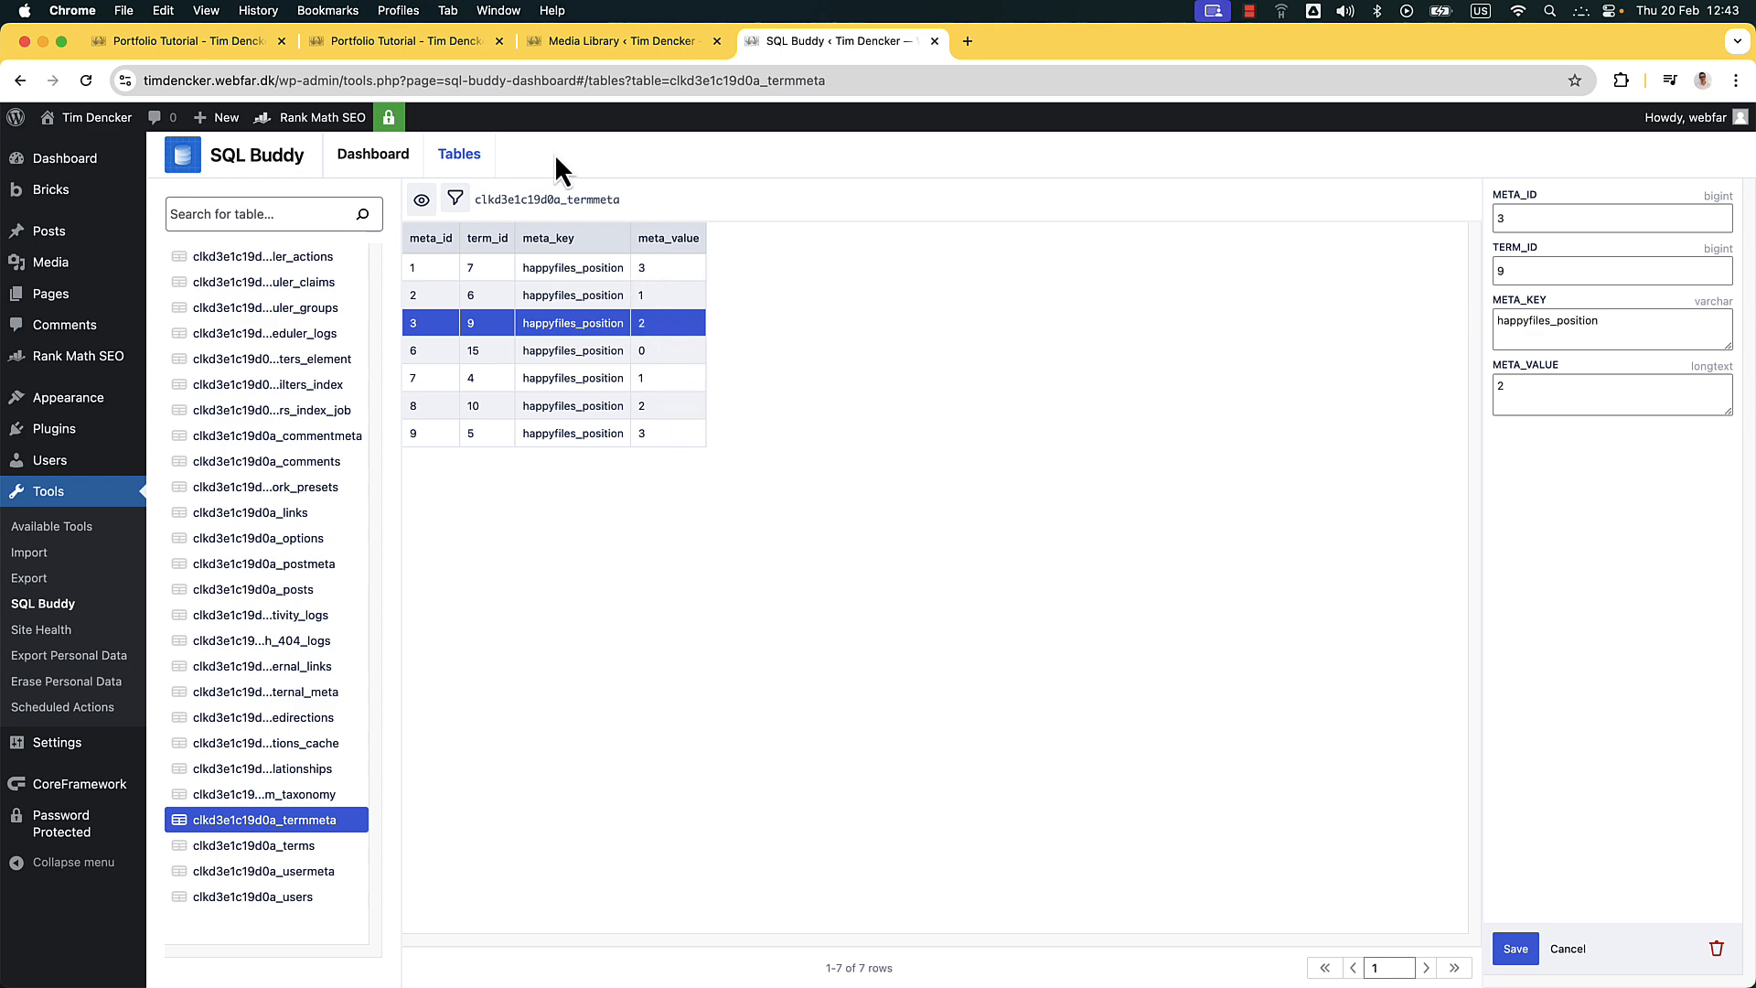
pyautogui.click(591, 42)
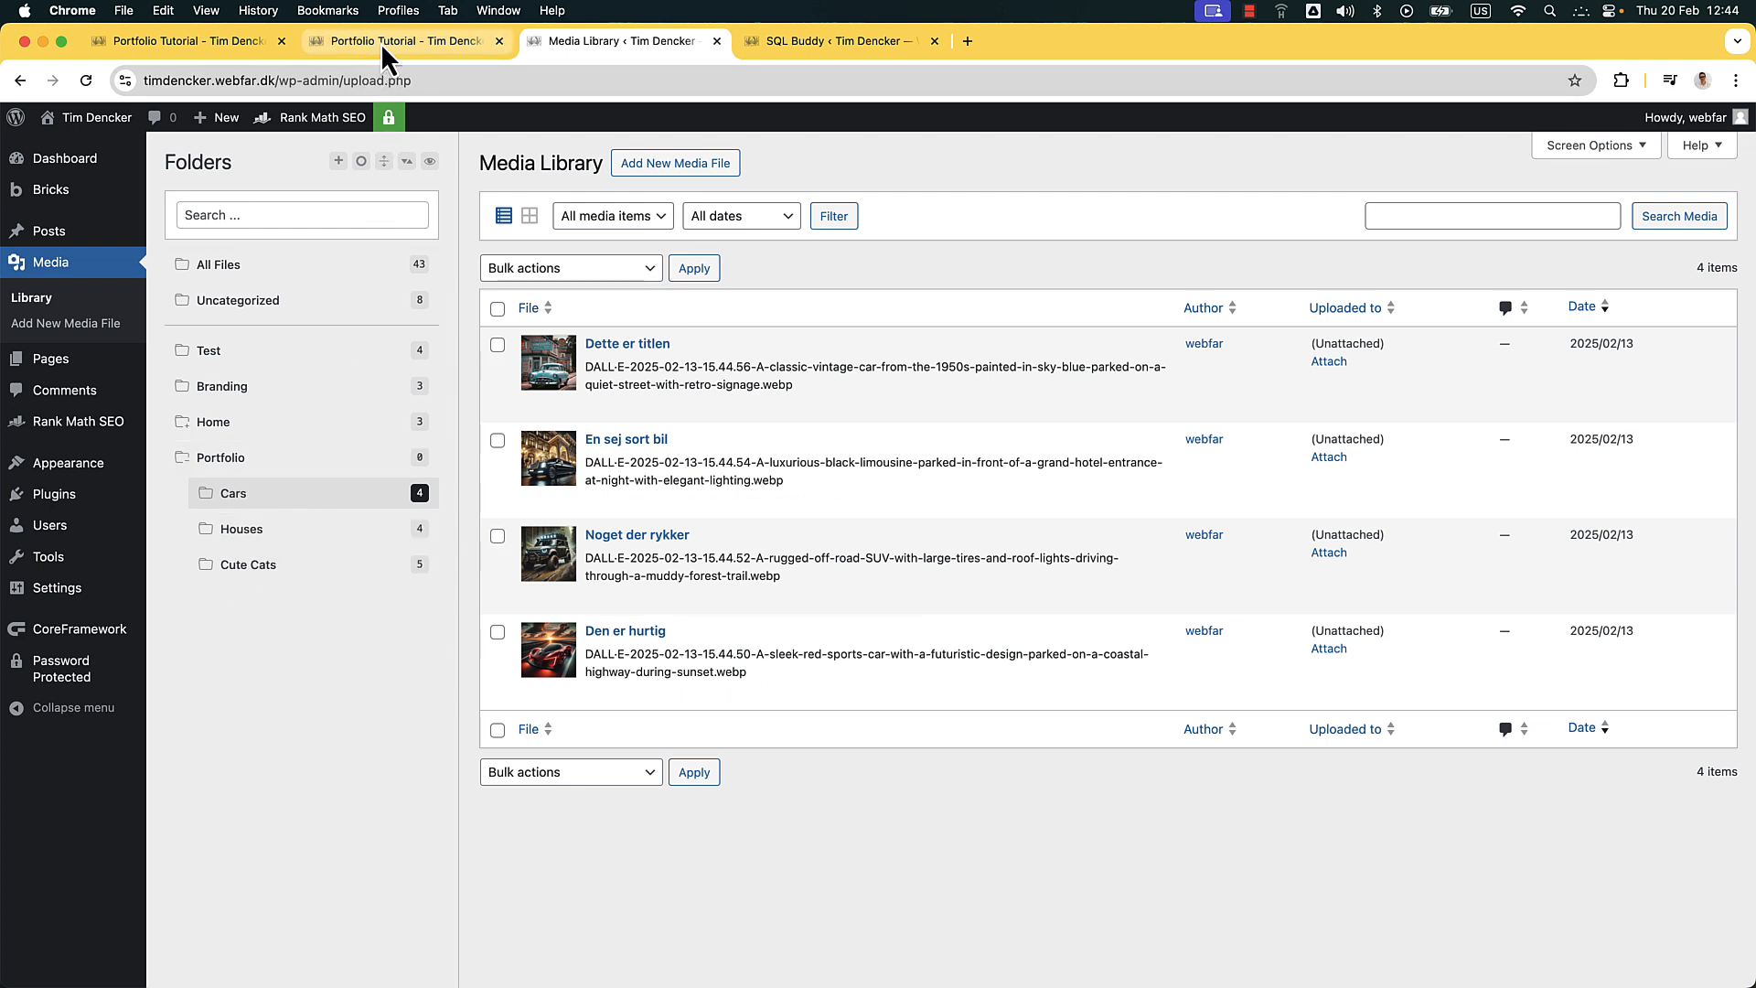
# Copy the meta key happyfiles_position from the termmeta table in SQL Buddy
pyautogui.click(753, 41)
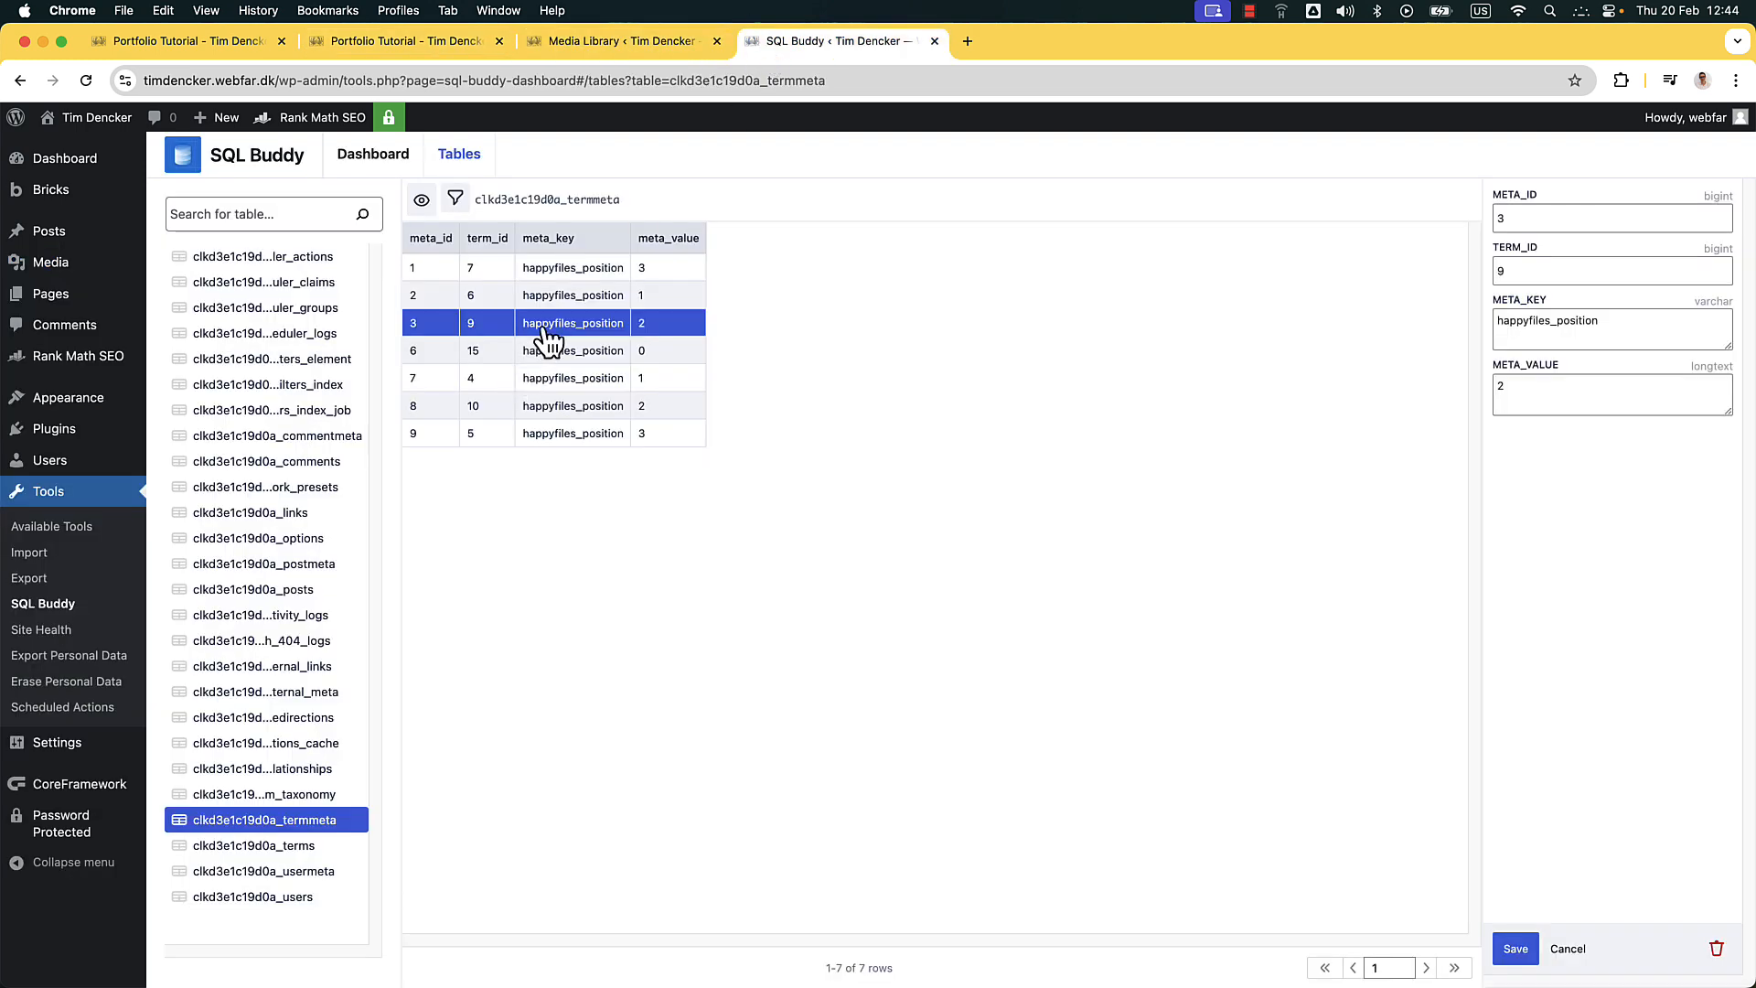
pyautogui.doubleClick(553, 327)
pyautogui.press('super+c')
# Return to the Bricks editor and order the tab Title element's terms query by Meta numeric value
pyautogui.click(223, 44)
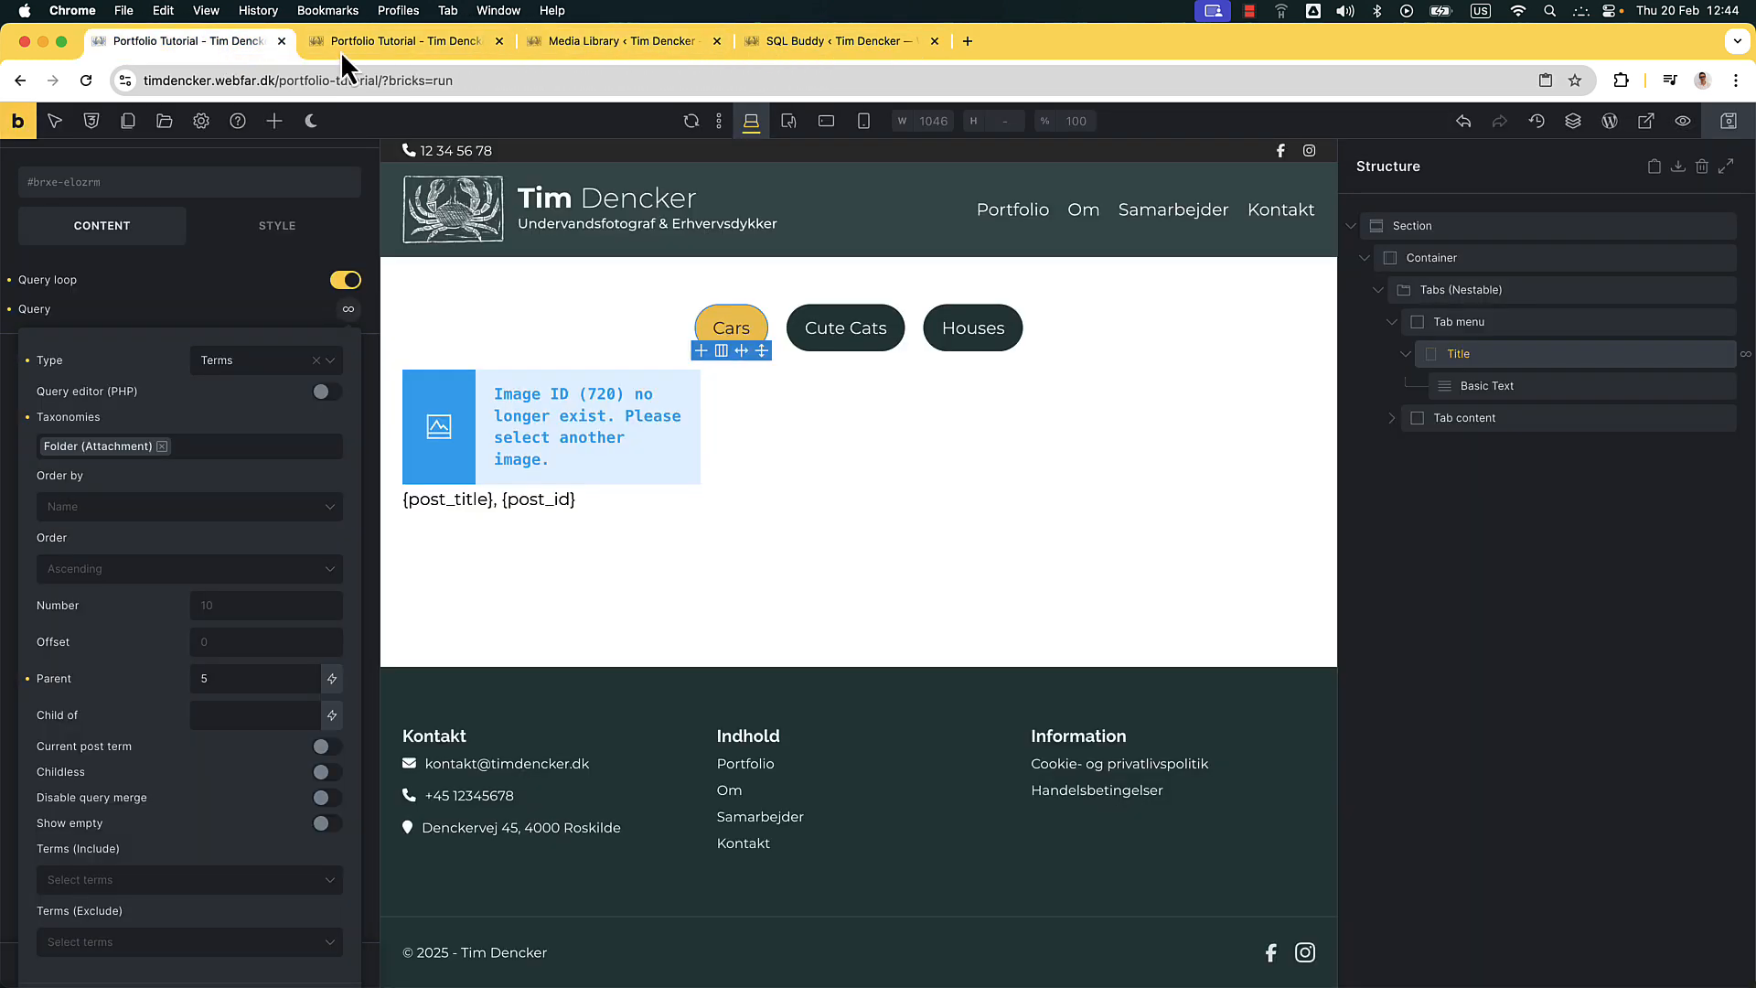
pyautogui.click(1517, 353)
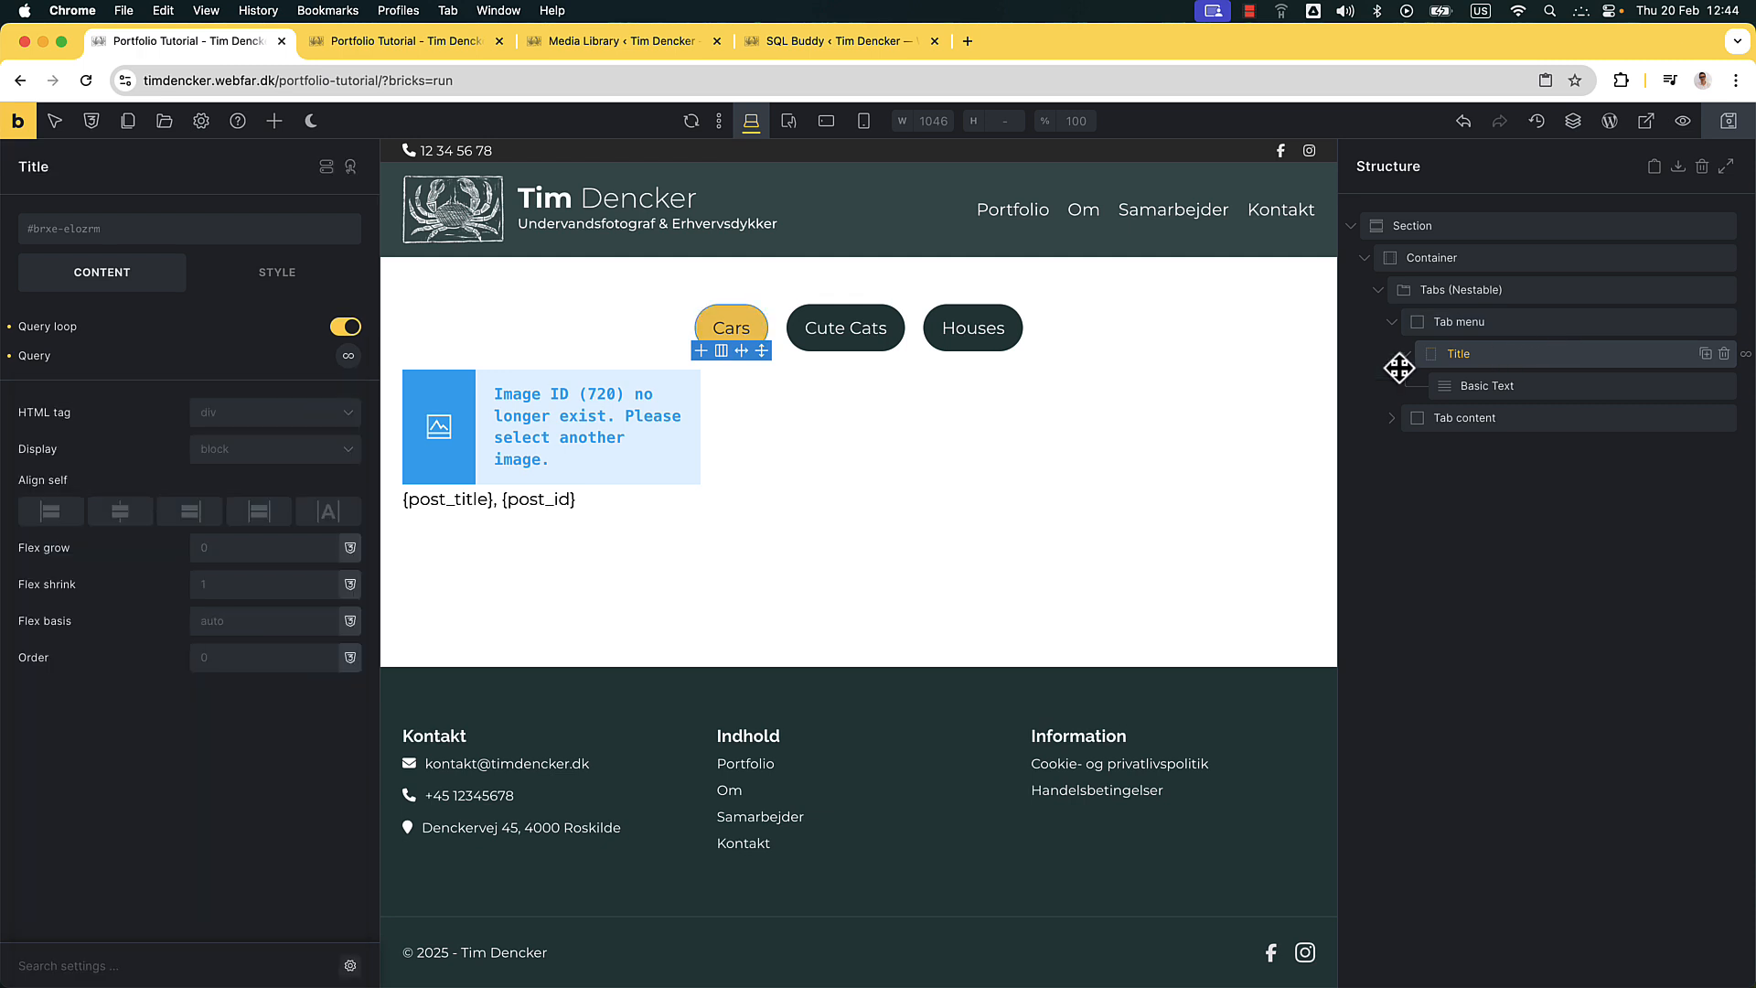
pyautogui.click(348, 356)
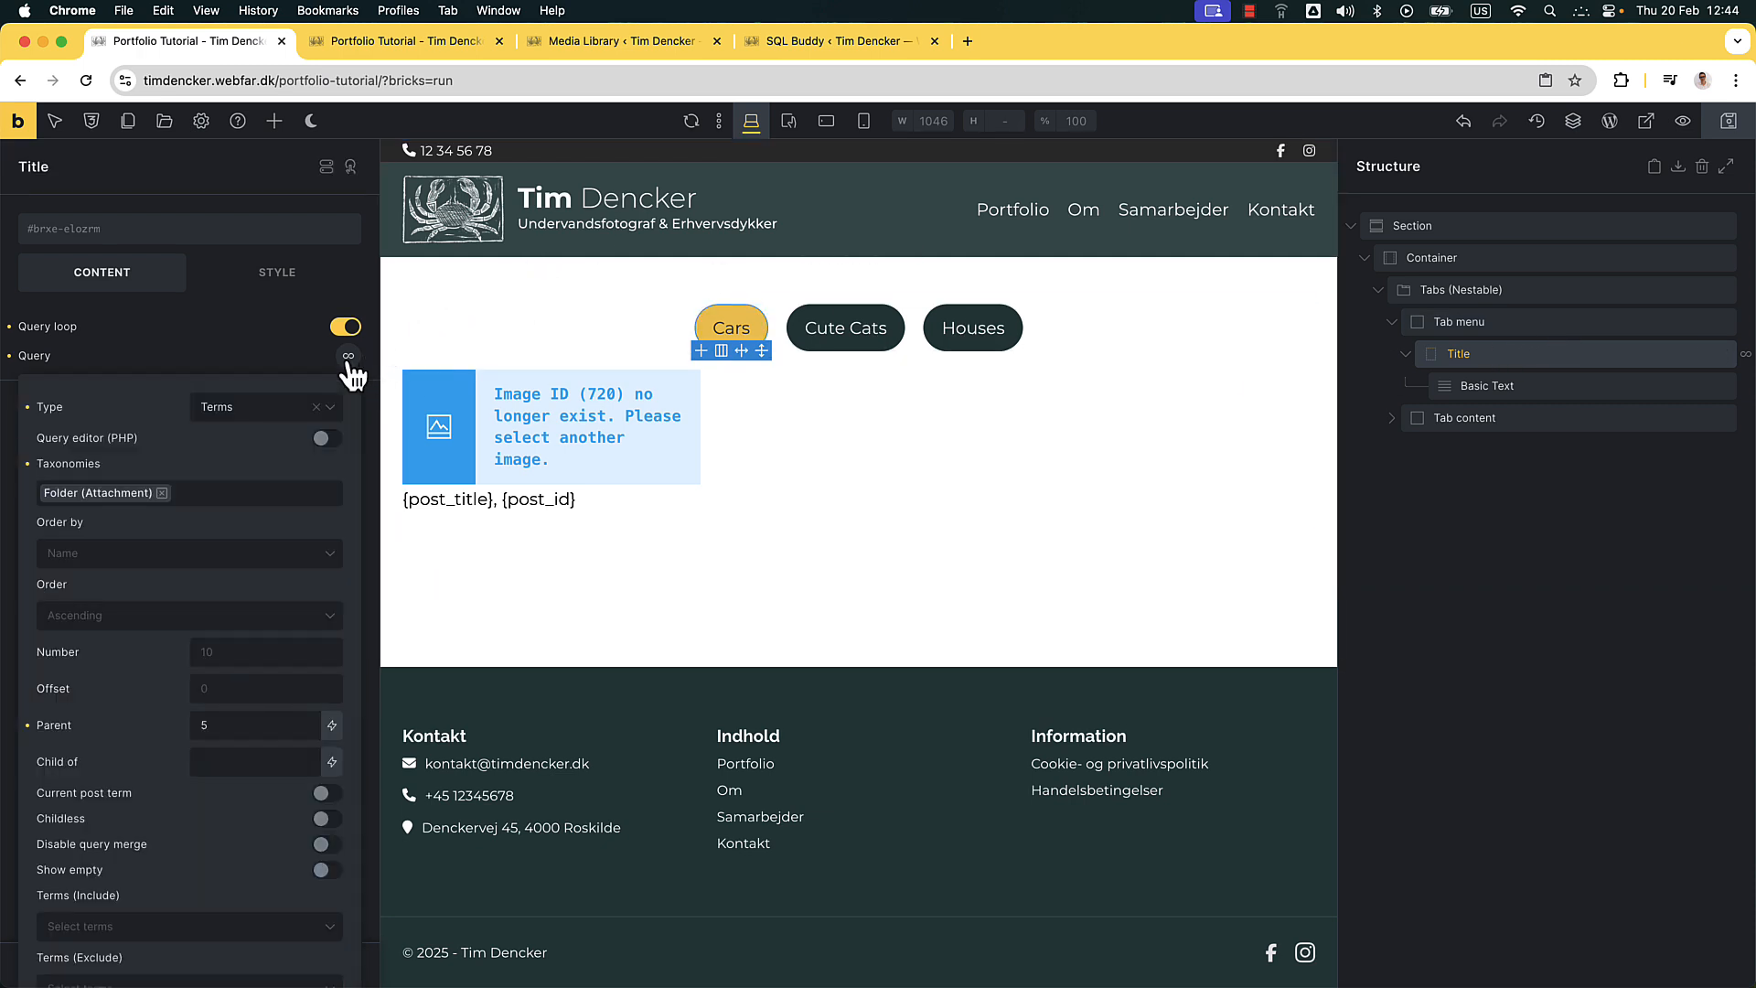
pyautogui.scroll(-1, 236, 505)
pyautogui.click(233, 538)
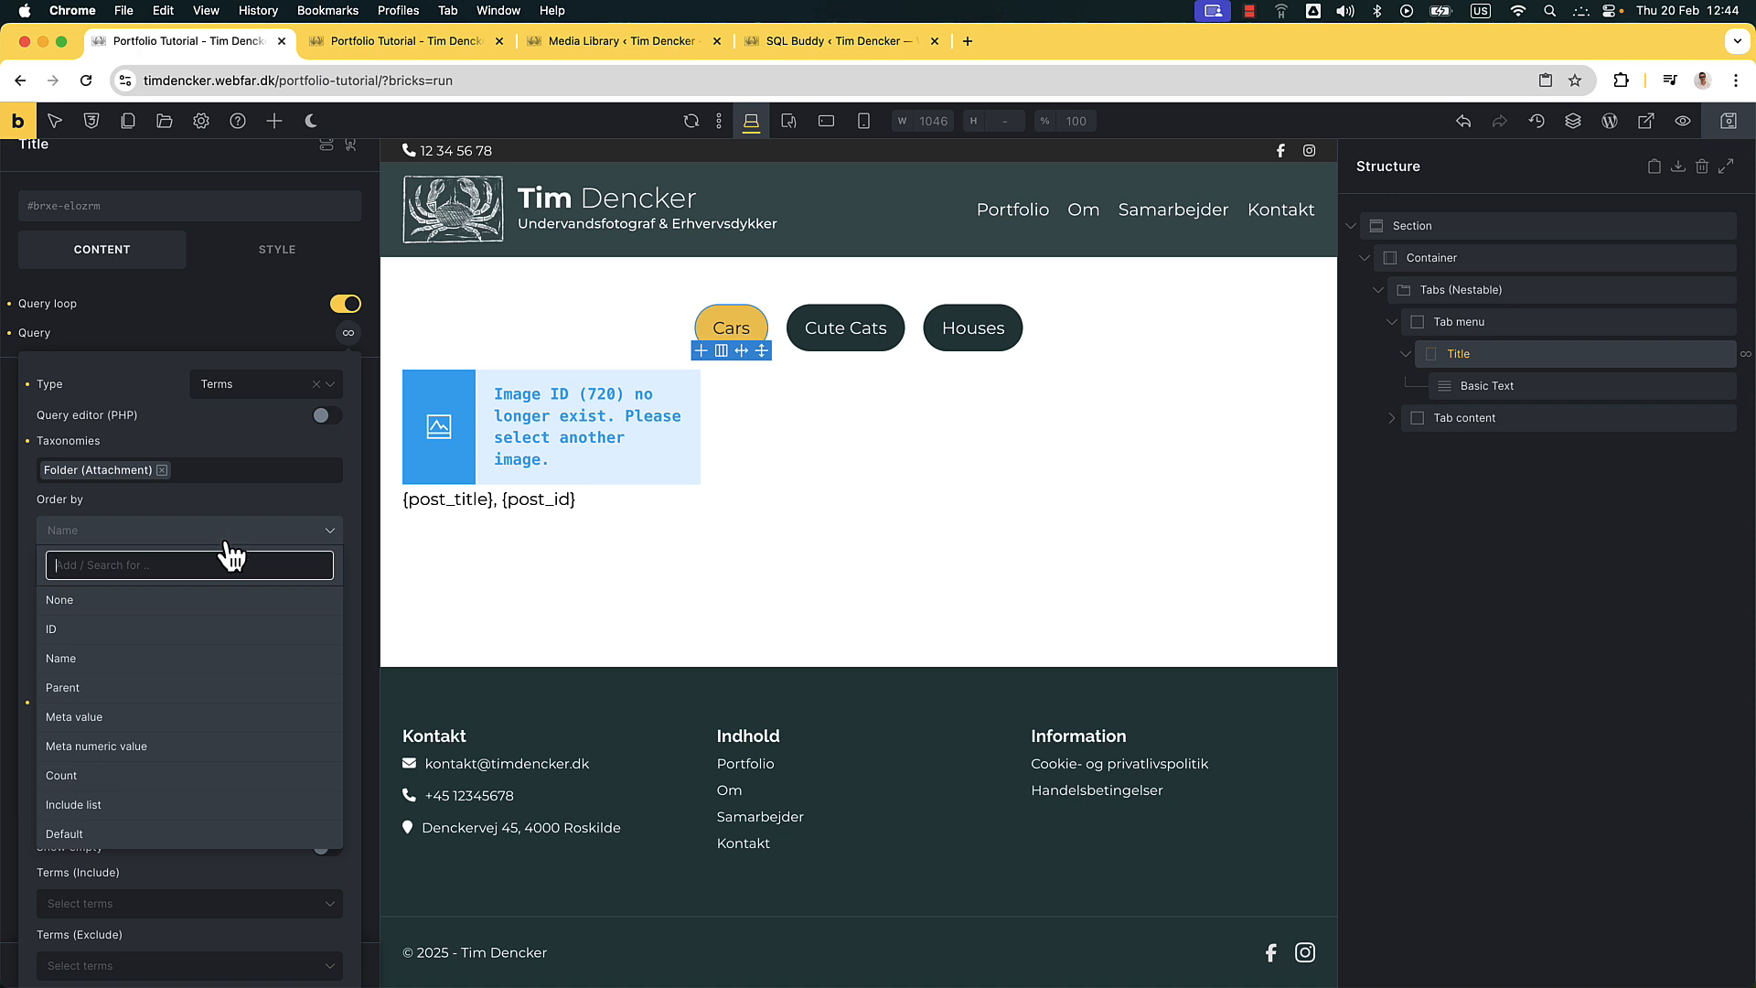
pyautogui.click(258, 748)
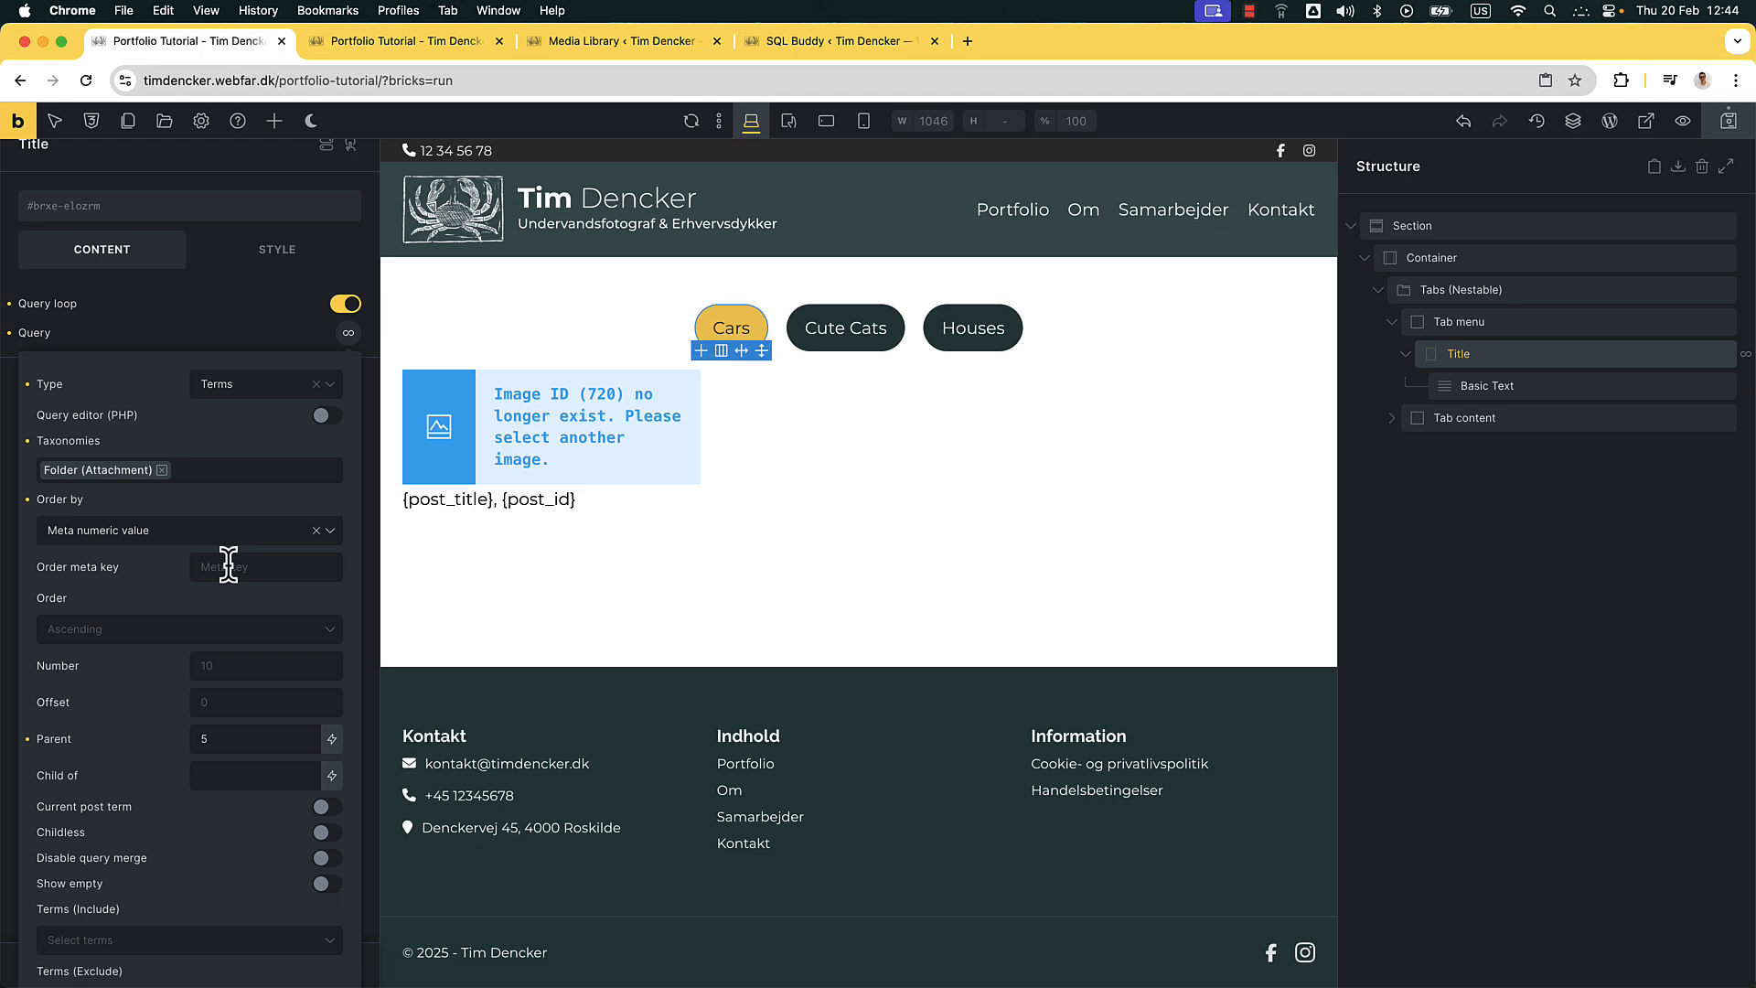
# Set the Title query's order meta key to the copied happyfiles_position and save the page
pyautogui.click(792, 38)
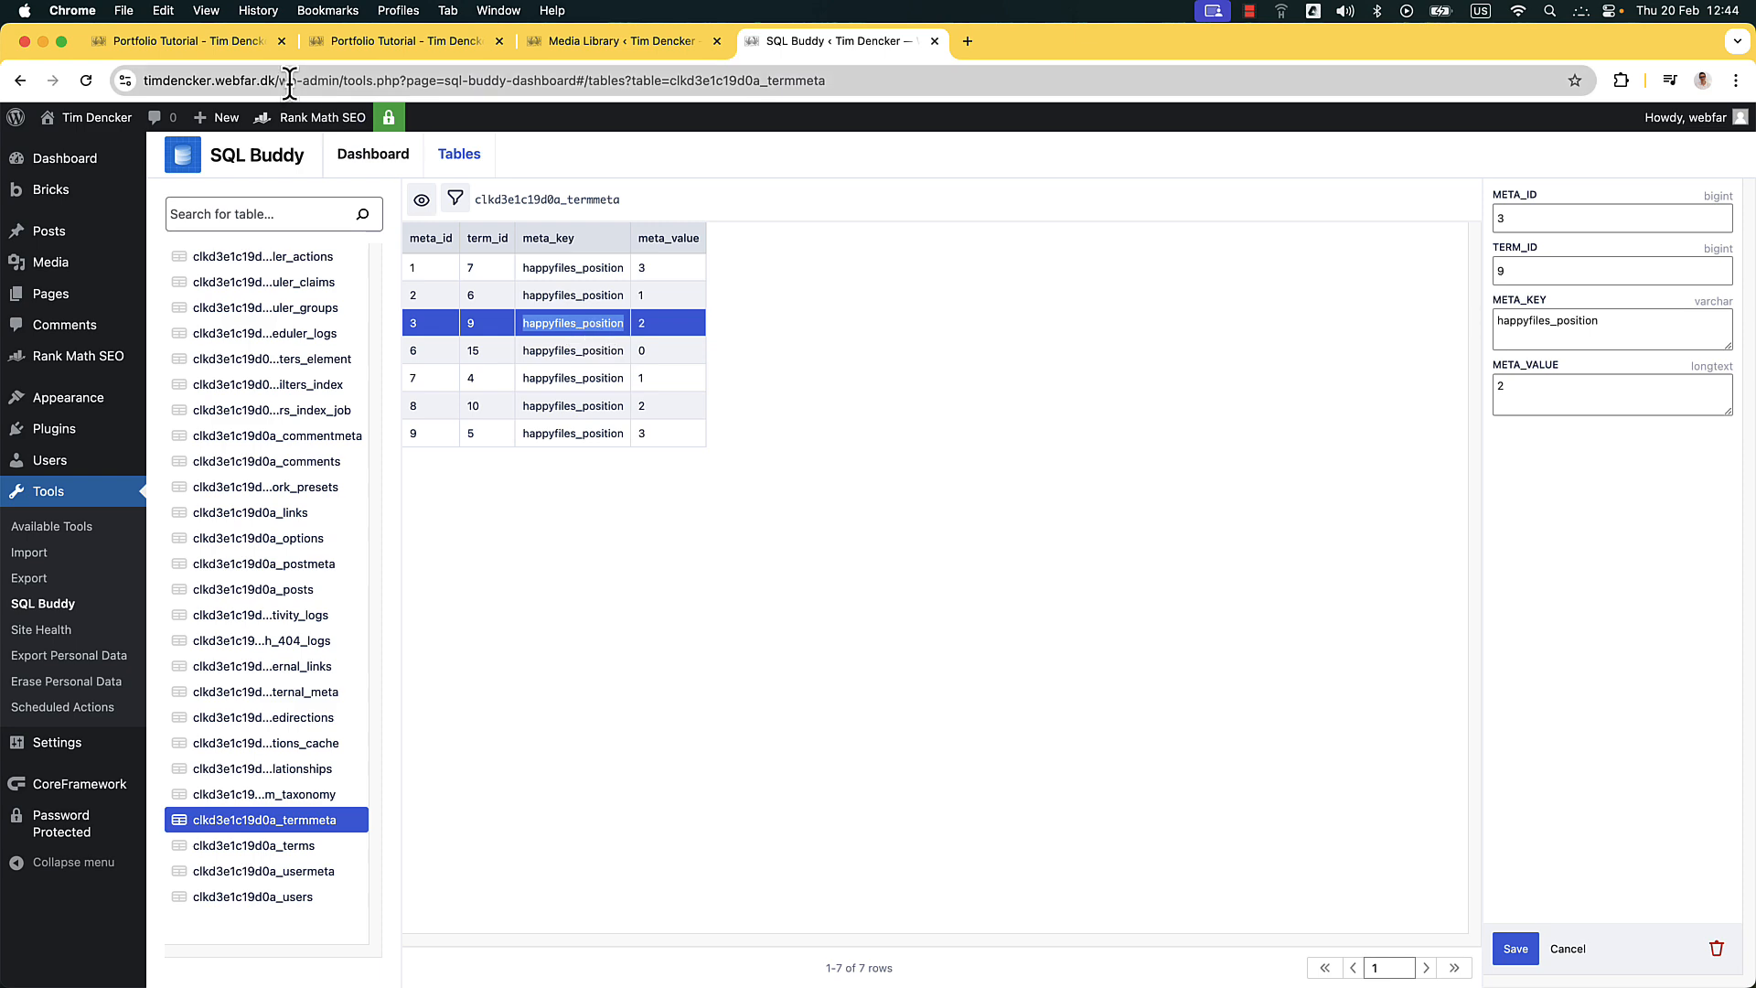
pyautogui.click(207, 36)
pyautogui.click(253, 569)
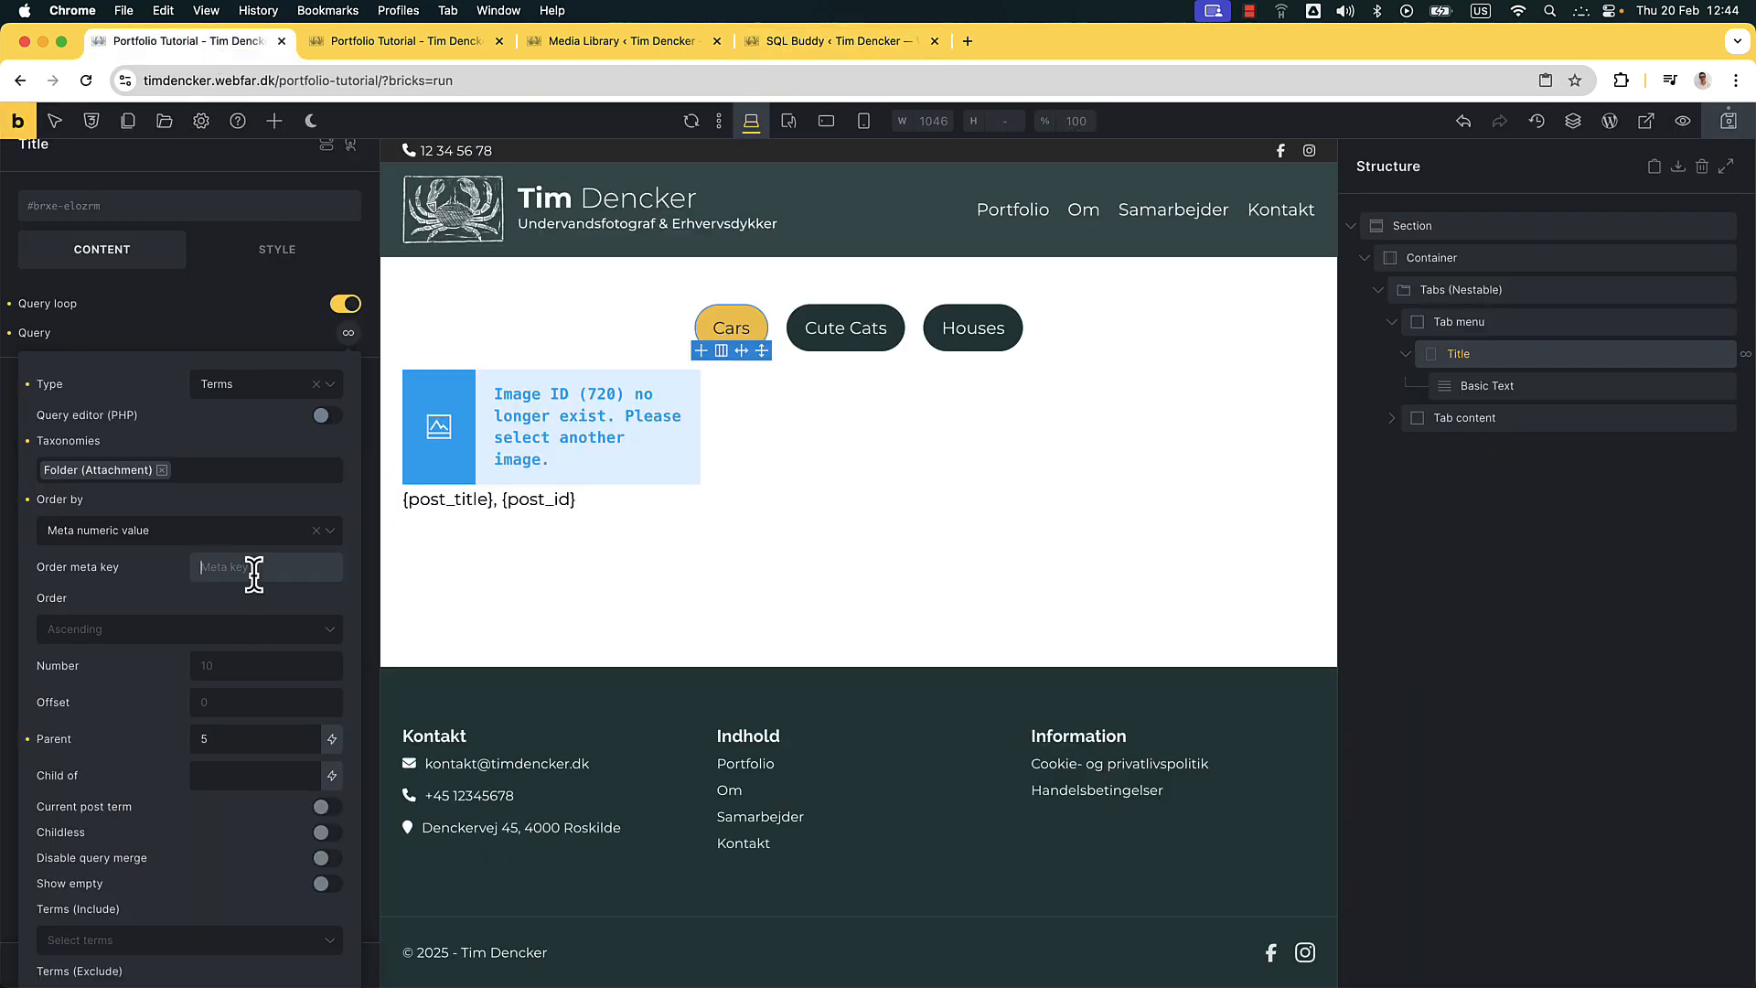
pyautogui.press('super+v')
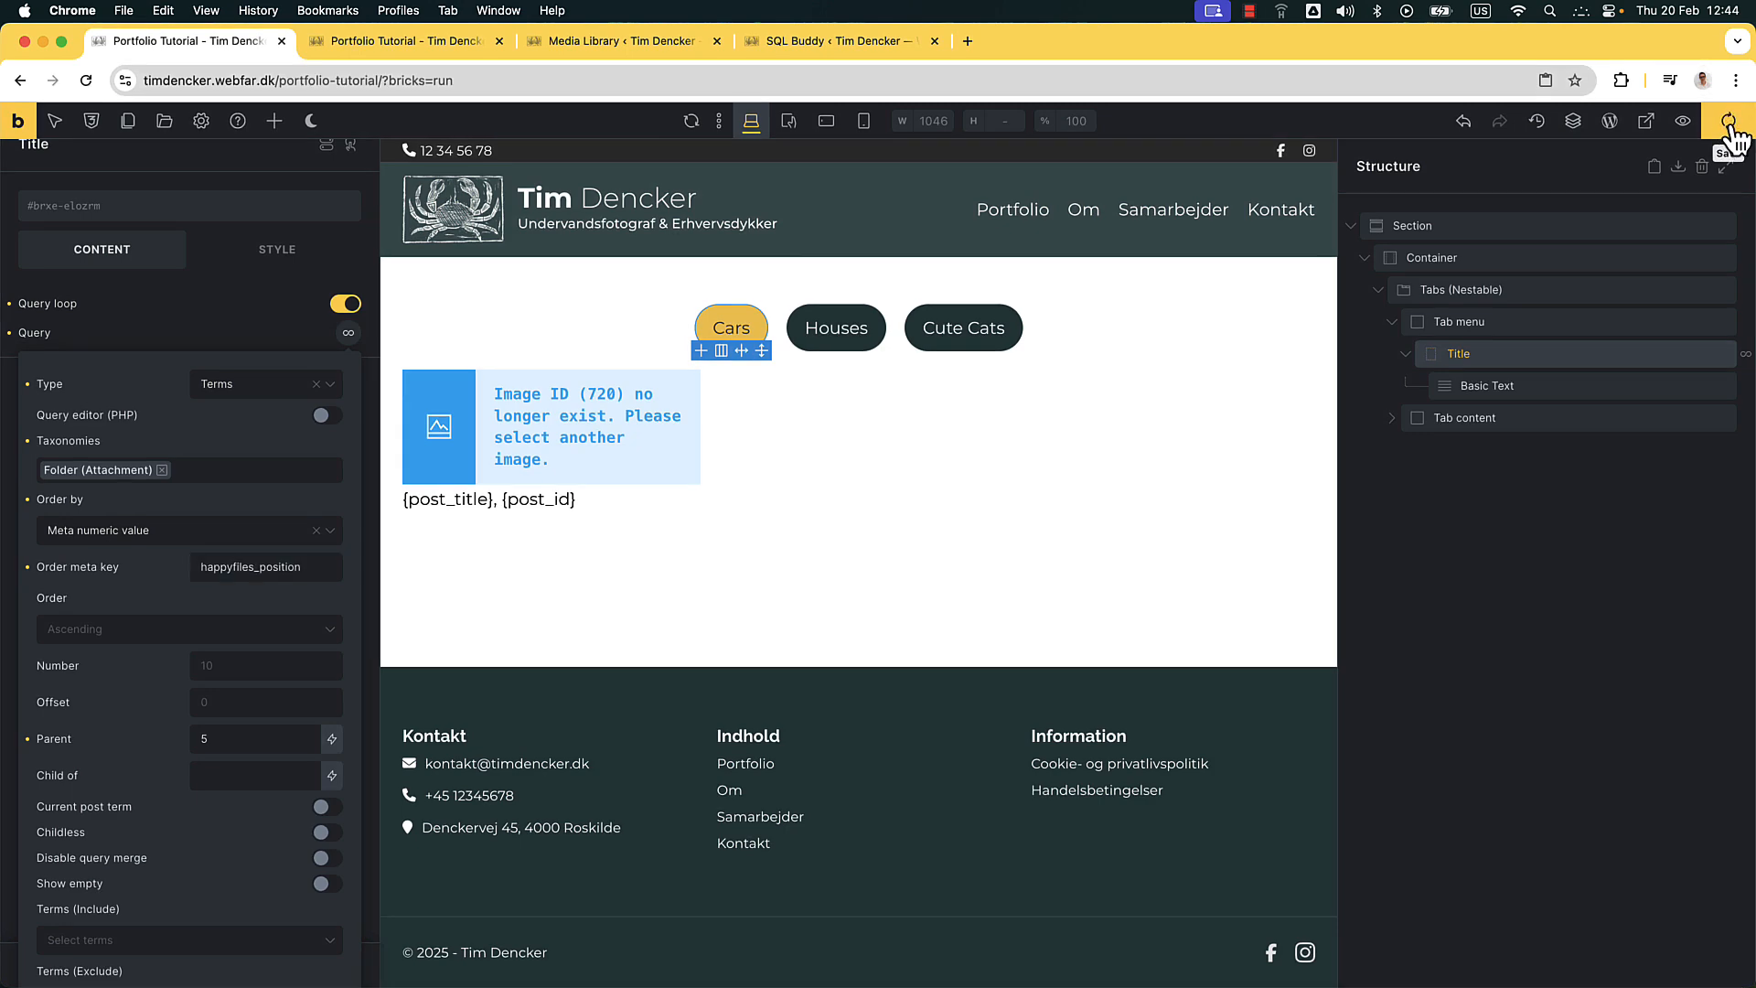
# Move the Cars folder below Cute Cats within the Media Library's Portfolio folder and reload the preview page
pyautogui.click(387, 41)
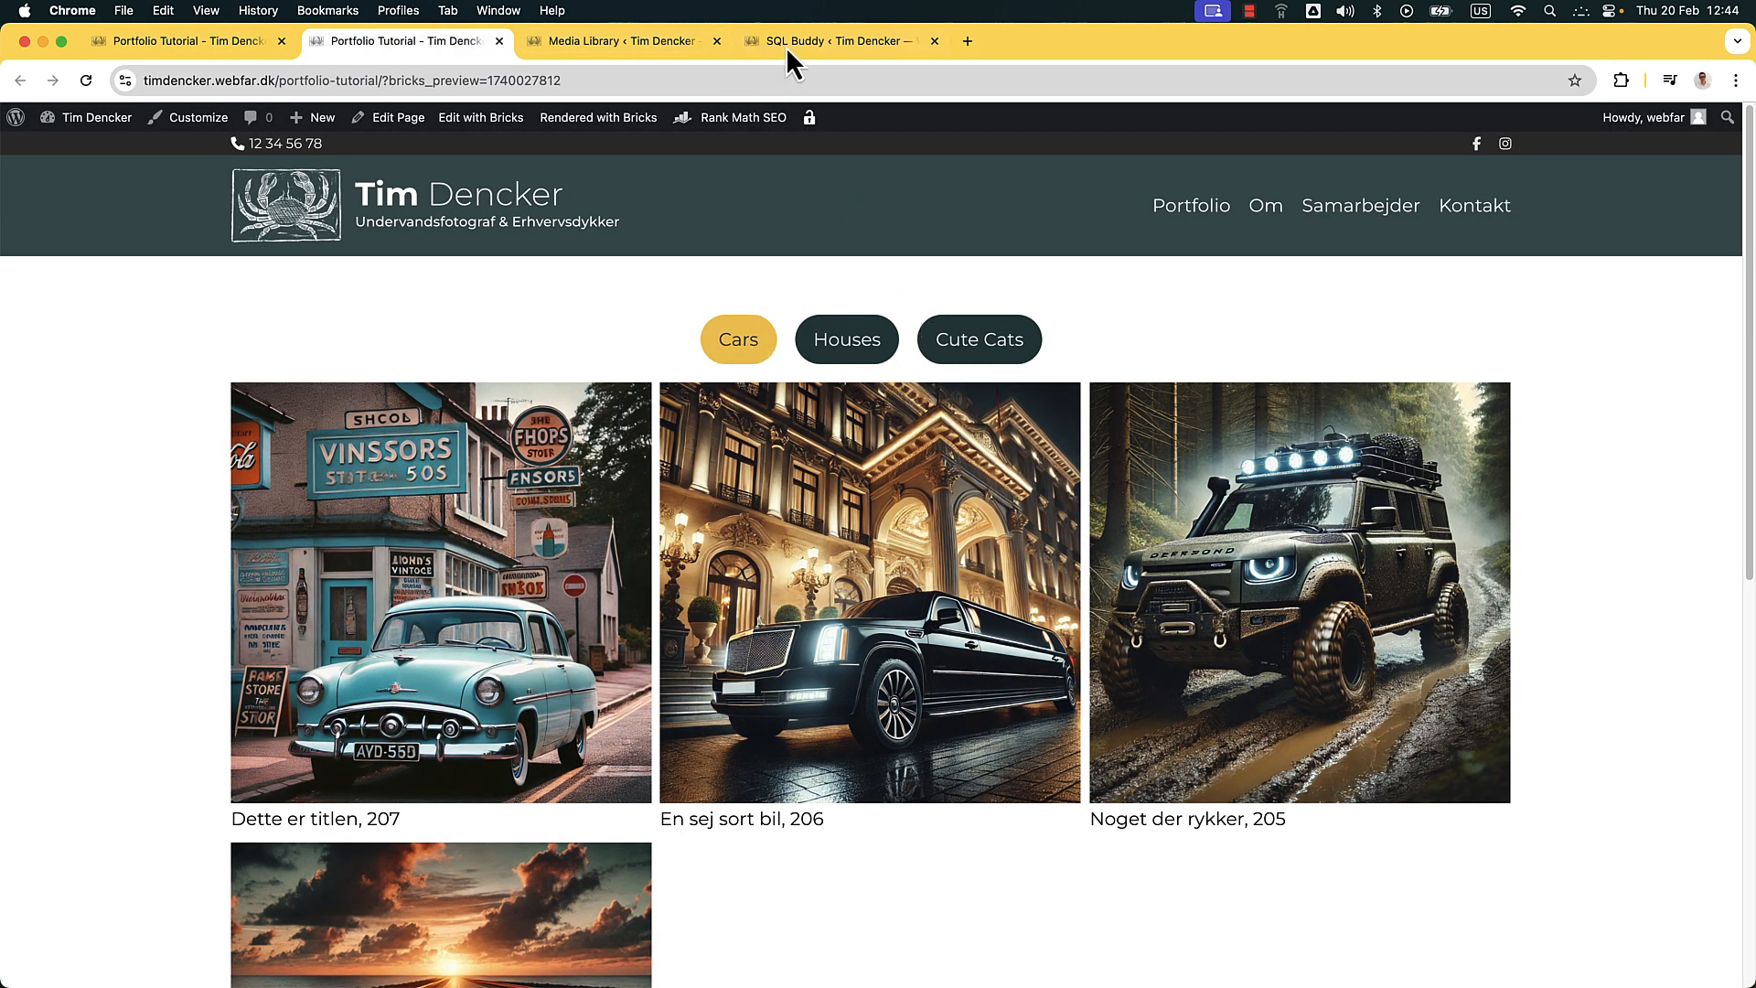
pyautogui.click(554, 46)
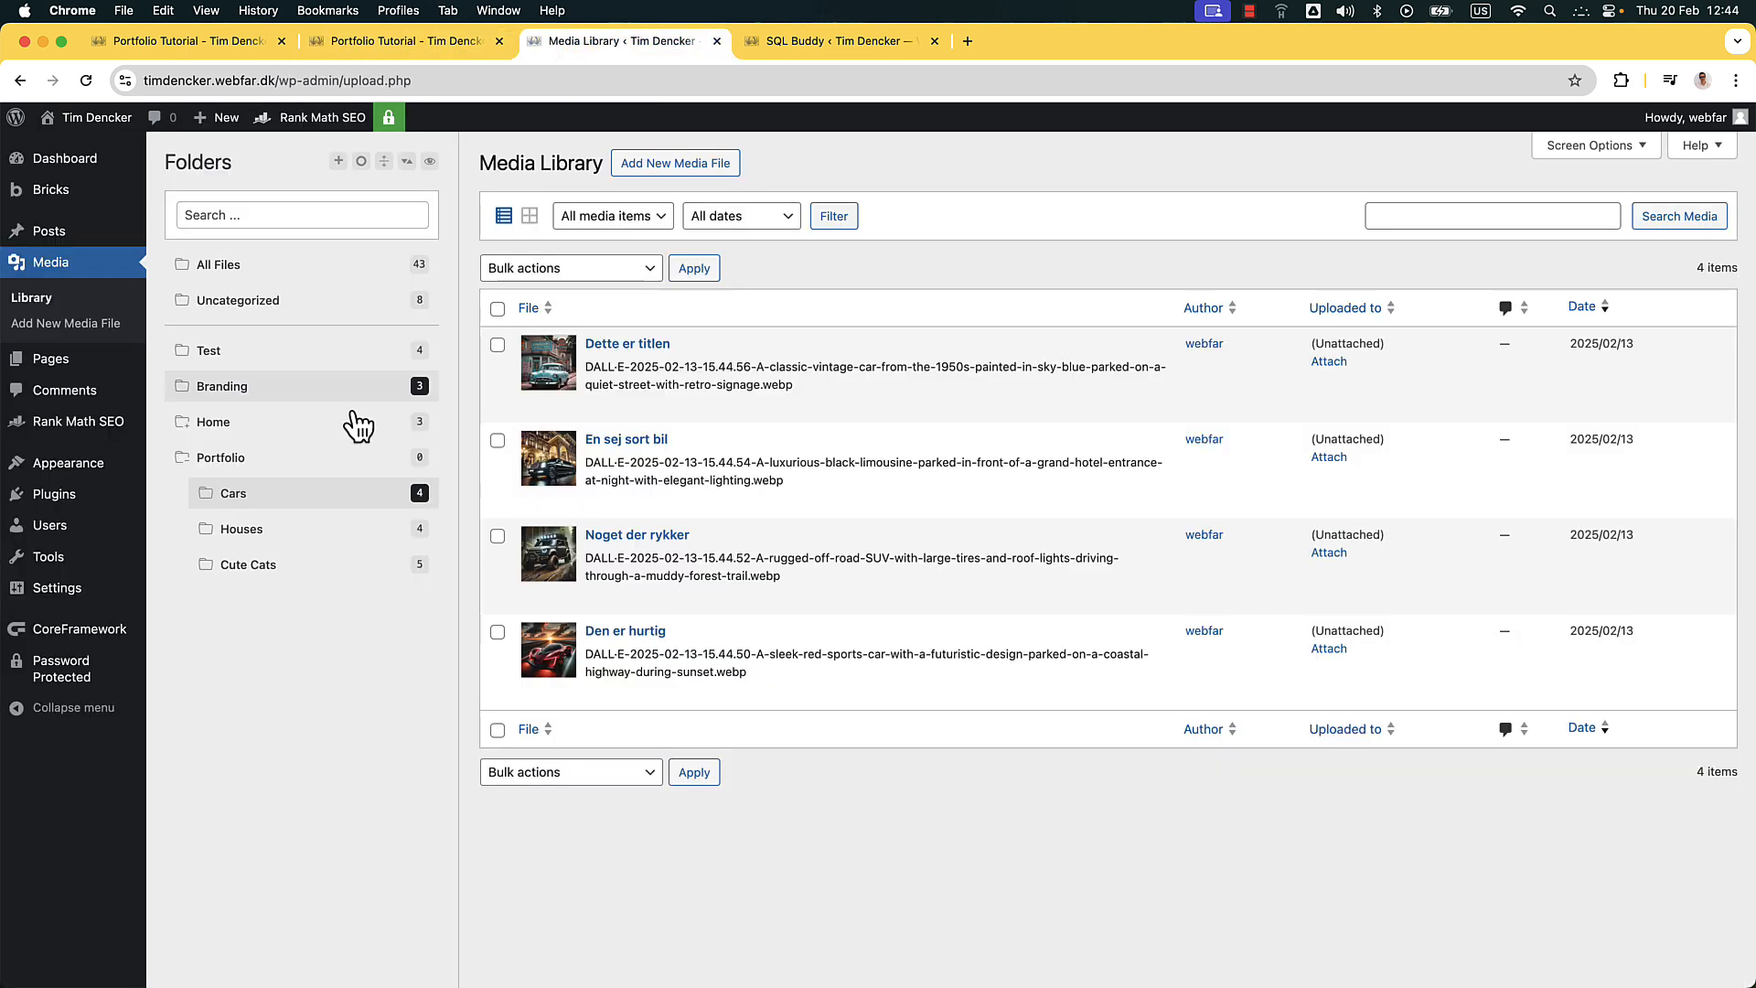
pyautogui.moveTo(263, 503); pyautogui.dragTo(278, 607)
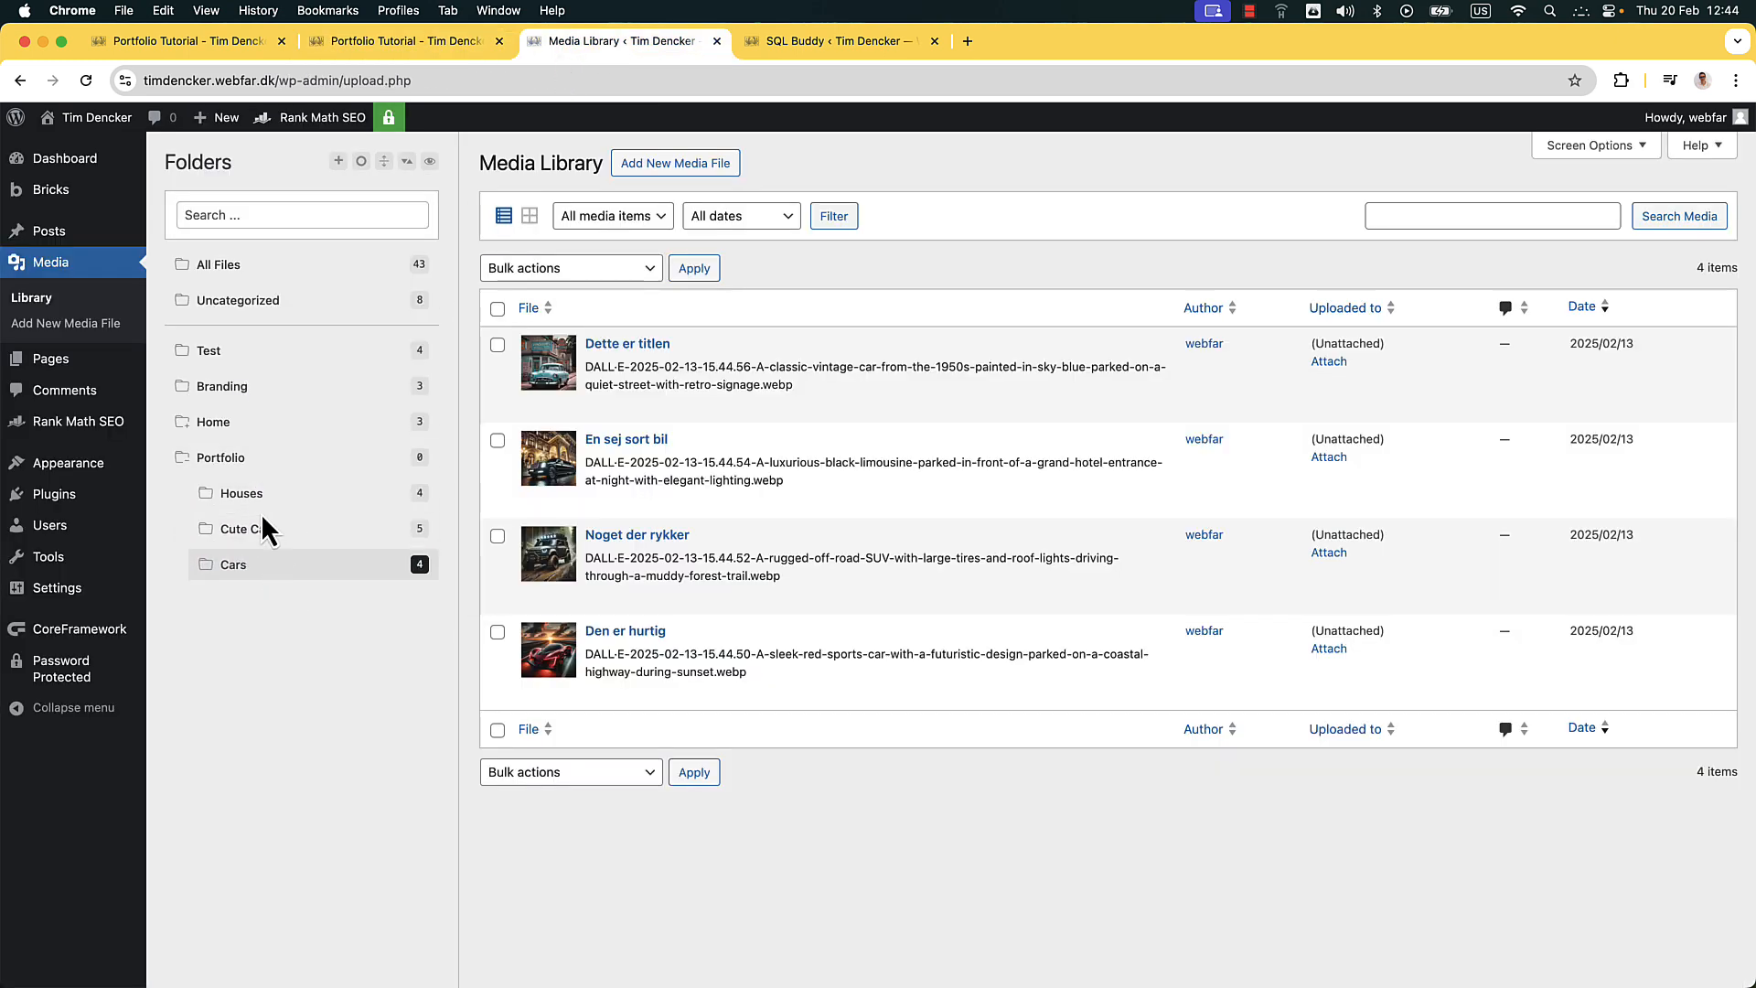
pyautogui.click(448, 46)
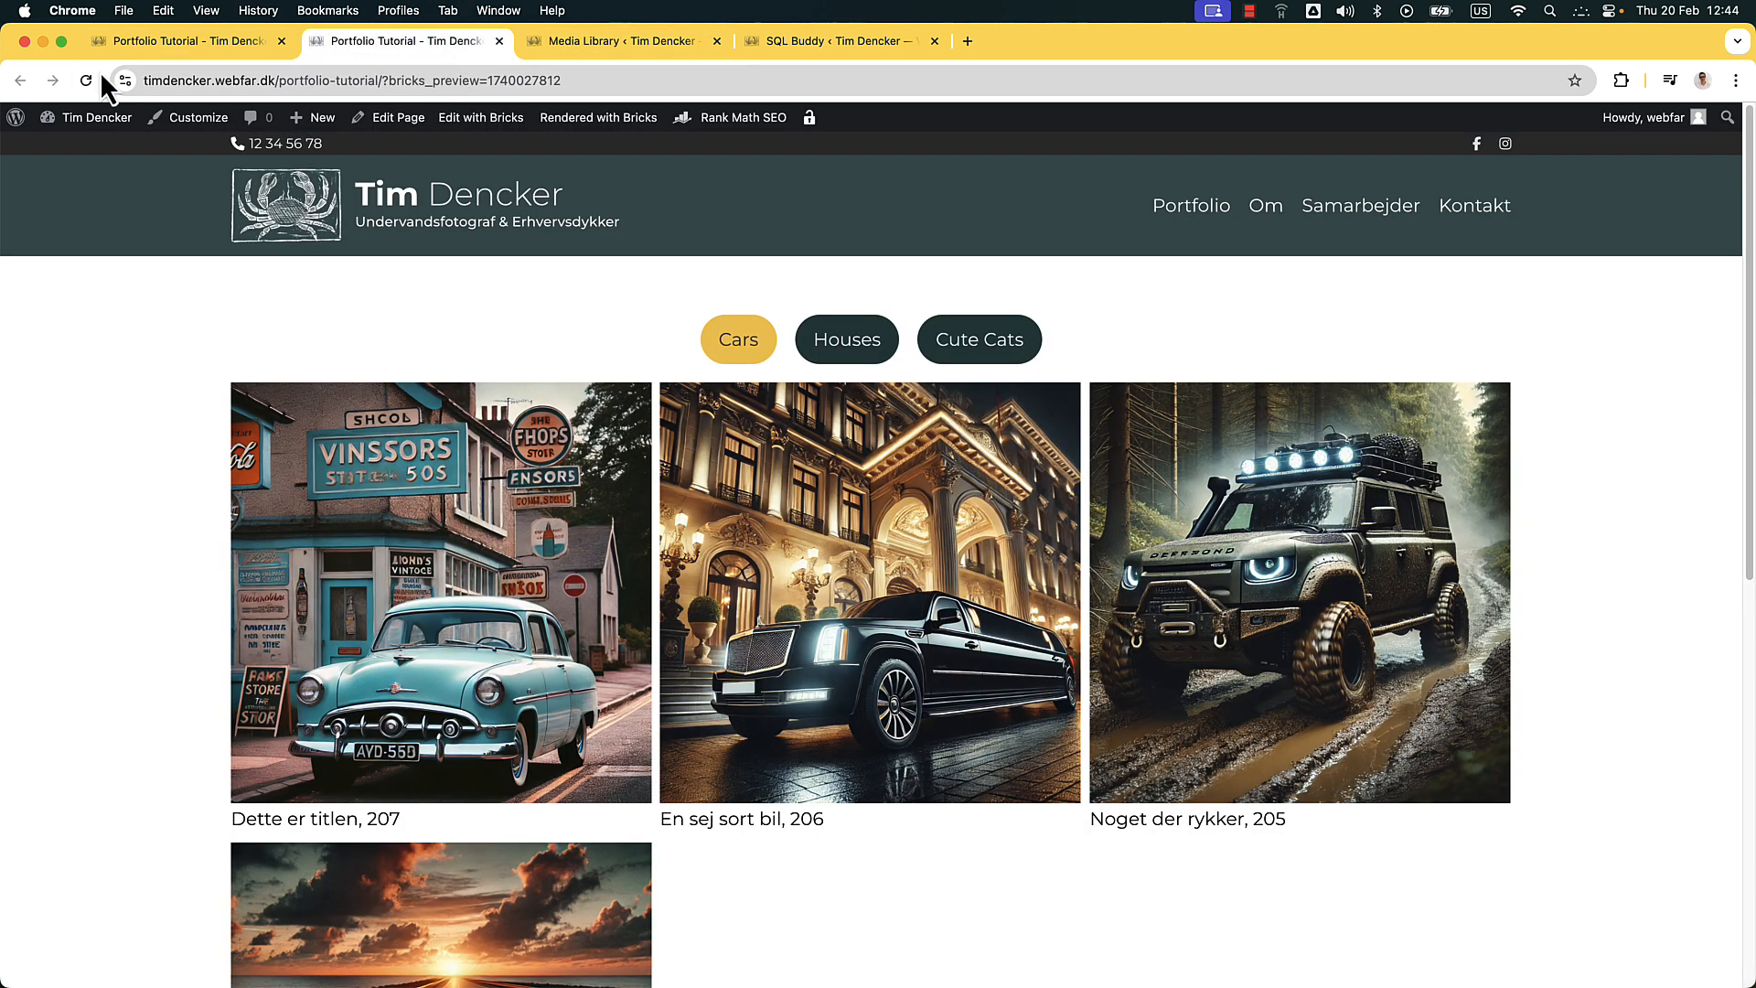
pyautogui.click(89, 79)
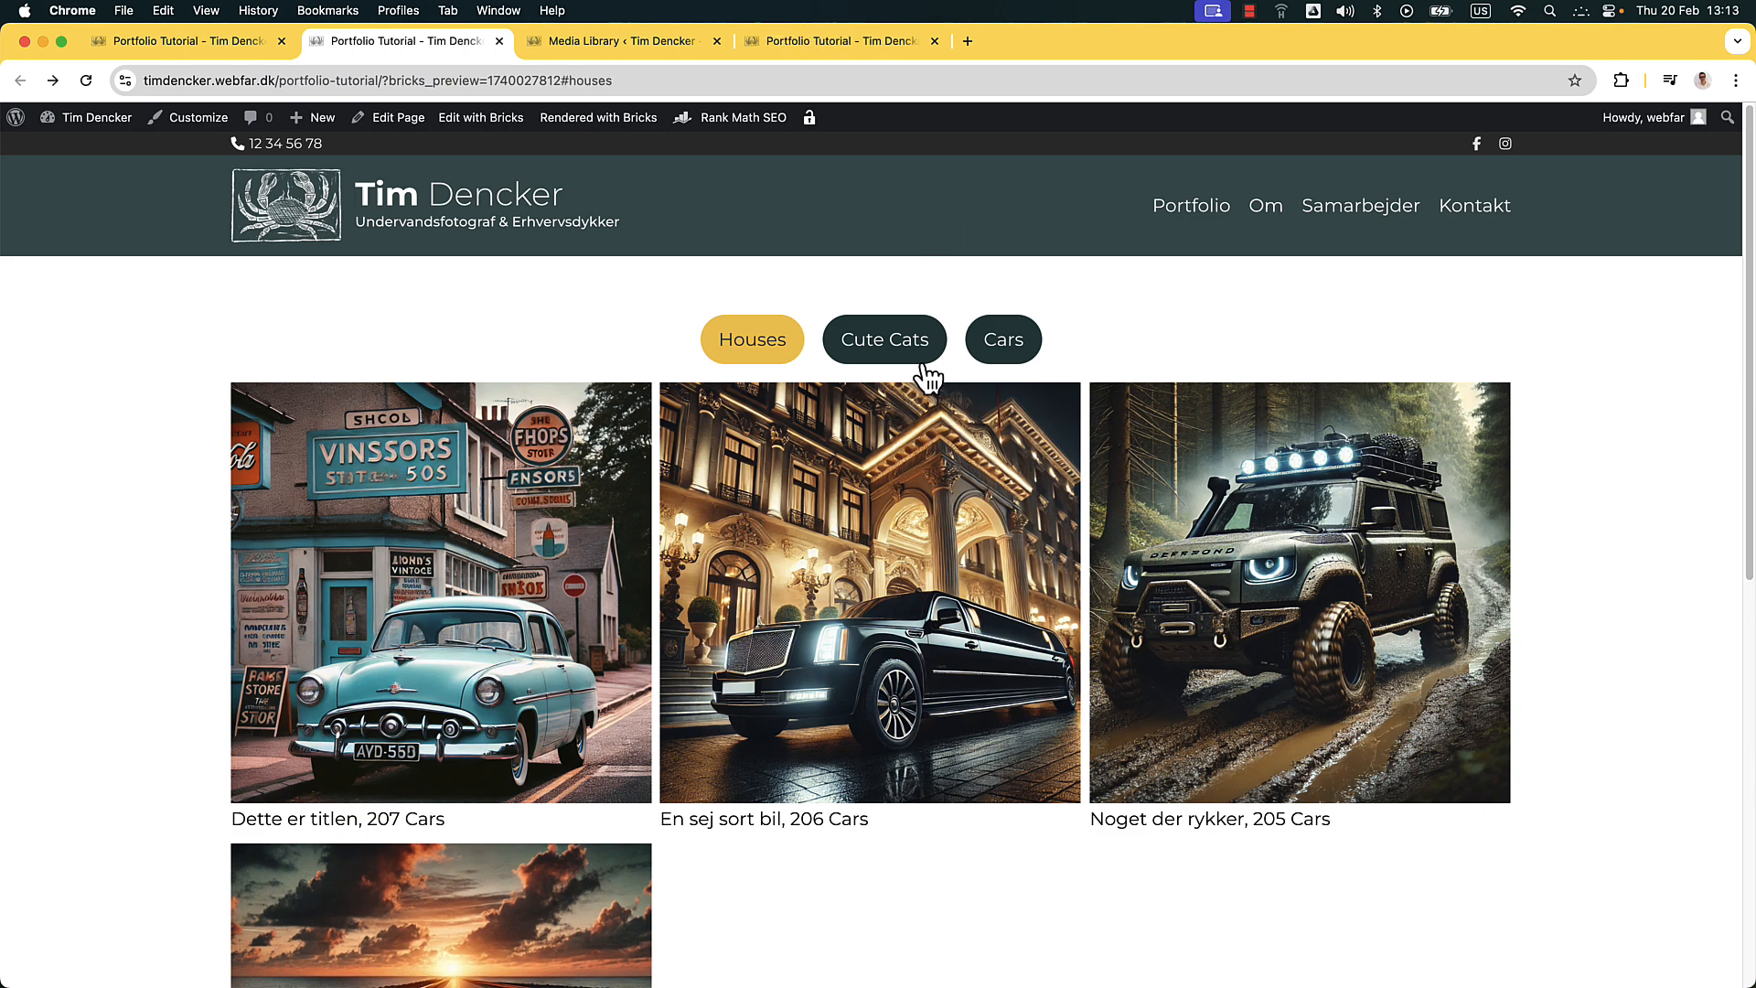
# Check whether the Houses, Cute Cats and Cars tabs on the preview page show matching images, and return to the Bricks editor
pyautogui.click(919, 354)
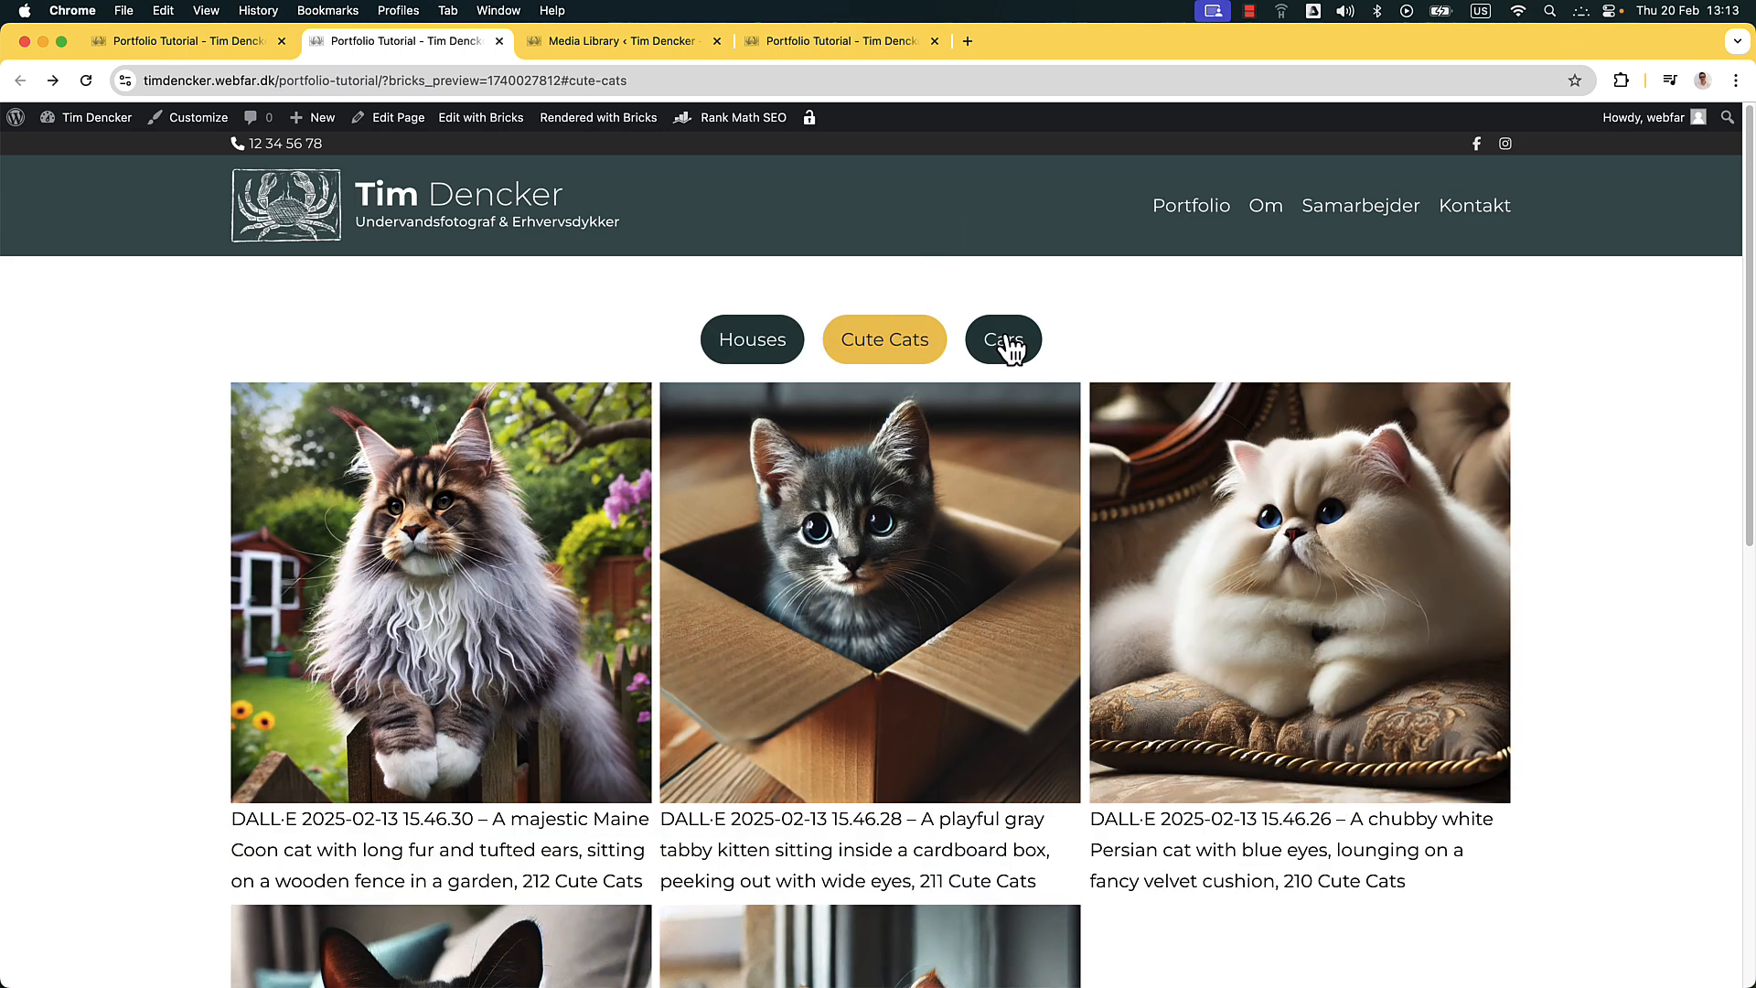
pyautogui.click(1011, 348)
pyautogui.click(921, 340)
pyautogui.click(998, 348)
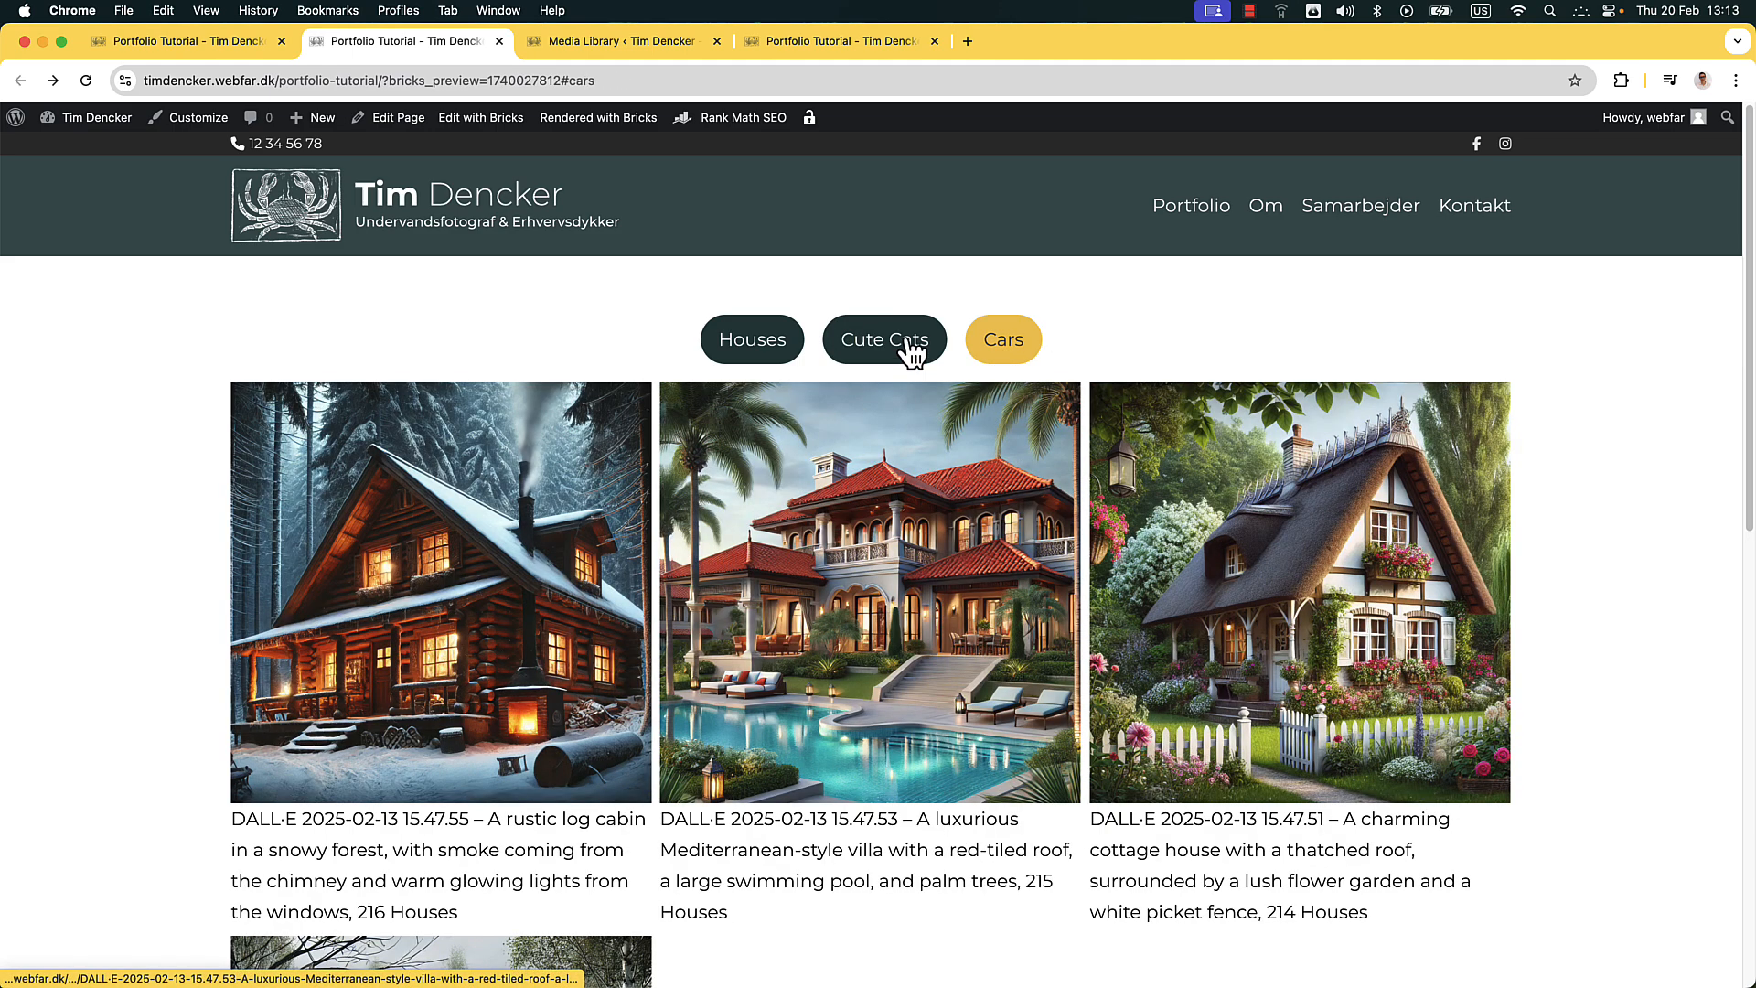
pyautogui.click(783, 345)
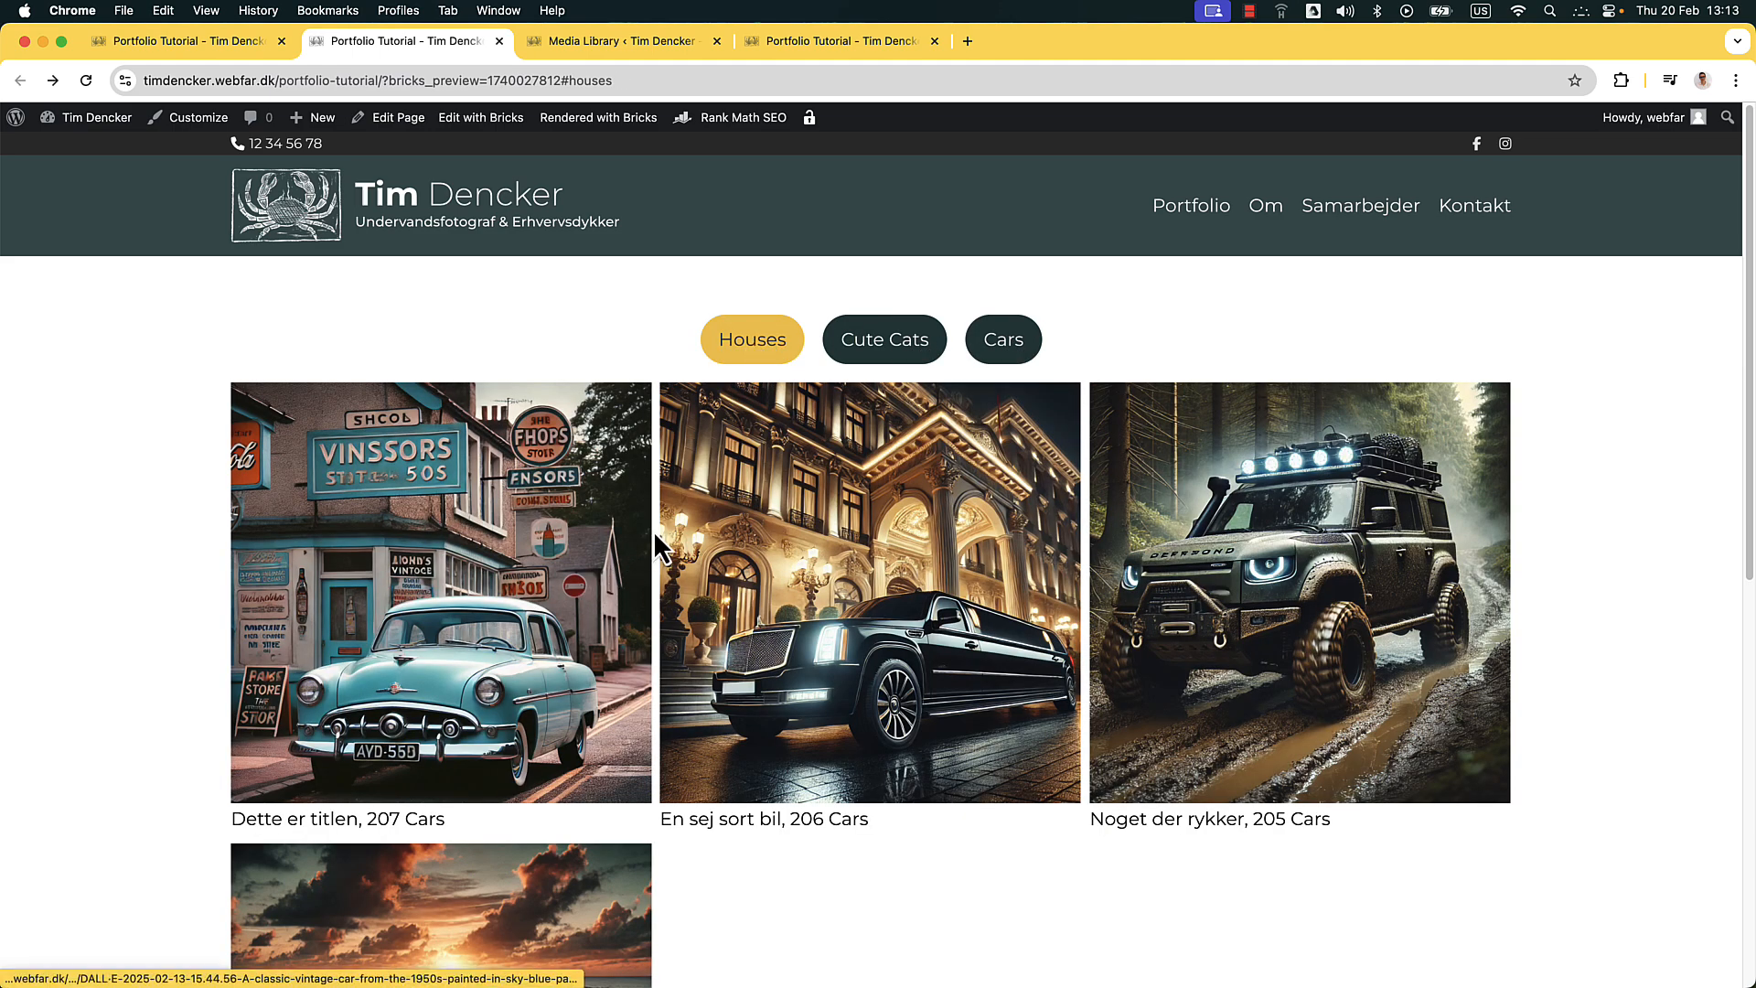
pyautogui.click(179, 50)
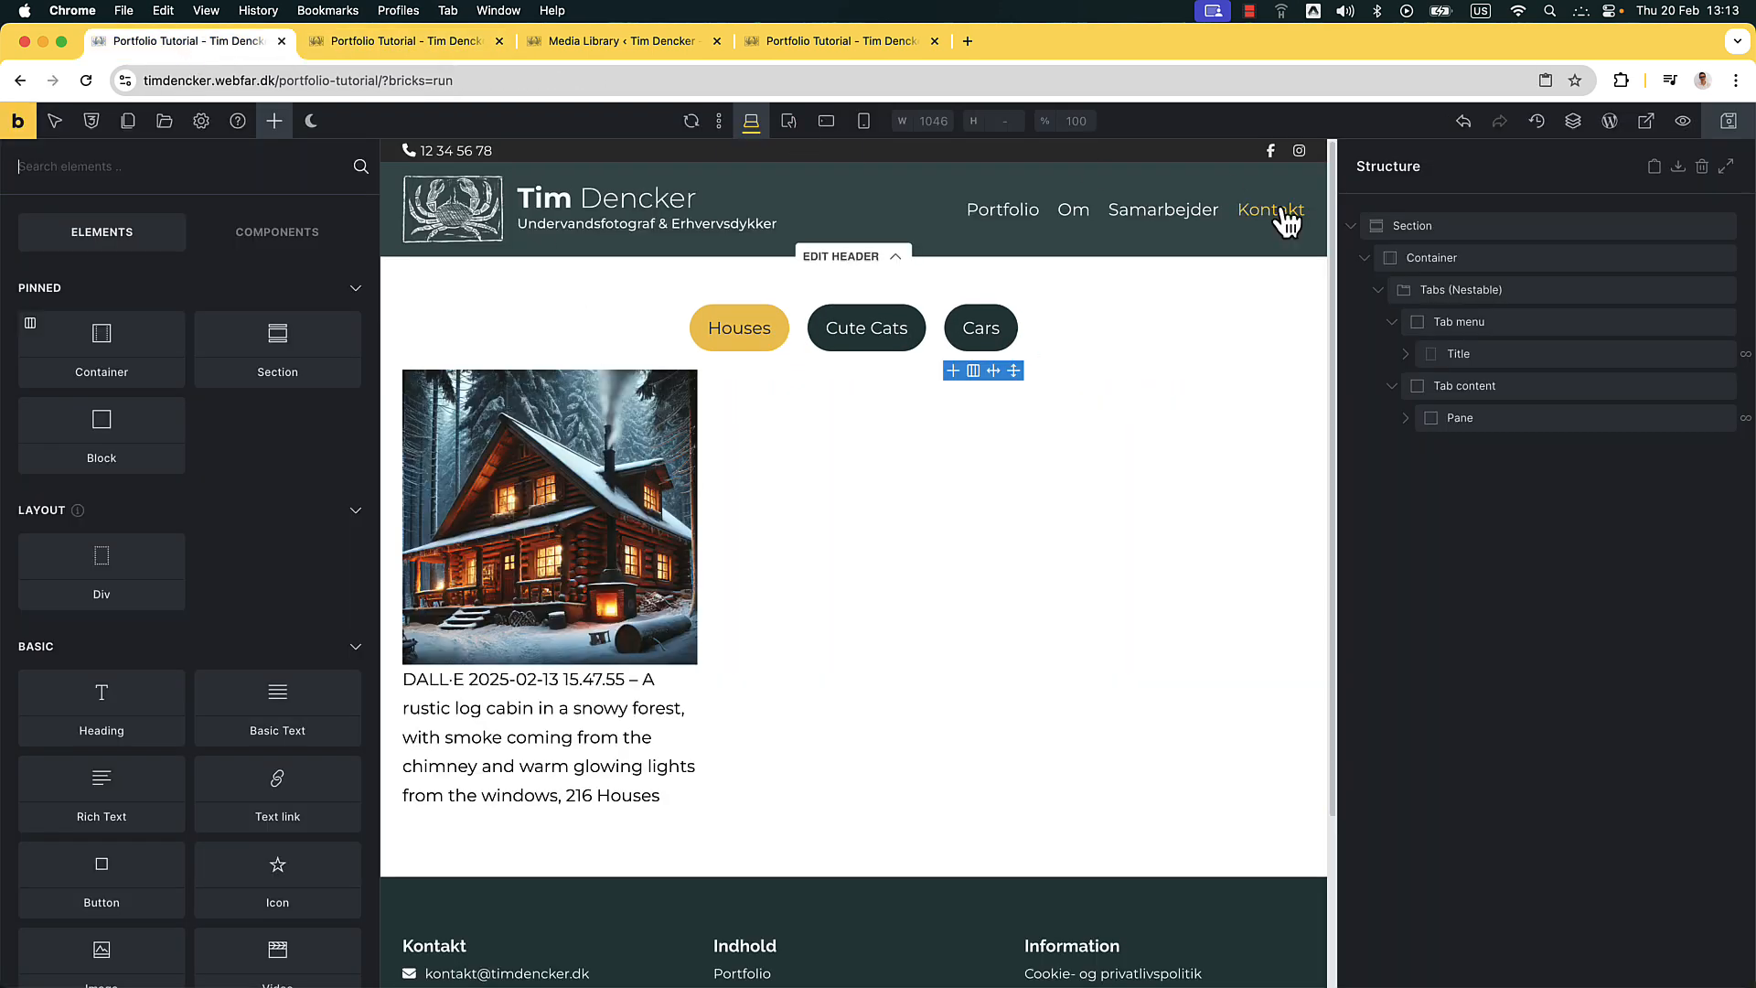
# Order the Pane element's terms query by Meta numeric value with the order meta key happyfiles_position, and save the page
pyautogui.click(1495, 418)
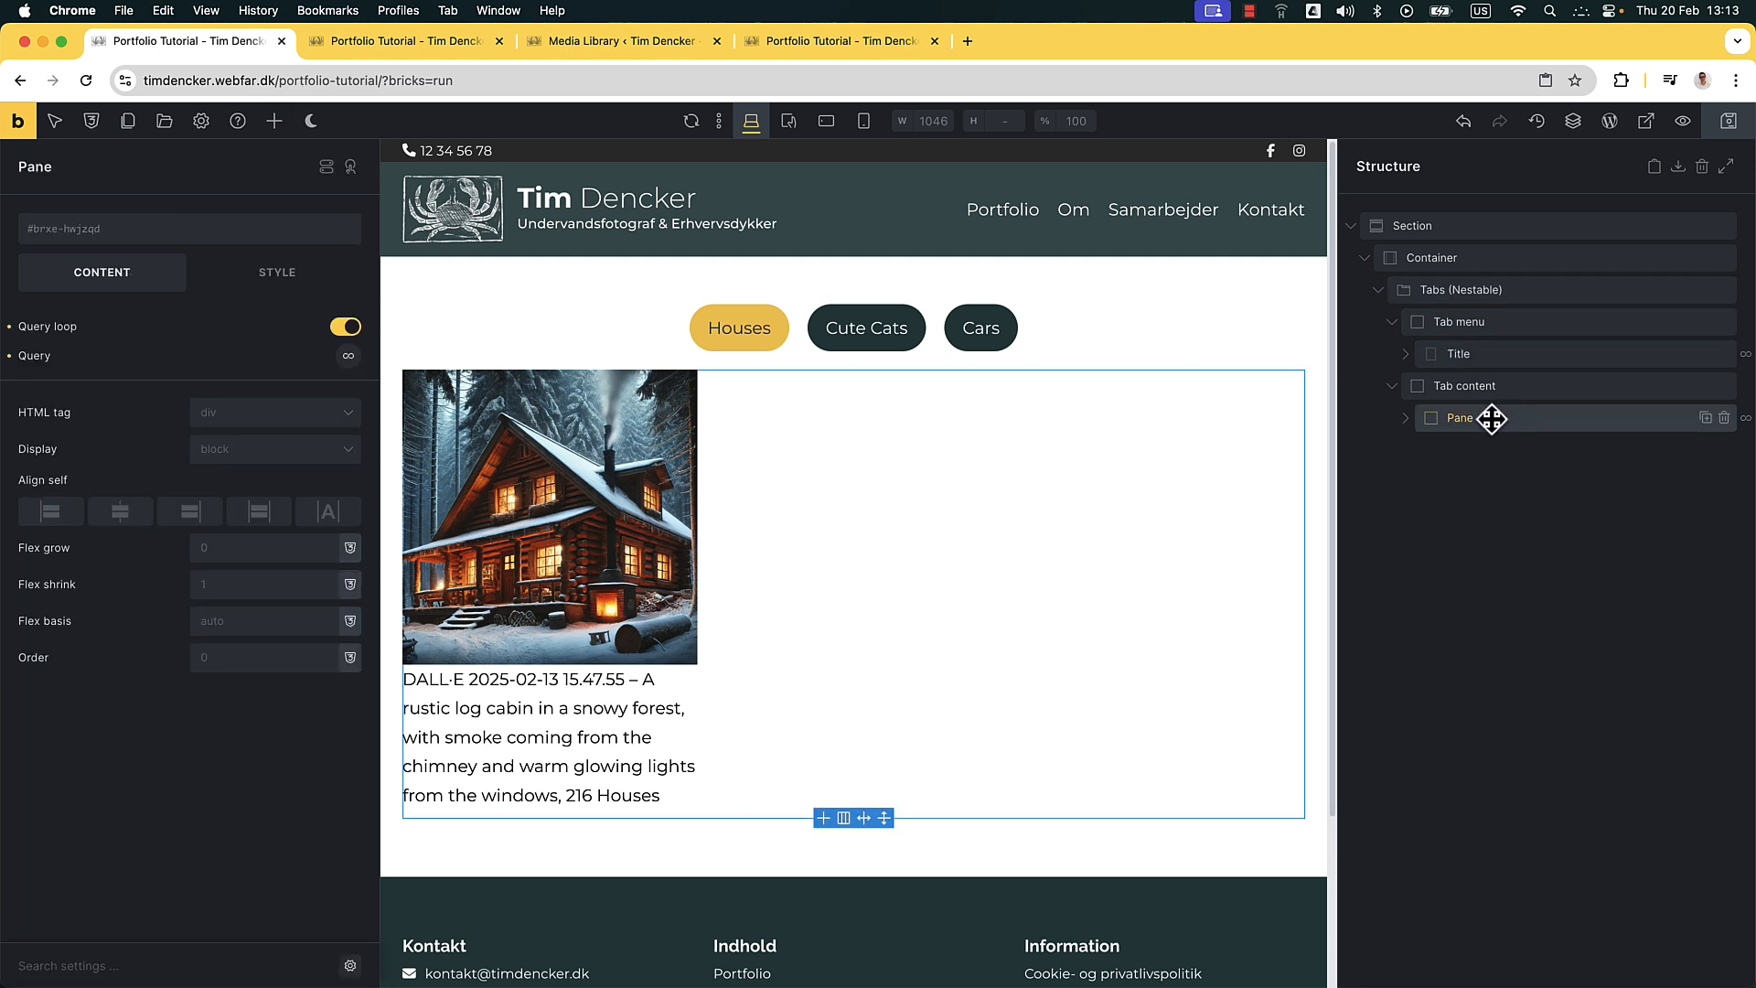
pyautogui.click(348, 357)
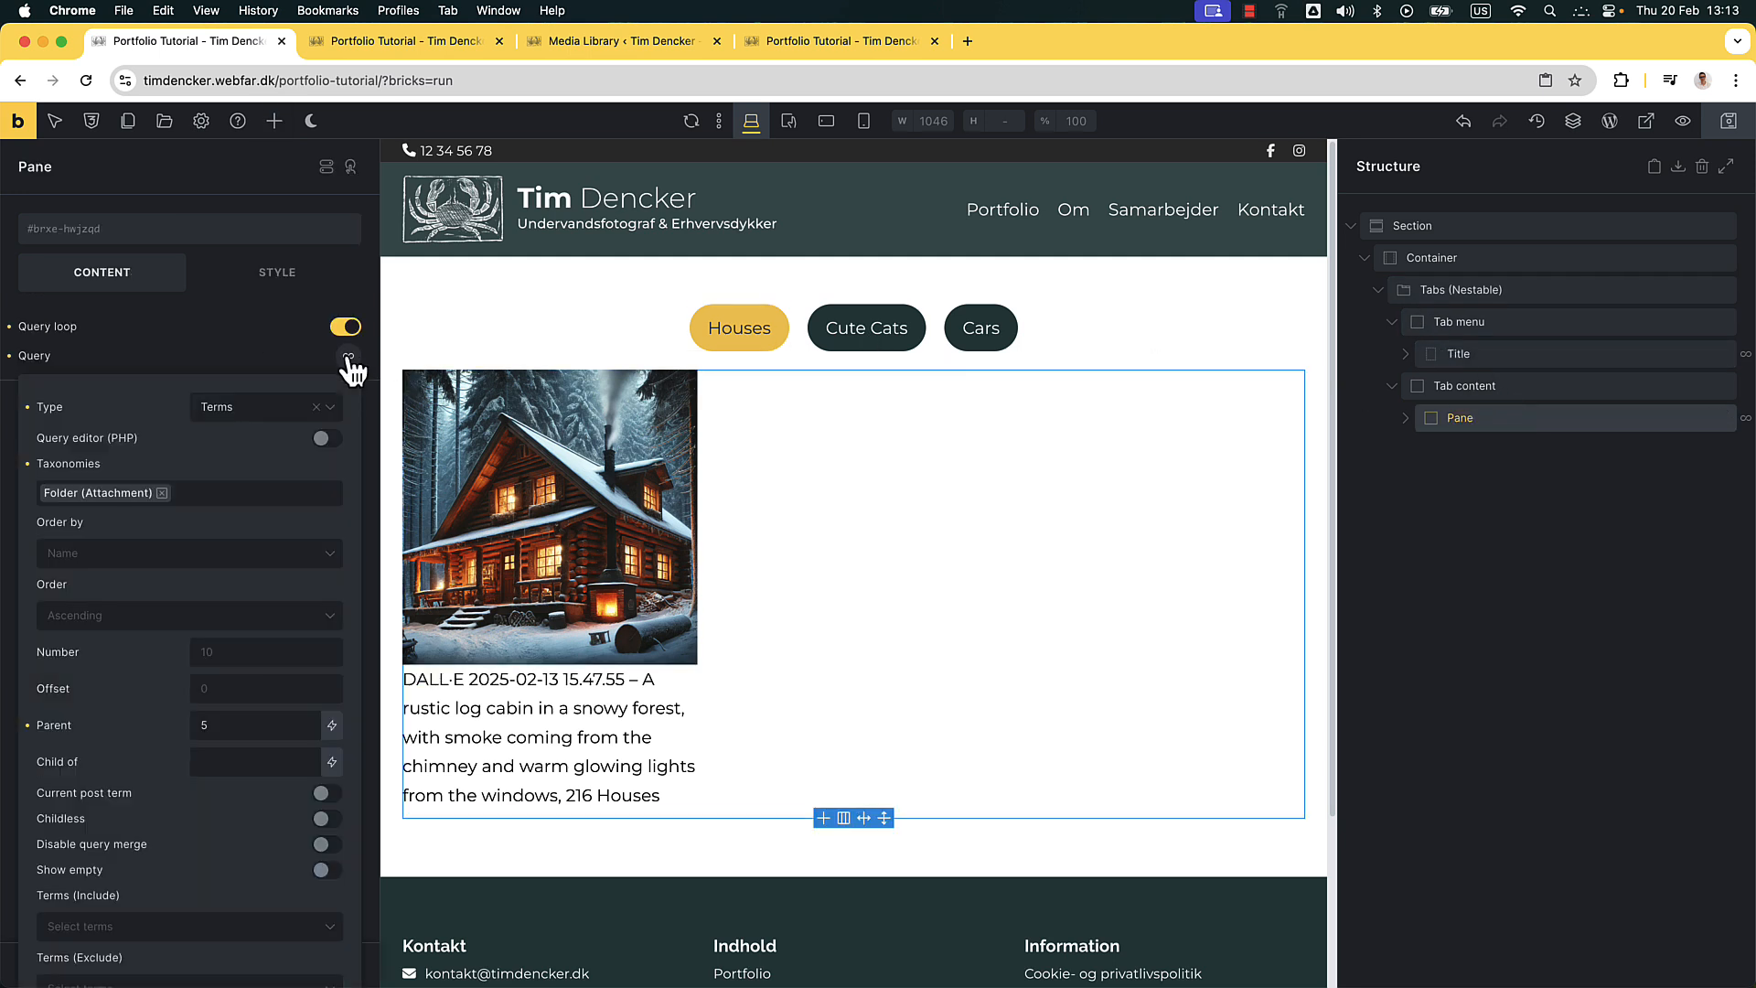
pyautogui.scroll(-3, 258, 411)
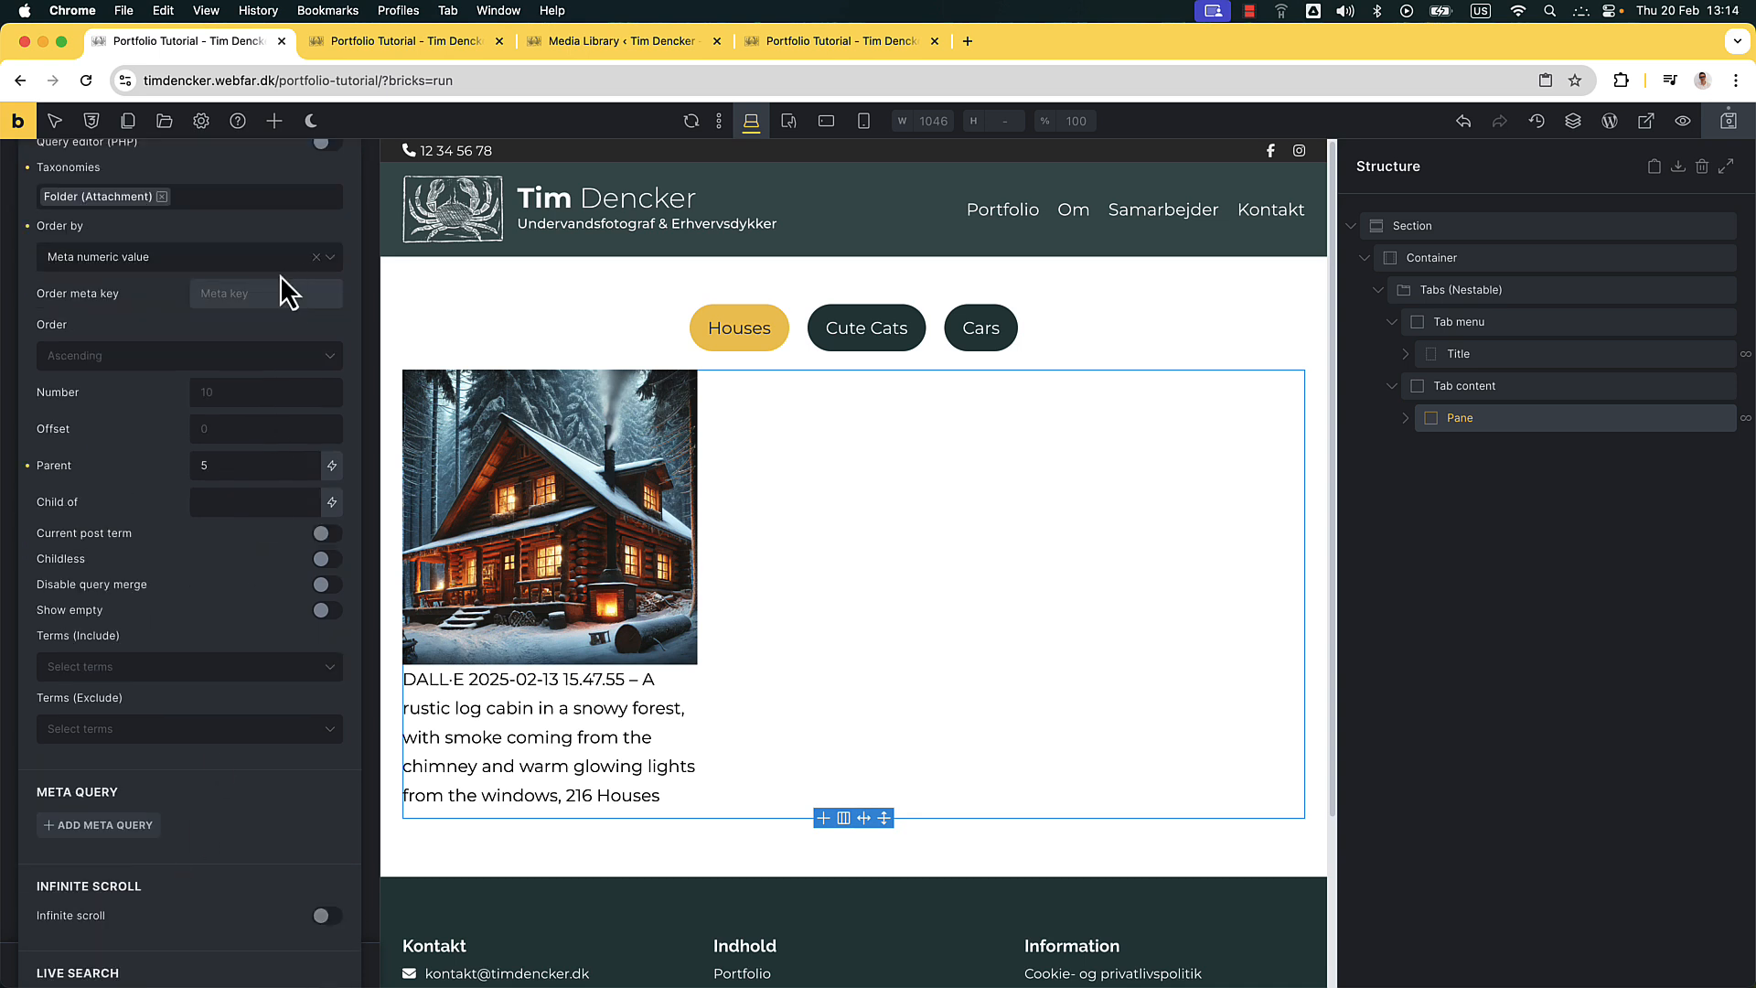
pyautogui.write('happ')
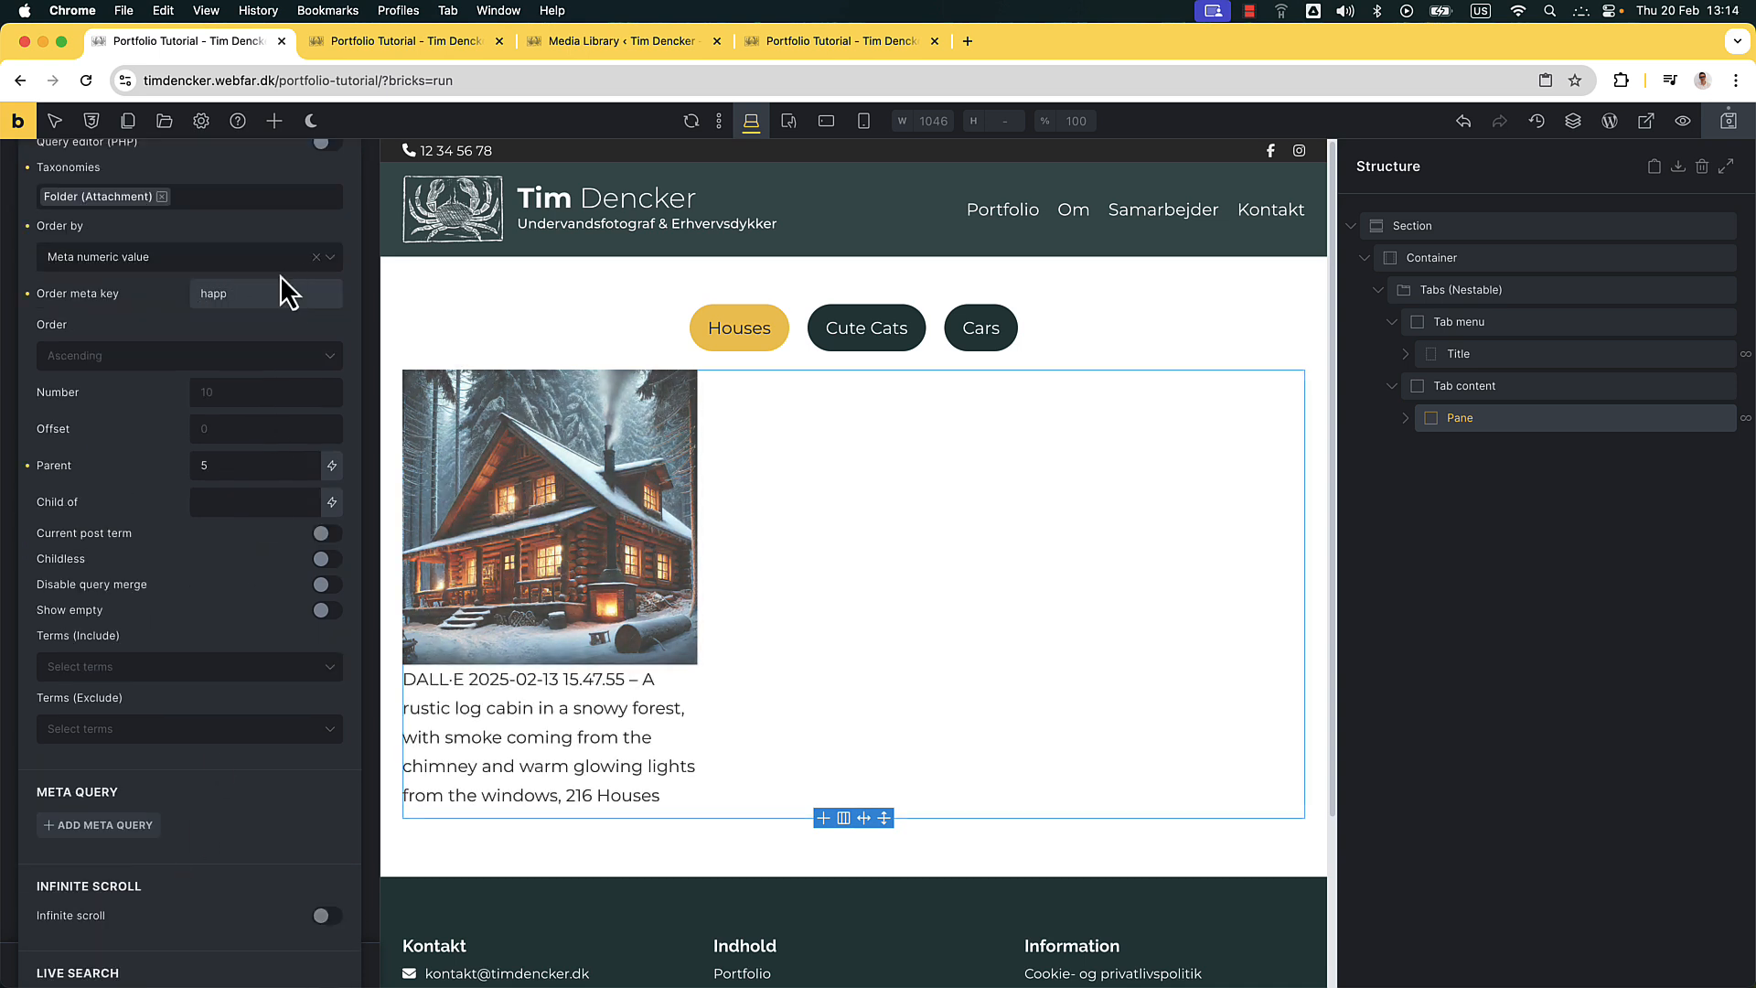
pyautogui.write('yfiles_')
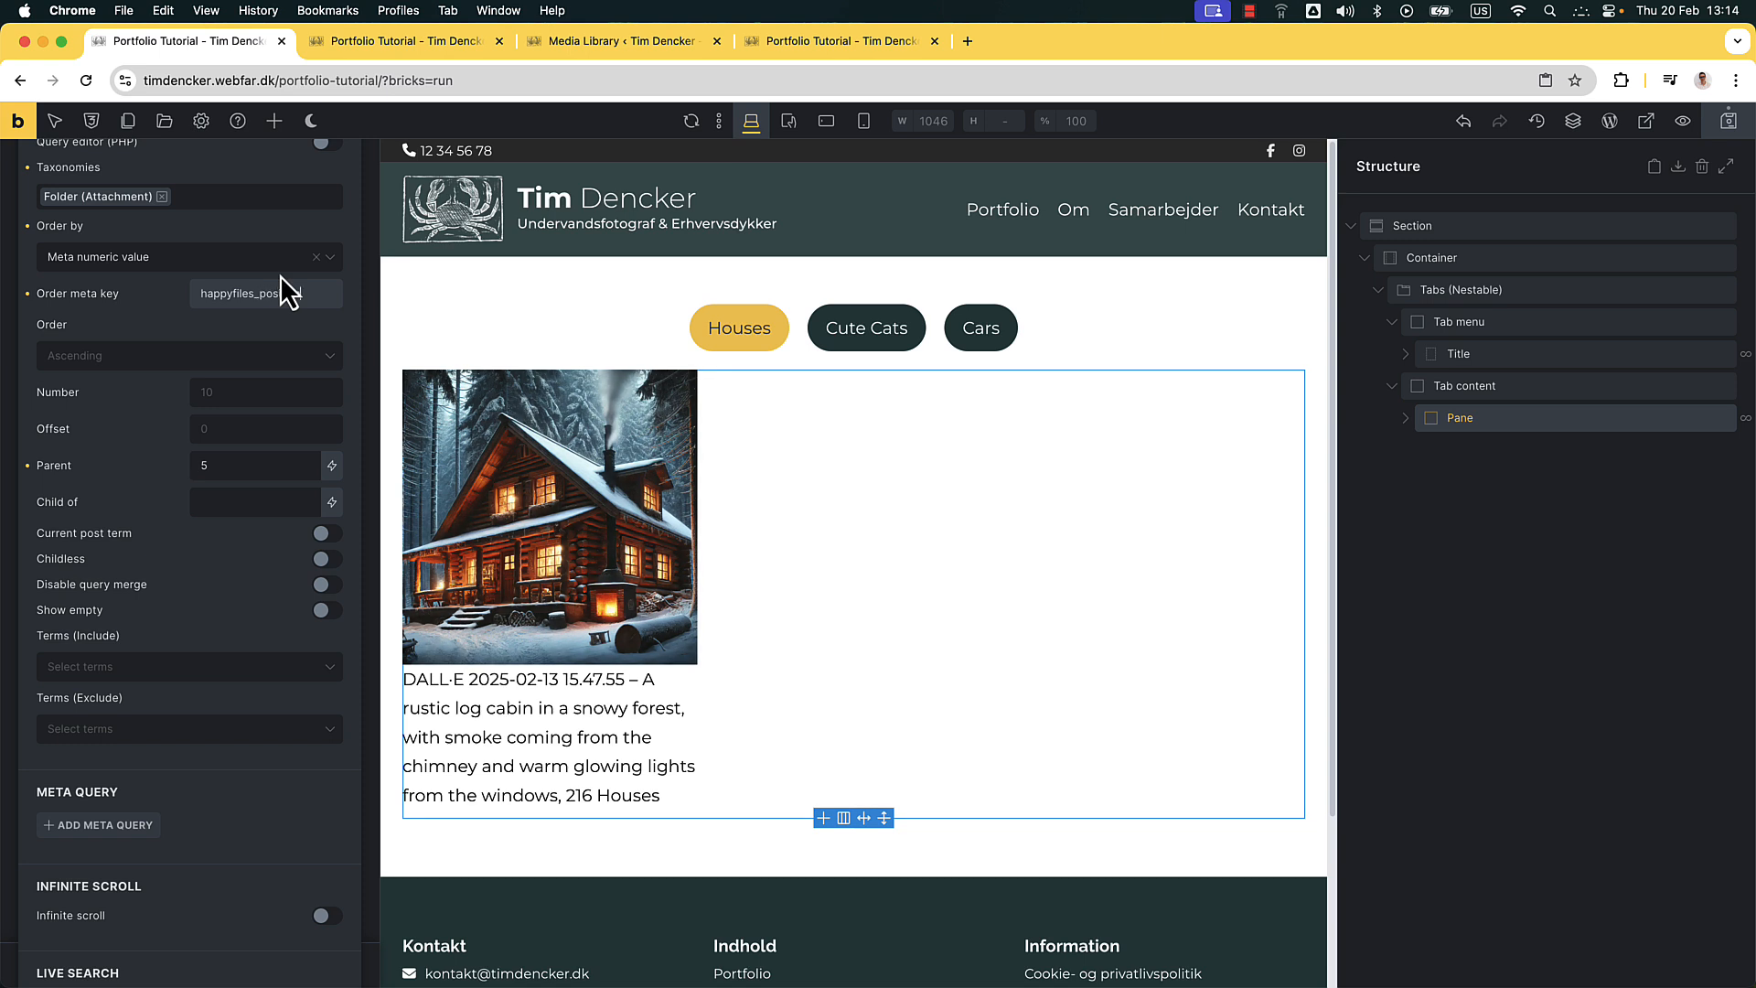
pyautogui.write('position')
pyautogui.click(1716, 130)
# Check the Houses, Cute Cats and Cars tabs on the preview page for images matching their titles
pyautogui.click(410, 46)
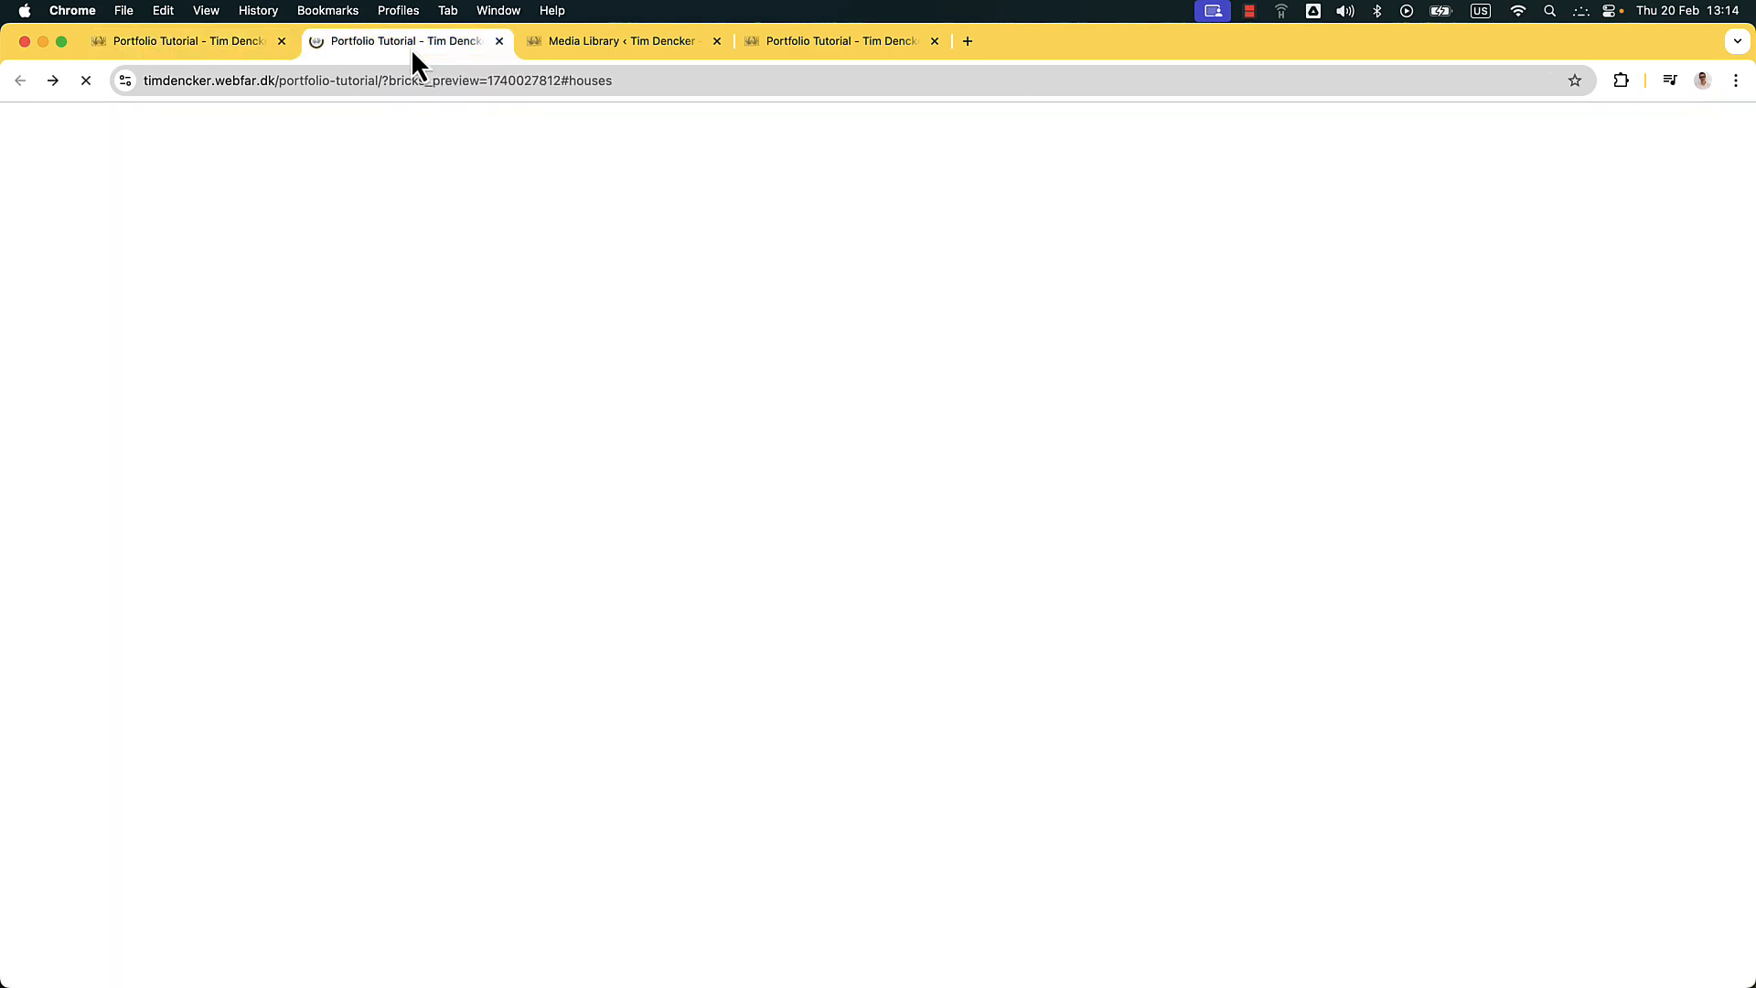
pyautogui.scroll(-4, 713, 746)
pyautogui.scroll(4, 713, 747)
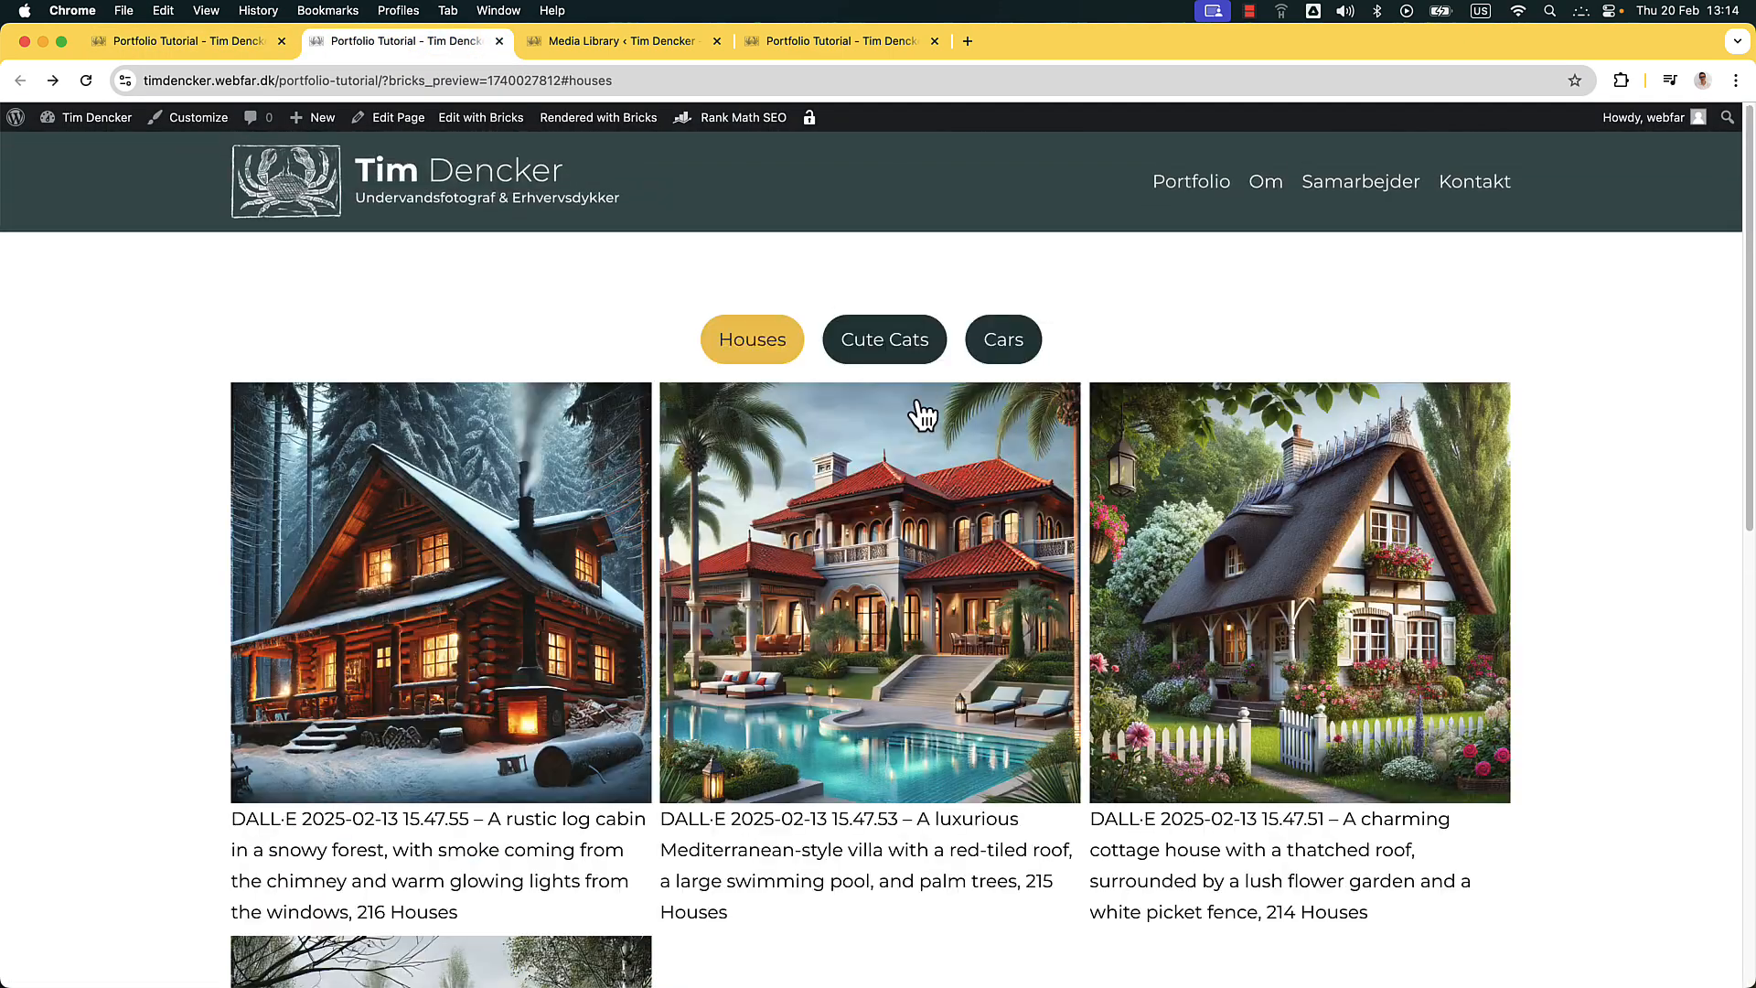
pyautogui.click(935, 352)
pyautogui.scroll(-5, 898, 402)
pyautogui.scroll(5, 1074, 341)
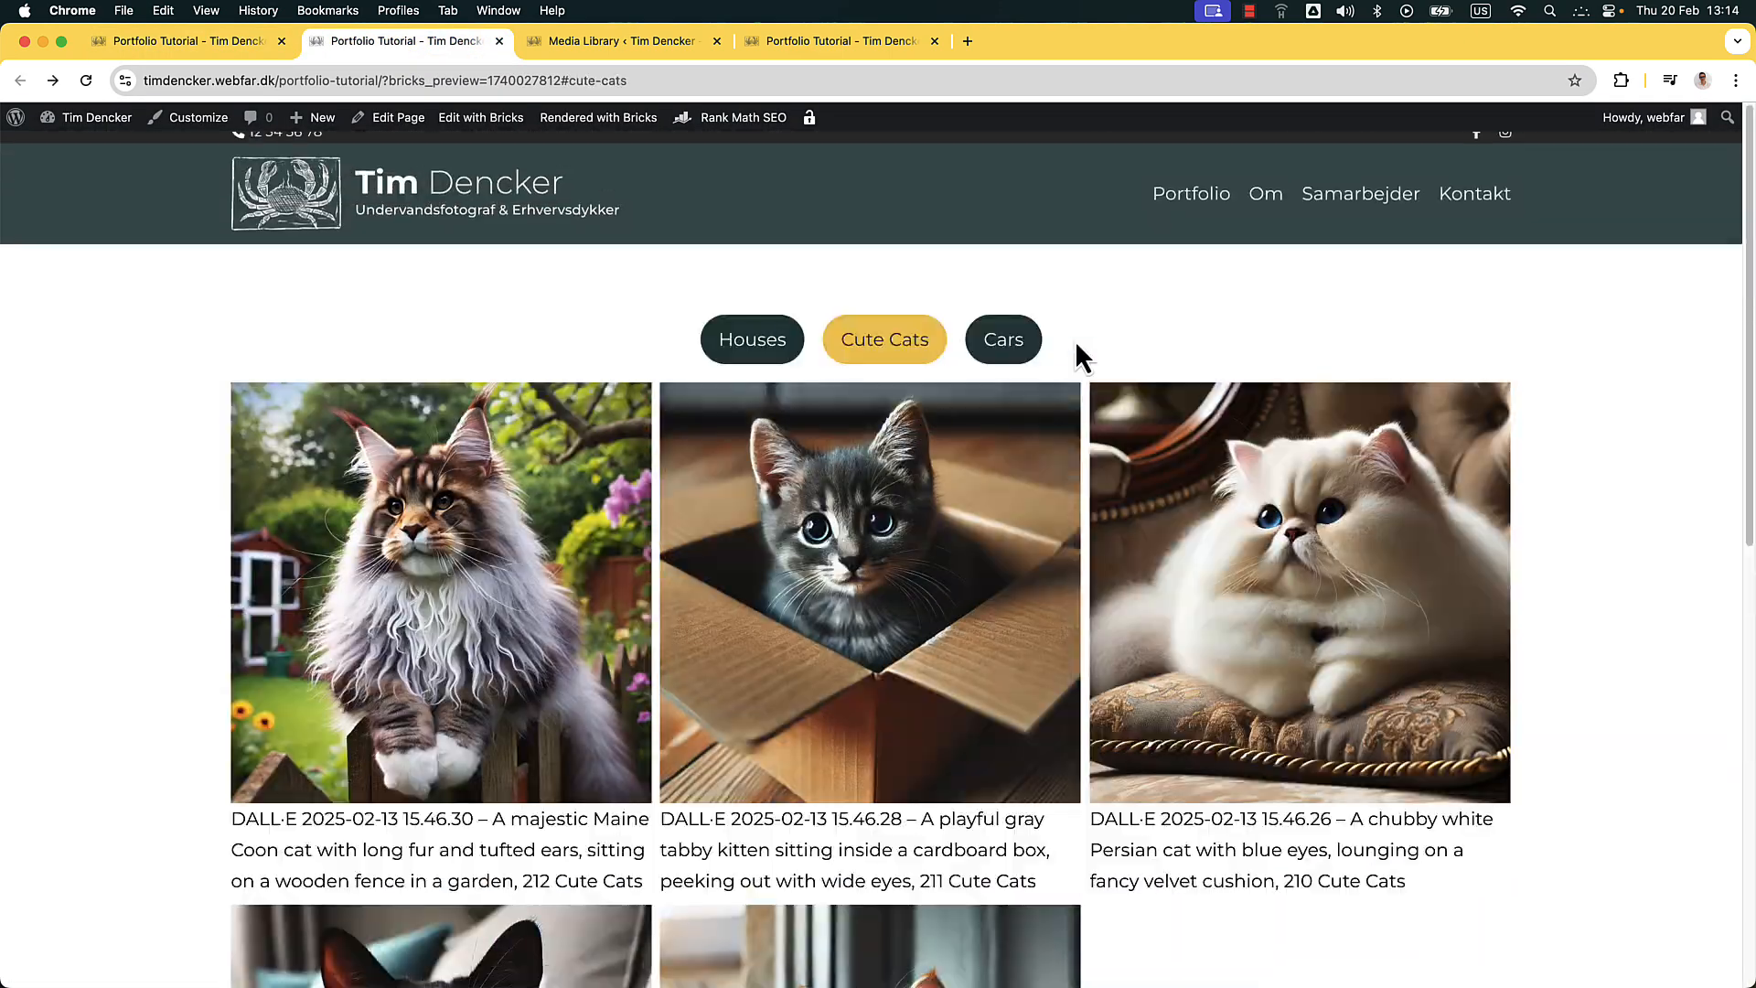
pyautogui.click(1029, 345)
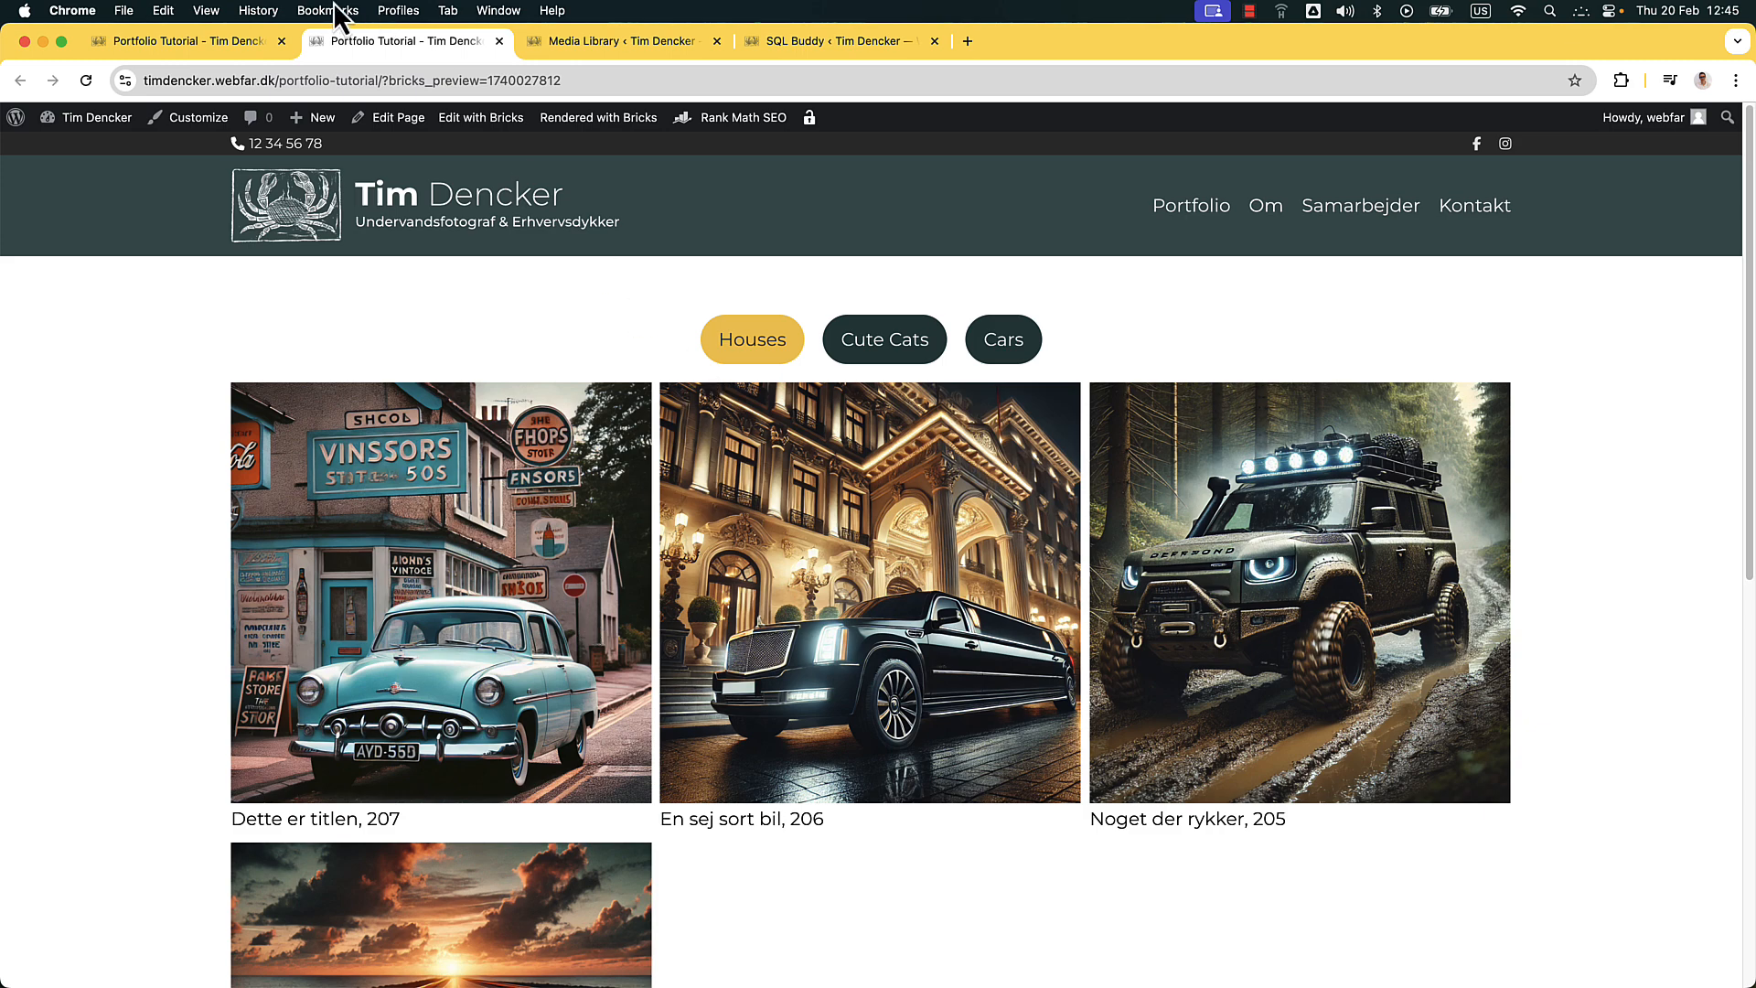
# Return to the Bricks editor, link the Image element inside the Image Loop to Lightbox, and save the page
pyautogui.click(136, 41)
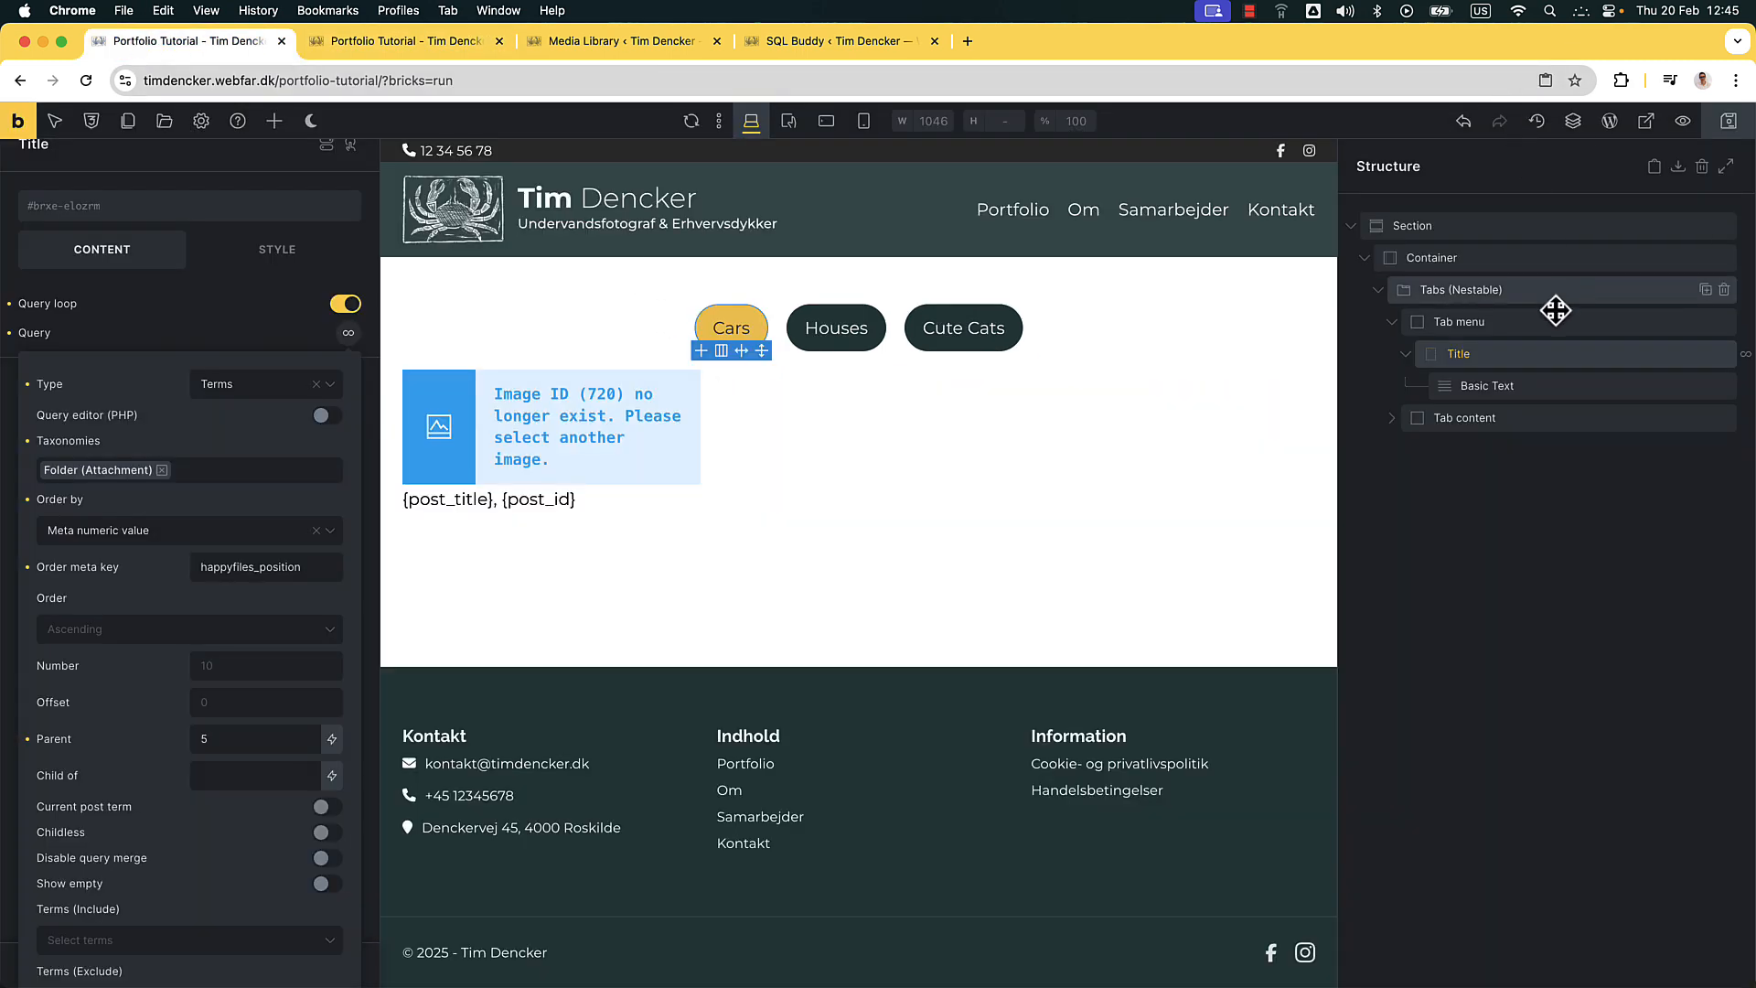
pyautogui.click(1399, 423)
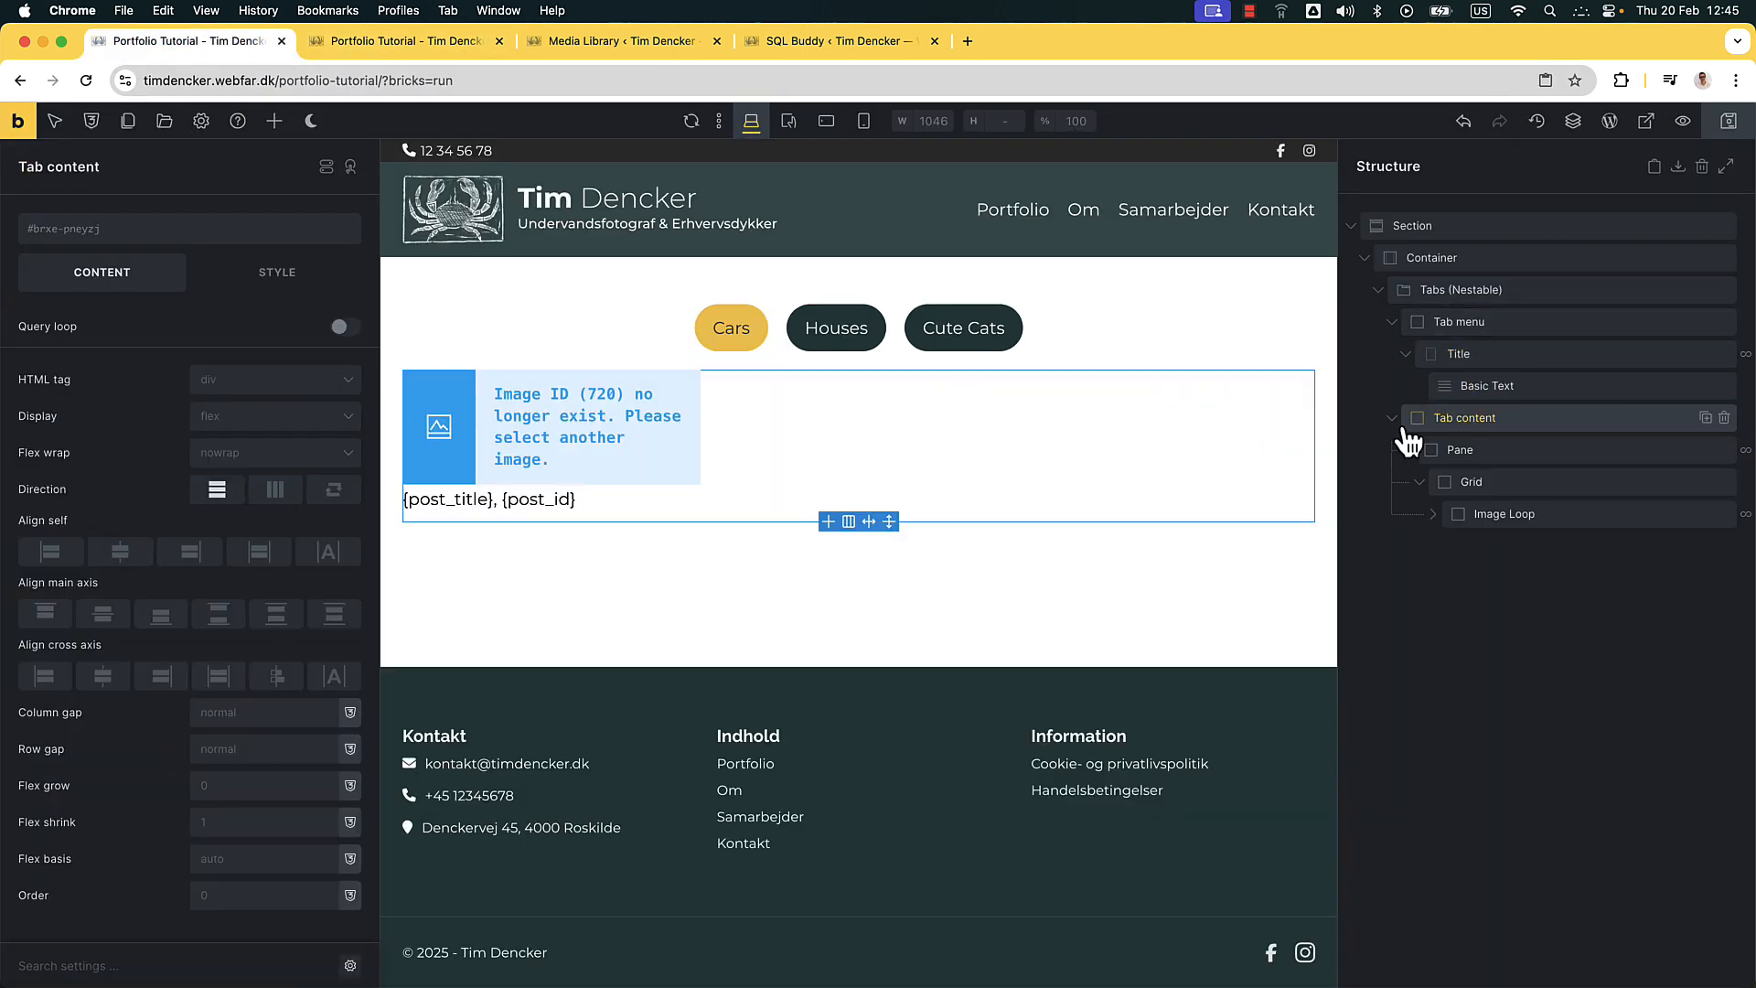
pyautogui.click(1435, 517)
pyautogui.click(1482, 547)
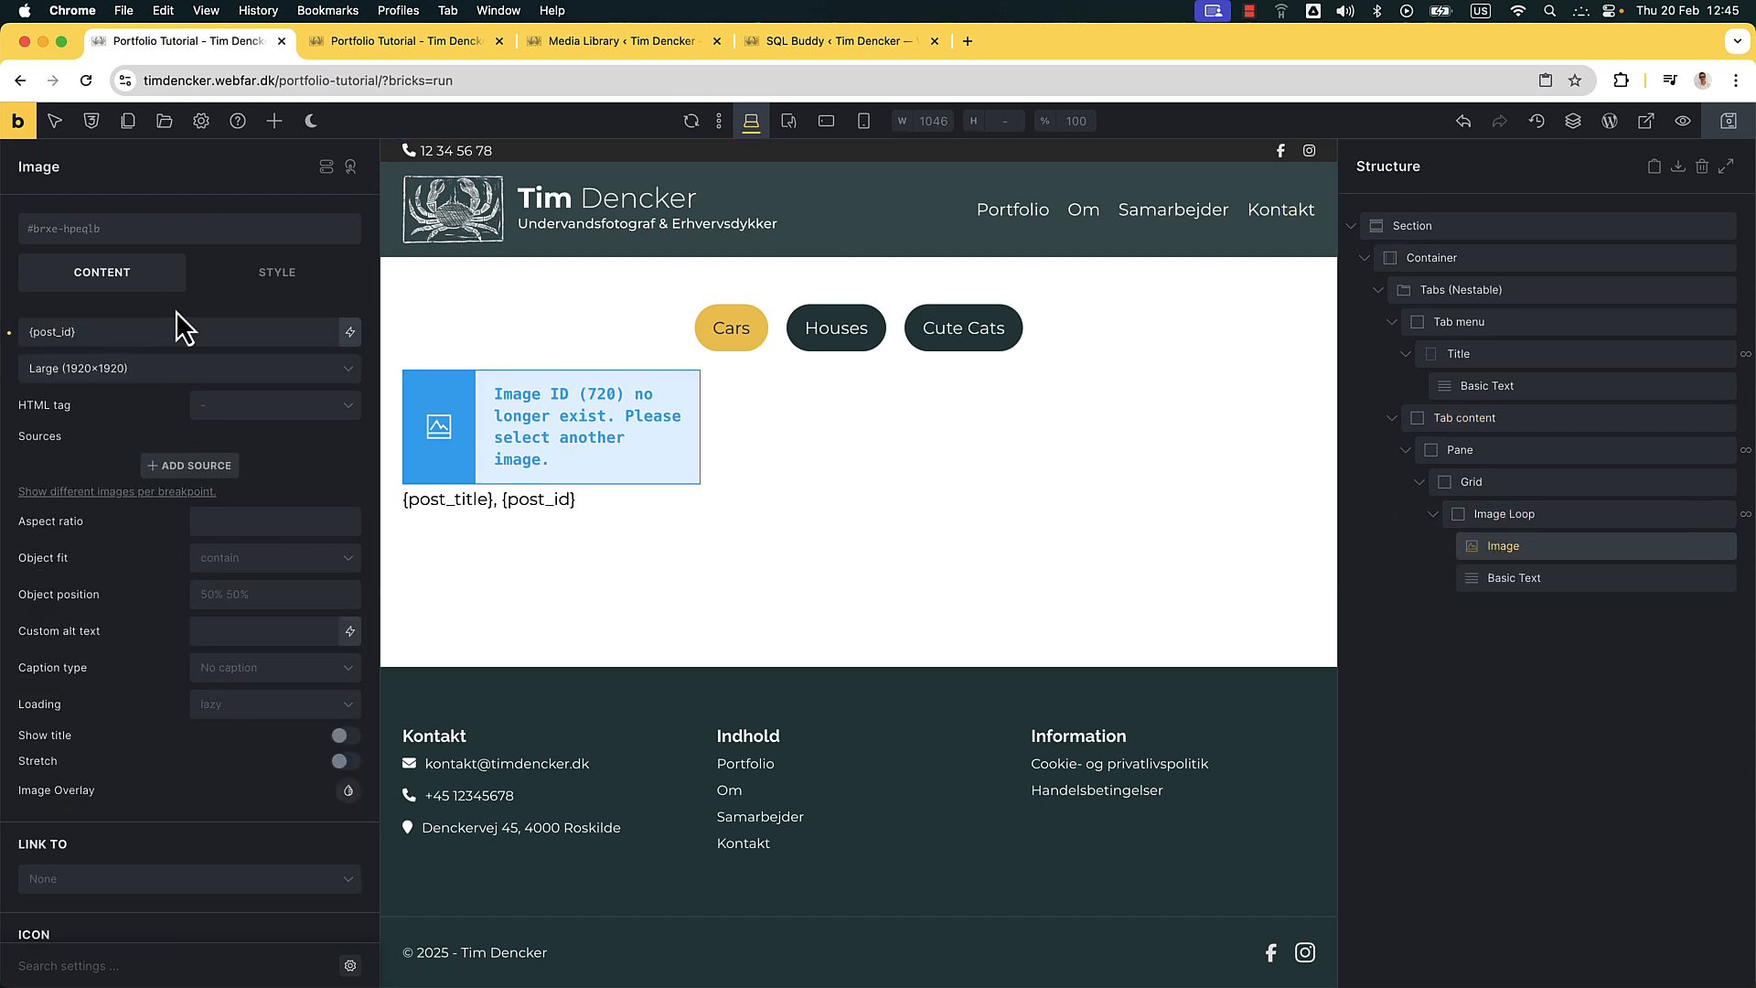
pyautogui.scroll(-4, 203, 581)
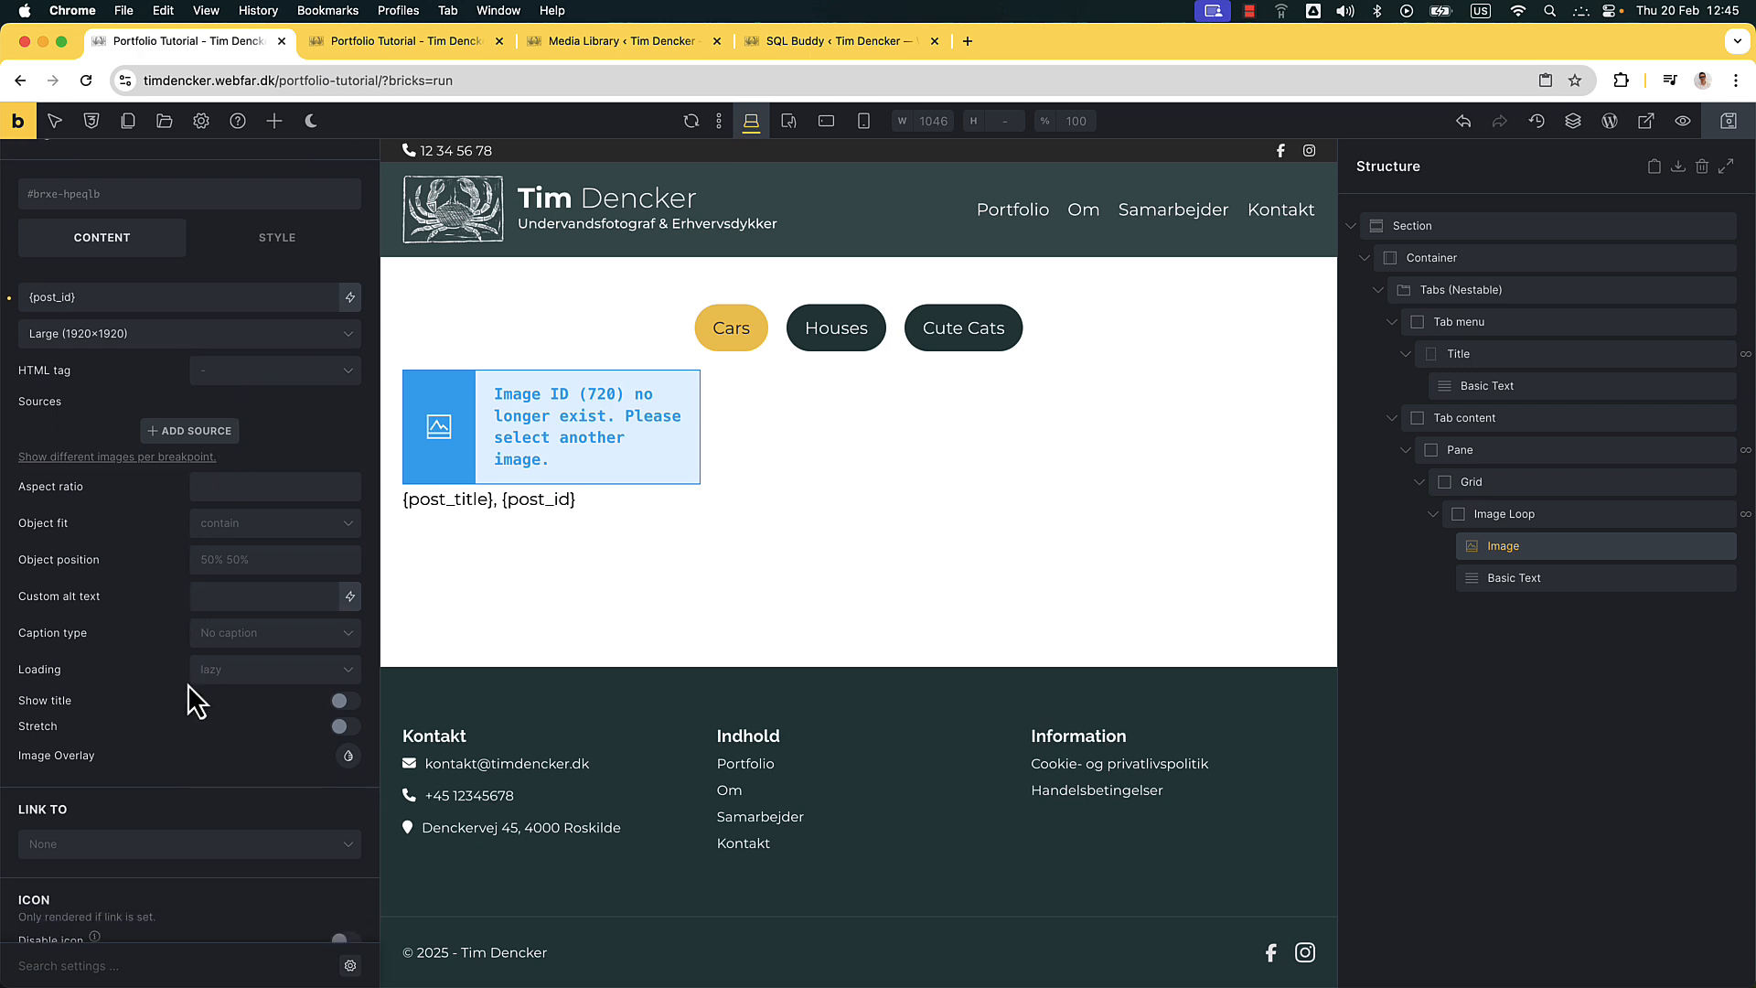
pyautogui.click(336, 697)
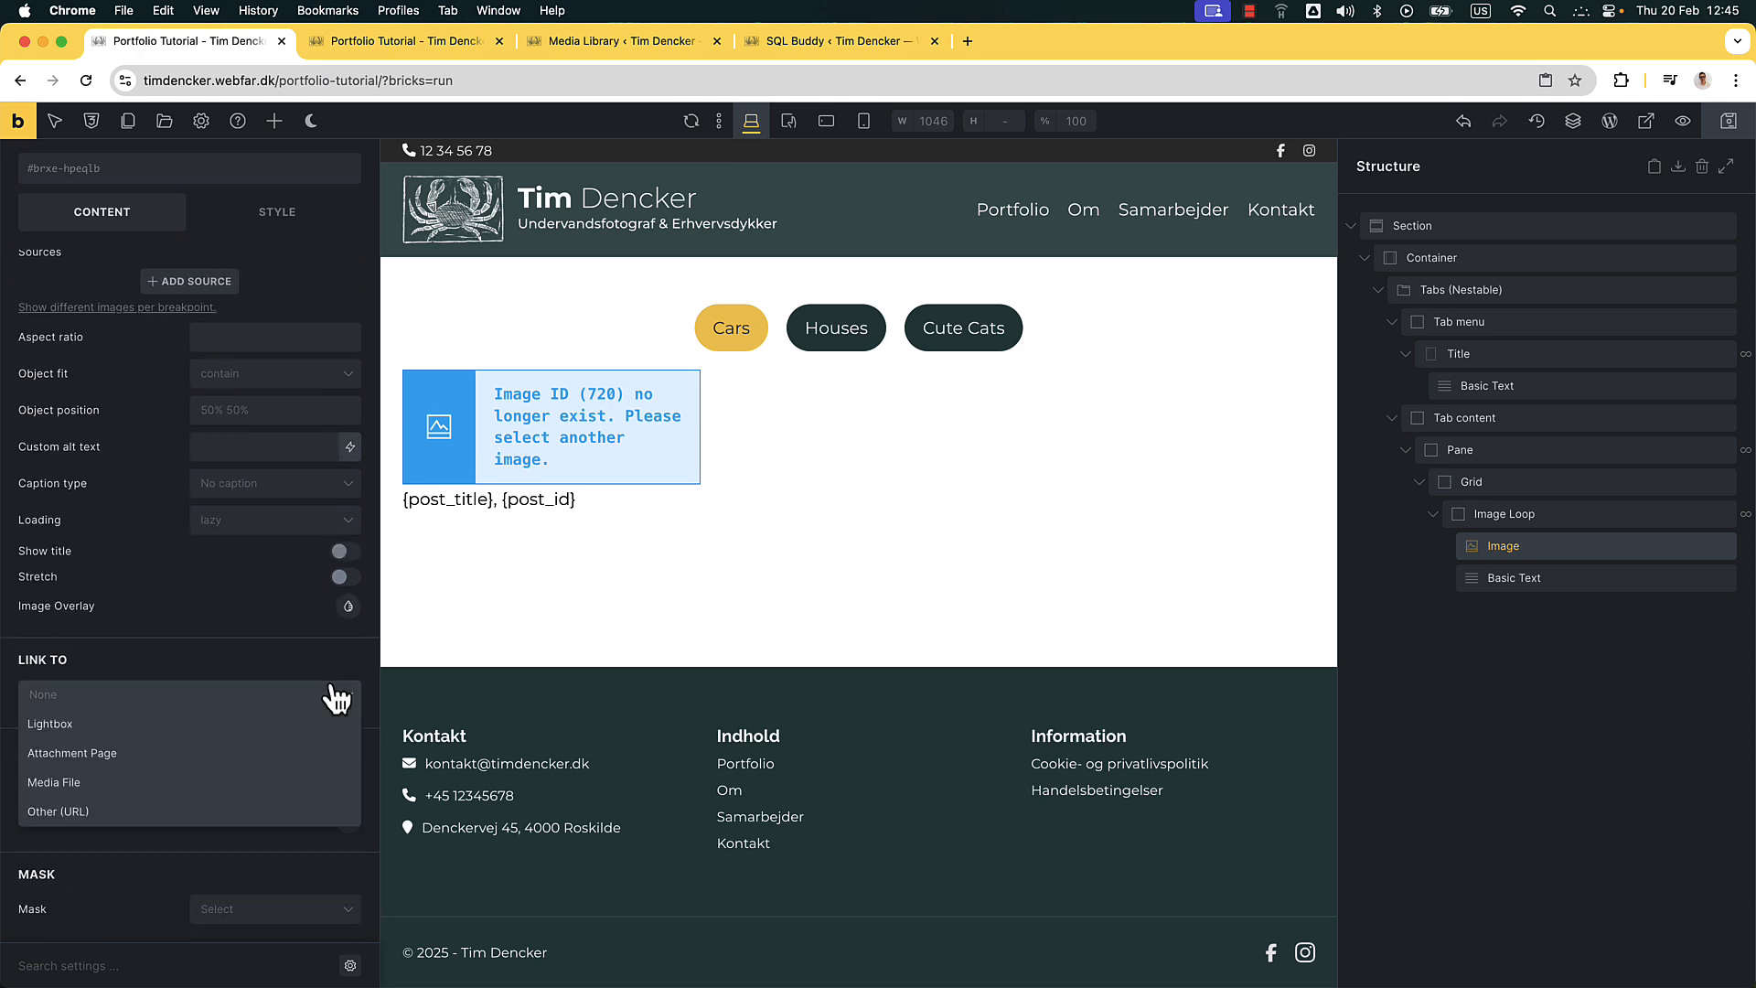
pyautogui.click(161, 727)
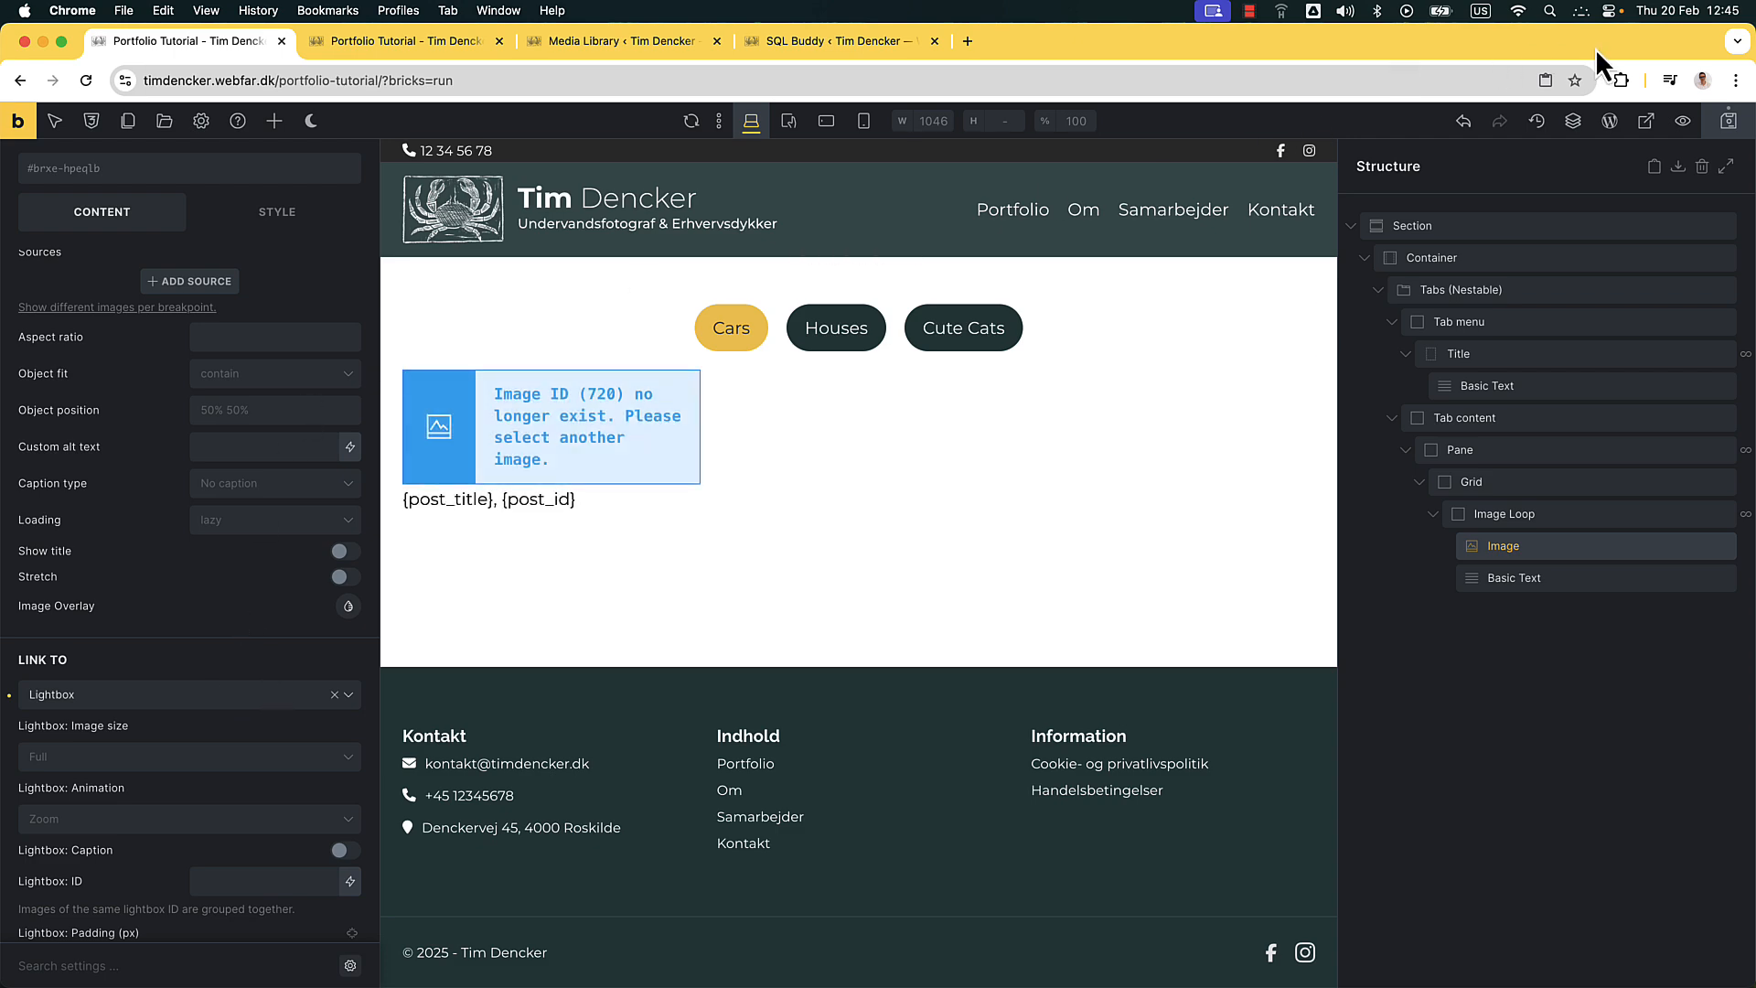
pyautogui.click(1731, 122)
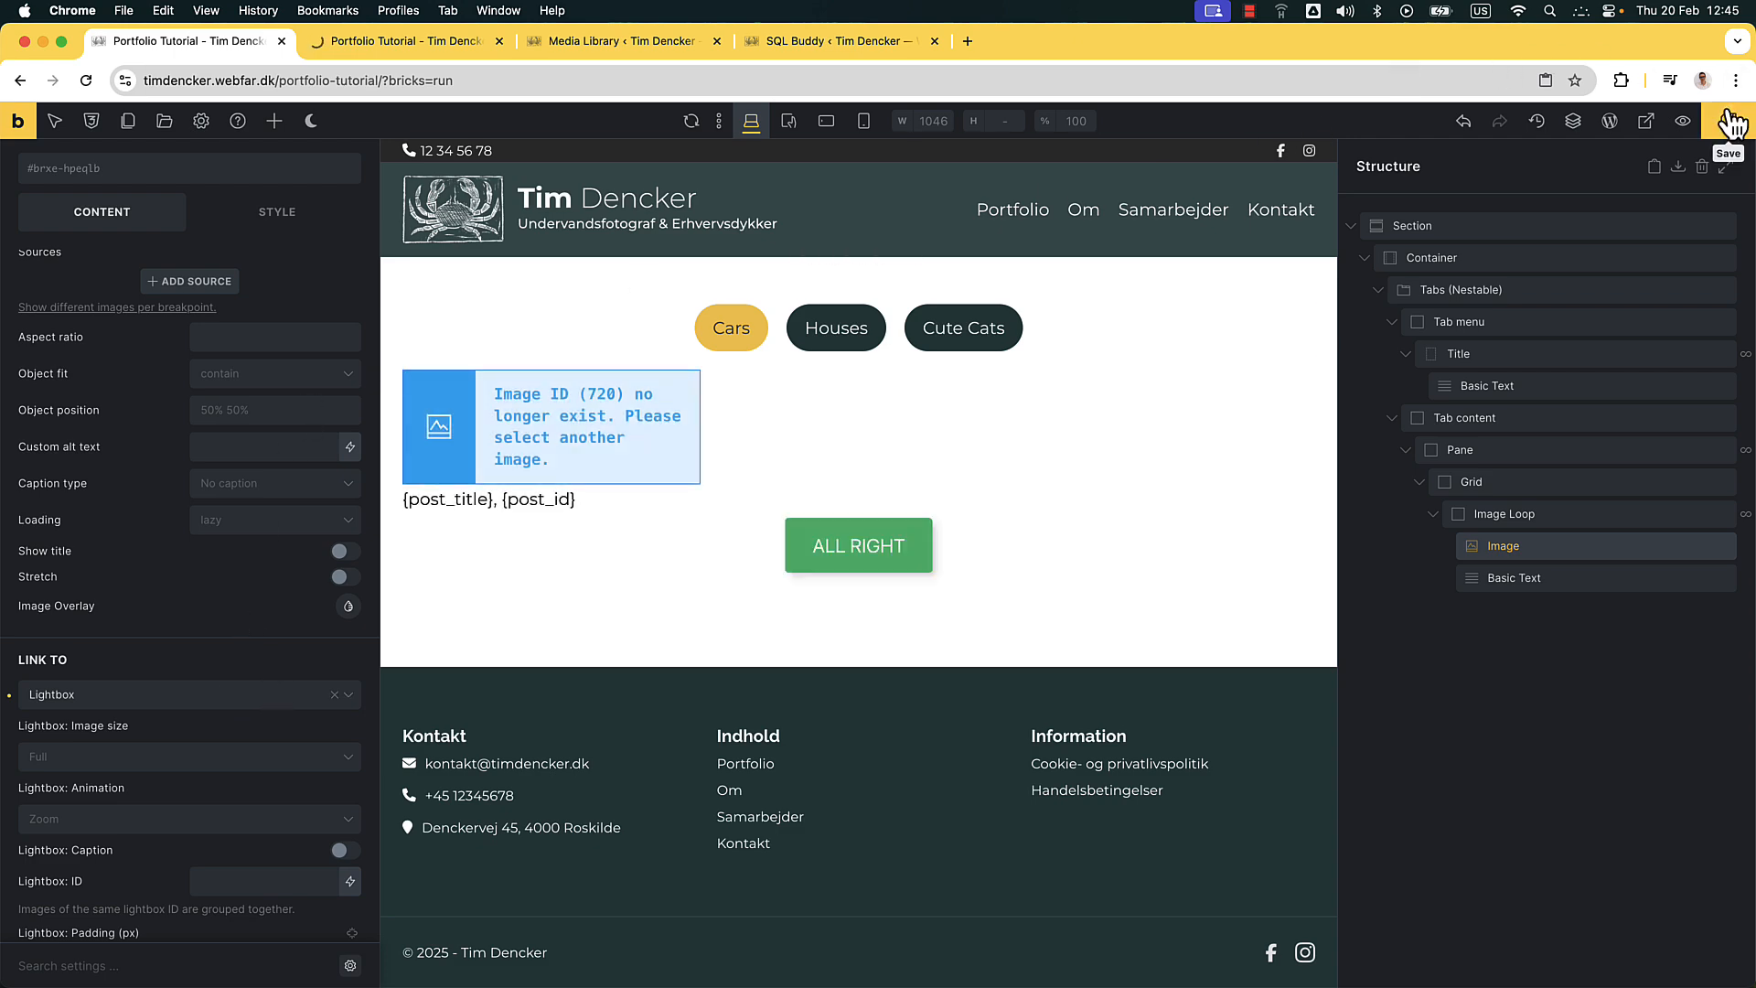
# Open the vintage car image in the preview page's lightbox, try swiping to other images, and close it
pyautogui.click(382, 41)
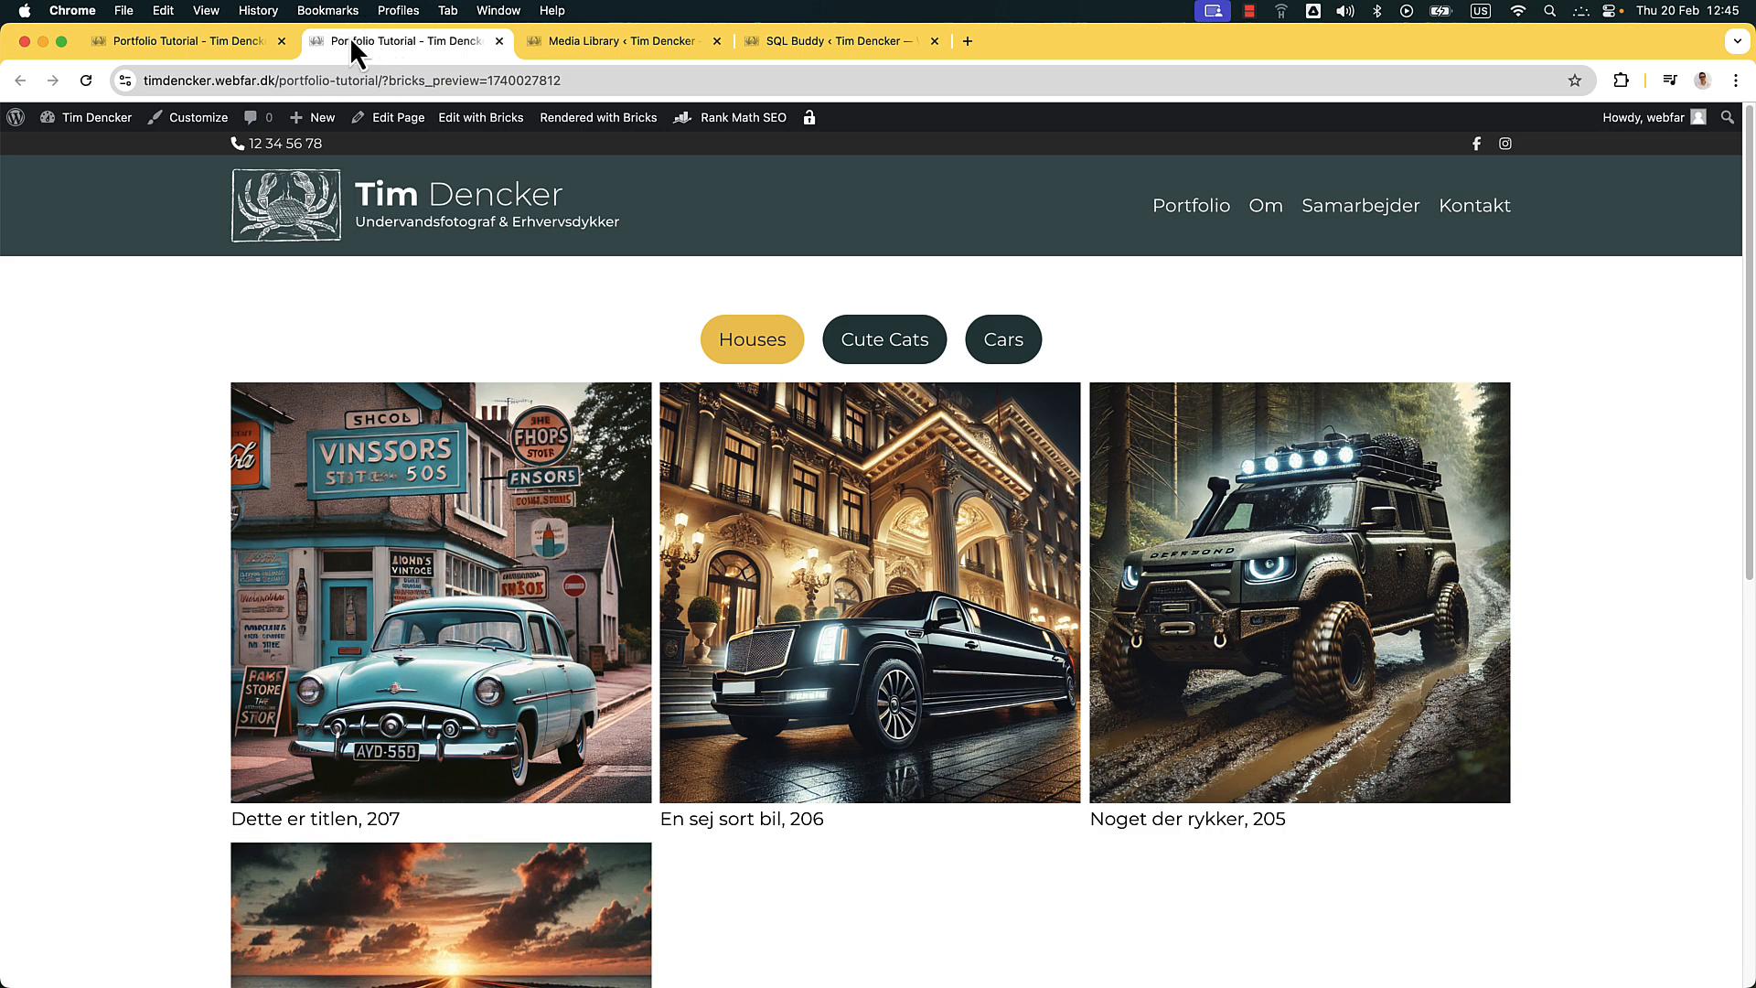
pyautogui.click(421, 505)
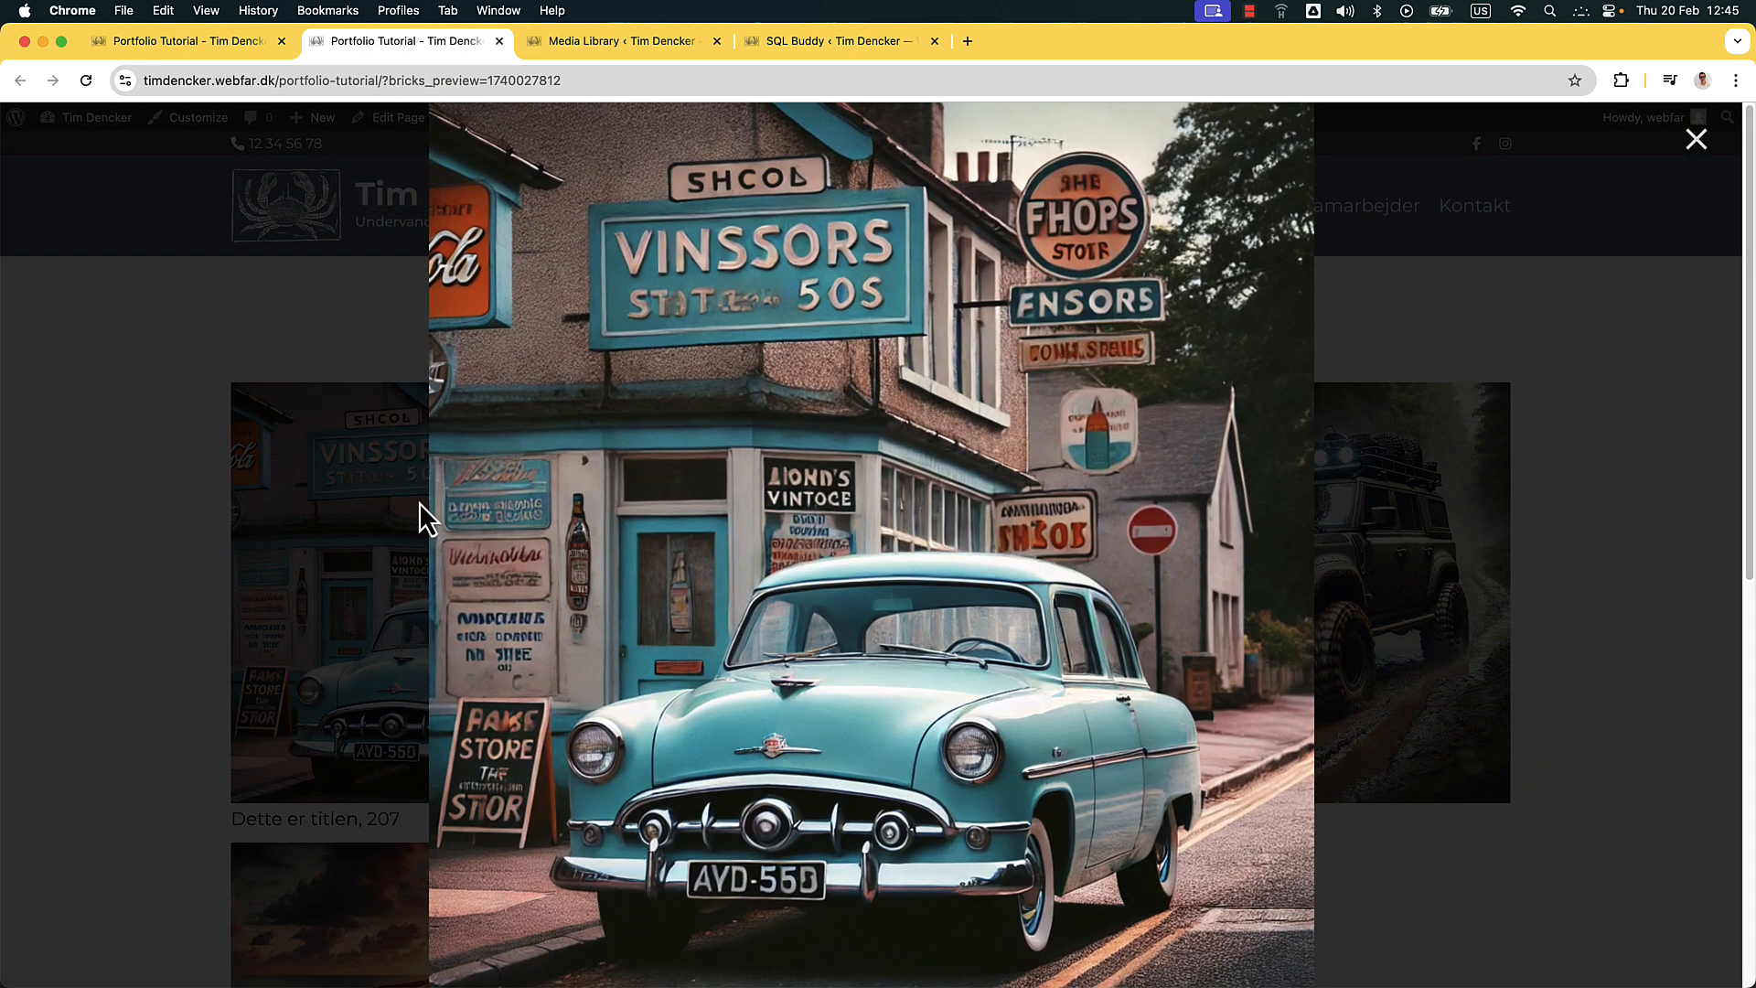
pyautogui.moveTo(1155, 537); pyautogui.dragTo(682, 485)
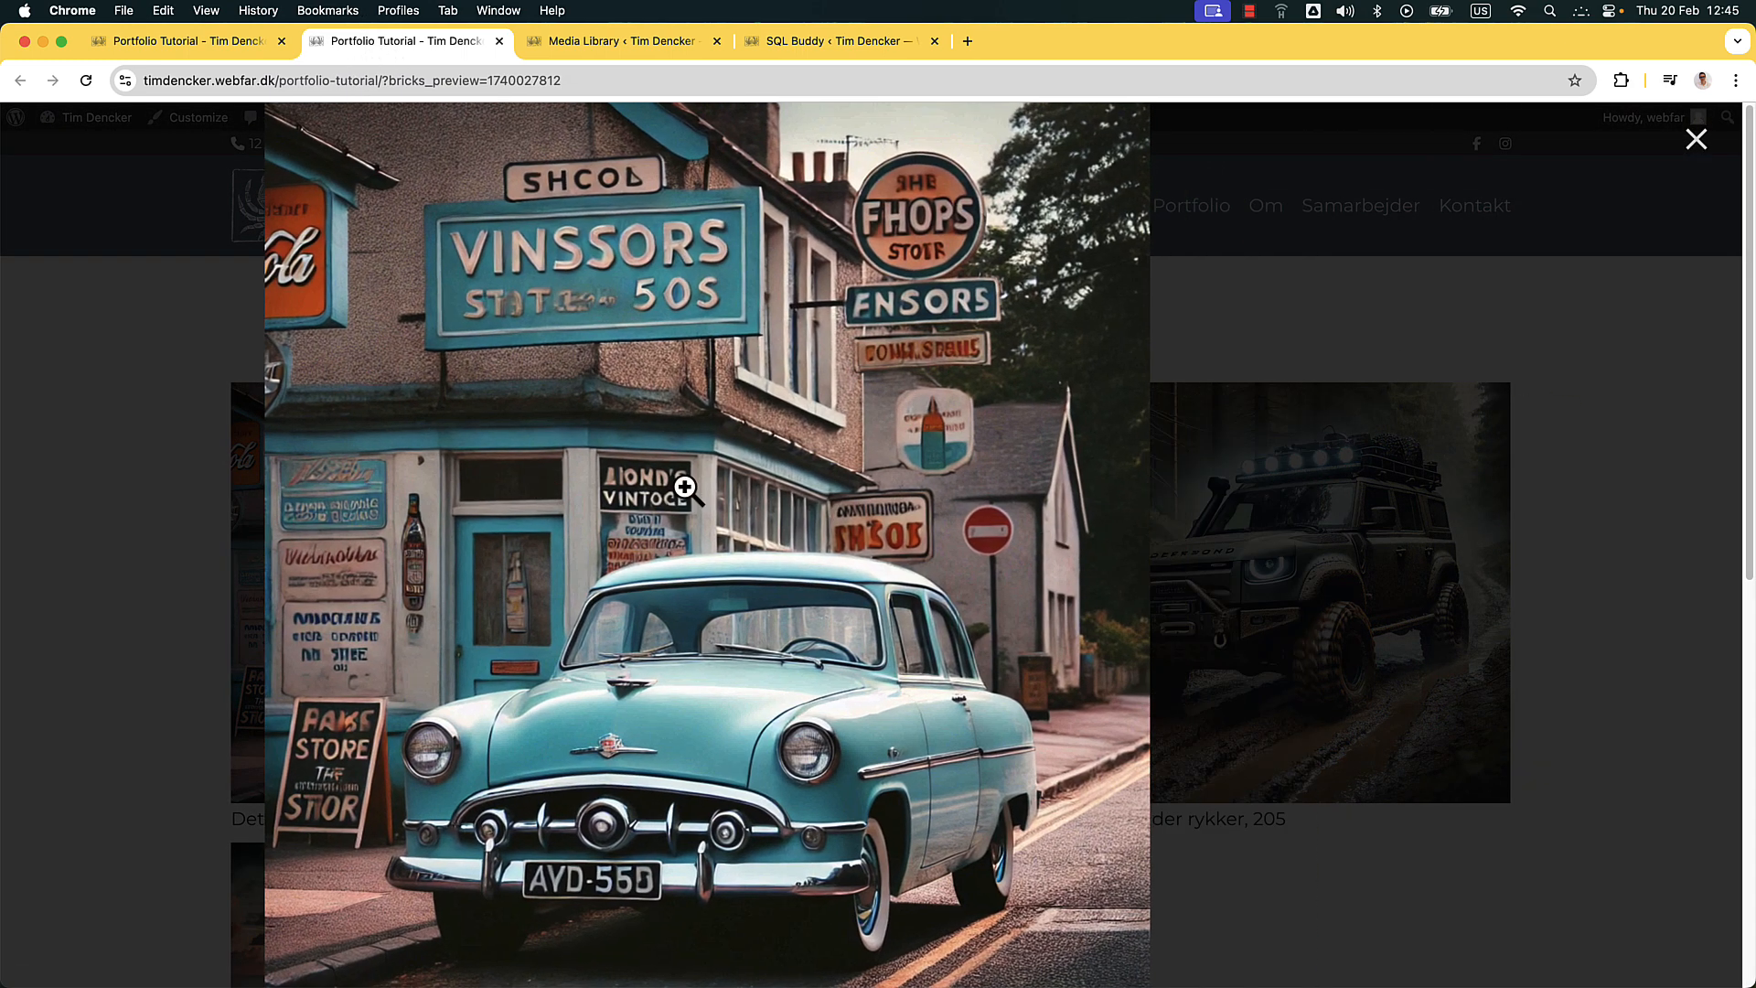
pyautogui.moveTo(847, 498); pyautogui.dragTo(1643, 574)
pyautogui.moveTo(850, 539); pyautogui.dragTo(640, 503)
pyautogui.hscroll(3, 1540, 474)
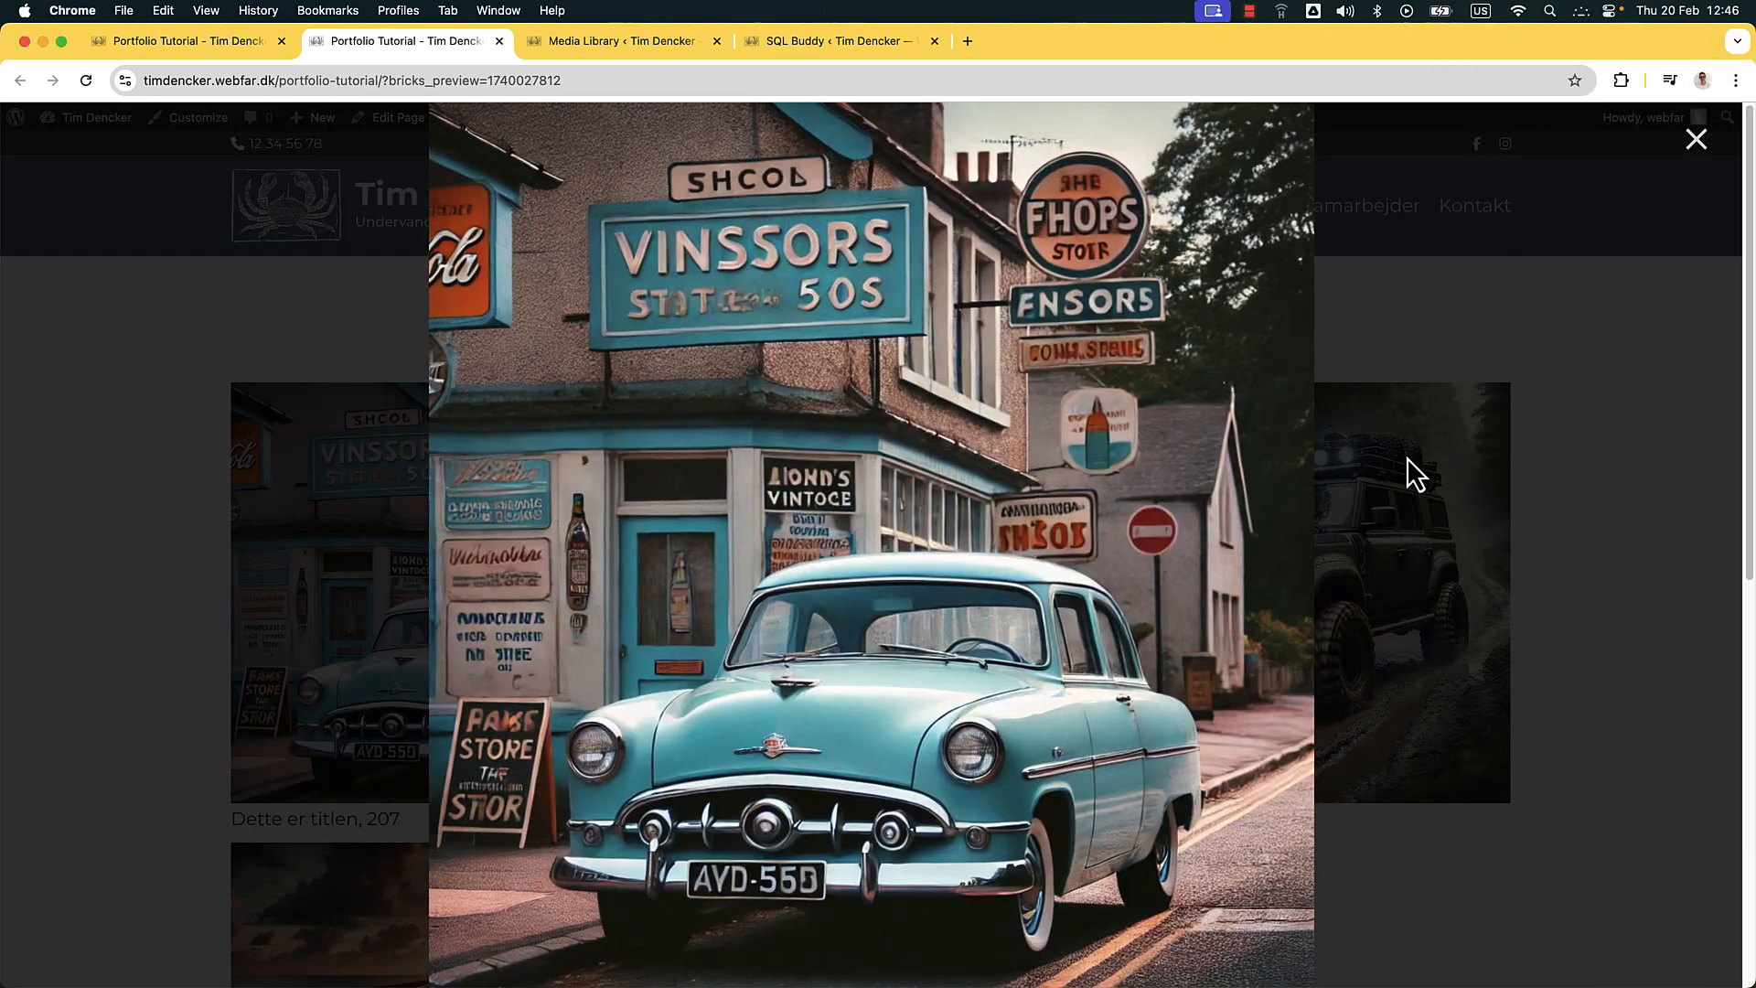
pyautogui.click(1701, 142)
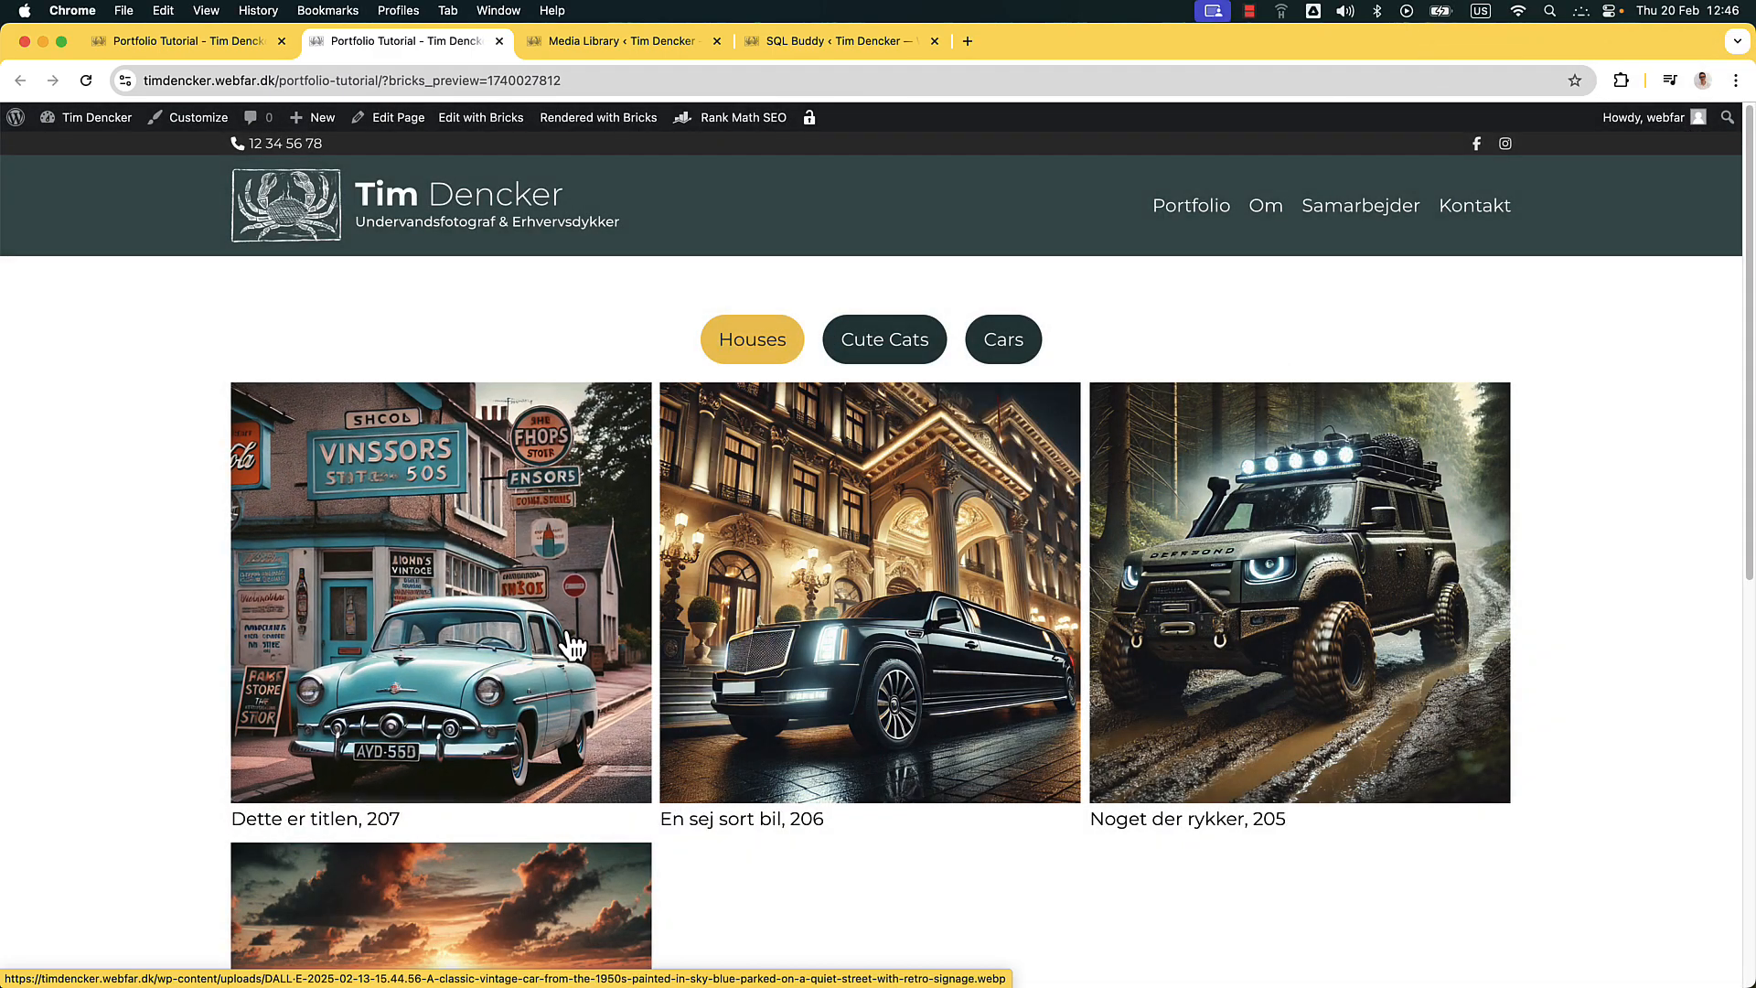
pyautogui.click(599, 629)
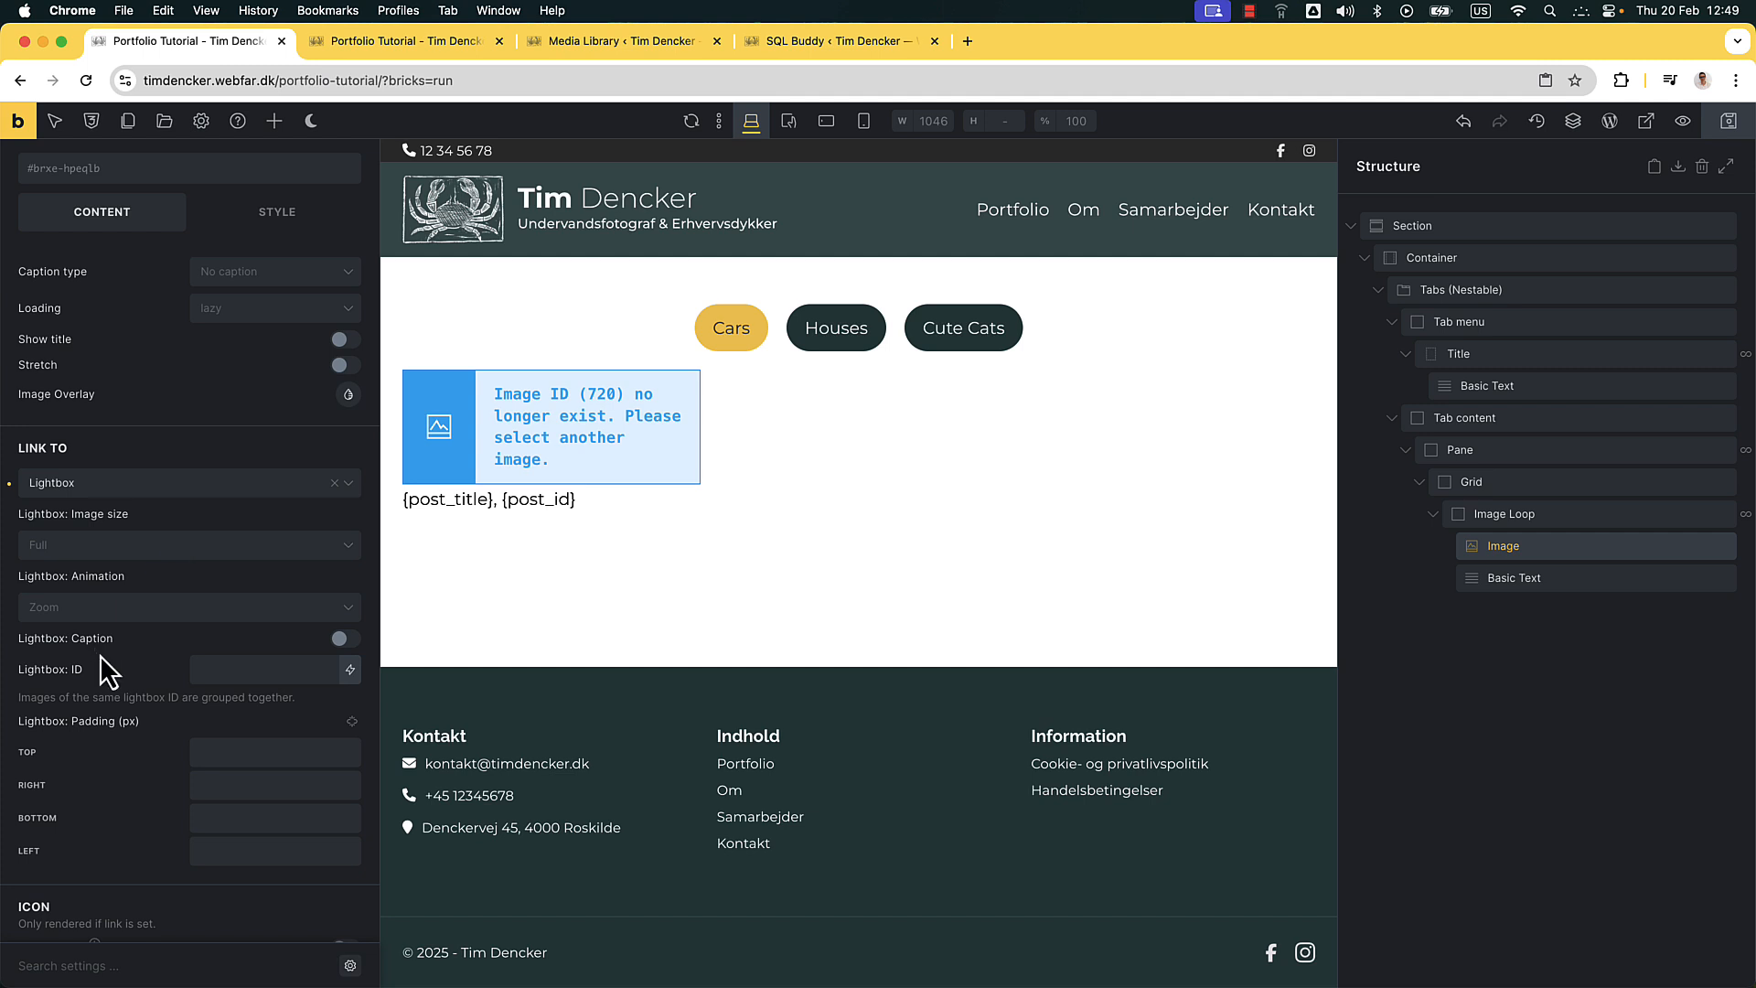
# Set the Image element's Lightbox ID to aaa in the Bricks editor and save the page
pyautogui.click(251, 672)
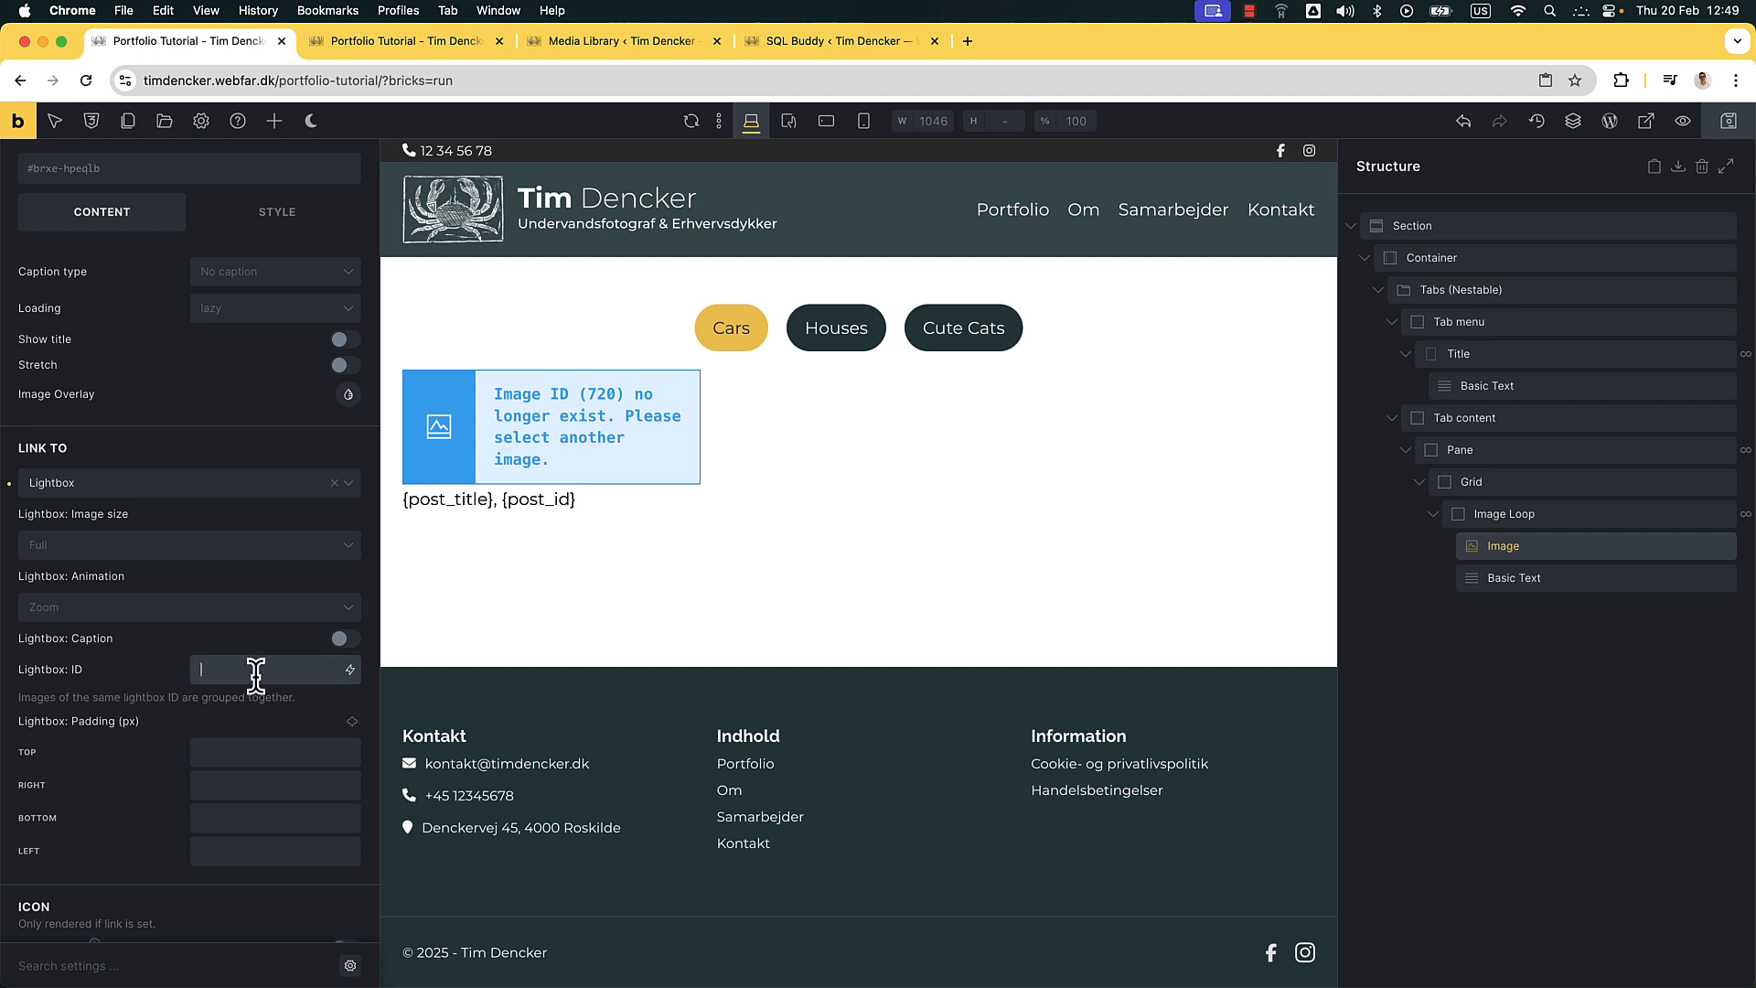
pyautogui.write('aaa')
pyautogui.click(1727, 128)
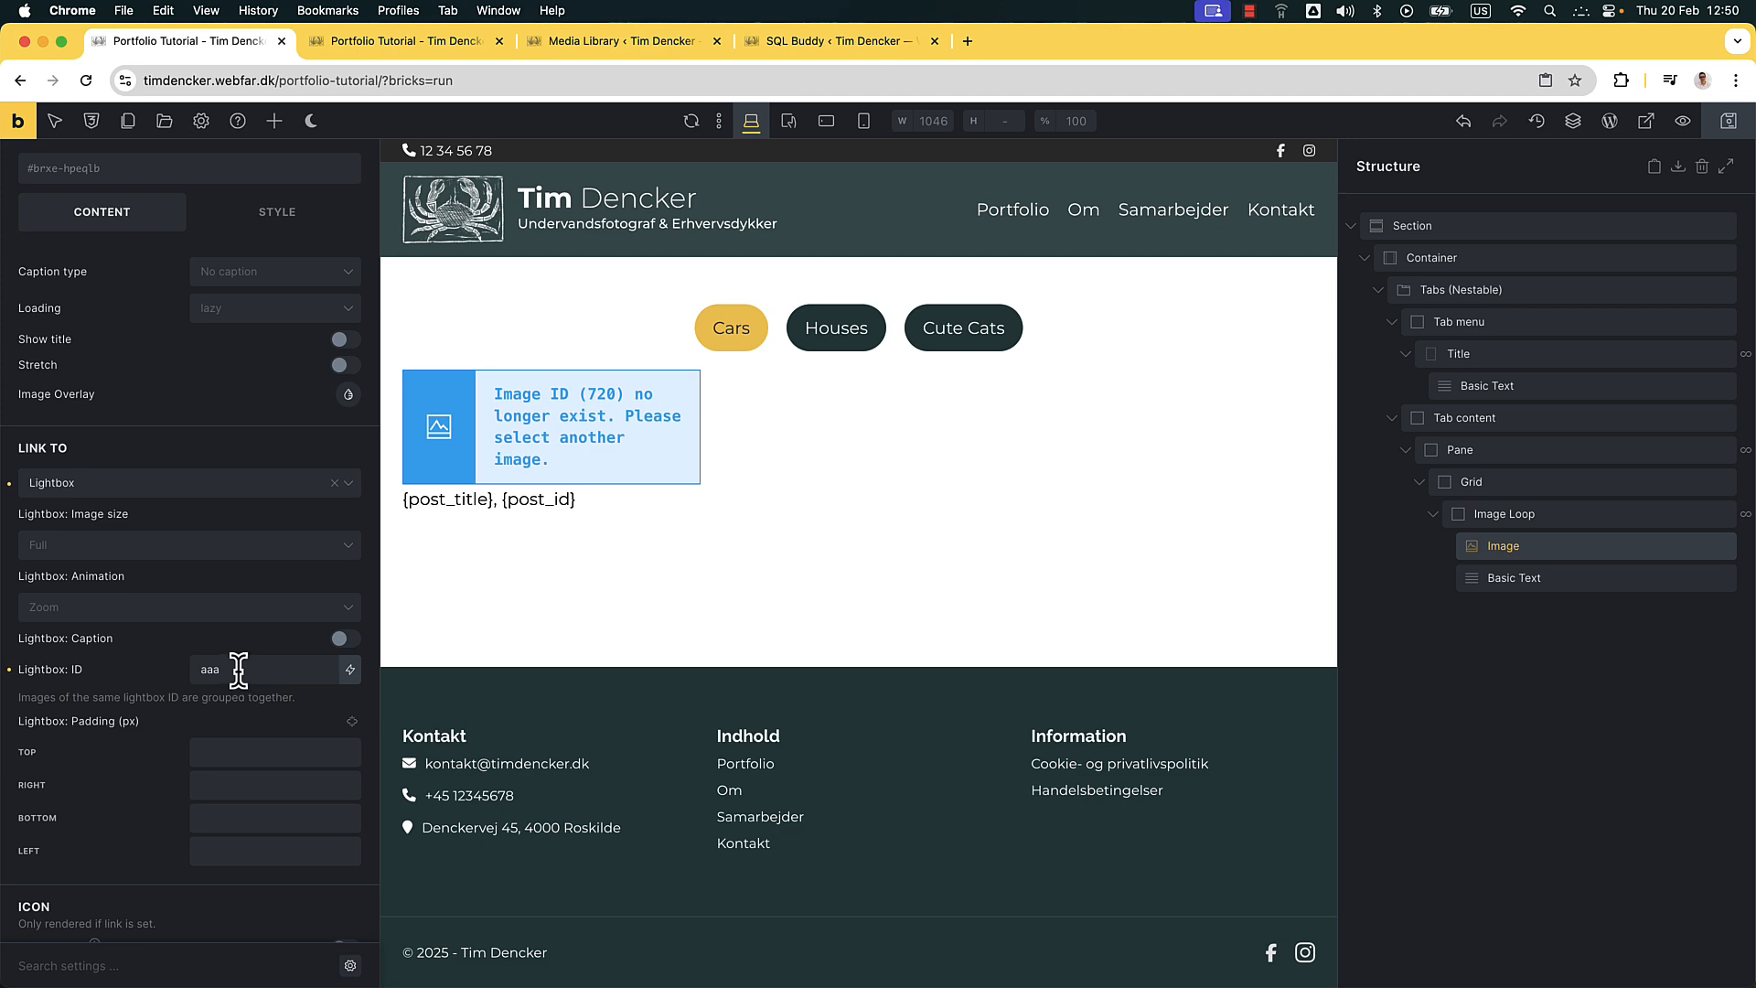
# Open the vintage car image in the preview page's lightbox and step forwards and backwards through the grouped images
pyautogui.click(417, 40)
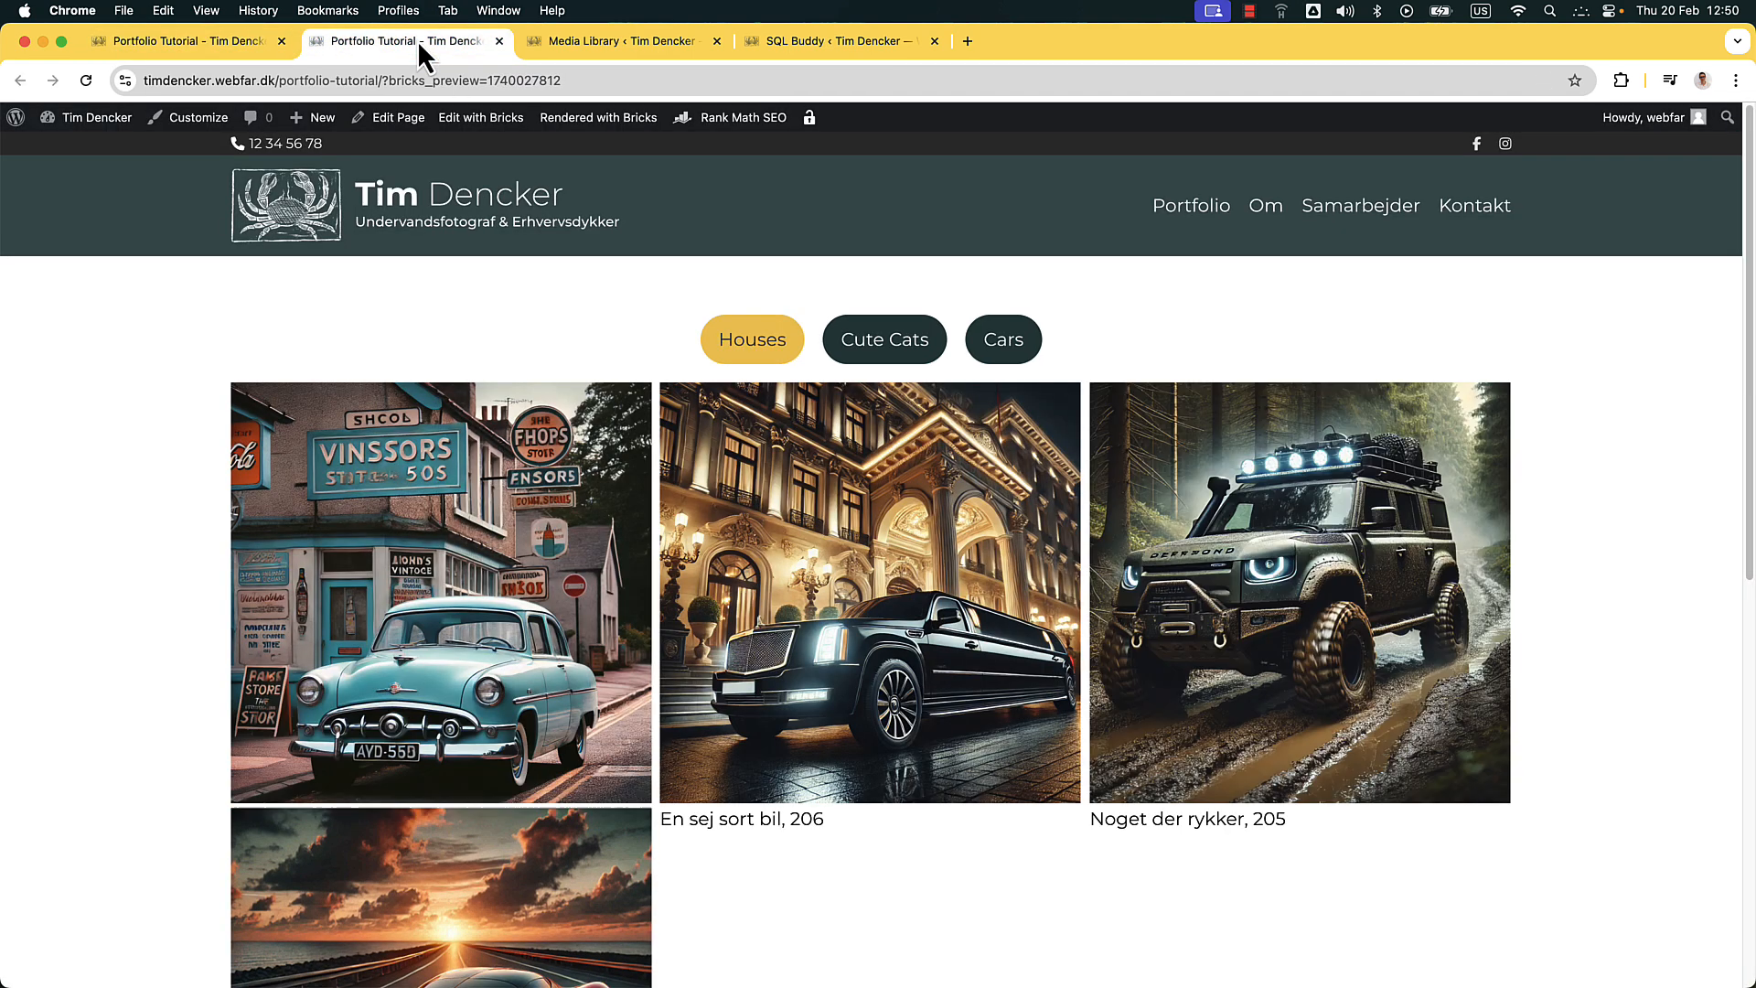
pyautogui.click(476, 446)
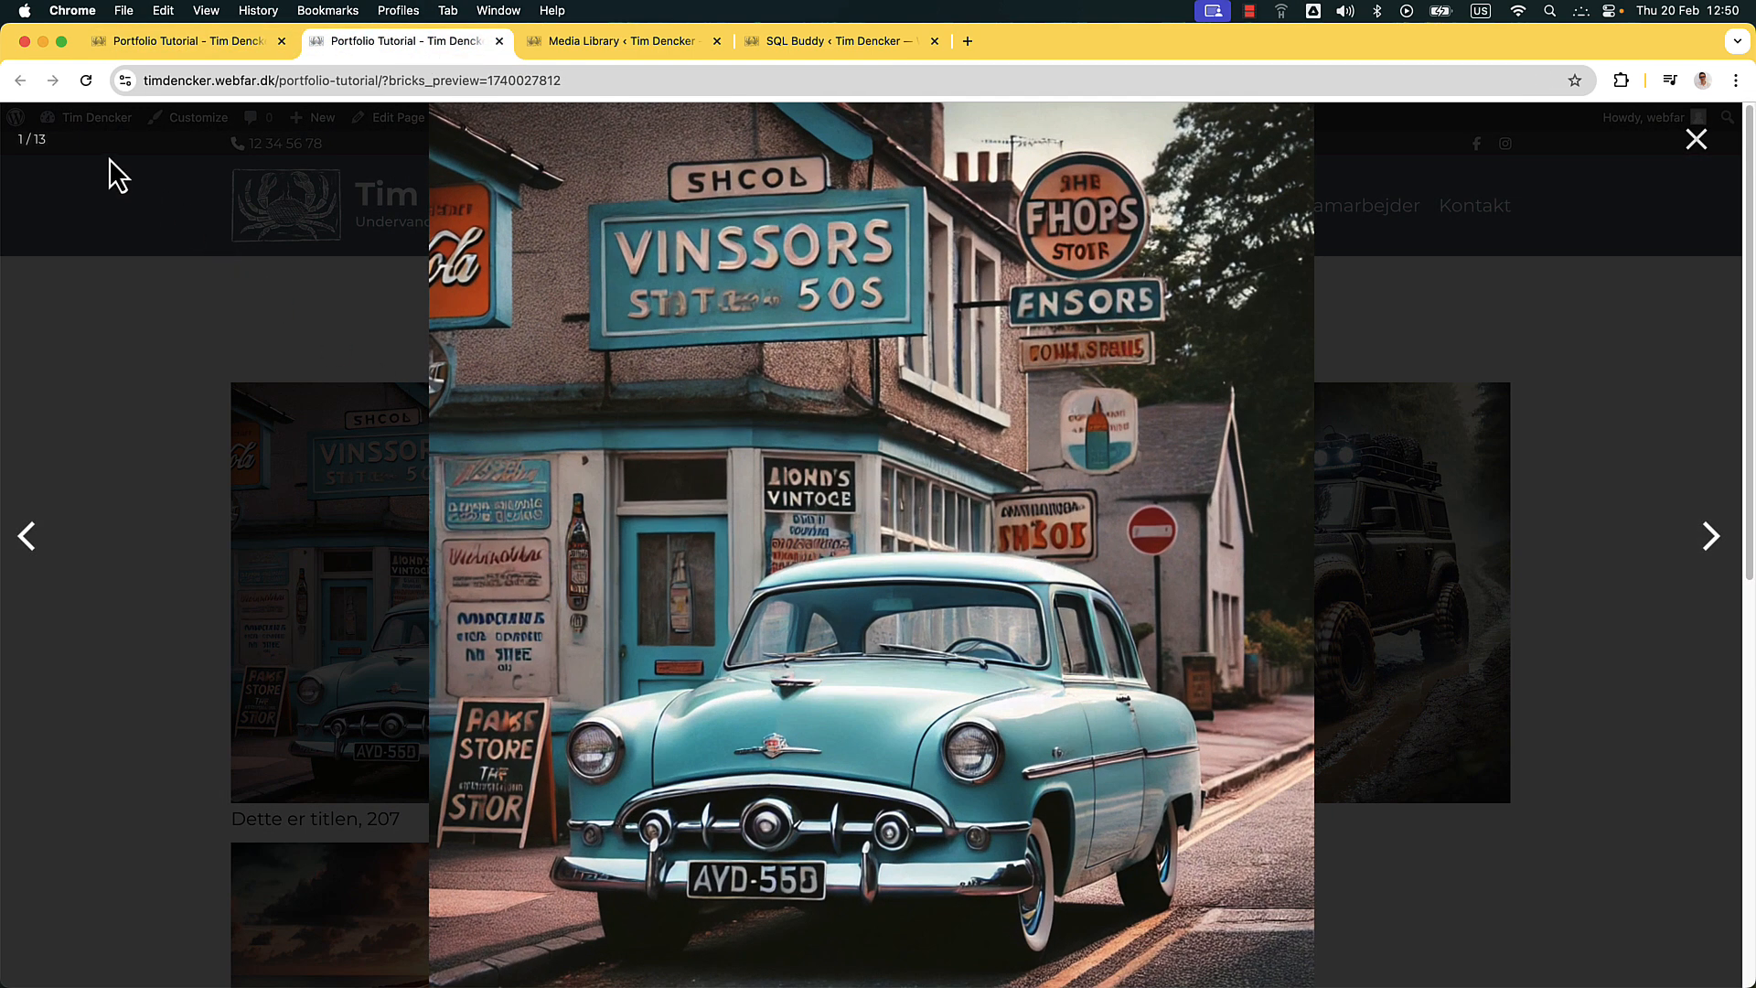
pyautogui.click(1710, 538)
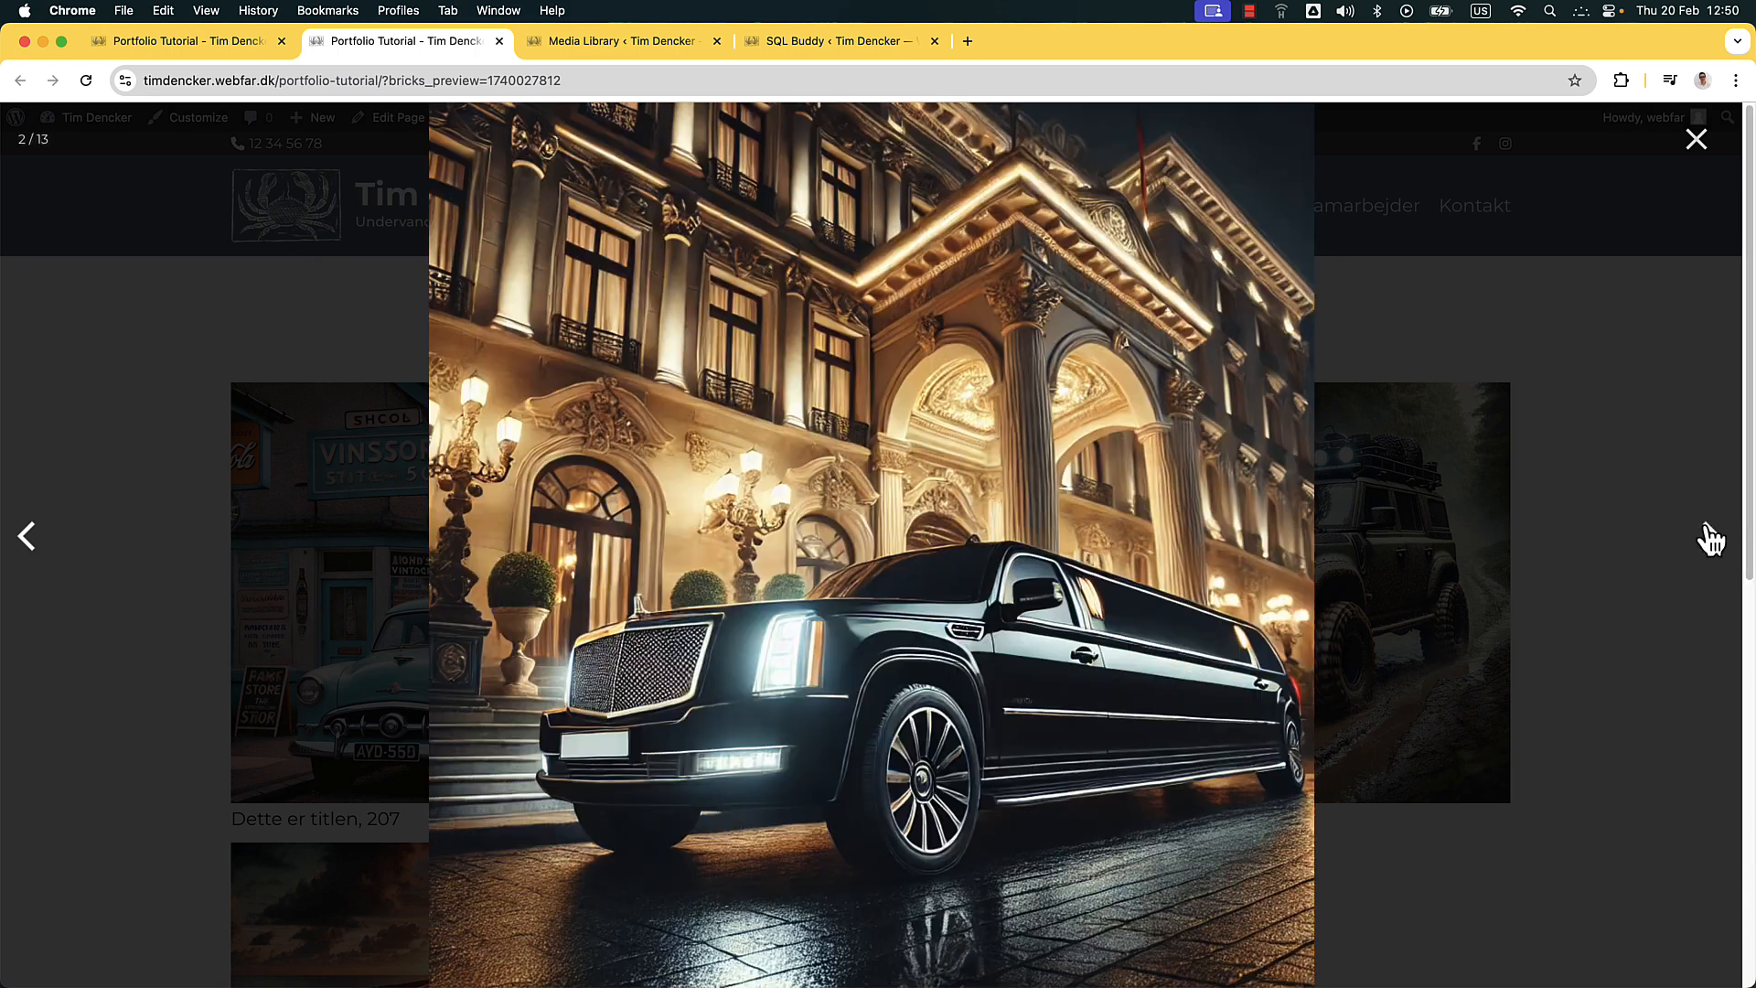
pyautogui.click(1710, 537)
pyautogui.click(1710, 538)
pyautogui.click(1710, 538)
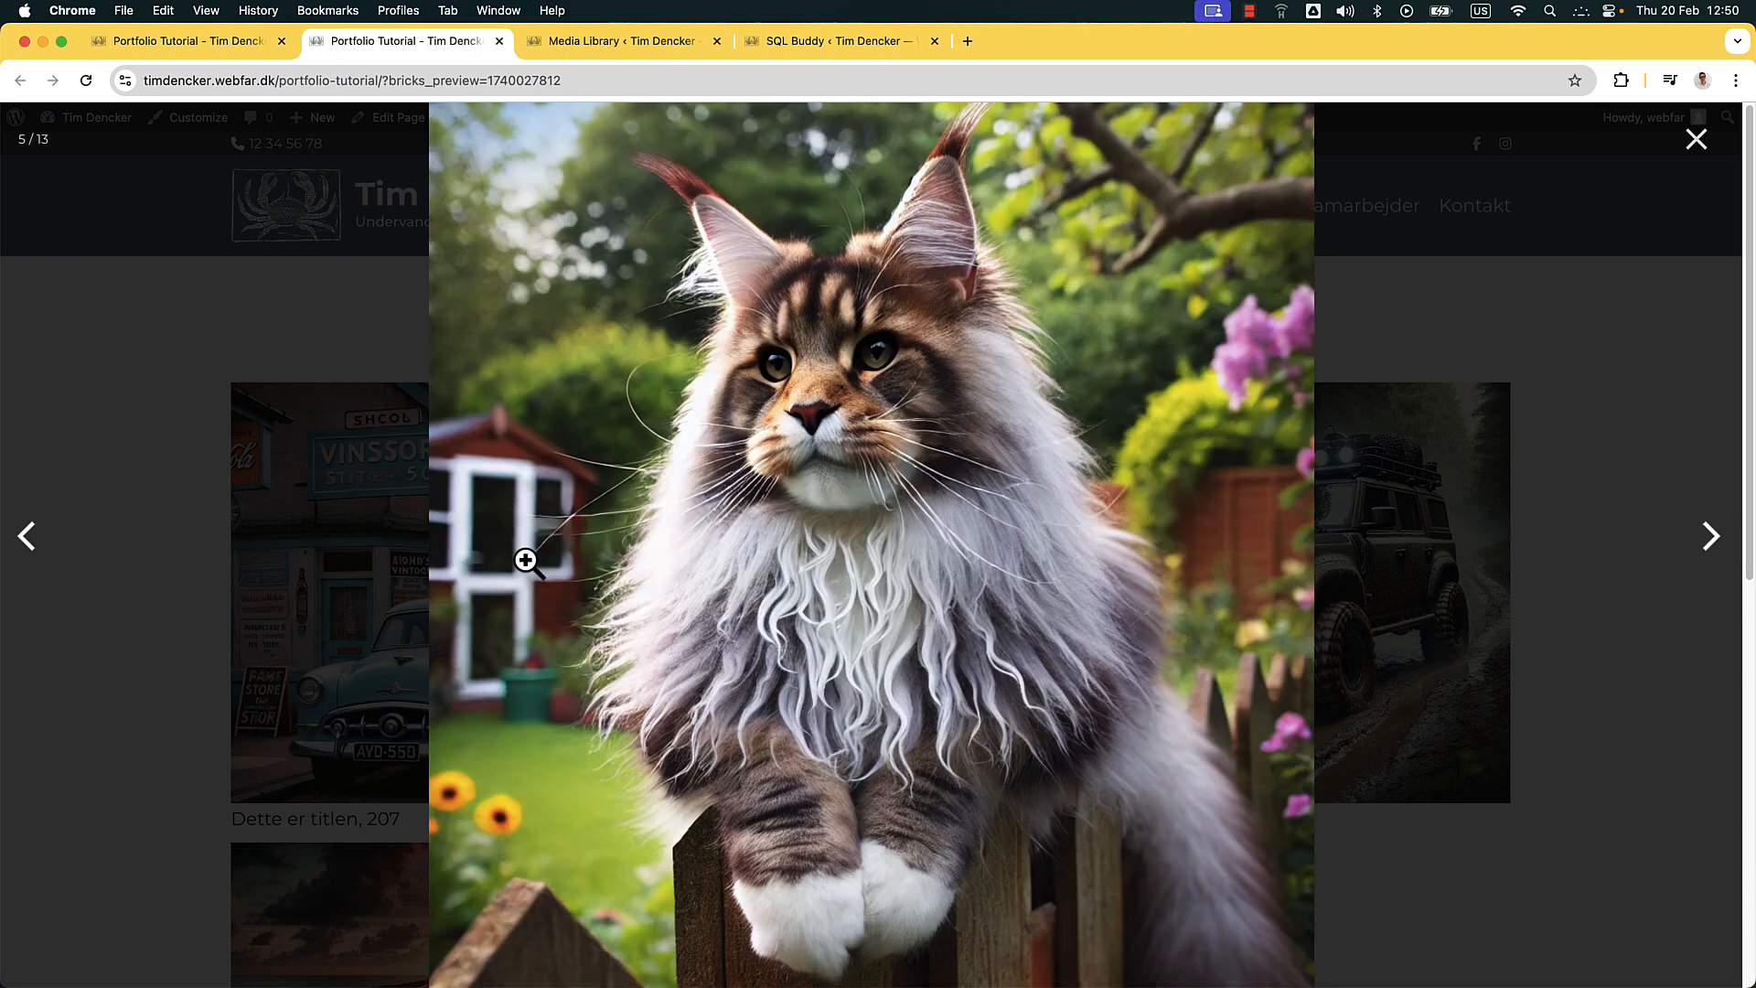
pyautogui.click(43, 548)
pyautogui.click(43, 548)
pyautogui.click(43, 549)
pyautogui.click(43, 549)
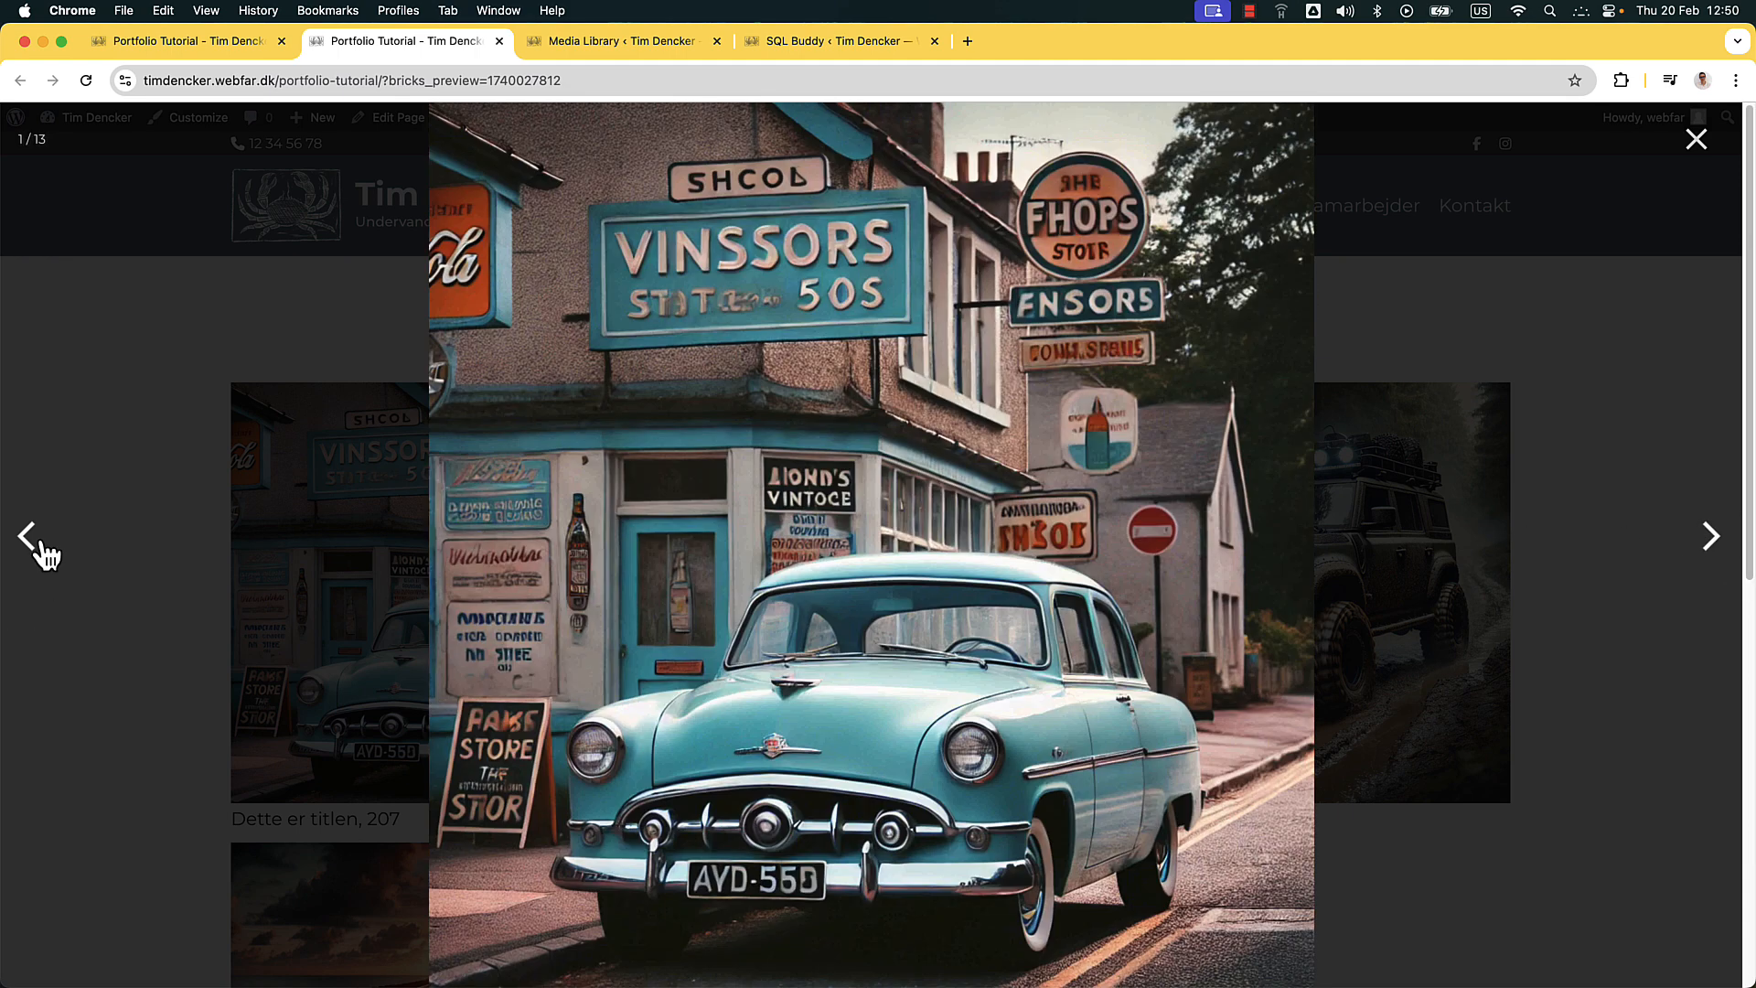
pyautogui.click(44, 551)
pyautogui.click(43, 551)
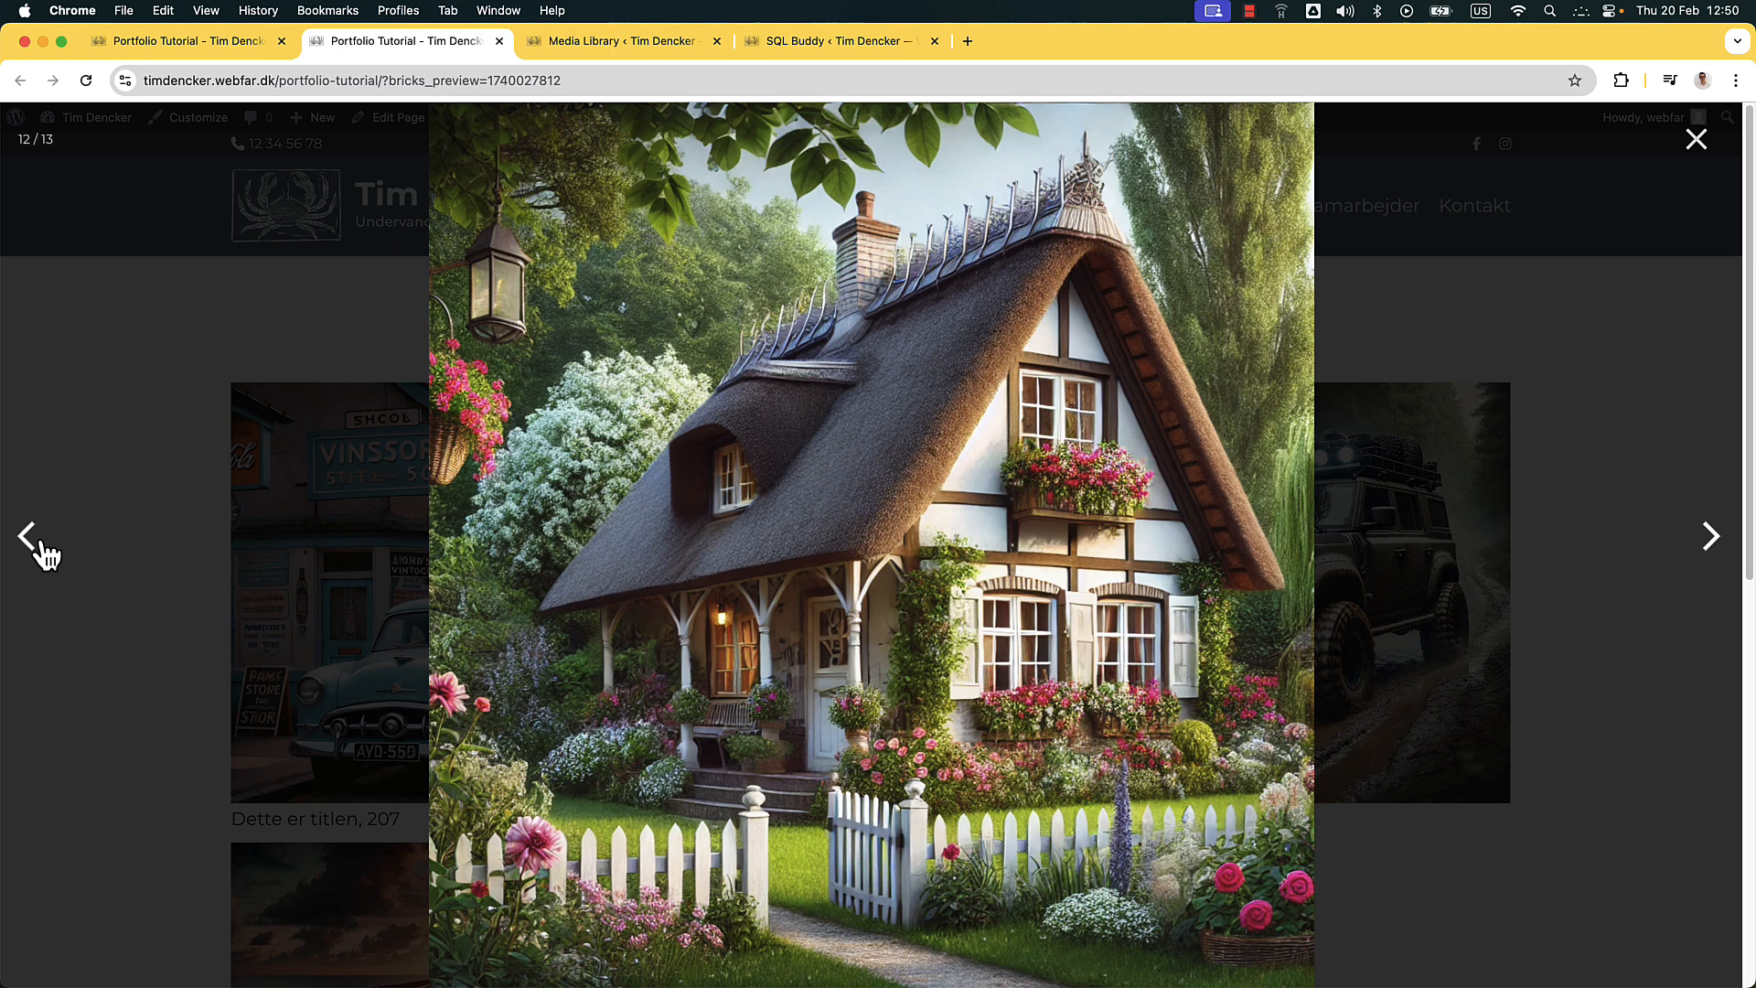
# Page forward through the whole lightbox group to see whether it crosses tab categories, and close the lightbox
pyautogui.click(1717, 538)
pyautogui.click(1718, 538)
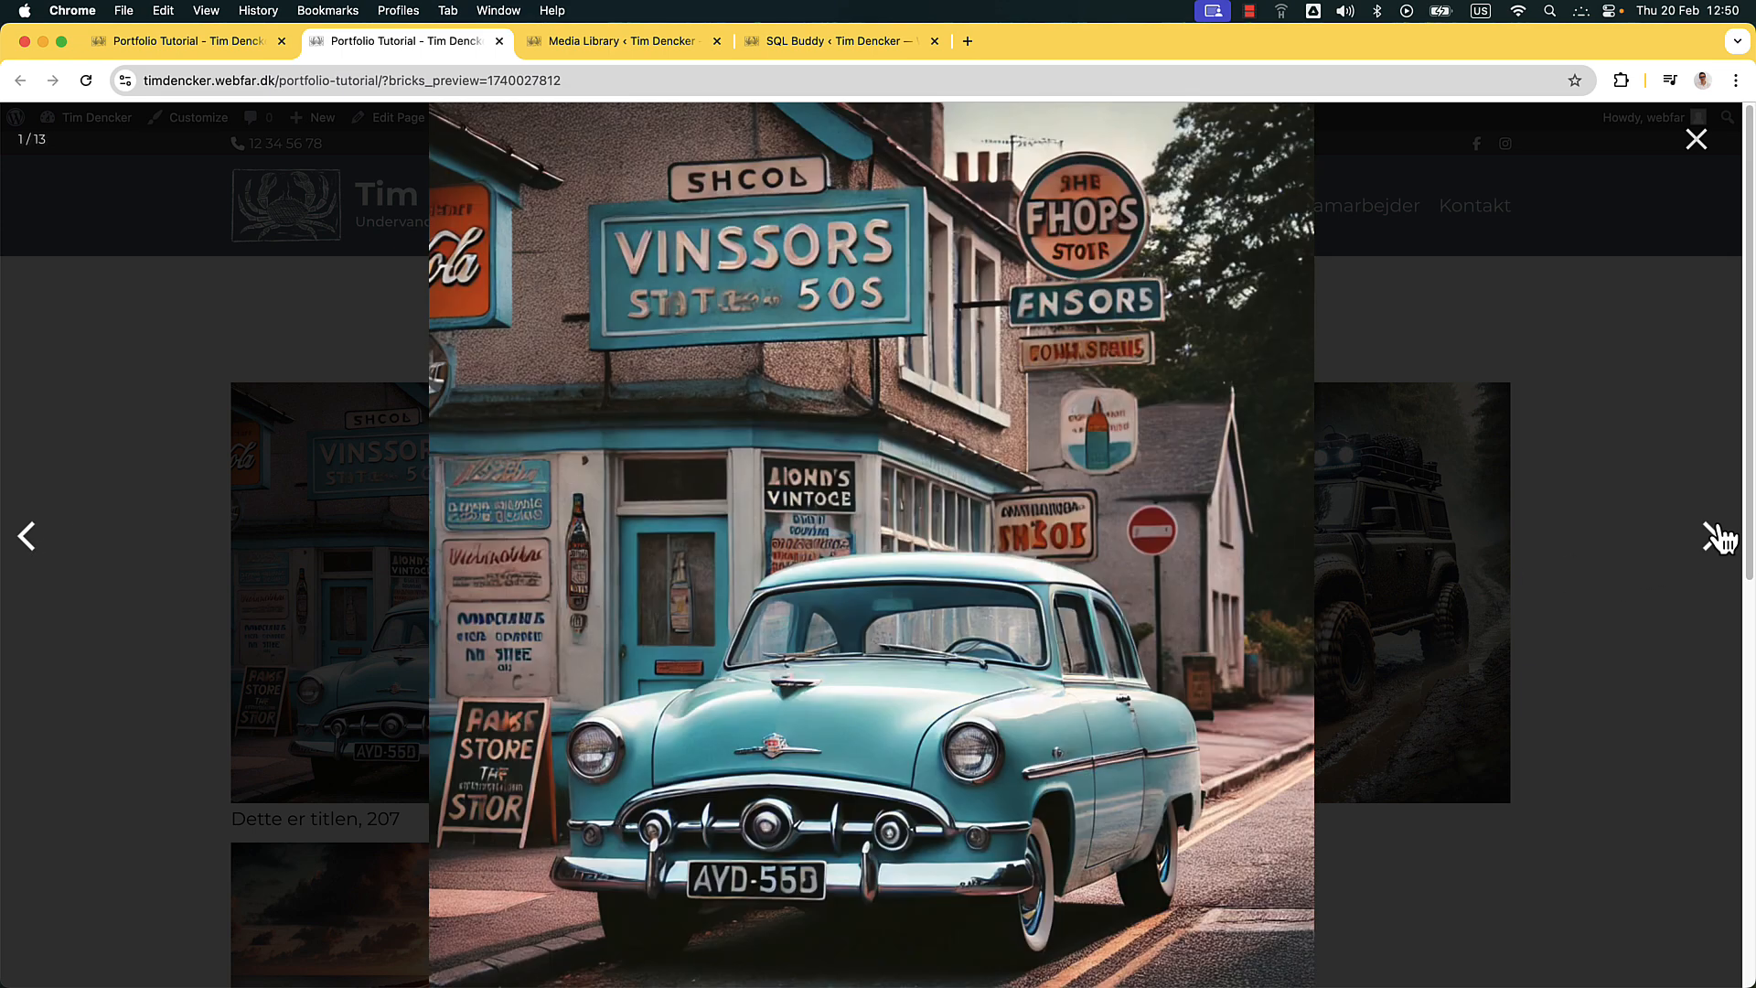
pyautogui.click(1718, 538)
pyautogui.click(1717, 538)
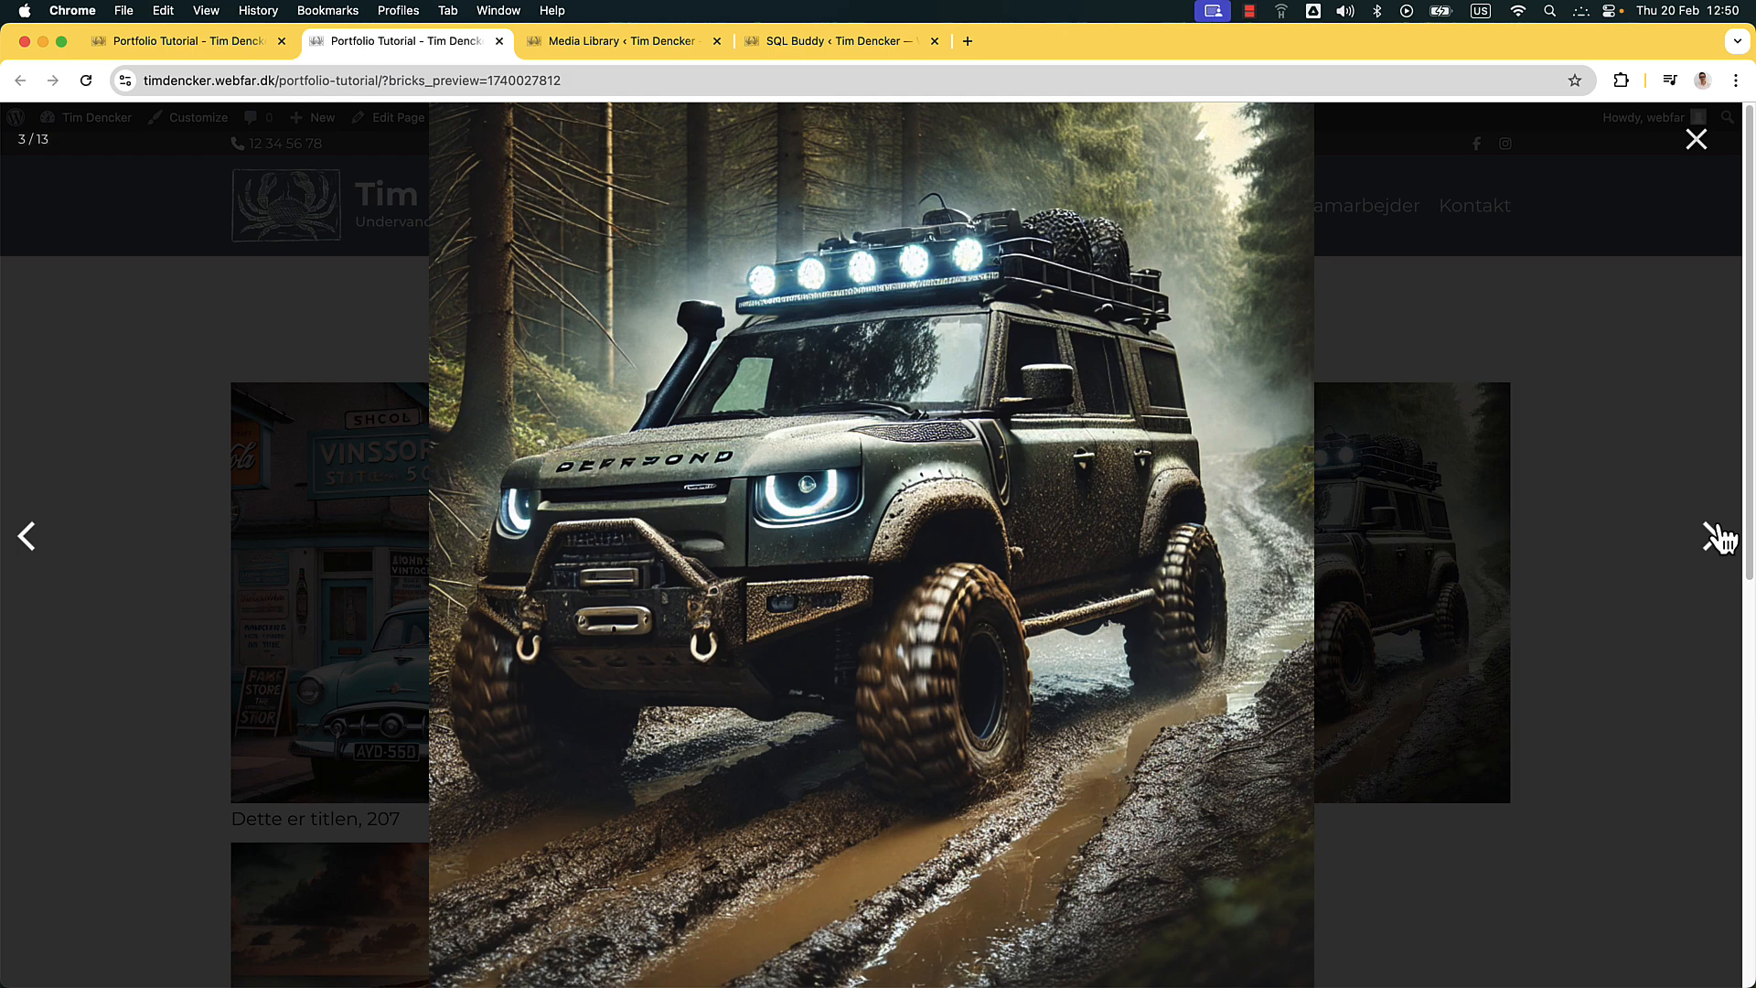
pyautogui.click(1718, 538)
pyautogui.click(1717, 538)
pyautogui.click(1717, 538)
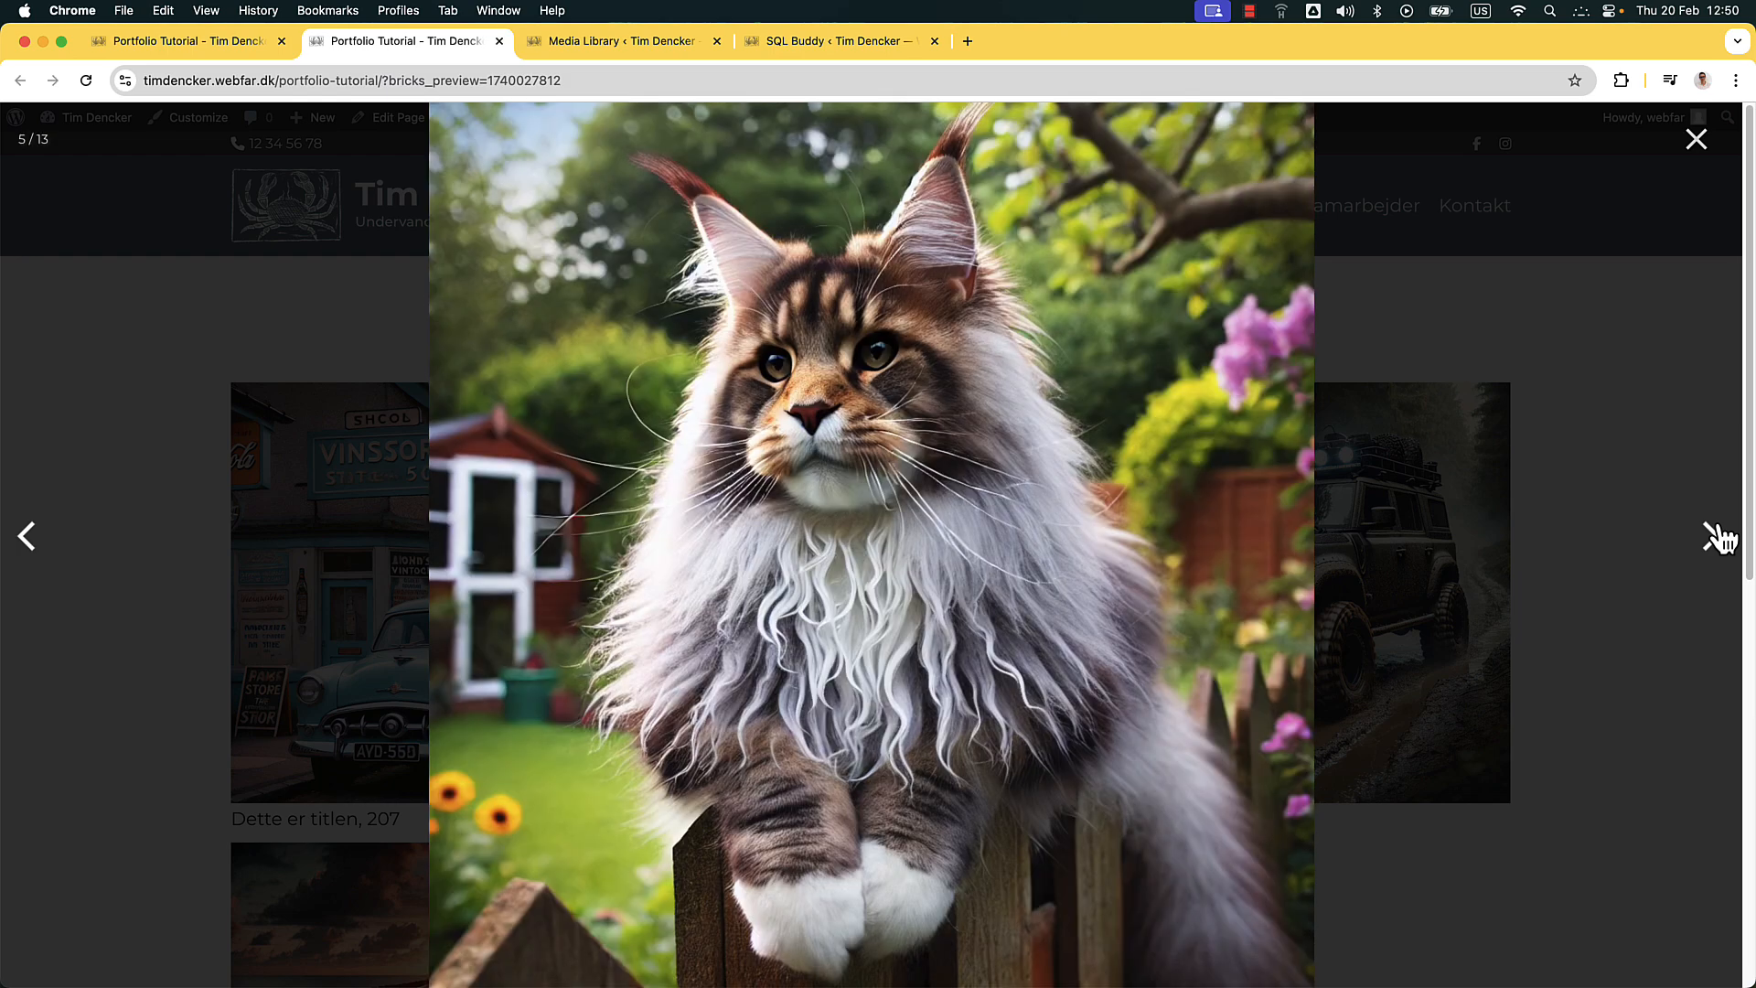
pyautogui.click(1718, 538)
pyautogui.click(1717, 537)
pyautogui.click(1717, 537)
pyautogui.click(1717, 538)
pyautogui.click(1718, 538)
pyautogui.click(1717, 538)
pyautogui.click(1718, 538)
pyautogui.click(1718, 538)
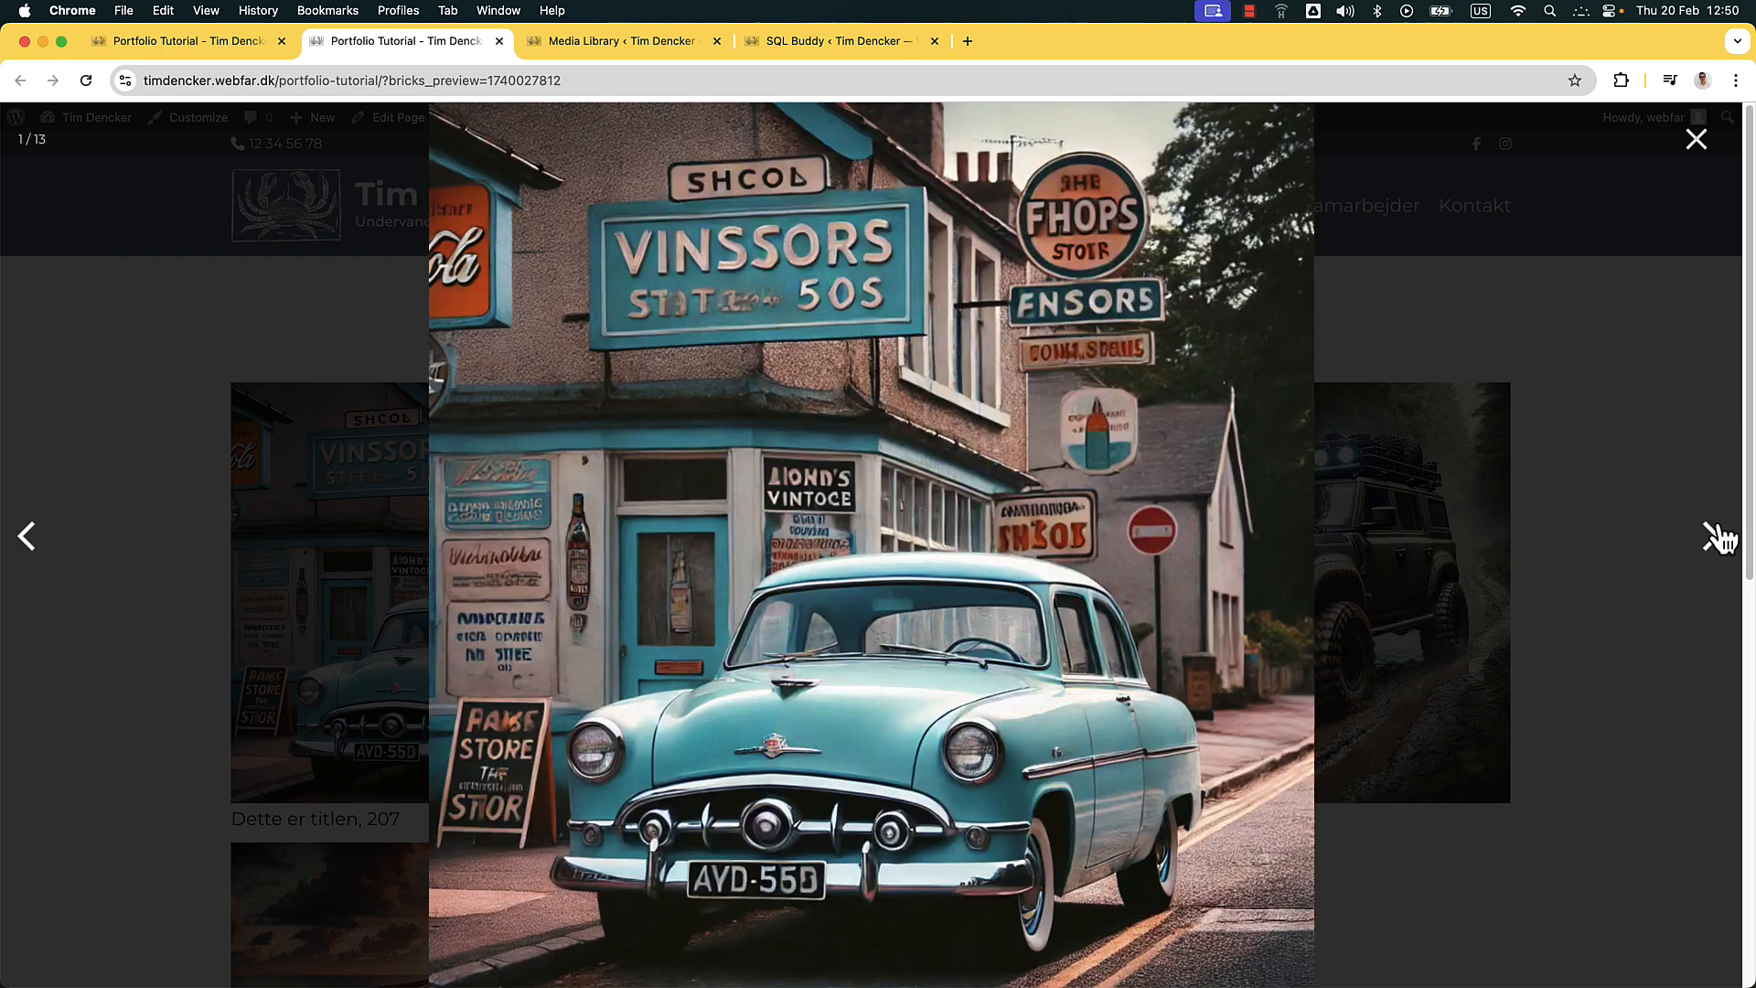
pyautogui.click(1717, 538)
pyautogui.click(1717, 537)
pyautogui.click(1718, 538)
pyautogui.click(1718, 537)
pyautogui.click(1683, 156)
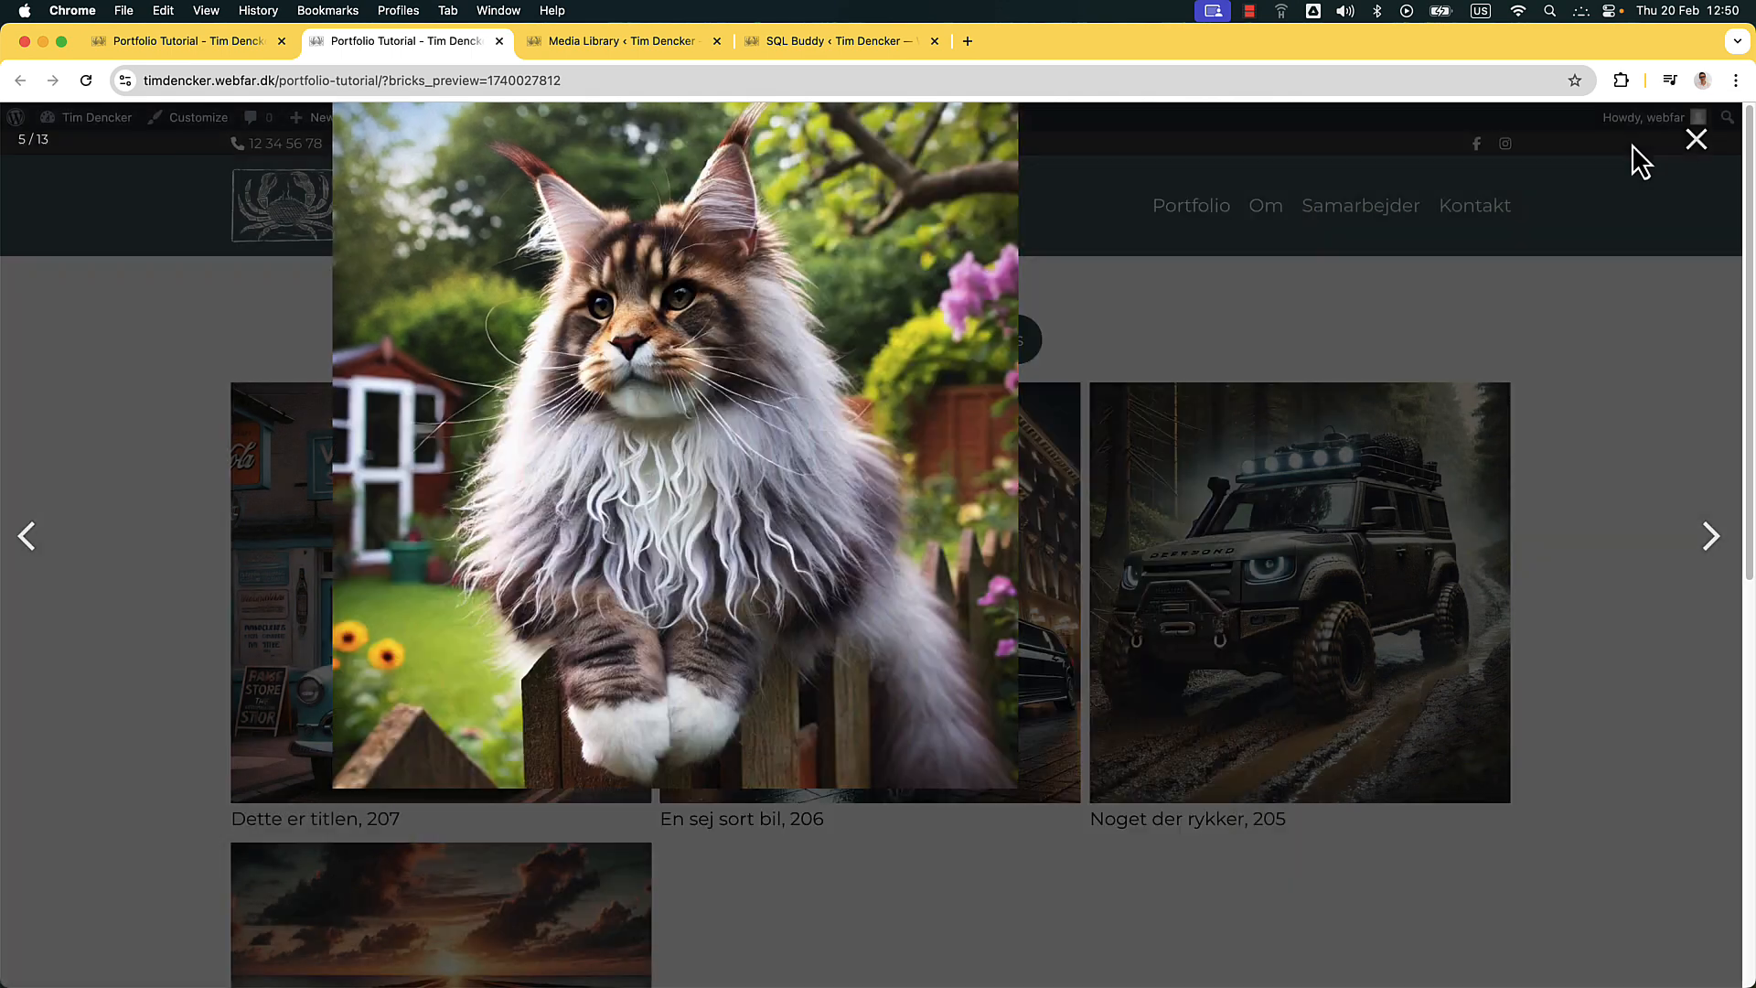
# In the Bricks editor, replace the trailing &nbsp; in the Image Loop's Basic Text with an empty pair of curly braces
pyautogui.click(236, 46)
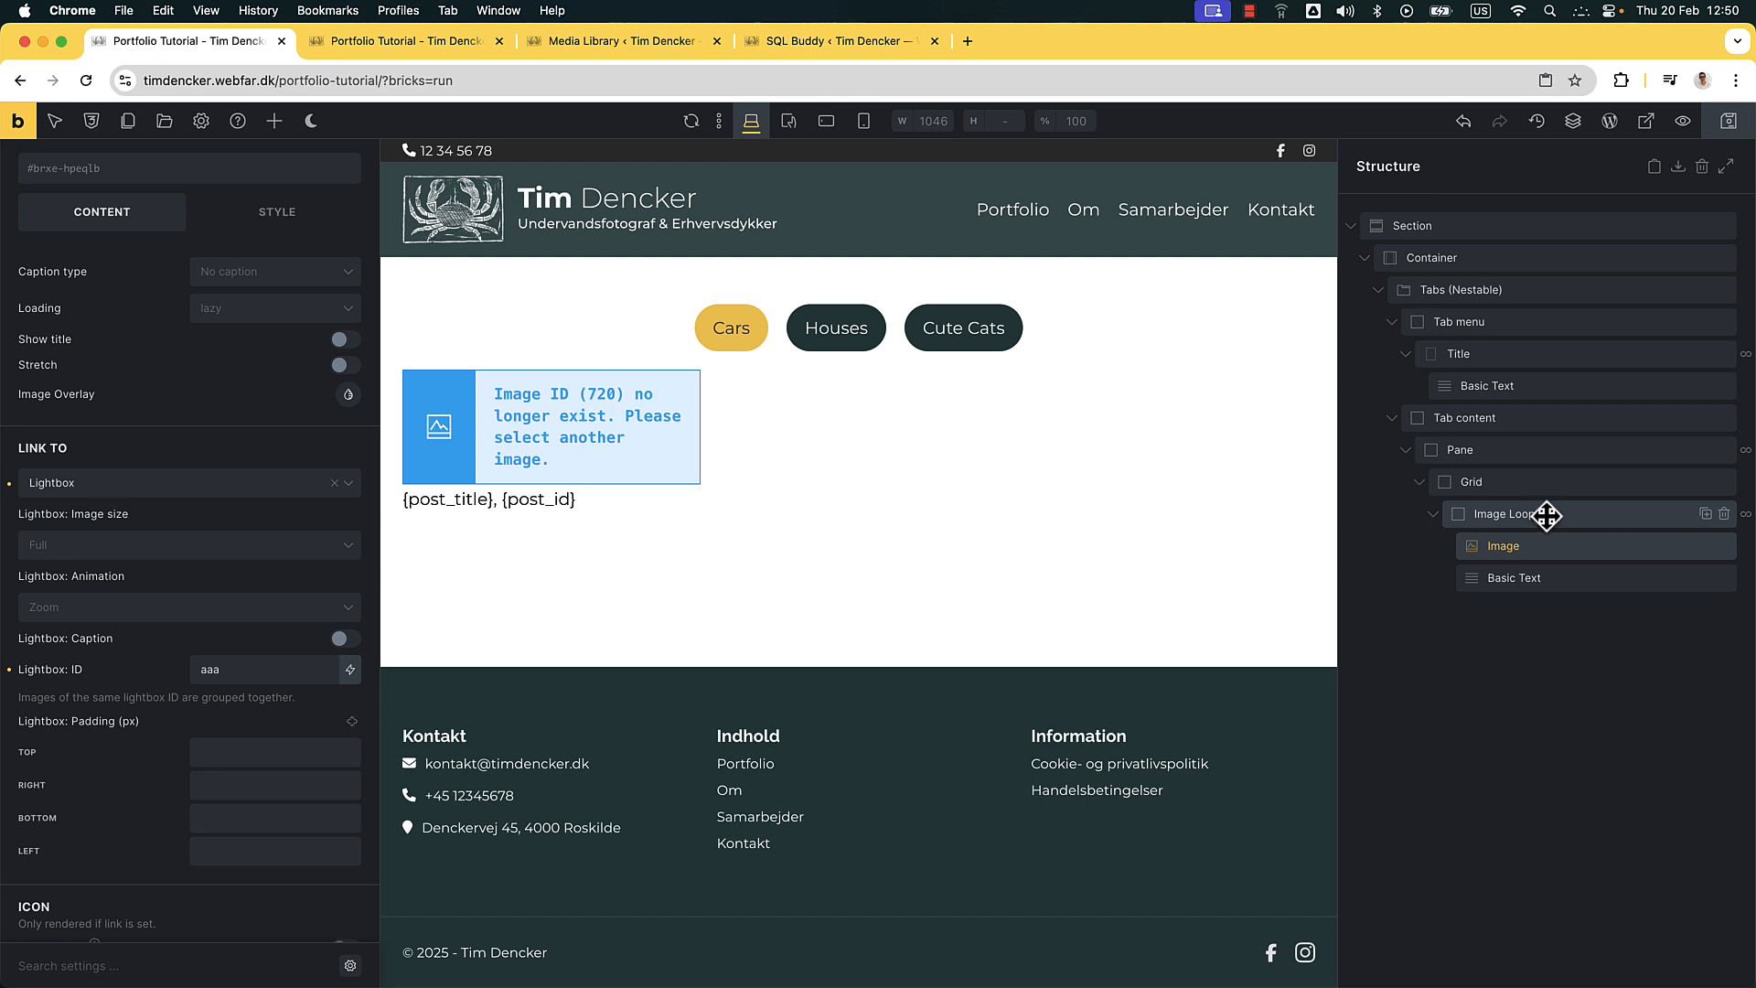
pyautogui.click(553, 499)
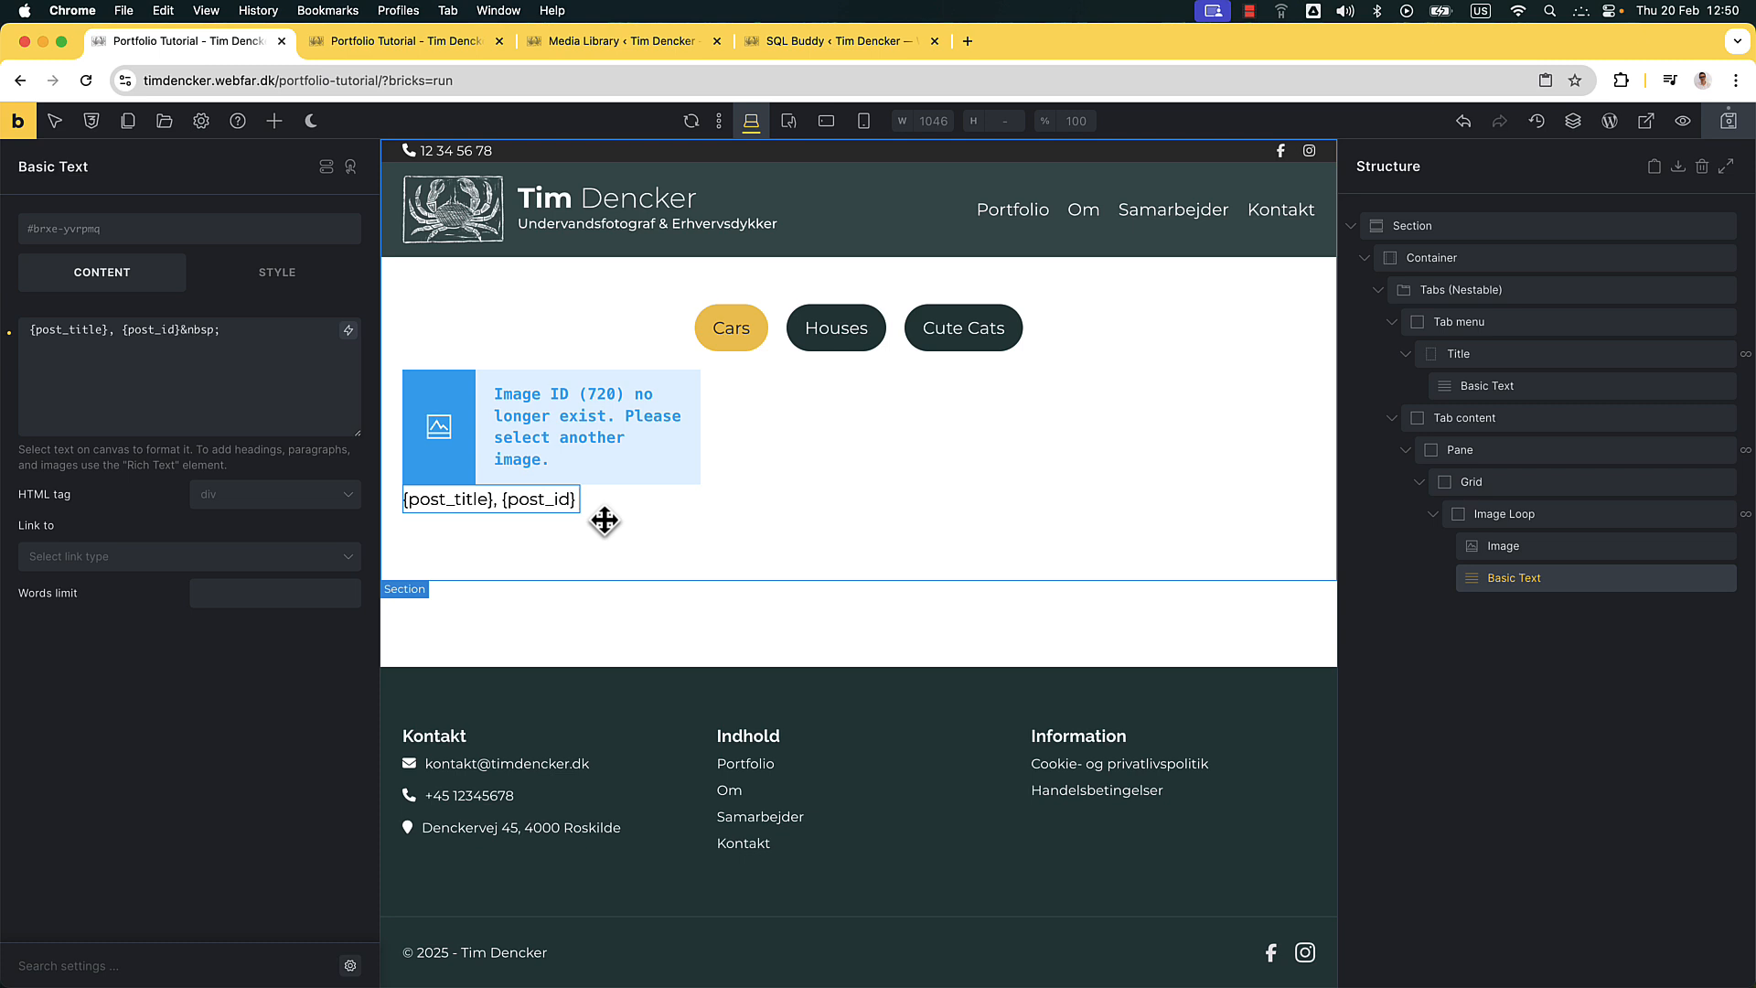
pyautogui.moveTo(220, 329); pyautogui.dragTo(183, 326)
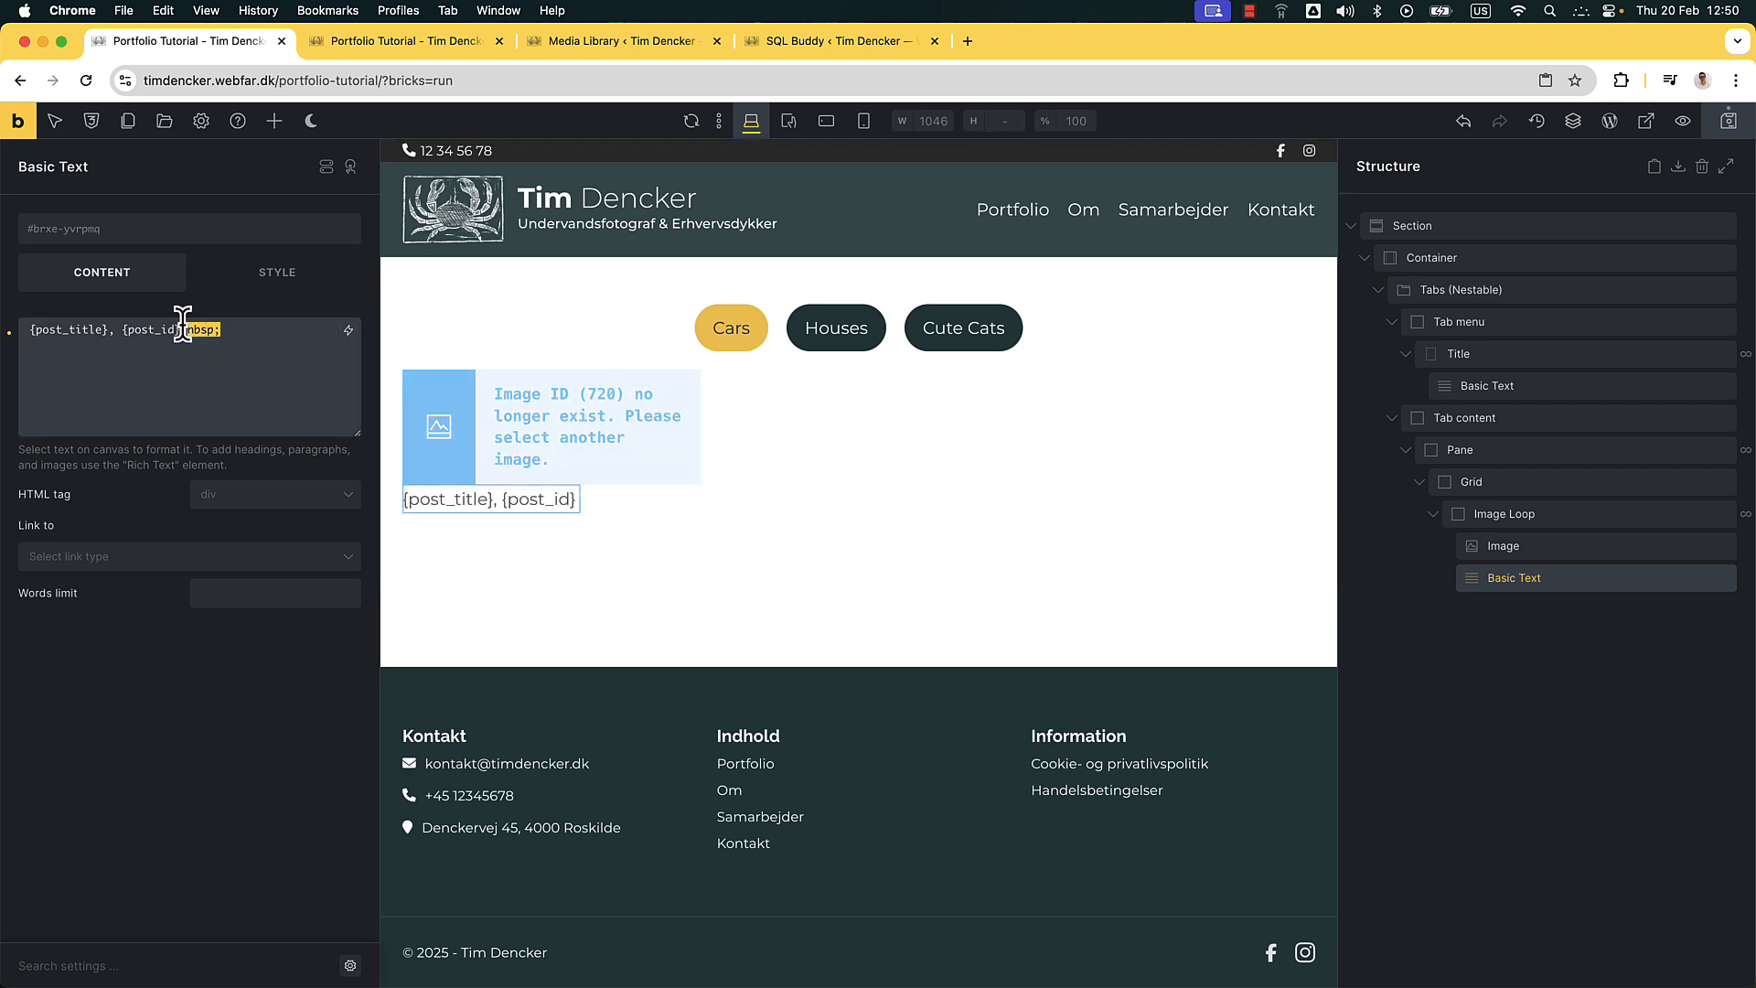
pyautogui.press('BackSpace')
pyautogui.write('{')
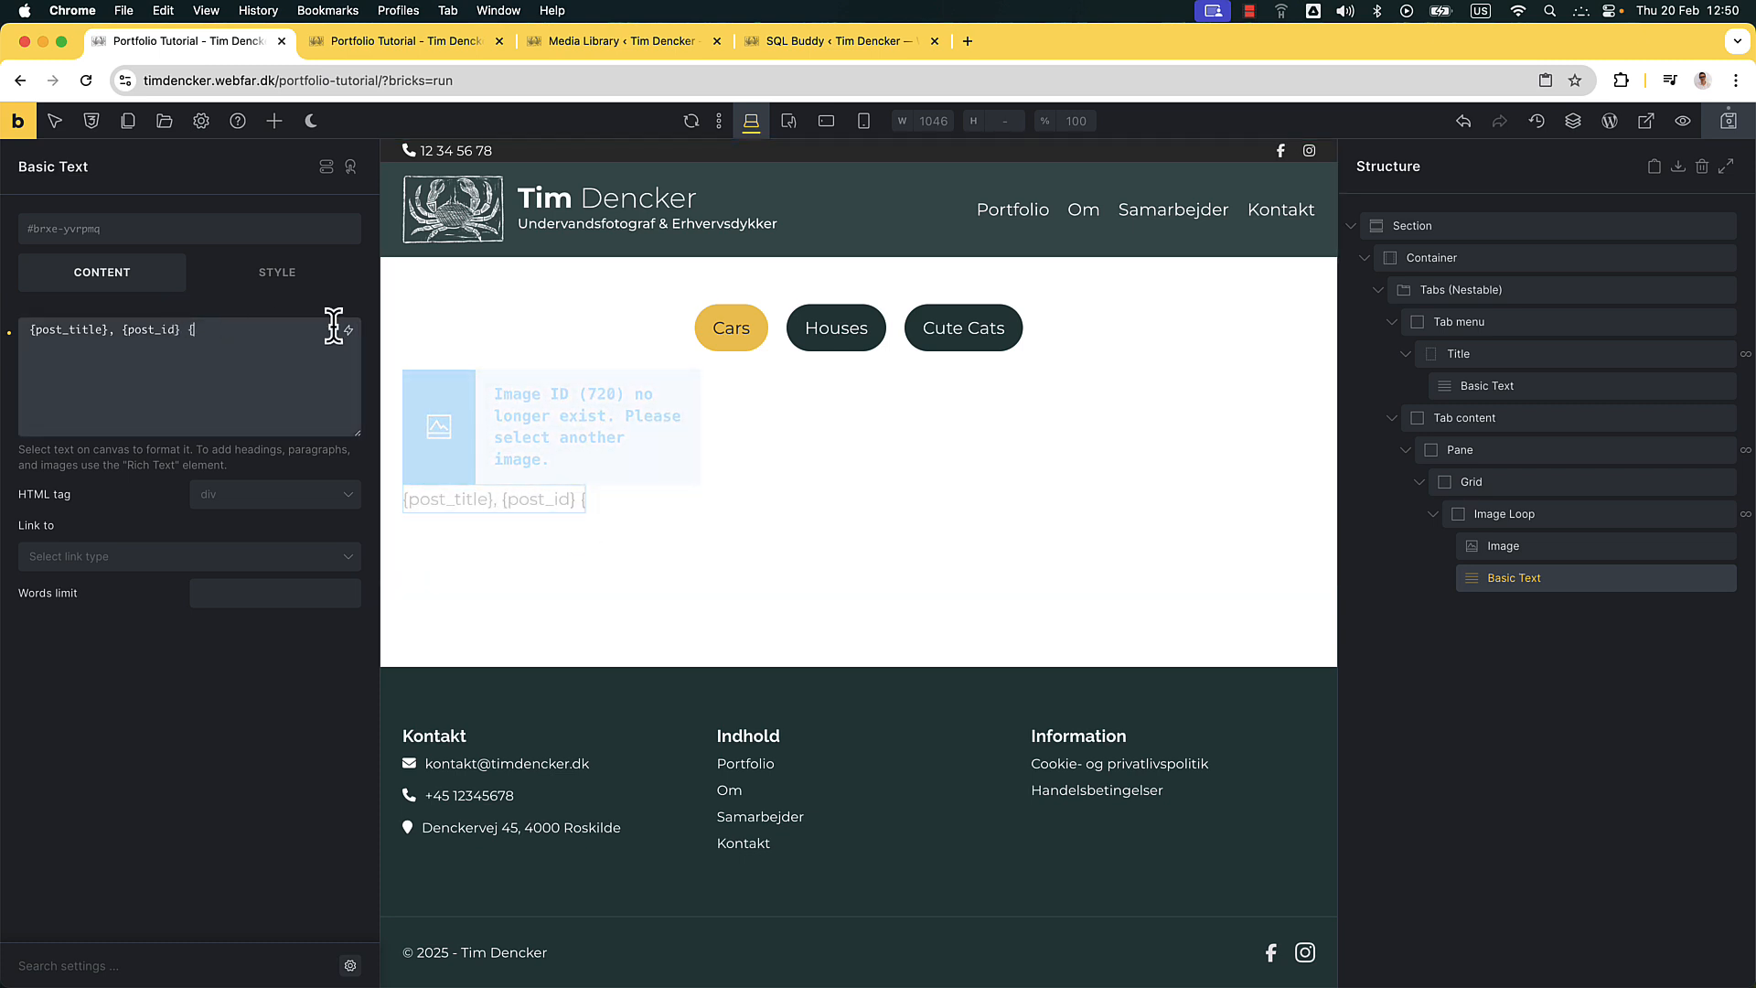
pyautogui.write('}')
pyautogui.press('Left')
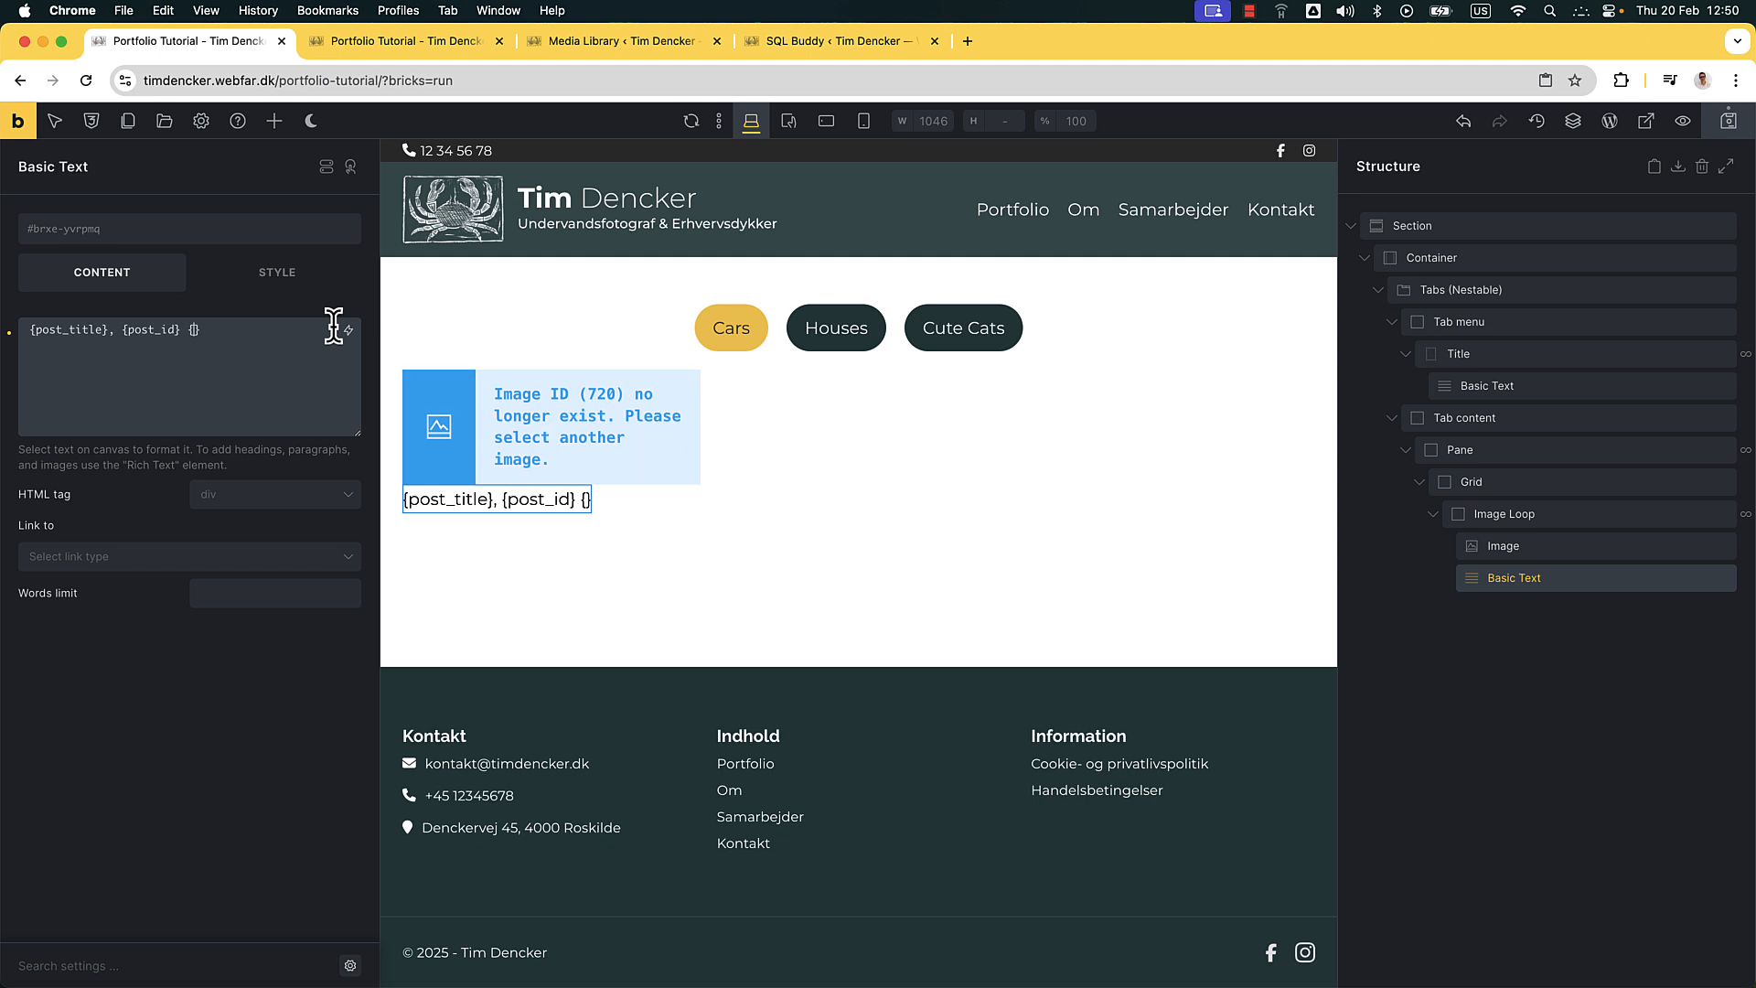
# Complete the new dynamic tag in the Basic Text as {post_terms_happyfiles_category} and save the page
pyautogui.write('post?term')
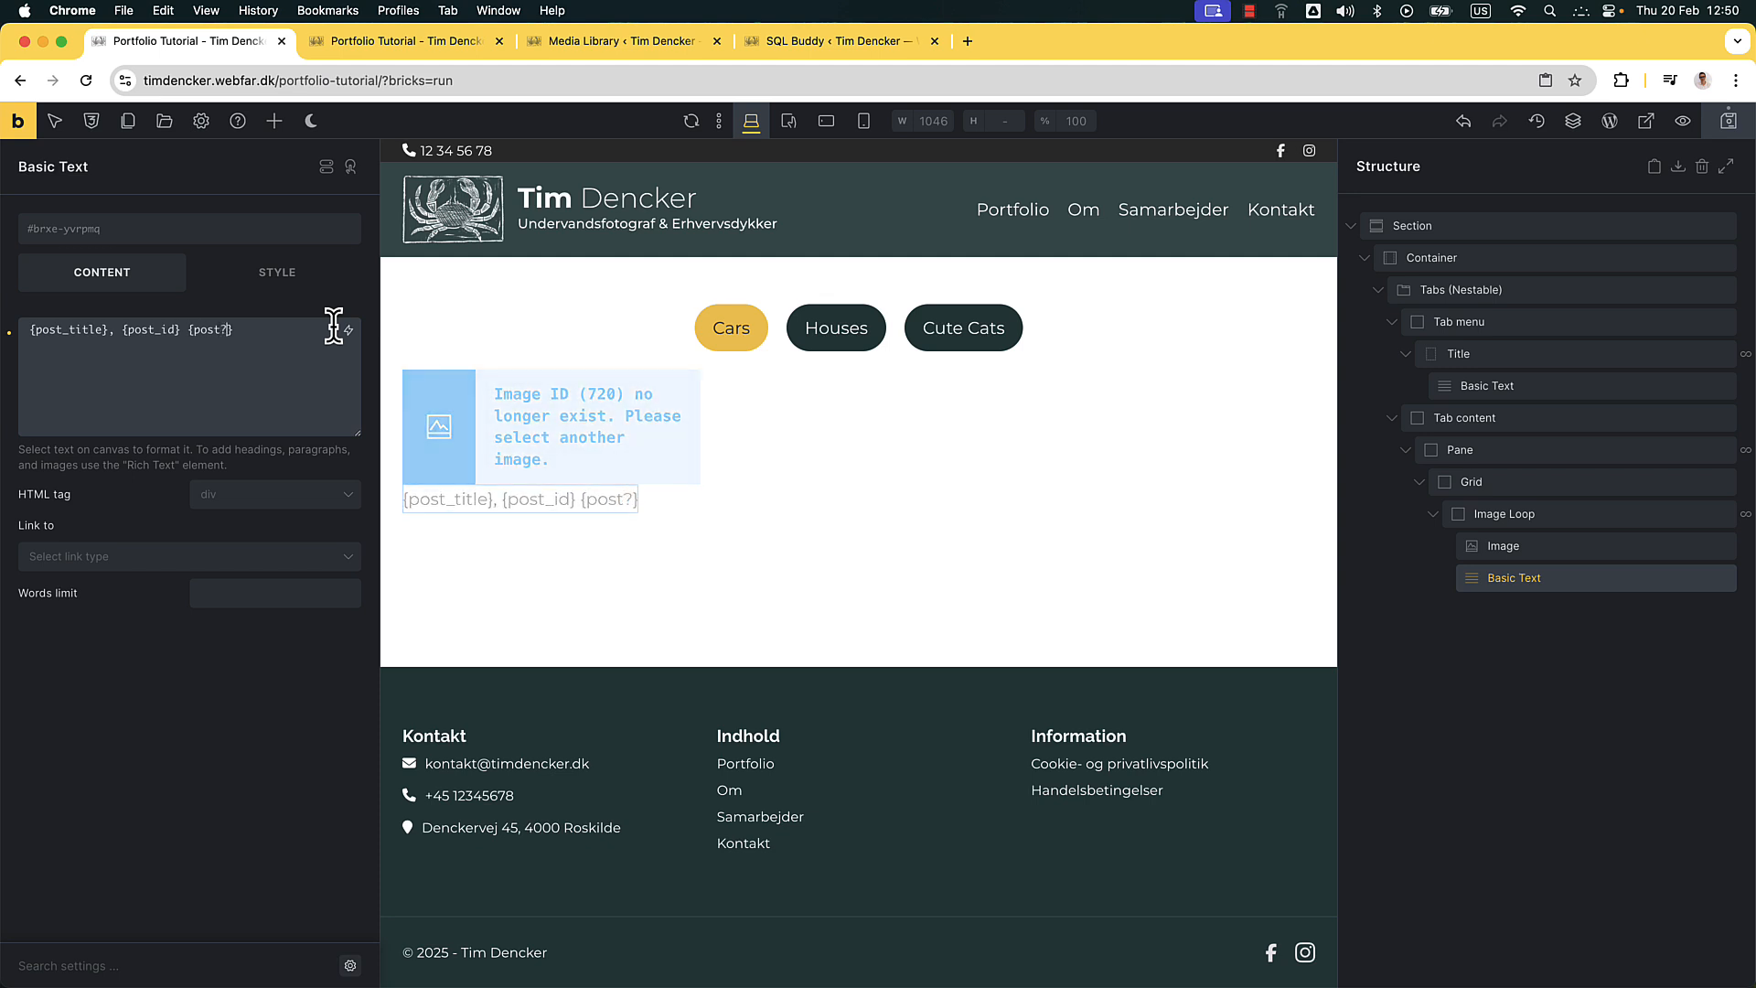
pyautogui.write('s')
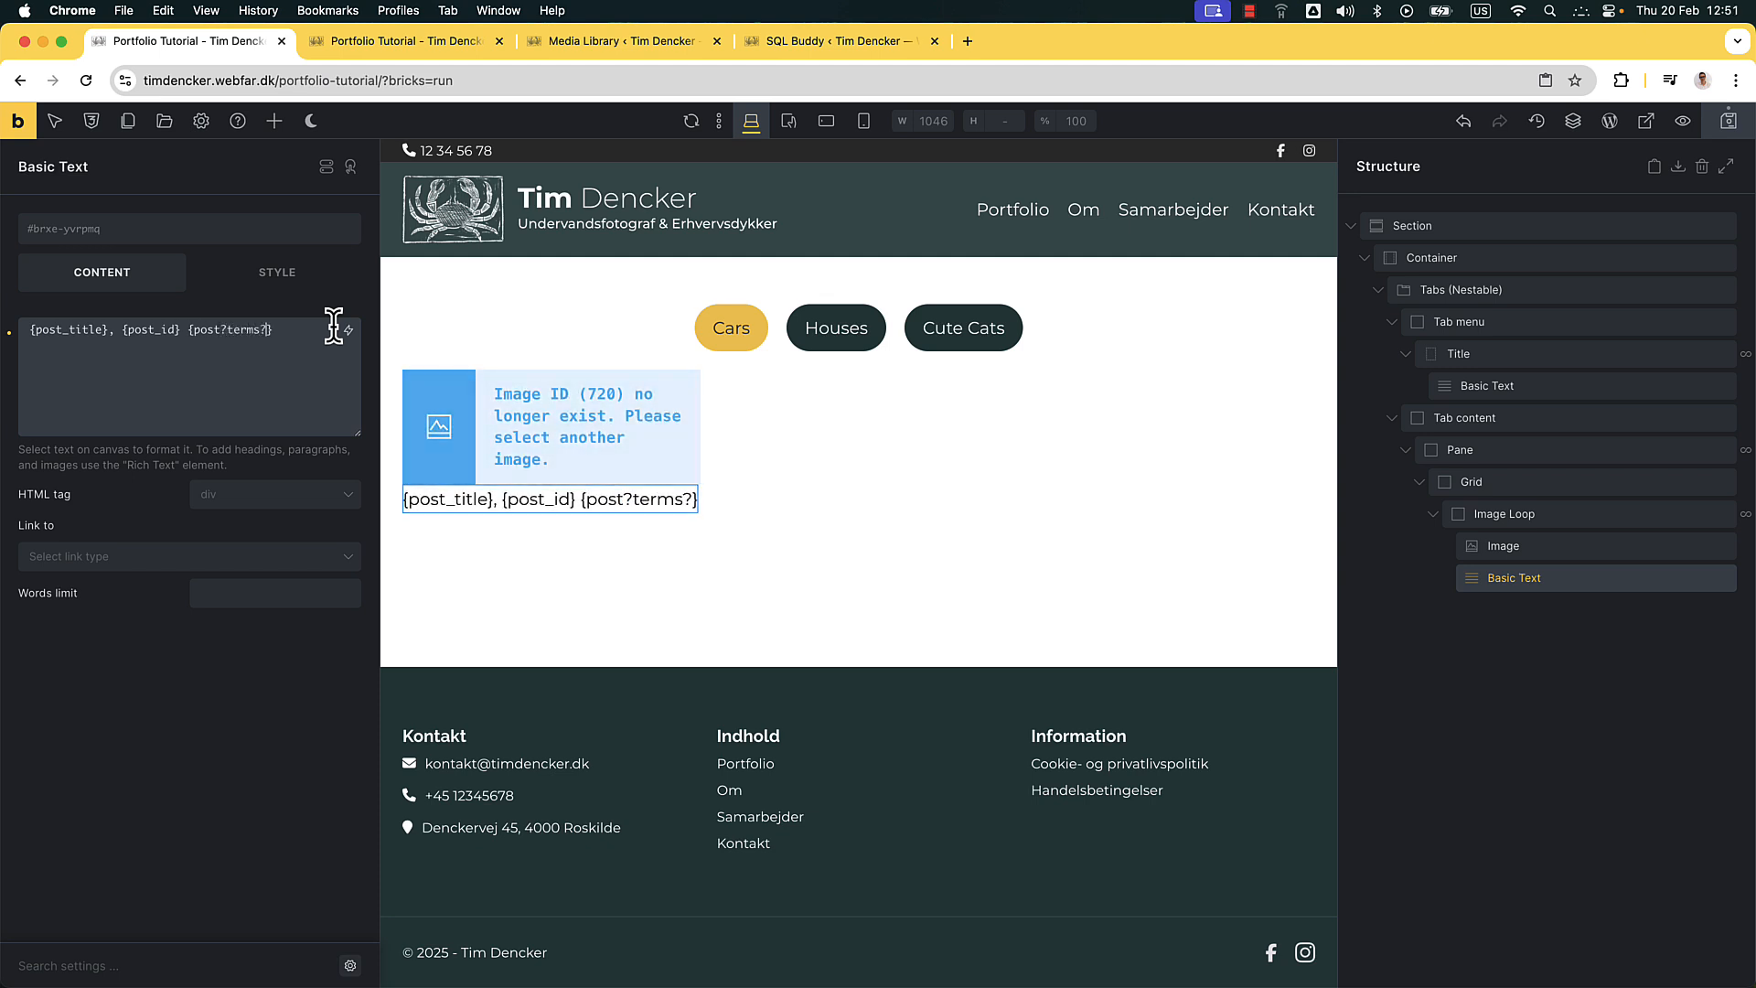
pyautogui.press('BackSpace')
pyautogui.press('BackSpace')
pyautogui.press('BackSpace')
pyautogui.press('BackSpace')
pyautogui.press('BackSpace')
pyautogui.press('BackSpace')
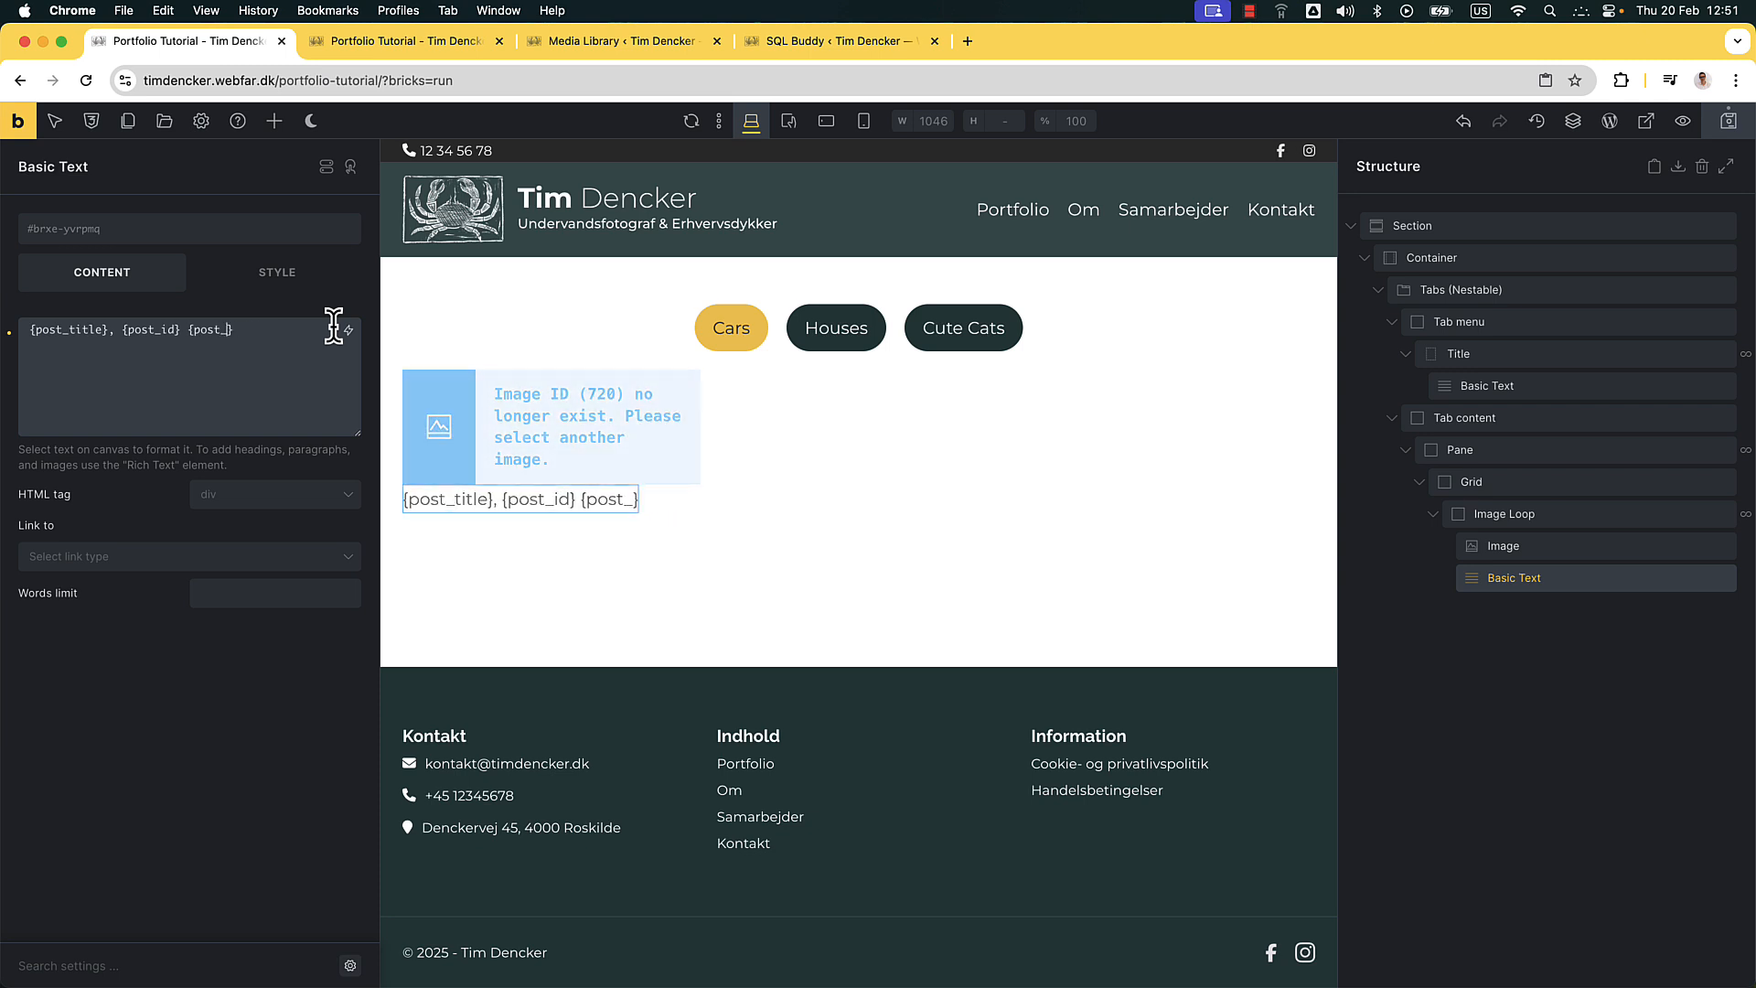
pyautogui.write('_terms')
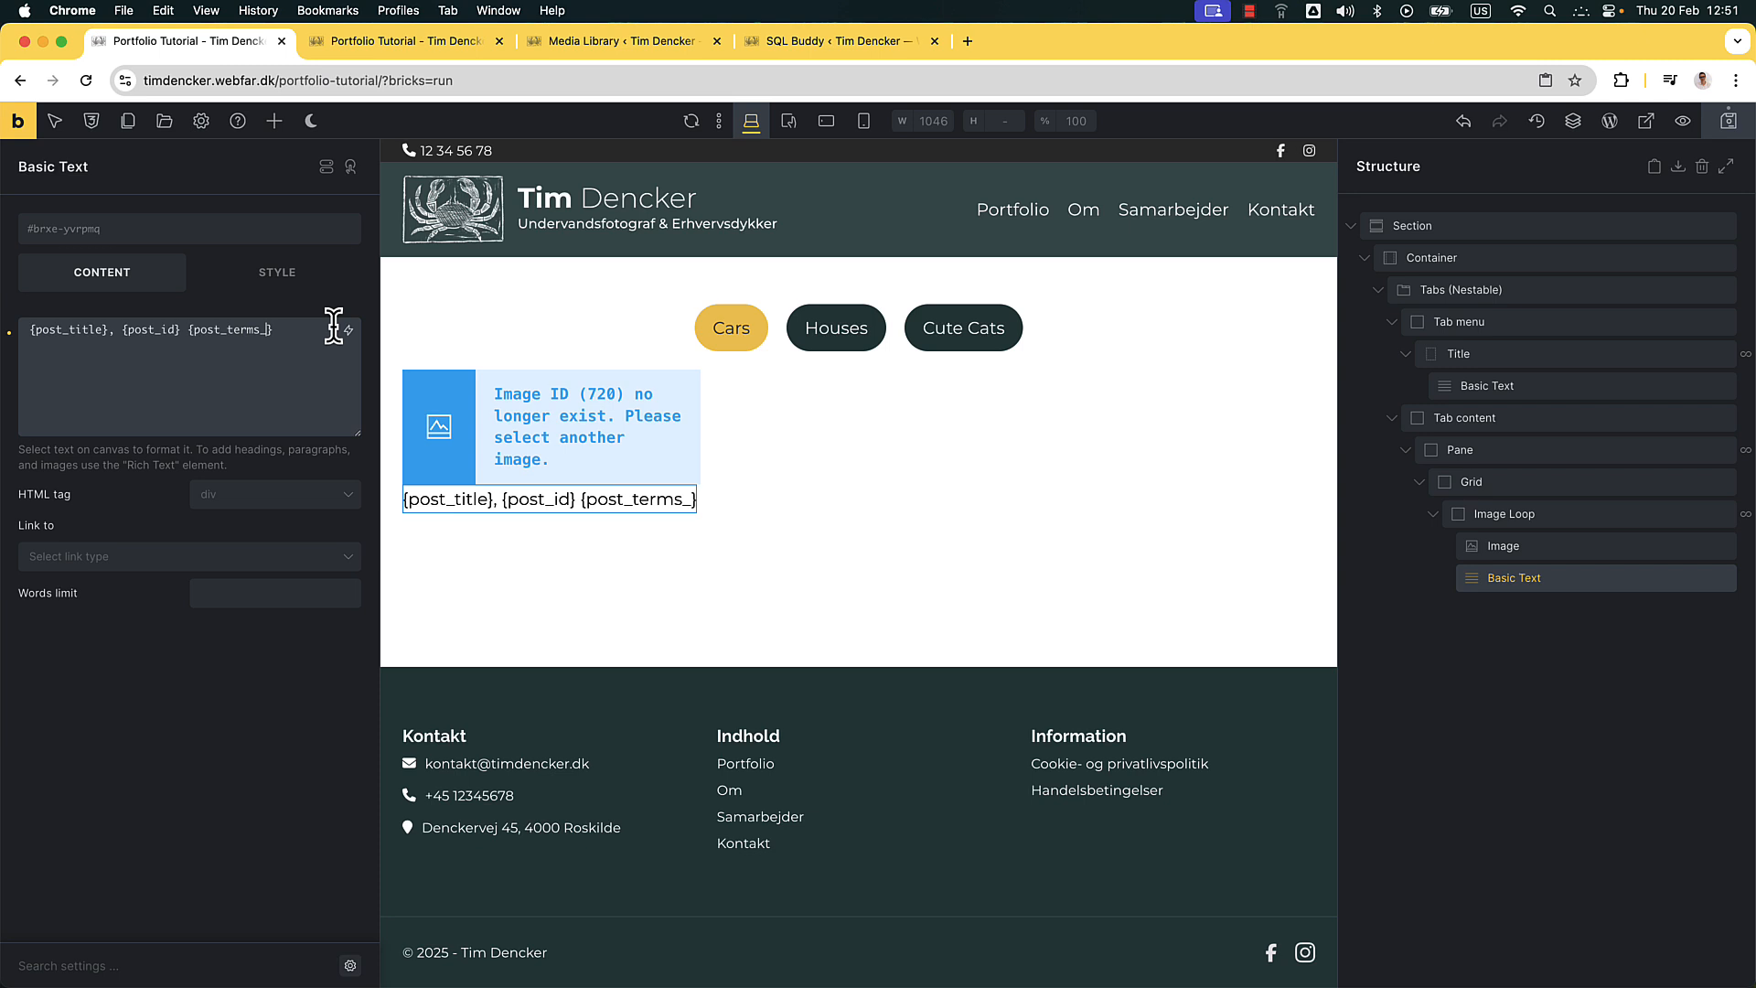
pyautogui.write('_happyfil')
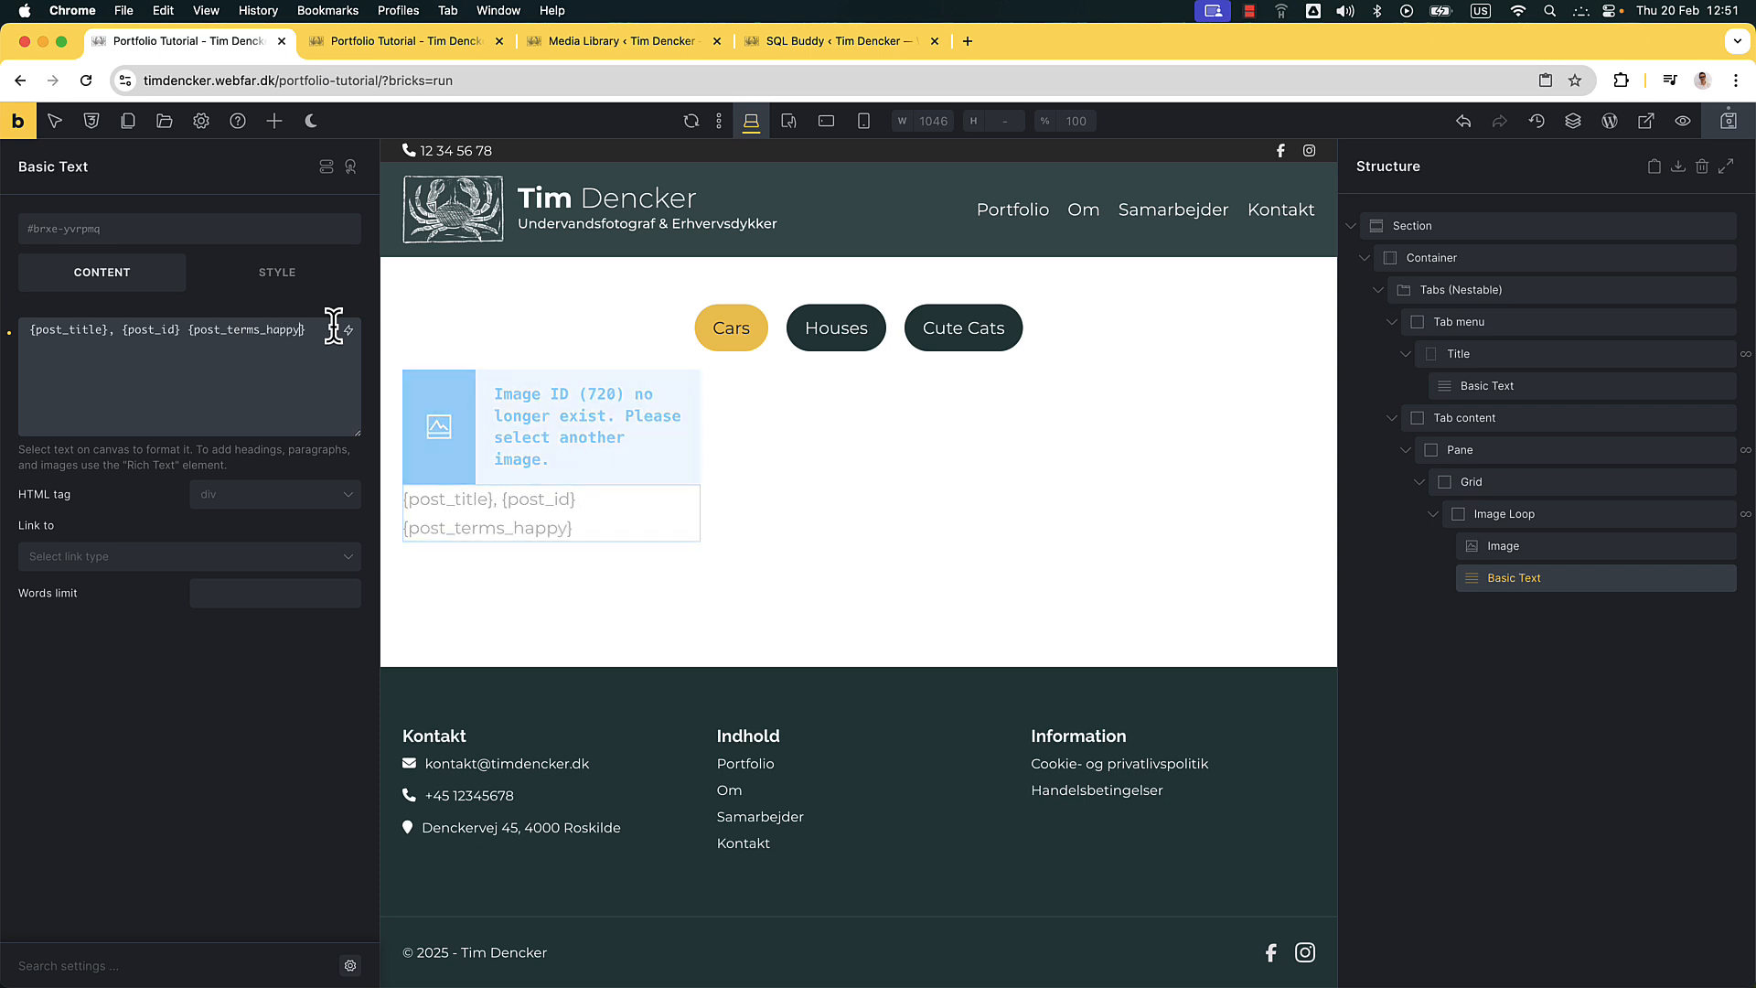
pyautogui.write('es')
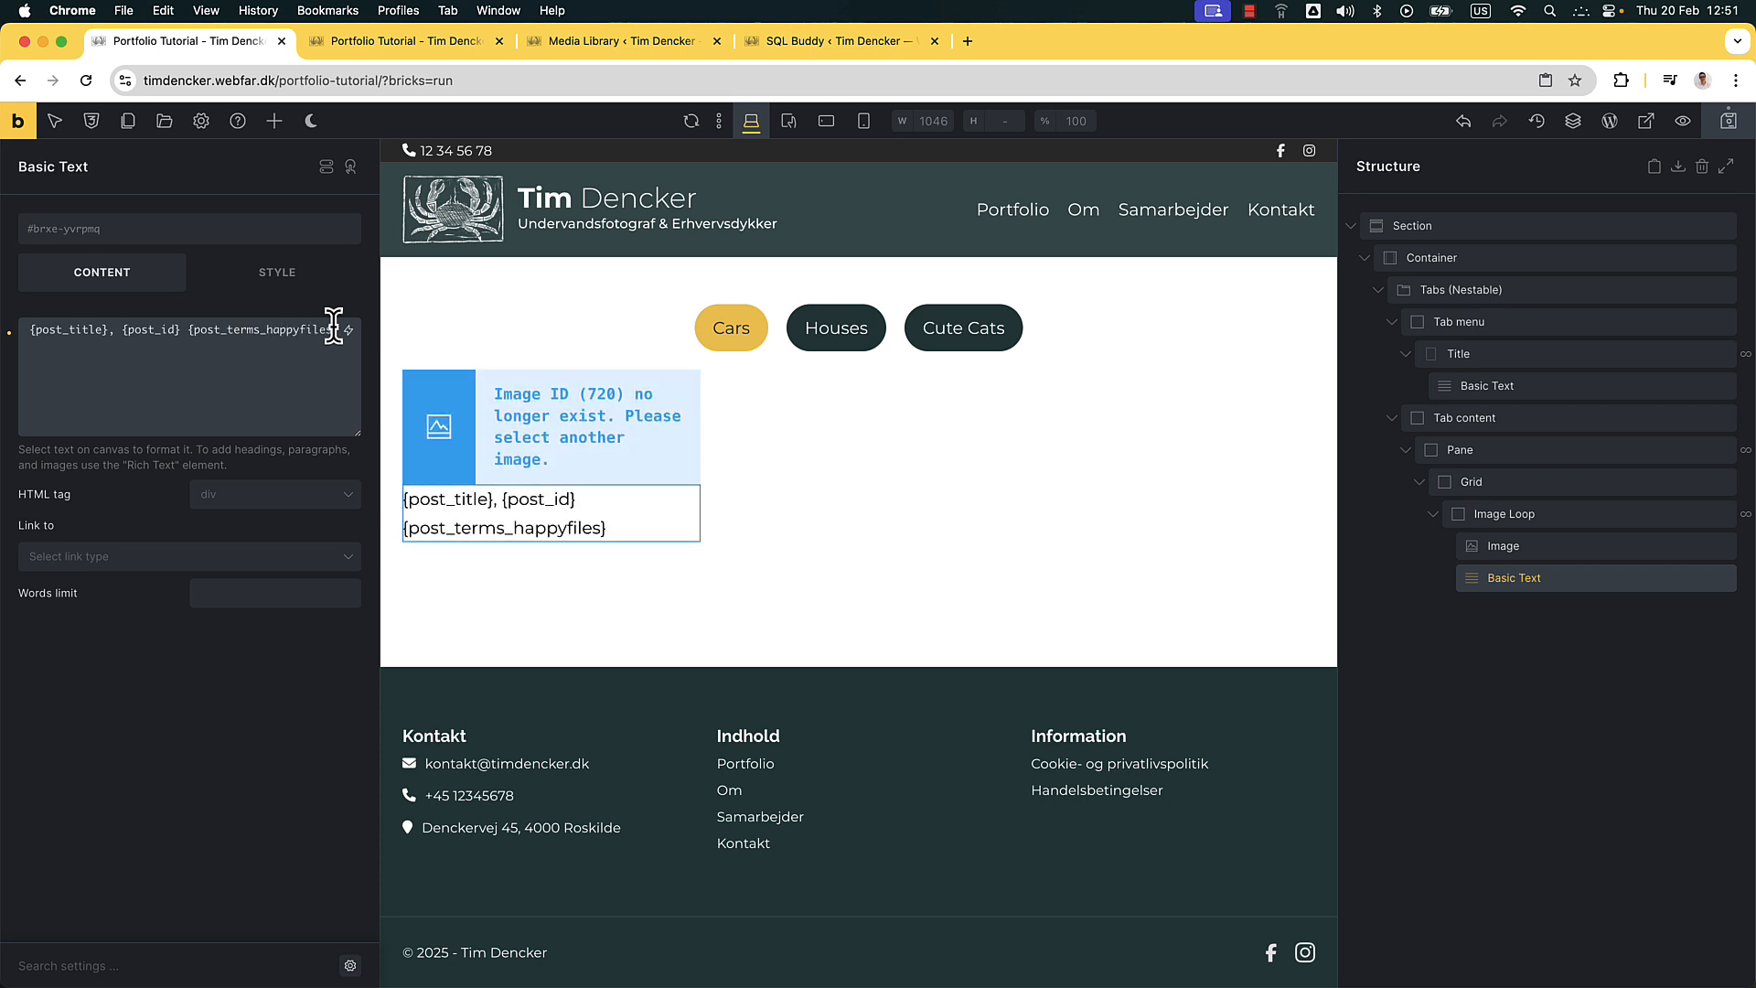
pyautogui.write('?category')
pyautogui.click(609, 528)
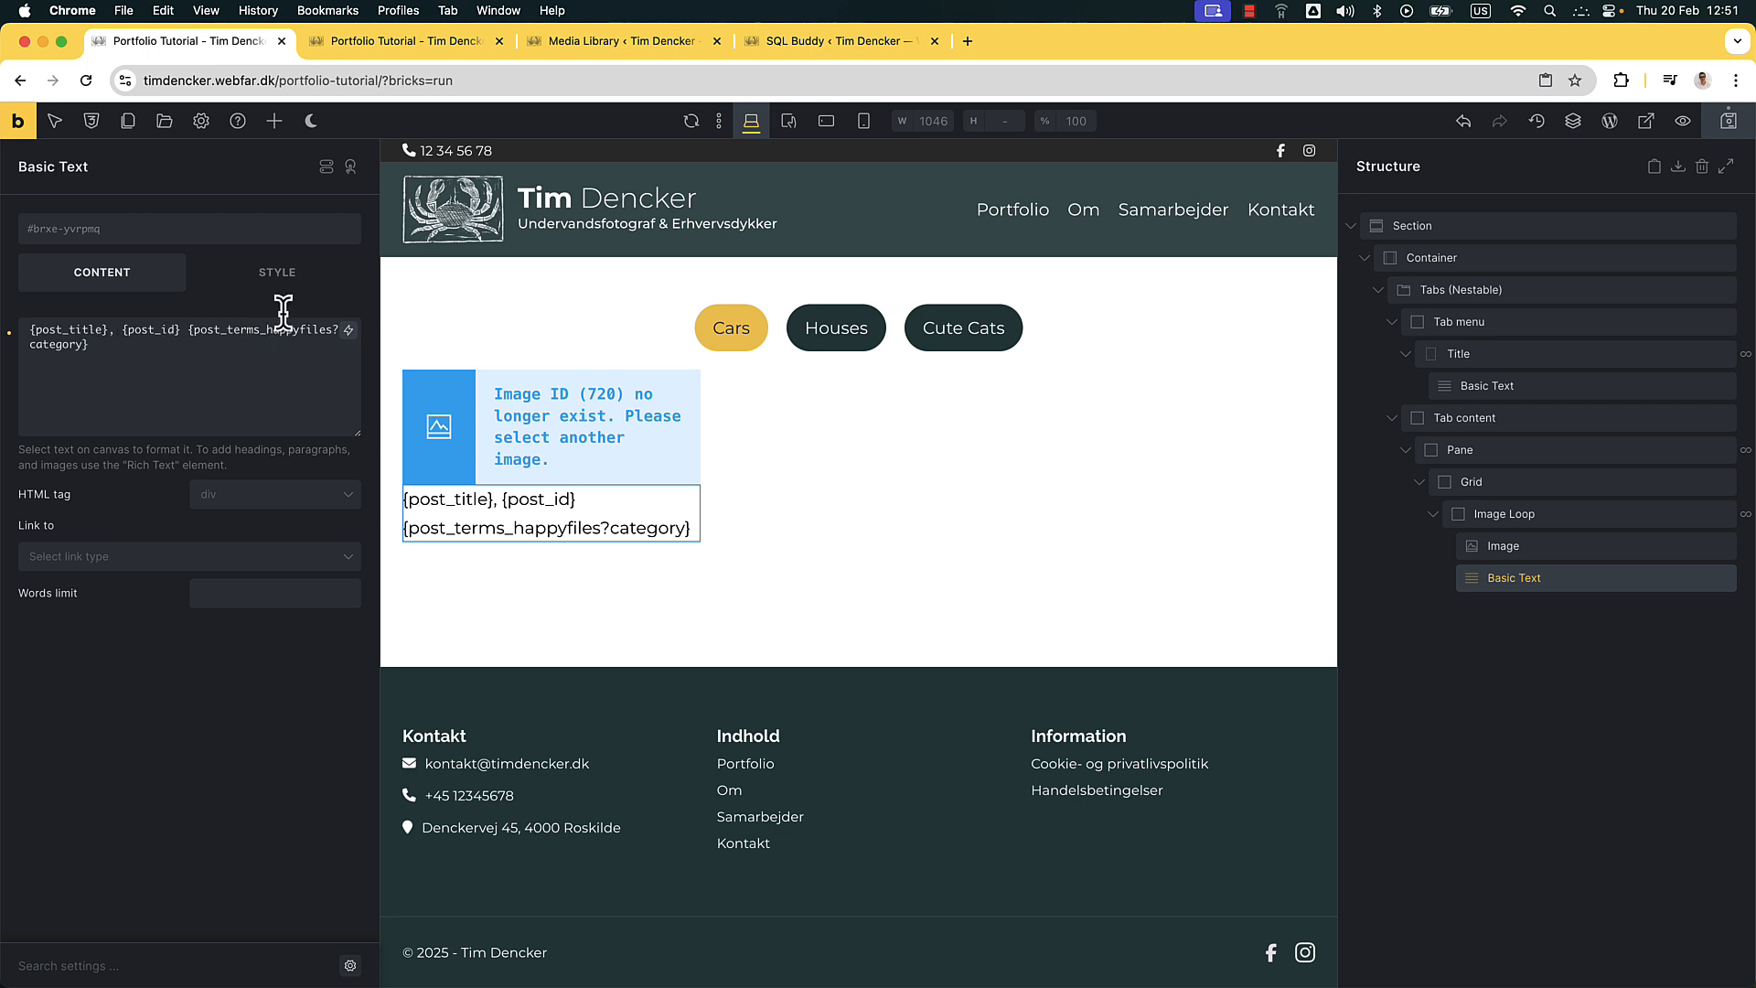
pyautogui.click(331, 329)
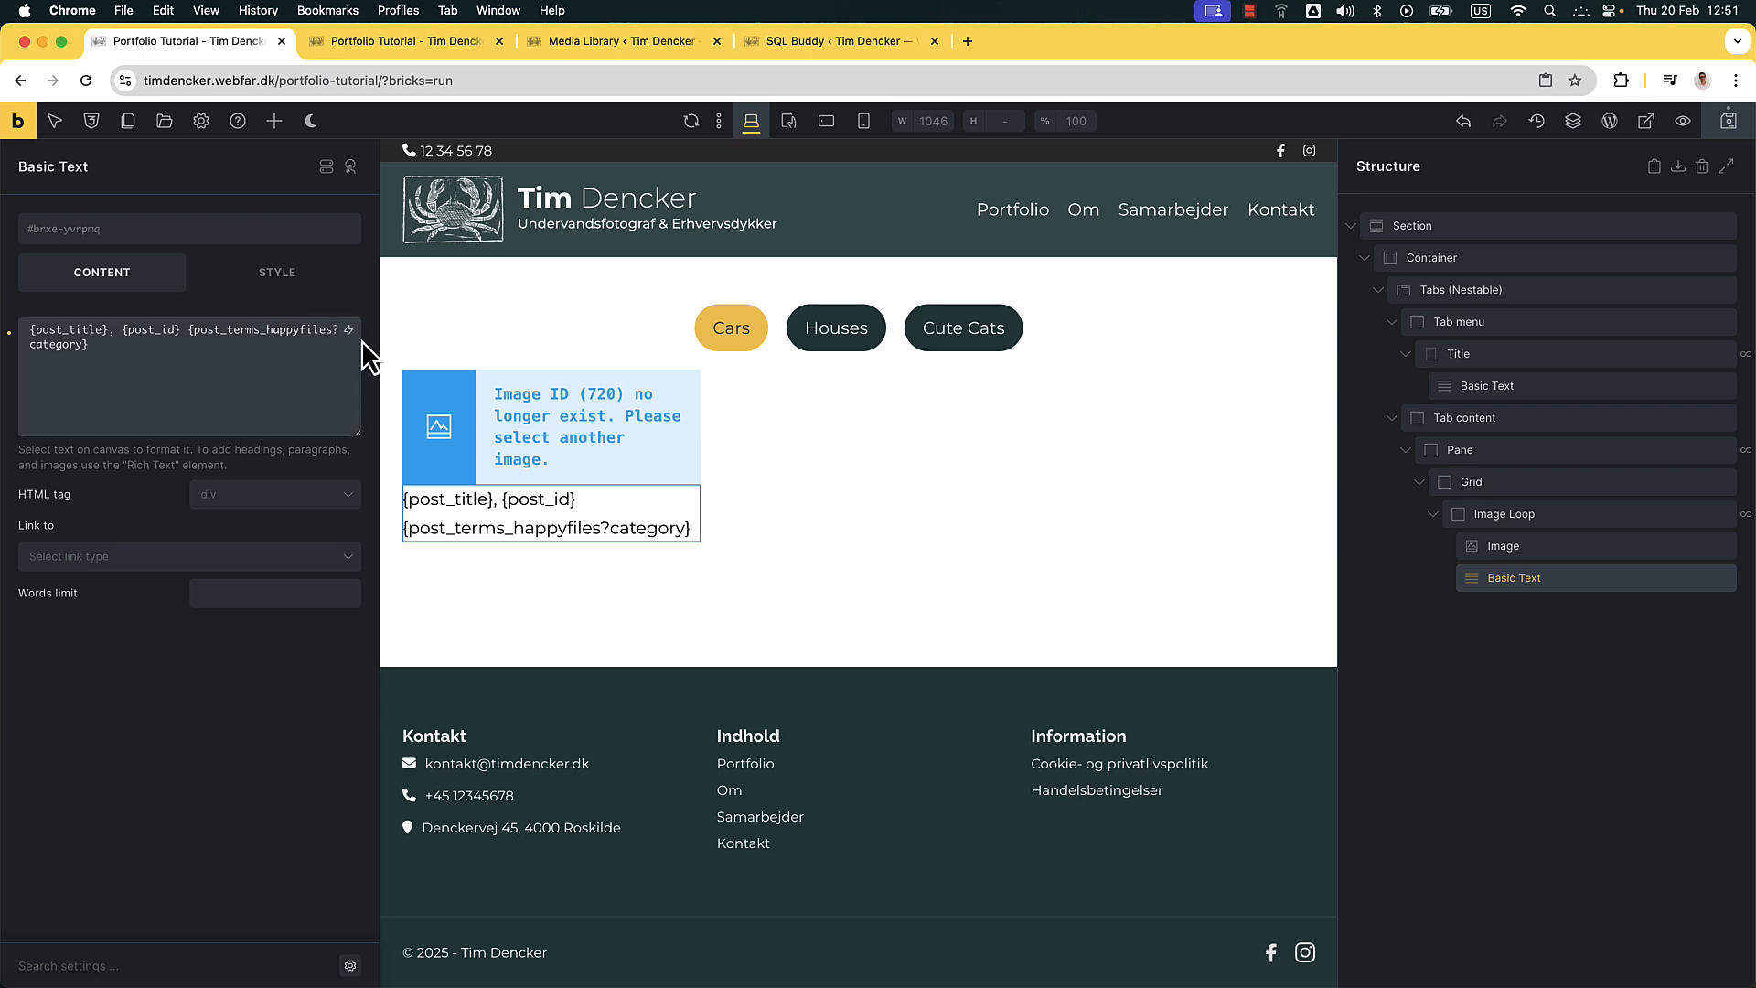
pyautogui.press('Delete')
pyautogui.write('_')
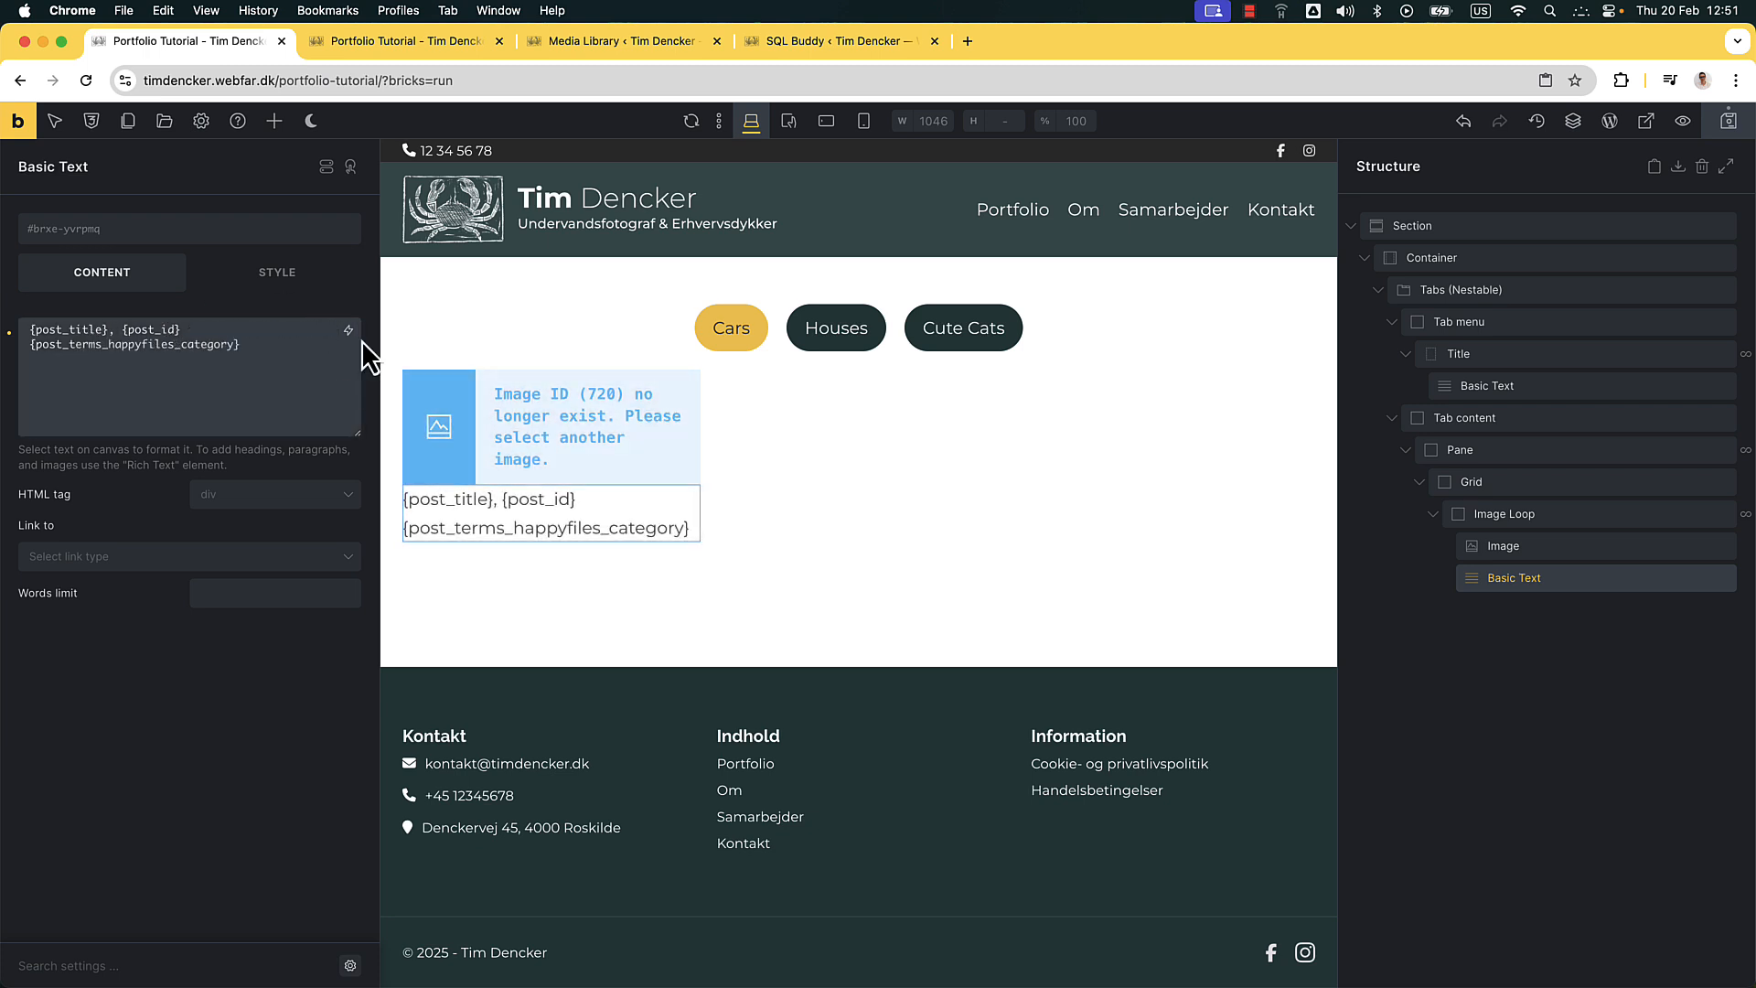
pyautogui.click(1727, 131)
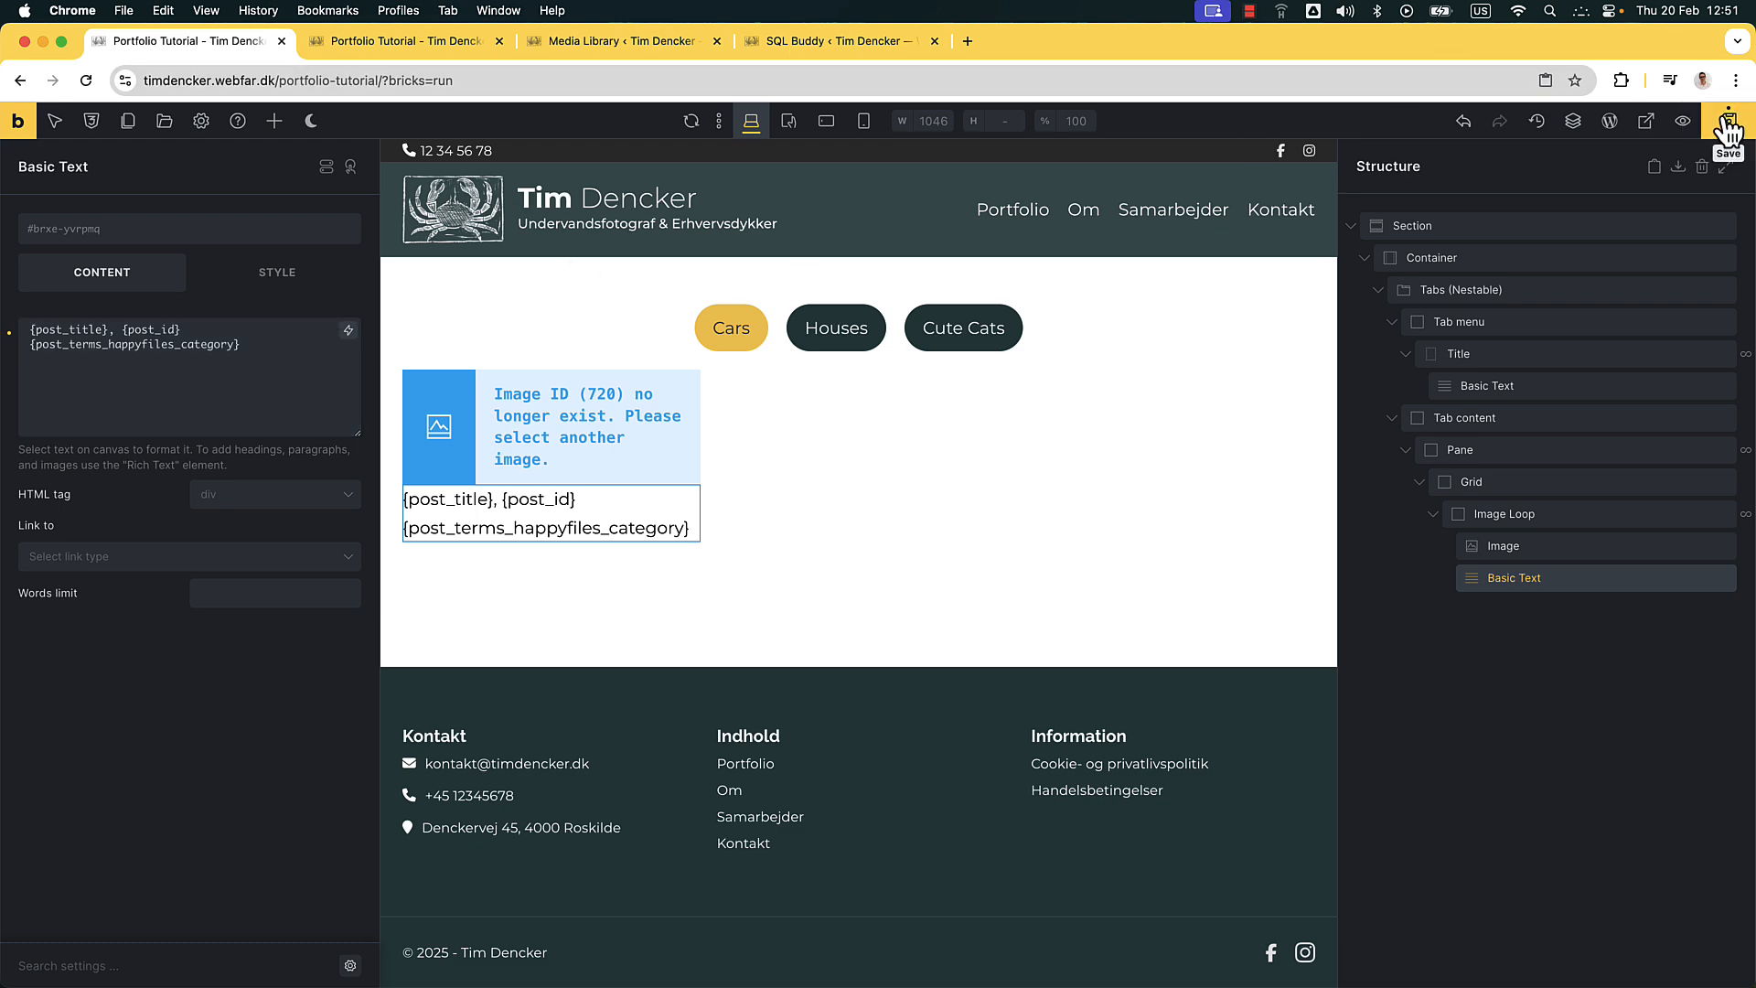
# Check the category names in the preview page's captions, follow the Cute Cats caption link, and return to the preview
pyautogui.click(391, 40)
pyautogui.scroll(-1, 389, 827)
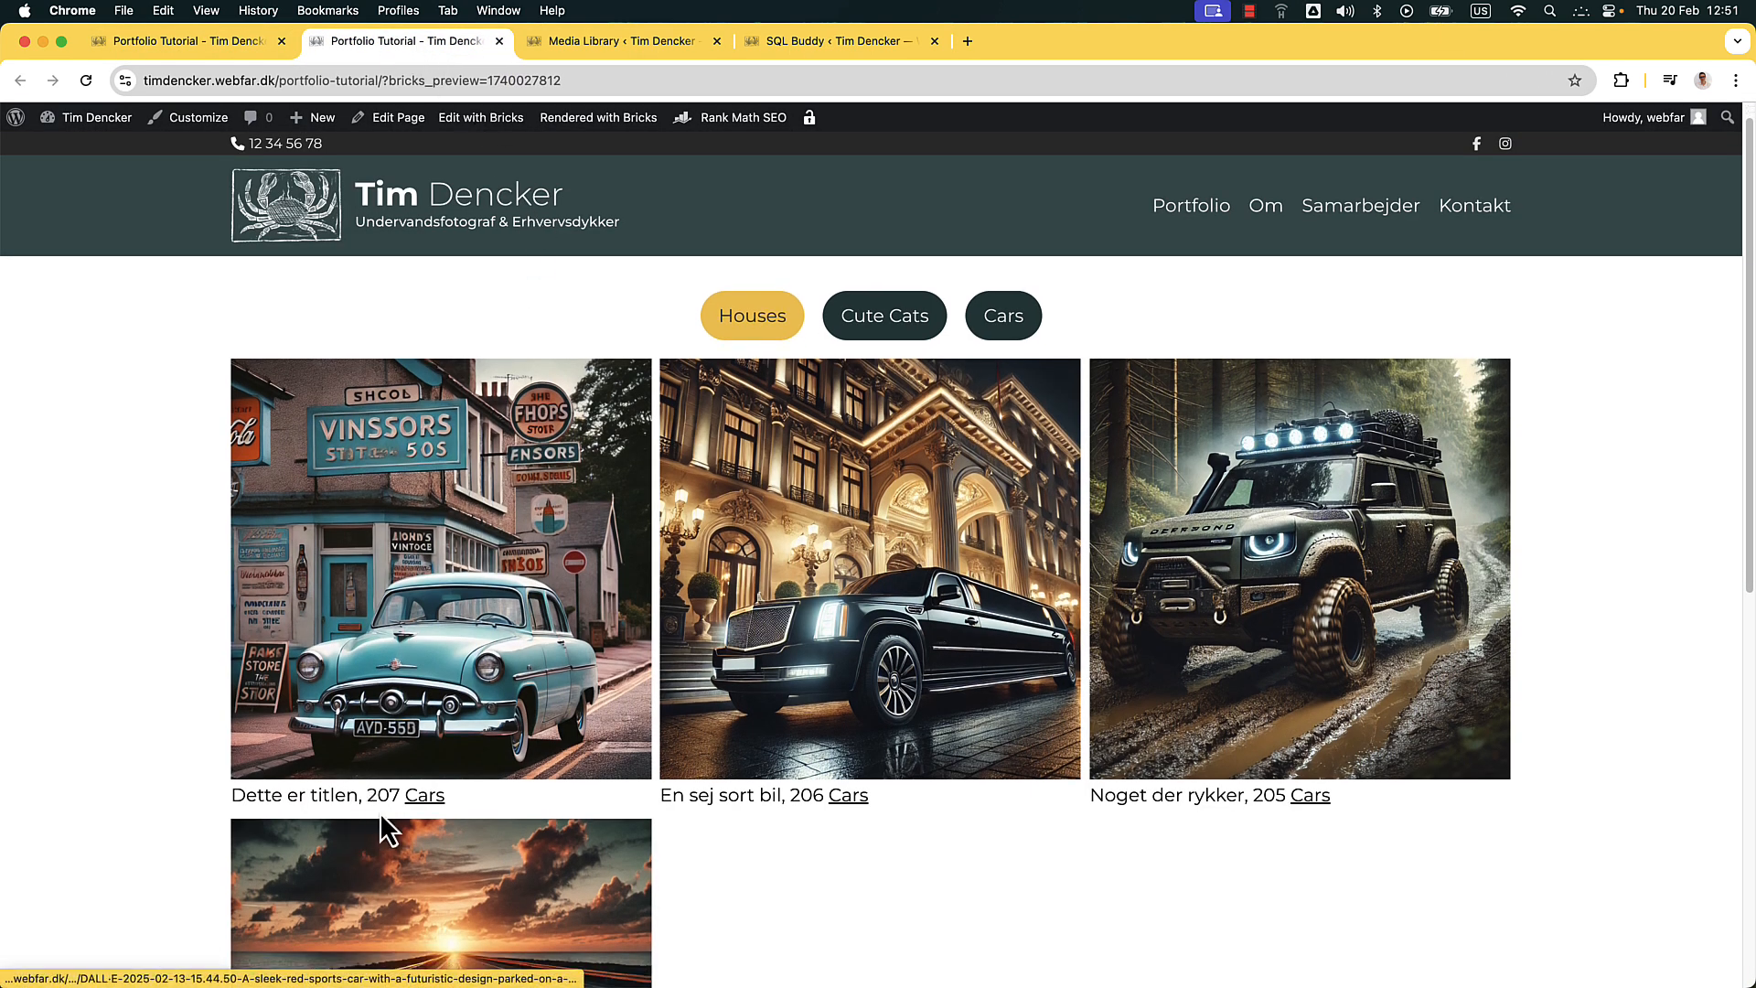
pyautogui.moveTo(467, 803); pyautogui.dragTo(418, 798)
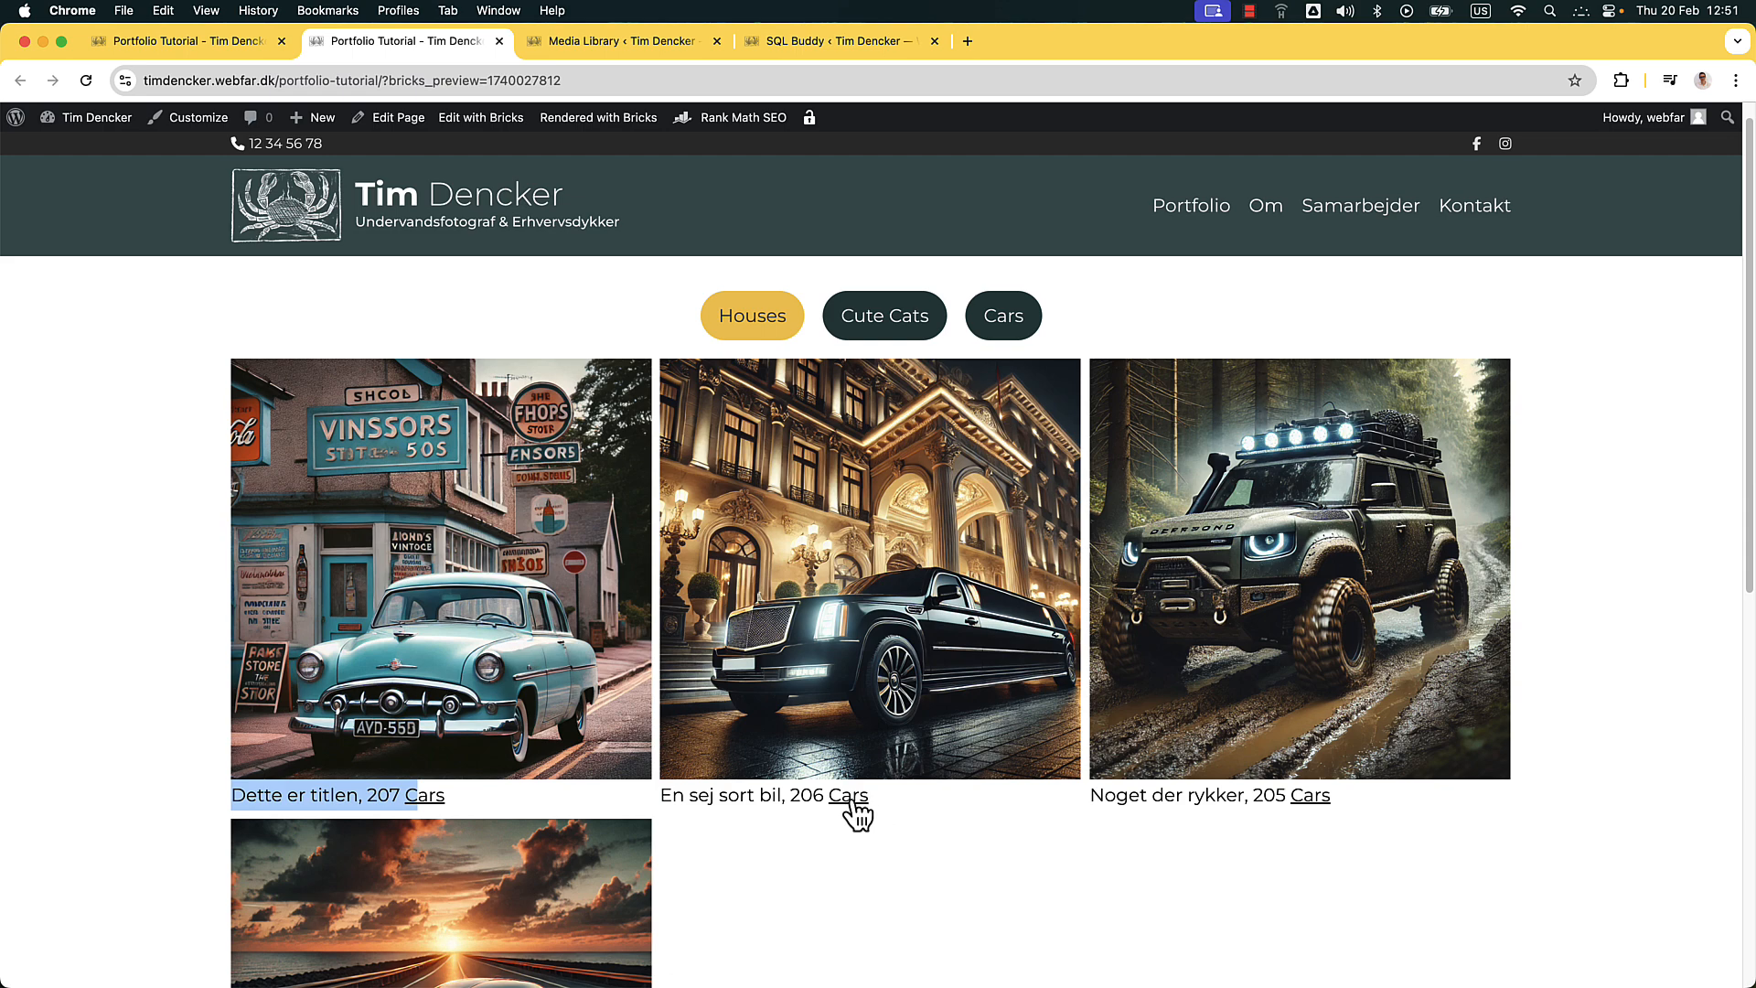
pyautogui.click(893, 315)
pyautogui.scroll(-3, 819, 583)
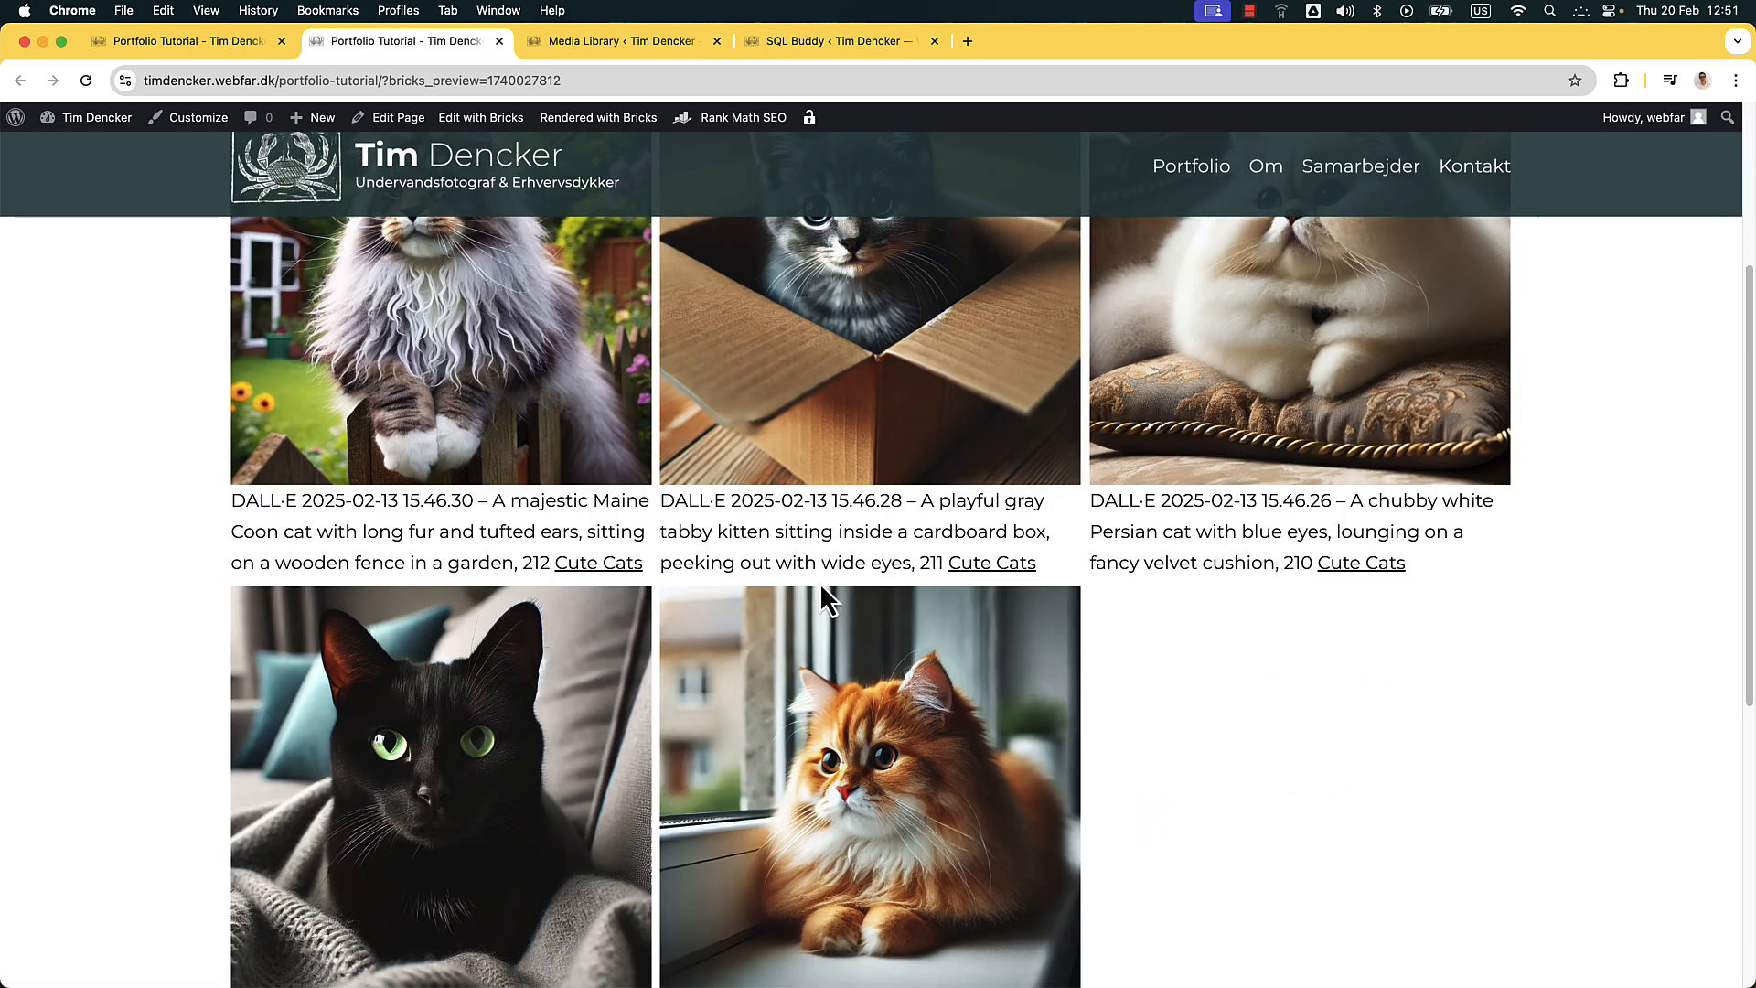
pyautogui.click(968, 565)
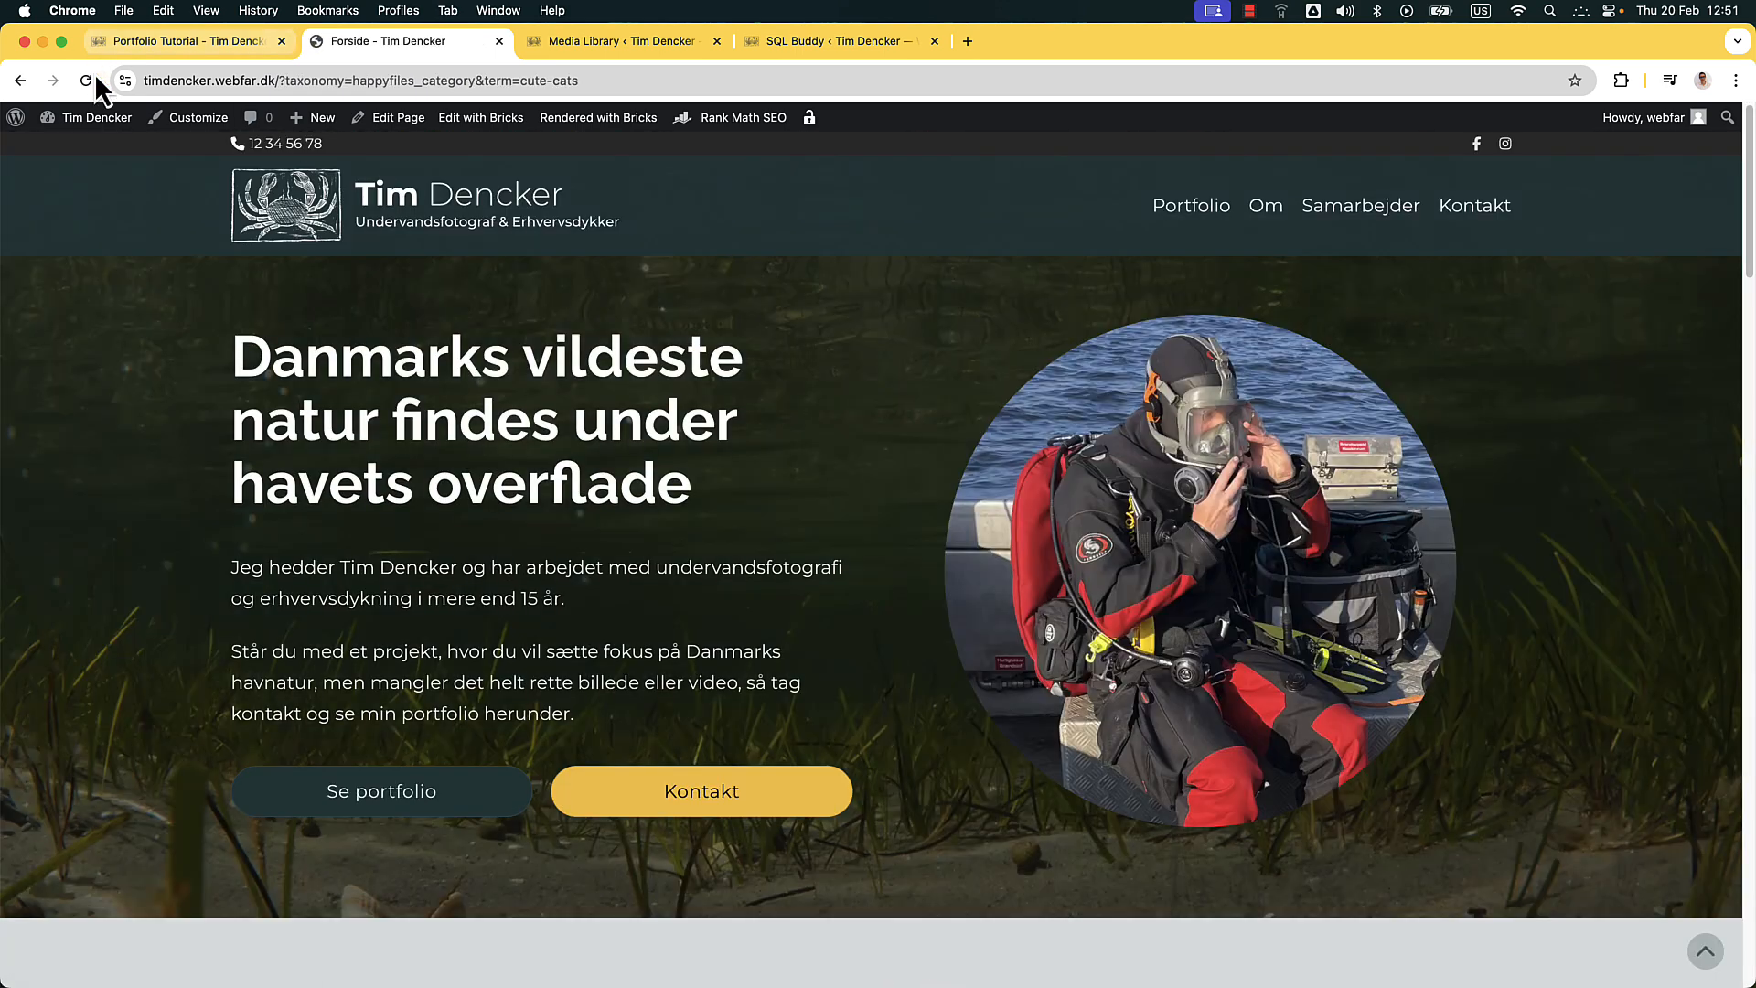
pyautogui.click(21, 85)
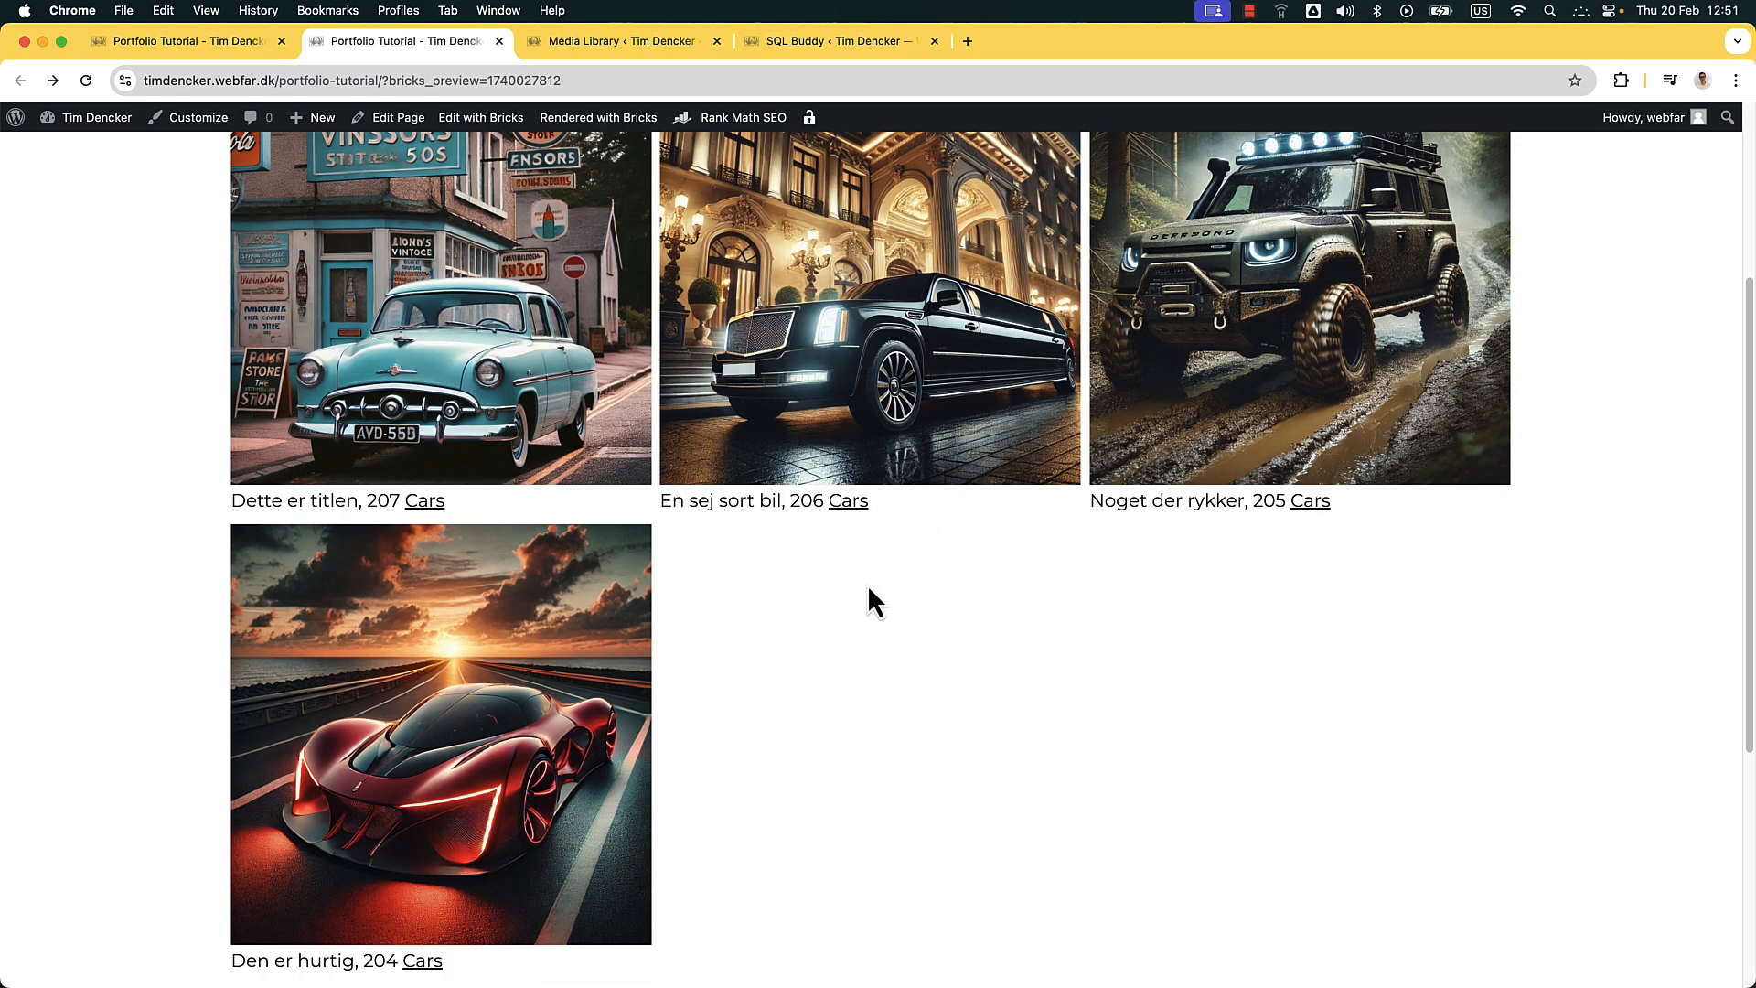
# Look through the Cute Cats, Cars and Houses tabs to compare the category shown in each image caption
pyautogui.scroll(4, 869, 599)
pyautogui.click(907, 340)
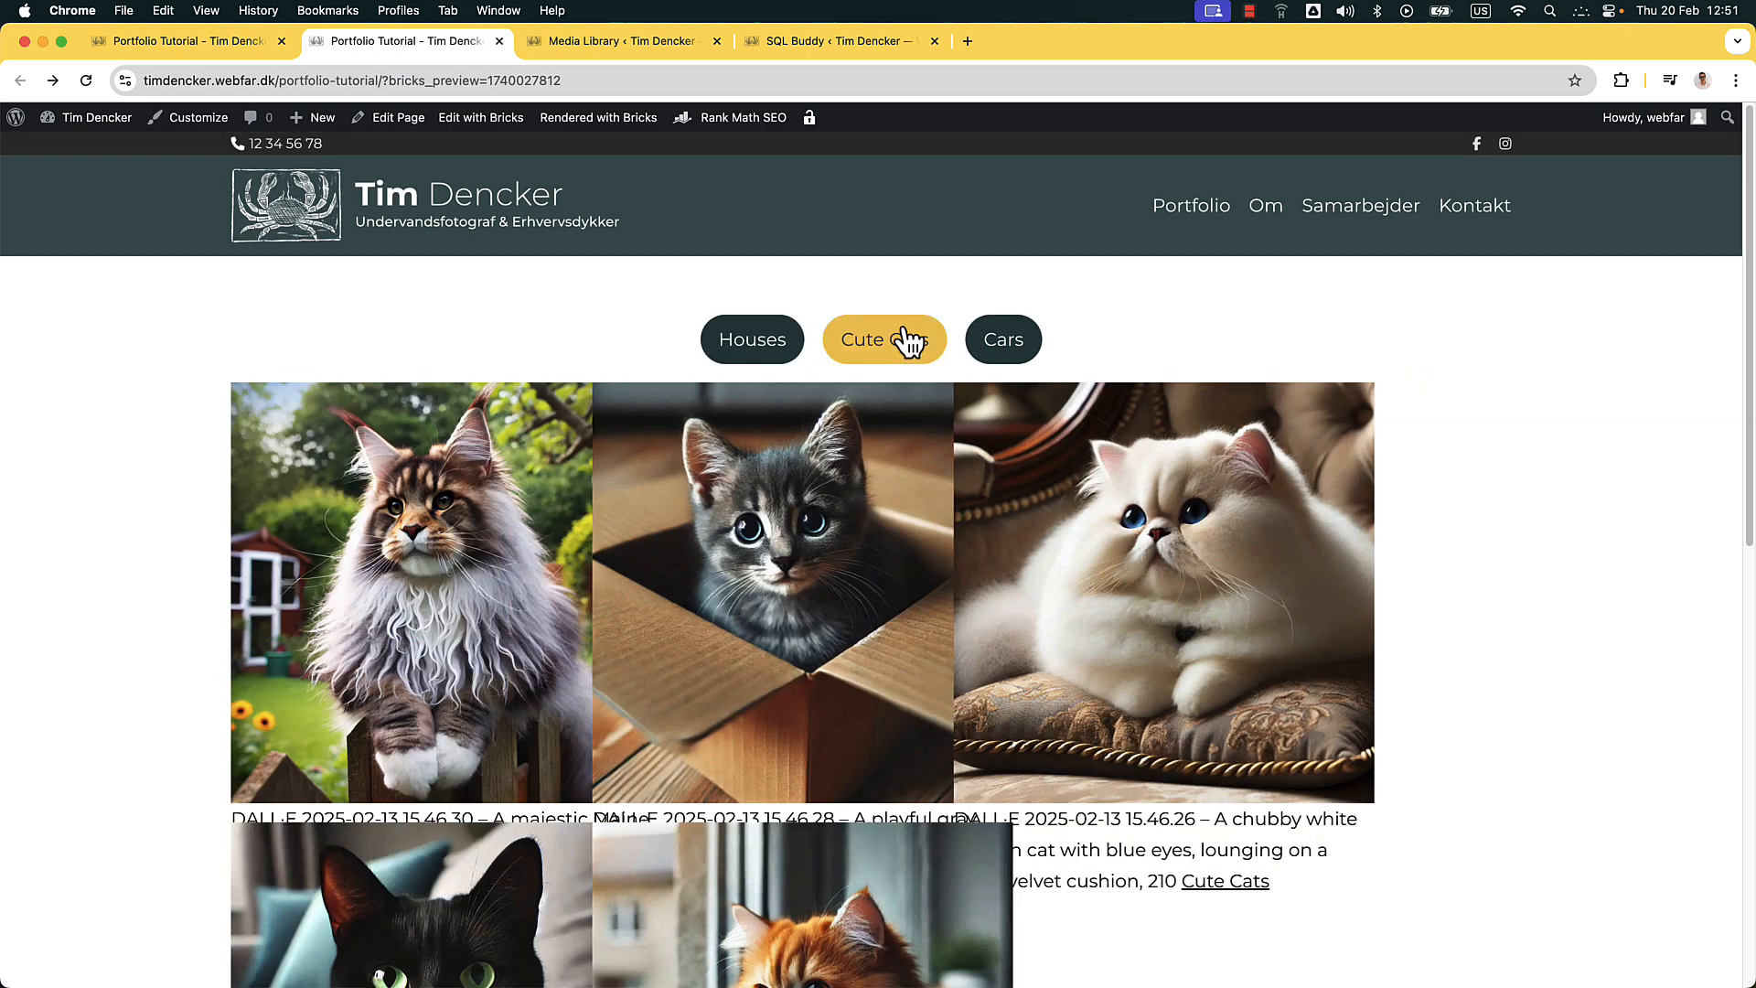
pyautogui.click(1019, 337)
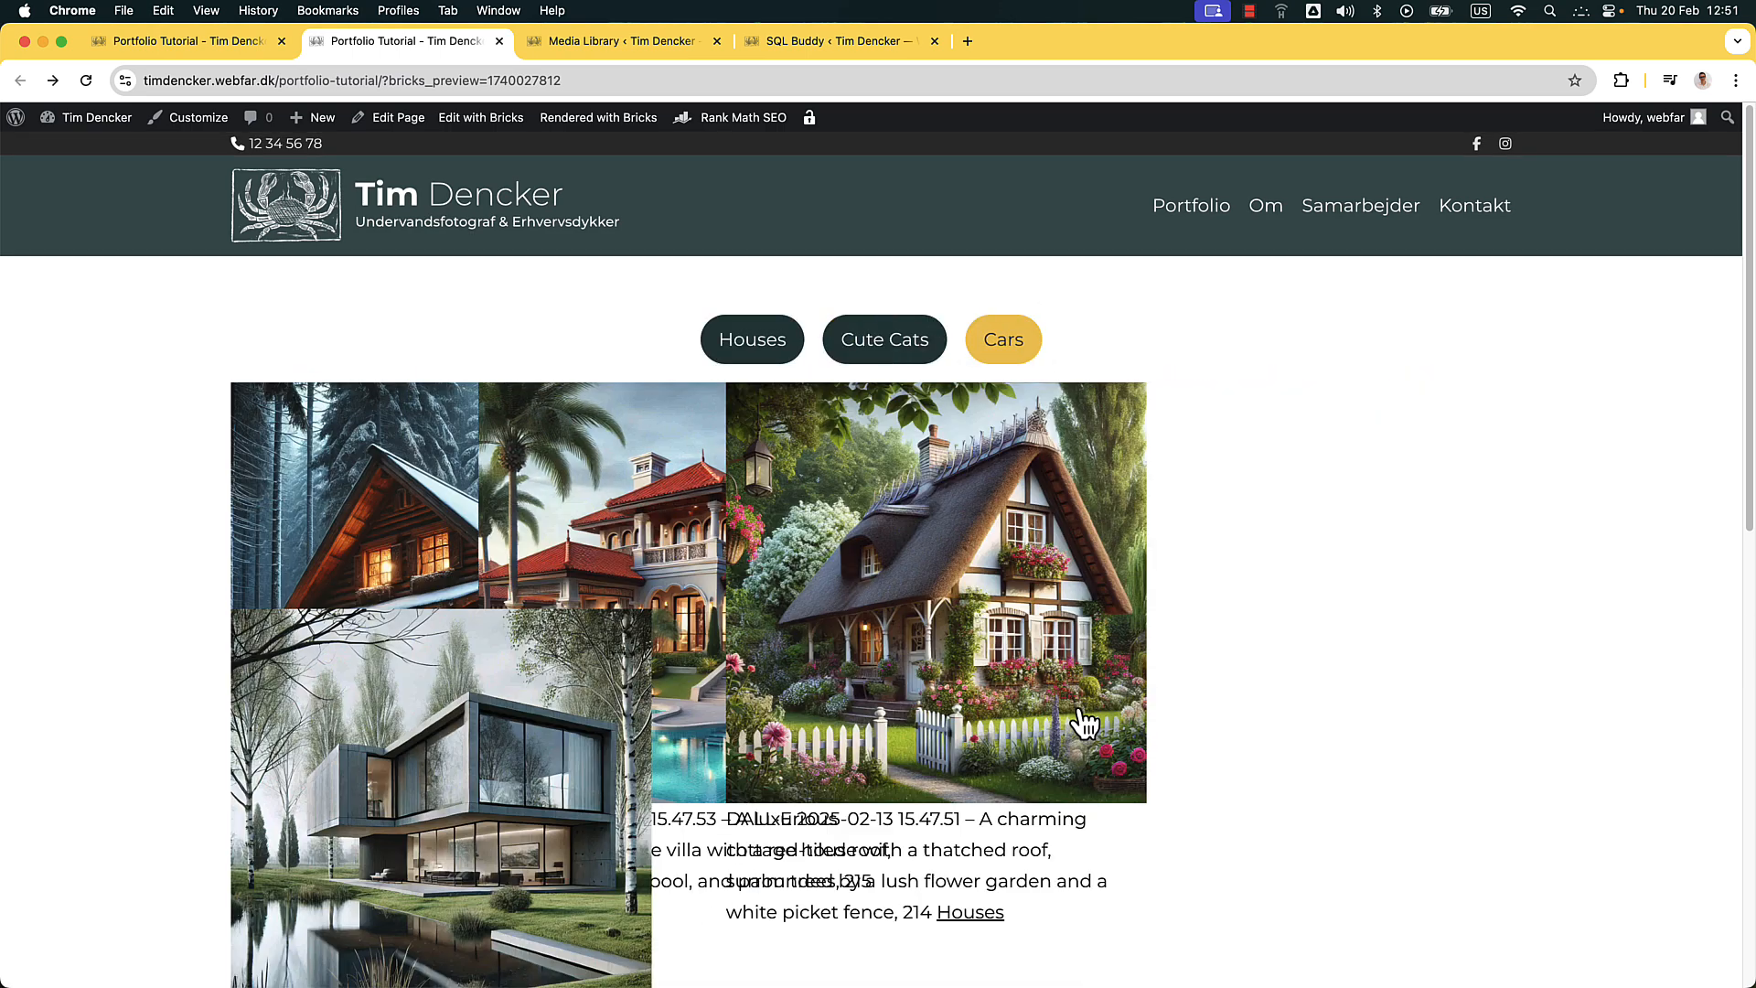
pyautogui.click(900, 344)
pyautogui.click(771, 356)
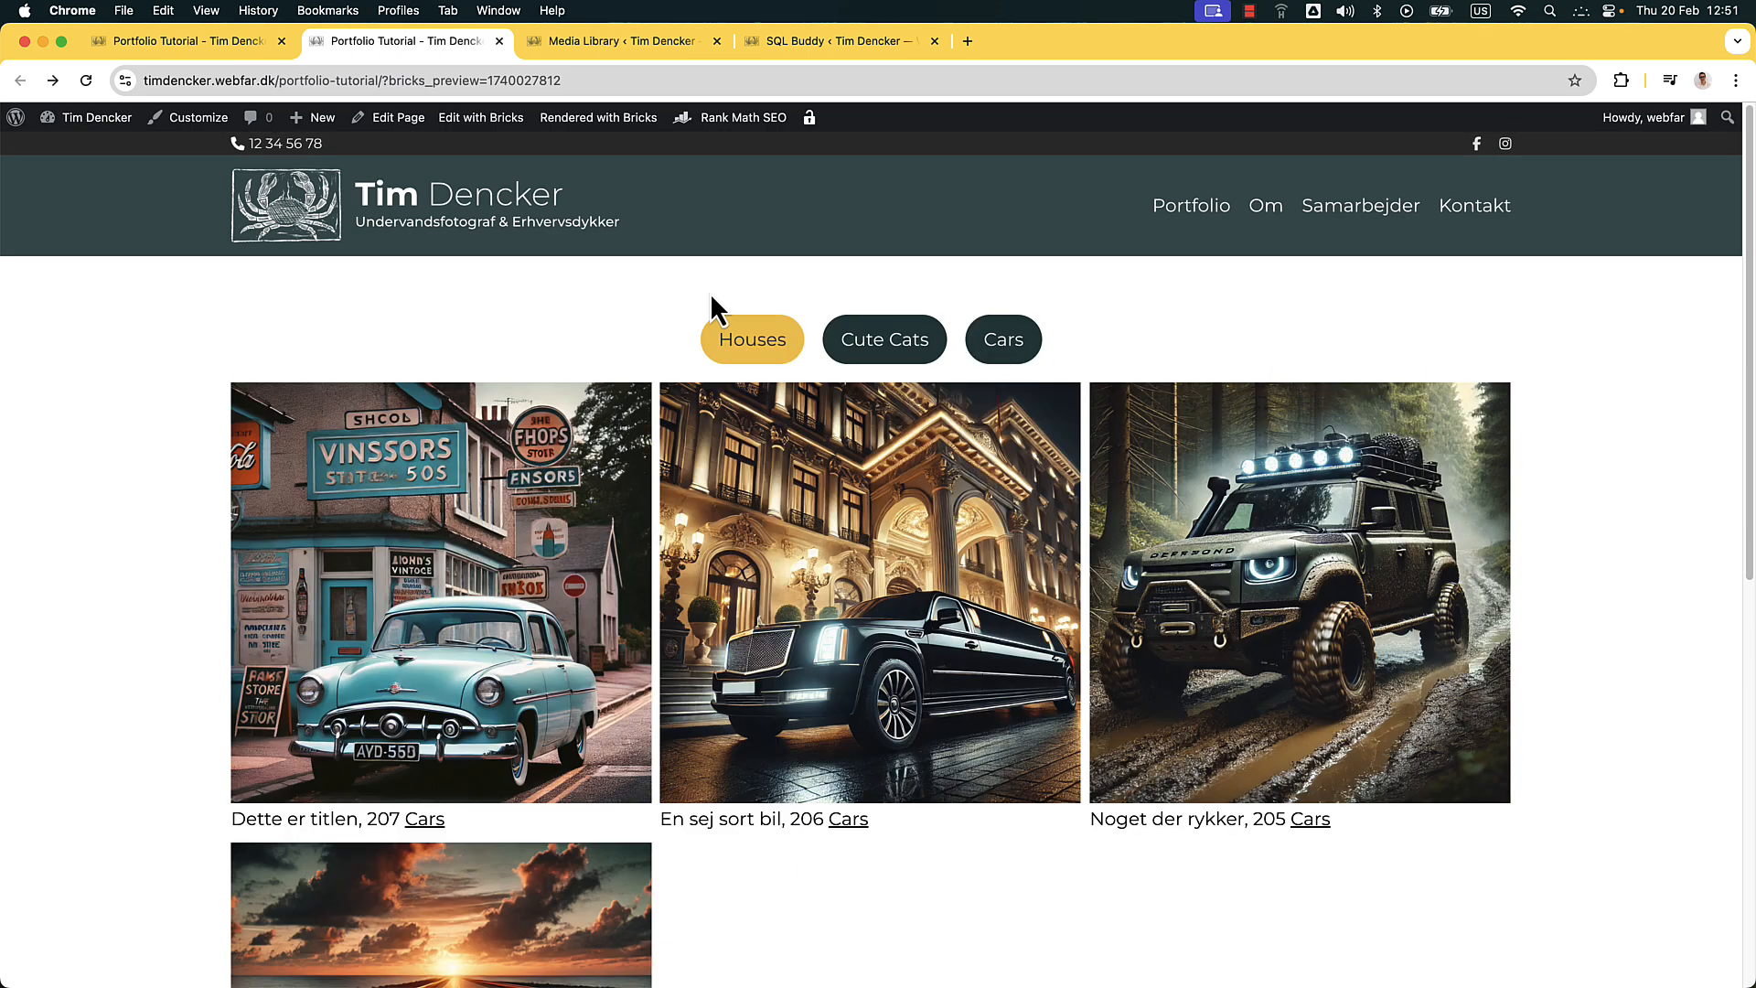
# Add the :plain modifier to the happyfiles category tag in the Bricks editor's Basic Text and save the page
pyautogui.click(184, 40)
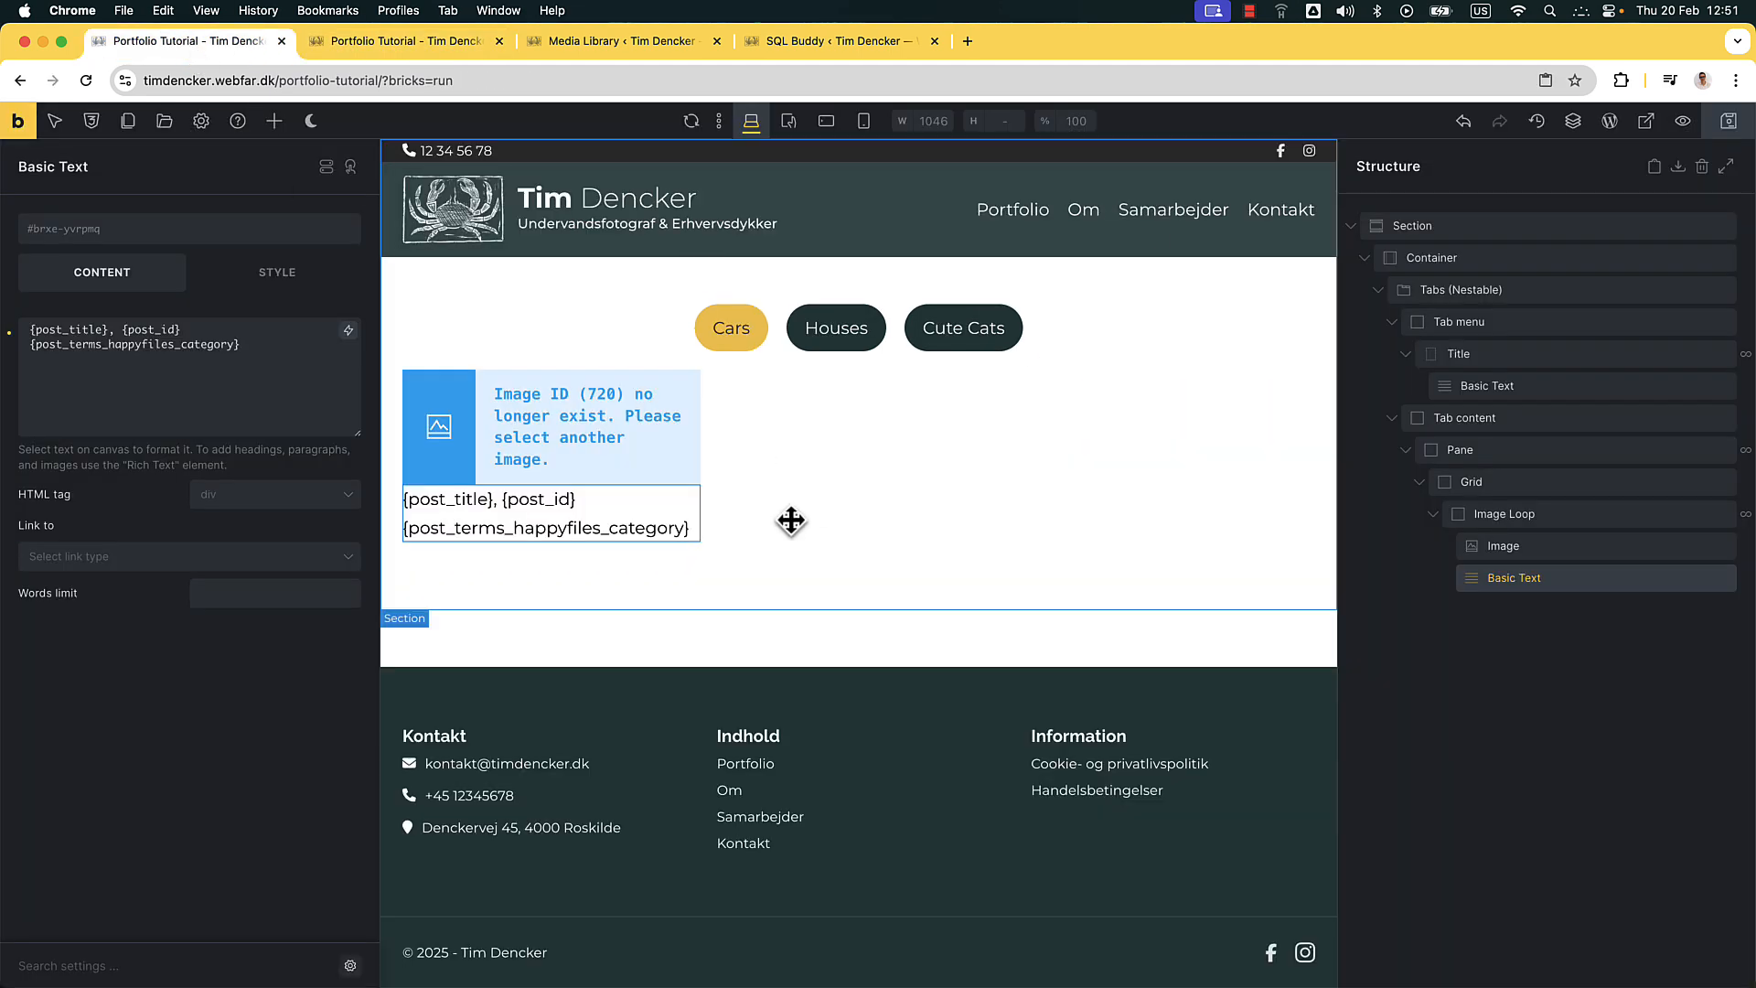
pyautogui.click(233, 344)
pyautogui.write(':')
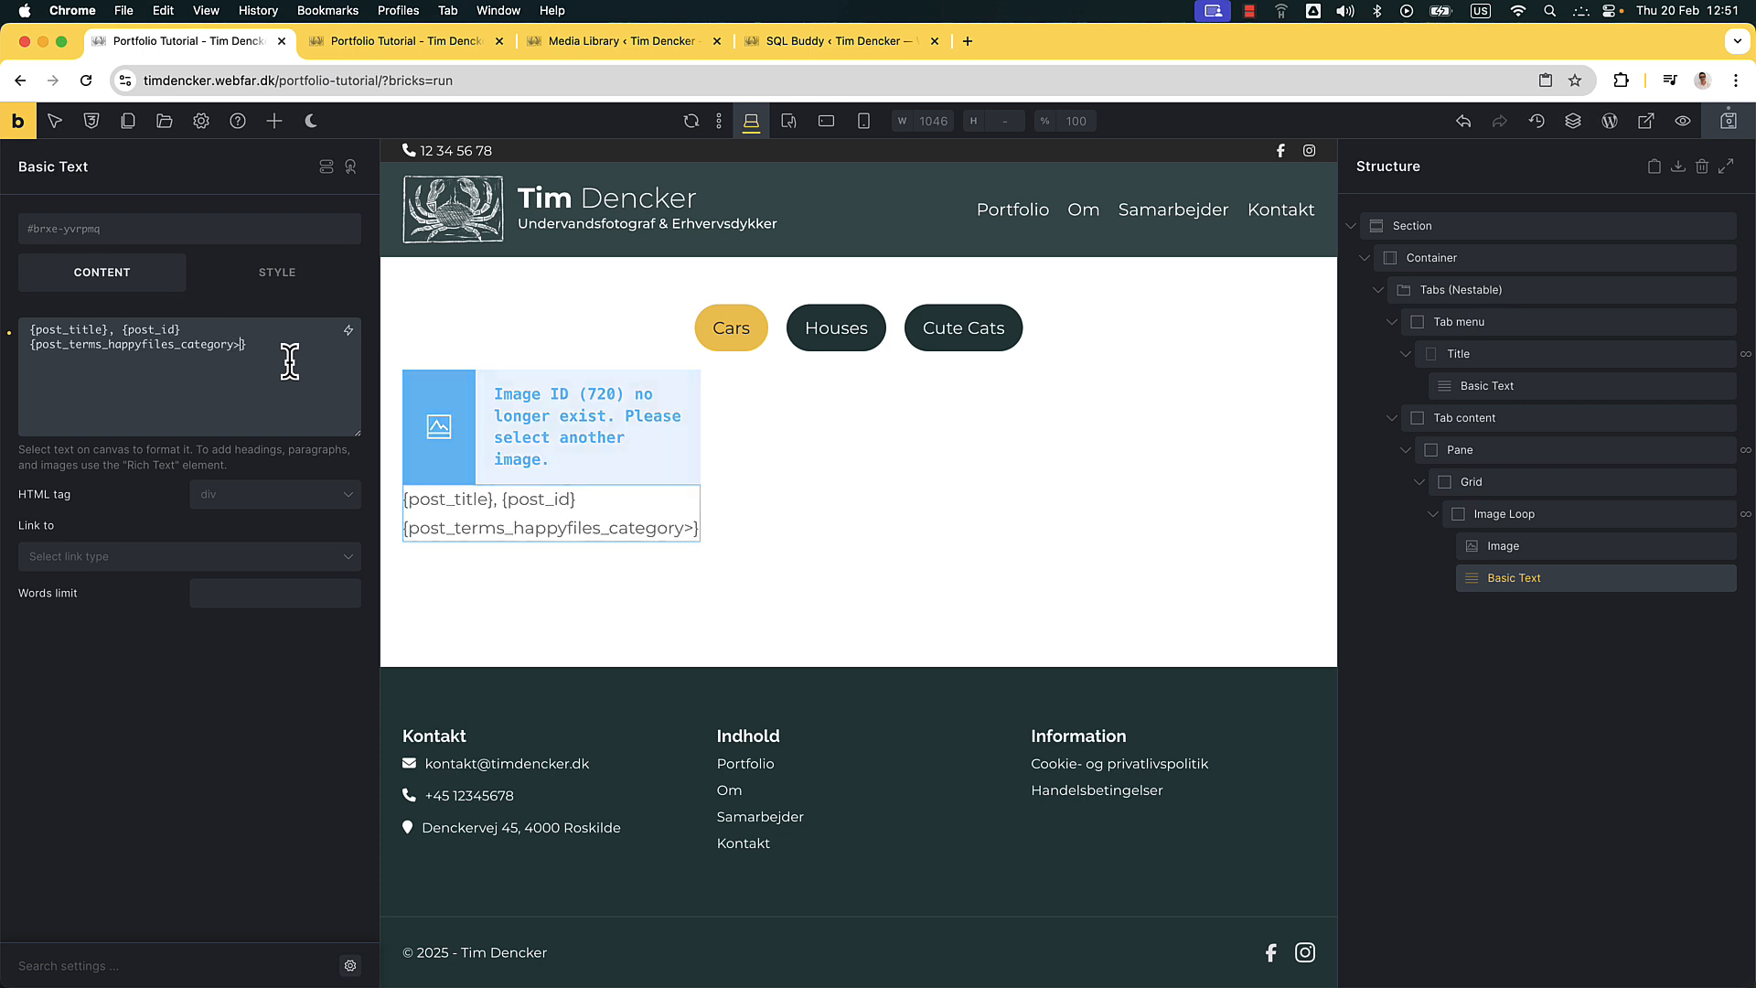
pyautogui.write('plain')
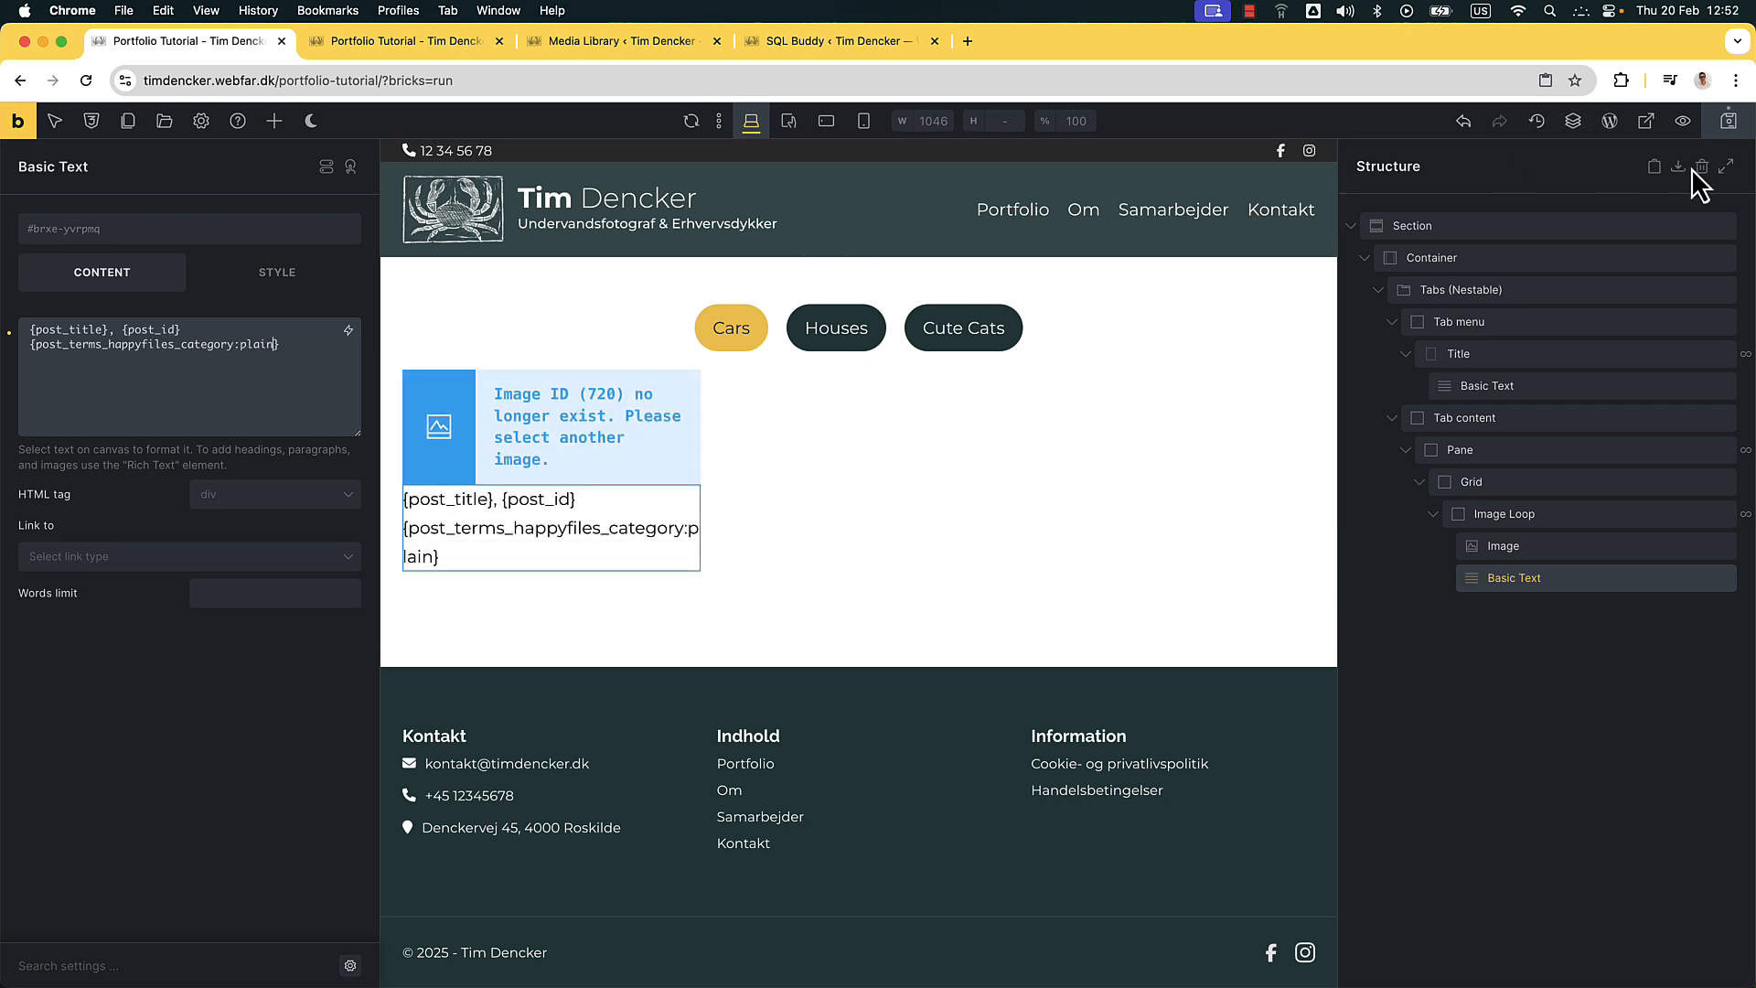
pyautogui.click(1727, 121)
# Reload the preview page and check the category text in the captions of the Houses and Cute Cats tabs
pyautogui.click(333, 47)
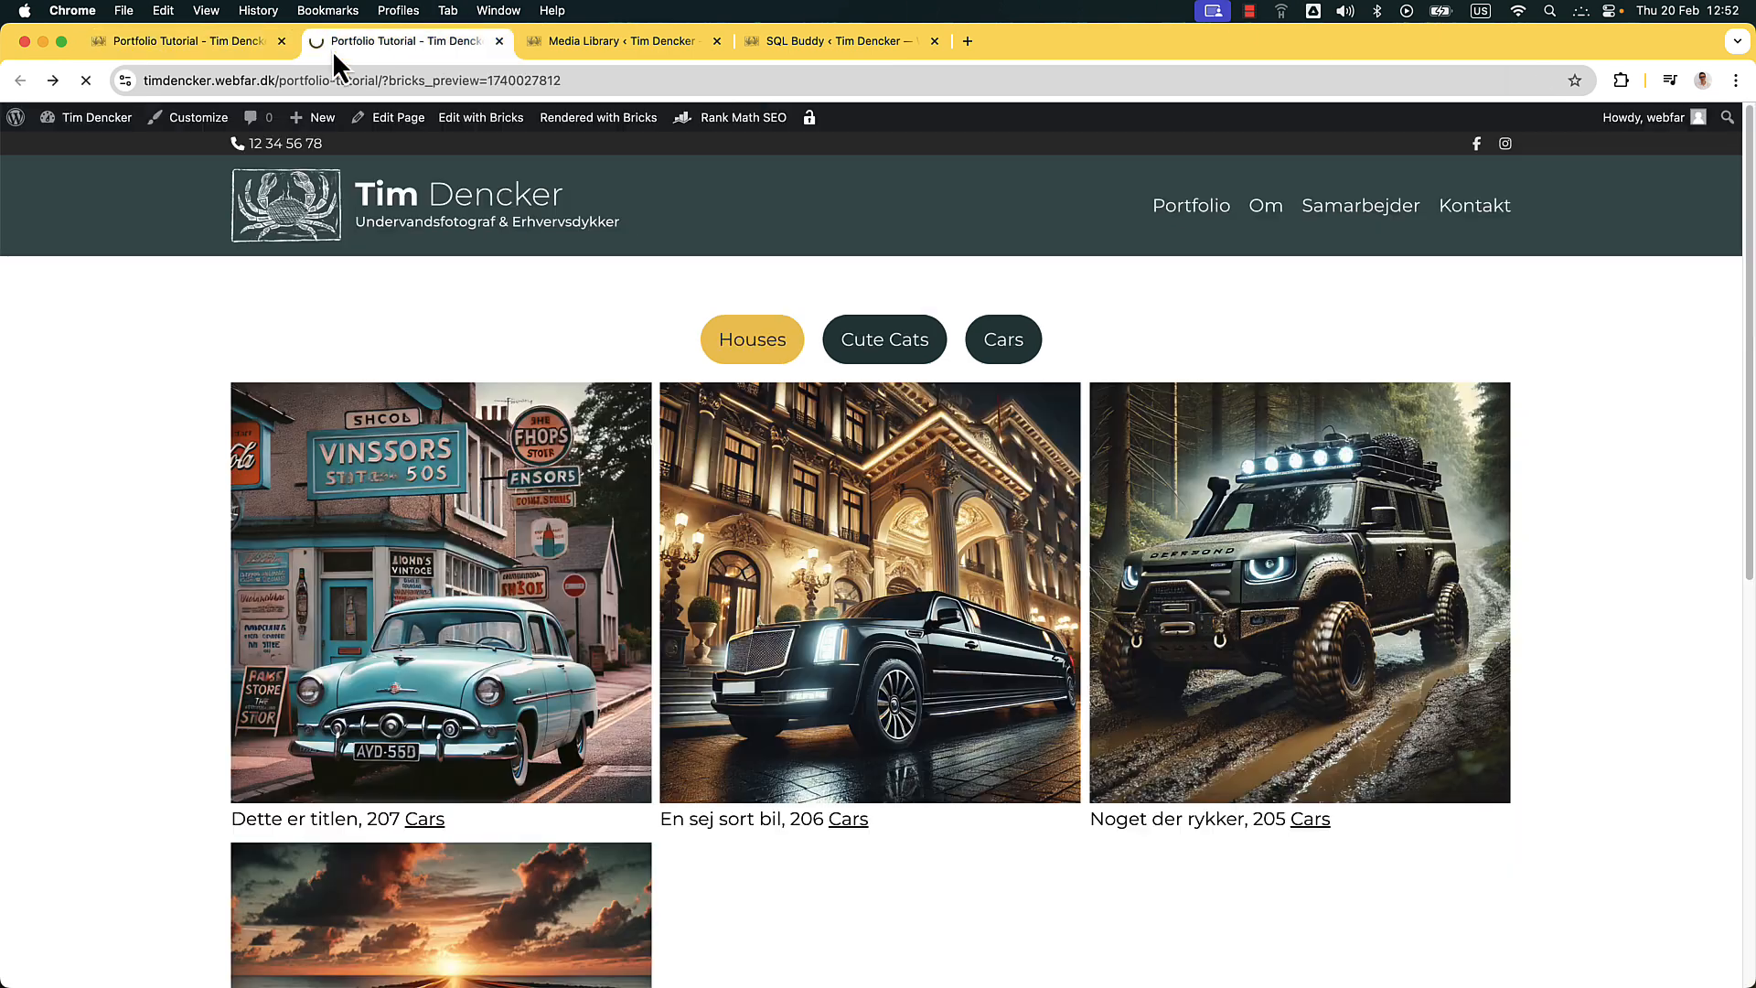
pyautogui.press('super+r')
pyautogui.moveTo(860, 817); pyautogui.dragTo(831, 817)
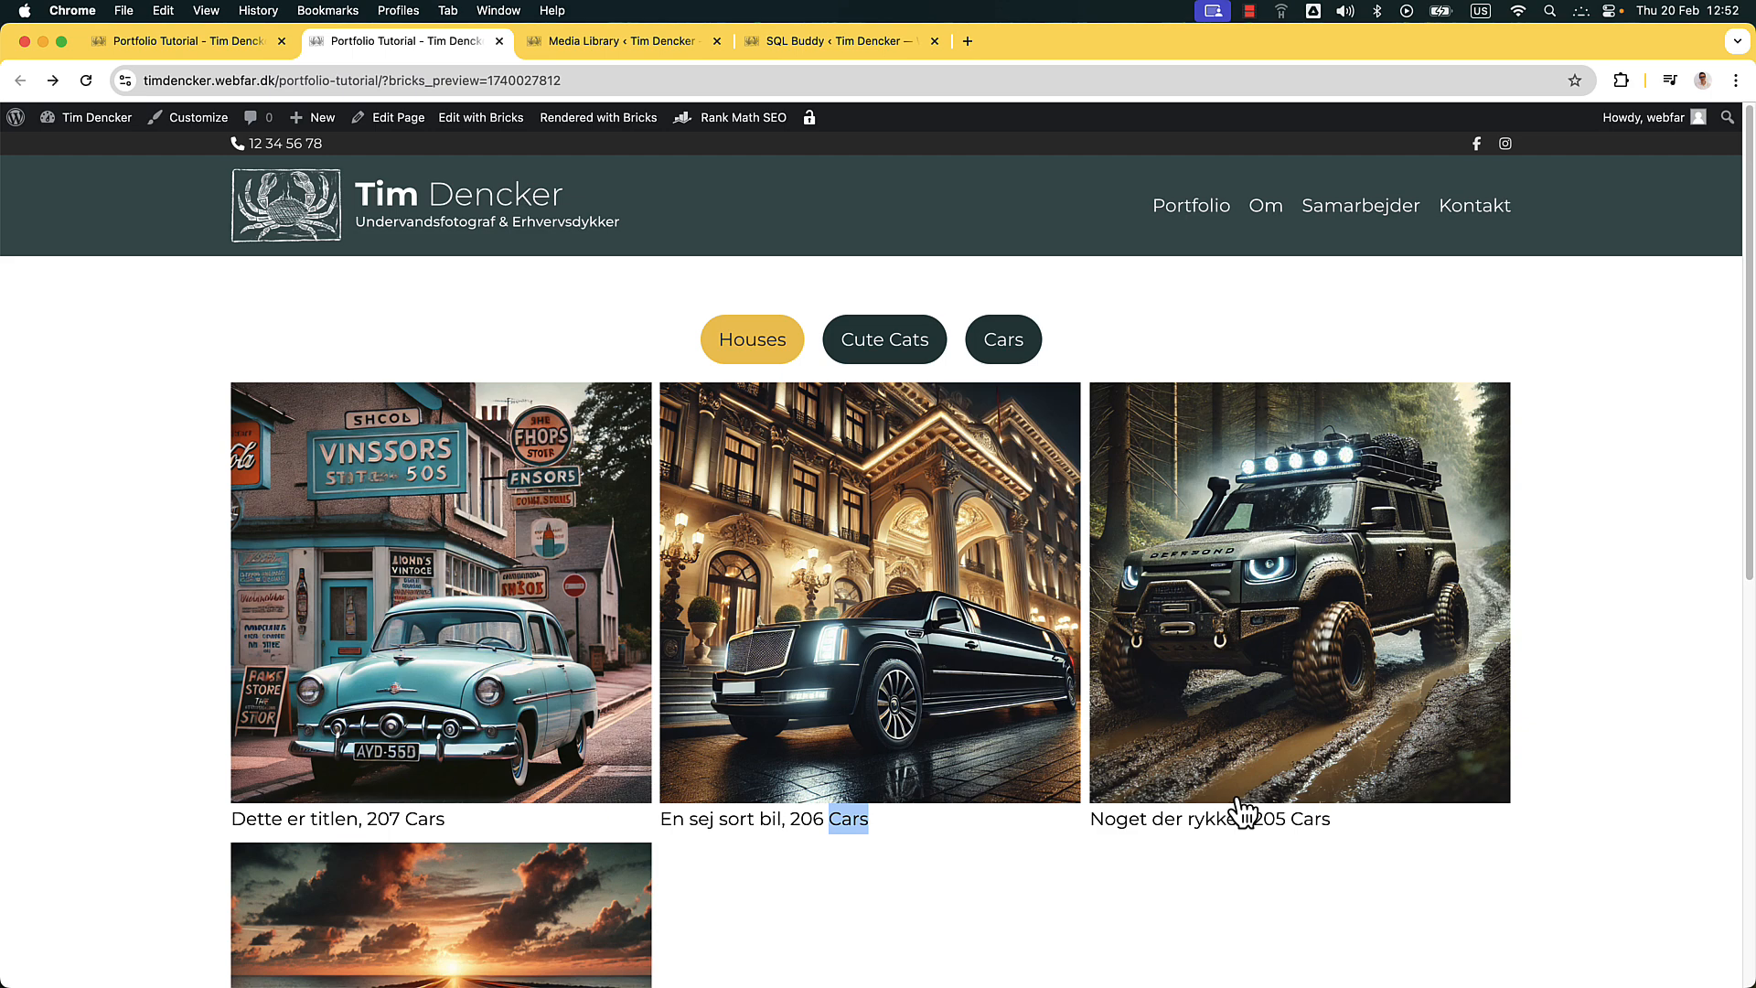
pyautogui.click(882, 339)
pyautogui.click(787, 340)
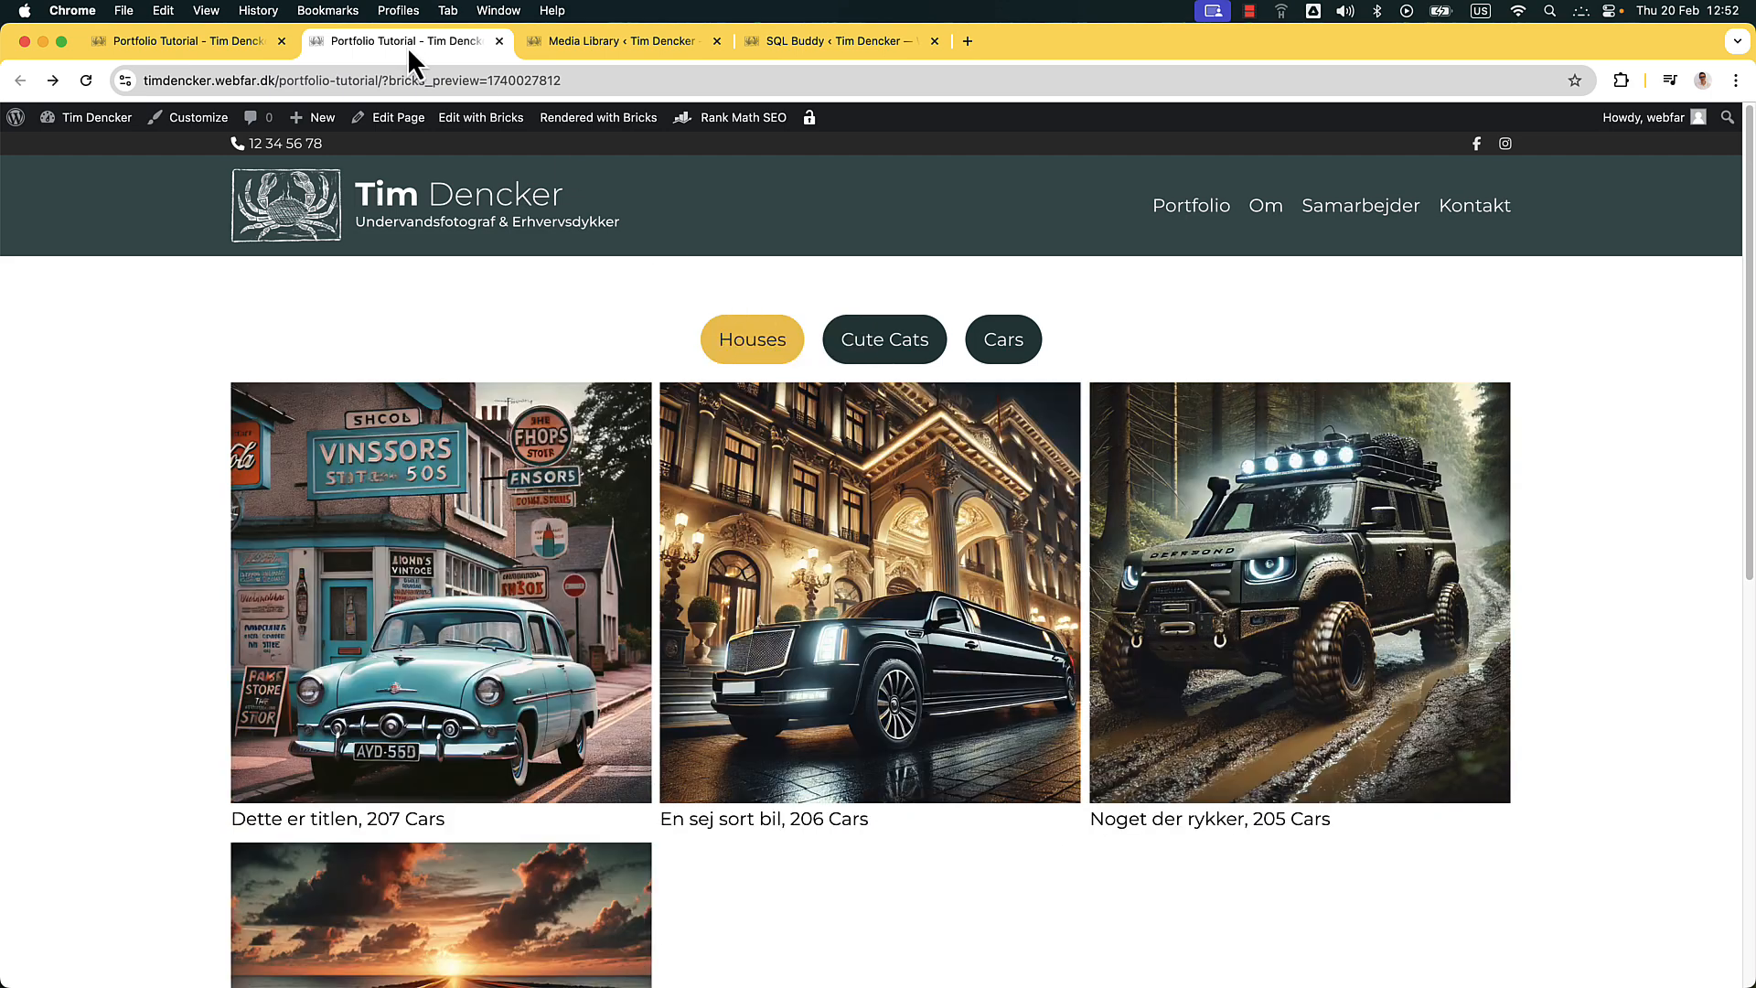
# Copy {post_terms_happyfiles_category:plain} from the Basic Text in the Bricks editor and set it as the Image element's Lightbox ID
pyautogui.click(168, 36)
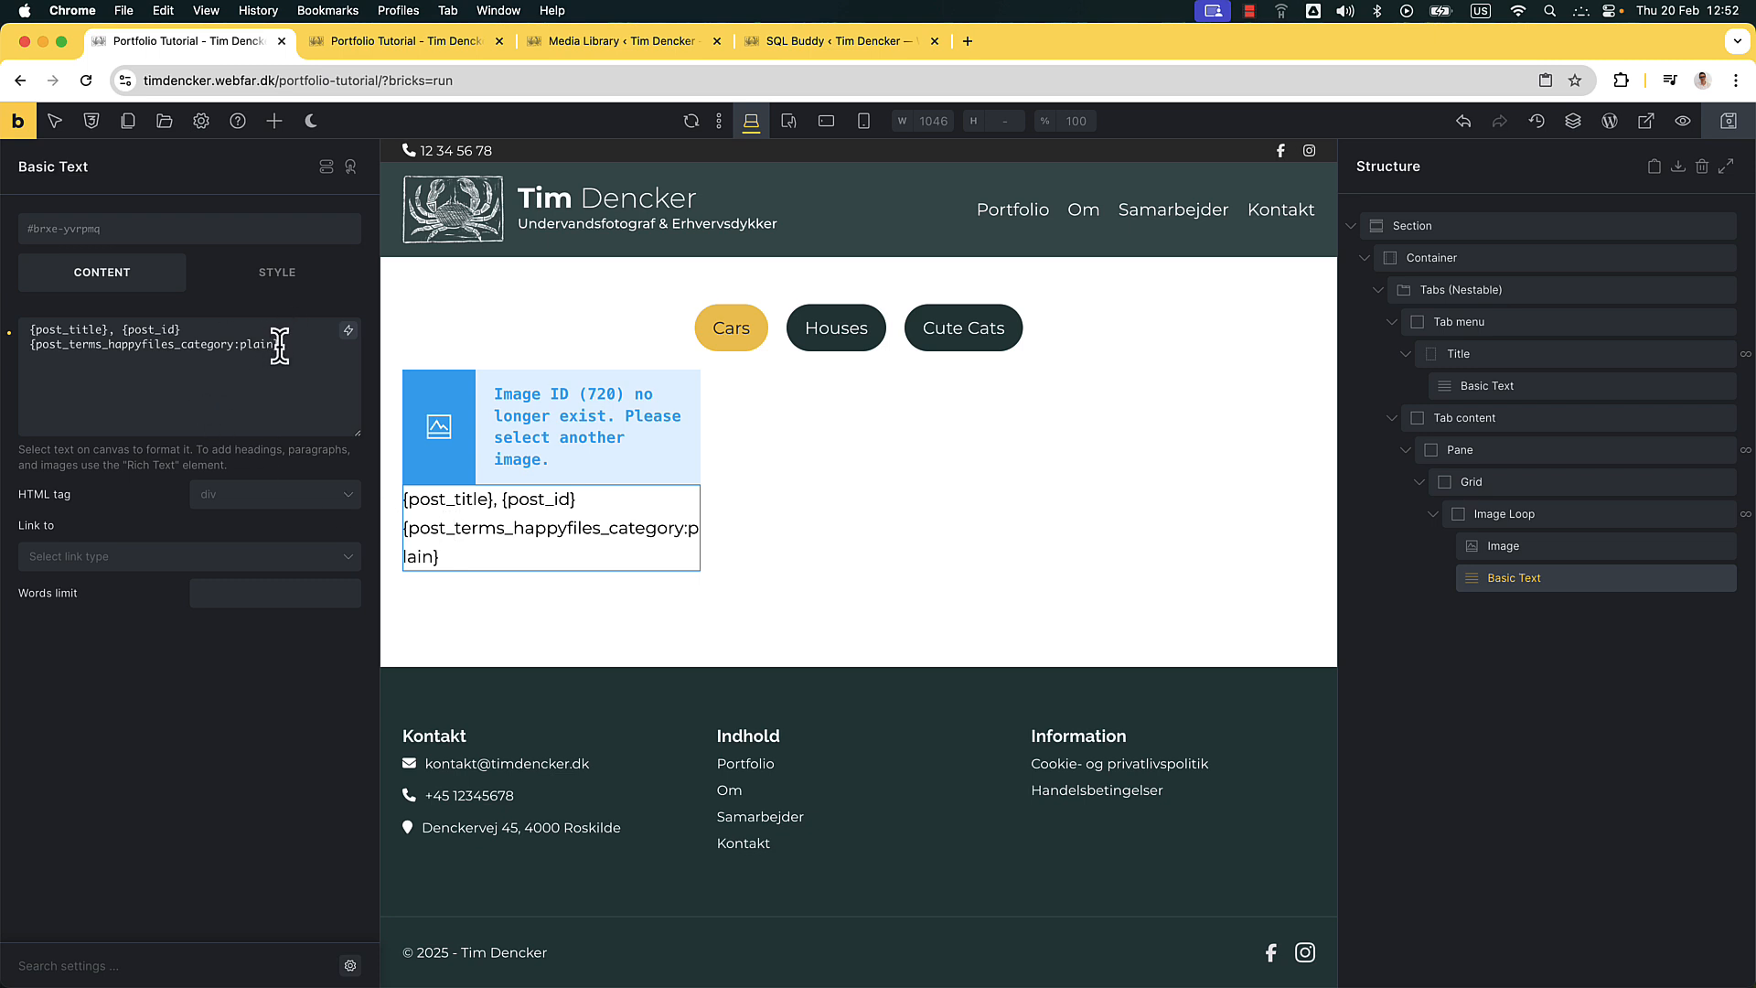
pyautogui.moveTo(279, 346); pyautogui.dragTo(39, 343)
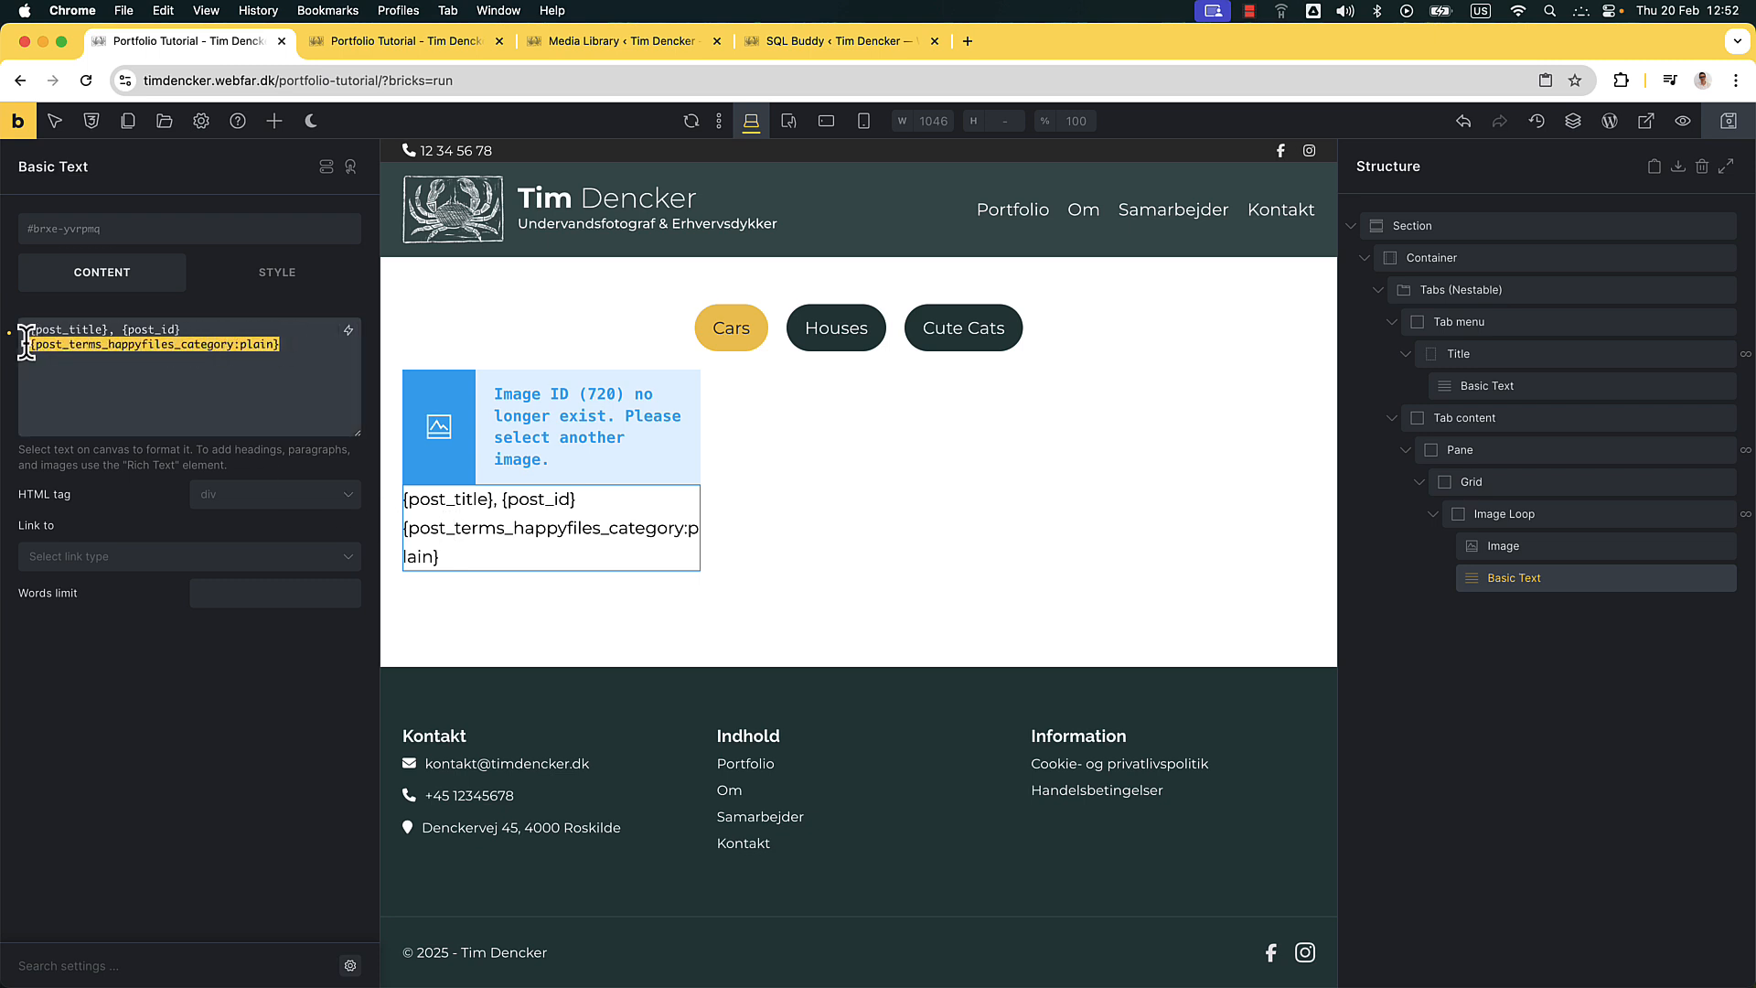
pyautogui.click(1543, 540)
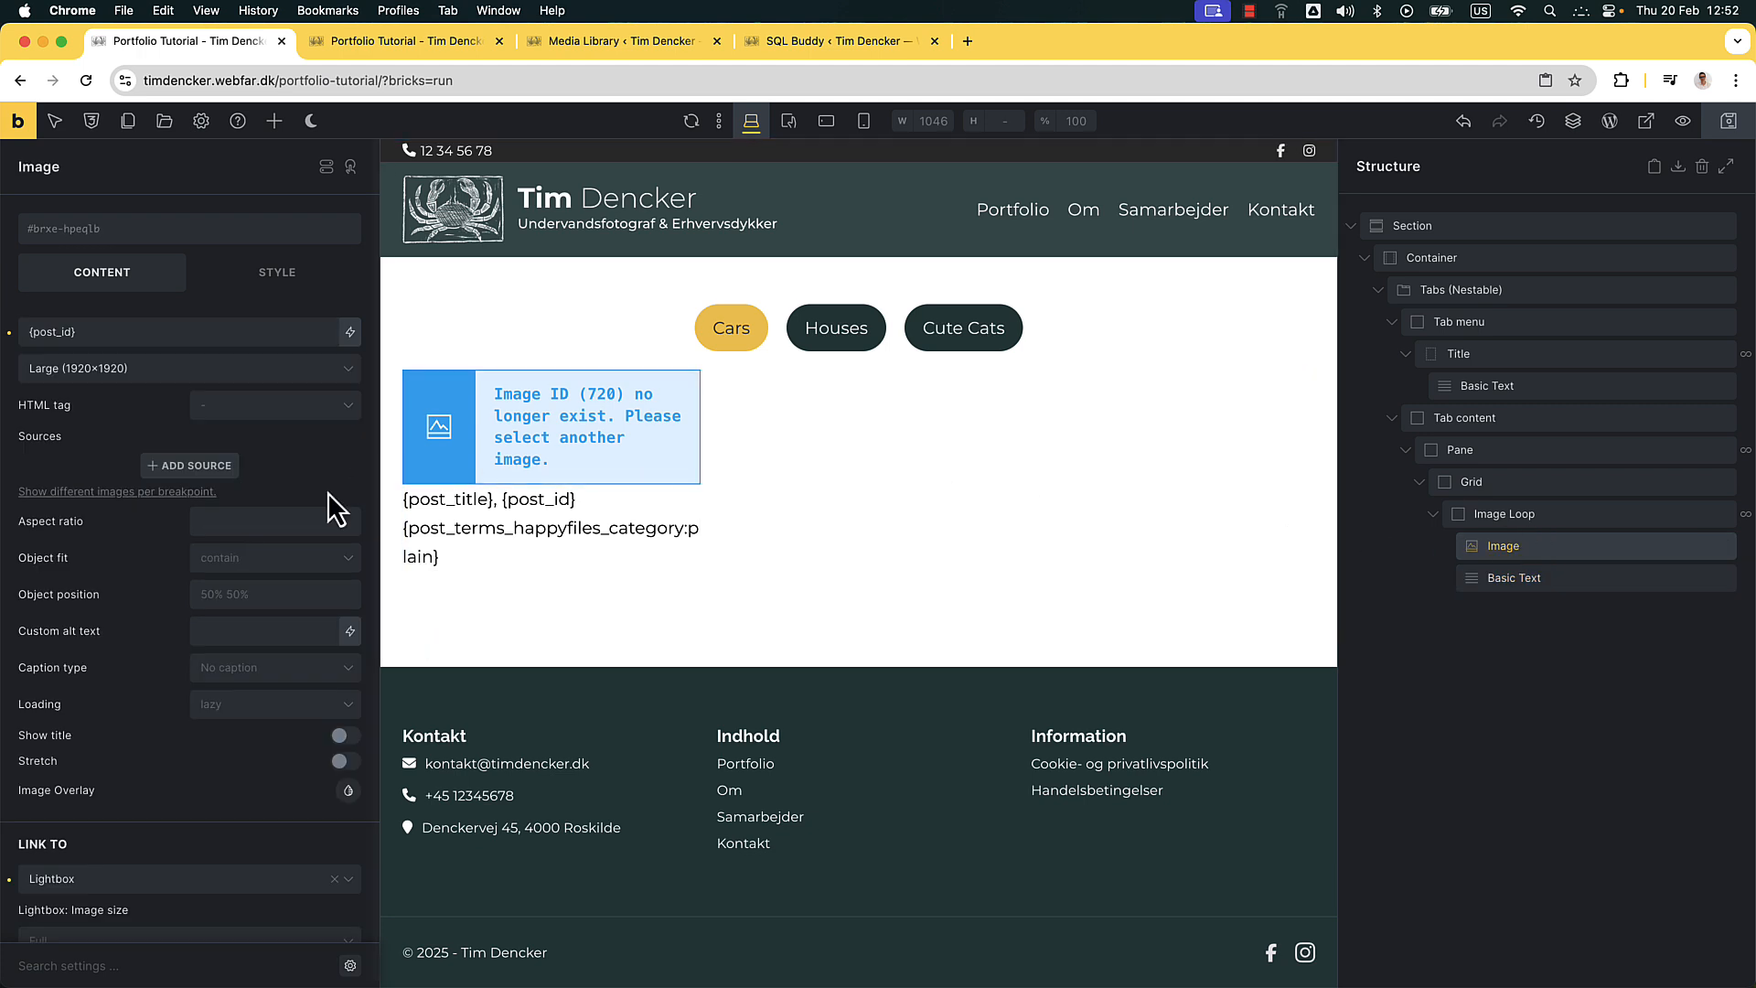
pyautogui.scroll(-5, 233, 497)
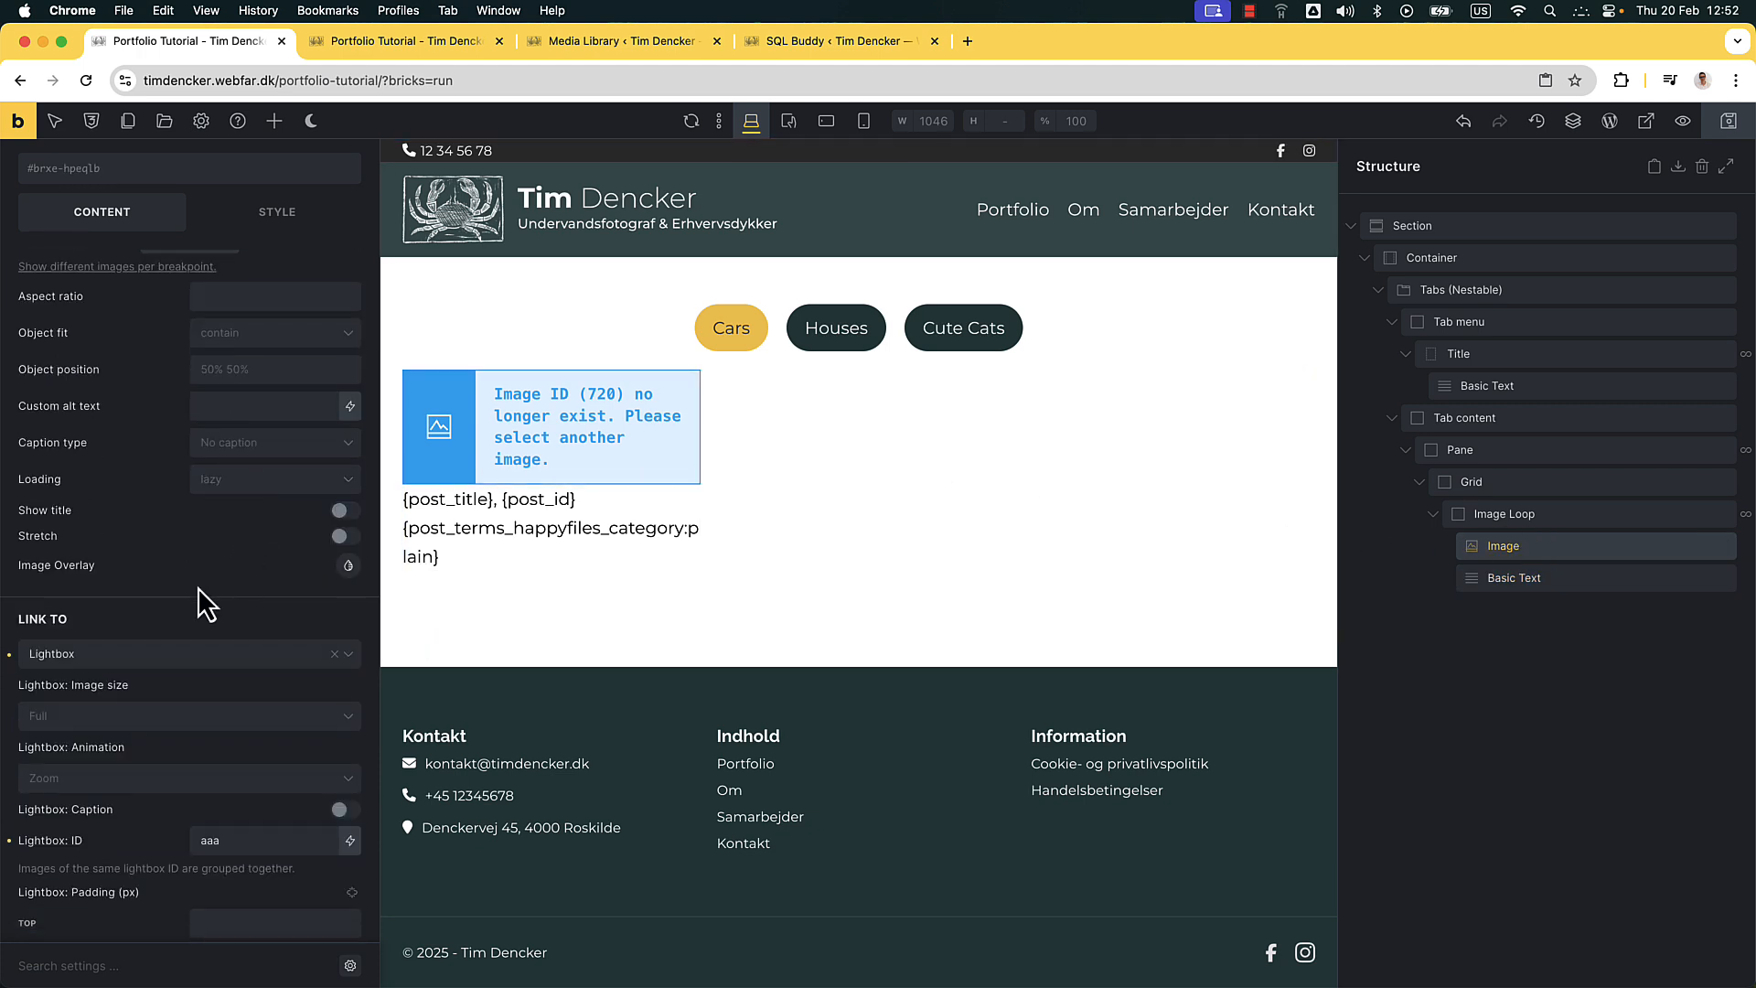
pyautogui.scroll(-1, 186, 645)
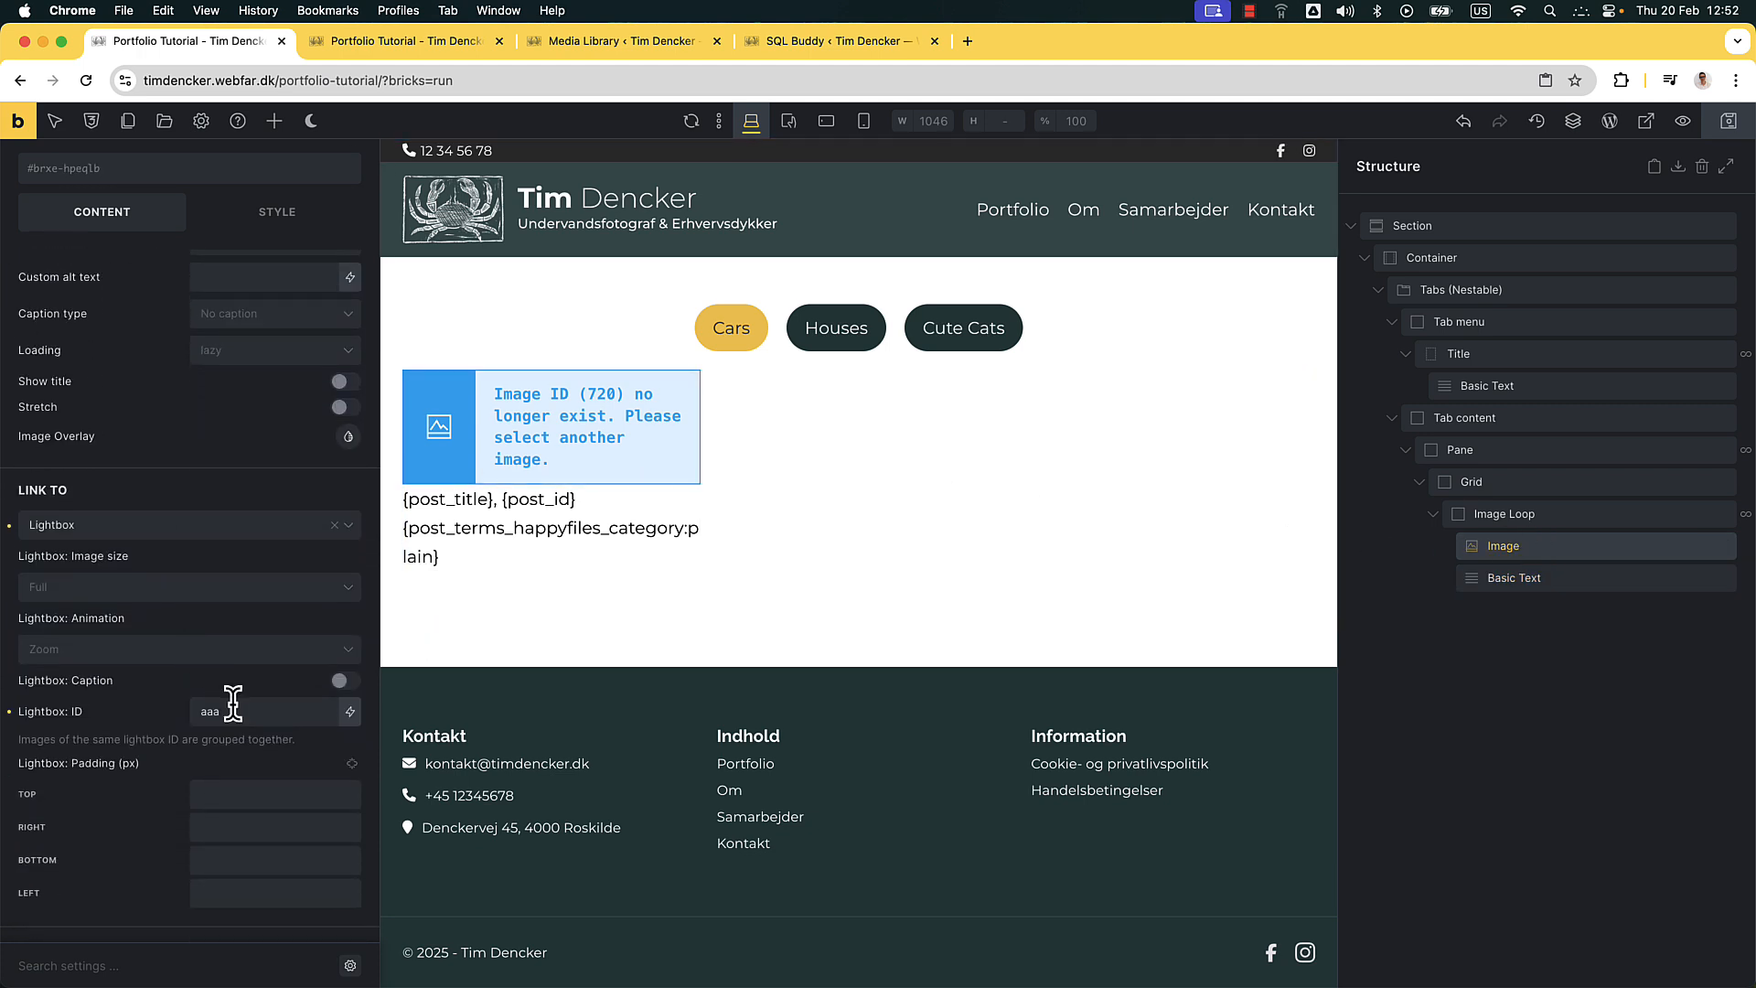
pyautogui.doubleClick(230, 711)
pyautogui.press('cmd+v')
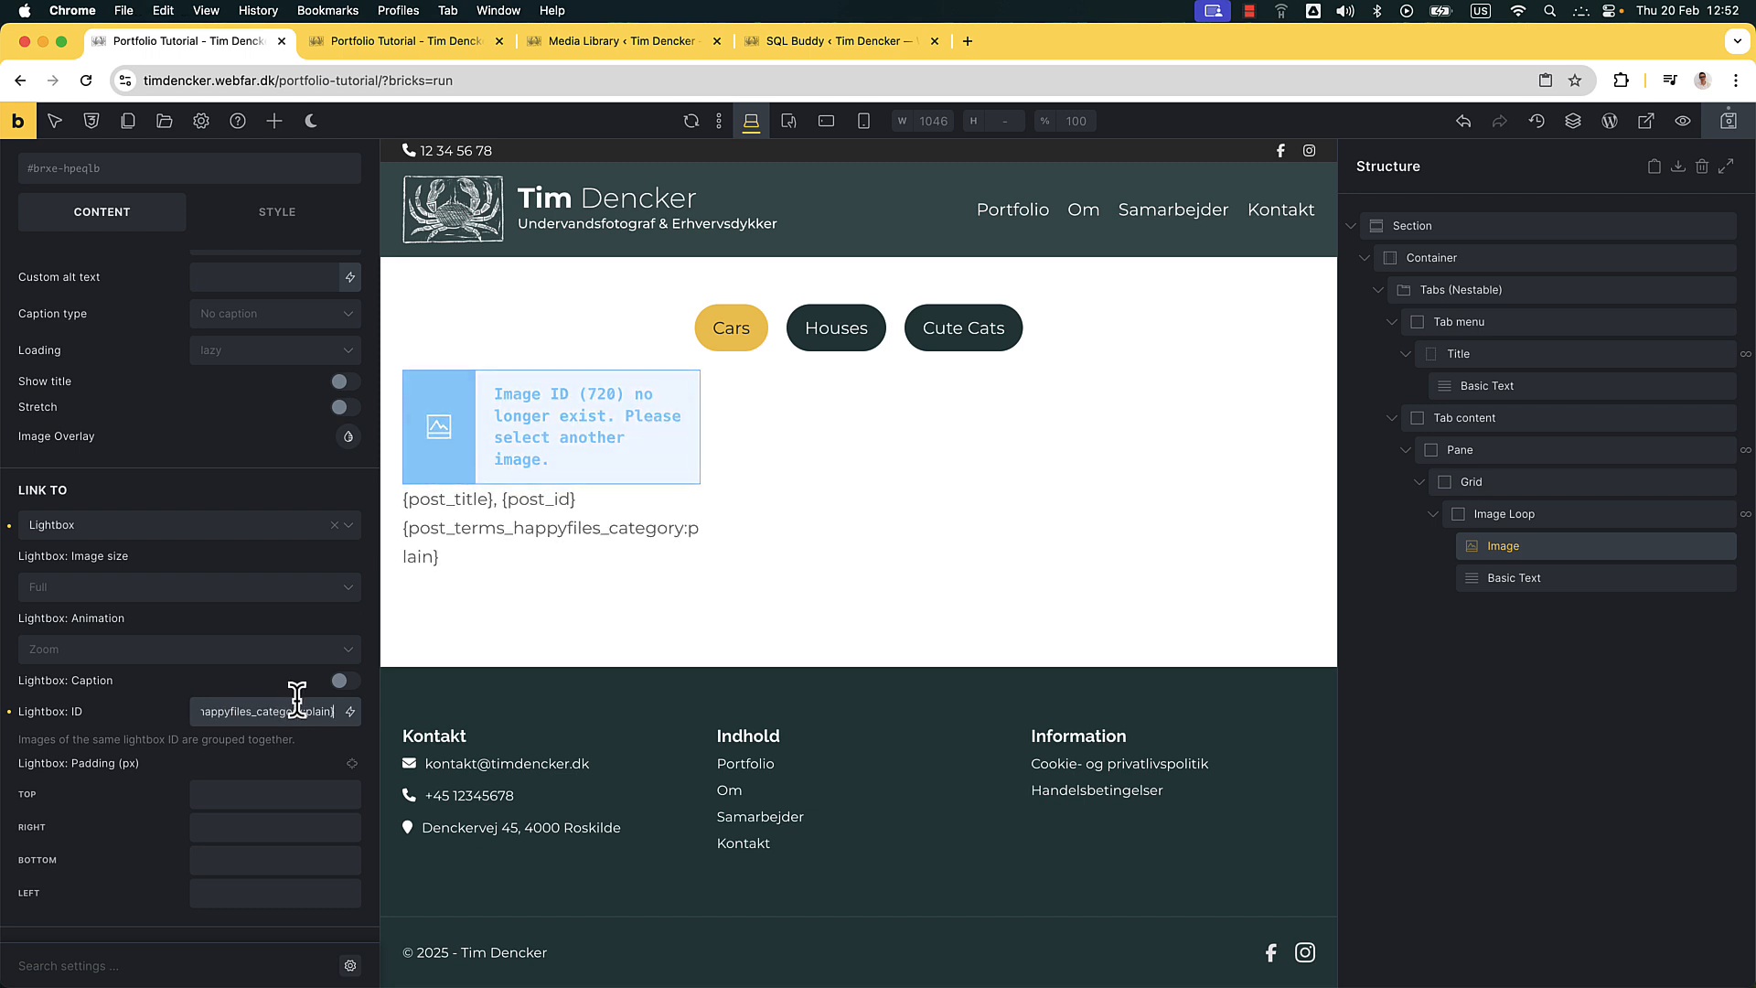
# Save the Bricks page and browse the car images in the lightbox on the preview page, opening the blue vintage car first
pyautogui.click(1728, 120)
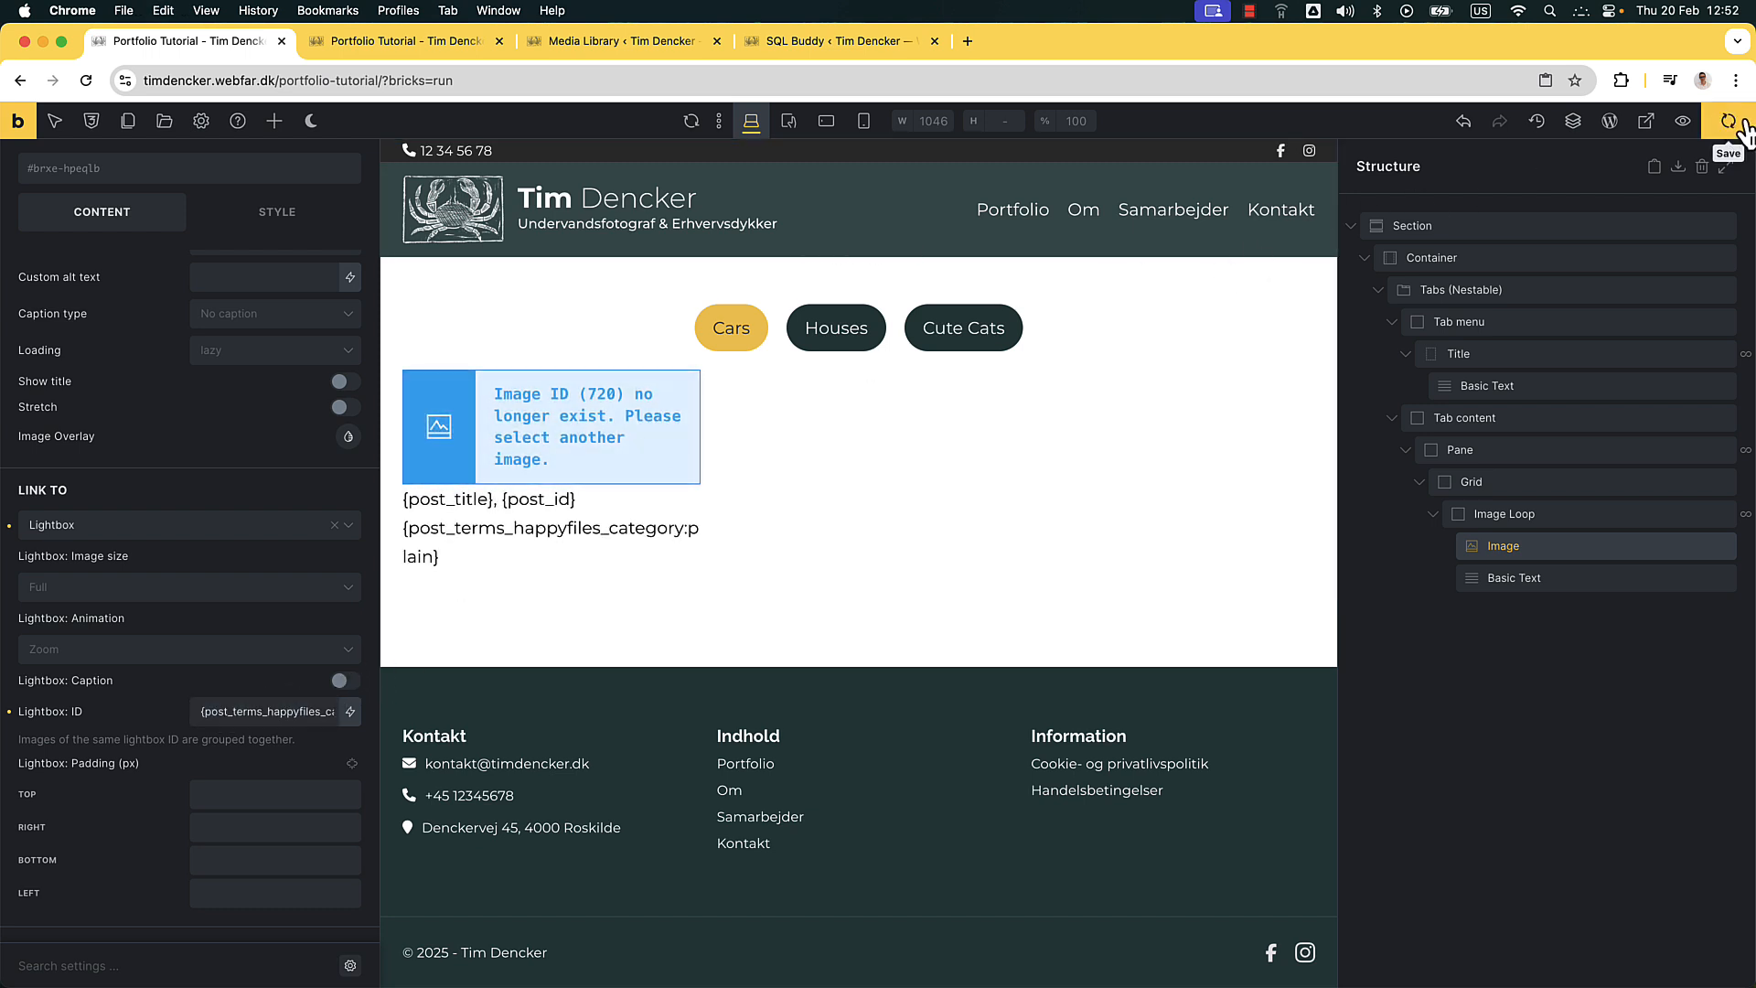
pyautogui.click(395, 45)
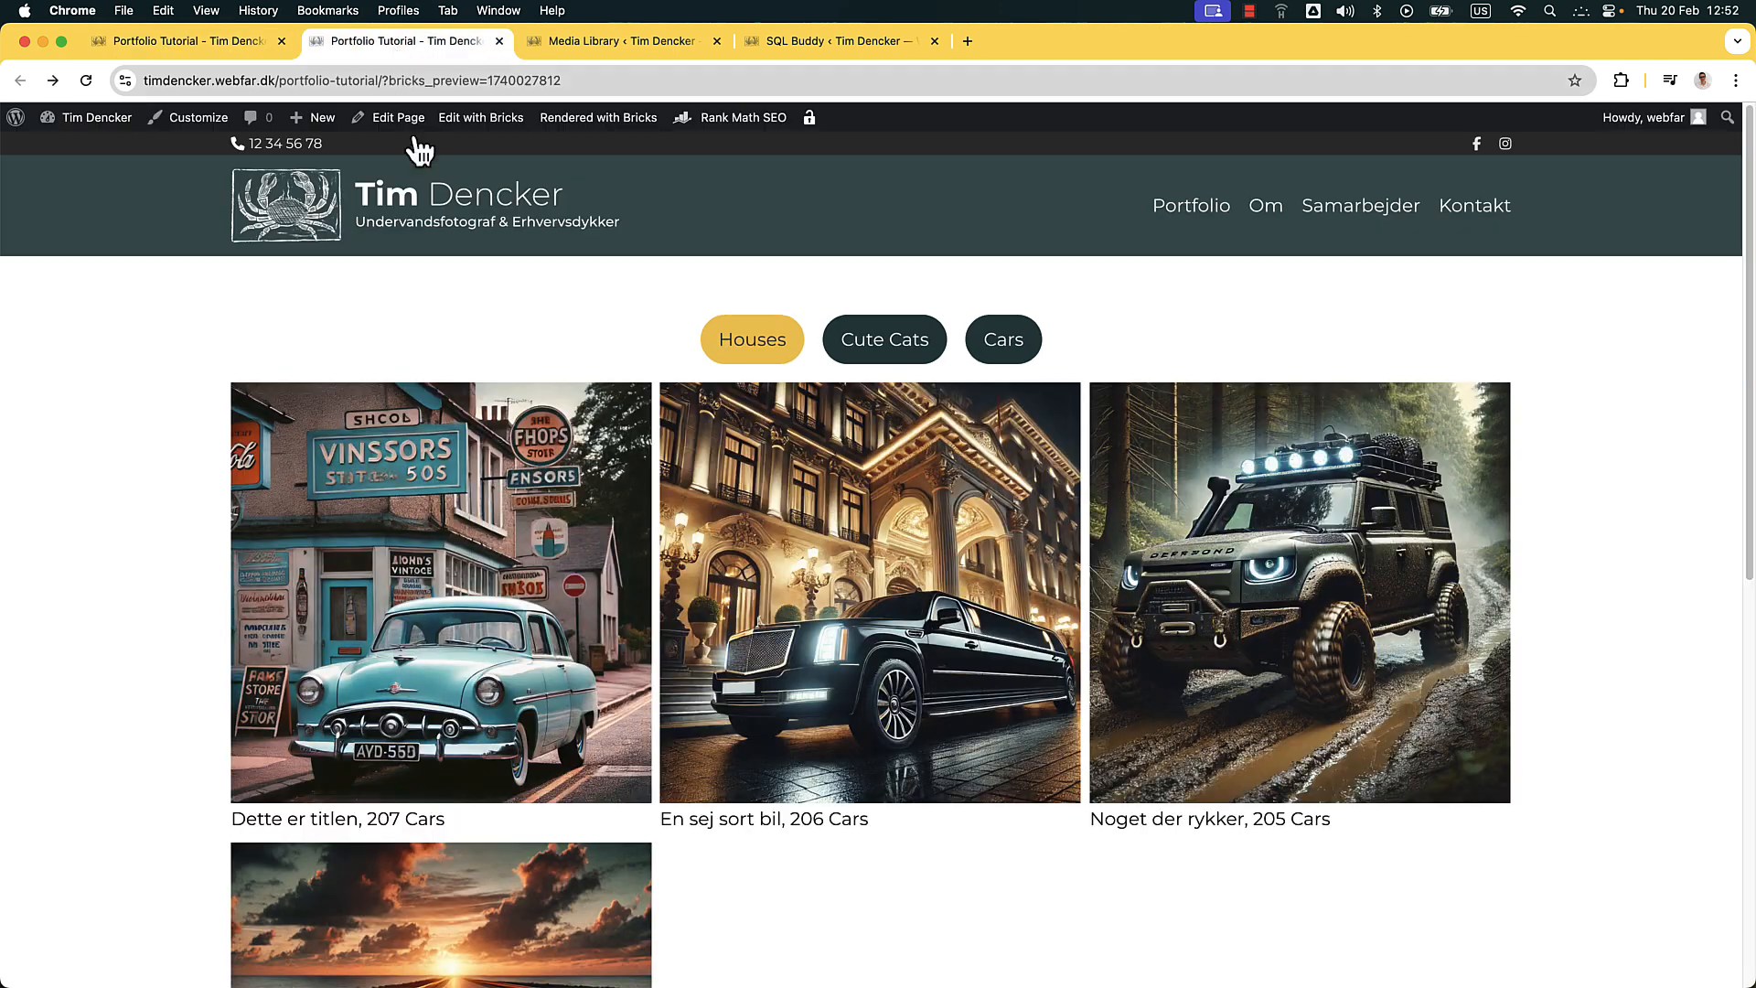
pyautogui.click(460, 538)
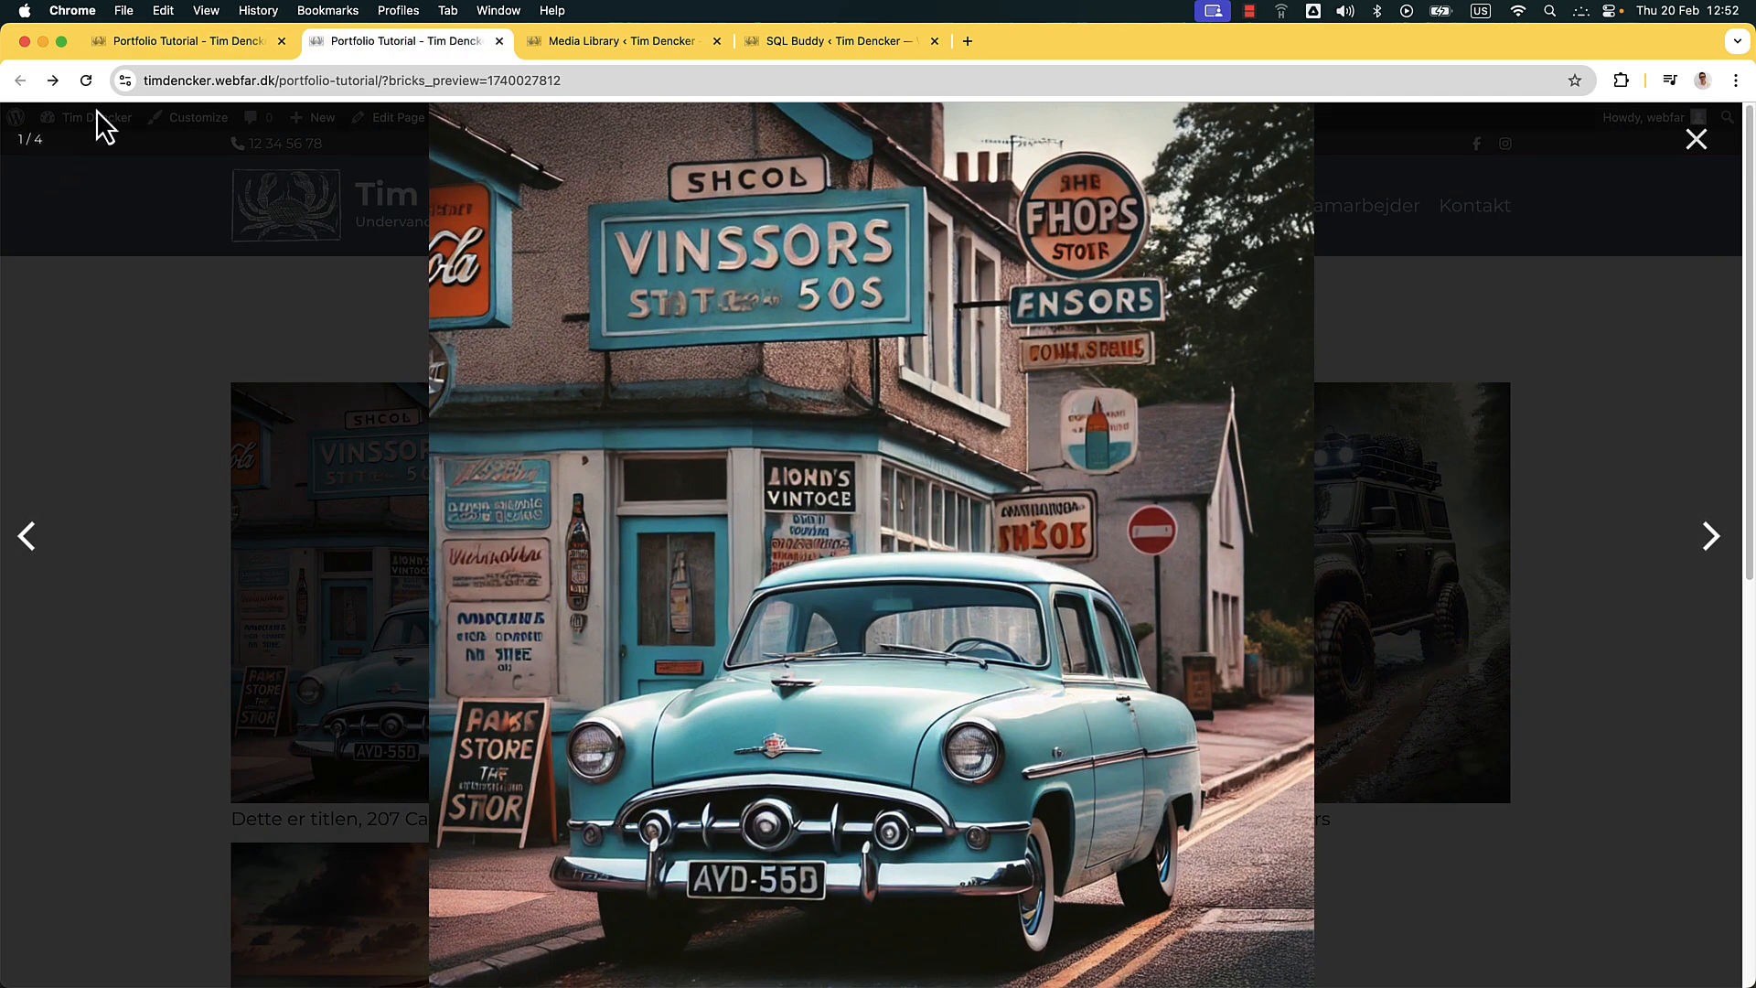
pyautogui.click(1710, 536)
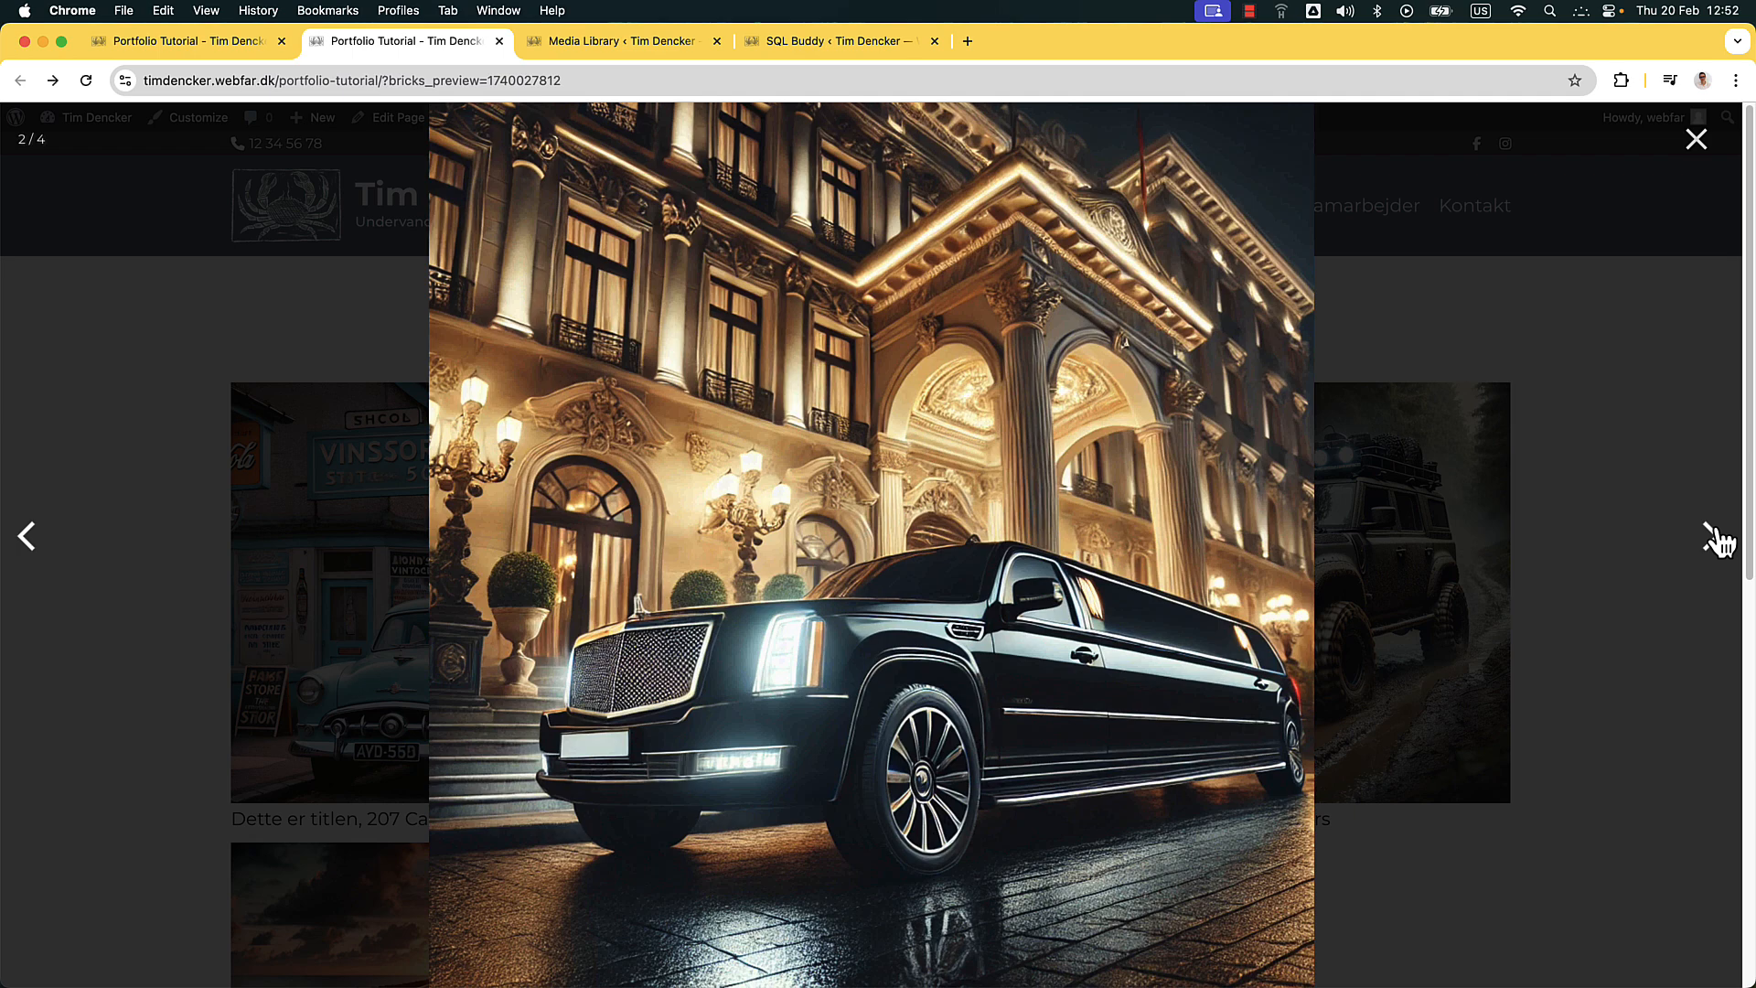
pyautogui.click(1710, 535)
pyautogui.click(1696, 140)
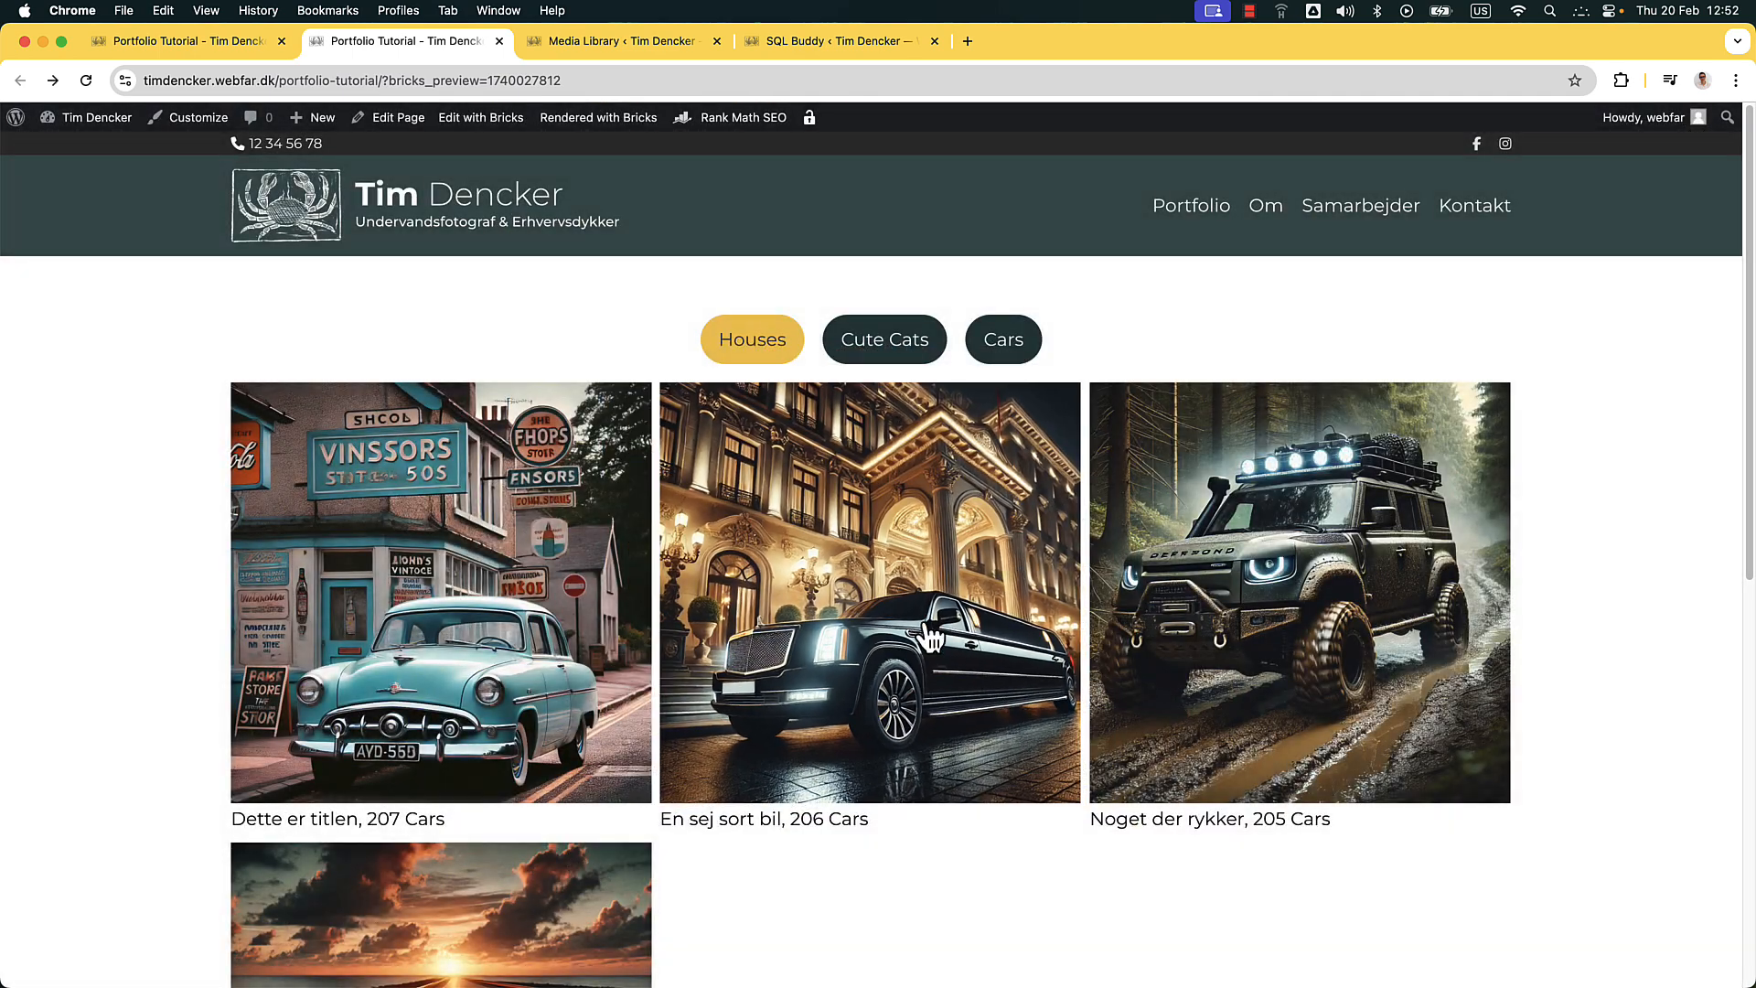
# Browse the Cute Cats tab's images in the lightbox up to the last one and close it
pyautogui.click(919, 346)
pyautogui.click(528, 604)
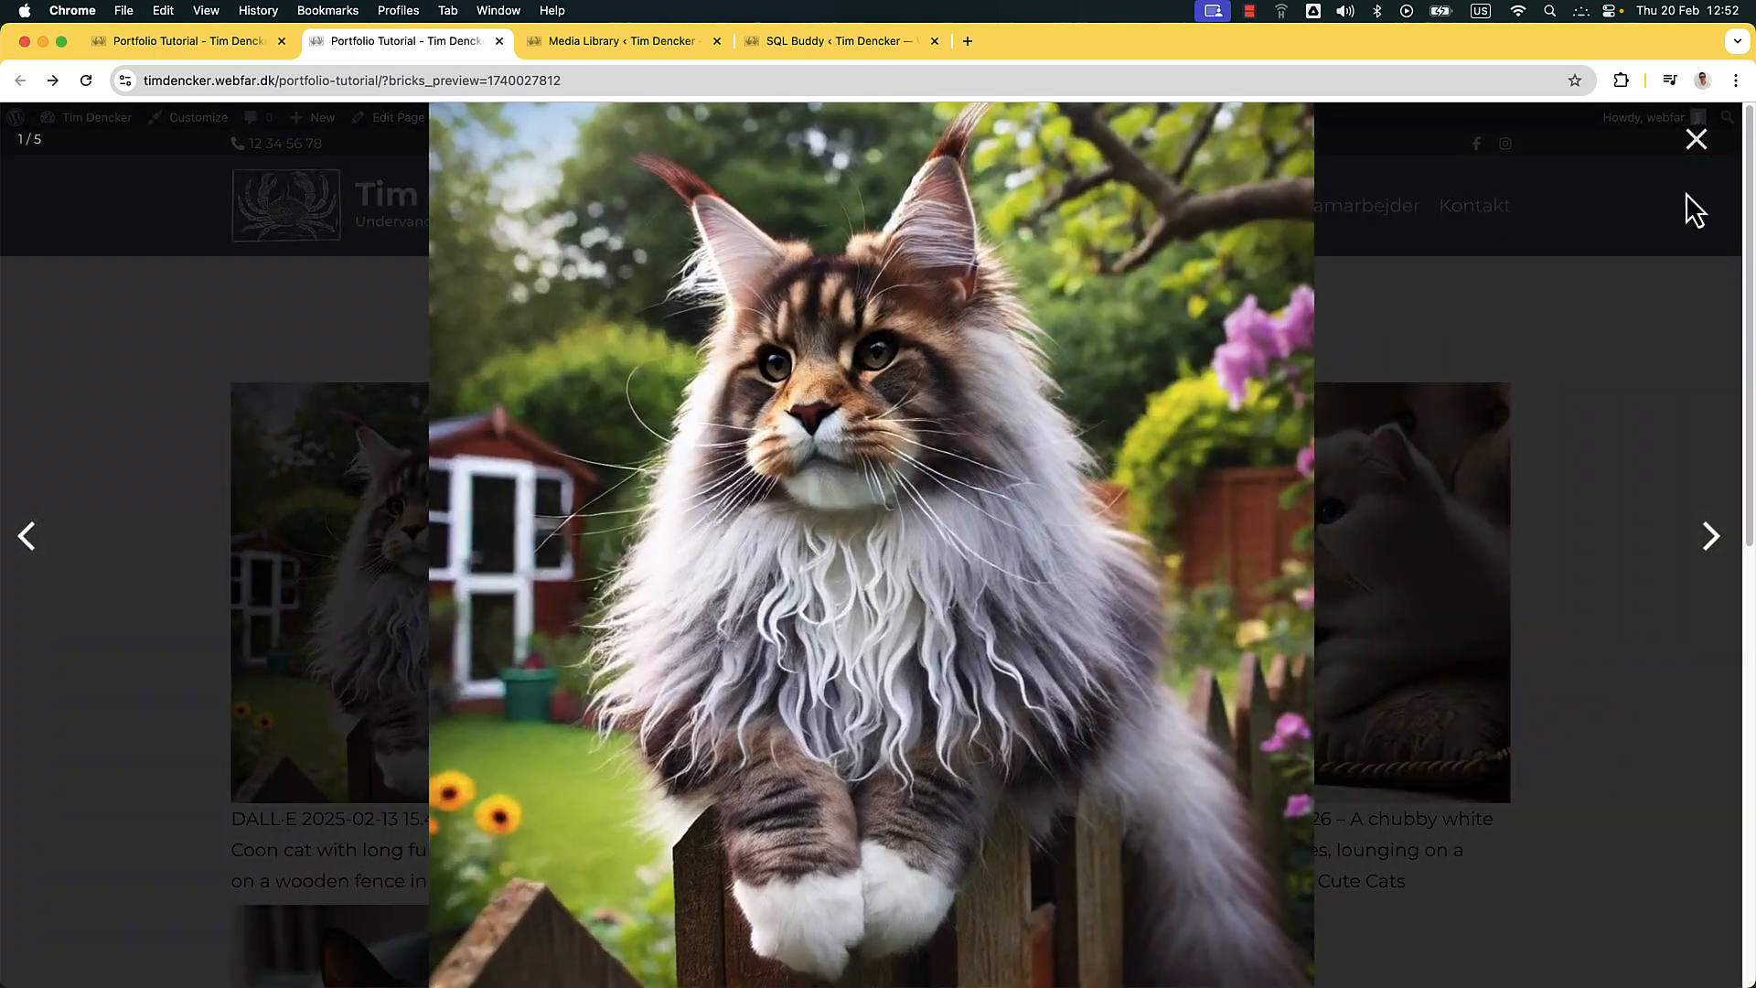
pyautogui.moveTo(1176, 485); pyautogui.dragTo(268, 482)
pyautogui.moveTo(672, 567); pyautogui.dragTo(274, 548)
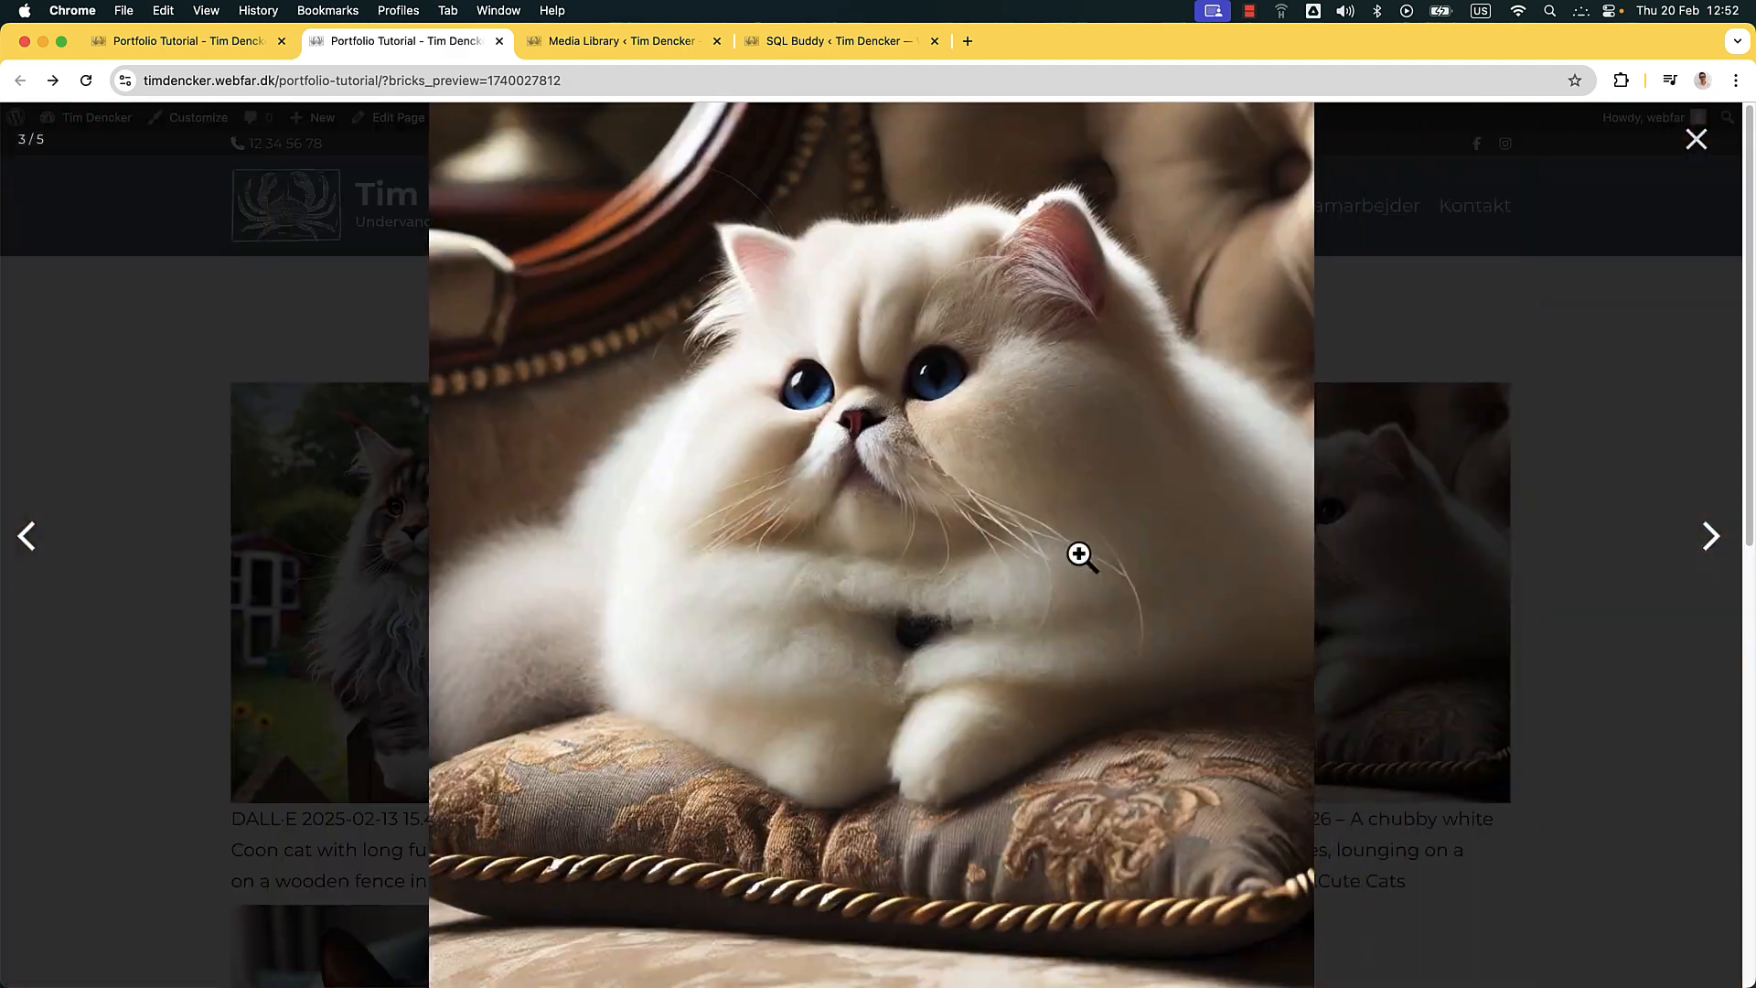
pyautogui.moveTo(1080, 552); pyautogui.dragTo(293, 439)
pyautogui.moveTo(920, 491); pyautogui.dragTo(658, 494)
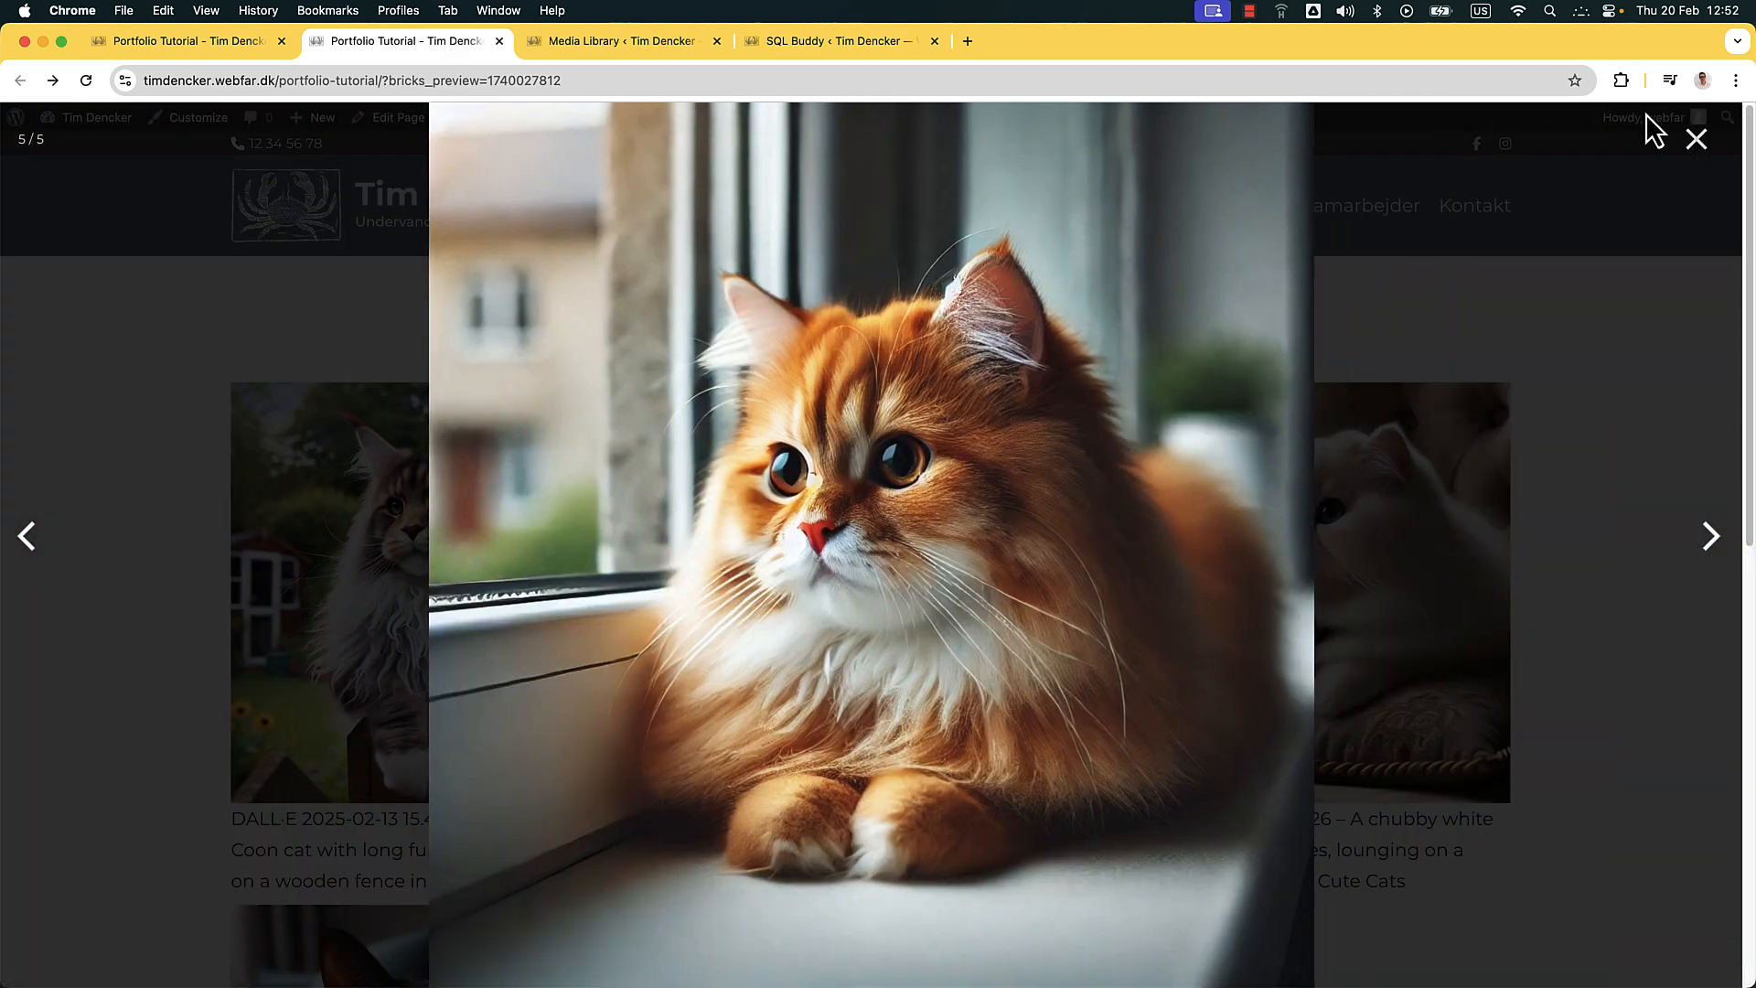
pyautogui.click(1716, 158)
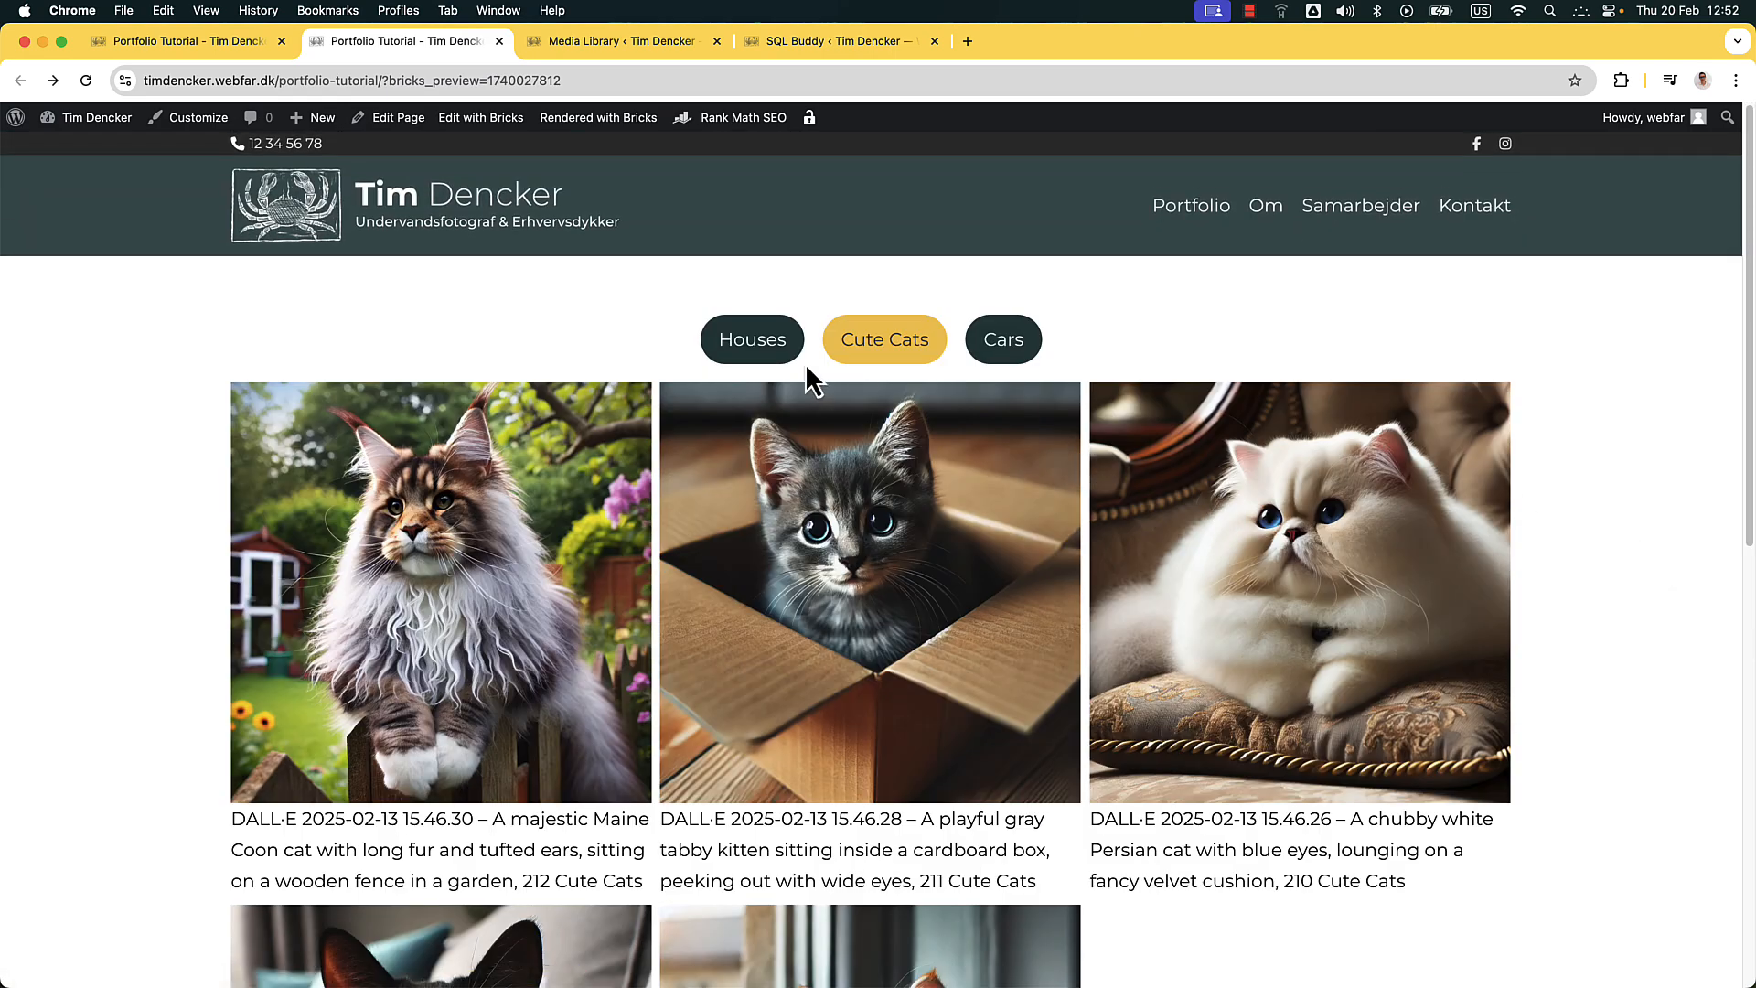
# Look through the Houses, Cute Cats and Cars tabs on the preview page to compare which images each one shows
pyautogui.click(835, 349)
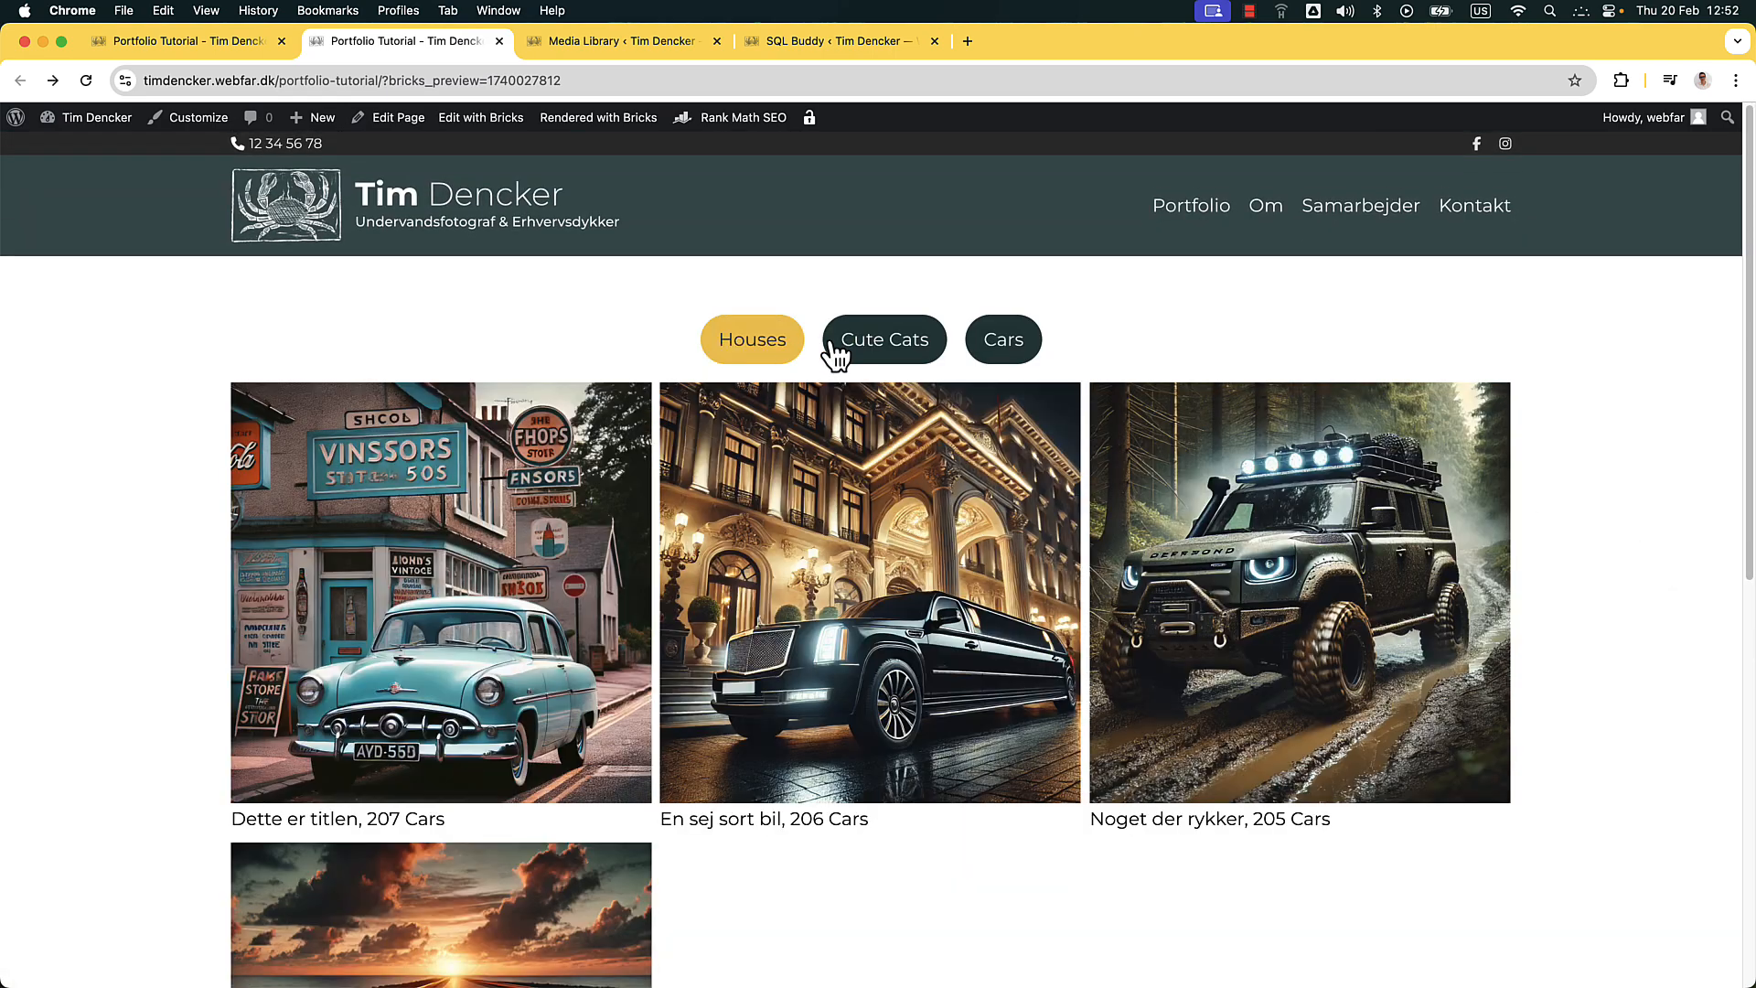
pyautogui.scroll(-8, 1644, 594)
pyautogui.scroll(8, 1627, 604)
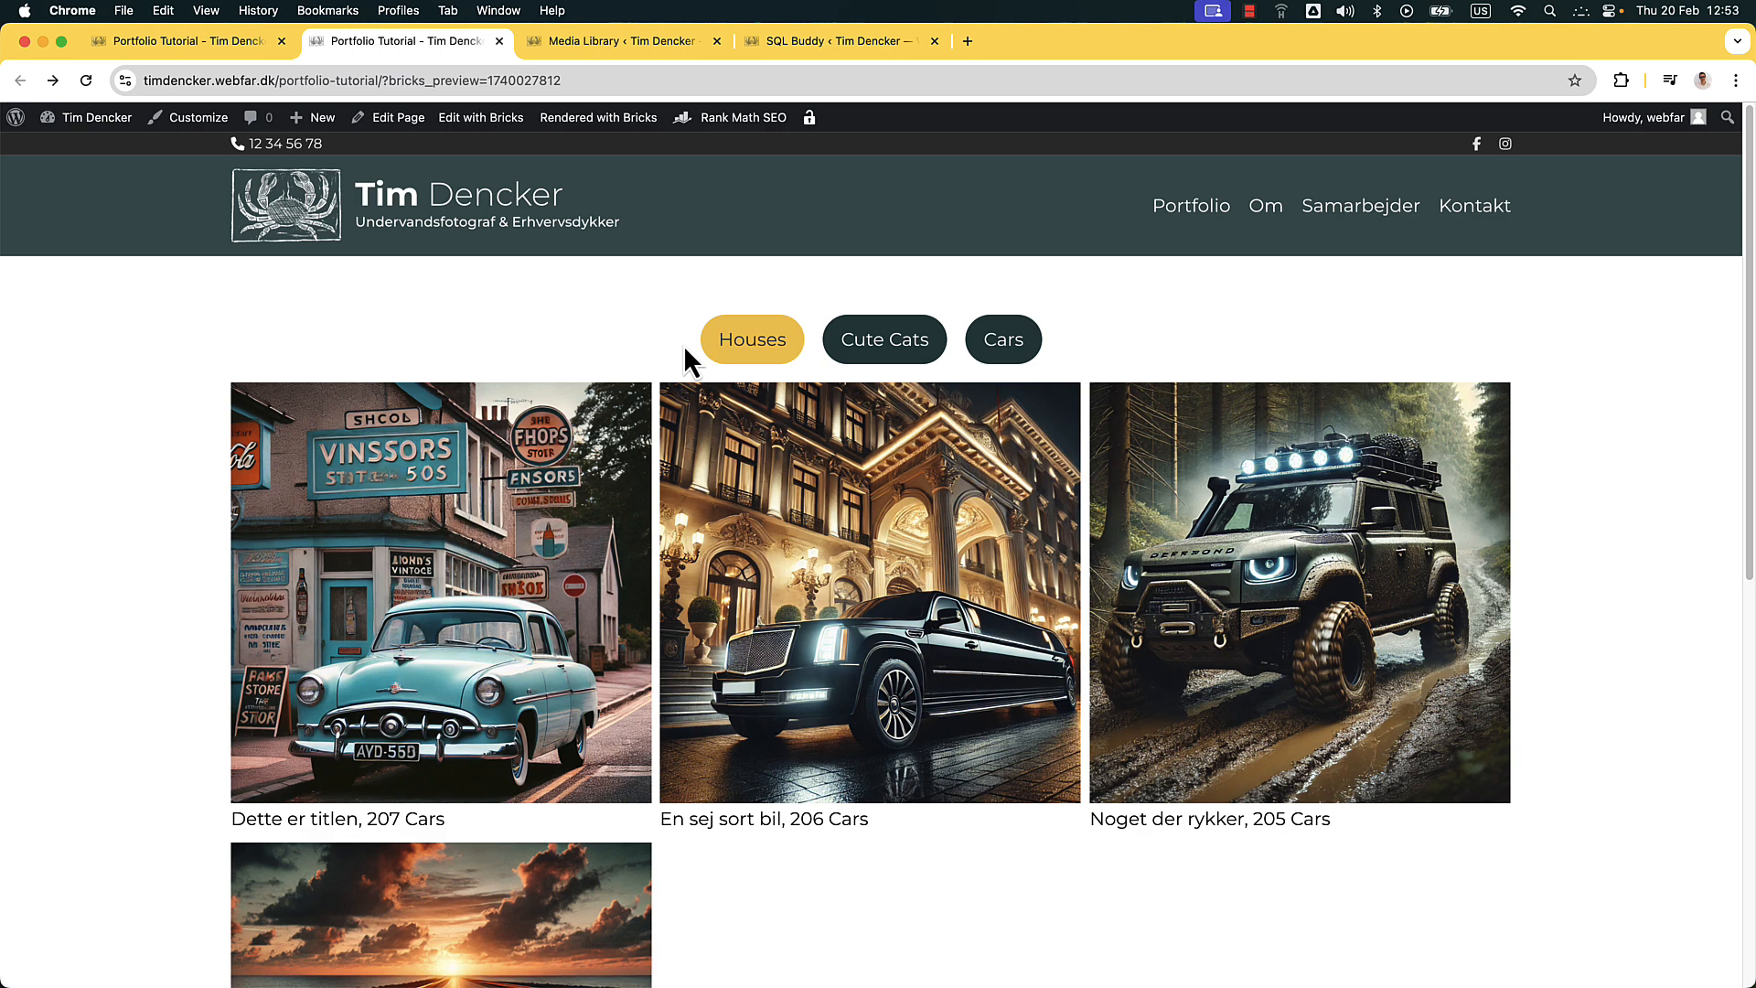
pyautogui.click(869, 344)
pyautogui.click(756, 360)
pyautogui.click(995, 343)
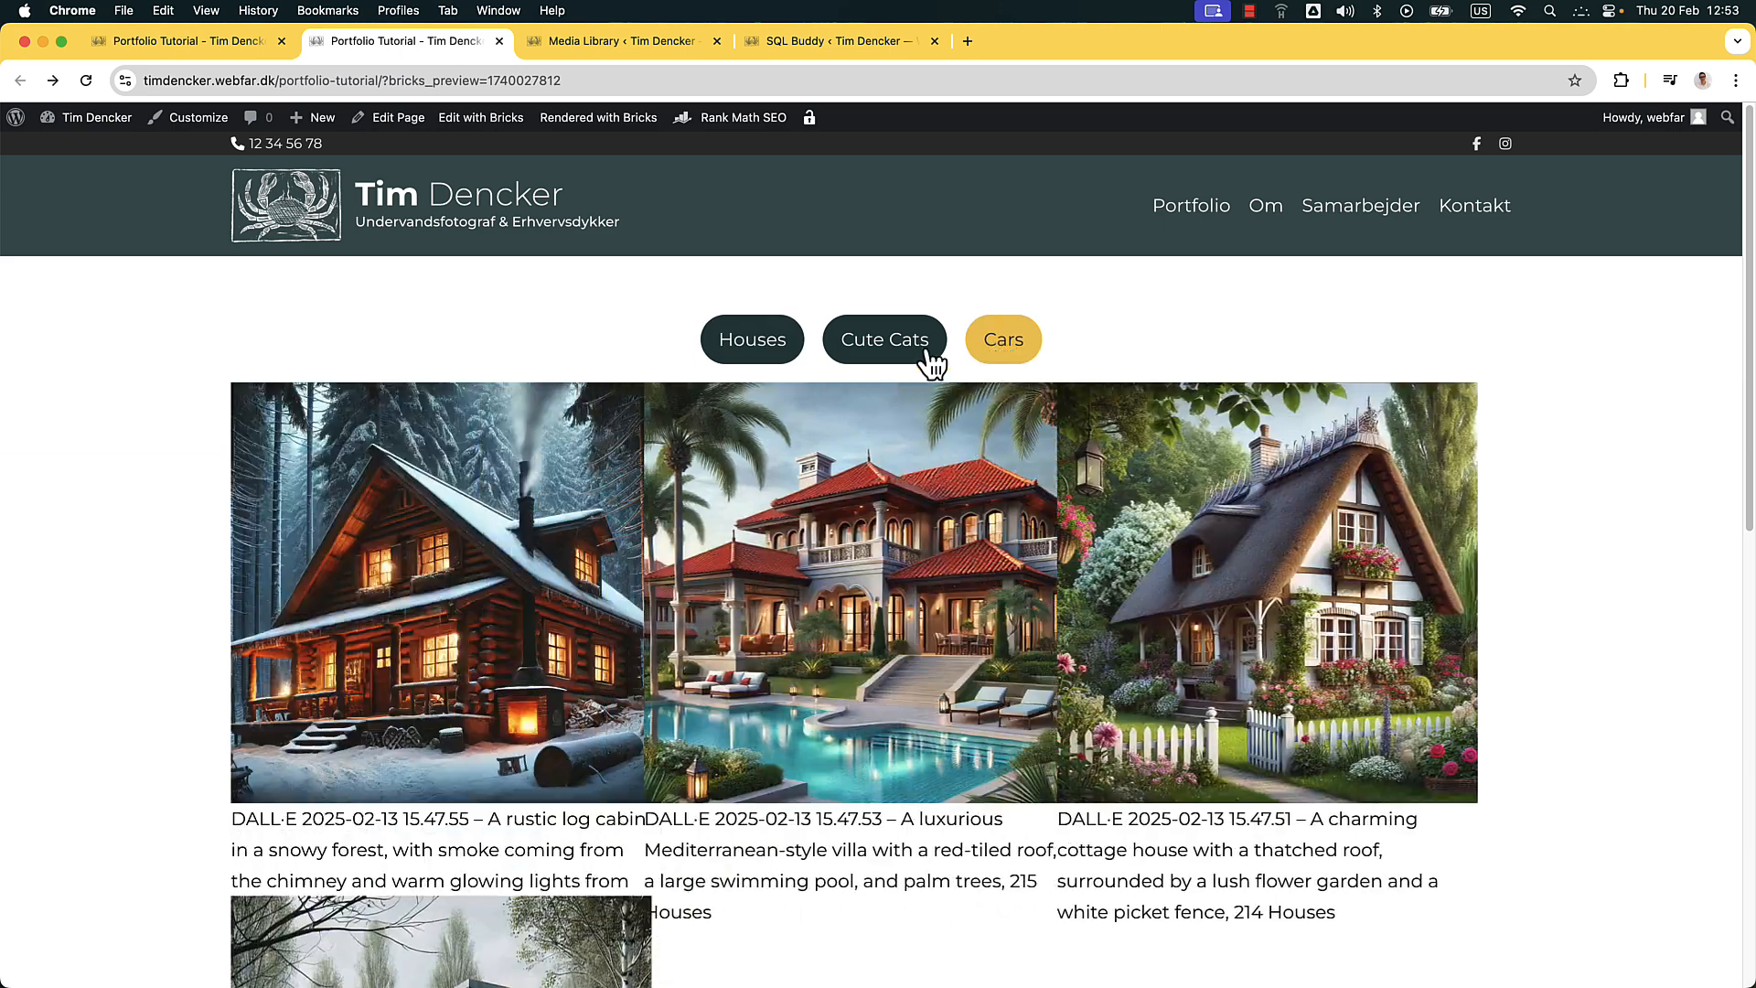
pyautogui.click(904, 342)
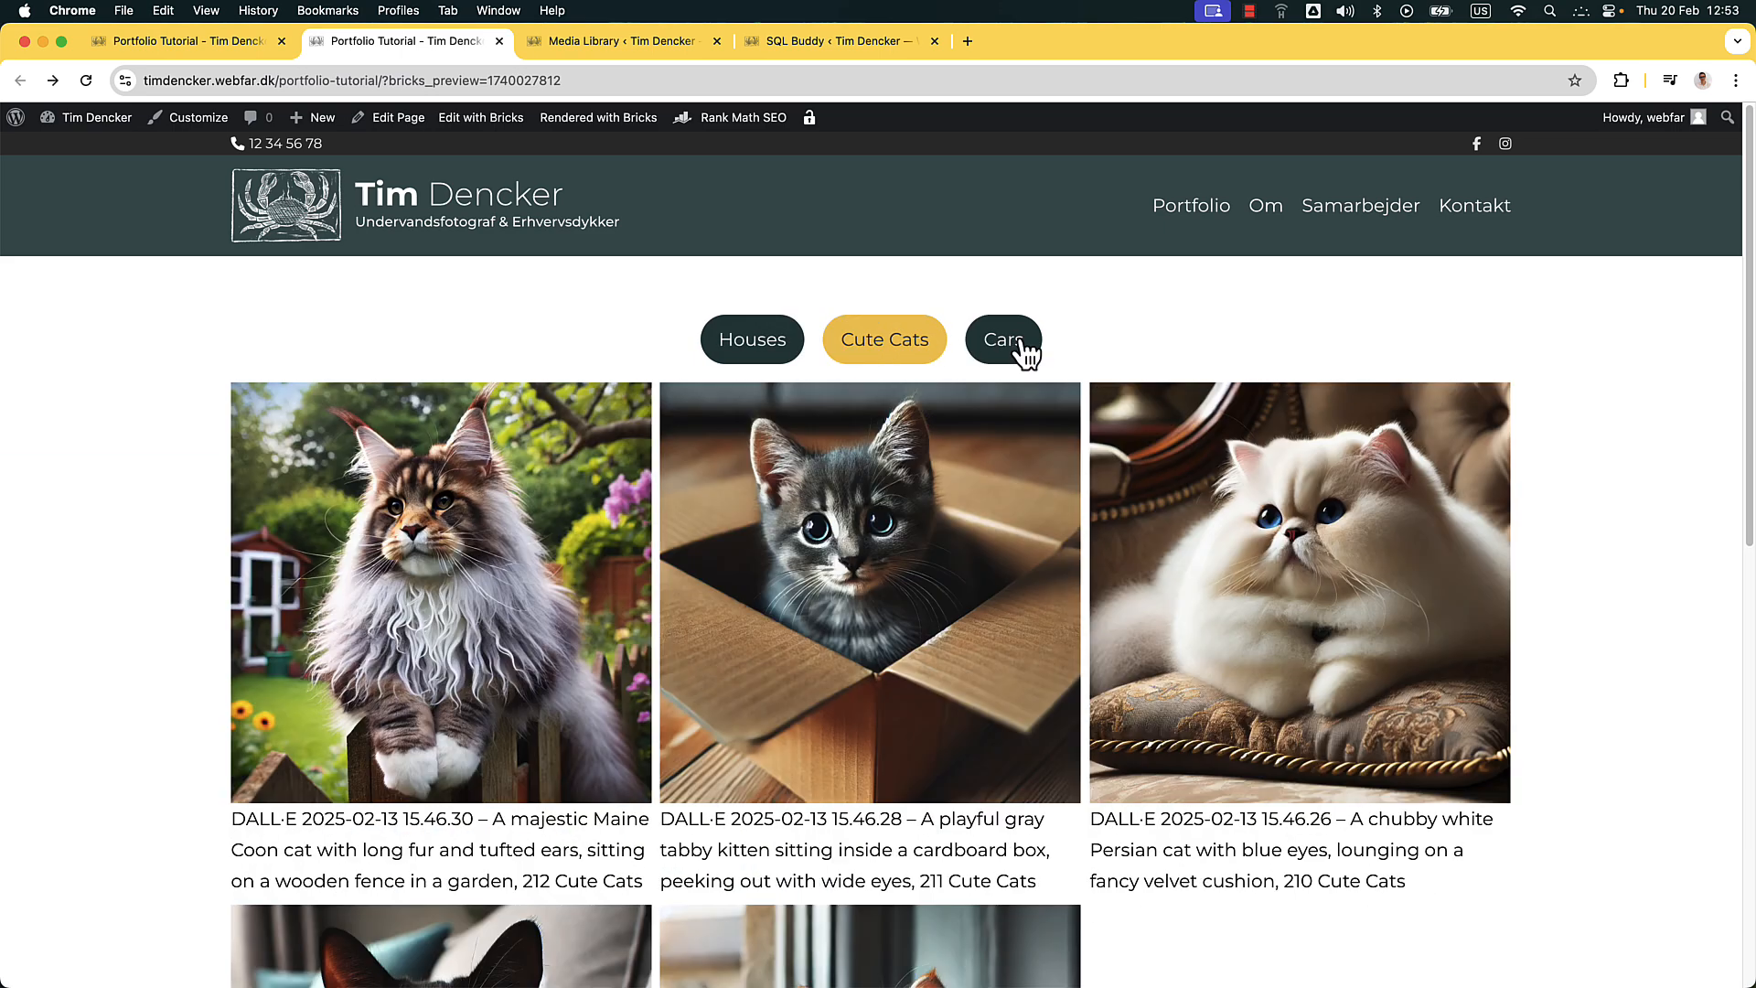
pyautogui.click(797, 340)
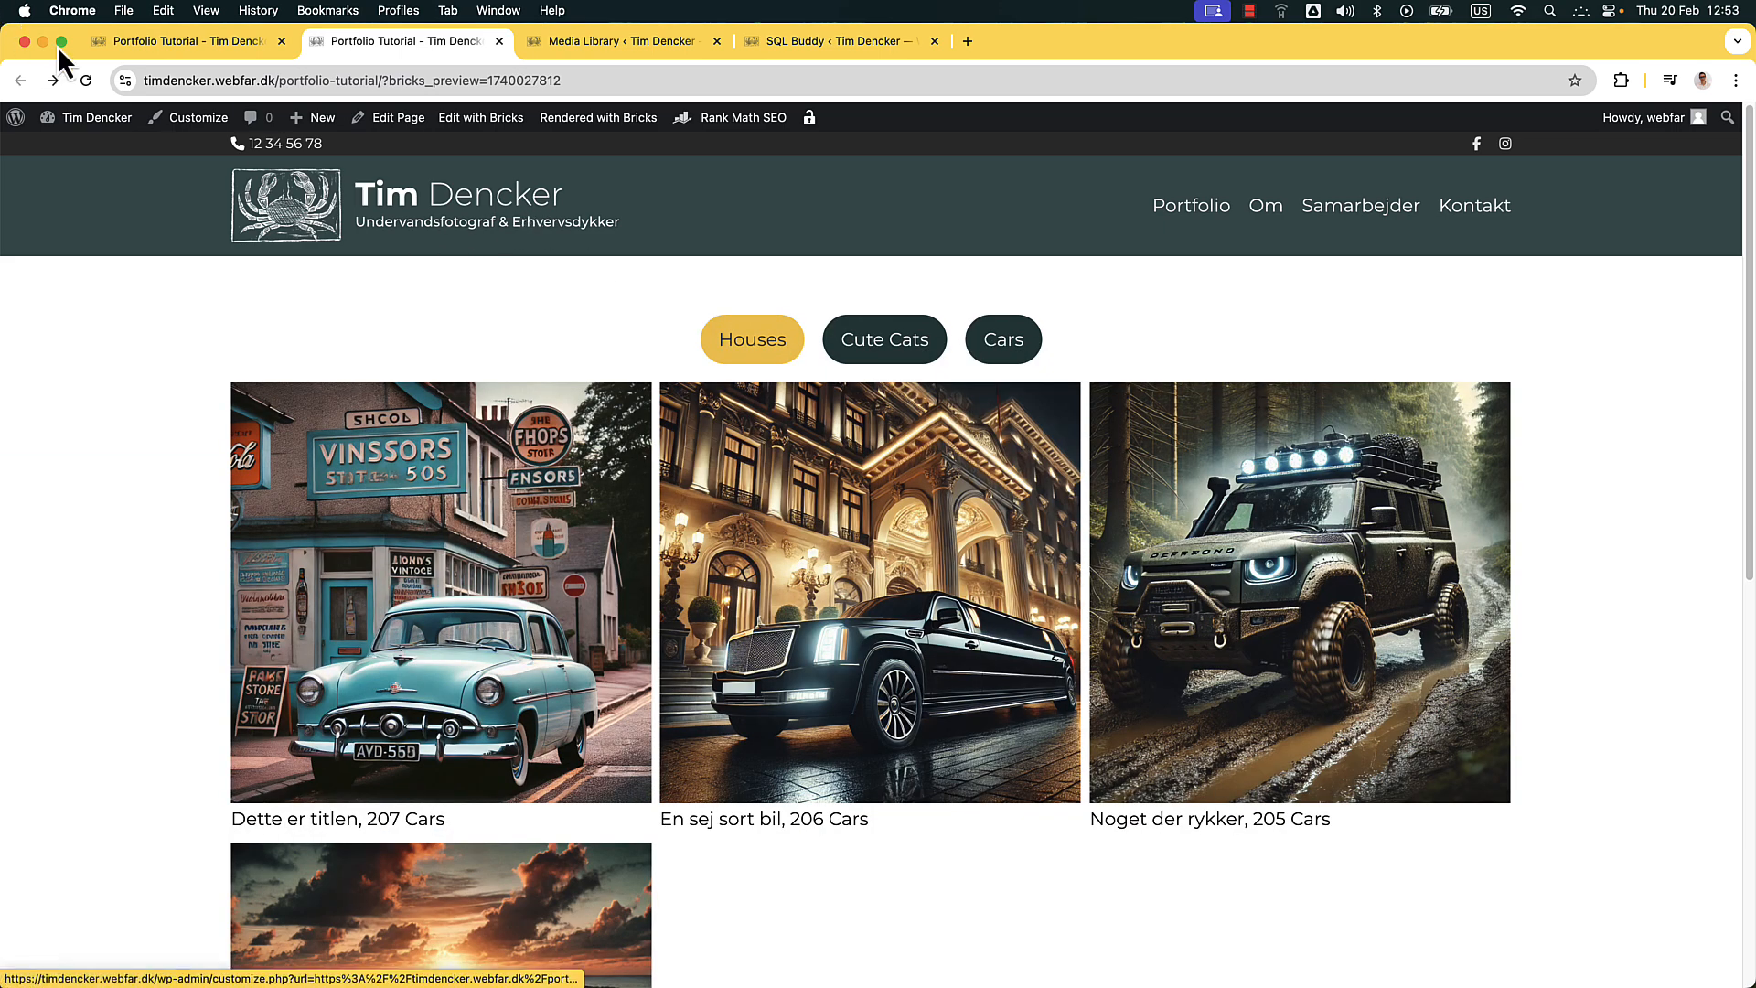
# Set the CSS ID of the tab menu's Title element to {term_slug} in the Bricks editor and save the page
pyautogui.click(236, 41)
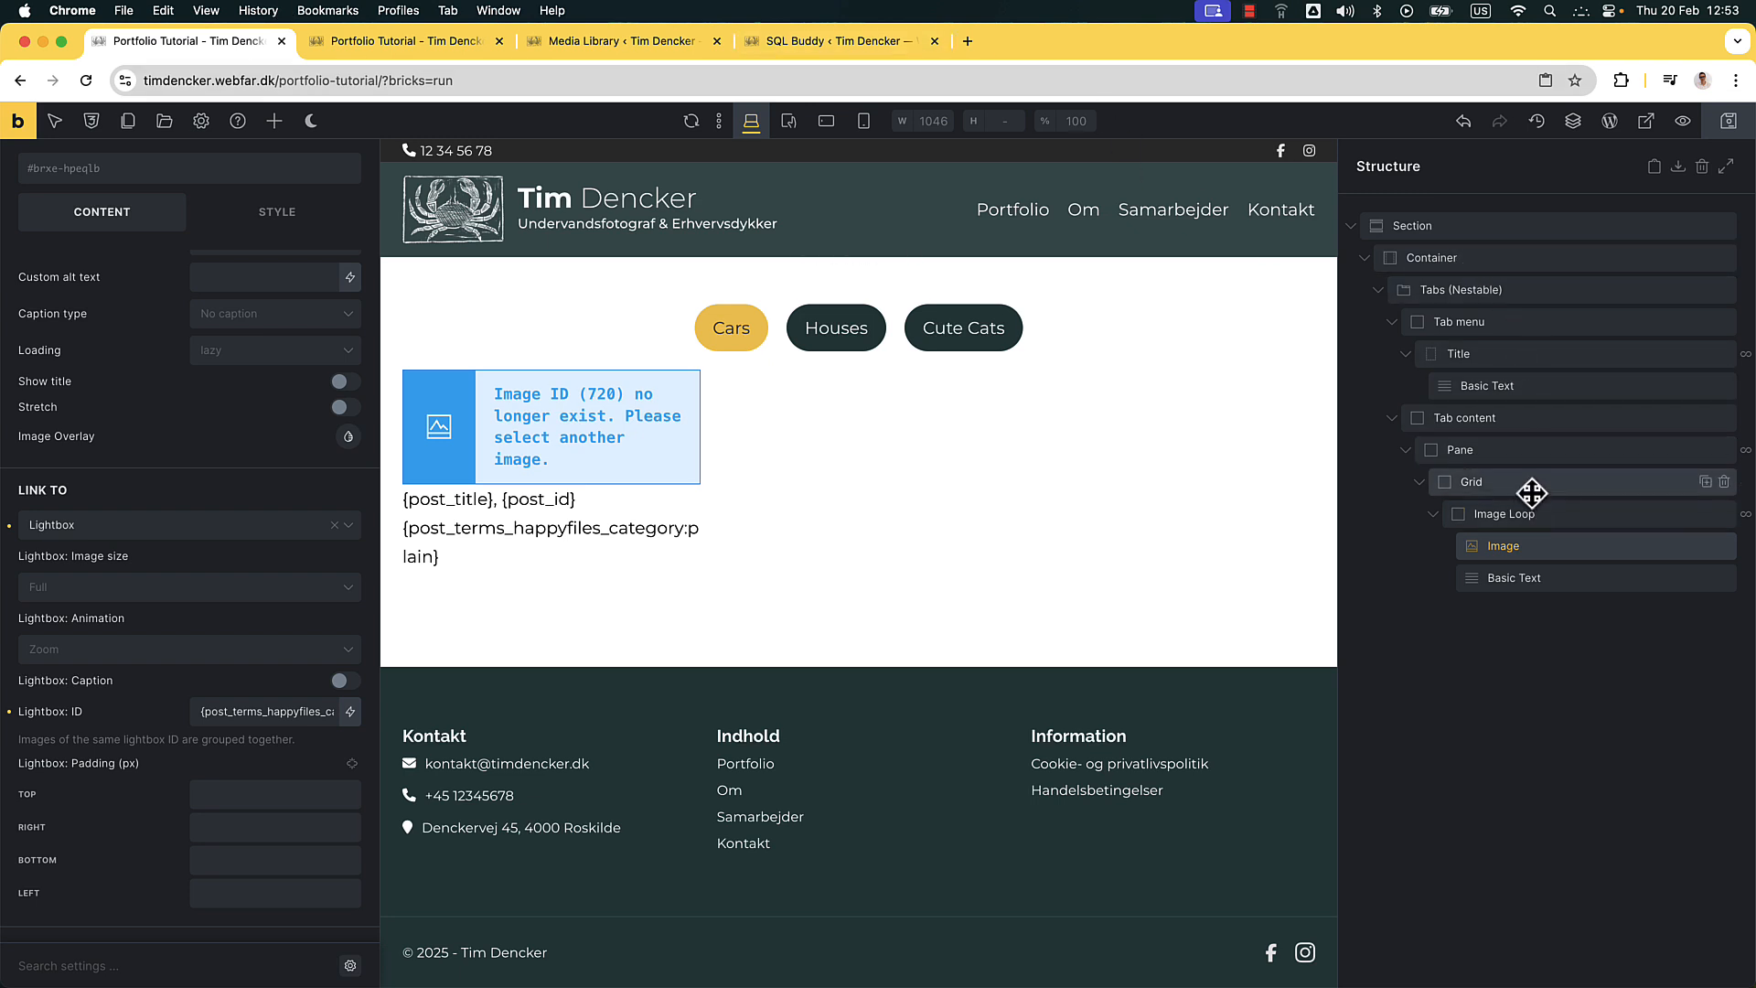
pyautogui.click(1496, 354)
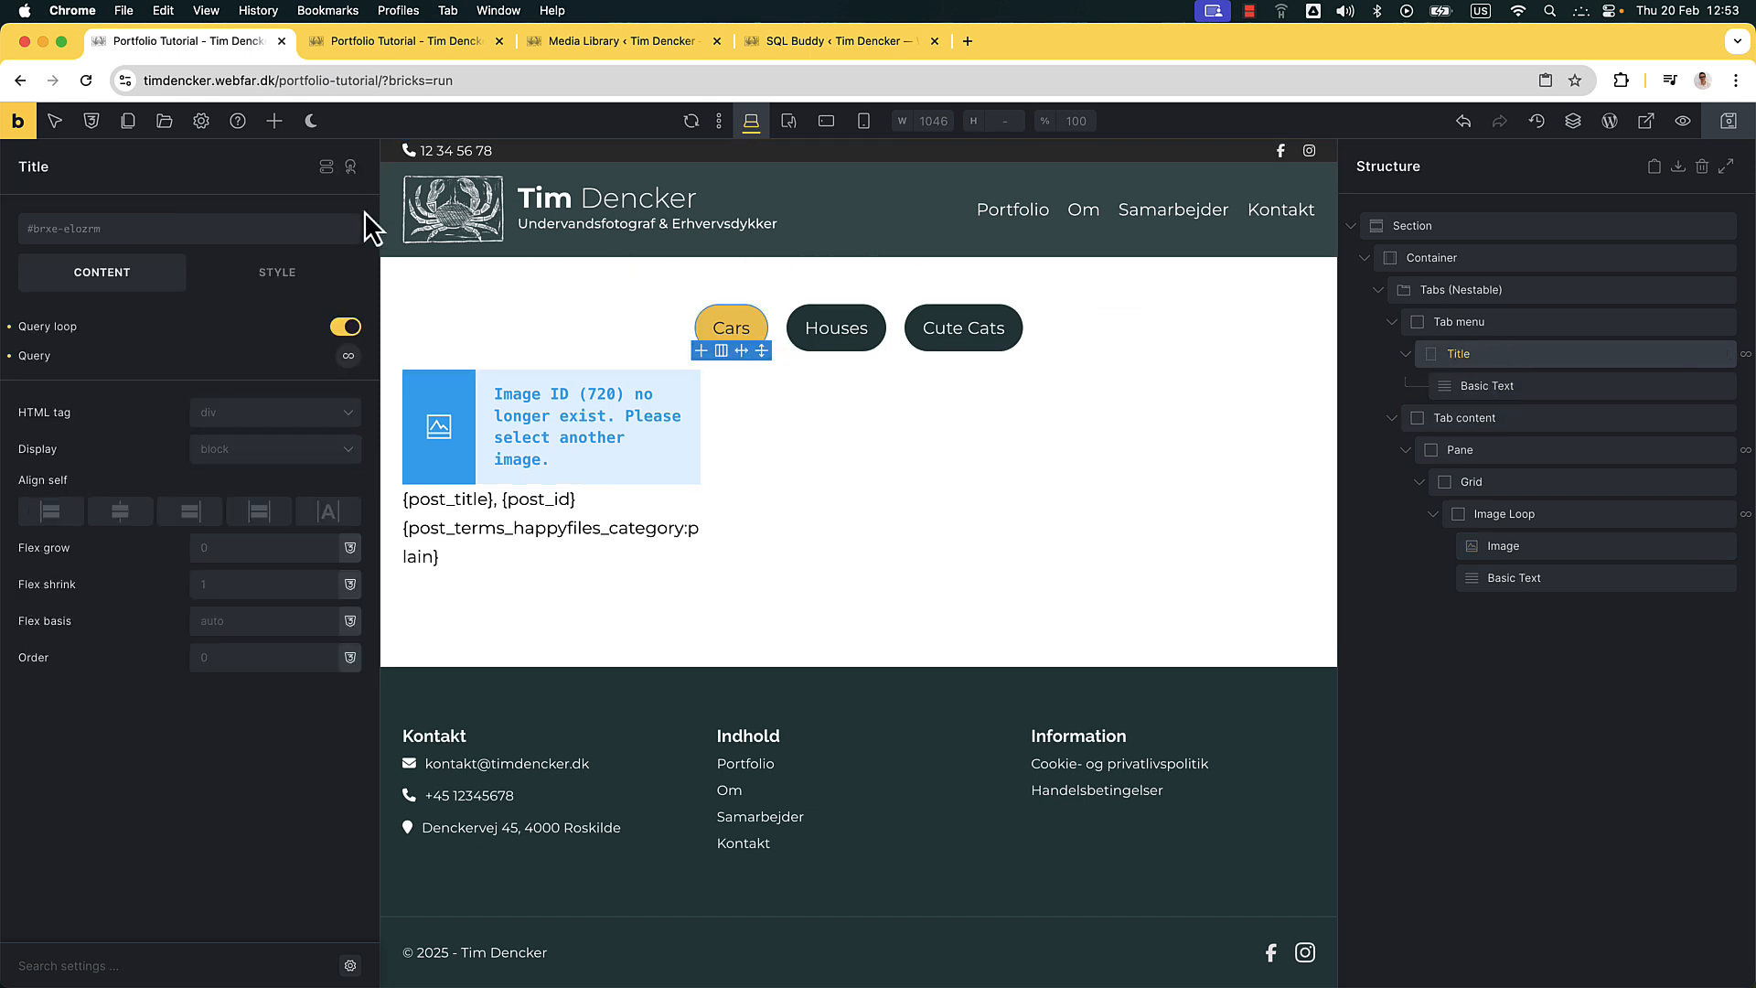
pyautogui.click(305, 277)
pyautogui.scroll(-5, 235, 455)
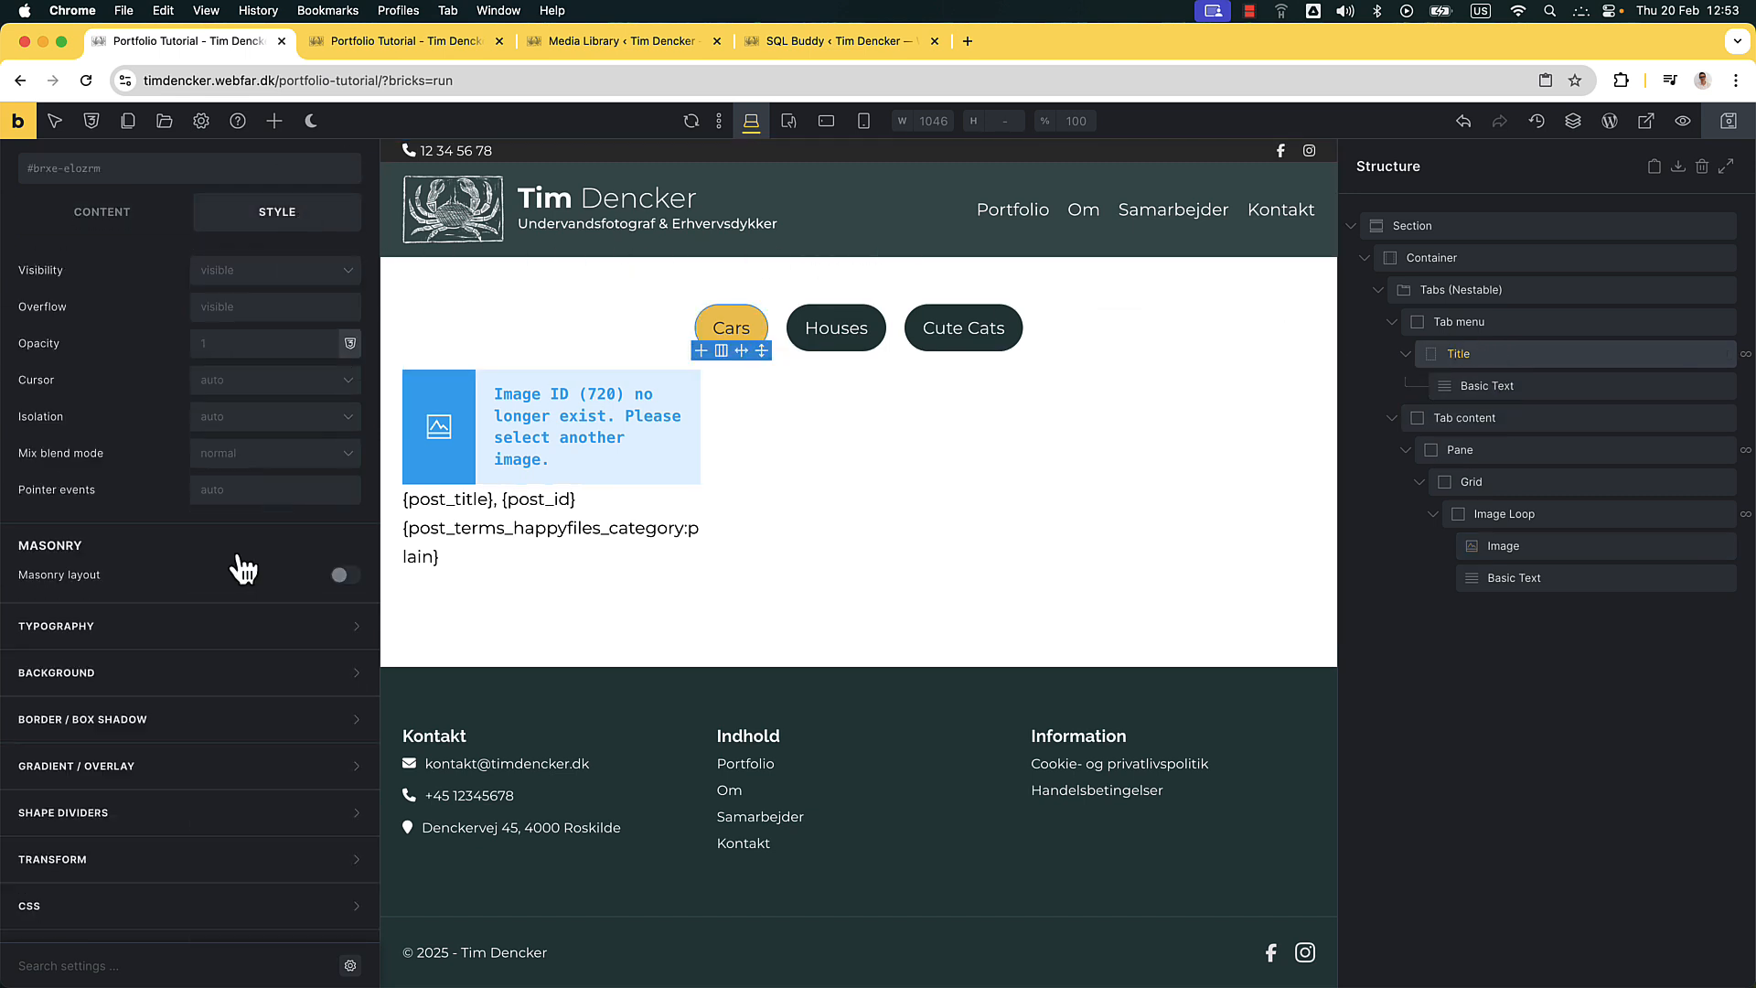
pyautogui.click(317, 850)
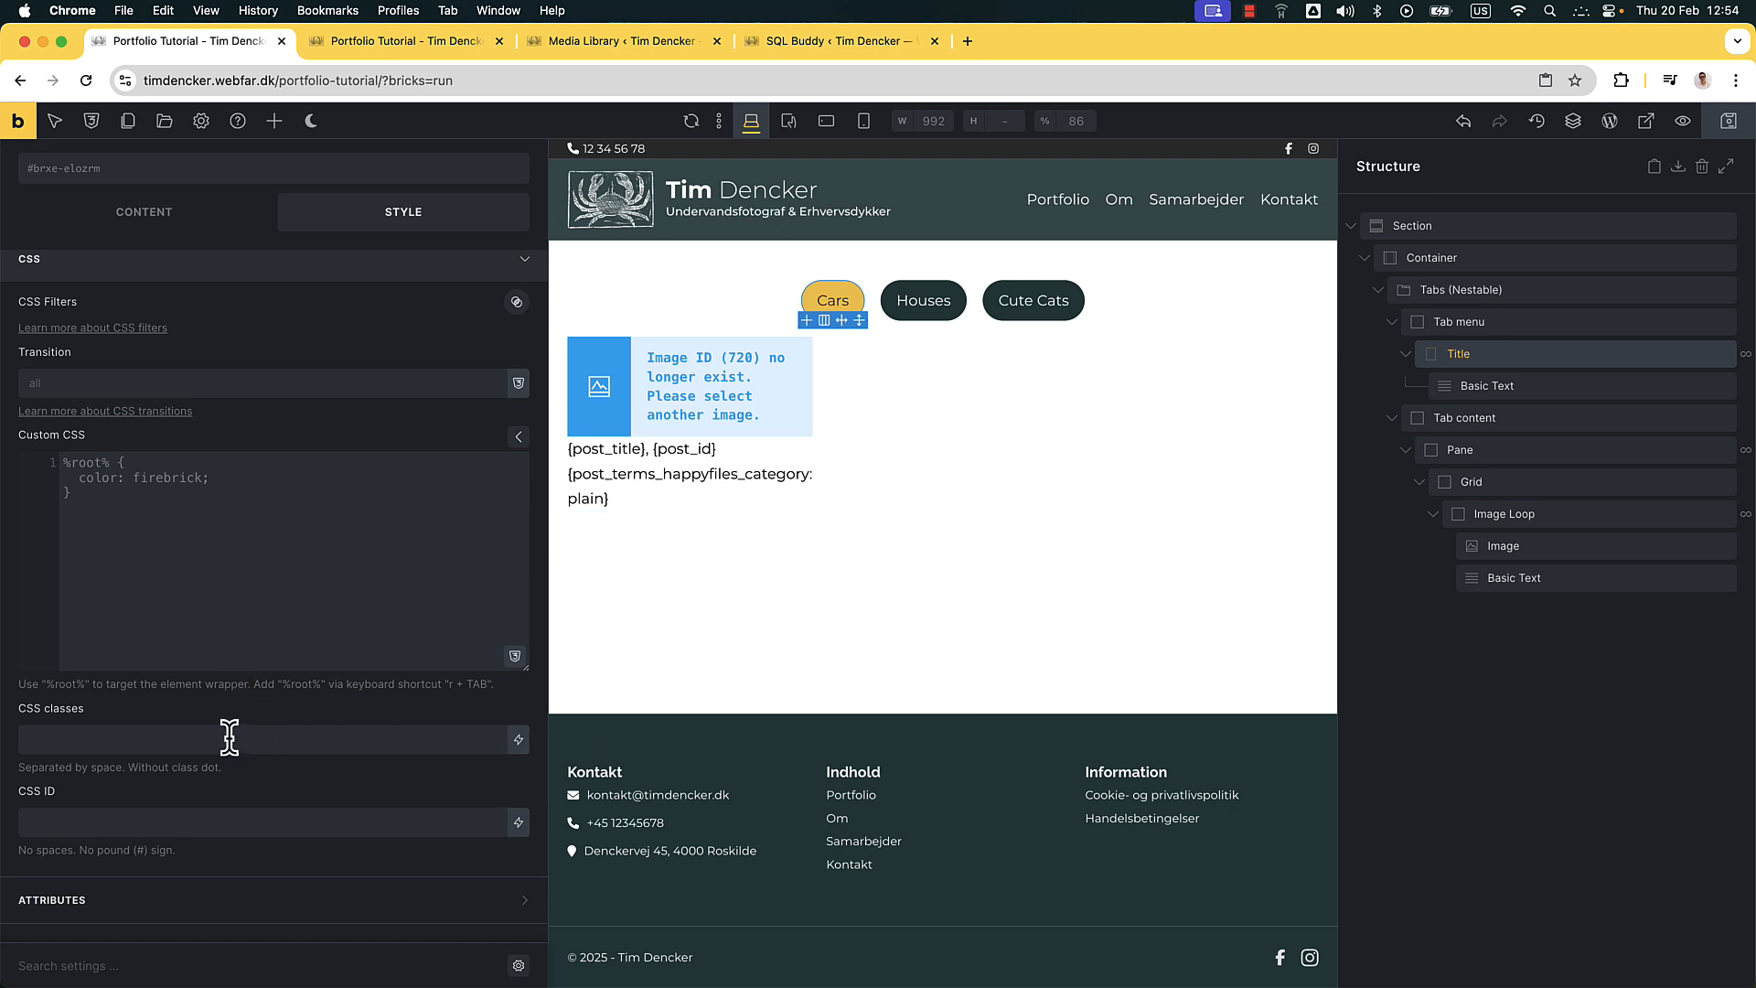
pyautogui.click(176, 821)
pyautogui.write('{ter')
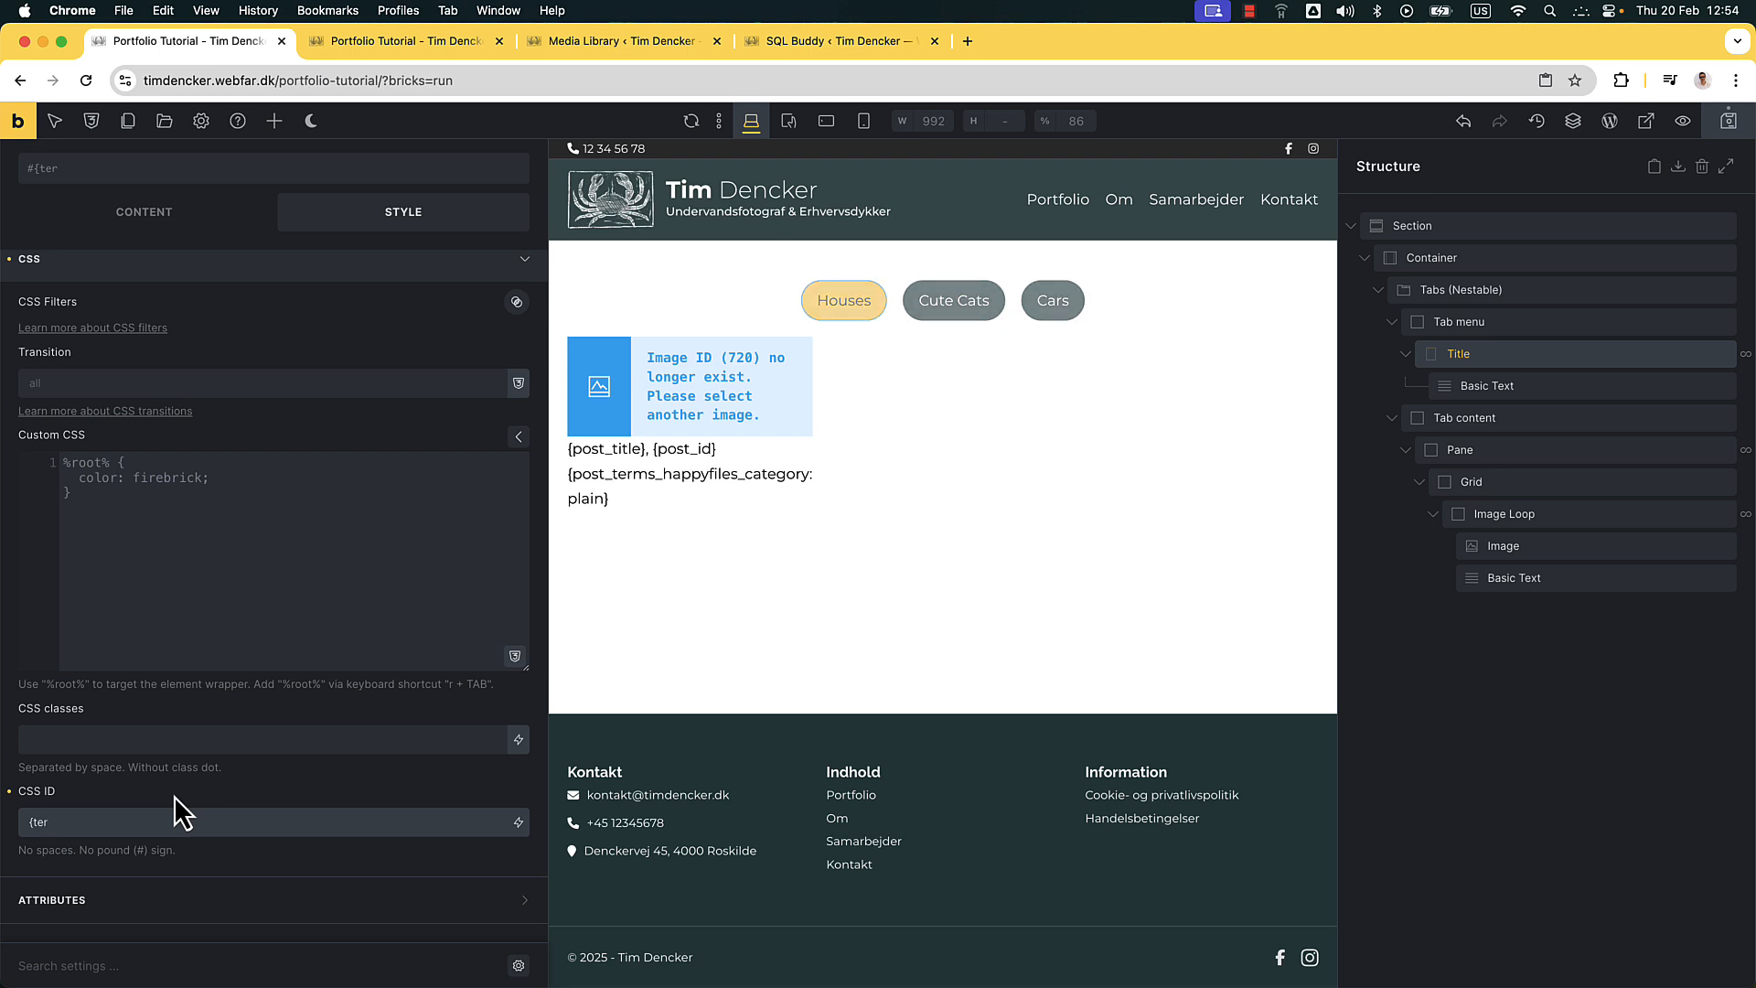
pyautogui.write('m')
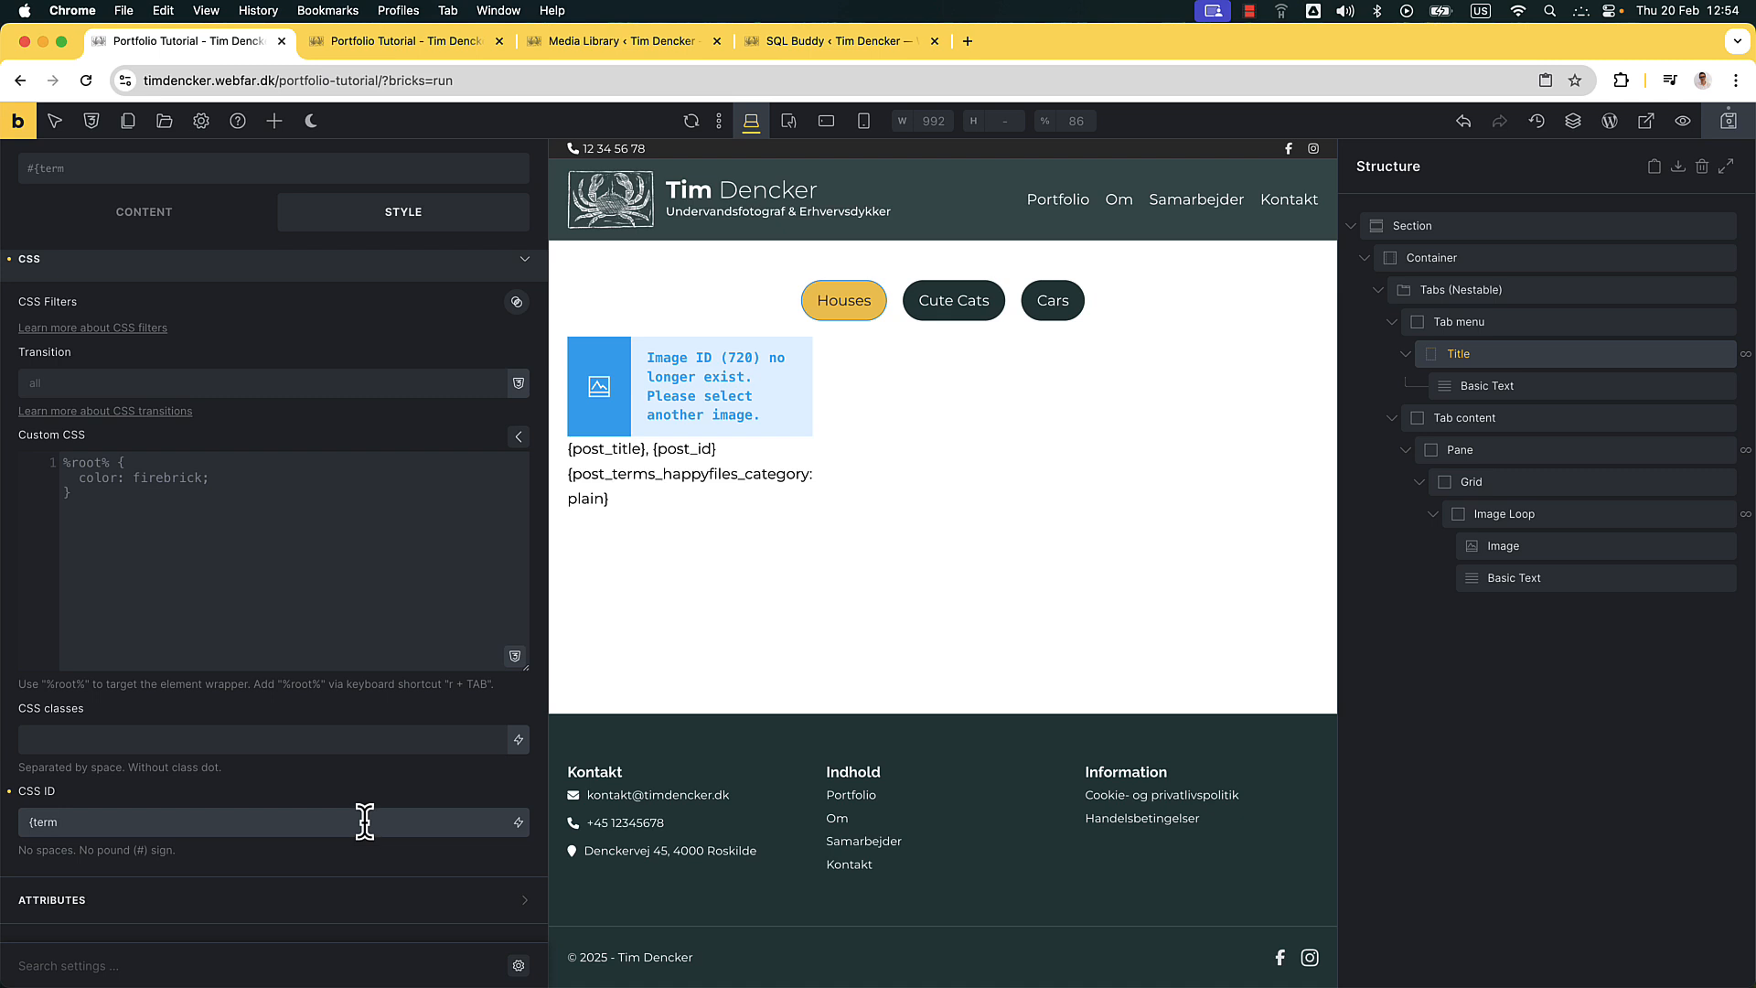
pyautogui.write('_')
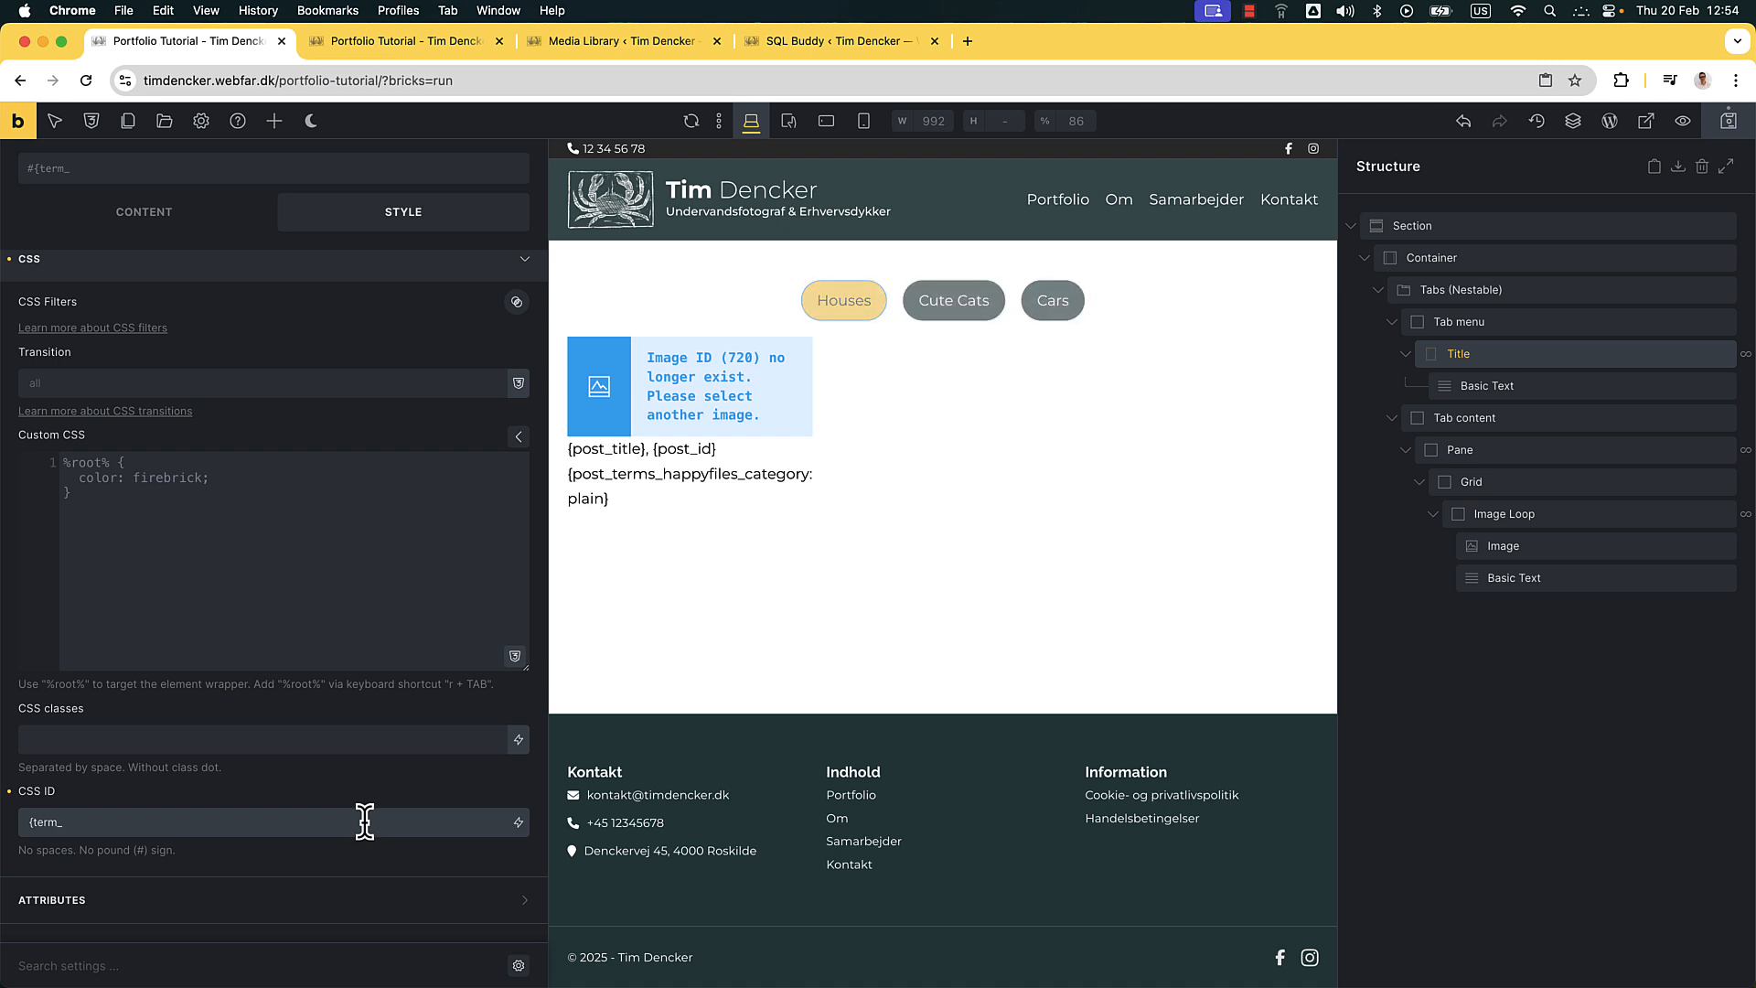
pyautogui.write('slug}')
pyautogui.click(1729, 121)
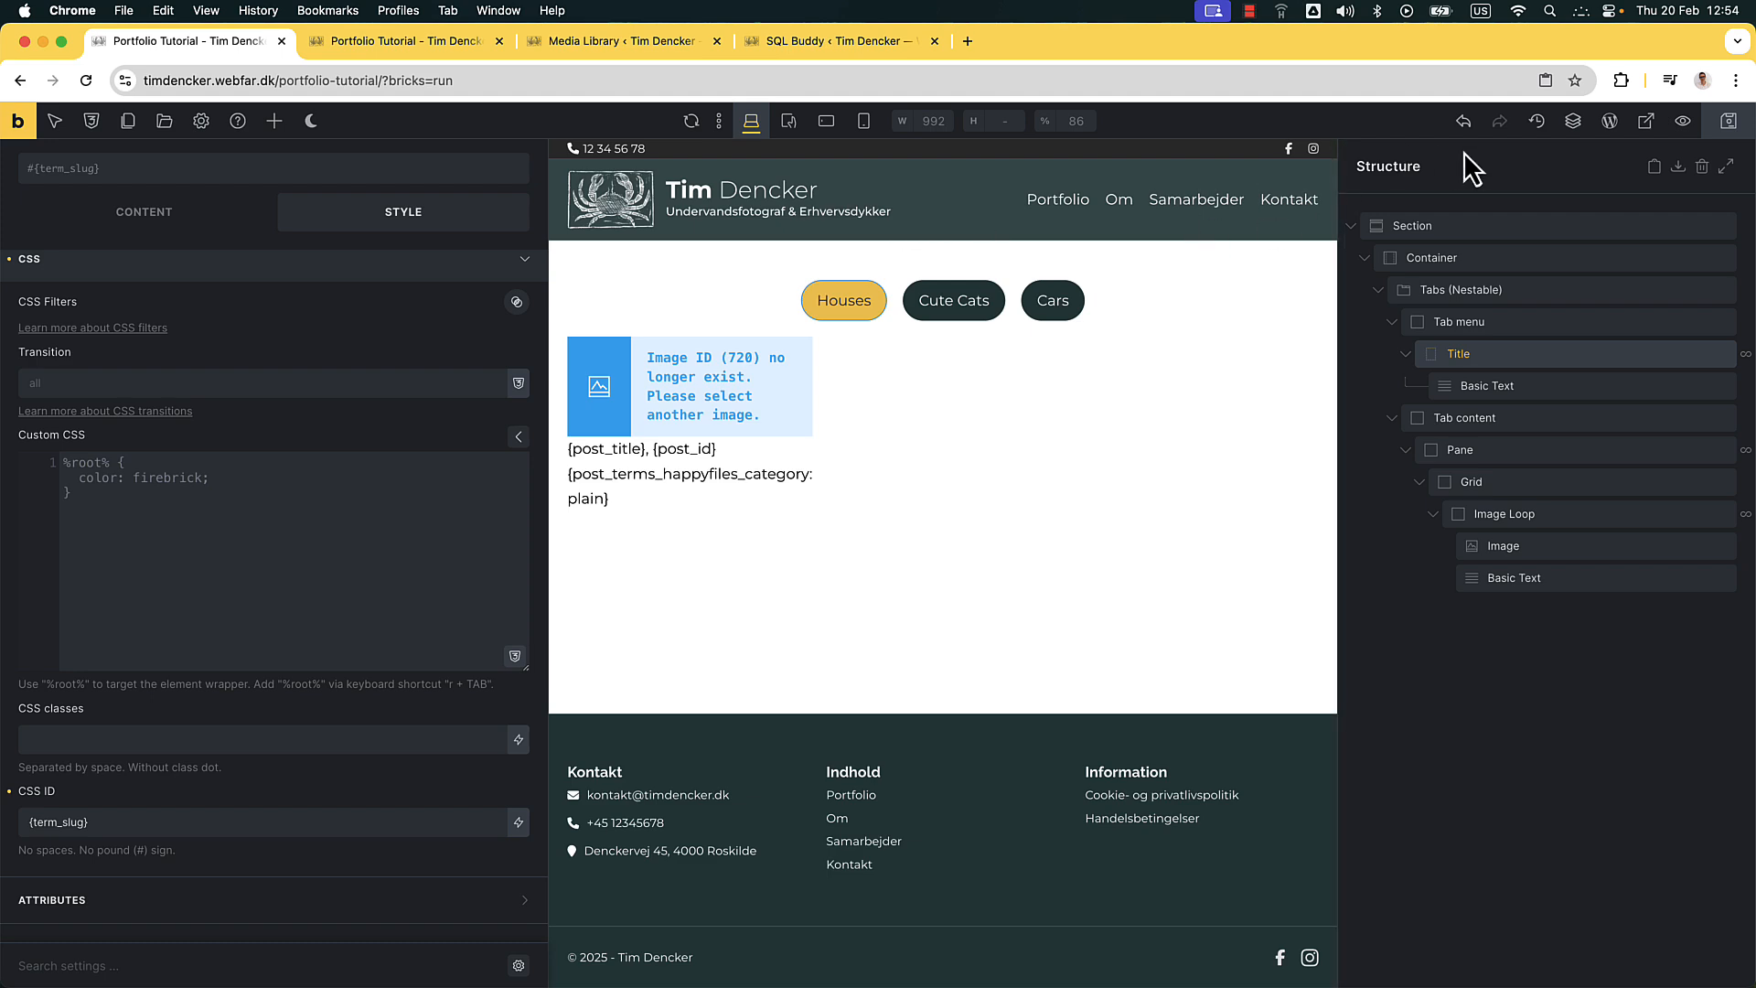
# Inspect the Houses and Cute Cats tab titles on the preview page to check the id attributes in their HTML
pyautogui.click(474, 40)
pyautogui.rightClick(417, 343)
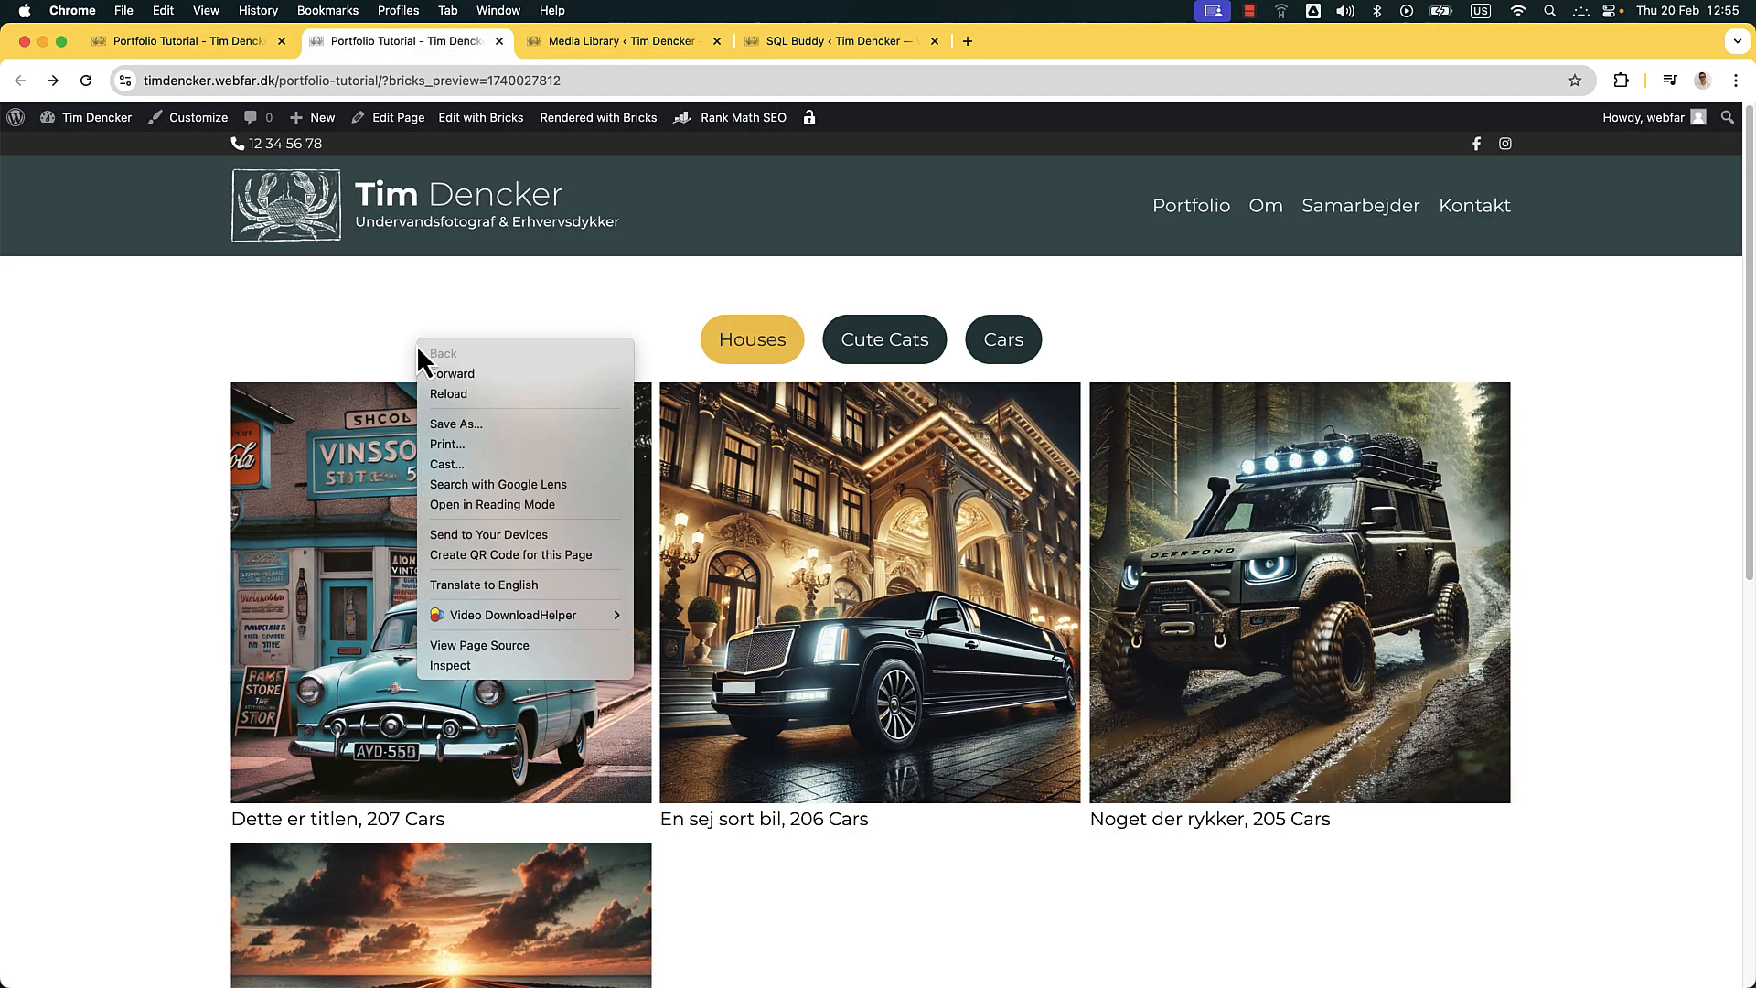
pyautogui.click(557, 666)
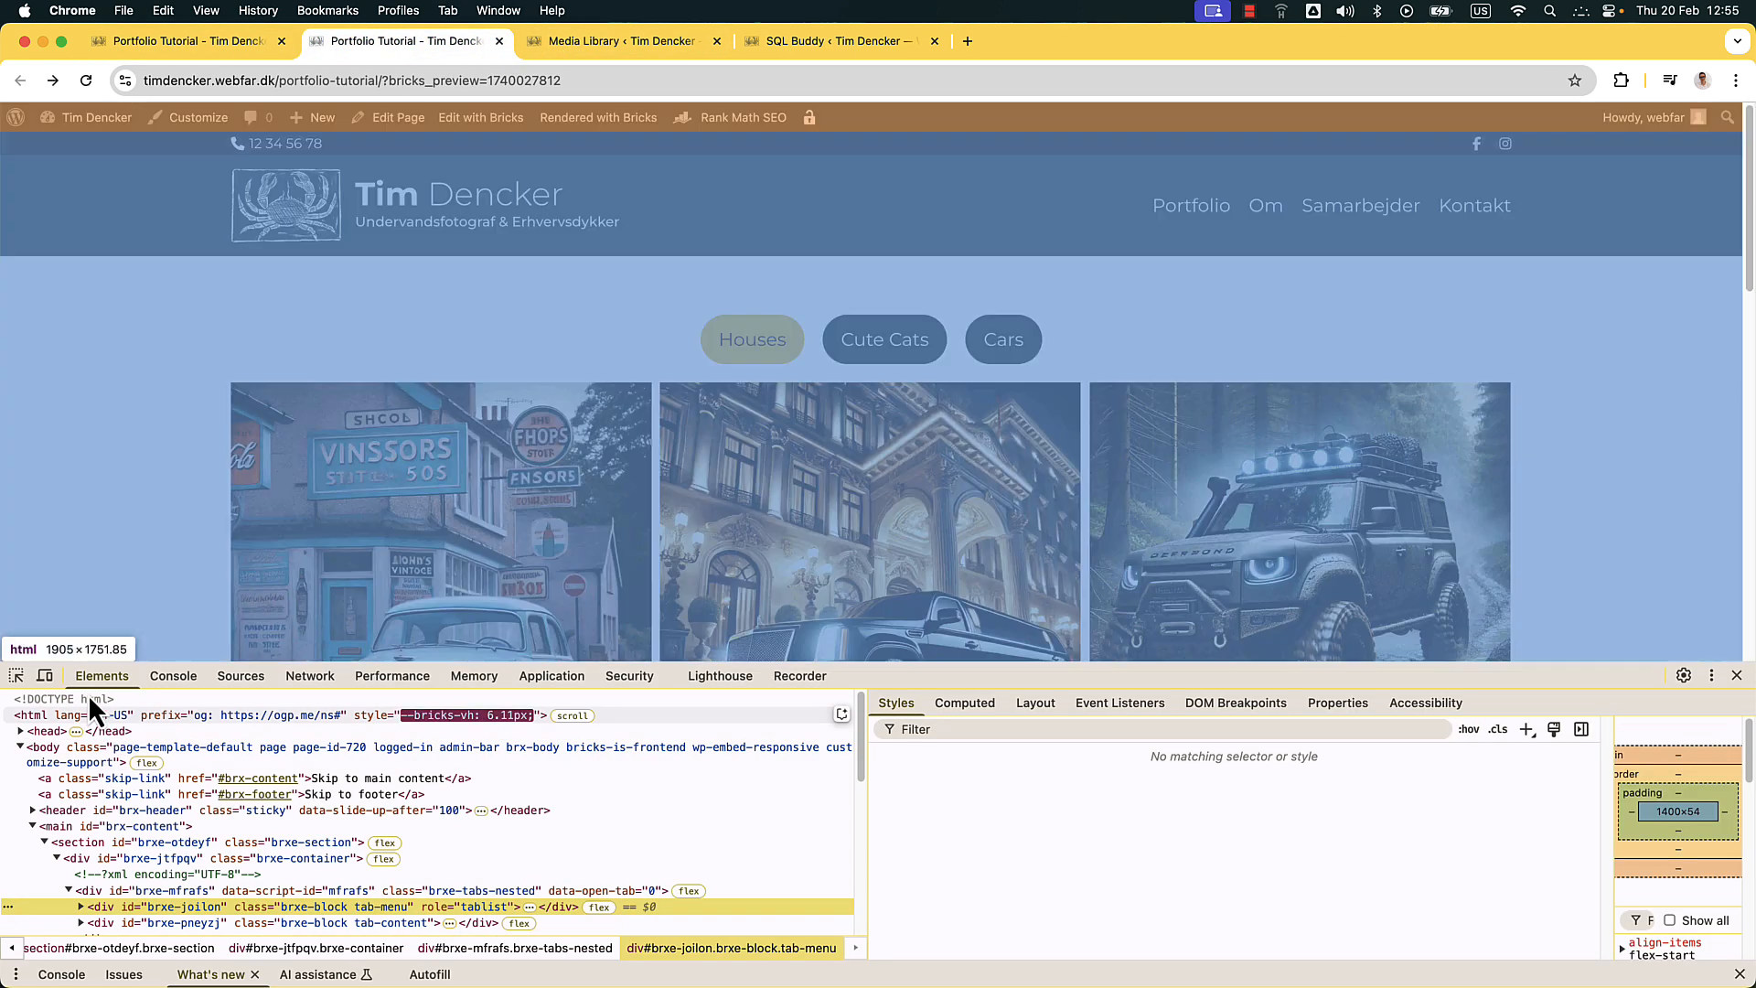
pyautogui.press('super+shift+c')
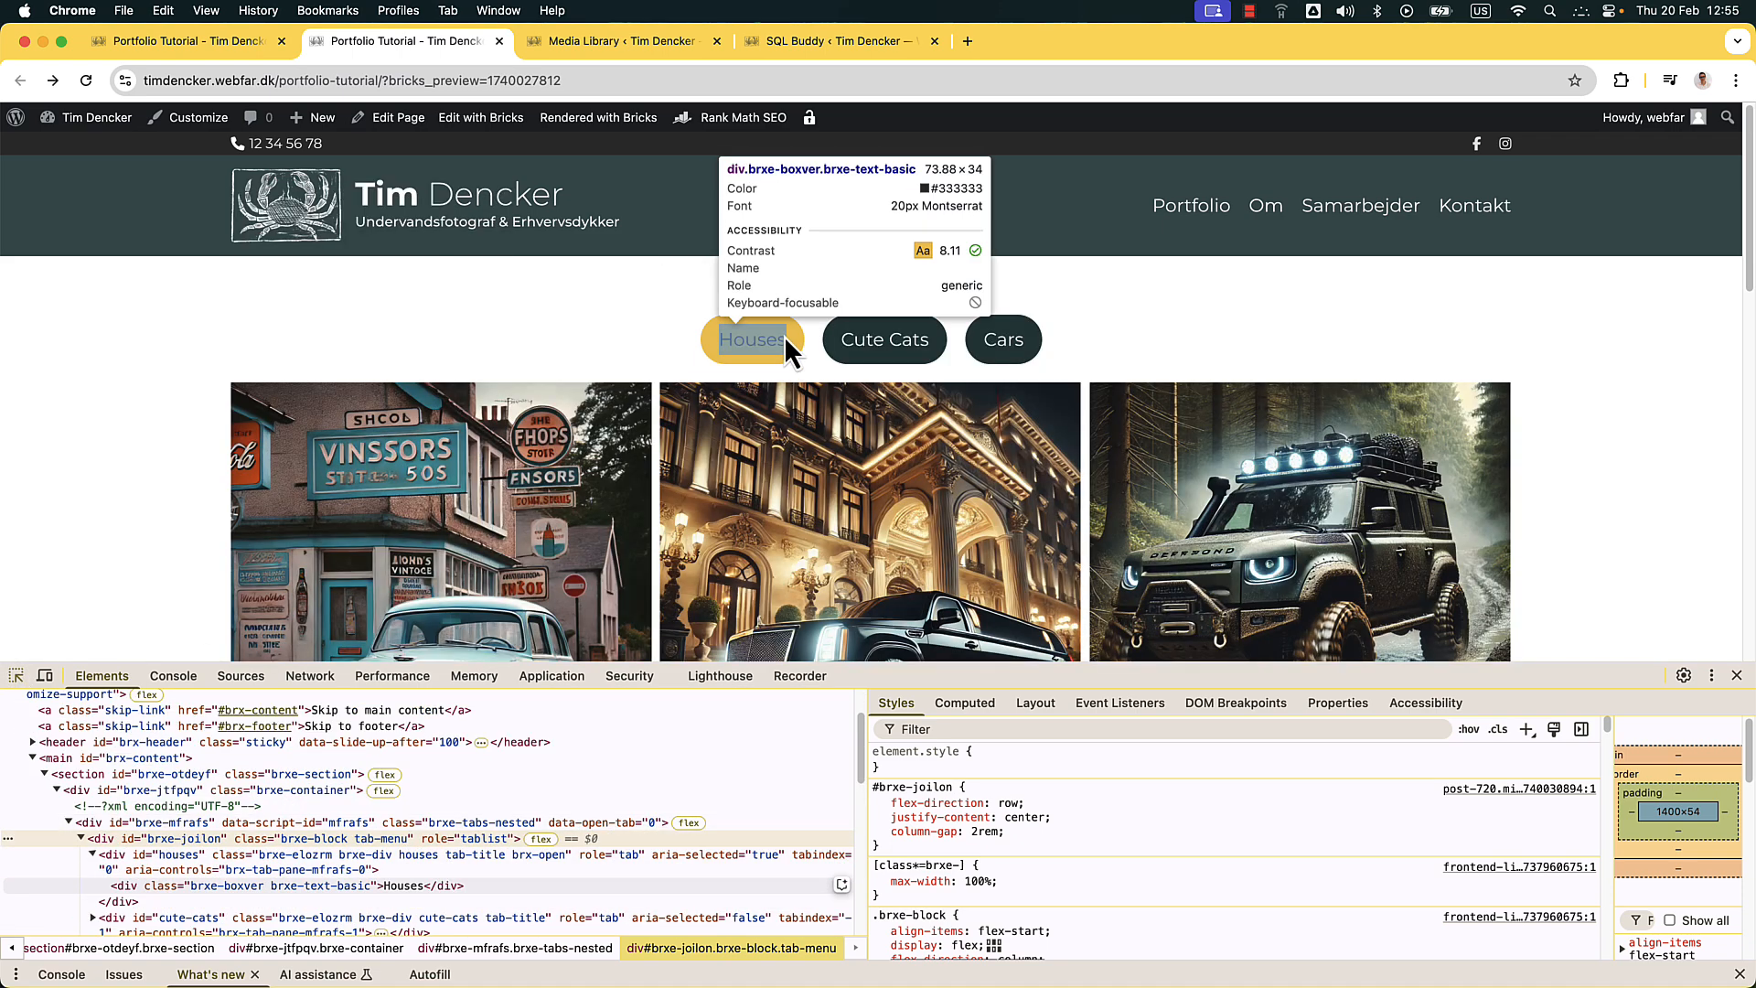
pyautogui.click(787, 336)
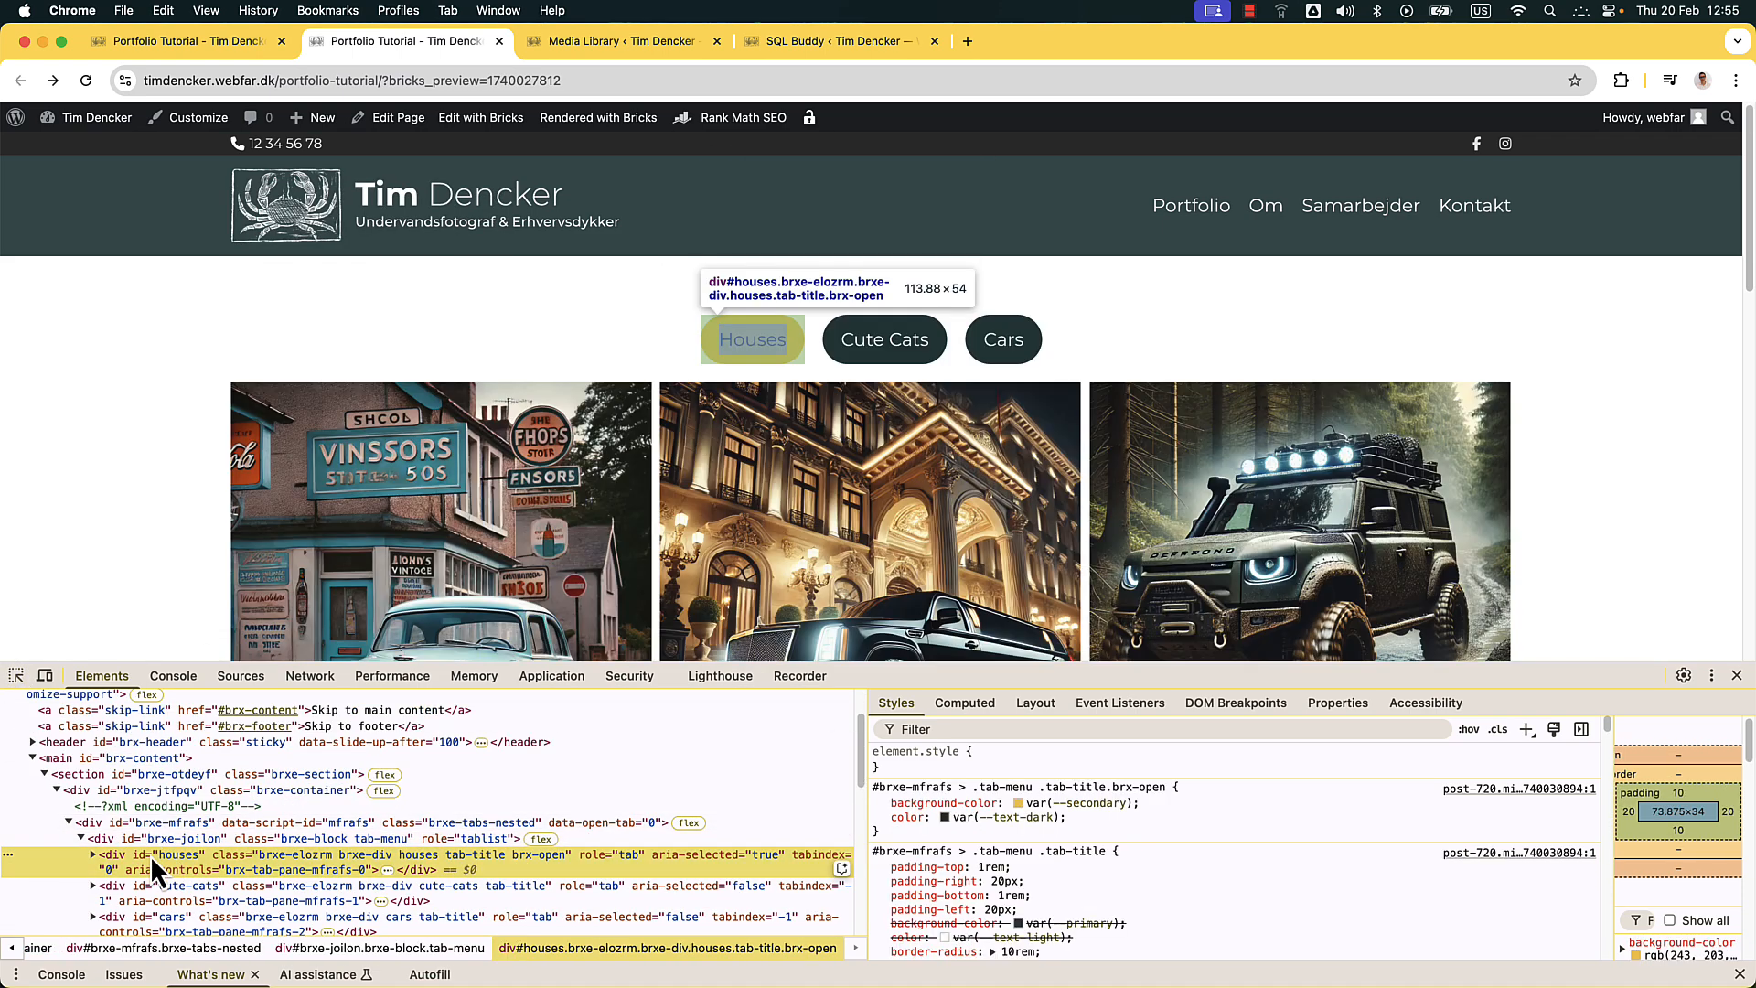
pyautogui.doubleClick(187, 887)
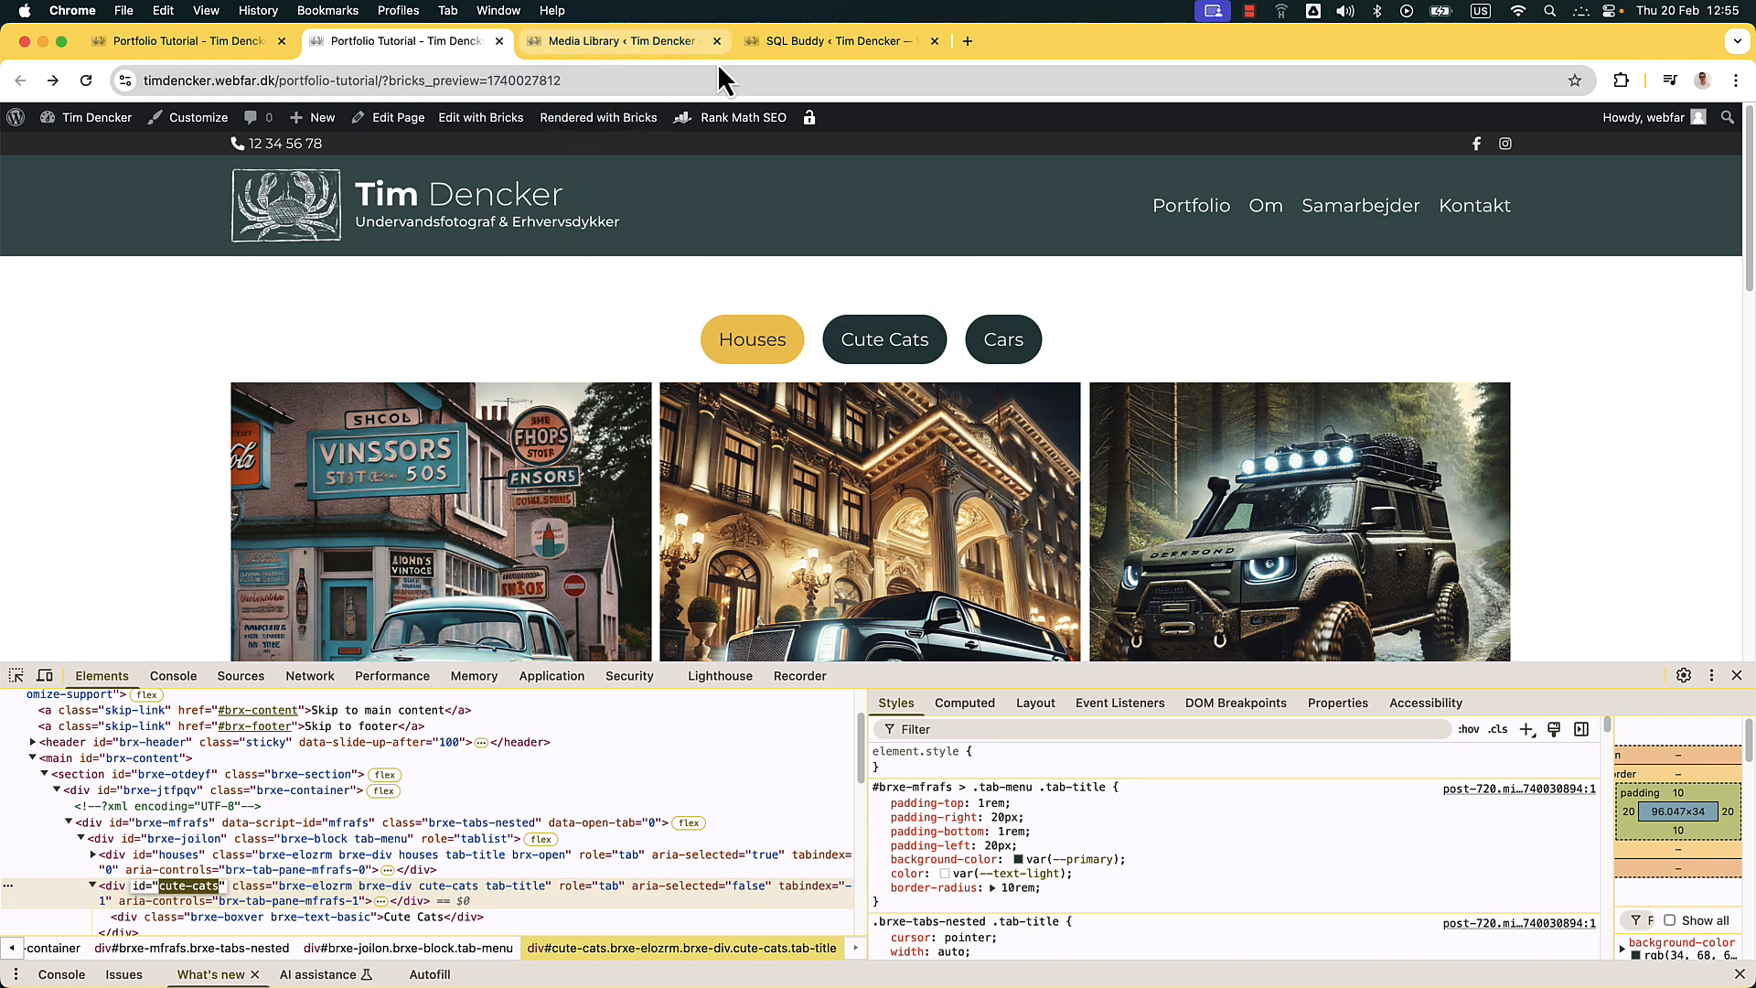
pyautogui.click(161, 317)
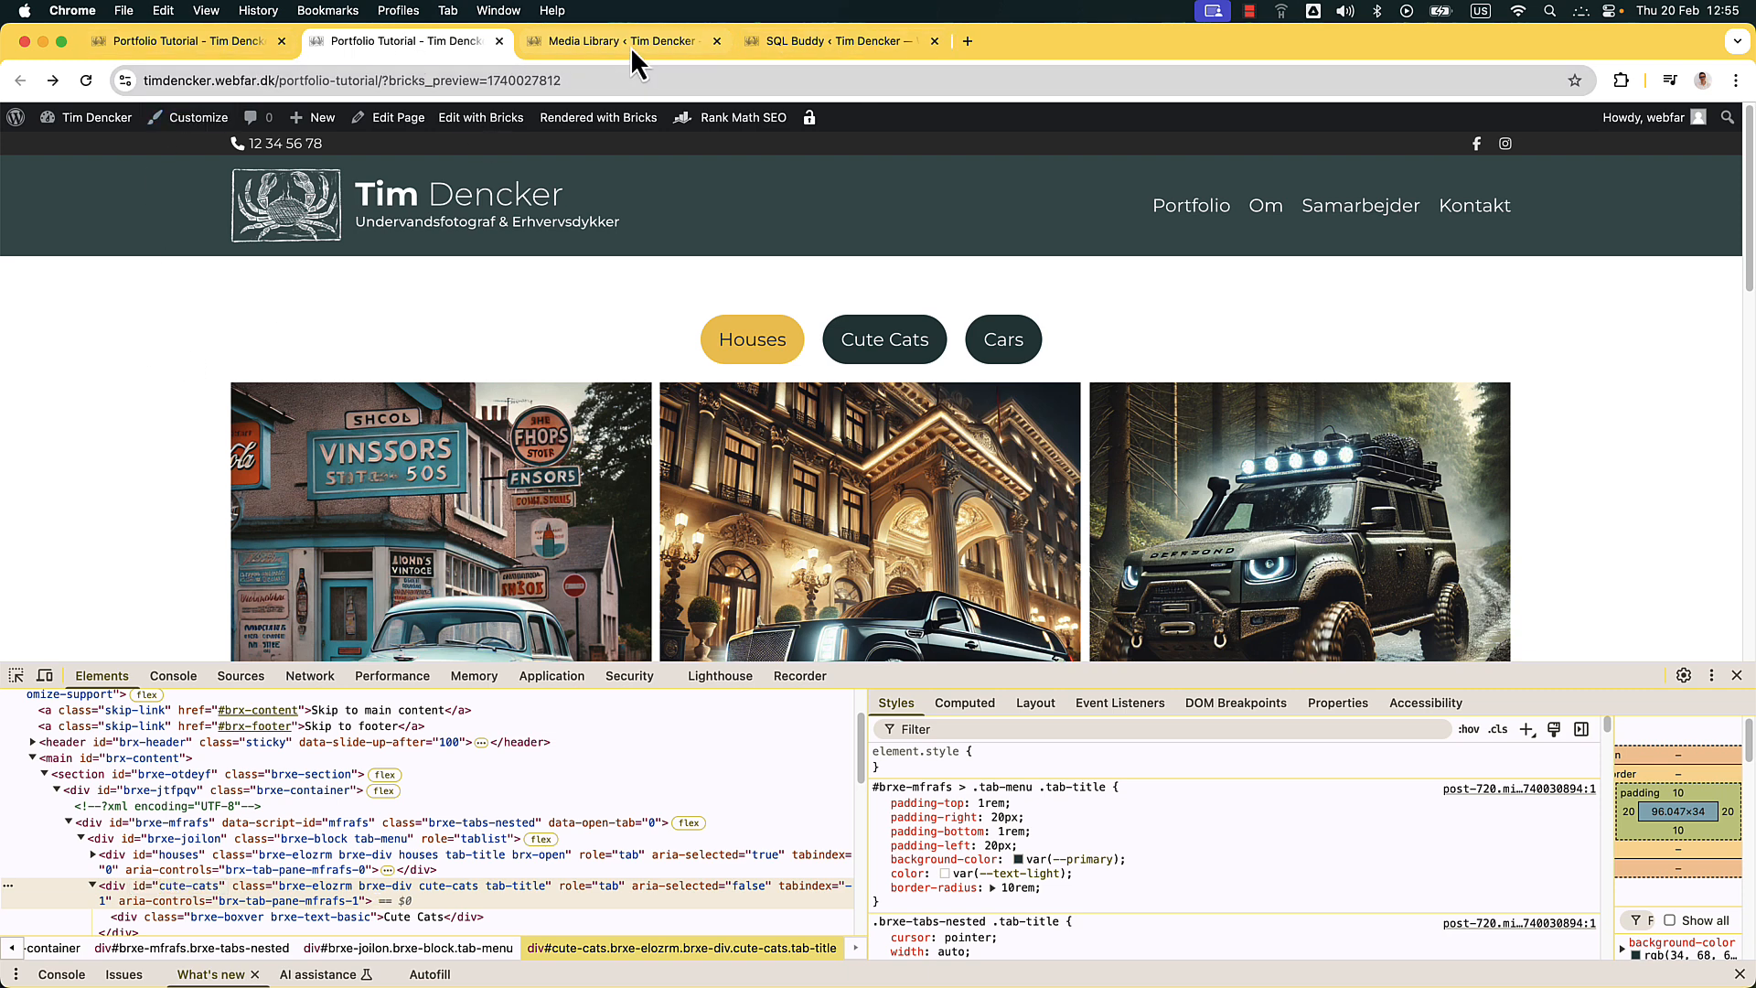
# Create a new WordPress page titled "Test links" from the admin area and publish it
pyautogui.click(591, 42)
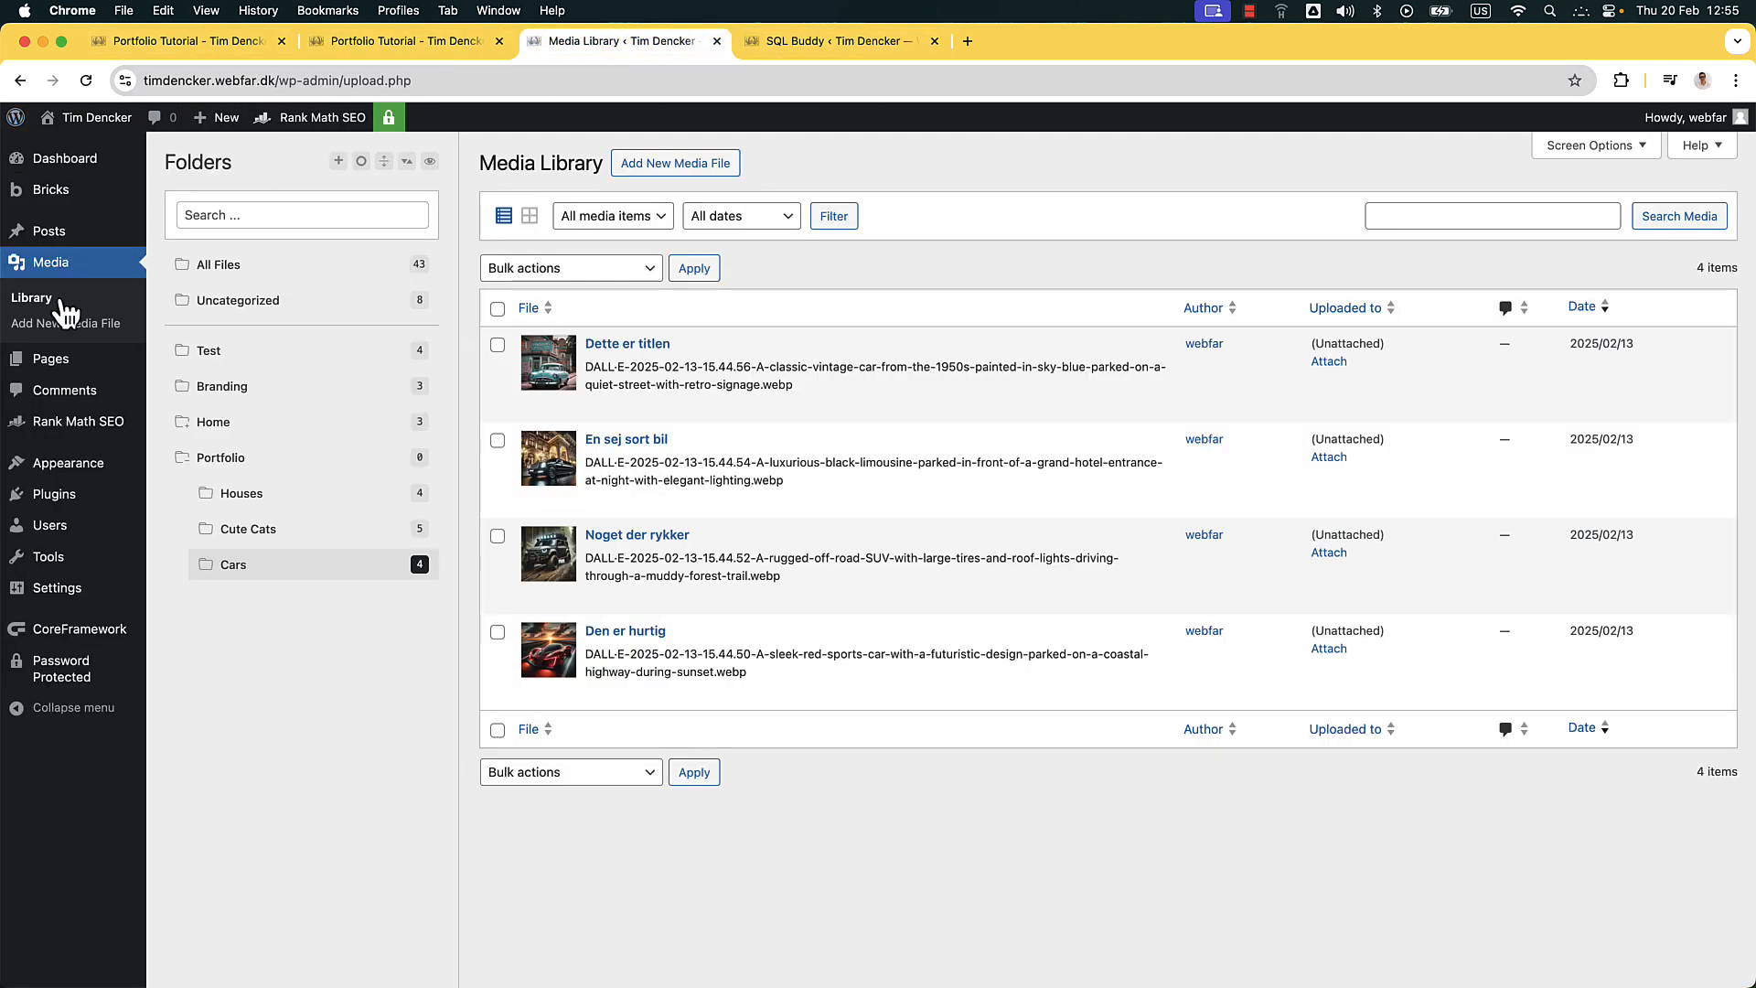
pyautogui.keyDown('super'); pyautogui.click(73, 360); pyautogui.keyUp('super')
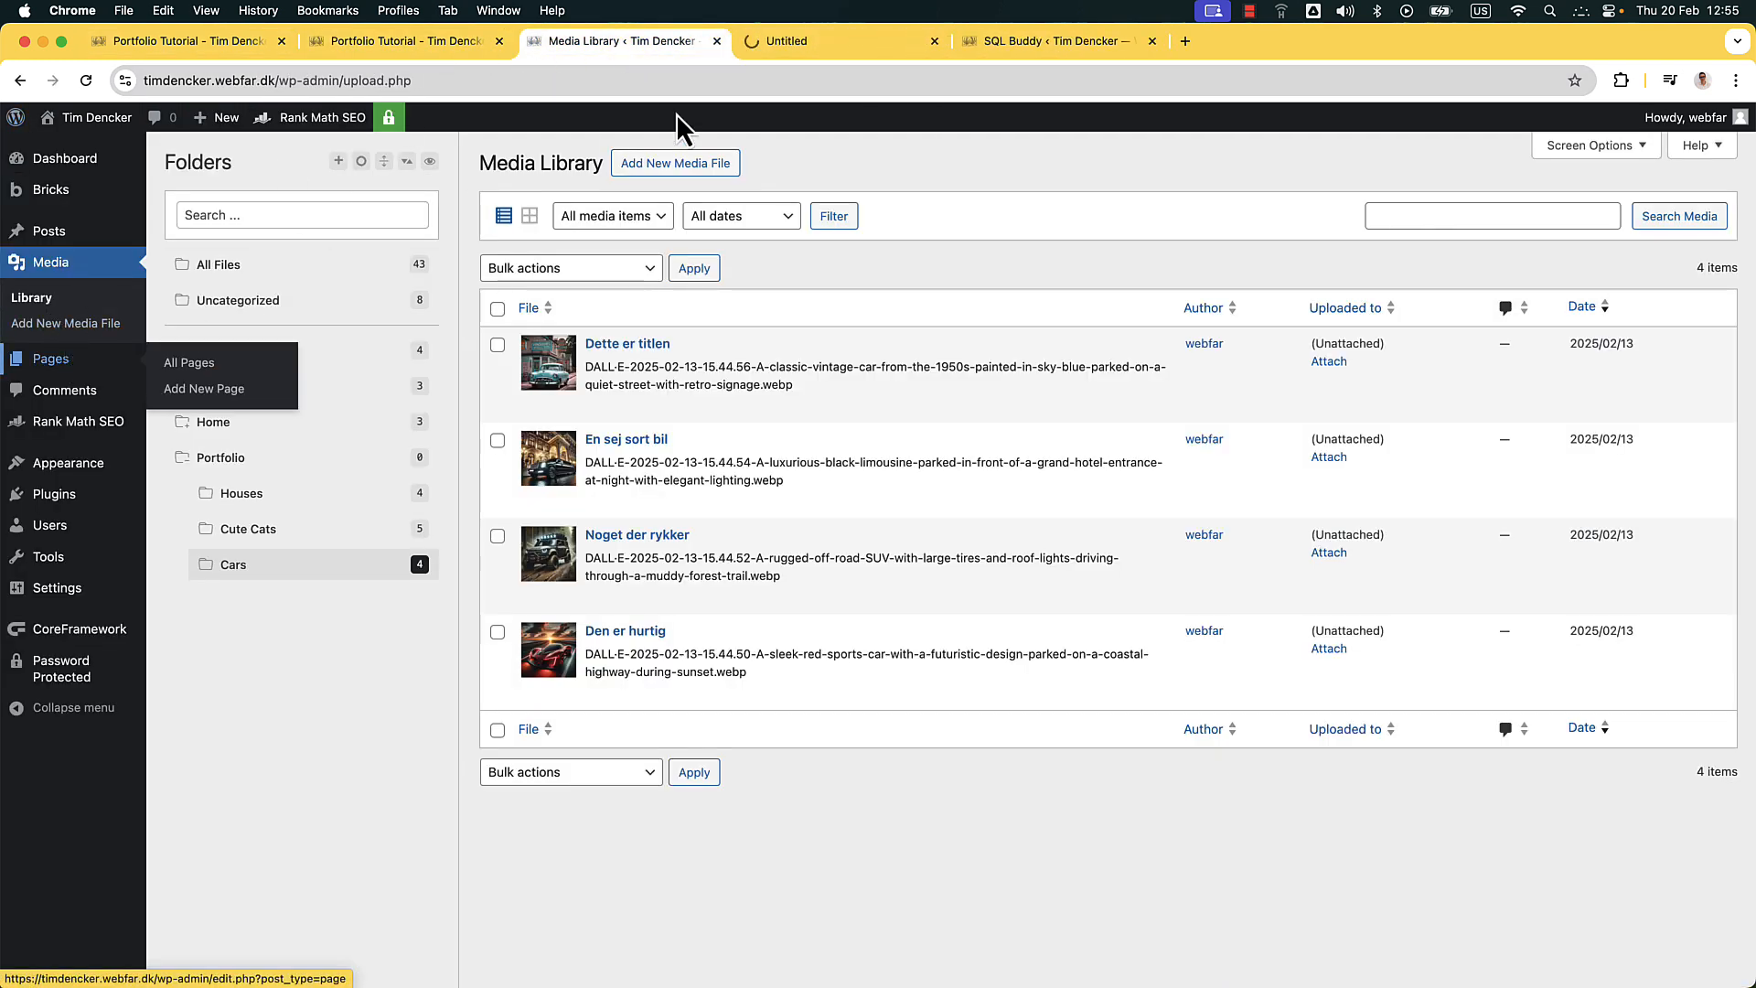
pyautogui.click(906, 45)
pyautogui.click(280, 165)
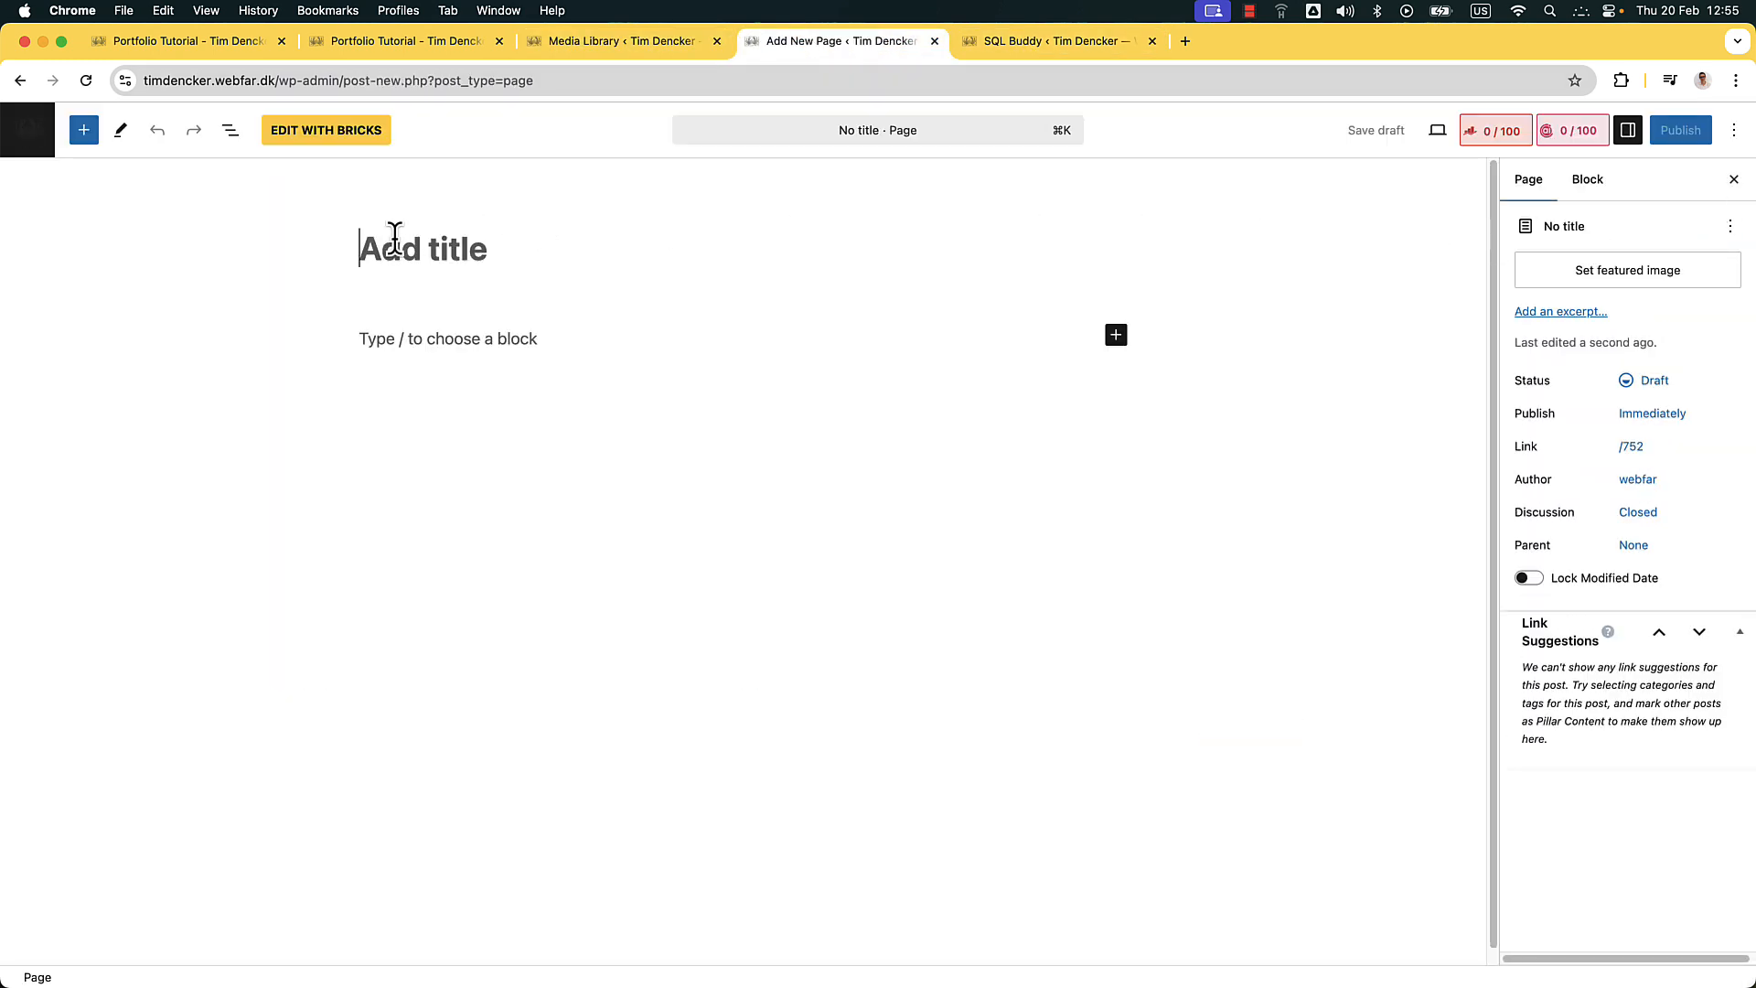
pyautogui.write('Test li')
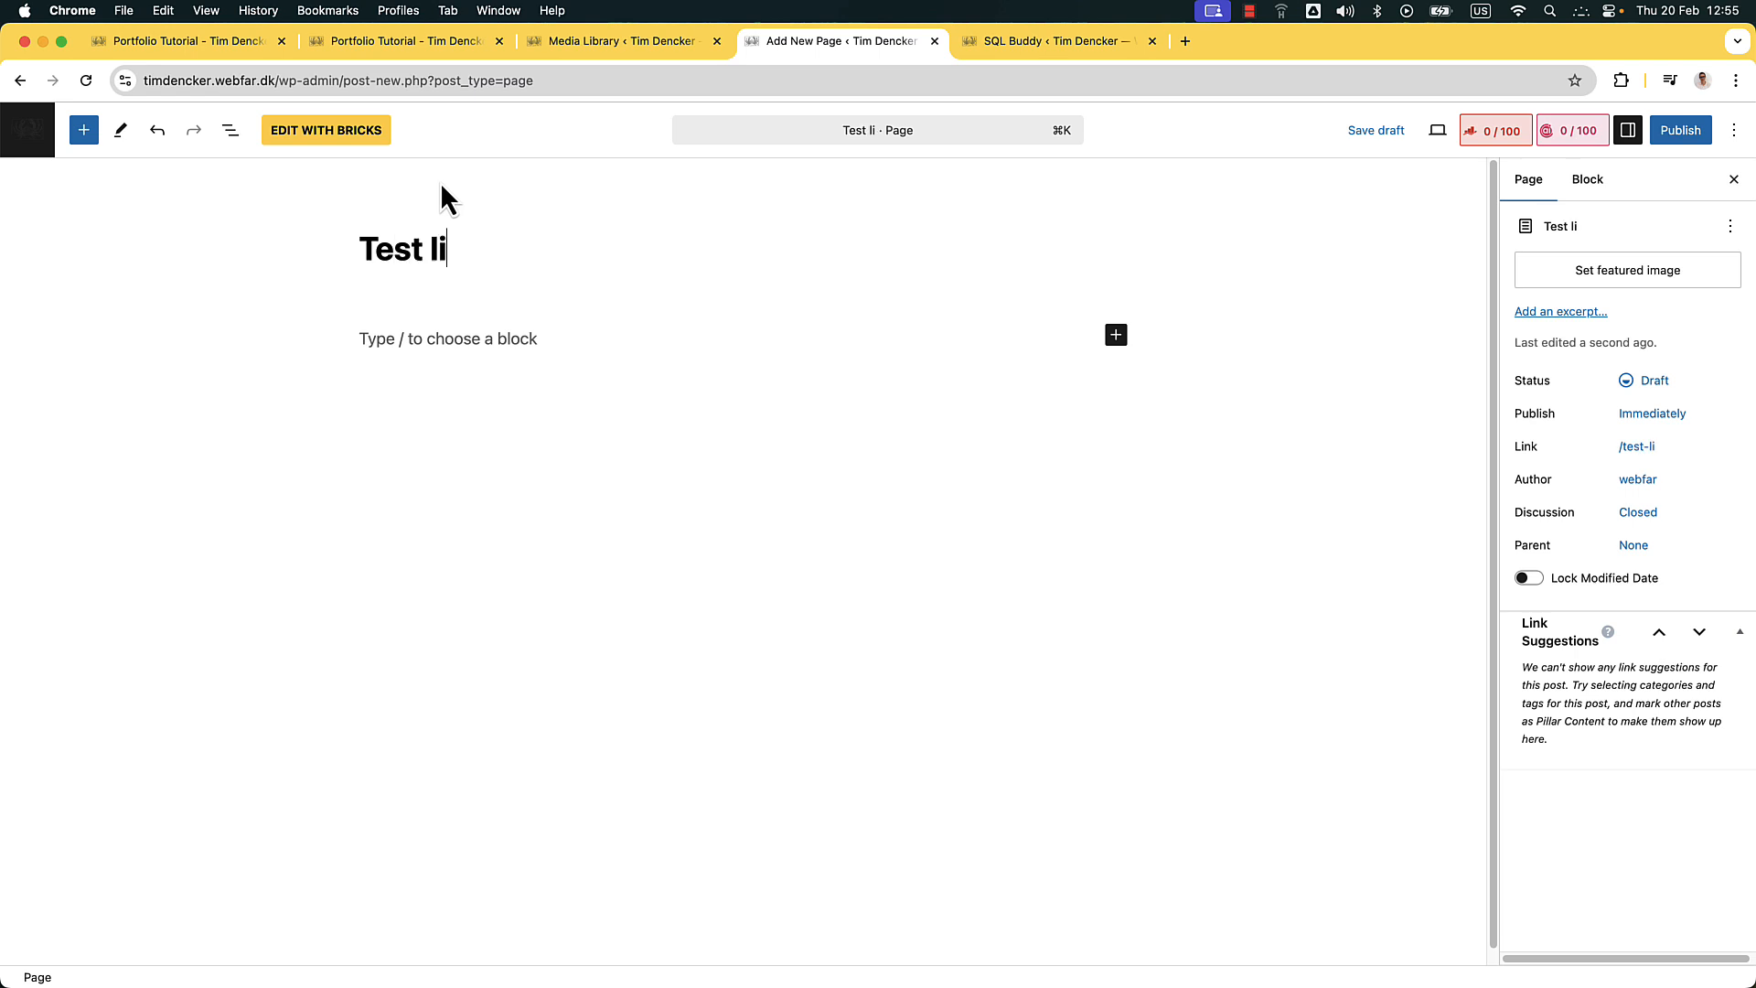
pyautogui.write('nks')
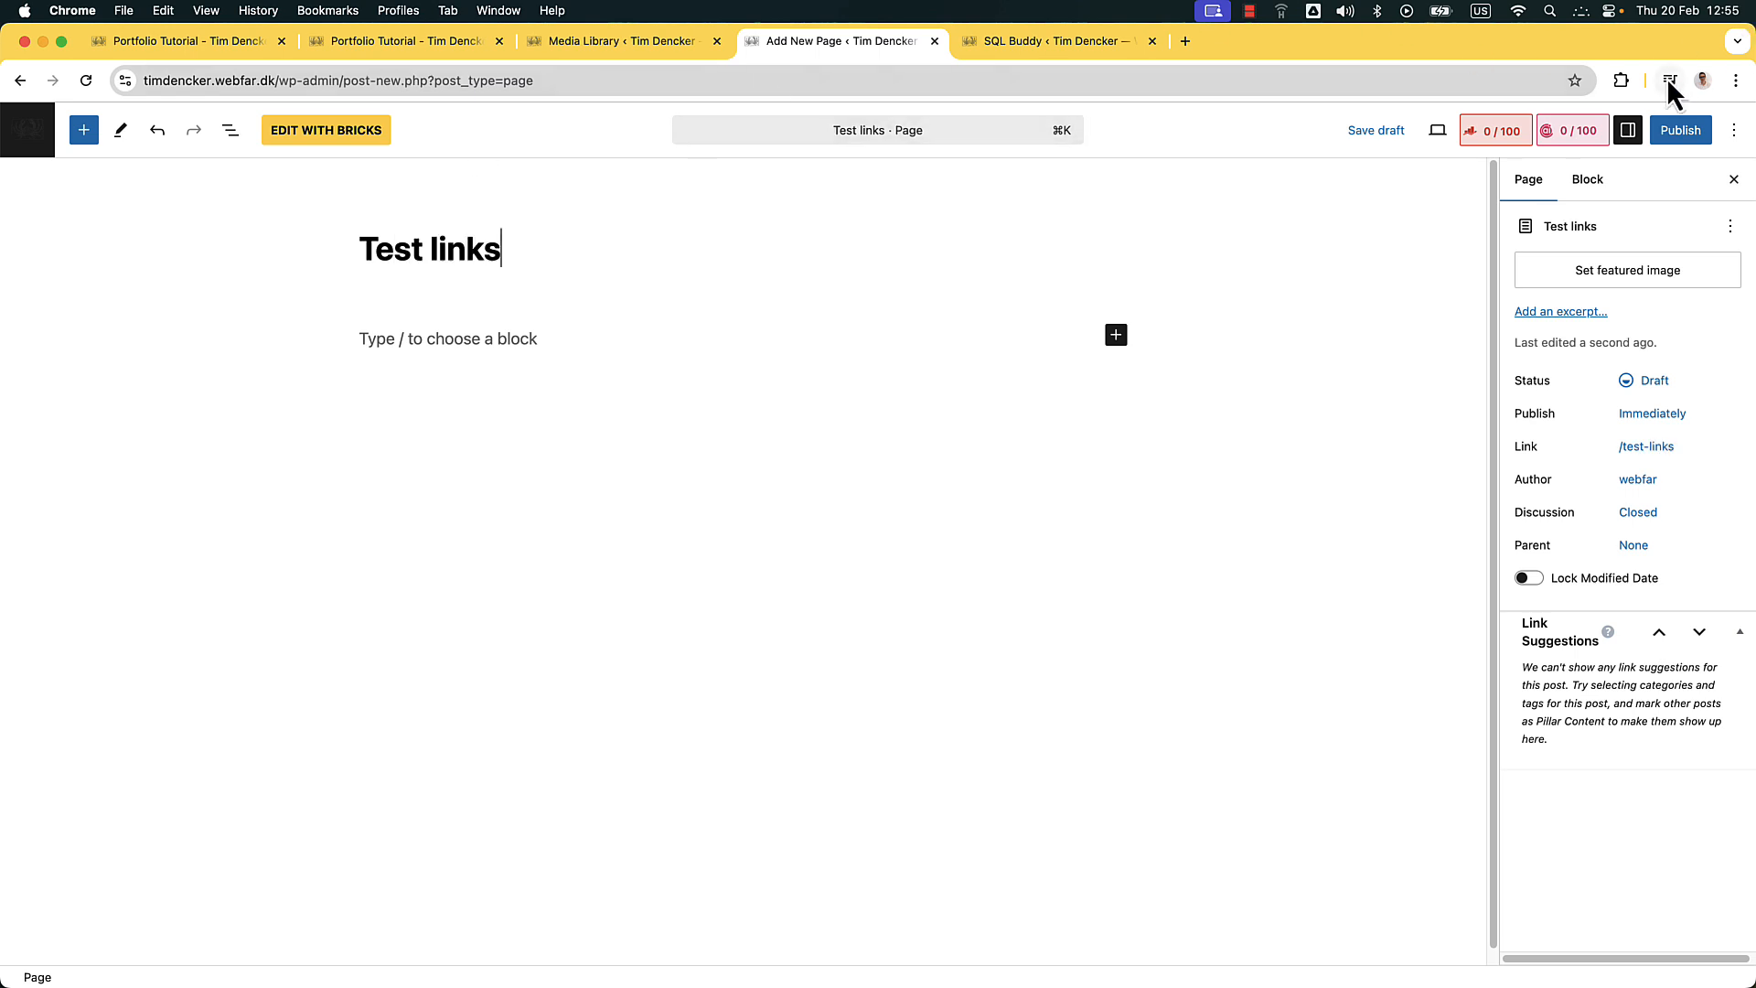
pyautogui.click(1679, 130)
pyautogui.click(1688, 133)
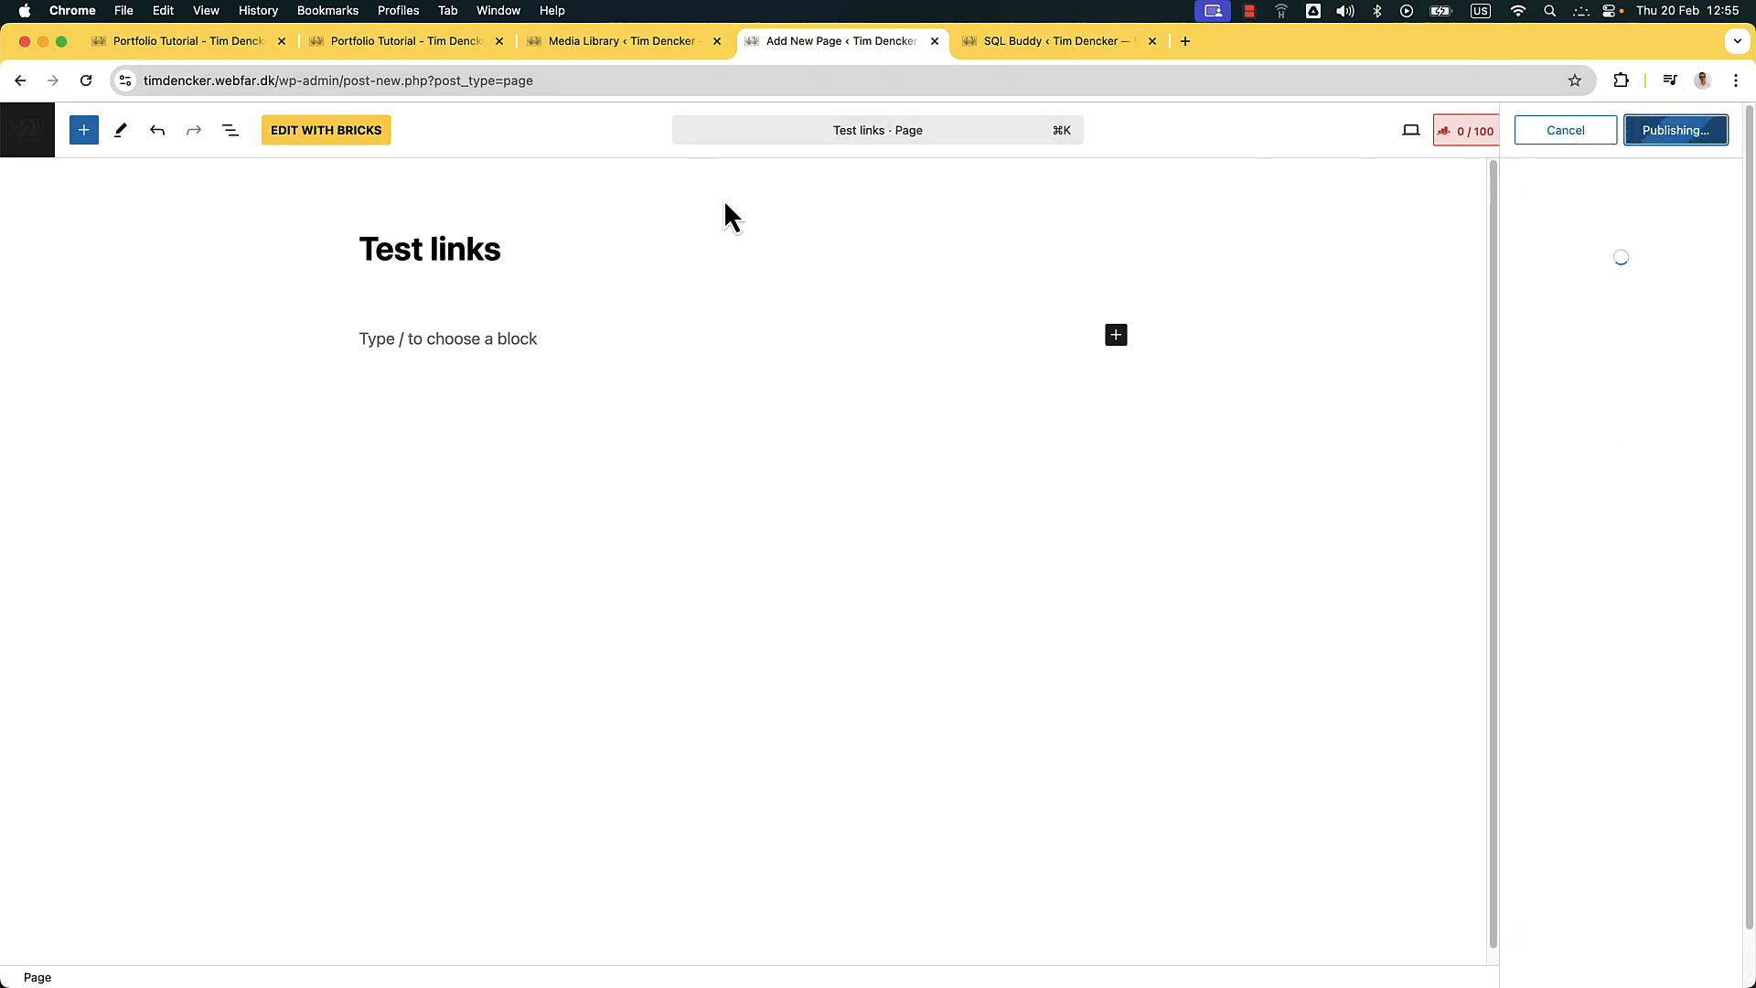
# Open the Test links page for editing in Bricks and add two sections to it
pyautogui.click(342, 137)
pyautogui.click(238, 365)
pyautogui.click(240, 368)
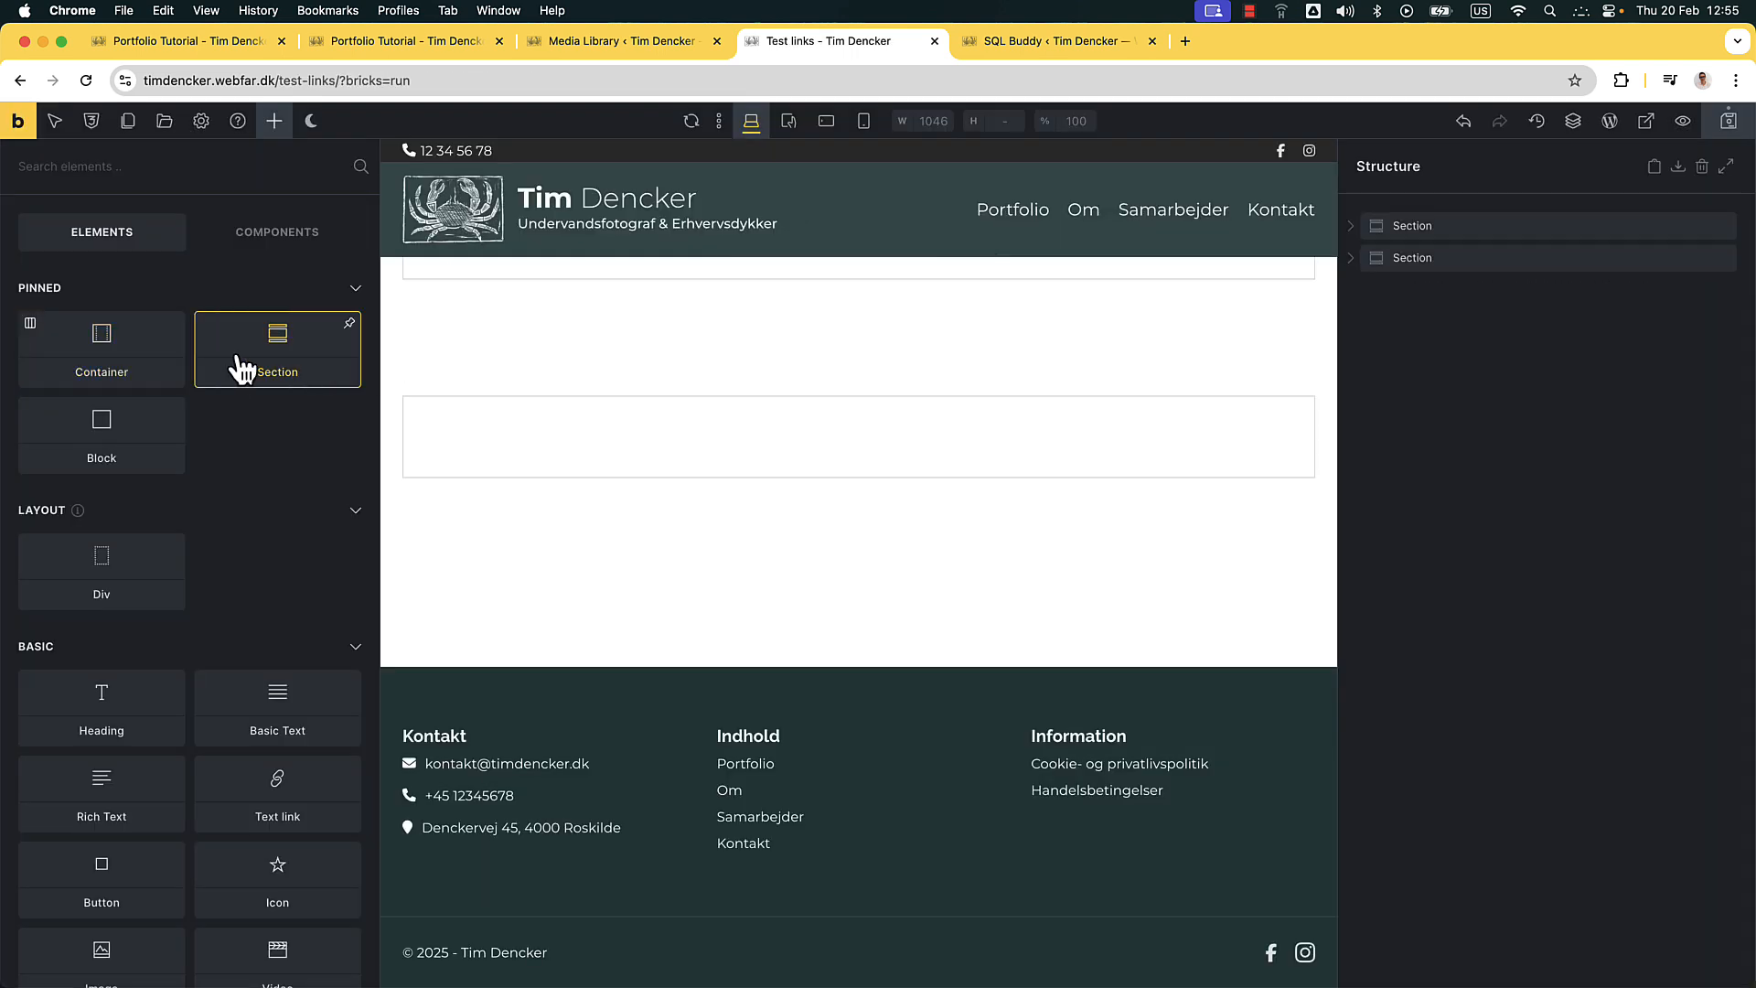
# Add a Text link element to the container of the second section and select it
pyautogui.click(760, 425)
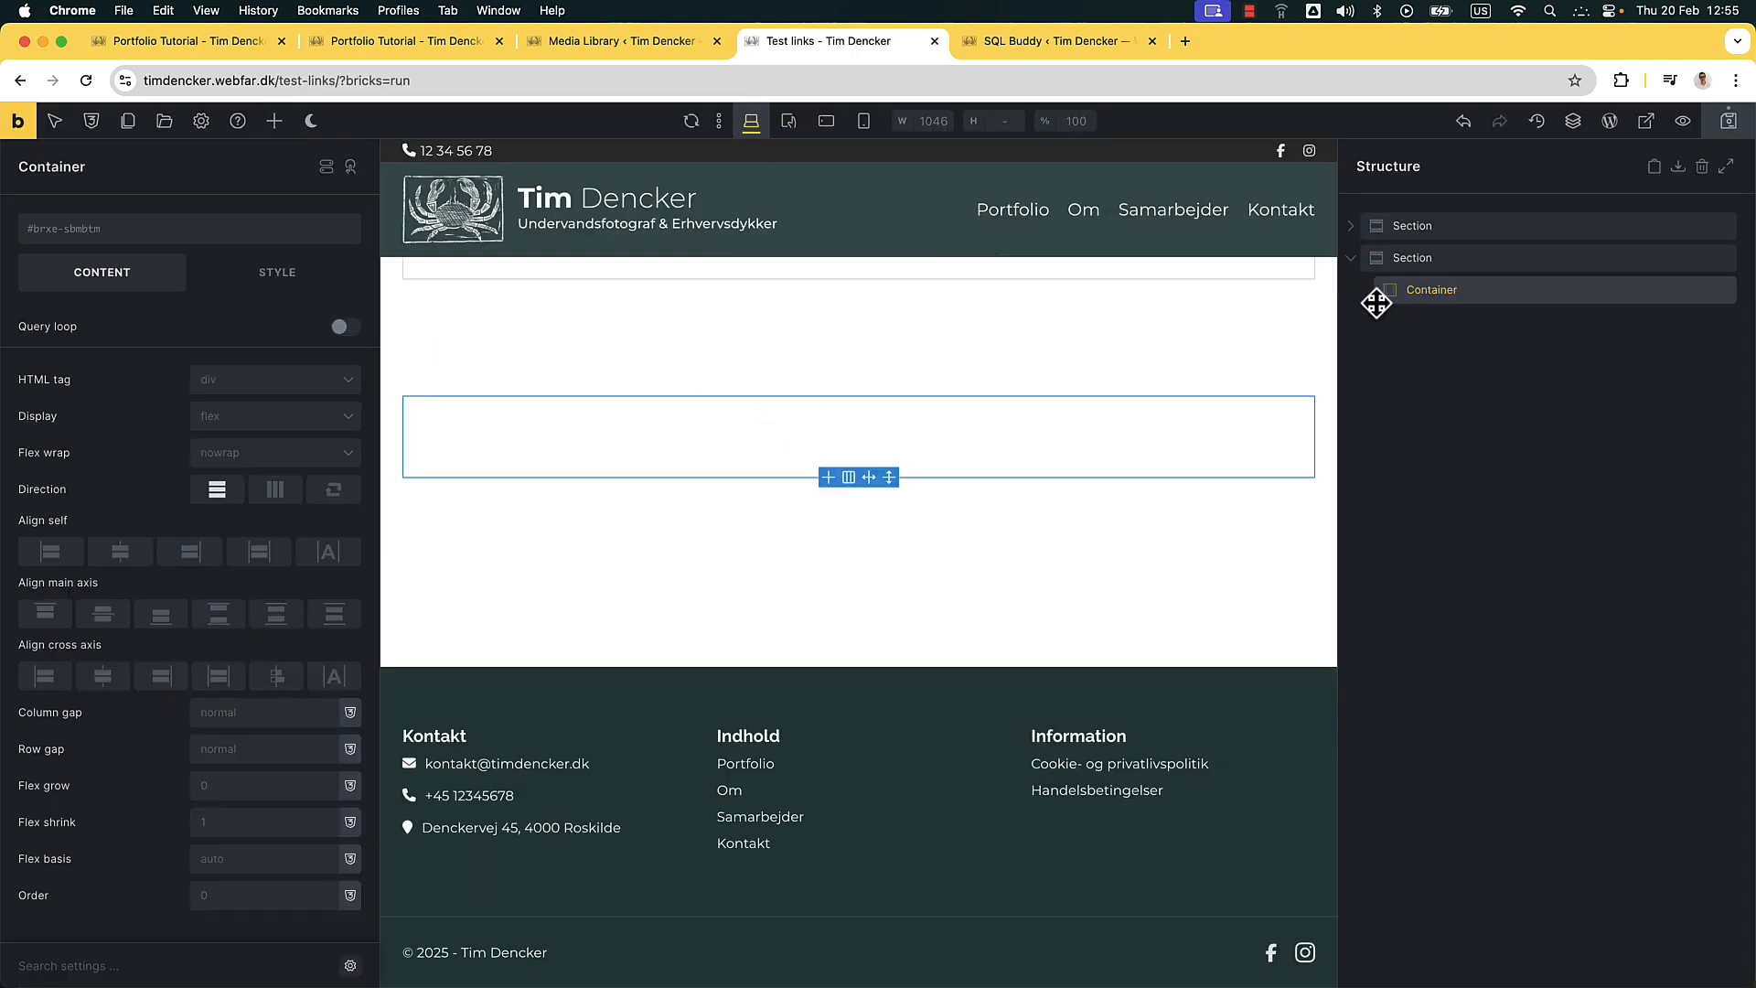
pyautogui.click(274, 121)
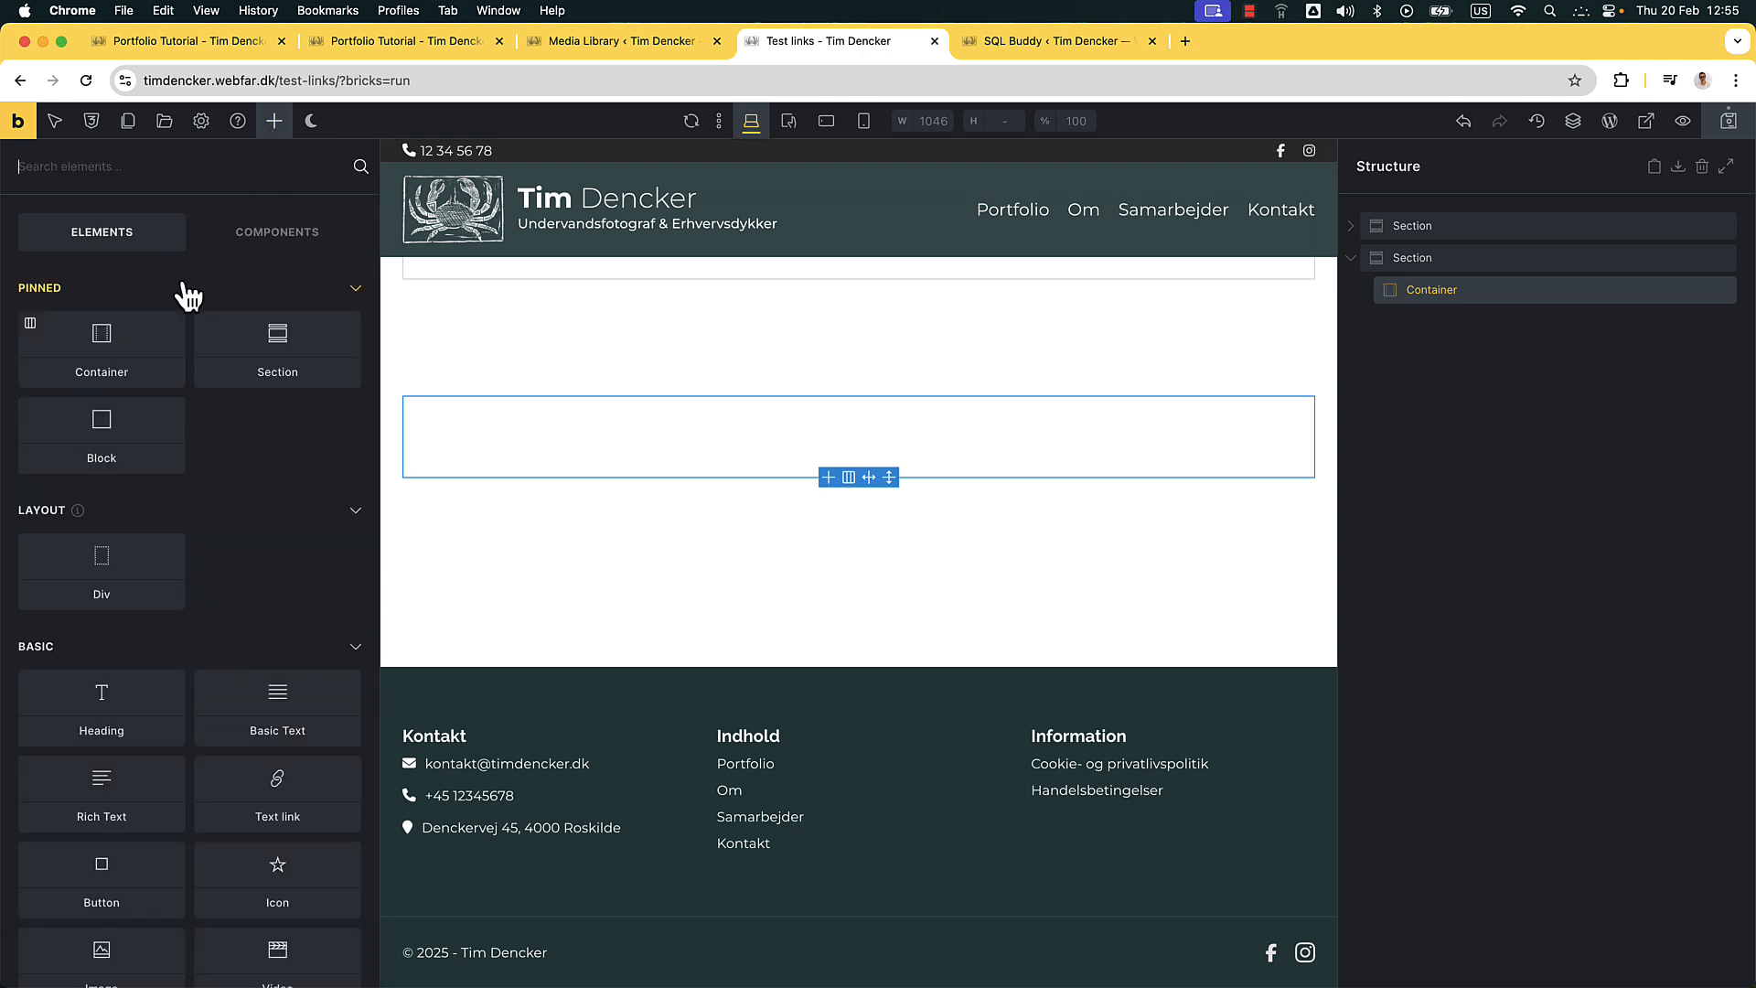
pyautogui.write('tex')
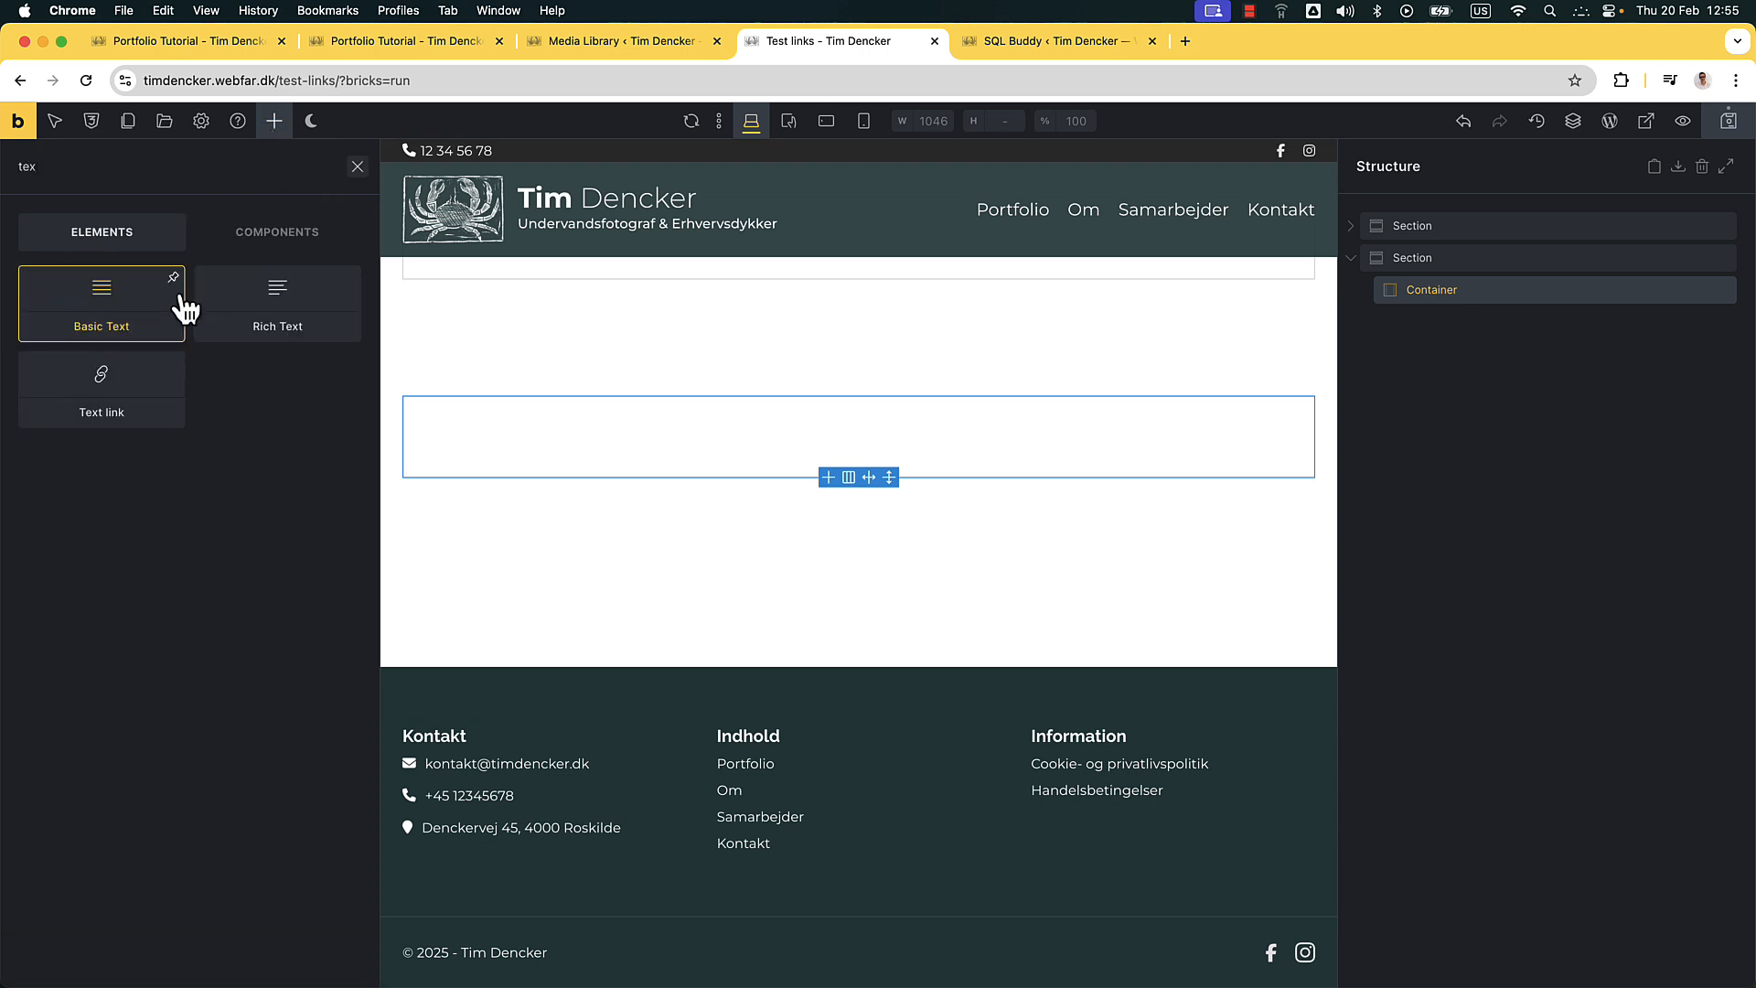
pyautogui.click(114, 403)
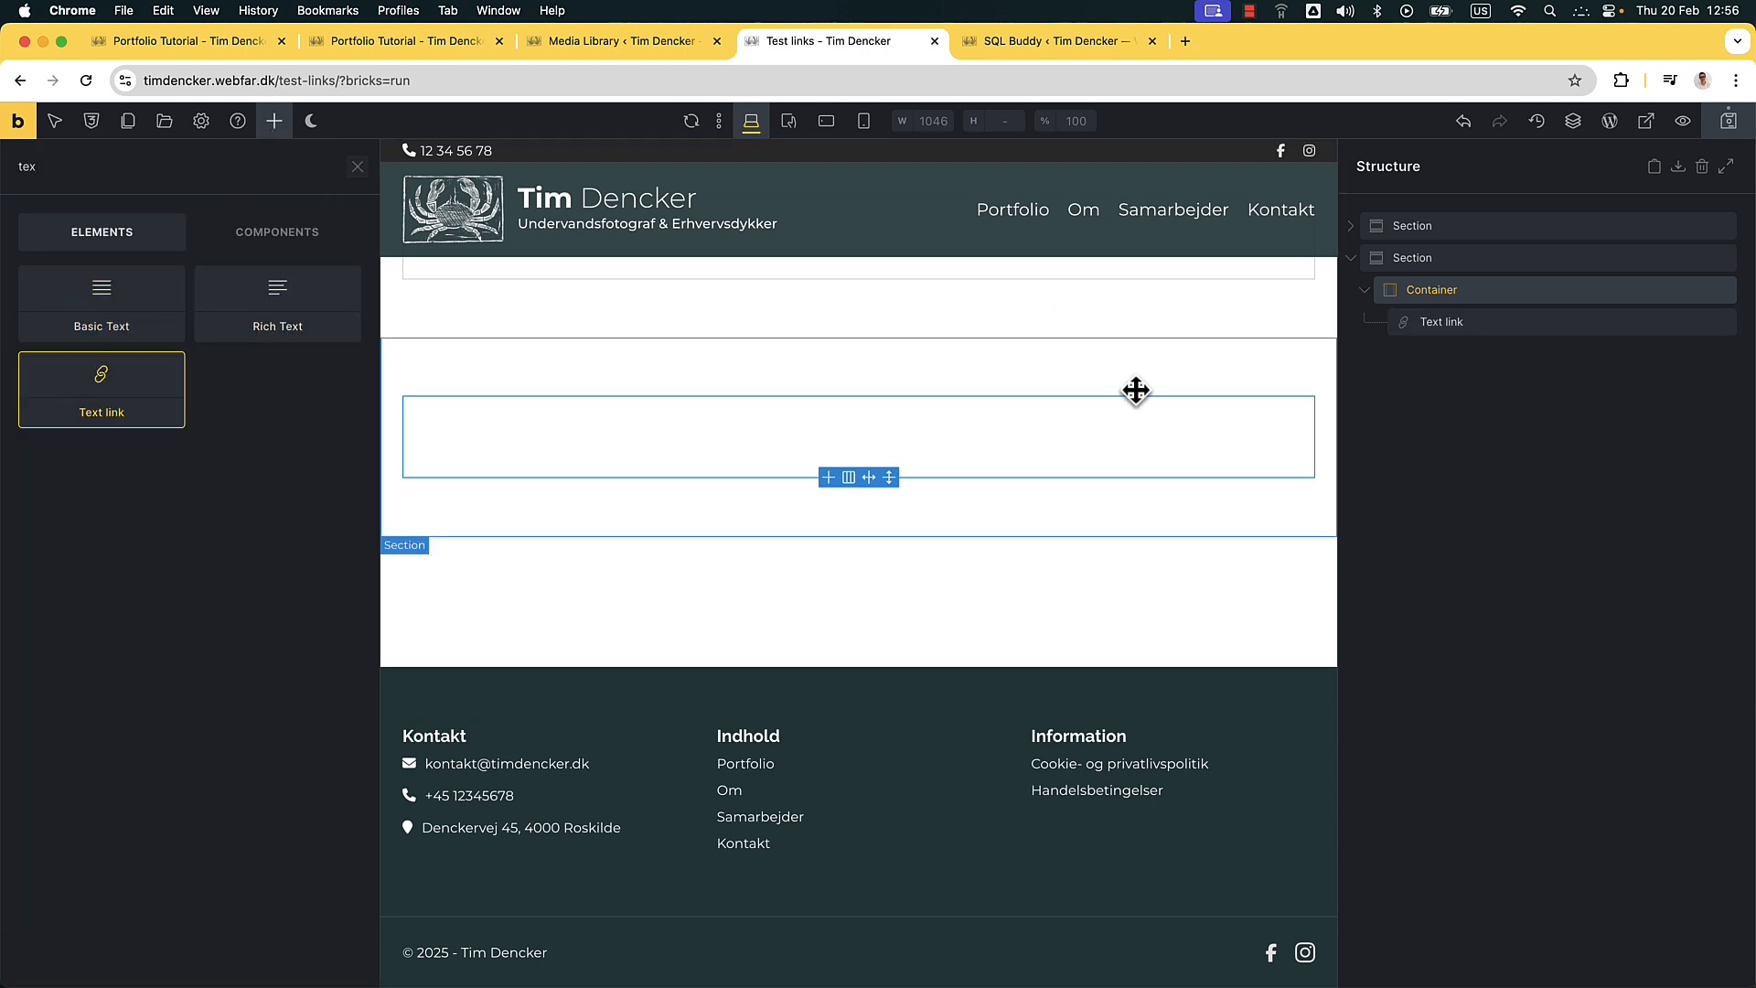
pyautogui.click(459, 412)
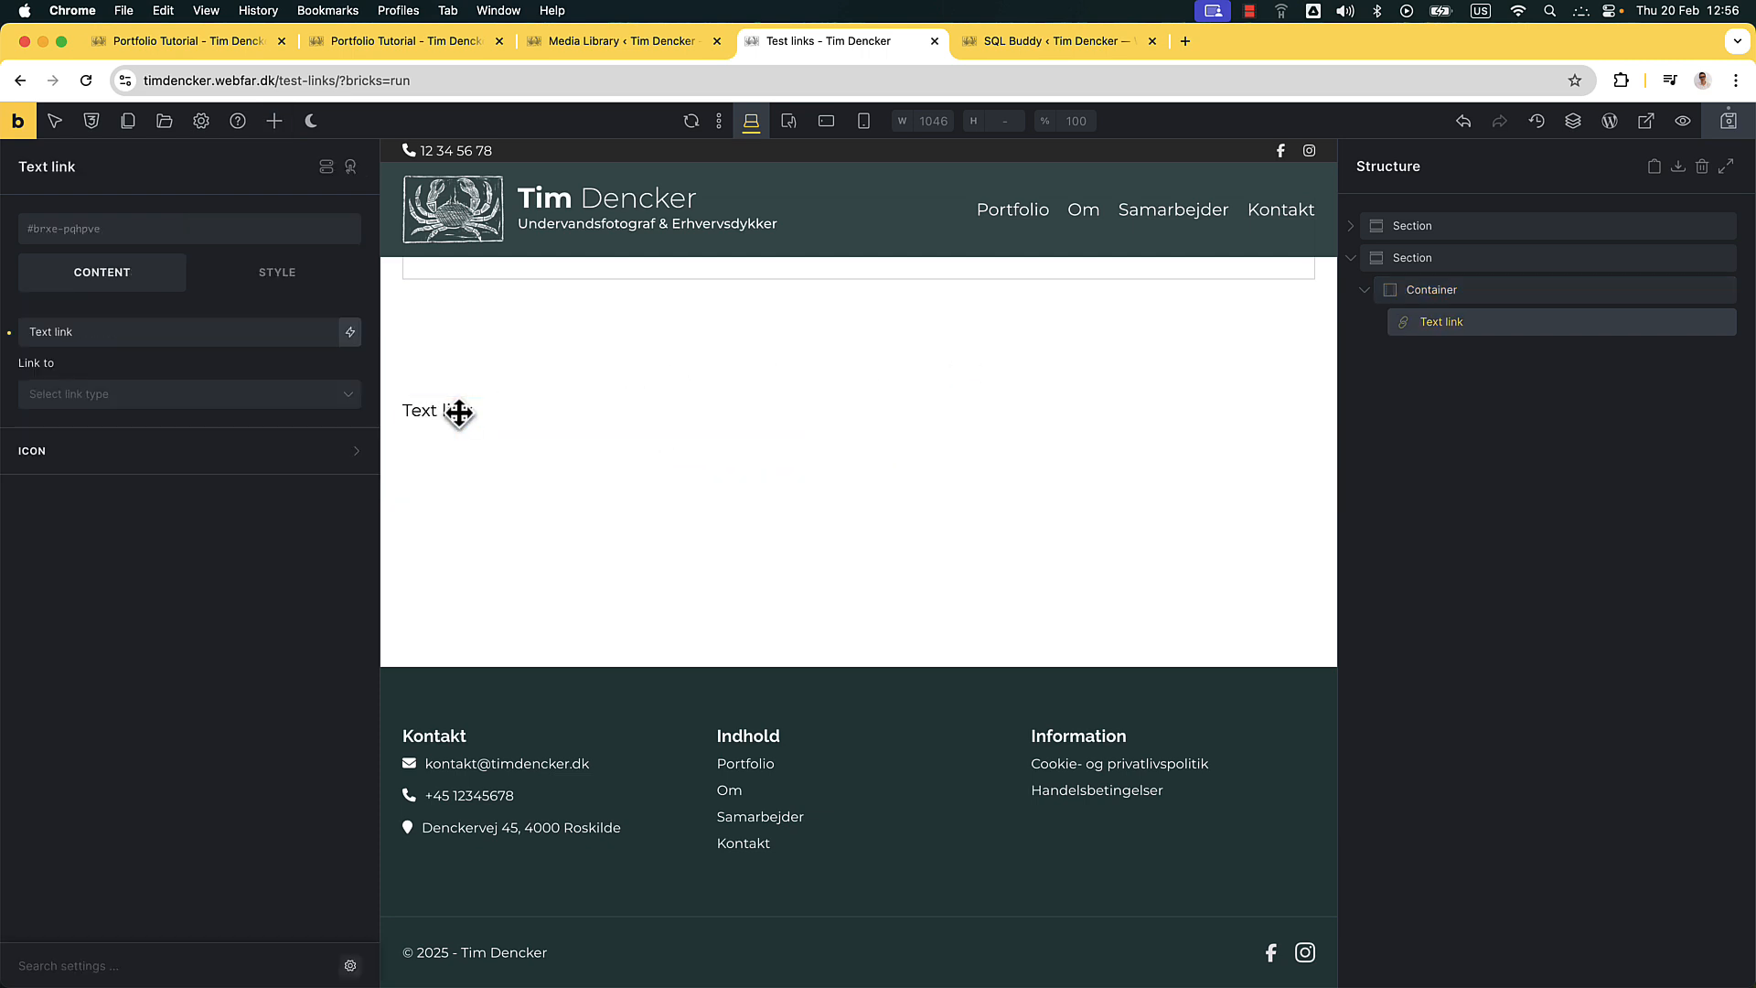
# Link the text link to the custom URL /portfolio-tutorial/#cute-cats, taking the page slug from the portfolio preview's address
pyautogui.click(168, 398)
pyautogui.click(172, 512)
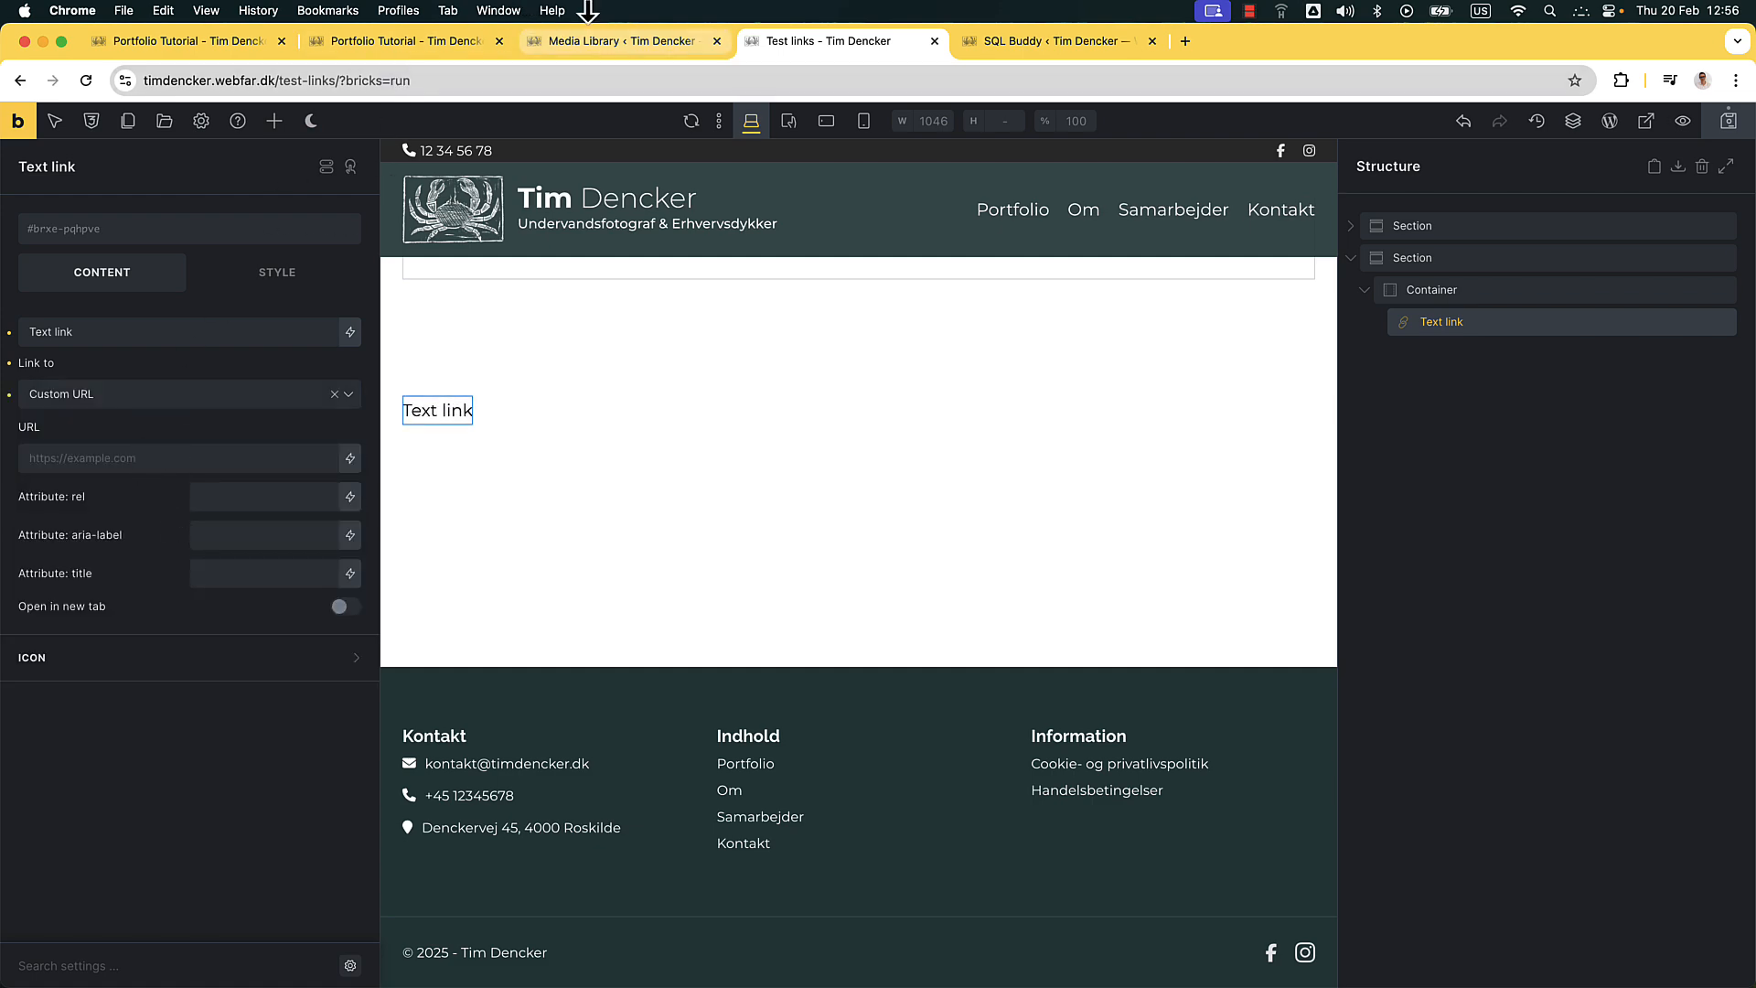
pyautogui.click(431, 48)
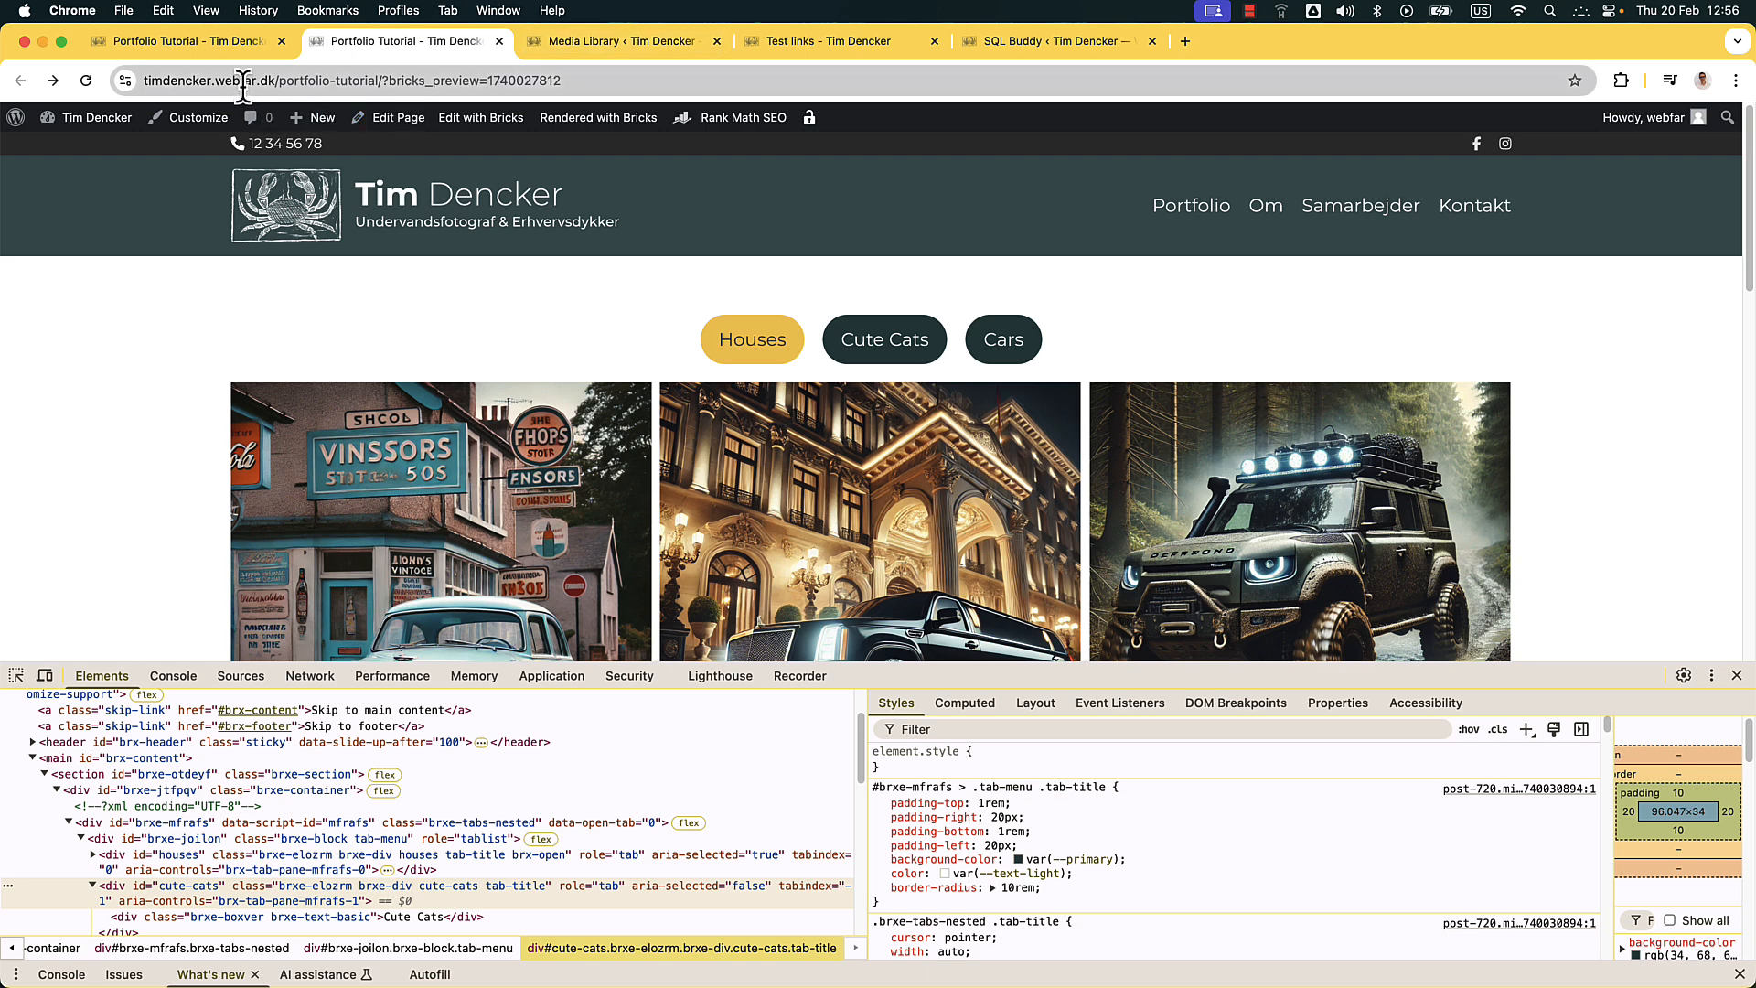
pyautogui.moveTo(381, 78); pyautogui.dragTo(280, 81)
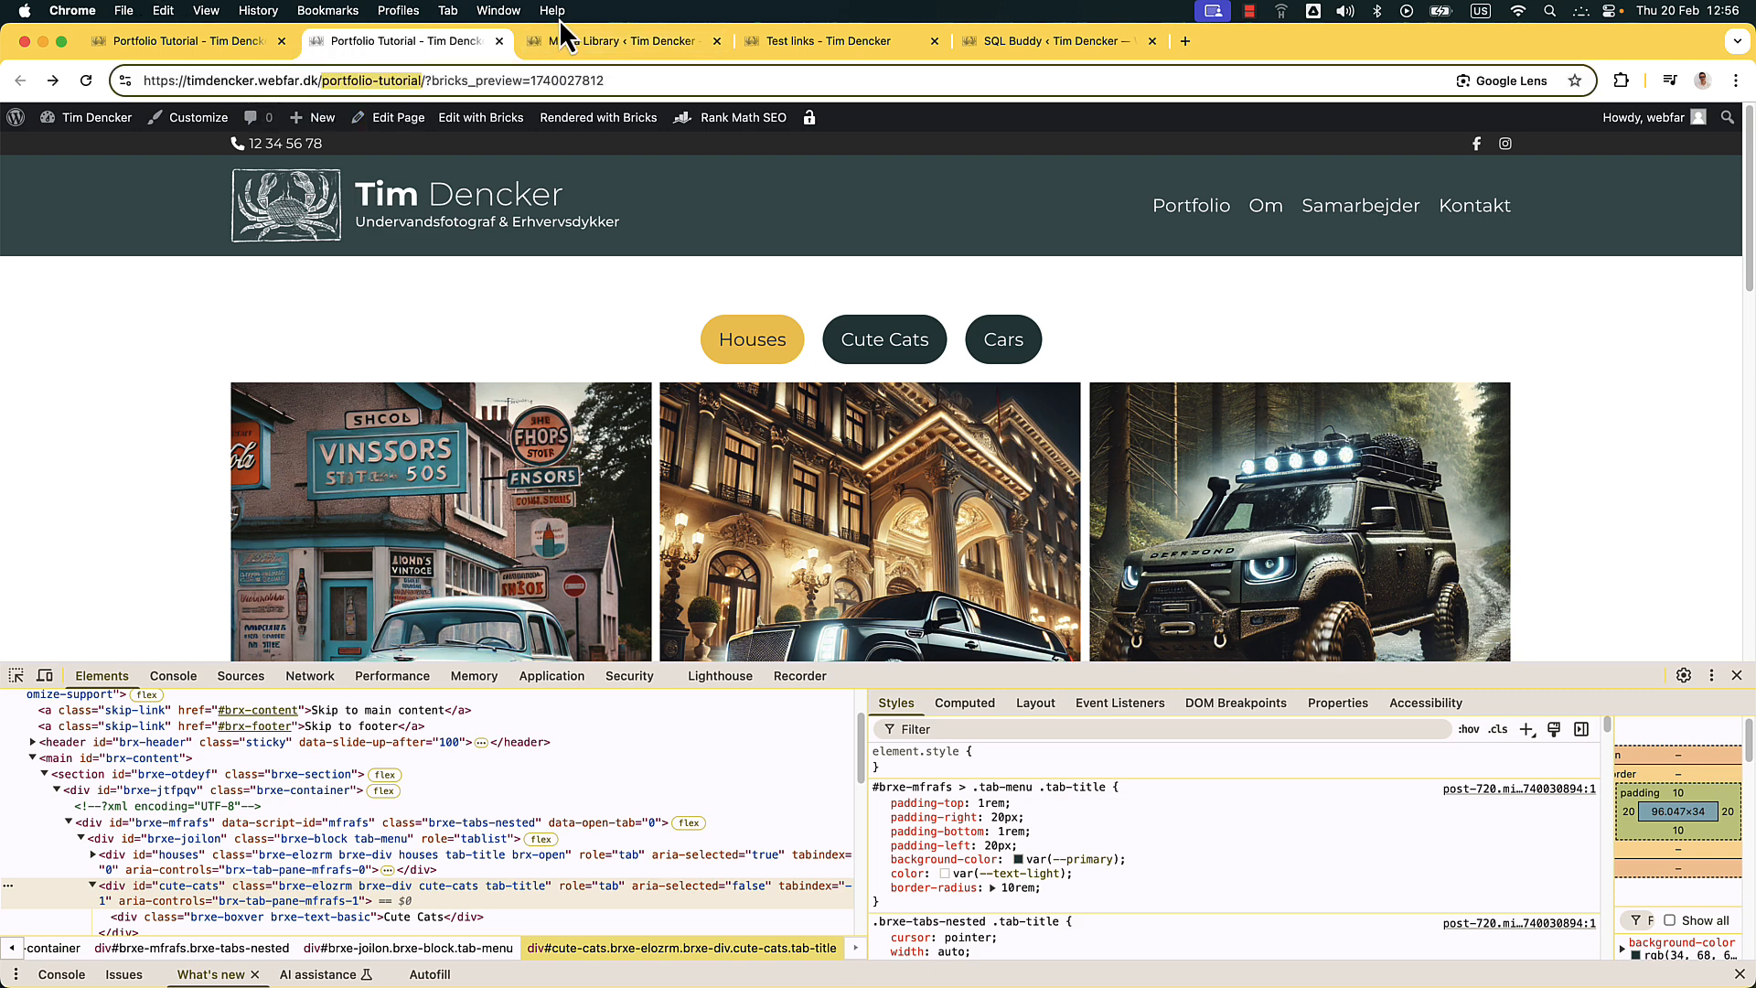
pyautogui.click(858, 38)
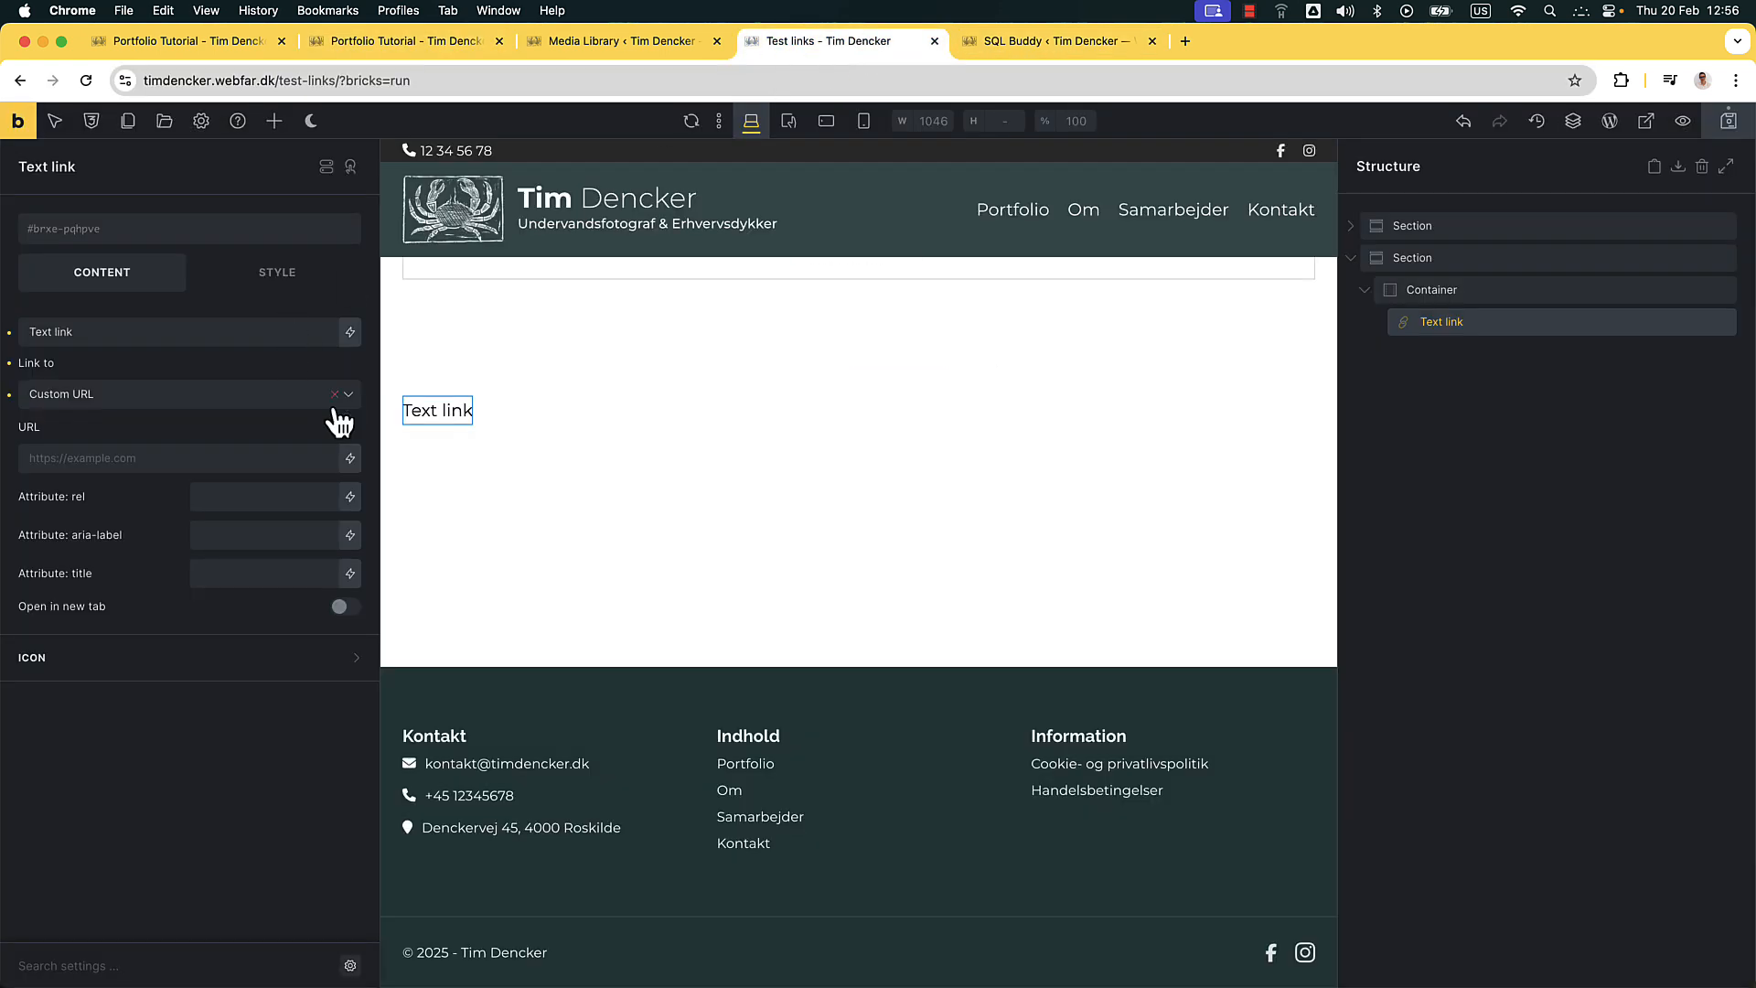
pyautogui.click(111, 452)
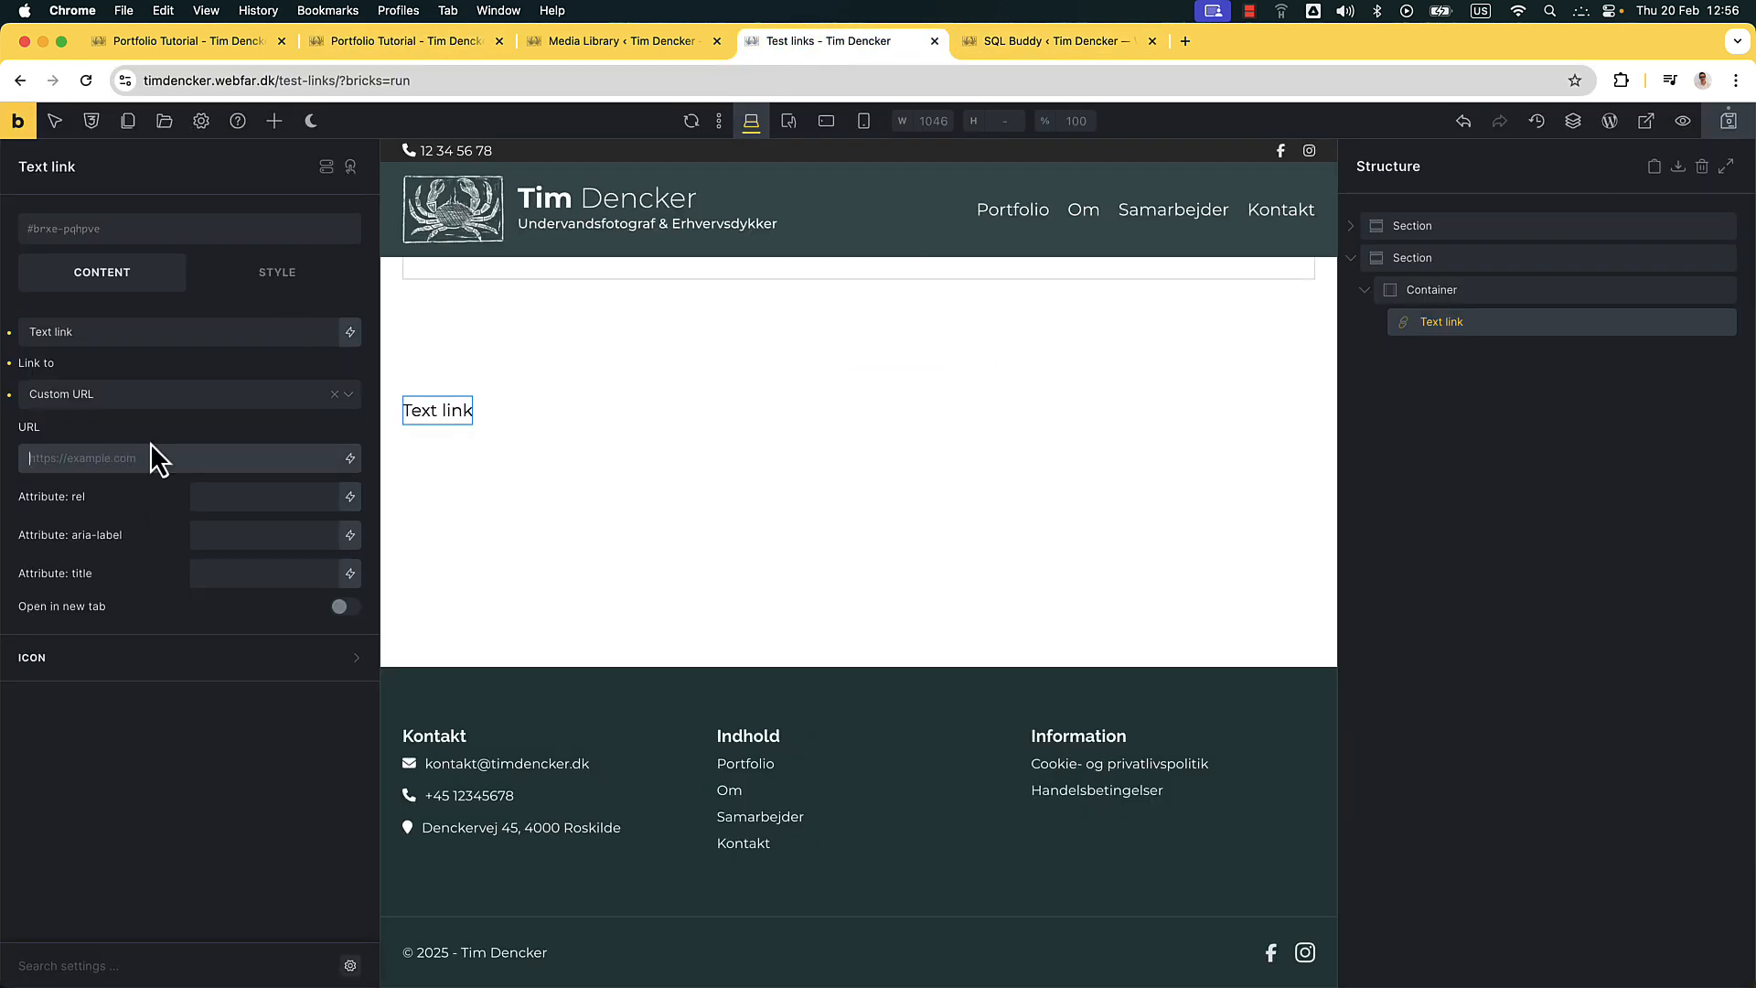
pyautogui.write('/portfolio-tutorial')
pyautogui.write('#')
pyautogui.write('cute-cats')
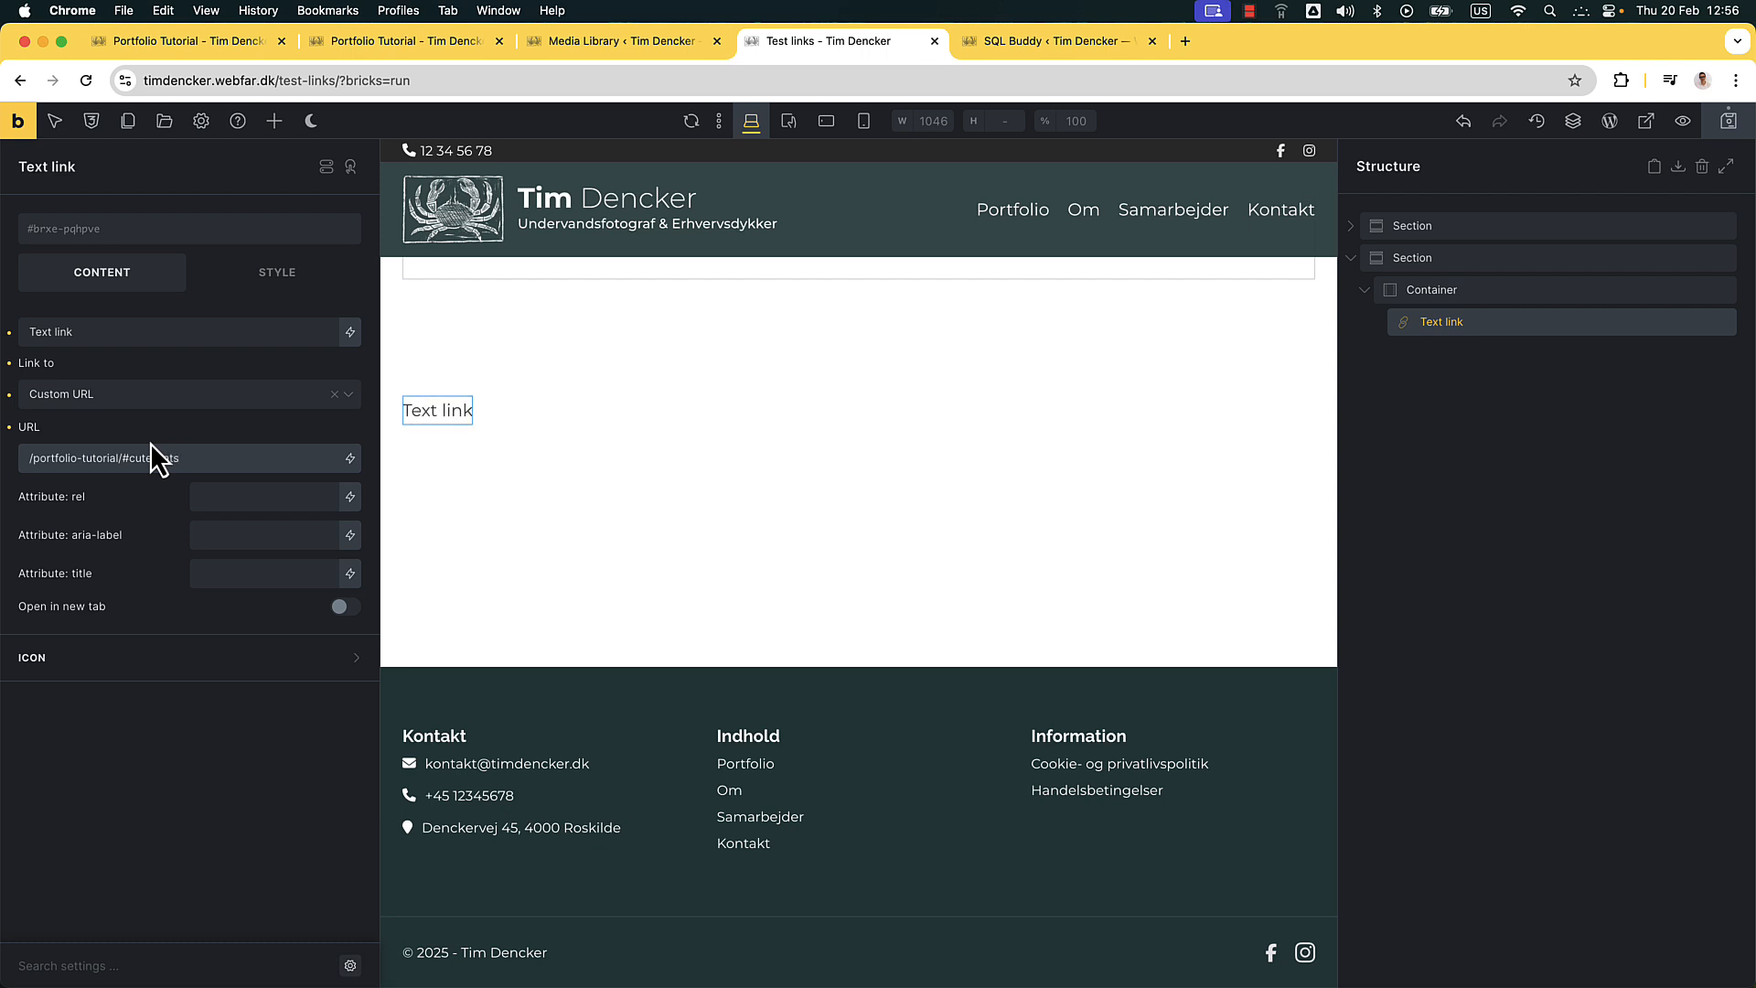
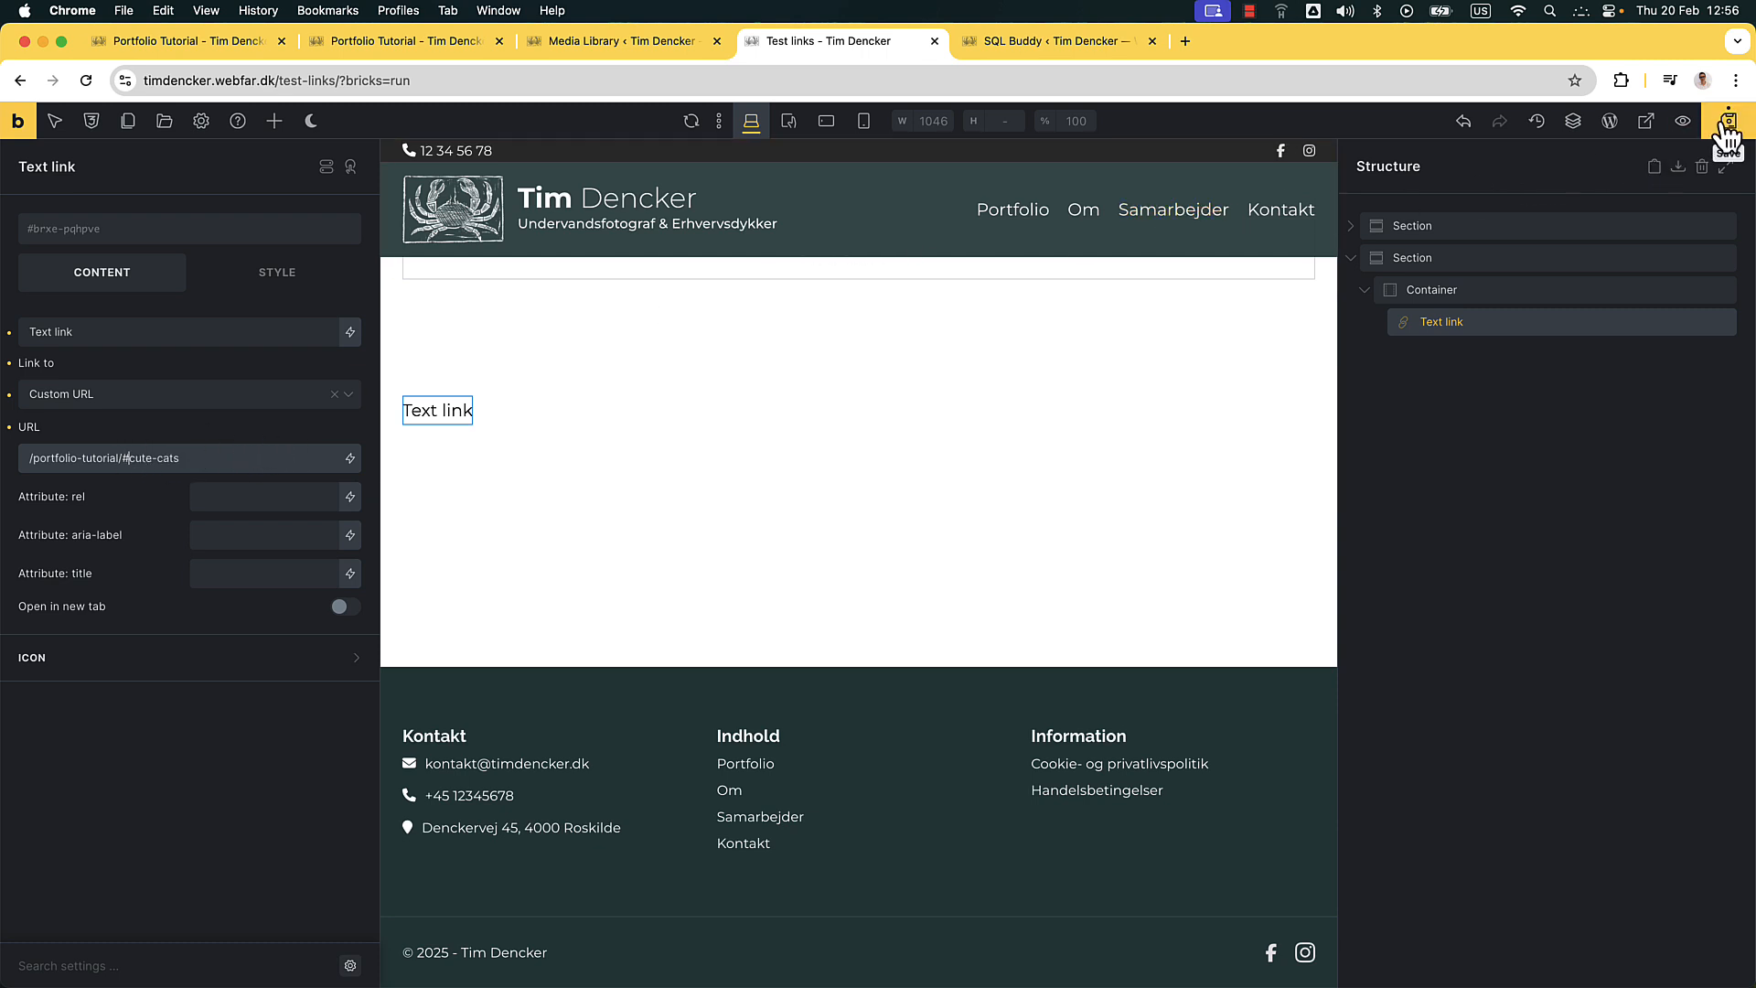
# Set the text link's label to "Cute cats" and save the page
pyautogui.tripleClick(143, 331)
pyautogui.write('Cut')
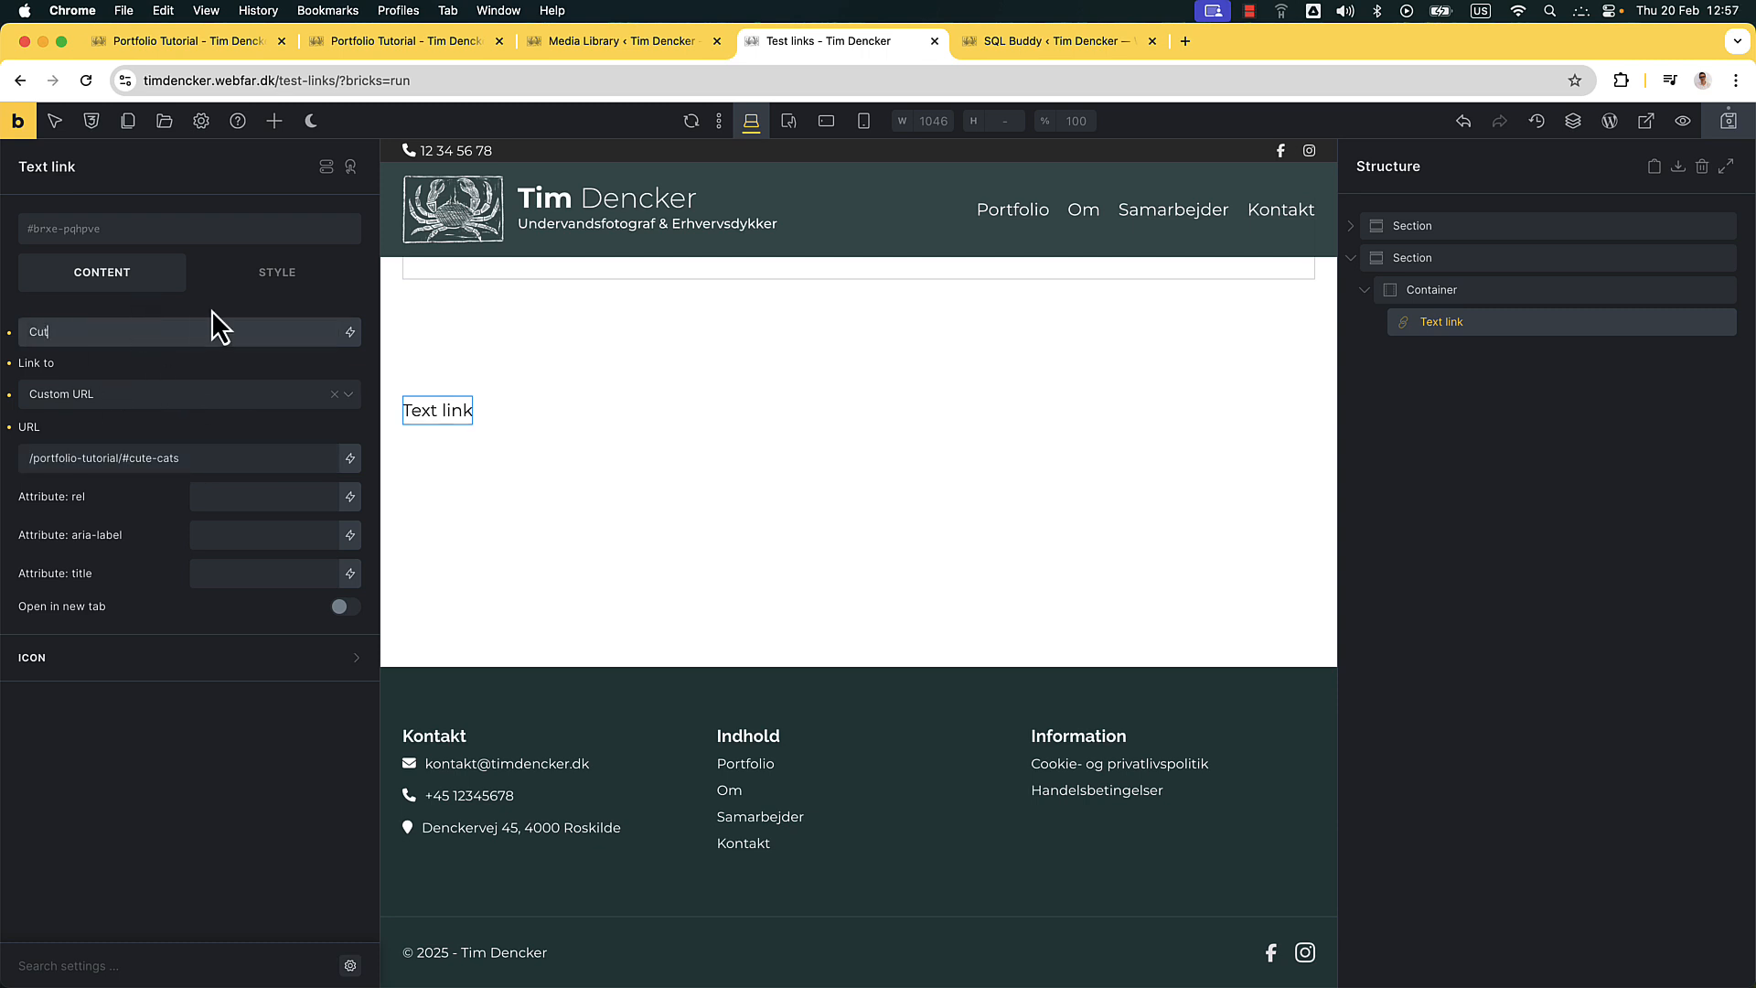
pyautogui.write('e cats')
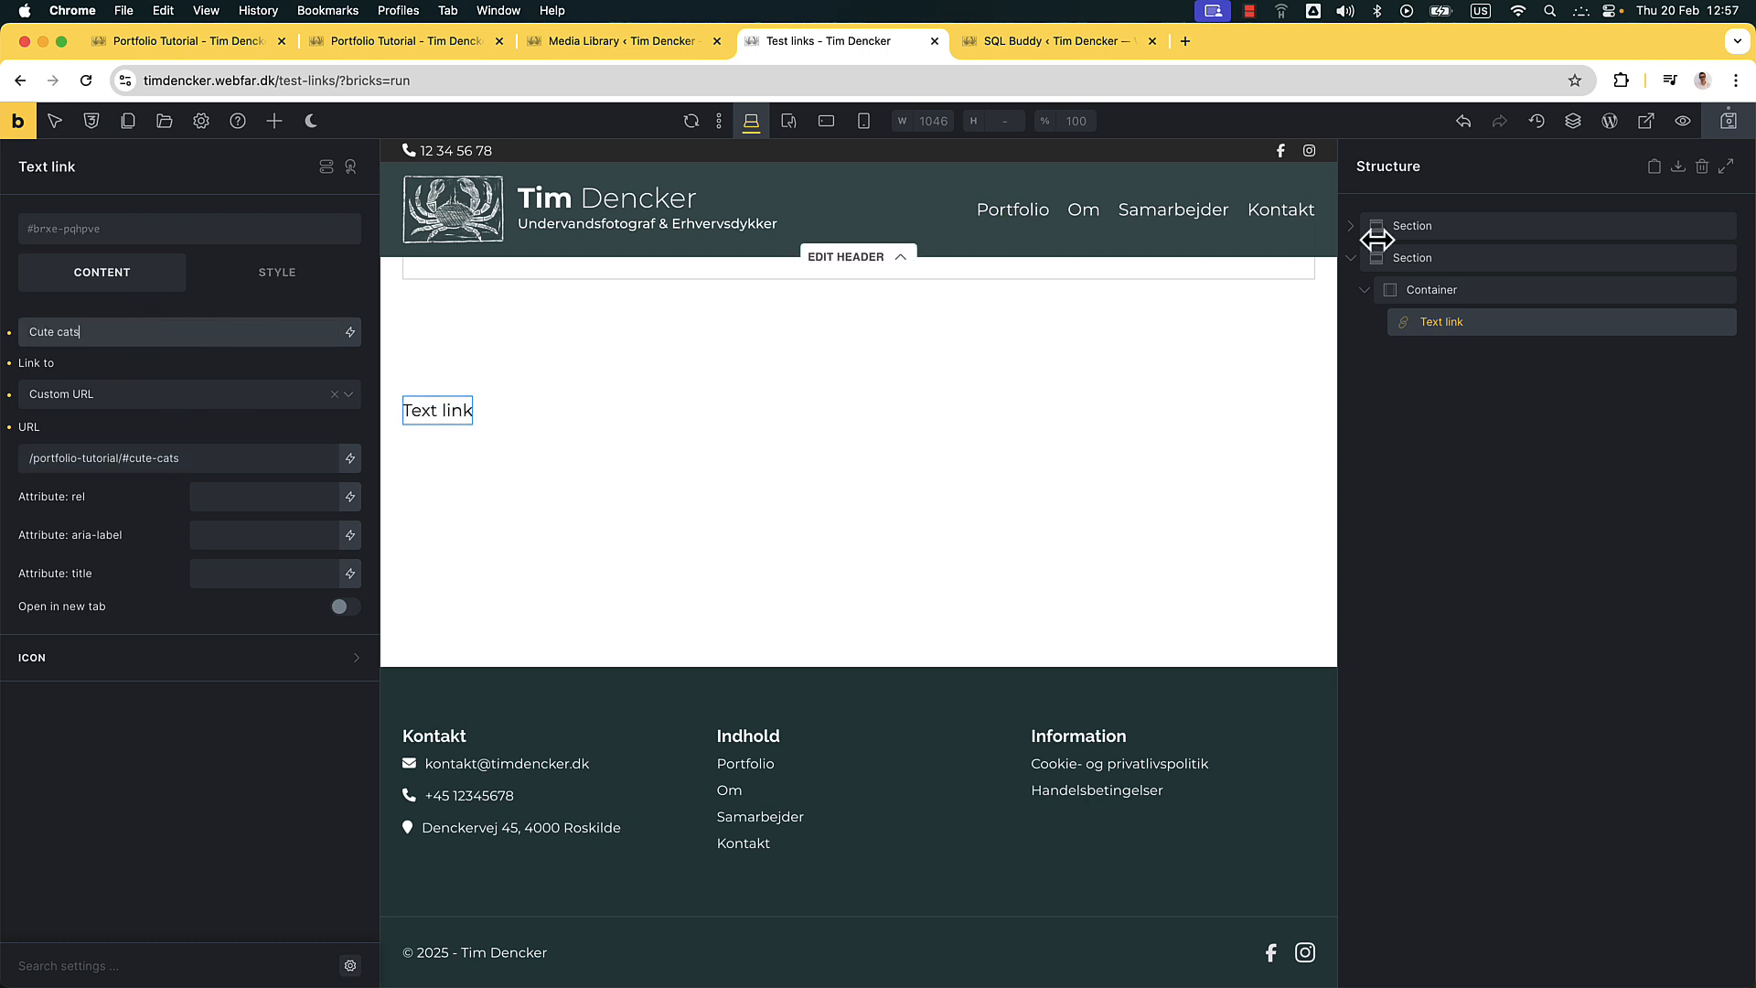
pyautogui.click(1736, 120)
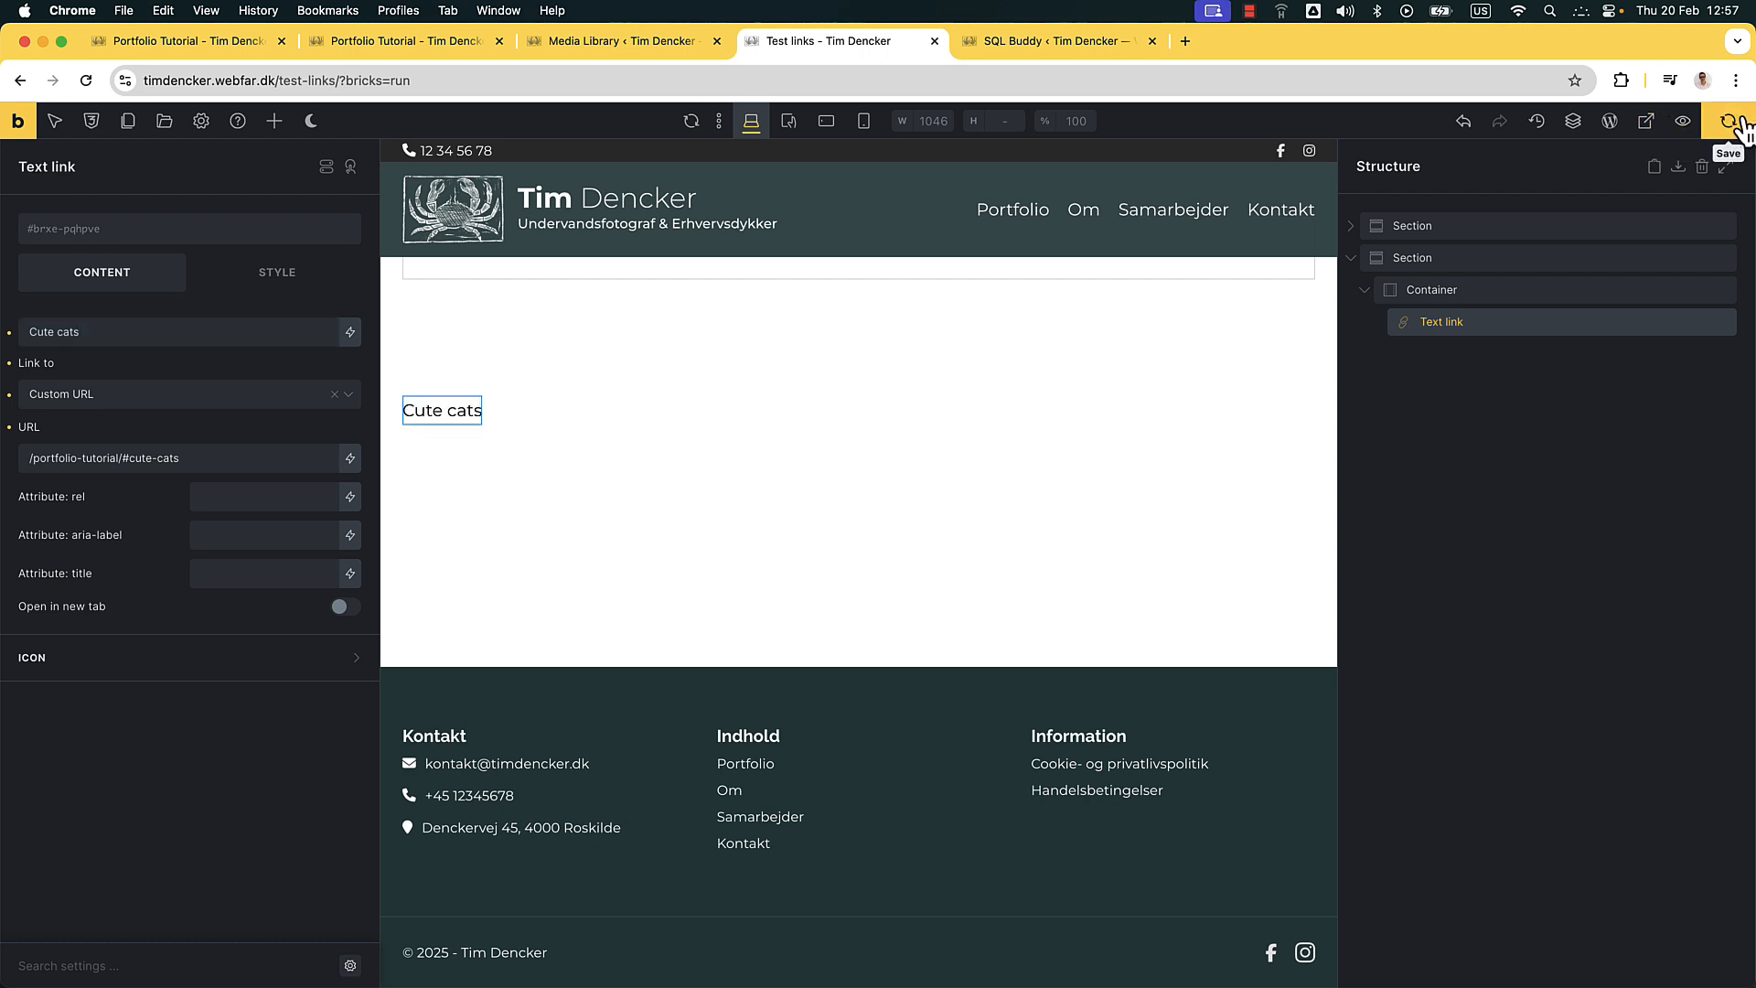
# Preview the Test links page and follow its Cute cats link to check which portfolio tab opens
pyautogui.click(1649, 123)
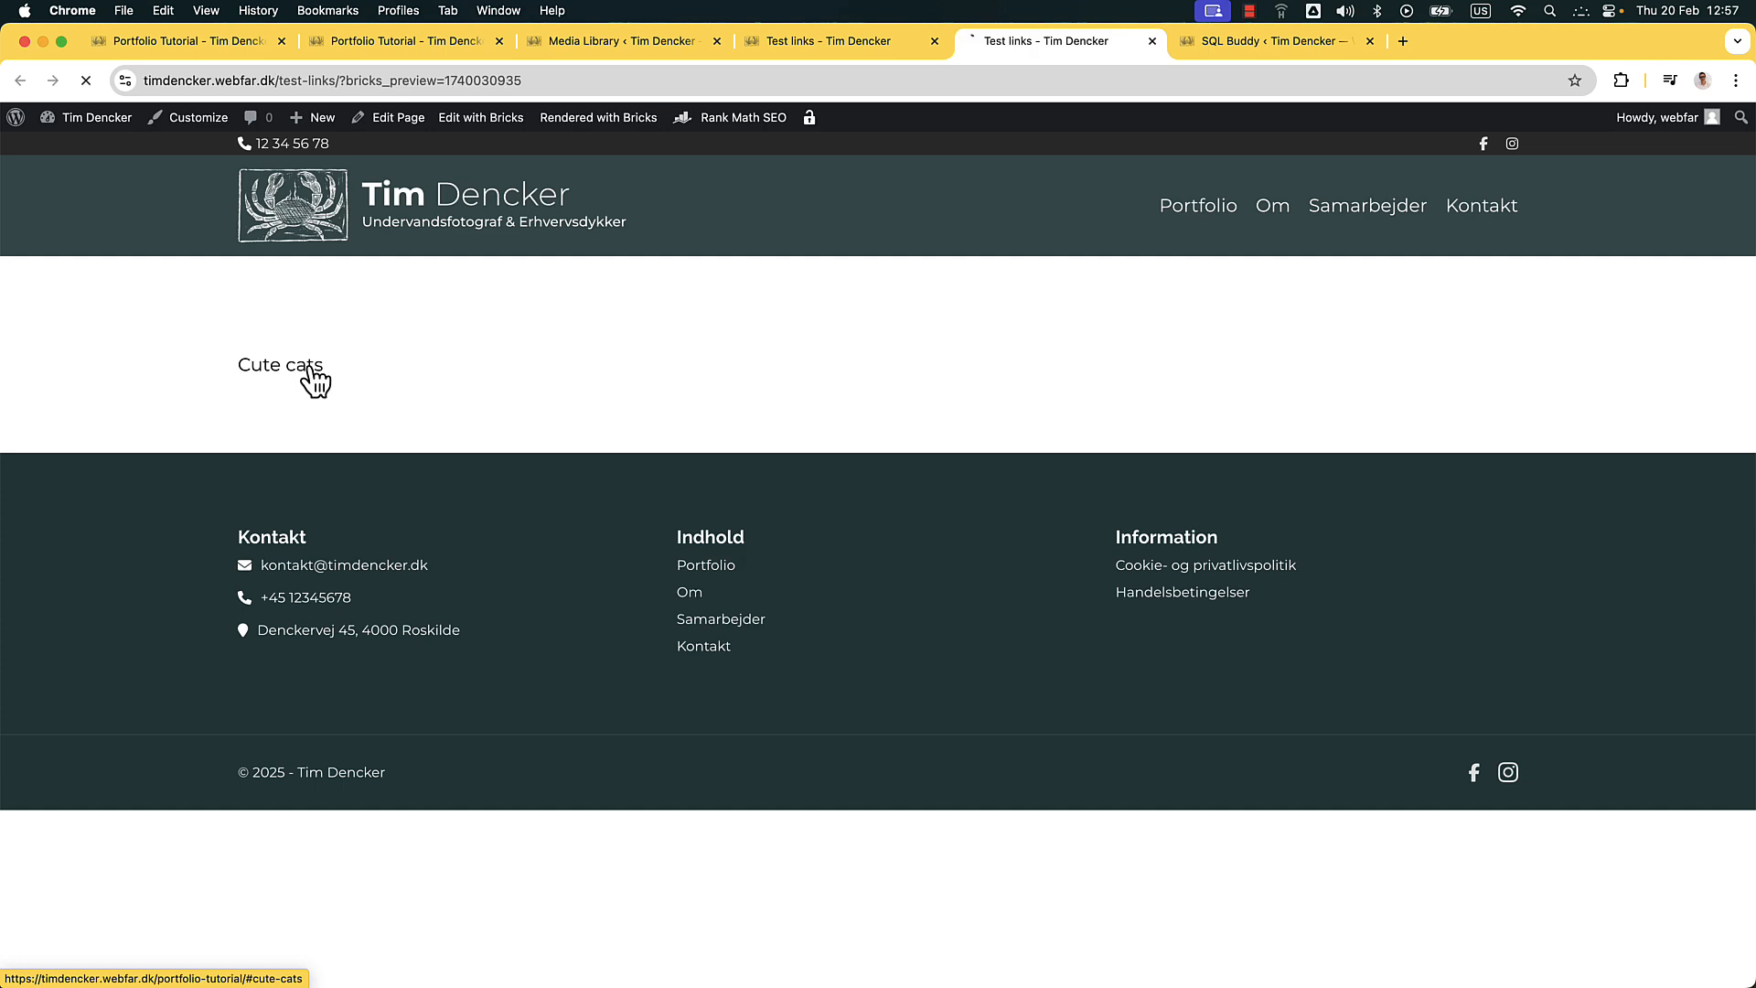
pyautogui.click(312, 367)
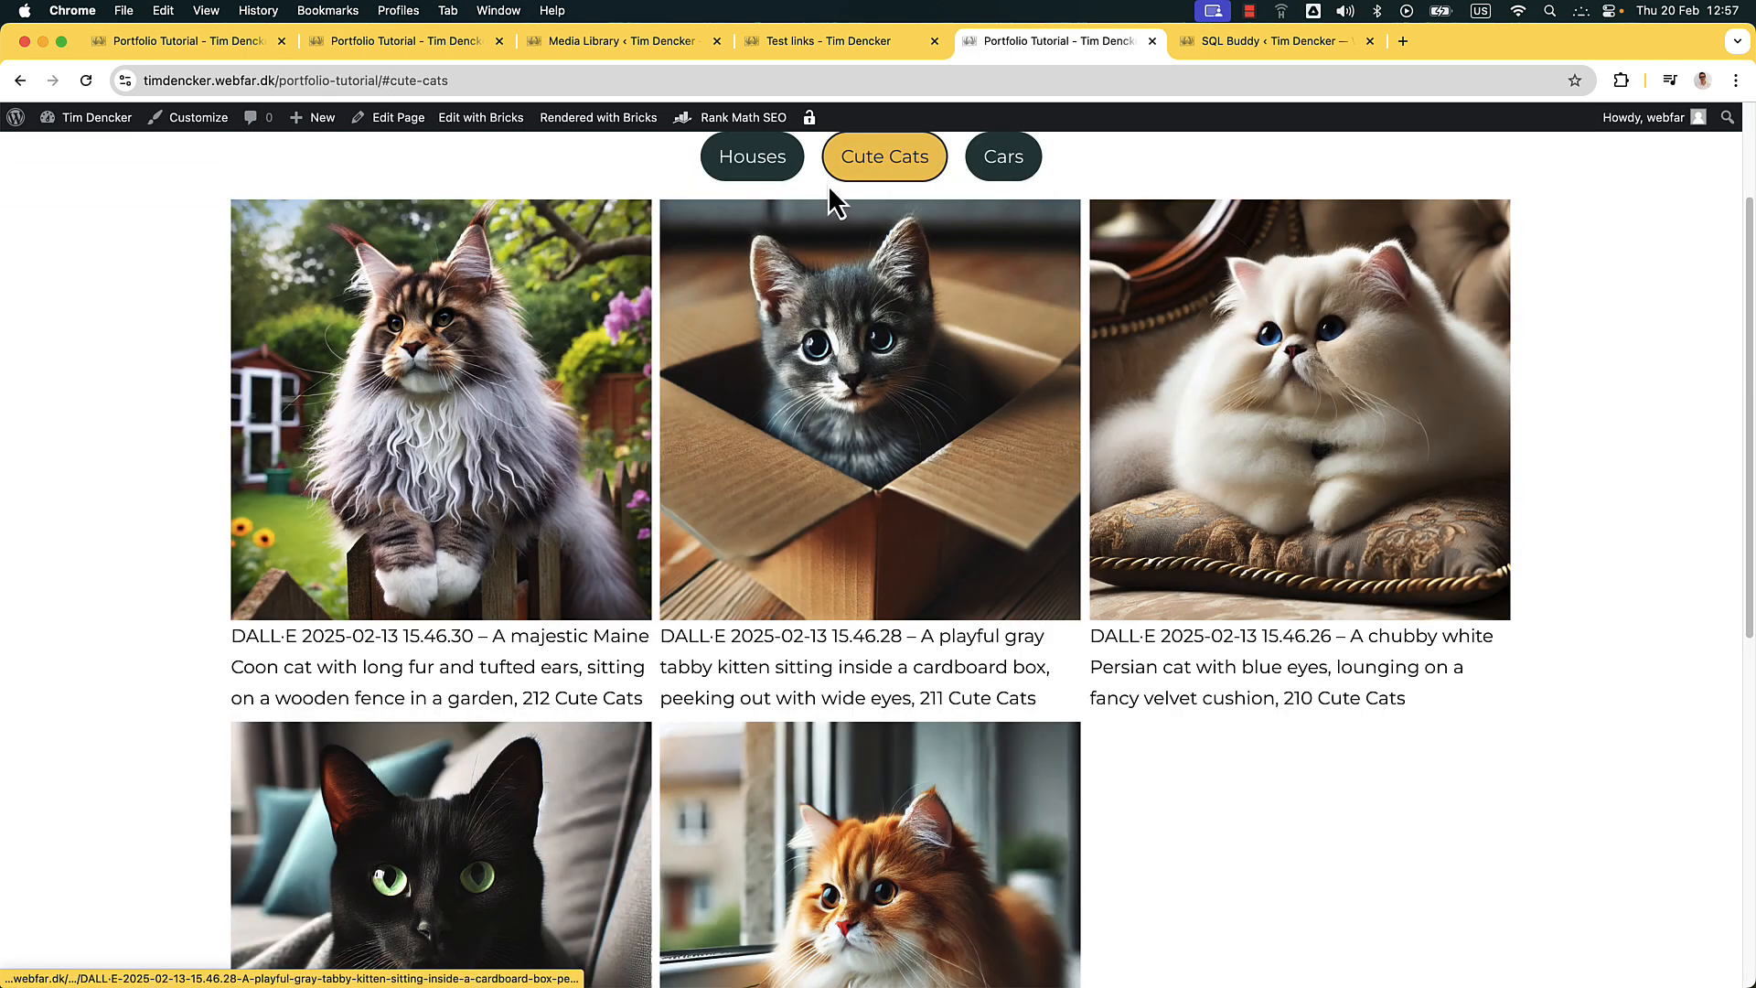
pyautogui.scroll(1, 836, 189)
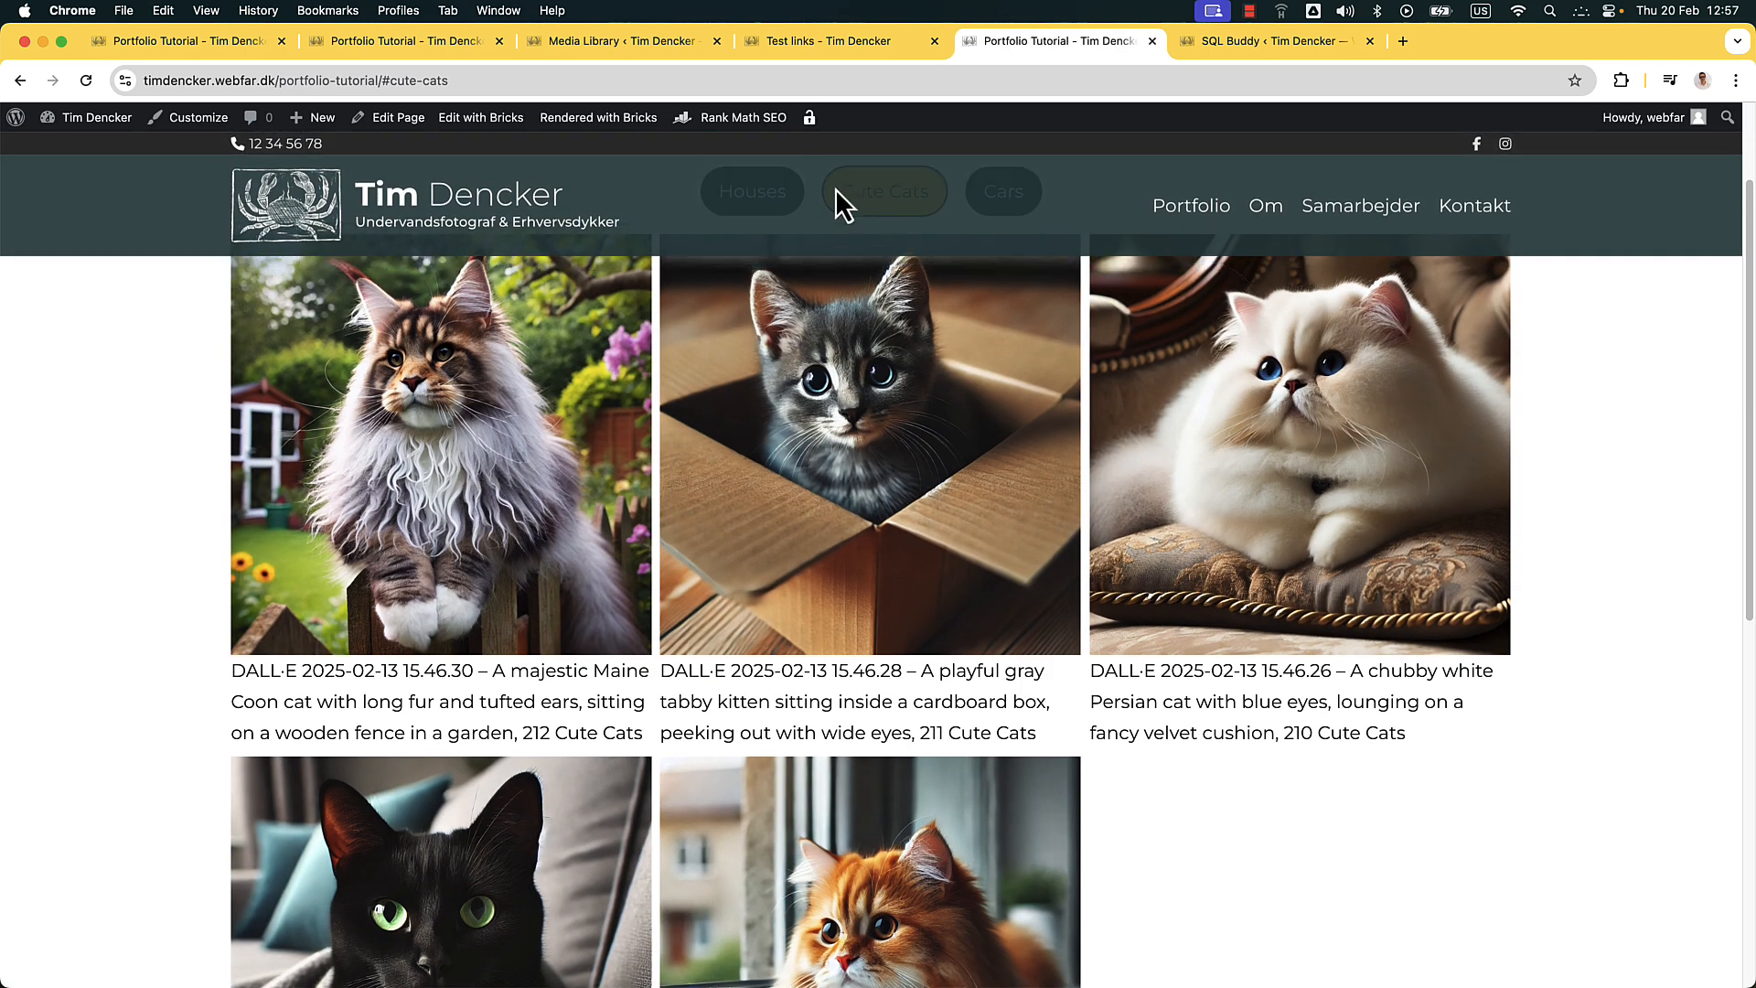
pyautogui.scroll(3, 836, 188)
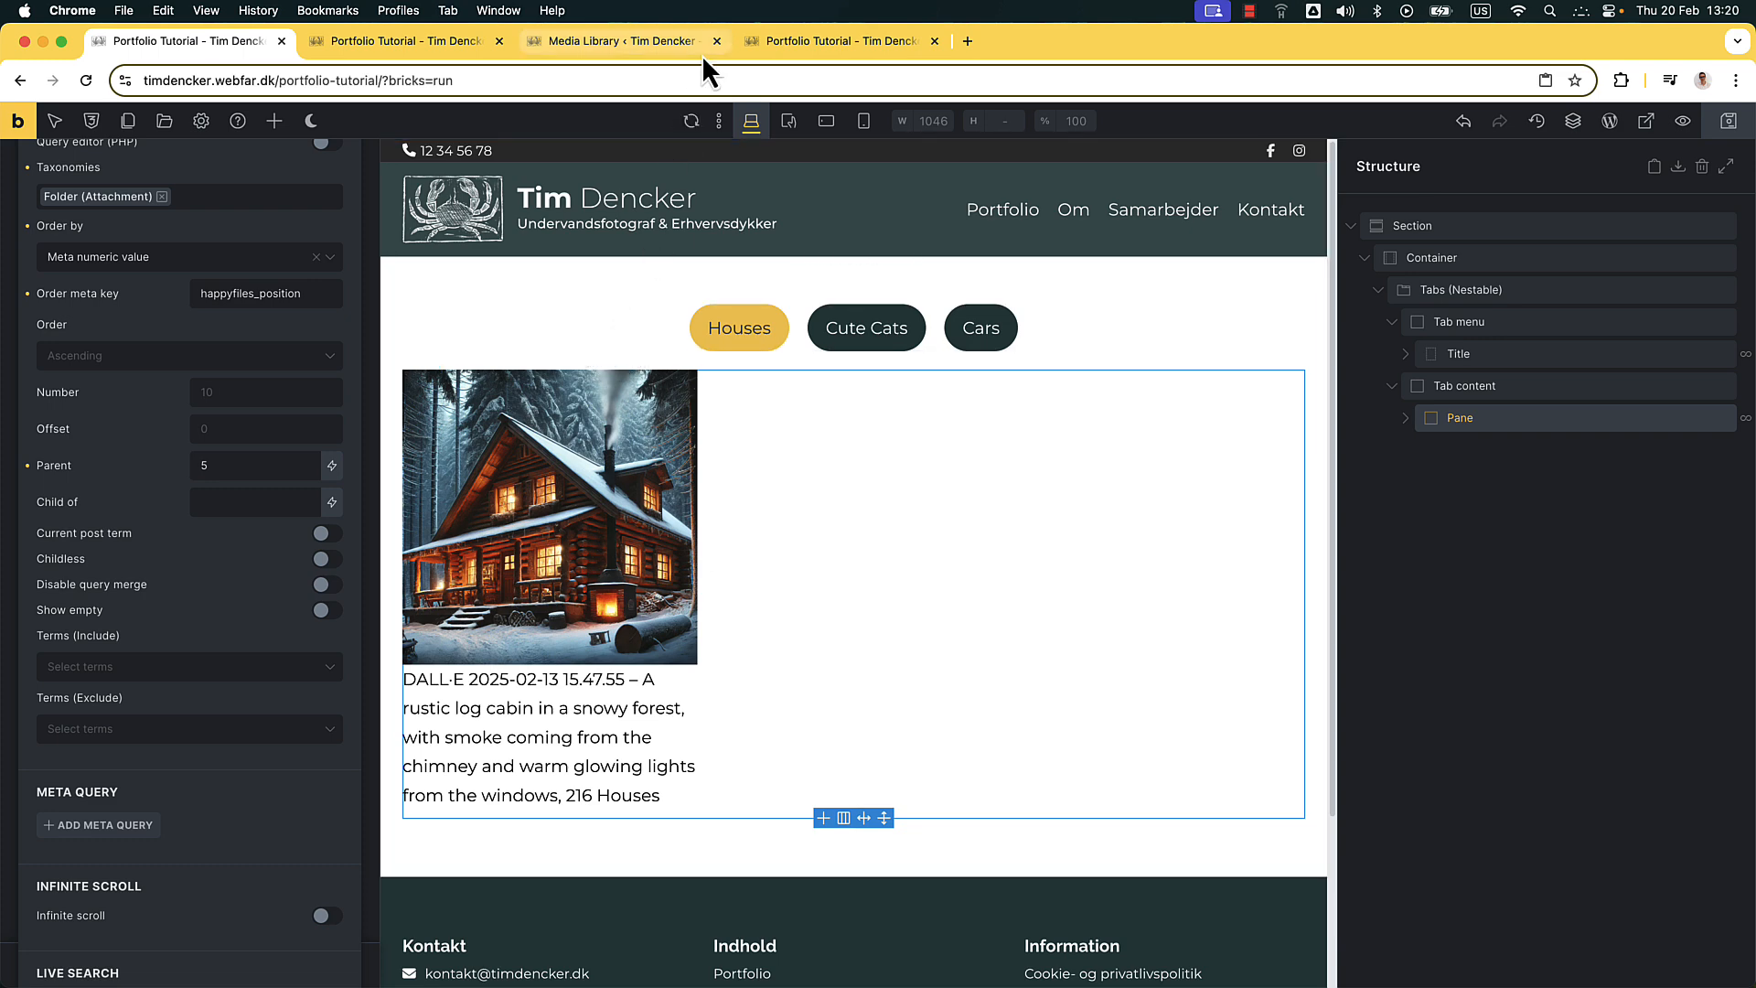
# Check the Portfolio folders in the Media Library, and duplicate the tab menu's Title element in the portfolio page's Bricks editor
pyautogui.click(649, 50)
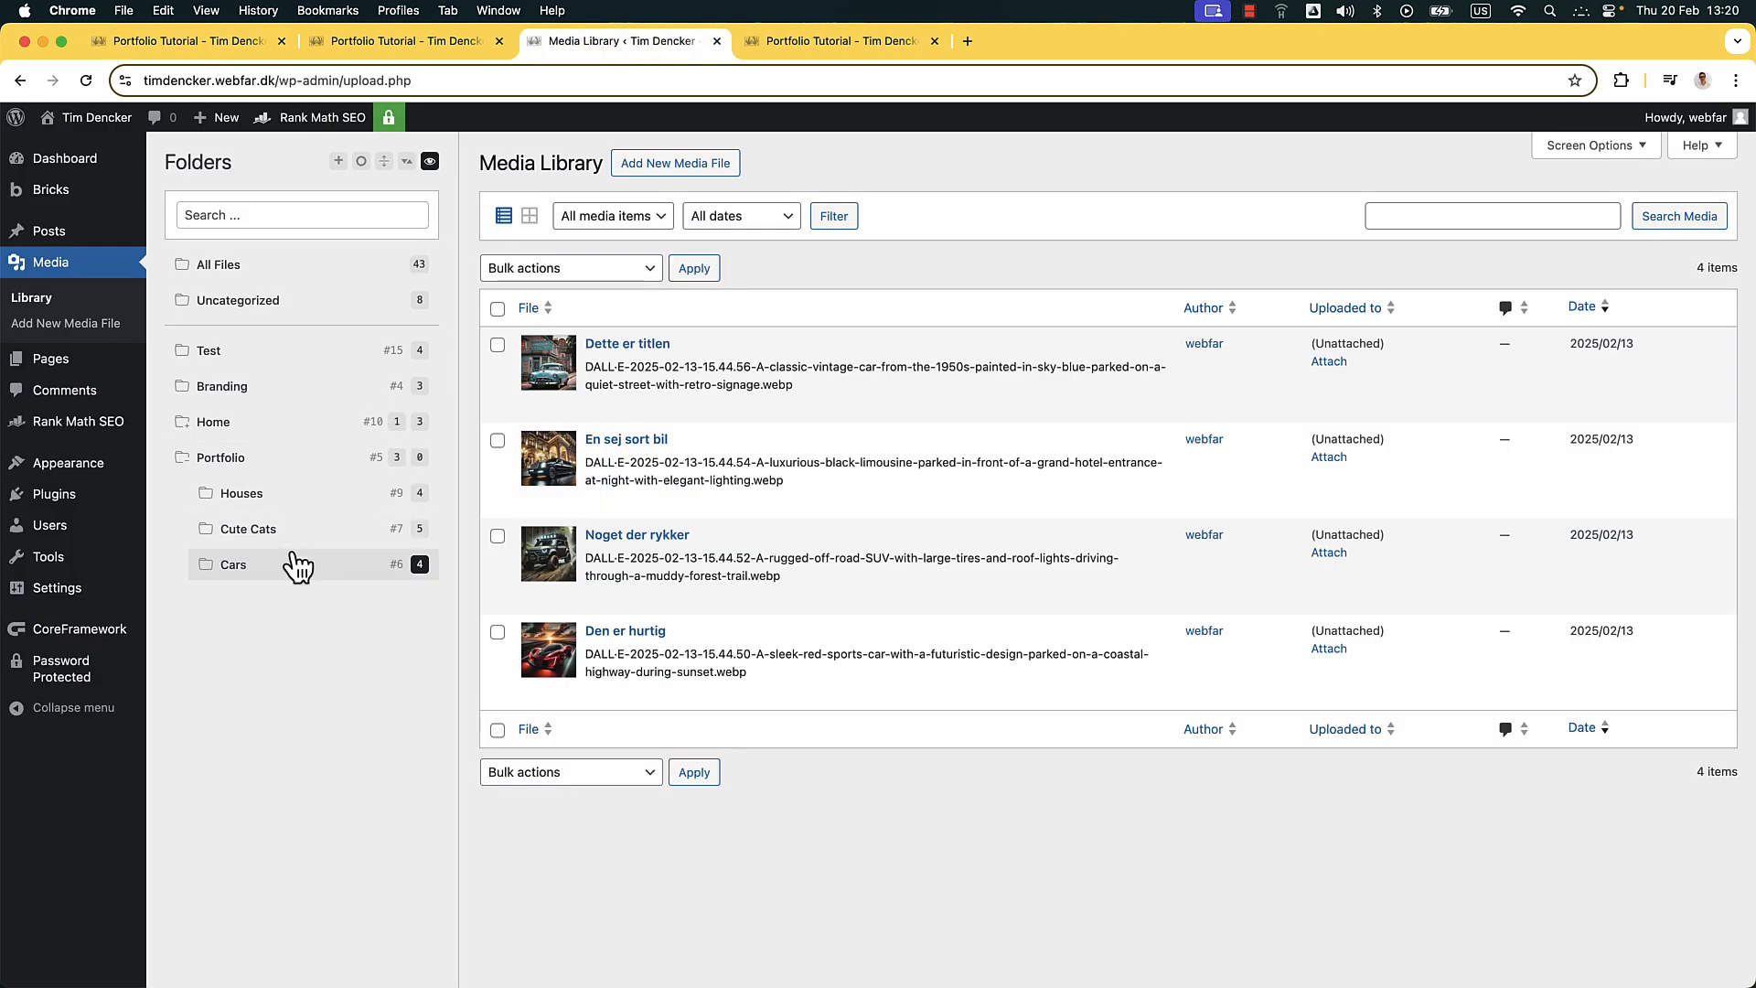
pyautogui.click(255, 42)
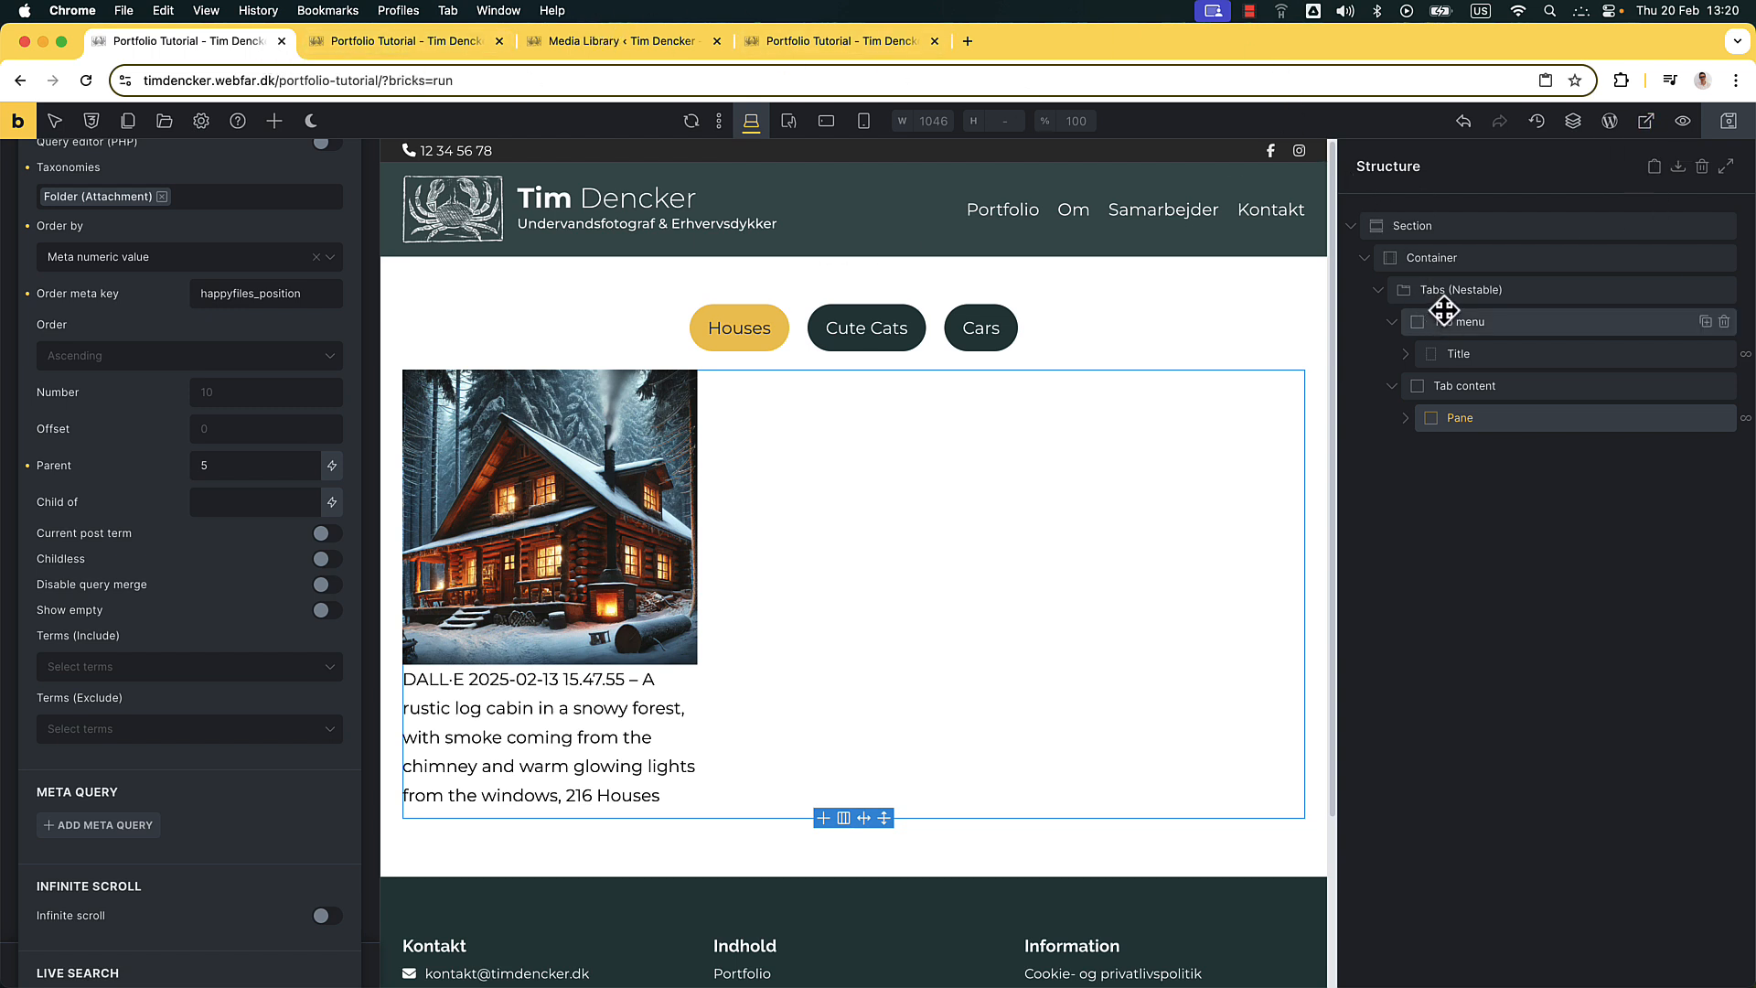
pyautogui.click(1462, 353)
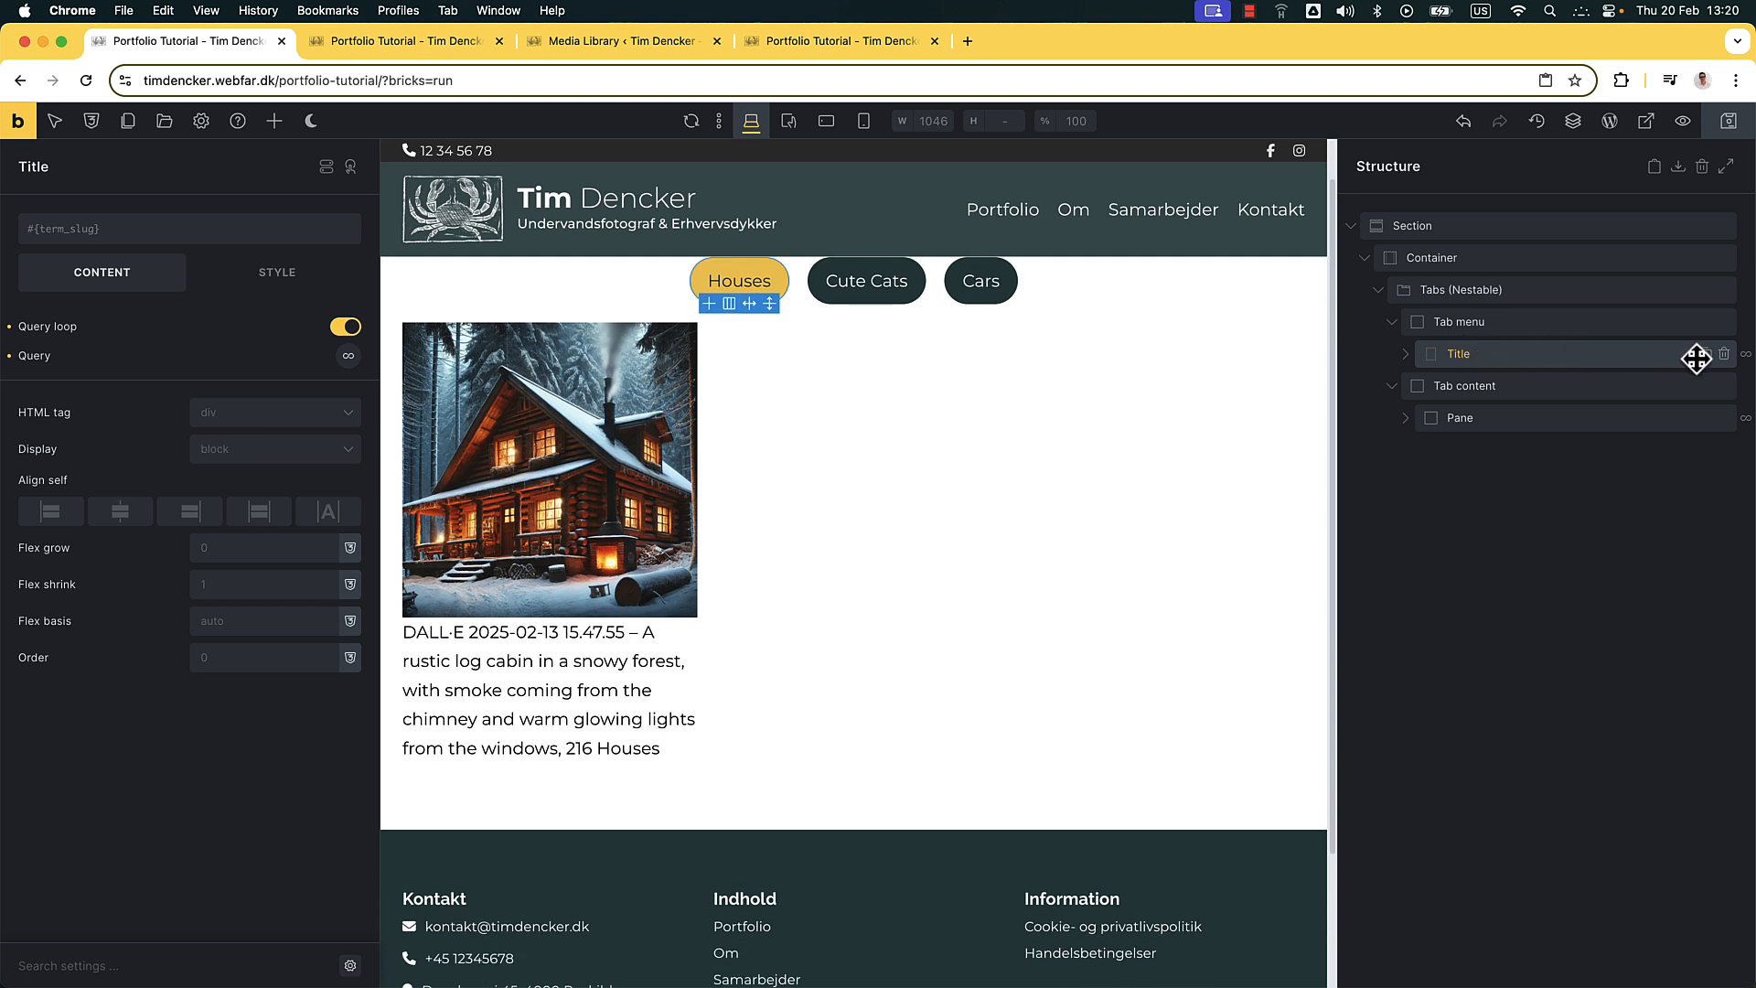
pyautogui.click(1706, 353)
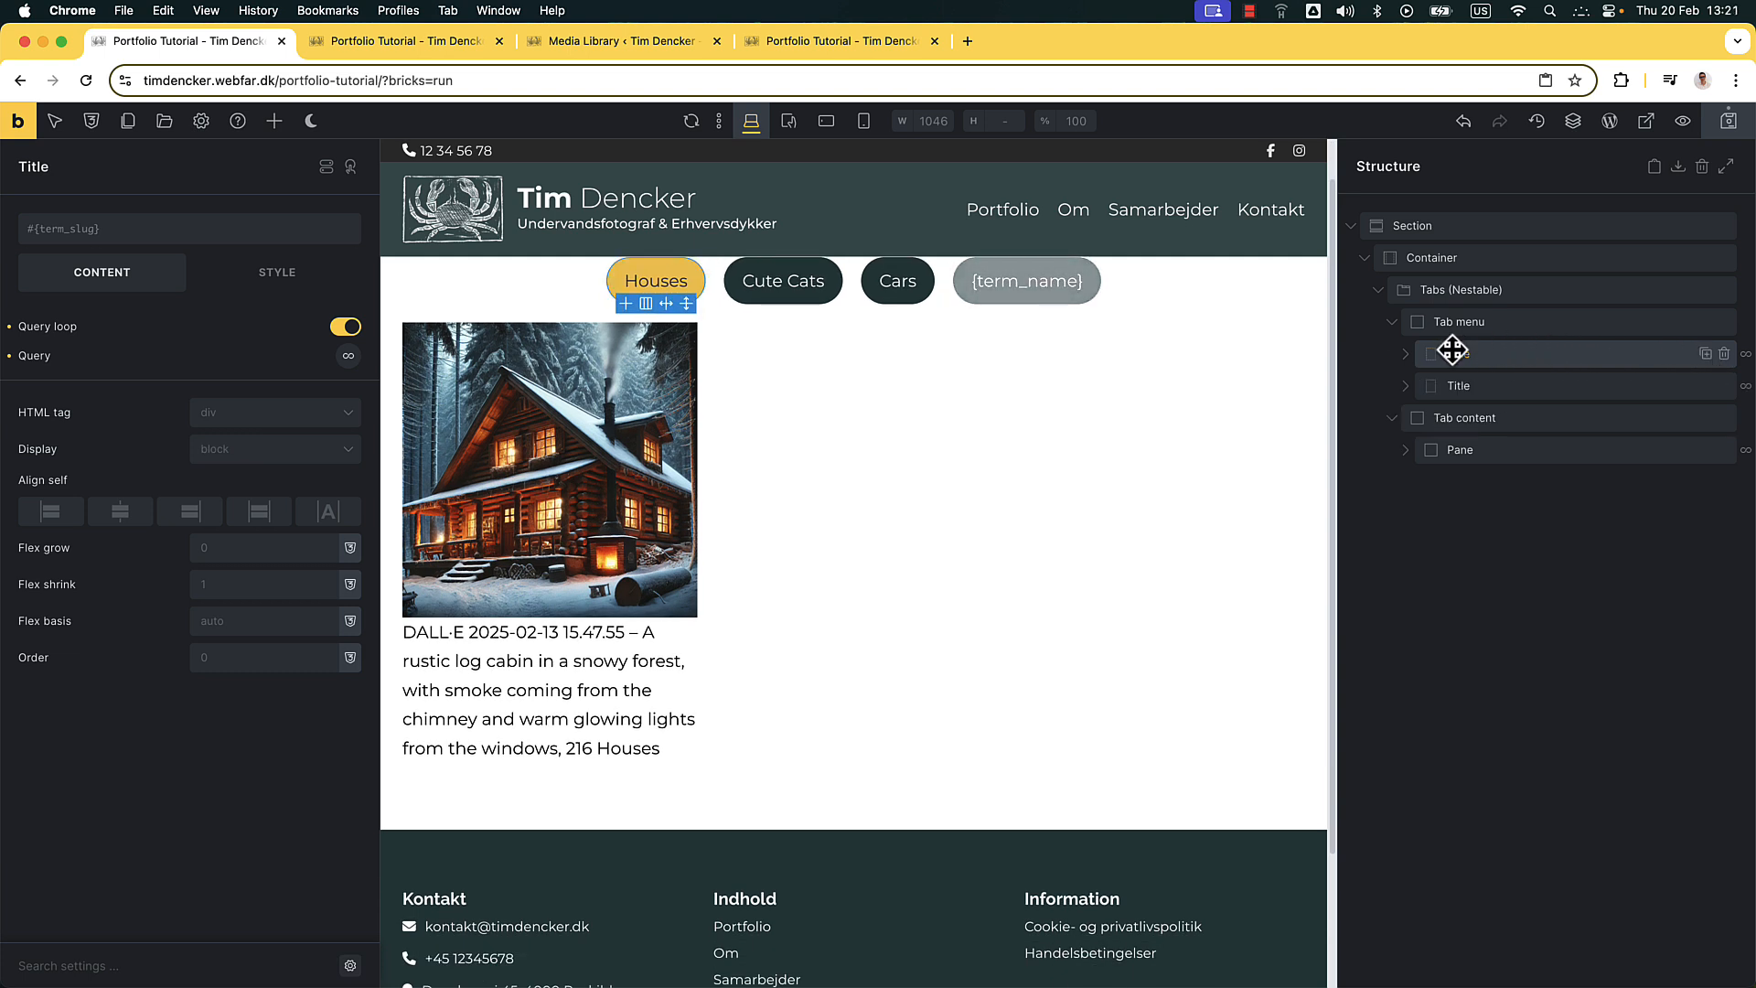
# Turn off the query loop on the first Title element in the tab menu
pyautogui.click(1406, 353)
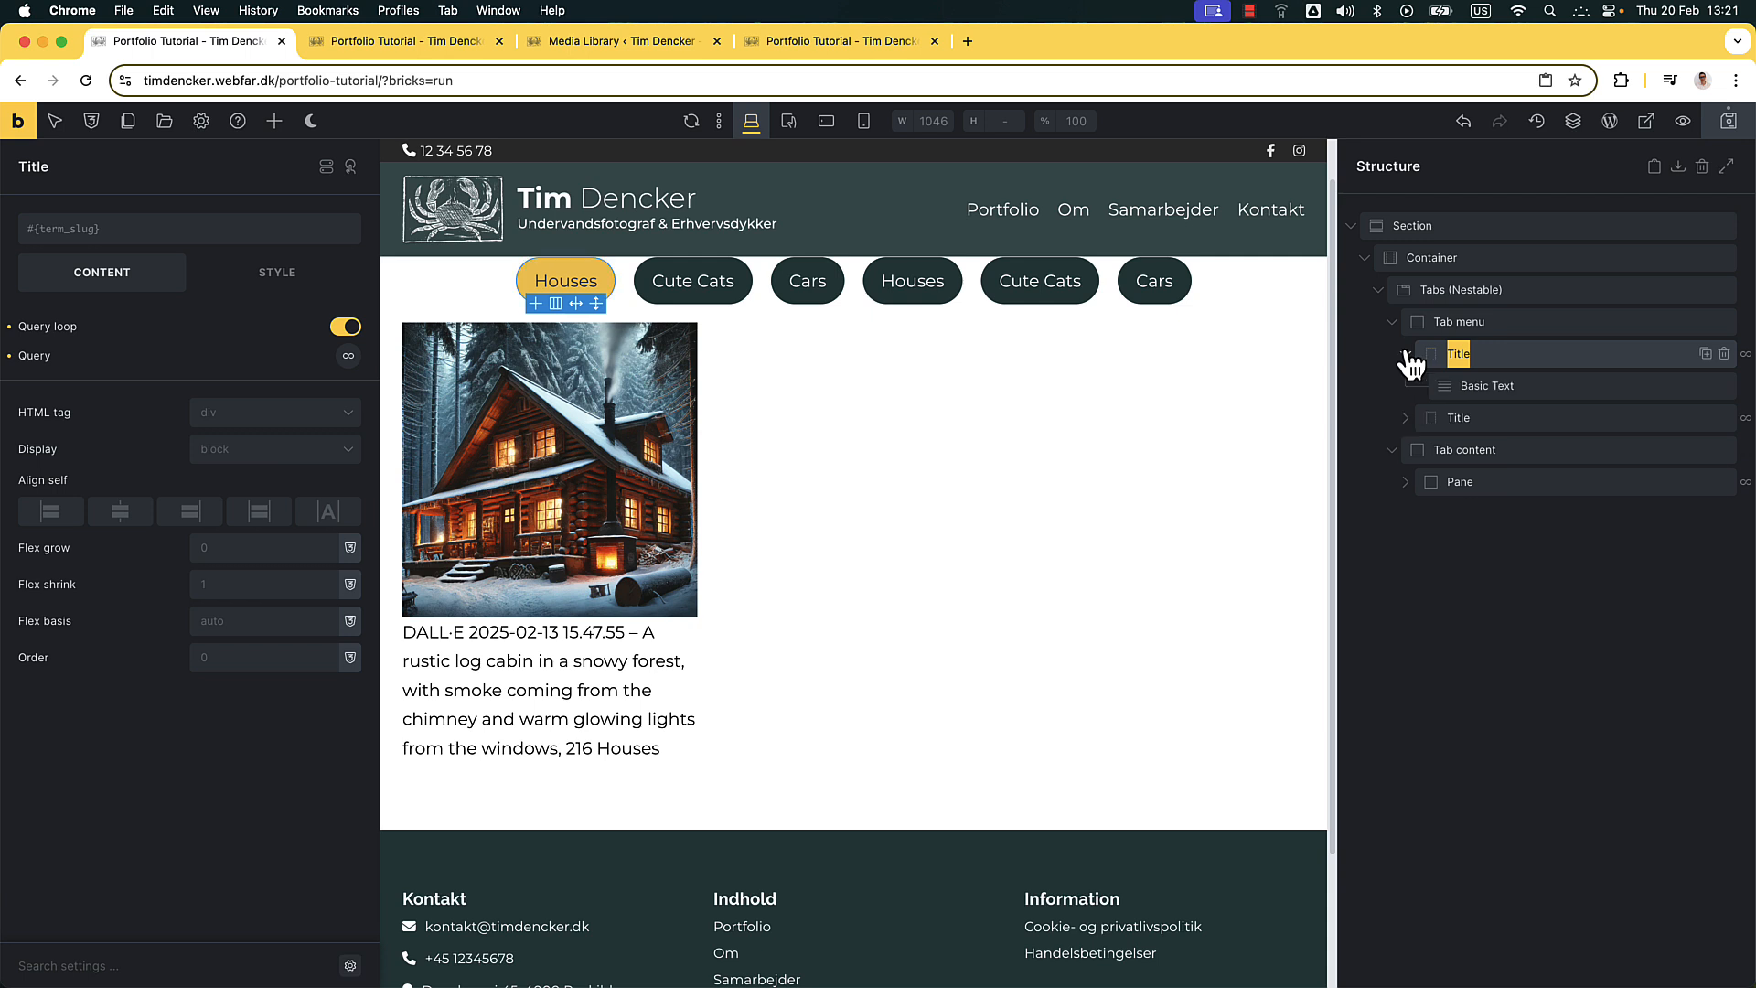
pyautogui.click(1483, 385)
pyautogui.click(1483, 355)
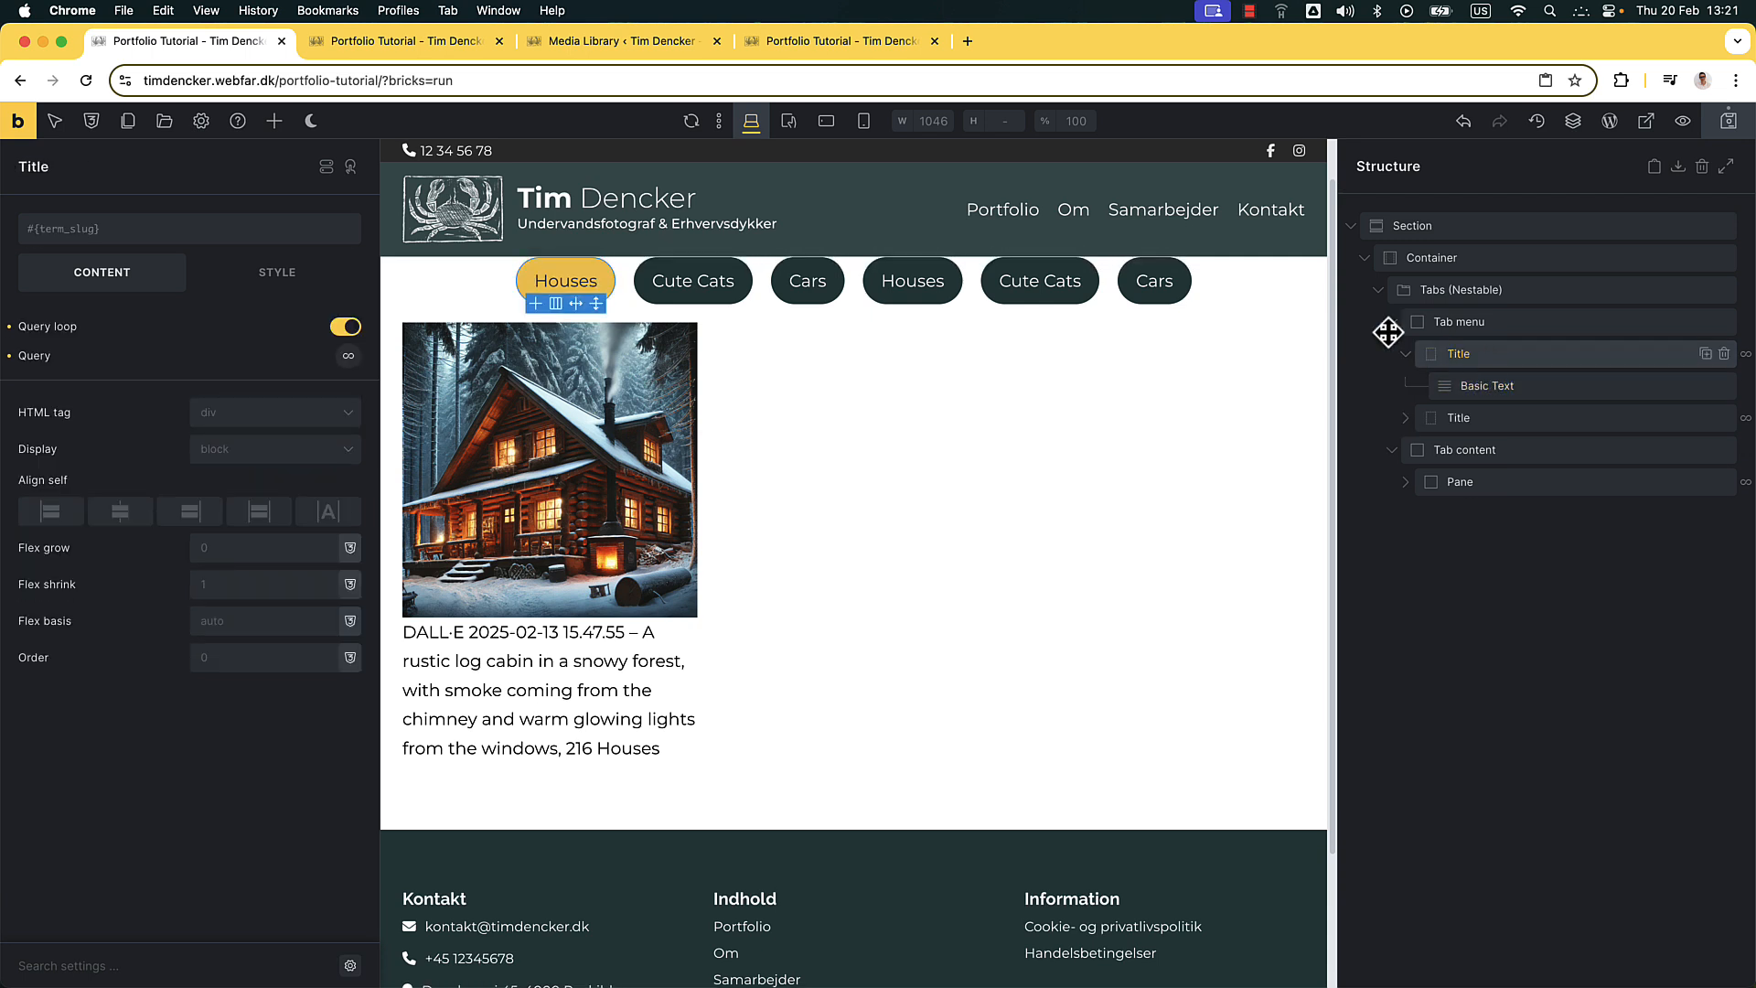
pyautogui.click(346, 326)
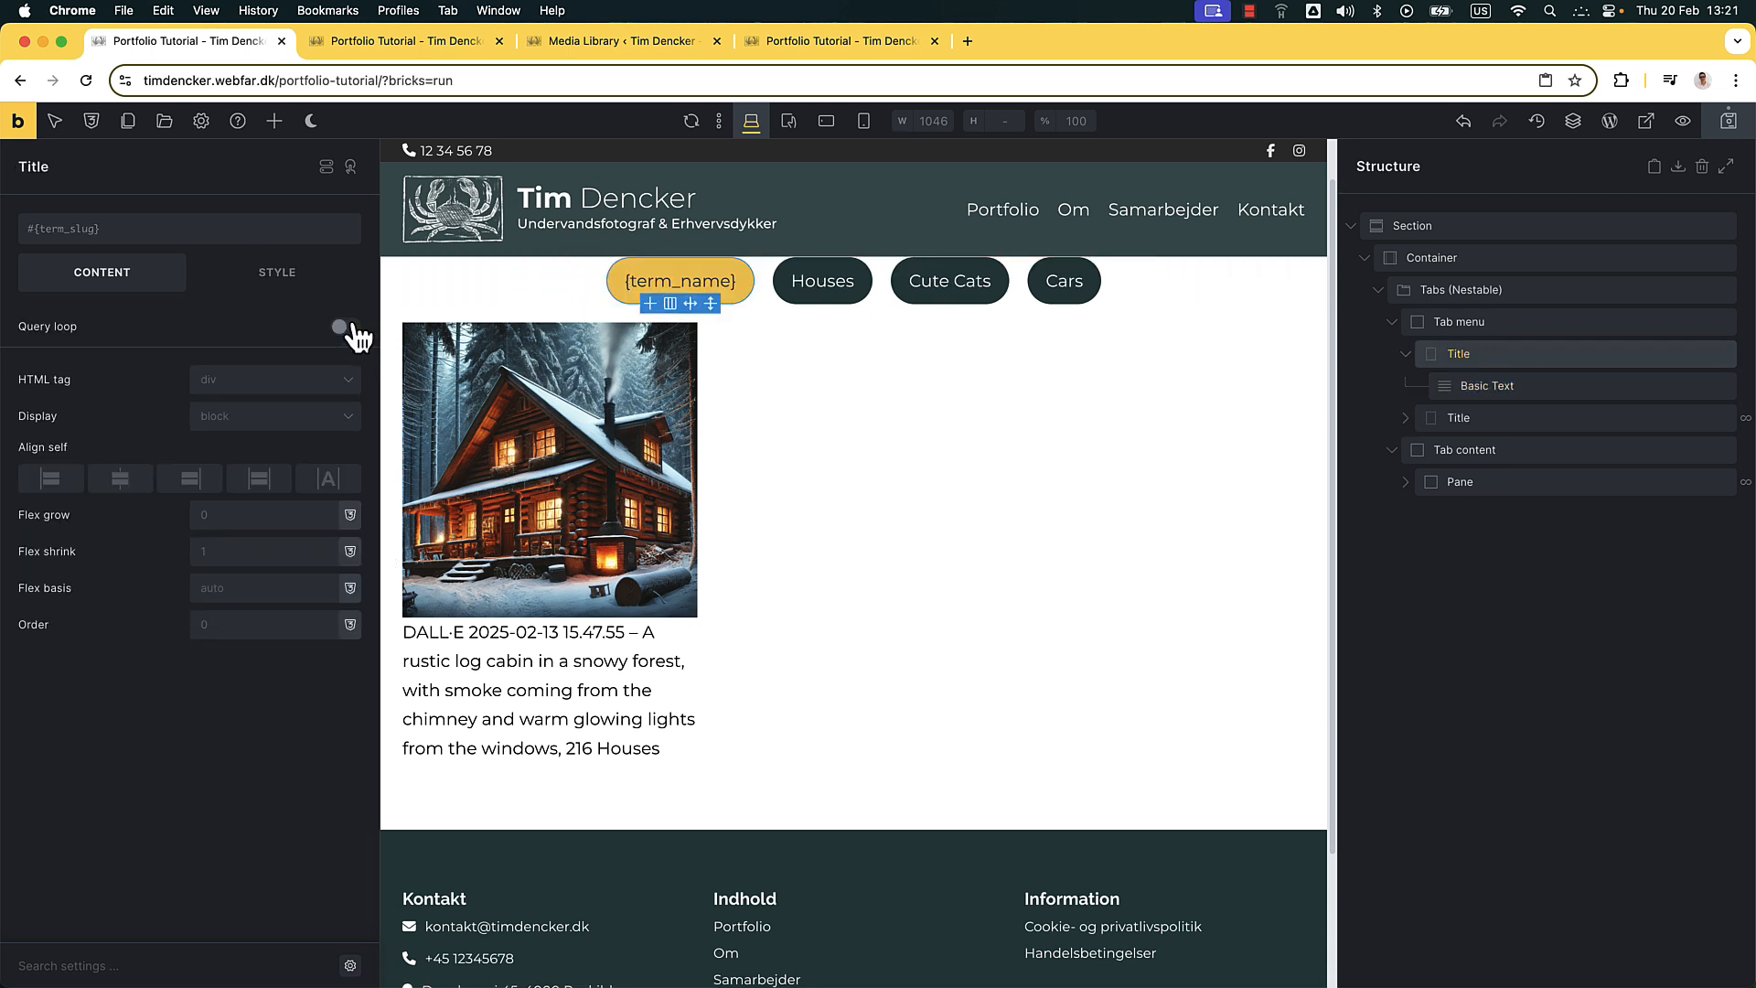
# Replace the {term_name} text inside the first Title element with "All"
pyautogui.click(1406, 354)
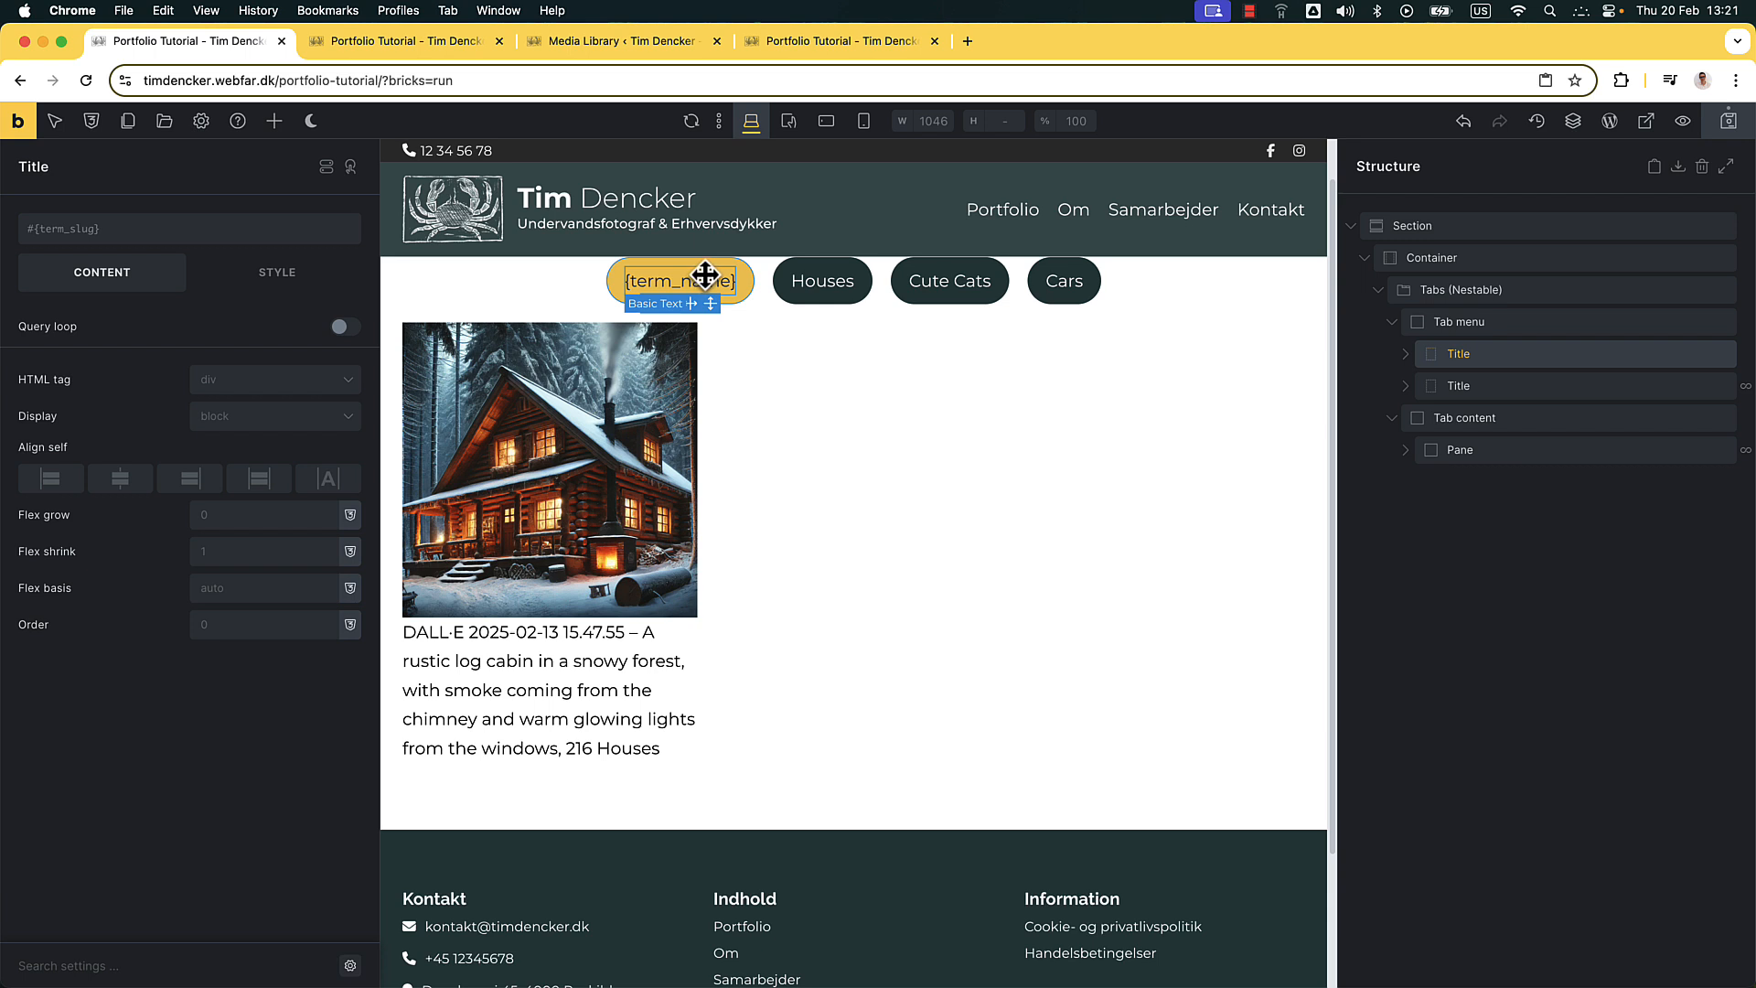
pyautogui.click(1406, 353)
pyautogui.click(1470, 382)
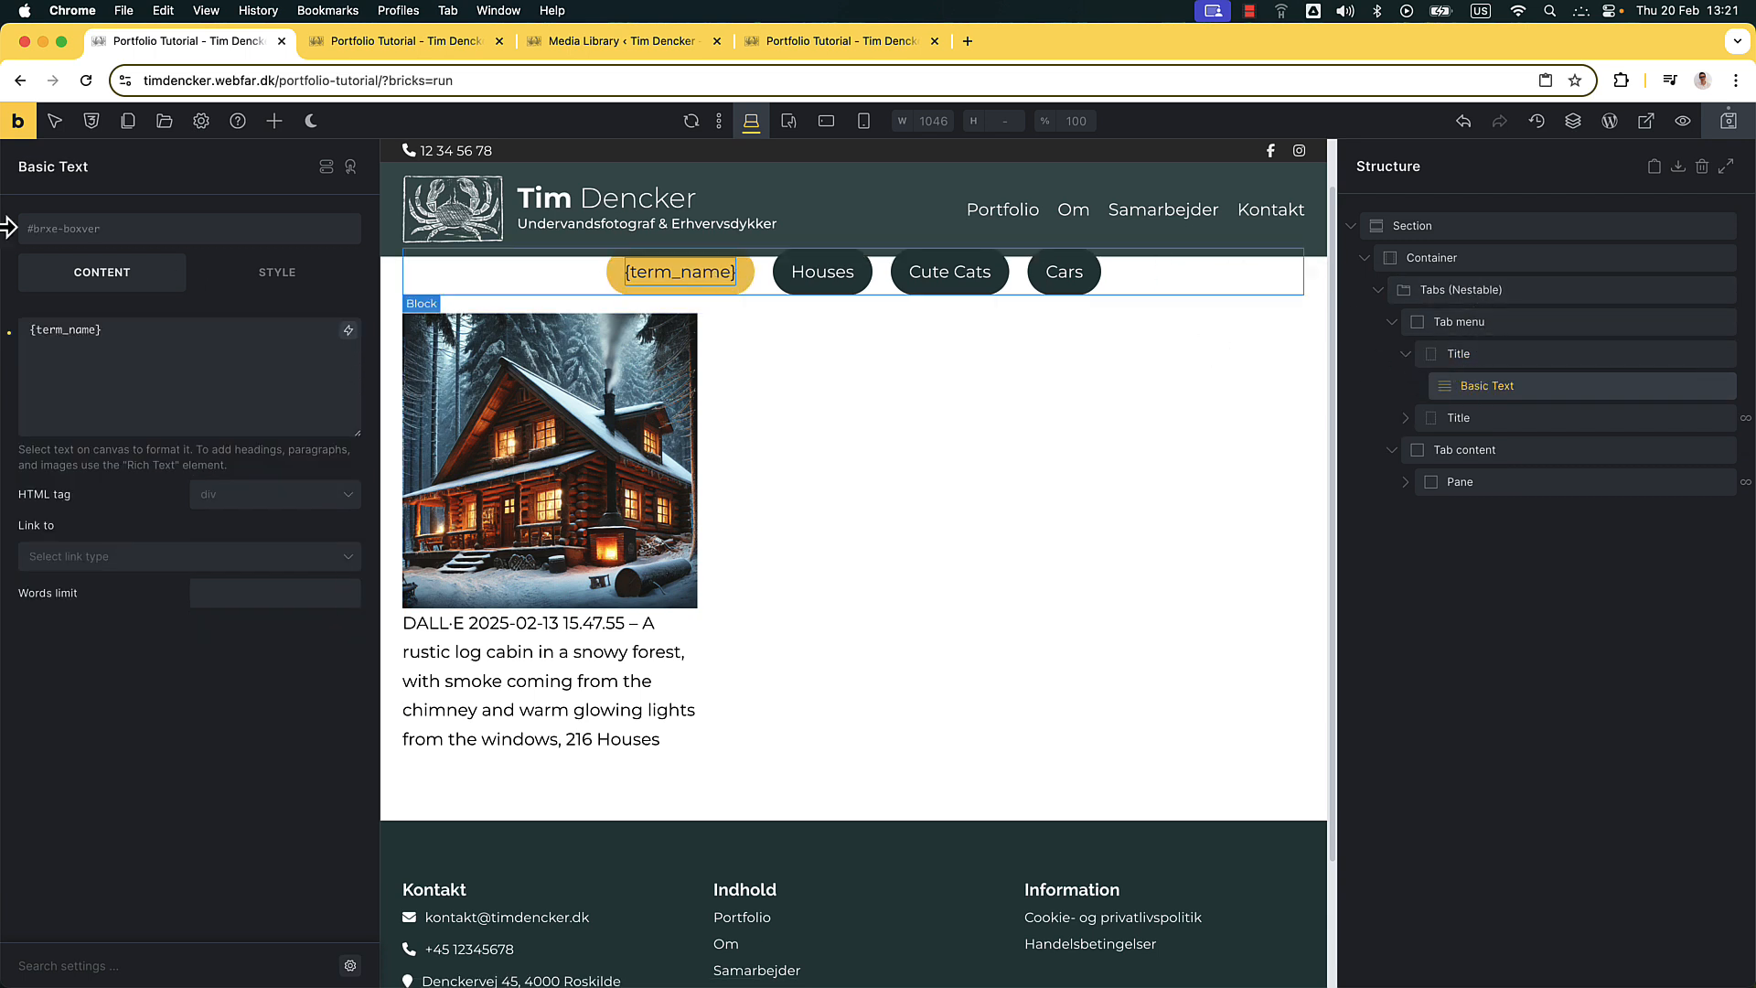
pyautogui.tripleClick(216, 353)
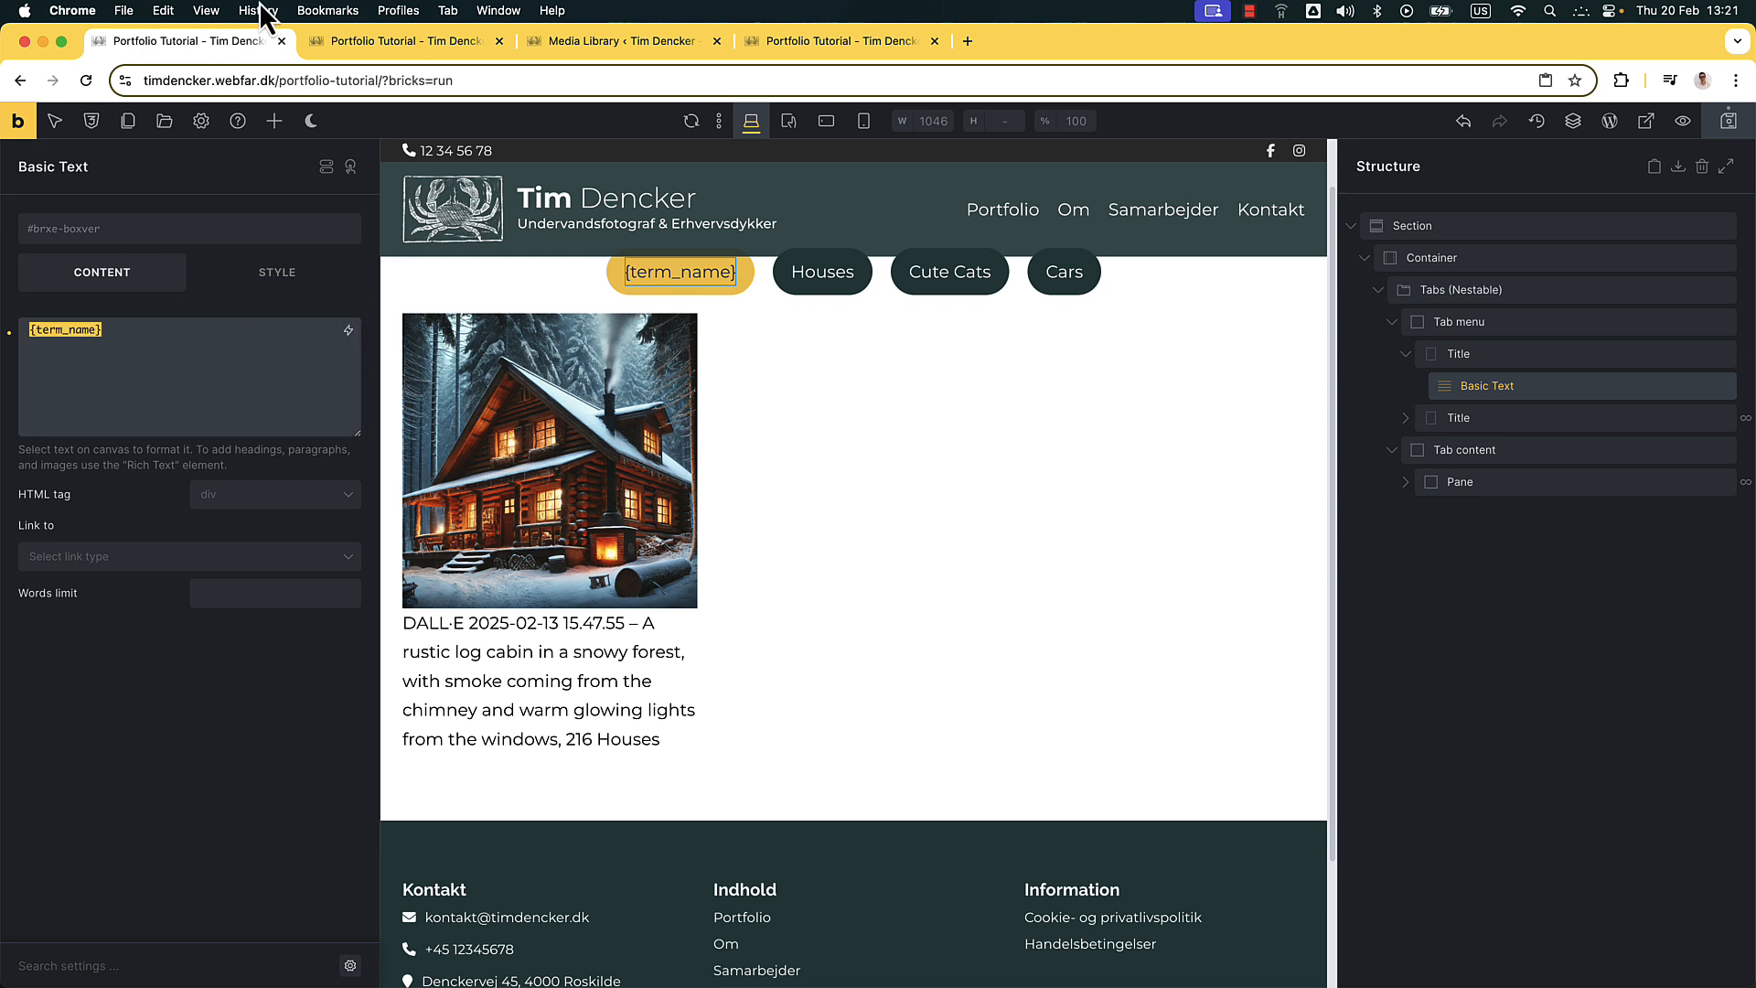
pyautogui.write('All')
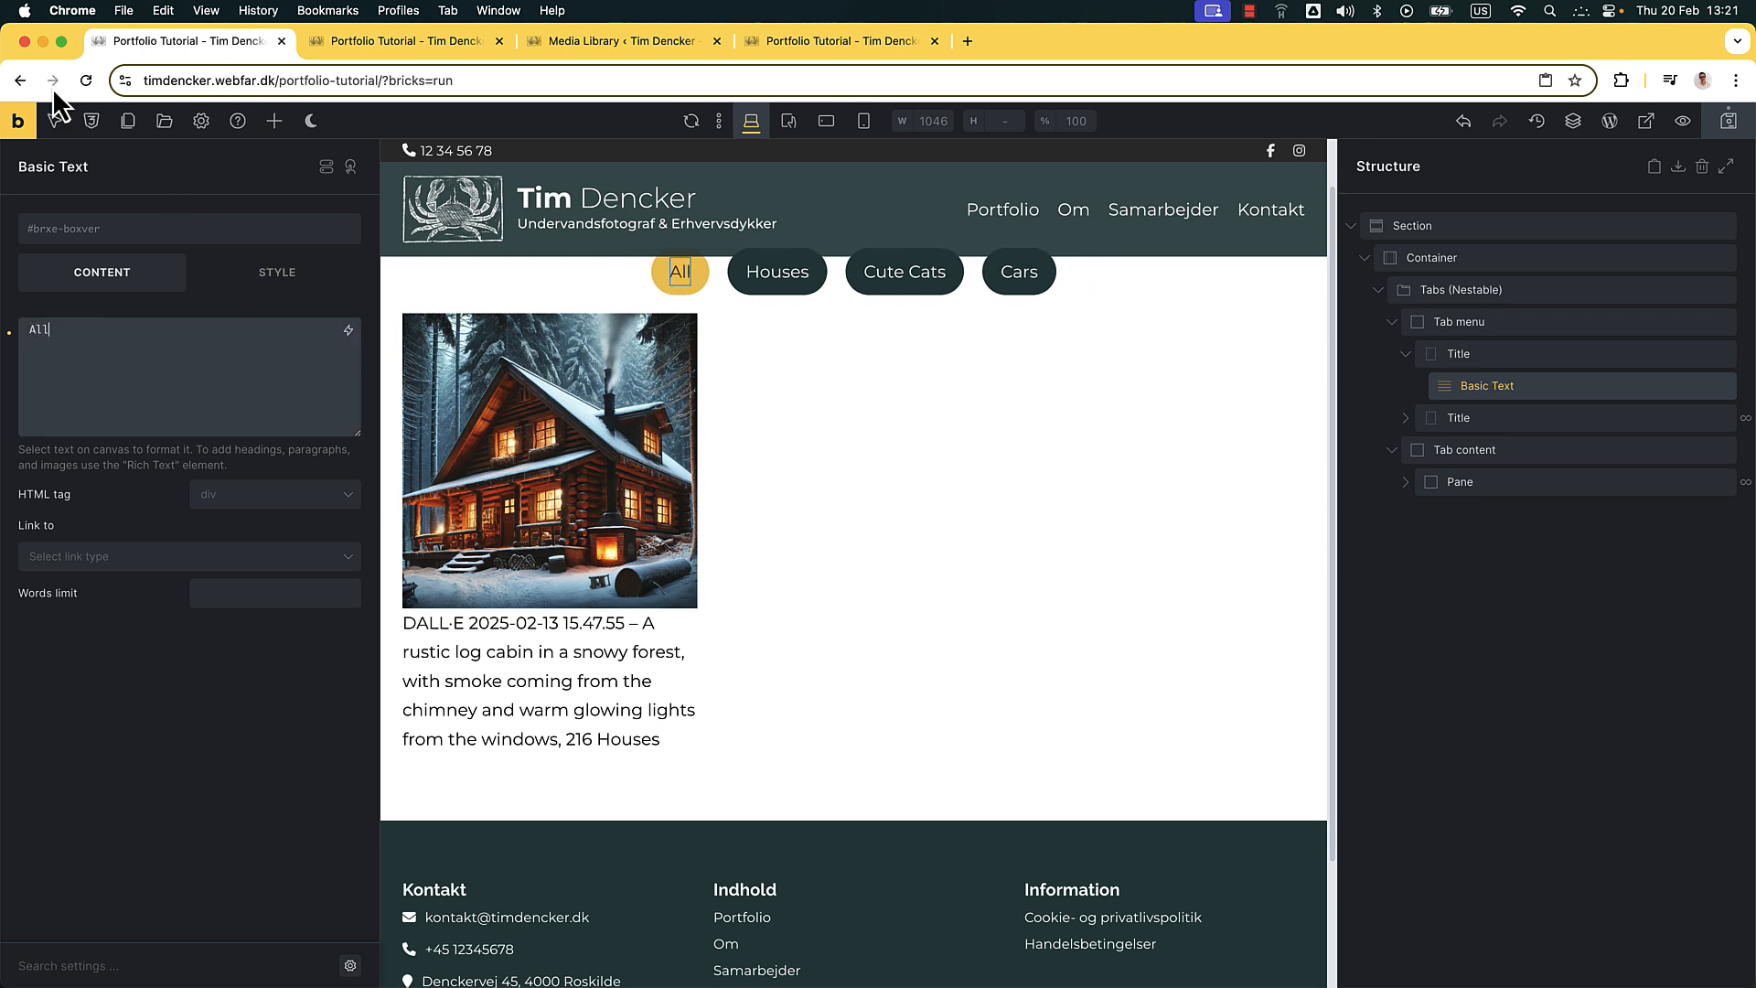
# Set the CSS ID of the first tab's Basic Text element to "all" and save the page
pyautogui.click(292, 293)
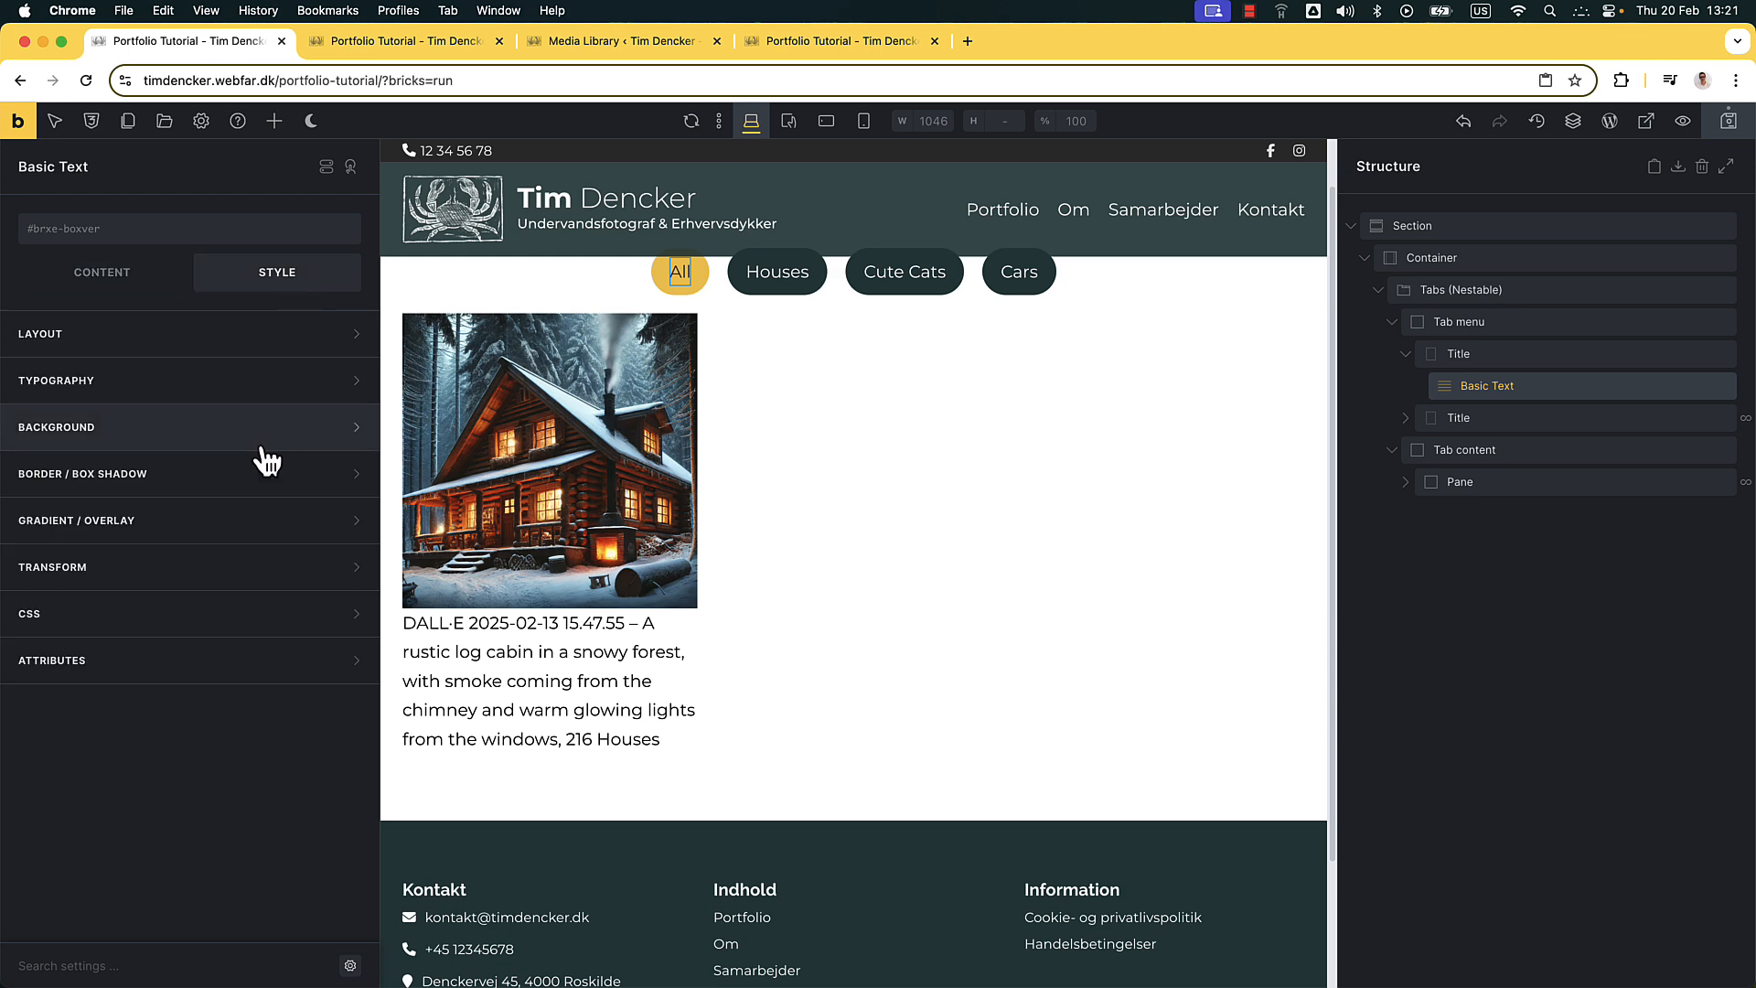
pyautogui.click(218, 636)
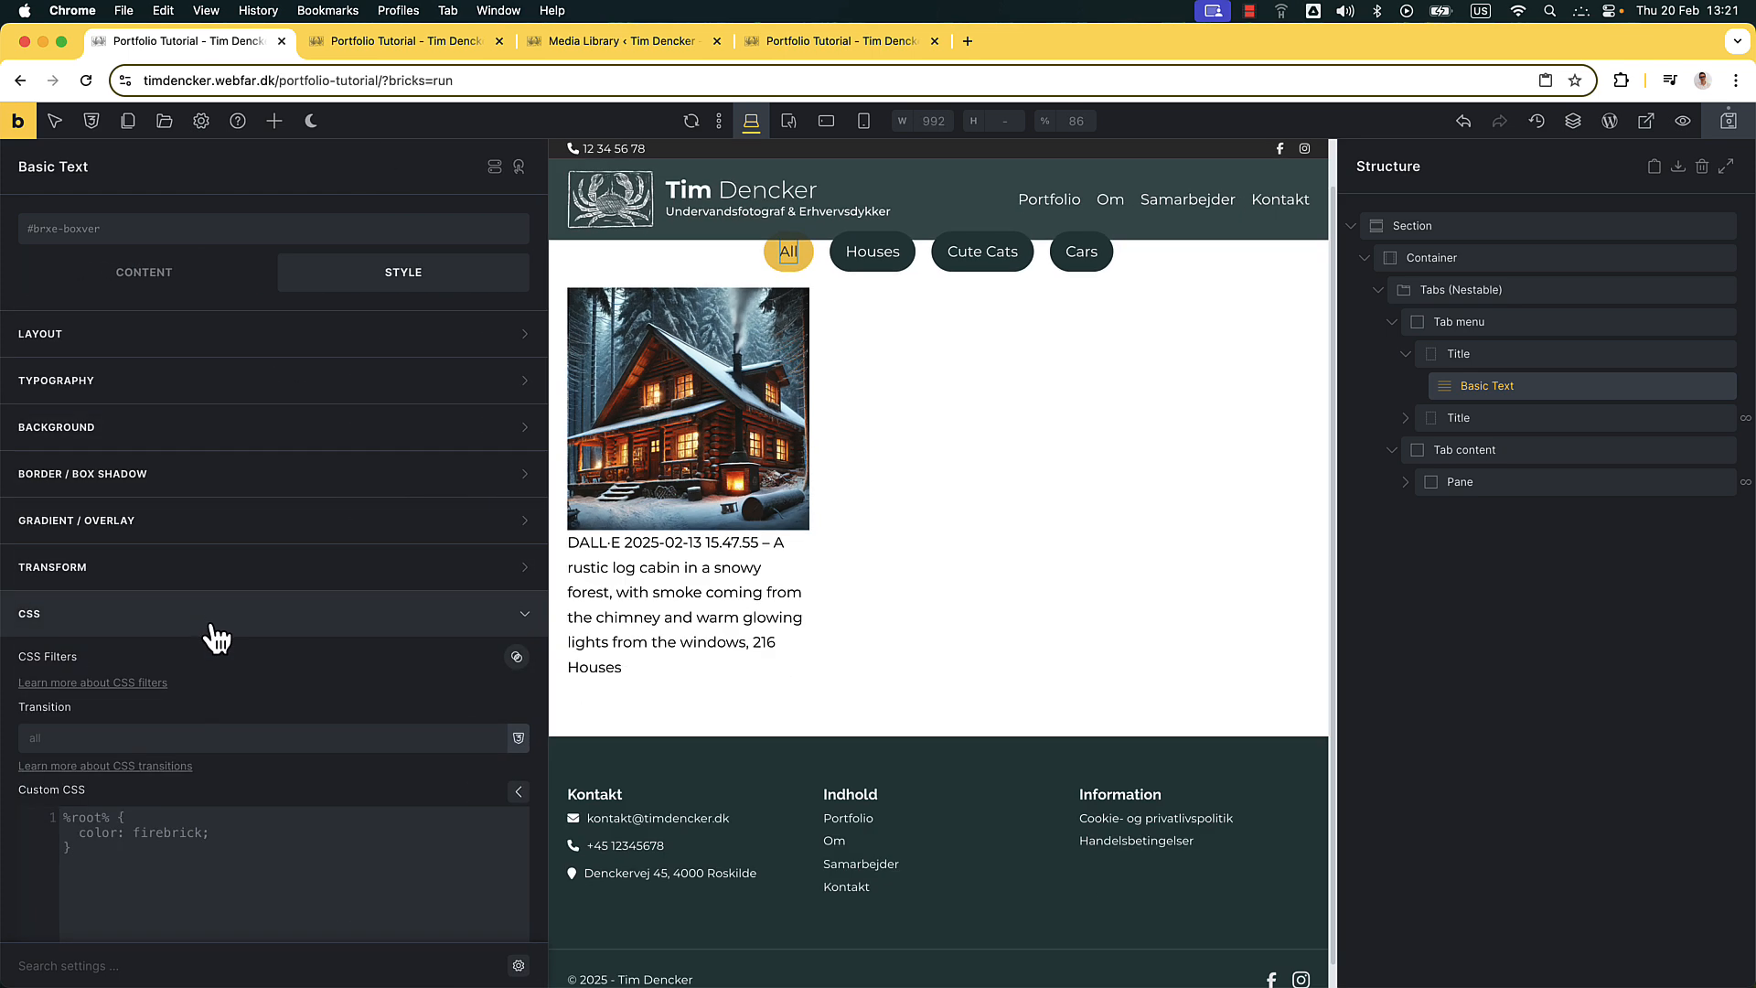
pyautogui.scroll(-5, 200, 684)
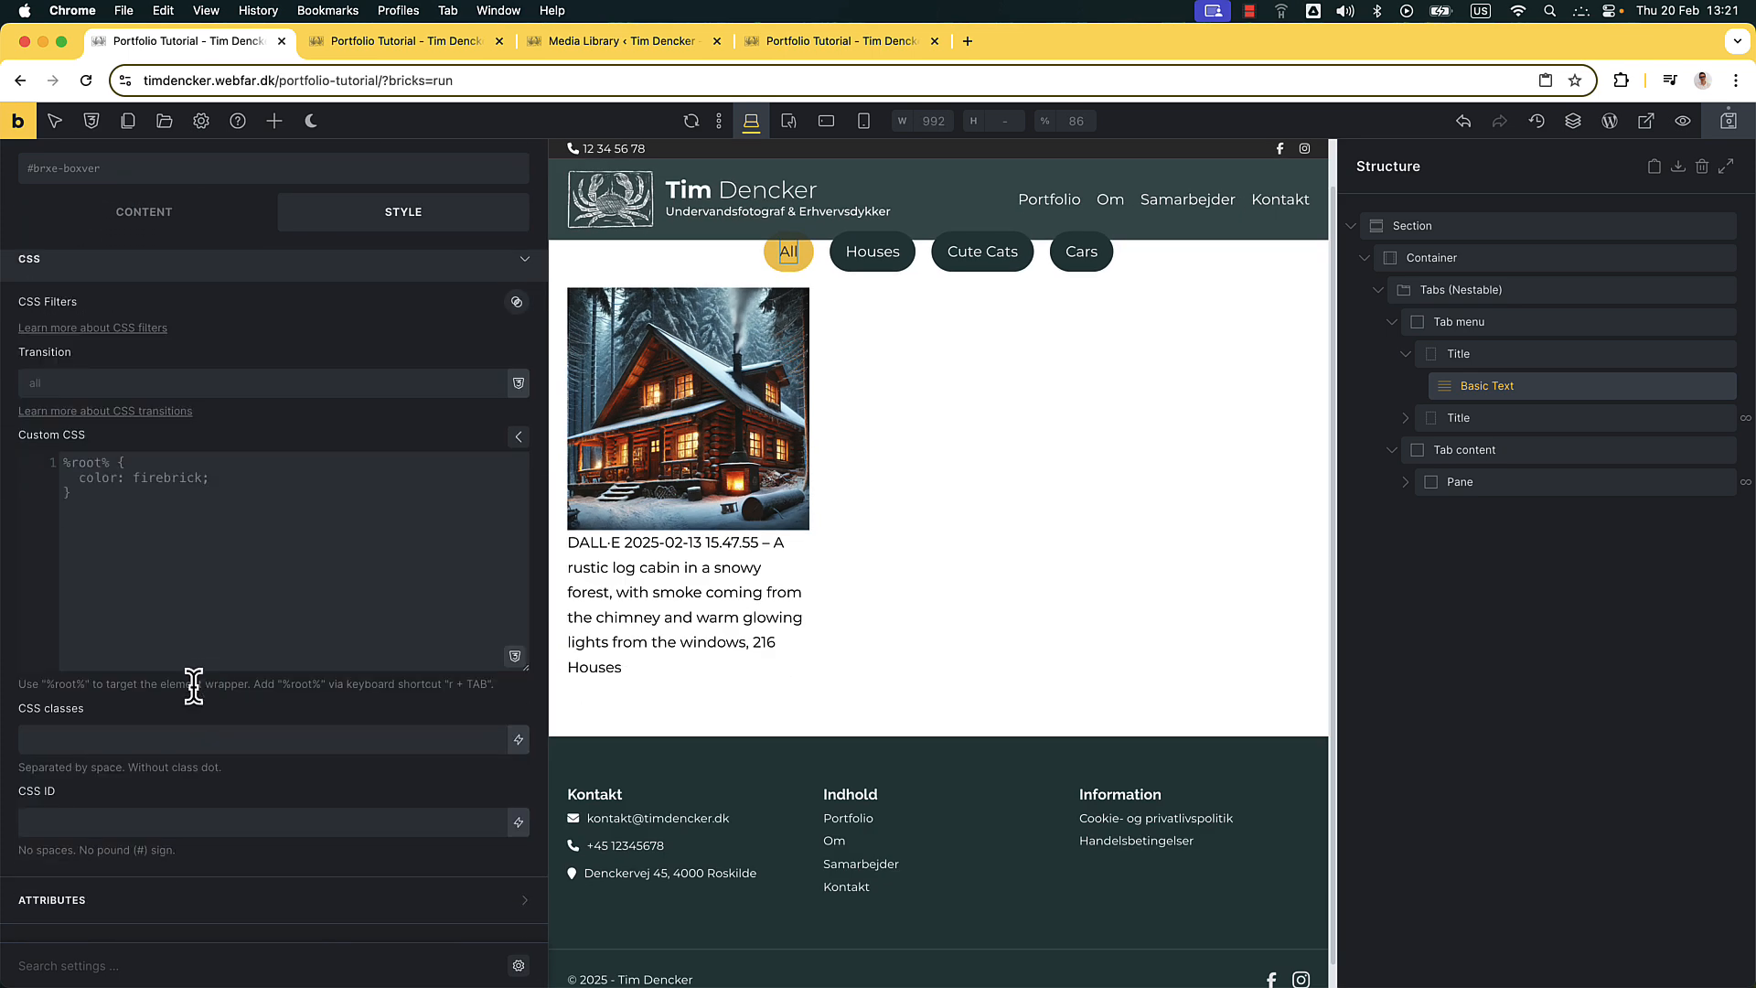
pyautogui.click(197, 818)
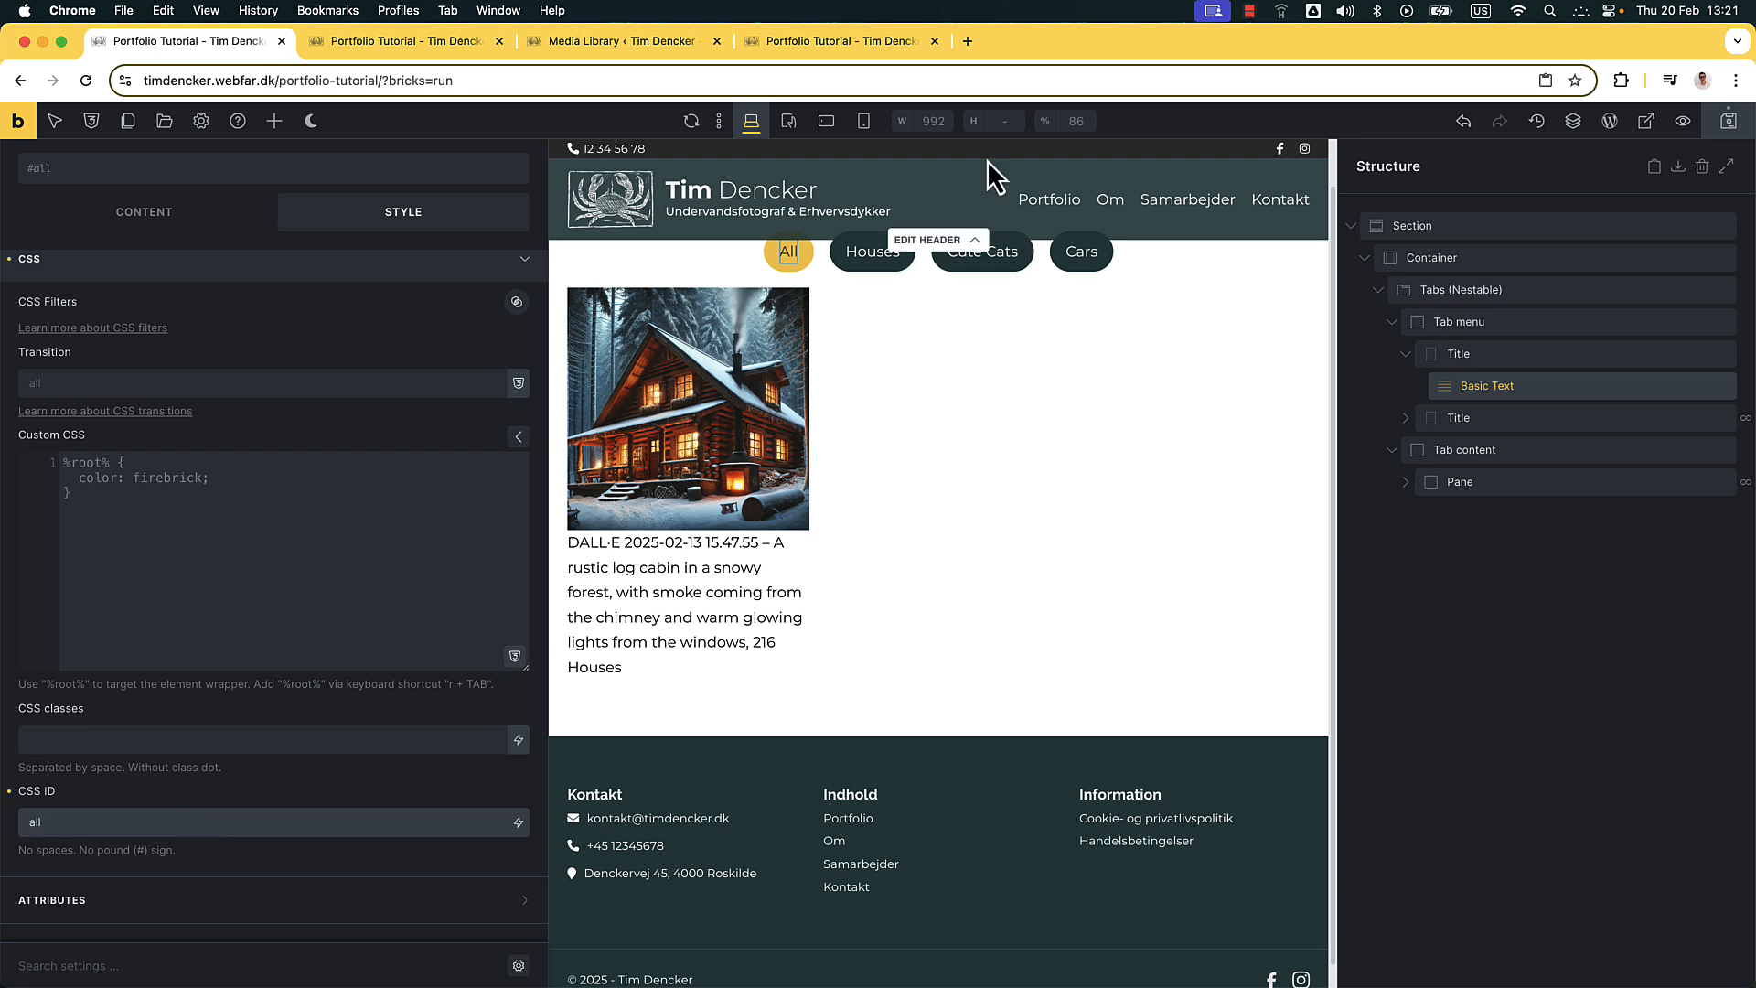
pyautogui.click(1727, 128)
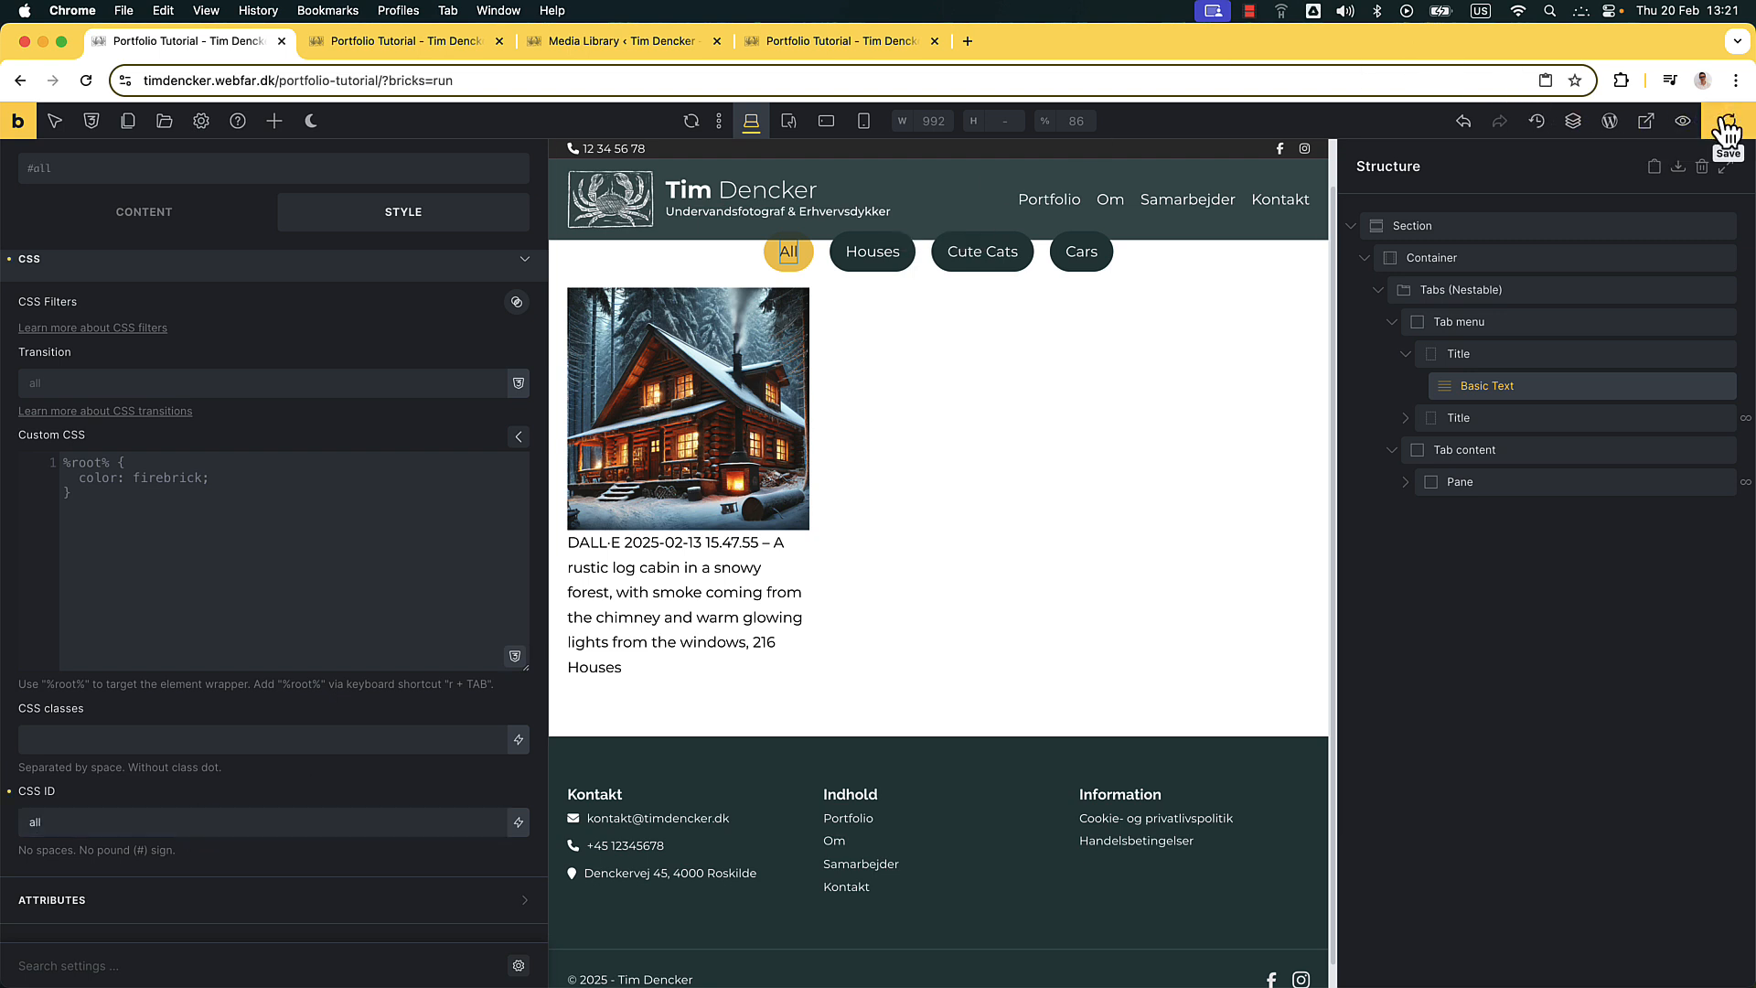
# Rename the first Title element in the tab menu to "All" in the page structure
pyautogui.click(1496, 481)
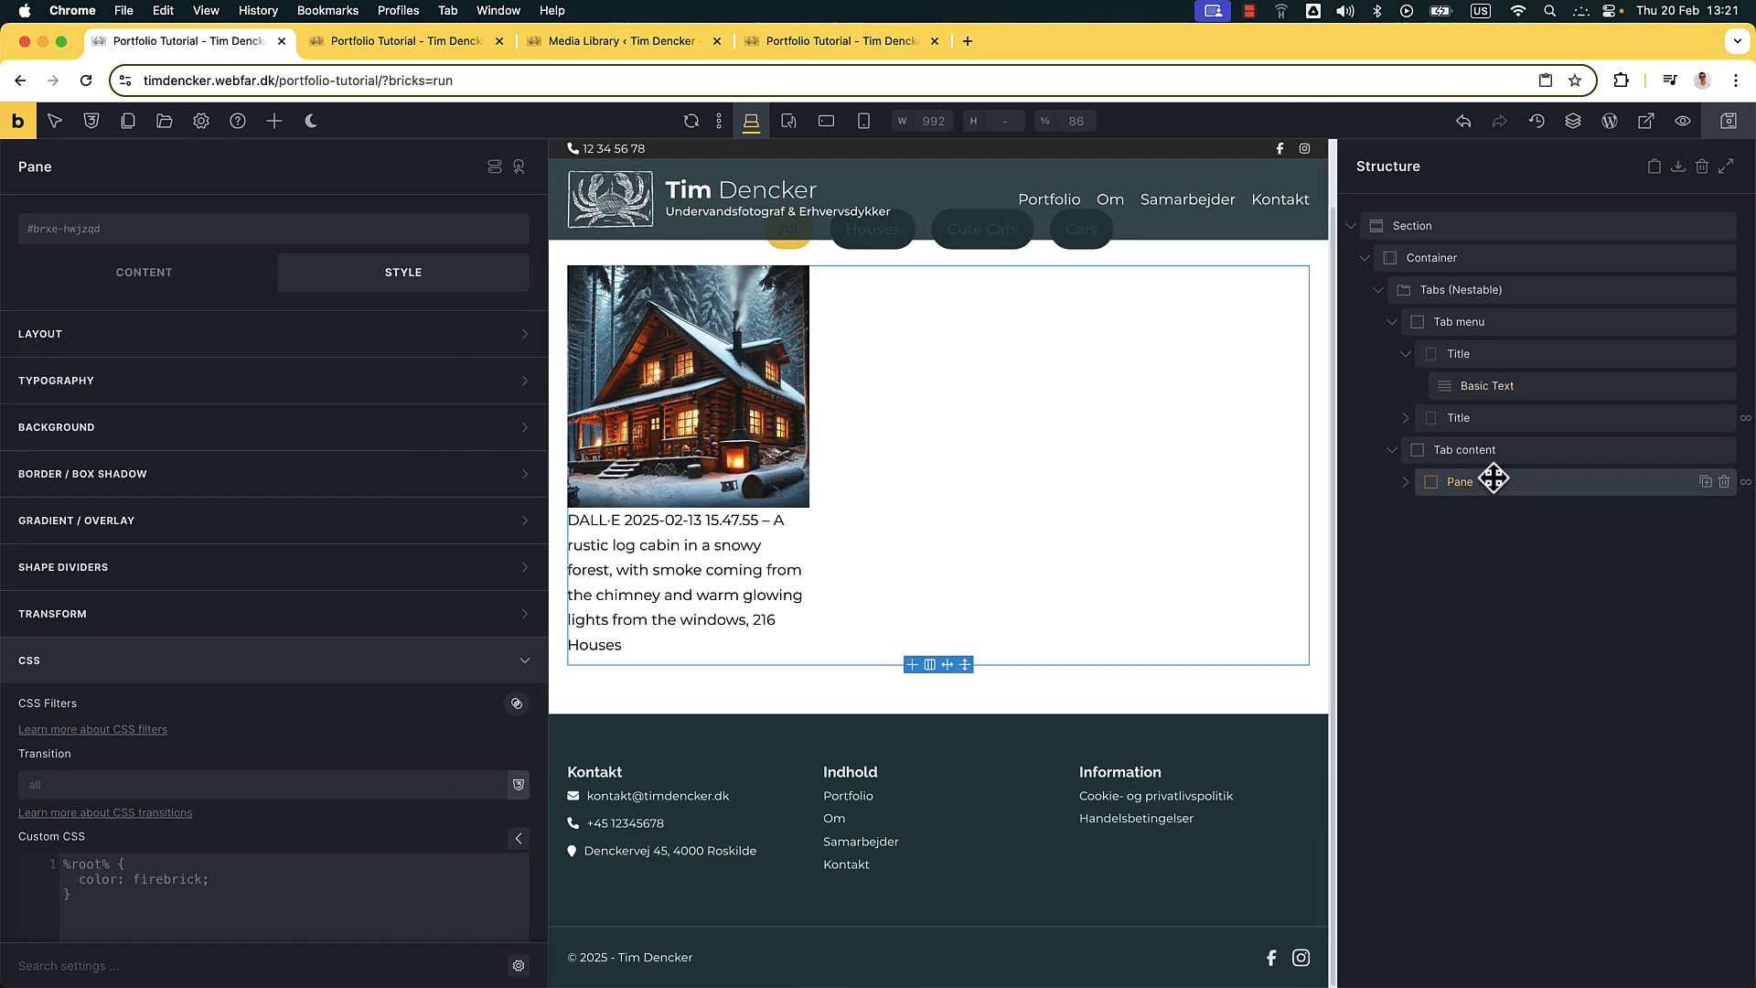
pyautogui.click(1408, 355)
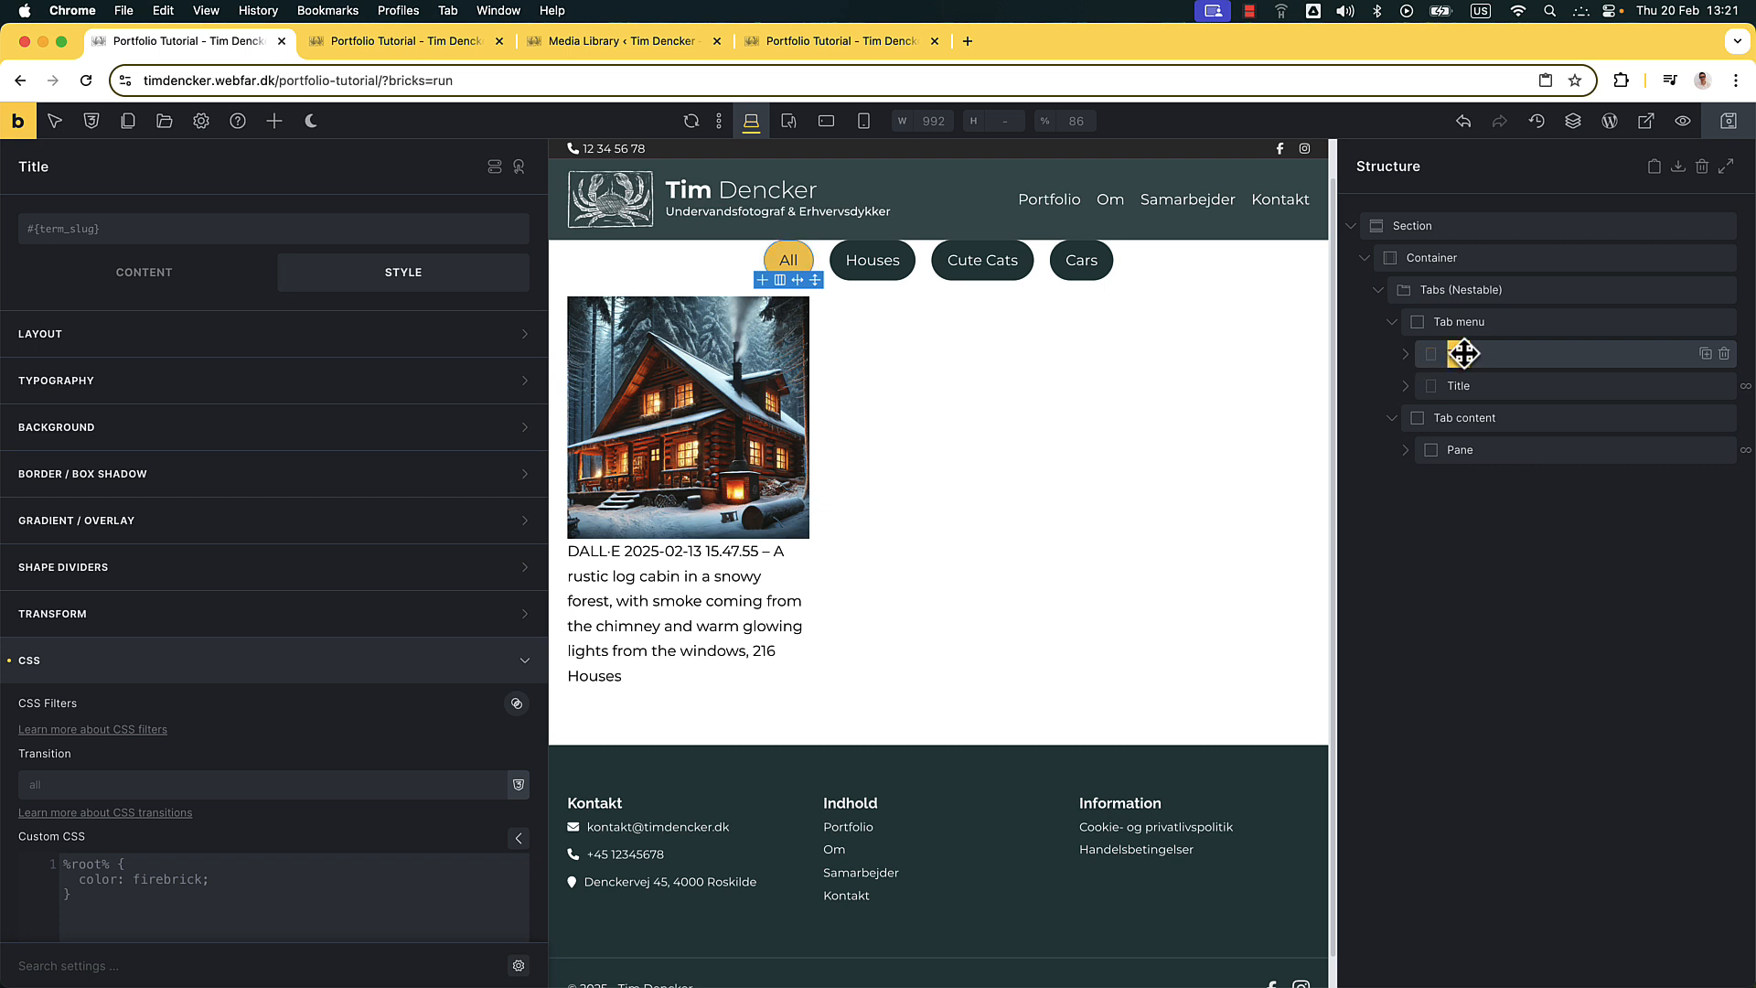
pyautogui.write('All')
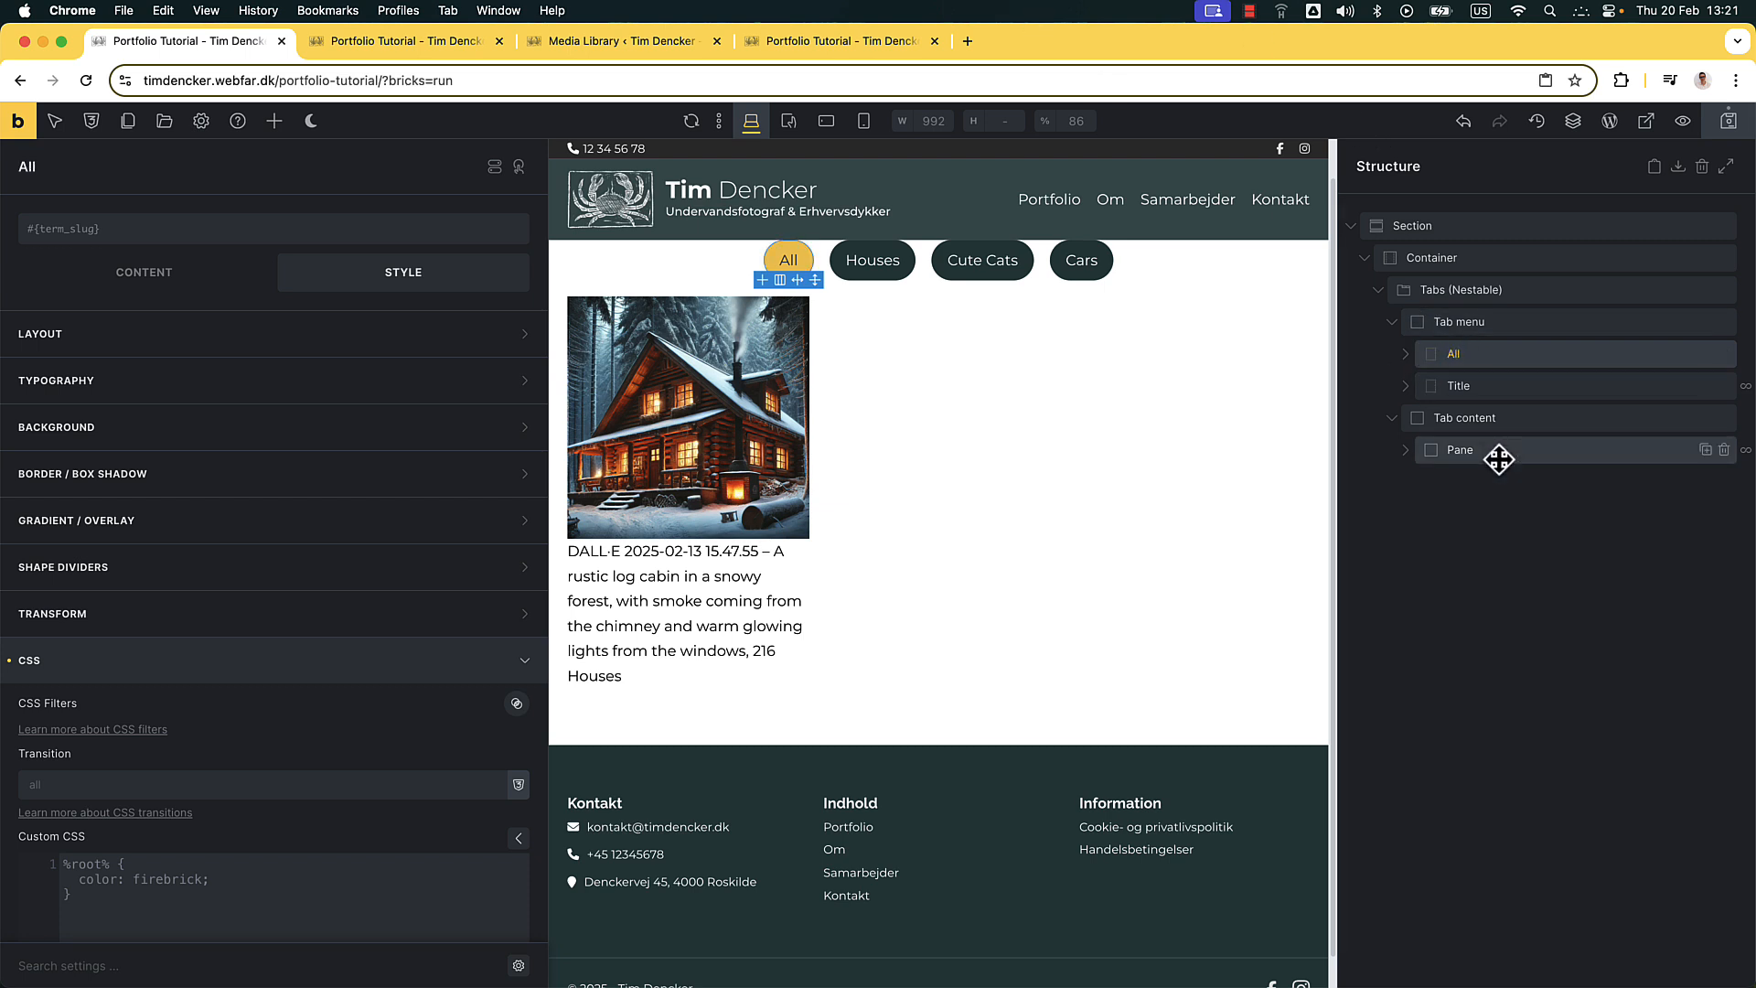
# Duplicate the Pane element in the tab content and turn off the query loop on the first Pane
pyautogui.click(1463, 451)
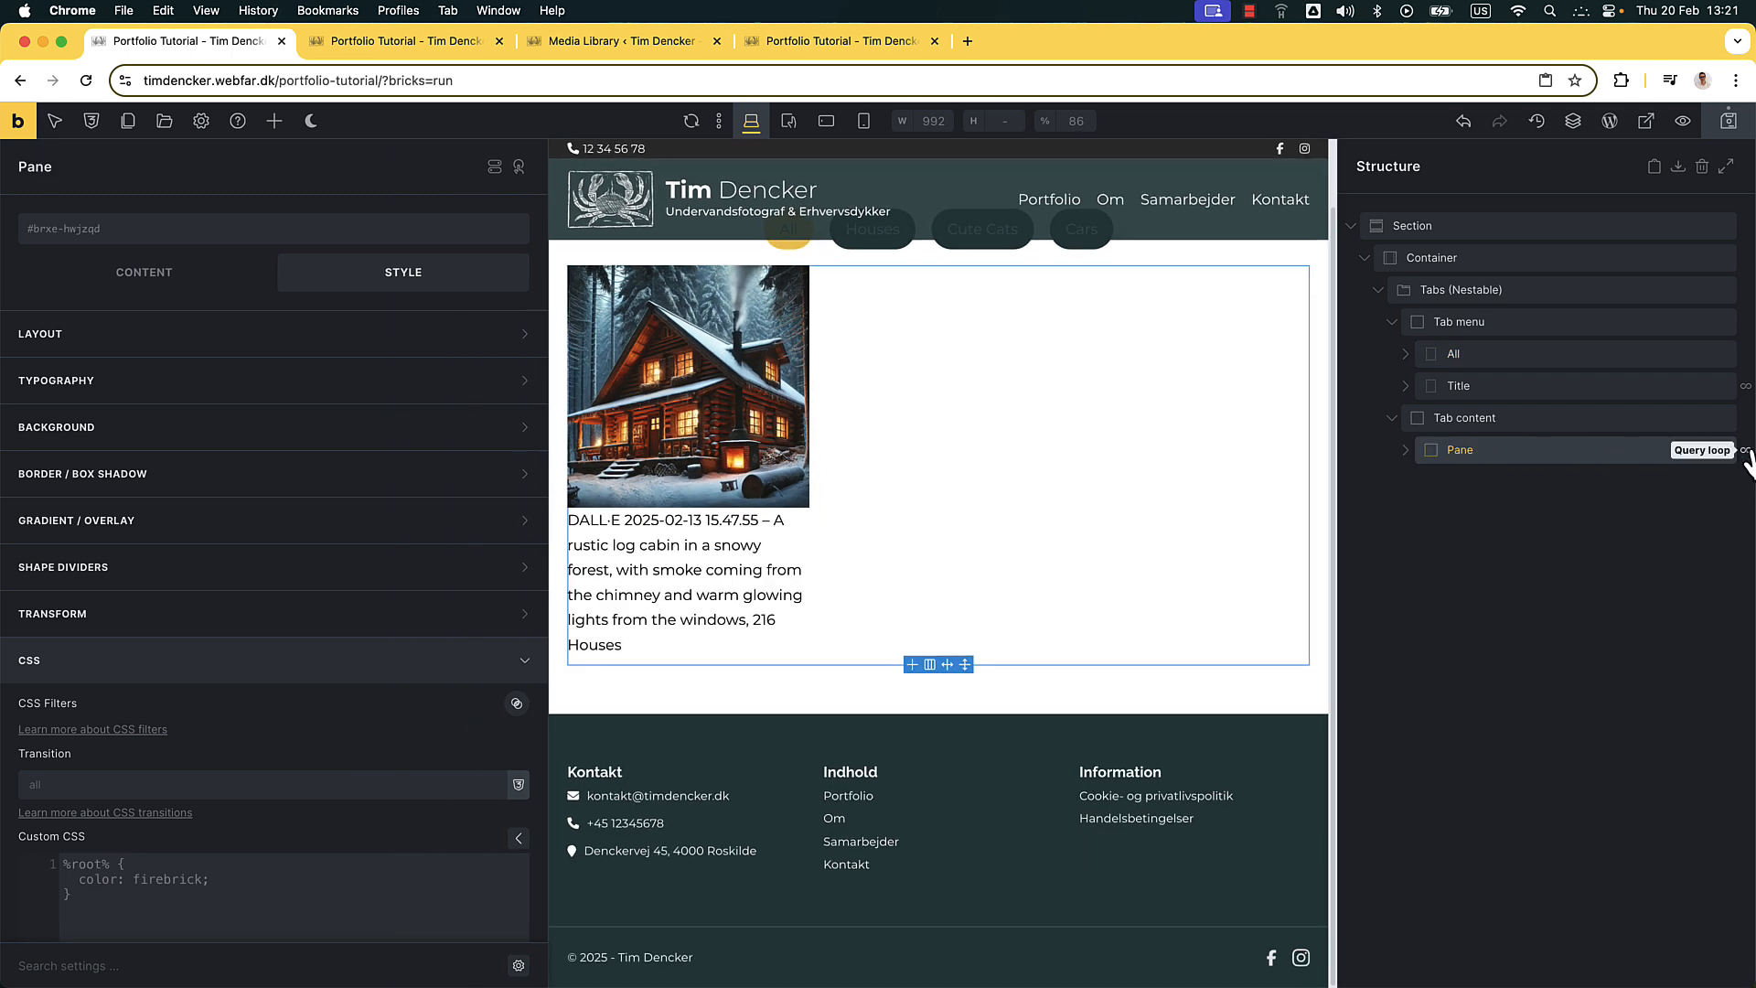
pyautogui.click(1705, 450)
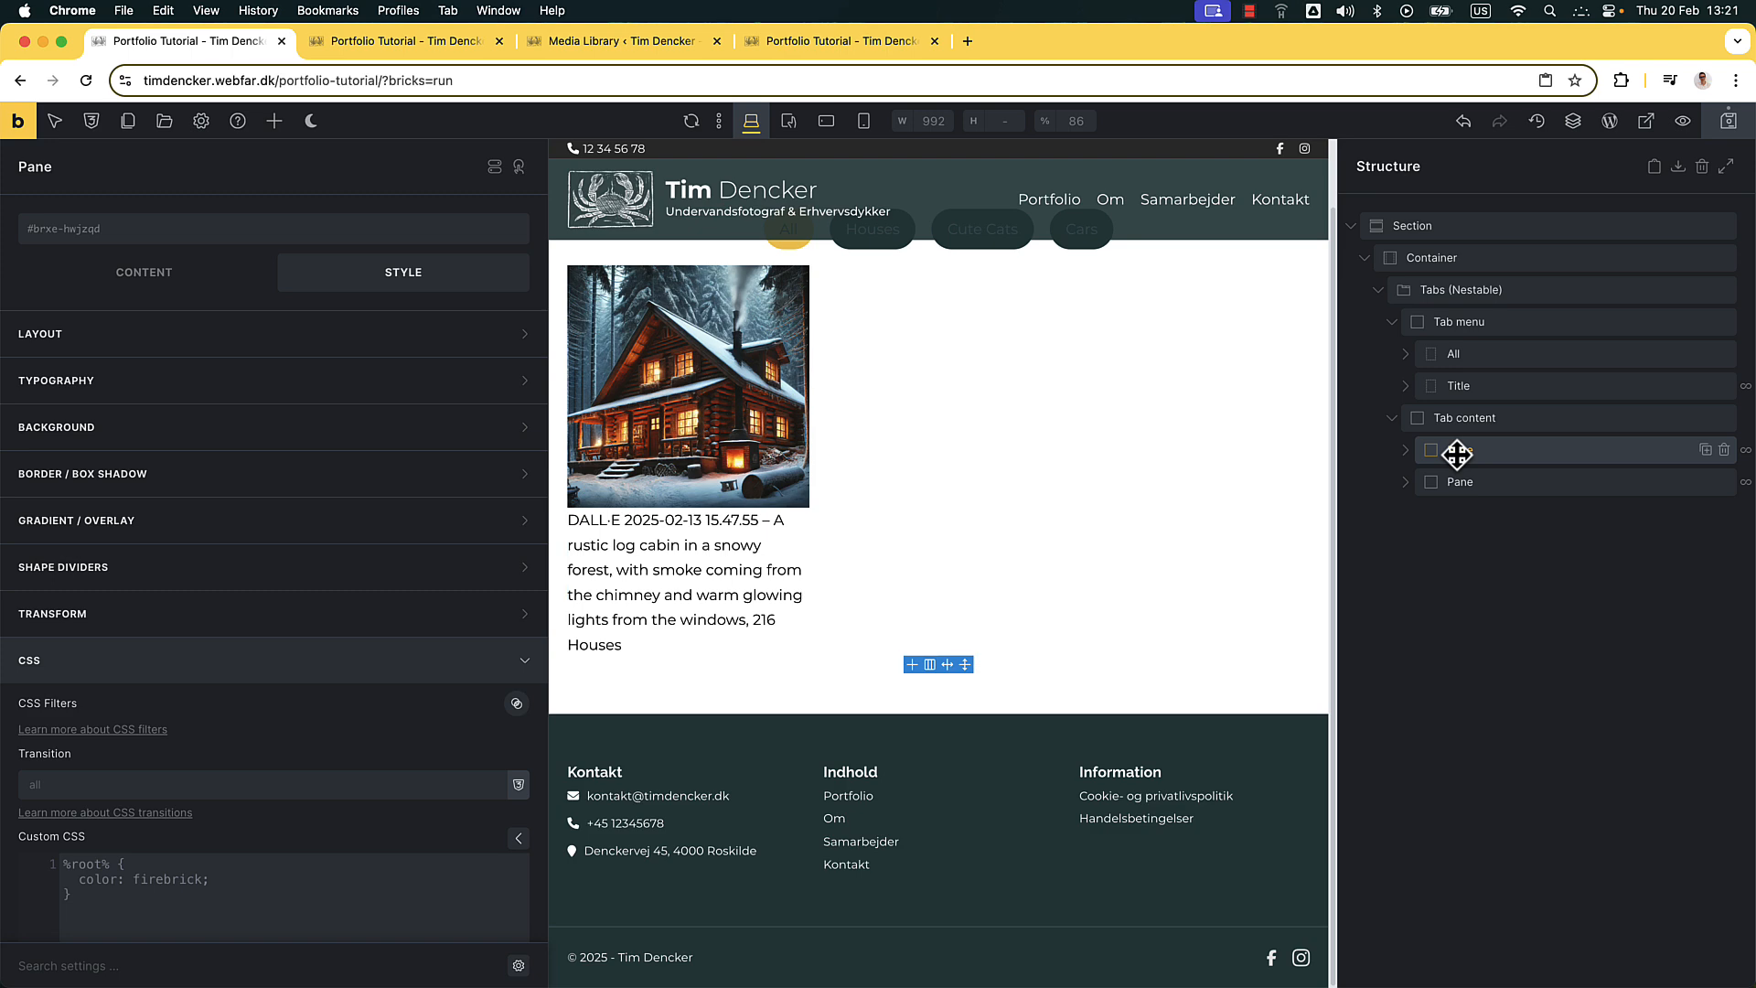
pyautogui.click(190, 285)
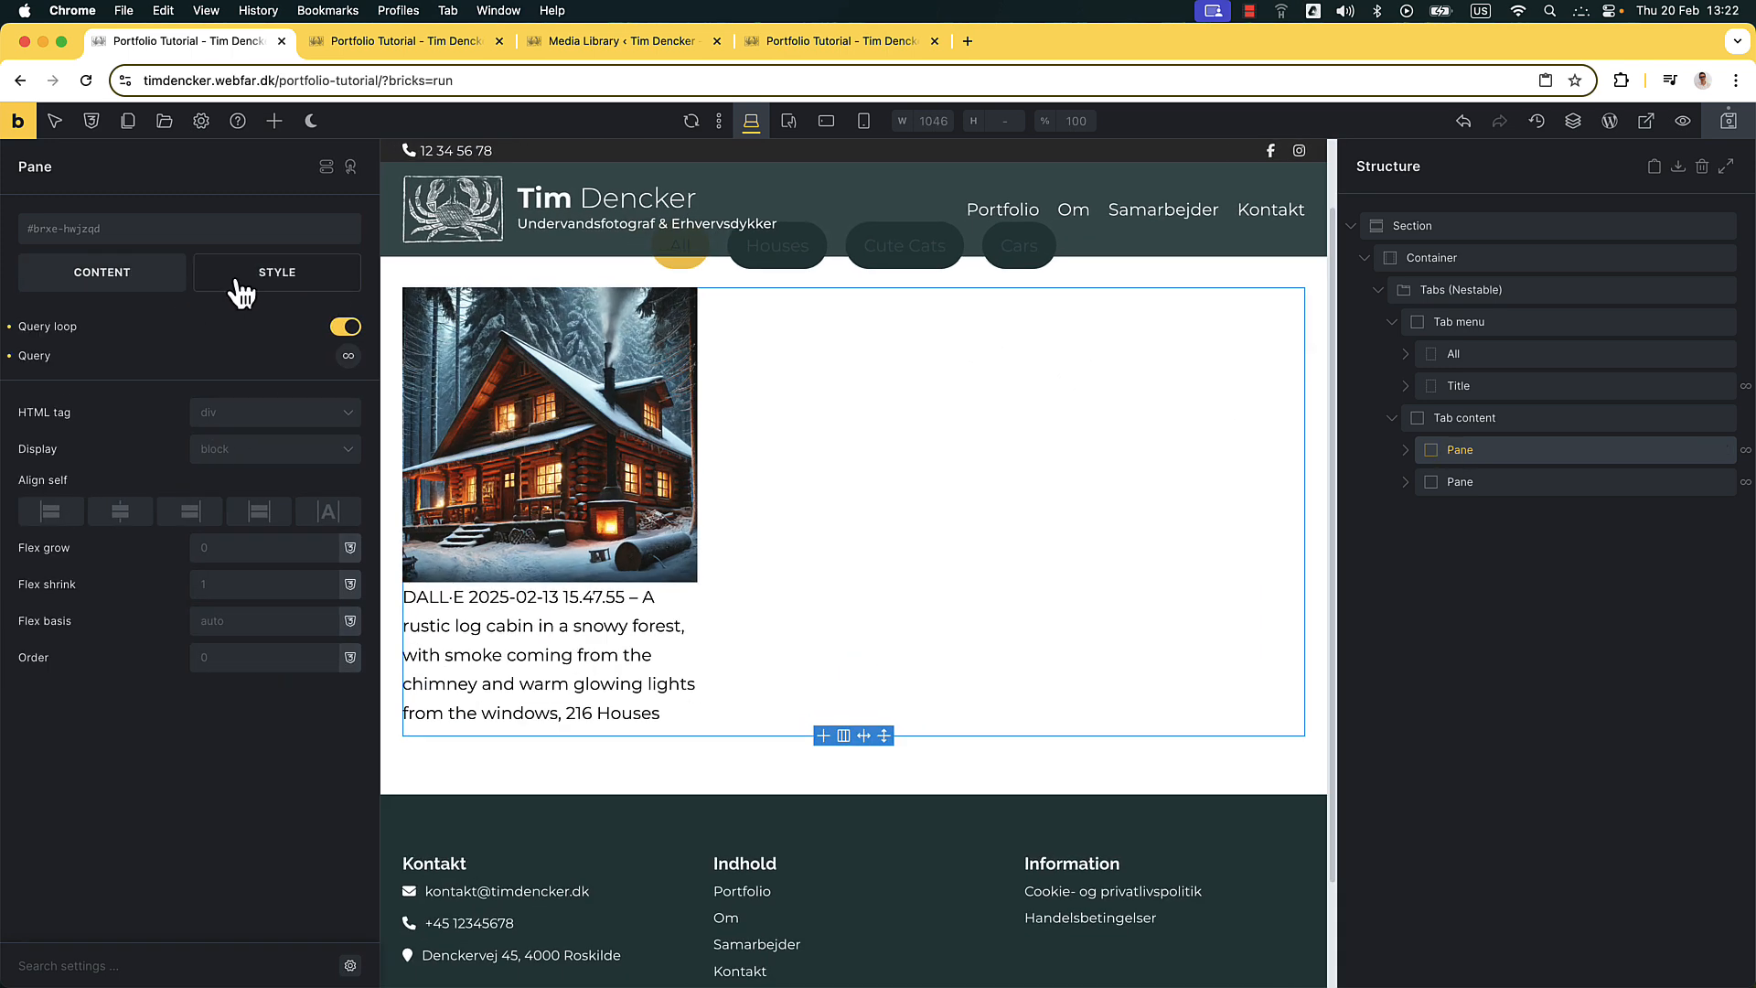
pyautogui.click(344, 329)
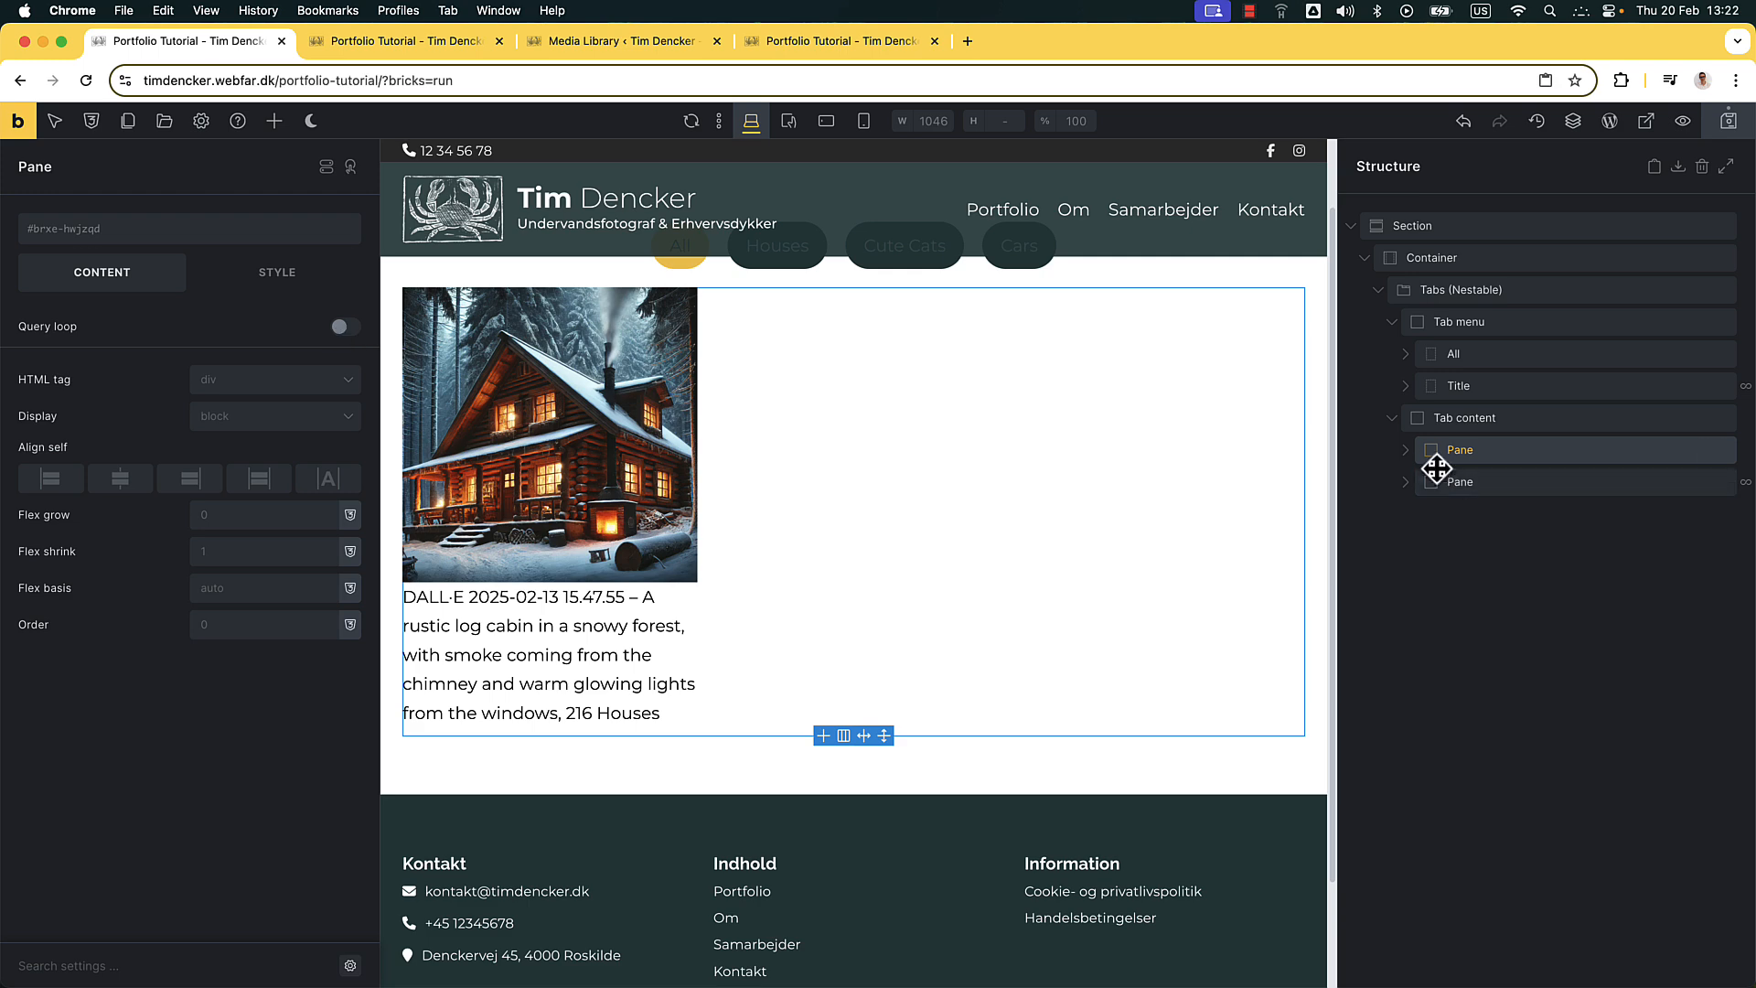
# Set the taxonomy query Terms of the first Pane's Image Loop to 5, the Portfolio folder's ID from the Media Library, and save the page
pyautogui.click(1406, 449)
pyautogui.click(1429, 478)
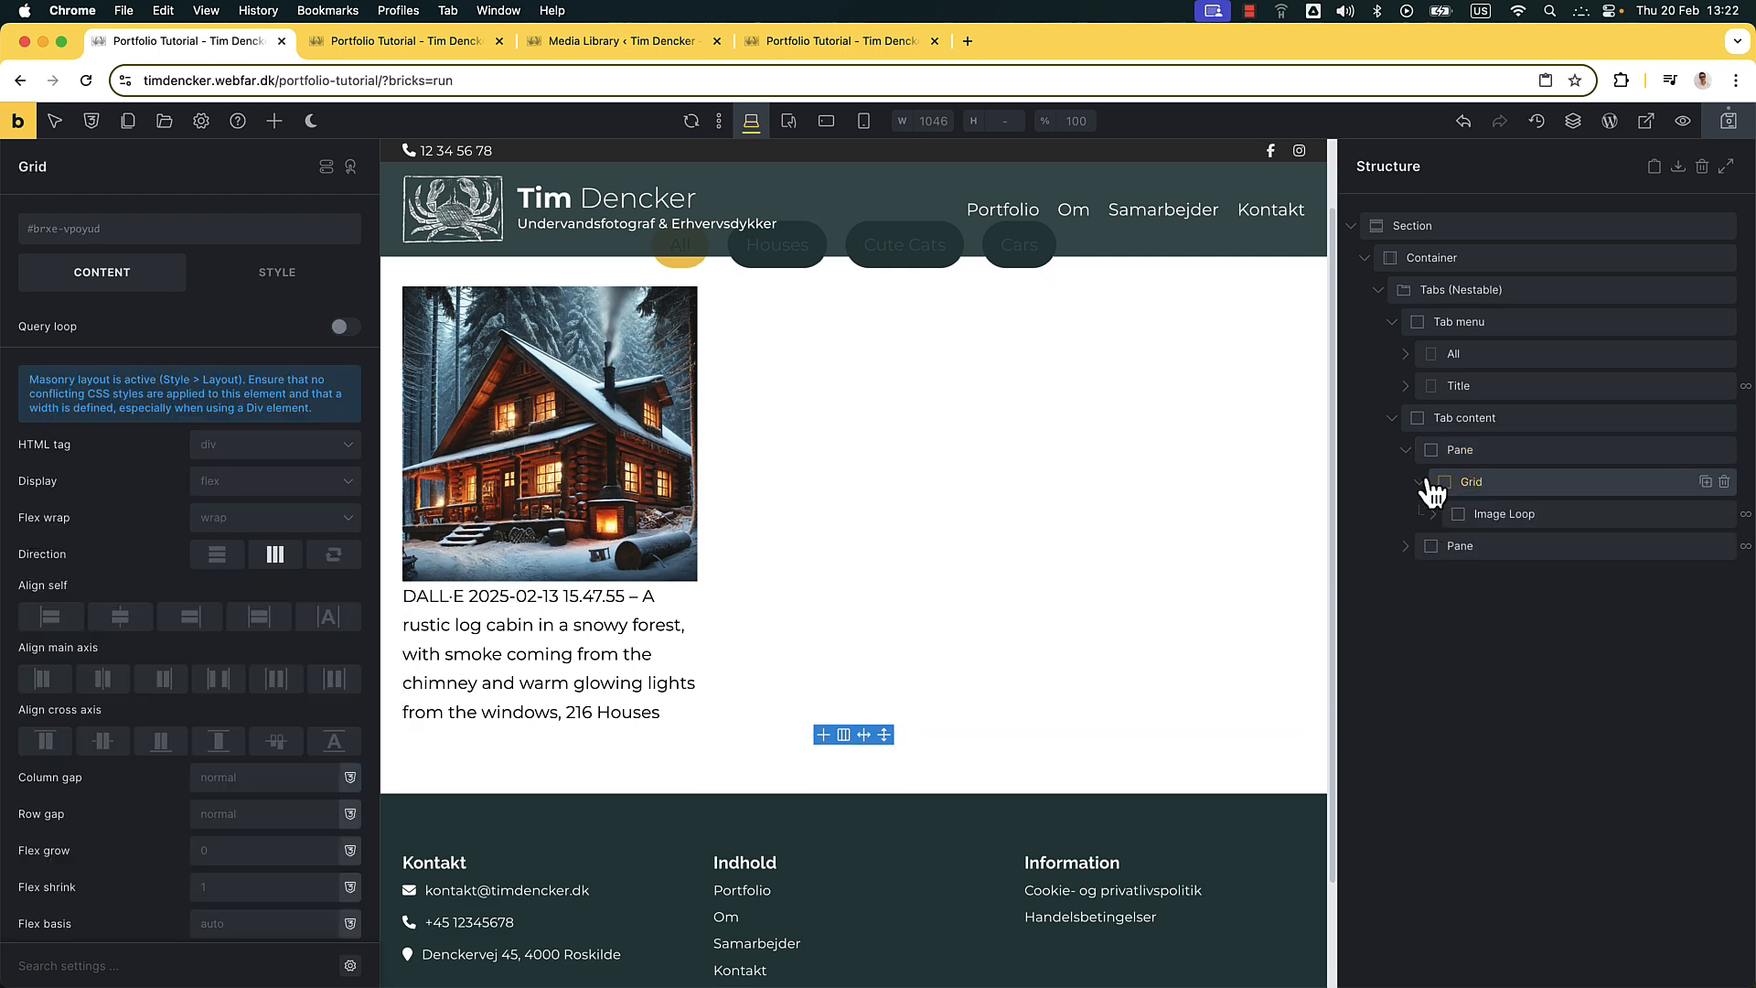
pyautogui.click(1493, 513)
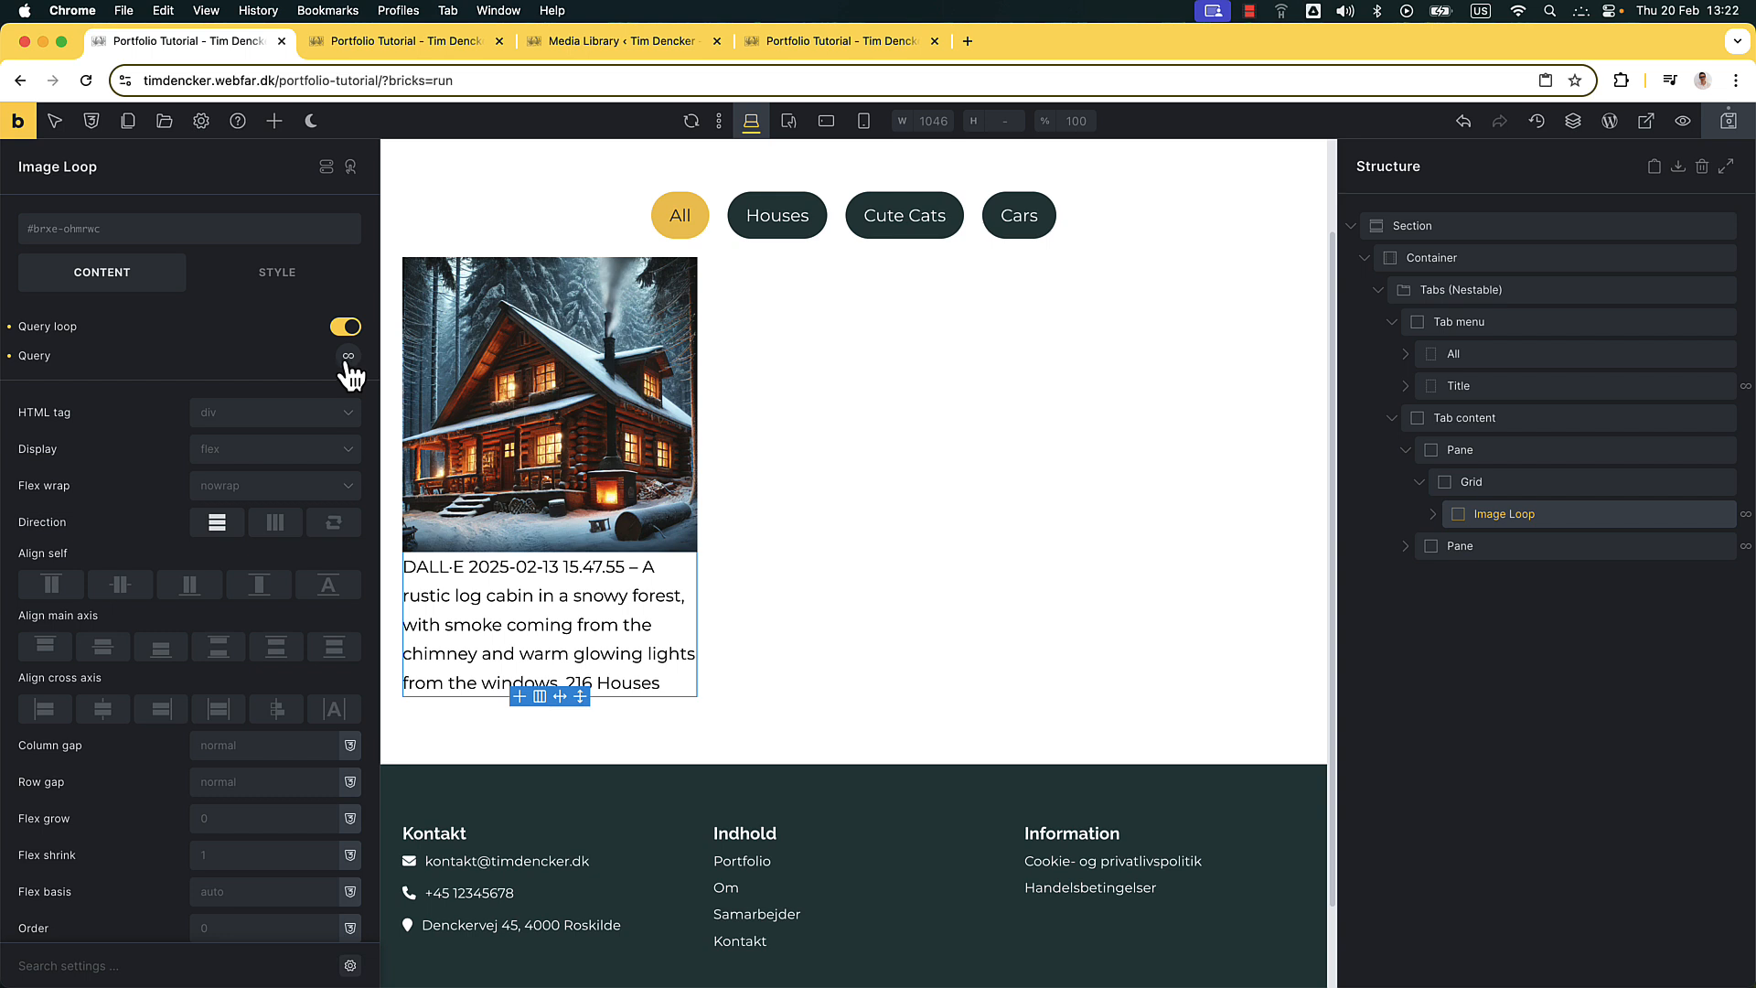
pyautogui.scroll(-1, 314, 431)
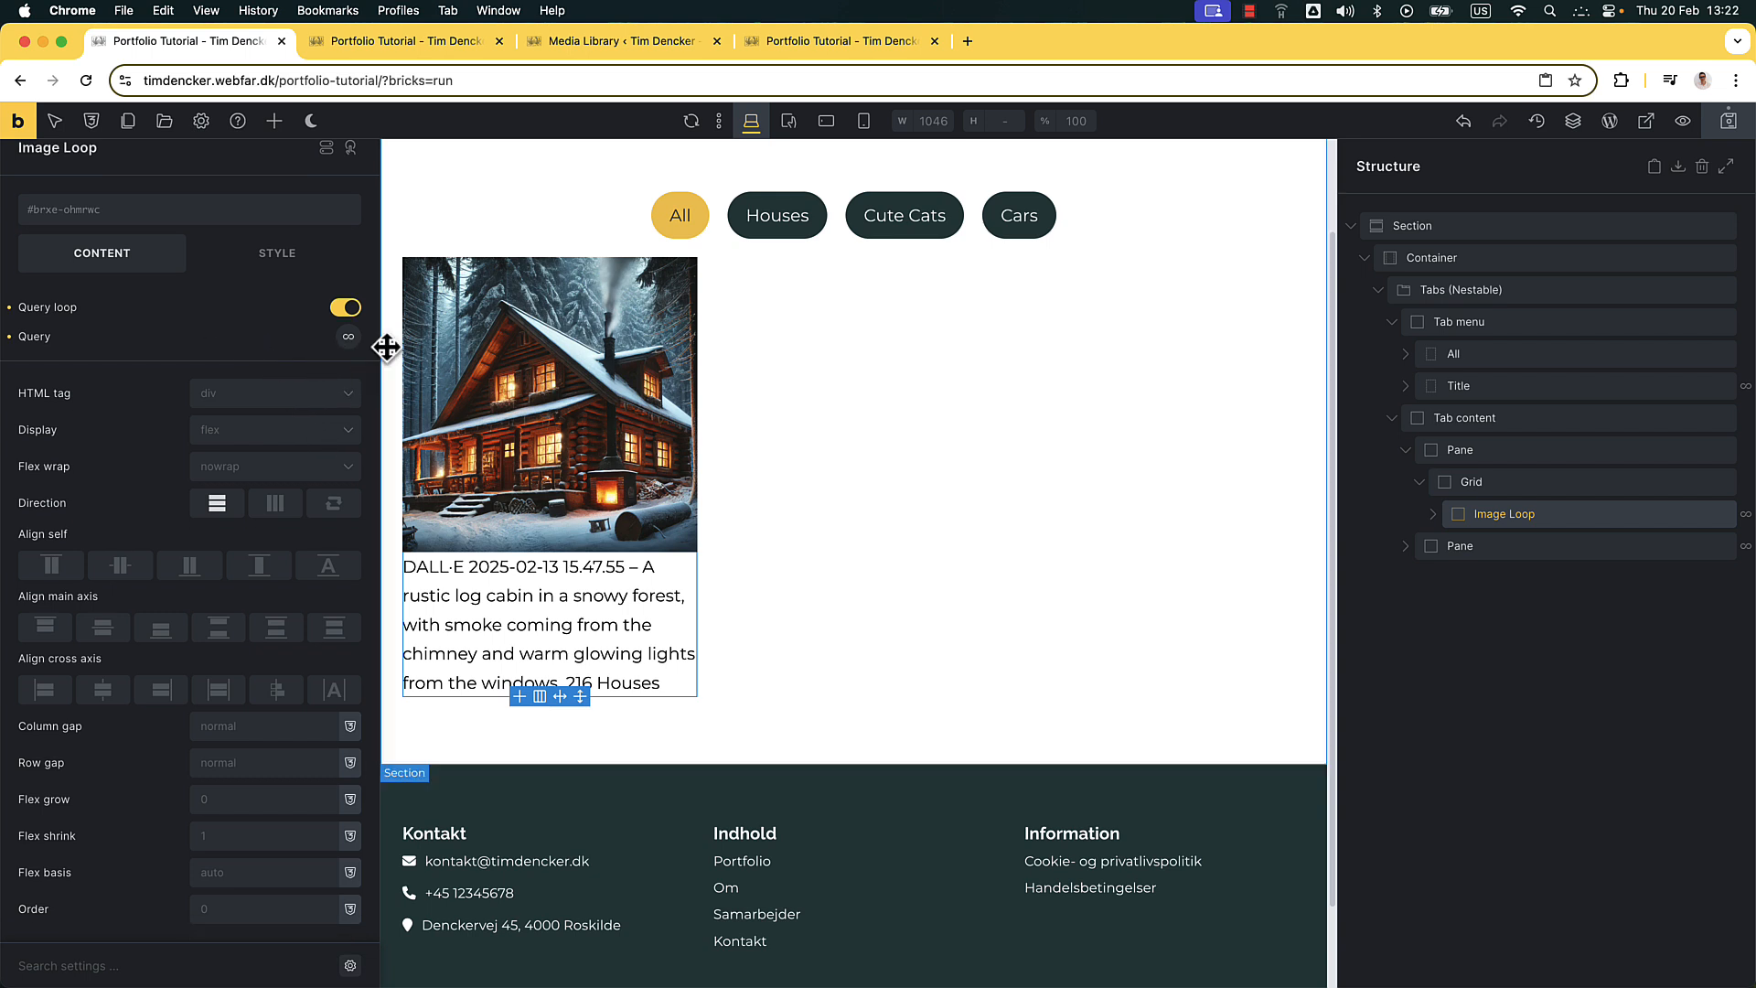
pyautogui.click(349, 336)
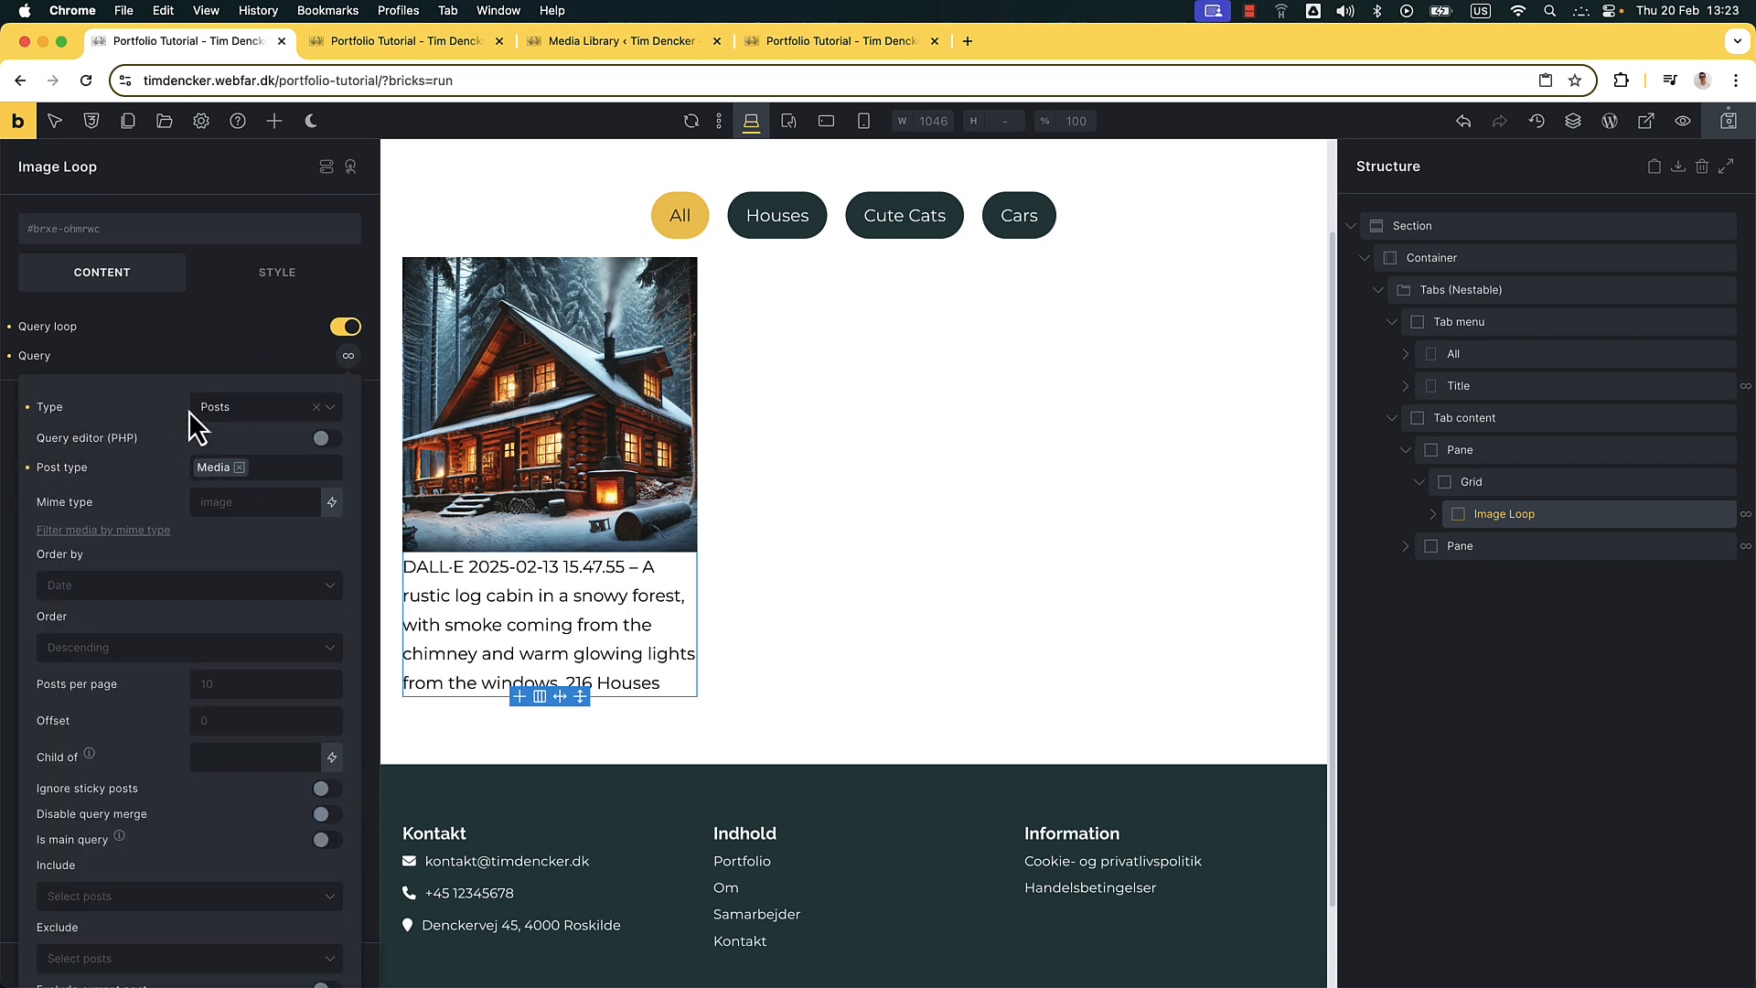
pyautogui.scroll(-4, 224, 479)
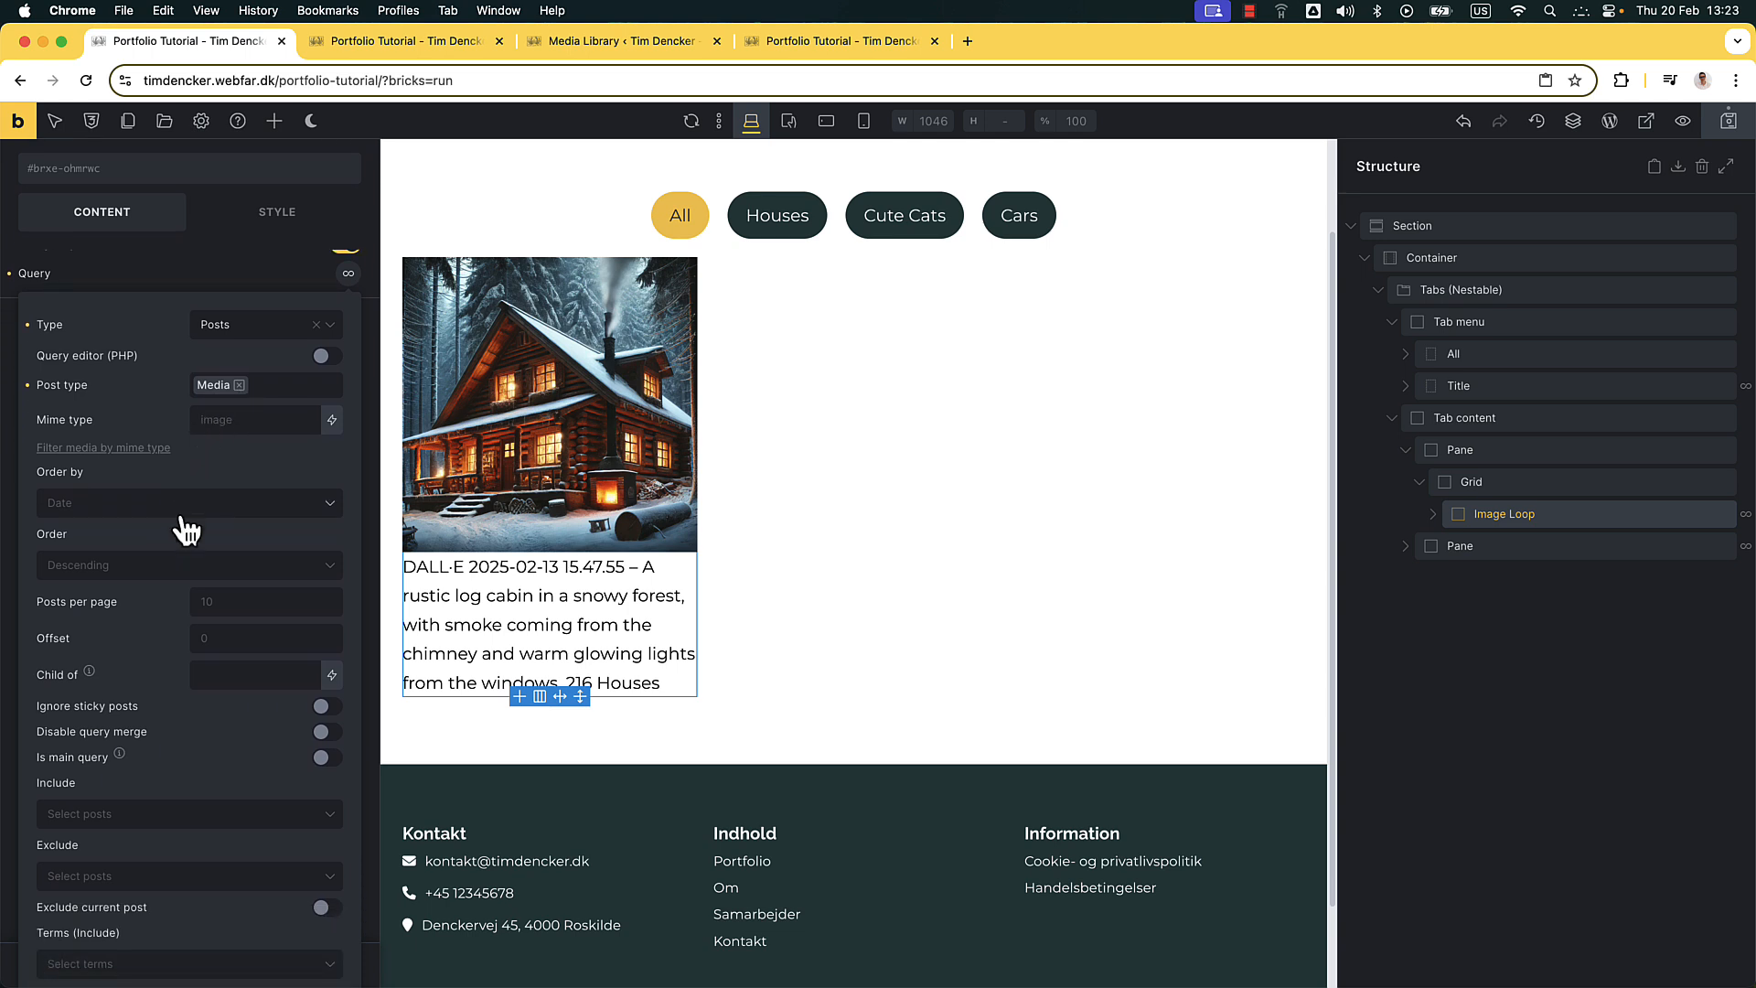
pyautogui.scroll(-20, 186, 530)
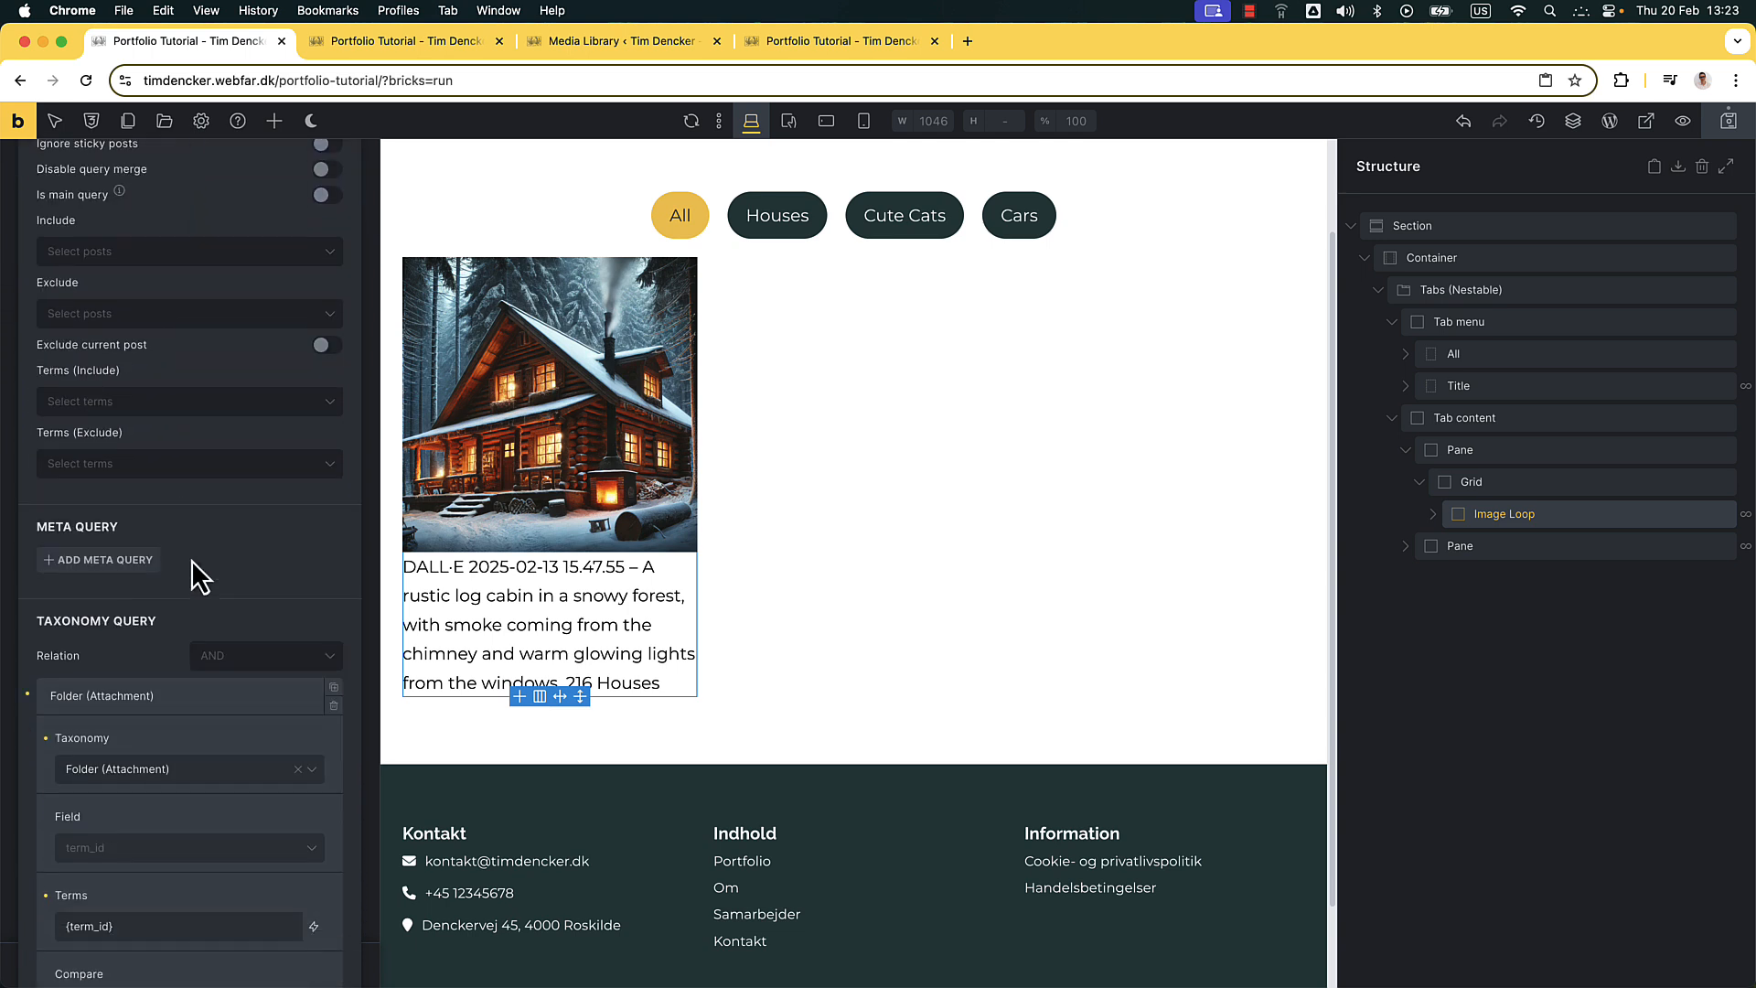
pyautogui.scroll(-6, 174, 640)
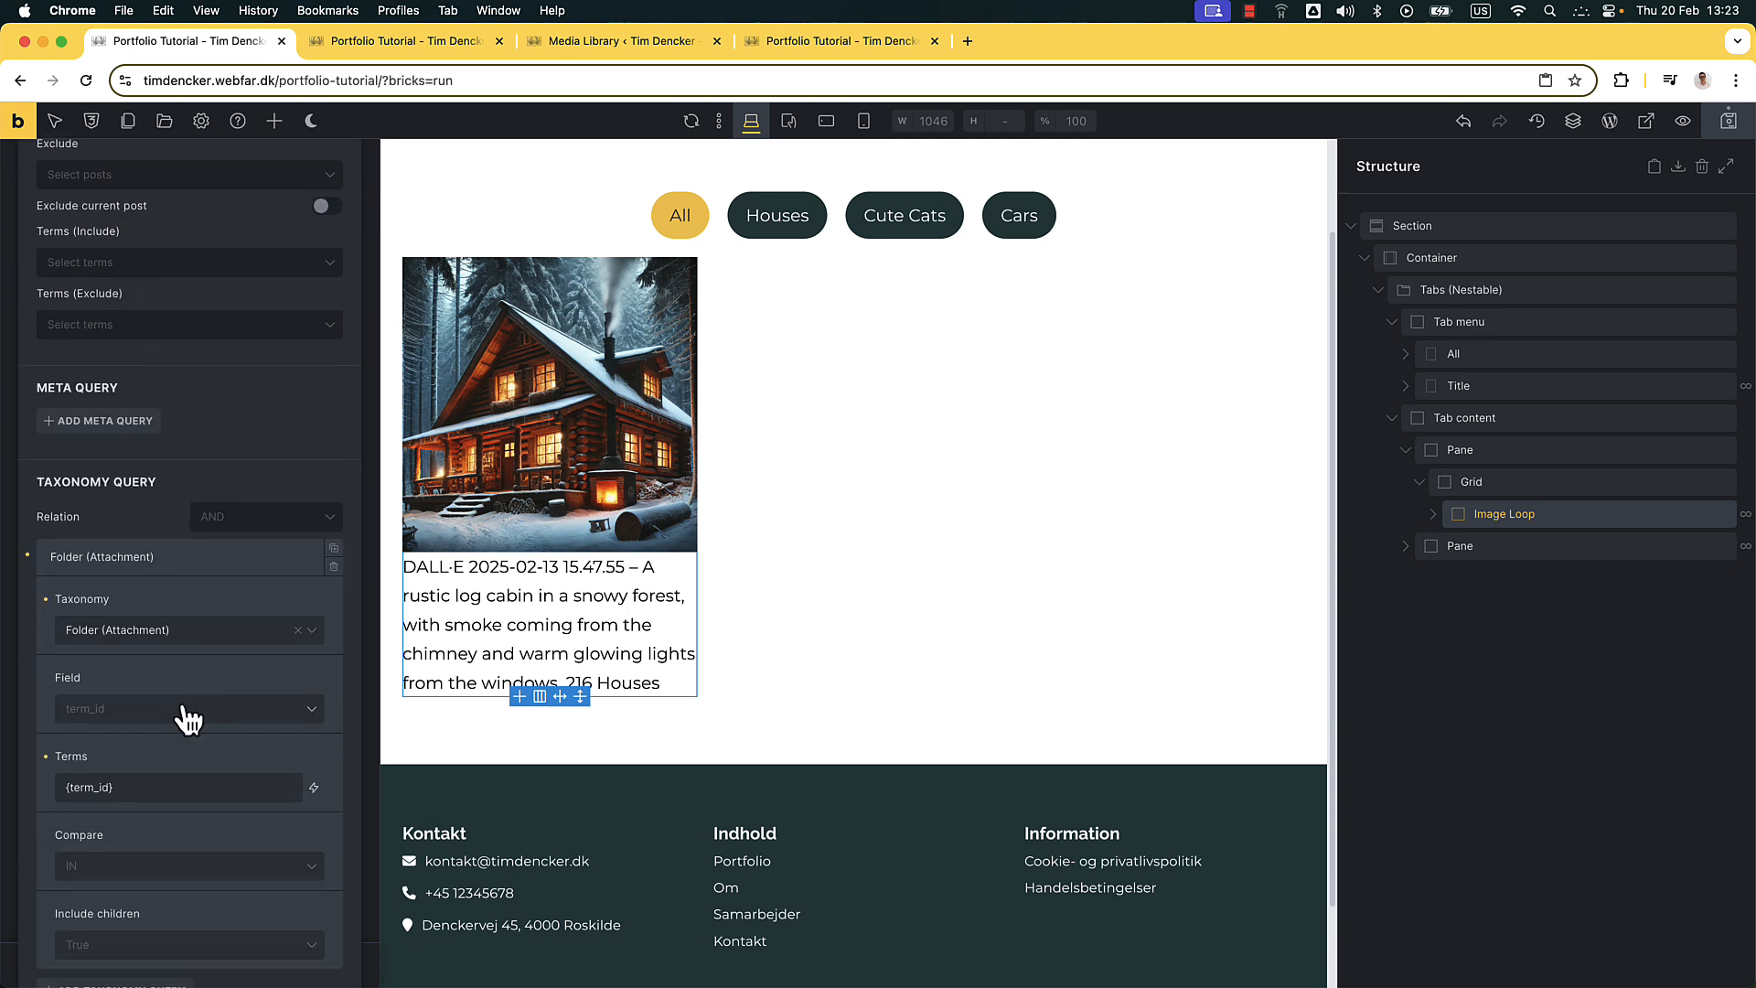
pyautogui.scroll(-3, 187, 720)
pyautogui.press('super+a')
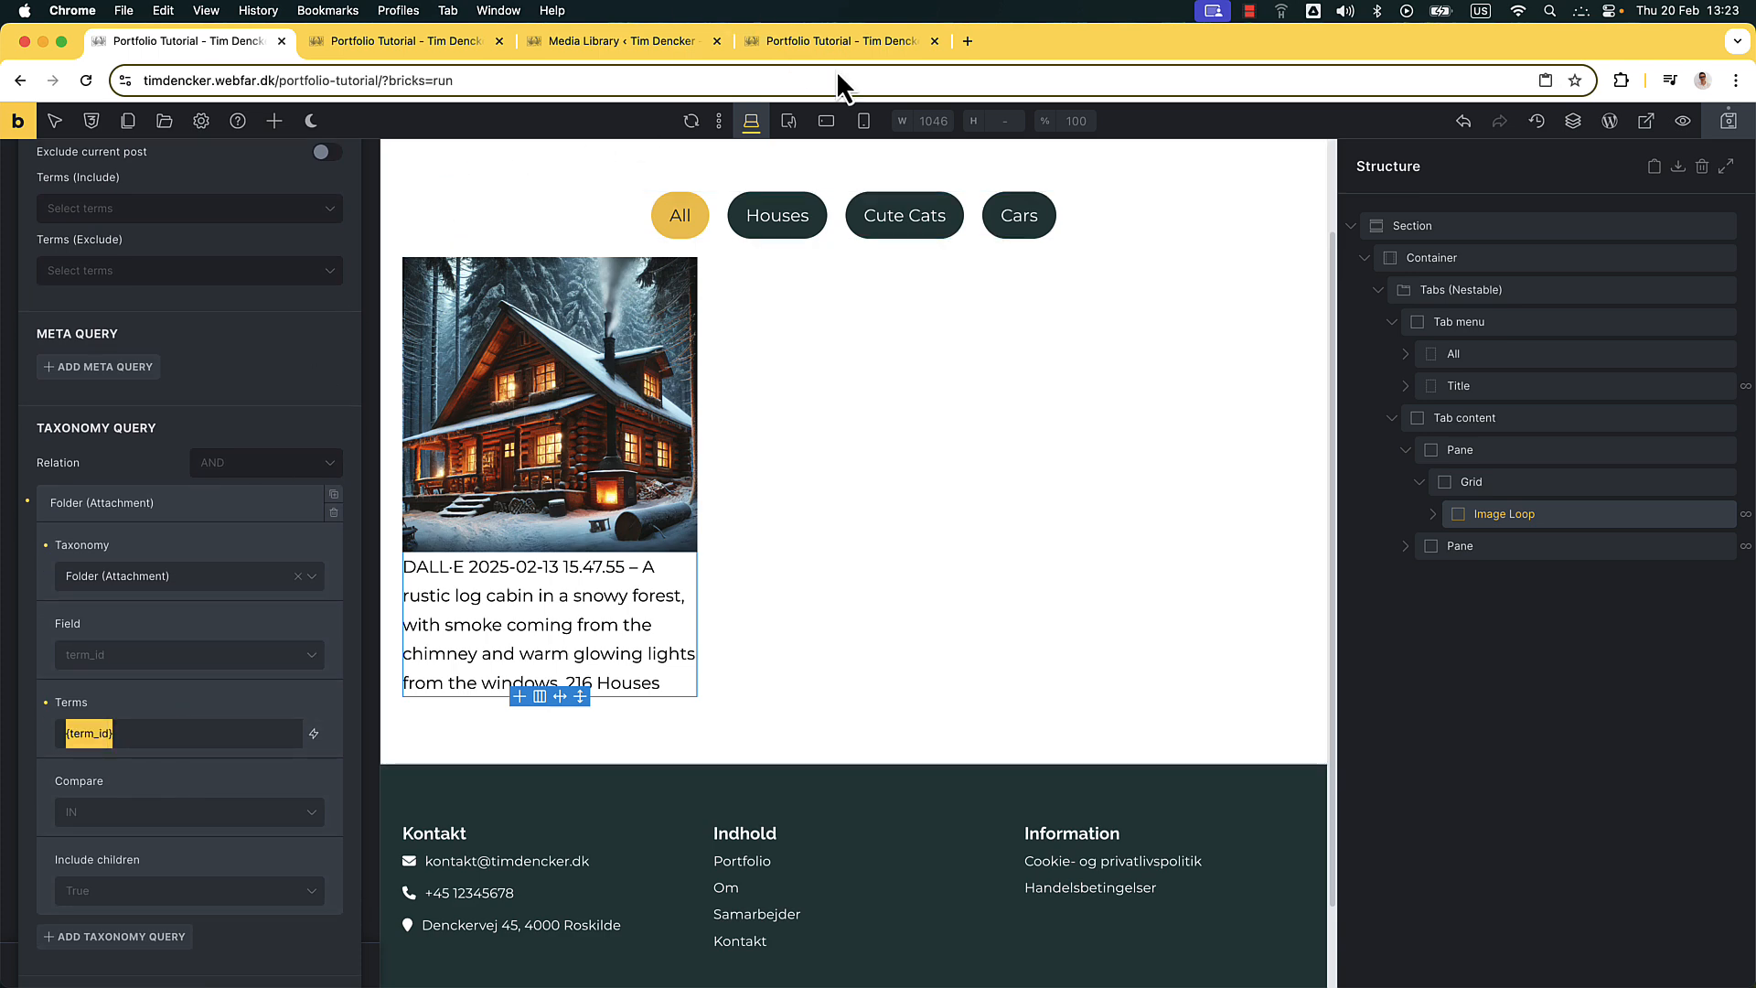
pyautogui.click(840, 46)
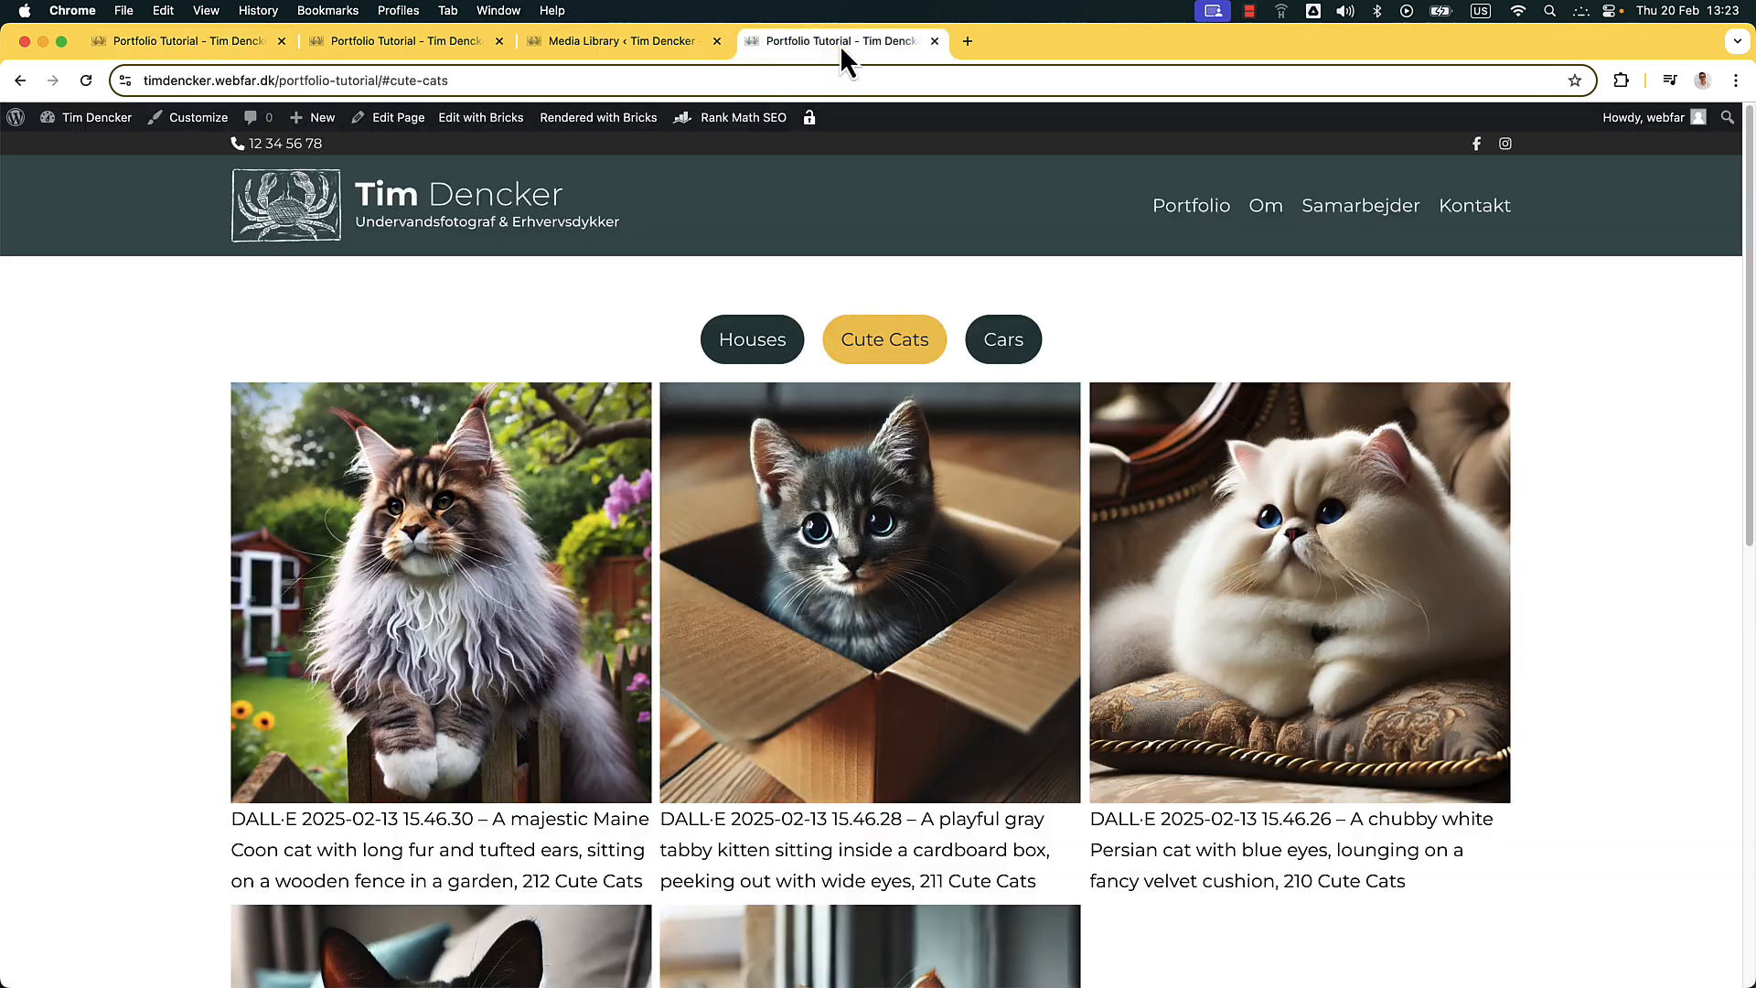
pyautogui.click(580, 47)
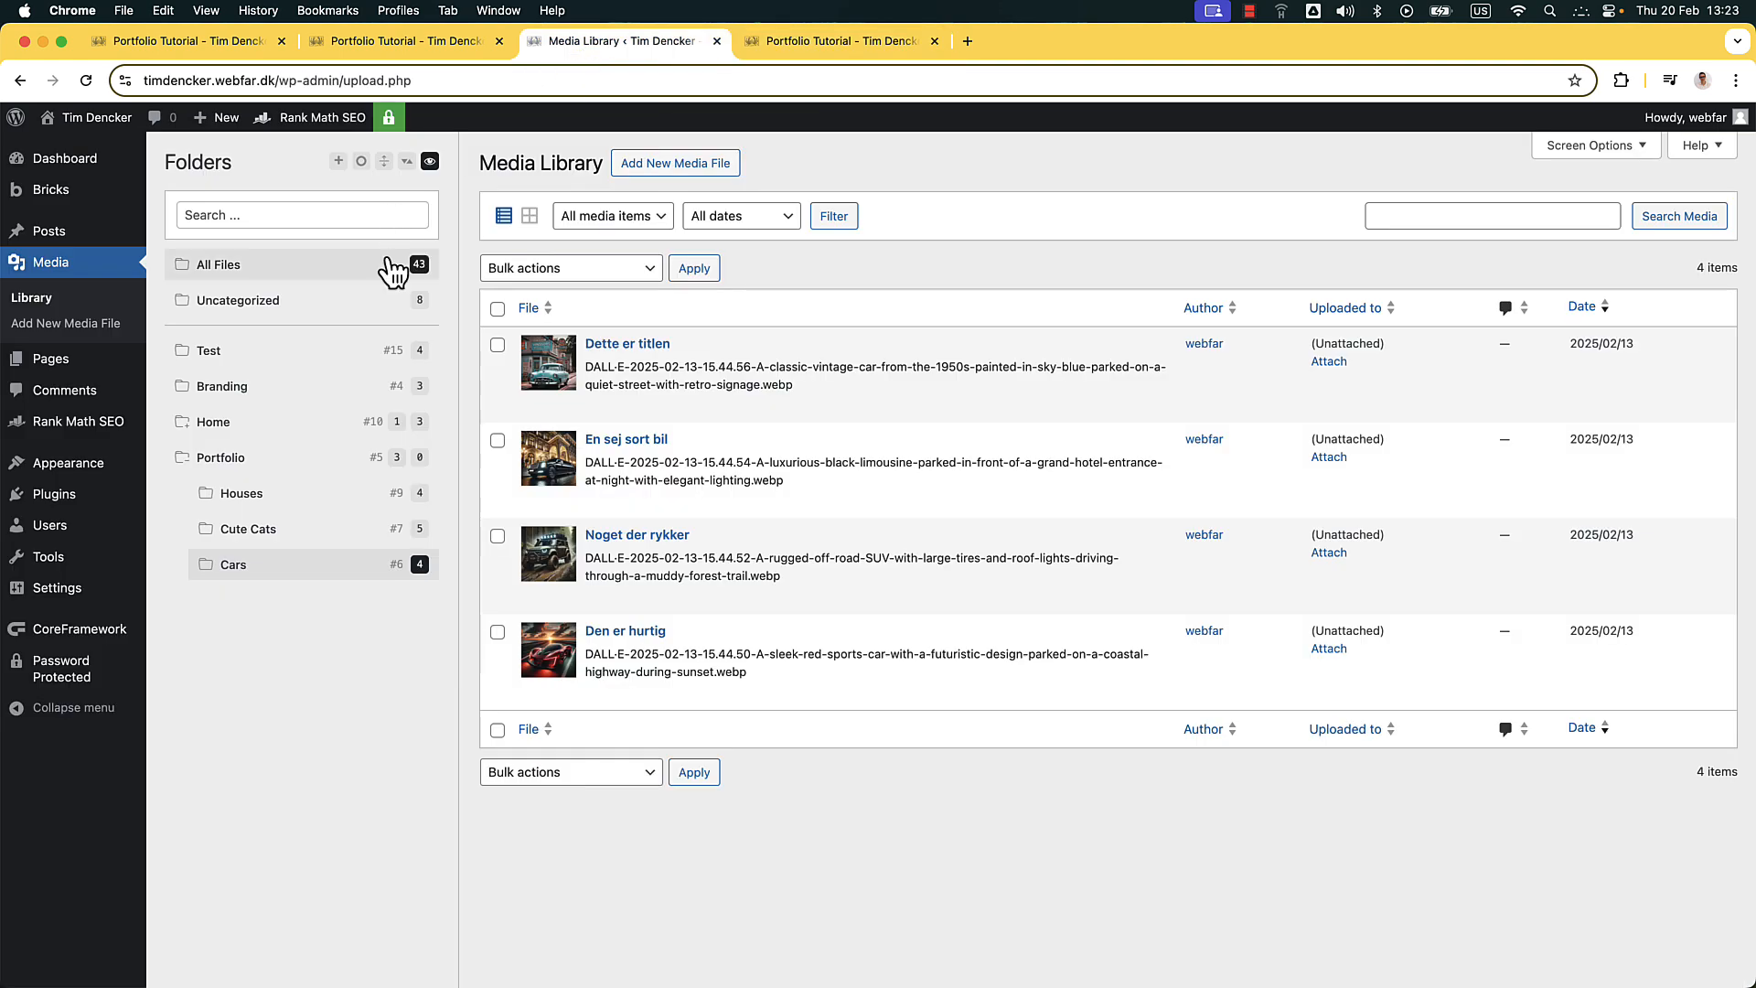
pyautogui.click(189, 43)
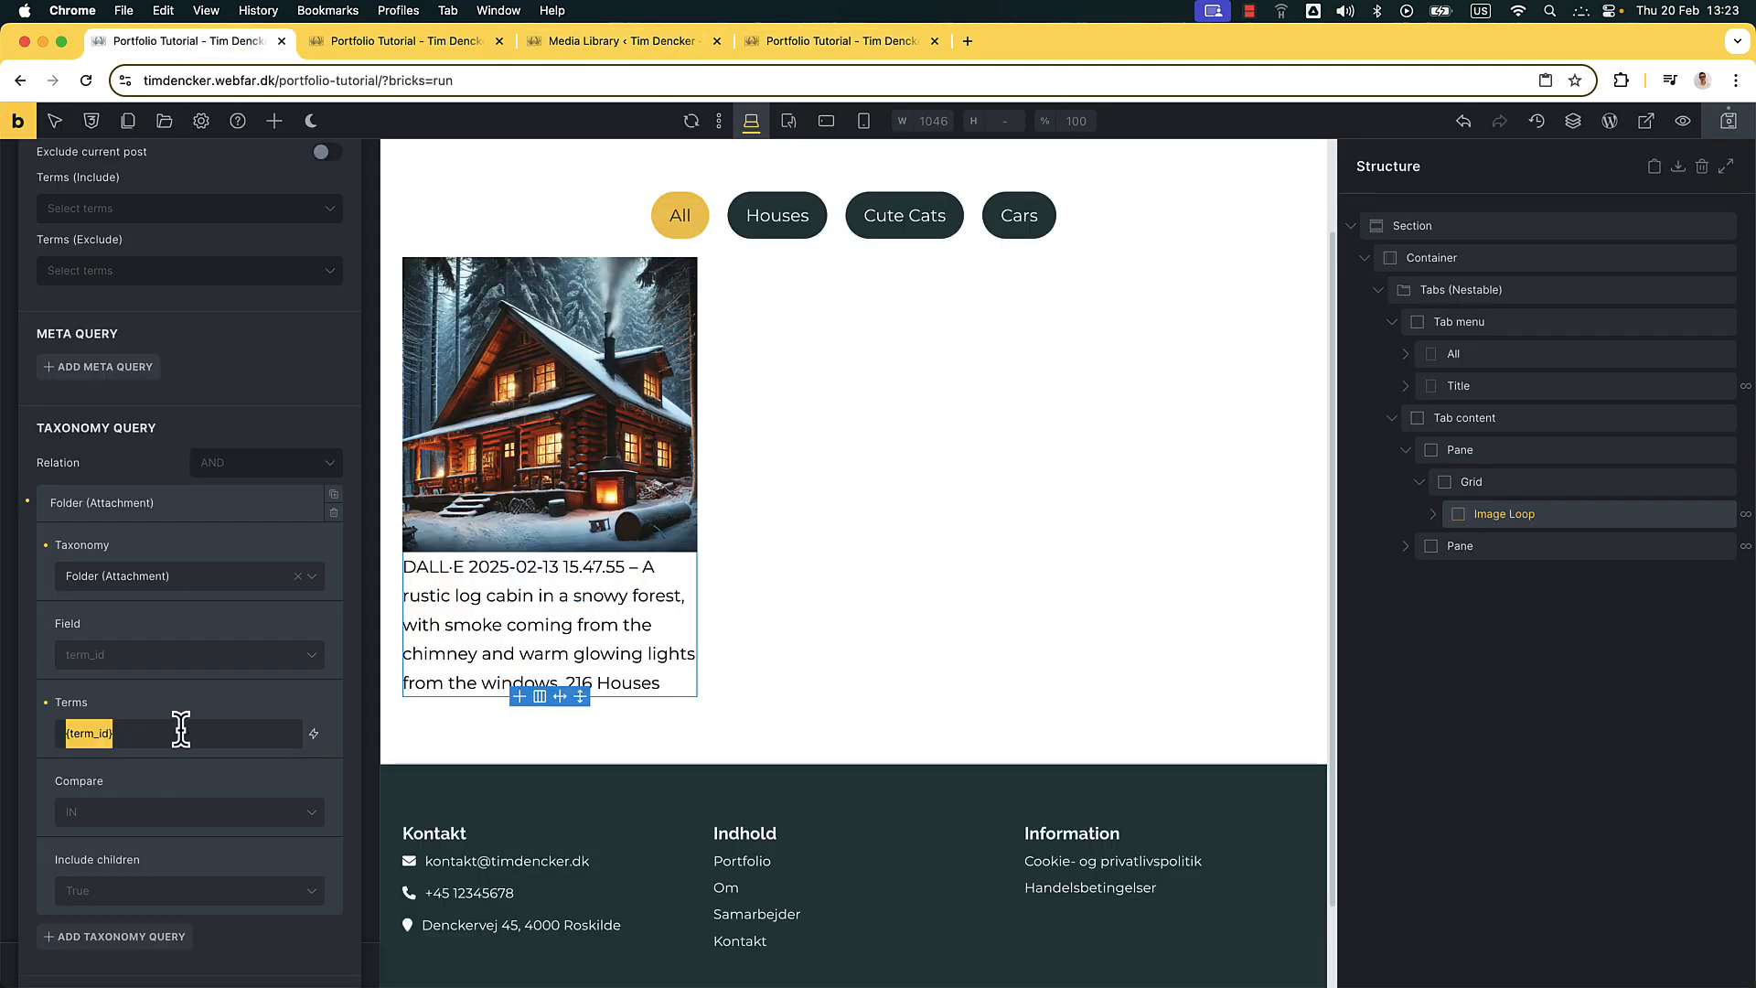
pyautogui.write('5')
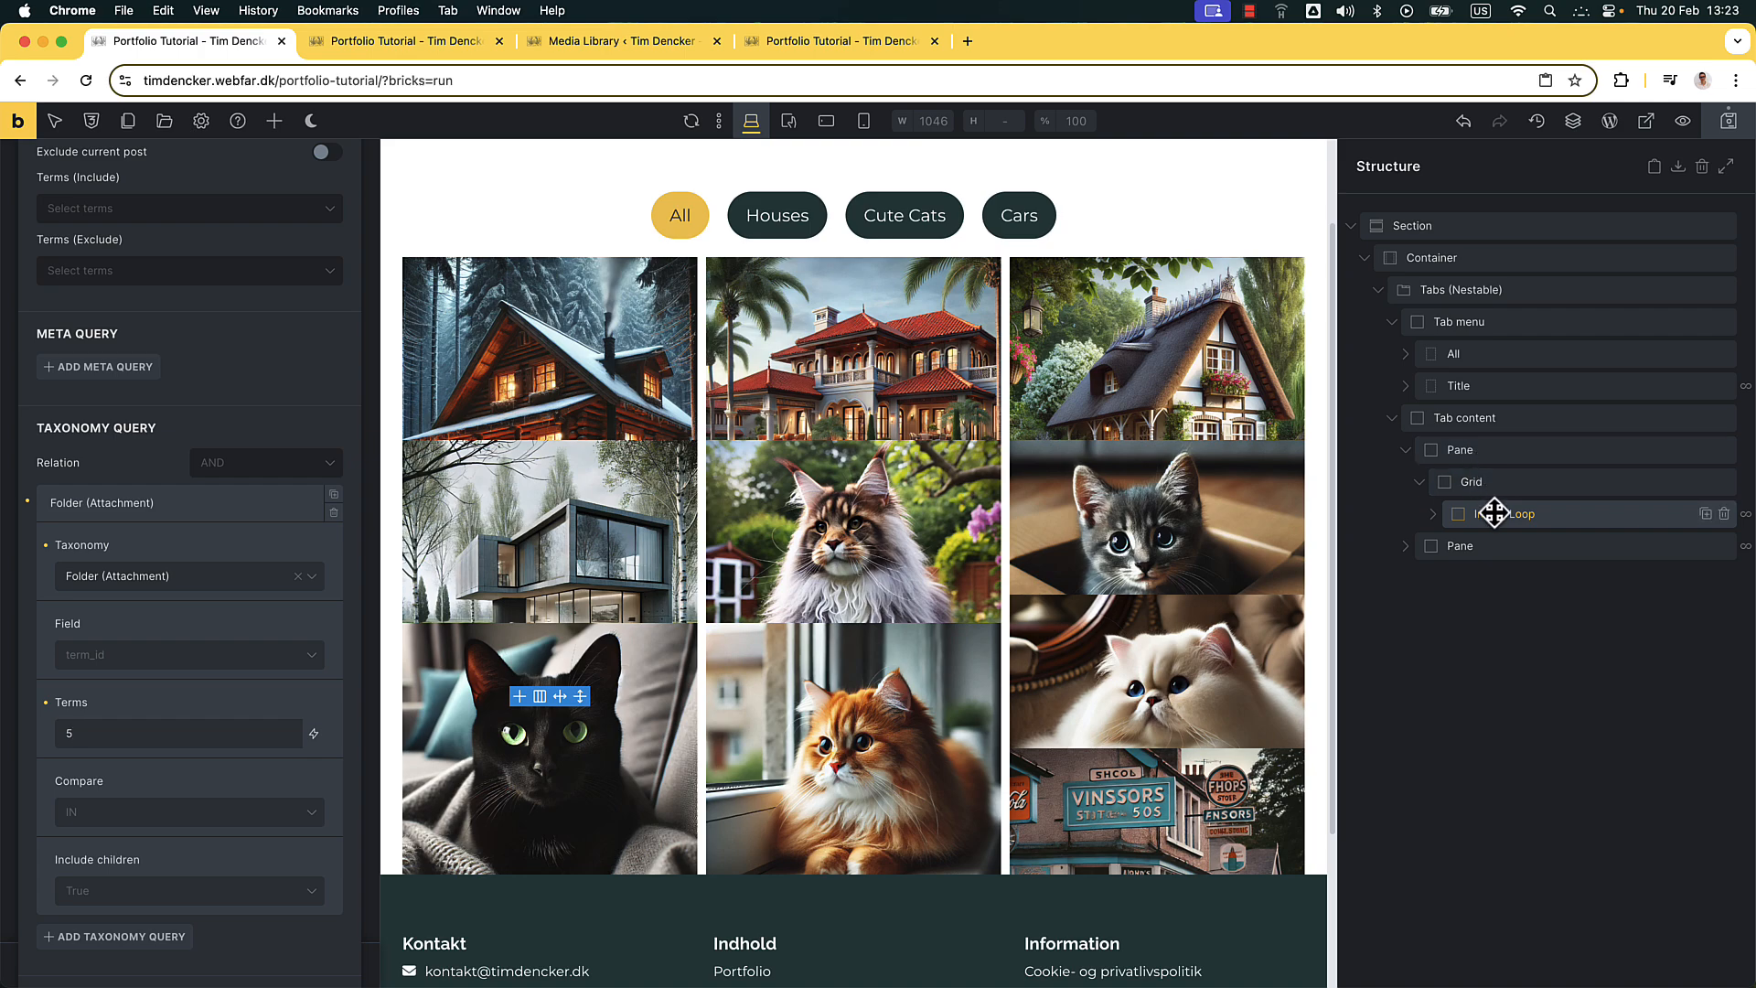
pyautogui.click(1728, 121)
# Check the All, Houses, Cute Cats and Cars tabs and their images on the portfolio preview page
pyautogui.click(428, 46)
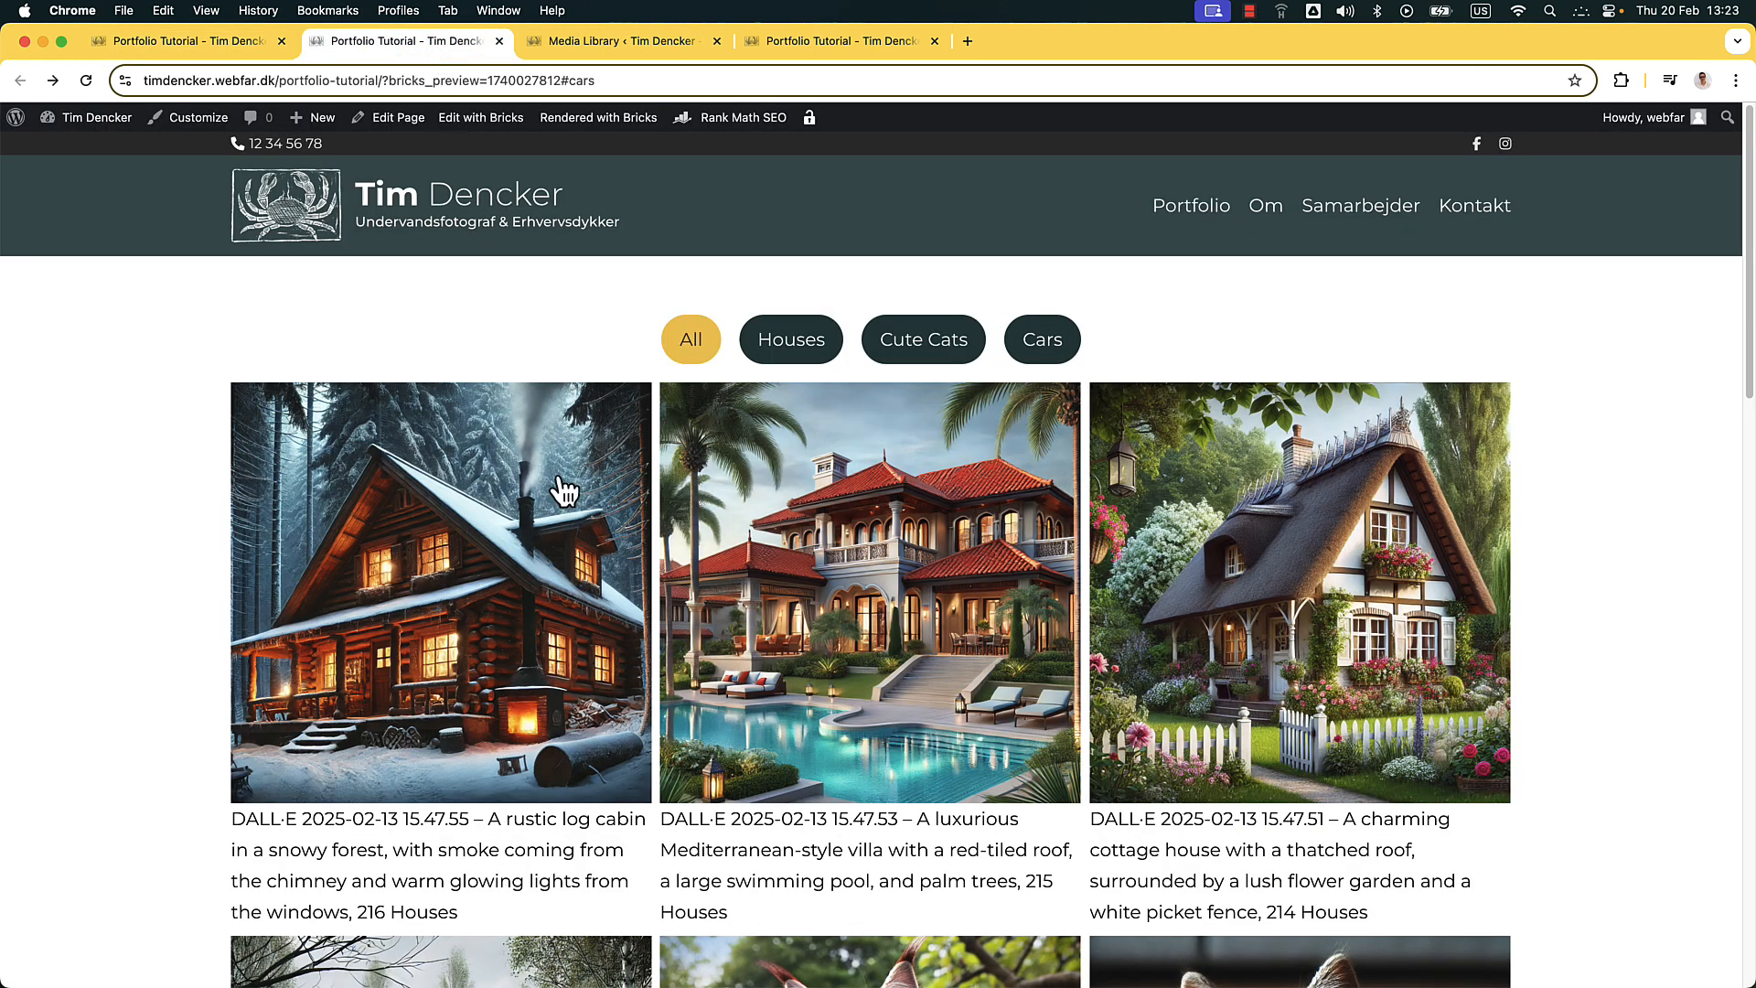
pyautogui.scroll(-15, 584, 521)
pyautogui.scroll(5, 612, 470)
pyautogui.scroll(10, 605, 457)
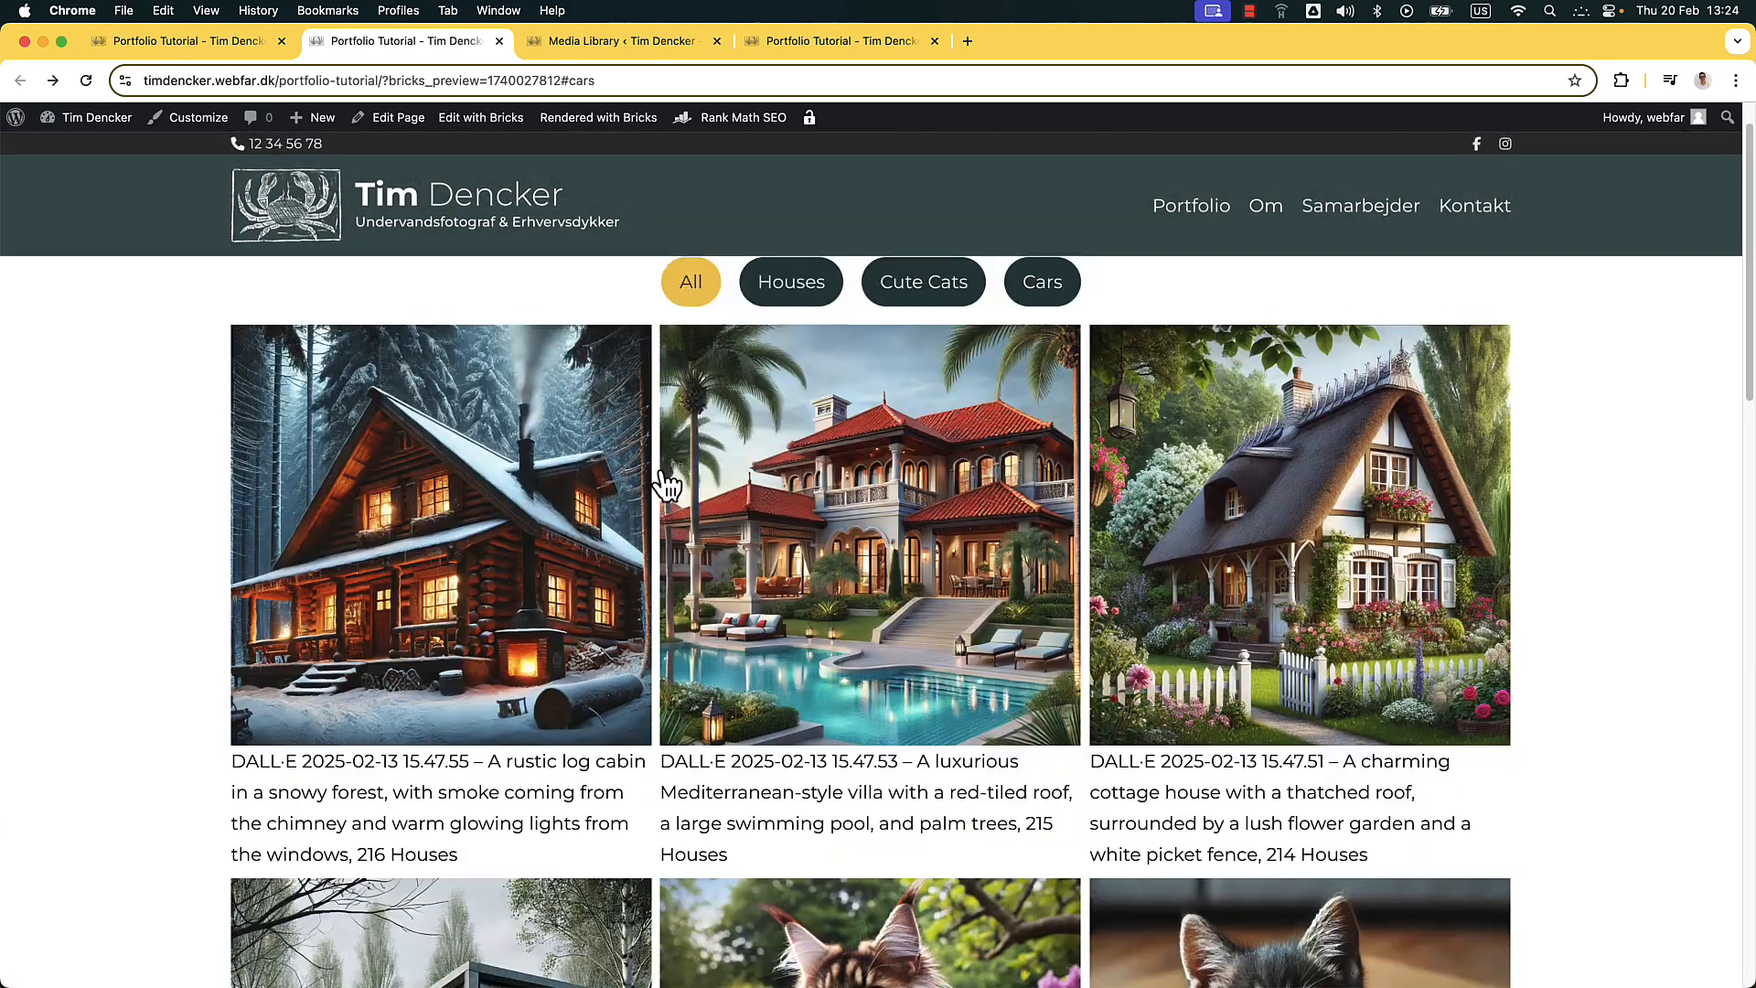
pyautogui.click(795, 343)
pyautogui.scroll(2, 796, 454)
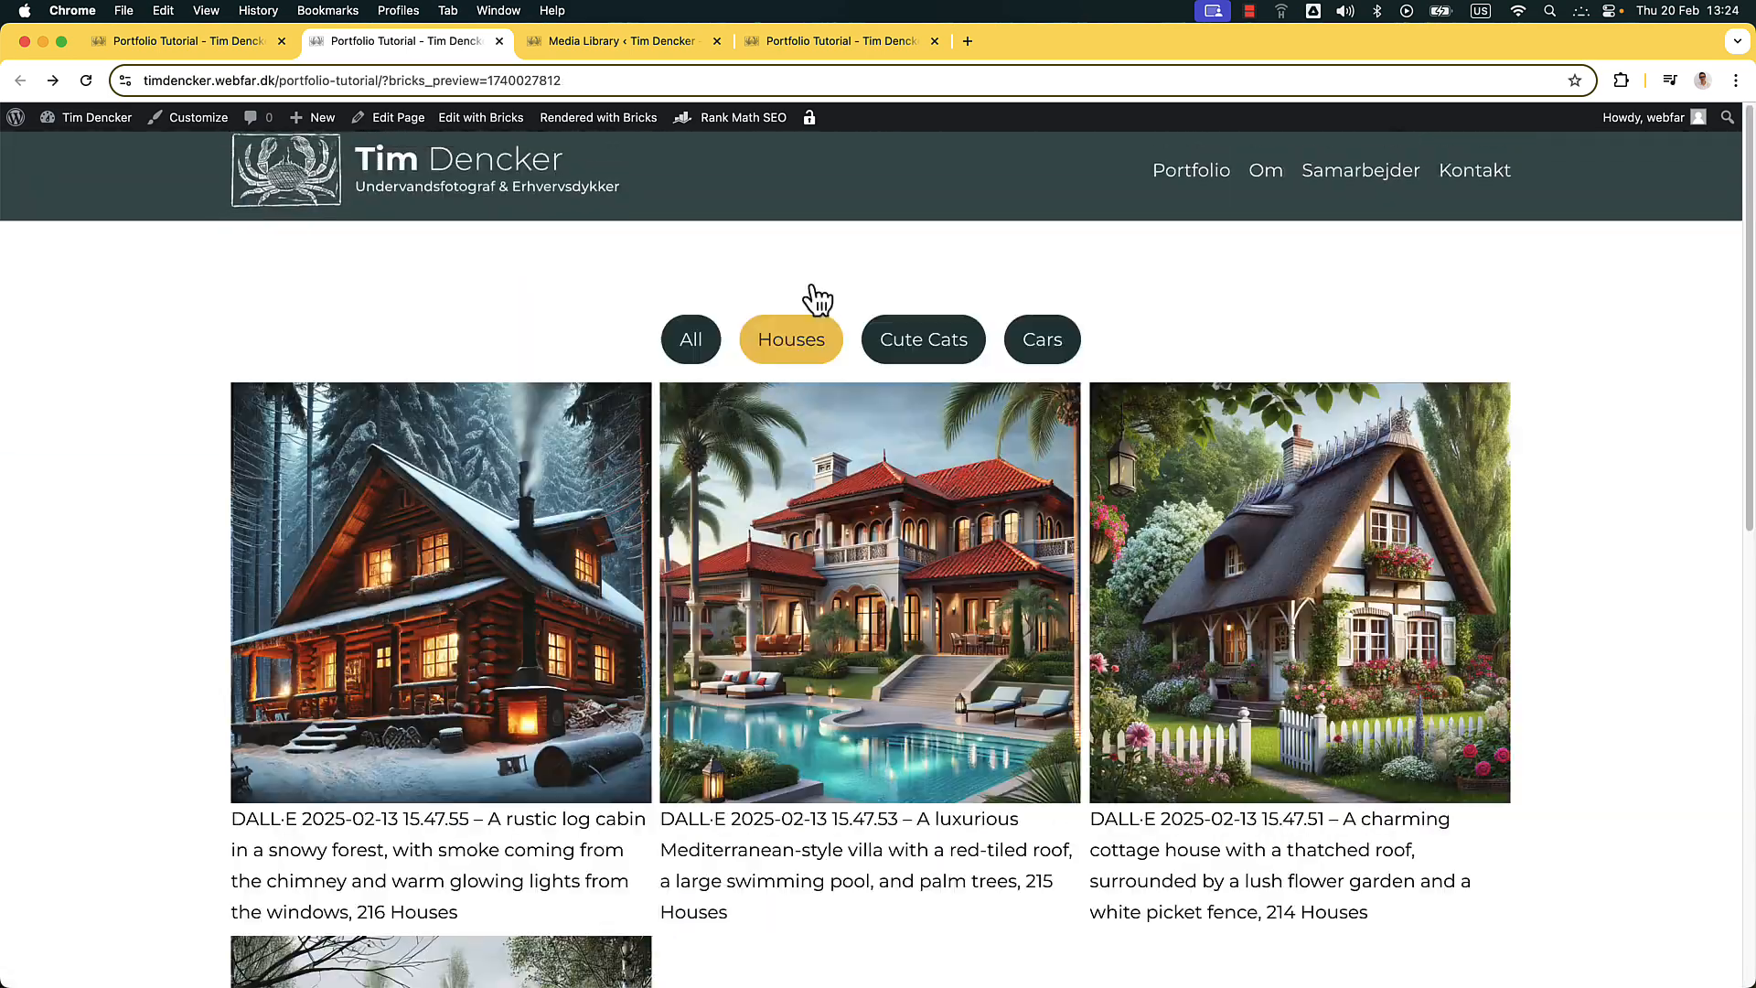
pyautogui.click(901, 338)
pyautogui.click(1042, 347)
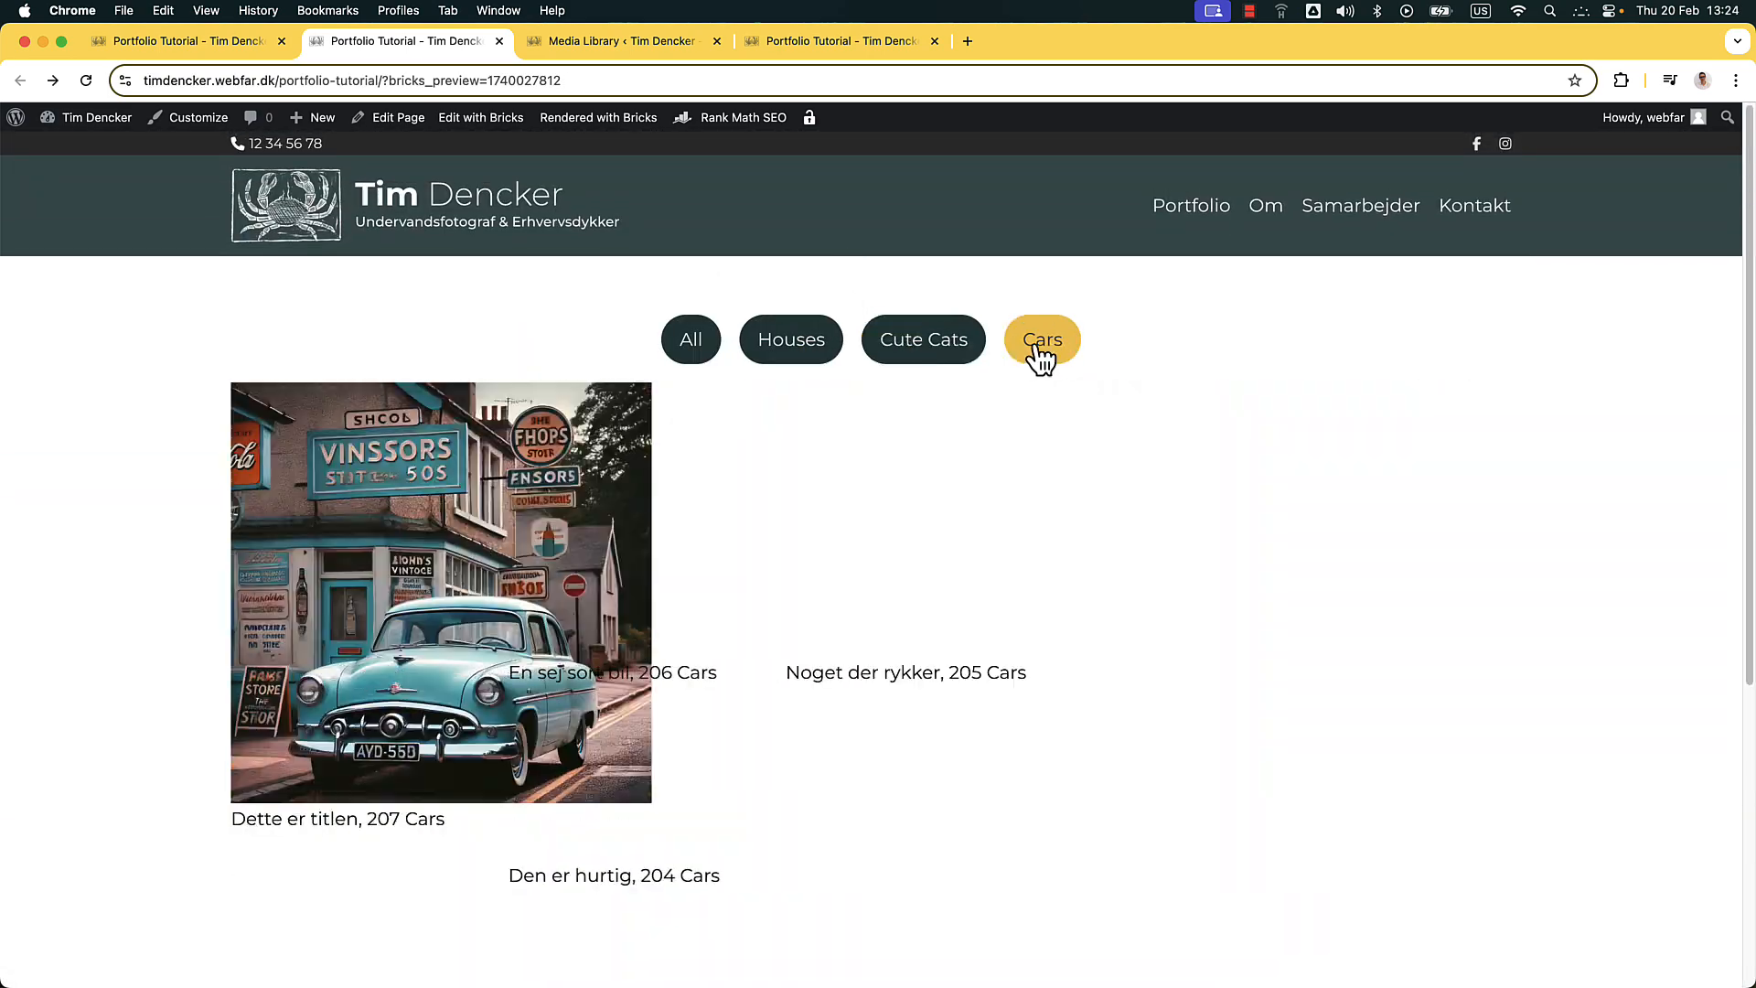
pyautogui.click(693, 340)
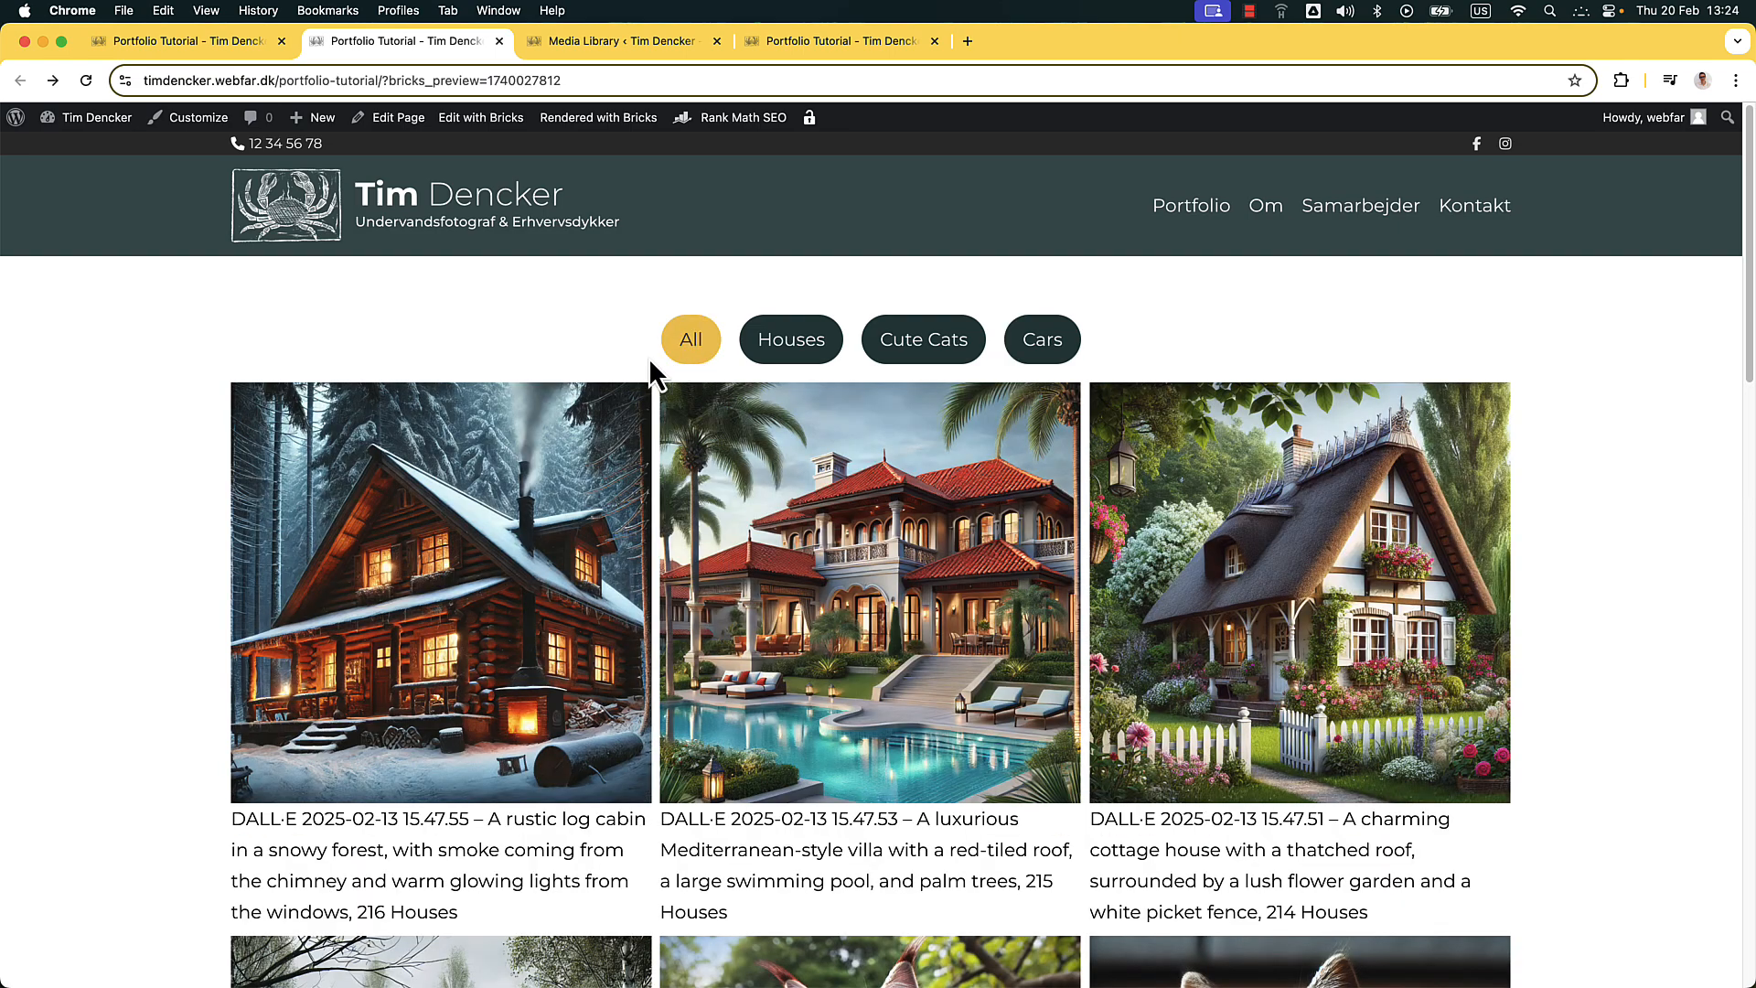
pyautogui.scroll(-15, 650, 359)
pyautogui.scroll(8, 659, 394)
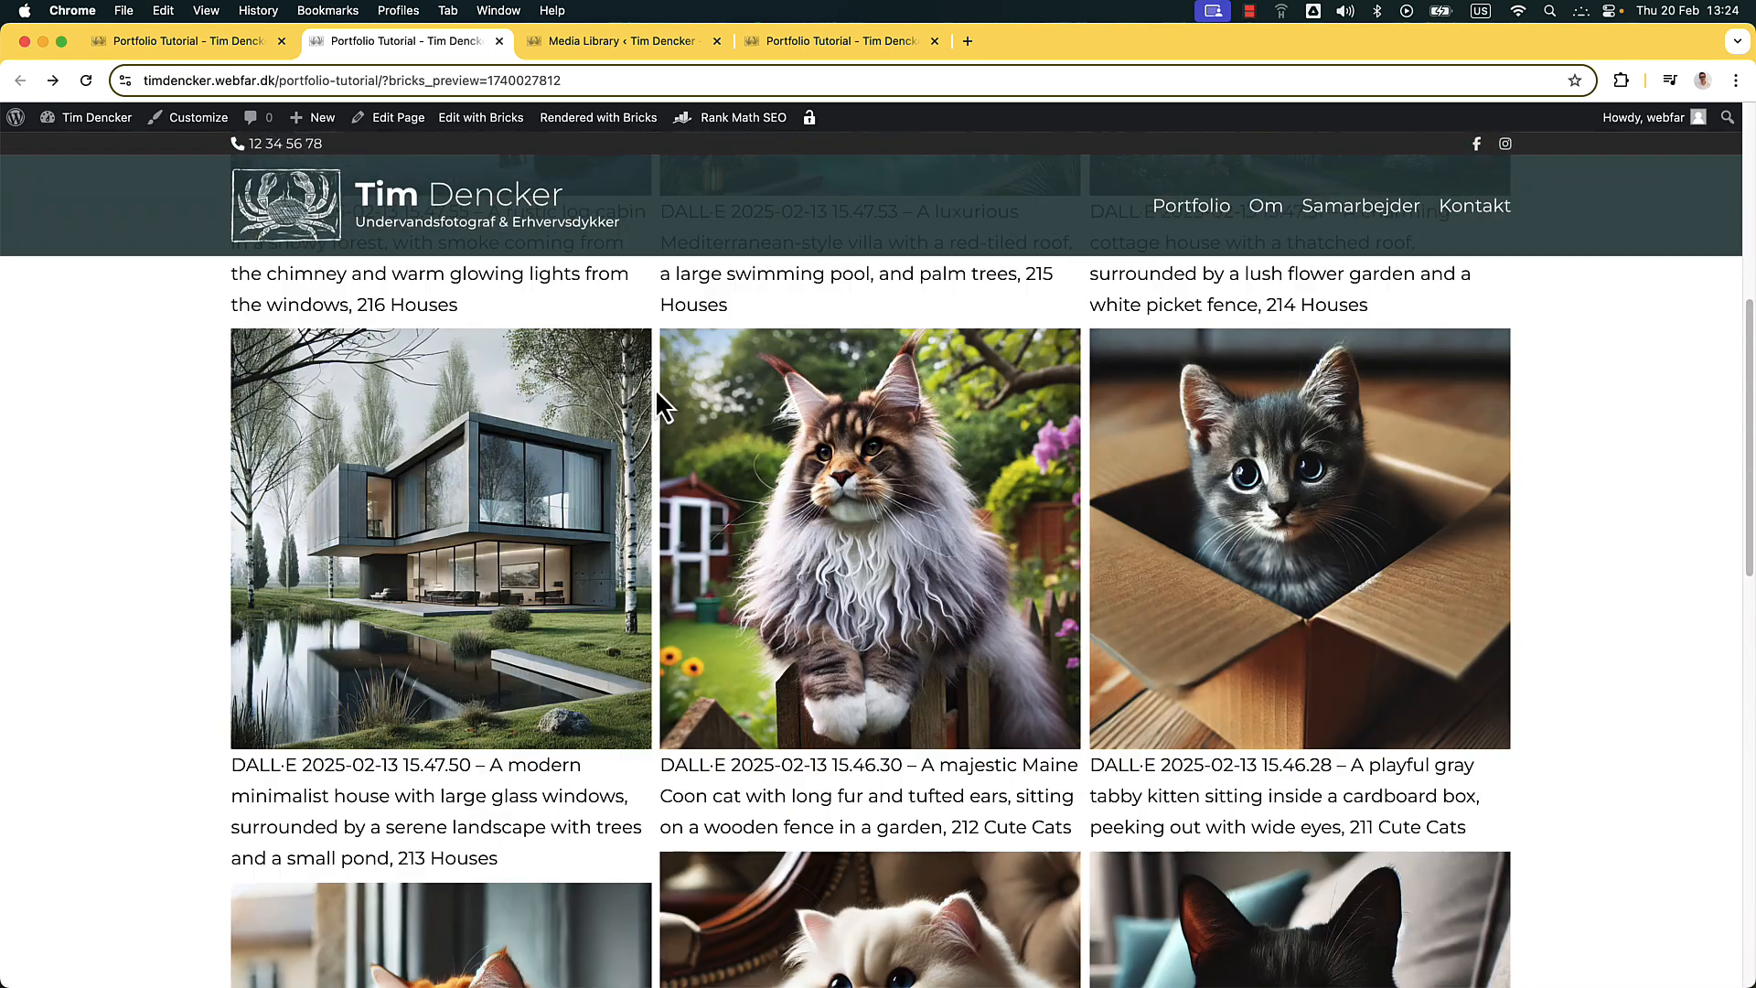
# Test the lightbox from the modern house image in the All tab by stepping through its images, and close it
pyautogui.click(588, 451)
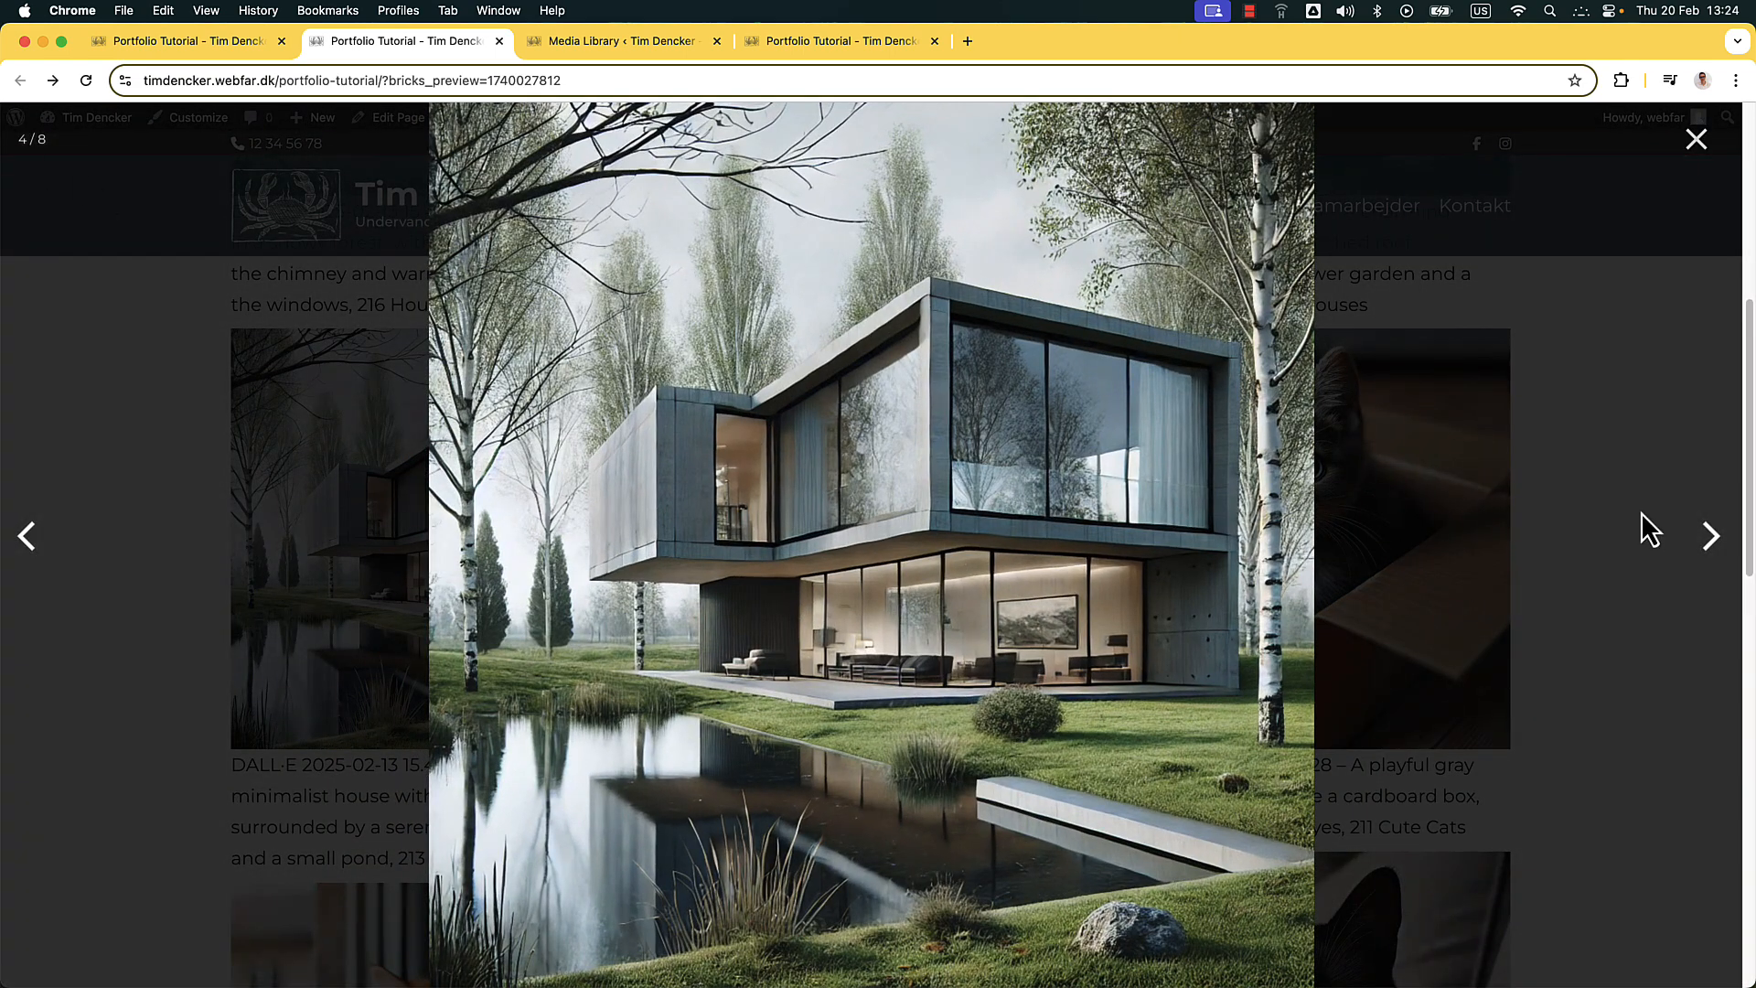
pyautogui.click(1703, 538)
pyautogui.click(1703, 539)
pyautogui.click(1703, 539)
pyautogui.click(1703, 538)
pyautogui.click(1694, 146)
pyautogui.scroll(6, 1160, 485)
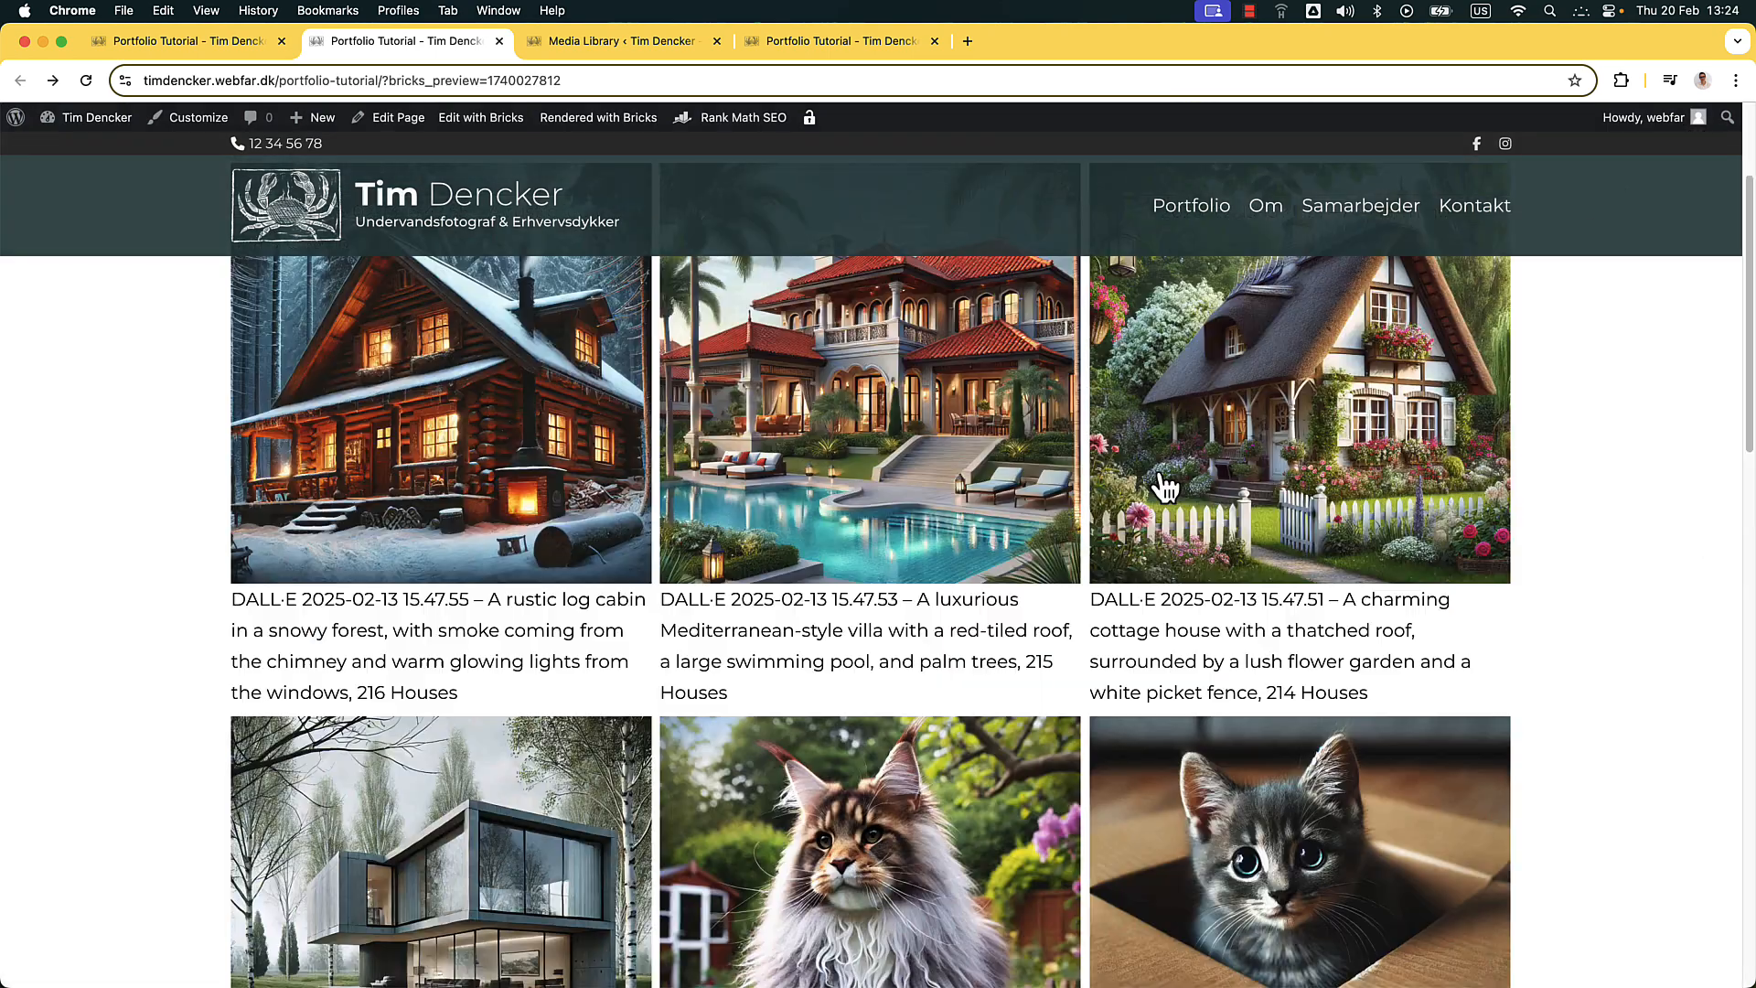
# Return to the Bricks editor and rename the first Pane in the tab content to "All Pane"
pyautogui.click(244, 42)
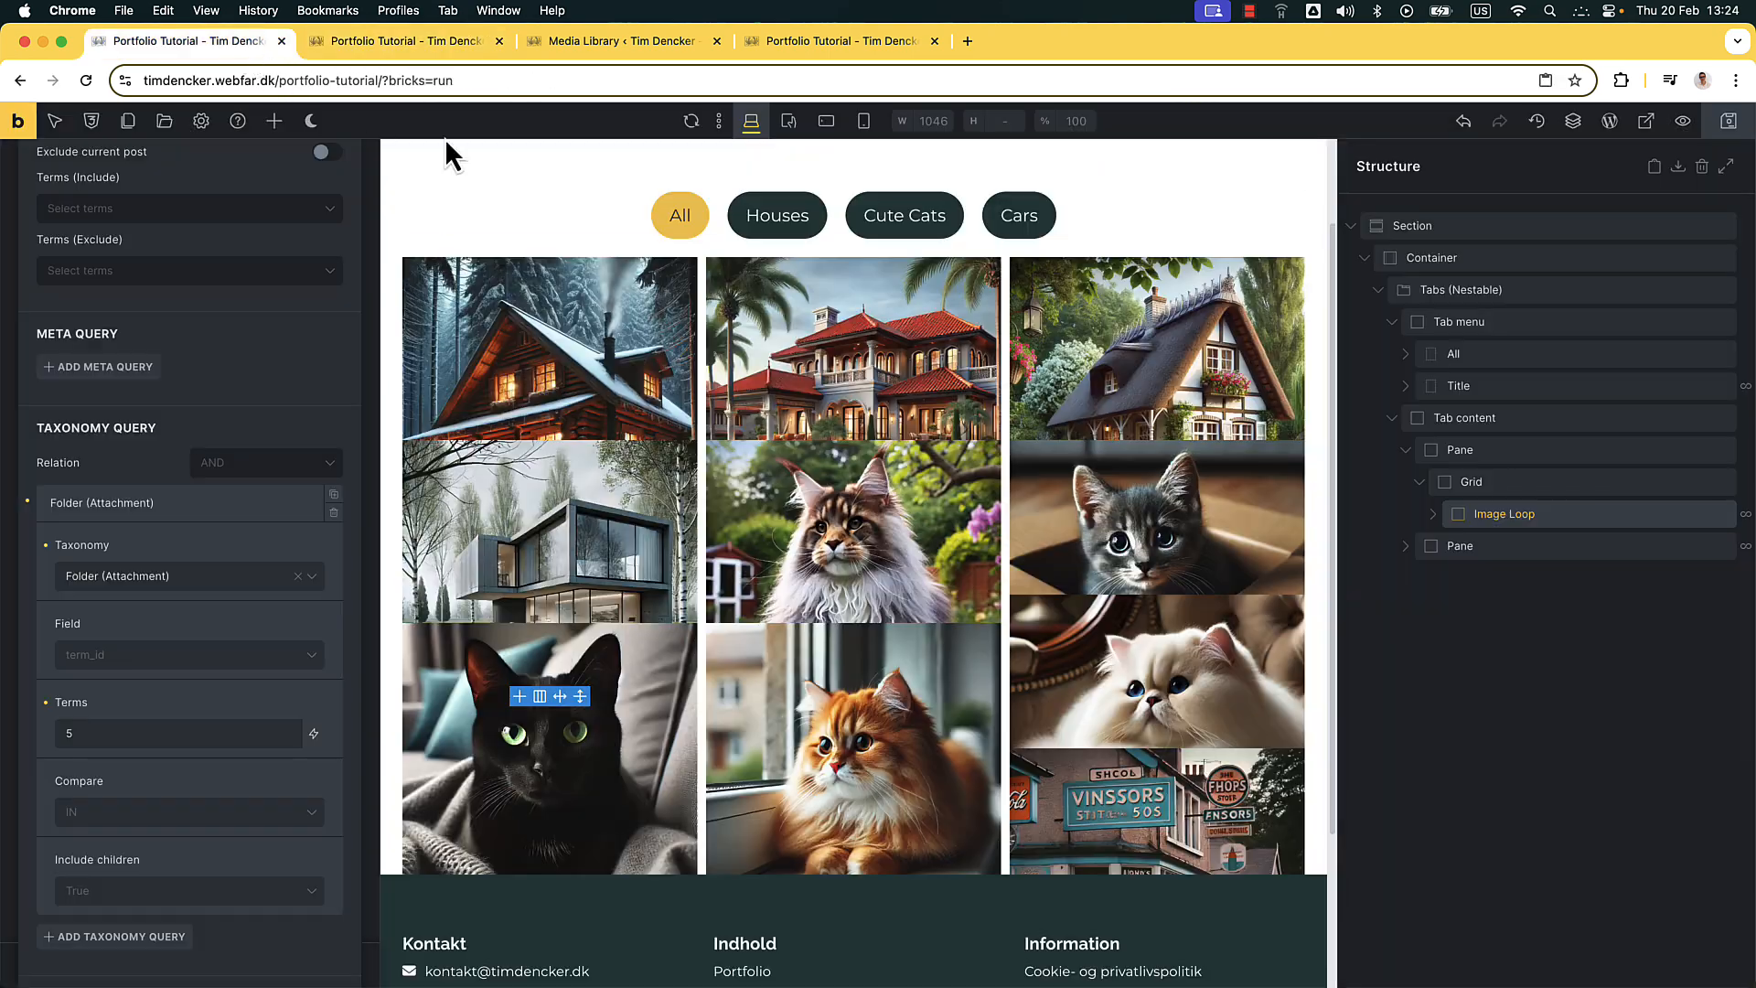
pyautogui.click(1432, 513)
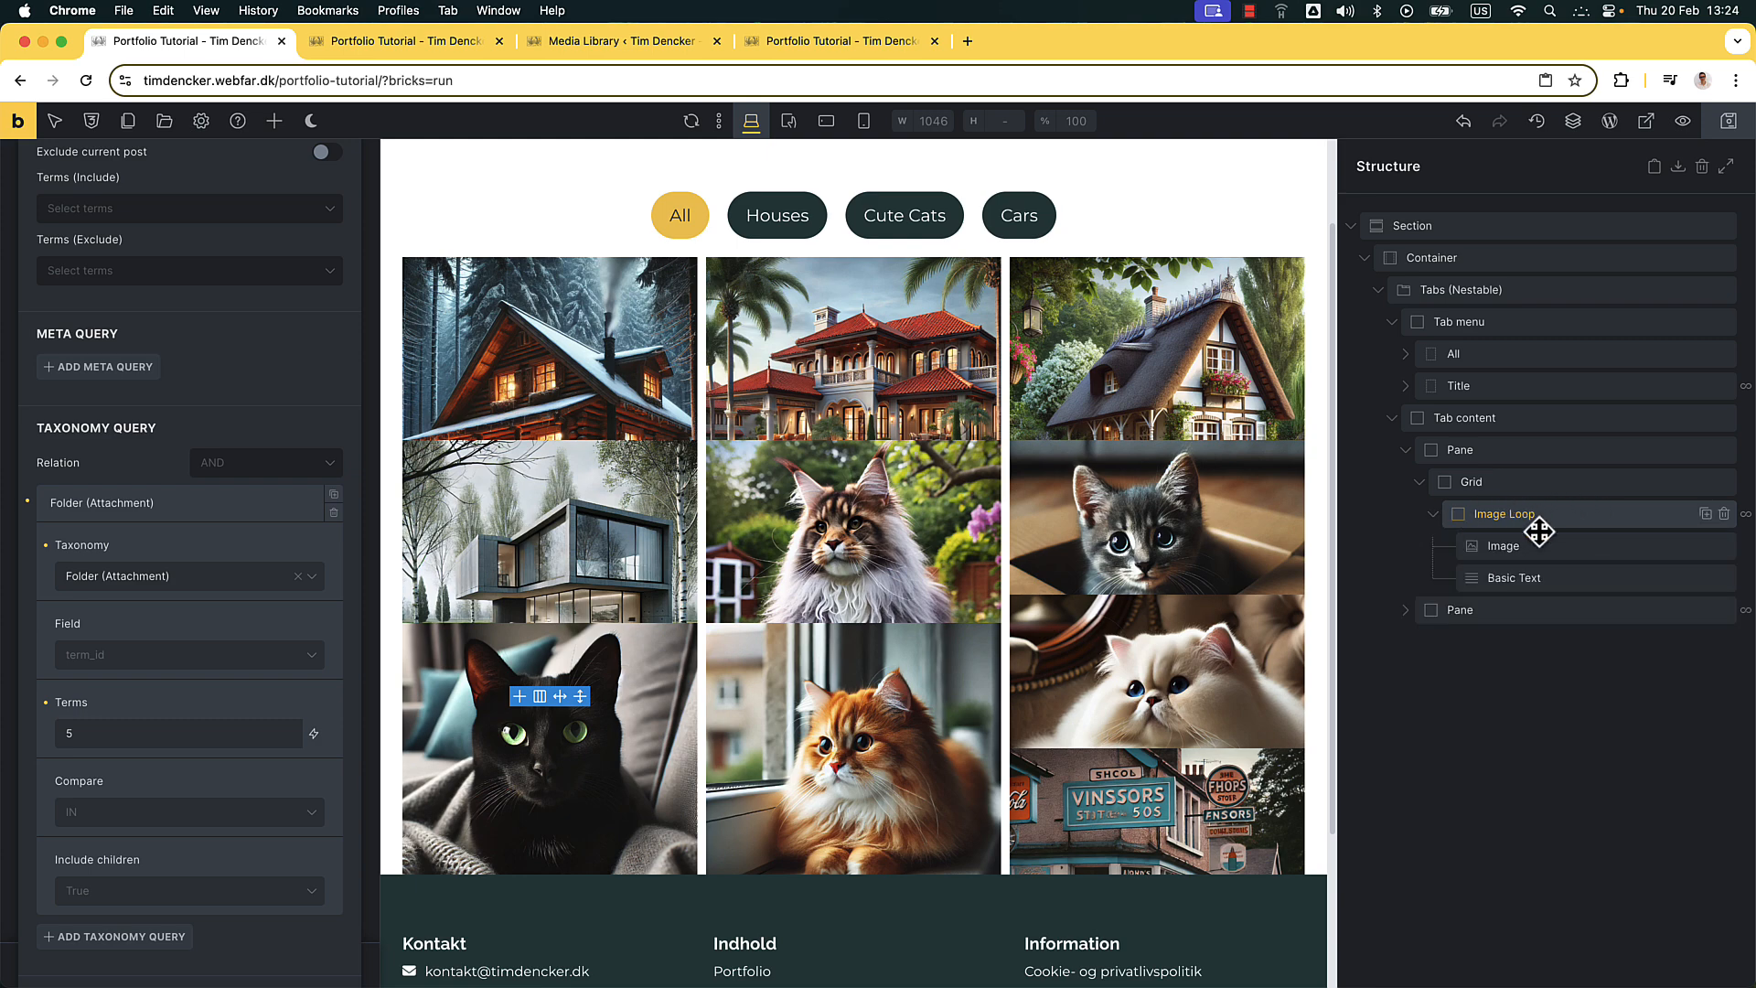
pyautogui.click(1537, 548)
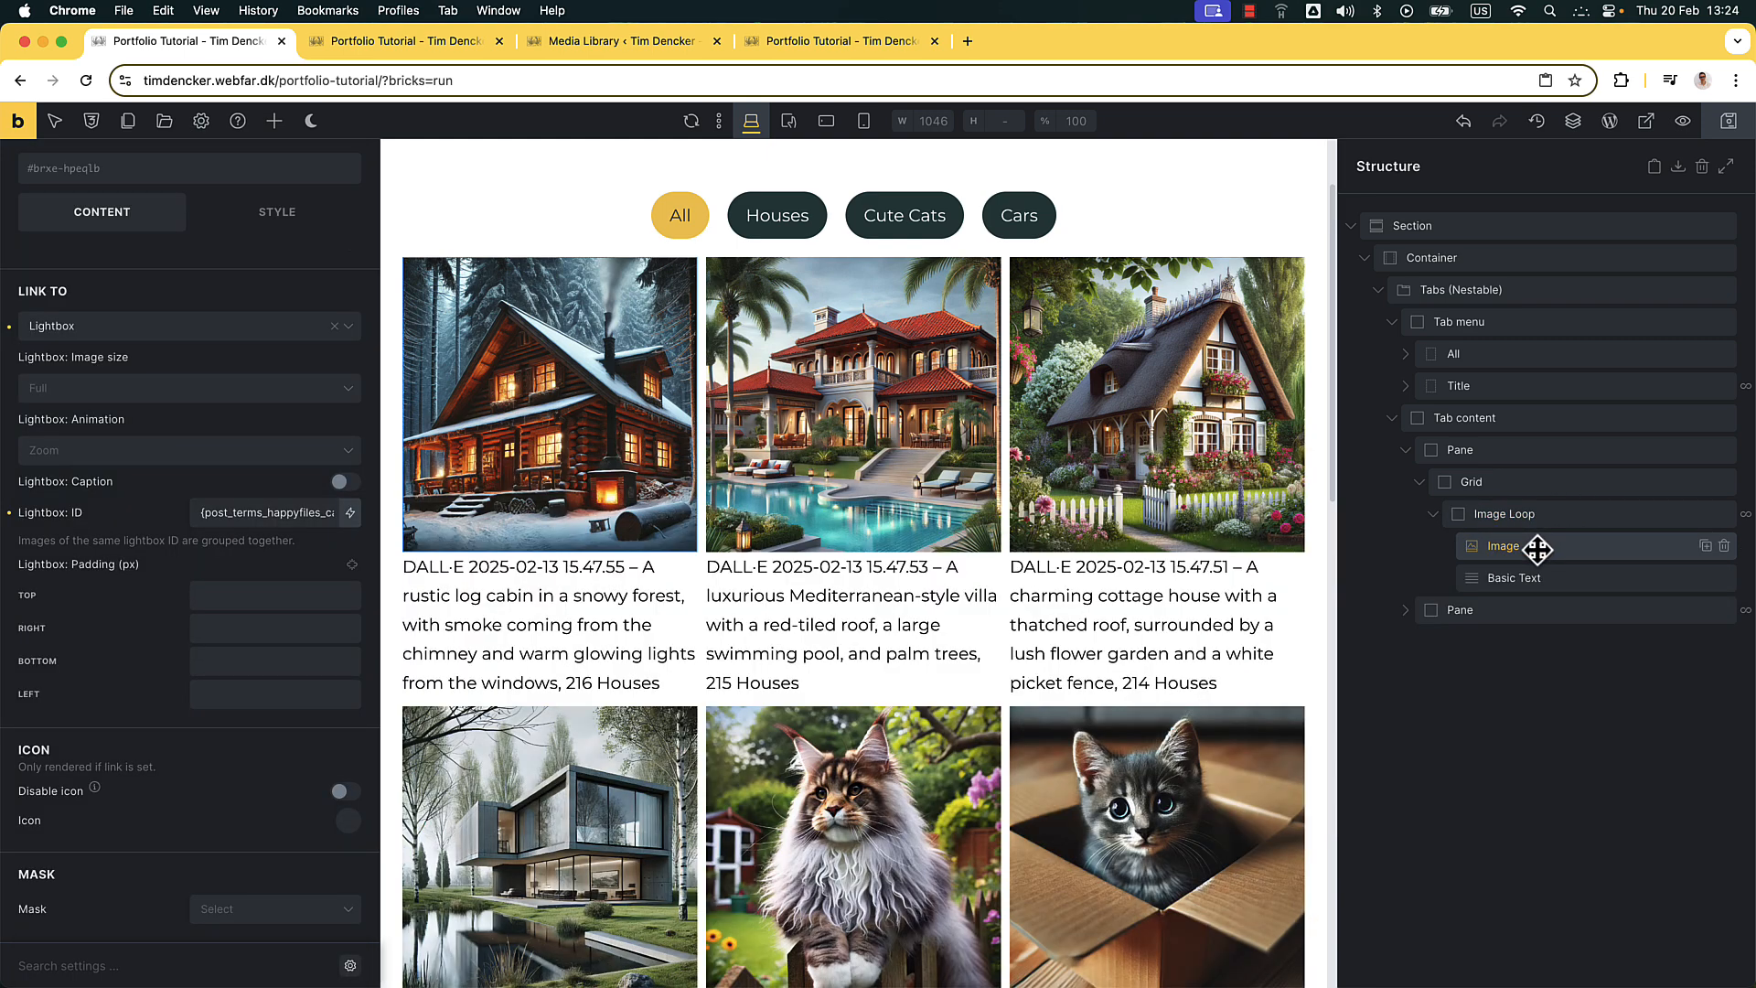
pyautogui.doubleClick(1498, 449)
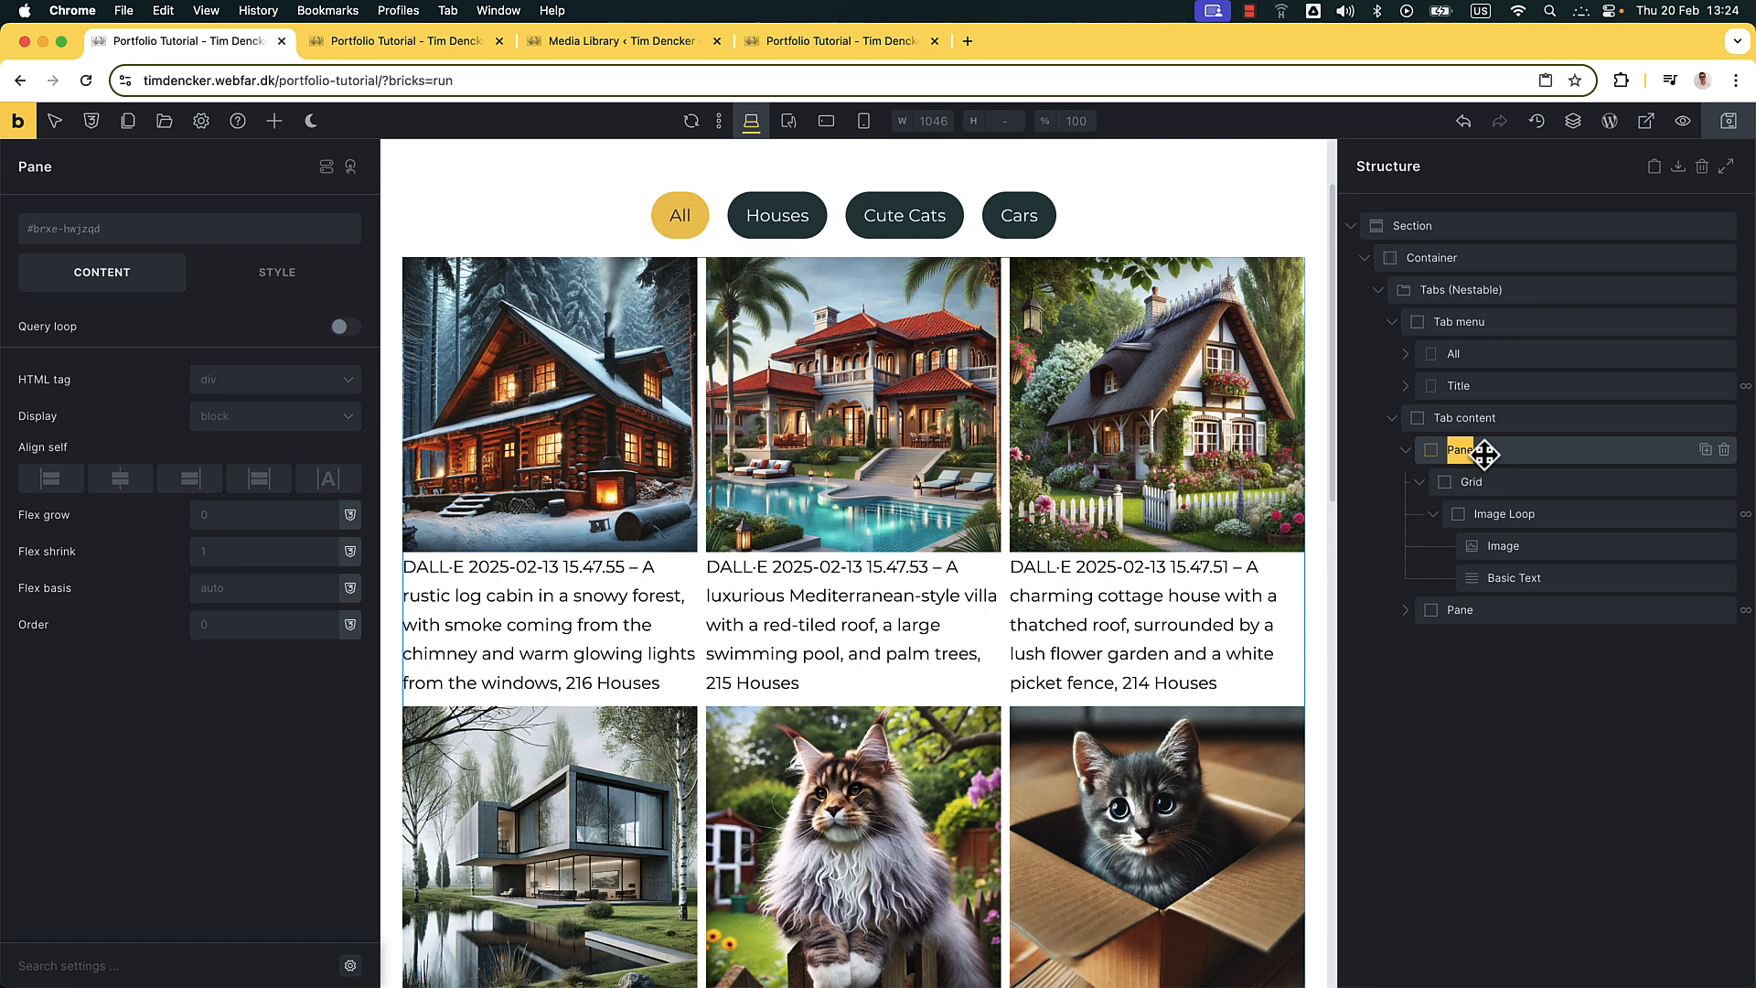
pyautogui.write('All')
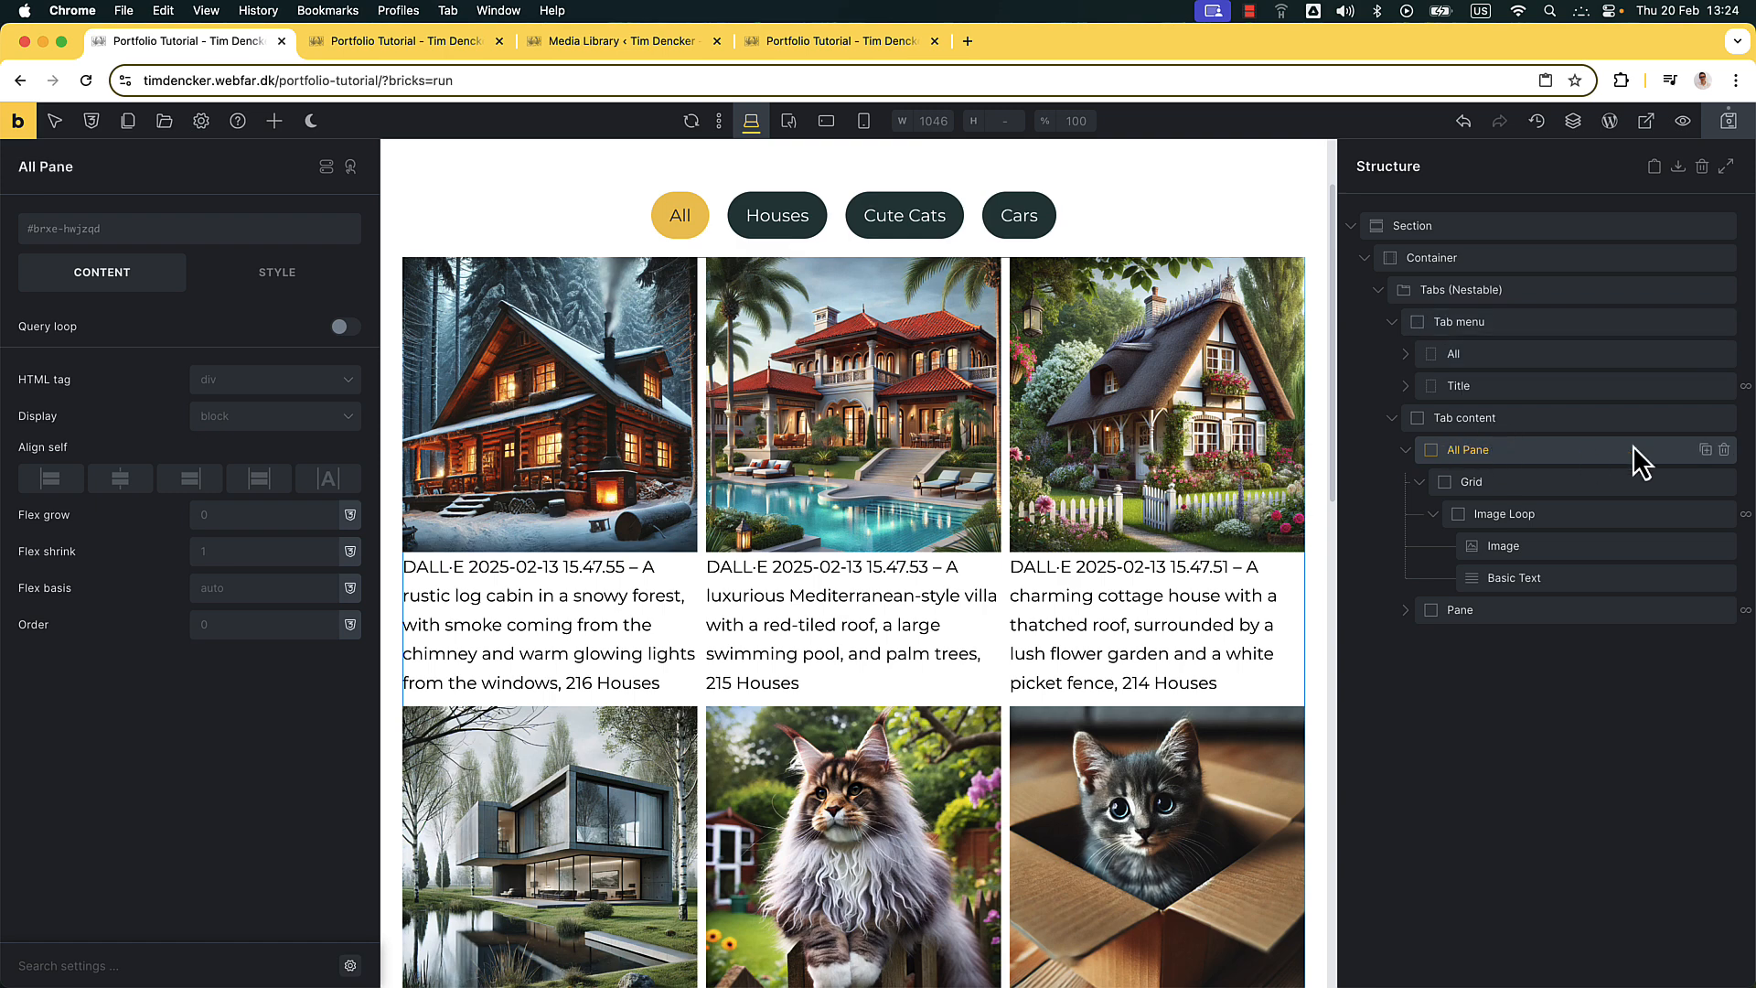
# Set the Lightbox ID of the Image in the All Pane's Image Loop to "all" and save the page
pyautogui.click(1514, 543)
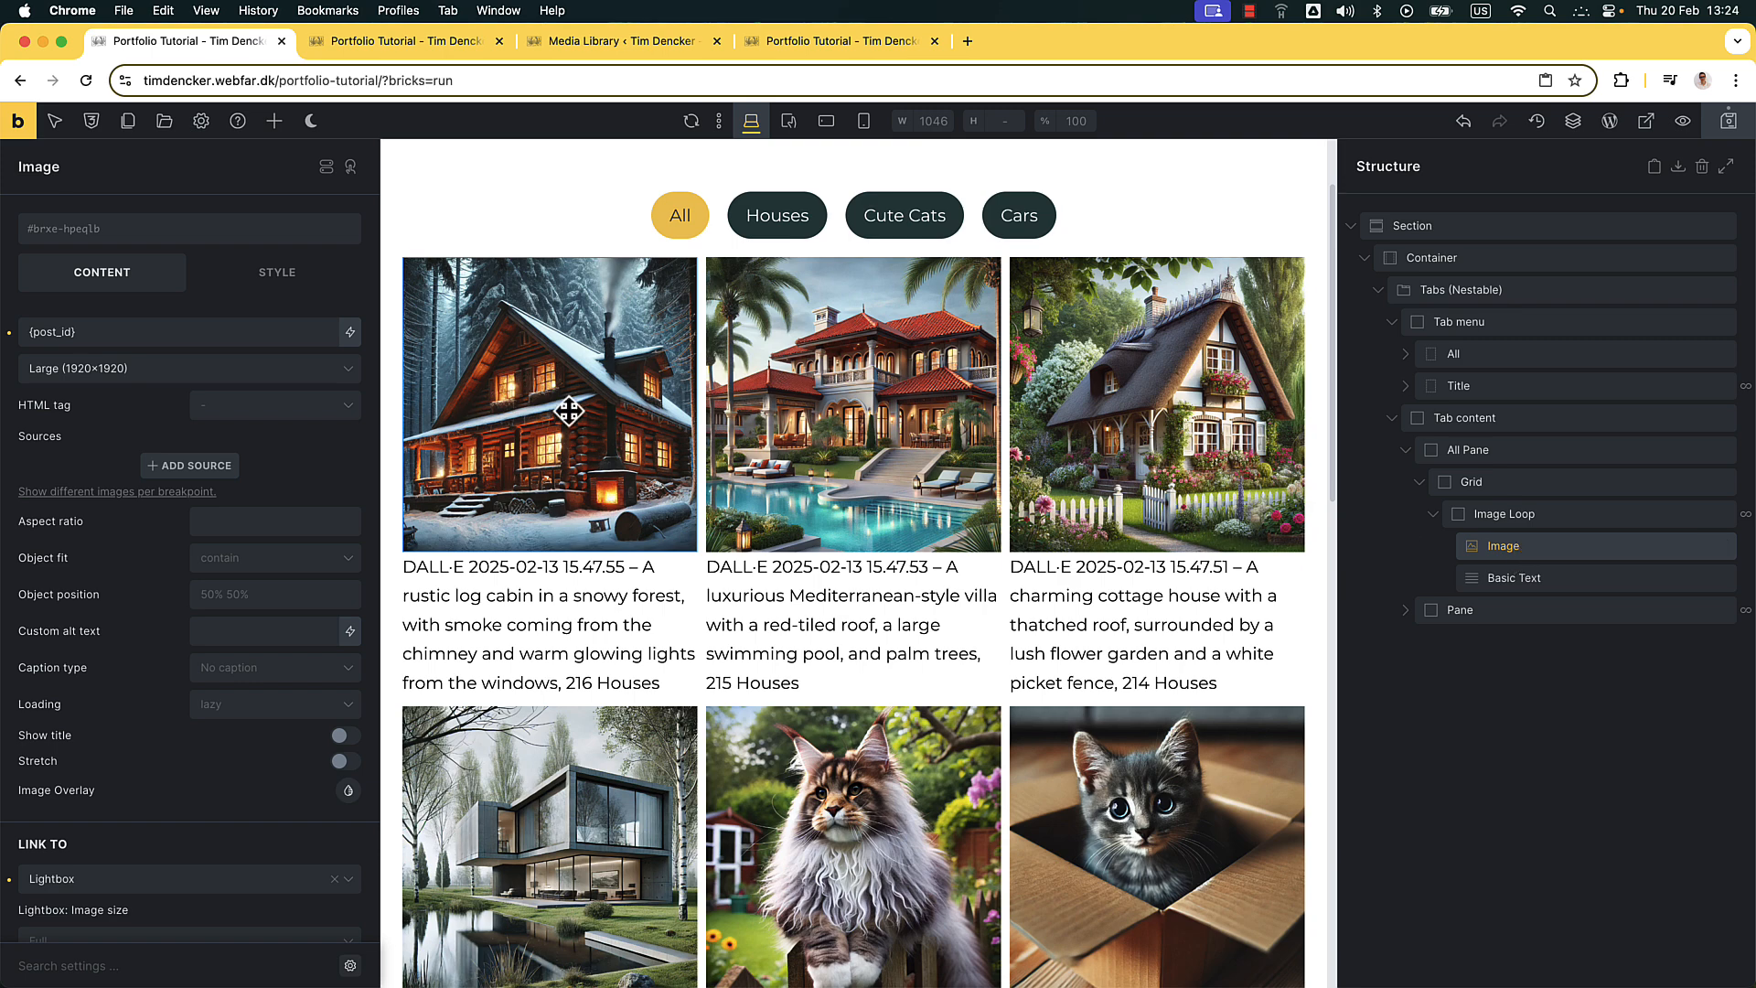
pyautogui.scroll(-5, 108, 640)
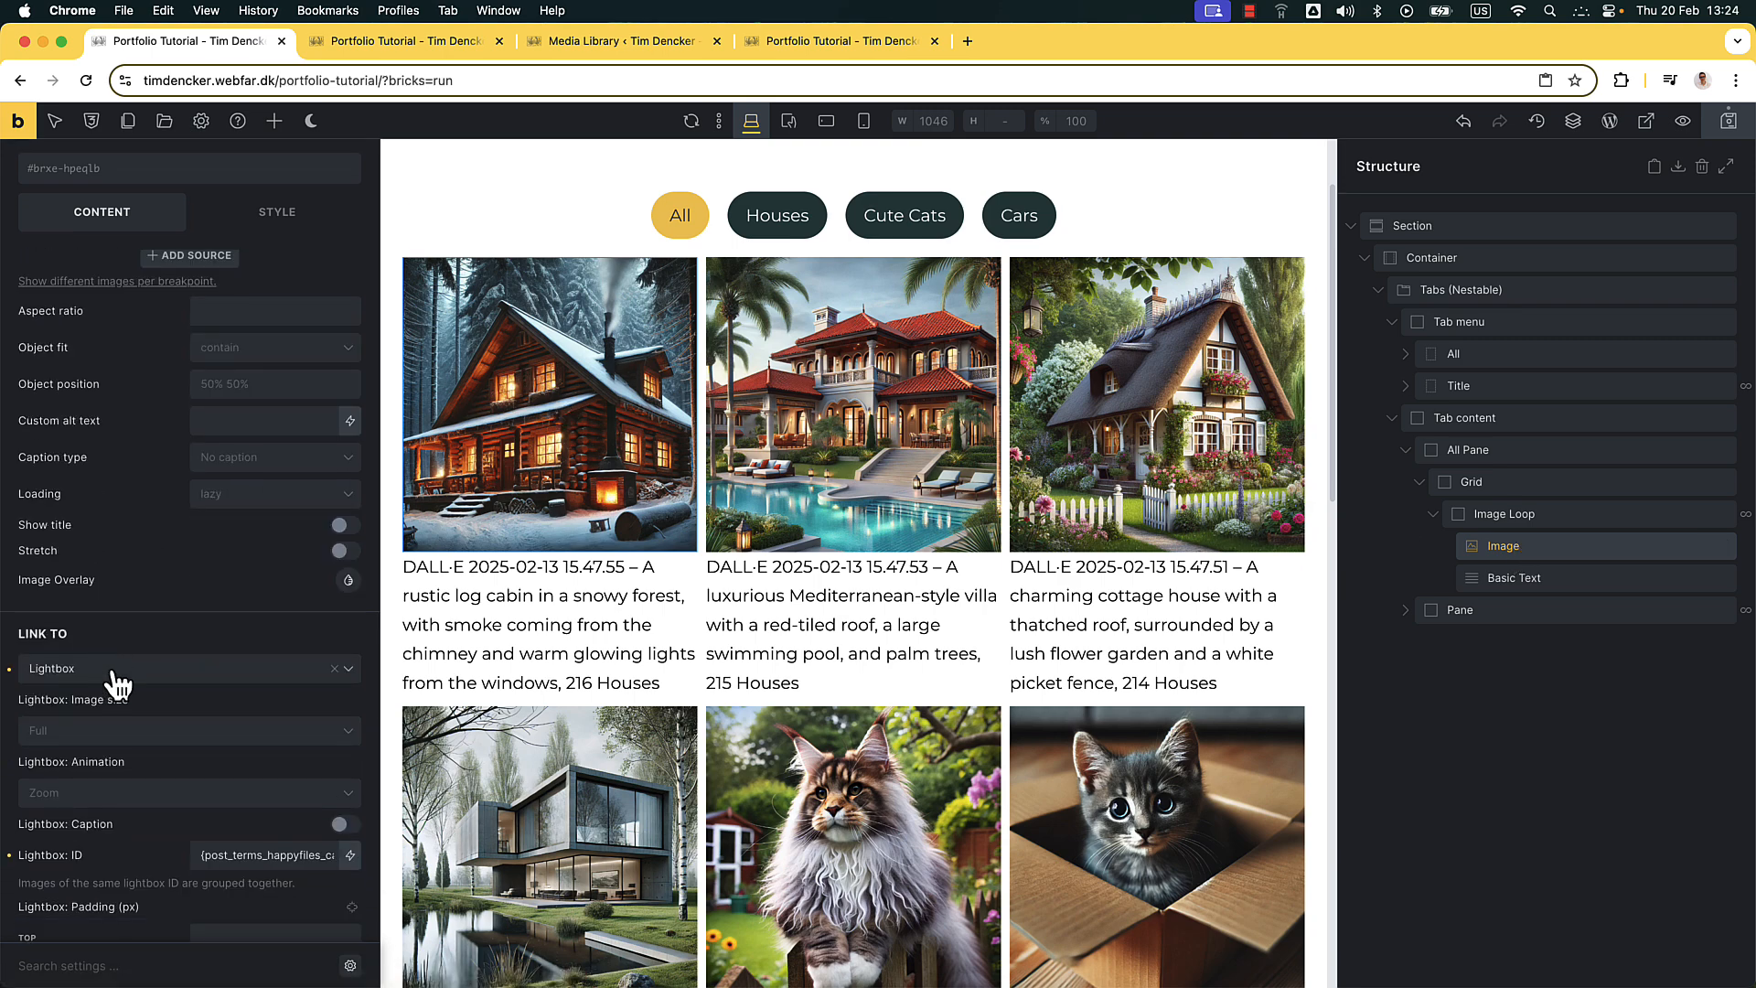
pyautogui.scroll(-2, 89, 684)
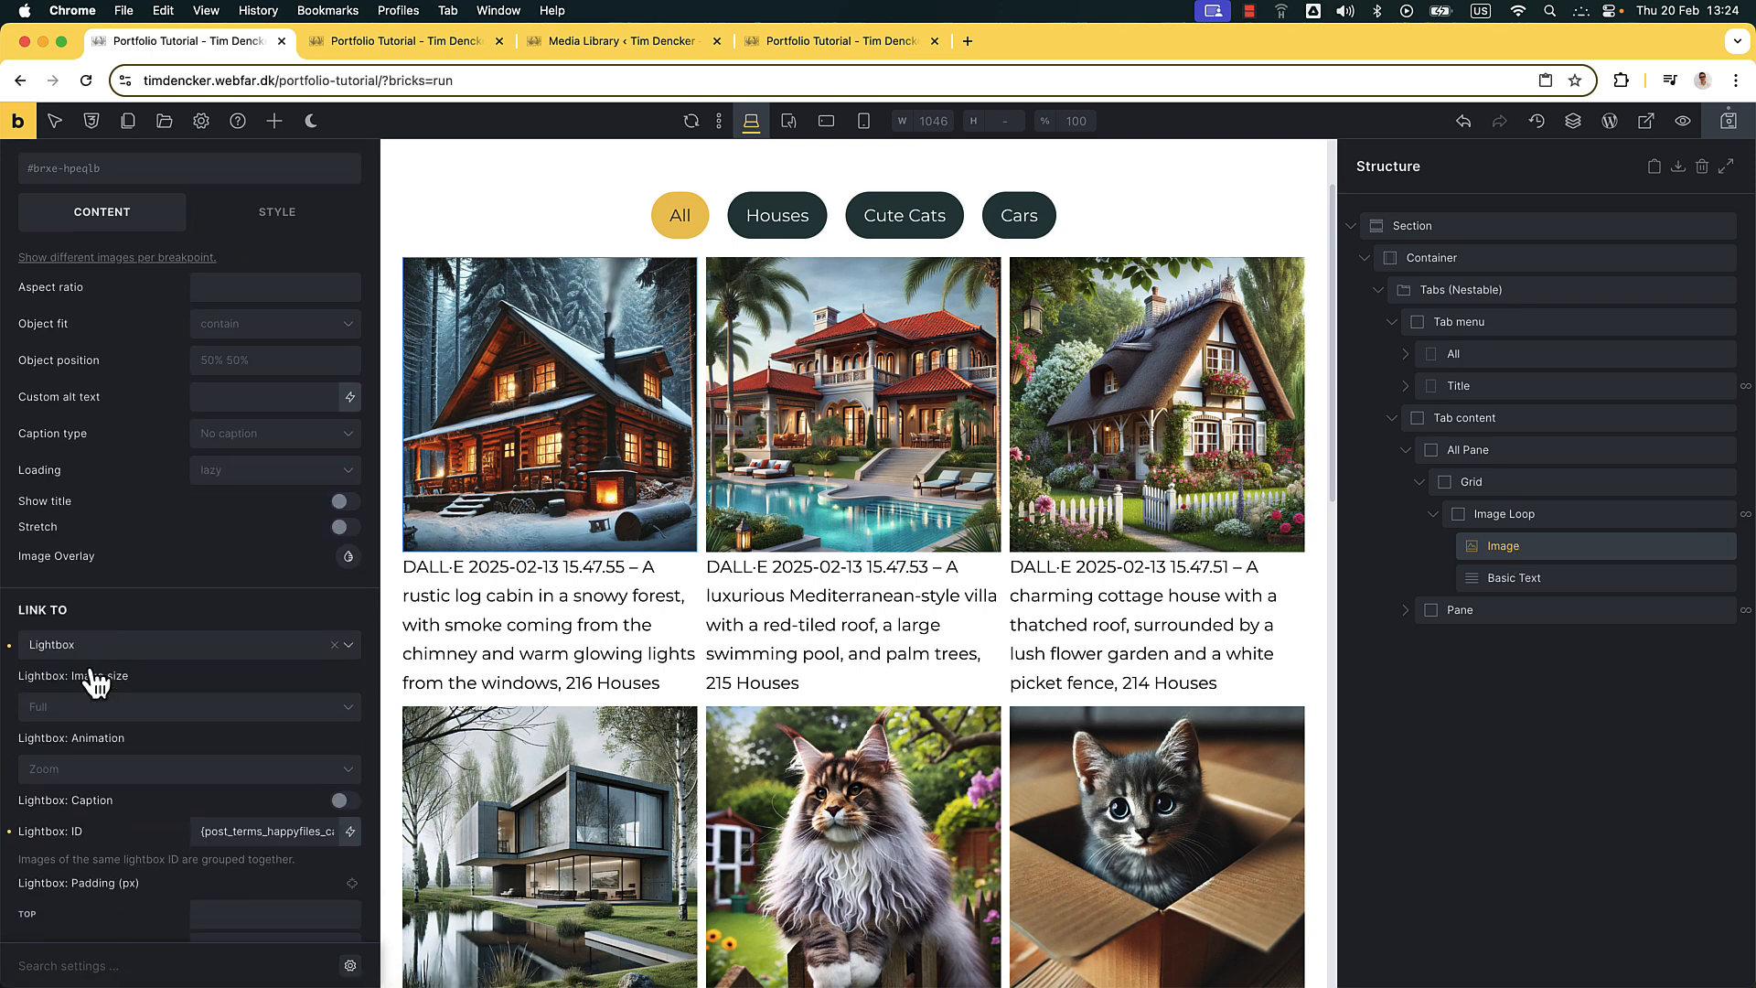
pyautogui.click(230, 776)
pyautogui.press('super+a')
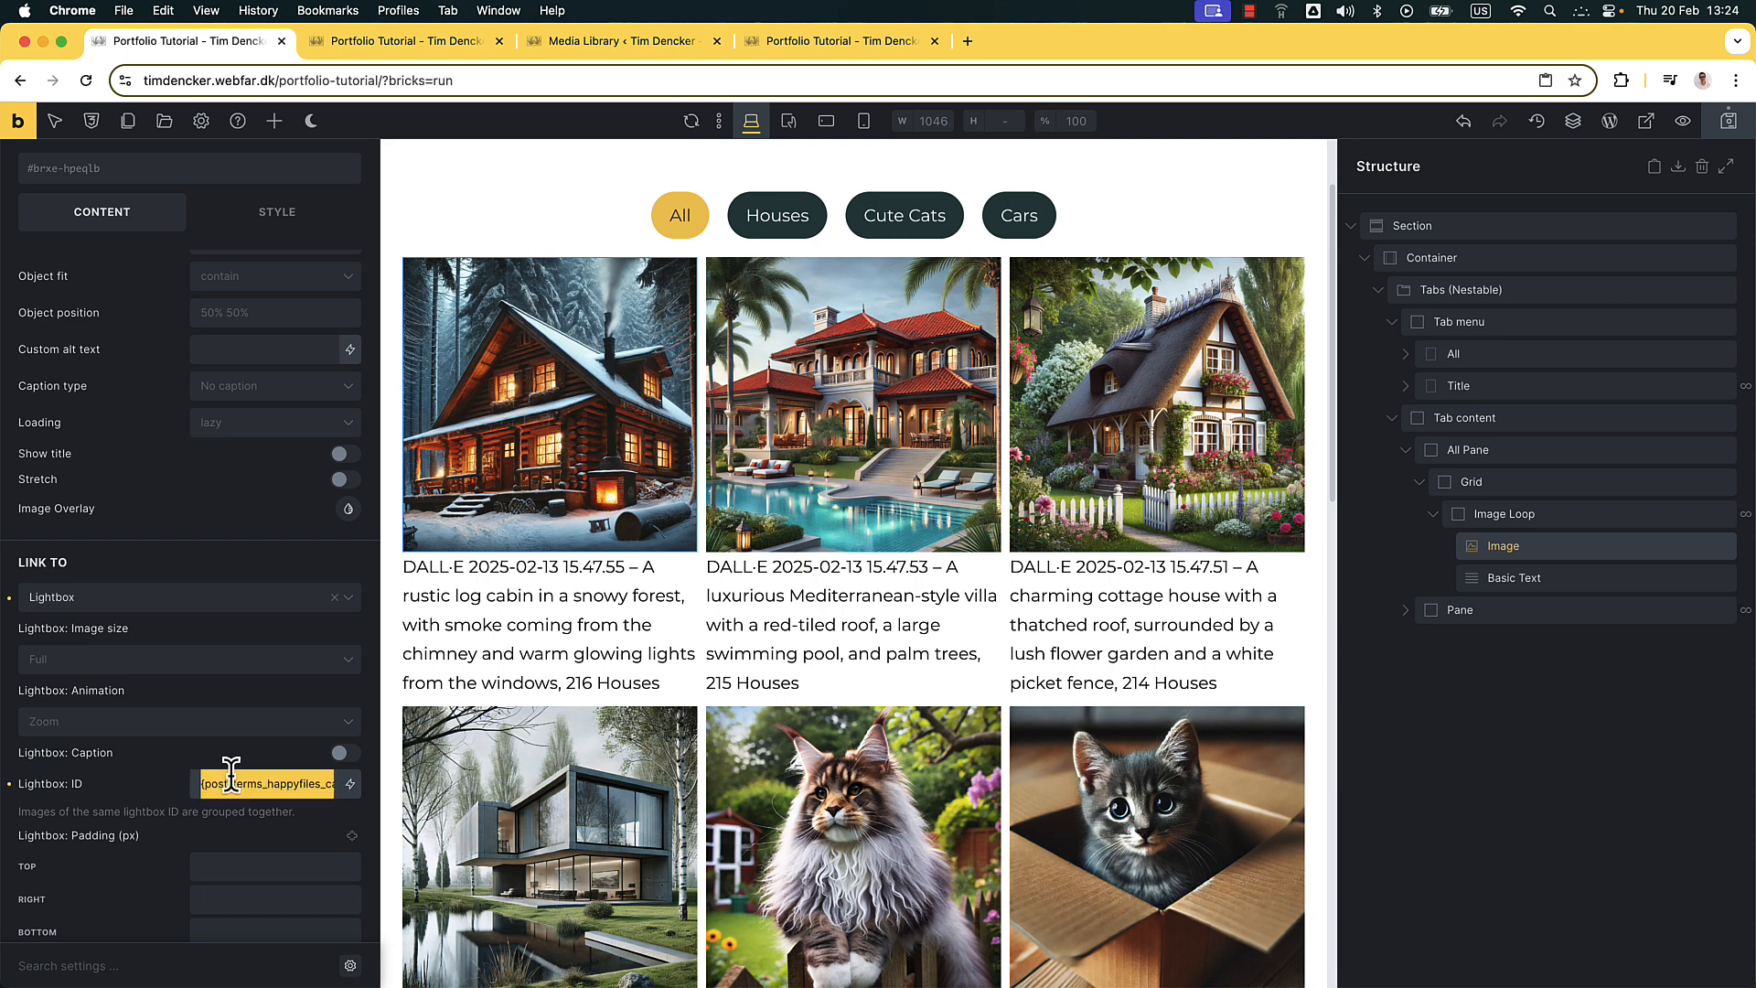
pyautogui.write('all')
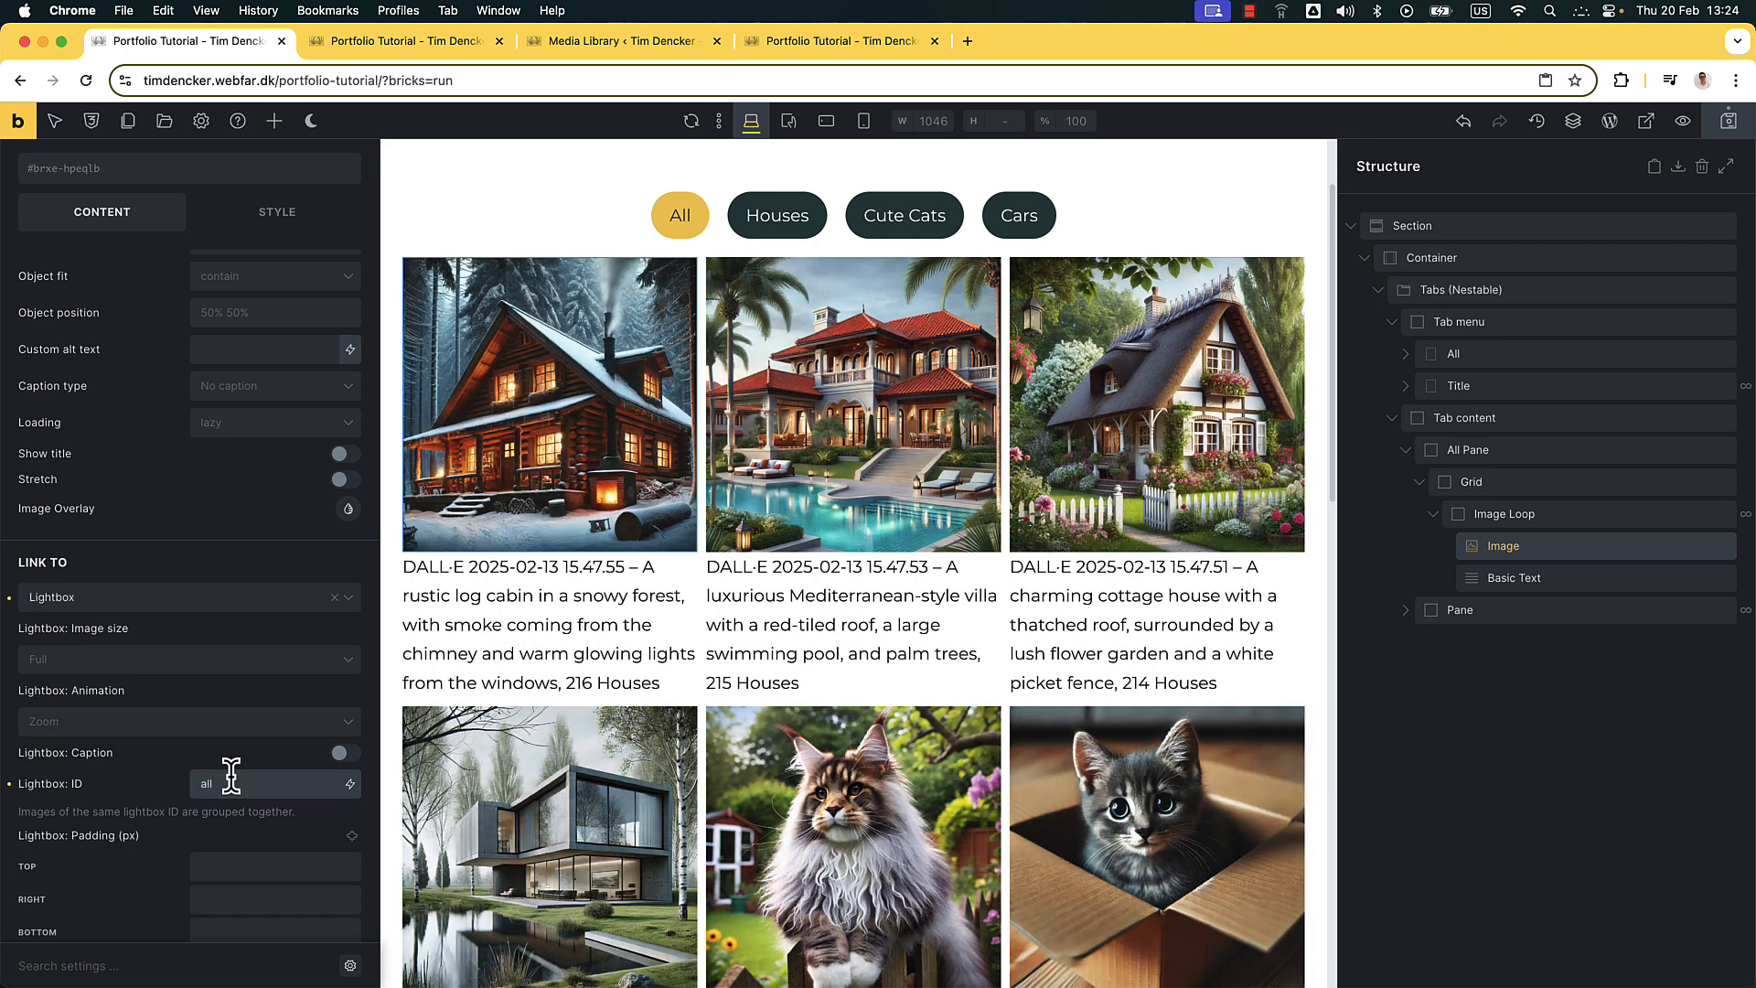
pyautogui.click(1710, 128)
# Look over the images and captions in the All tab on the portfolio preview page
pyautogui.click(415, 41)
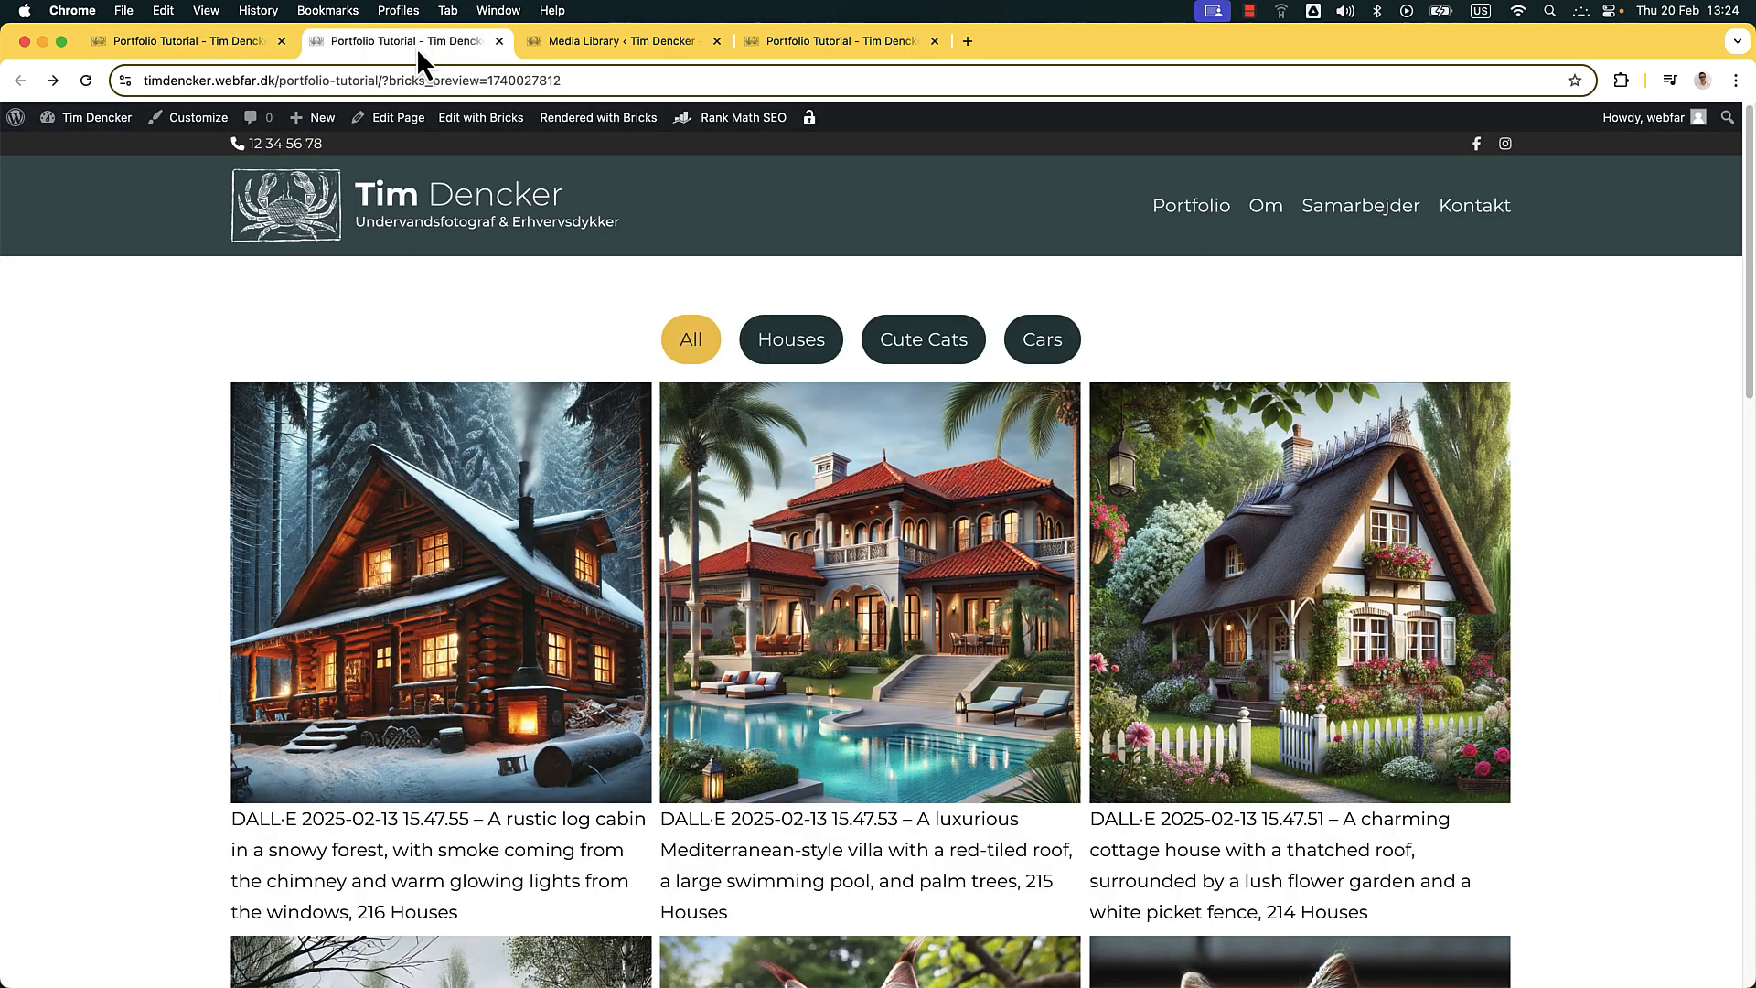
pyautogui.scroll(-5, 588, 380)
pyautogui.scroll(5, 581, 404)
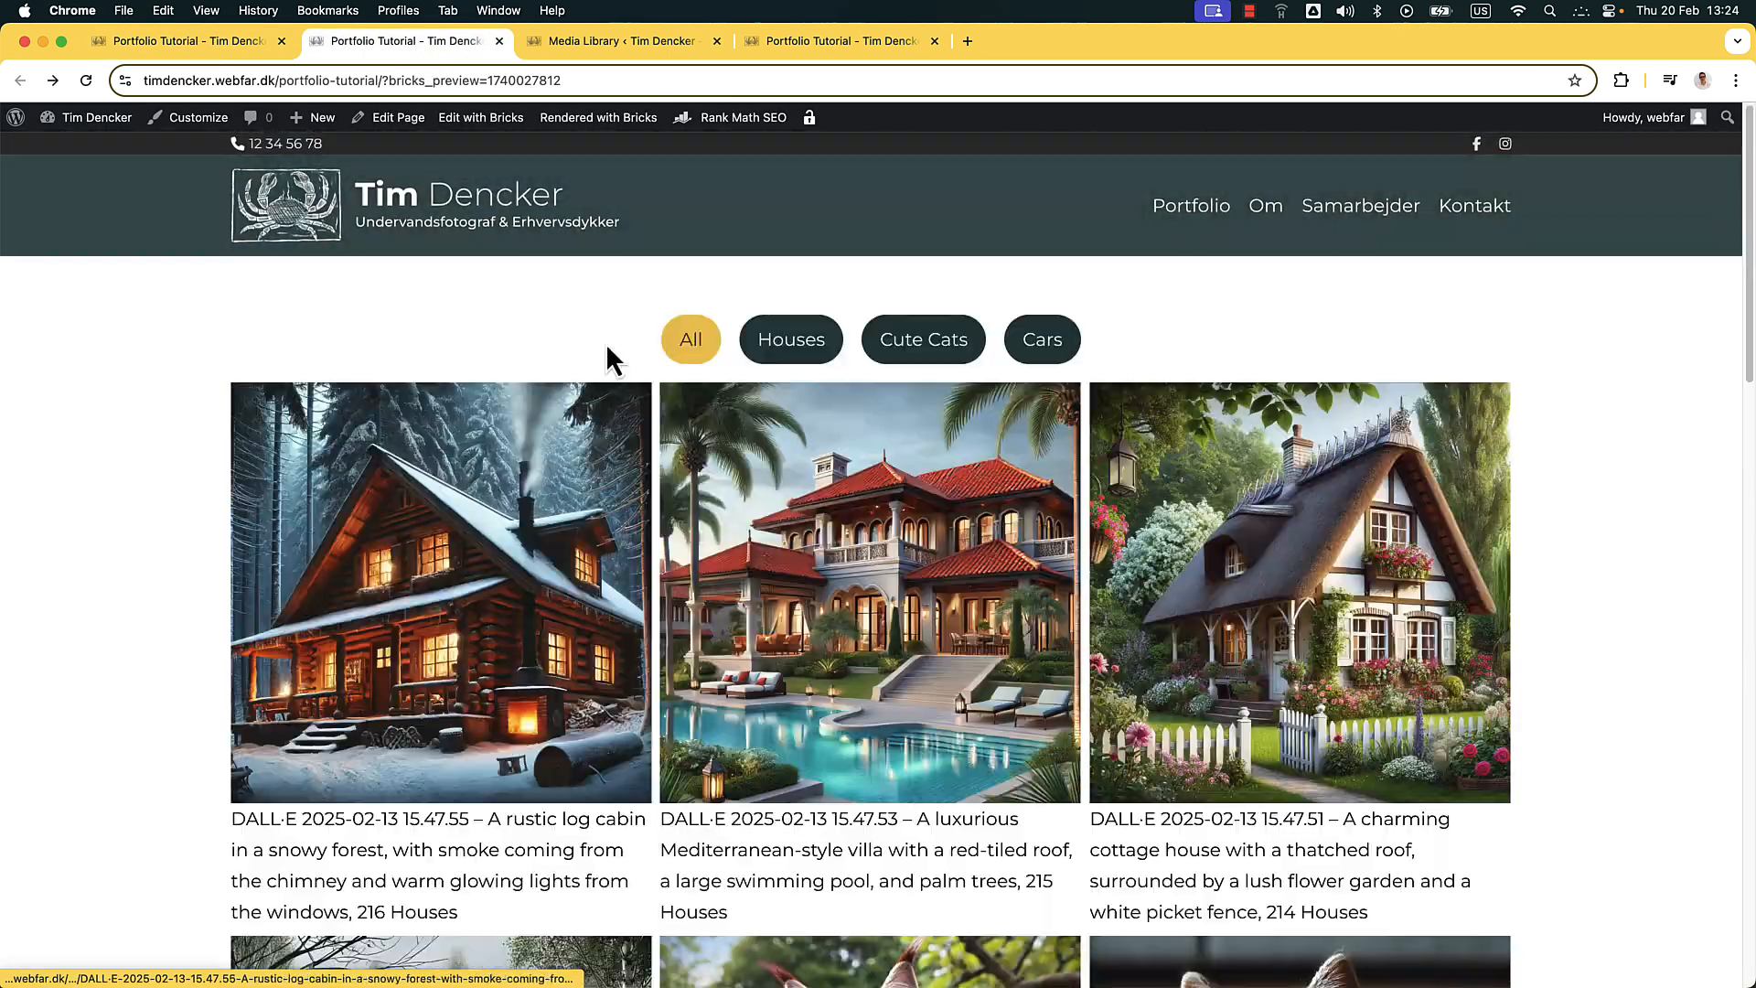
# Back in the Bricks editor, delete the Basic Text elements from the Image Loops of both panes and save the page
pyautogui.click(217, 47)
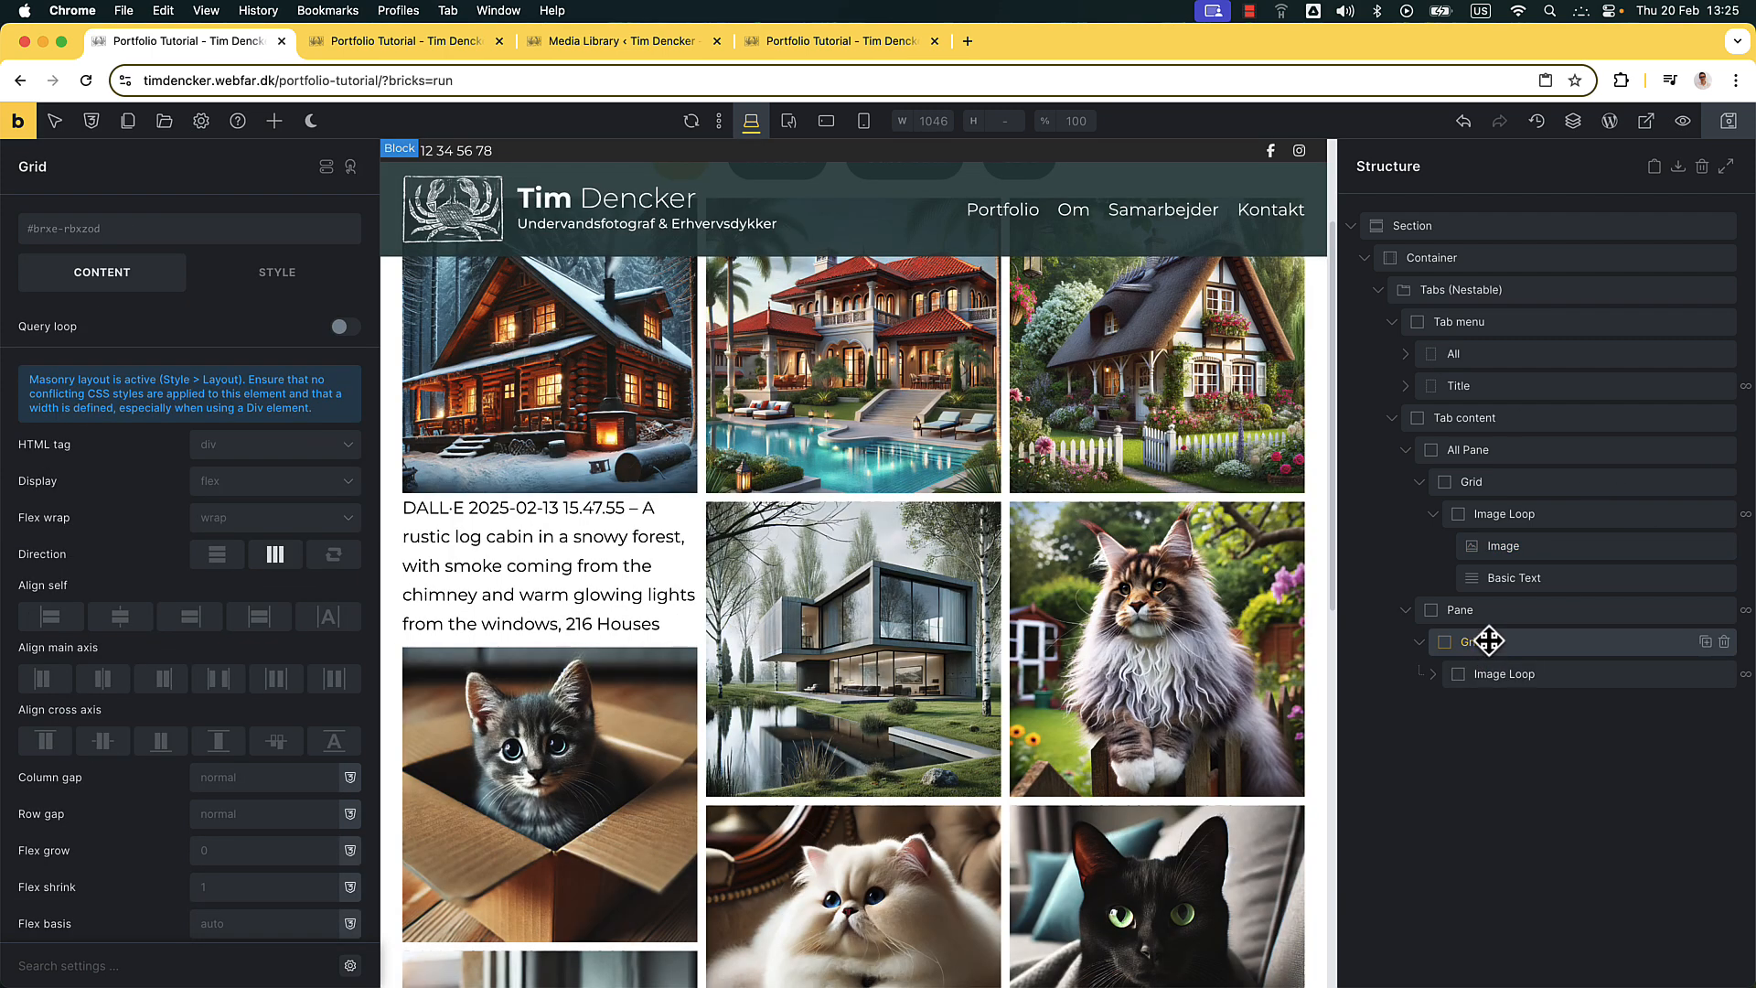
pyautogui.click(1434, 676)
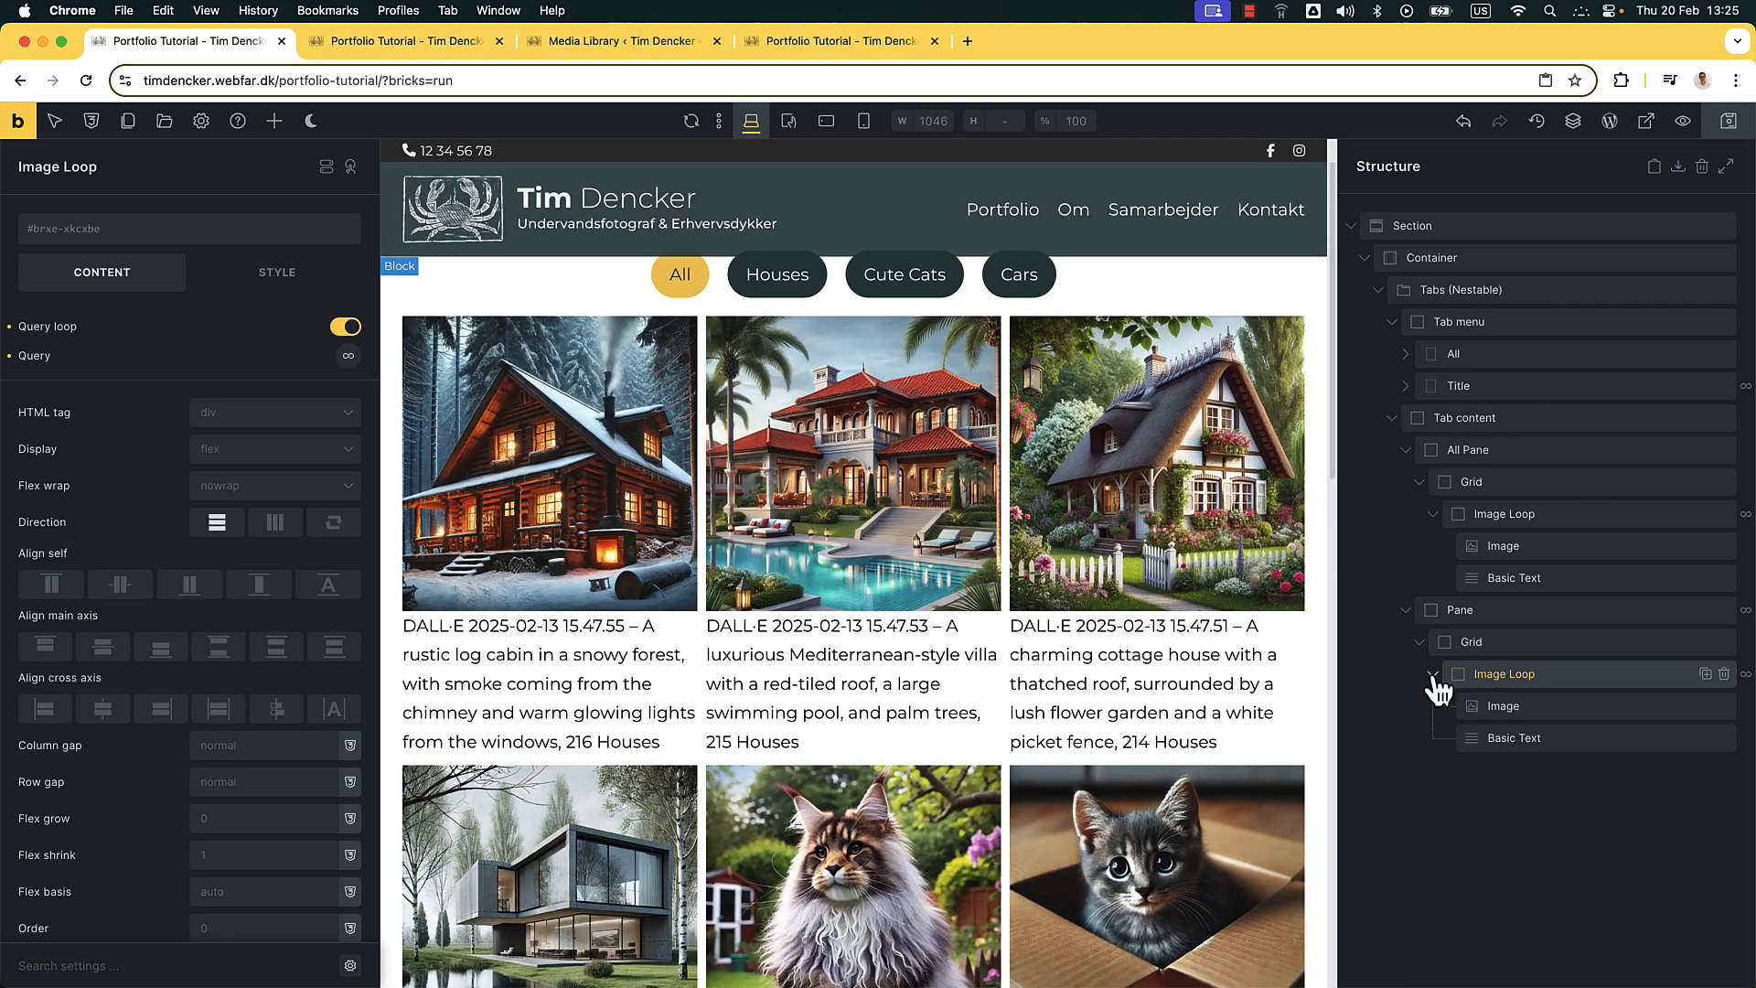
pyautogui.click(1530, 740)
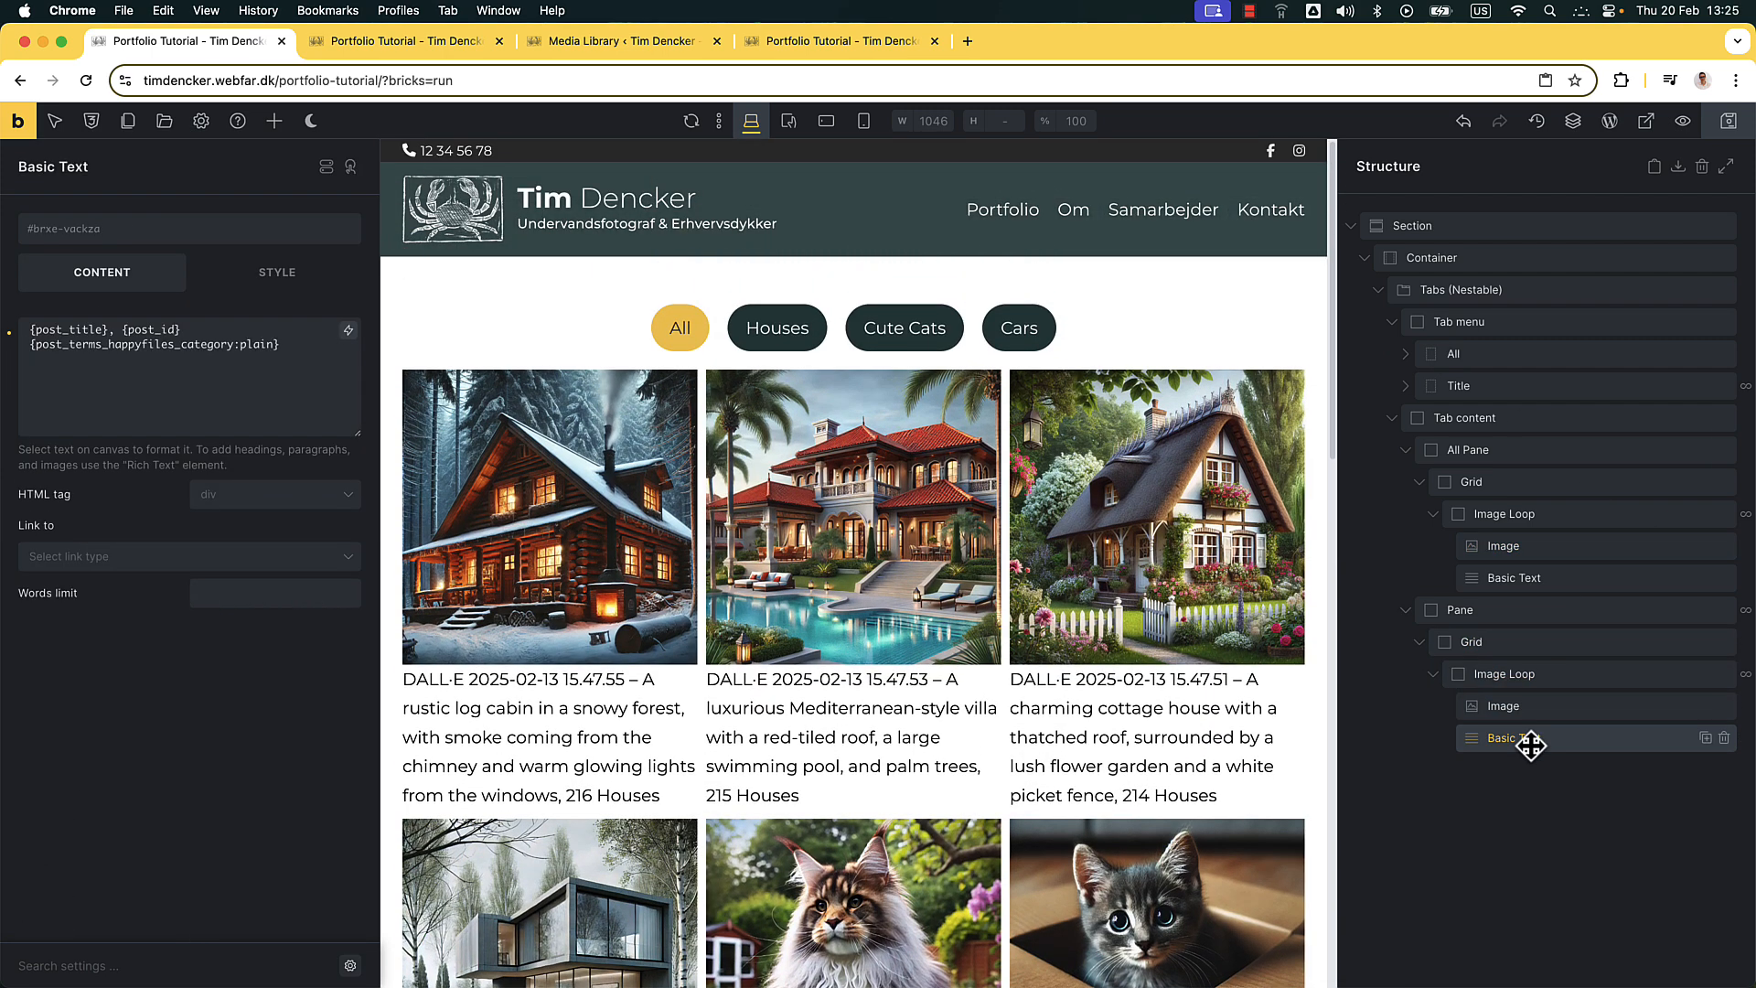
pyautogui.click(1725, 738)
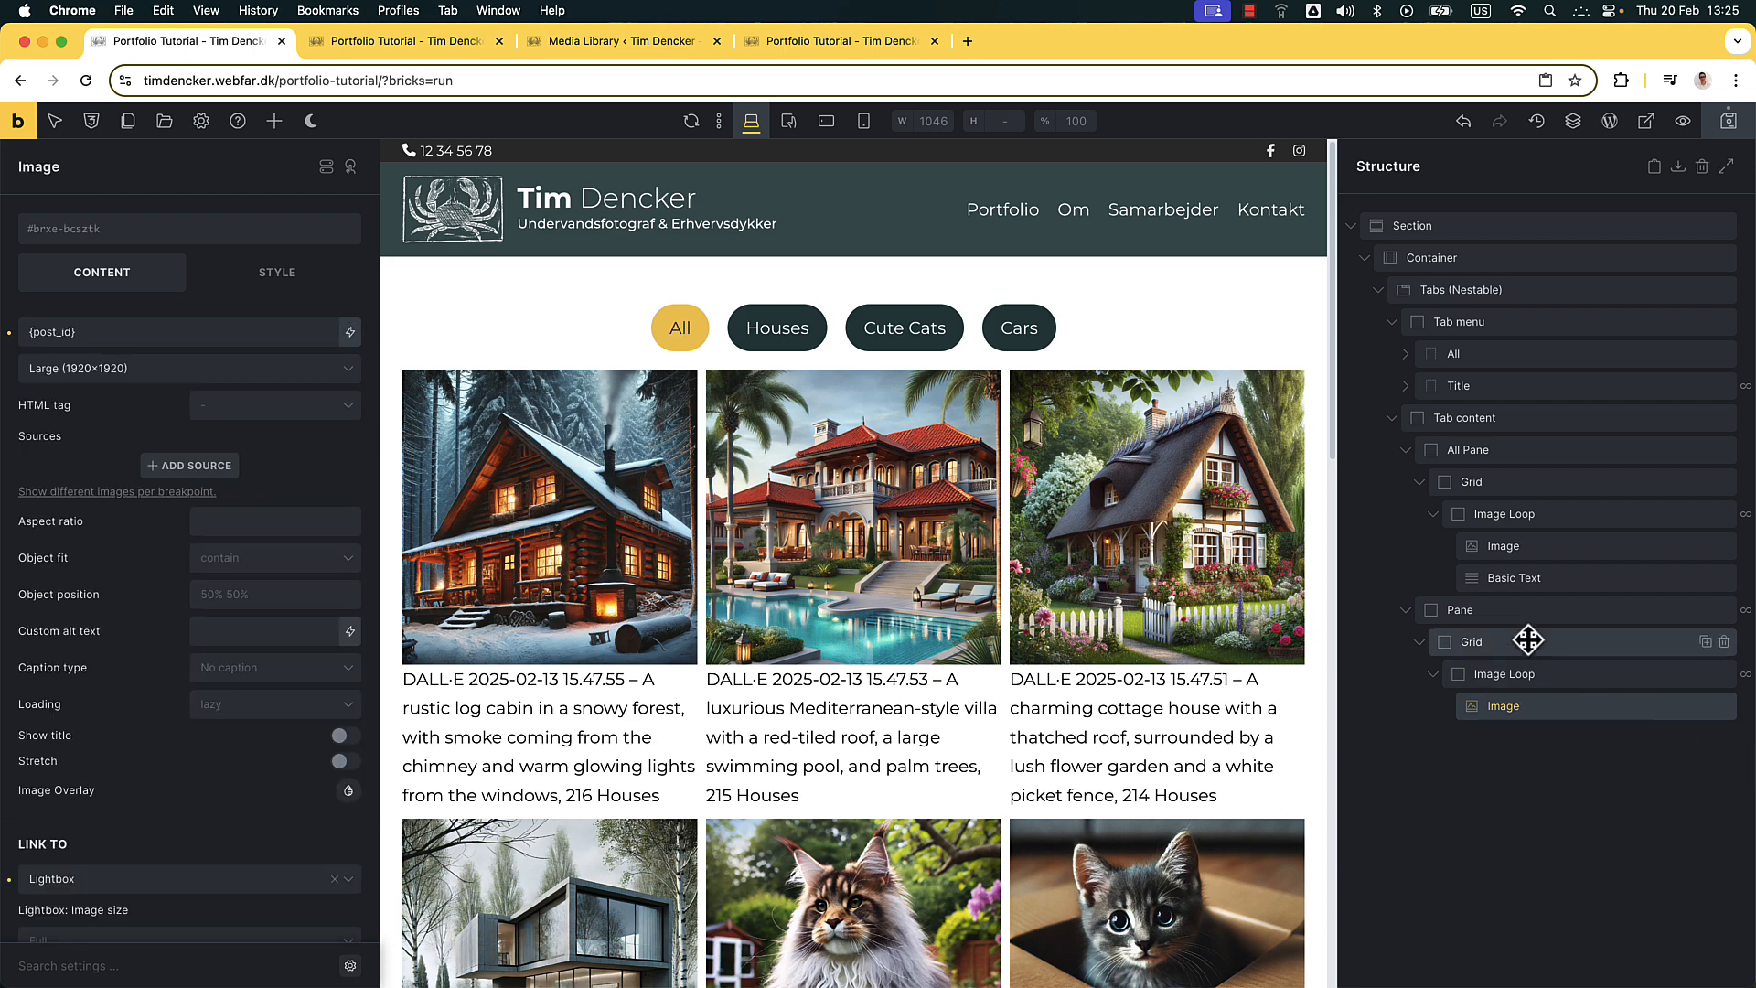
pyautogui.click(1523, 578)
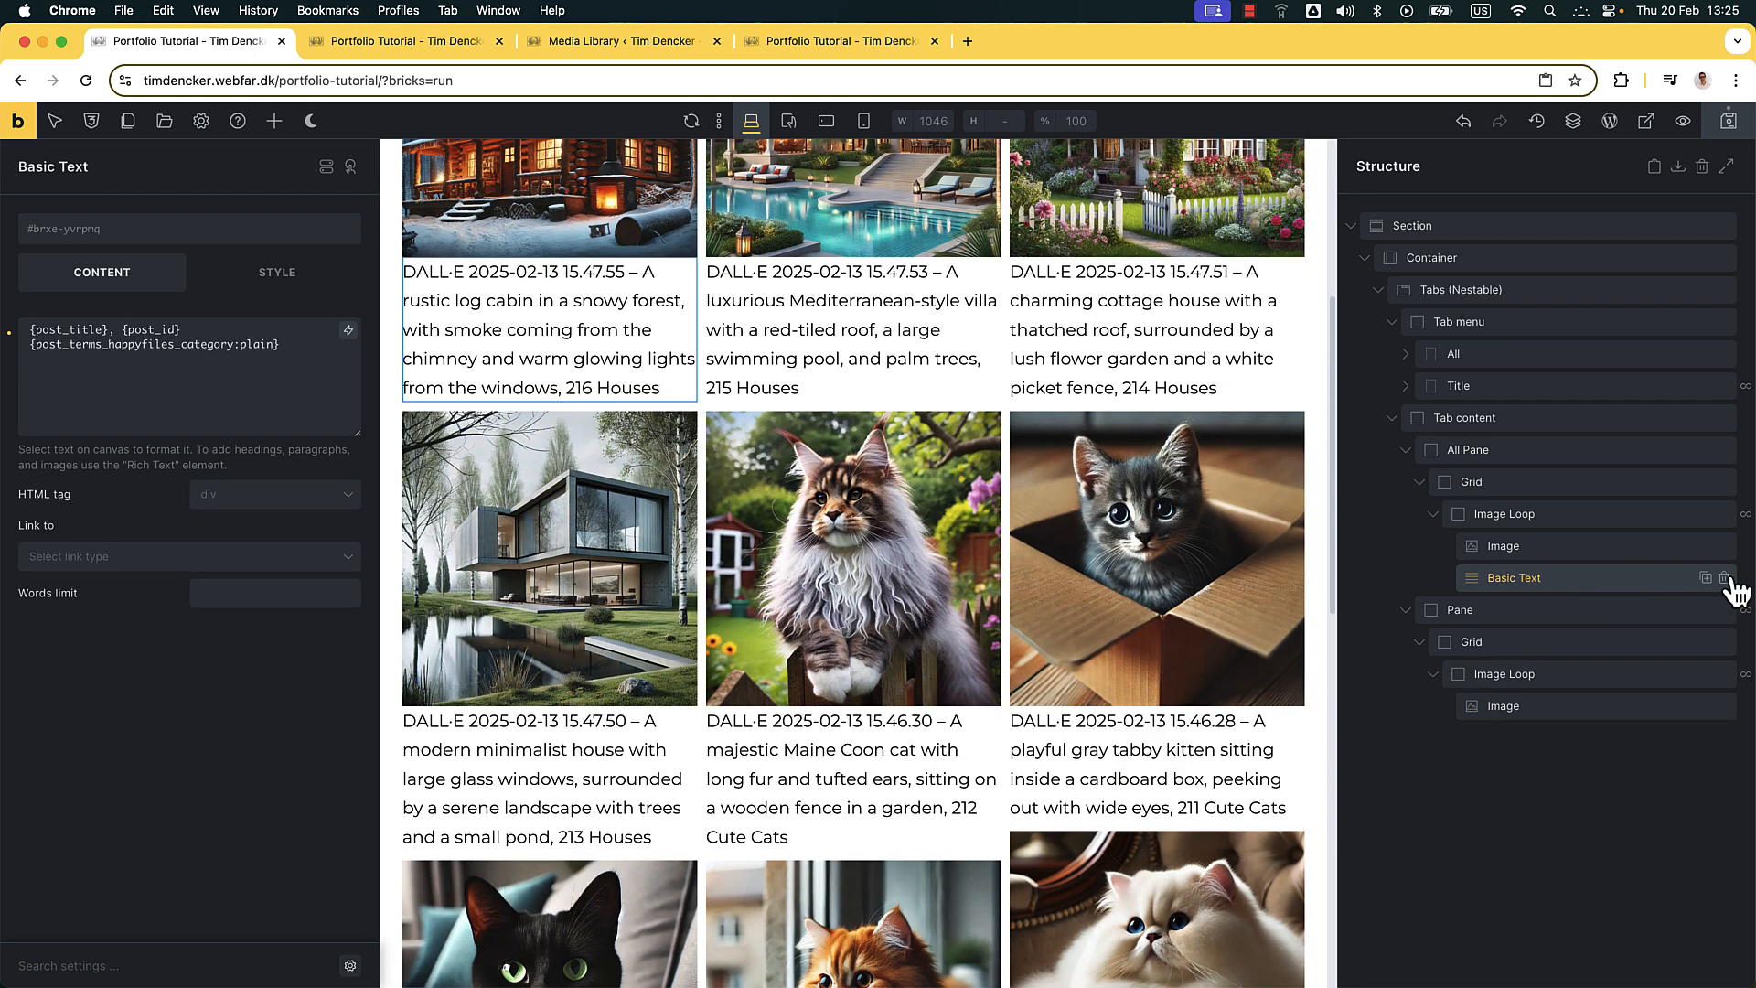
pyautogui.click(1725, 578)
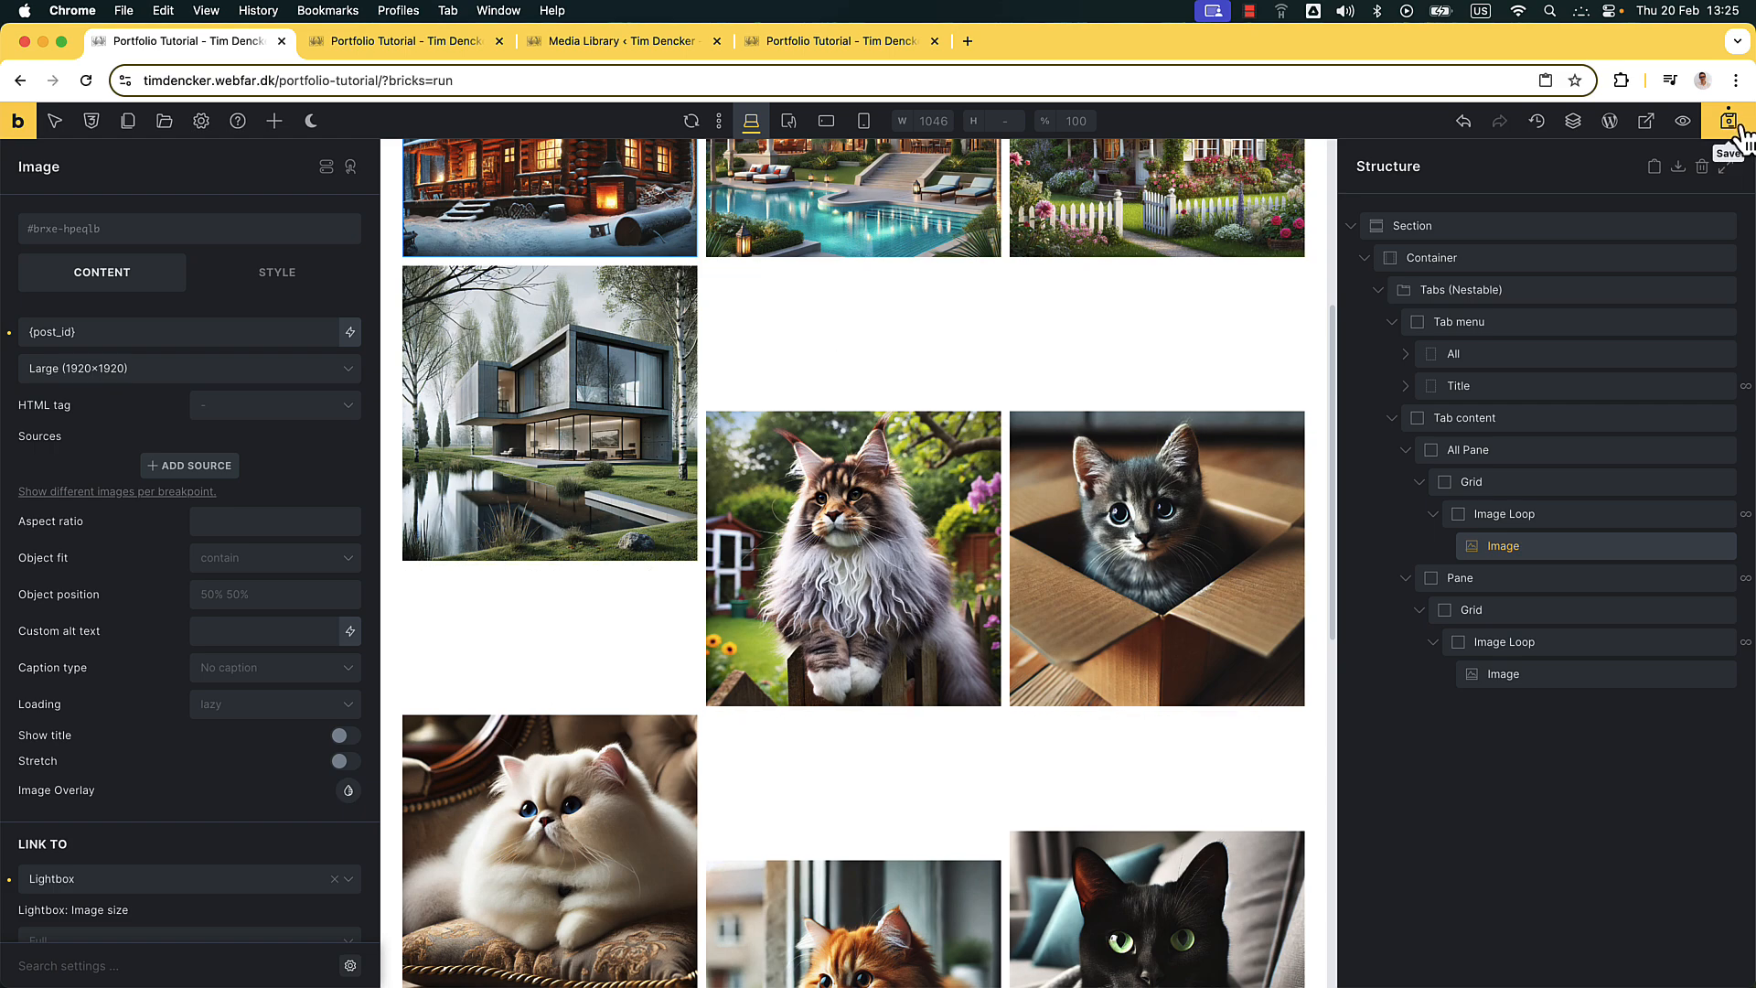
pyautogui.click(1727, 136)
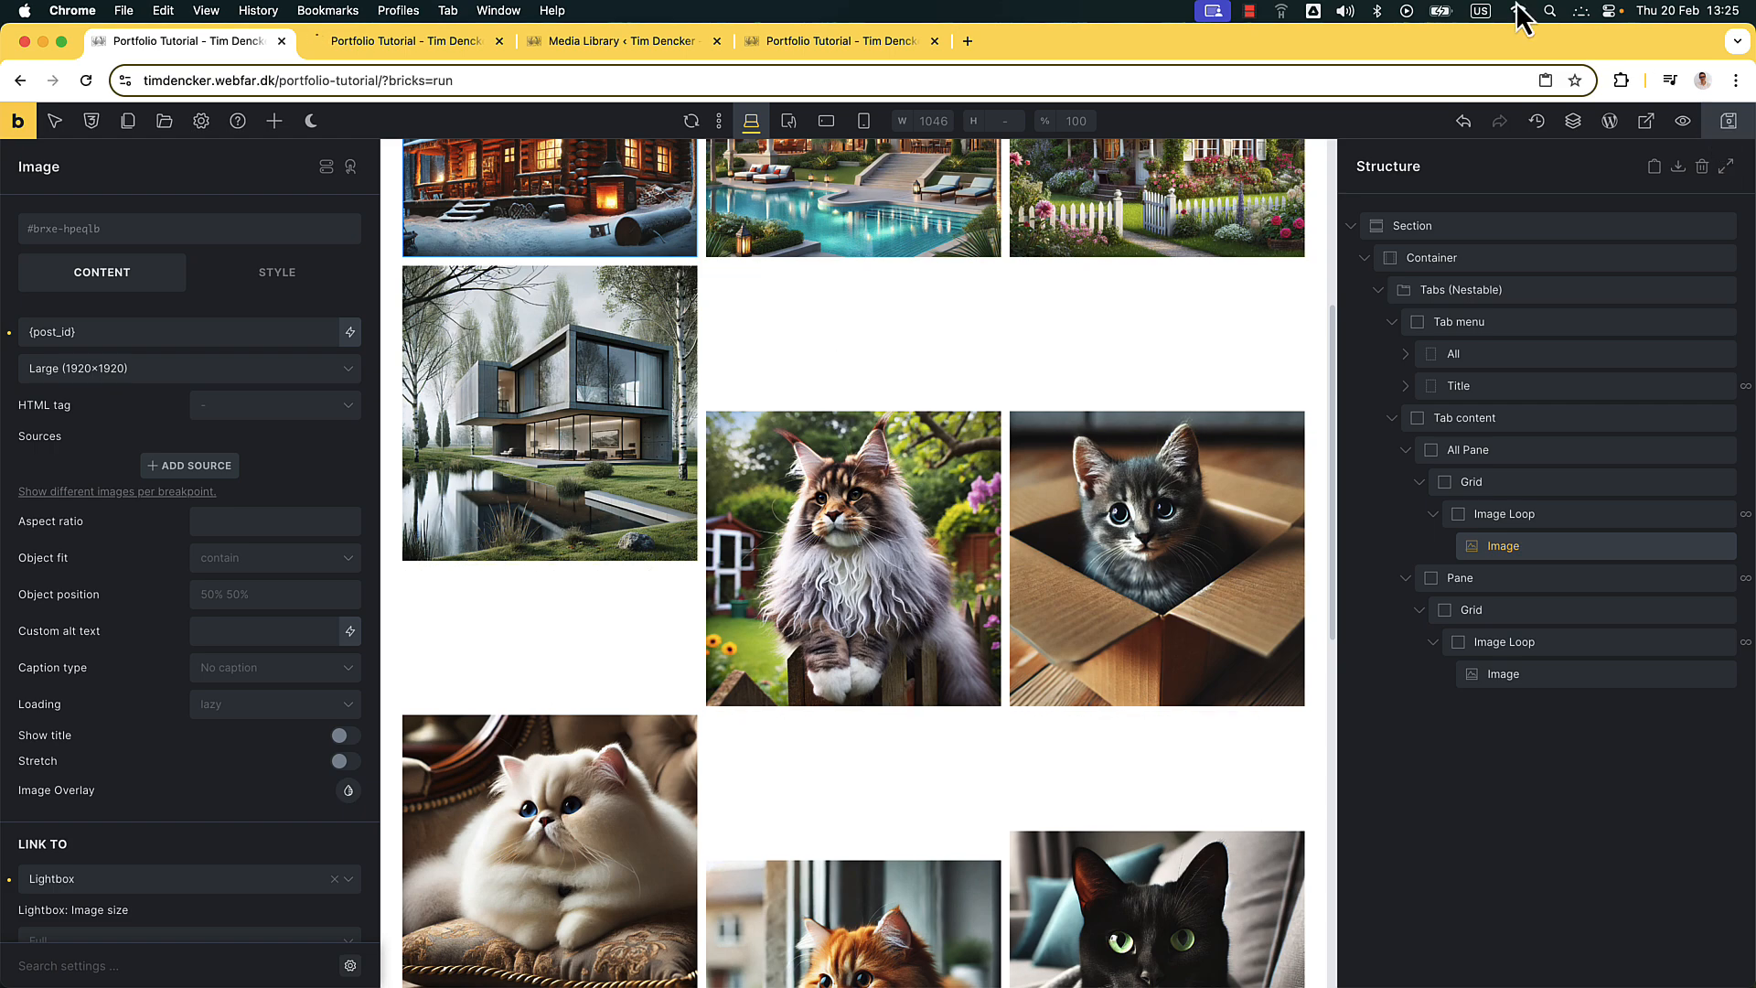
# Check the Houses, Cute Cats, Cars and All tabs without captions on the portfolio preview page
pyautogui.click(406, 41)
pyautogui.click(766, 350)
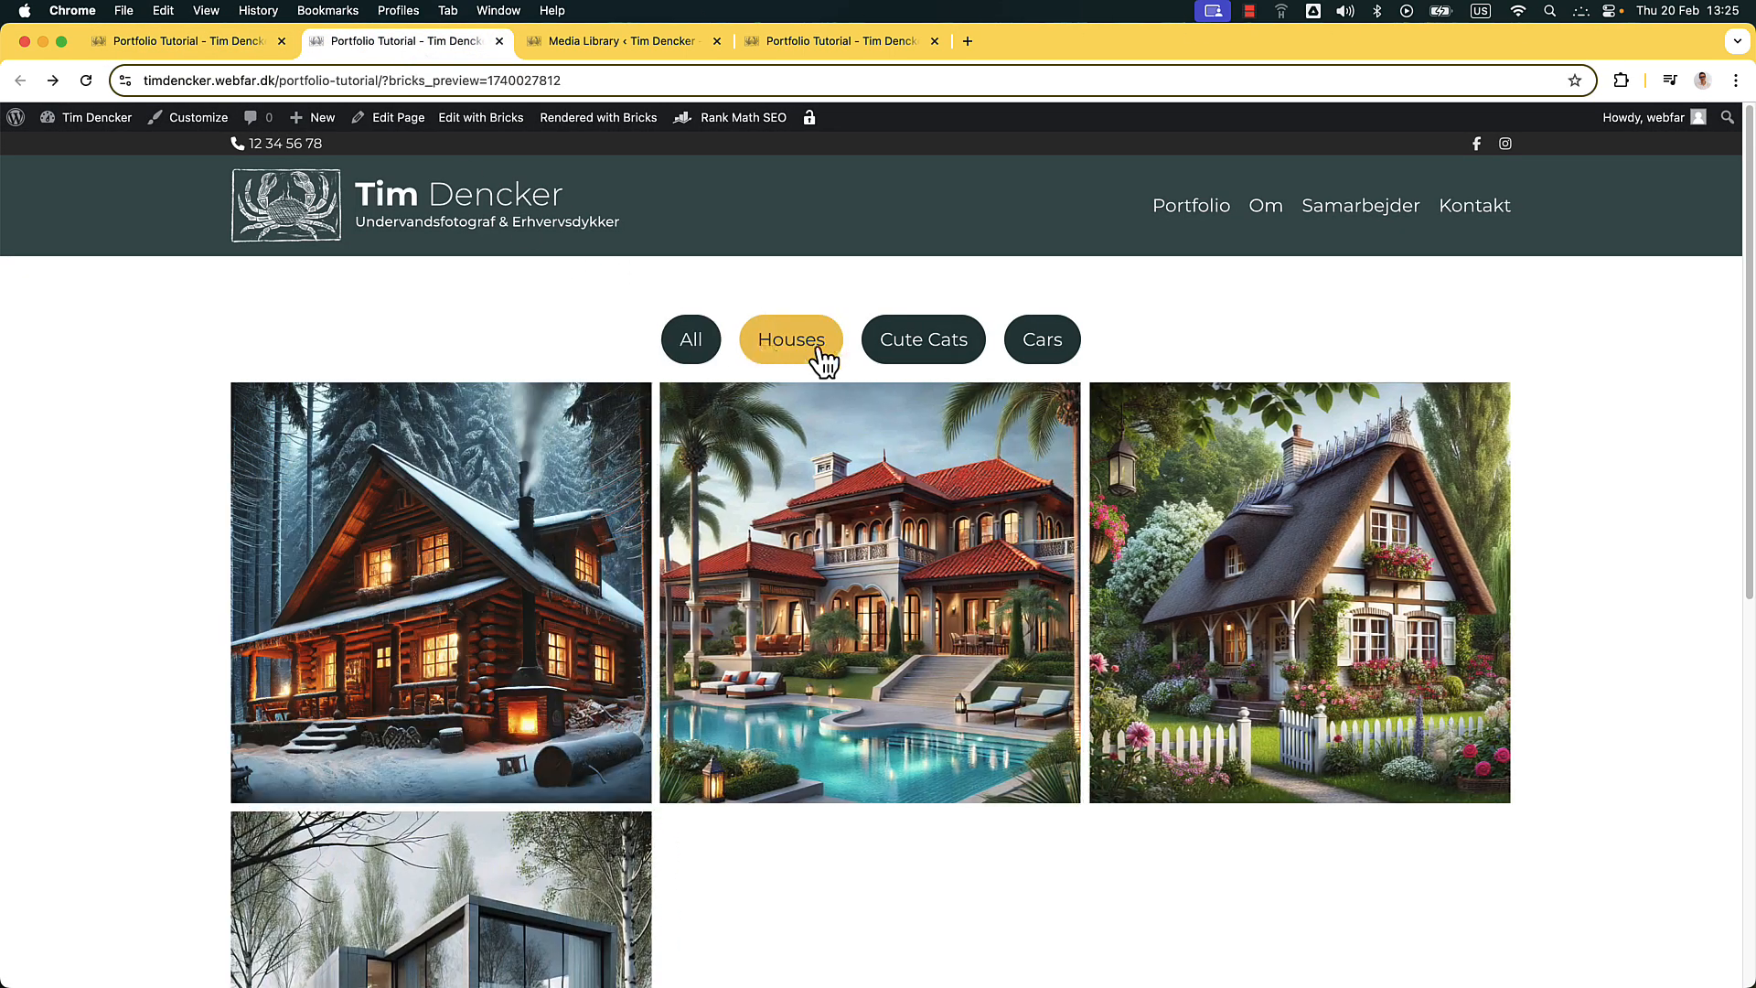
pyautogui.click(965, 350)
pyautogui.click(1015, 348)
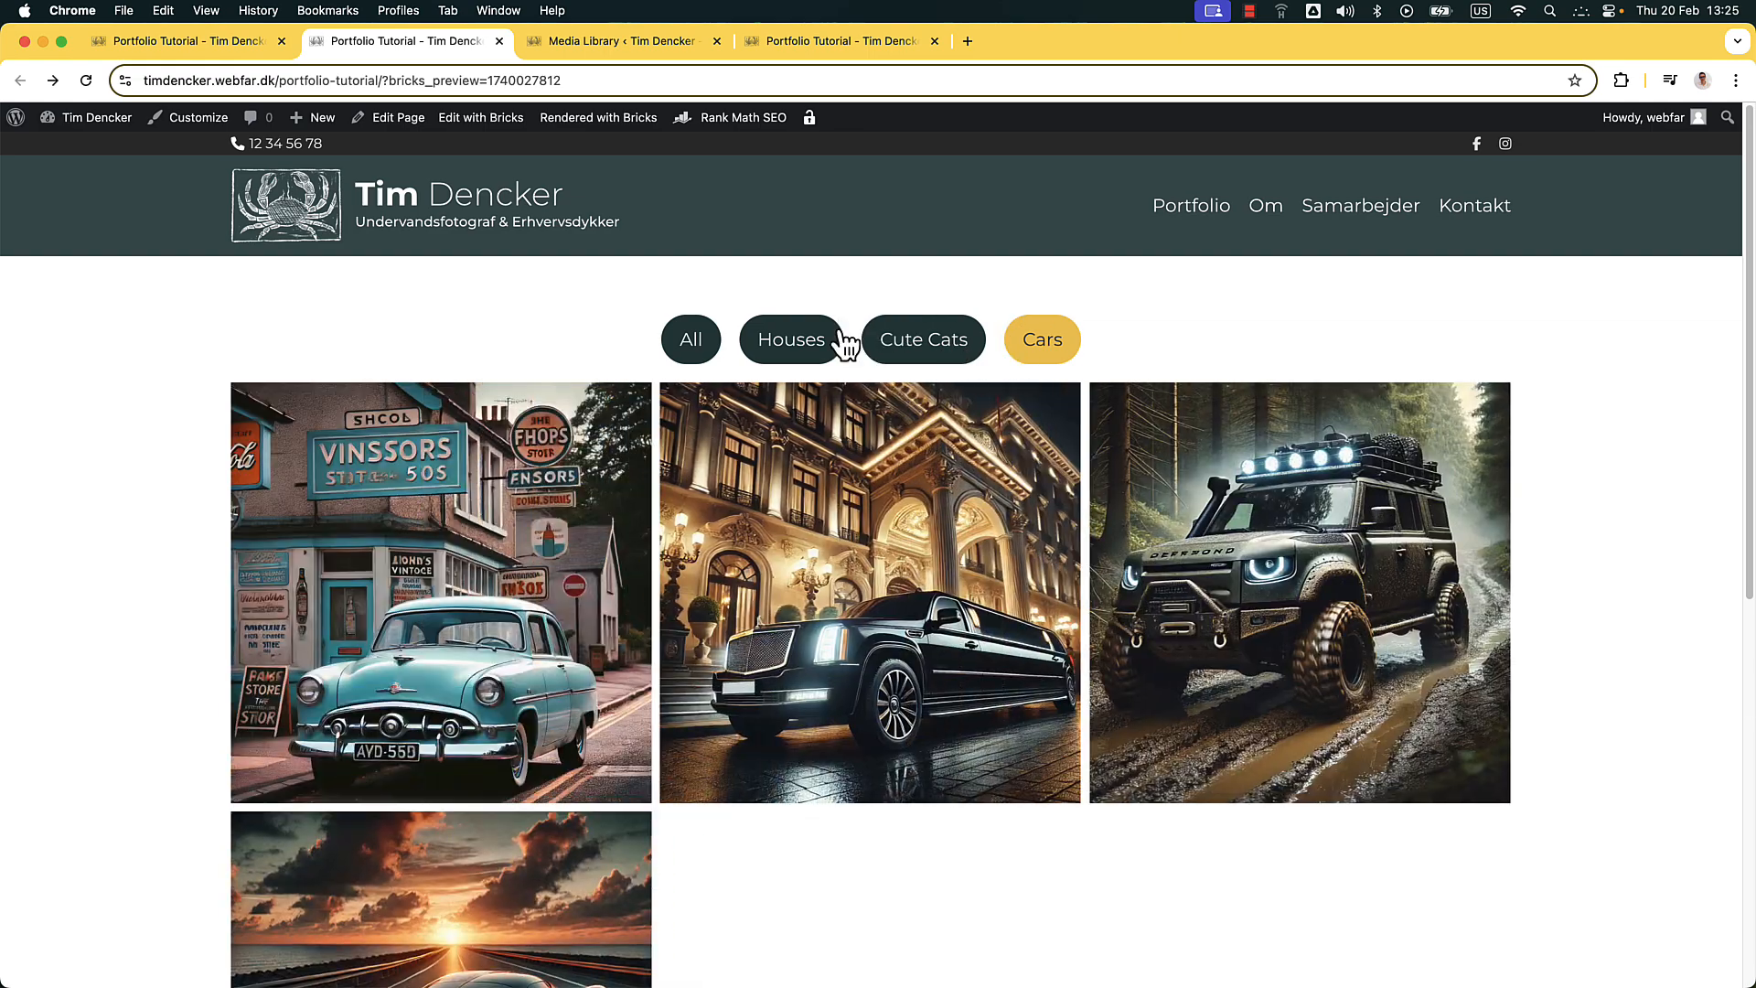
pyautogui.scroll(-3, 842, 366)
pyautogui.scroll(3, 842, 378)
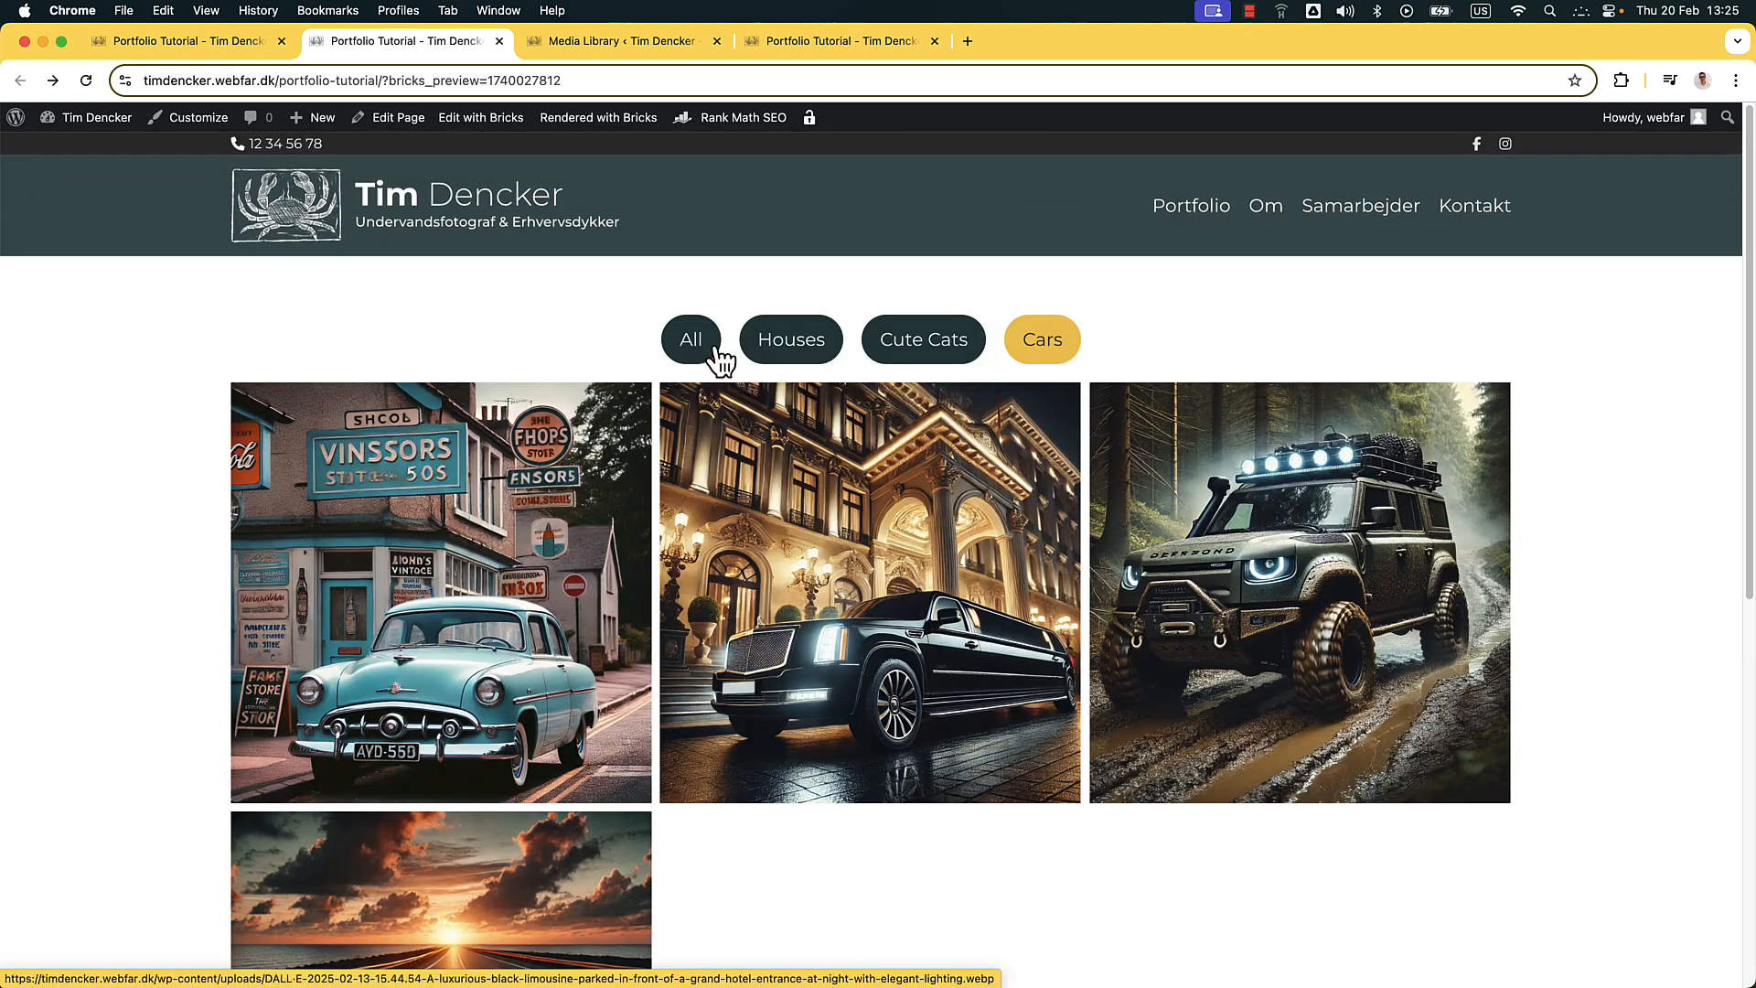
pyautogui.click(690, 340)
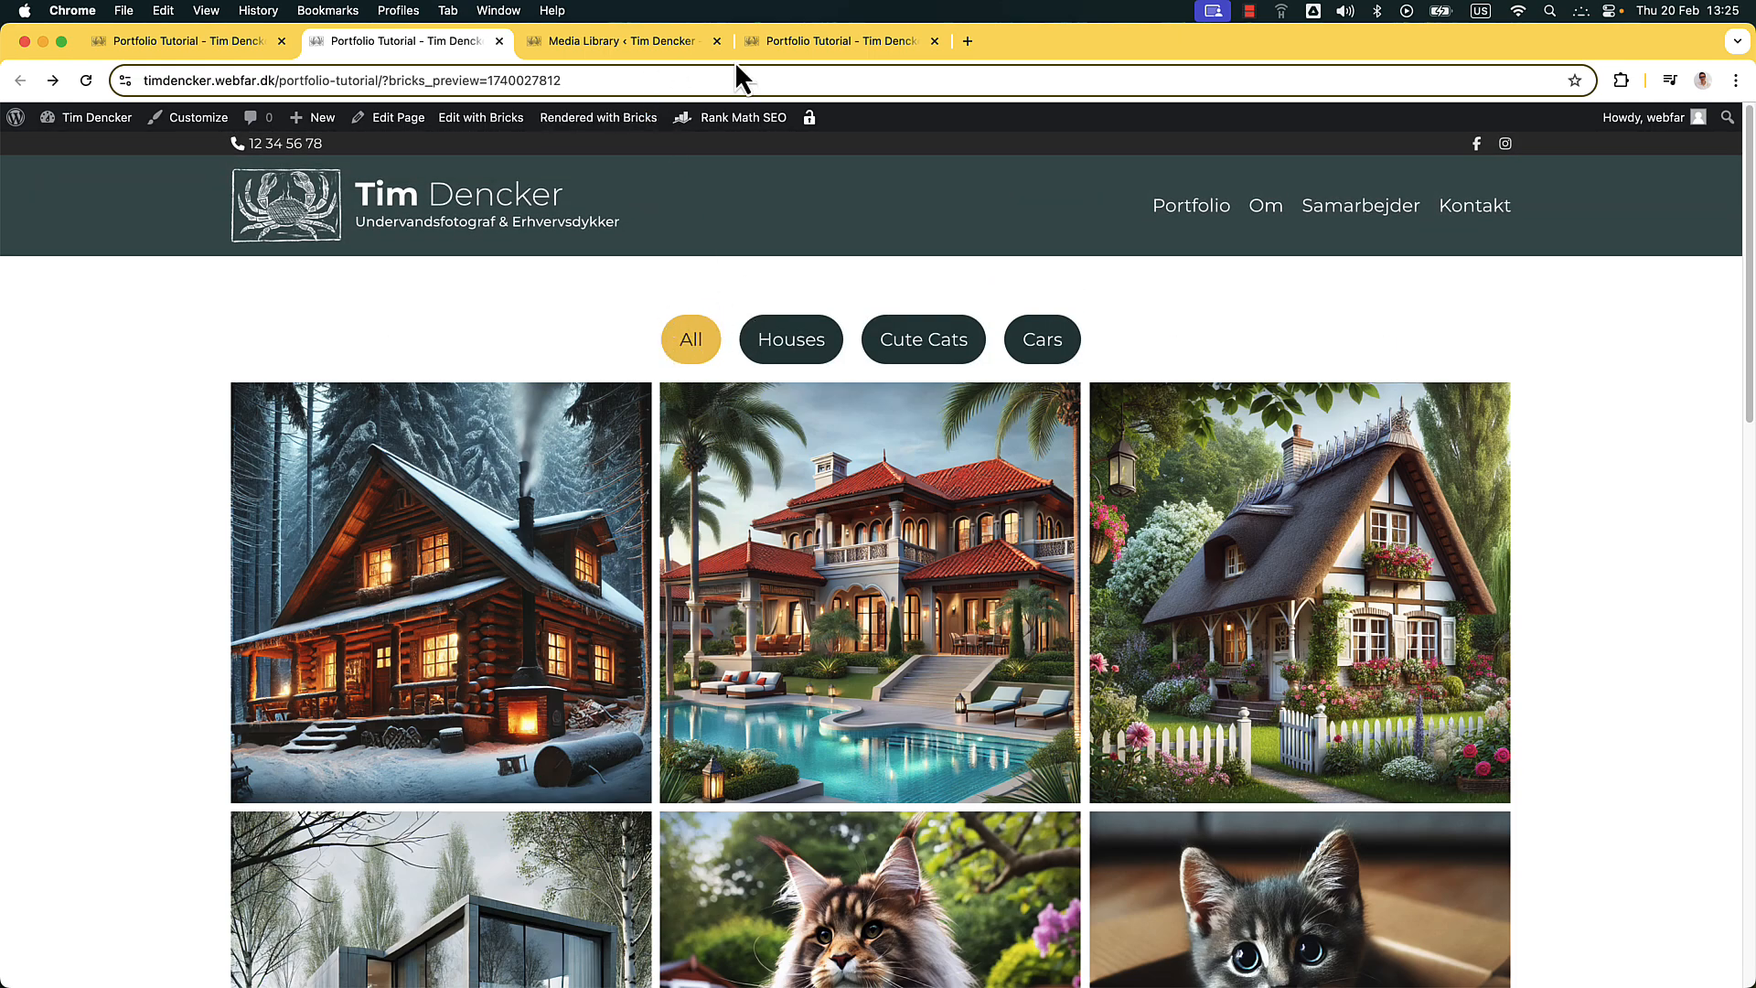
# In the Media Library, place the Houses folder below Cute Cats and move the Test folder into Portfolio between Houses and Cars
pyautogui.click(697, 44)
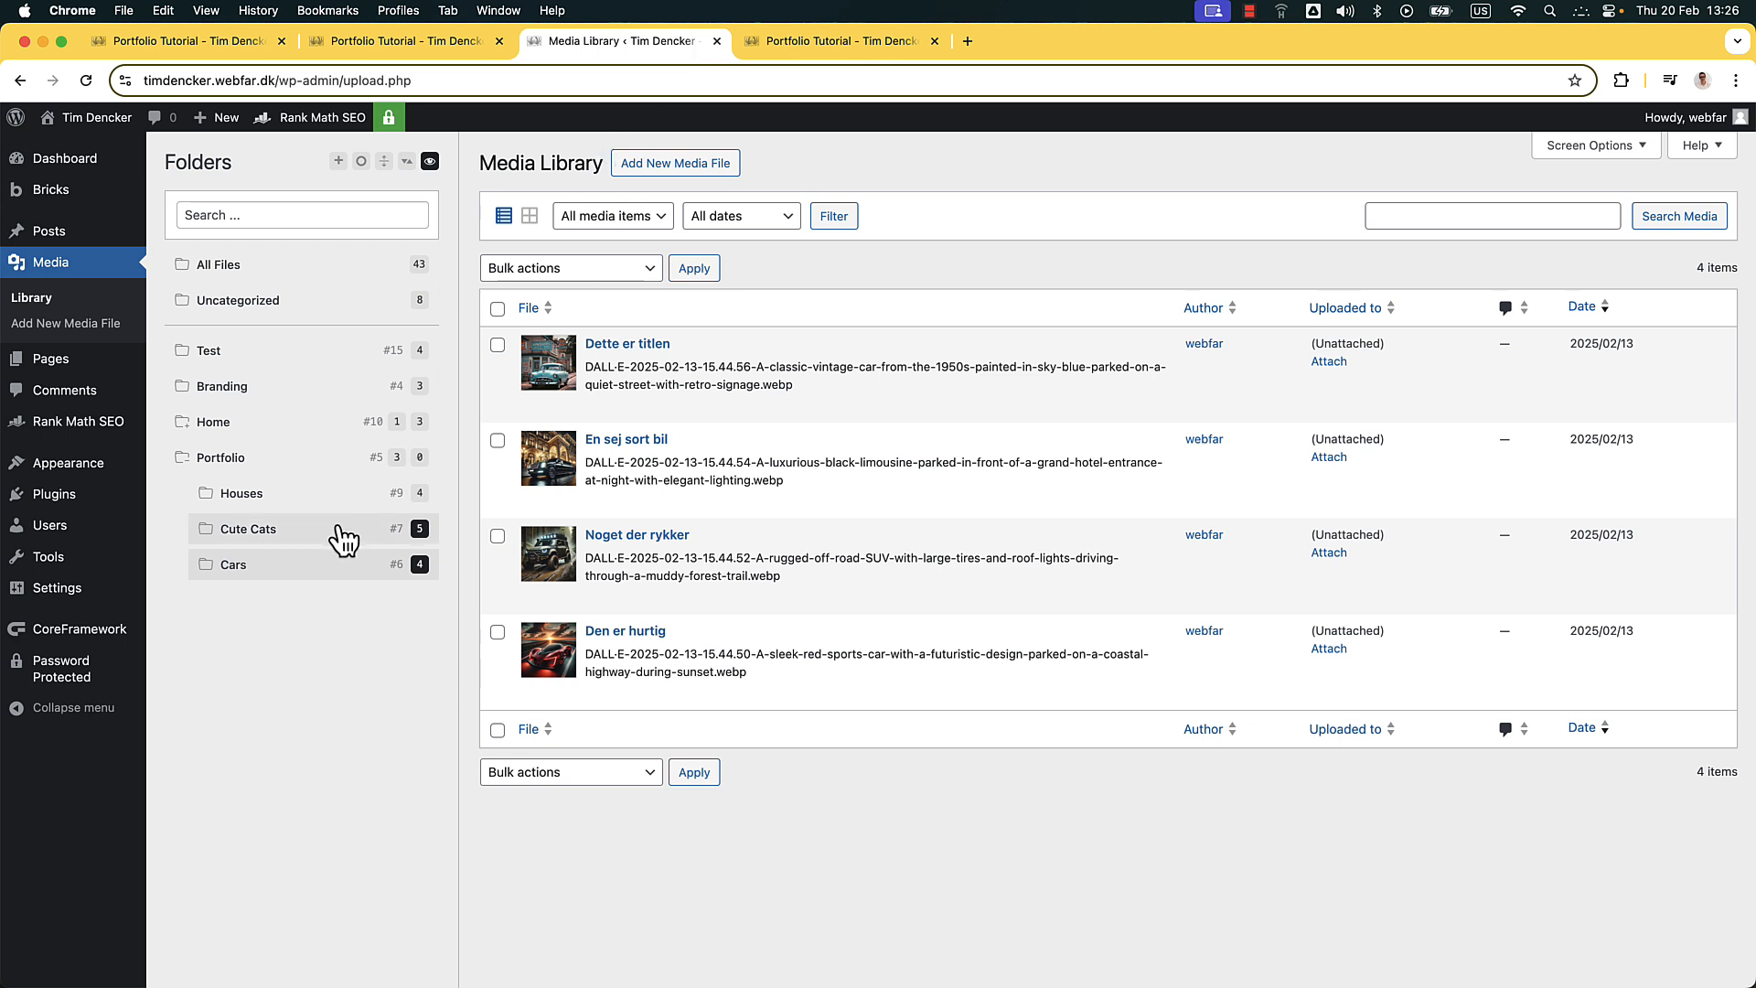
pyautogui.moveTo(279, 508); pyautogui.dragTo(284, 549)
pyautogui.moveTo(208, 352); pyautogui.dragTo(245, 554)
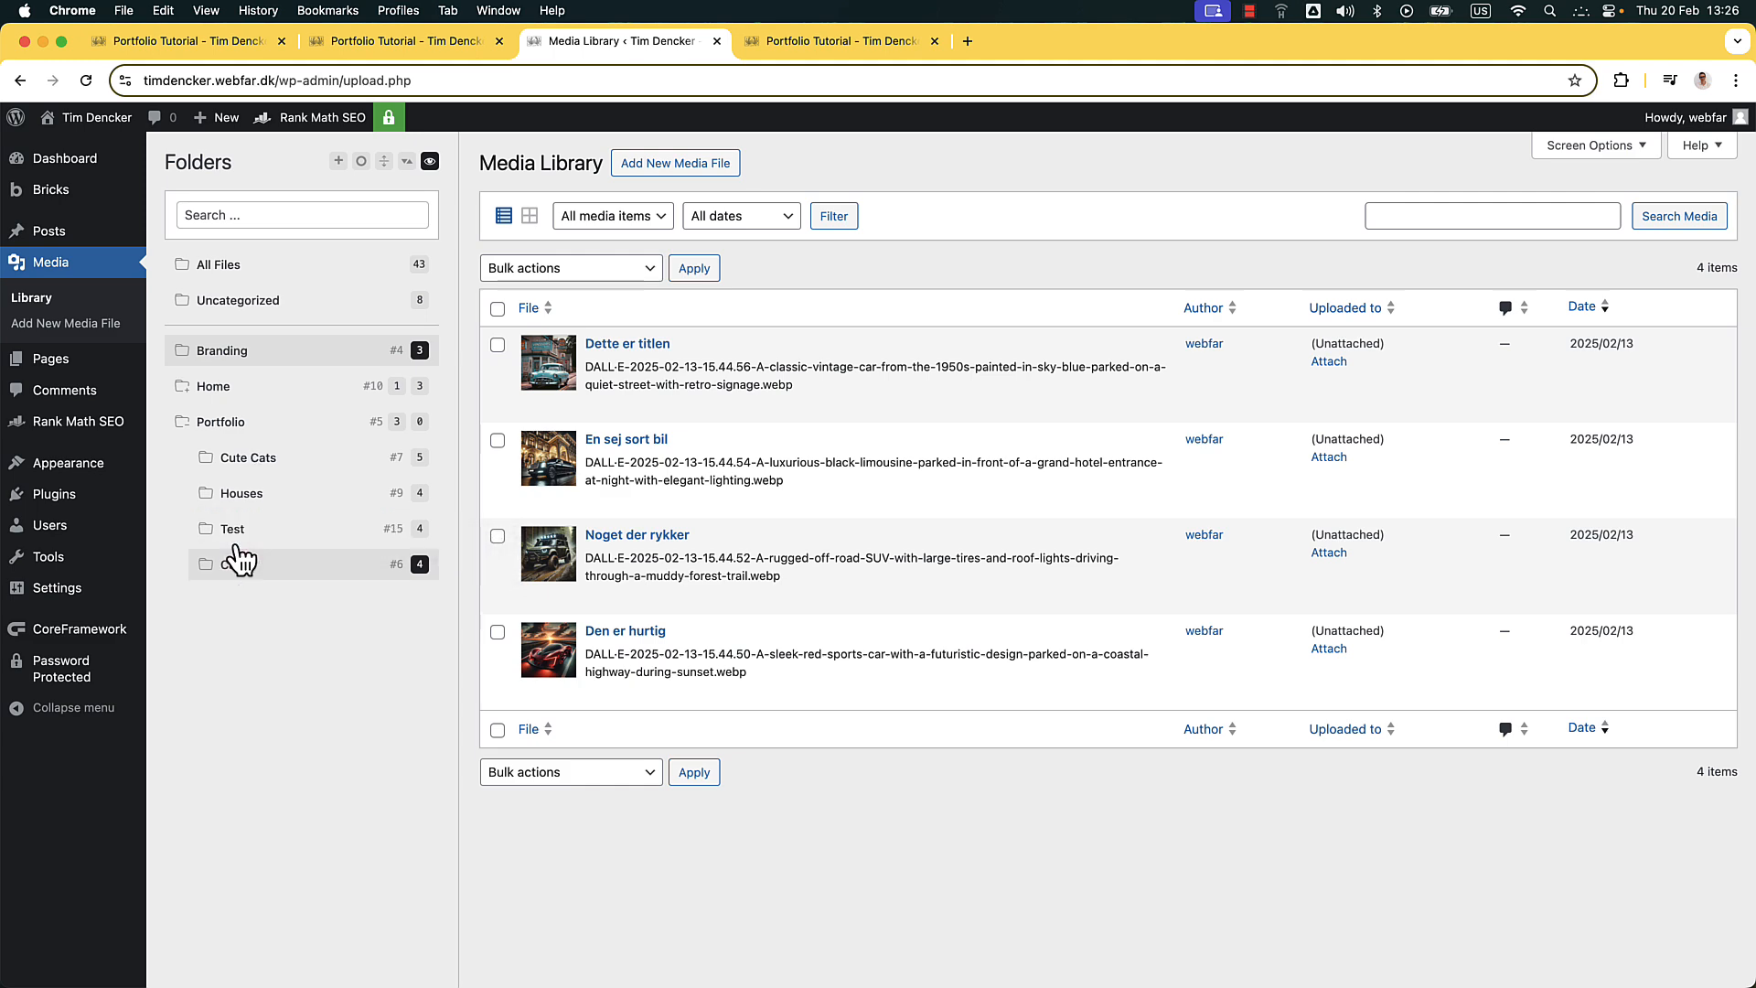
# Reload the portfolio preview page, check the Test, Houses and Cute Cats tabs, and return to the Bricks editor
pyautogui.click(344, 46)
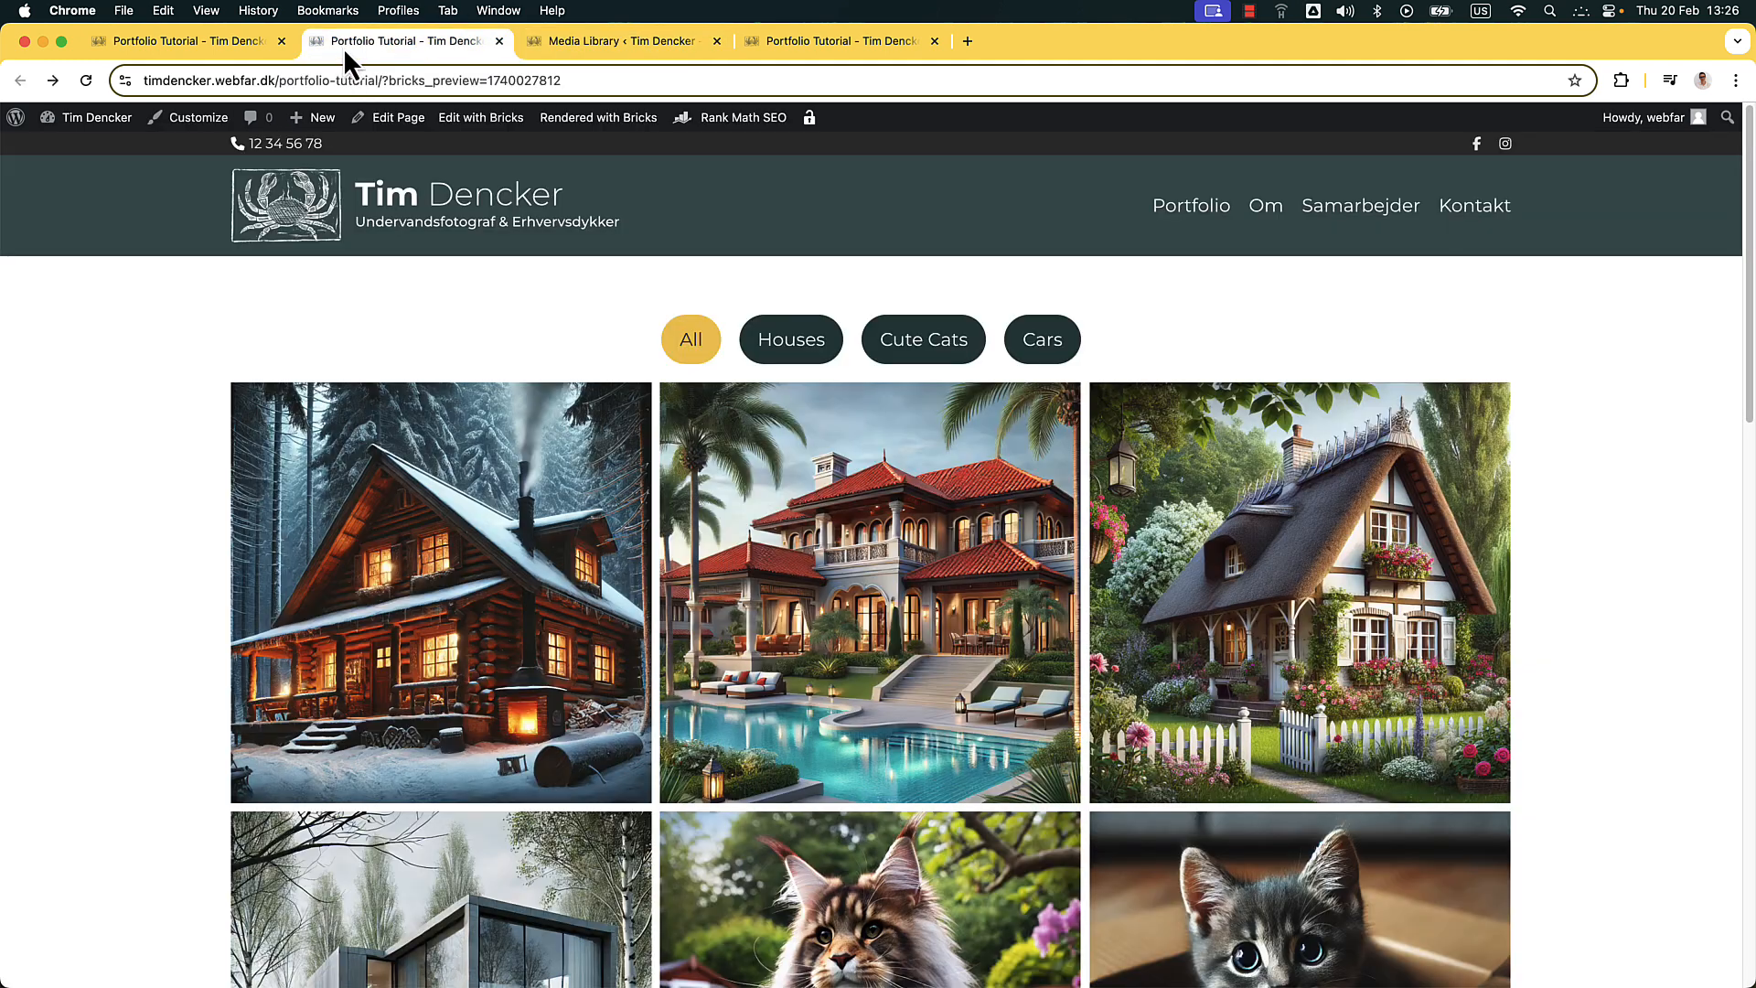
pyautogui.click(84, 81)
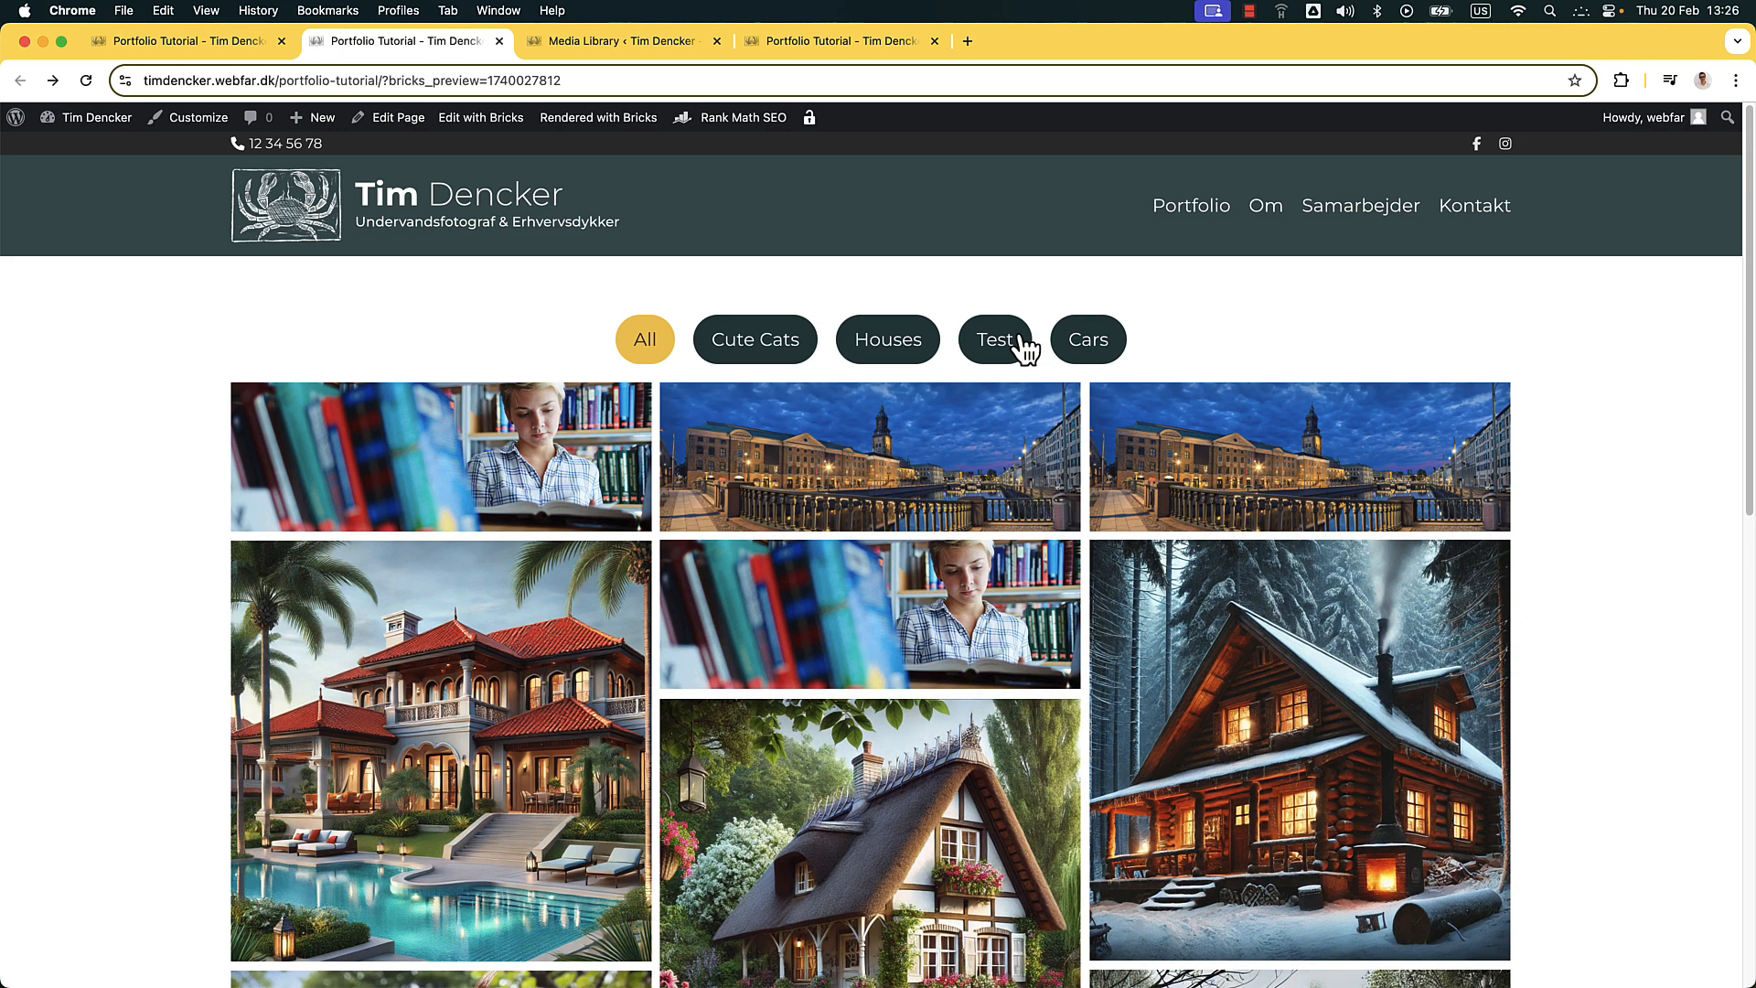
pyautogui.click(1022, 340)
pyautogui.click(906, 349)
pyautogui.click(802, 346)
pyautogui.hotkey('ctrl', 'shift', 'Tab')
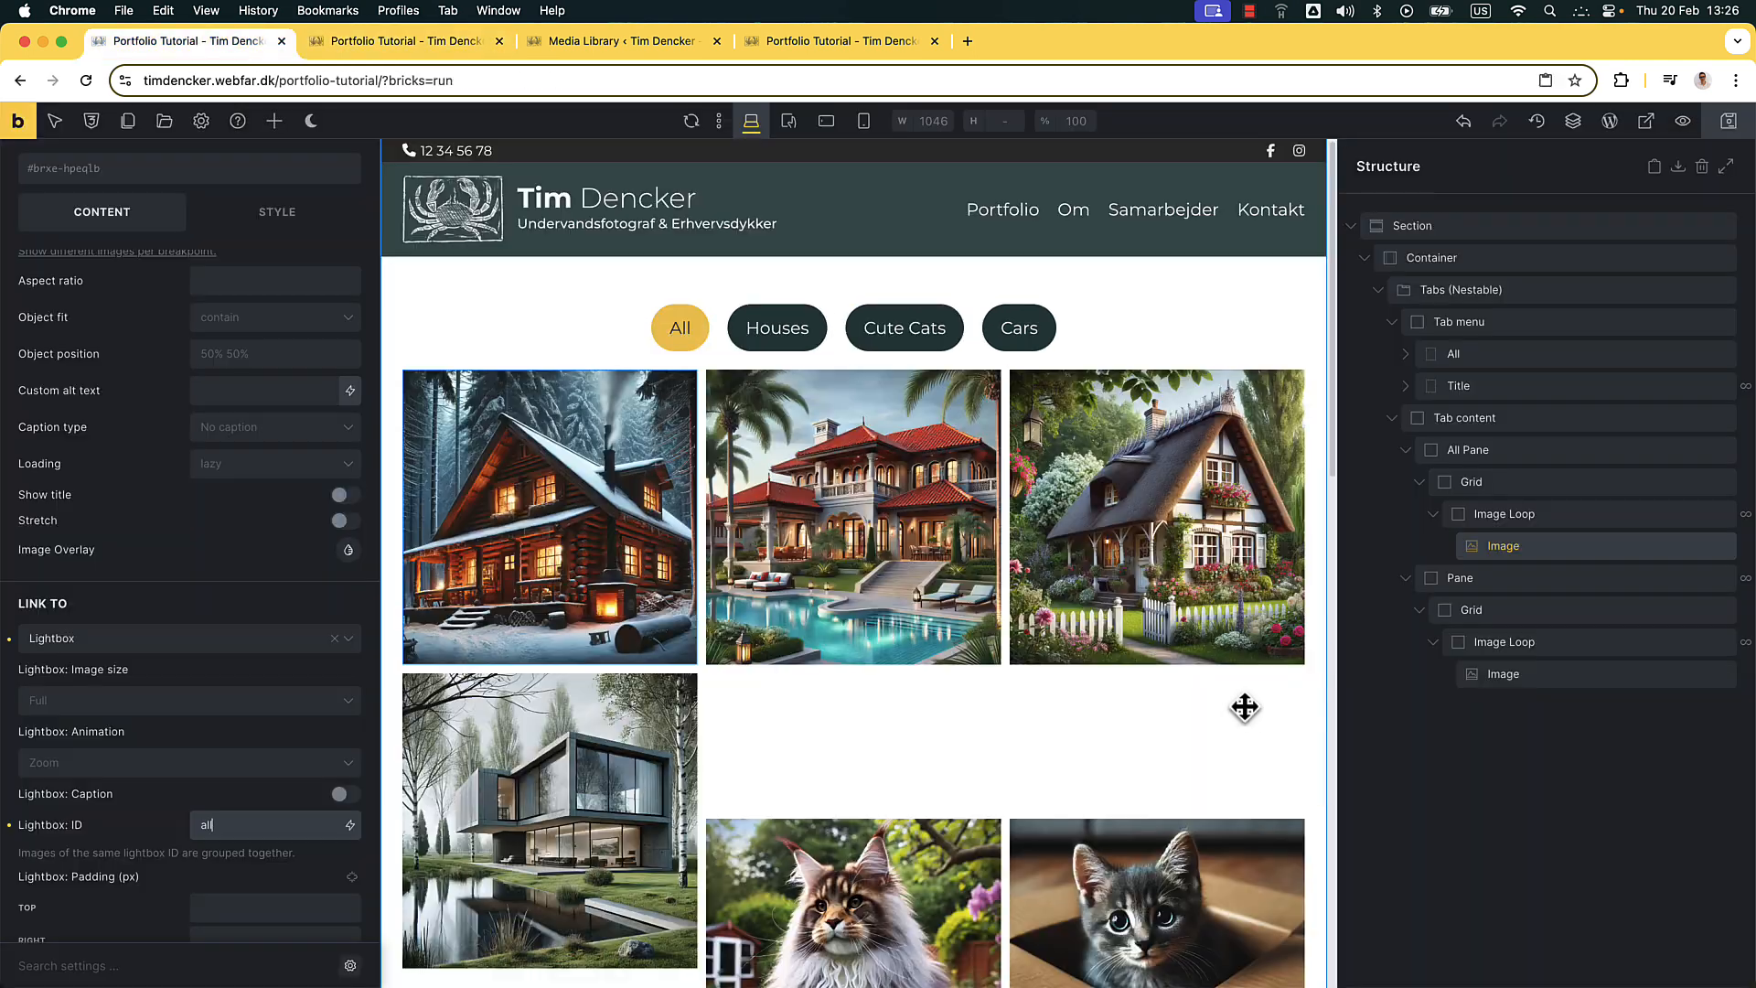